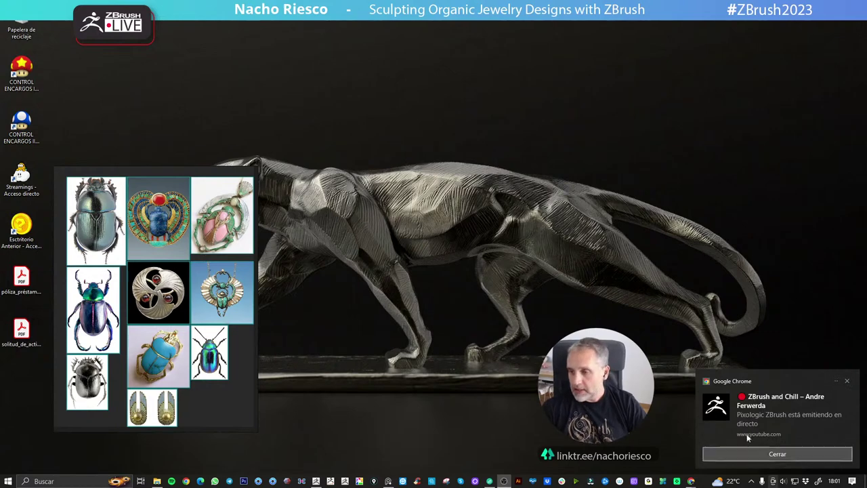
Switch to ZBrush with the Chrome notification dismissed, and enlarge the blue winged-scarab picture on the reference board.
left_click(504, 481)
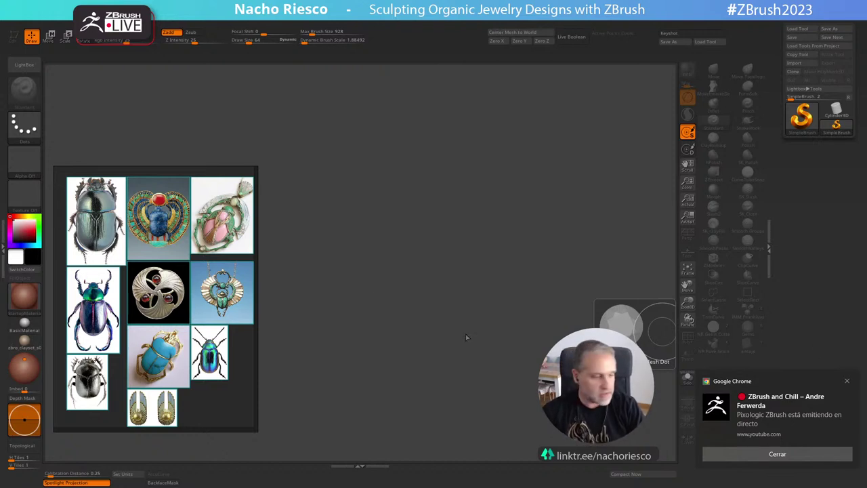
left_click(847, 382)
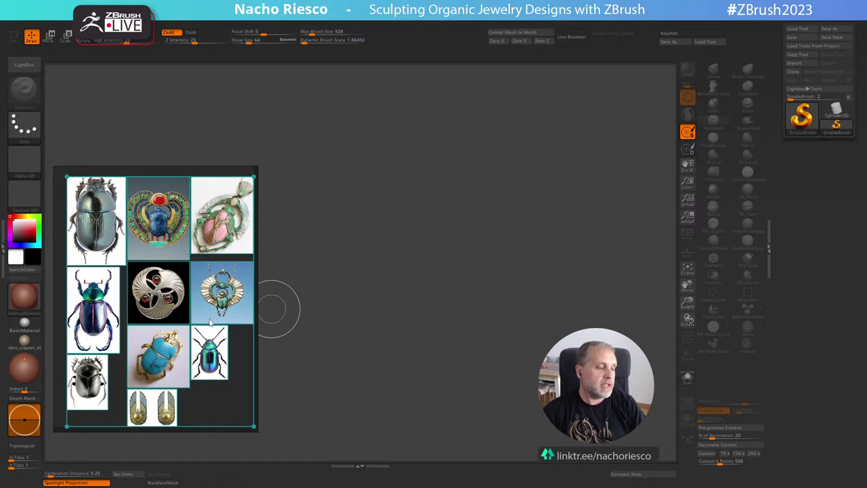
left_click(509, 245)
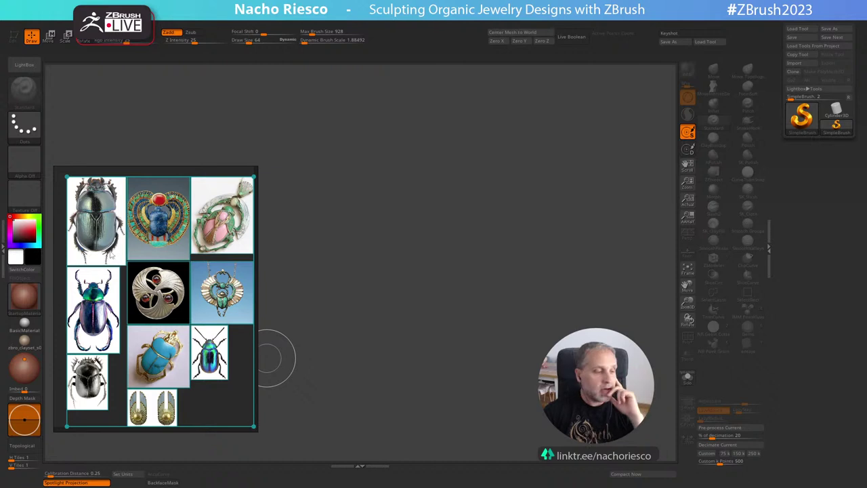
double_click(172, 226)
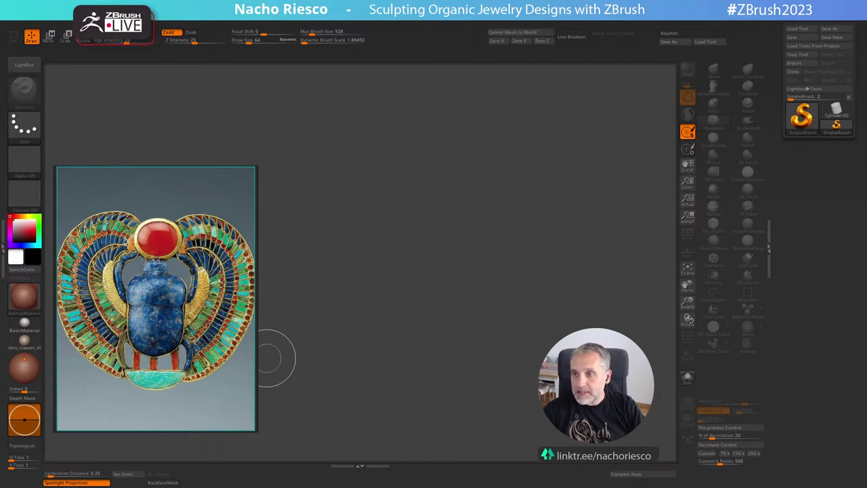
Bring the Pinterest window onto this screen and go back from the beetle necklace pin to the "egiptian beetle" results.
left_click_drag(866, 176, 443, 110)
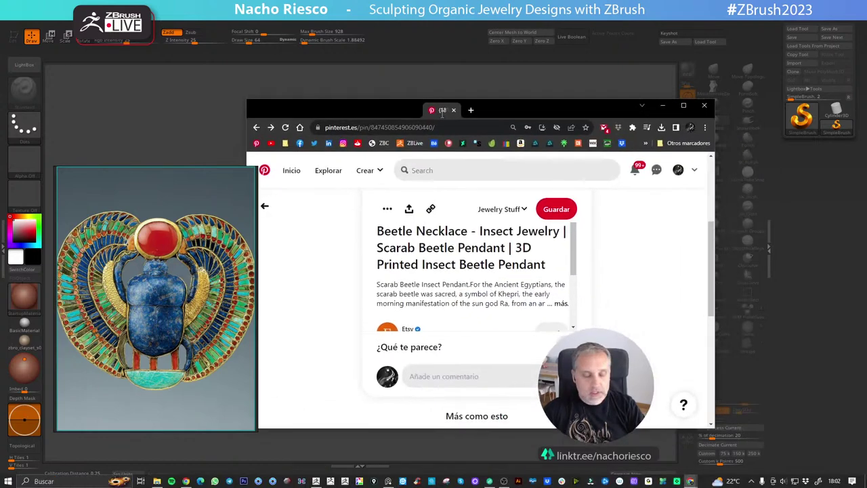
scroll(492, 257, "down", 4)
scroll(492, 261, "up", 2)
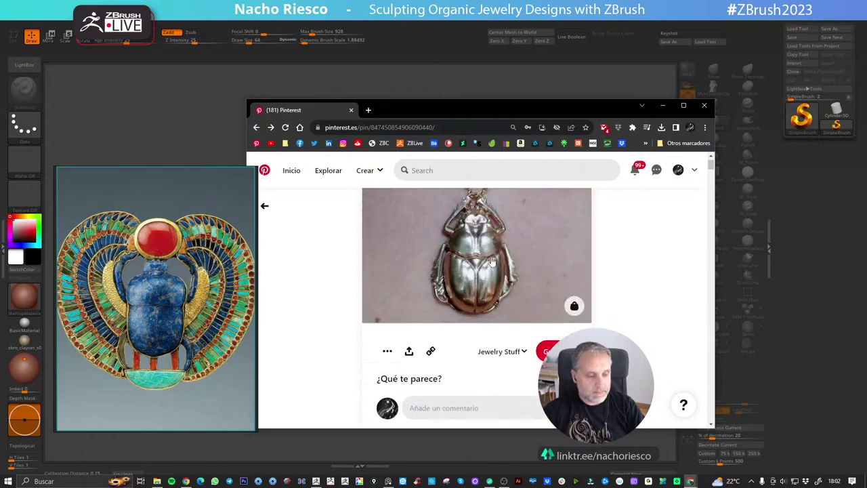
scroll(493, 257, "down", 3)
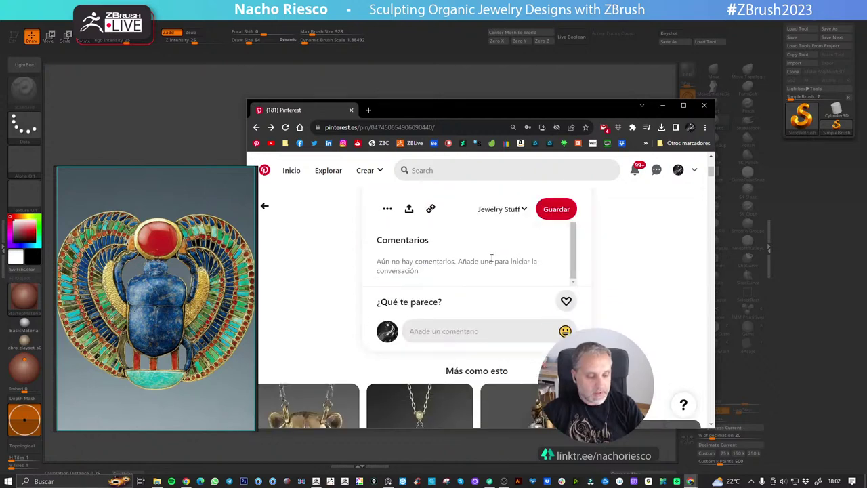
left_click(261, 203)
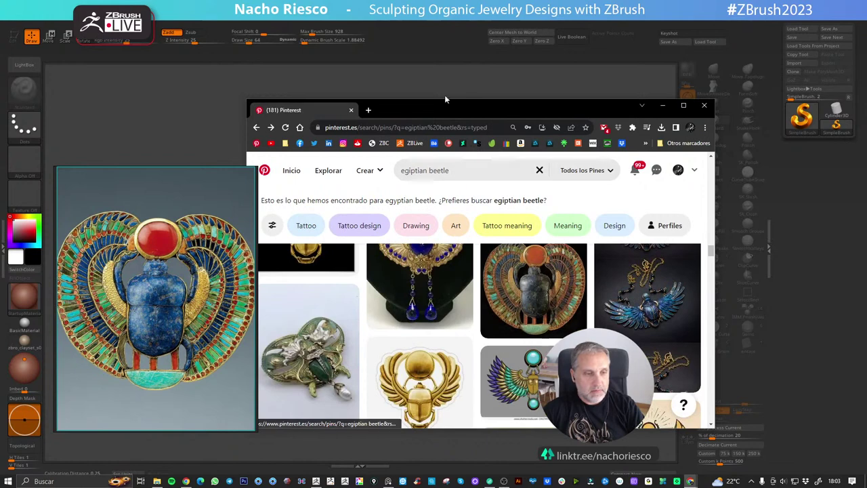
Raise and enlarge the Pinterest window, and browse the Egyptian beetle results for scarab jewelry references.
left_click_drag(456, 106, 467, 75)
scroll(318, 325, "down", 1)
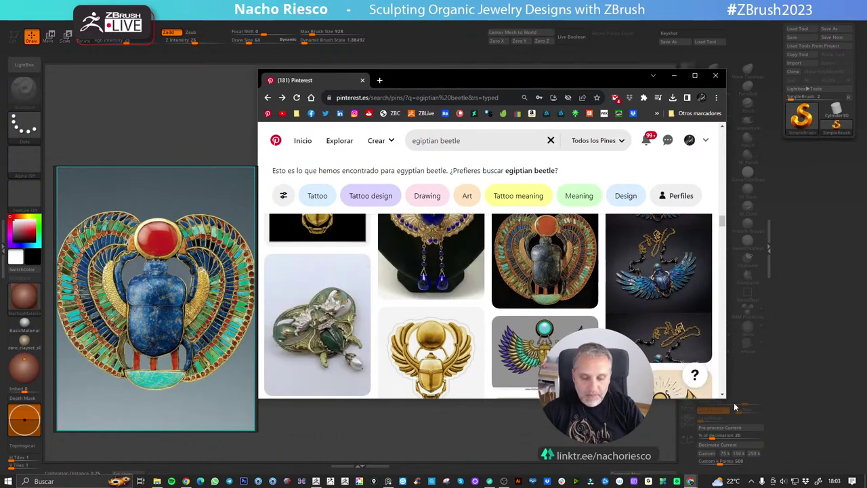
left_click_drag(725, 397, 771, 438)
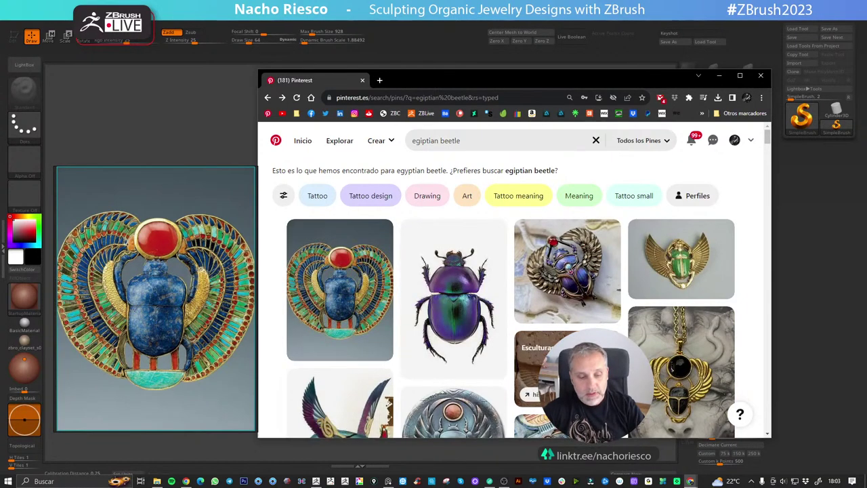
scroll(398, 330, "down", 2)
scroll(397, 331, "down", 2)
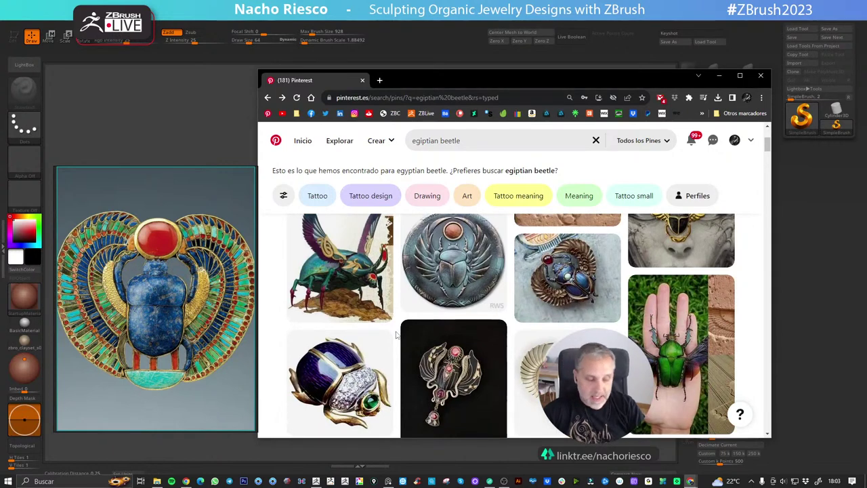
scroll(397, 352, "down", 2)
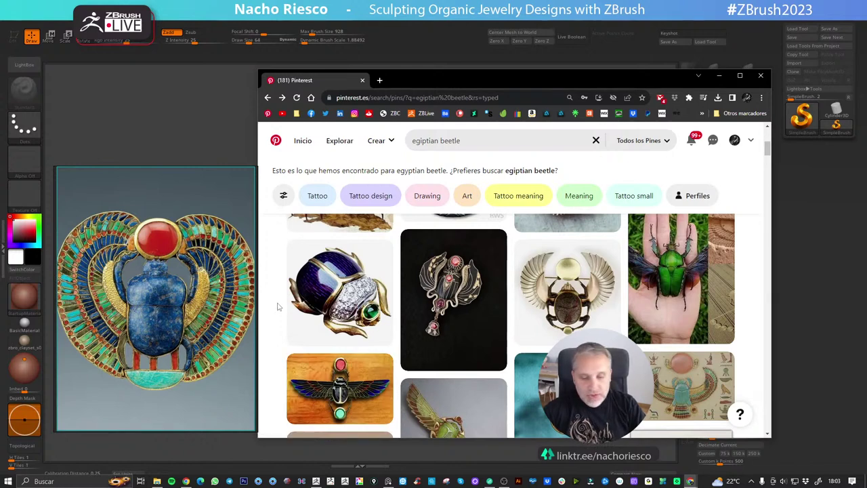
Return the reference board to an overview of its pictures and move the Pinterest window clear of it.
scroll(174, 296, "down", 3)
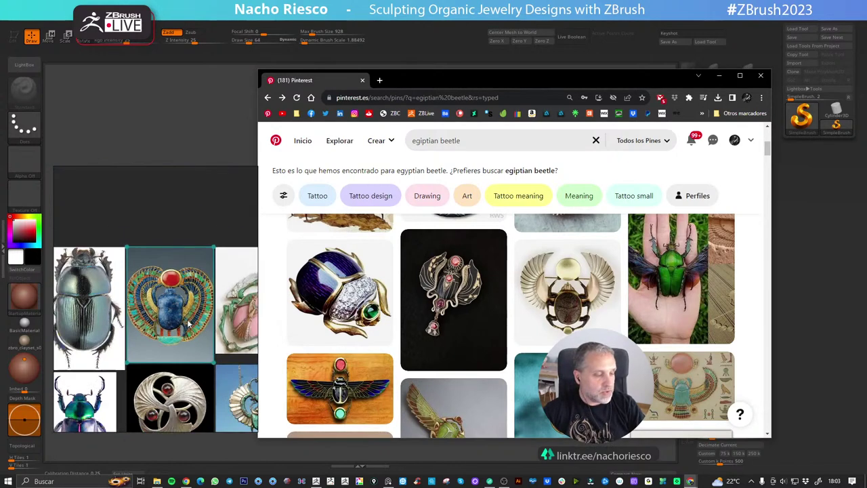
scroll(203, 333, "down", 1)
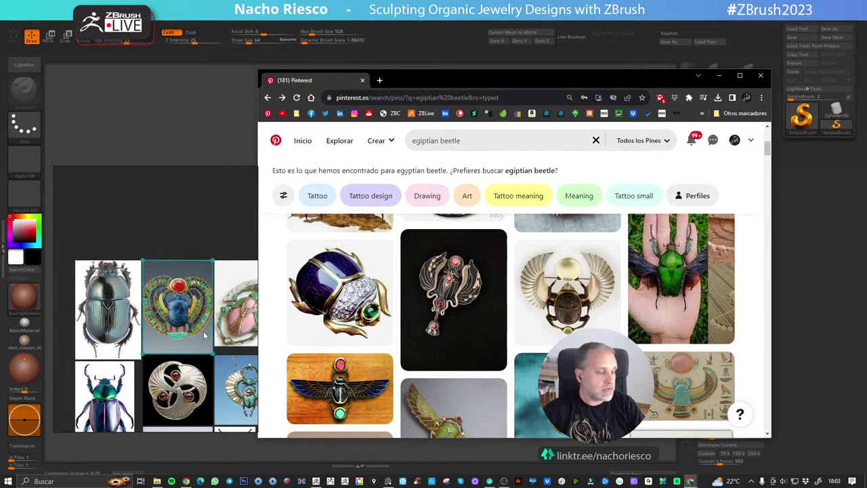
middle_click_drag(203, 334, 195, 252)
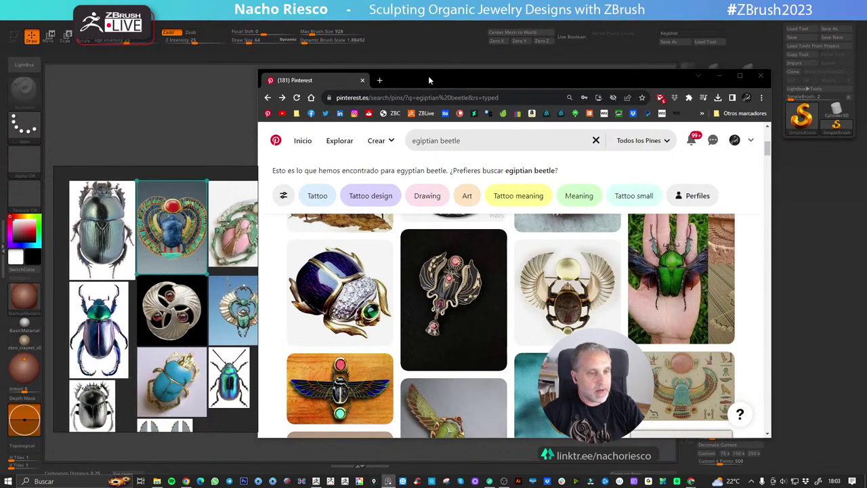
left_click_drag(428, 76, 514, 86)
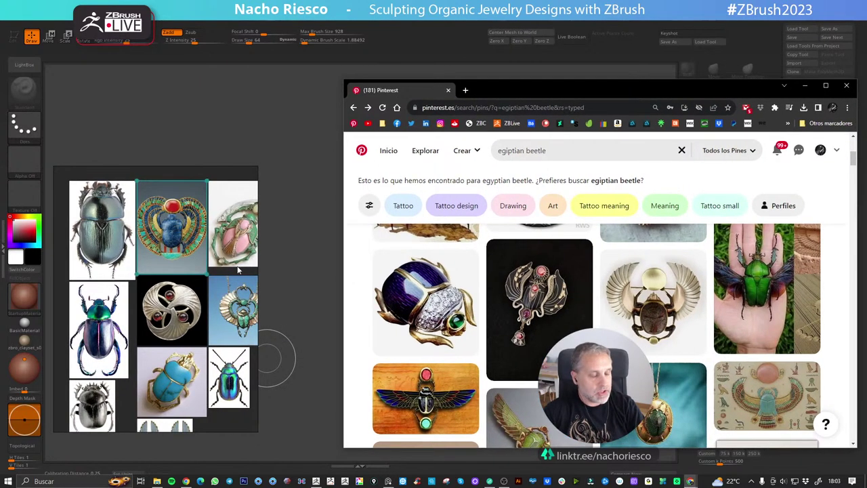
Examine the reference pictures up close, including the grey beetle and the round silver brooch with red stones.
double_click(116, 238)
double_click(161, 292)
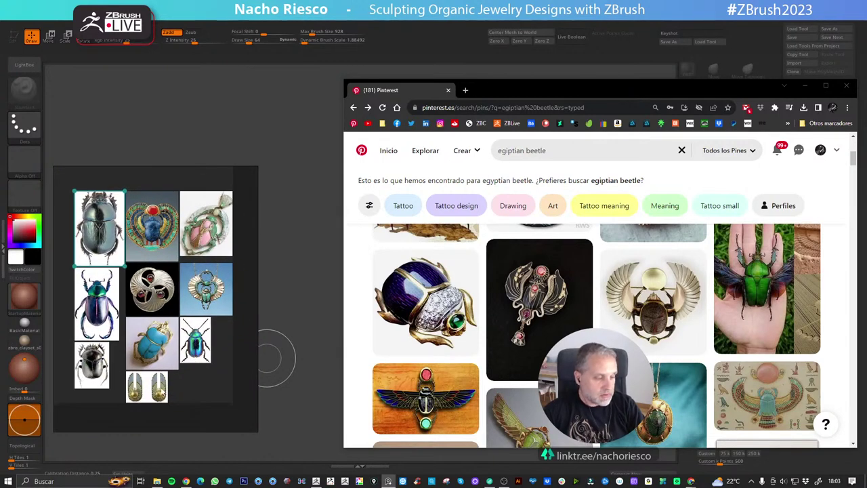
double_click(157, 305)
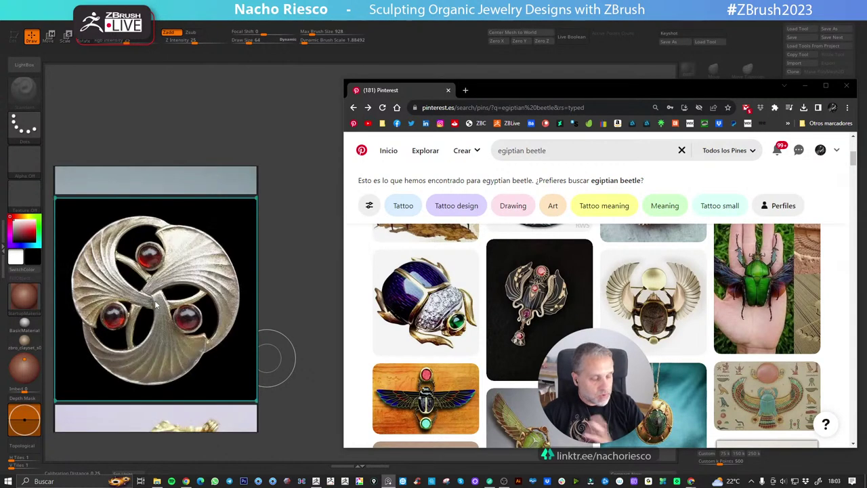
double_click(182, 309)
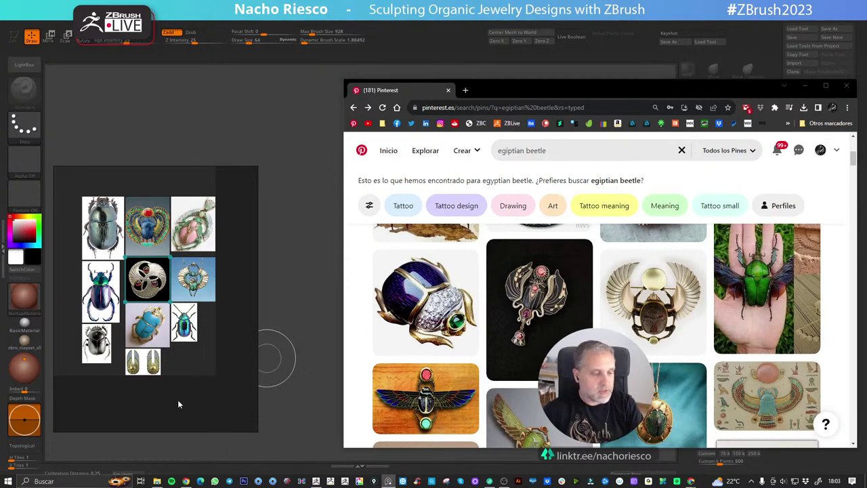
scroll(192, 326, "up", 2)
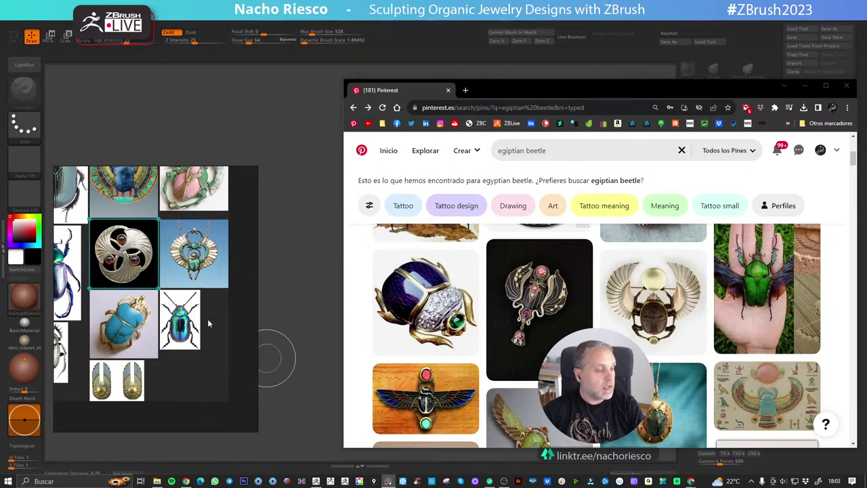
scroll(208, 321, "up", 2)
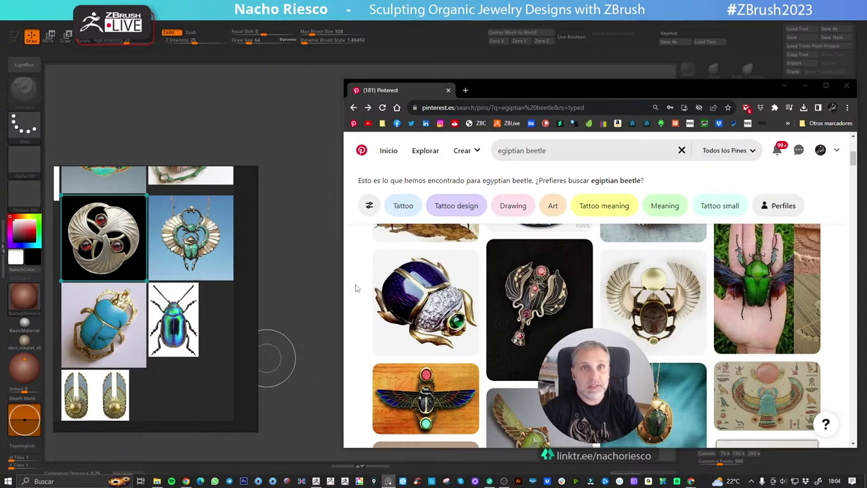
scroll(251, 293, "down", 2)
middle_click_drag(201, 330, 219, 298)
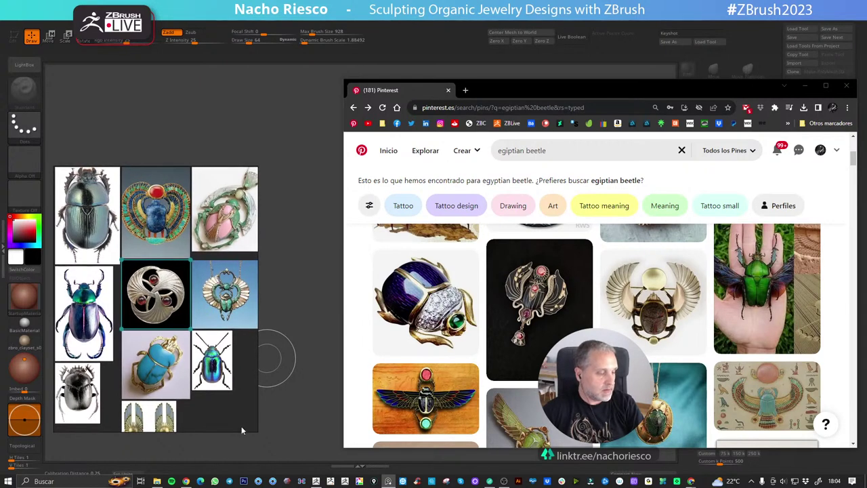
Enlarge the reference board window to fit all its pictures and move the Pinterest window off this screen.
left_click_drag(258, 431, 265, 446)
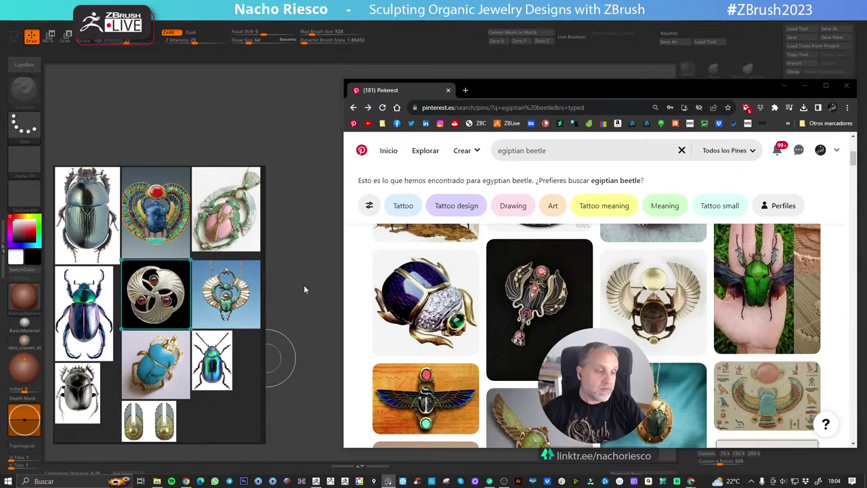
left_click_drag(613, 92, 589, 90)
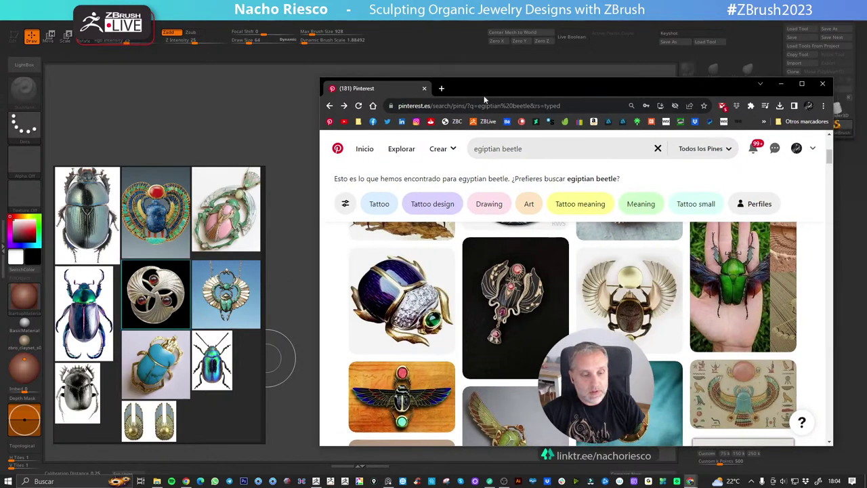
left_click_drag(378, 91, 866, 136)
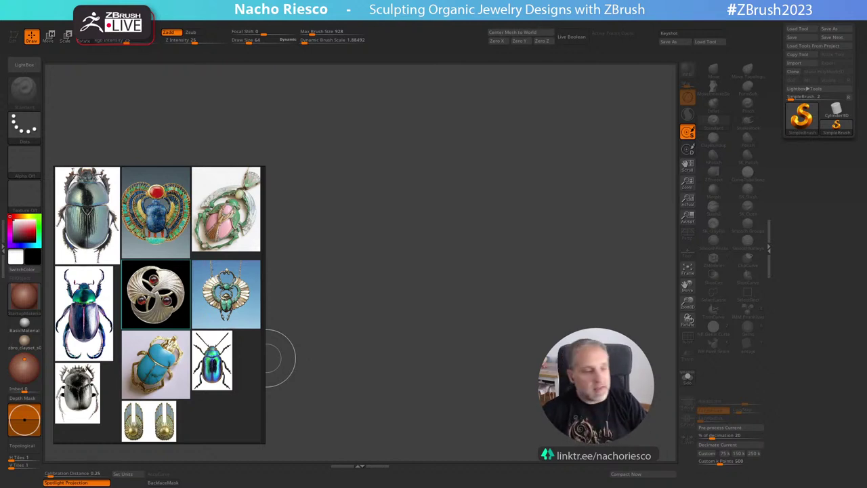
left_click(555, 236)
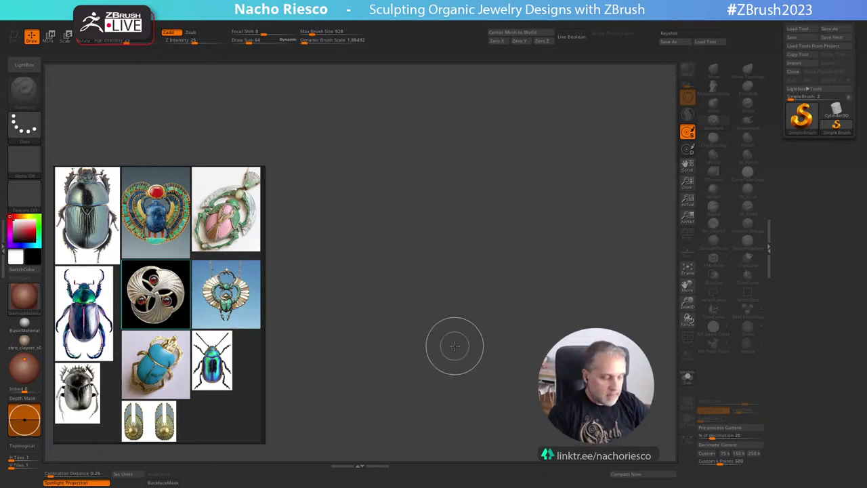
Shrink the reference board window and place it in the lower-left corner of the ZBrush canvas.
left_click_drag(262, 440, 236, 415)
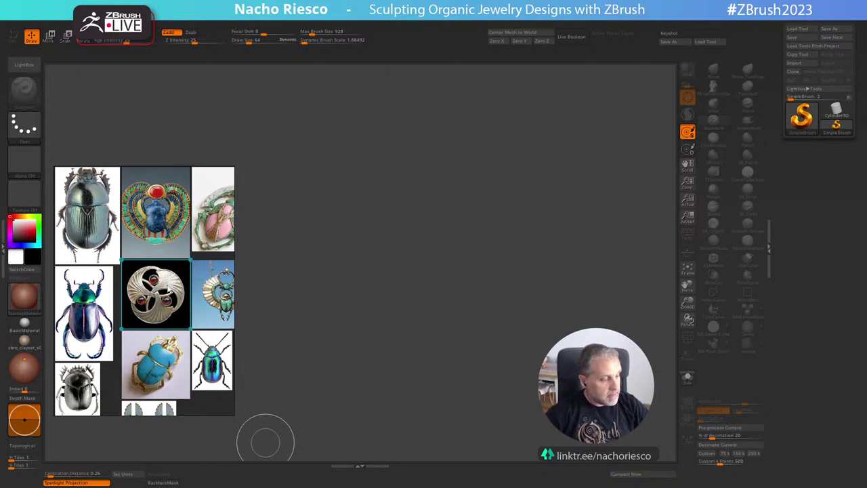
right_click_drag(167, 285, 169, 293)
left_click_drag(171, 298, 163, 331)
right_click(163, 328)
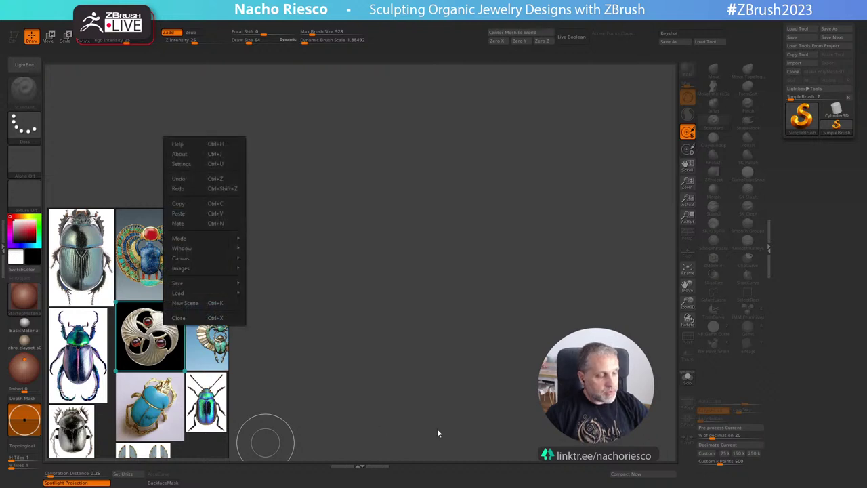
left_click(462, 291)
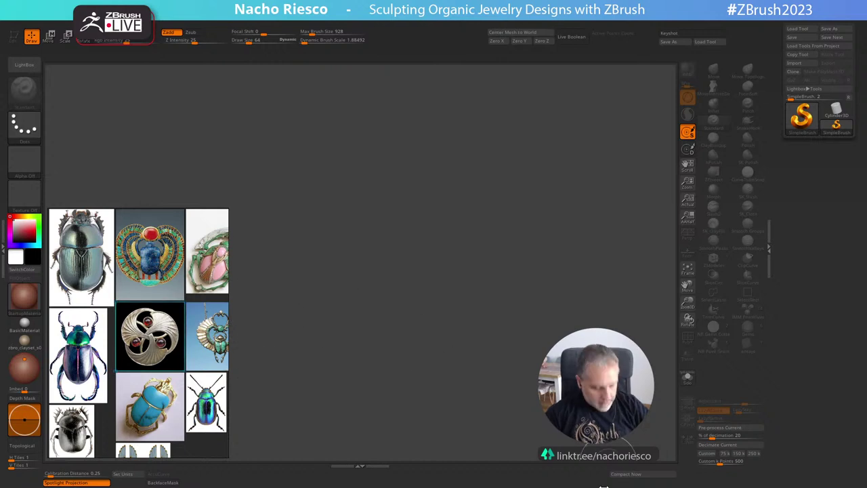
Launch the on-screen drawing toolbar, ignoring its available update, and collapse its tools.
key("super")
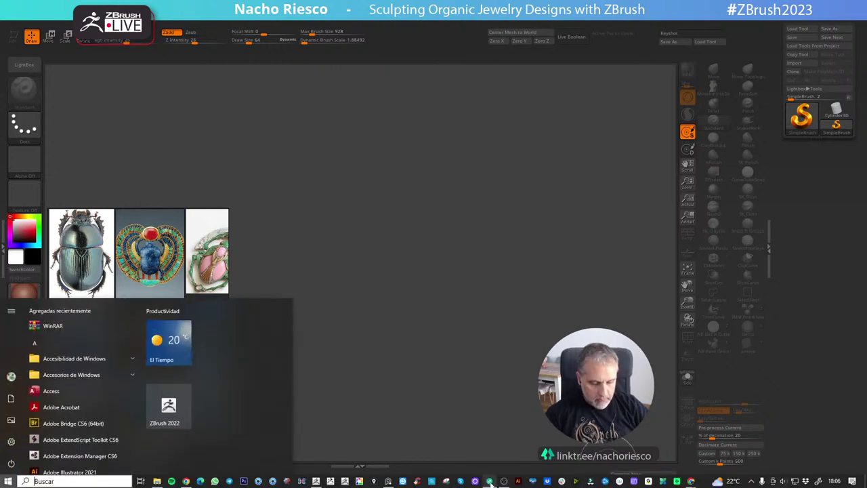
left_click(379, 481)
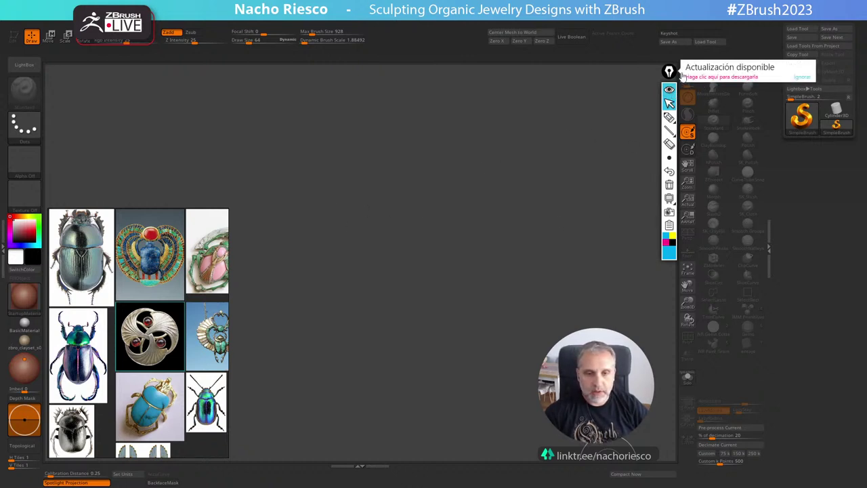
left_click(803, 79)
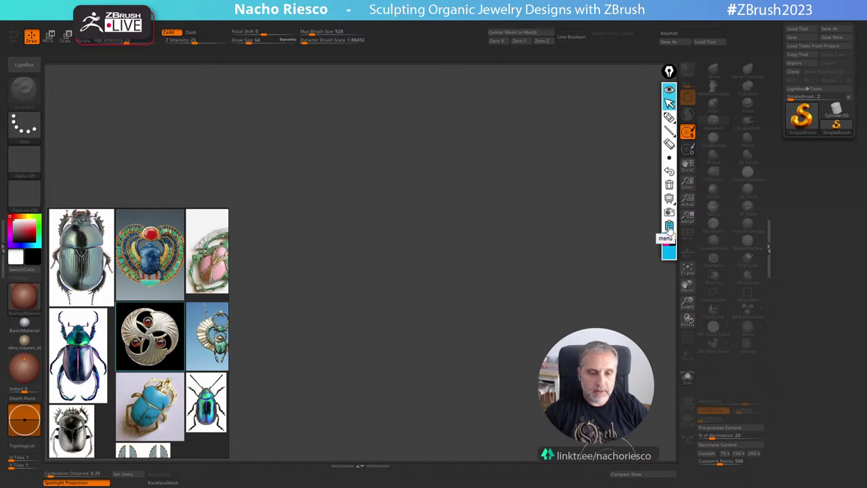
left_click(670, 90)
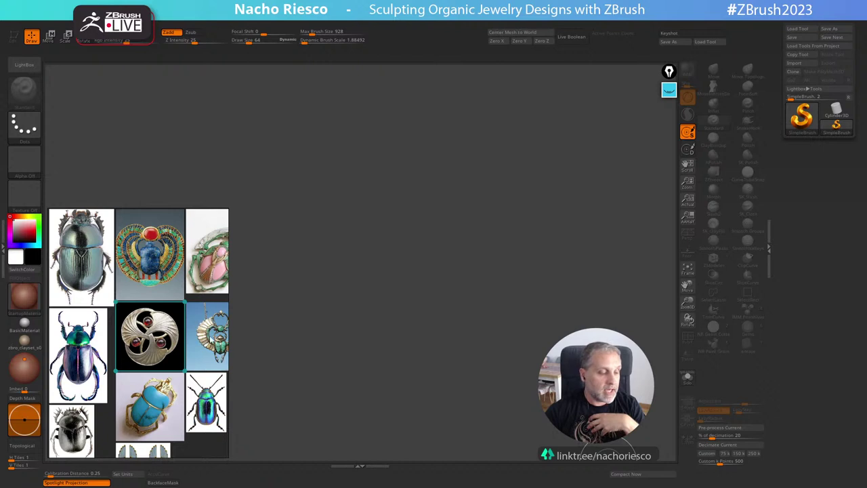
Examine the turquoise winged-scarab necklace on the reference board up close, then return to the overview.
left_click(212, 341)
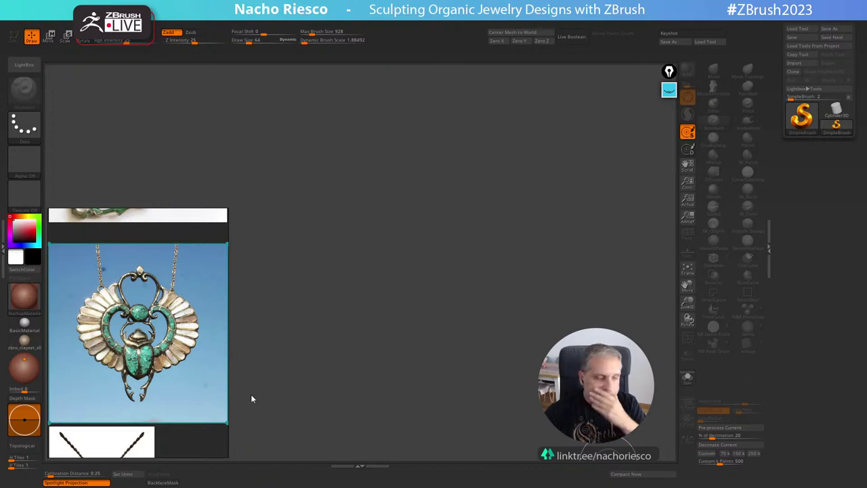
scroll(198, 358, "down", 5)
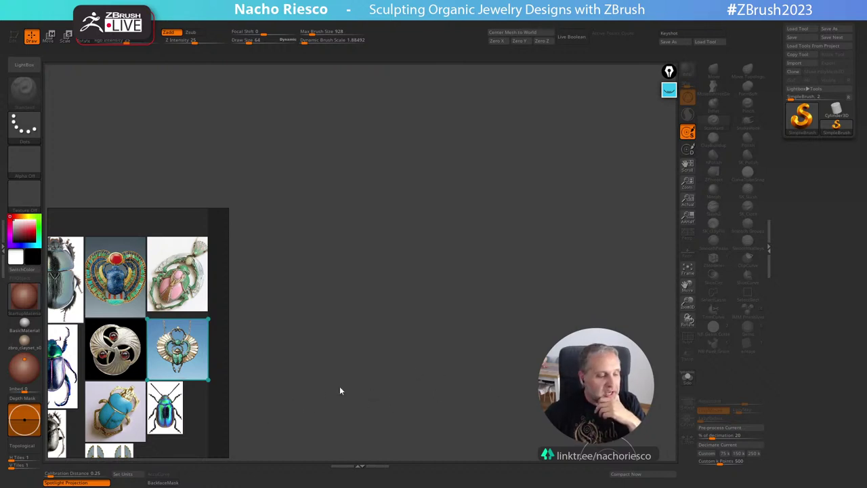
Examine the blue-and-gold winged scarab with the red disc on the reference board up close, then return to the overview.
middle_click_drag(173, 289, 196, 272)
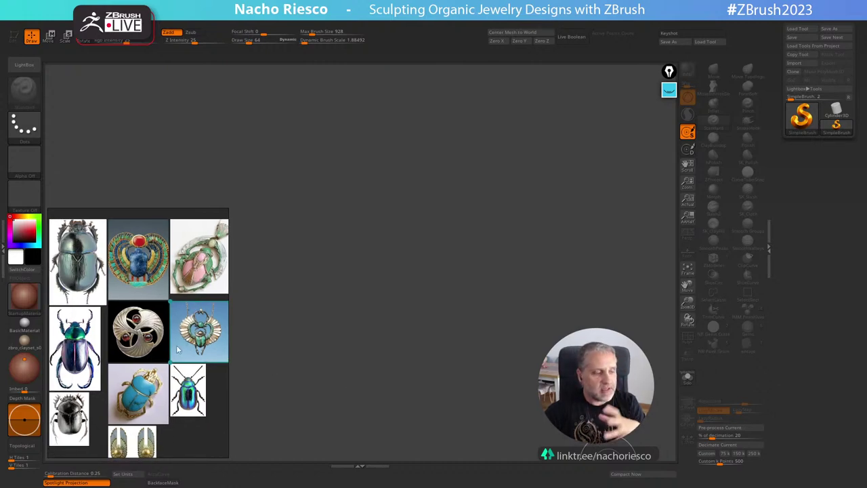
scroll(175, 342, "up", 3)
middle_click_drag(157, 297, 187, 409)
scroll(178, 379, "up", 3)
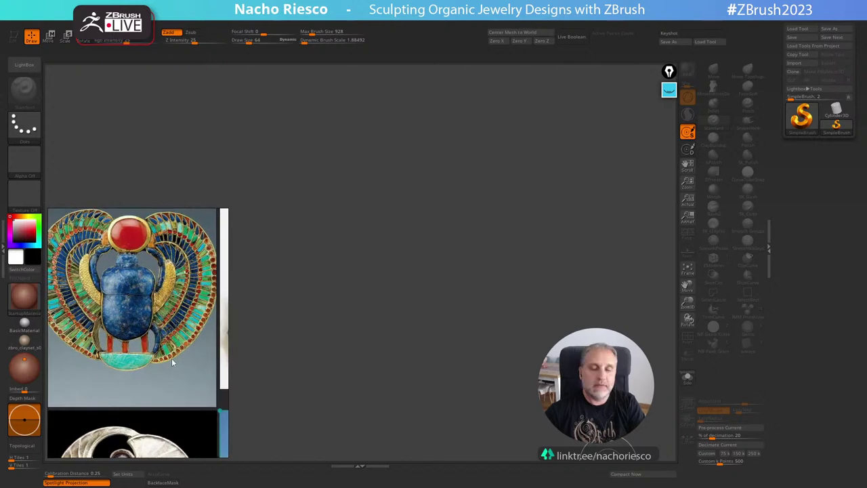
scroll(165, 352, "down", 1)
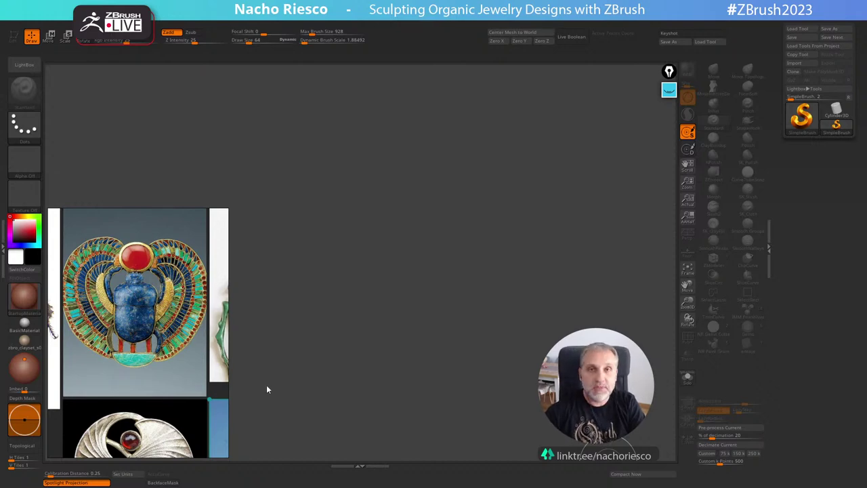
scroll(173, 396, "down", 2)
scroll(172, 394, "down", 3)
middle_click_drag(167, 378, 146, 293)
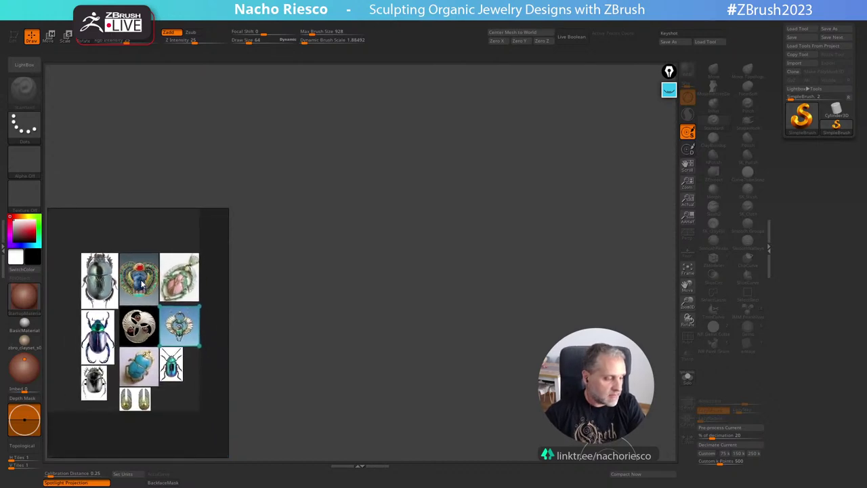
scroll(147, 296, "up", 3)
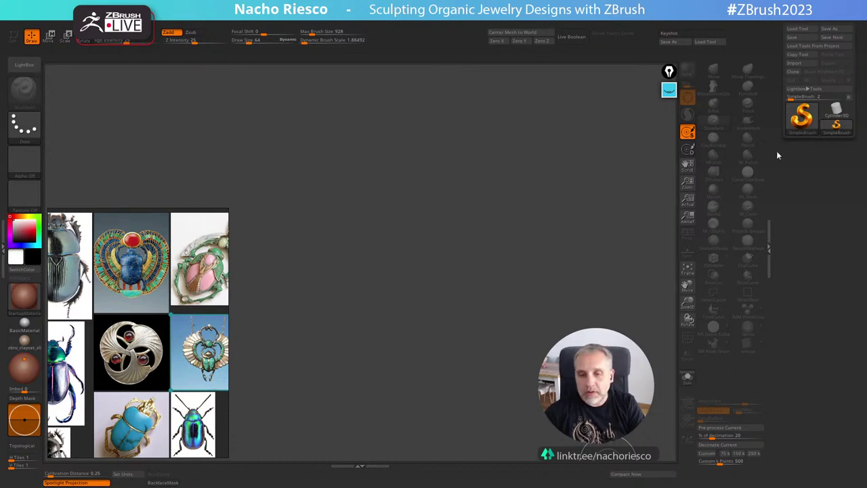
Draw a Plane3D on the empty canvas, enter Edit mode and turn the plane to face the front view squarely.
left_click(806, 119)
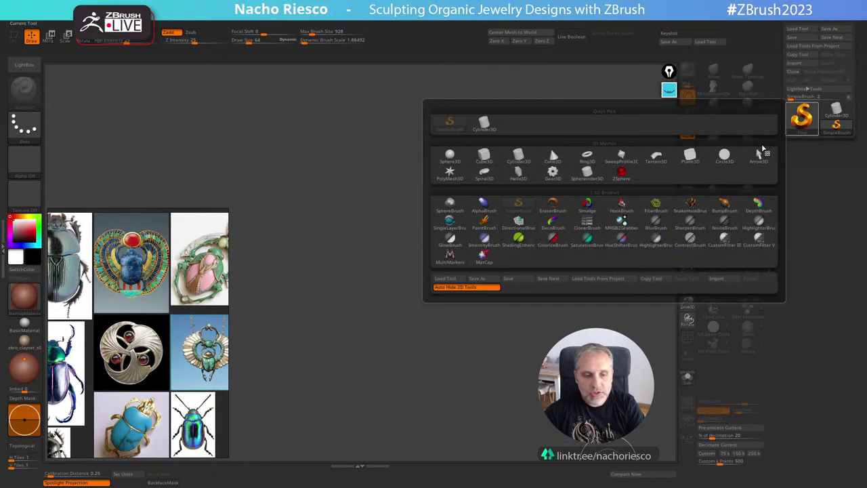
left_click(689, 157)
left_click_drag(431, 242, 456, 369)
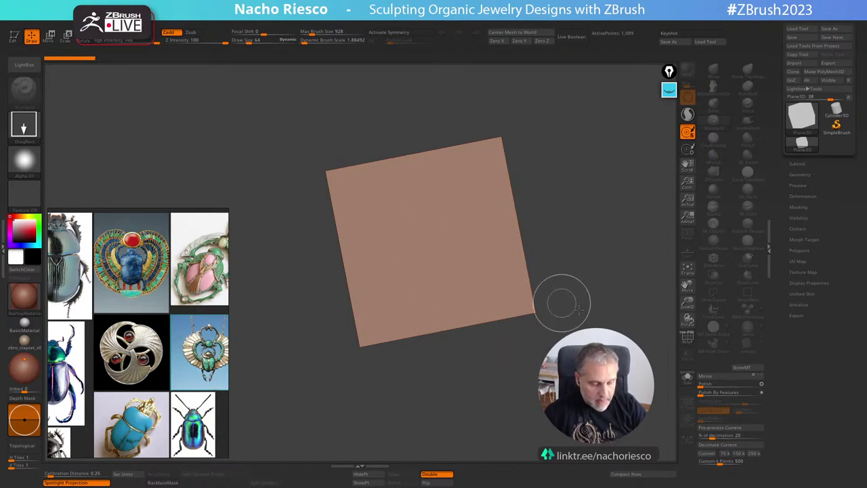
key("t")
left_click_drag(588, 262, 593, 260)
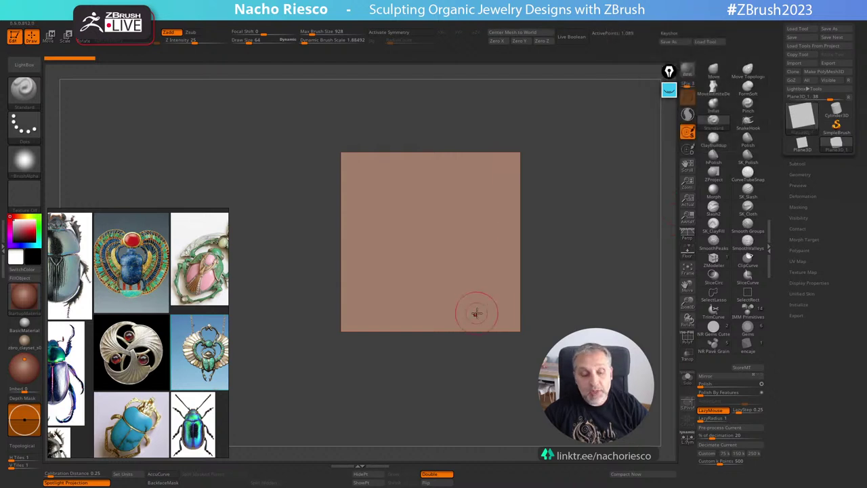
mouse_move(550, 300)
left_mouse_down()
mouse_move(600, 300)
mouse_move(548, 316)
mouse_move(573, 323)
mouse_move(581, 368)
left_mouse_up()
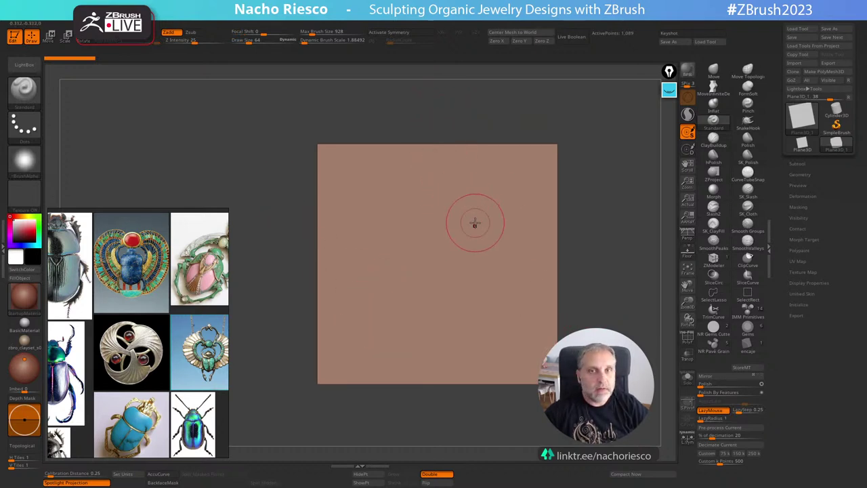
left_click_drag(601, 208, 602, 214, "alt")
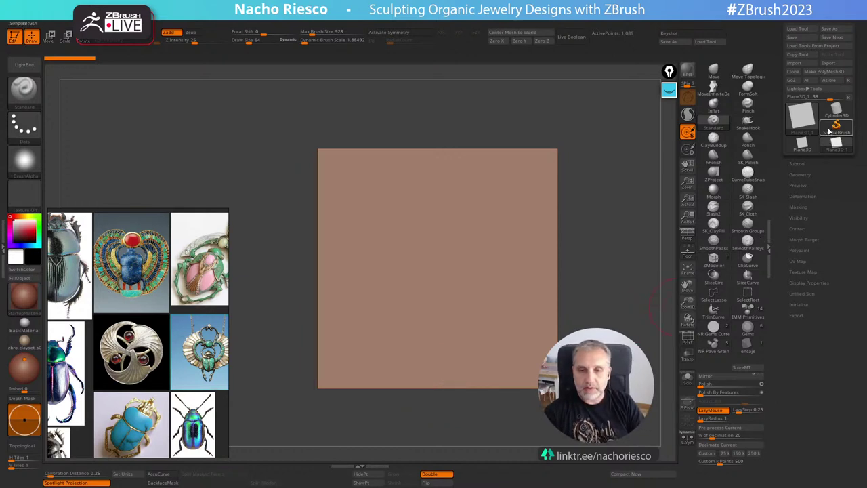
Convert the plane to a PolyMesh3D and show the floor grid.
left_click(828, 71)
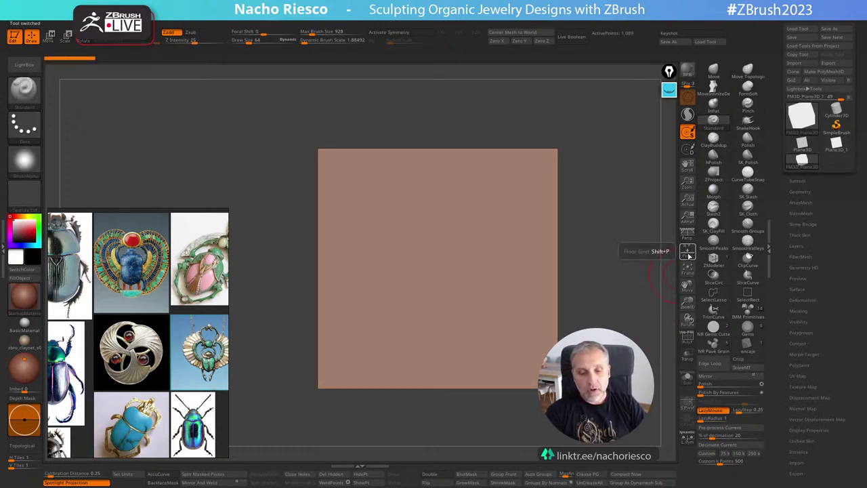
left_click(687, 252)
right_click_drag(627, 315, 630, 292, "ctrl")
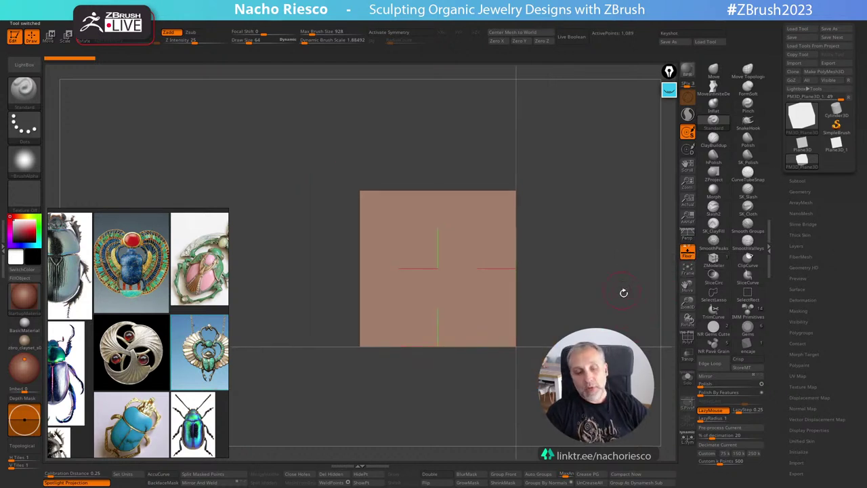
scroll(626, 305, "down", 2)
scroll(615, 284, "up", 3)
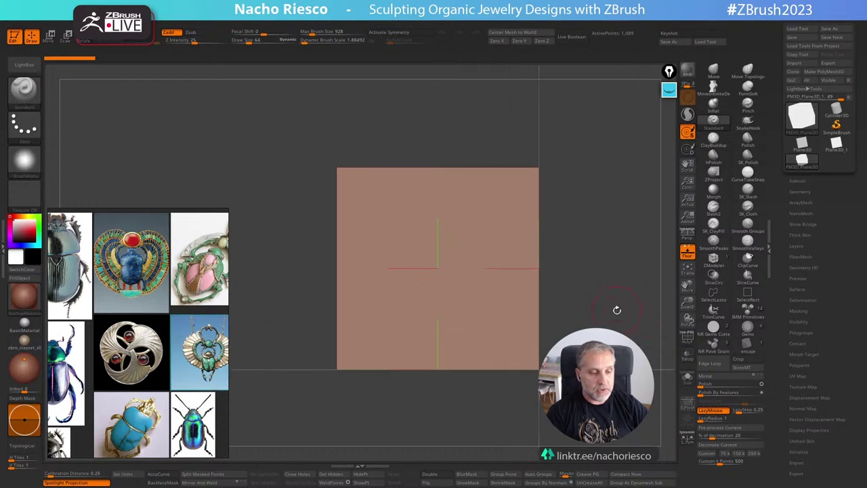
scroll(615, 301, "down", 1)
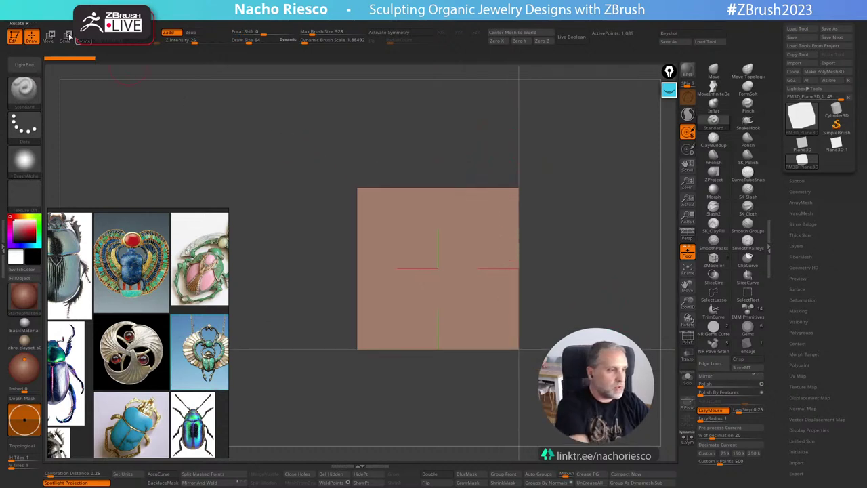
Move the reference board toward the canvas centre, clear of the quick-access settings, and put its displaced pink scarab picture back in the grid.
key("space")
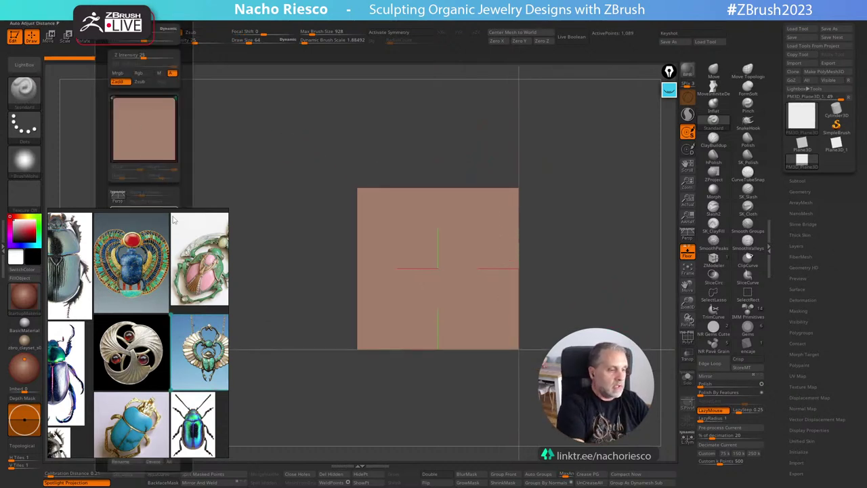
right_click_drag(149, 243, 217, 325)
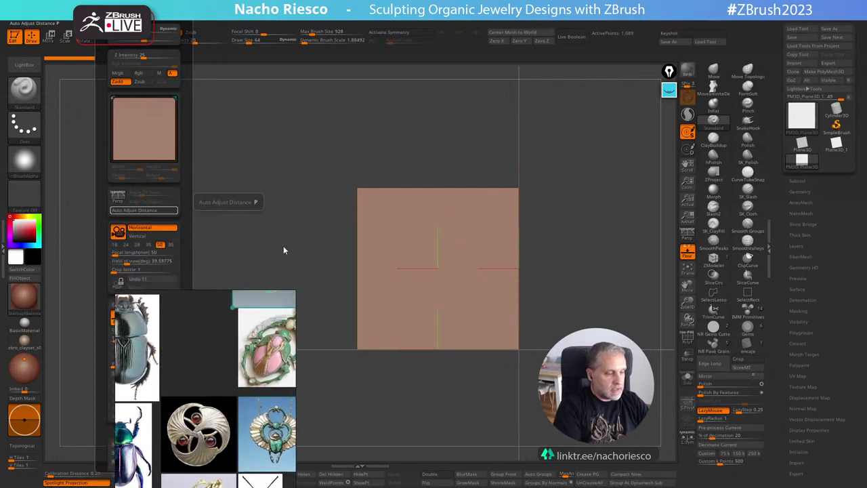
left_click_drag(269, 328, 265, 344)
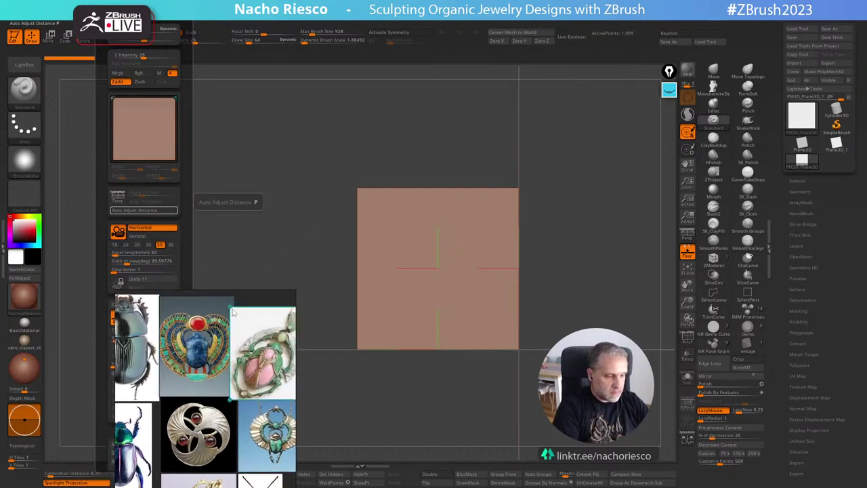
left_click(248, 300)
right_click(272, 300)
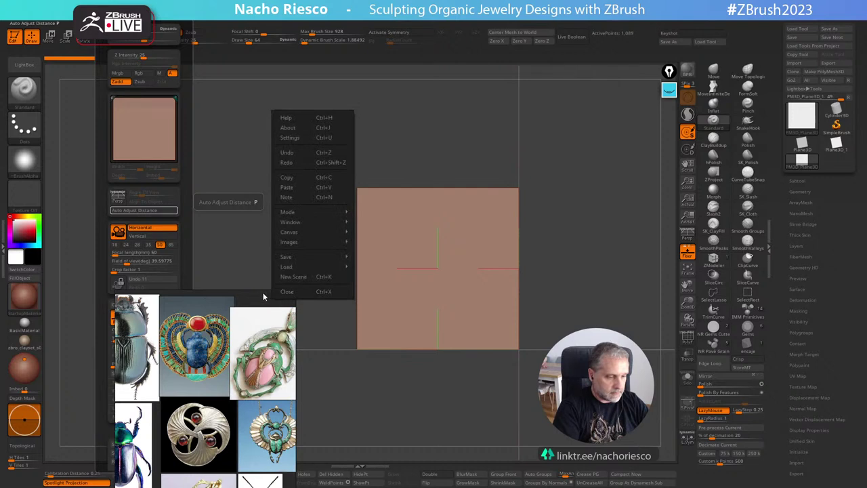
left_click(246, 254)
mouse_move(265, 297)
left_mouse_down()
mouse_move(315, 225)
mouse_move(347, 141)
left_mouse_up()
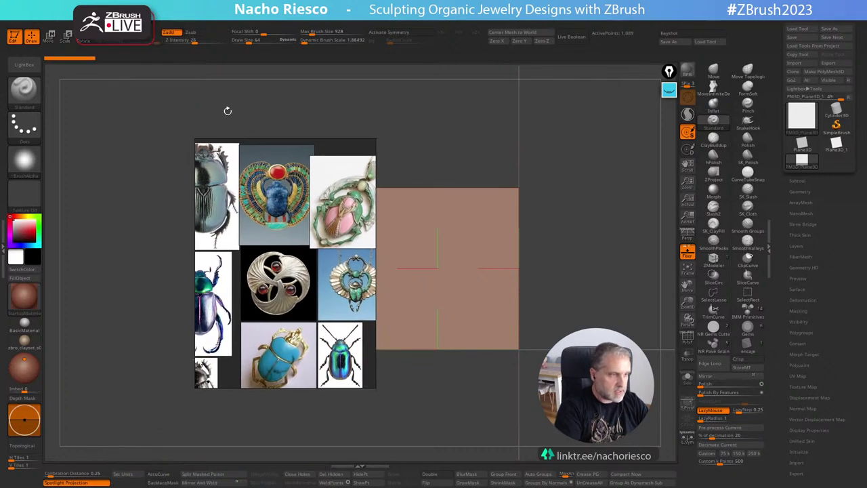
Set the floor grid elevation to 0 and move the reference board back to the lower-left corner of the canvas.
key("space")
left_click(155, 313)
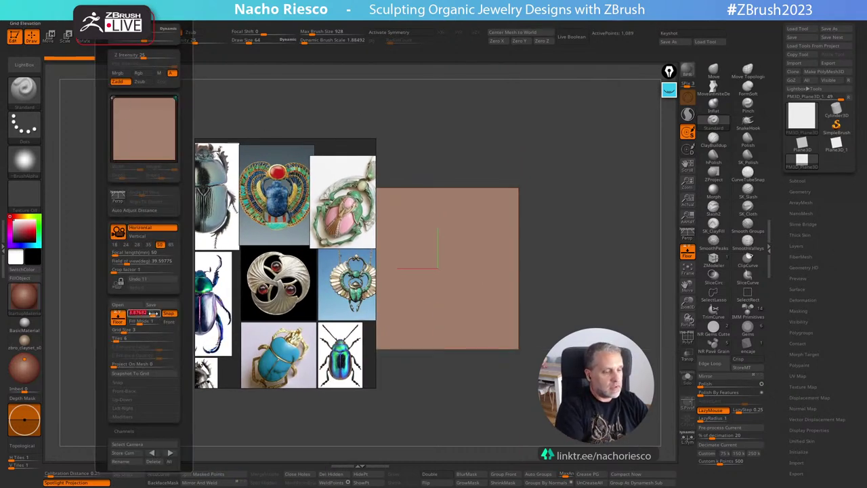
type("0")
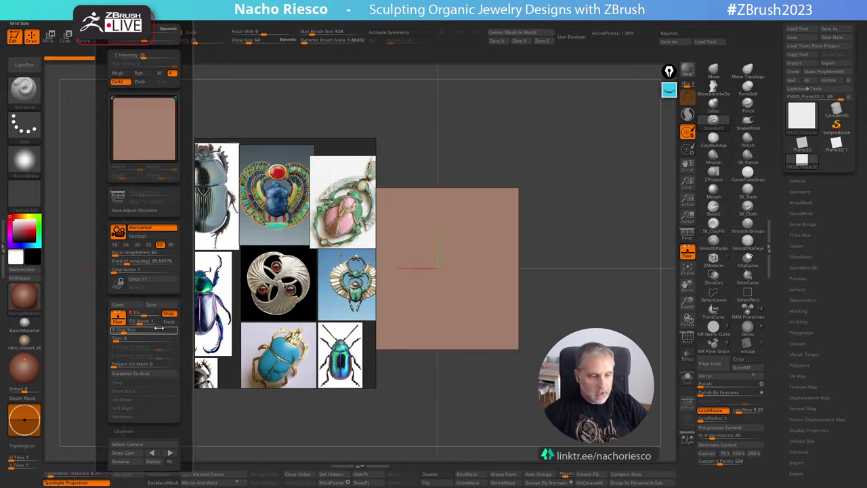
right_click(357, 150)
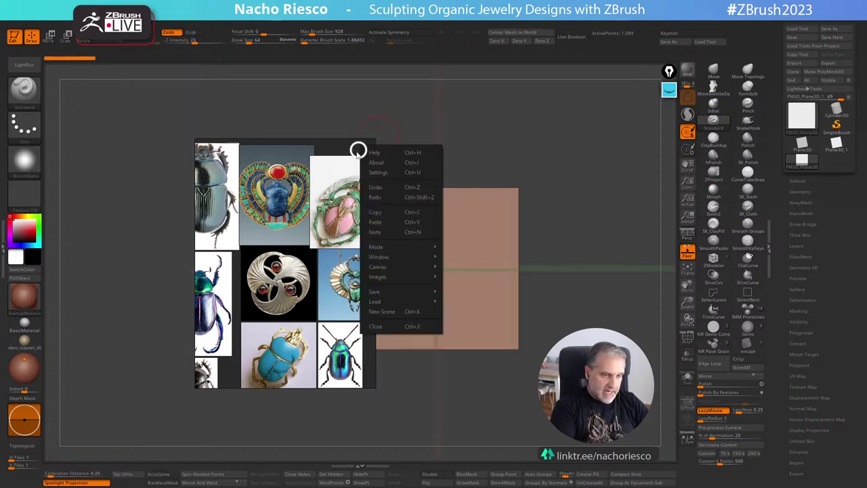
left_click(348, 145)
left_click_drag(348, 145, 212, 216)
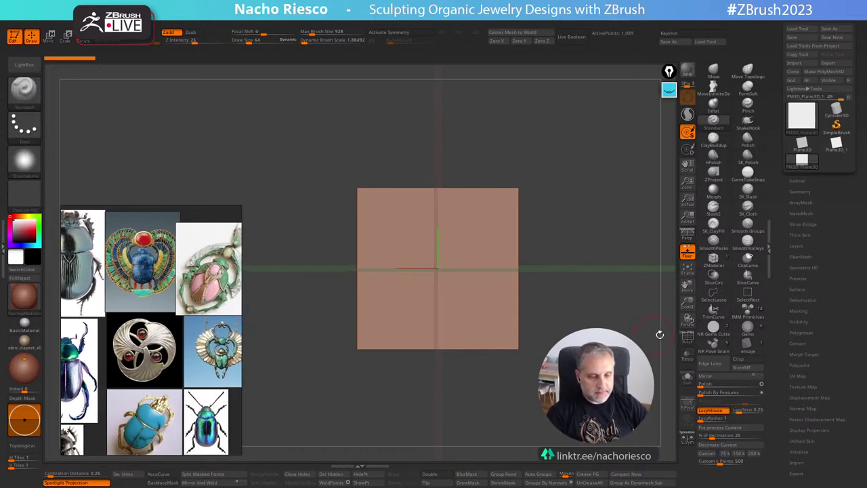
left_click_drag(660, 335, 666, 339)
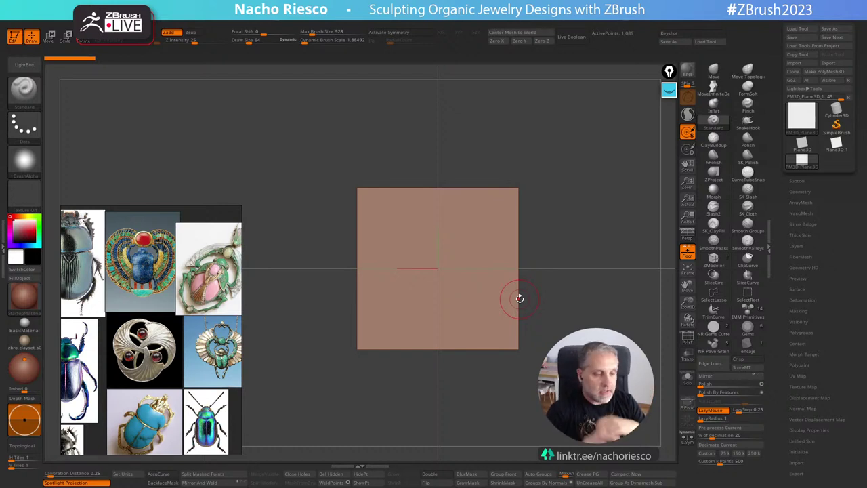
Place the reference board clear of the plugin settings and use Scale Master to set the scene scale to 2.00 x 2.00 x 0.00 mm.
left_click(3, 256)
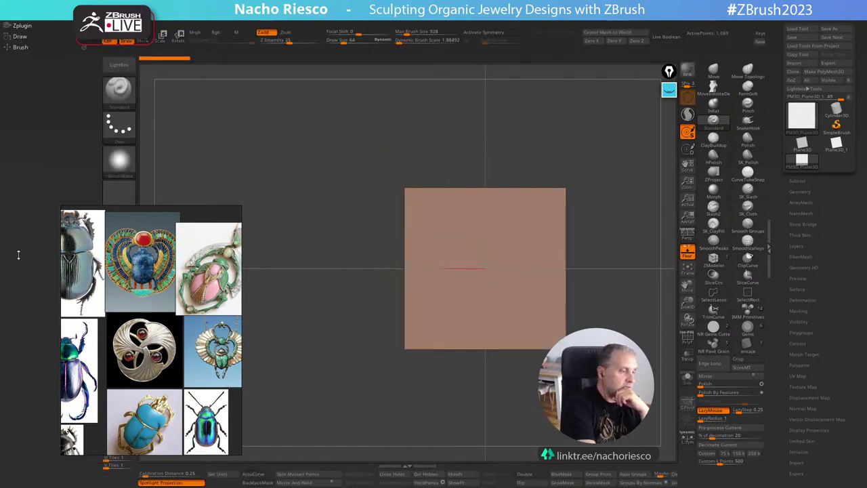
left_click_drag(209, 211, 306, 193)
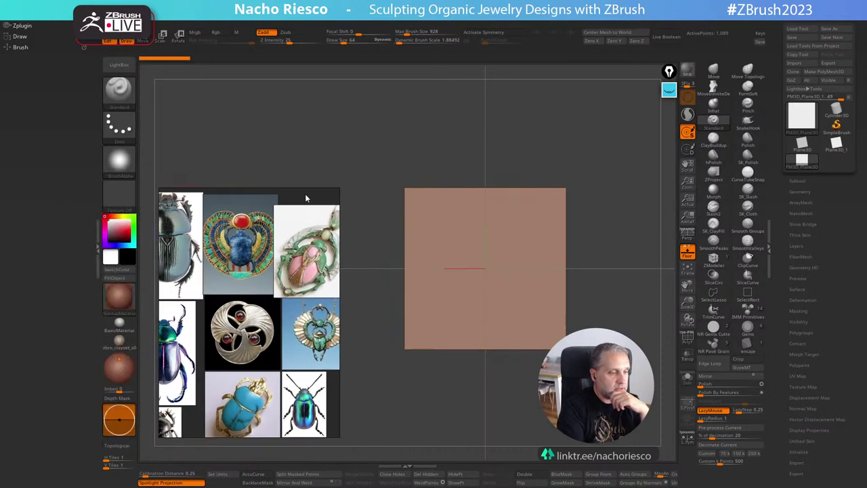
left_click(32, 25)
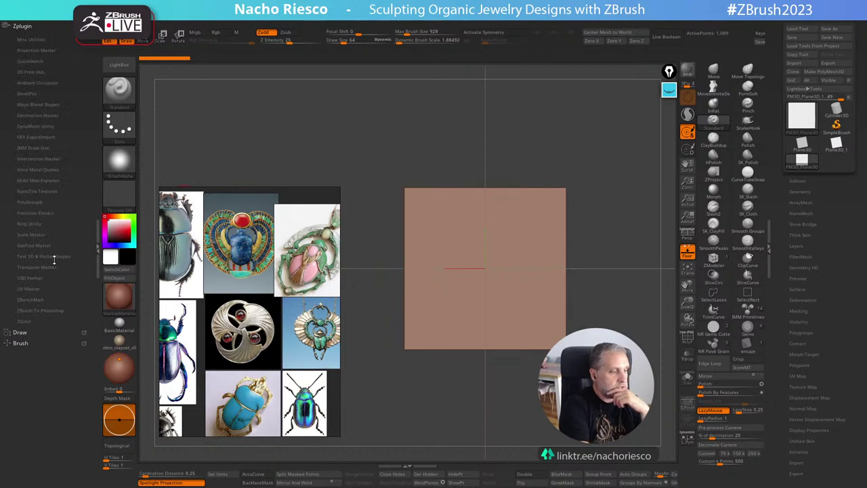
left_click(39, 235)
left_click(62, 282)
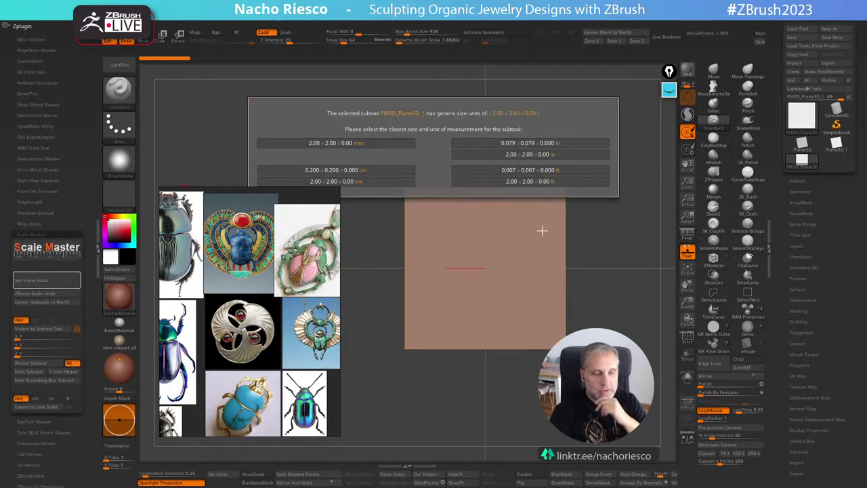
left_click(371, 143)
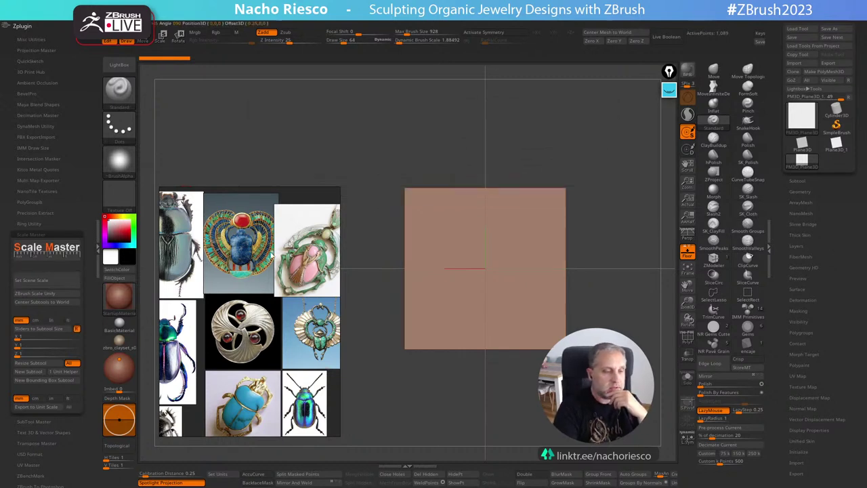
left_click(47, 338)
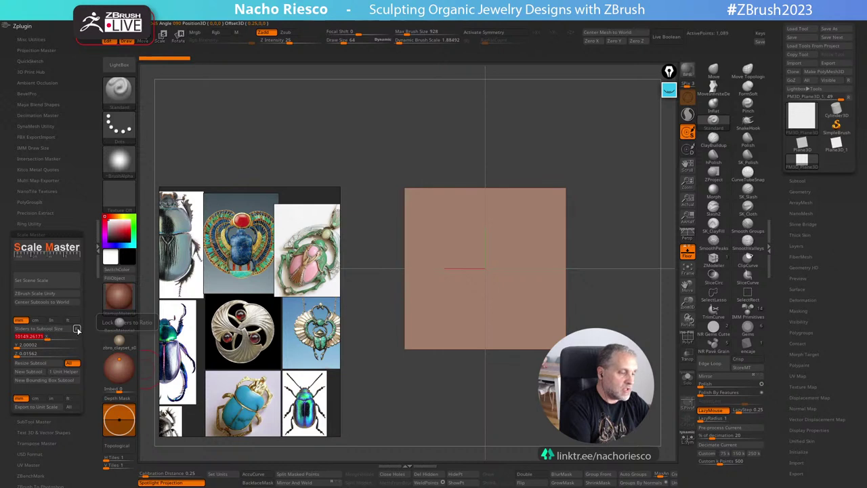
left_click(40, 280)
left_click(309, 143)
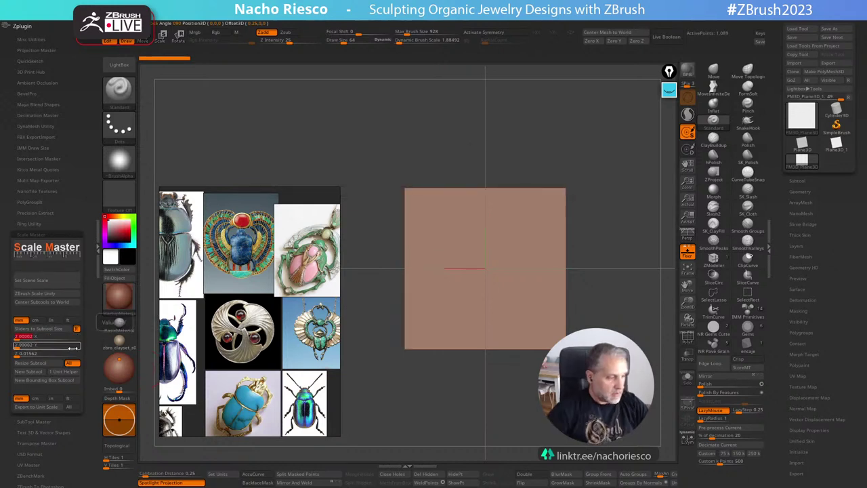
Resize the plane to 25 mm in X and Y with proportional sizing, frame it, and set the scene scale in millimetres again.
type("25")
key("Return")
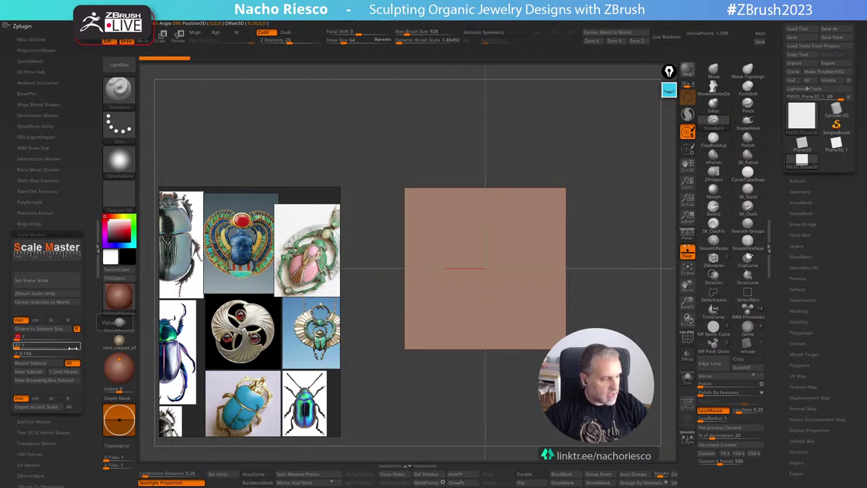
key("Return")
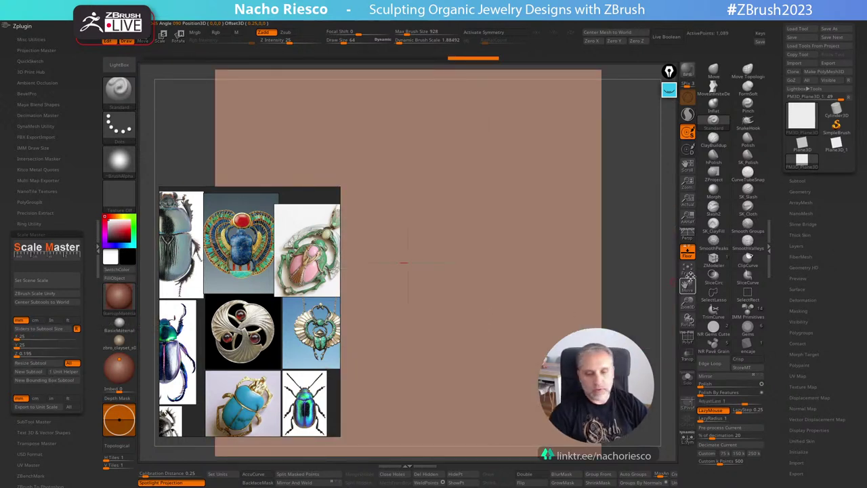
key("f")
left_click_drag(605, 296, 666, 336, "alt")
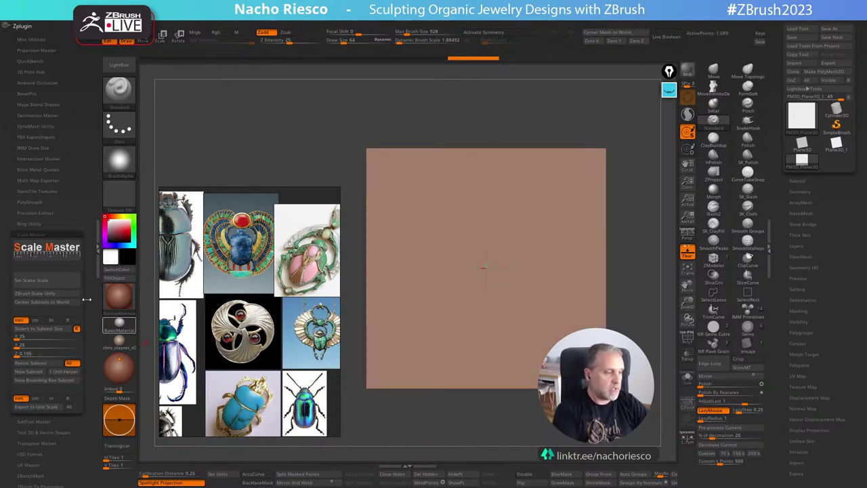
left_click(47, 280)
left_click(363, 143)
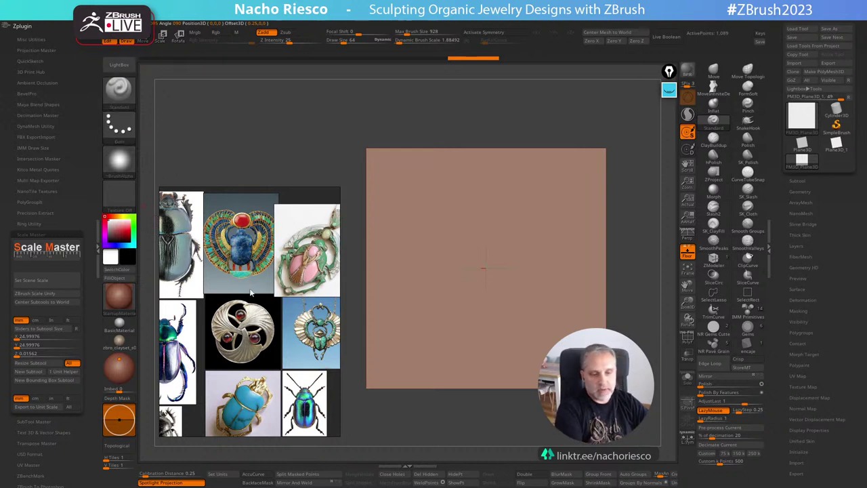
Enlarge the floor grid size to about 16.93 in the Draw settings and frame the plane with its axes.
mouse_move(638, 314)
left_mouse_down()
mouse_move(649, 338)
mouse_move(644, 330)
left_mouse_up()
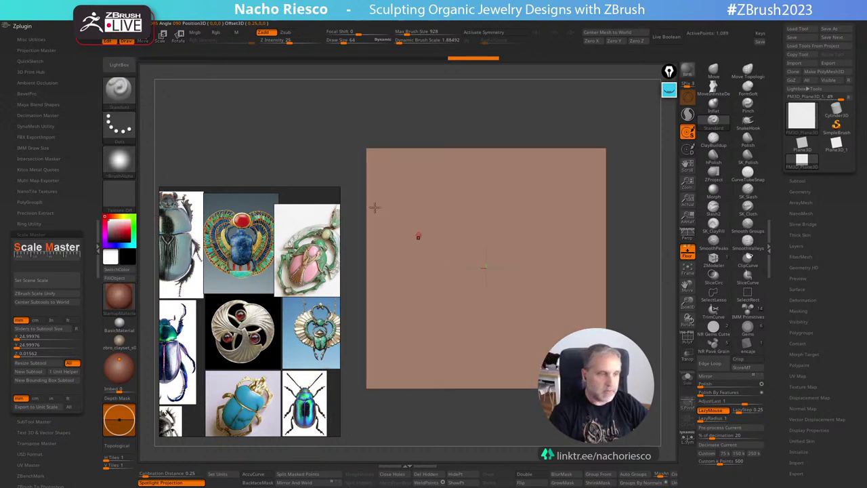
left_click(22, 26)
left_click(20, 36)
left_click_drag(42, 72, 41, 50)
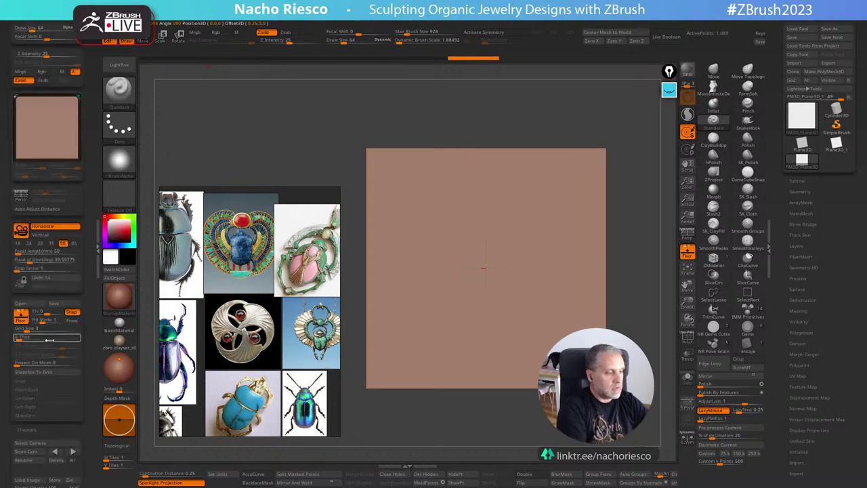
left_click_drag(29, 330, 42, 327)
left_click_drag(635, 366, 644, 347, "alt")
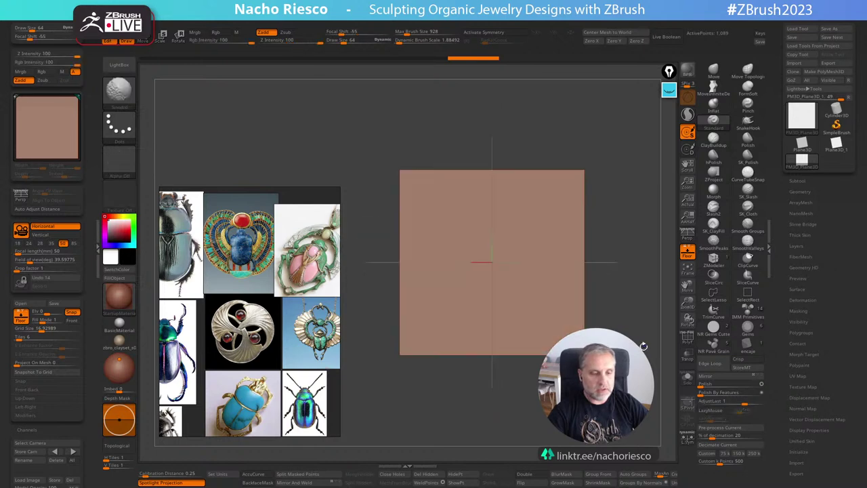
Save the tool as Sacarab Design, and collapse the settings tray so the reference board can sit clear of the plane.
left_click(829, 29)
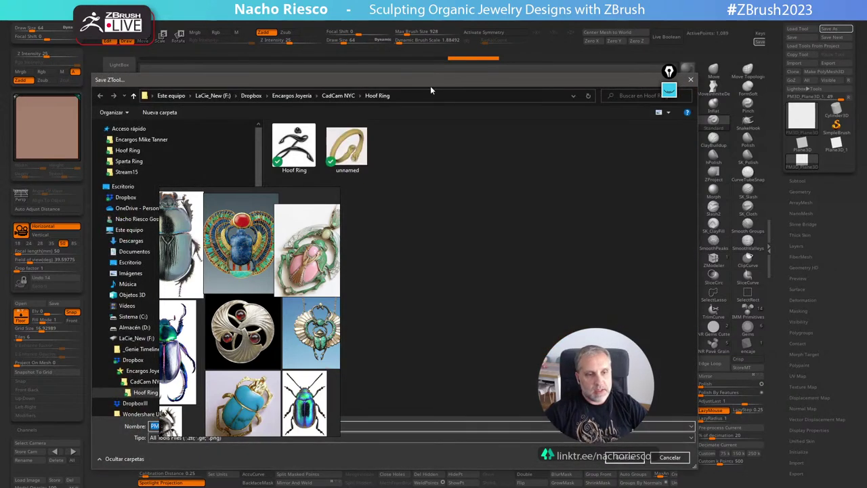
left_click_drag(431, 85, 866, 88)
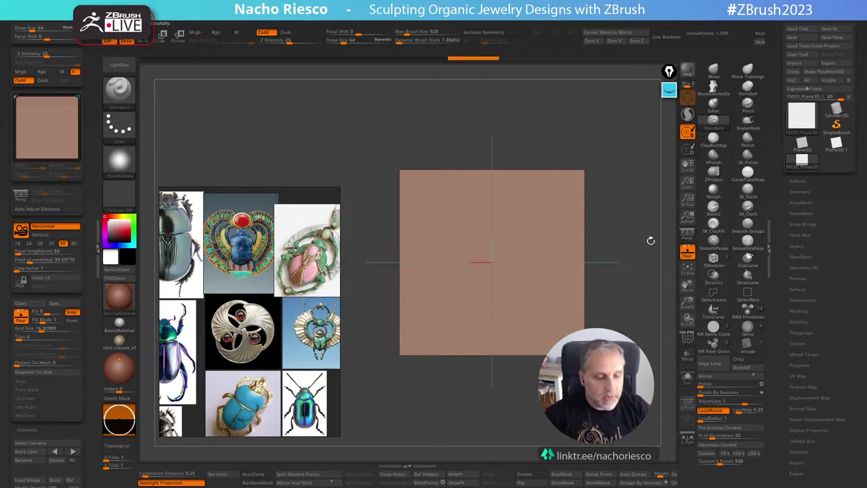
left_click(98, 252)
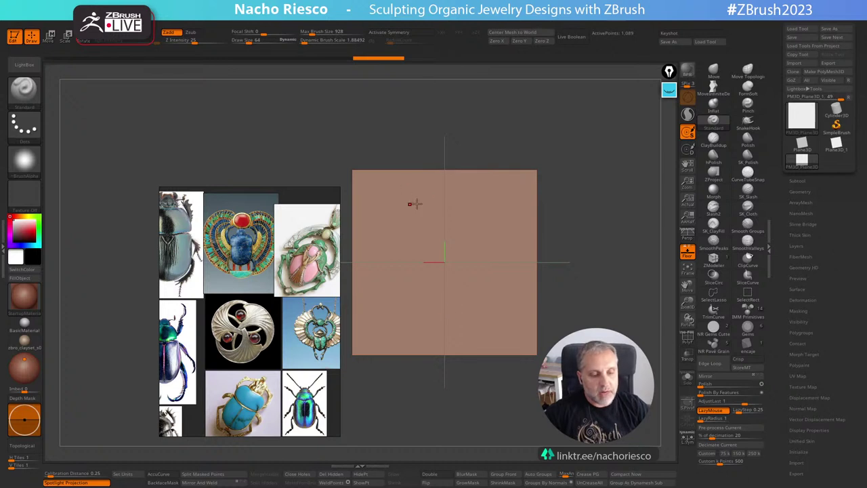
left_click_drag(316, 200, 224, 191)
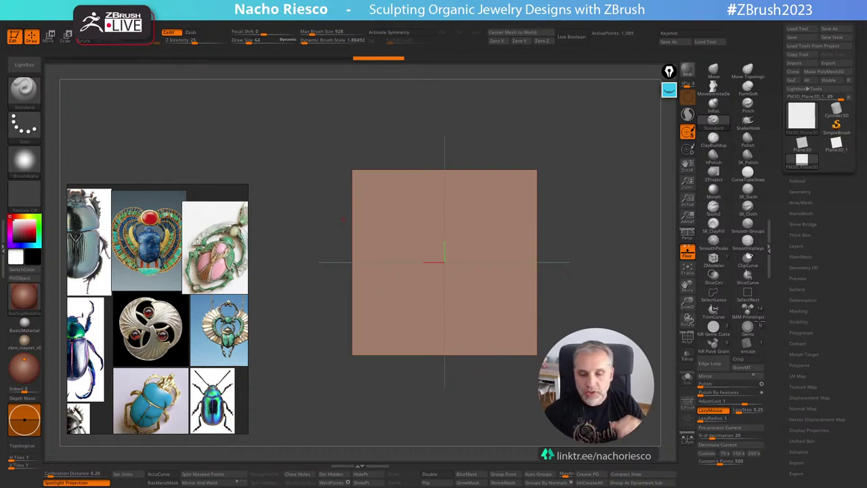
Insert a round gem at the centre of the base plane with the Gems brush.
left_click(750, 329)
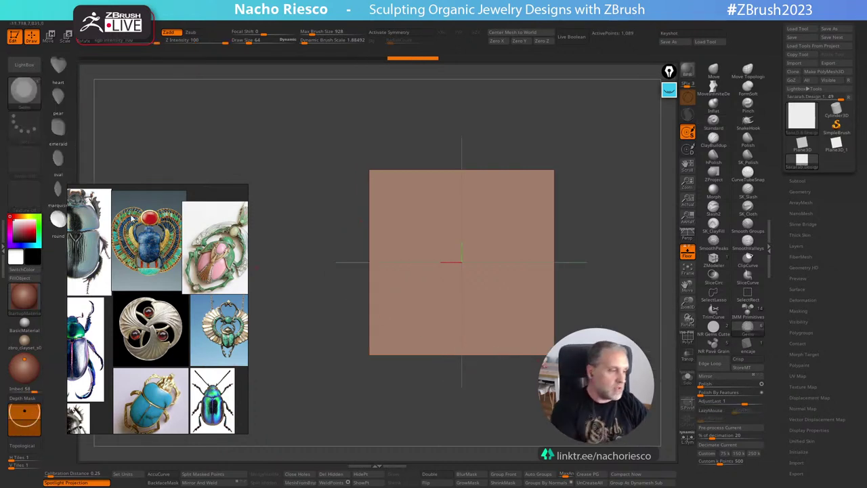
left_click(57, 227)
left_click_drag(461, 263, 467, 324)
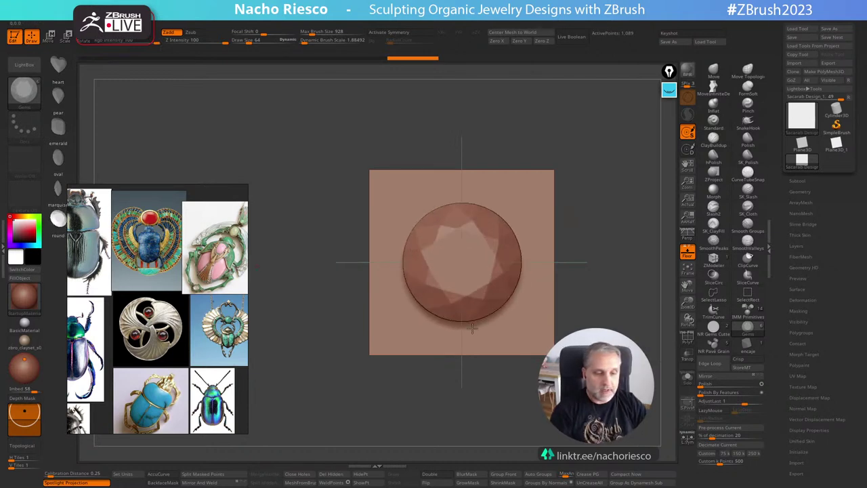
mouse_move(593, 278)
left_mouse_down()
mouse_move(606, 194)
mouse_move(638, 342)
mouse_move(639, 253)
mouse_move(641, 349)
mouse_move(633, 319)
left_mouse_up()
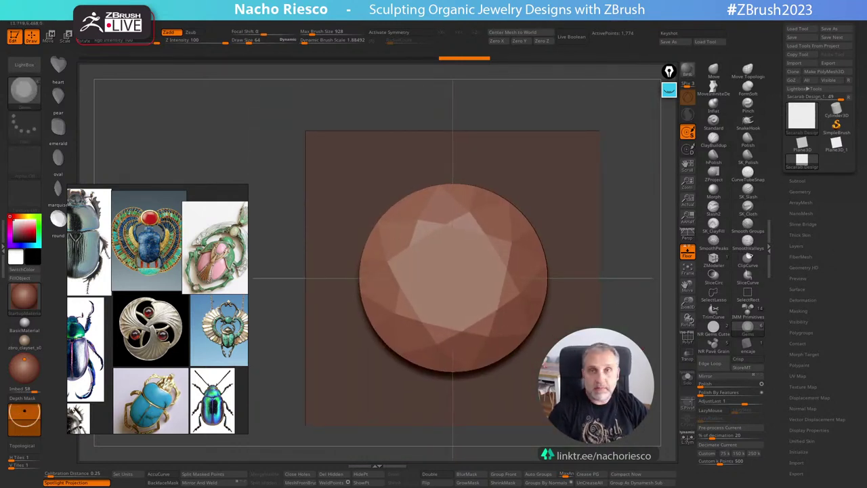
From a side view of the gem, sketch a line along its girdle and label it SURFACE with an arrow.
left_click_drag(661, 327, 635, 316, "shift")
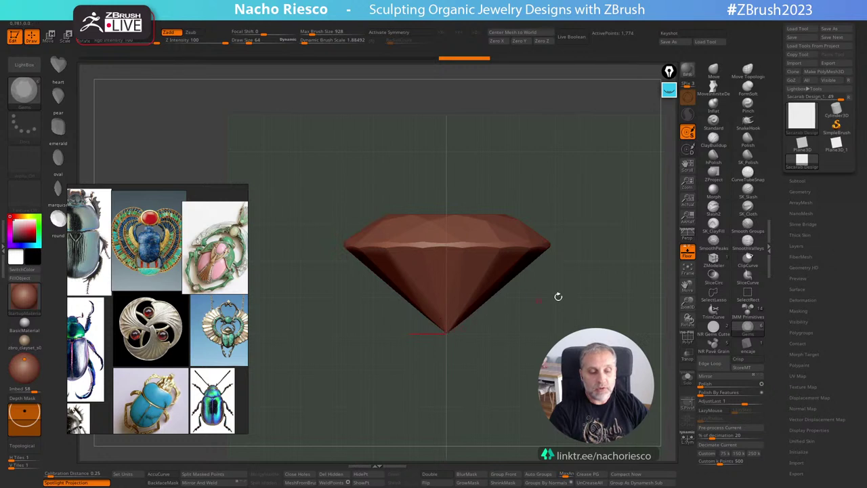
left_click_drag(558, 297, 578, 252, "alt")
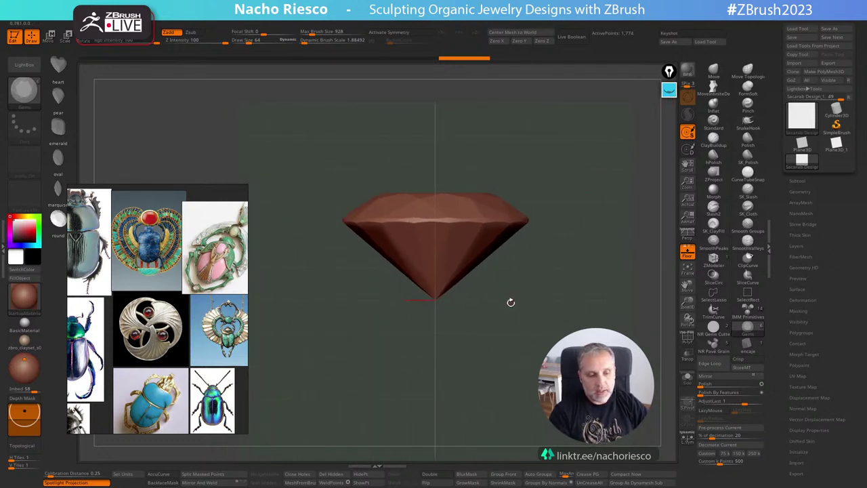
left_click(669, 92)
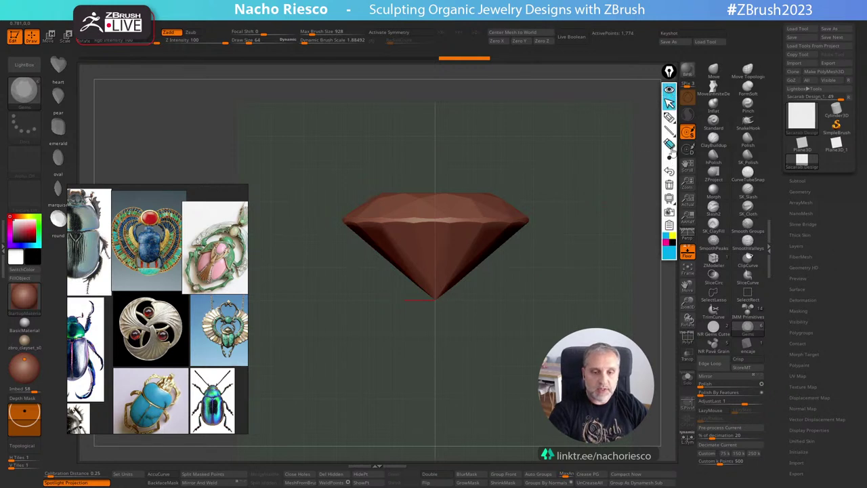
left_click(670, 118)
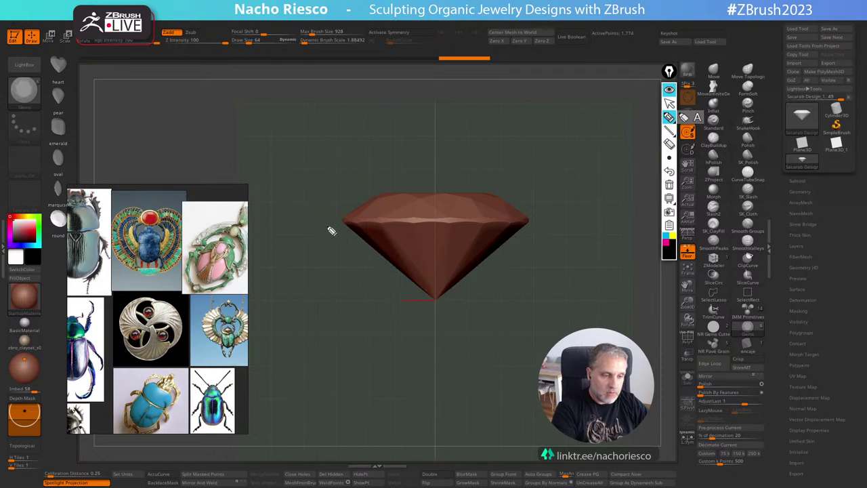
left_click_drag(288, 226, 590, 226)
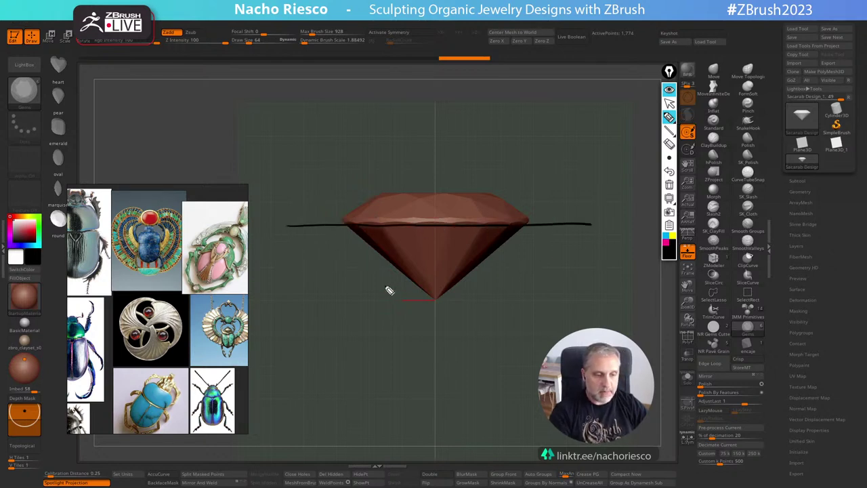
mouse_move(323, 227)
left_mouse_down()
mouse_move(323, 187)
mouse_move(332, 192)
mouse_move(355, 170)
mouse_move(357, 180)
mouse_move(373, 150)
left_mouse_up()
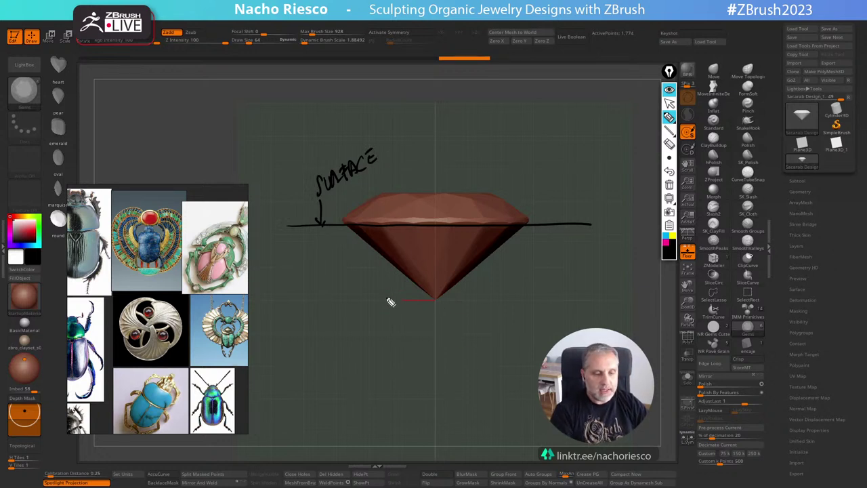
Sketch a crossed-out dashed line at the gem's tip, a solid base line beneath it and a lower dashed line.
left_click_drag(307, 300, 313, 299)
left_click_drag(335, 299, 596, 306)
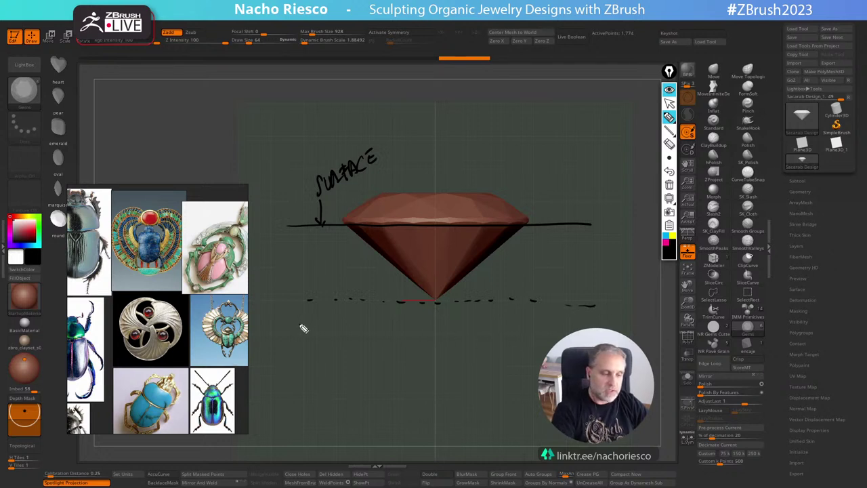
left_click_drag(308, 324, 590, 324)
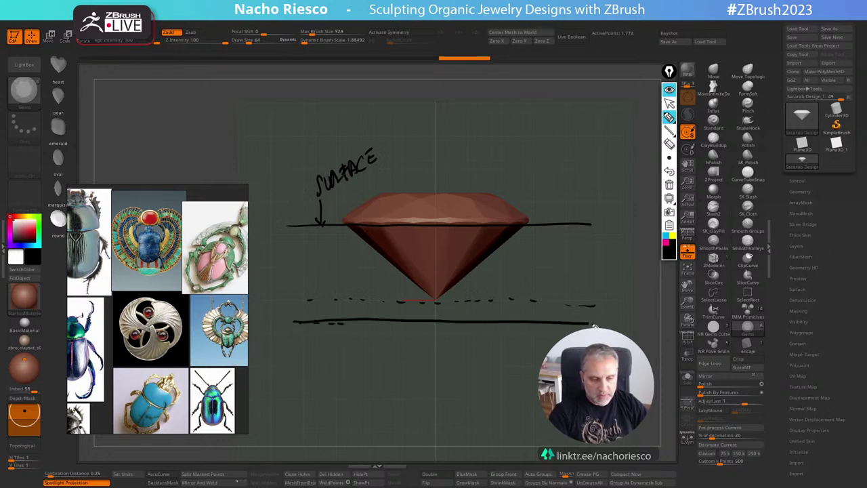
left_click_drag(481, 294, 496, 304)
left_click_drag(502, 292, 480, 304)
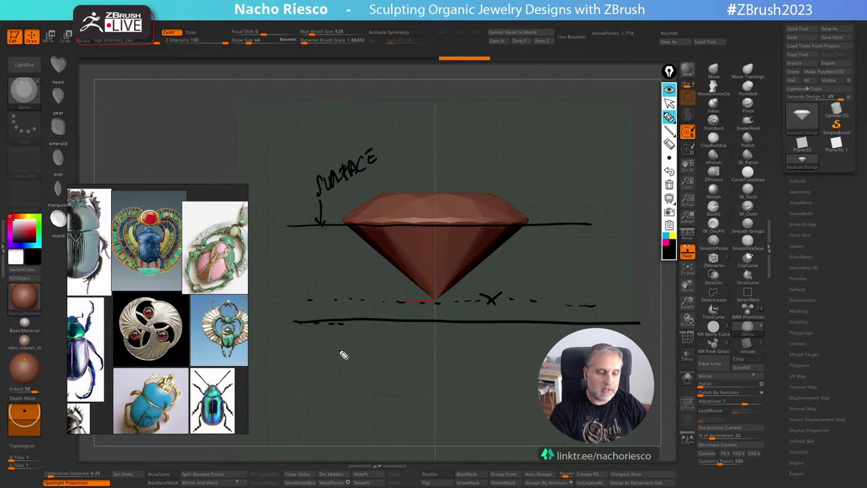
left_click(297, 350)
left_click_drag(306, 352, 538, 355)
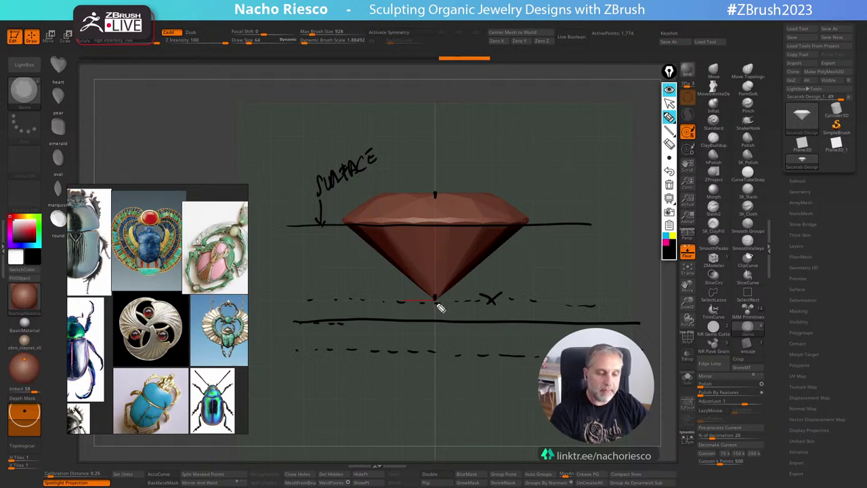
Sketch the seat and through-hole outline around the gem's lower half, marking the clearance between its tip and the base line.
left_click_drag(435, 301, 435, 323)
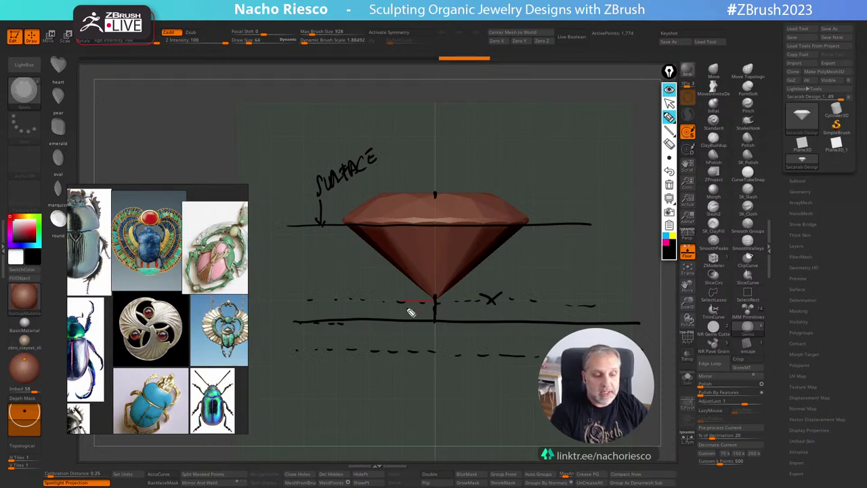
left_click_drag(406, 321, 407, 279)
left_click_drag(475, 270, 476, 328)
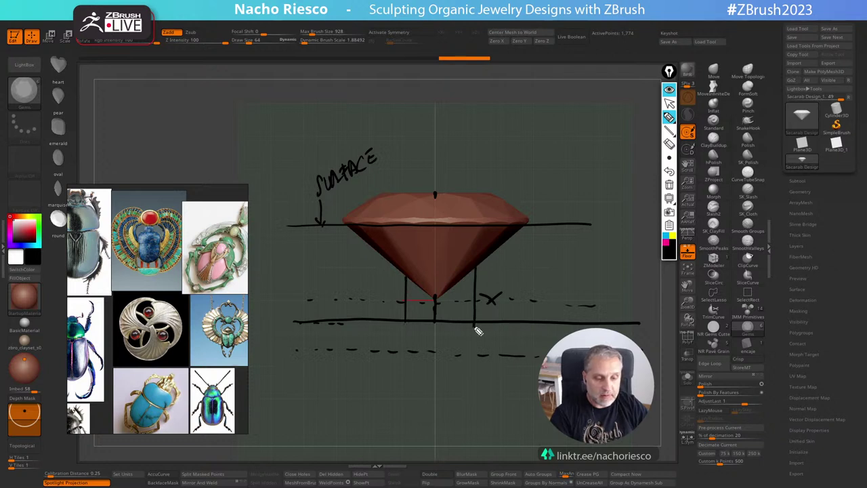
left_click_drag(407, 280, 339, 225)
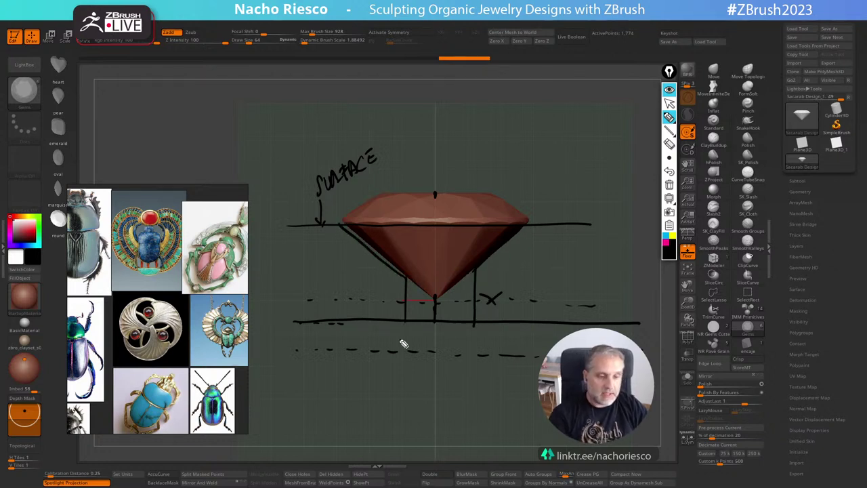
left_click_drag(476, 277, 513, 238)
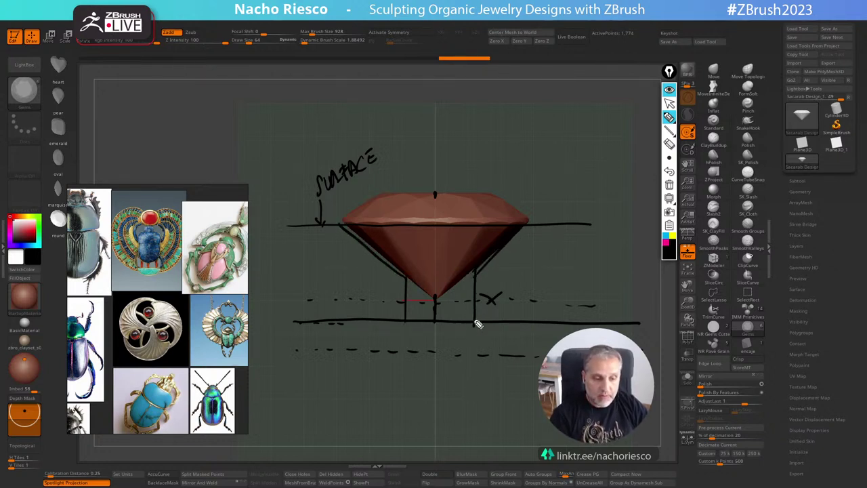
left_click_drag(435, 297, 436, 322)
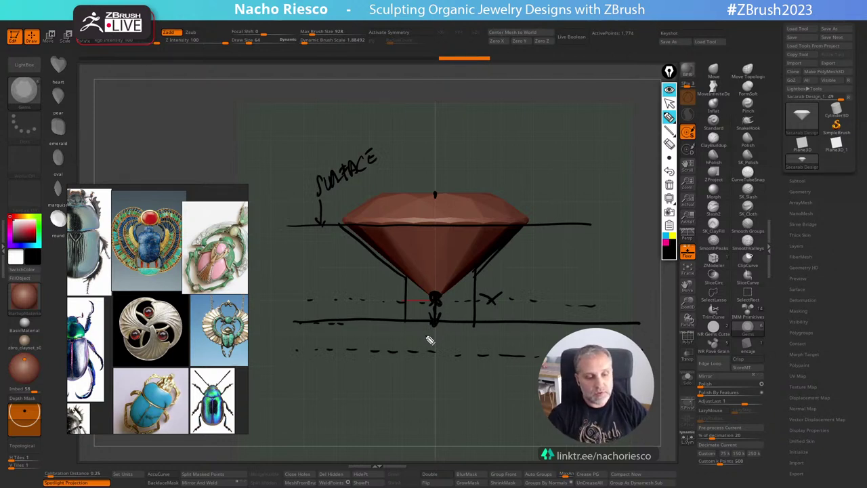
Sketch arrows for the gem's height and width, and clear all the annotations.
left_click_drag(536, 198, 535, 299)
left_click_drag(535, 299, 542, 290)
left_click_drag(530, 204, 542, 203)
mouse_move(354, 187)
left_mouse_down()
mouse_move(501, 178)
mouse_move(495, 181)
left_mouse_up()
left_click_drag(363, 180, 364, 190)
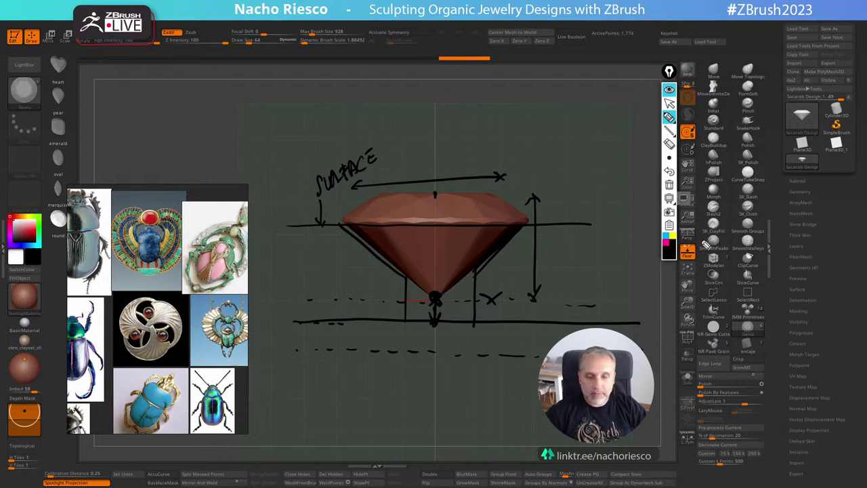
left_click(669, 185)
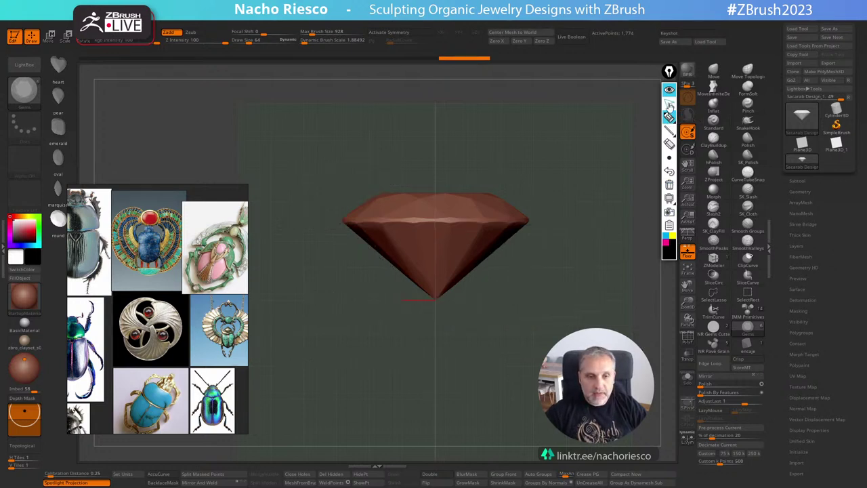
Try a pear gem over the round one, compare both from the side, and undo the insertion.
left_click(61, 100)
left_click_drag(452, 179, 458, 271)
left_click_drag(590, 220, 590, 181)
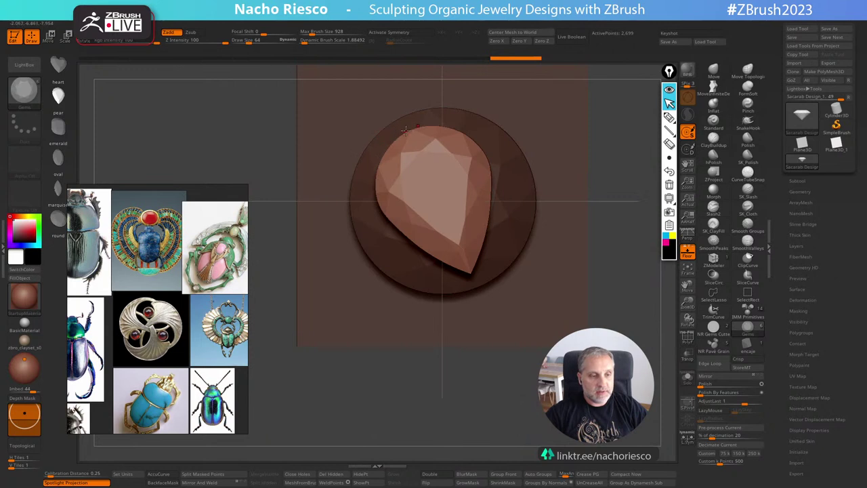
left_click_drag(551, 281, 525, 208)
key("ctrl+z")
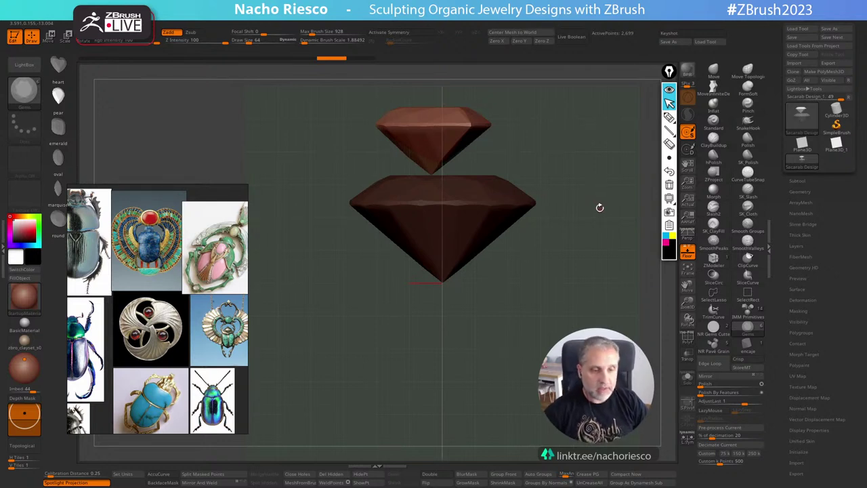
left_click_drag(584, 235, 590, 296)
mouse_move(607, 185)
left_mouse_down()
mouse_move(603, 172)
mouse_move(595, 188)
left_mouse_up()
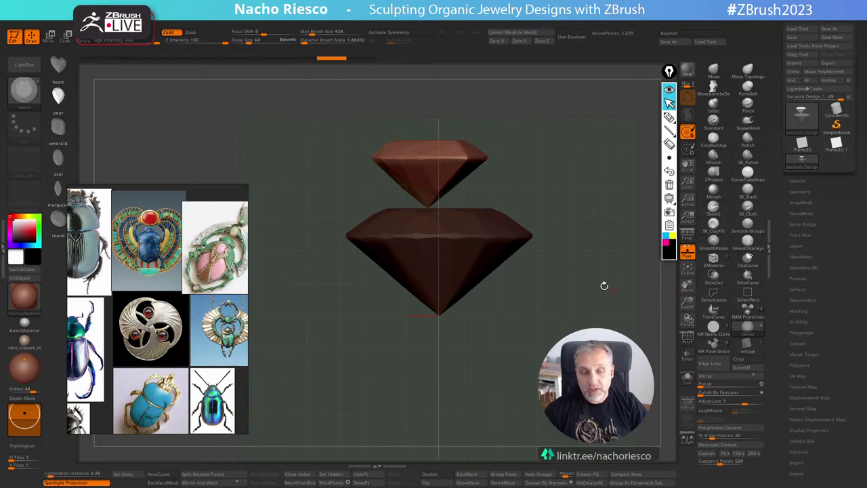
left_click_drag(567, 263, 565, 242, "alt")
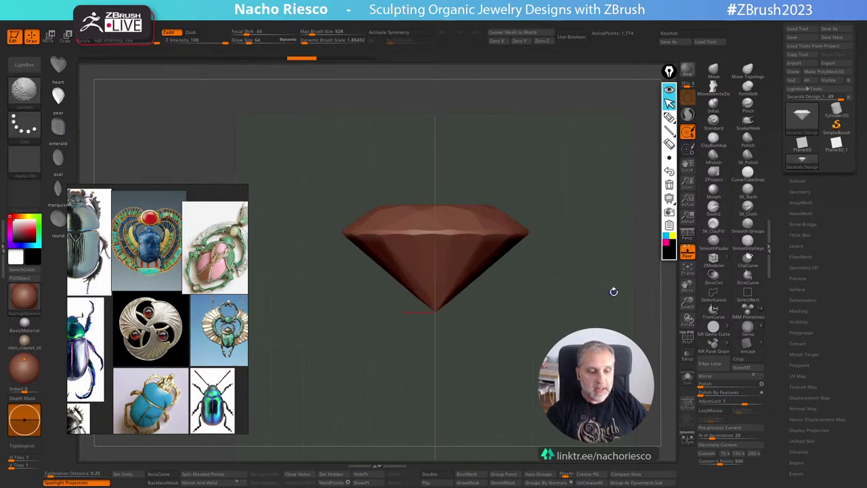
key("shift")
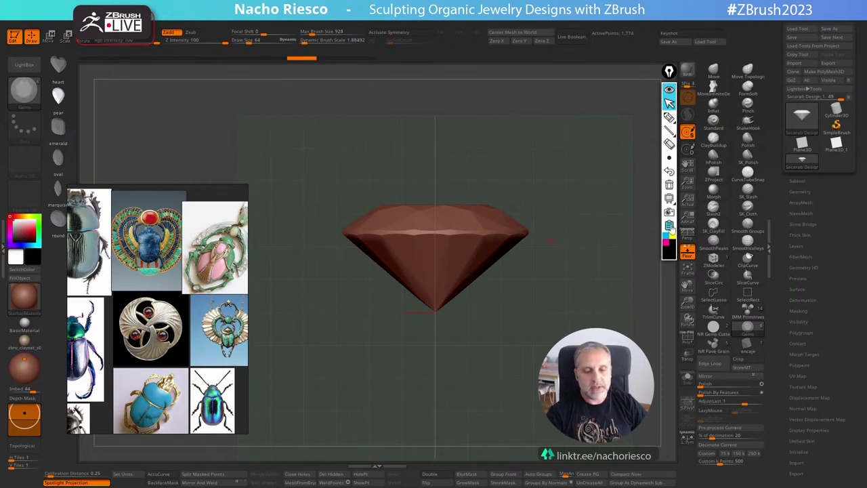
Sketch a dot at the gem's tip, a base line beneath it and a double-headed arrow marking the gap between them.
left_click(668, 116)
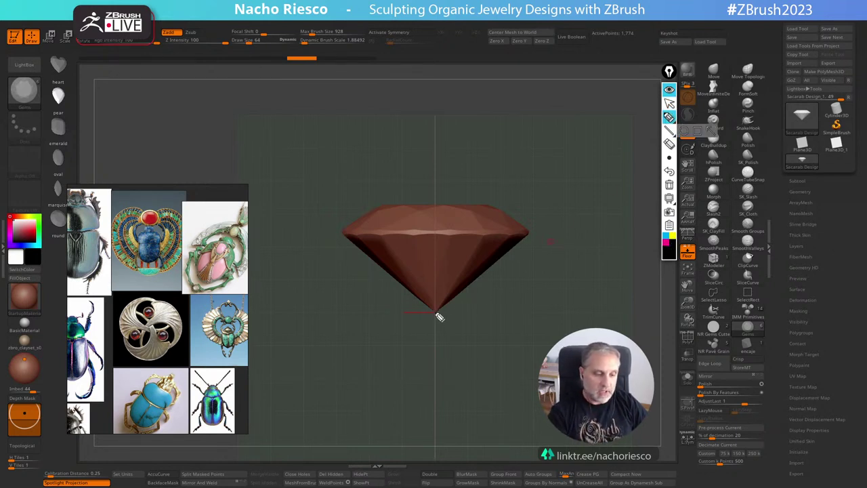
left_click_drag(435, 311, 434, 316)
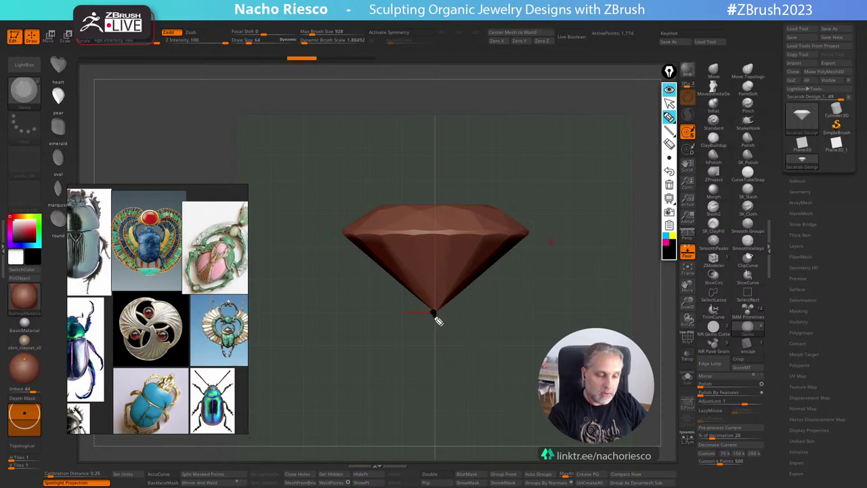
left_click_drag(366, 346, 543, 350)
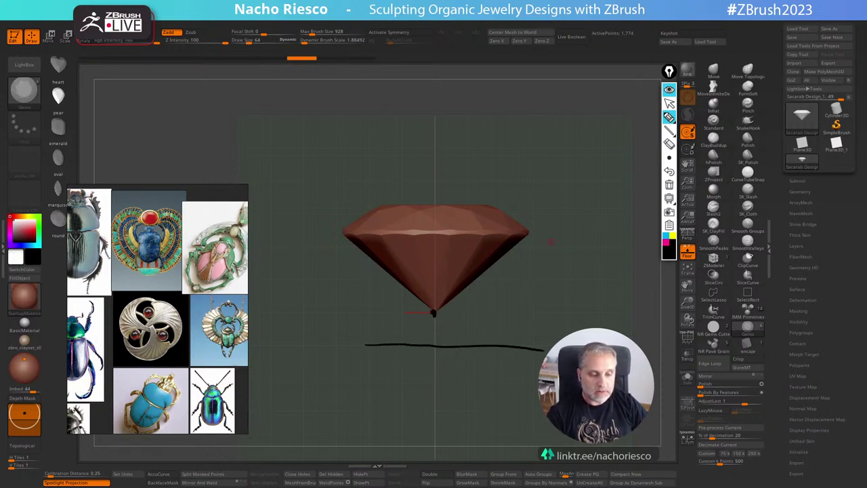
mouse_move(465, 312)
left_mouse_down()
mouse_move(466, 347)
mouse_move(464, 309)
mouse_move(470, 322)
left_mouse_up()
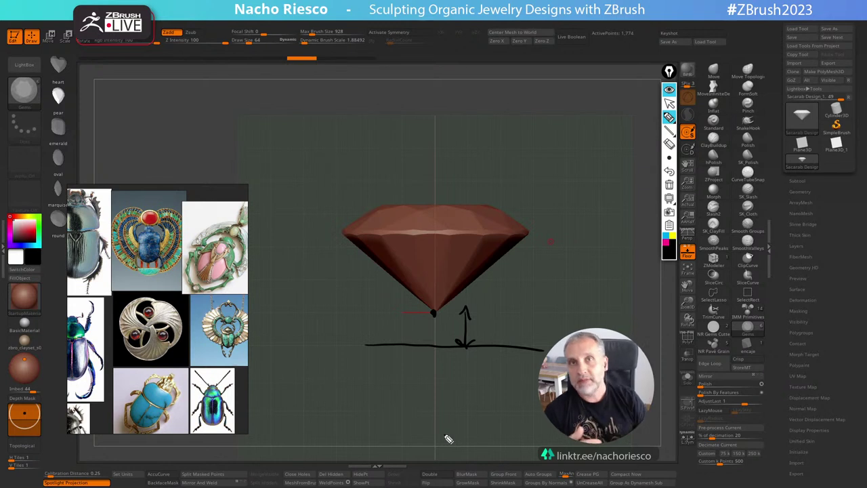
Write the clearance values 0.4 ≈ 0.5mm, 0.6, 0.8 and 1 m beside and below the gap arrow.
left_click_drag(489, 320, 512, 333)
left_click(500, 330)
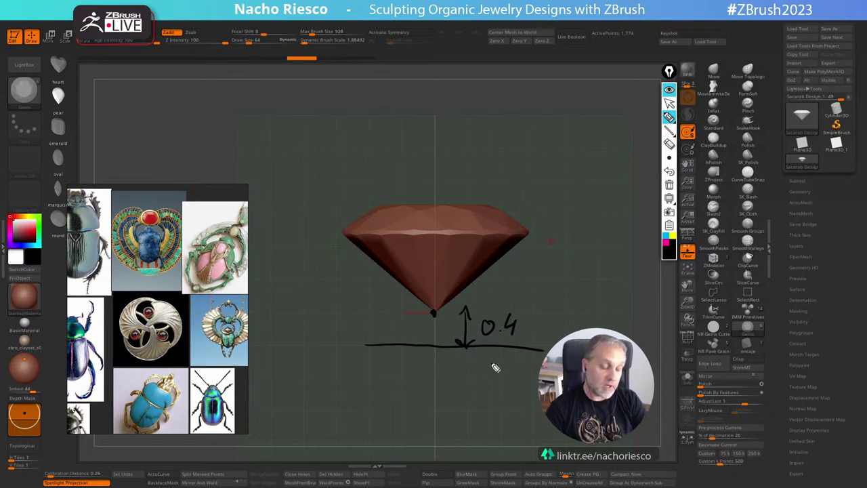
mouse_move(488, 359)
left_mouse_down()
mouse_move(511, 372)
mouse_move(492, 394)
mouse_move(517, 383)
left_mouse_up()
left_click(500, 370)
left_click(501, 406)
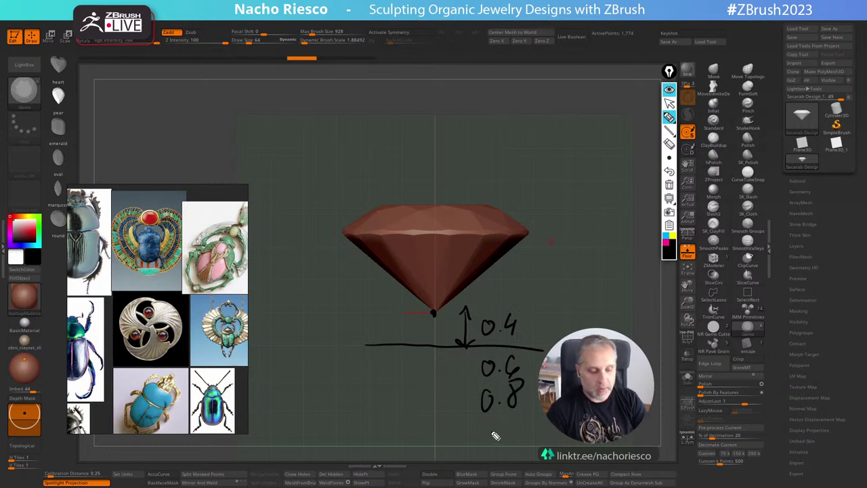
mouse_move(493, 417)
left_mouse_down()
mouse_move(493, 439)
mouse_move(539, 432)
left_mouse_up()
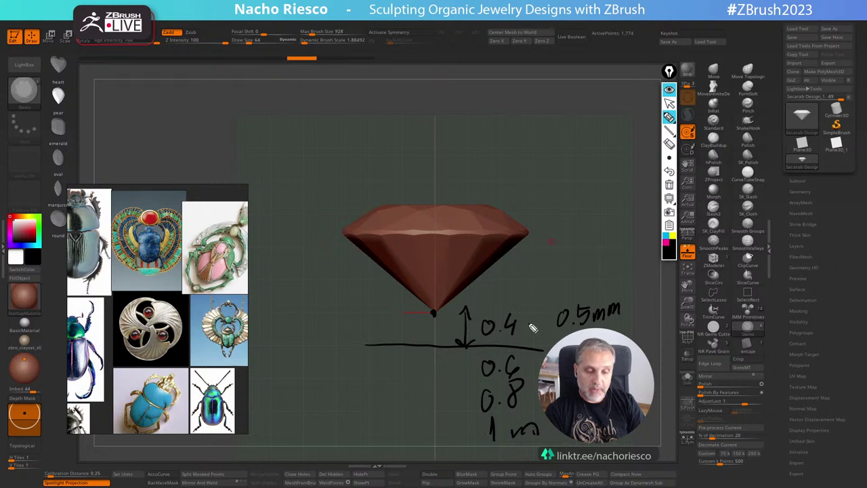
left_click_drag(525, 324, 542, 327)
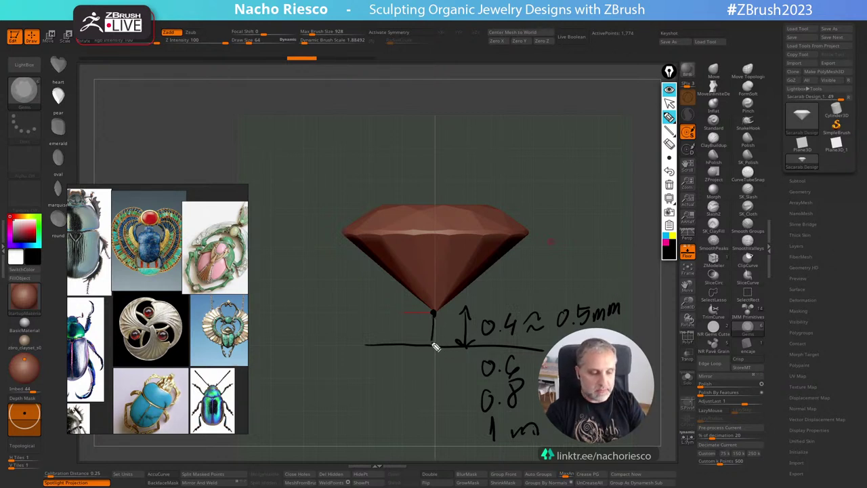
Sketch a thick vertical line from the gem's tip to the base line, and clear all the annotations.
mouse_move(433, 344)
left_mouse_down()
mouse_move(434, 314)
mouse_move(431, 353)
left_mouse_up()
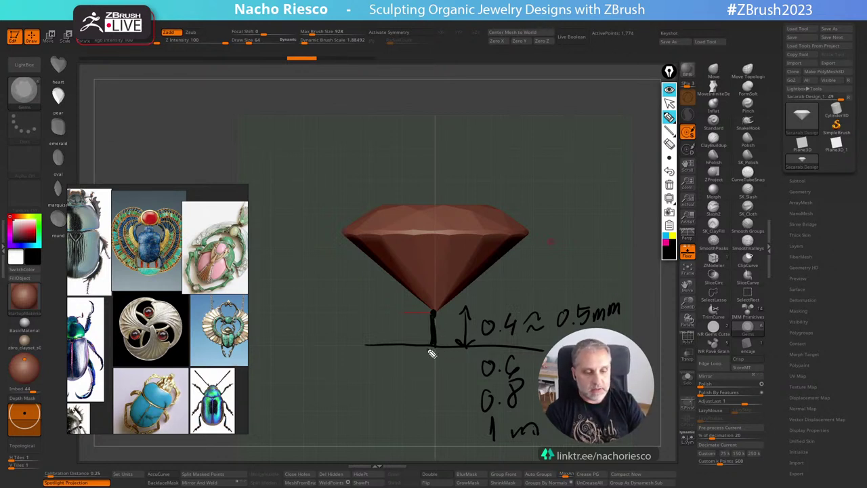
left_click(669, 184)
left_click(669, 103)
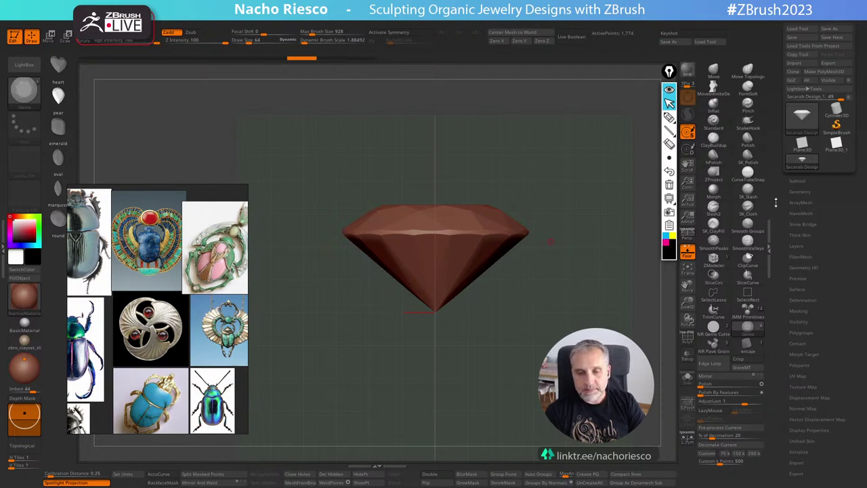
Hide the floor grid and undo the round gem insertion so only the flat base plane remains.
left_click_drag(662, 300, 660, 314)
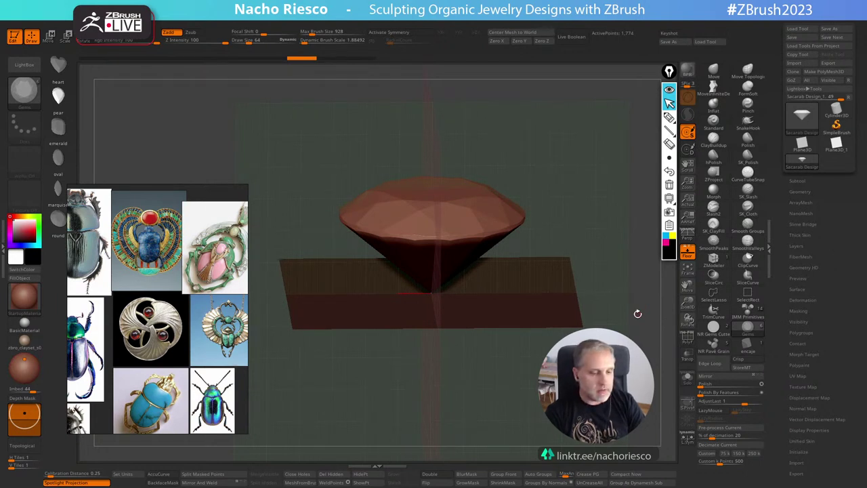
left_click(689, 253)
key("ctrl+z")
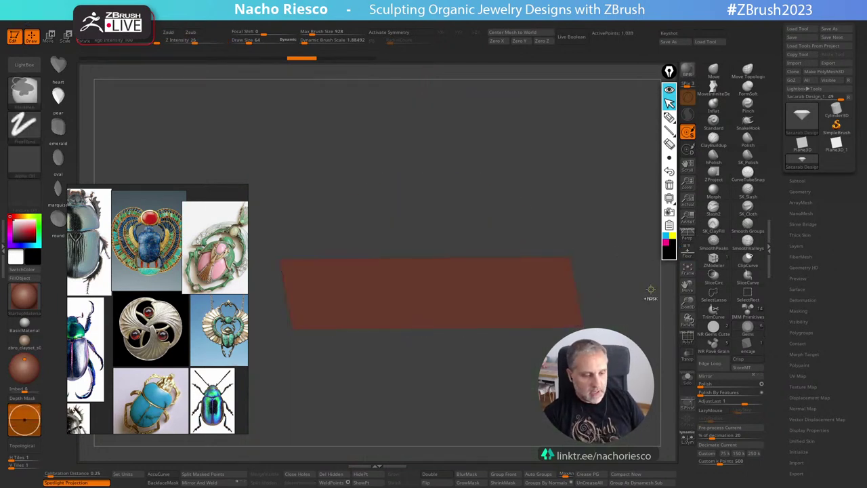
Face the base plane square-on with the floor grid shown, and move the reference board closer to it.
left_click_drag(658, 300, 653, 362, "shift")
left_click(689, 270)
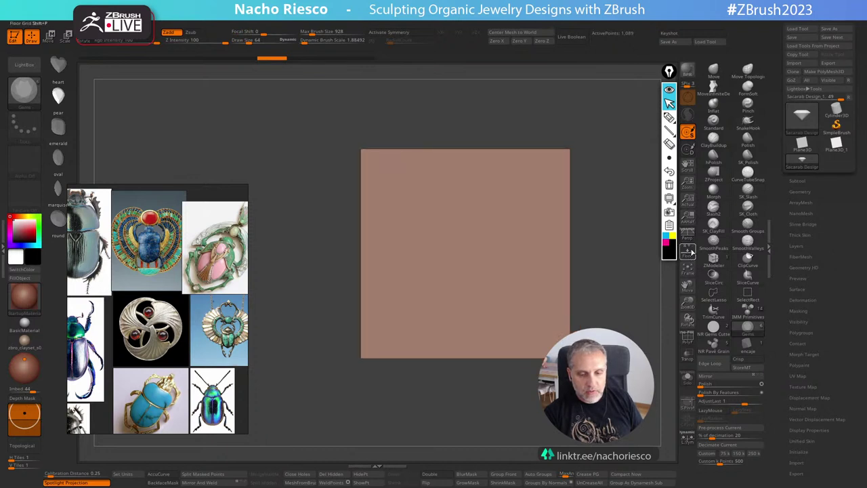
left_click(689, 251)
left_click_drag(631, 329, 529, 407)
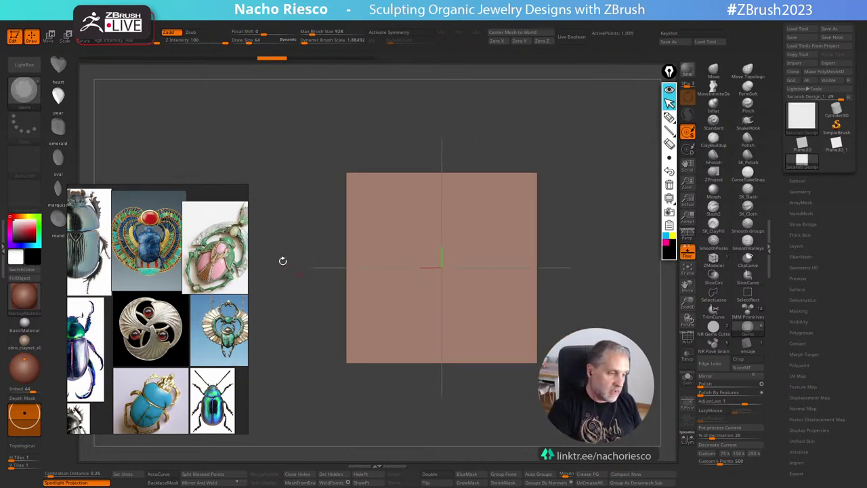
left_click_drag(223, 197, 265, 202)
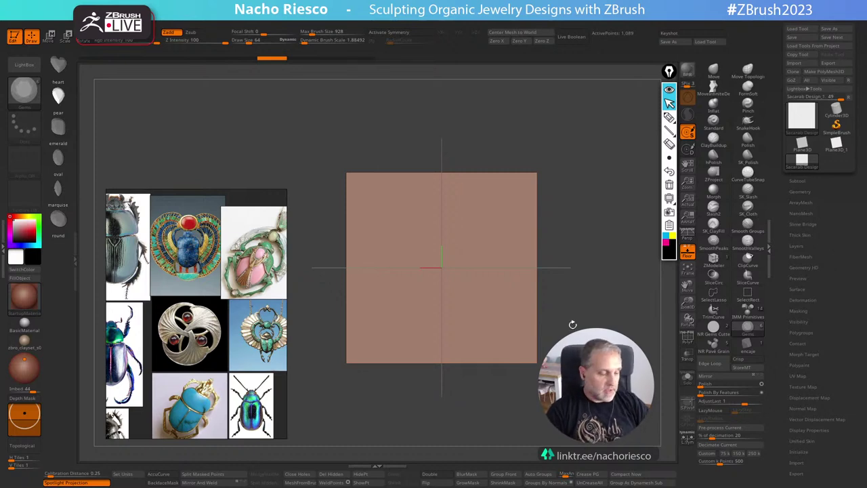
Examine the beetle photos on the reference board, focusing on the black-and-white scarab's body segments and legs.
scroll(222, 339, "down", 2)
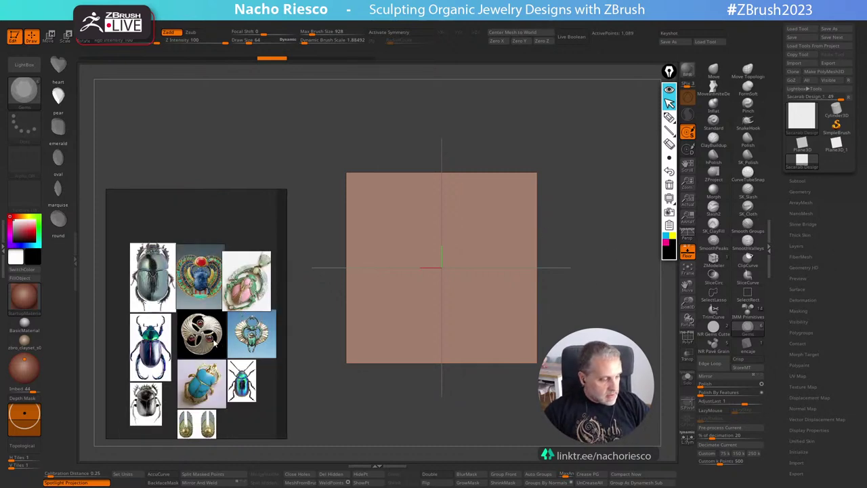
scroll(216, 342, "up", 3)
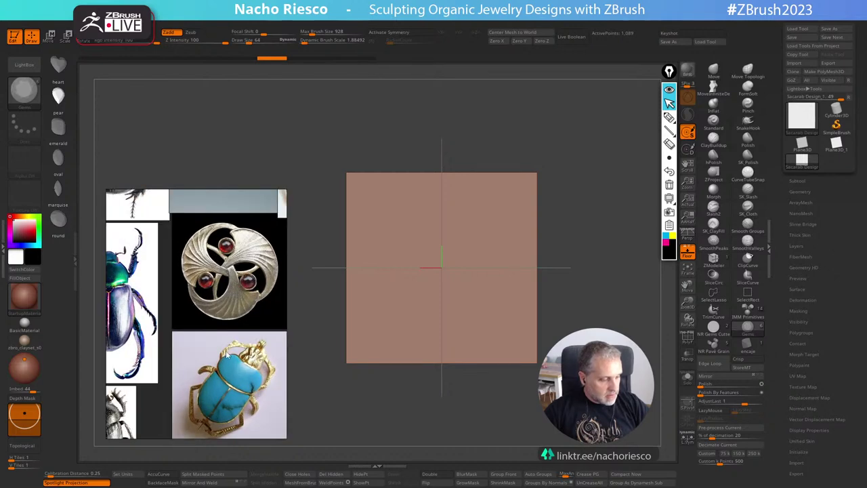
scroll(226, 354, "down", 2)
scroll(235, 315, "up", 4)
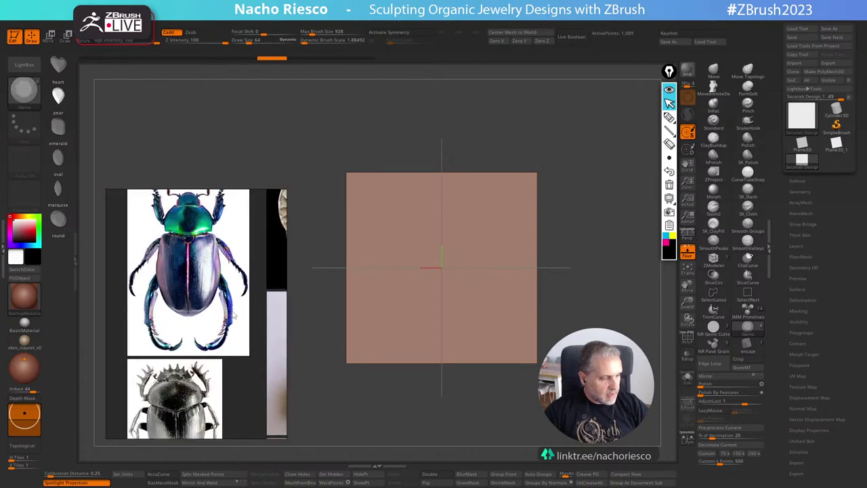
scroll(215, 311, "down", 2)
scroll(215, 313, "up", 2)
middle_click_drag(197, 417, 220, 316)
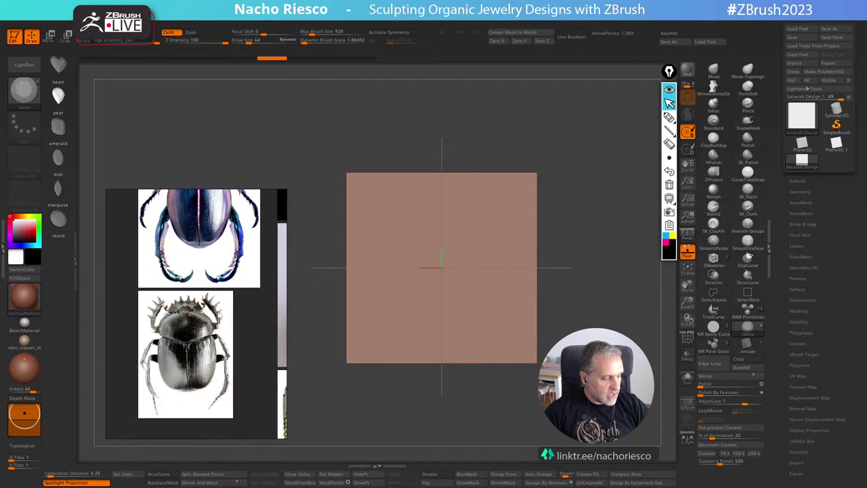
scroll(215, 330, "up", 2)
middle_click_drag(201, 352, 208, 313)
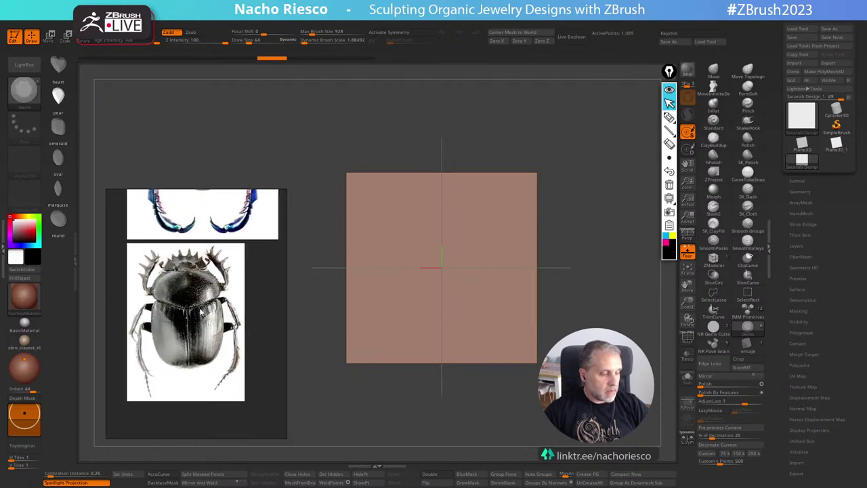
scroll(206, 307, "down", 1)
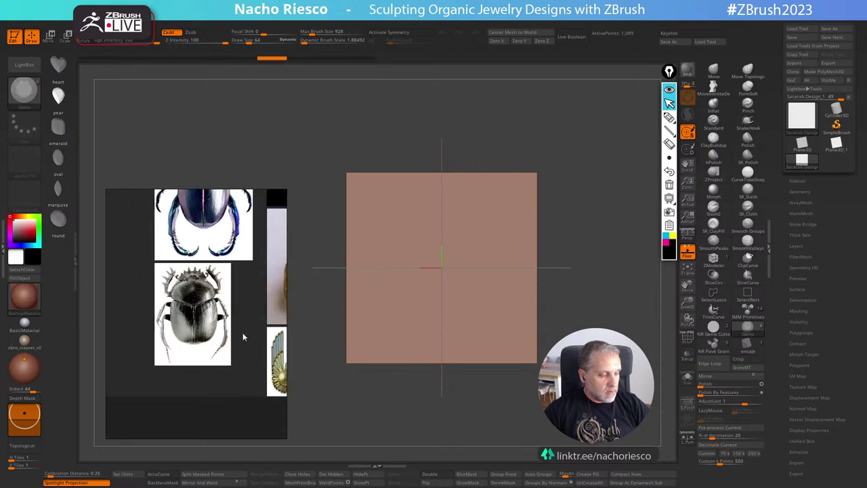
scroll(183, 323, "down", 1)
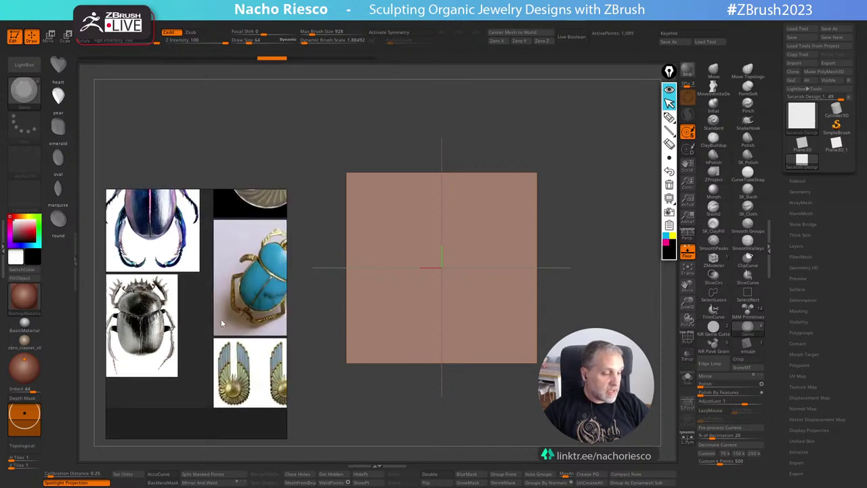
Compare the jewelry references with the blue-green beetle and the black-and-white scarab for body proportions and leg shapes.
scroll(221, 319, "up", 3)
scroll(216, 330, "down", 2)
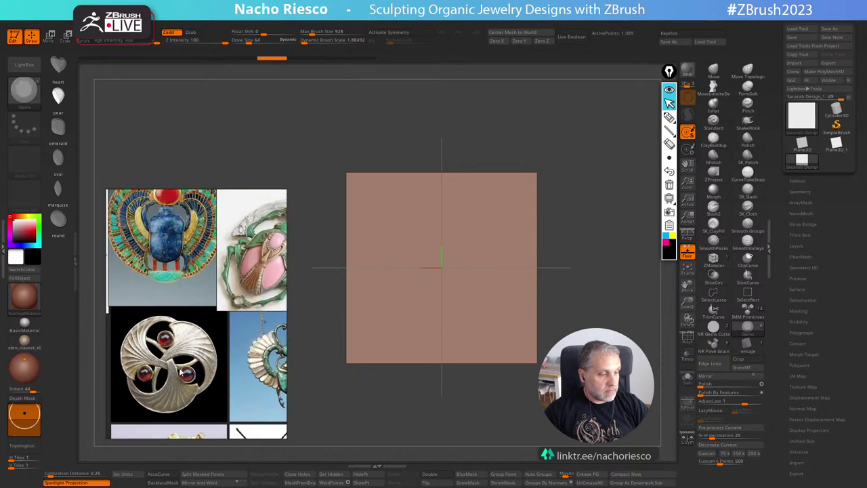
scroll(231, 327, "up", 3)
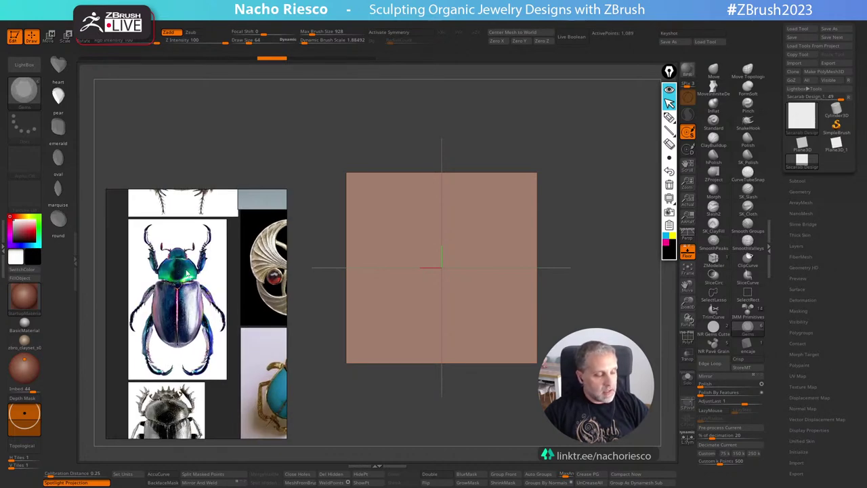
scroll(186, 315, "down", 2)
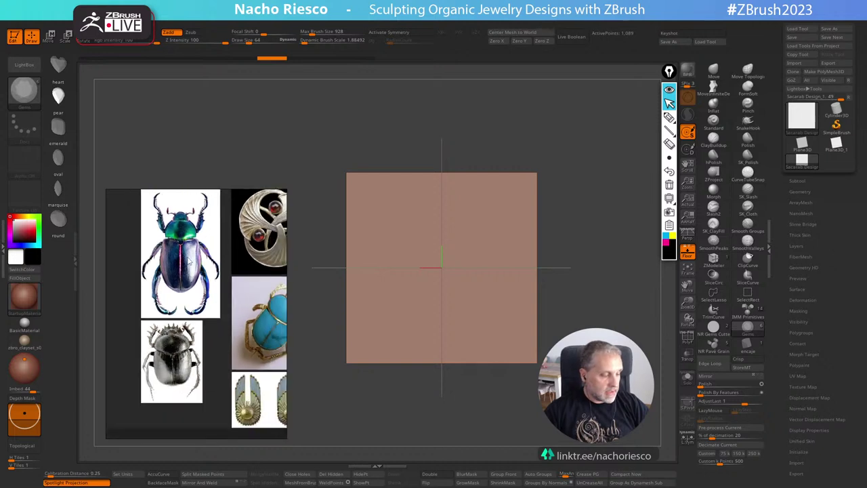
scroll(189, 337, "up", 2)
middle_click_drag(191, 373, 206, 316)
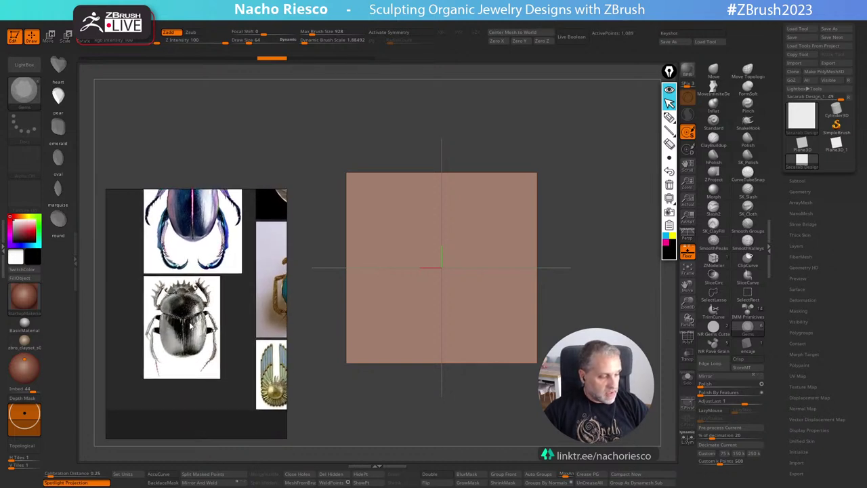
scroll(204, 329, "up", 3)
scroll(156, 344, "up", 5)
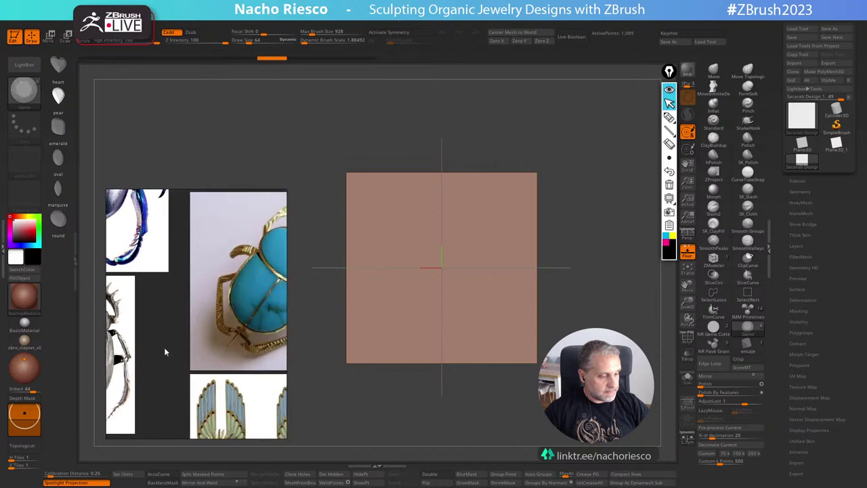
Examine the turquoise-and-gold scarab brooch and the winged scarab pendant up close for stone settings and leg design.
scroll(227, 300, "down", 3)
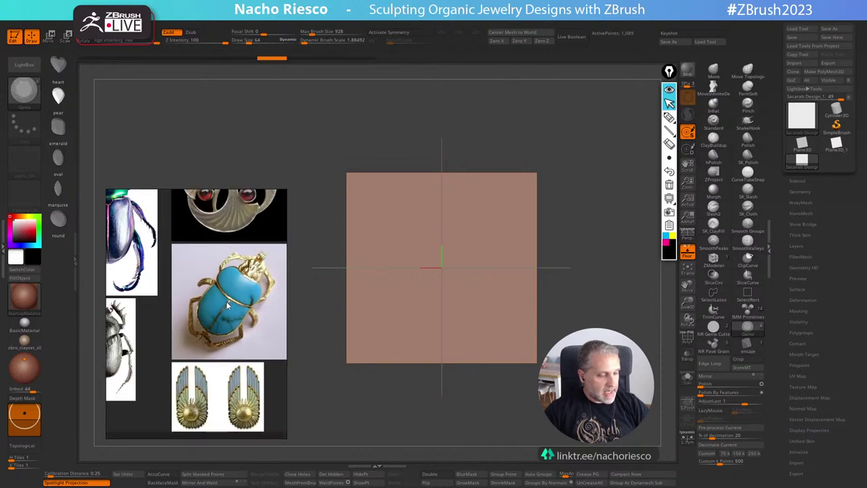
scroll(227, 302, "up", 1)
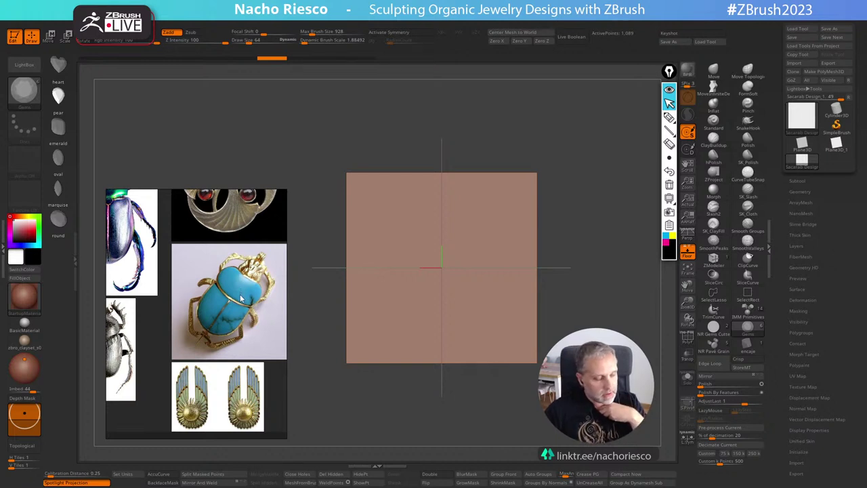
scroll(241, 296, "up", 5)
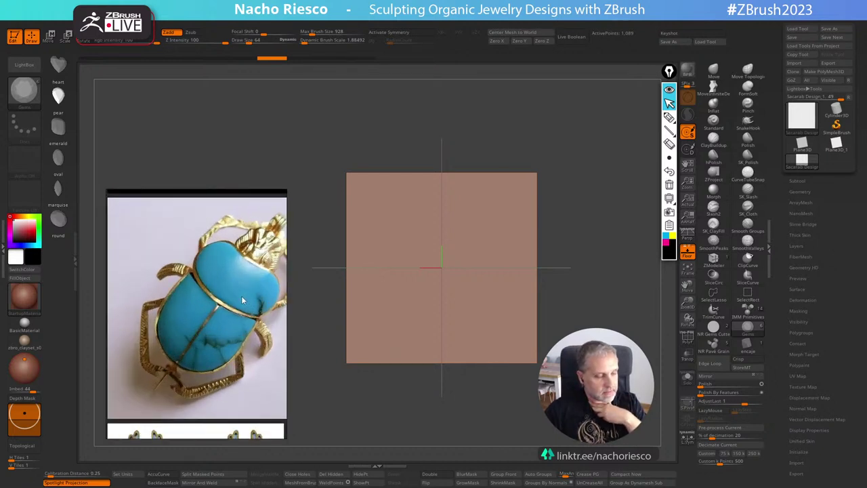
scroll(241, 299, "down", 2)
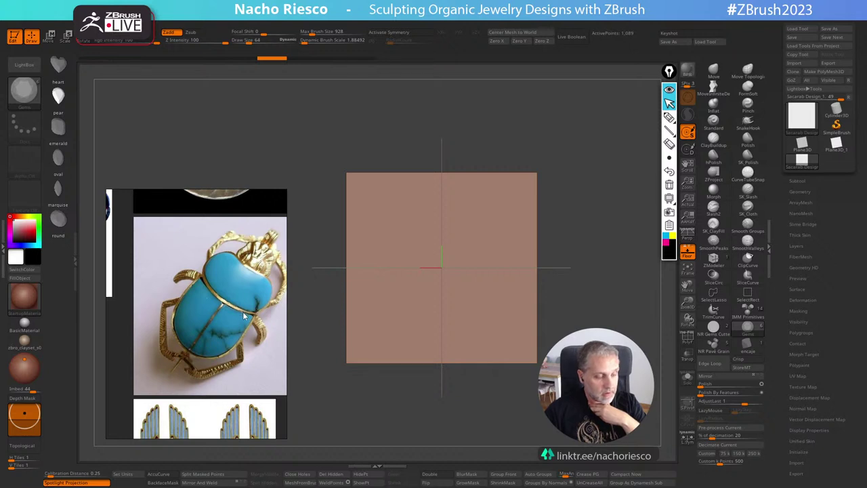
scroll(244, 314, "down", 3)
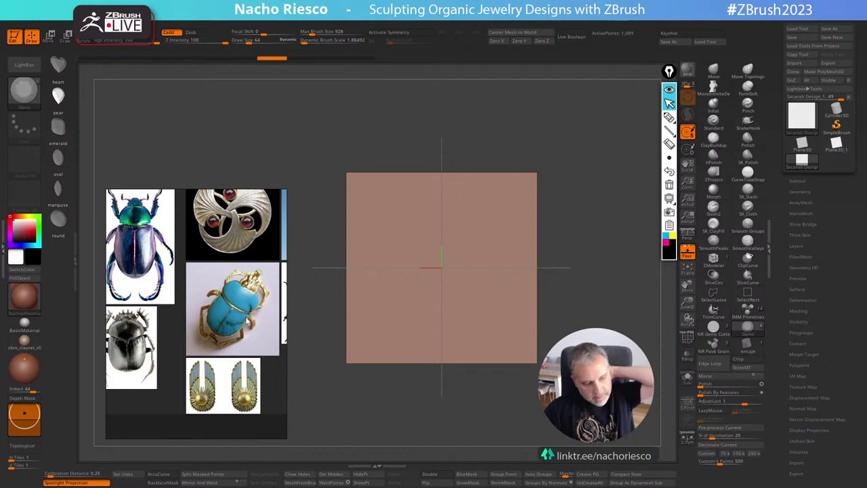
scroll(242, 318, "up", 5)
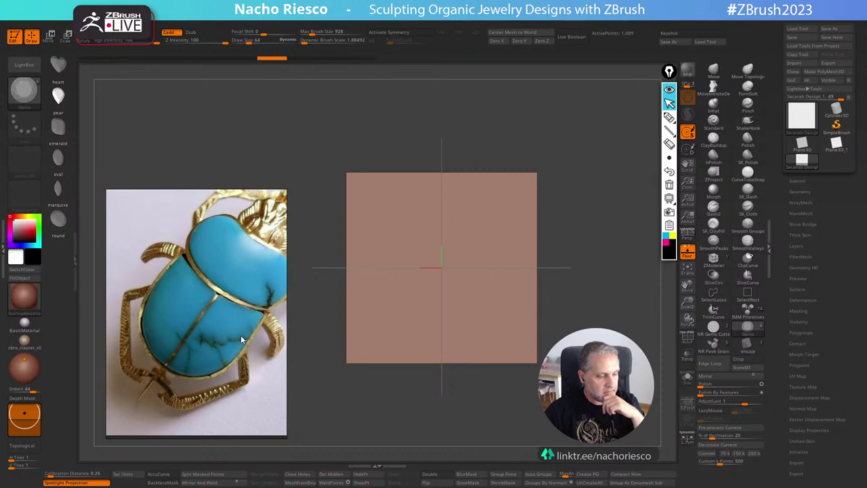
scroll(242, 339, "down", 8)
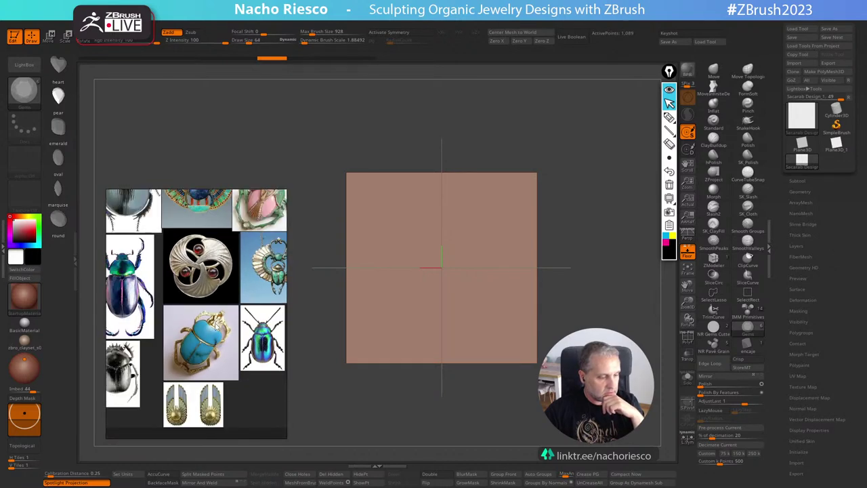
scroll(234, 314, "up", 6)
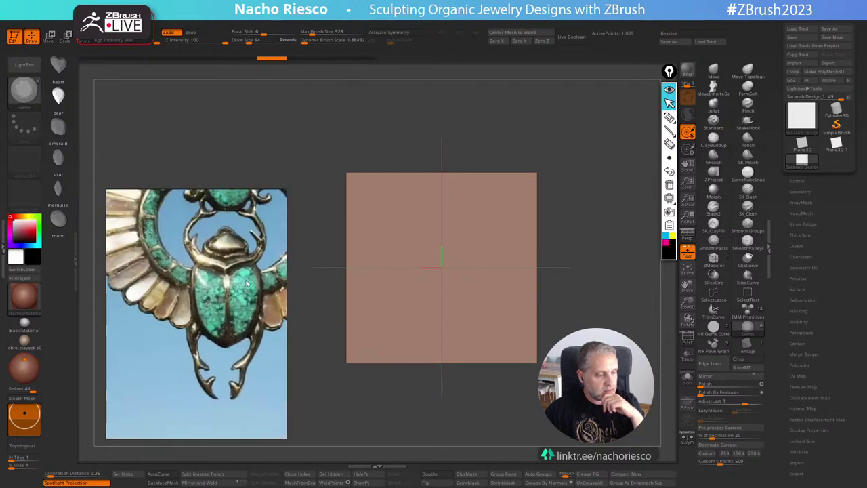
Show the black-and-white scarab image on the floor grid's front-back plane, with the base plane faced square-on.
scroll(242, 298, "down", 6)
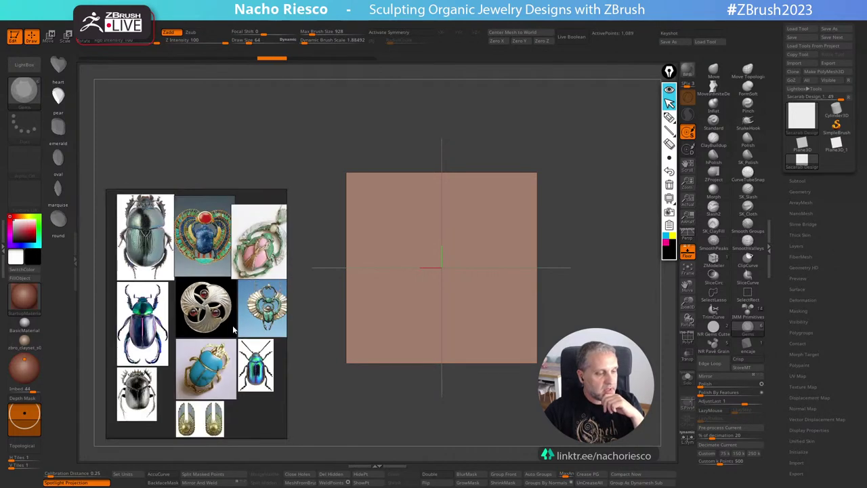
scroll(224, 319, "up", 4)
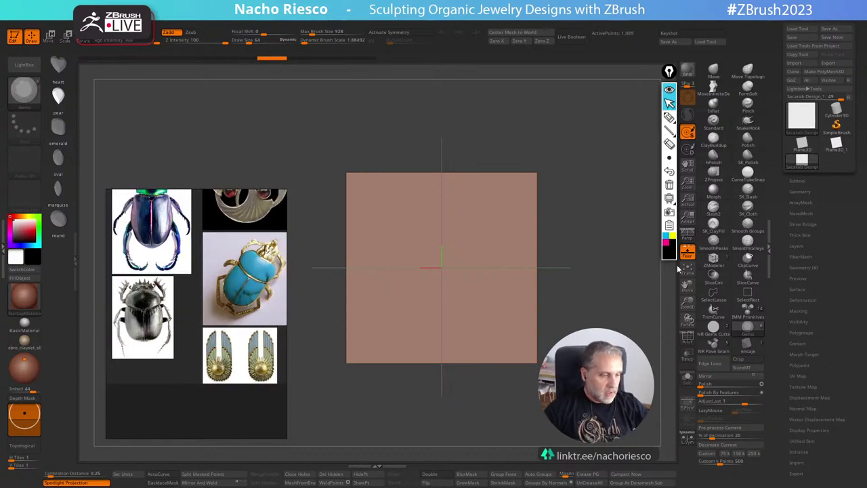
left_click_drag(575, 293, 605, 312)
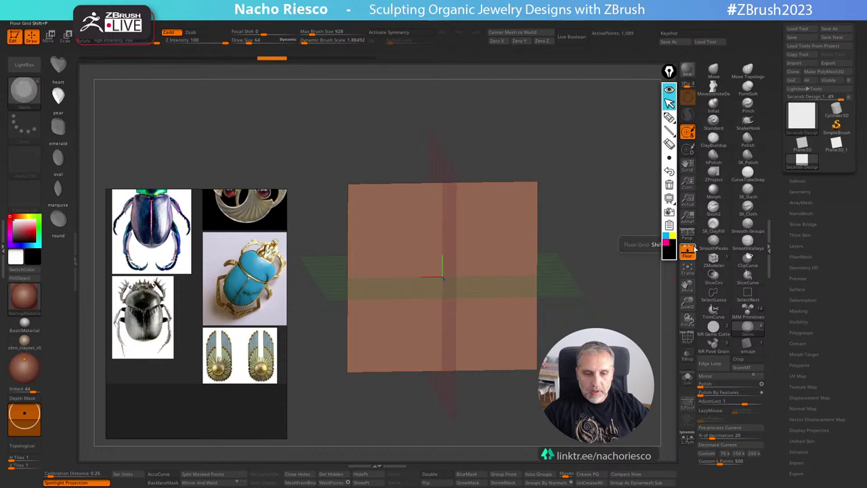
left_click(690, 250)
left_click_drag(636, 267, 628, 293, "shift")
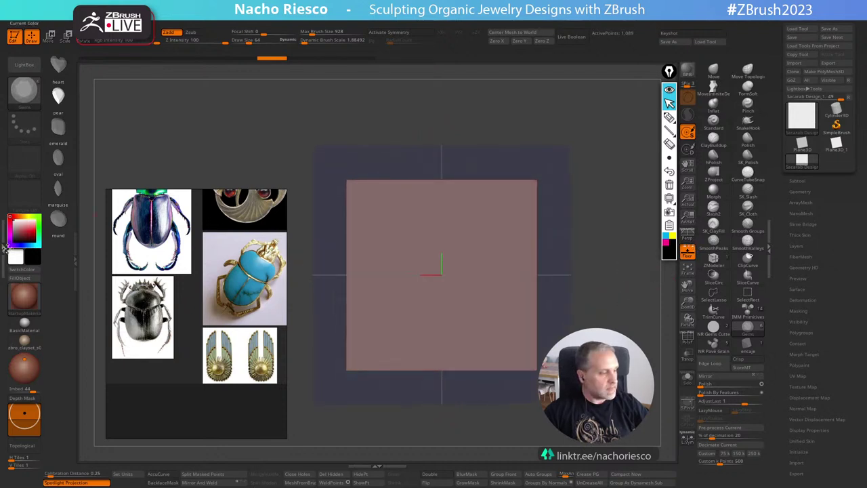
left_click(4, 248)
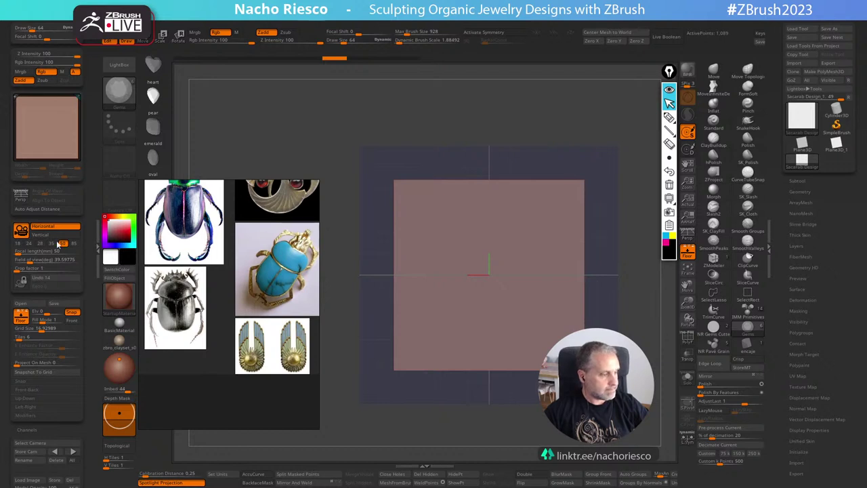
left_click(55, 391)
left_click(21, 407)
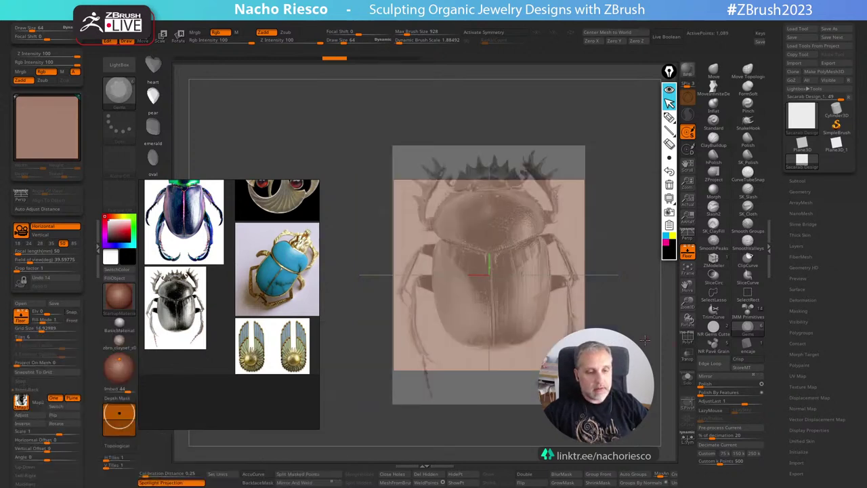
Fit the scarab grid image within the base plane by setting its scale to 0.73713 and vertical offset to 0.12168.
left_click_drag(640, 312, 631, 297, "alt")
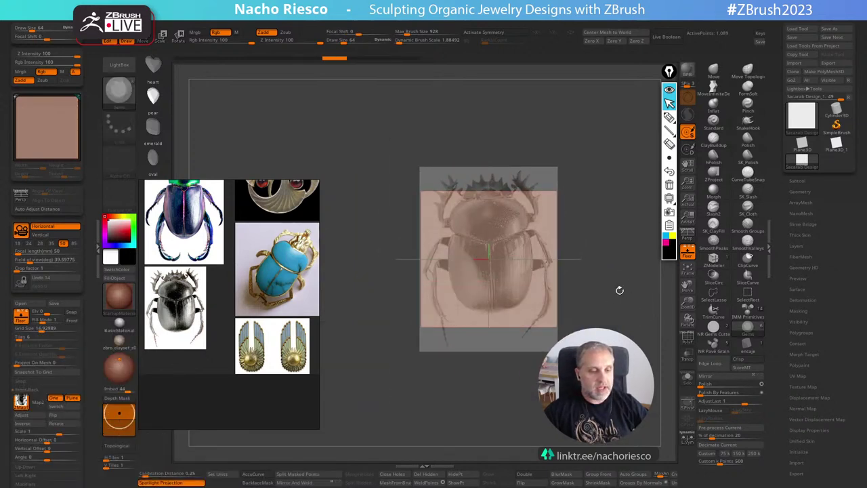
left_click_drag(604, 270, 596, 288)
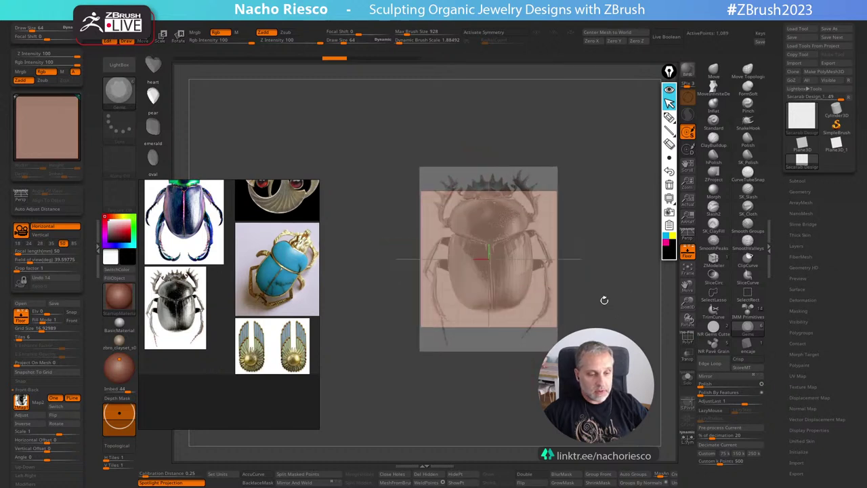
left_click_drag(62, 432, 59, 449)
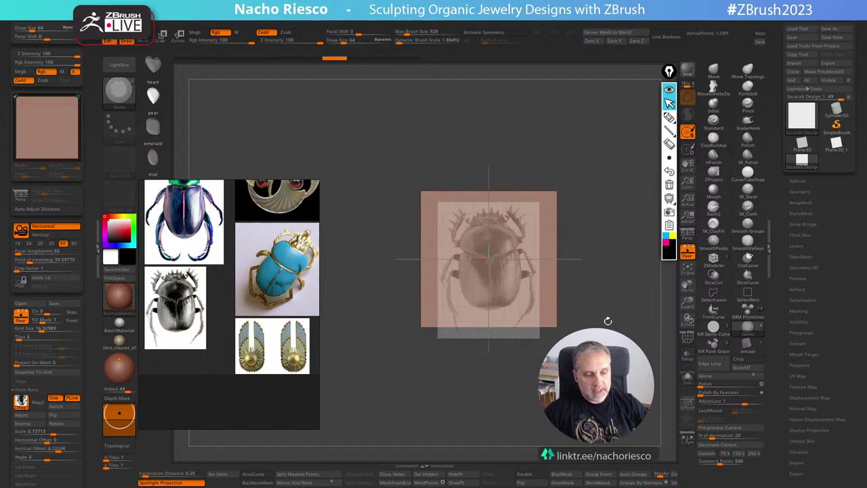
left_click_drag(608, 322, 596, 311, "alt")
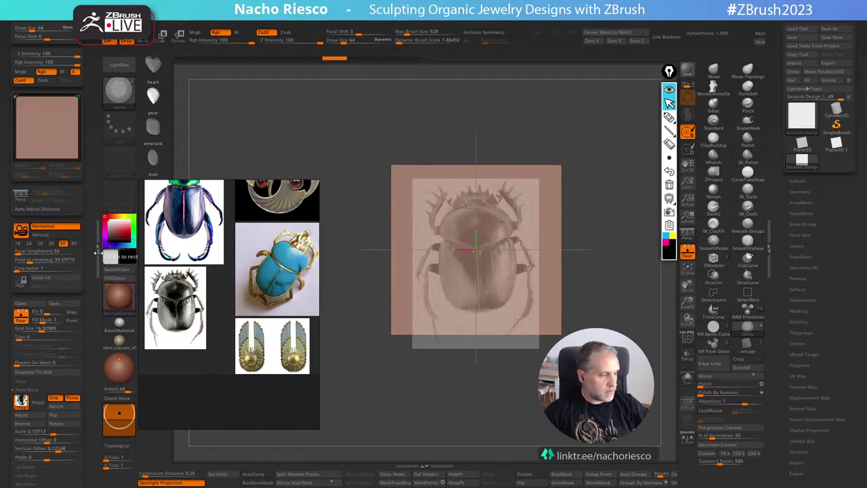
Collapse the tray with the grid settings and move the reference board clear of the base plane.
left_click(97, 256)
left_click_drag(592, 301, 597, 314, "alt")
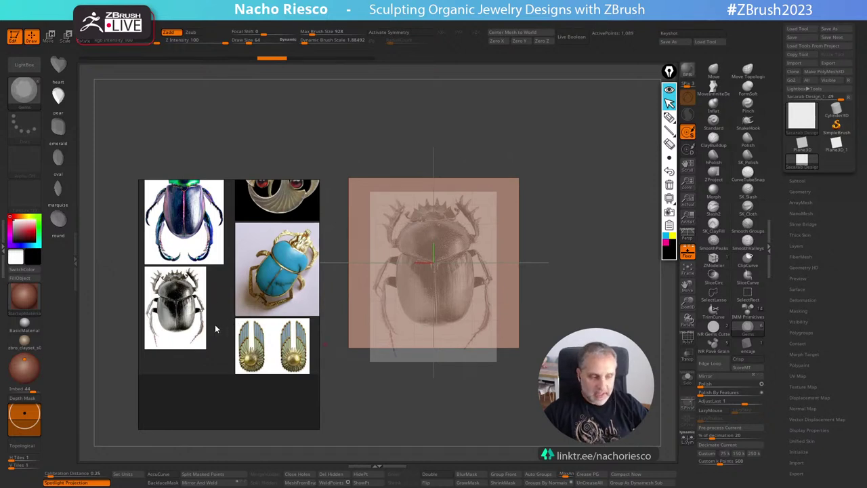
left_click_drag(215, 324, 181, 332)
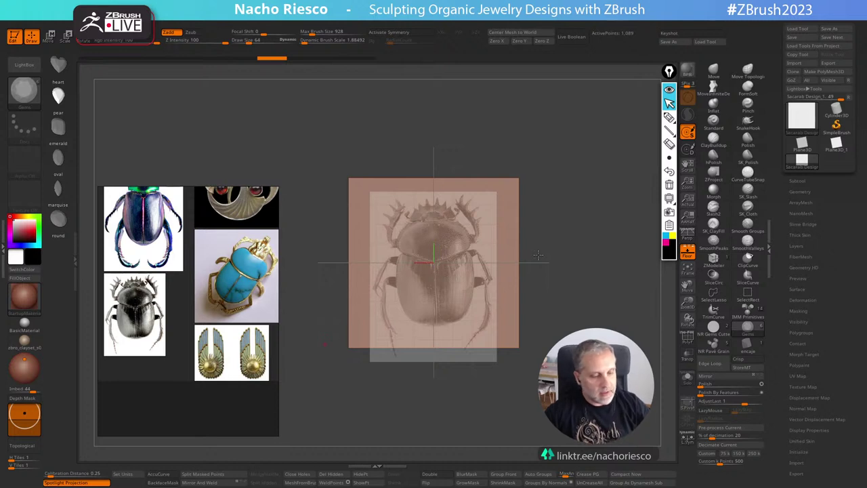
Append a sphere subtool to the base plane, enlarge it over the scarab's body and stretch it slightly lengthwise.
left_click_drag(555, 243, 644, 325)
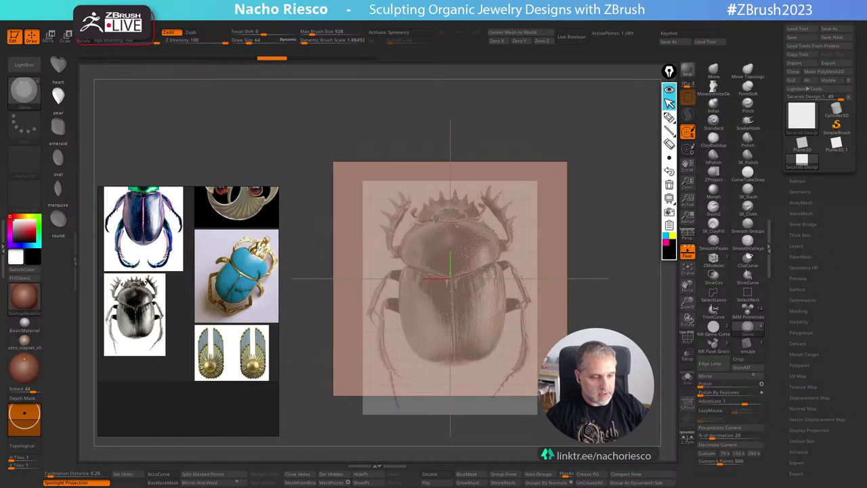
left_click(803, 179)
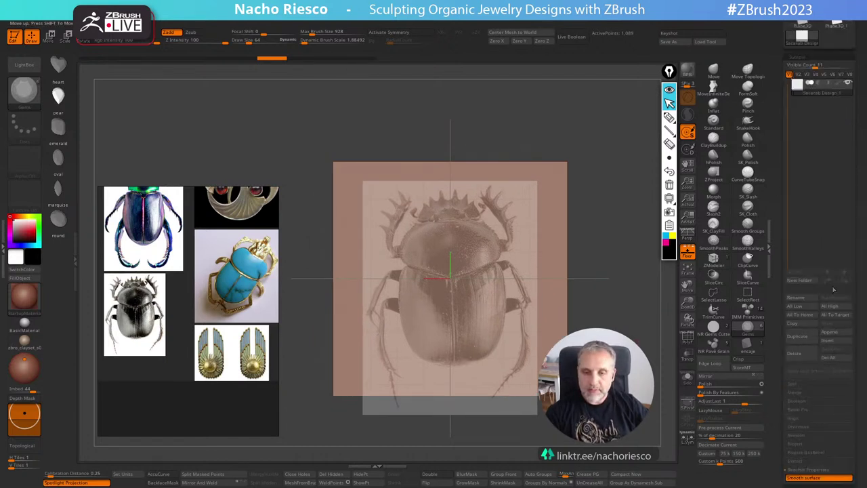
left_click(829, 331)
left_click(519, 383)
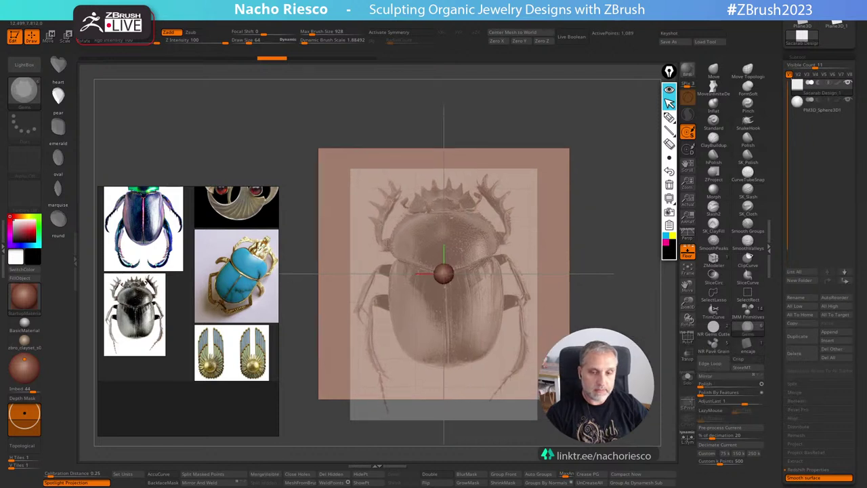
key("w")
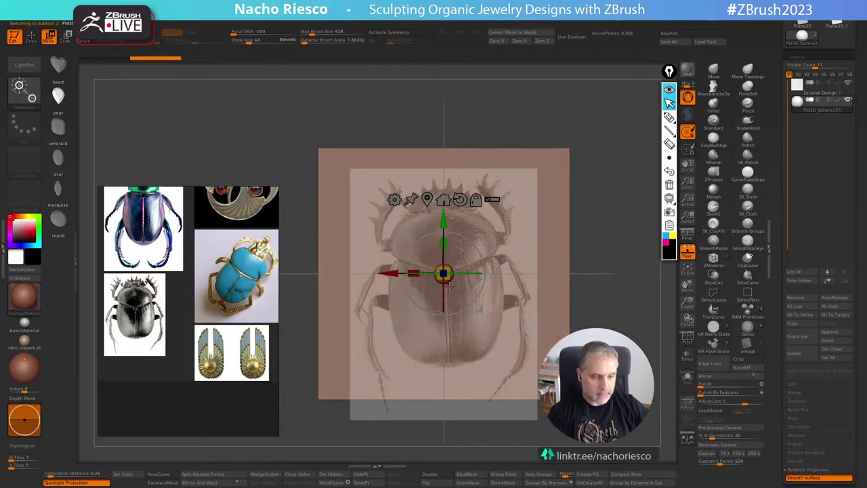
left_click_drag(443, 274, 460, 329)
left_click_drag(444, 244, 443, 227)
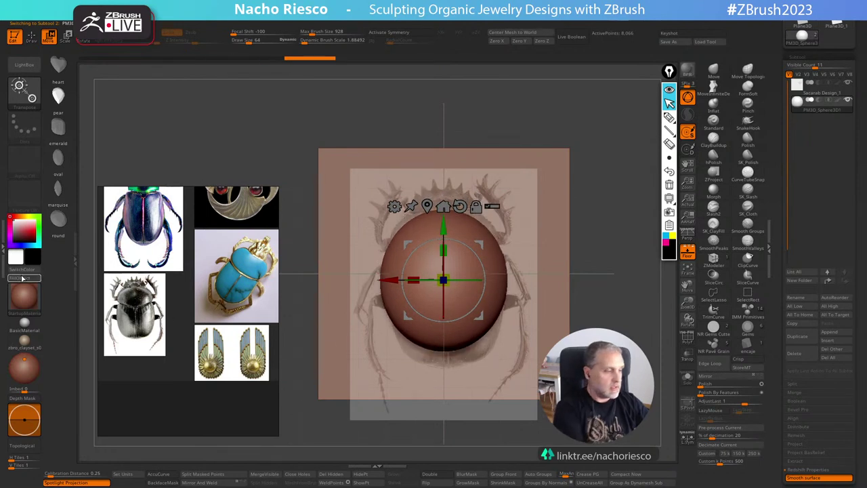
Make the scarab image show through the sphere using grid Fill Mode 3, Enhance Factor 1 and Enhance Opacity 0.29813.
left_click(3, 248)
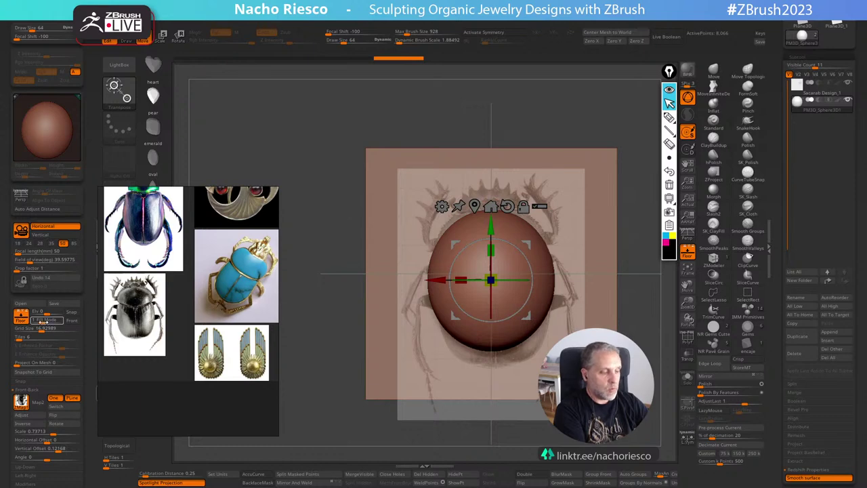
left_click(46, 320)
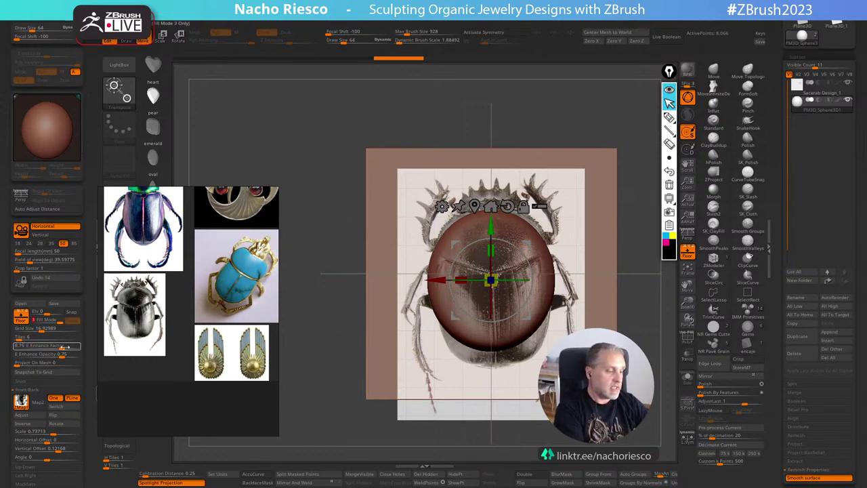
left_click_drag(63, 347, 80, 347)
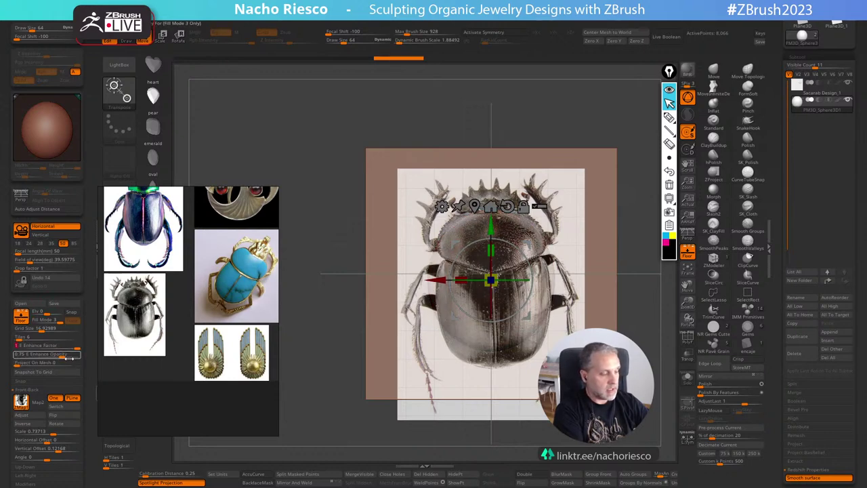
left_click_drag(65, 356, 29, 357)
key("q")
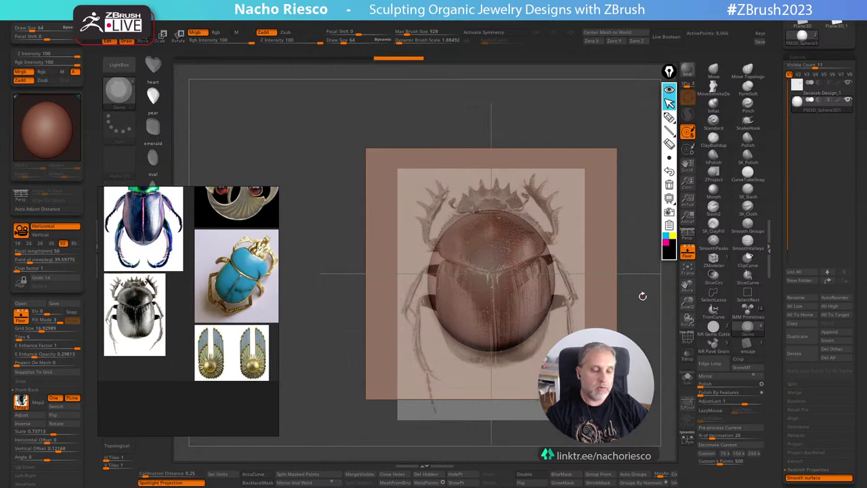
left_click_drag(643, 296, 625, 294, "alt")
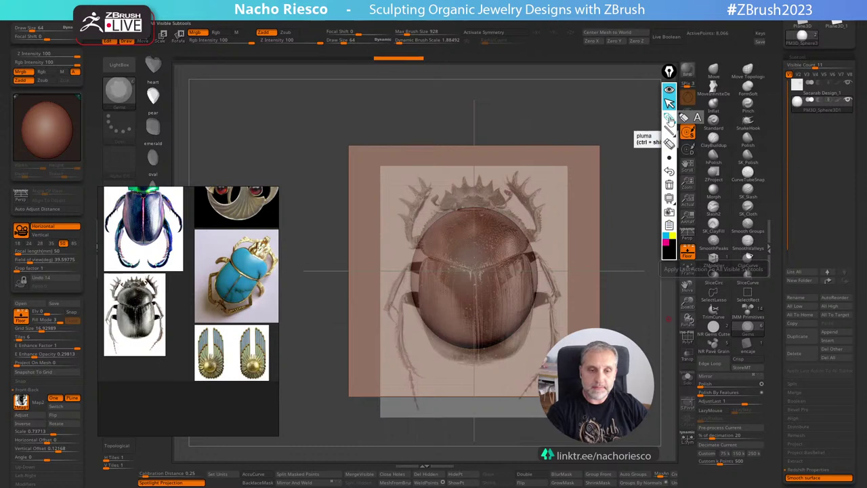
Write "EPICPEN" in yellow with an arrow pointing to the annotation toolbar, and hide the annotations.
left_click(670, 117)
left_click(672, 236)
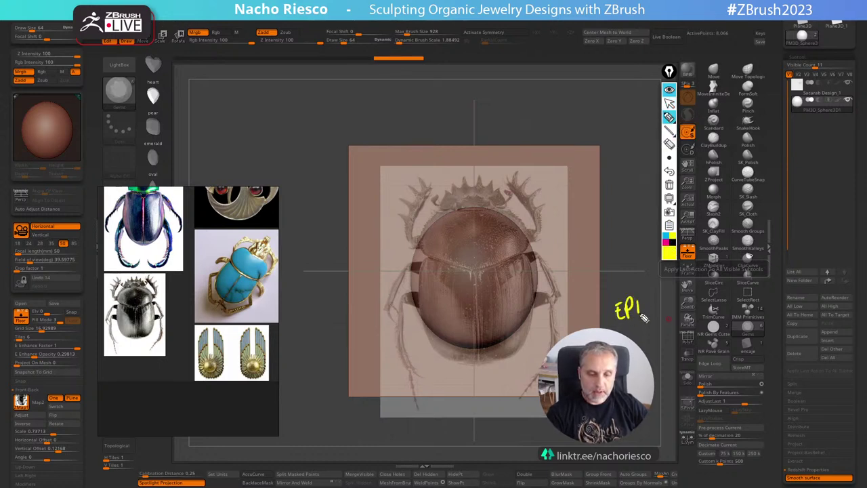
left_click_drag(655, 303, 669, 302)
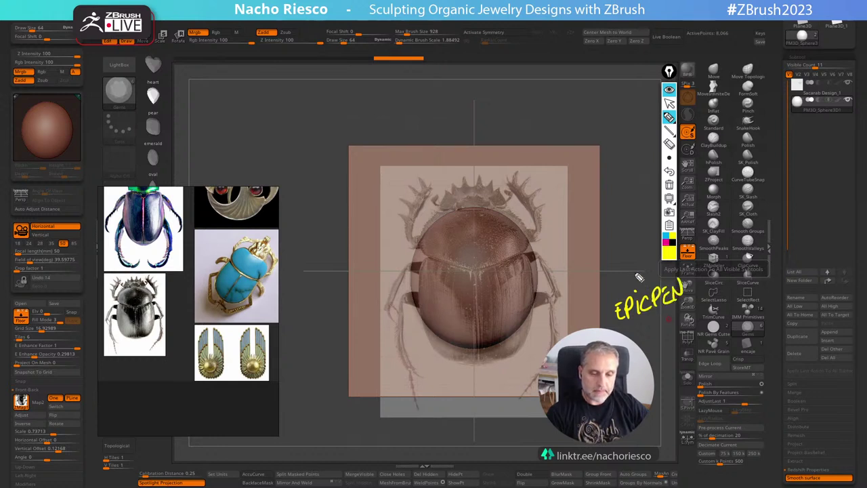
left_click_drag(624, 275, 651, 230)
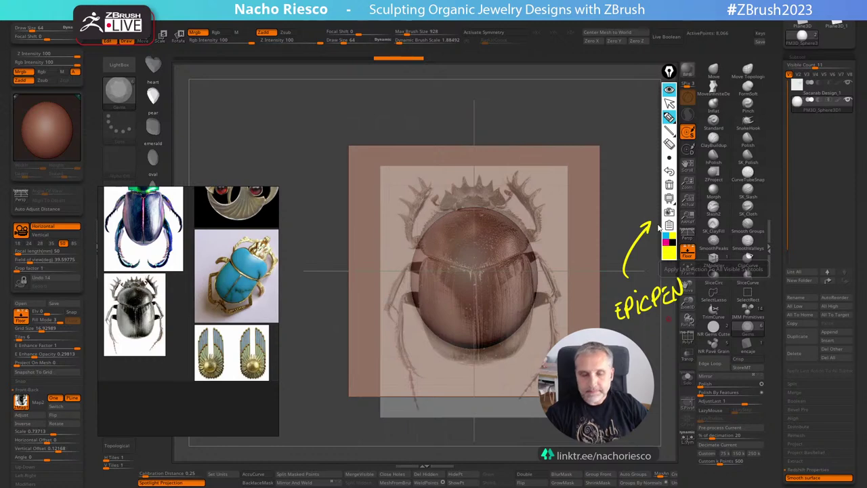
left_click(669, 88)
Reshape the sphere to the scarab's body outline with the MoveInfiniteDepth brush, X symmetry and a Dynamic Brush Scale of 8.22567.
mouse_move(650, 295)
left_mouse_down("alt")
mouse_move(639, 280)
mouse_move(613, 293)
left_mouse_up("alt")
left_click(715, 92)
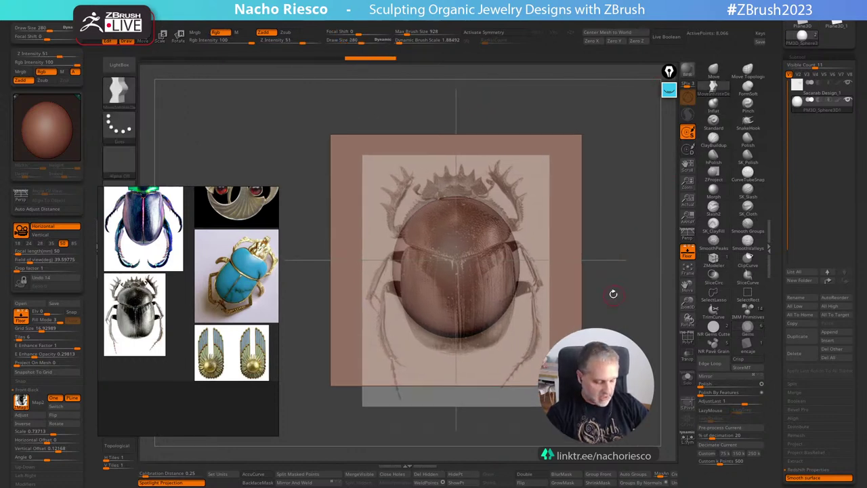
key("x")
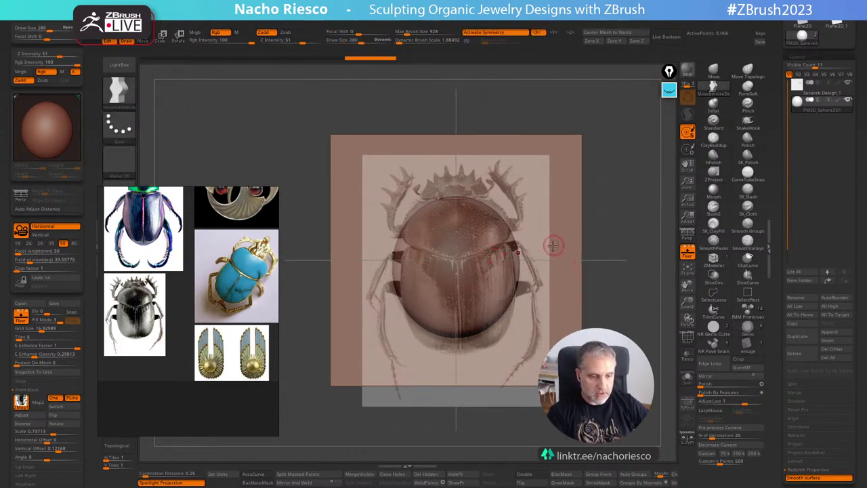
key("s")
left_click_drag(554, 246, 578, 248)
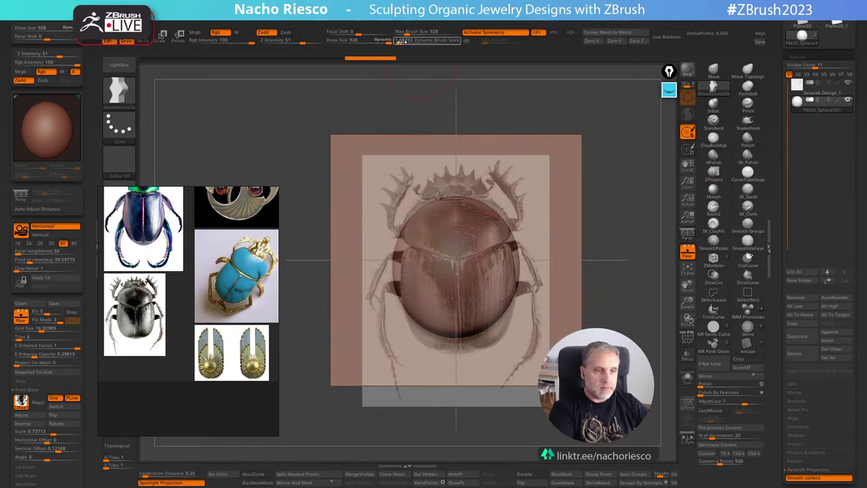
key("s")
mouse_move(521, 290)
left_mouse_down()
mouse_move(503, 289)
mouse_move(500, 254)
left_mouse_up()
key("s")
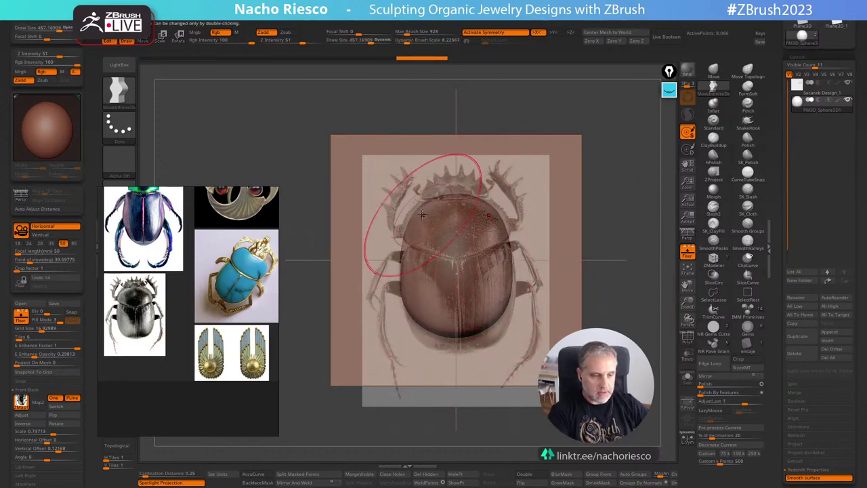
mouse_move(456, 328)
left_mouse_down()
mouse_move(455, 345)
mouse_move(498, 327)
left_mouse_up()
Flatten the back of the scarab body from a side view with ClipCurve, and leave the floor grid hidden.
left_click(687, 252)
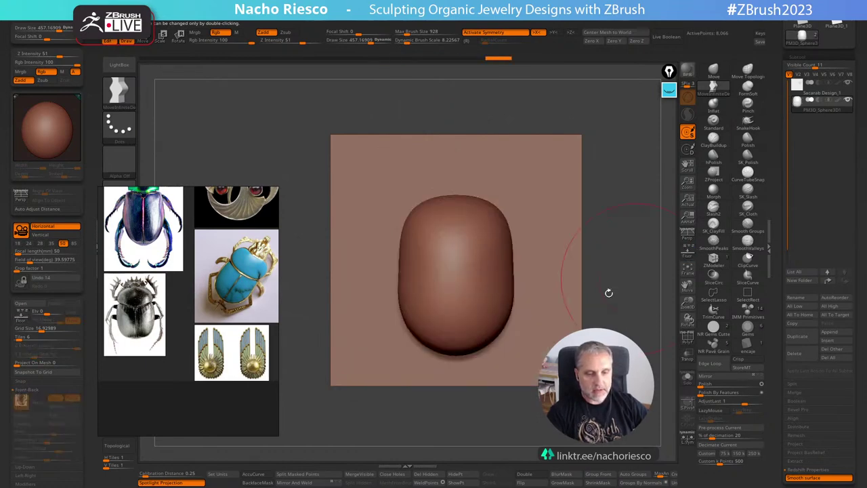
left_click_drag(608, 302, 603, 310)
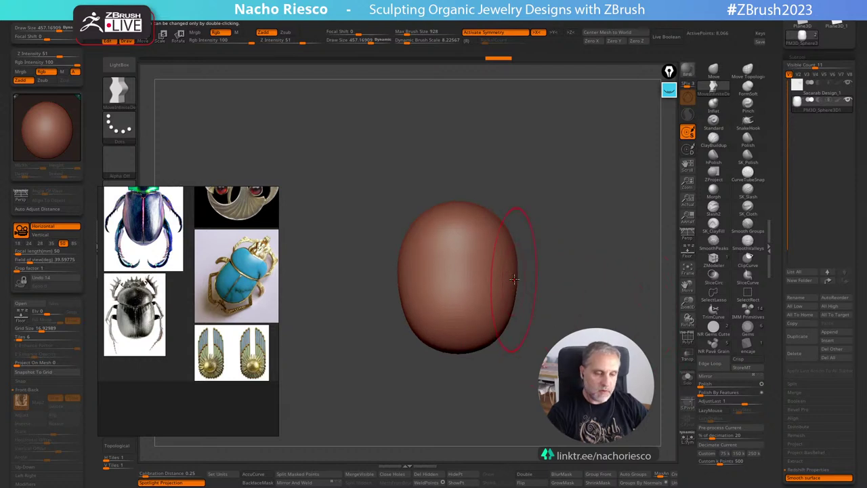
left_click_drag(586, 262, 581, 284)
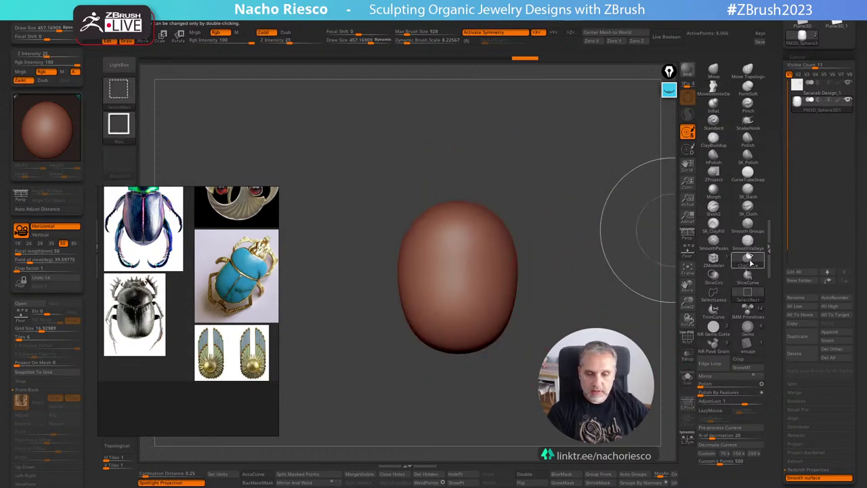
mouse_move(444, 393)
left_mouse_down("ctrl+shift")
mouse_move(444, 150)
mouse_move(452, 152)
left_mouse_up("ctrl+shift")
left_click_drag(586, 292, 600, 308)
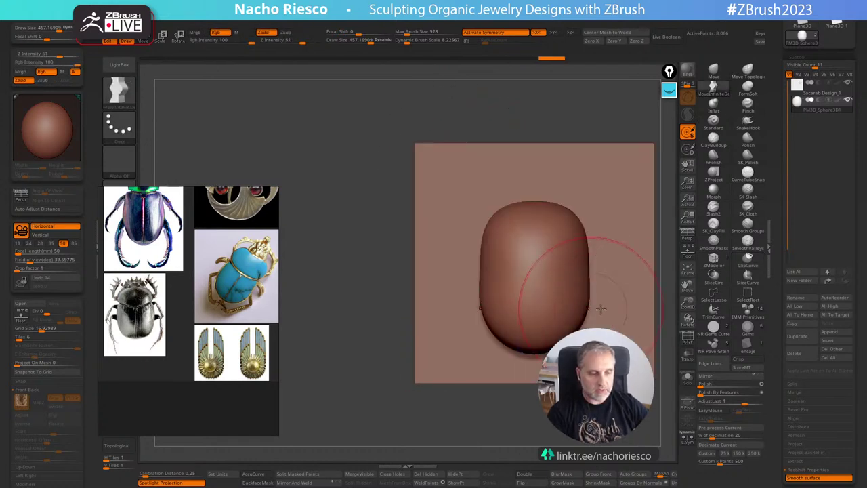
left_click_drag(567, 403, 500, 393, "alt")
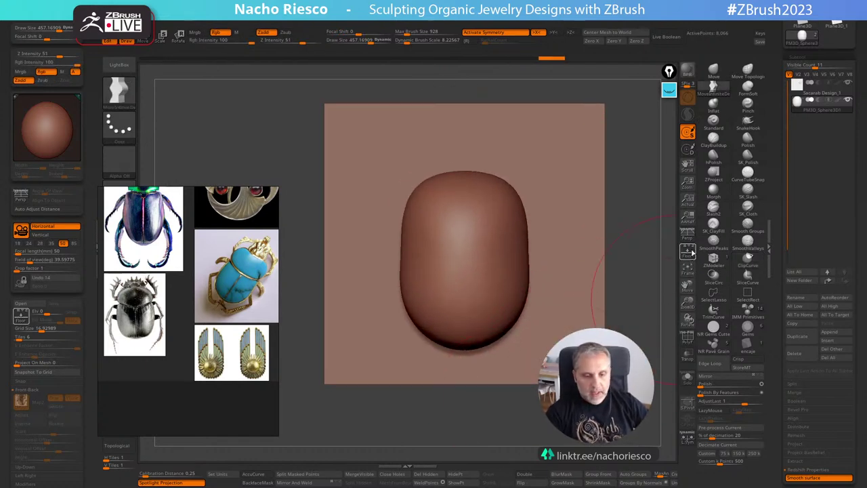
left_click(690, 252)
left_click_drag(643, 315, 622, 331, "alt")
left_click(687, 252)
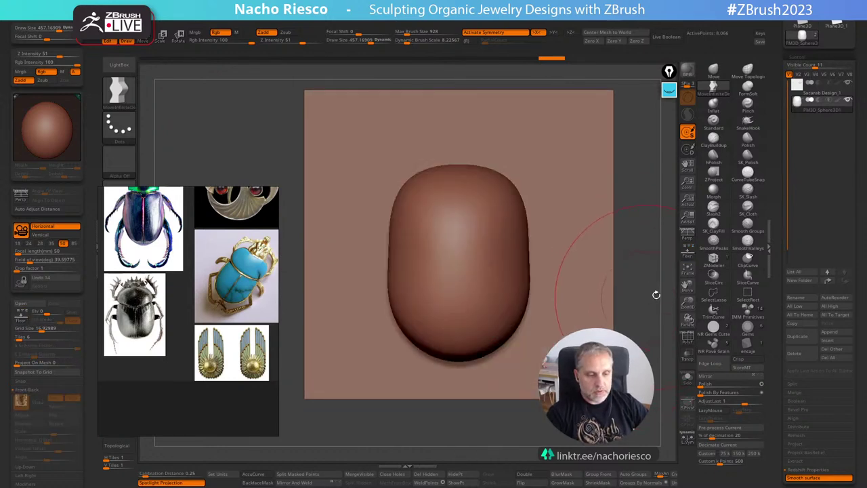
Slice the scarab body vertically down its midline with SliceCurve, using the reference image as a guide.
left_click(691, 271)
left_click(847, 83)
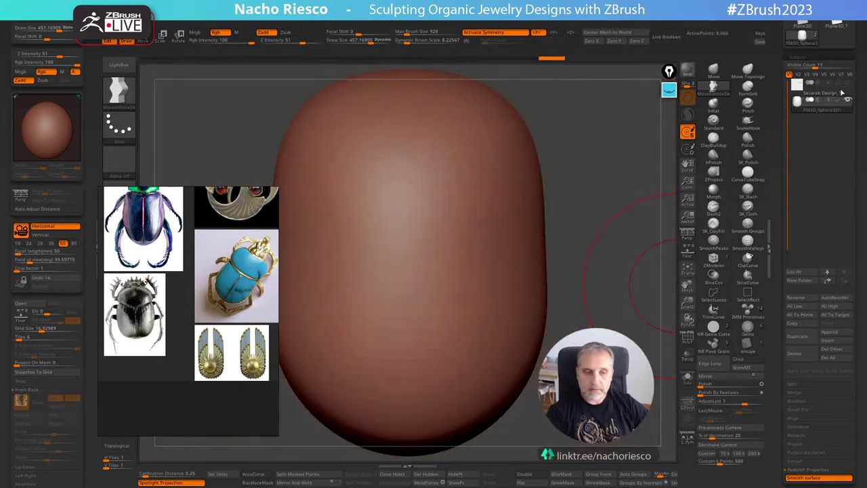
left_click_drag(619, 288, 618, 269, "alt")
left_click(687, 252)
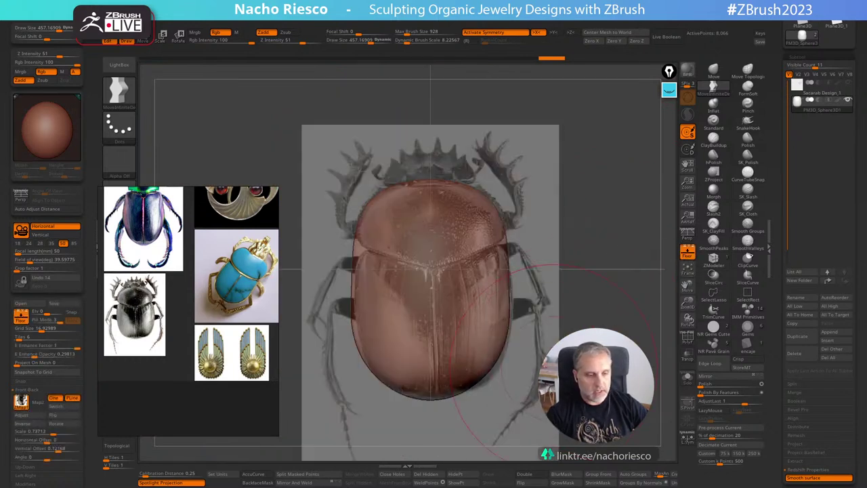
left_click_drag(563, 368, 573, 361, "alt")
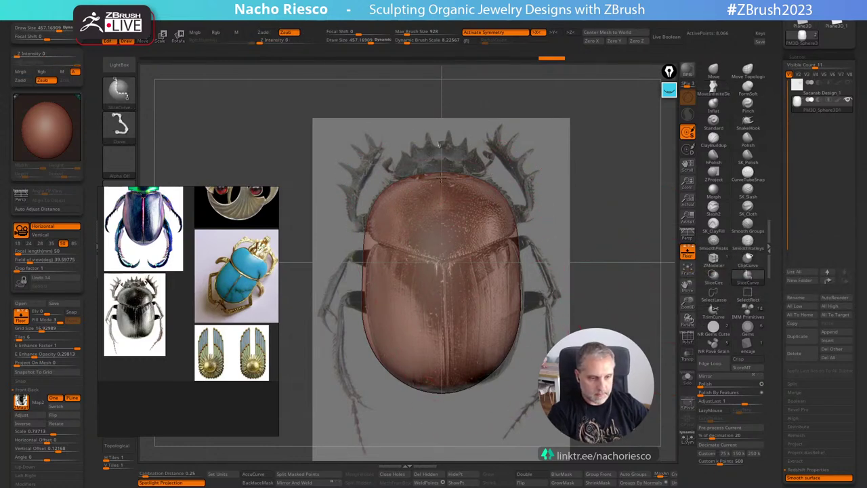
left_click_drag(441, 140, 443, 441, "ctrl+shift")
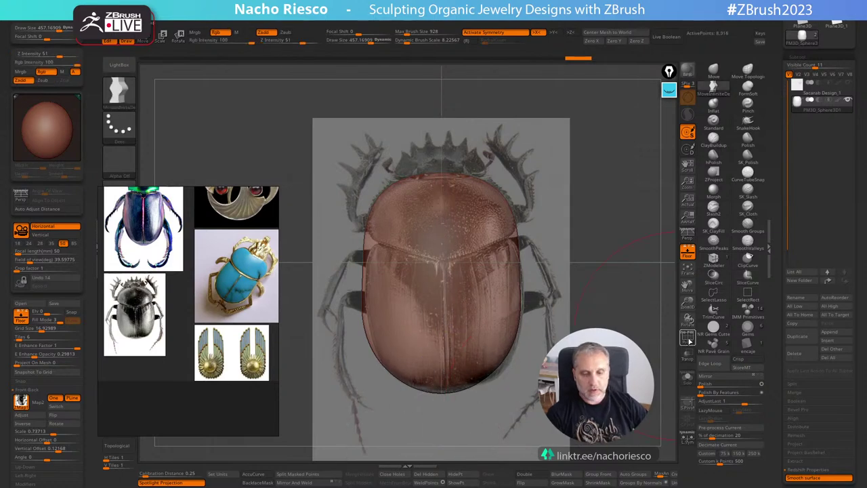
Show the polygroup colours and slice the body diagonally along the reference's edge between thorax and wing case, leaving the floor grid hidden.
left_click(687, 338)
left_click(687, 252)
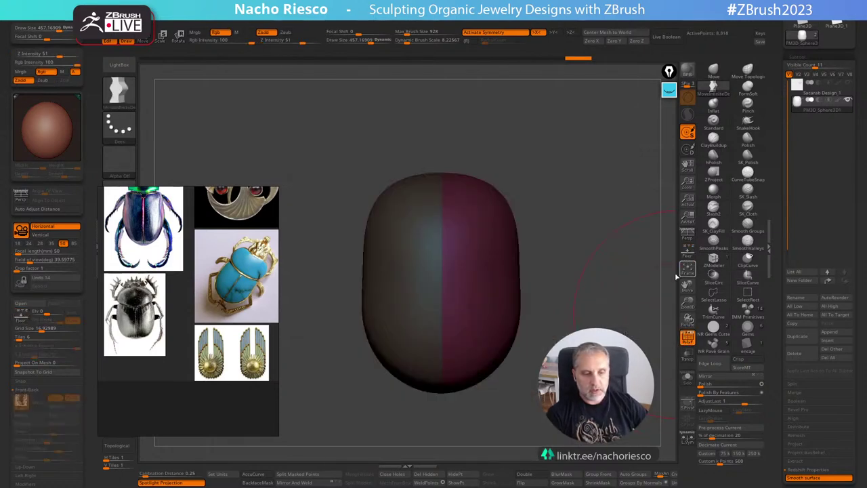
mouse_move(627, 346)
left_mouse_down()
mouse_move(598, 346)
mouse_move(613, 330)
left_mouse_up()
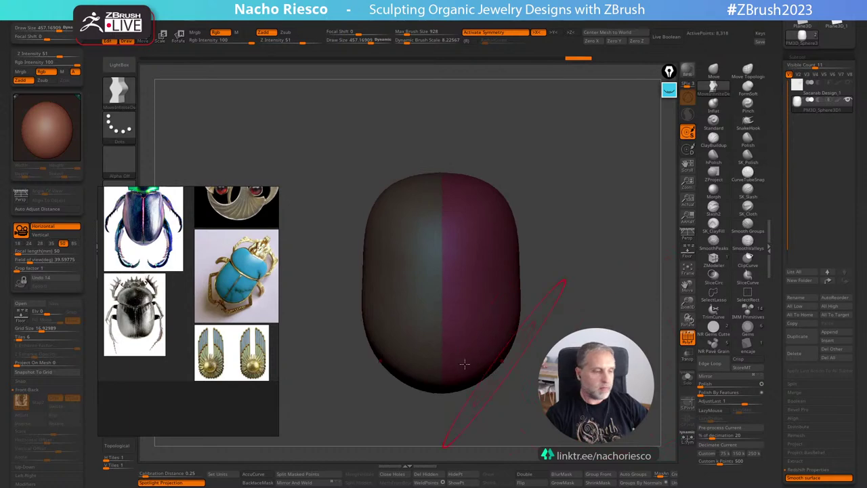
left_click(687, 252)
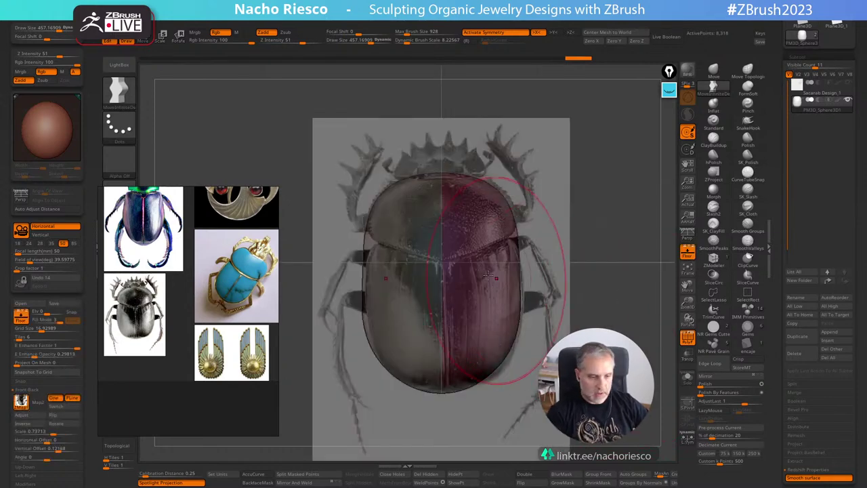
mouse_move(537, 227)
left_mouse_down("ctrl+shift")
mouse_move(407, 285)
mouse_move(288, 292)
mouse_move(315, 307)
mouse_move(339, 271)
mouse_move(648, 161)
mouse_move(413, 260)
mouse_move(580, 227)
mouse_move(569, 231)
mouse_move(594, 209)
left_mouse_up("ctrl+shift")
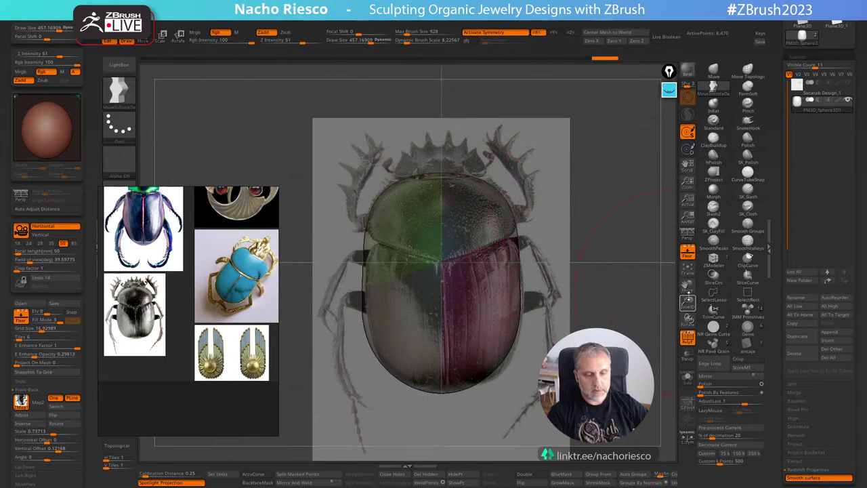
left_click(687, 253)
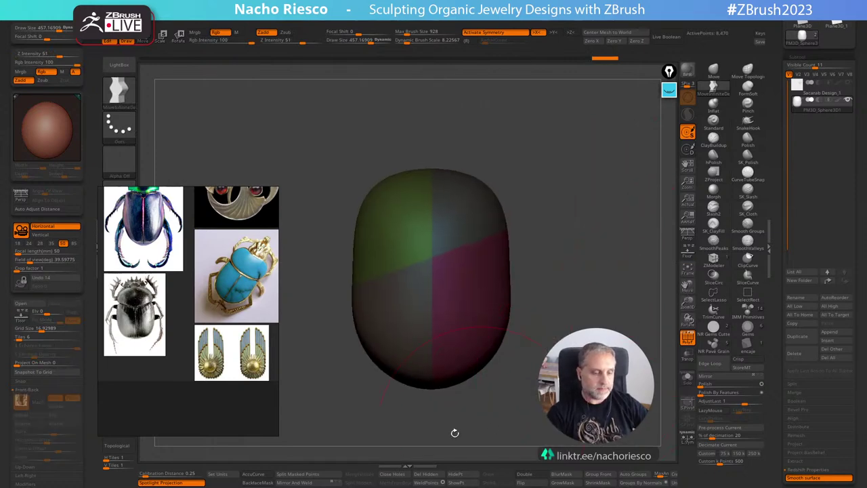
Mirror the body so its diagonal slice is on the opposite side.
left_click(295, 482)
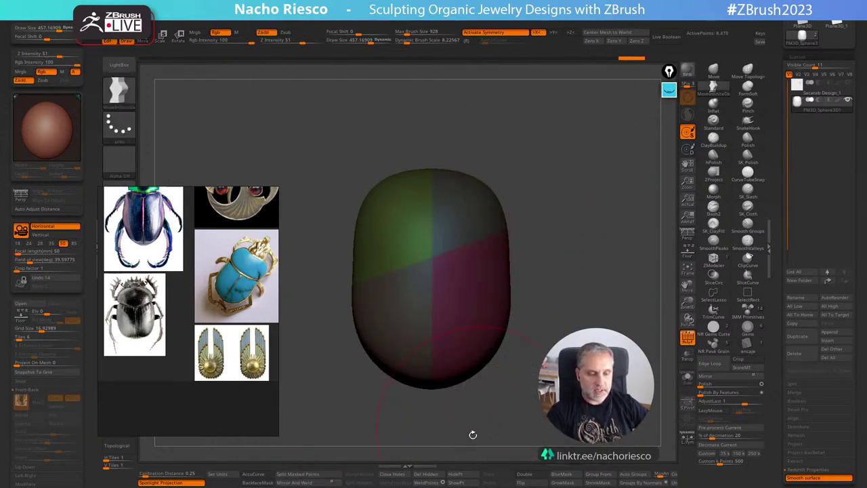
left_click(735, 376)
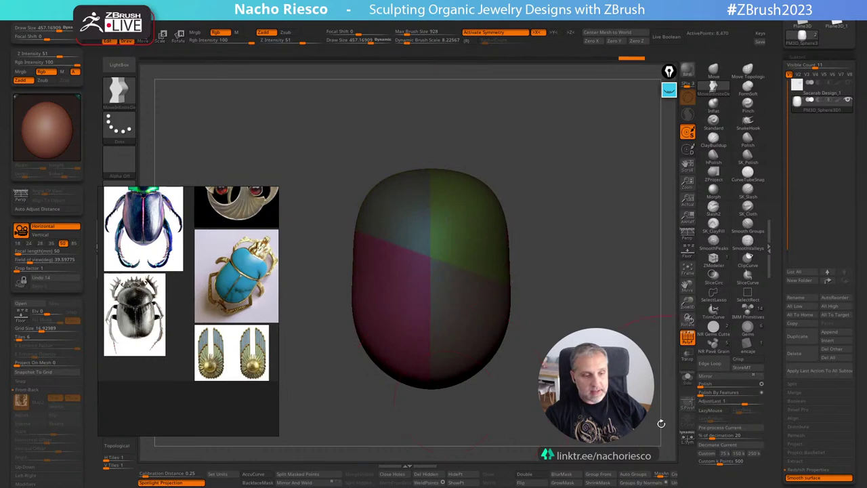
left_click(708, 376)
left_click(744, 377)
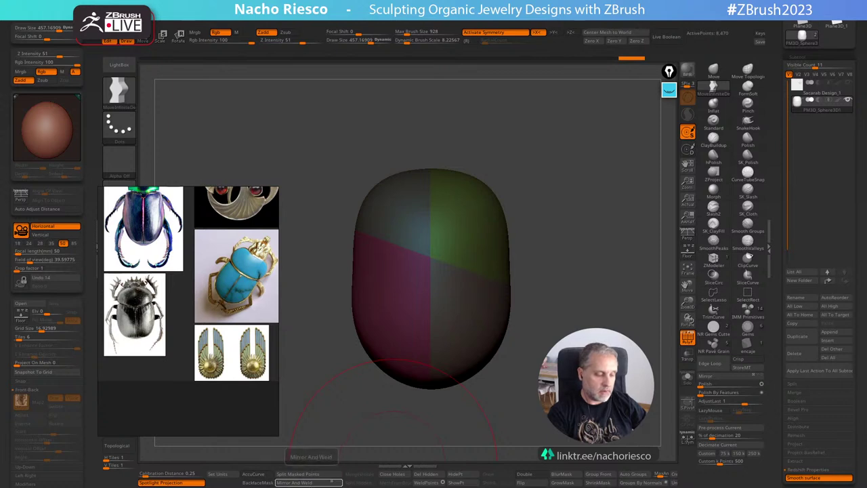
left_click(306, 483)
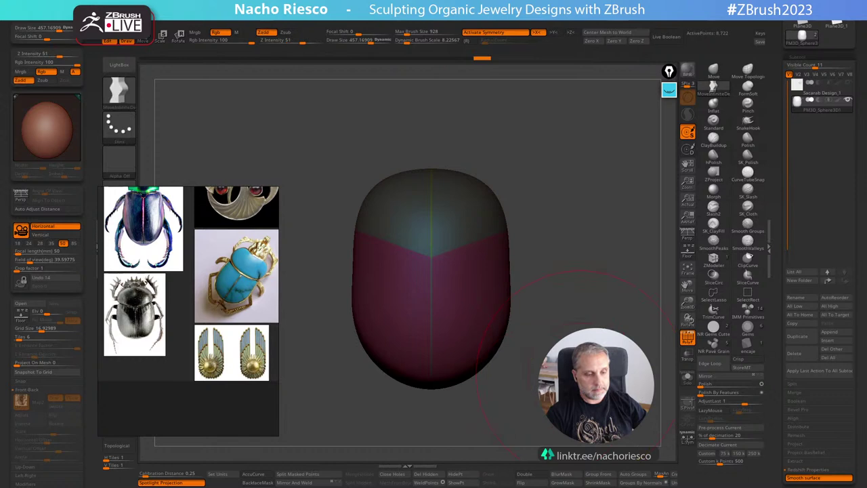
left_click_drag(580, 361, 586, 363, "alt")
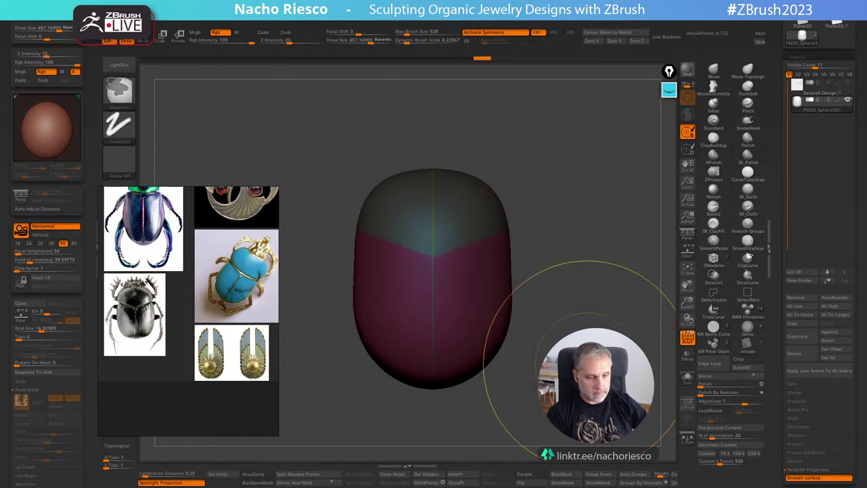
key("ctrl+z")
Shift the body slightly sideways with the gizmo and apply Mirror And Weld to form a wider central strip.
key("w")
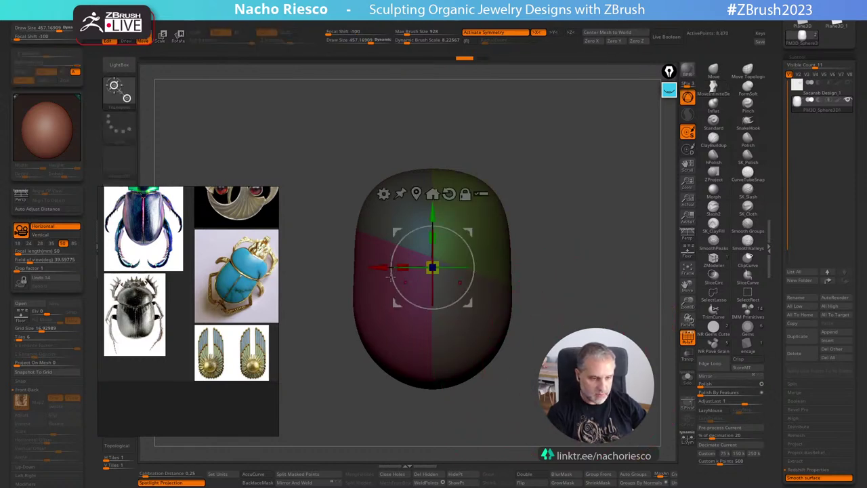
left_click(310, 483)
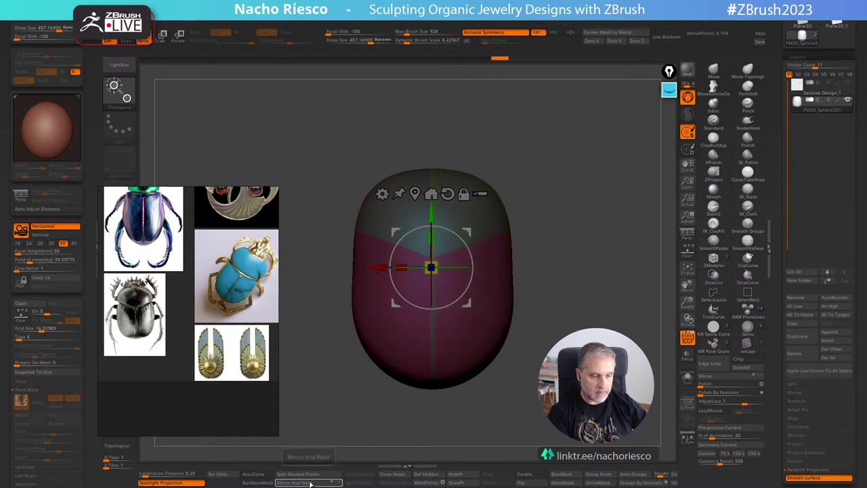
key("q")
left_click_drag(592, 301, 598, 319, "alt")
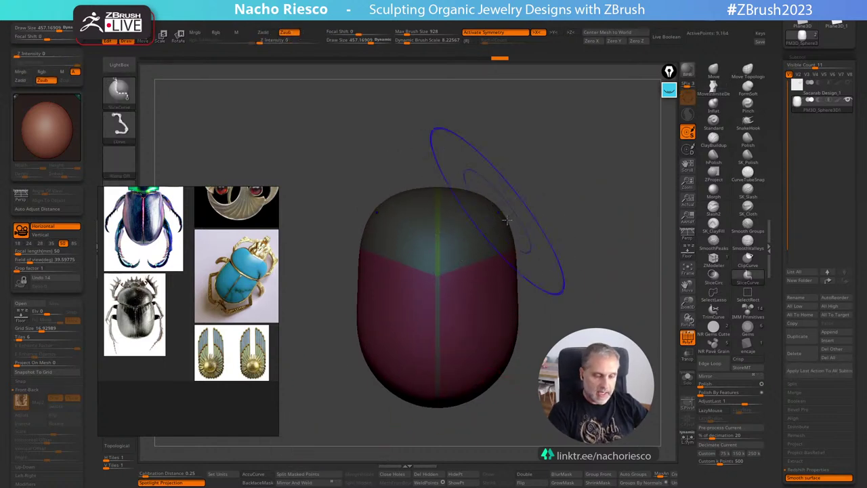
Isolate the thorax with its part of the central strip, merge them into one polygroup, and show the whole body.
right_click_drag(546, 264, 657, 283, "ctrl")
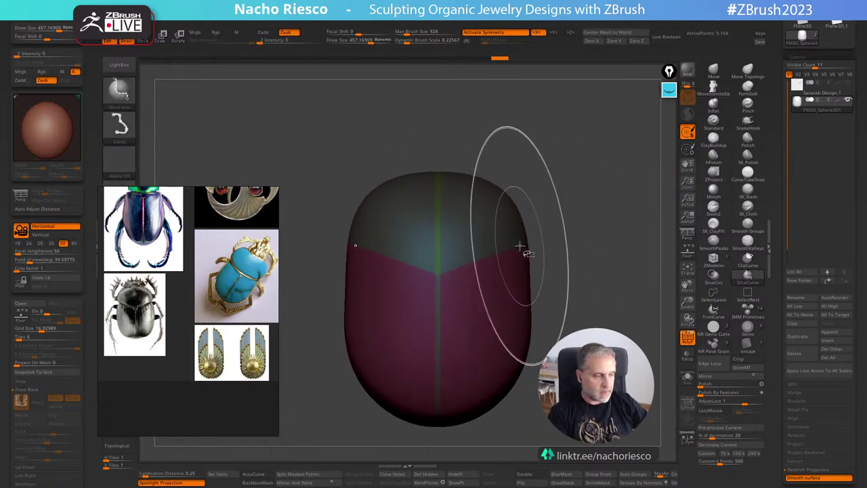
left_click(497, 214, "ctrl+shift")
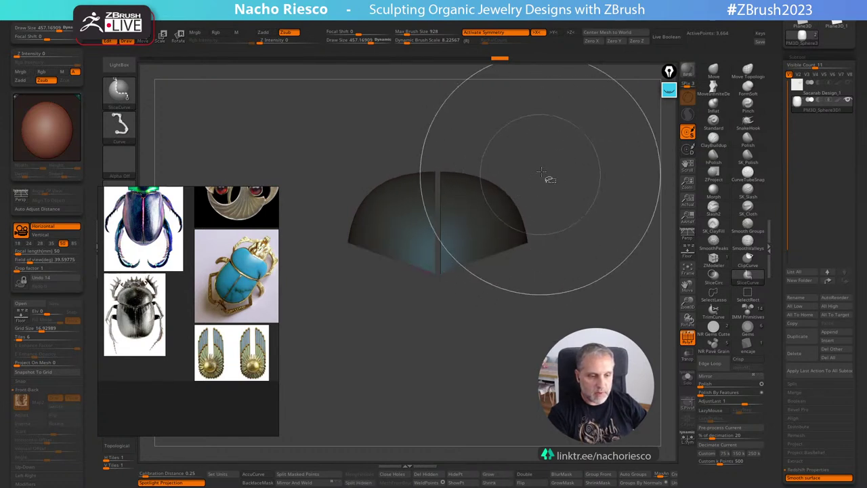
left_click(490, 237, "ctrl+shift")
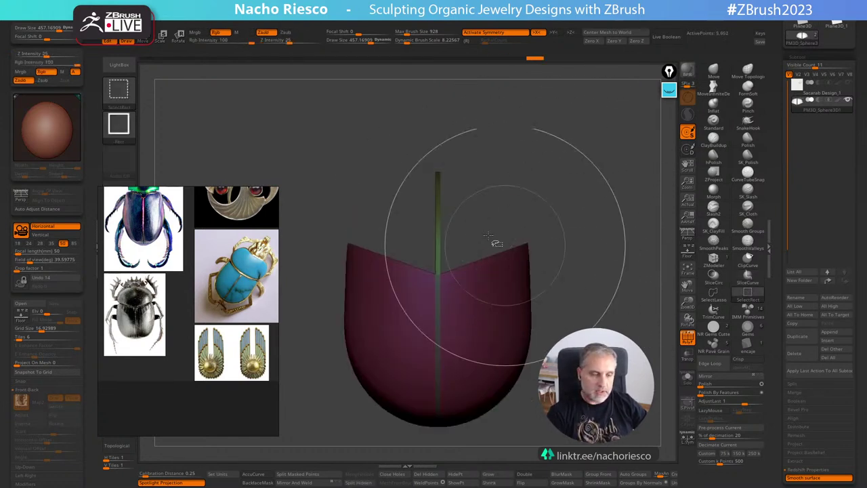
left_click(613, 291, "ctrl+shift")
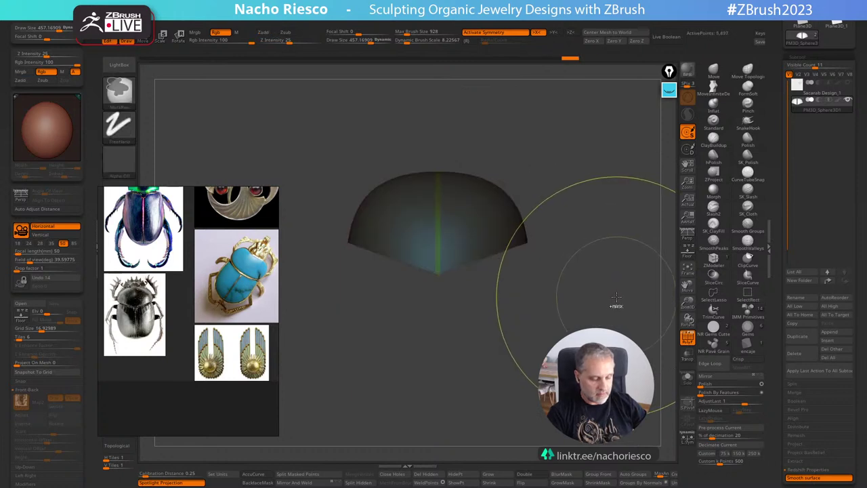
key("ctrl+w")
left_click(615, 300, "ctrl+shift")
Isolate the two wing cases, give each its own polygroup with Auto Groups, and show the whole body.
left_click(493, 324, "ctrl+shift")
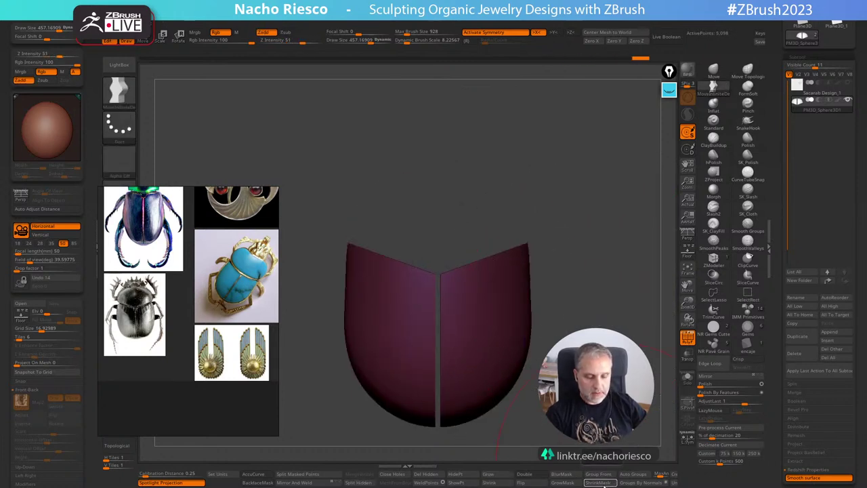
left_click(630, 481)
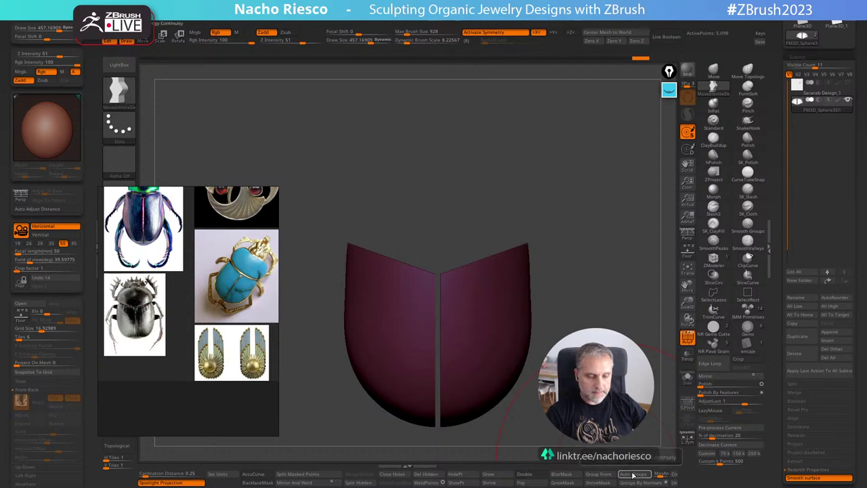
left_click(561, 432, "ctrl+shift")
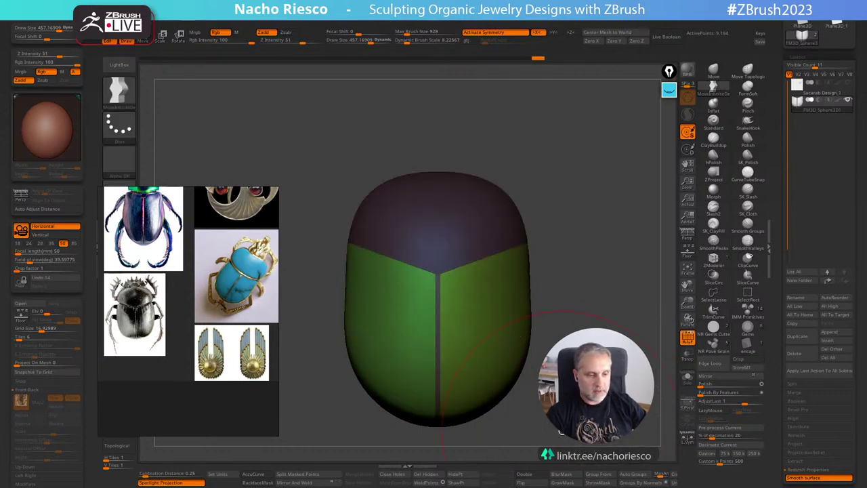
Isolate the thin strip between the wing cases to inspect it, and restore the full body's visibility.
key("ctrl+shift")
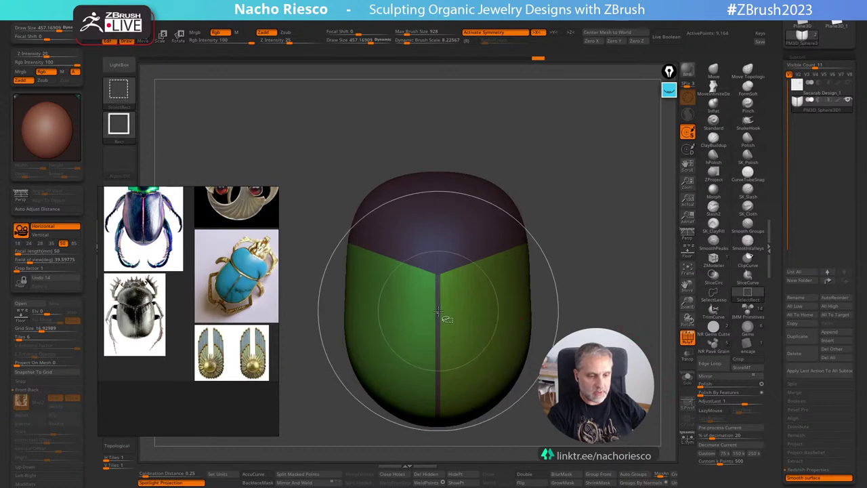
left_click(439, 313, "ctrl+shift")
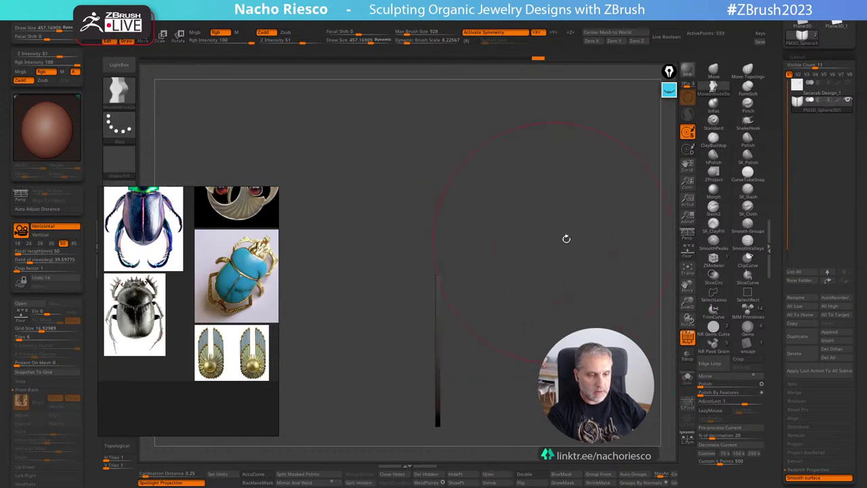
left_click_drag(565, 238, 563, 251)
key("ctrl+z")
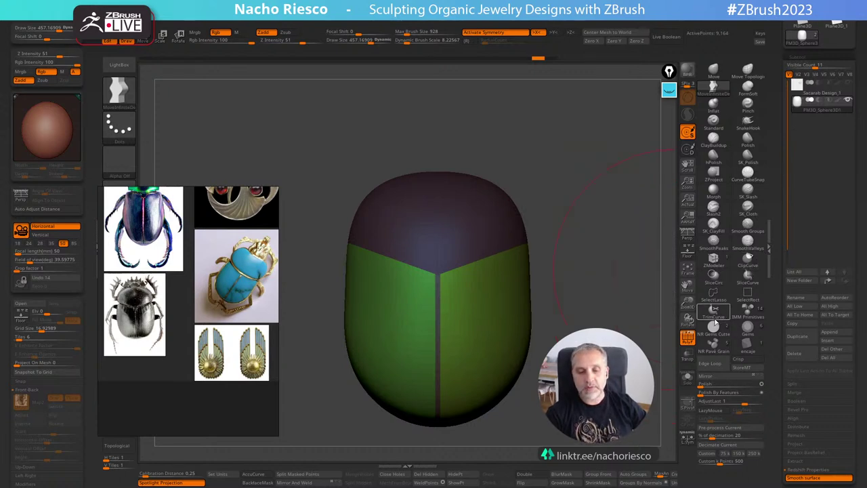
Try a SelectRect selection and a SliceCurve line beside the body.
left_click(120, 94, "ctrl+shift")
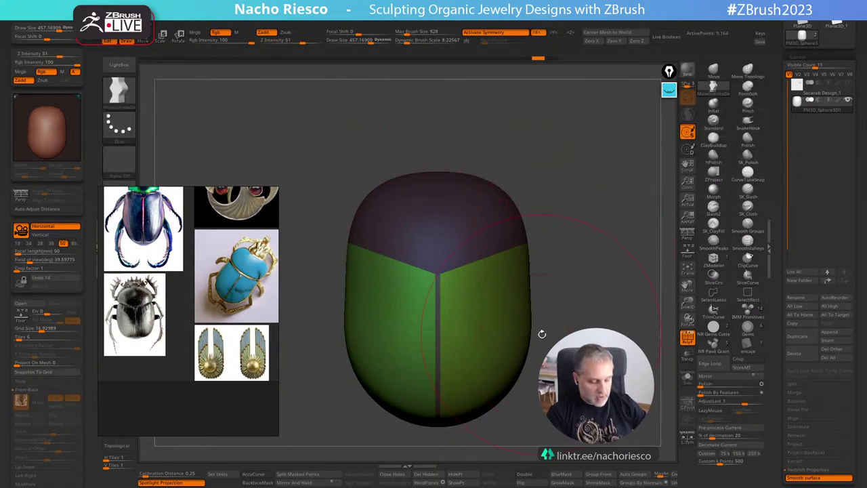
left_click_drag(533, 393, 628, 159, "ctrl+shift")
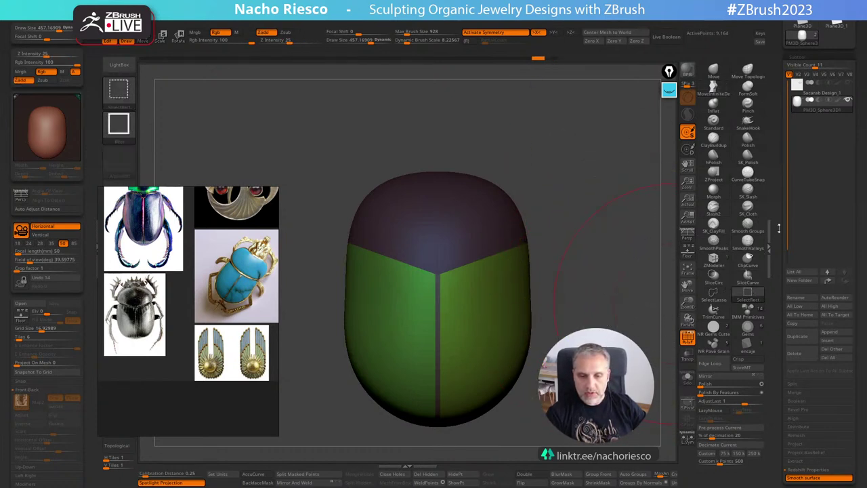
left_click(757, 280, "ctrl+shift")
left_click_drag(555, 373, 626, 211, "ctrl+shift")
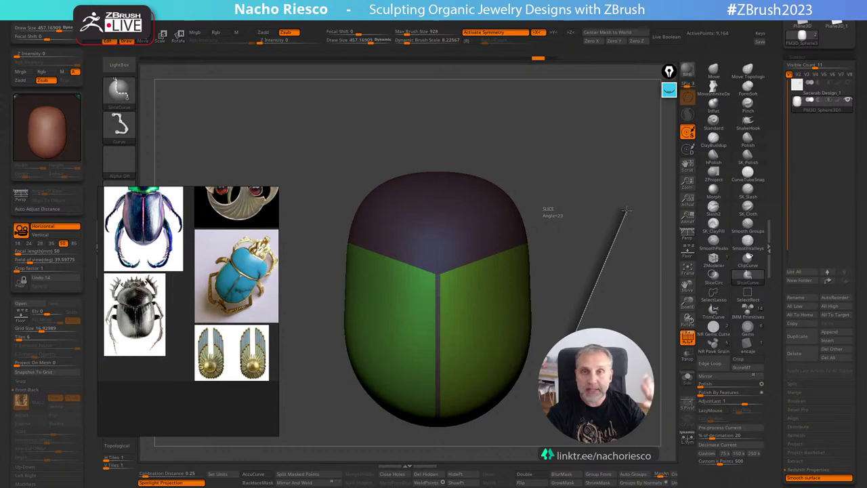
left_click_drag(626, 210, 631, 220, "ctrl+shift")
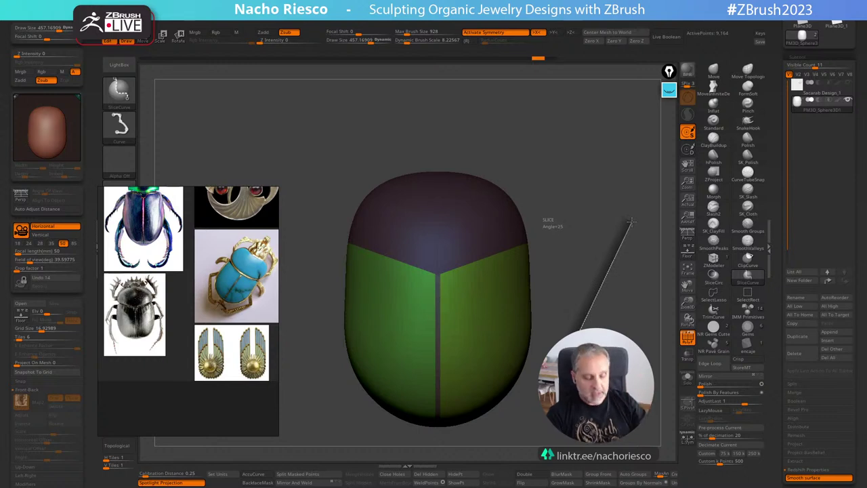
mouse_move(630, 220)
left_mouse_down("ctrl+shift")
mouse_move(441, 174)
mouse_move(533, 309)
mouse_move(517, 214)
mouse_move(511, 352)
mouse_move(518, 207)
mouse_move(506, 261)
mouse_move(511, 351)
mouse_move(520, 319)
mouse_move(476, 343)
mouse_move(513, 301)
mouse_move(536, 237)
mouse_move(479, 167)
mouse_move(533, 230)
mouse_move(449, 150)
mouse_move(527, 174)
mouse_move(519, 209)
mouse_move(591, 211)
mouse_move(685, 162)
left_mouse_up("ctrl+shift")
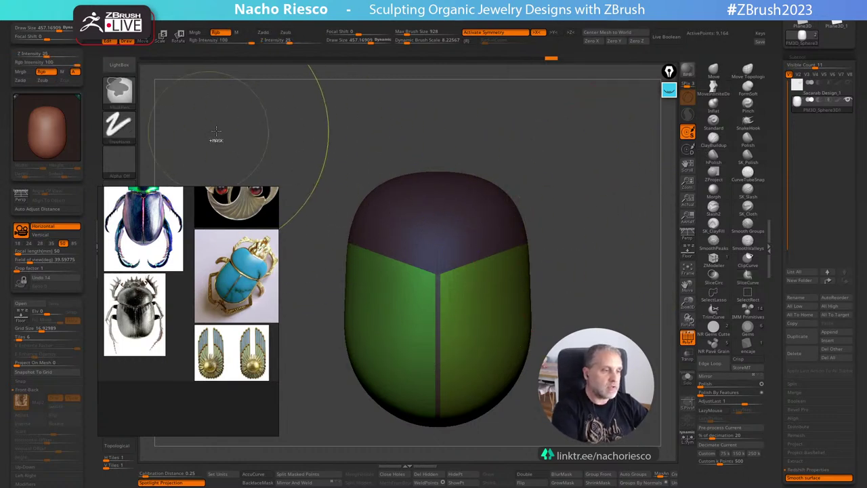
Mask a curved region over the thorax and the outer sides of the wing cases with MaskLasso and X symmetry.
left_click(129, 95)
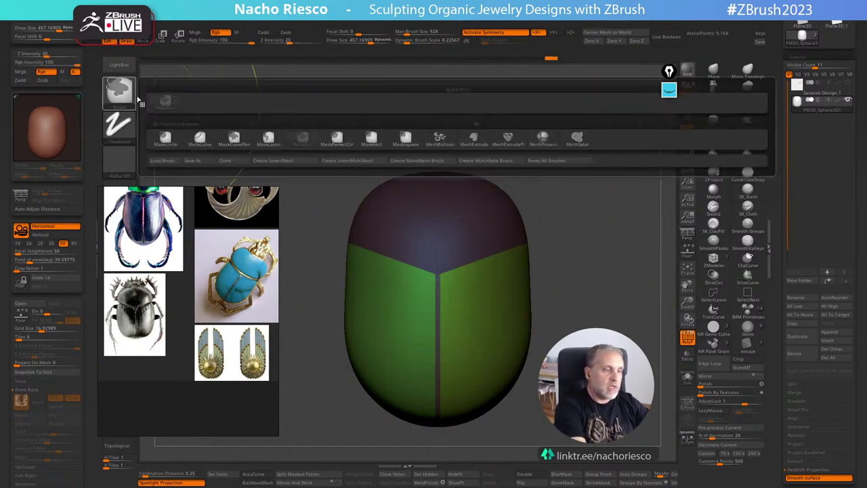
left_click(269, 139)
mouse_move(577, 112)
left_mouse_down("ctrl")
mouse_move(508, 115)
mouse_move(445, 184)
mouse_move(474, 244)
mouse_move(518, 271)
mouse_move(491, 323)
mouse_move(522, 362)
mouse_move(576, 370)
mouse_move(634, 338)
left_mouse_up("ctrl")
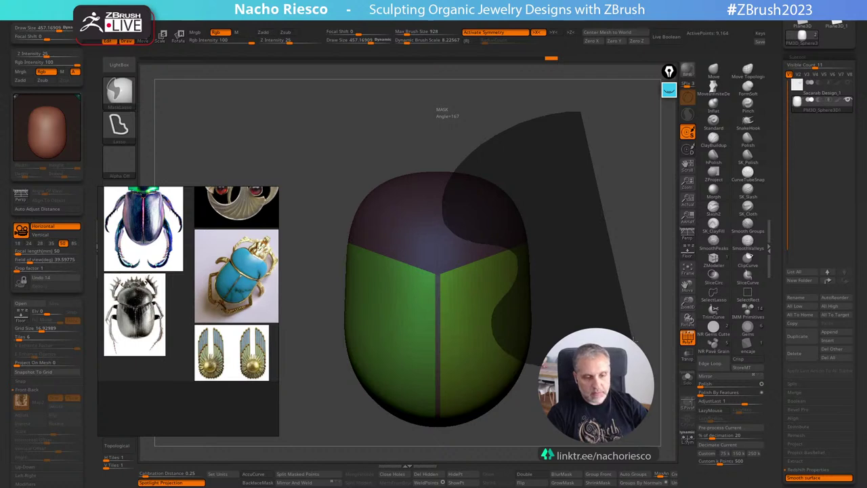
mouse_move(635, 340)
left_mouse_down("ctrl")
mouse_move(585, 355)
mouse_move(609, 357)
mouse_move(626, 334)
left_mouse_up("ctrl")
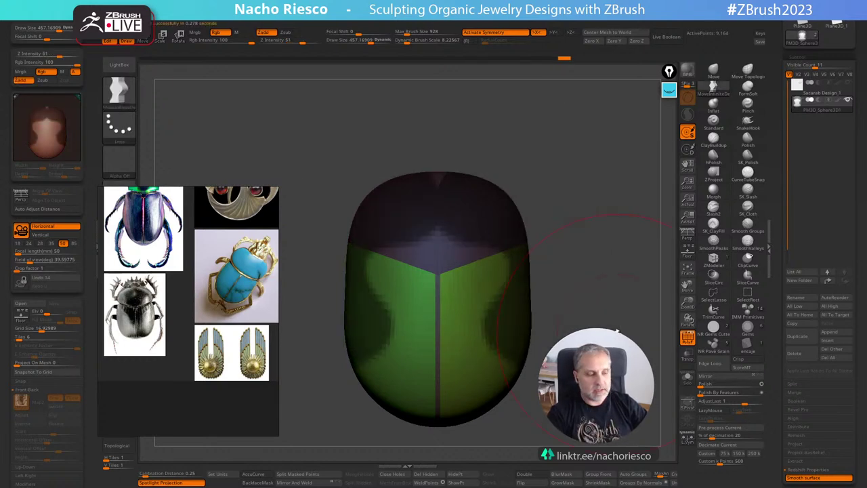
Clear the mask and split the body into separate subtools with Groups Split.
left_click(581, 318, "ctrl")
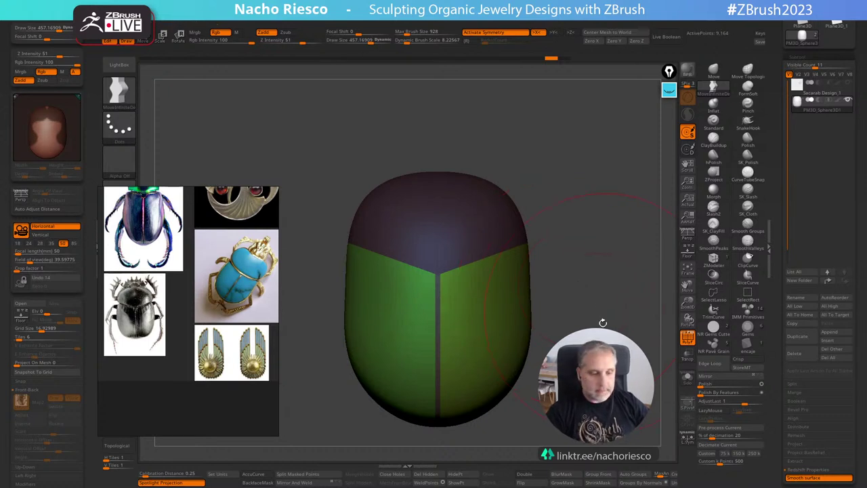
left_click_drag(603, 322, 640, 287, "shift")
left_click_drag(780, 333, 781, 308)
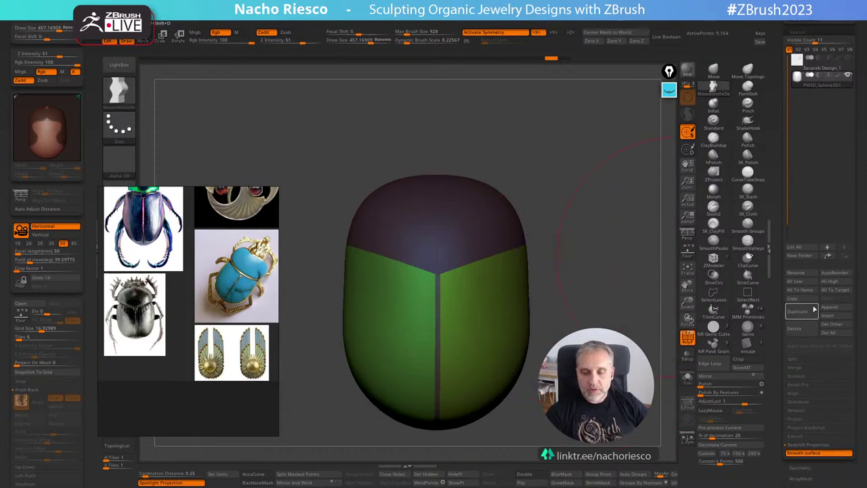
left_click(806, 357)
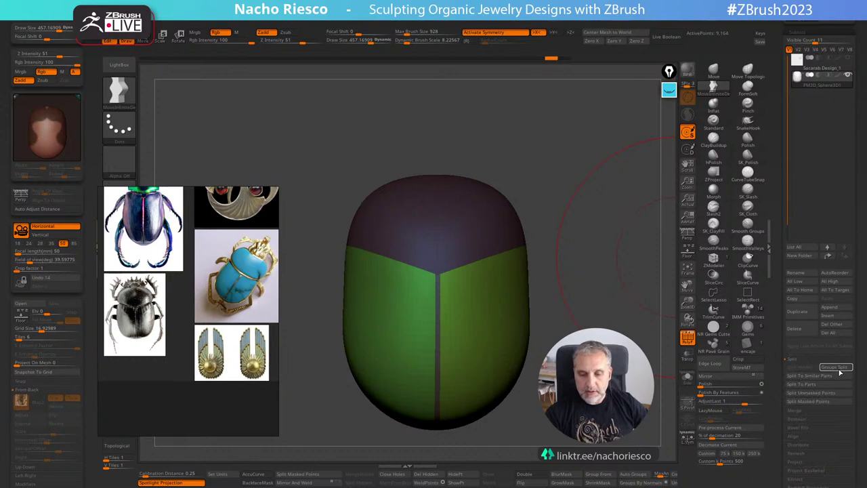
left_click(841, 371)
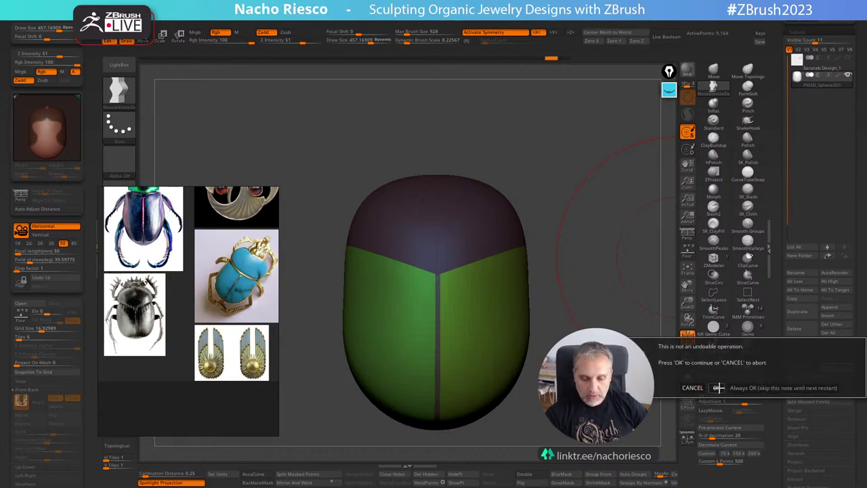
left_click(716, 387)
Isolate the thorax subtool with Solo and cap its open side with Close Holes.
left_click(821, 100)
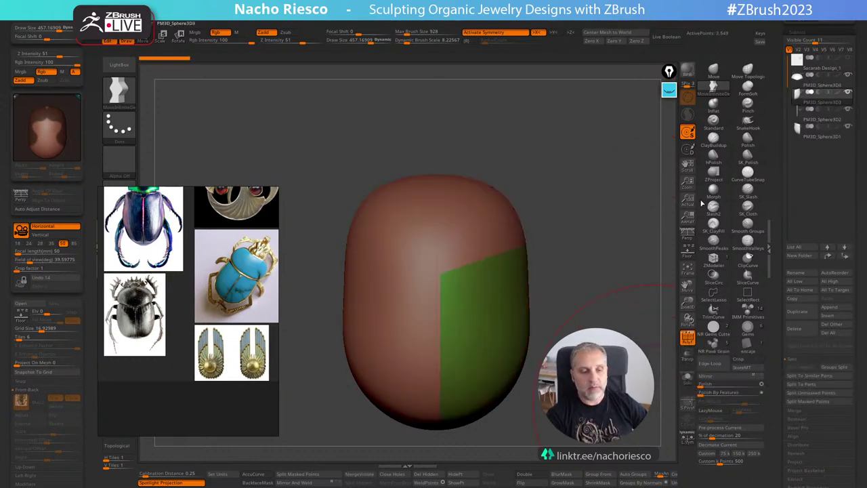
left_click_drag(647, 325, 677, 349)
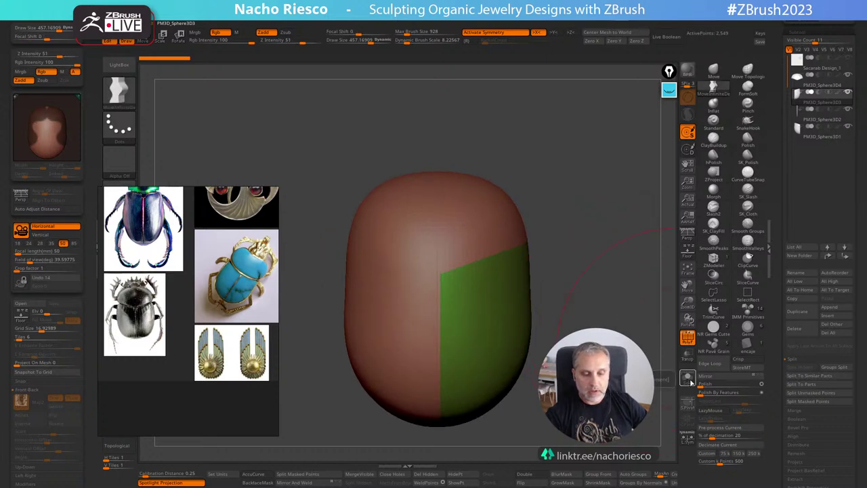
left_click(823, 85)
left_click(688, 379)
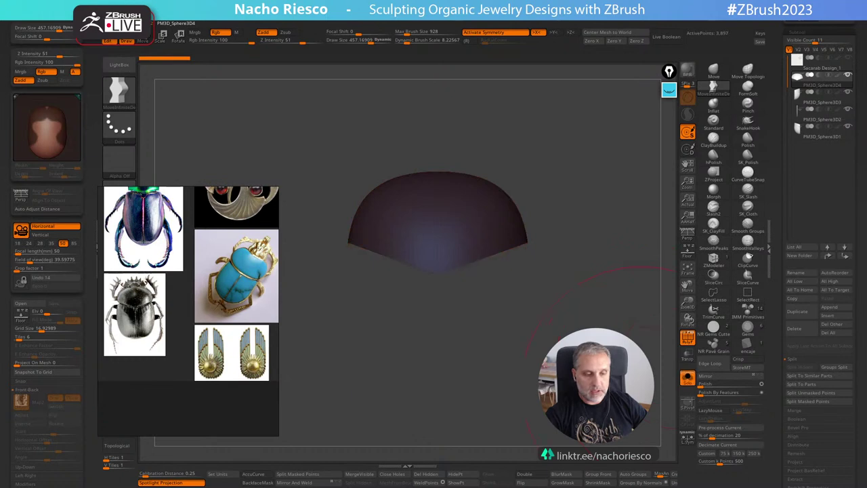
left_click_drag(630, 386, 552, 425)
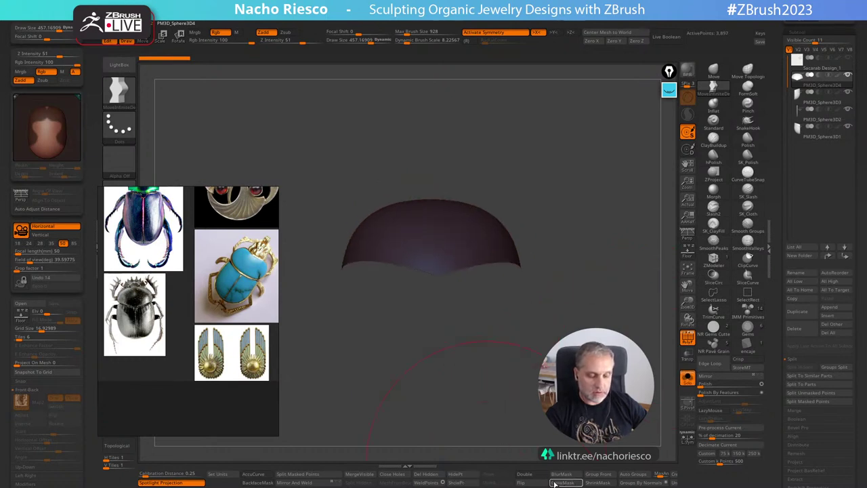
left_click(399, 477)
left_click_drag(576, 412, 591, 389, "shift")
Delete the thin center strip subtool, accepting the non-undoable operation and skipping the note until the next restart.
left_click(819, 108)
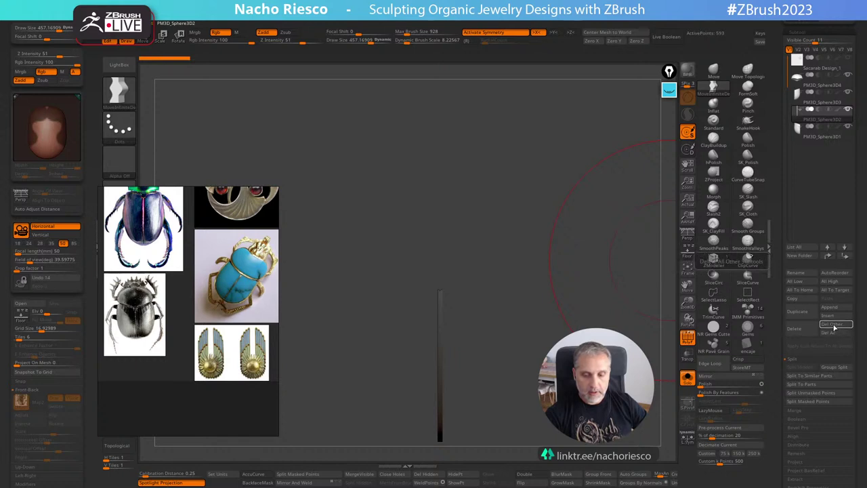
left_click(834, 326)
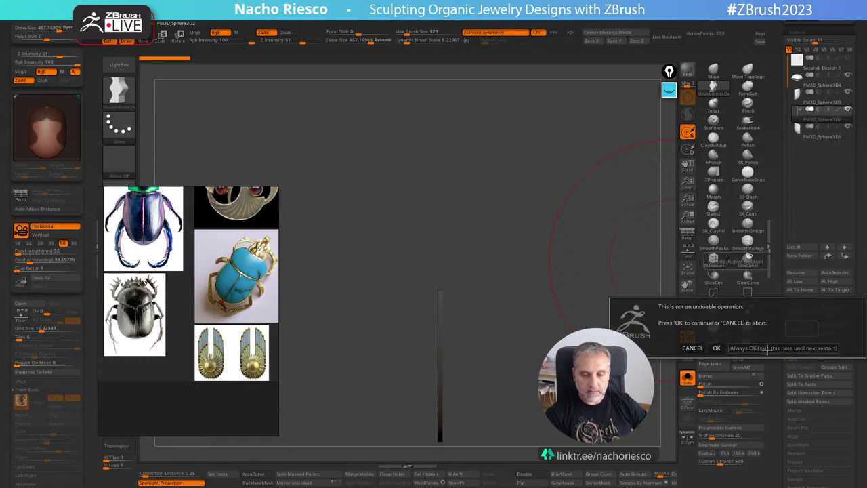
left_click(766, 348)
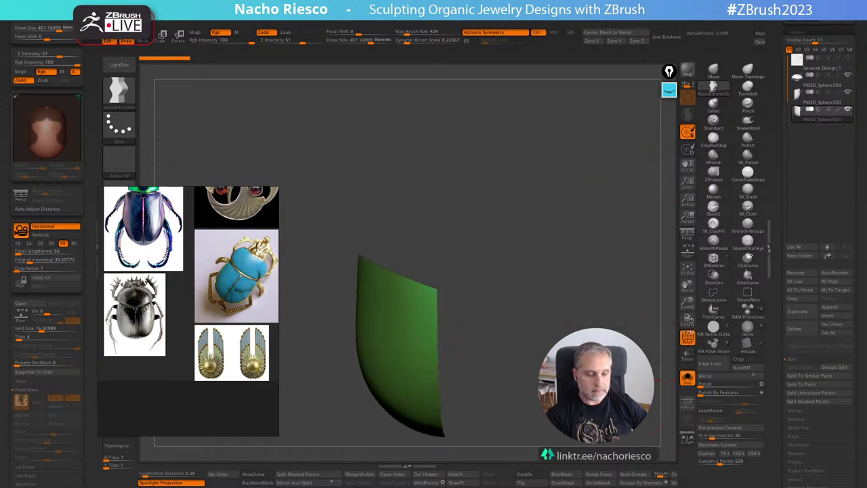
Cap the open sides of both wing-case subtools with Close Holes.
left_click(394, 474)
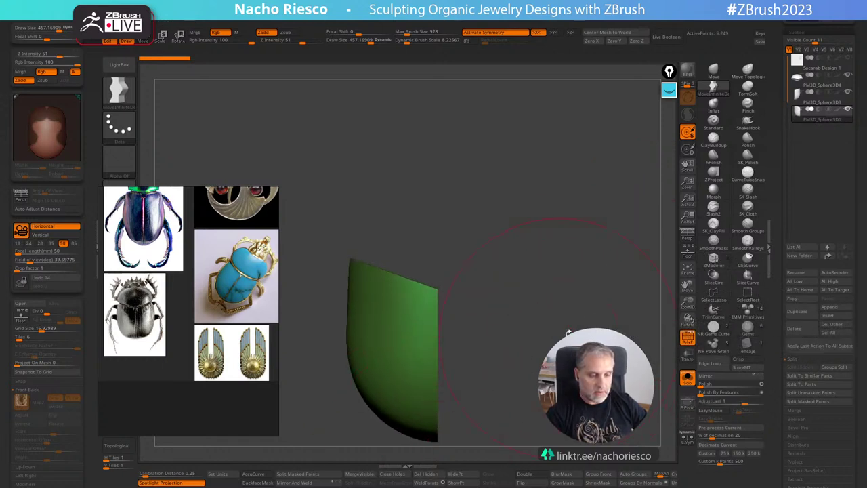
left_click(810, 101)
left_click(399, 477)
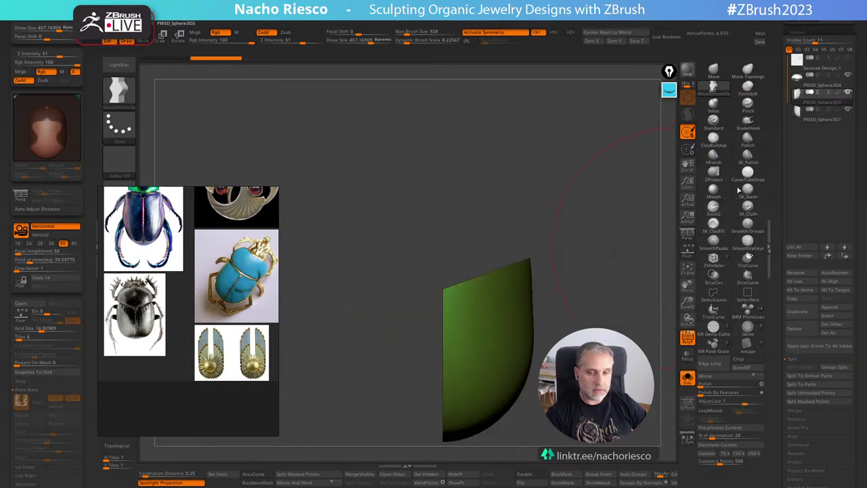
Combine the two wing cases into one subtool with MergeDown.
mouse_move(809, 120)
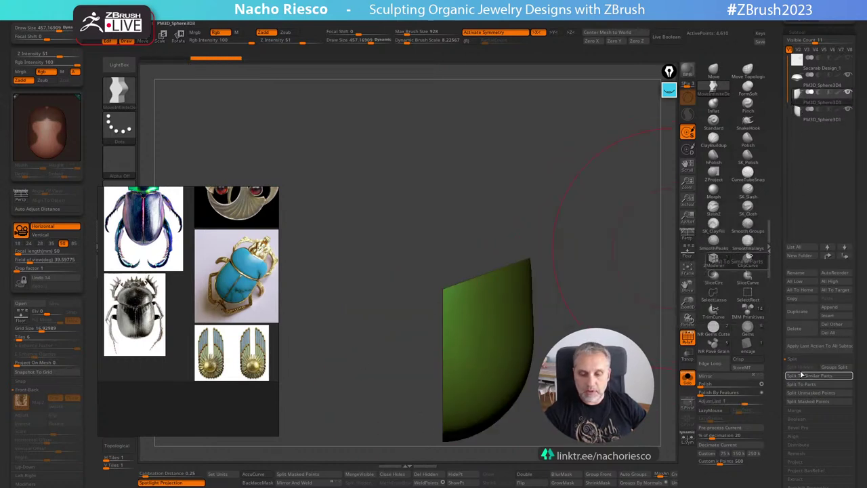
left_click(799, 412)
left_click(806, 377)
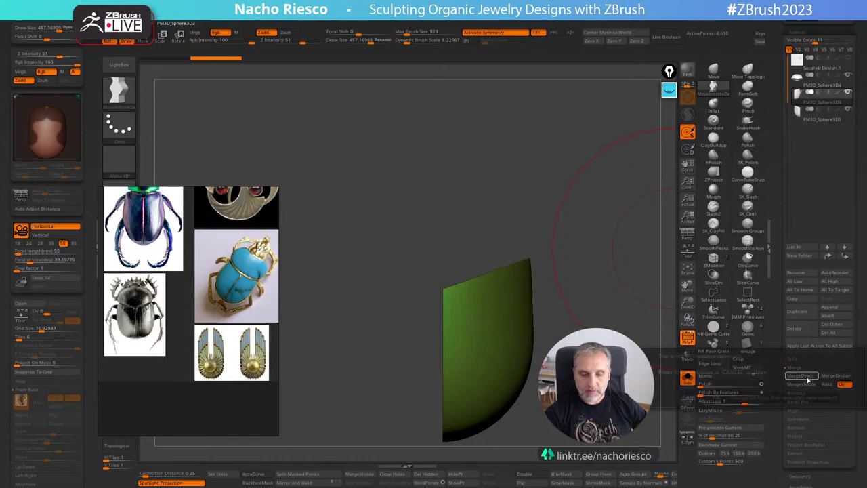
left_click(754, 398)
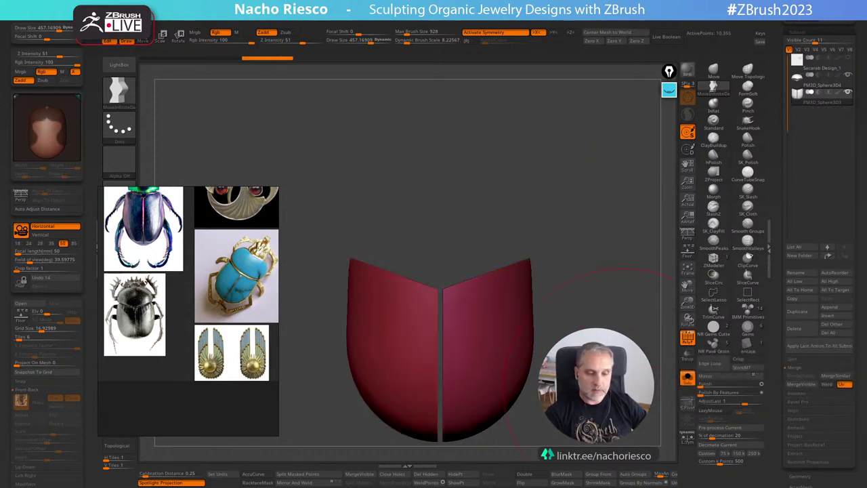
right_click_drag(626, 391, 625, 374, "ctrl")
left_click(624, 374, "ctrl+shift")
Select the thorax, hide the PolyFrame and turn Solo off to show it together with the wing cases.
left_click(837, 82)
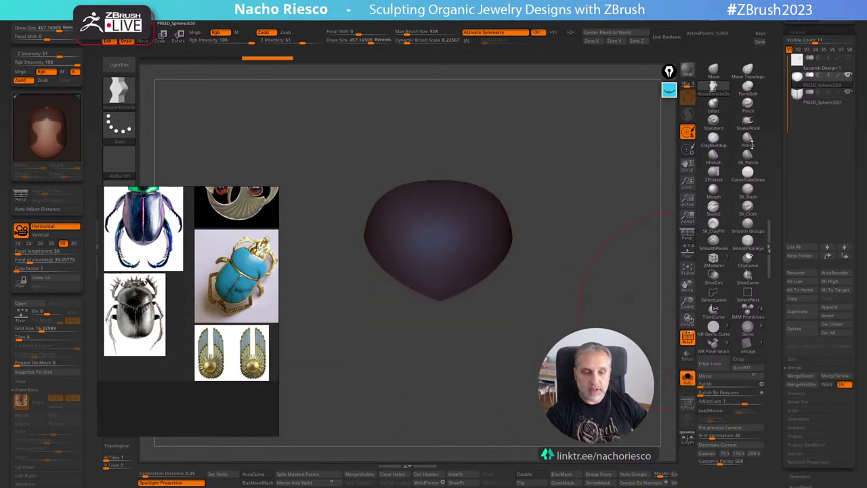
right_click_drag(630, 298, 627, 275, "shift")
left_click(688, 338)
left_click(687, 378)
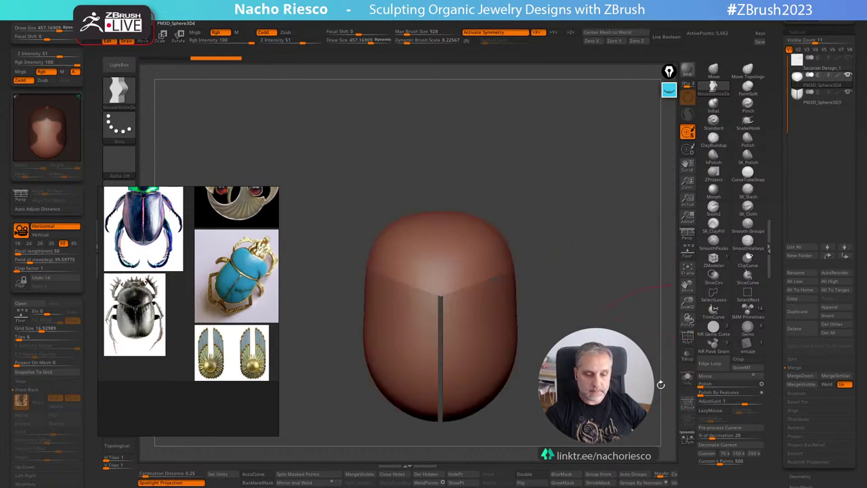
Examine the seams between the thorax and wing cases, including a Solo view of the wing cases.
mouse_move(660, 385)
right_mouse_down("ctrl")
mouse_move(661, 407)
mouse_move(672, 412)
right_mouse_up("ctrl")
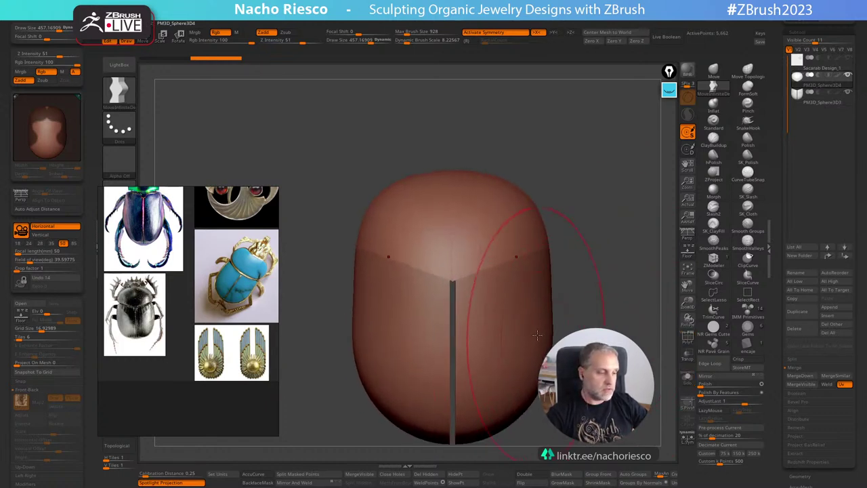
left_click_drag(611, 294, 621, 305)
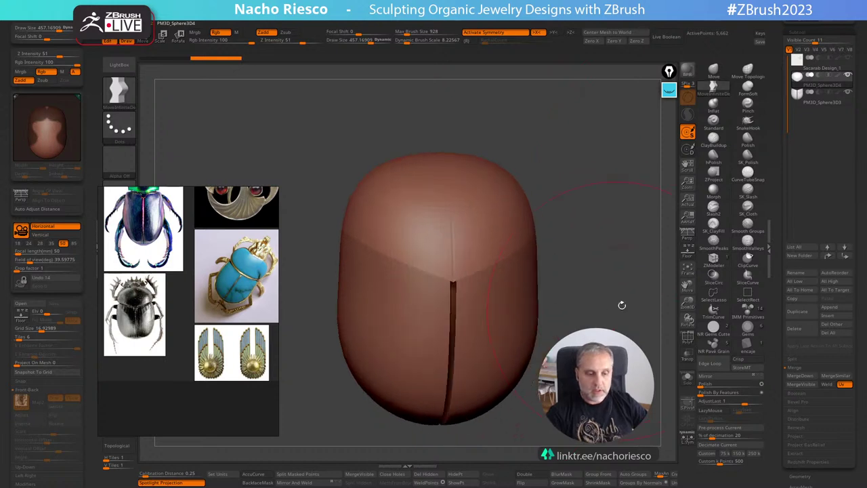
mouse_move(690, 381)
left_mouse_down()
mouse_move(635, 296)
mouse_move(667, 238)
mouse_move(644, 216)
mouse_move(589, 298)
mouse_move(626, 376)
left_mouse_up()
mouse_move(596, 349)
left_mouse_down()
mouse_move(593, 396)
mouse_move(613, 339)
left_mouse_up()
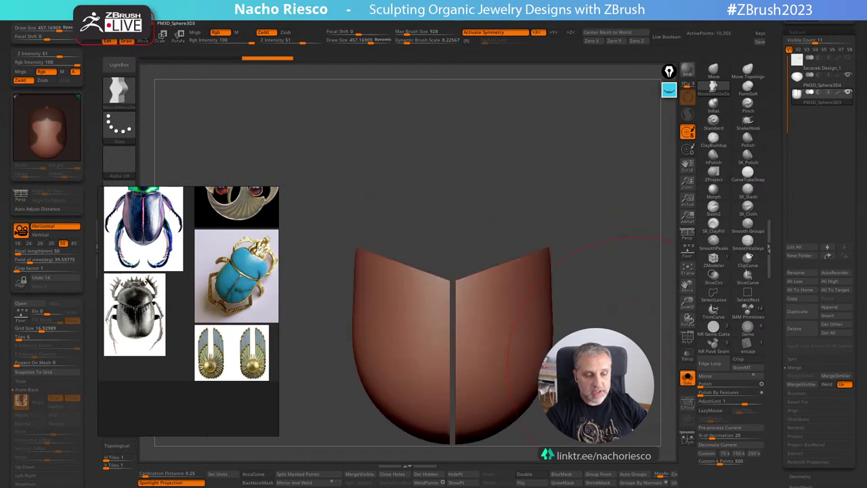
left_click(690, 384)
left_click_drag(661, 399, 648, 330, "alt")
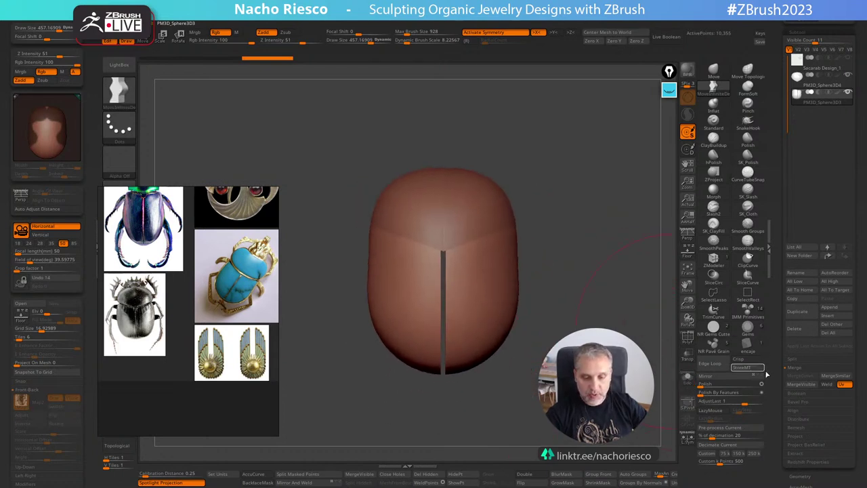
Select the wing cases and pull them inward, away from the thorax edge, using the Move brush at about 538 draw size.
mouse_move(774, 363)
left_mouse_down()
mouse_move(769, 314)
mouse_move(777, 320)
left_mouse_up()
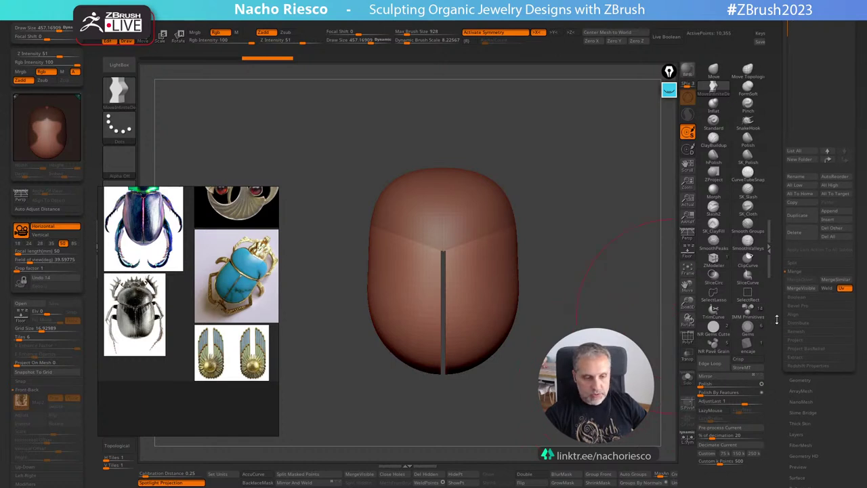
left_click_drag(617, 369, 615, 362, "alt")
left_click(507, 280, "alt")
key("s")
left_click_drag(502, 285, 508, 286)
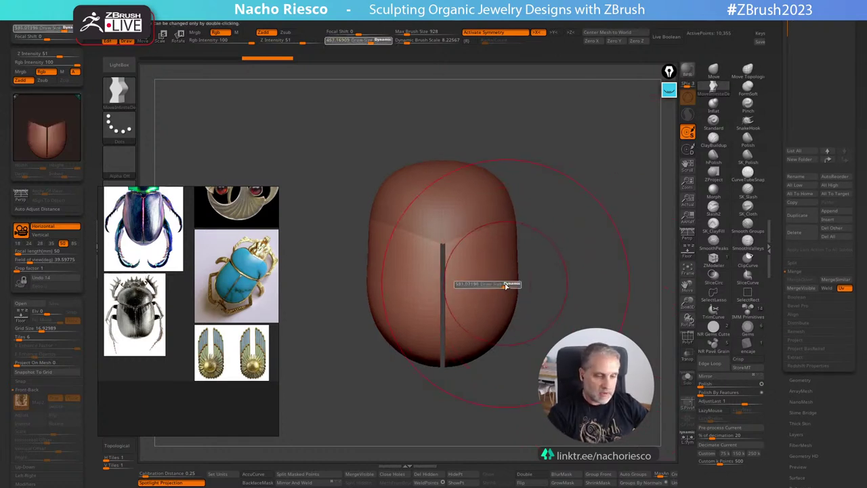
key("s")
mouse_move(499, 228)
left_mouse_down()
mouse_move(498, 237)
mouse_move(487, 230)
left_mouse_up()
key("s")
left_click_drag(513, 298, 502, 301)
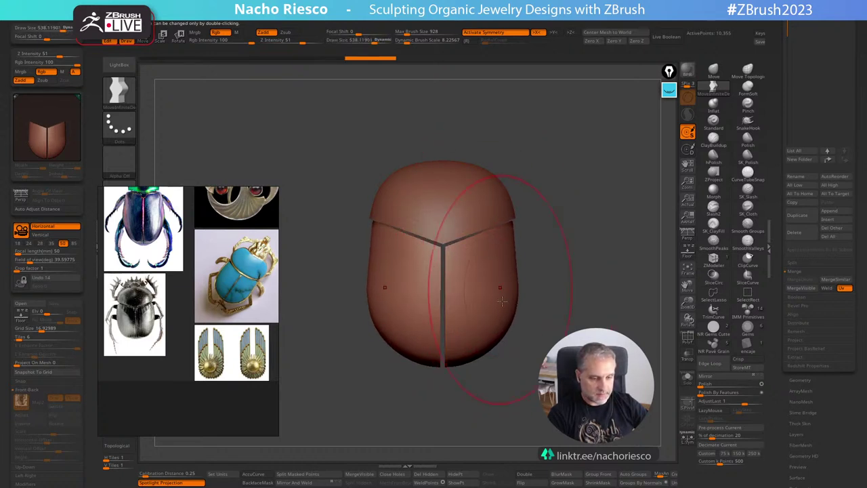
left_click_drag(488, 350, 488, 345)
Select the thorax and refine its domed shape from the side with the Move brush at about 528 draw size.
mouse_move(542, 211)
left_mouse_down("alt")
mouse_move(547, 245)
mouse_move(589, 220)
left_mouse_up("alt")
left_click(492, 257, "alt")
left_click_drag(510, 261, 511, 256)
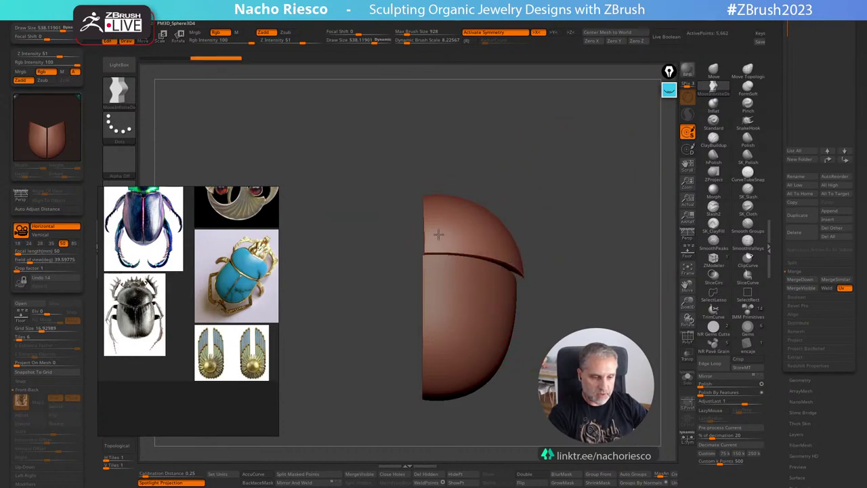
left_click_drag(438, 234, 478, 224)
left_click_drag(589, 207, 538, 208, "shift")
left_click_drag(617, 207, 571, 200, "alt")
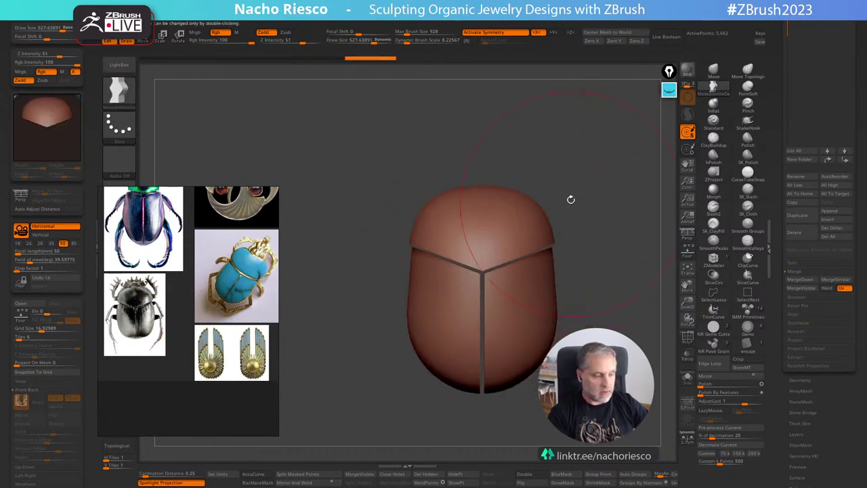
Soften the edges of the thorax and the wing cases with Polish.
left_click(708, 385)
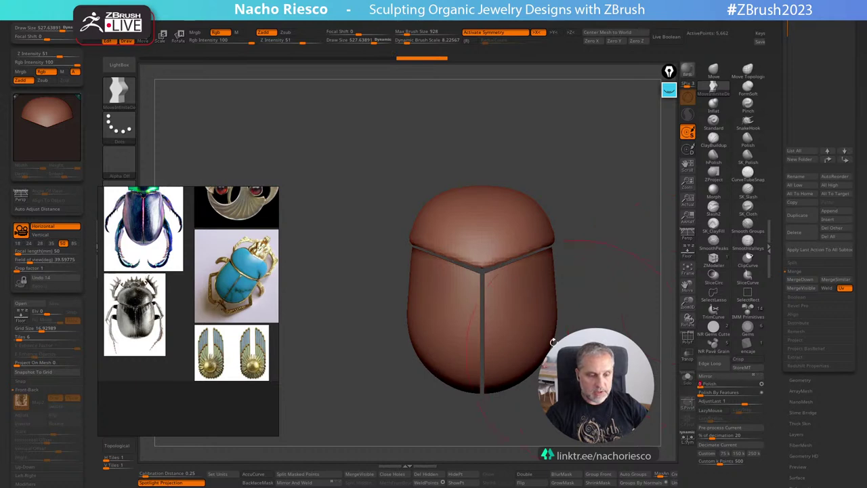
left_click(533, 321, "alt")
left_click(708, 385)
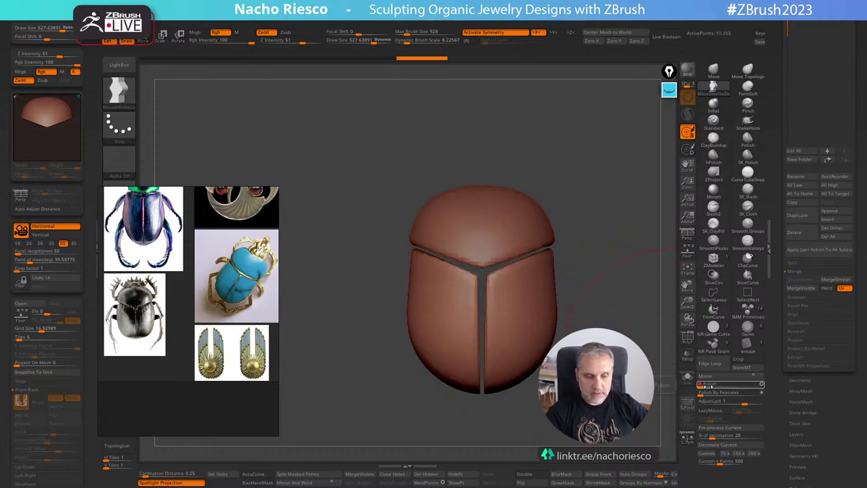
left_click(708, 385)
left_click_drag(657, 383, 627, 423)
Reshape the wing cases around the center gap with a draw size of about 315 and BackfaceMask enabled.
left_click(511, 285, "alt")
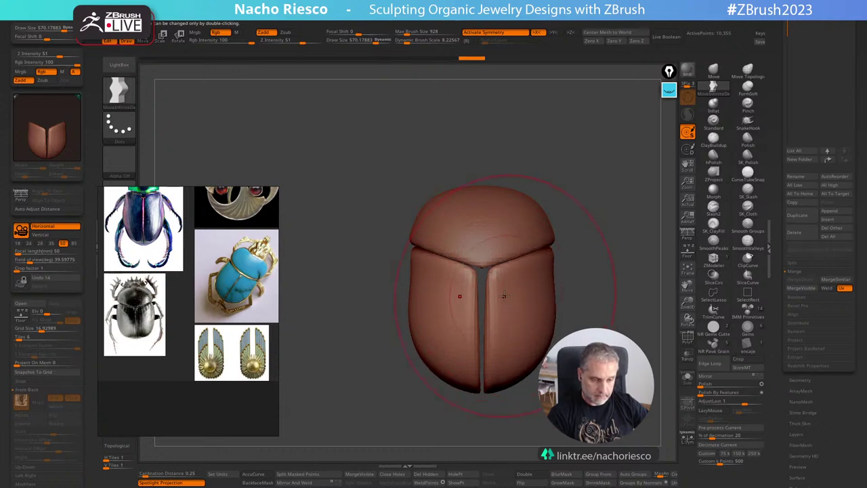
key("s")
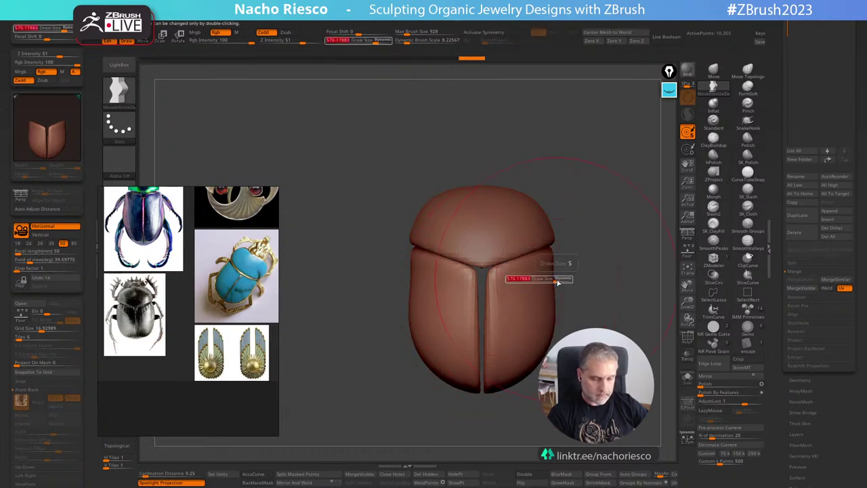
left_click_drag(560, 282, 491, 287)
mouse_move(610, 258)
left_mouse_down("alt")
mouse_move(579, 242)
mouse_move(576, 270)
left_mouse_up("alt")
left_click(258, 482)
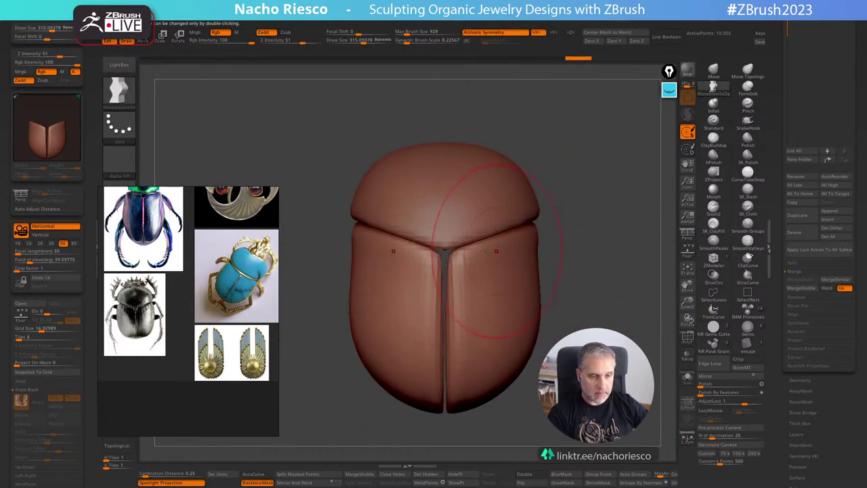
left_click_drag(587, 242, 568, 249)
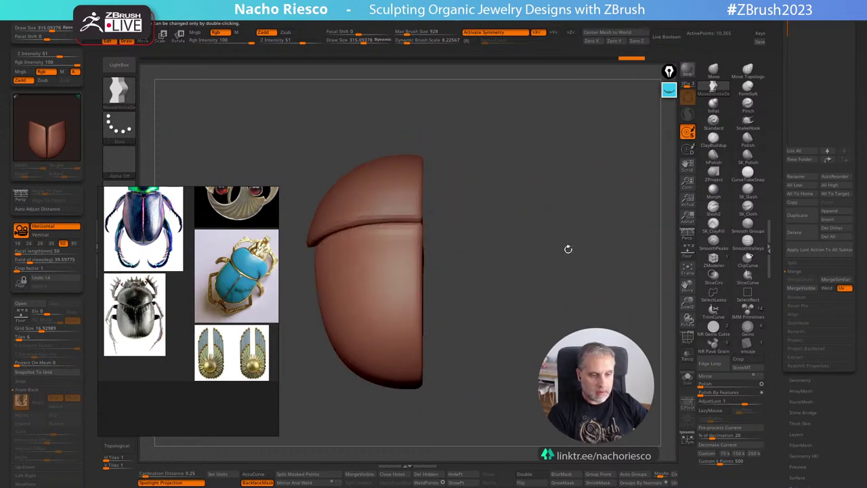
Select the thorax and adjust its side profile with the Move brush at about 340 draw size.
left_click_drag(512, 272, 567, 291, "alt")
left_click(396, 237, "alt")
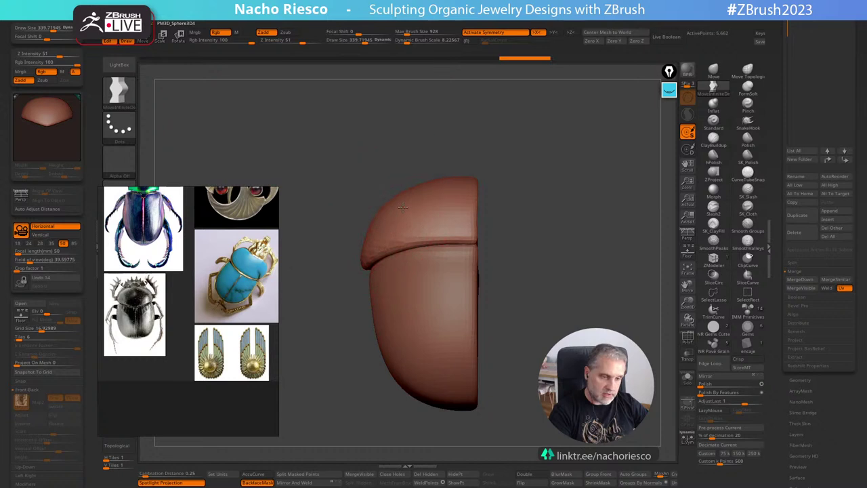
left_click_drag(560, 205, 628, 262)
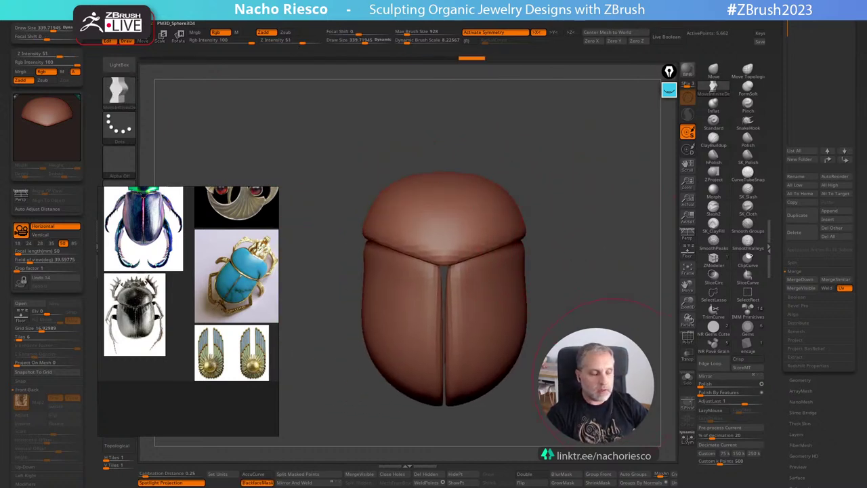
Select the wing cases and blunt their rear tips with the infinite-depth Move brush at about 276 draw size.
left_click_drag(613, 381, 626, 366, "alt")
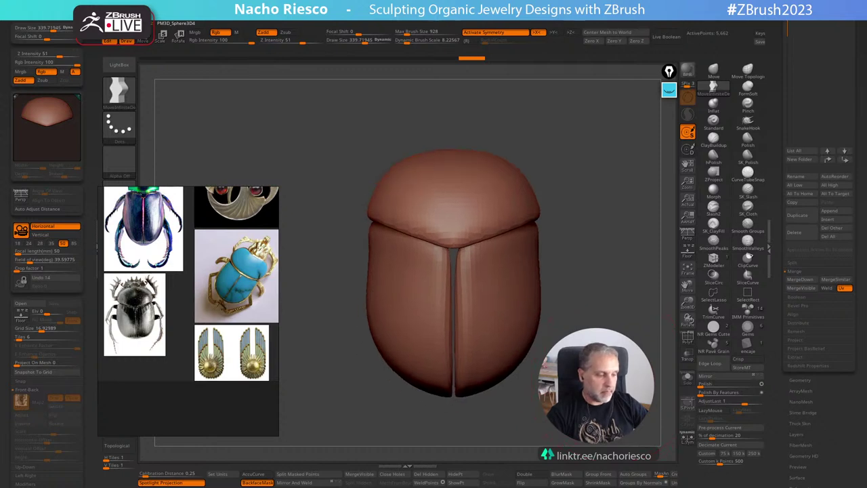
left_click(481, 382, "alt")
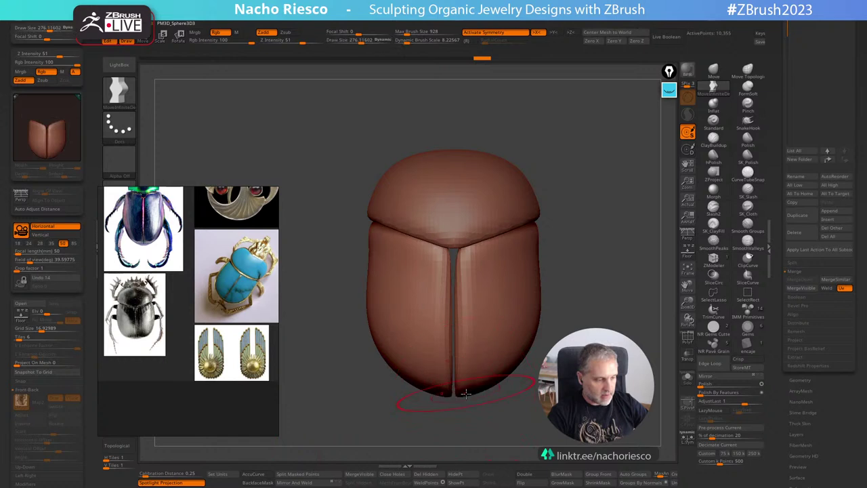
mouse_move(464, 391)
left_mouse_down()
mouse_move(463, 382)
mouse_move(491, 387)
left_mouse_up()
key("s")
key("s")
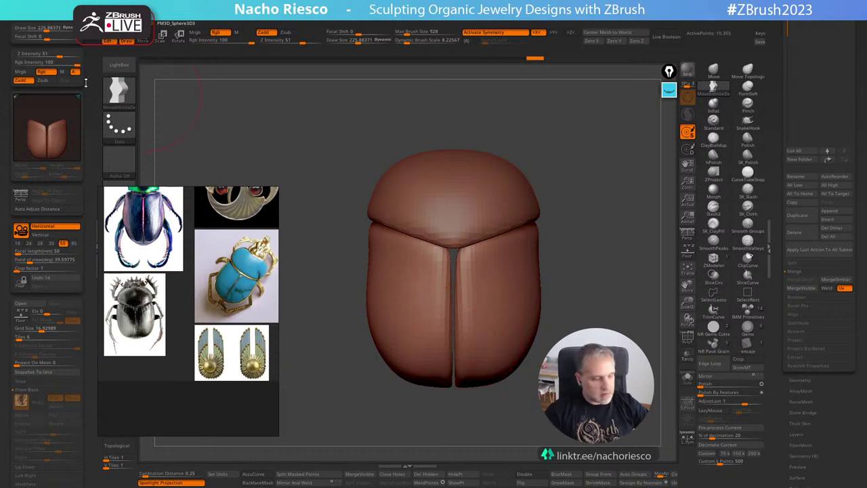
Enlarge the black beetle reference photo and bulge the outer sides of the wing cases with a draw size of about 290.
double_click(143, 326)
scroll(171, 342, "down", 2)
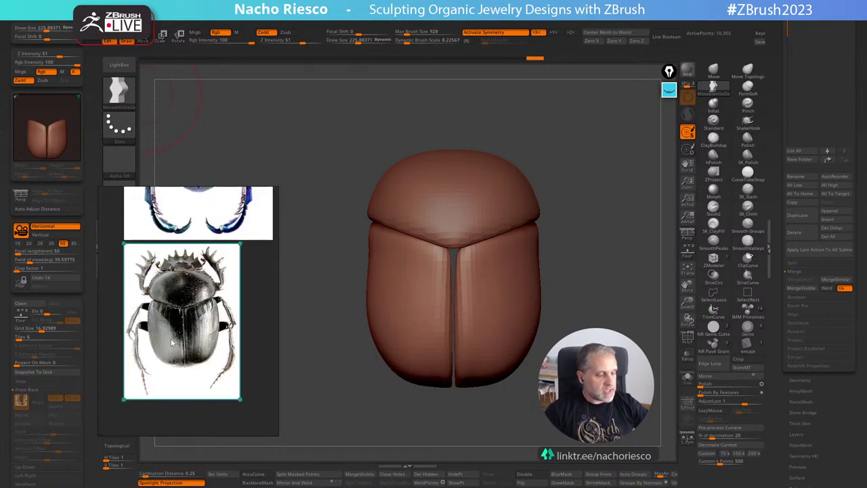
left_click_drag(599, 357, 613, 351)
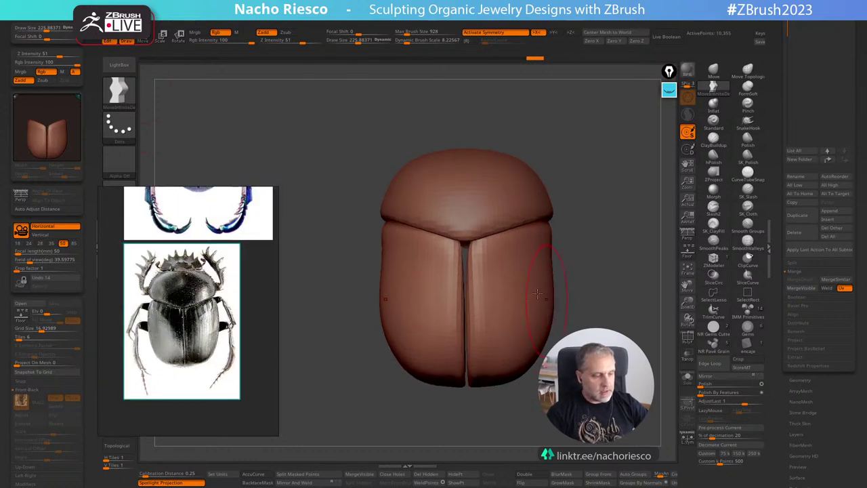
key("s")
left_click_drag(536, 294, 566, 307)
key("ctrl+z")
key("s")
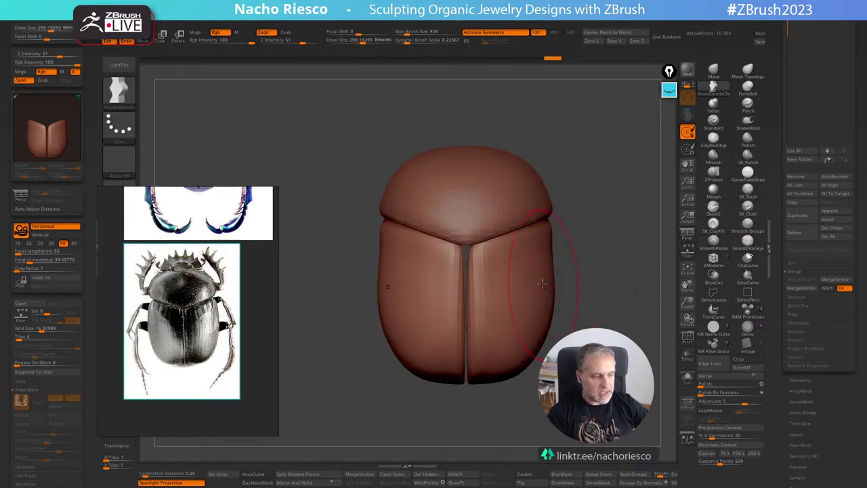
key("s")
left_click_drag(538, 277, 538, 277)
left_click_drag(540, 234, 542, 221)
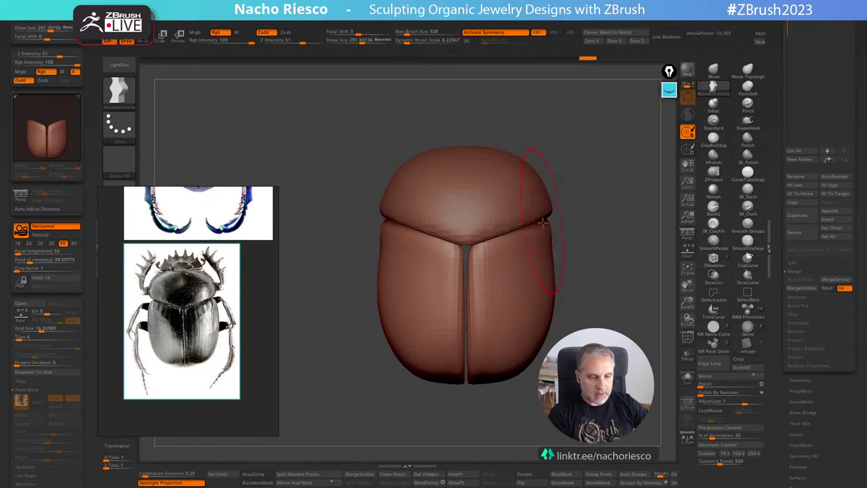
left_click_drag(398, 273, 396, 273)
left_click_drag(583, 227, 624, 222)
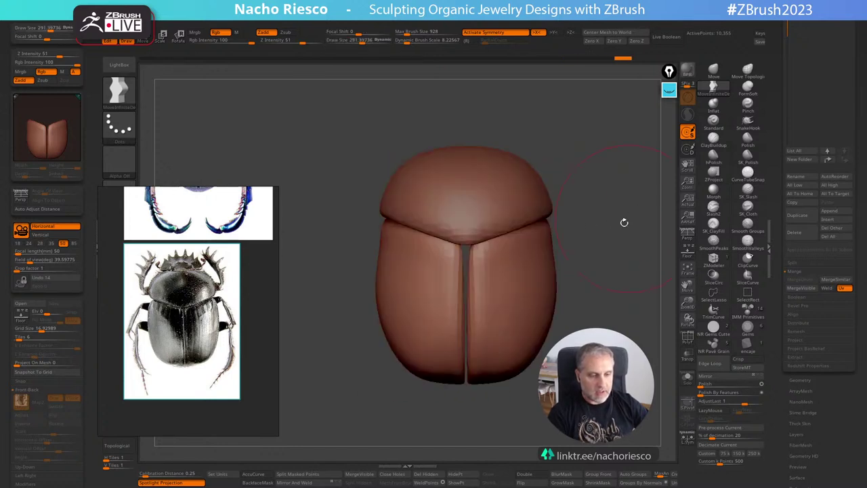
Flatten the height of the thorax and wing cases together by scaling them along the vertical axis.
right_click_drag(617, 238, 618, 190, "shift")
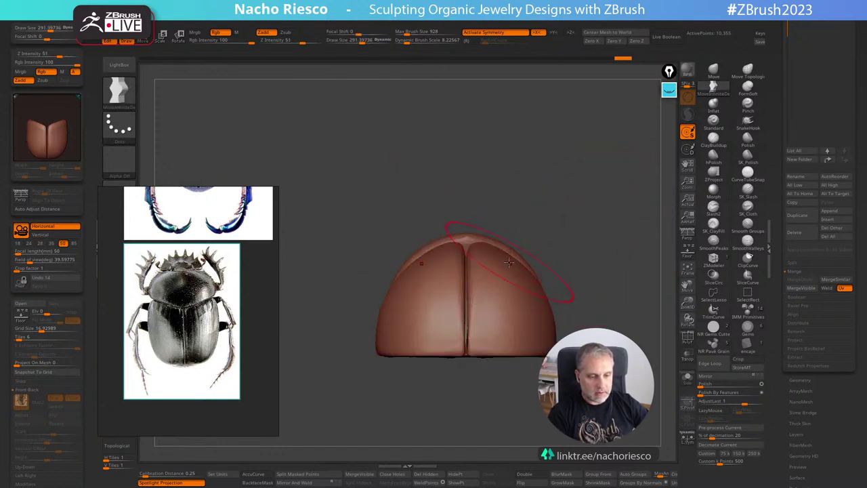
right_click_drag(508, 262, 640, 228)
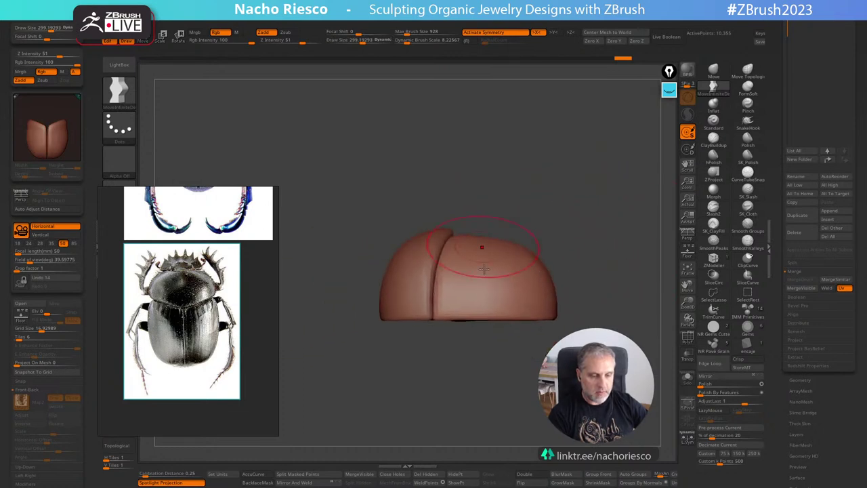
key("w")
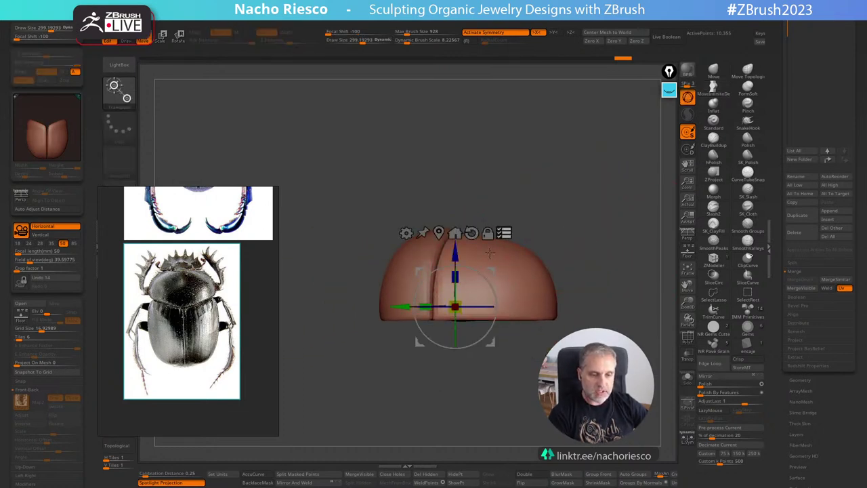
left_click_drag(454, 275, 456, 288)
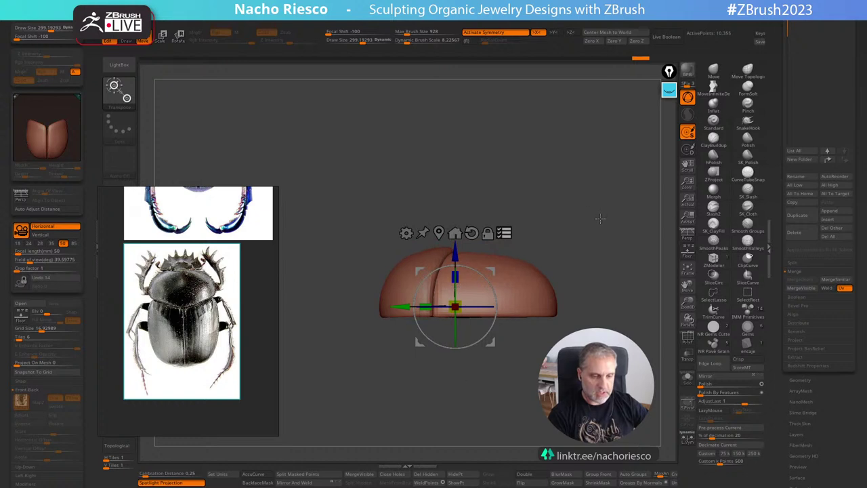
right_click_drag(599, 219, 594, 287)
key("q")
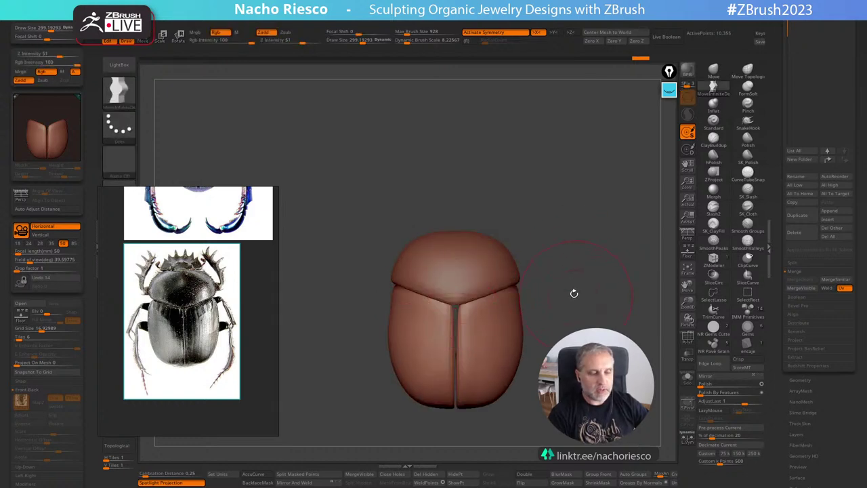
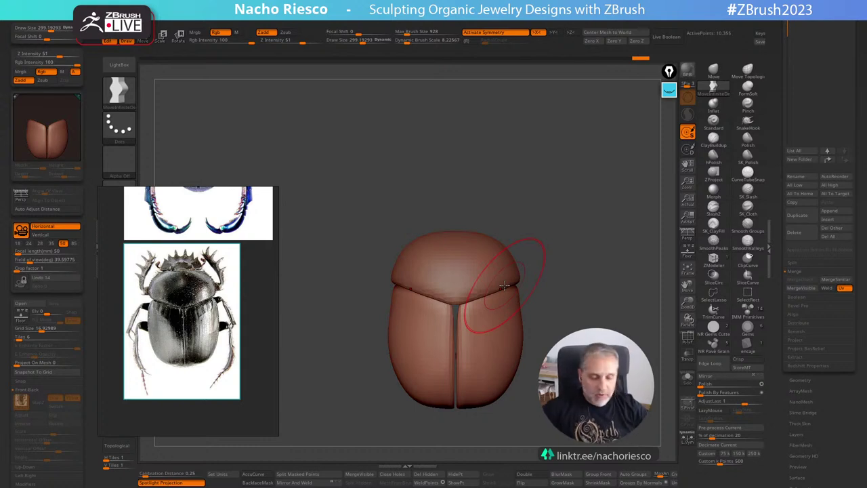
Set the masking brush to MaskRect with the star-shaped Alpha 10, moving the reference board clear of the brush settings.
mouse_move(595, 292)
left_mouse_down("alt")
mouse_move(600, 312)
mouse_move(586, 291)
left_mouse_up("alt")
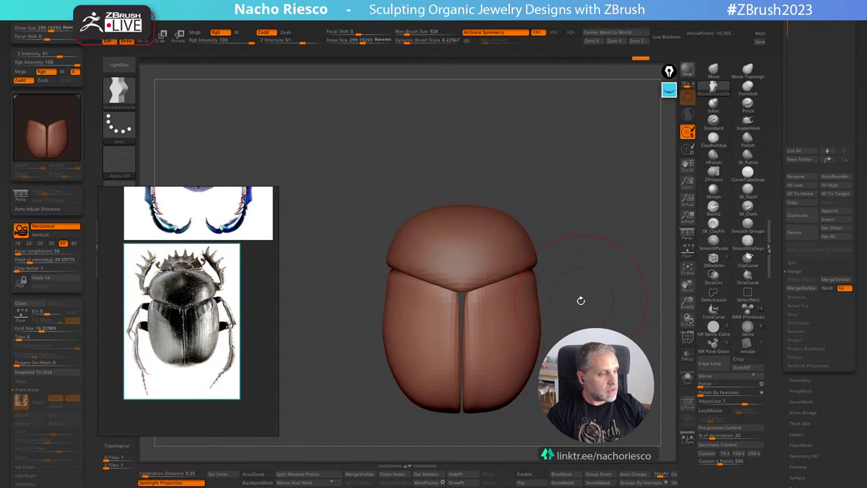
key("ctrl")
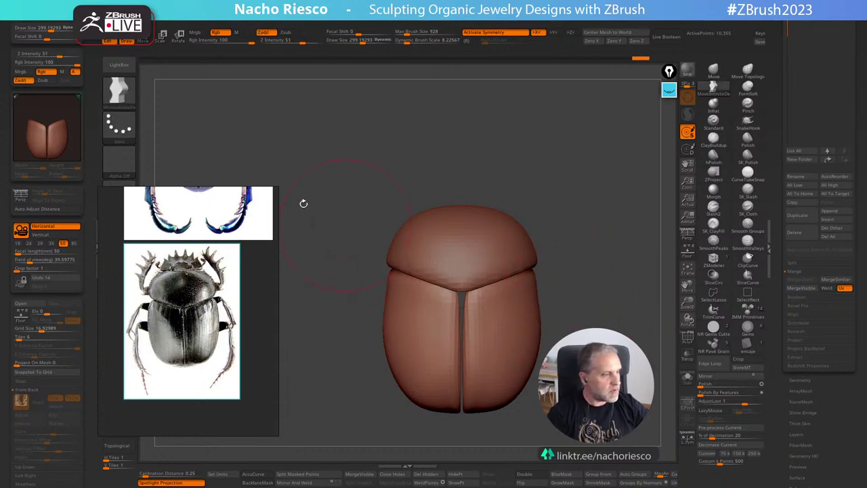
left_click(119, 92, "ctrl")
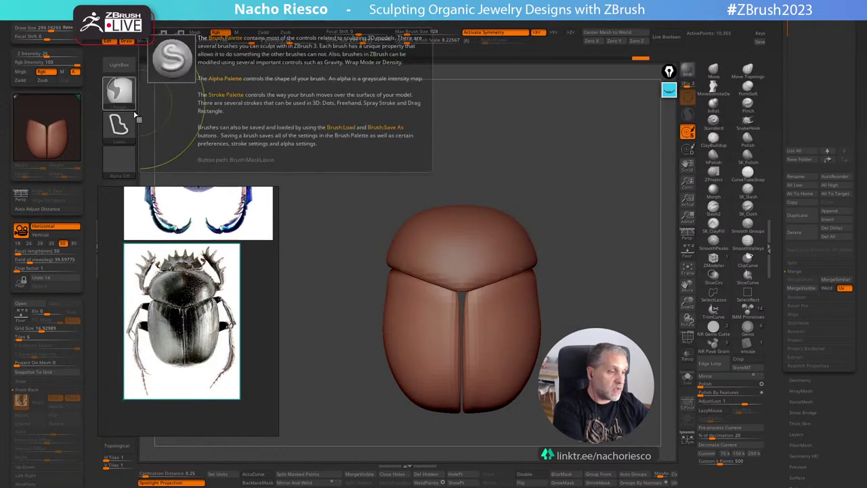
left_click_drag(257, 288, 308, 324)
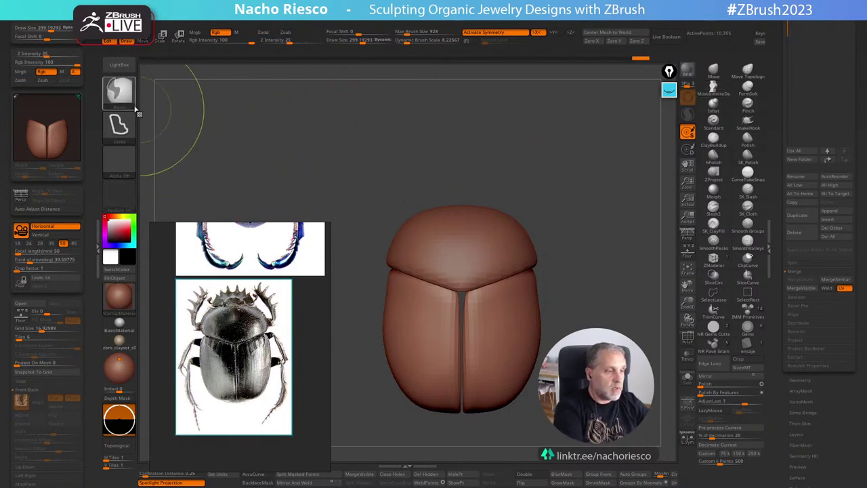
left_click(119, 90)
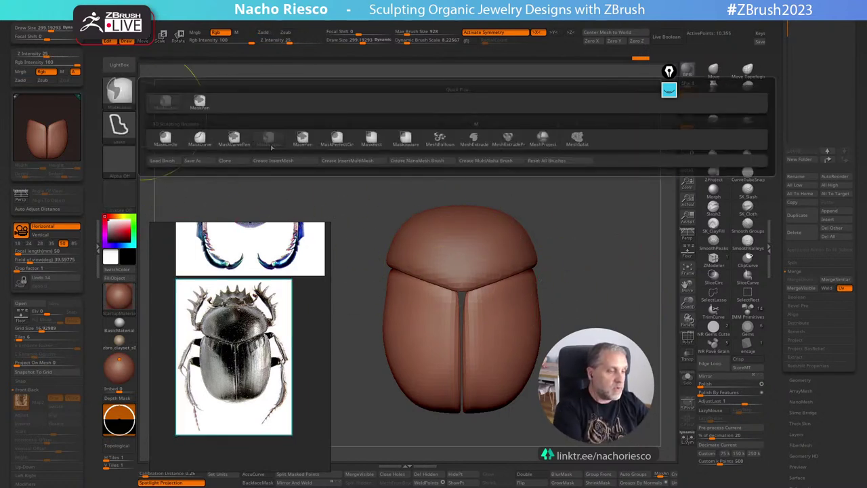
left_click(372, 139)
left_click(119, 159)
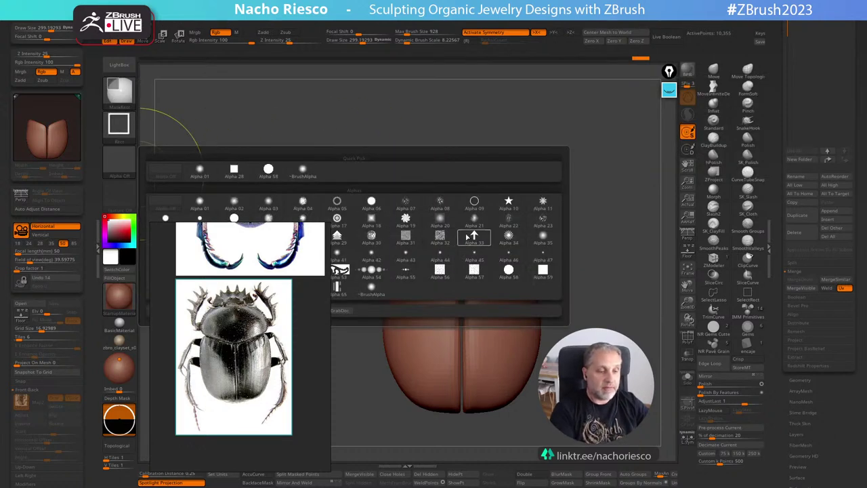
left_click(509, 203)
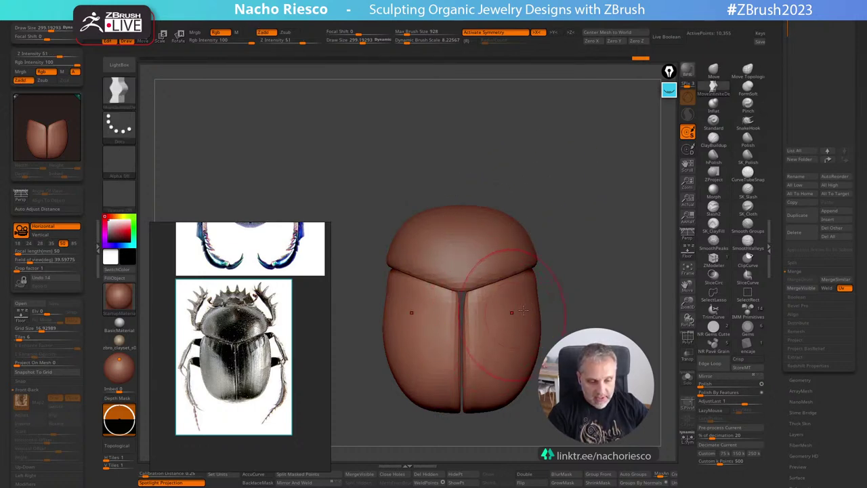
Mask a mirrored star on each wing case, and clear the mask.
left_click_drag(585, 281, 604, 302, "alt")
left_click_drag(631, 274, 632, 252, "alt")
mouse_move(503, 288)
left_mouse_down("ctrl")
mouse_move(535, 313)
mouse_move(507, 290)
left_mouse_up("ctrl")
key("ctrl+z")
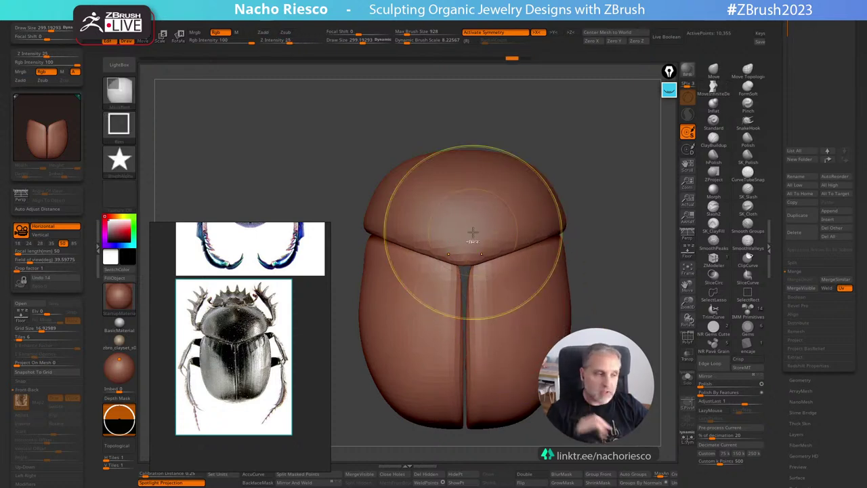
left_click_drag(554, 132, 540, 331, "ctrl")
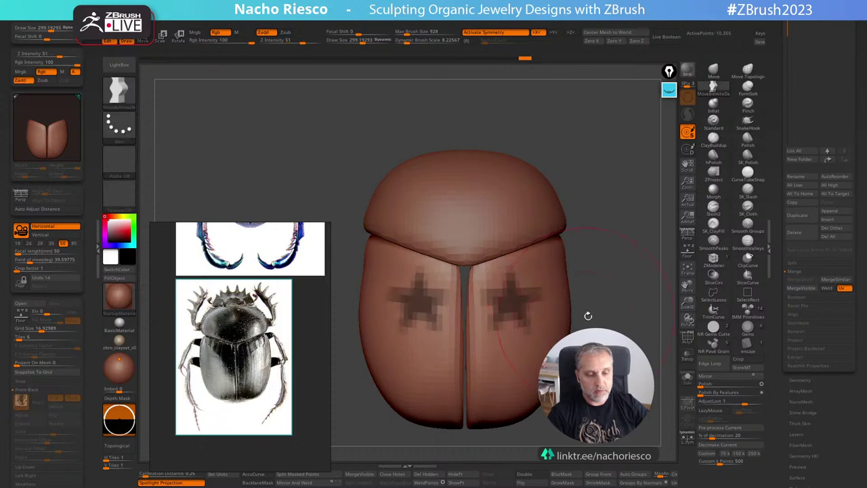
left_click(599, 283, "ctrl")
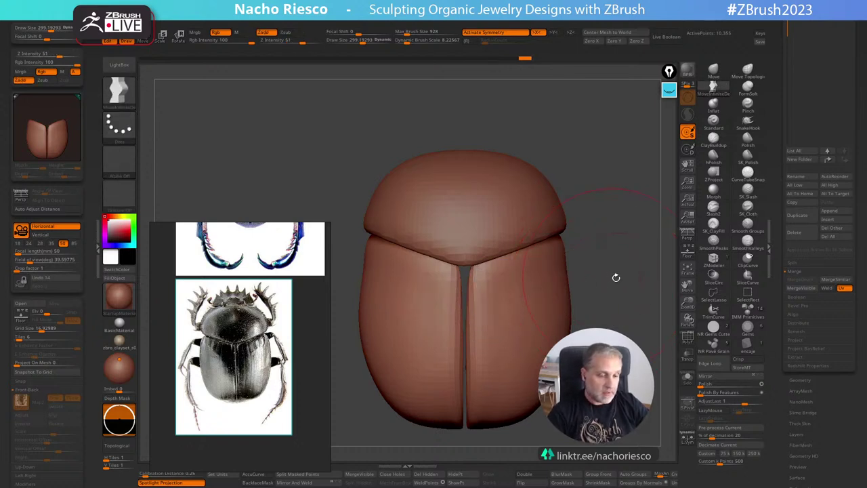
Isolate the wing cases and extend their front faces with the Move Topological brush at about 291 draw size.
left_click_drag(610, 328, 587, 338)
left_click(687, 378)
left_click_drag(434, 386, 384, 436)
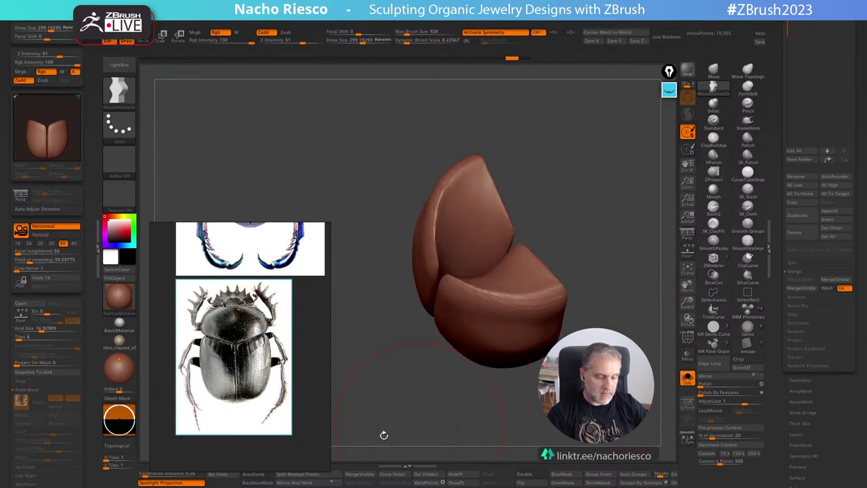
left_click(748, 79)
mouse_move(372, 377)
left_mouse_down()
mouse_move(488, 302)
mouse_move(498, 253)
left_mouse_up()
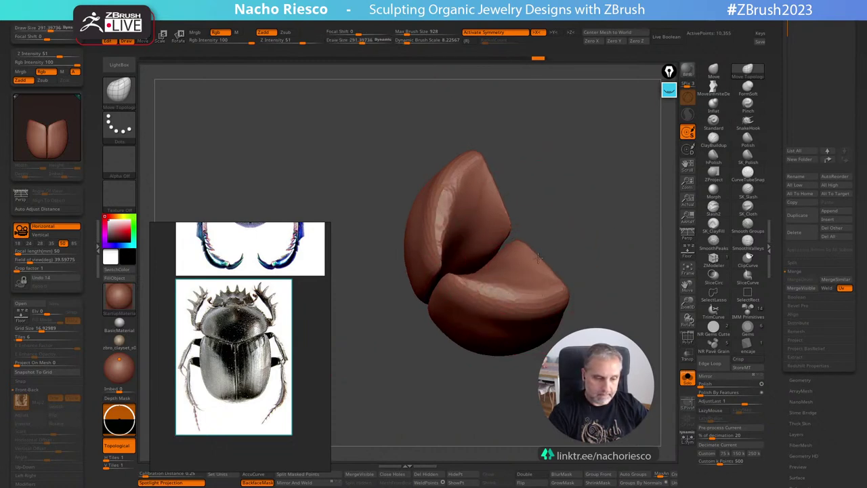
left_click_drag(386, 352, 447, 312)
mouse_move(533, 267)
left_mouse_down()
mouse_move(524, 250)
mouse_move(536, 216)
mouse_move(470, 305)
mouse_move(583, 197)
mouse_move(613, 205)
mouse_move(576, 230)
mouse_move(532, 220)
left_mouse_up()
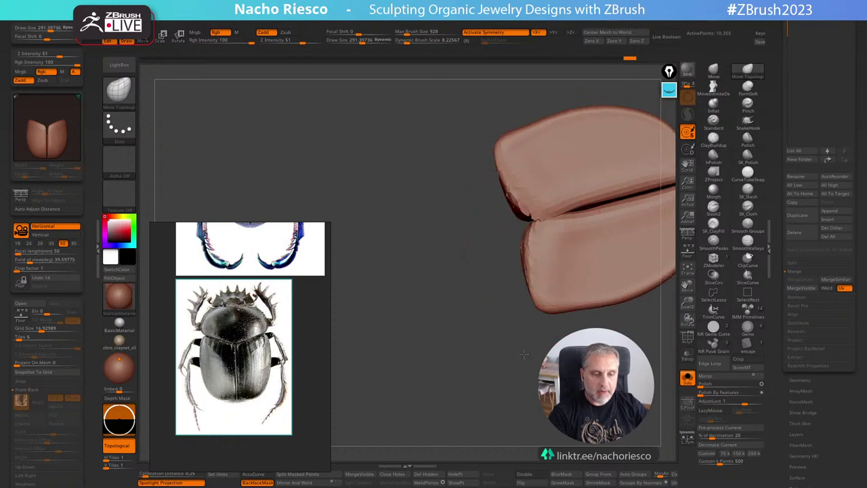
Fill out the front inner corners of the wing cases toward the center gap with a draw size of about 269.
mouse_move(602, 196)
left_mouse_down("alt")
mouse_move(494, 302)
mouse_move(617, 207)
mouse_move(606, 244)
mouse_move(395, 354)
left_mouse_up("alt")
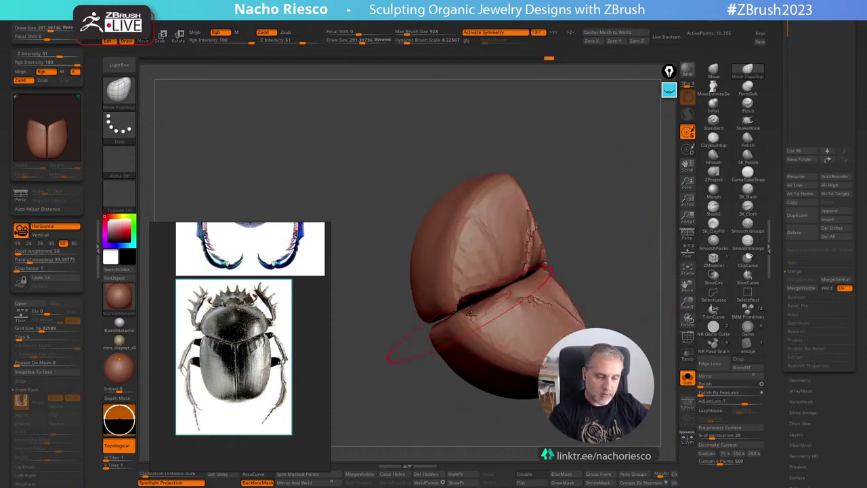
mouse_move(607, 239)
left_mouse_down()
mouse_move(619, 240)
mouse_move(632, 220)
mouse_move(599, 237)
mouse_move(569, 232)
left_mouse_up()
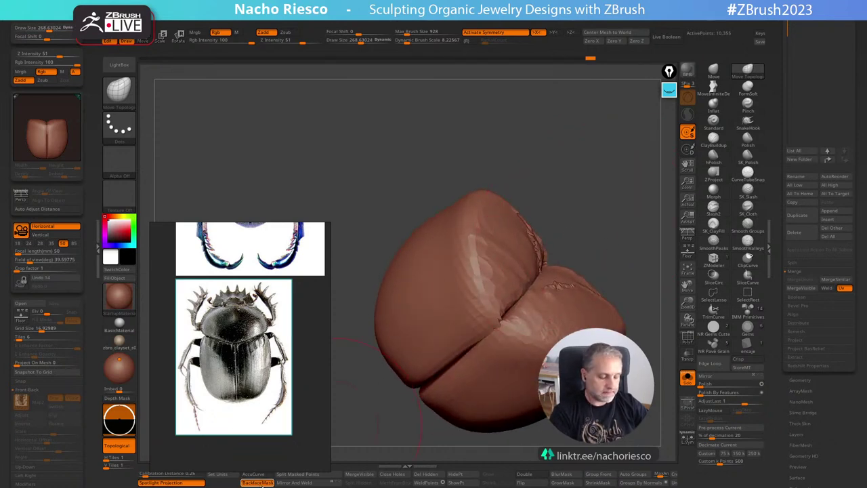
left_click_drag(609, 234, 633, 149)
left_click_drag(515, 410, 542, 410, "shift")
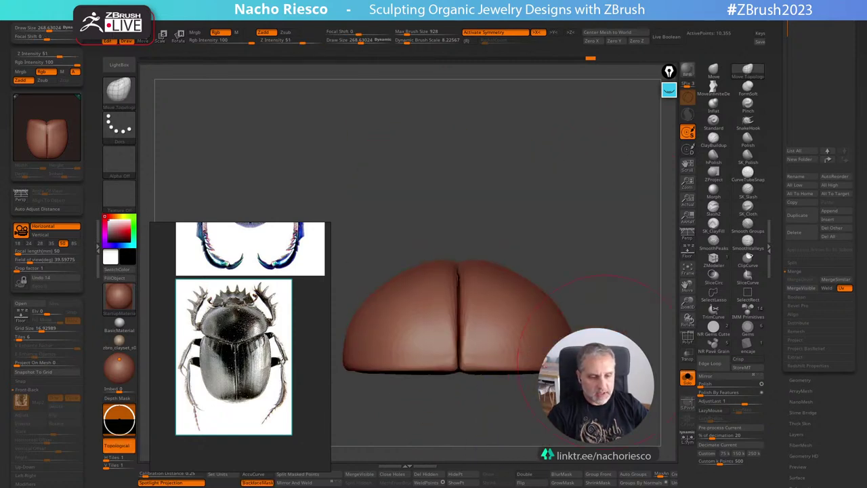
mouse_move(603, 304)
left_mouse_down("shift")
mouse_move(597, 388)
mouse_move(608, 457)
left_mouse_up("shift")
Split the wing cases into separate subtools by parts and delete the right wing case.
left_click_drag(777, 213, 781, 255)
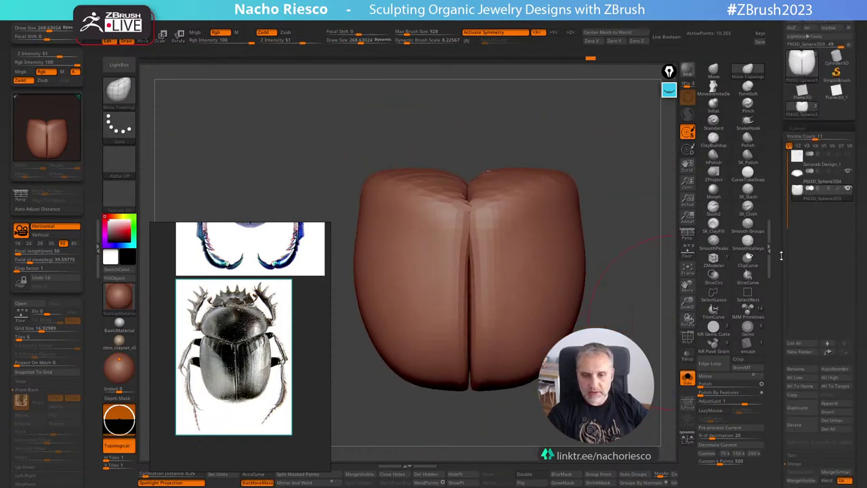
left_click_drag(777, 384, 792, 322)
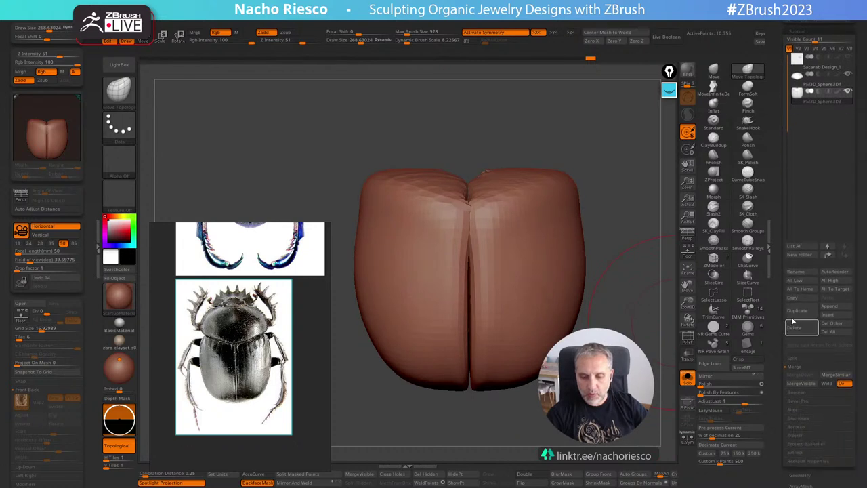
left_click(810, 358)
left_click(810, 383)
left_click(789, 398)
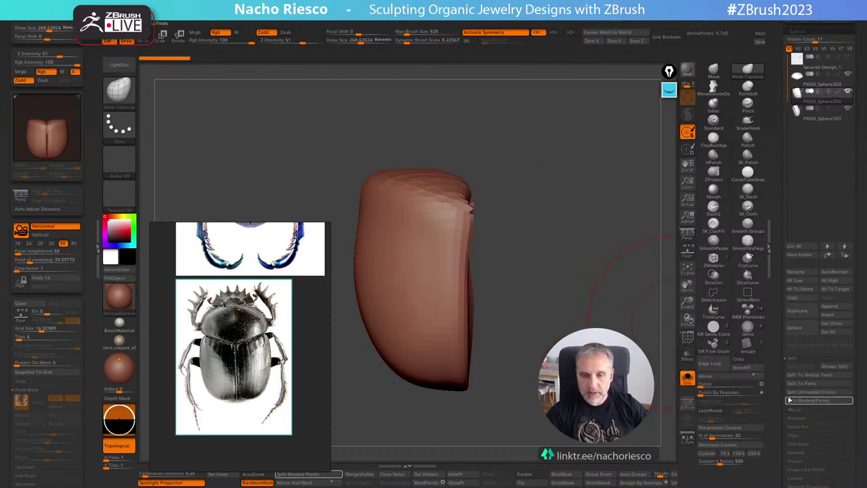
left_click(821, 103)
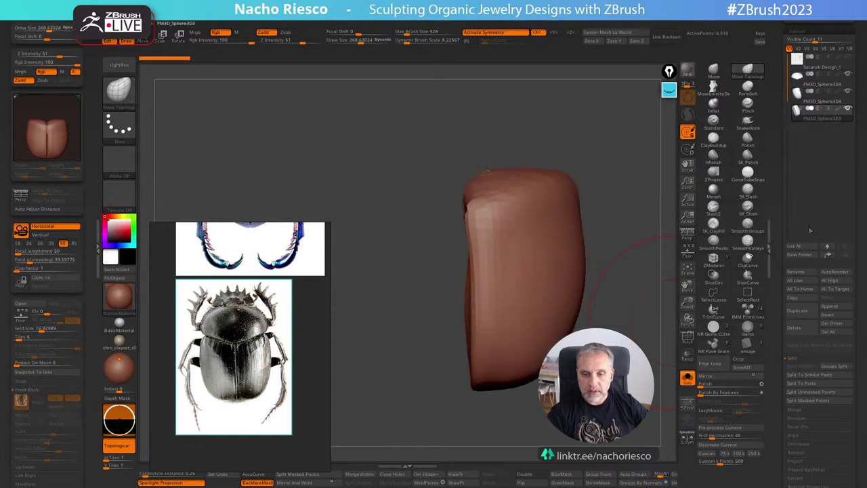
left_click(801, 332)
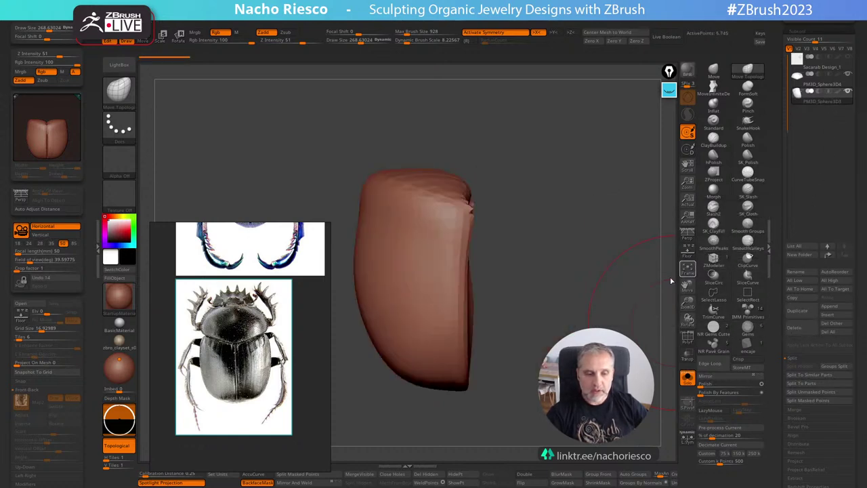
Set the masking brush to MaskPen in place of the rectangular star mask.
mouse_move(653, 288)
left_mouse_down()
mouse_move(607, 315)
mouse_move(623, 188)
left_mouse_up()
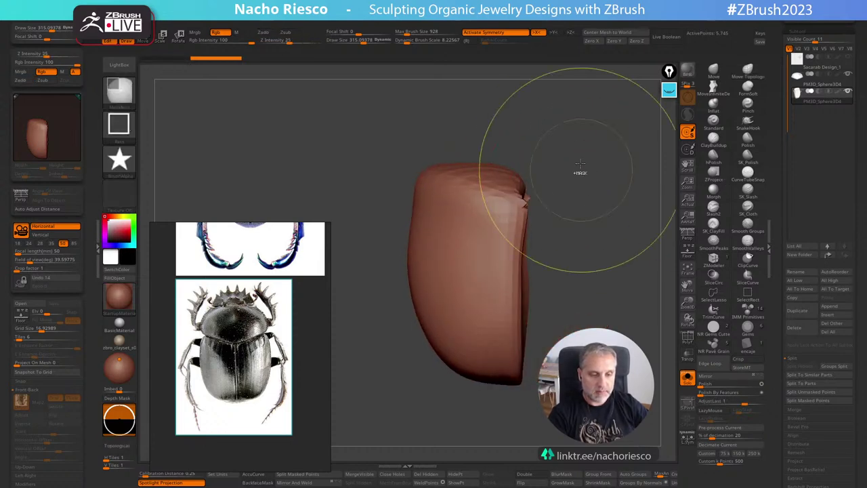
mouse_move(563, 131)
left_mouse_down("ctrl")
mouse_move(513, 169)
mouse_move(503, 370)
mouse_move(542, 194)
left_mouse_up("ctrl")
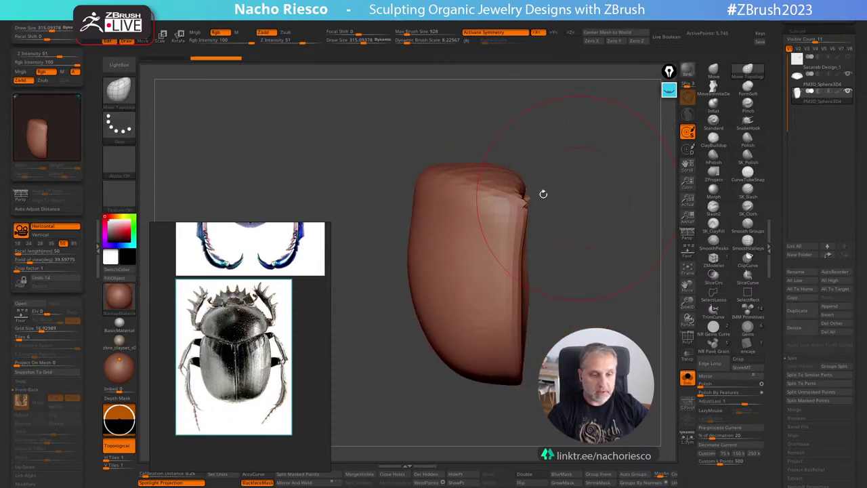
left_click(120, 90, "ctrl")
left_click(201, 104, "ctrl")
left_click_drag(596, 134, 447, 428, "ctrl")
left_click(570, 348, "ctrl")
left_click_drag(569, 238, 583, 245, "ctrl")
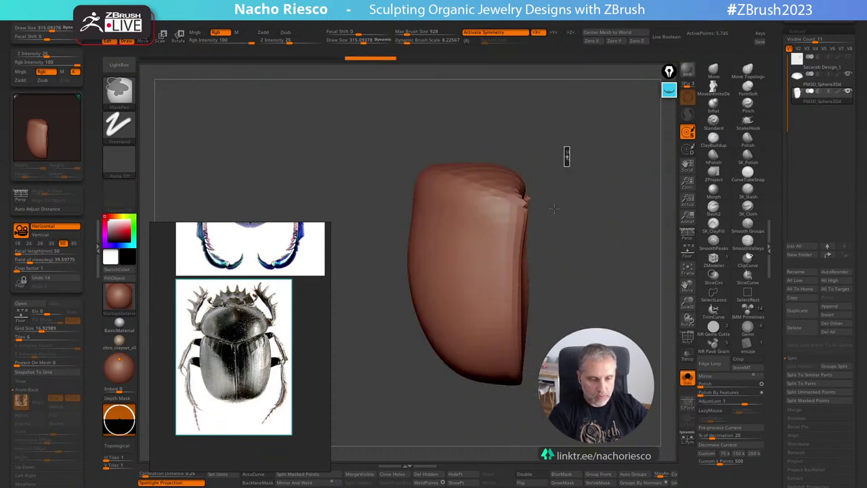
left_click_drag(569, 145, 480, 405, "ctrl")
left_click_drag(594, 319, 599, 327, "ctrl")
Turn off symmetry, mask all of the wing case except its inner edge strip, and shift that strip past the center line.
key("x")
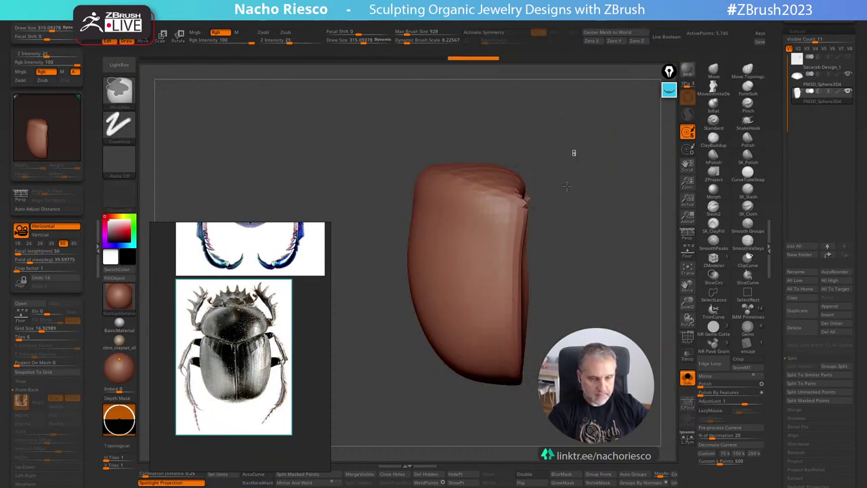
left_click_drag(578, 149, 498, 405, "ctrl")
key("w")
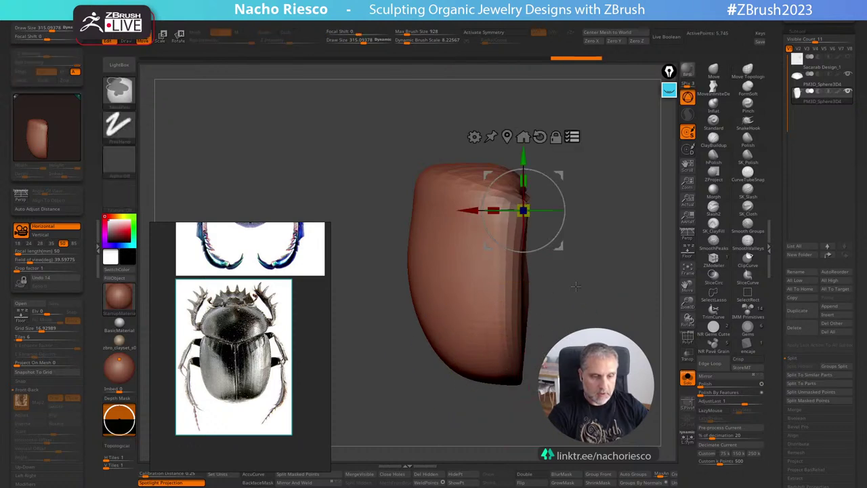
left_click(546, 281, "ctrl")
left_click_drag(466, 210, 493, 210)
key("q")
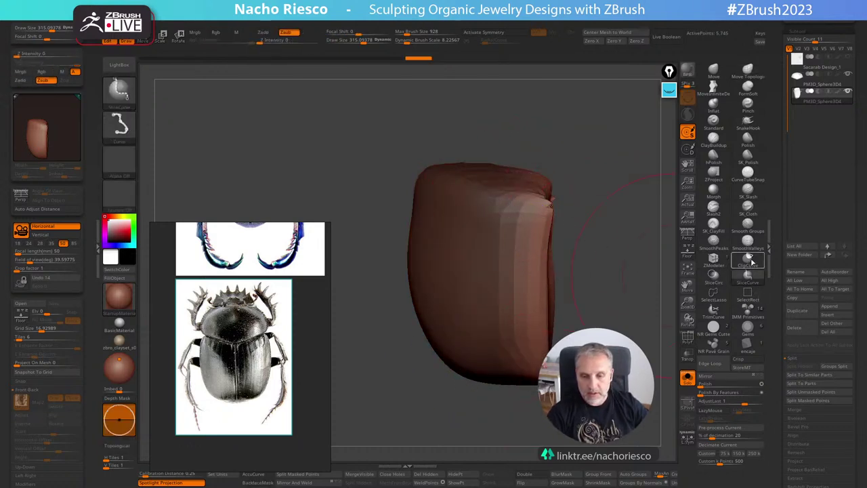
Flatten the wing case's inner side along the center line with ClipCurve and compare it with the beetle reference image.
left_click(748, 258)
left_click_drag(528, 124, 534, 293, "ctrl+shift")
left_click_drag(532, 431, 526, 430, "ctrl+shift")
left_click(687, 252)
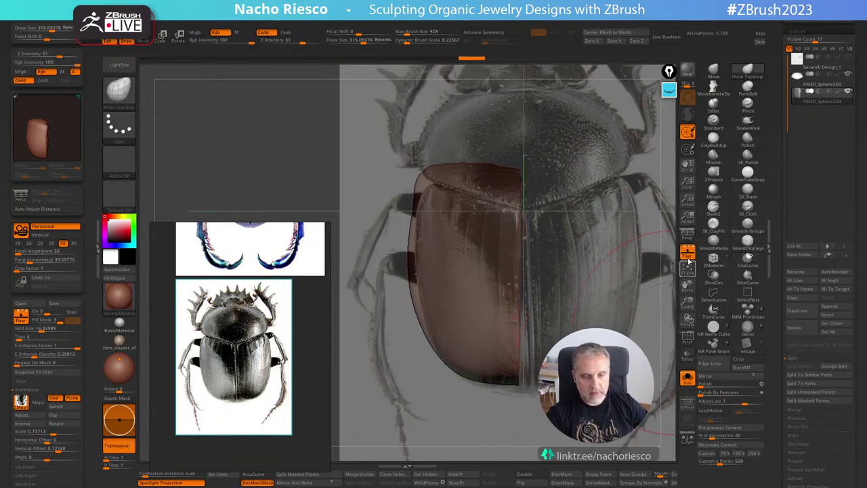
left_click(688, 254)
mouse_move(654, 401)
left_mouse_down()
mouse_move(599, 399)
mouse_move(620, 421)
left_mouse_up()
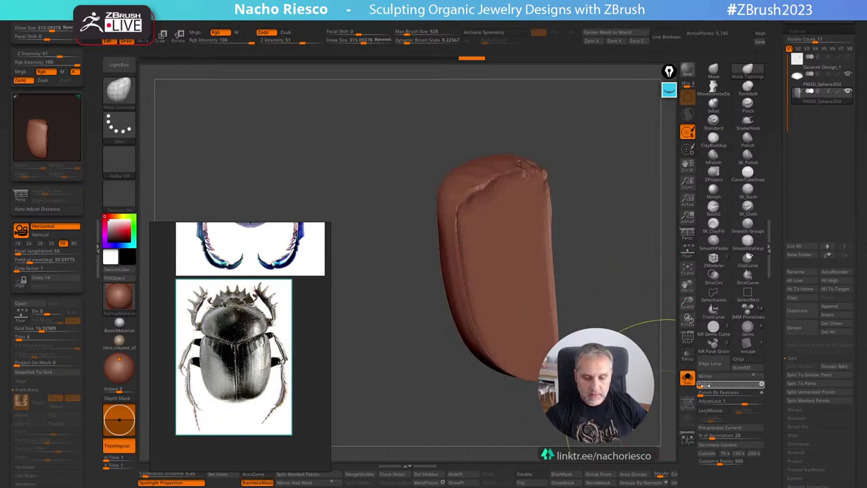
Polish the wing case lightly and assign it a single new polygroup.
left_click(711, 384)
left_click_drag(640, 385, 671, 356)
left_click(684, 343)
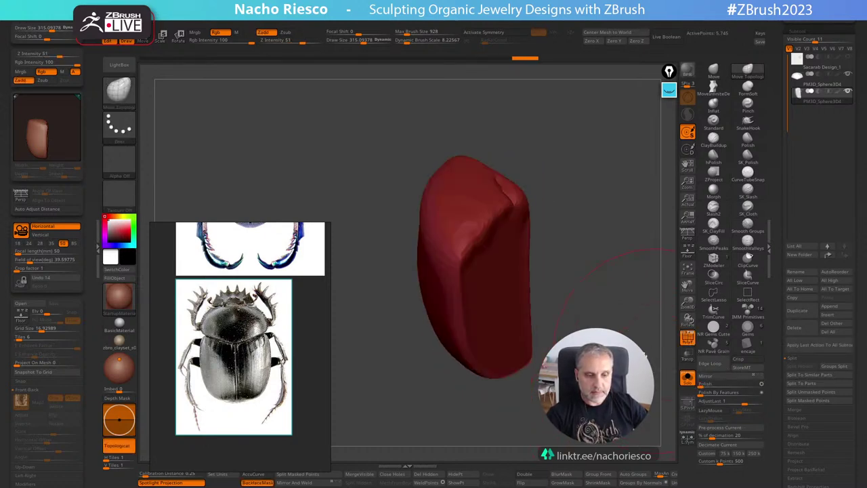
left_click_drag(636, 380, 600, 280)
mouse_move(595, 244)
left_mouse_down()
mouse_move(625, 240)
mouse_move(606, 269)
left_mouse_up()
key("ctrl")
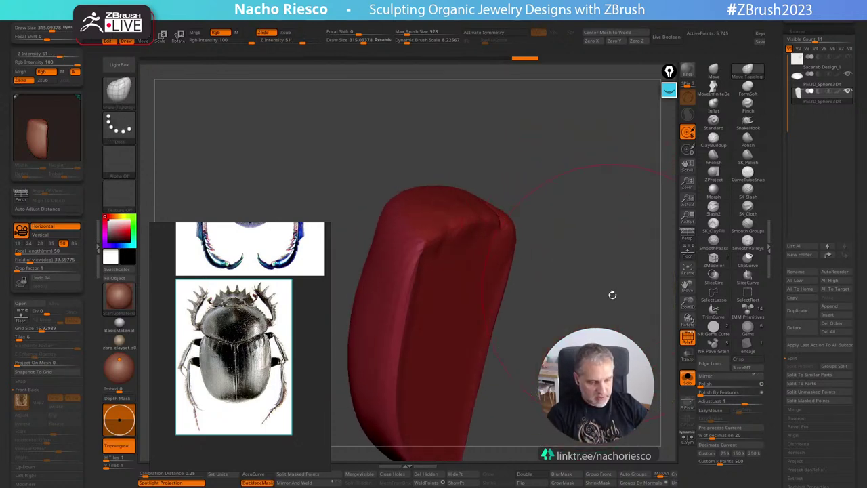
key("ctrl+w")
Examine the creased mesh and its wireframe at the front inner corner of the wing case.
left_click_drag(613, 316, 580, 338)
left_click_drag(547, 179, 522, 273, "alt")
left_click_drag(619, 271, 618, 210)
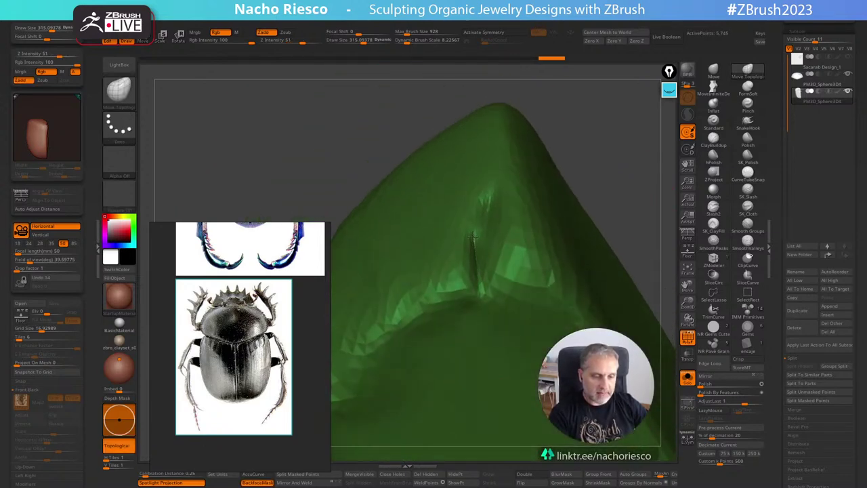
key("s")
left_click_drag(482, 281, 475, 281)
left_click(684, 337)
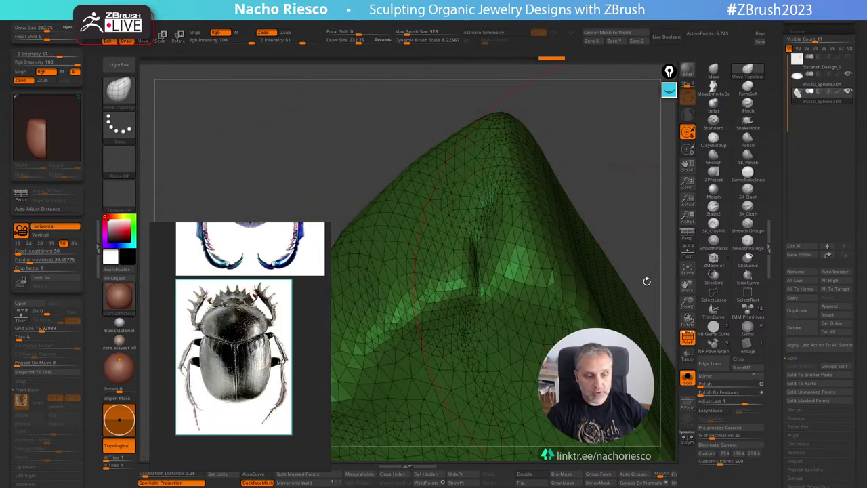
left_click_drag(646, 281, 674, 321)
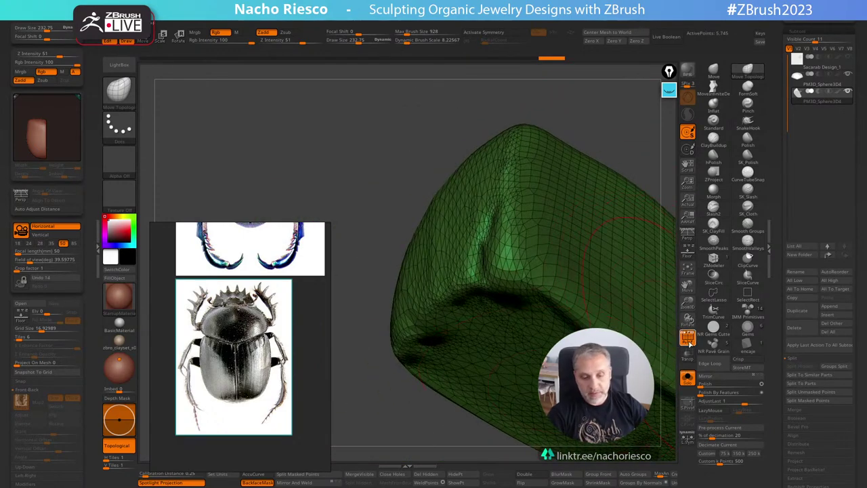
left_click(690, 343)
Smooth out the folds at the wing case's front inner corner with a draw size of about 125.
left_click_drag(632, 185, 609, 246)
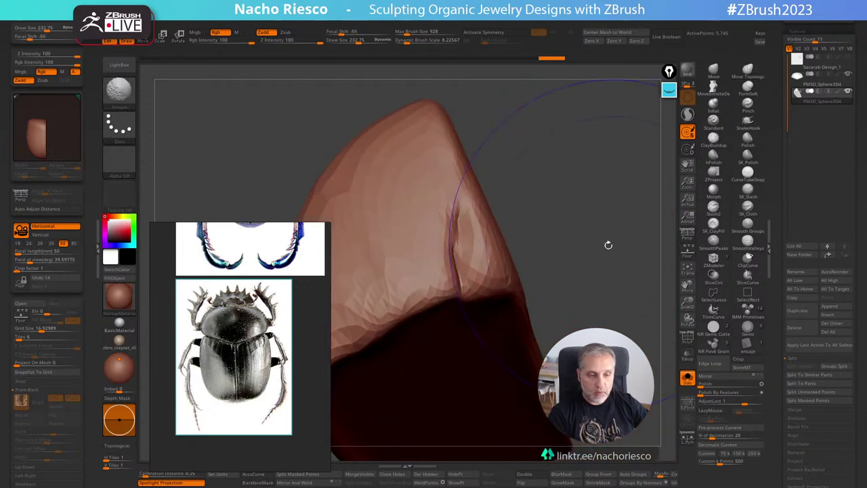
key("s")
left_click_drag(470, 287, 458, 275)
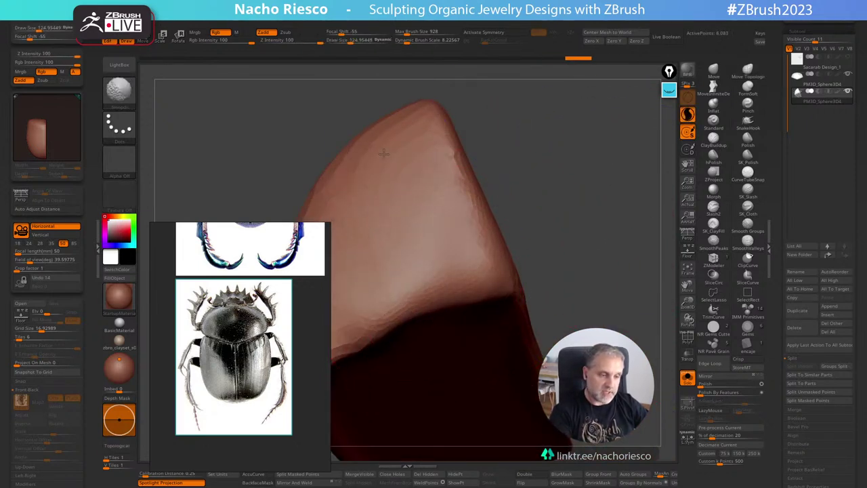
left_click_drag(384, 154, 433, 157, "shift")
left_click_drag(514, 195, 606, 188, "alt")
left_click_drag(577, 254, 548, 156, "shift")
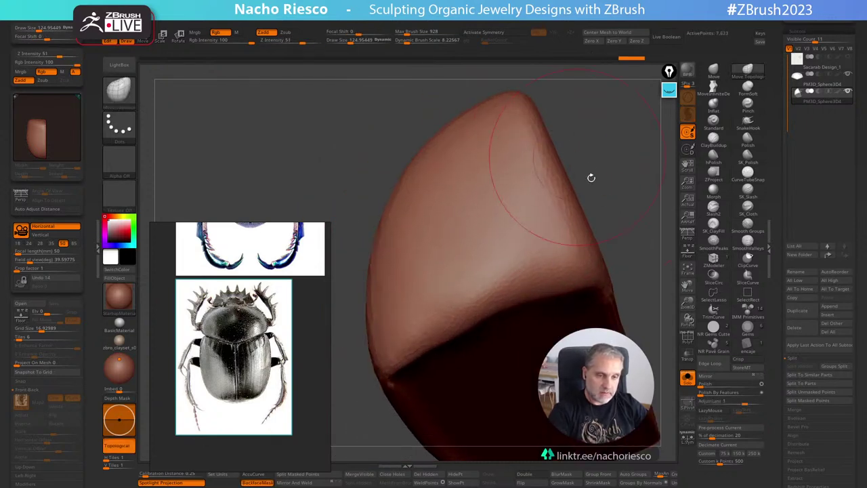
Smooth the wing case's flat inner side, front end and inner edge down to the rear tip, and check the wireframe.
mouse_move(590, 176)
left_mouse_down("alt")
mouse_move(603, 163)
mouse_move(576, 191)
left_mouse_up("alt")
mouse_move(457, 281)
left_mouse_down("shift")
mouse_move(523, 338)
mouse_move(544, 300)
left_mouse_up("shift")
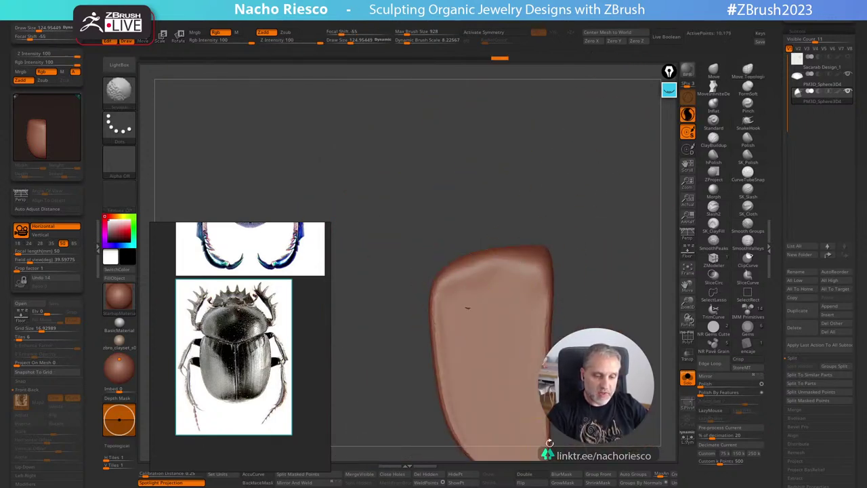
mouse_move(590, 264)
left_mouse_down("shift")
mouse_move(581, 283)
mouse_move(574, 218)
left_mouse_up("shift")
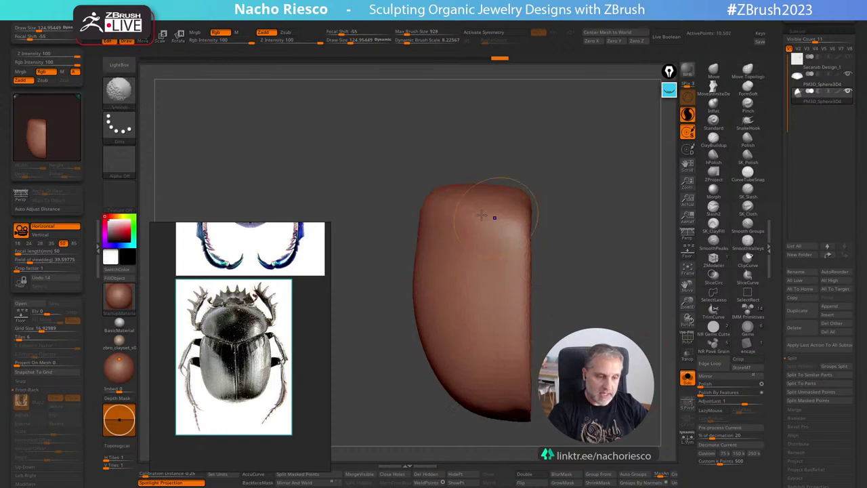
mouse_move(456, 208)
right_mouse_down()
mouse_move(551, 249)
mouse_move(515, 254)
right_mouse_up()
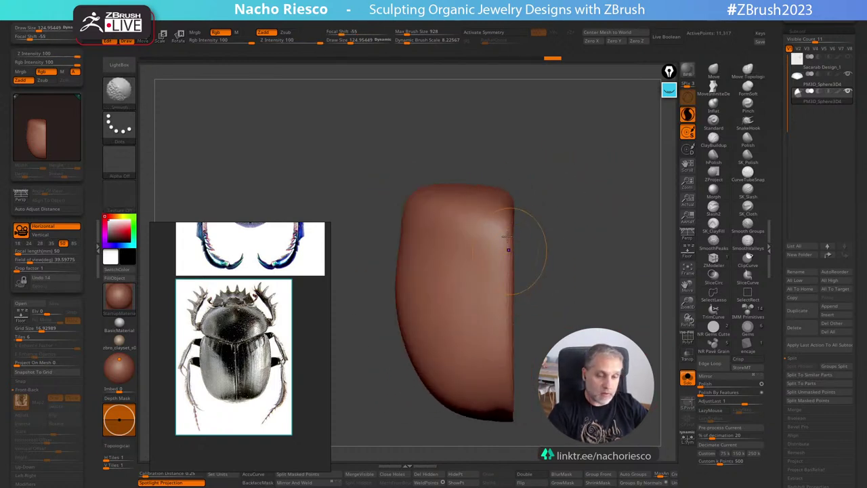
right_click_drag(521, 420, 516, 373)
left_click_drag(515, 413, 509, 414, "shift")
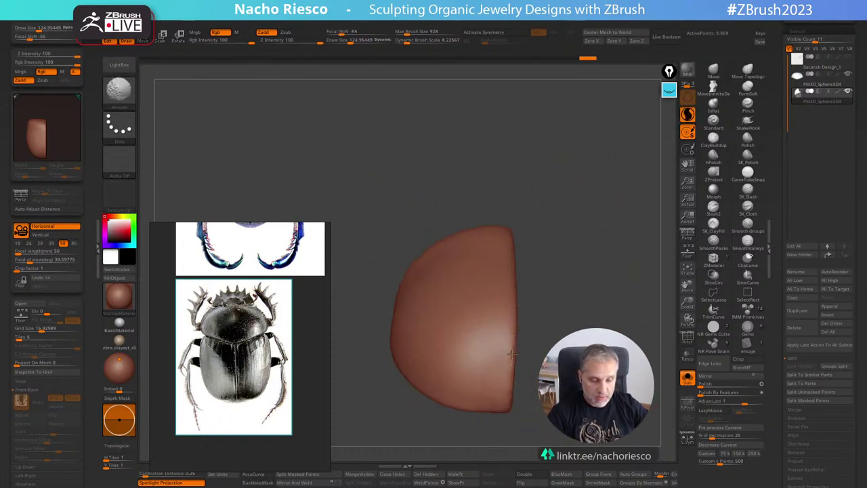
right_click_drag(532, 363, 537, 410, "shift")
left_click(688, 340)
mouse_move(665, 350)
right_mouse_down()
mouse_move(633, 369)
mouse_move(654, 359)
right_mouse_up()
left_click(688, 339)
ZRemesh the wing case with the Same polygon count option and polish the resulting mesh.
scroll(779, 339, "down", 5)
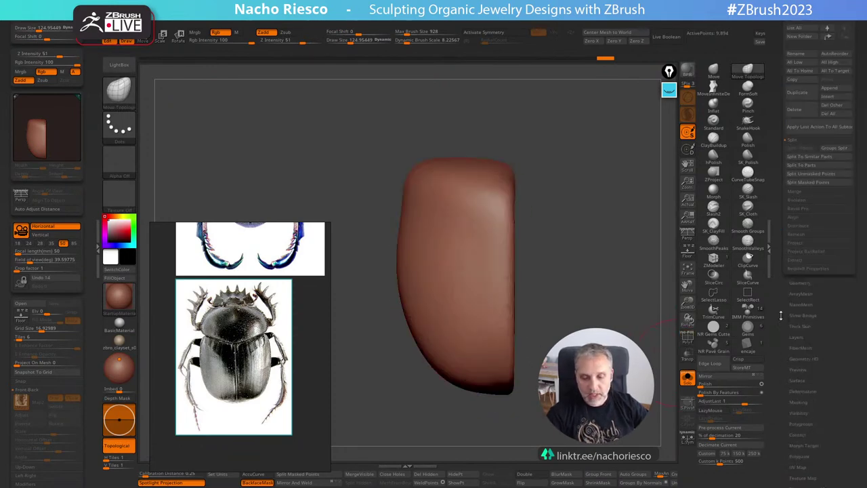
left_click(803, 283)
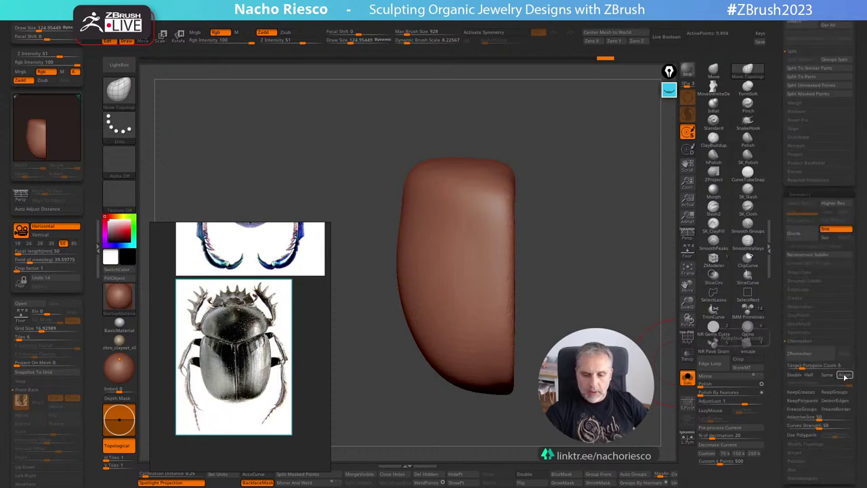
right_click_drag(630, 284, 630, 230, "ctrl")
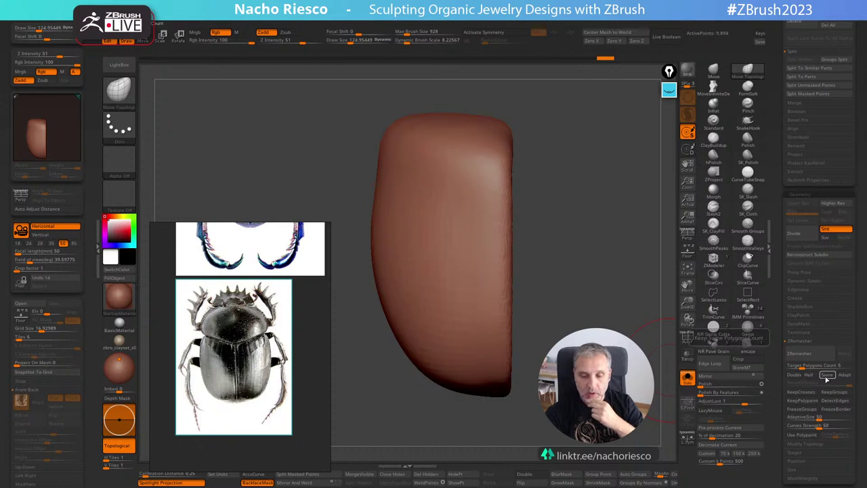
left_click(826, 375)
left_click(809, 353)
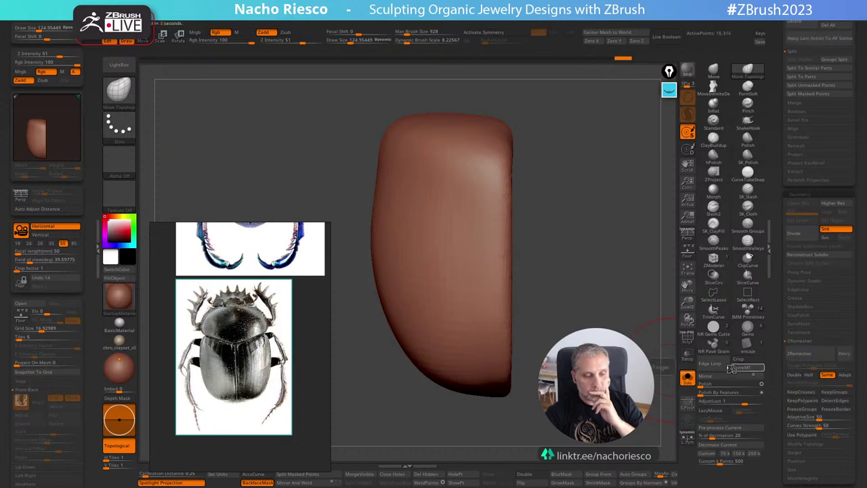
left_click(687, 338)
left_click_drag(702, 385, 713, 385)
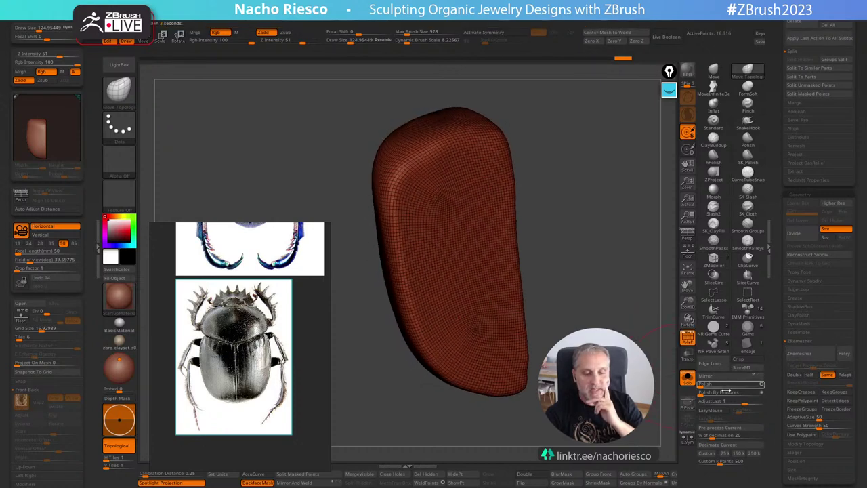
left_click(687, 338)
Show the thorax with the wing case, select the thorax, and isolate it.
mouse_move(603, 365)
left_mouse_down()
mouse_move(664, 366)
mouse_move(643, 359)
mouse_move(625, 414)
left_mouse_up()
left_click(687, 378)
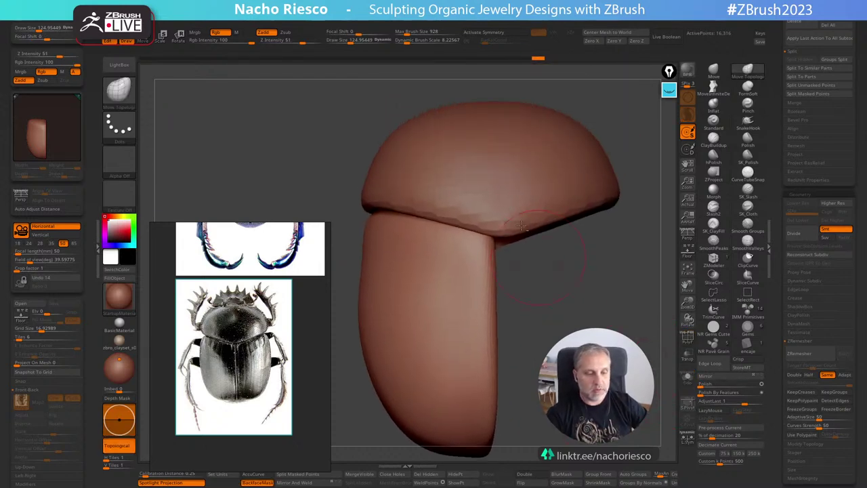
left_click_drag(505, 202, 519, 209)
left_click_drag(621, 292, 594, 269)
left_click(544, 206, "alt")
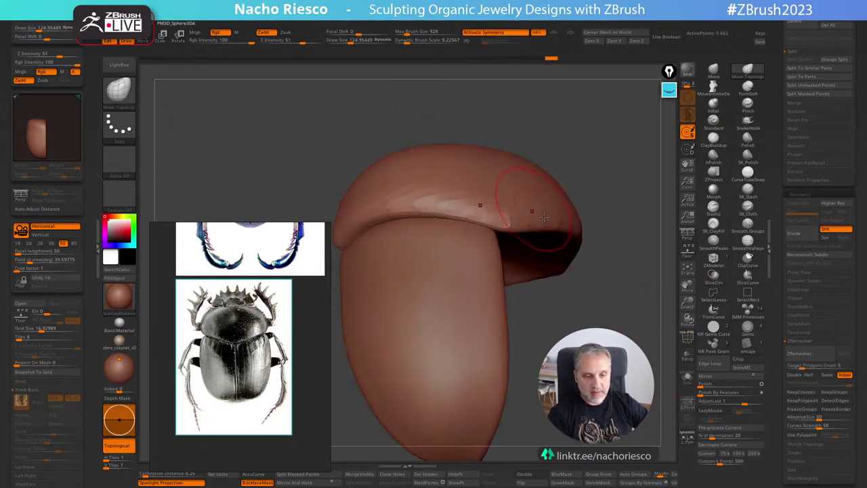
left_click(686, 378)
Smooth the sharp ridge along the rear edge of the thorax.
left_click_drag(627, 391, 602, 308)
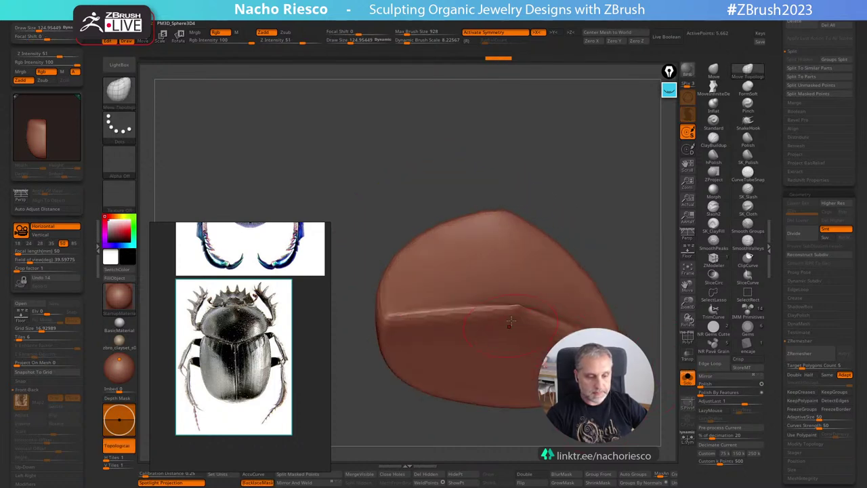
mouse_move(508, 326)
left_mouse_down("shift")
mouse_move(494, 312)
mouse_move(518, 311)
mouse_move(429, 313)
left_mouse_up("shift")
mouse_move(644, 170)
left_mouse_down()
mouse_move(638, 208)
mouse_move(584, 256)
left_mouse_up()
left_click(264, 483)
Pull the hollow rear face of the thorax outward with the Move Topological brush at a draw size of about 254.
key("s")
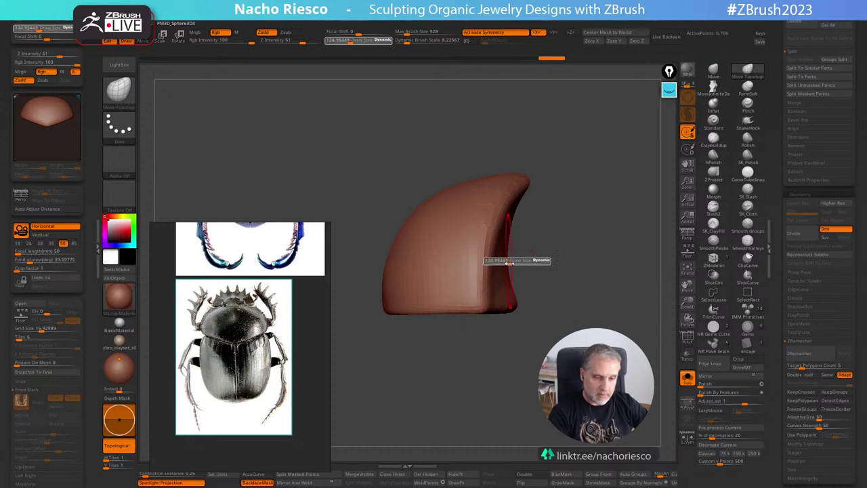
left_click_drag(510, 261, 521, 260)
mouse_move(507, 260)
left_mouse_down()
mouse_move(518, 251)
mouse_move(580, 252)
mouse_move(550, 248)
left_mouse_up()
key("s")
mouse_move(601, 235)
left_mouse_down()
mouse_move(550, 251)
mouse_move(591, 240)
left_mouse_up()
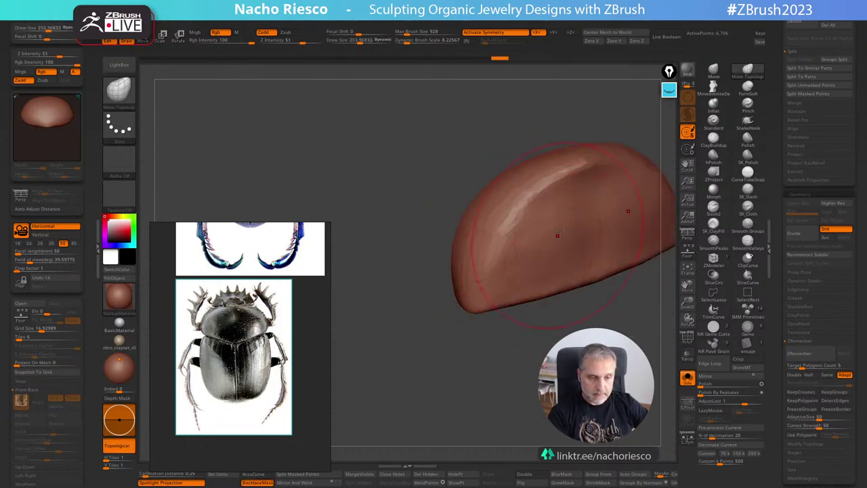
Smooth the rear face of the thorax into a rounded surface with a draw size of about 226.
key("s")
left_click_drag(593, 182, 568, 195, "shift")
mouse_move(647, 203)
left_mouse_down("shift")
mouse_move(656, 216)
mouse_move(600, 356)
mouse_move(650, 366)
mouse_move(637, 338)
mouse_move(584, 400)
mouse_move(569, 379)
mouse_move(589, 406)
left_mouse_up("shift")
Assign the thorax a single polygroup and ZRemesh it into an even mesh.
left_click(687, 339)
key("ctrl+w")
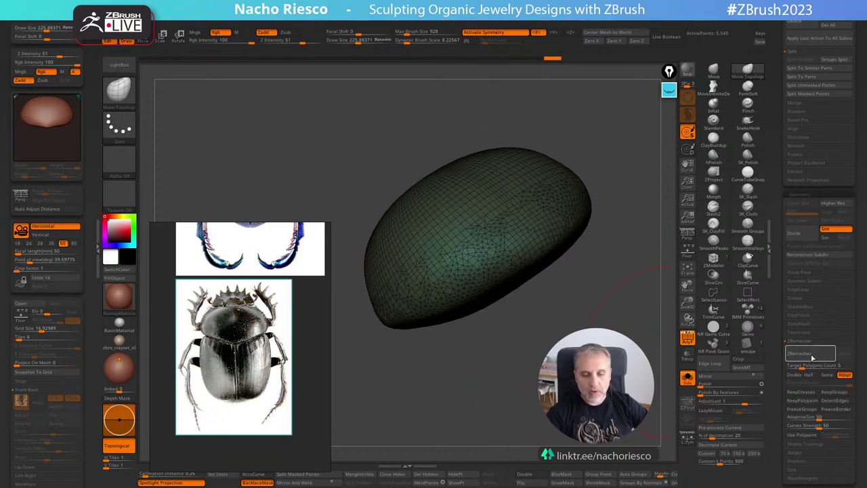
left_click(811, 353)
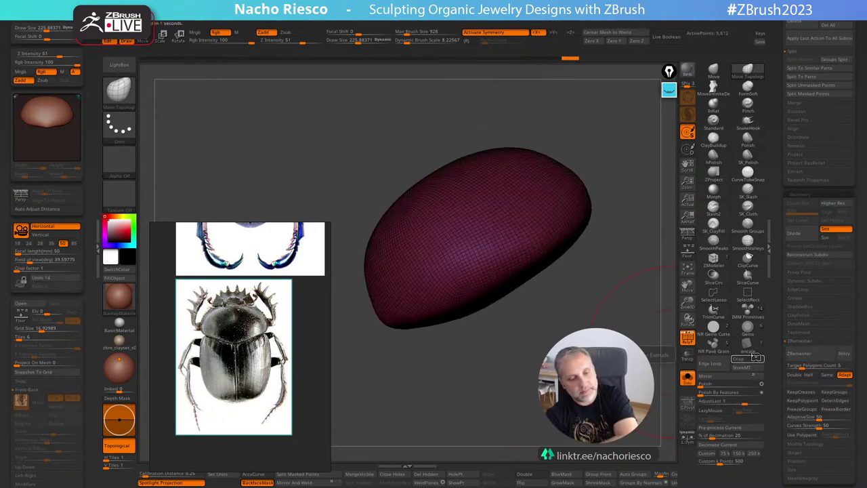
left_click(687, 337)
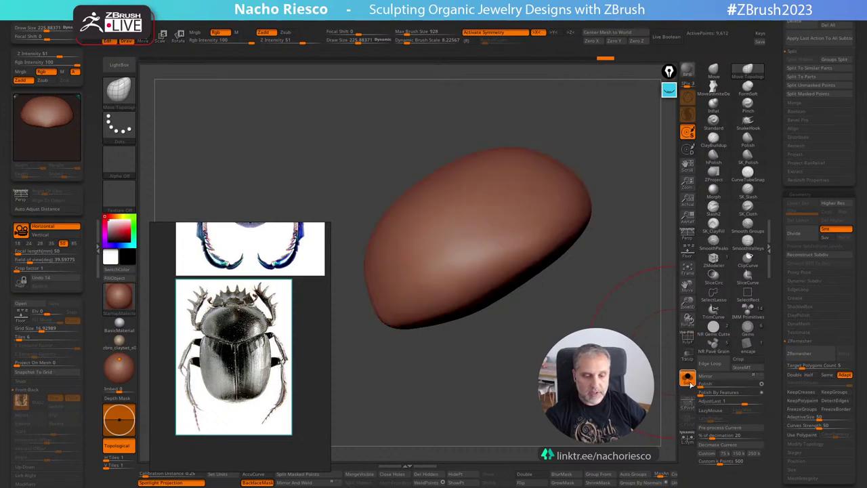
Show the wing case together with the thorax in a straight view from above and open the on-screen annotation tools.
left_click(687, 378)
left_click_drag(651, 361, 554, 375, "shift")
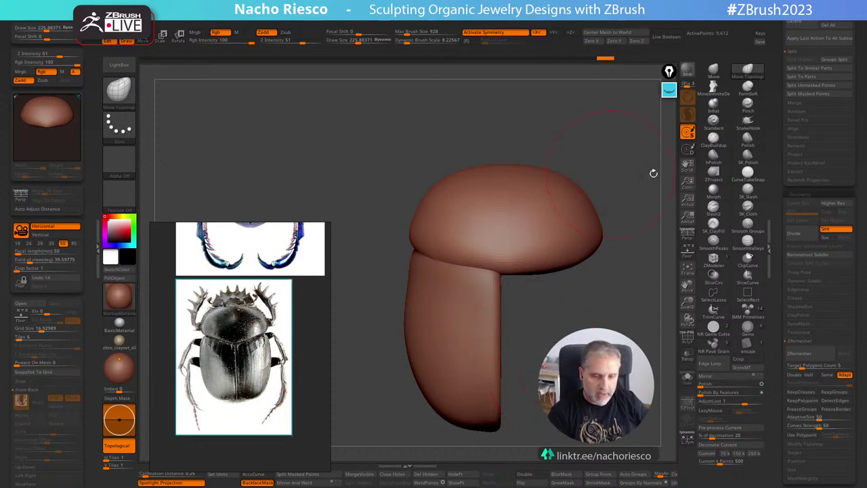
left_click(670, 91)
left_click(669, 185)
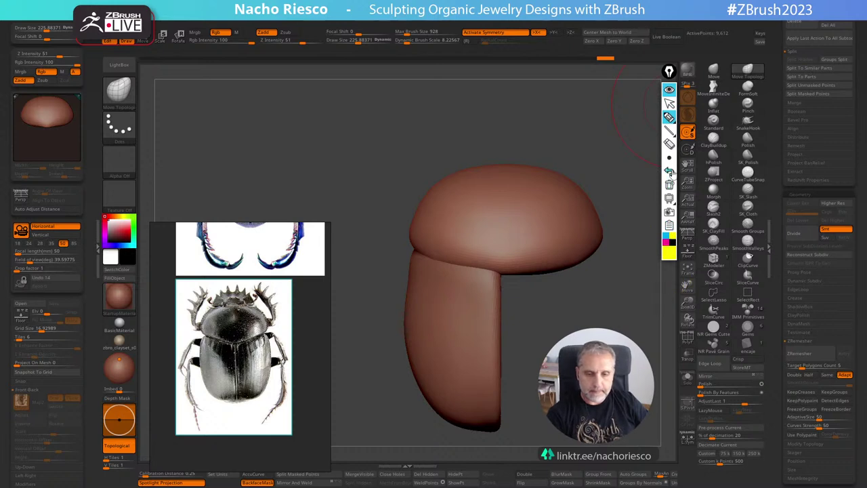
Handwrite PURE REF with an arrow pointing to the reference images, then clear the annotation and return to normal pointer mode.
mouse_move(296, 182)
left_mouse_down()
mouse_move(317, 172)
mouse_move(331, 181)
mouse_move(342, 167)
mouse_move(384, 151)
left_mouse_up()
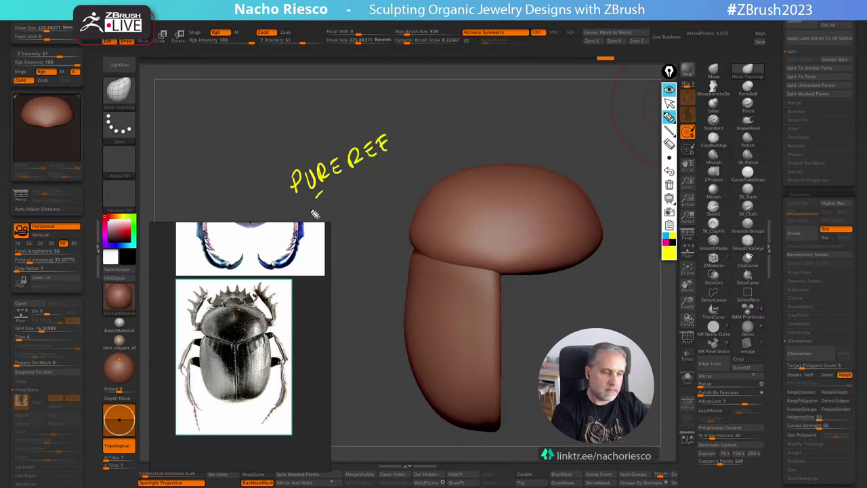
mouse_move(320, 197)
left_mouse_down()
mouse_move(293, 258)
mouse_move(299, 253)
left_mouse_up()
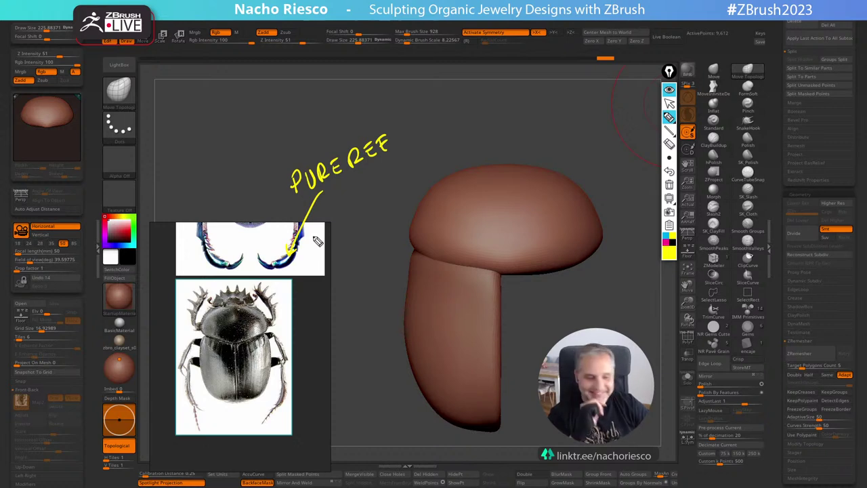
left_click(668, 184)
left_click(669, 101)
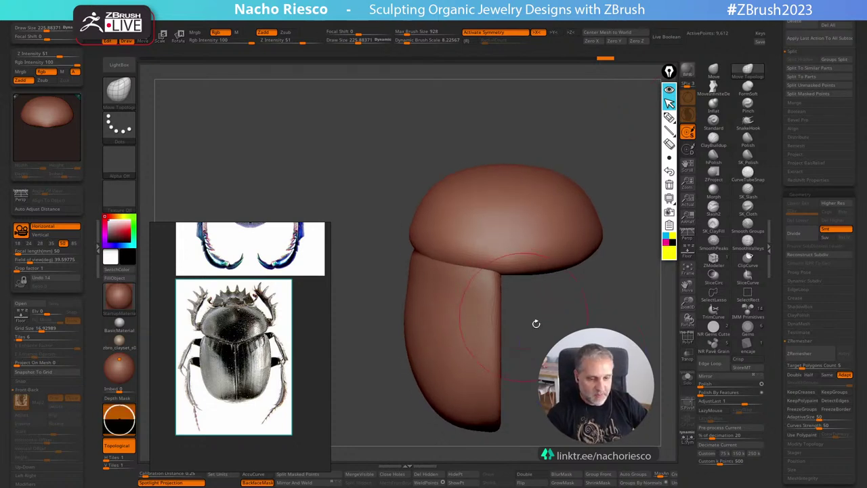
Select the wing case and examine its front end both isolated and together with the thorax.
left_click_drag(536, 323, 544, 336, "alt")
left_click(491, 321, "alt")
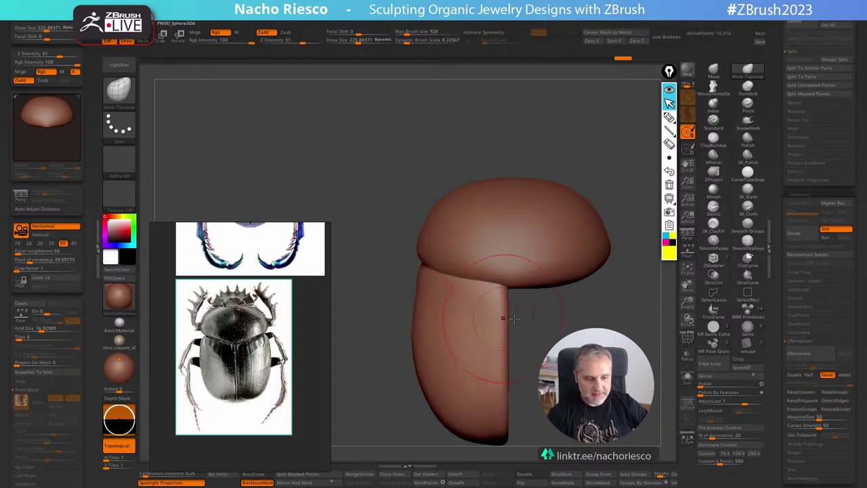
left_click(689, 381)
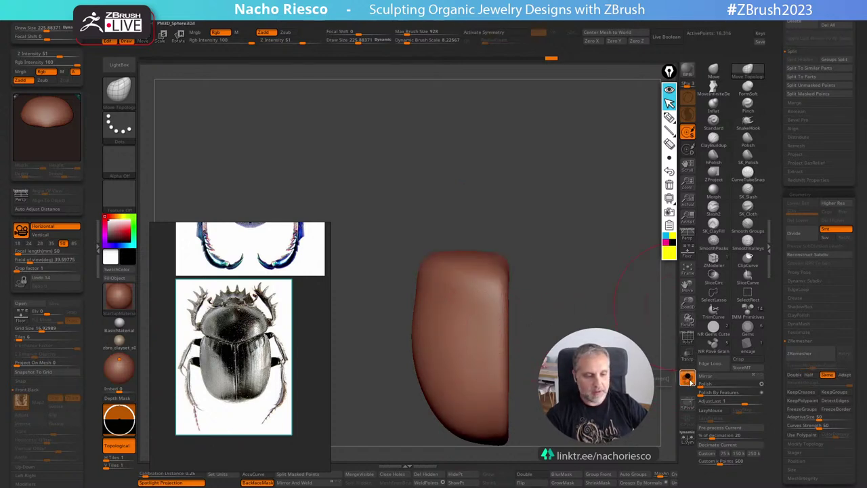
left_click(689, 381)
left_click_drag(630, 319, 609, 243)
left_click_drag(775, 149, 776, 198)
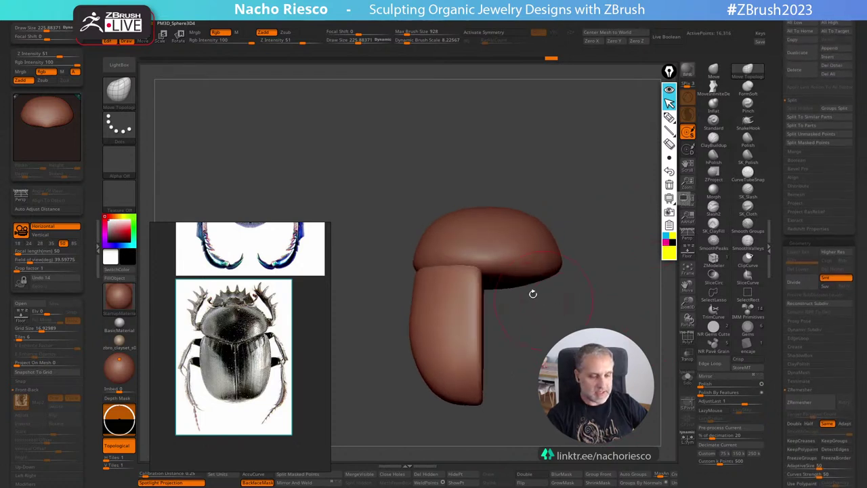
Isolate the thorax, flatten its rear face with the hPolish brush at a draw size of about 284, and show all parts again.
left_click(468, 251, "alt")
left_click(688, 377)
left_click_drag(650, 377, 648, 405)
left_click_drag(648, 405, 647, 433, "alt")
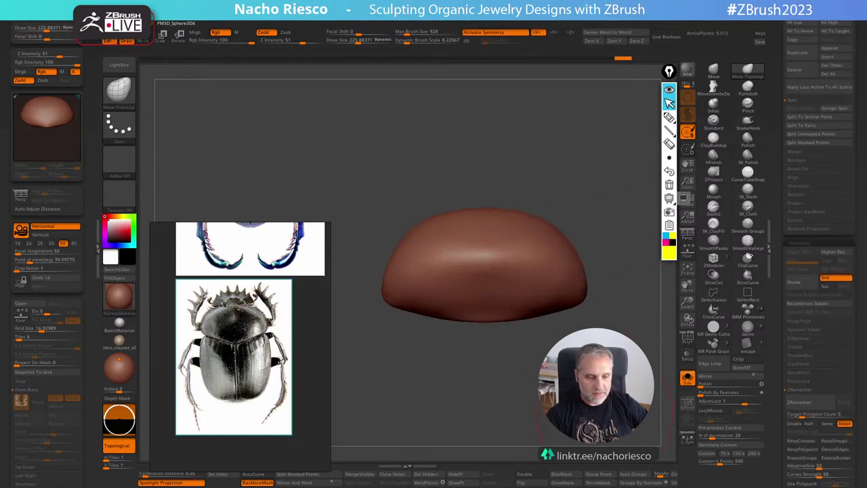
left_click(720, 155)
left_click_drag(645, 238, 620, 227)
left_click(687, 120)
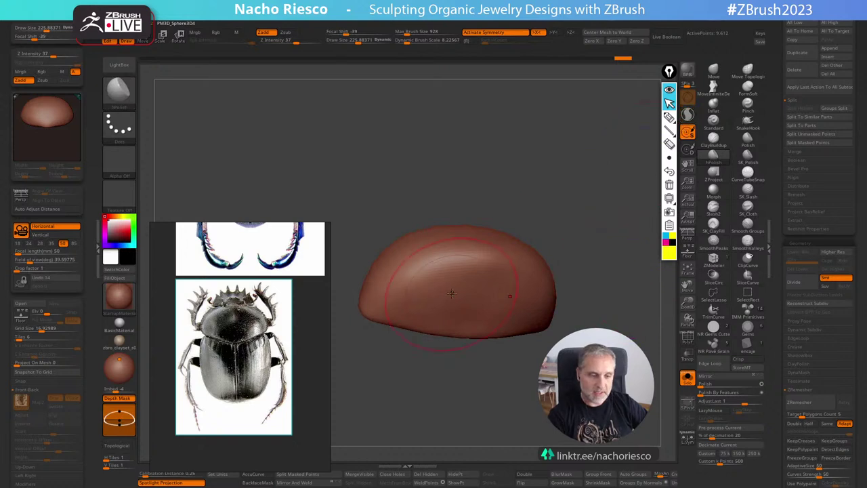
key("s")
mouse_move(435, 294)
left_mouse_down()
mouse_move(410, 280)
mouse_move(518, 296)
mouse_move(459, 285)
mouse_move(390, 298)
left_mouse_up()
left_click_drag(454, 317, 400, 316)
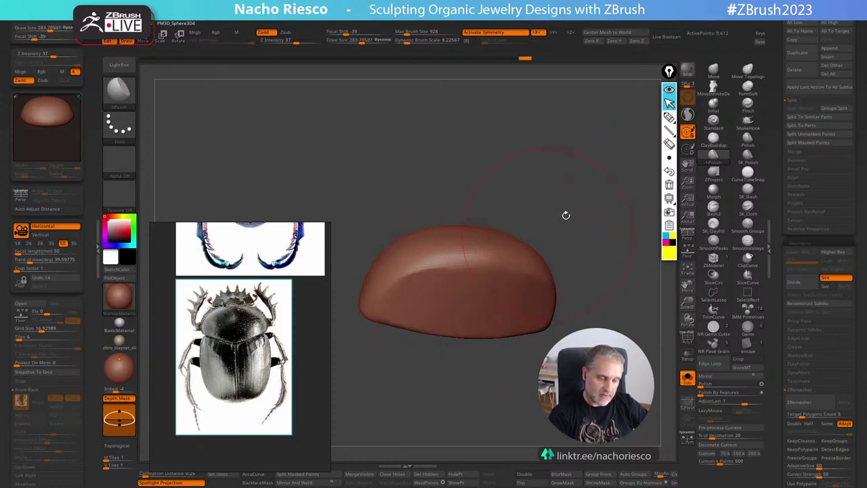
left_click_drag(565, 215, 554, 237)
left_click_drag(501, 261, 387, 315)
left_click_drag(481, 369, 471, 392)
left_click(695, 382)
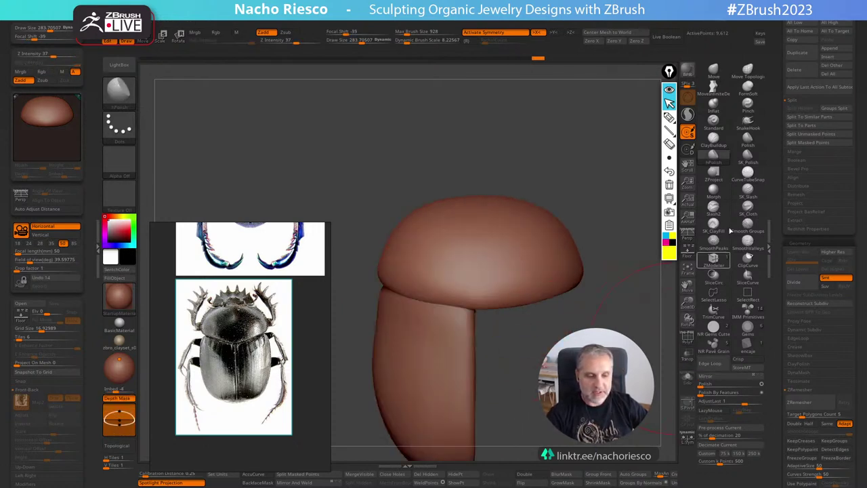
Bring the subtool list into view, widen the canvas and move the beetle reference board clear of the model.
scroll(779, 271, "up", 5)
scroll(778, 271, "up", 2)
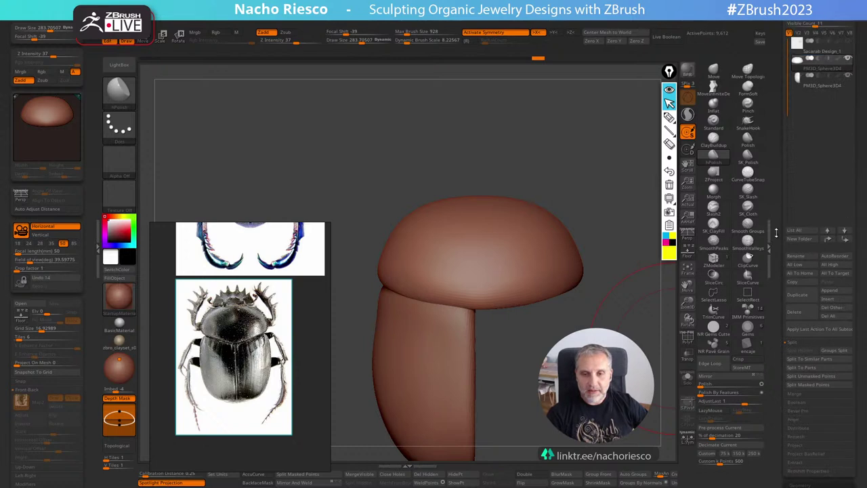
mouse_move(806, 73)
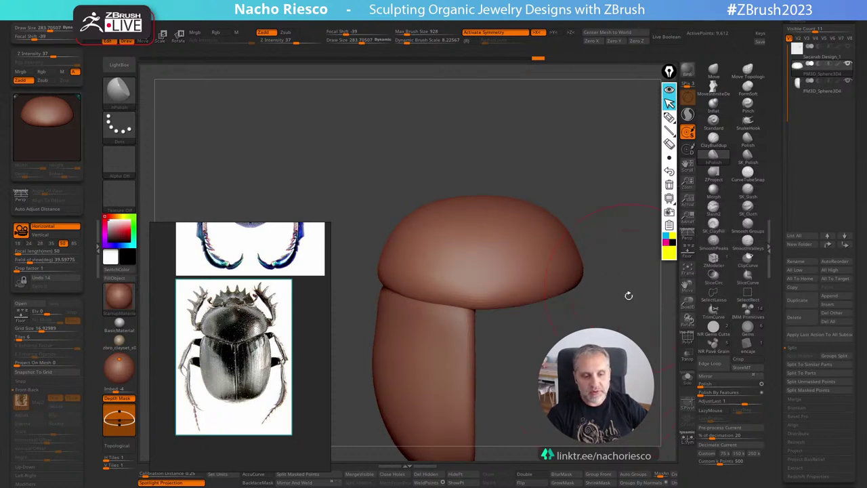
left_click_drag(604, 361, 594, 348, "alt")
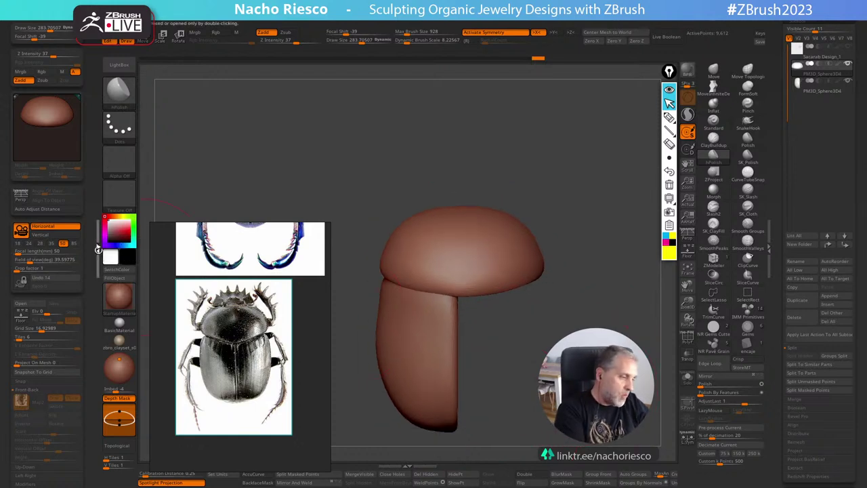
left_click(98, 247)
left_click_drag(534, 371, 566, 349, "alt")
left_click_drag(307, 345, 228, 314)
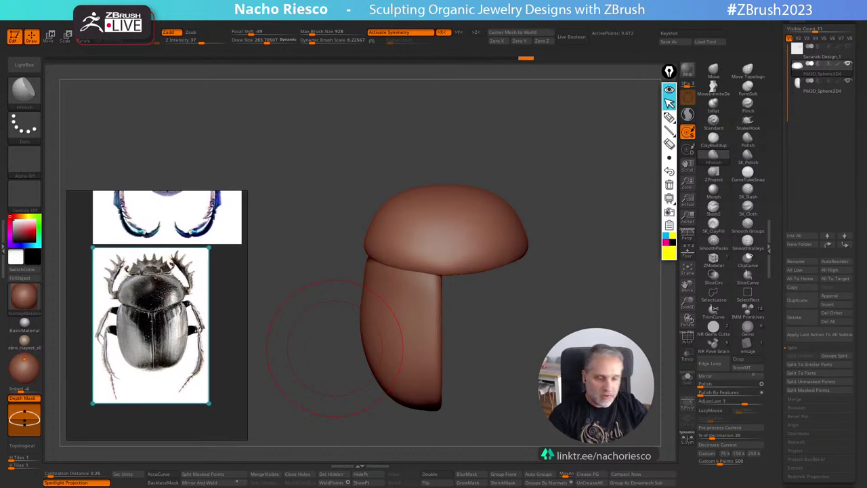
left_click_drag(336, 346, 555, 369)
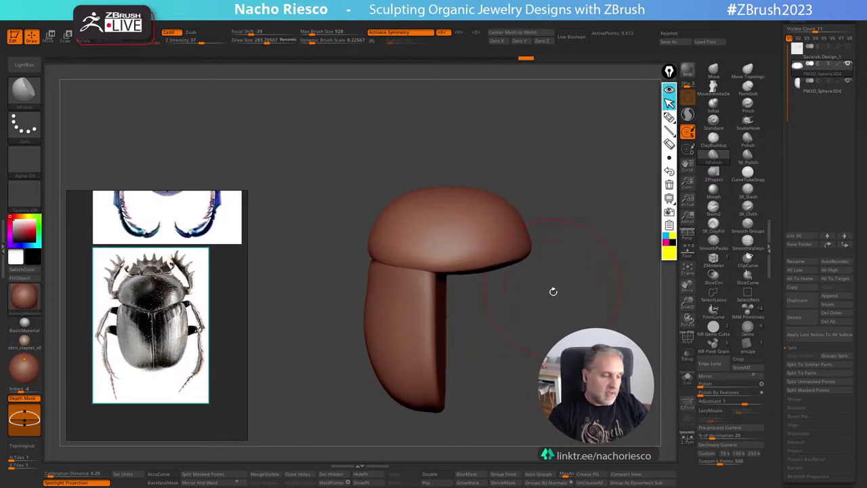
left_click_drag(553, 292, 559, 287)
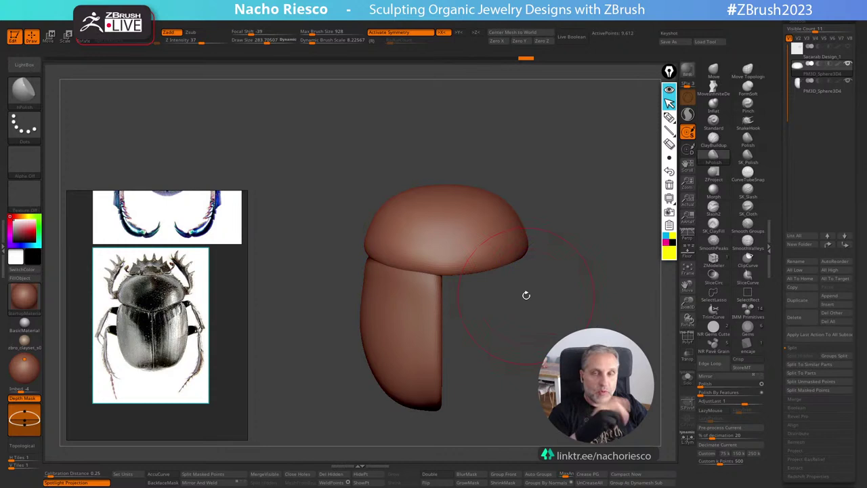
left_click_drag(551, 346, 536, 374)
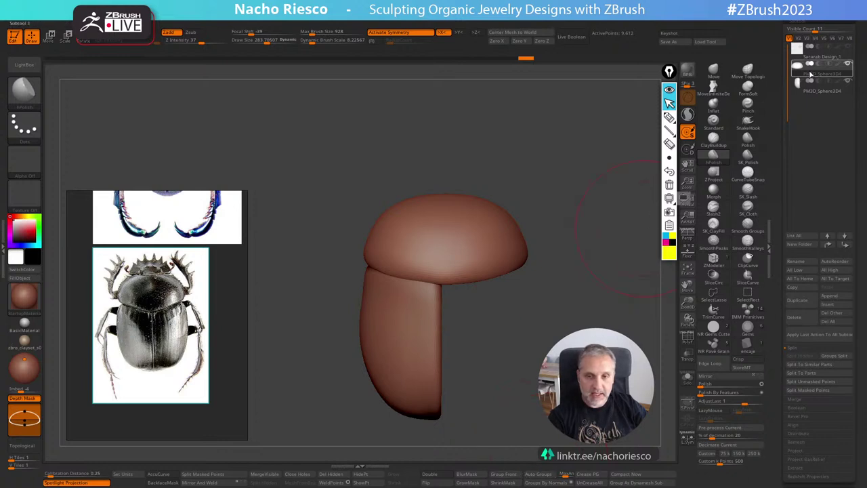
Flip the thorax's polygon normals to see inside it and select the wing case subtool.
left_click(437, 482)
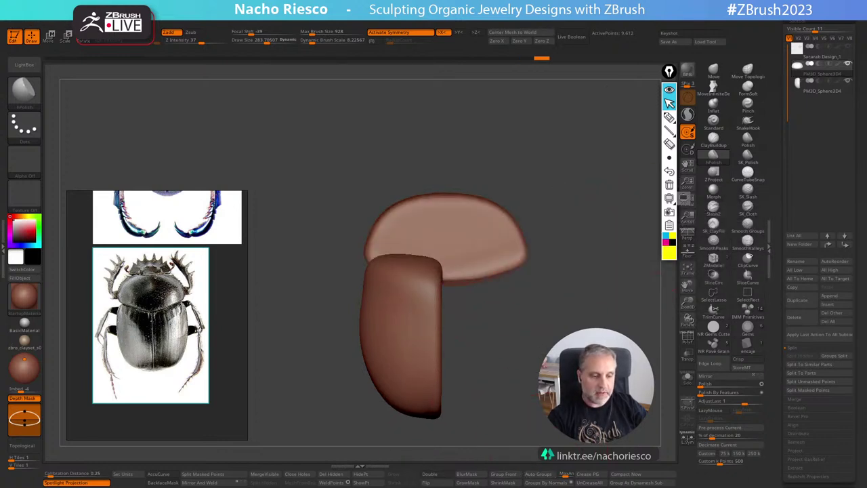
mouse_move(548, 342)
left_mouse_down()
mouse_move(546, 427)
mouse_move(556, 340)
mouse_move(546, 416)
left_mouse_up()
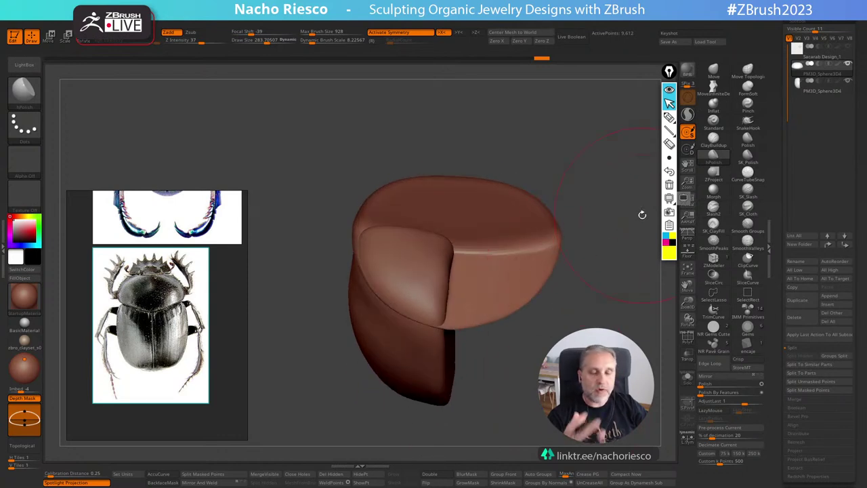
key("Down")
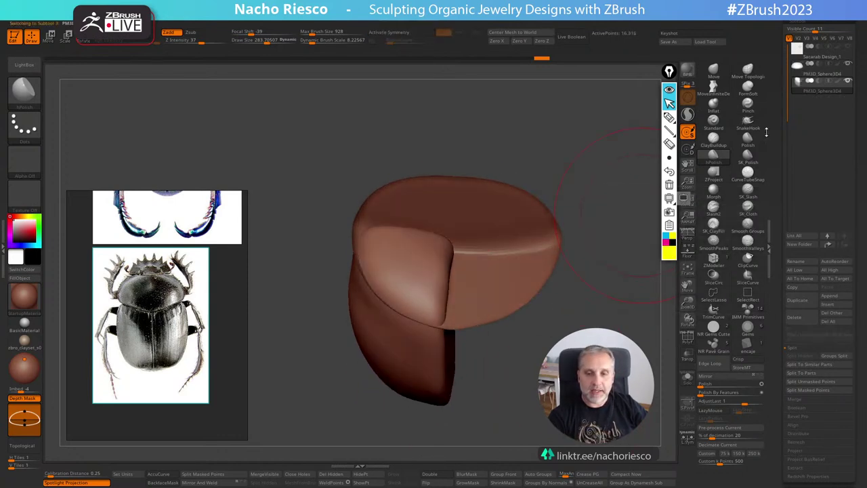
mouse_move(596, 325)
left_mouse_down()
mouse_move(599, 411)
mouse_move(597, 397)
mouse_move(588, 407)
left_mouse_up()
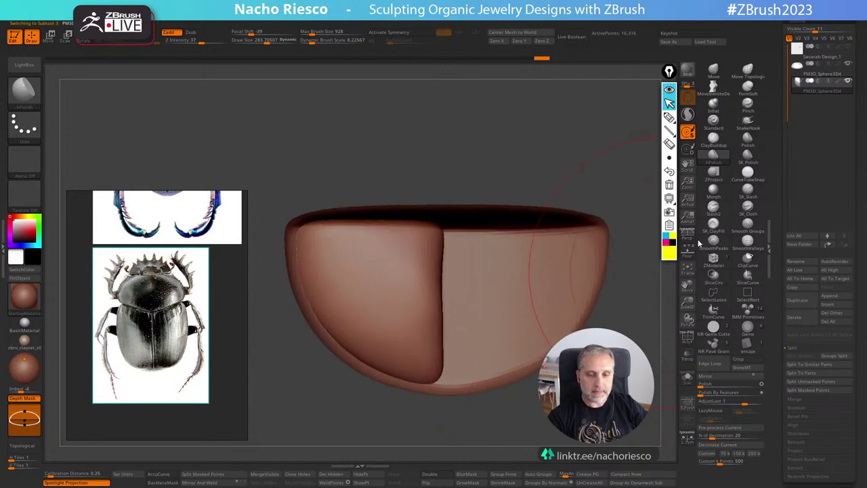
Project the wing case's front end onto the thorax's rear face with the ZProject brush at a draw size of about 247 and check the fit.
left_click(713, 175)
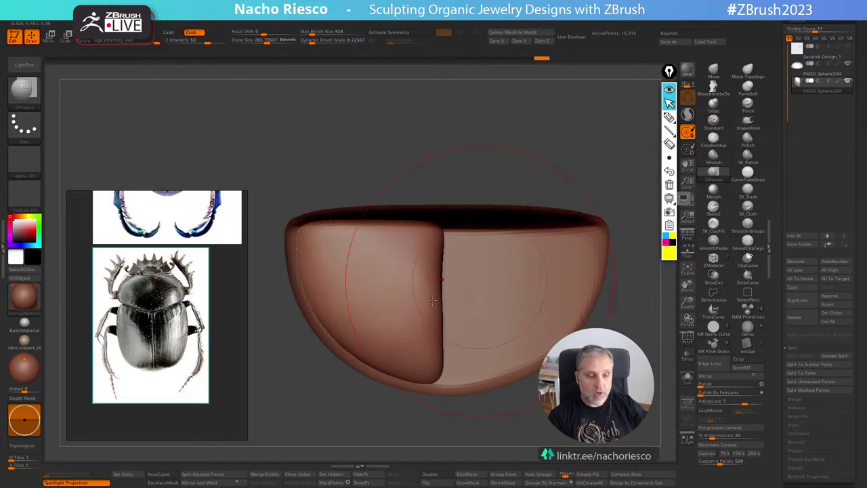
key("s")
left_click(414, 313)
mouse_move(413, 313)
left_mouse_down()
mouse_move(425, 291)
mouse_move(405, 253)
mouse_move(344, 298)
mouse_move(332, 285)
mouse_move(326, 244)
mouse_move(410, 245)
left_mouse_up()
key("s")
left_click(398, 275)
mouse_move(369, 352)
left_mouse_down()
mouse_move(401, 366)
mouse_move(410, 359)
left_mouse_up()
left_click_drag(428, 240, 431, 364)
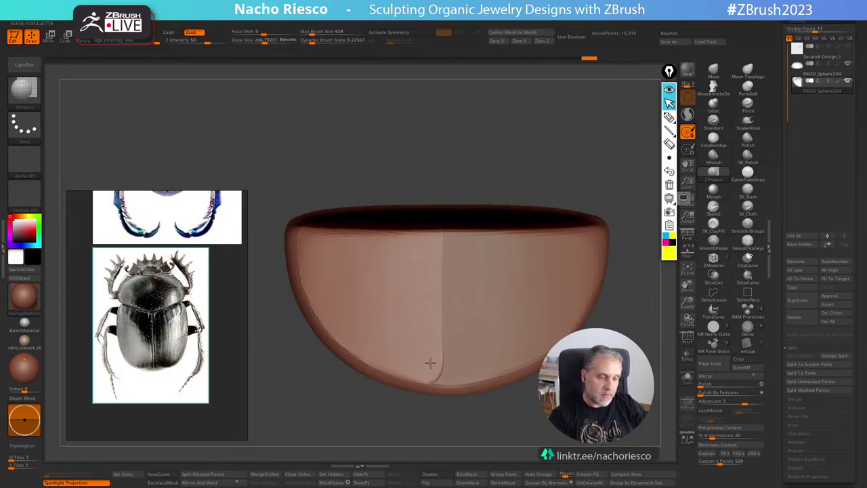
right_click_drag(501, 356, 571, 294)
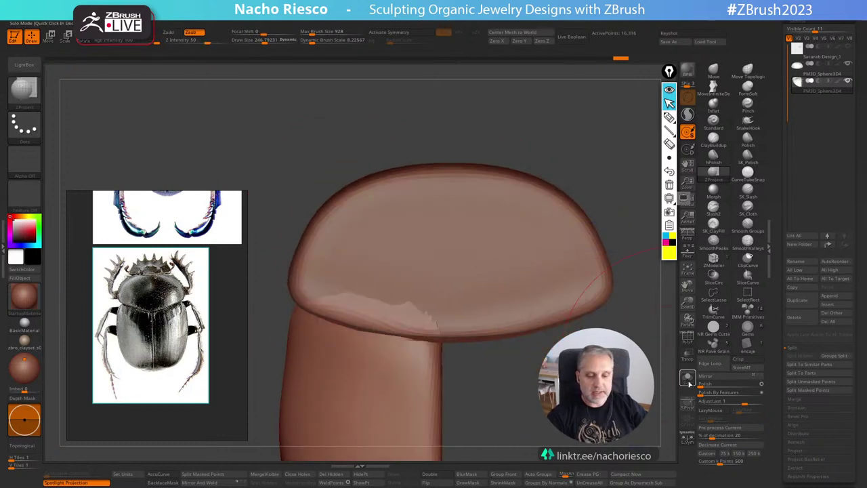
left_click(688, 379)
right_click_drag(568, 331, 562, 301)
left_click(687, 378)
Try to shift the wing case slightly away from the thorax along Y with the gizmo, and undo the moves.
key("w")
left_click_drag(450, 268, 449, 281)
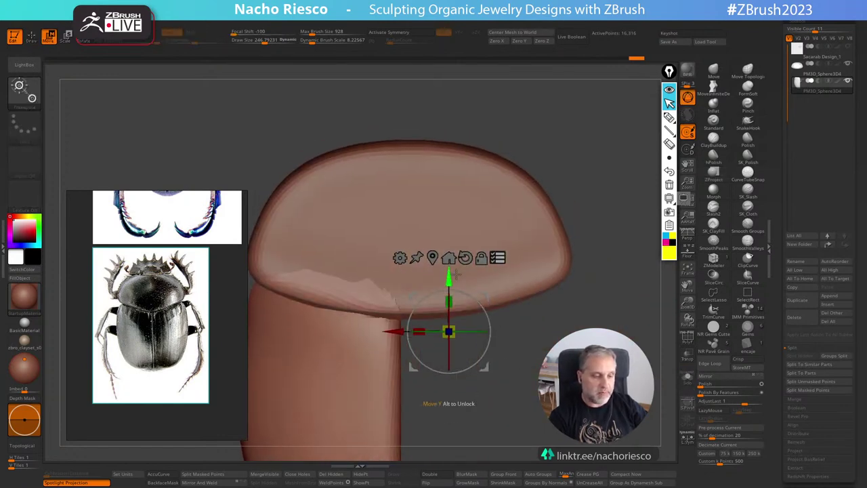
key("ctrl+z")
right_click_drag(553, 329, 566, 308, "alt")
left_click(509, 225)
left_click_drag(460, 246, 461, 258)
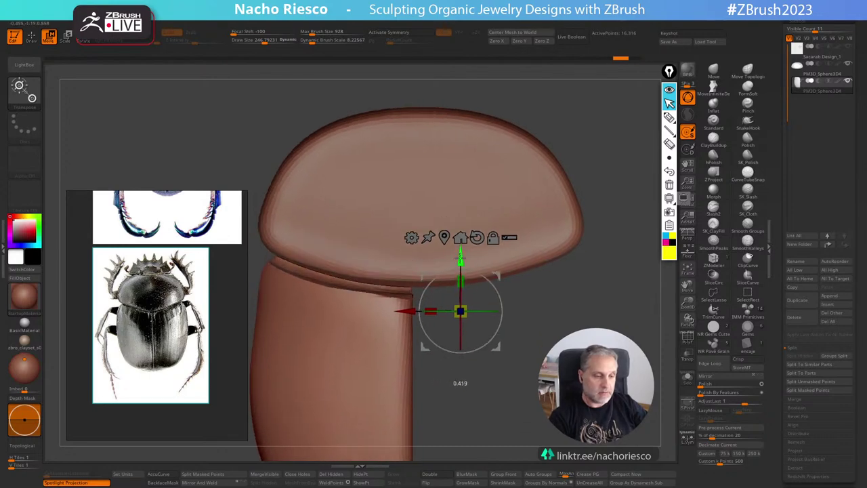
key("ctrl+z")
mouse_move(491, 329)
right_mouse_down()
mouse_move(648, 300)
mouse_move(563, 379)
mouse_move(539, 454)
mouse_move(560, 344)
right_mouse_up()
key("q")
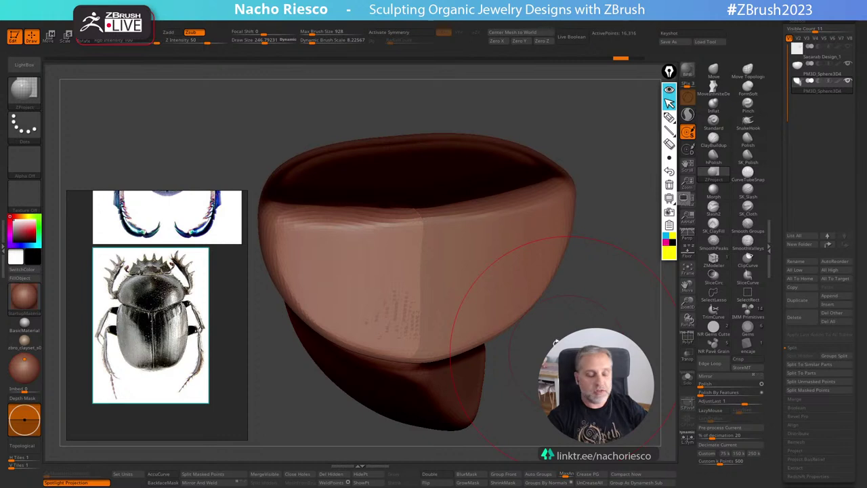
Isolate the wing case, flatten the thin spike at its front inner corner with the ClipCurve brush, and show the thorax again.
left_click_drag(556, 343, 591, 372, "shift")
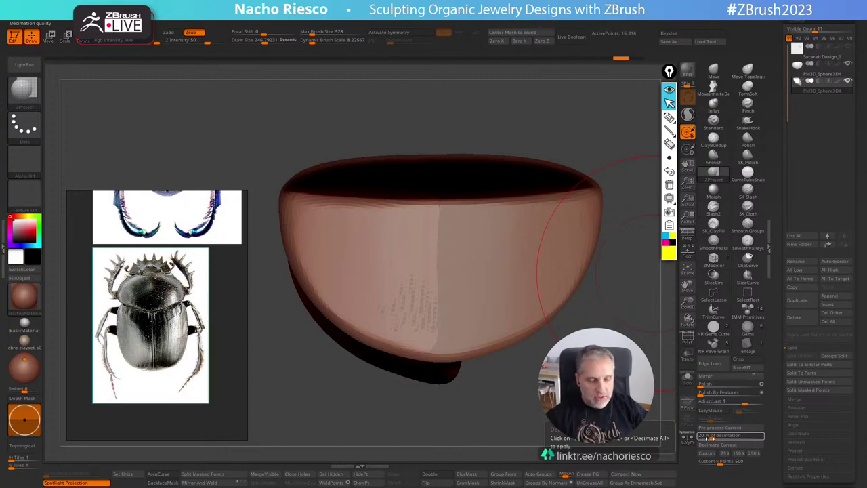
mouse_move(647, 400)
left_mouse_down()
mouse_move(620, 382)
mouse_move(600, 399)
mouse_move(634, 347)
mouse_move(585, 377)
mouse_move(618, 392)
mouse_move(637, 376)
left_mouse_up()
left_click(750, 261, "ctrl+shift")
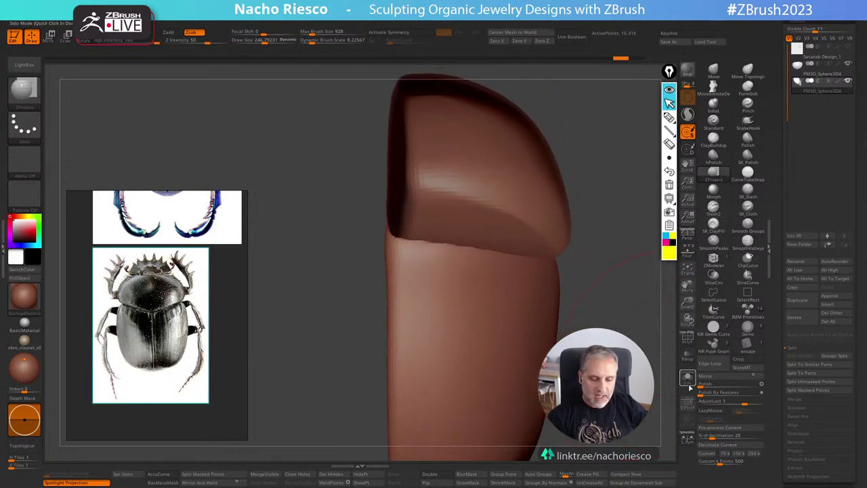
left_click(687, 378)
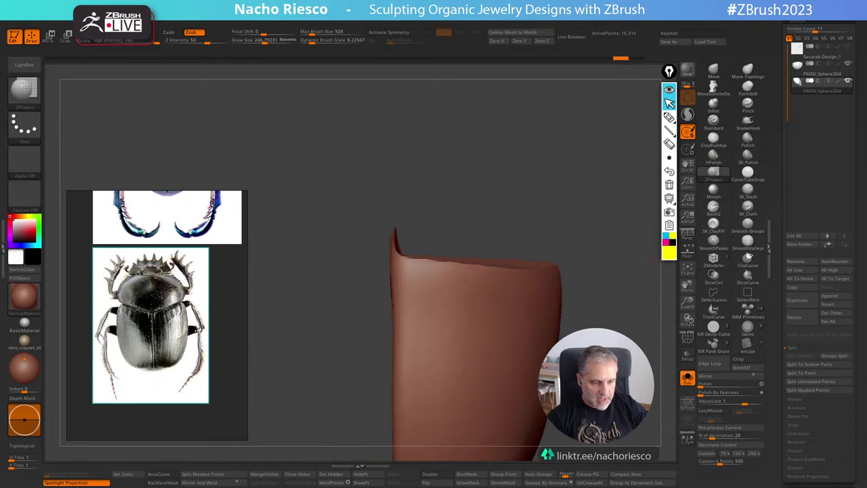
key("ctrl+shift")
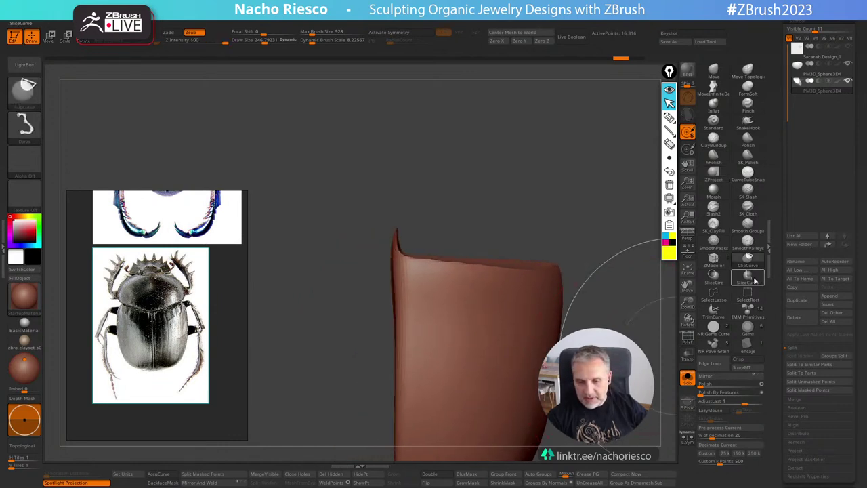
left_click_drag(332, 256, 561, 251, "ctrl+shift")
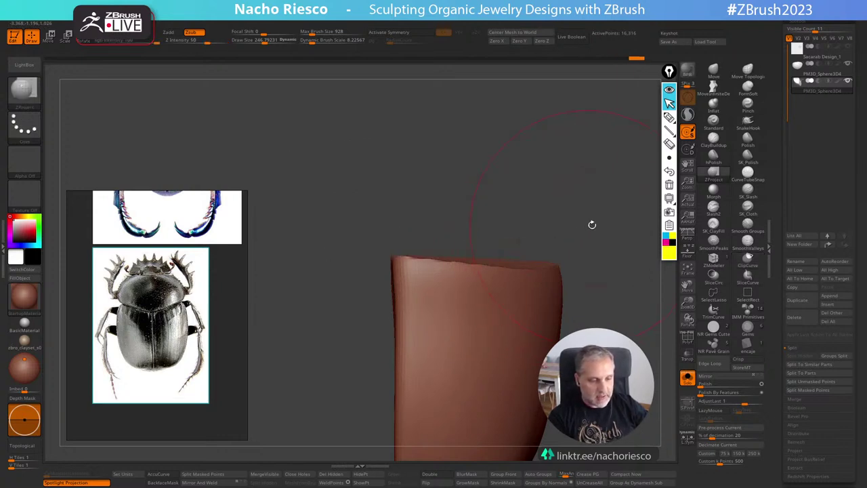
mouse_move(590, 223)
left_mouse_down()
mouse_move(598, 235)
mouse_move(580, 278)
mouse_move(573, 224)
left_mouse_up()
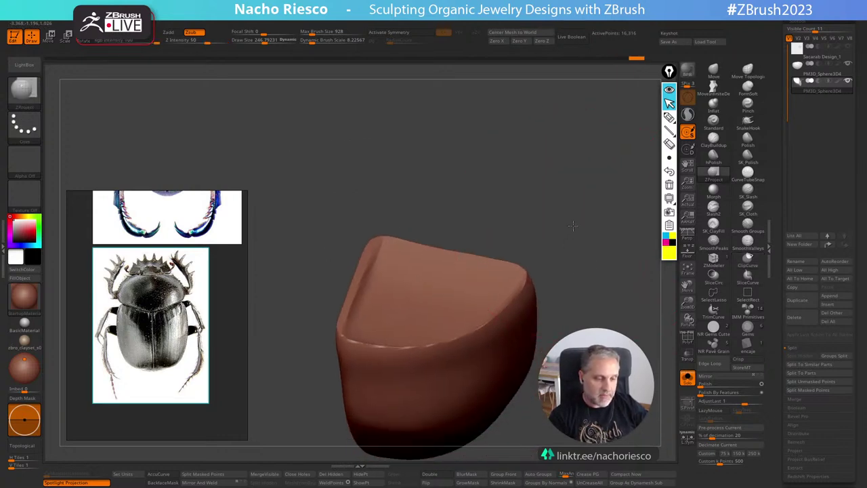
left_click(688, 378)
mouse_move(655, 379)
left_mouse_down()
mouse_move(647, 366)
mouse_move(654, 358)
mouse_move(645, 368)
mouse_move(663, 369)
left_mouse_up()
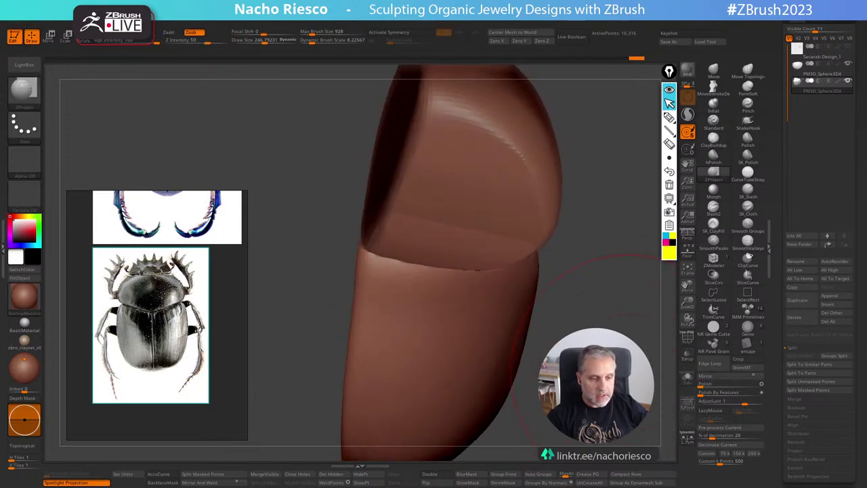
Select the thorax and flip its polygon normals back to face outward.
left_click(821, 71)
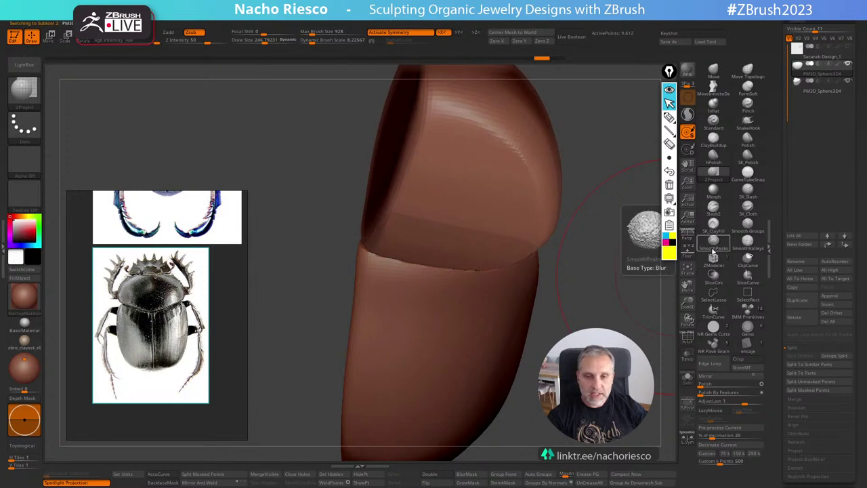
left_click(439, 484)
left_click_drag(603, 284, 555, 271, "shift")
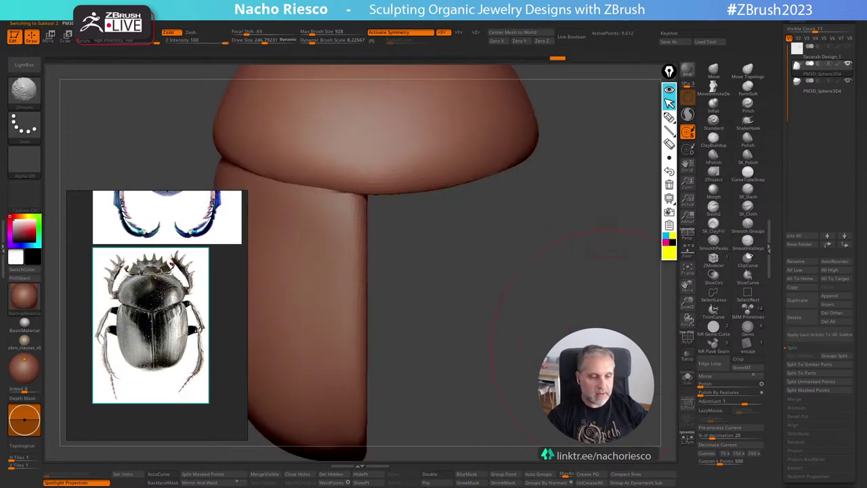
Reshape the half wing case's upper edge to follow the thorax, using the Move brush at a draw size of about 374.
left_click_drag(485, 303, 561, 323, "alt")
left_click(424, 312, "alt")
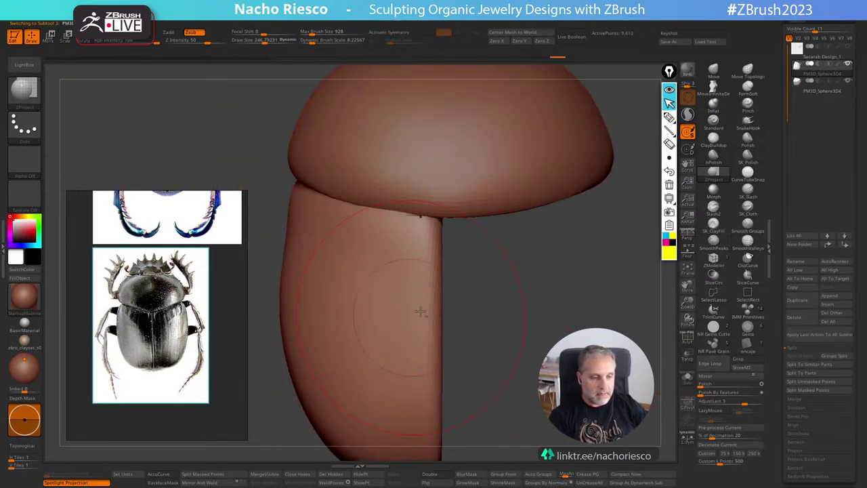
left_click_drag(576, 285, 617, 305, "alt")
left_click(713, 73)
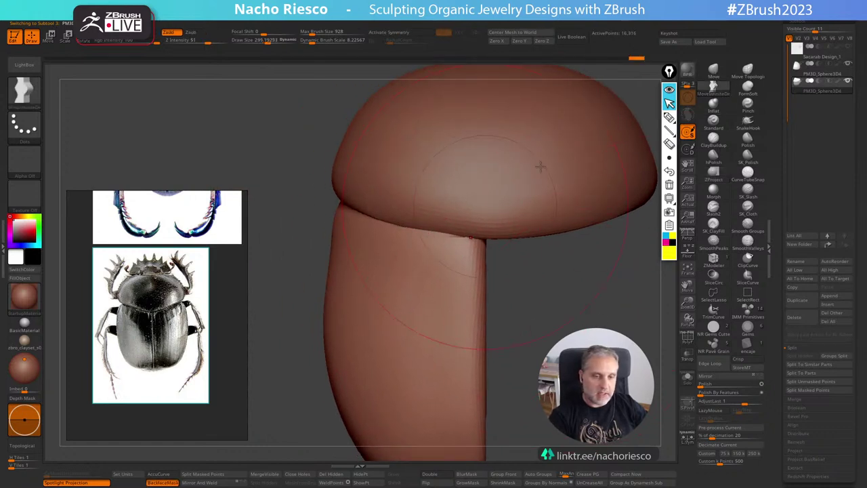
key("s")
left_click_drag(410, 236, 413, 235)
mouse_move(421, 234)
left_mouse_down()
mouse_move(424, 243)
mouse_move(468, 246)
left_mouse_up()
left_click_drag(522, 286, 580, 290)
left_click_drag(340, 207, 342, 212)
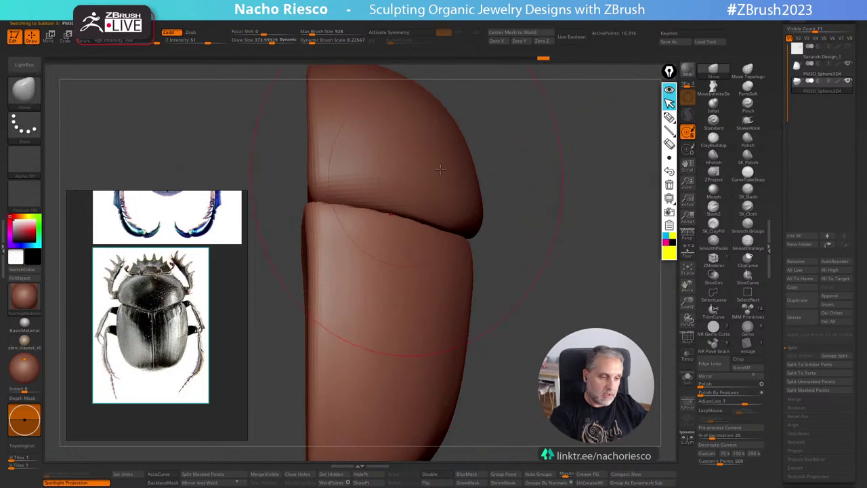
mouse_move(278, 216)
left_mouse_down("shift")
mouse_move(433, 208)
mouse_move(274, 227)
left_mouse_up("shift")
mouse_move(413, 227)
left_mouse_down("alt")
mouse_move(578, 233)
mouse_move(417, 241)
left_mouse_up("alt")
mouse_move(569, 271)
left_mouse_down()
mouse_move(556, 291)
mouse_move(548, 351)
mouse_move(484, 366)
left_mouse_up()
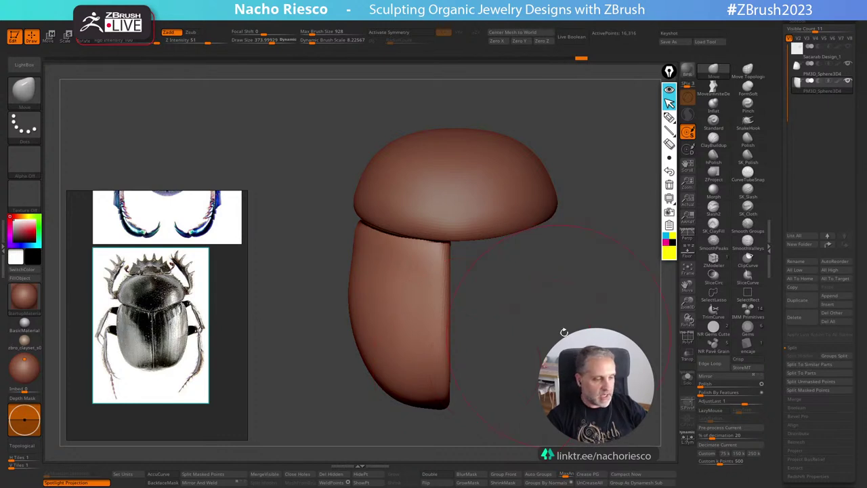
Cut off the outer upper corner of the half wing case diagonally with the ClipCurve brush.
left_click_drag(564, 332, 529, 309)
left_click(748, 261)
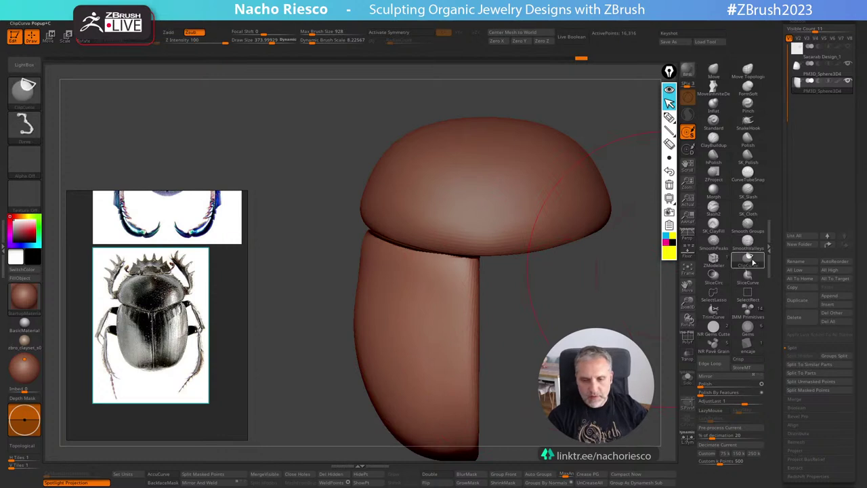
mouse_move(340, 255)
left_mouse_down("ctrl+shift")
mouse_move(434, 205)
mouse_move(440, 191)
left_mouse_up("ctrl+shift")
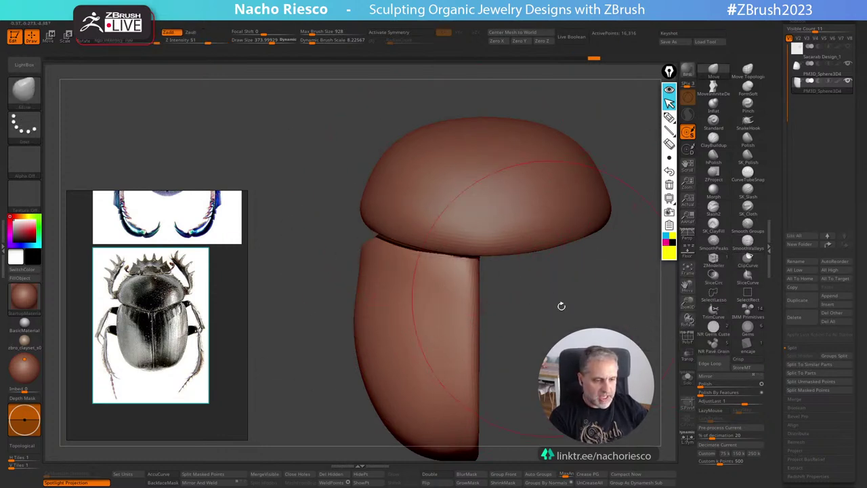
Isolate the half wing case and flatten its clipped upper rim with hPolish at a draw size of about 175, smoothing the edges.
left_click_drag(561, 307, 637, 385)
left_click(687, 379)
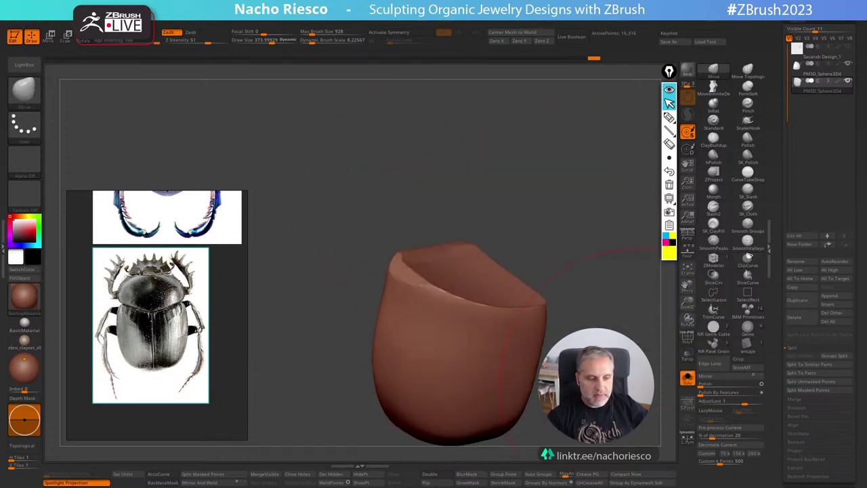
left_click(713, 156)
key("s")
mouse_move(436, 295)
left_mouse_down()
mouse_move(423, 296)
mouse_move(414, 275)
left_mouse_up()
key("s")
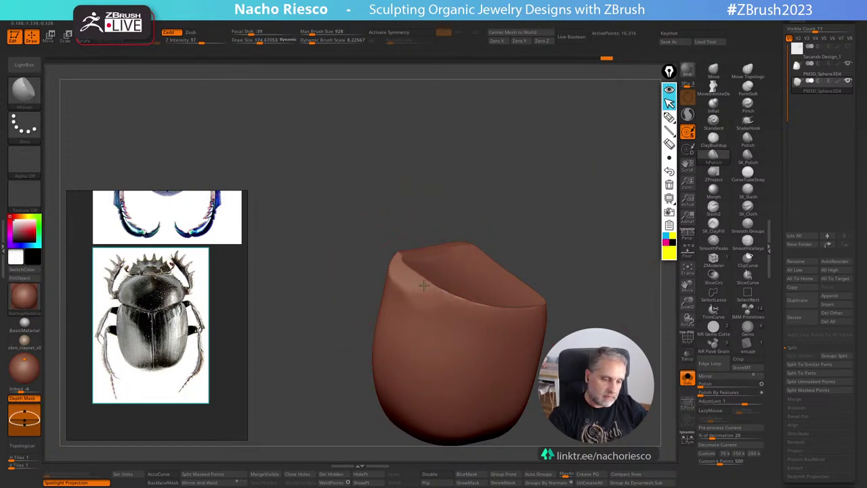
mouse_move(528, 251)
left_mouse_down("shift")
mouse_move(406, 271)
mouse_move(510, 311)
left_mouse_up("shift")
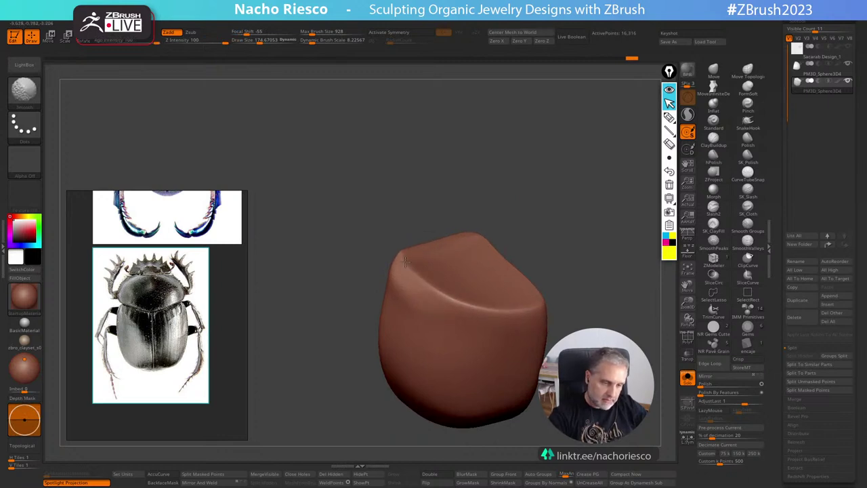
left_click_drag(474, 239, 501, 294, "shift")
mouse_move(557, 197)
left_mouse_down()
mouse_move(533, 204)
mouse_move(573, 253)
left_mouse_up()
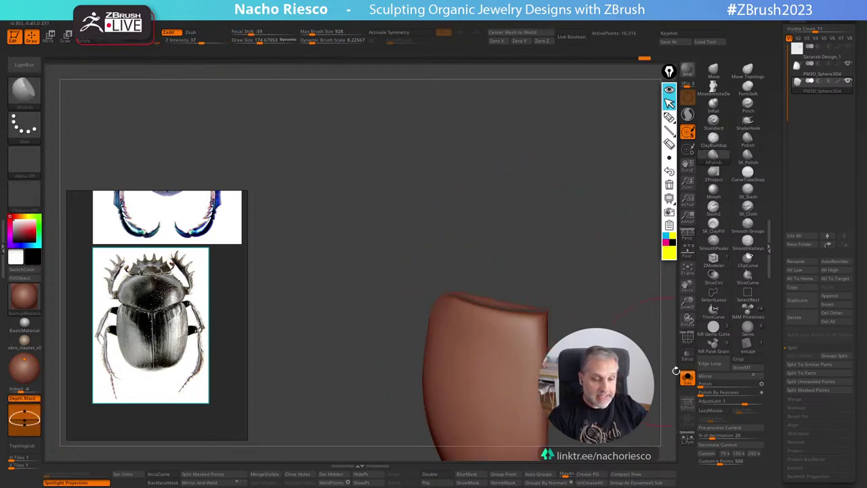
Show all parts again and apply Mirror And Weld to the half wing case to create the opposite one.
left_click(686, 377)
left_click_drag(630, 382, 494, 381)
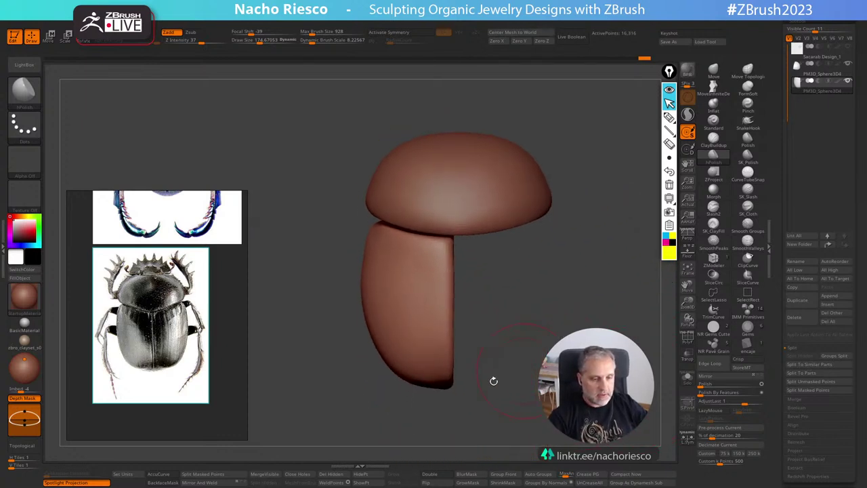
left_click(222, 483)
key("shift")
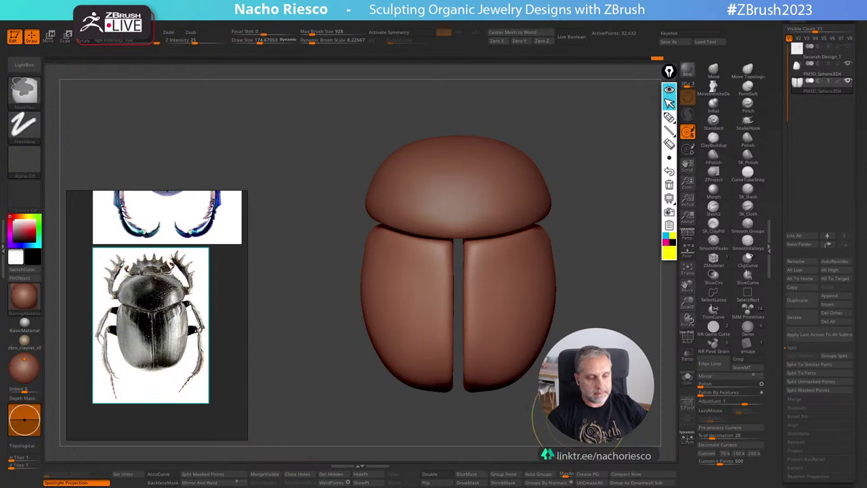
left_click_drag(577, 417, 647, 413)
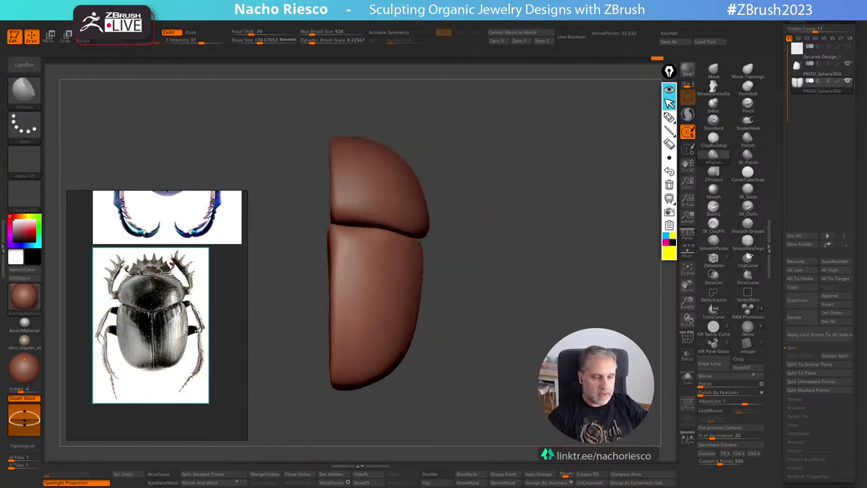
mouse_move(576, 360)
left_mouse_down("alt")
mouse_move(587, 366)
mouse_move(519, 358)
left_mouse_up("alt")
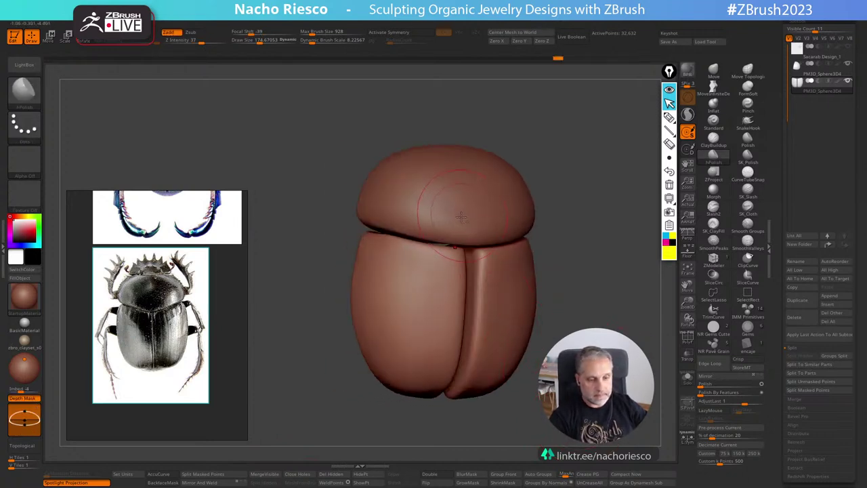
Isolate the thorax and flatten its rear face toward the wing cases with hPolish at a draw size of about 233.
key("ctrl+z")
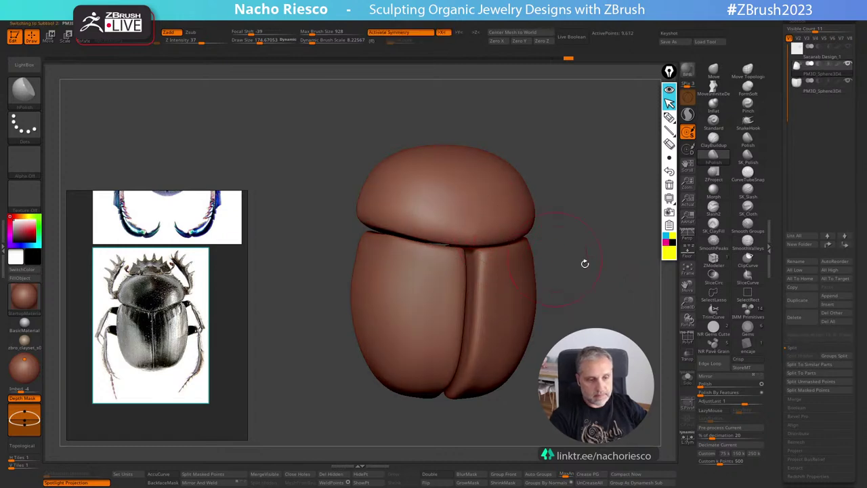
left_click(687, 378)
left_click_drag(588, 298, 562, 260)
key("s")
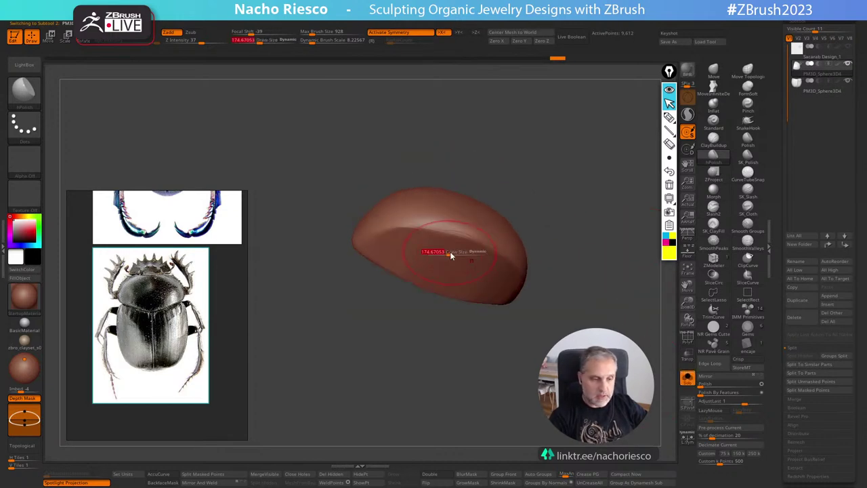
left_click_drag(450, 251, 457, 252)
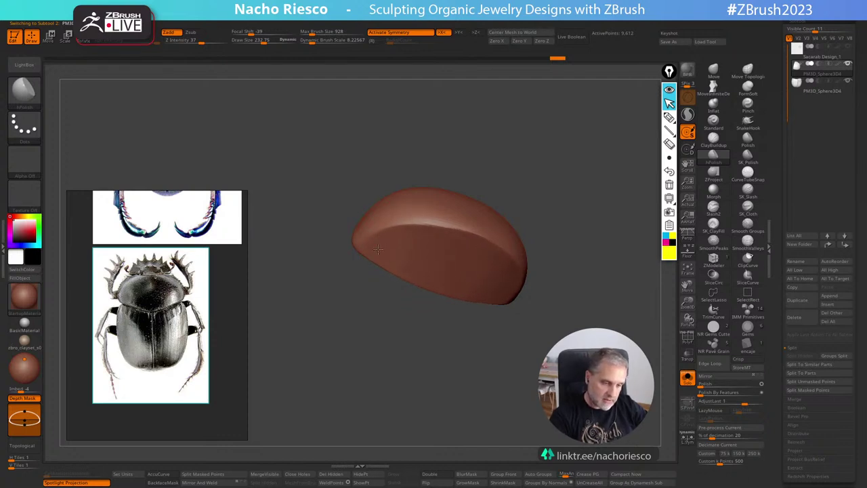
left_click_drag(535, 284, 543, 260)
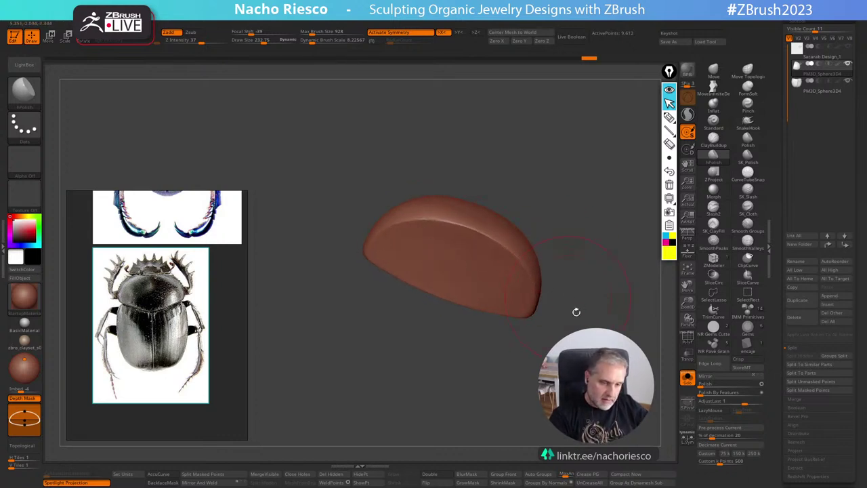
left_click_drag(577, 311, 588, 318, "shift")
left_click(686, 378)
Select the wing cases and clip their underside straight in side view, in line with the thorax base.
left_click_drag(644, 382, 494, 353)
left_click(422, 337, "alt")
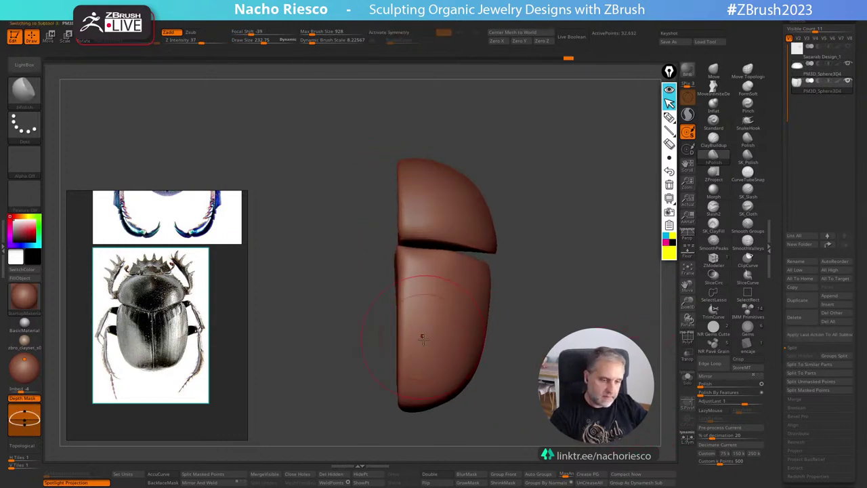
mouse_move(400, 435)
left_mouse_down("ctrl+shift")
mouse_move(400, 129)
mouse_move(562, 212)
mouse_move(542, 230)
mouse_move(547, 242)
left_mouse_up("ctrl+shift")
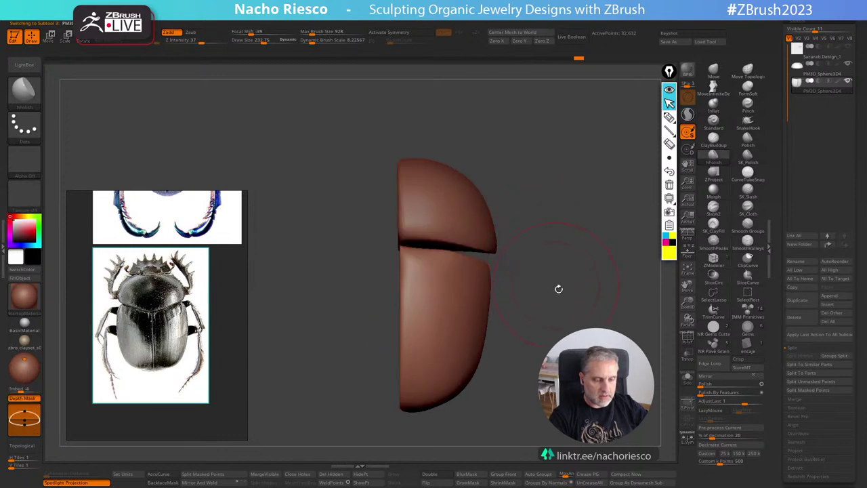
Isolate the wing cases, polish one side's edges with hPolish at a draw size of about 130, and soften its corners with SmoothPeaks.
left_click_drag(572, 299, 596, 318)
left_click(684, 378)
left_click_drag(497, 271, 473, 310)
key("s")
left_click_drag(425, 278, 417, 263)
mouse_move(474, 234)
left_mouse_down()
mouse_move(493, 288)
mouse_move(529, 332)
left_mouse_up()
left_click_drag(362, 229, 383, 254, "shift")
left_click(713, 242)
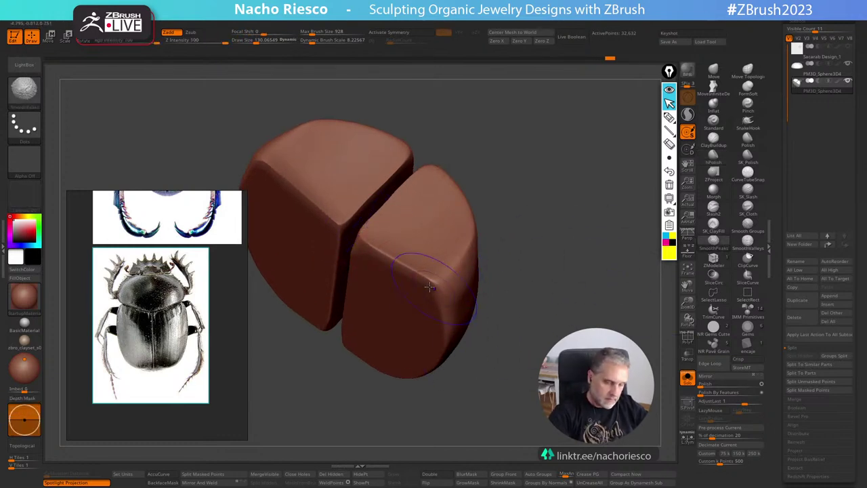
left_click_drag(382, 251, 369, 243, "shift")
Mirror the refined wing case onto the other with Mirror And Weld, activate X symmetry and smooth the lower edges of both.
left_click(232, 479)
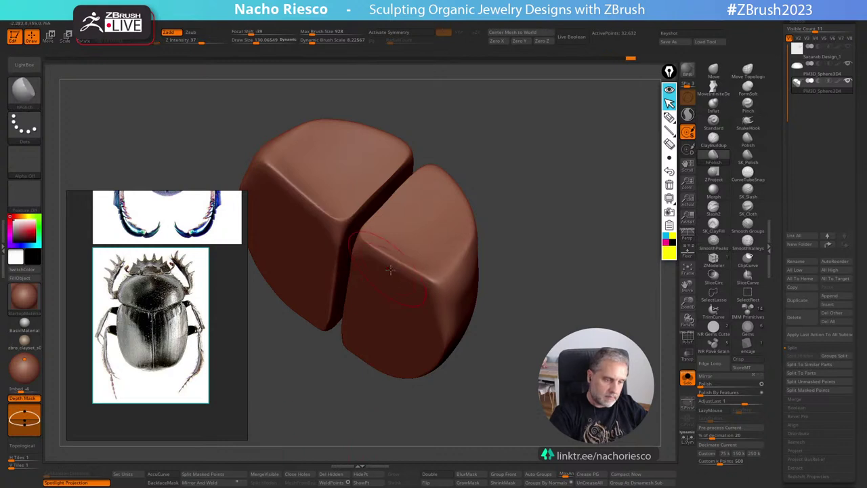
key("x")
left_click_drag(439, 371, 358, 296, "shift")
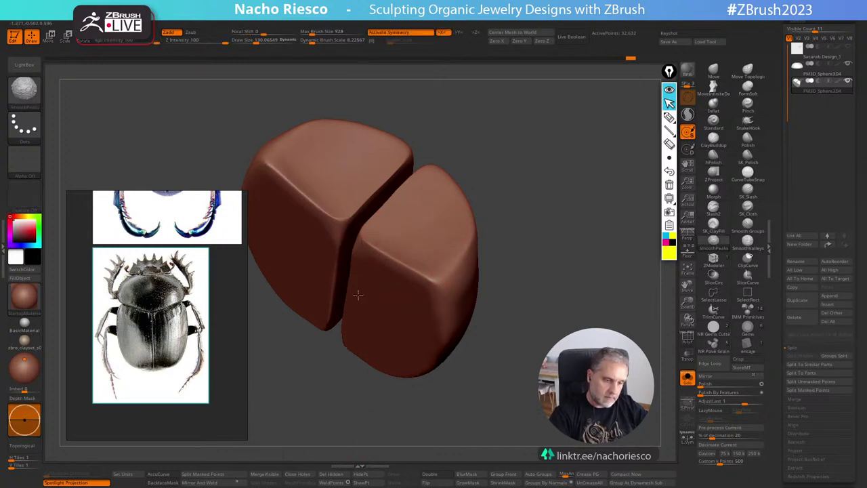
mouse_move(535, 292)
left_mouse_down("shift")
mouse_move(548, 224)
mouse_move(441, 227)
left_mouse_up("shift")
left_click(688, 378)
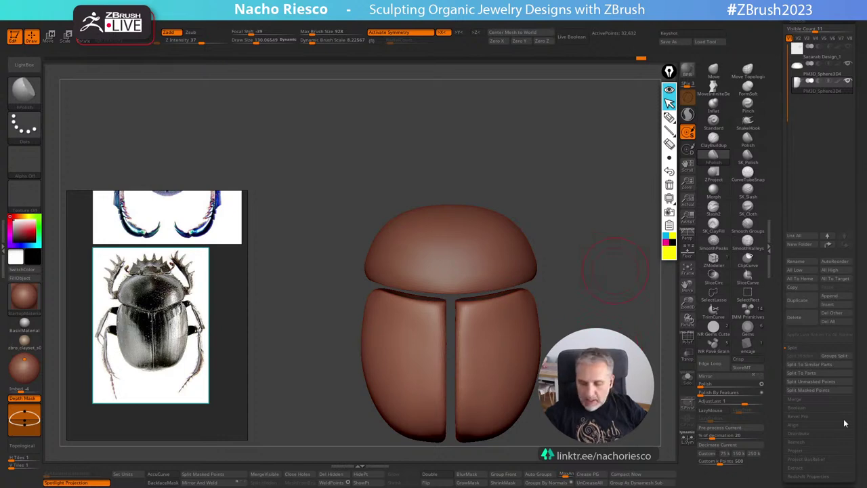
Measure the beetle body's full length from the thorax front to the wing case tips with a transpose line in top view.
scroll(152, 332, "down", 3)
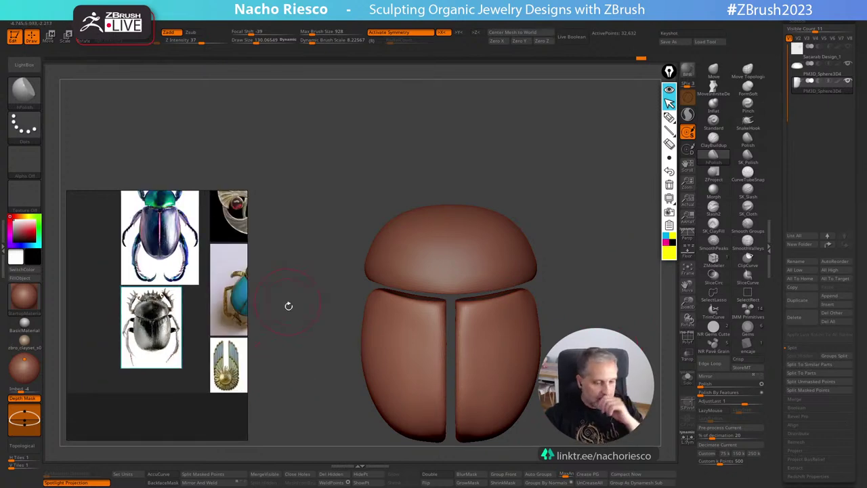
left_click_drag(594, 296, 589, 247)
left_click_drag(610, 306, 594, 268, "shift")
key("w")
key("y")
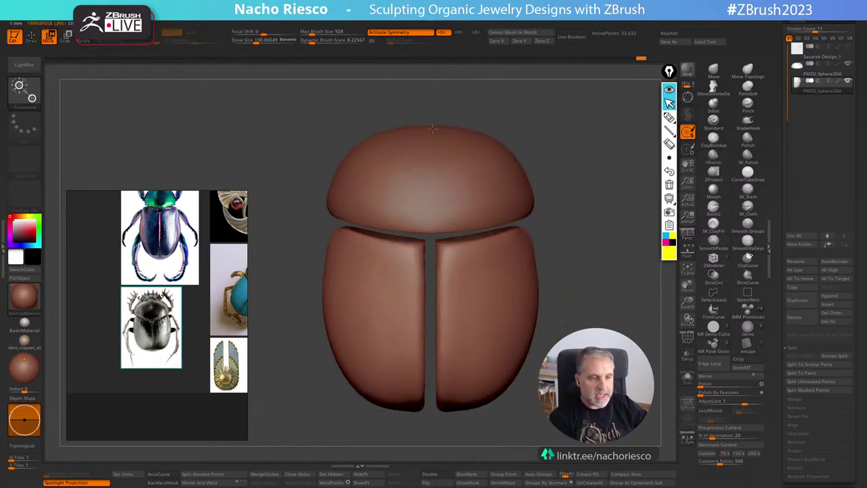
mouse_move(432, 127)
left_mouse_down("shift")
mouse_move(432, 428)
mouse_move(443, 416)
left_mouse_up("shift")
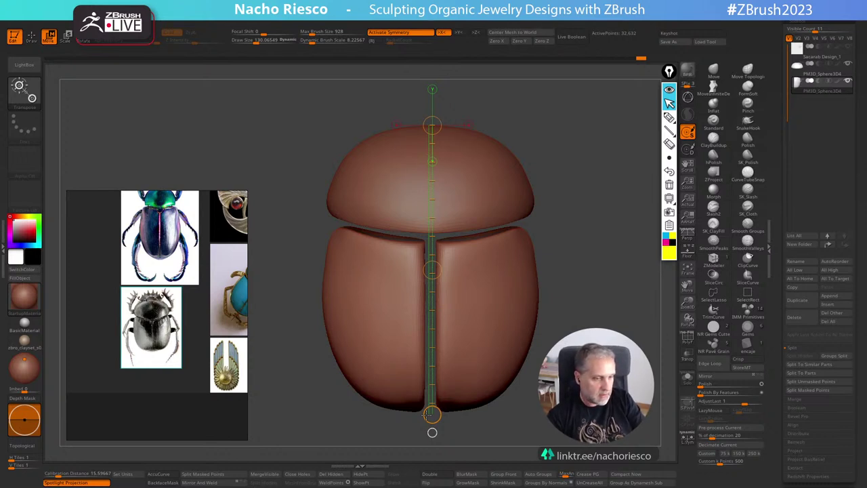
key("q")
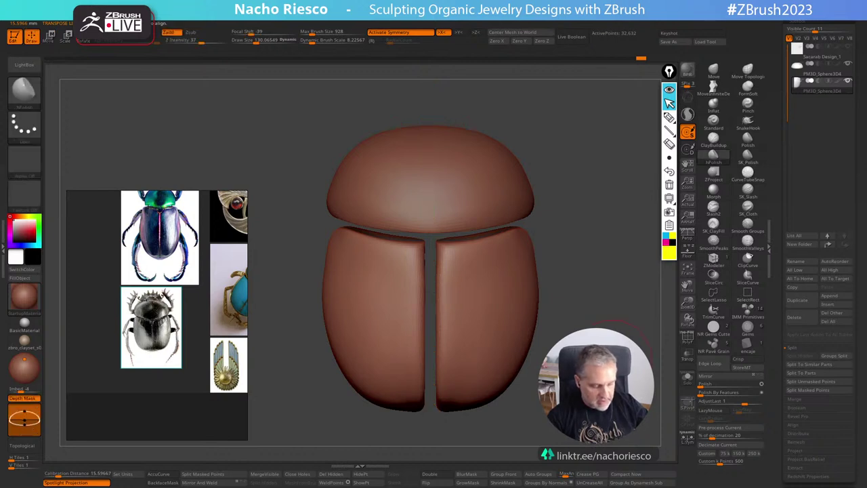
Examine the black beetle reference photo up close, especially where the front leg joins beside the thorax and wing case.
left_click_drag(525, 413, 539, 304, "alt")
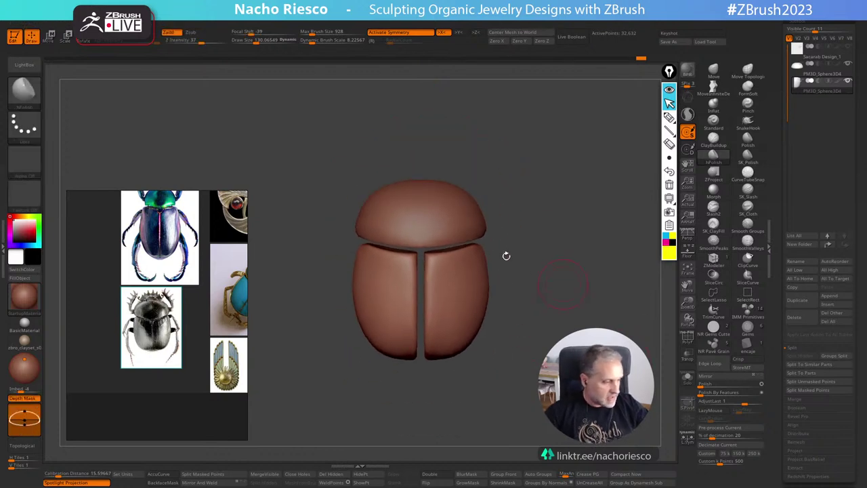
scroll(150, 312, "up", 5)
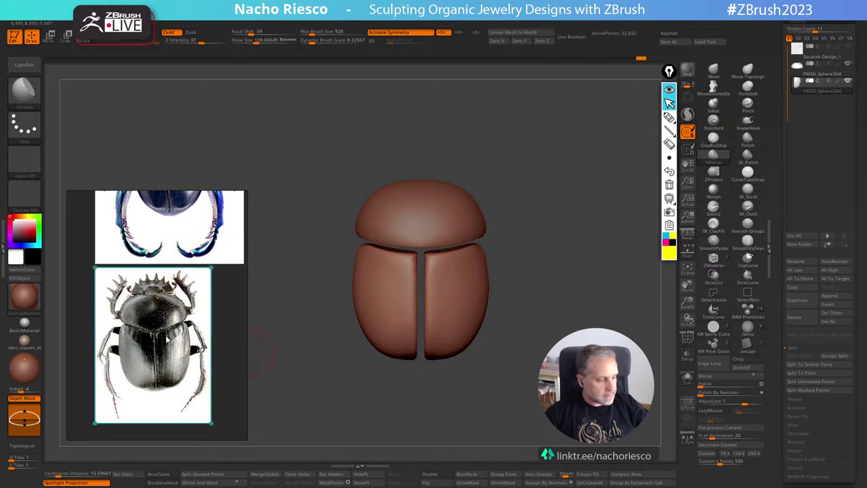
scroll(167, 338, "down", 2)
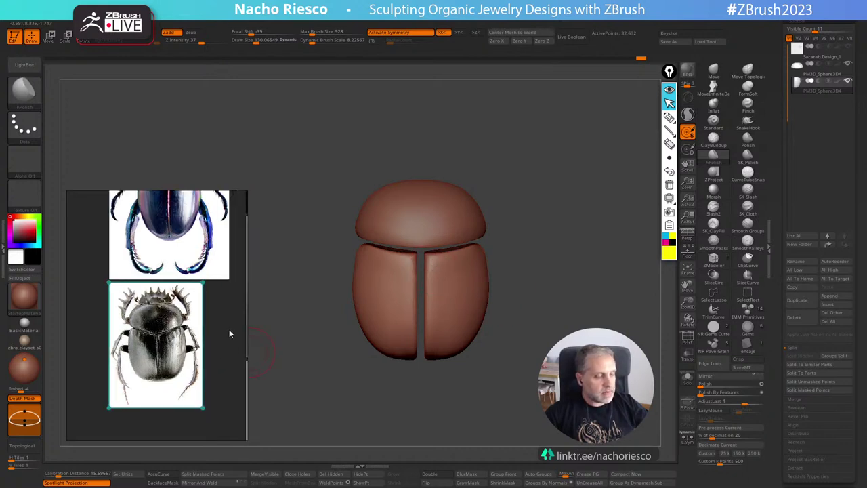
scroll(229, 329, "up", 1)
scroll(205, 334, "down", 1)
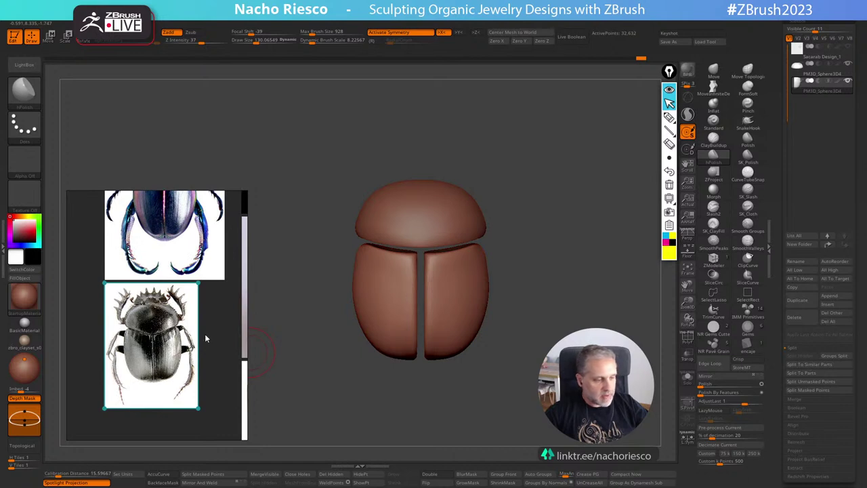
scroll(206, 330, "up", 2)
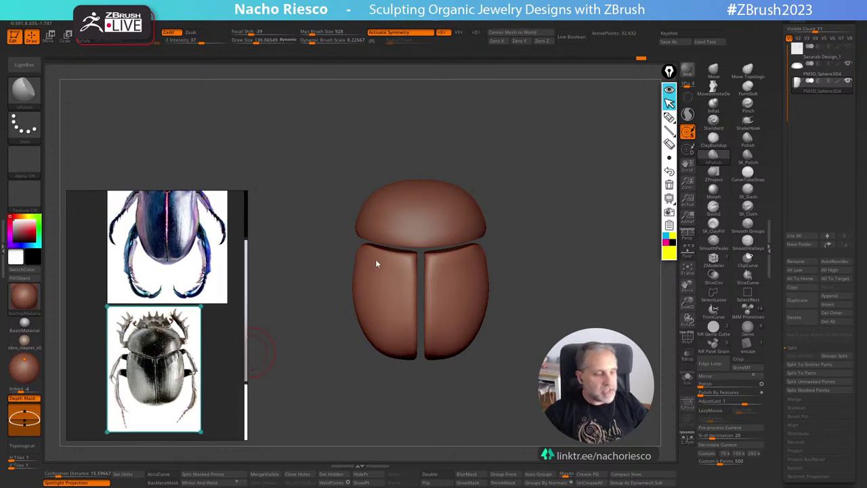
scroll(199, 349, "down", 1)
scroll(197, 355, "up", 2)
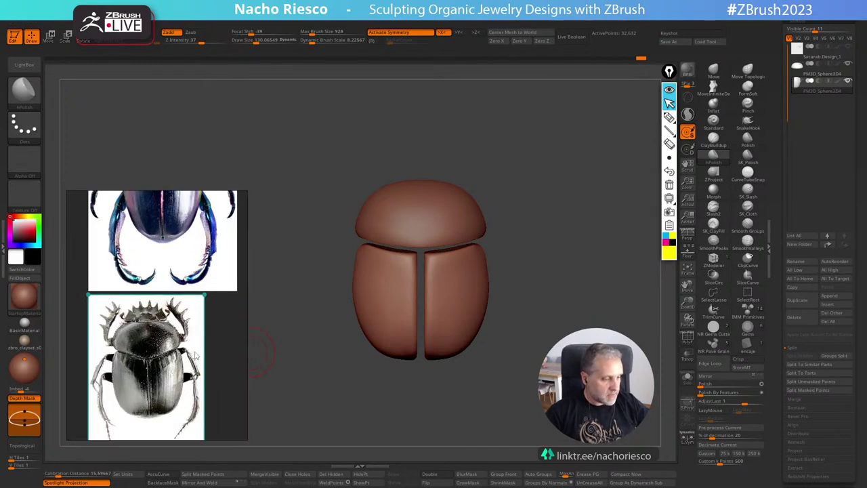
scroll(195, 356, "up", 2)
scroll(171, 309, "up", 3)
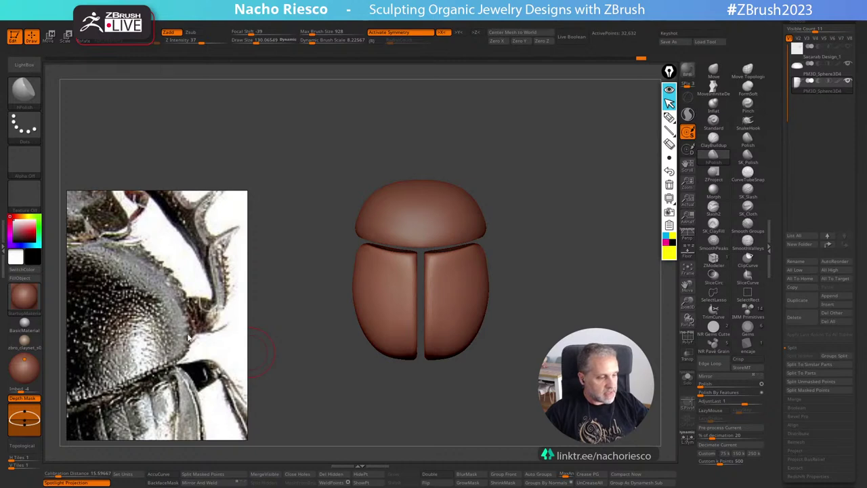
Compare the full black beetle photo with the turquoise scarab jewel and the other images on the reference board.
scroll(212, 266, "down", 3)
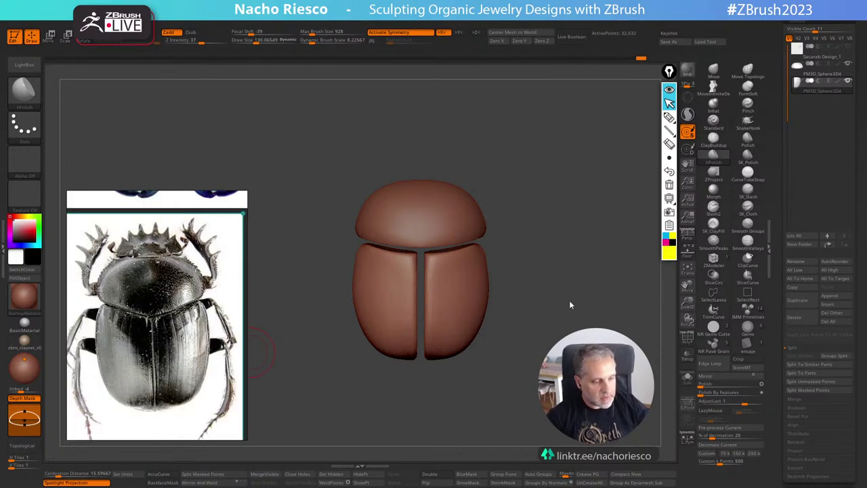
scroll(181, 328, "down", 2)
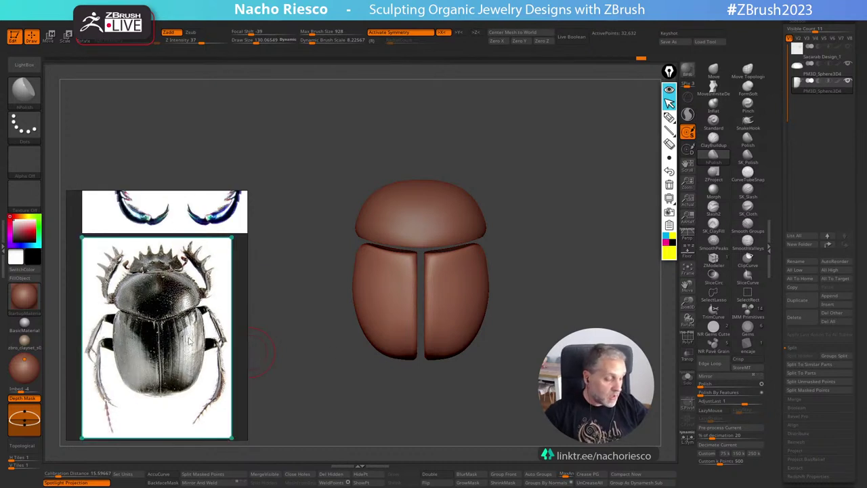
scroll(218, 350, "up", 2)
middle_click_drag(218, 351, 98, 379)
middle_click_drag(179, 363, 129, 370)
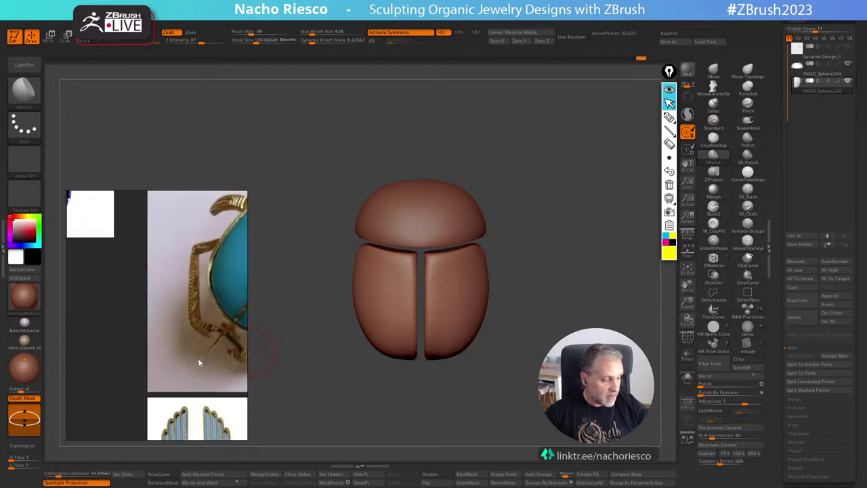
scroll(199, 360, "down", 2)
scroll(203, 359, "down", 1)
scroll(198, 358, "up", 1)
scroll(197, 359, "down", 2)
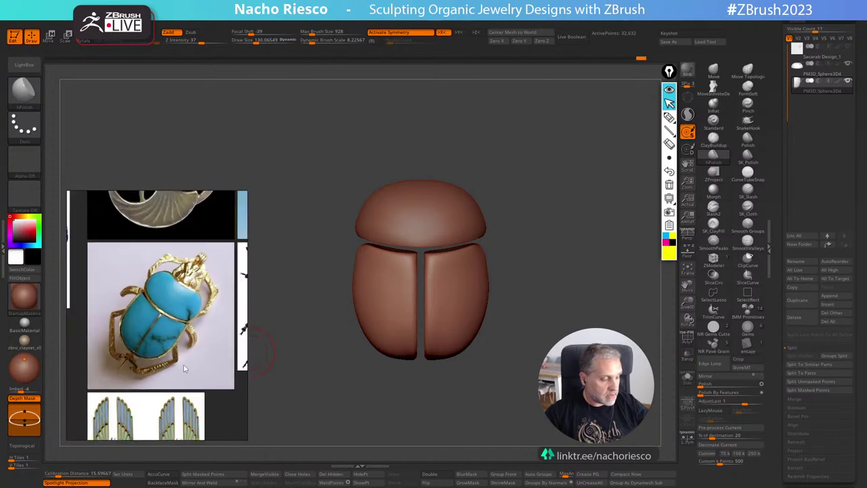
scroll(105, 369, "down", 1)
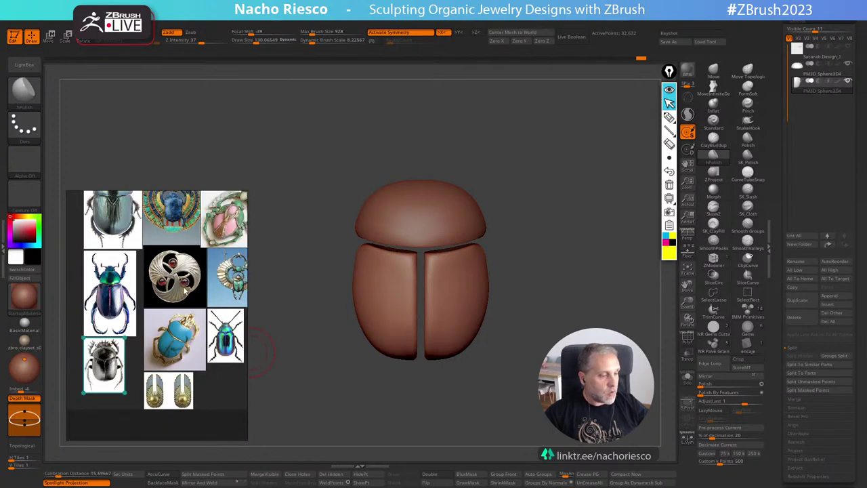
scroll(185, 289, "down", 2)
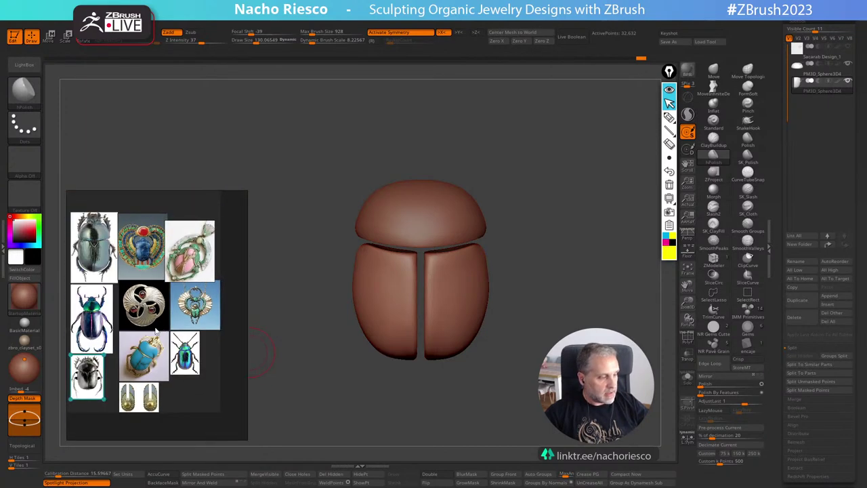
Examine the turquoise scarab jewel's golden head, plus the purple enamel beetle brooch on the Pinterest page in the browser.
scroll(155, 330, "up", 3)
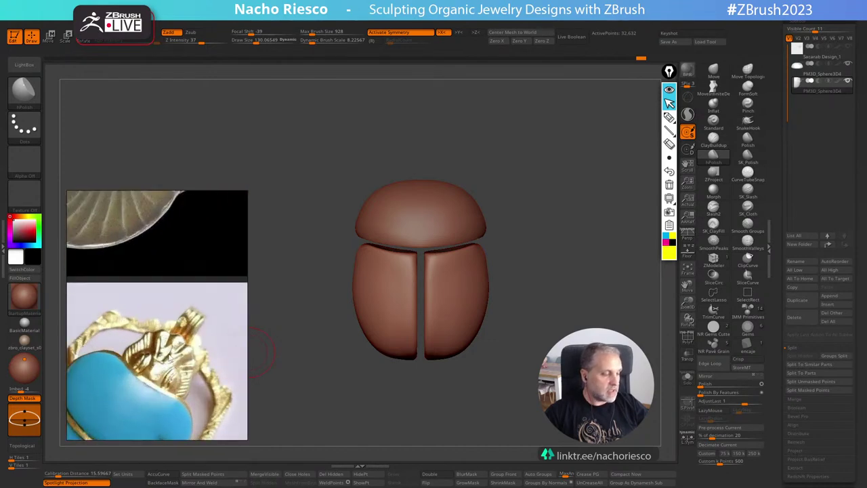
scroll(170, 358, "down", 3)
scroll(174, 291, "up", 2)
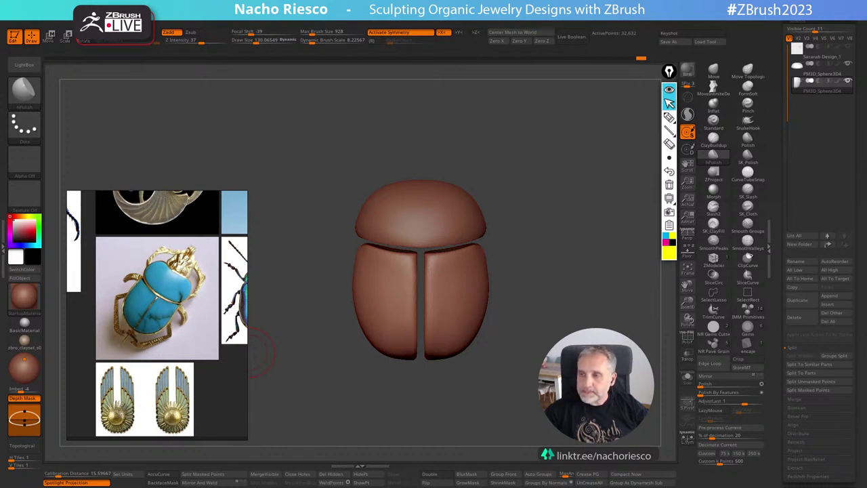
left_click_drag(866, 81, 436, 52)
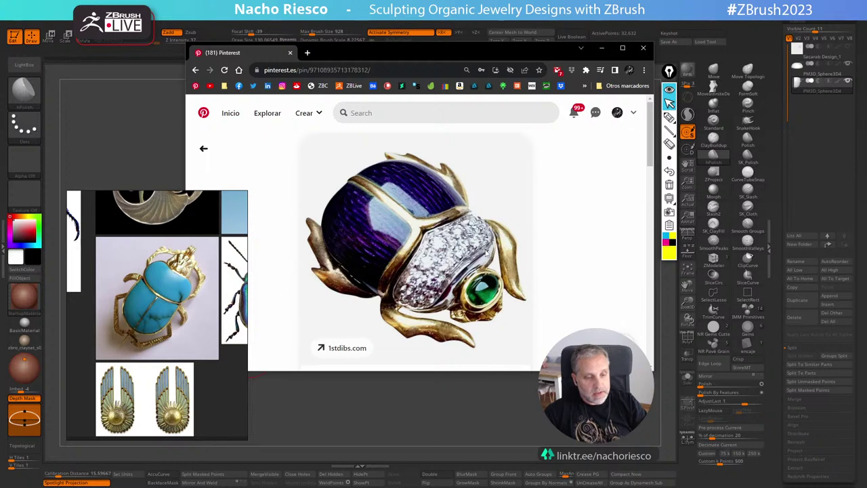
mouse_move(400, 51)
left_mouse_down()
mouse_move(866, 89)
mouse_move(866, 102)
left_mouse_up()
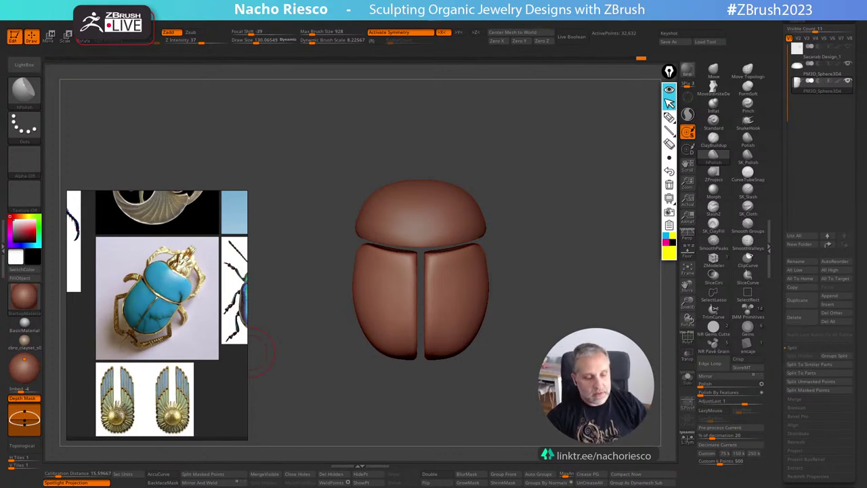
Insert an IMM Primitives sphere in front of the thorax as the head and separate it from the wing cases with Split Masked Points.
mouse_move(252, 352)
left_mouse_down()
mouse_move(260, 386)
mouse_move(264, 352)
left_mouse_up()
left_click_drag(575, 325, 578, 386, "alt")
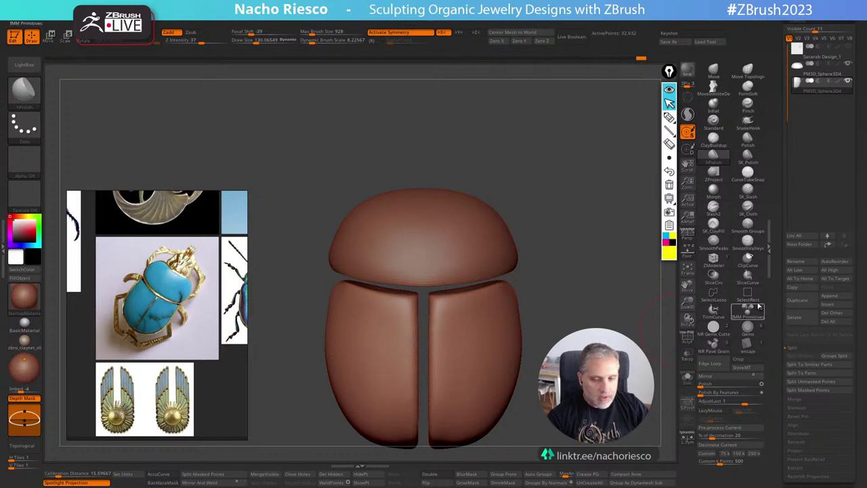
scroll(777, 313, "up", 1)
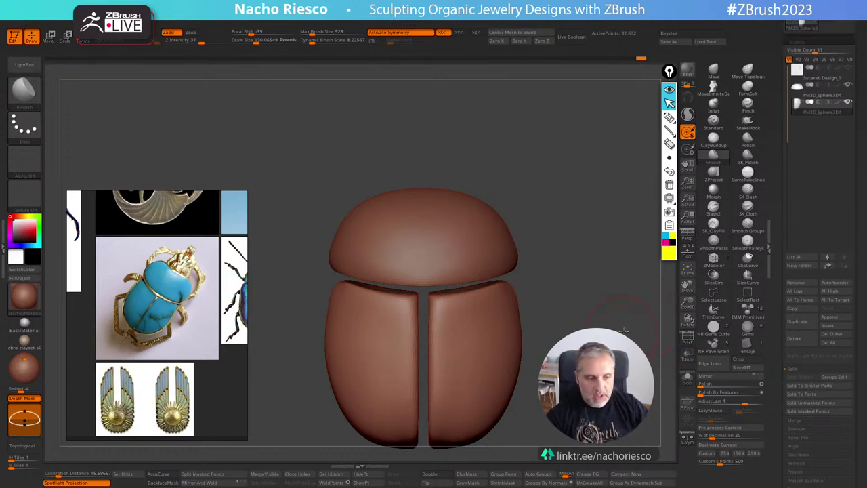
left_click_drag(647, 301, 676, 352)
left_click_drag(599, 359, 593, 424, "alt")
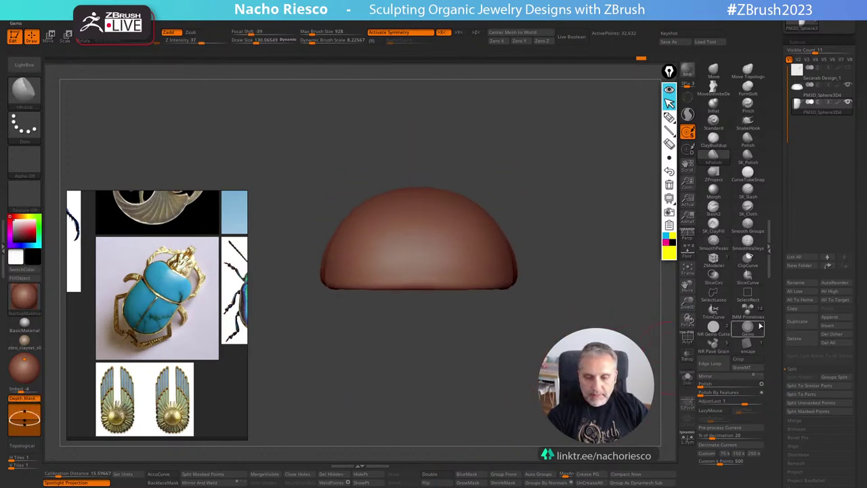
left_click(749, 310)
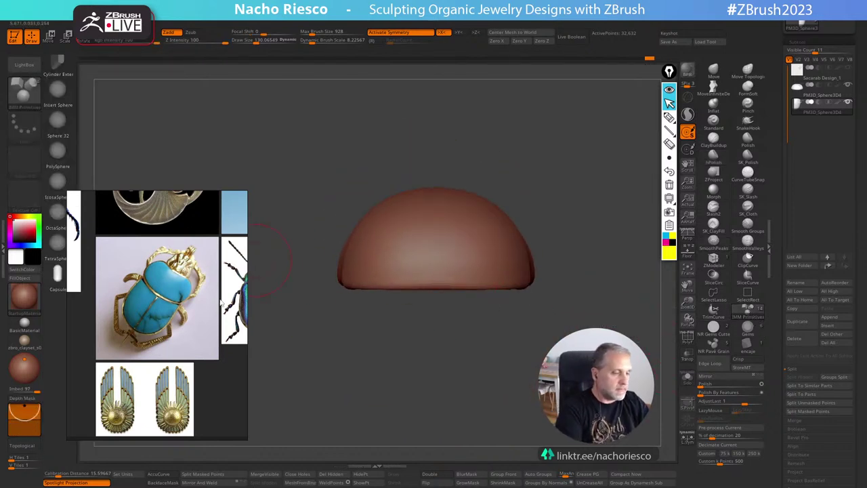
right_click_drag(227, 385, 265, 395)
left_click(59, 90)
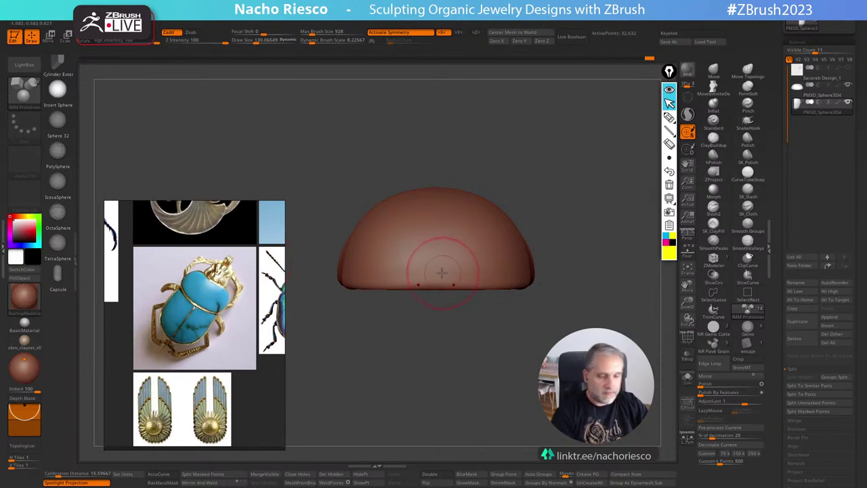
left_click_drag(437, 272, 441, 306)
mouse_move(467, 340)
left_mouse_down()
mouse_move(534, 339)
mouse_move(489, 387)
mouse_move(489, 362)
mouse_move(518, 356)
mouse_move(518, 382)
left_mouse_up()
left_click(217, 474)
left_click_drag(567, 208, 566, 266, "alt")
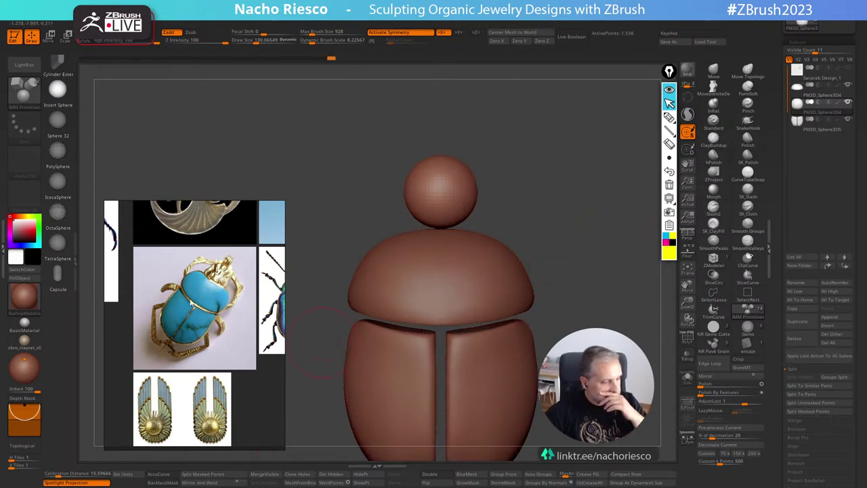
Examine how the head meets the thorax in the blue-green leaf beetle photo and the green-headed purple beetle photo.
scroll(191, 304, "down", 3)
scroll(190, 319, "up", 5)
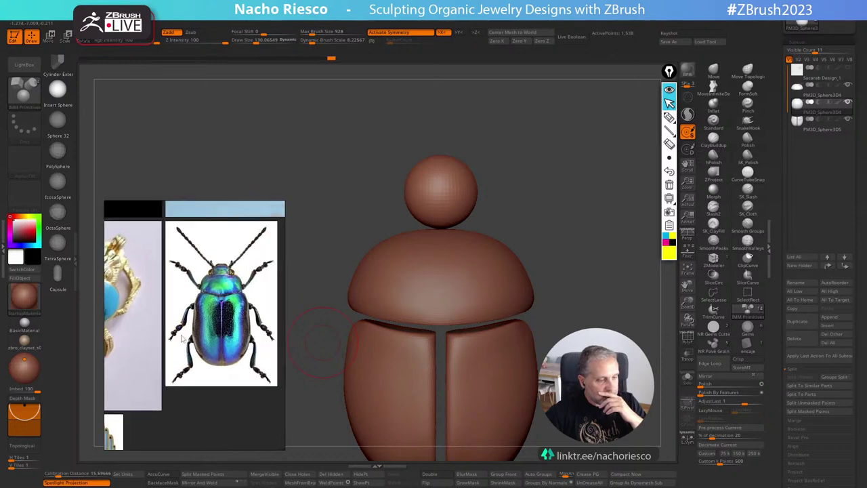
scroll(181, 338, "up", 5)
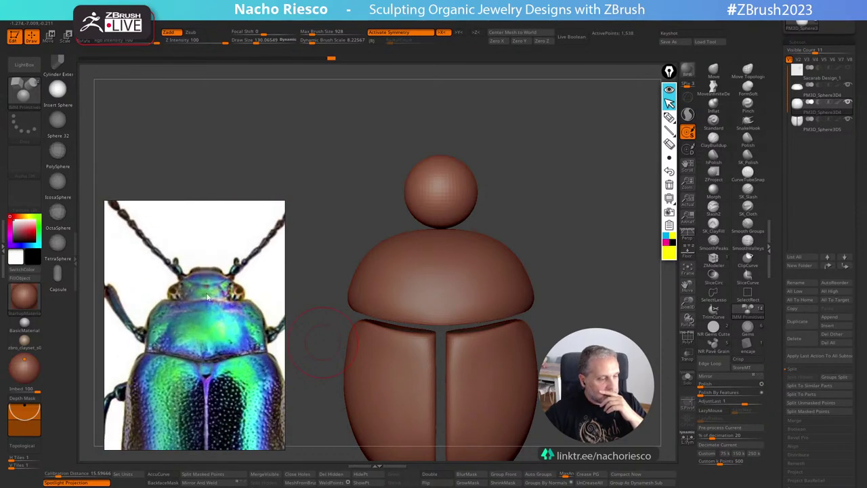
scroll(175, 302, "down", 5)
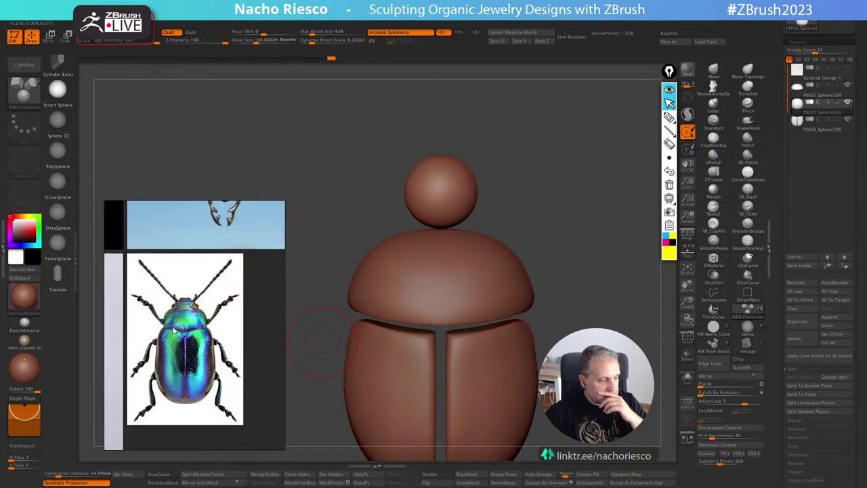
middle_click_drag(163, 339, 217, 277)
middle_click_drag(108, 369, 158, 329)
scroll(178, 328, "down", 4)
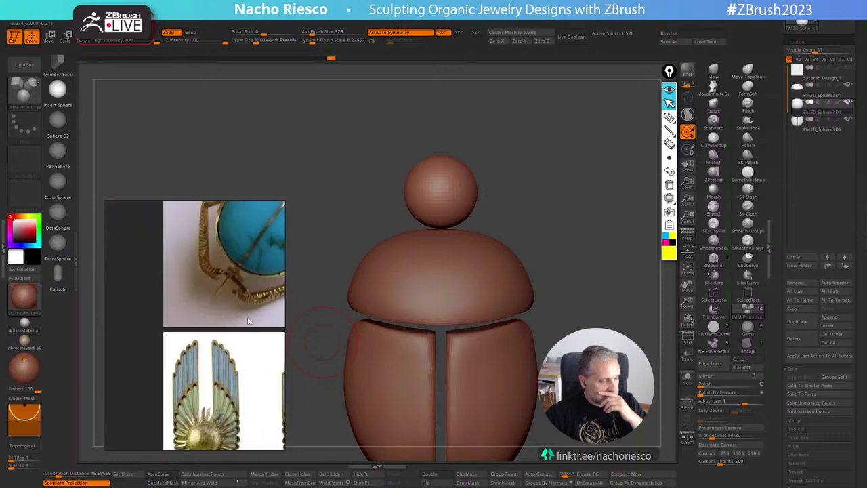
middle_click_drag(206, 230, 251, 315)
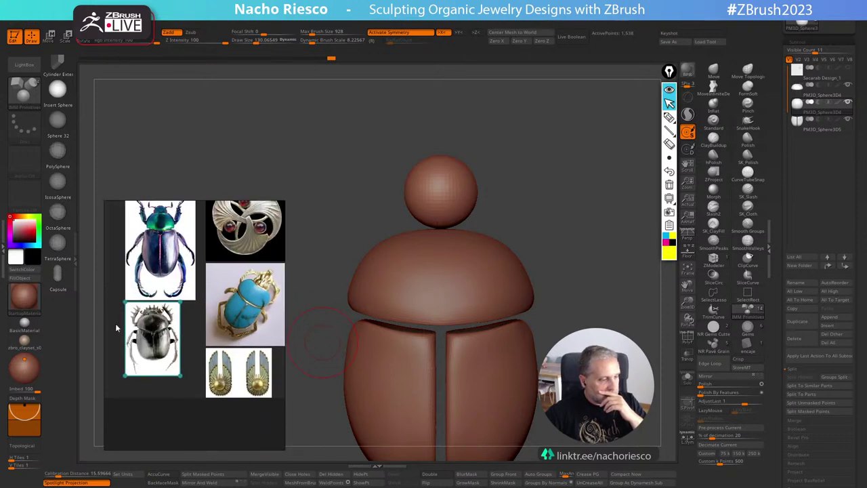
scroll(163, 229, "up", 3)
scroll(185, 275, "up", 4)
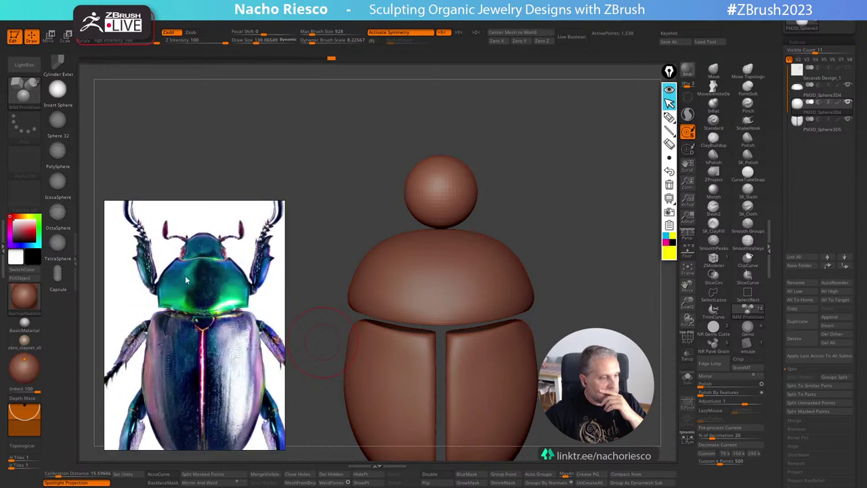
scroll(223, 257, "up", 3)
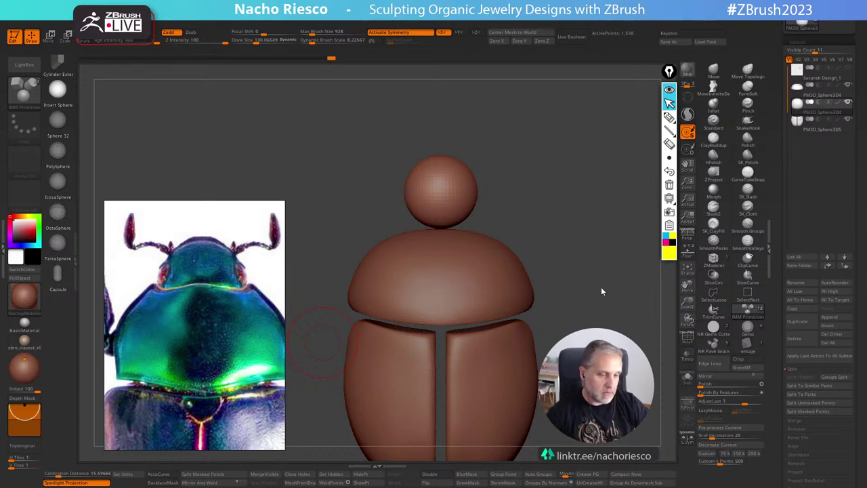
left_click_drag(606, 284, 578, 315)
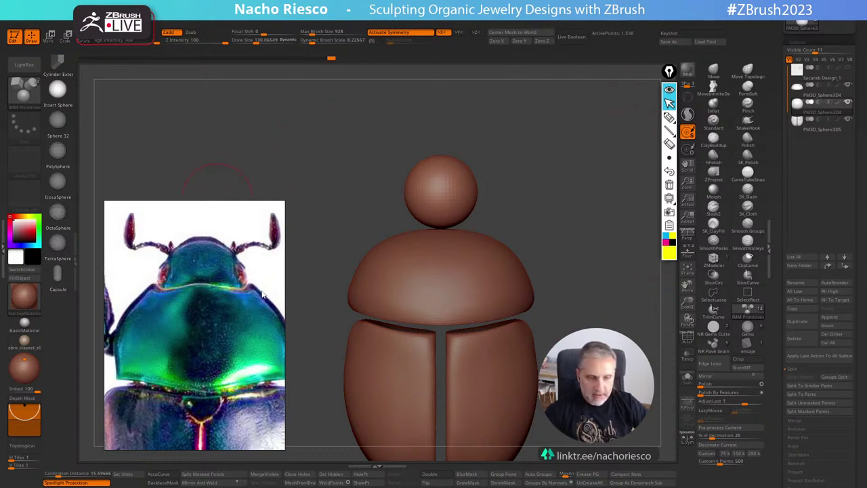
Isolate the thorax and push symmetrical notches into its front edge with MoveInfiniteDepth at a draw size of about 88.
right_click_drag(500, 269, 500, 271, "alt")
left_click(459, 258, "alt")
left_click_drag(546, 220, 611, 278, "alt")
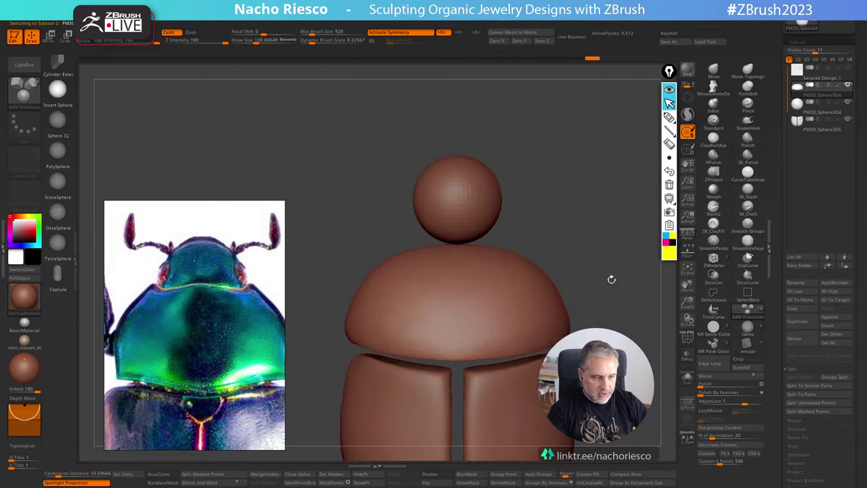
left_click(713, 89)
key("s")
mouse_move(441, 269)
left_mouse_down()
mouse_move(394, 255)
mouse_move(439, 246)
left_mouse_up()
key("s")
key("s")
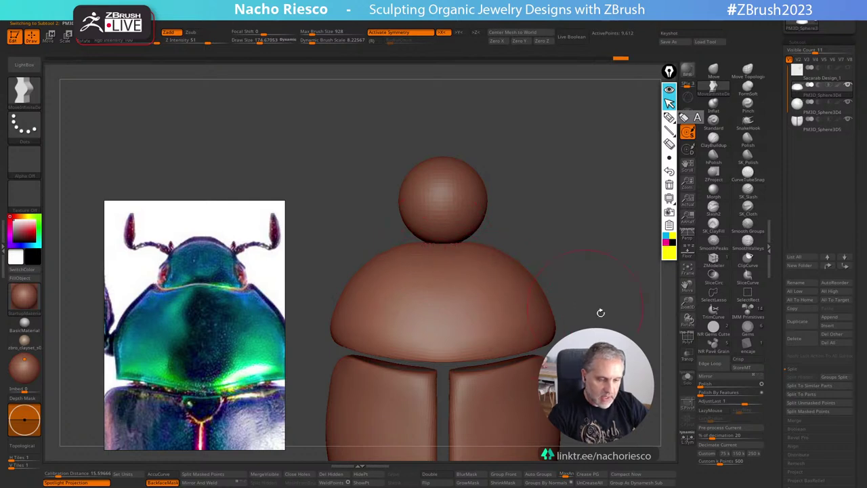
left_click(687, 377)
key("s")
left_click_drag(445, 248, 426, 250)
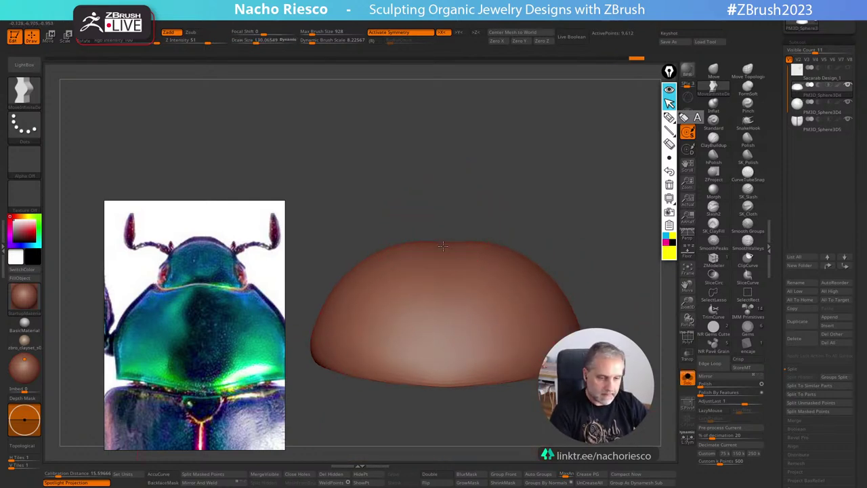
key("s")
left_click_drag(441, 248, 427, 249)
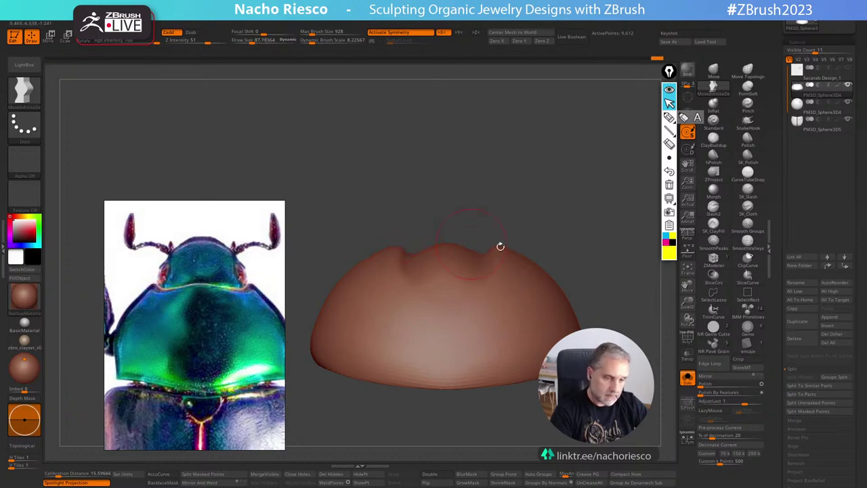
Flatten the thorax's front upper slope in side view with MoveInfiniteDepth at a draw size of about 276.
left_click_drag(526, 228, 584, 240)
key("s")
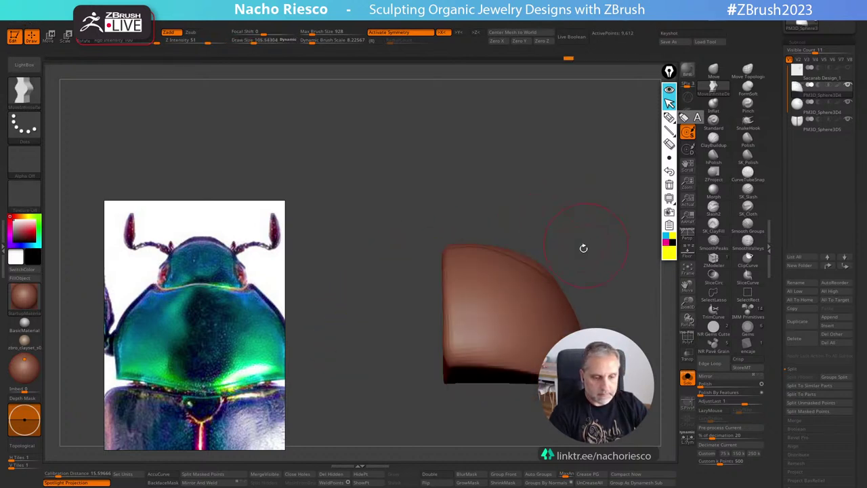
key("s")
left_click_drag(556, 269, 569, 268)
left_click_drag(546, 267, 533, 271)
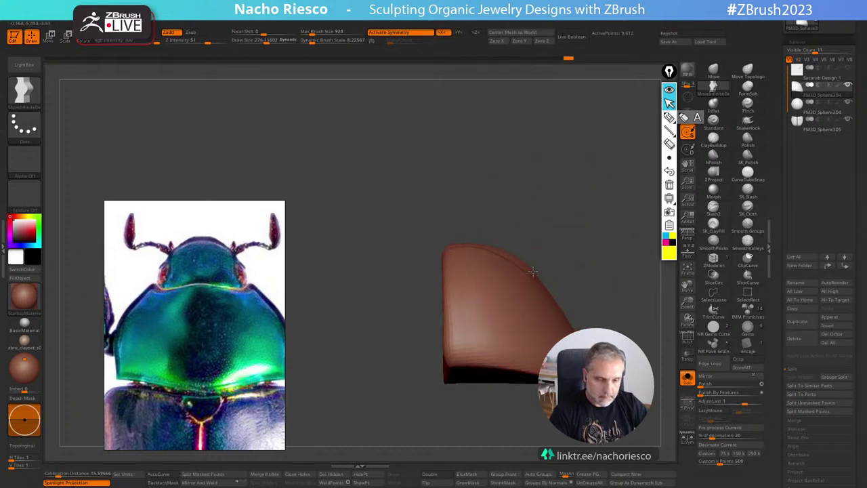
Switch to the Move brush with a draw size of about 180 and bring the other body parts back into view.
mouse_move(531, 266)
right_mouse_down()
mouse_move(596, 187)
mouse_move(565, 214)
mouse_move(625, 199)
mouse_move(615, 201)
mouse_move(619, 193)
right_mouse_up()
left_click(713, 71)
key("s")
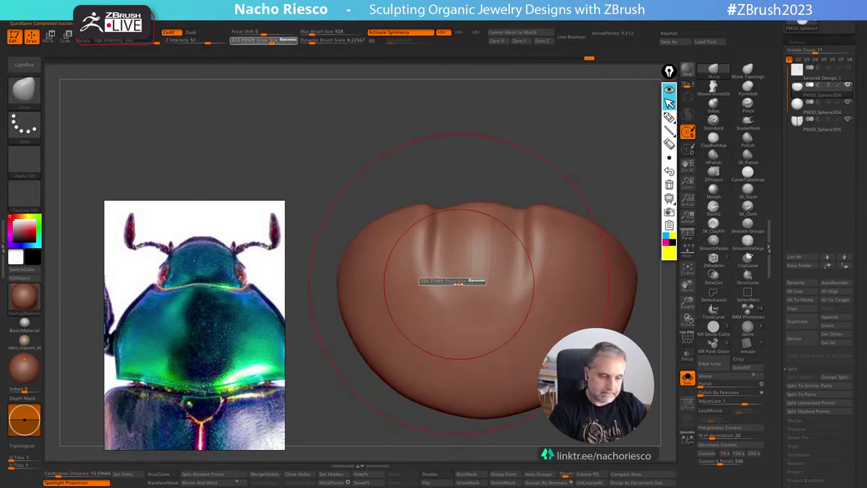
left_click_drag(459, 283, 448, 288)
right_click_drag(446, 293, 590, 207)
left_click(687, 378)
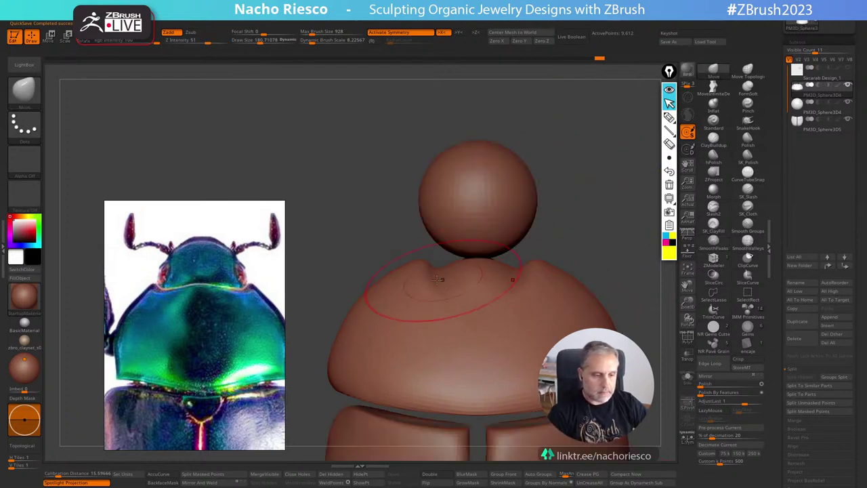
Move the head sphere back into the thorax's front edge with a transpose line and compress its depth in side view.
left_click(495, 214, "alt")
key("w")
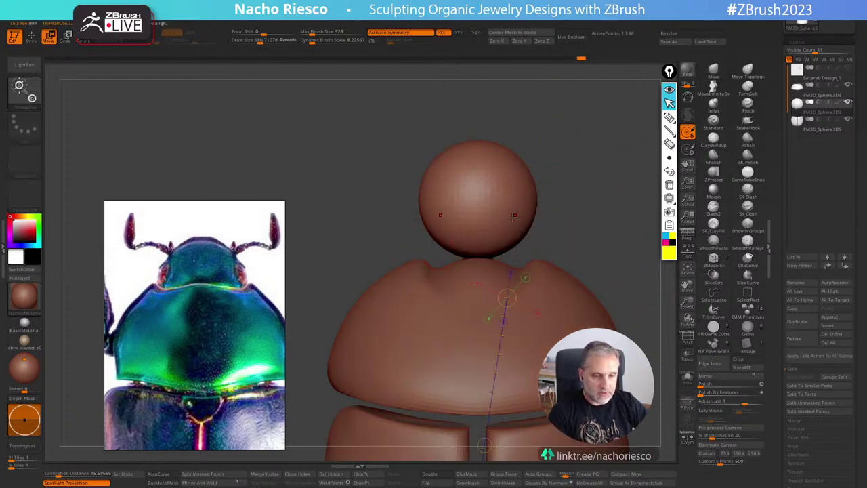
left_click_drag(508, 188, 507, 302, "shift")
left_click_drag(507, 245, 506, 297)
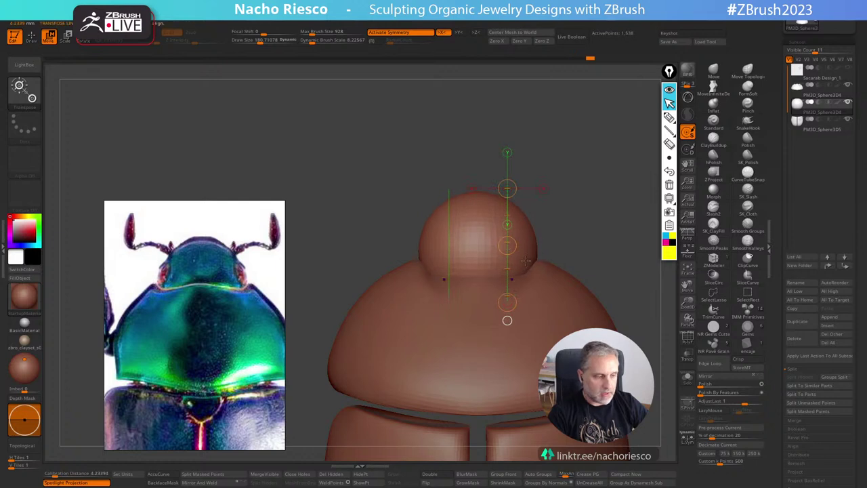
right_click_drag(525, 261, 589, 259, "shift")
left_click_drag(451, 239, 541, 239, "shift")
left_click_drag(540, 238, 518, 238)
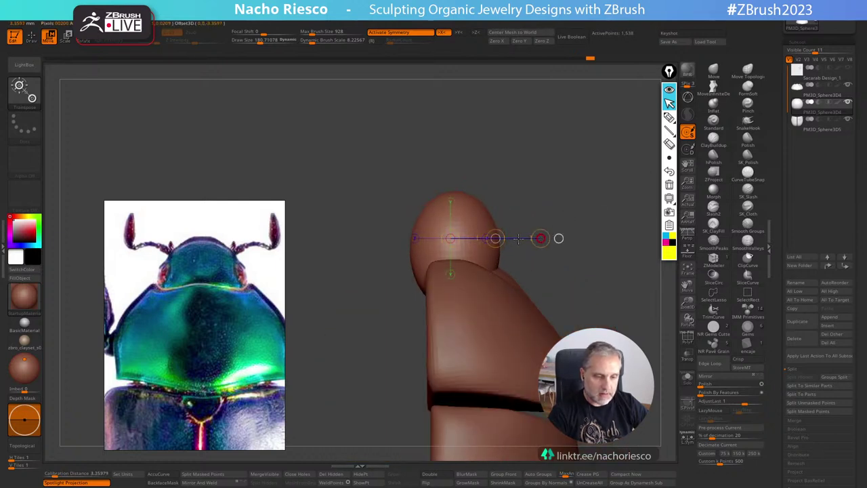
Shape the head's upper sides symmetrically with the Move brush at a draw size of about 115.
mouse_move(631, 258)
left_mouse_down("shift")
mouse_move(593, 258)
mouse_move(572, 232)
left_mouse_up("shift")
key("q")
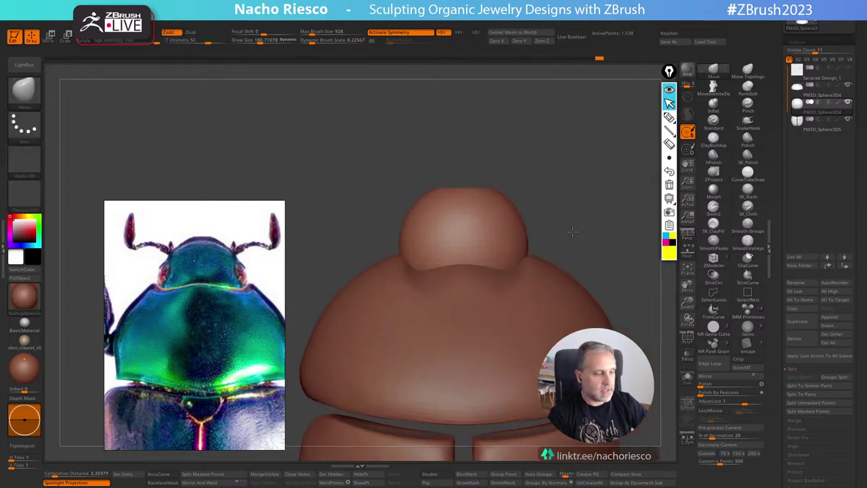
right_click_drag(579, 226, 592, 232)
right_click_drag(531, 235, 469, 205)
left_click_drag(440, 231, 434, 231)
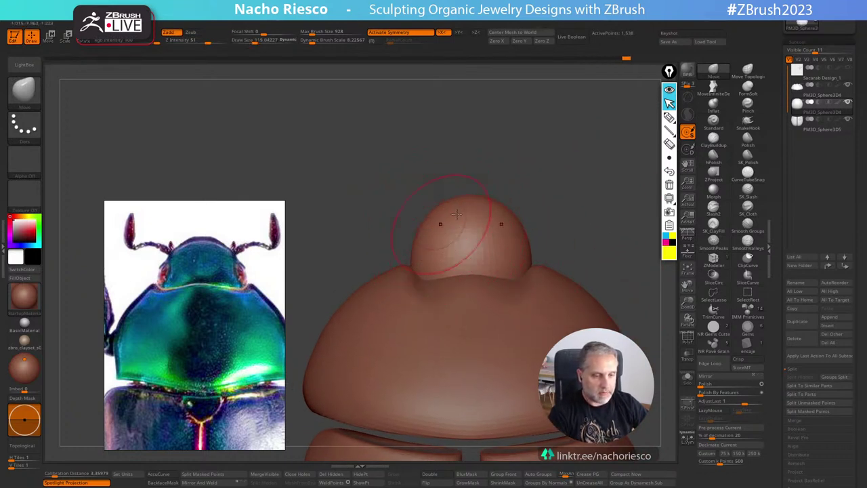
Push symmetrical eye hollows into both sides of the head with the Move brush at a draw size of about 64.
right_click_drag(441, 223, 468, 244)
key("s")
left_click_drag(464, 244, 458, 244)
mouse_move(458, 244)
right_mouse_down()
mouse_move(465, 230)
mouse_move(465, 264)
right_mouse_up()
key("s")
left_click_drag(466, 268, 459, 264)
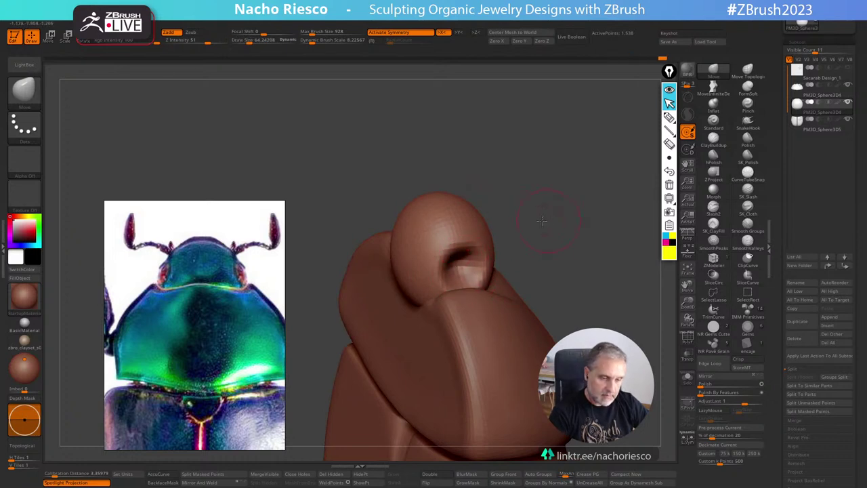
right_click_drag(541, 220, 579, 204)
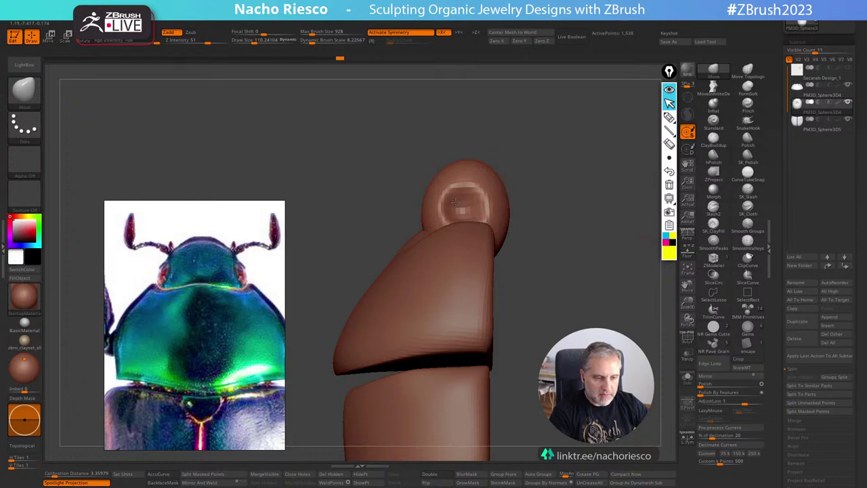
Cut the head's underside flat in side view with ClipCurve, level with the thorax's underside.
left_click(711, 260)
left_click(751, 261)
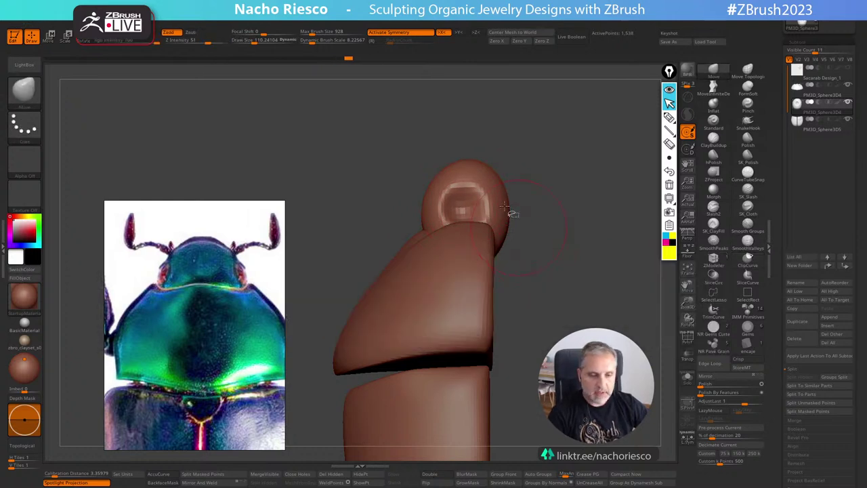
left_click_drag(489, 143, 493, 361, "ctrl+shift")
mouse_move(605, 210)
left_mouse_down()
mouse_move(647, 207)
mouse_move(637, 206)
mouse_move(604, 248)
mouse_move(639, 261)
mouse_move(615, 260)
mouse_move(614, 242)
mouse_move(611, 260)
mouse_move(615, 236)
mouse_move(578, 243)
left_mouse_up()
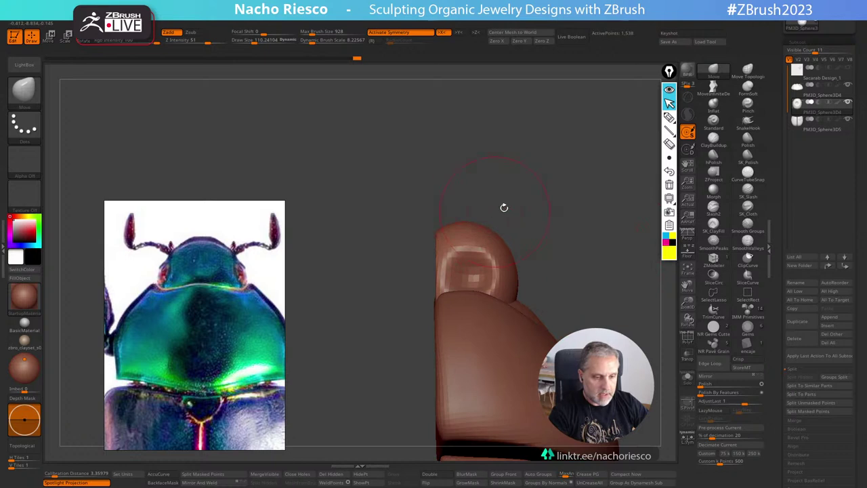
mouse_move(504, 207)
left_mouse_down()
mouse_move(536, 193)
mouse_move(598, 189)
mouse_move(625, 254)
mouse_move(604, 346)
left_mouse_up()
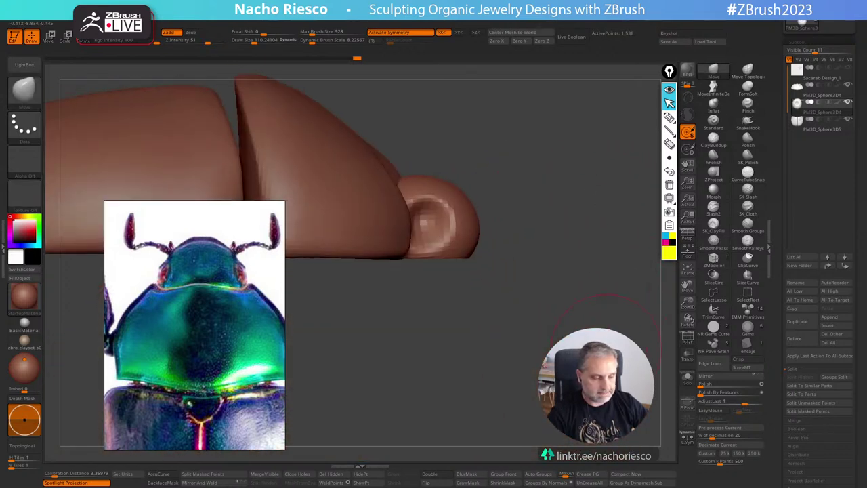
left_click_drag(610, 298, 607, 302)
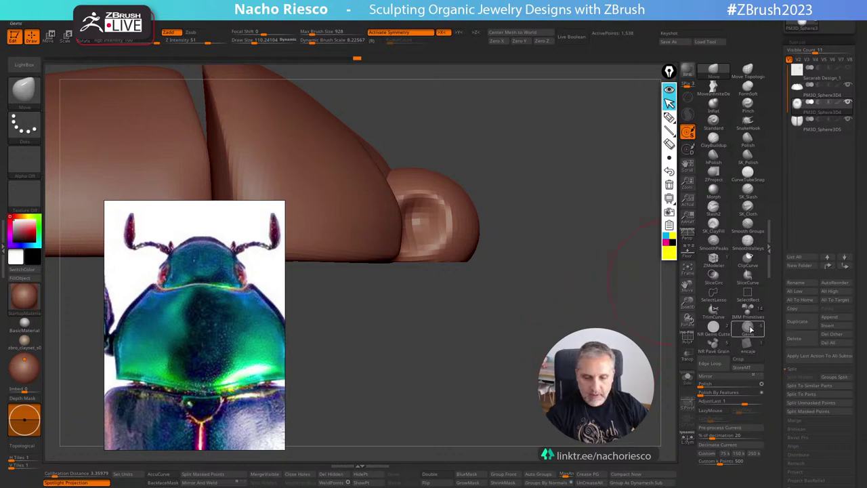
Try to draw a symmetrical tube along the head's lower front edge with CurveTubeSnap at a draw size of about 44.
left_click(748, 174)
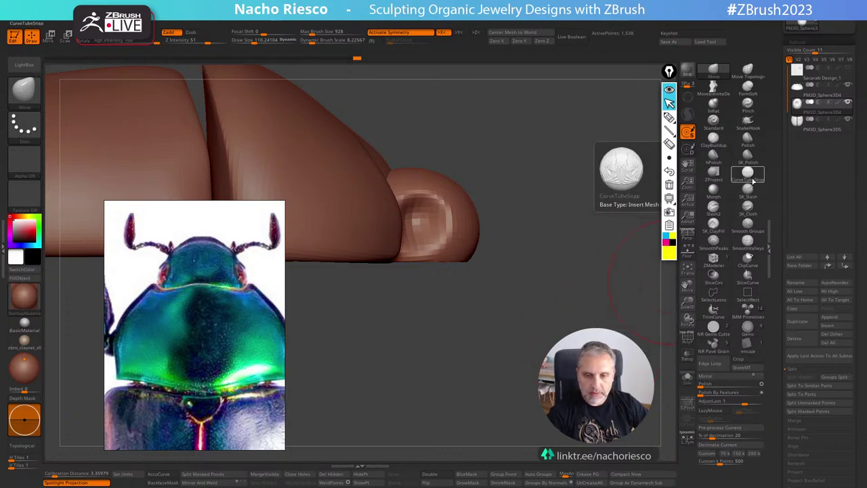
mouse_move(609, 298)
left_mouse_down()
mouse_move(449, 278)
mouse_move(552, 289)
left_mouse_up()
key("s")
left_click_drag(456, 314, 447, 315)
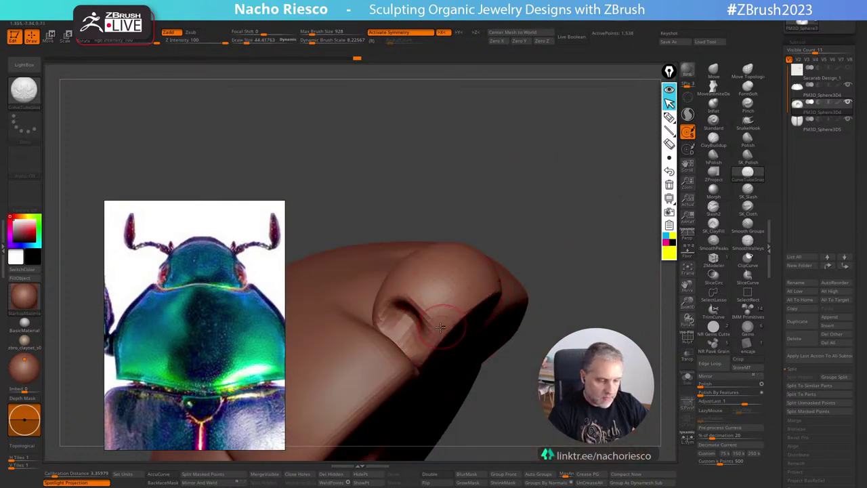
left_click_drag(486, 289, 491, 287)
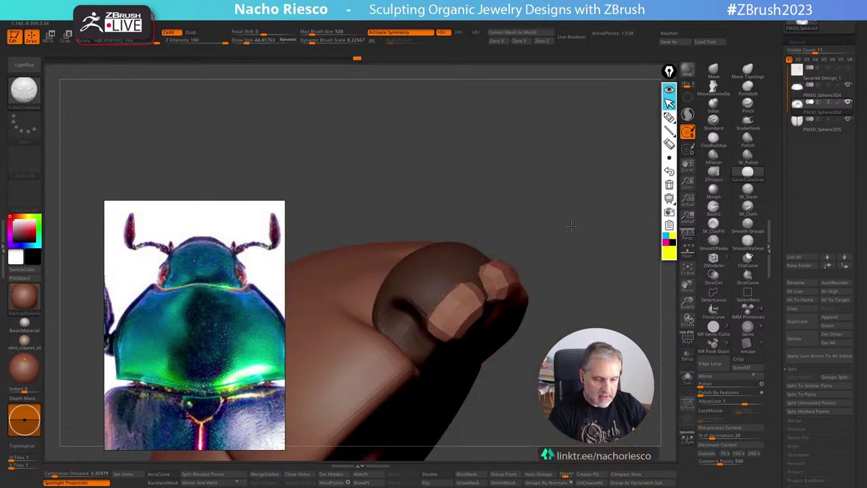
left_click_drag(539, 247, 550, 237)
key("ctrl+z")
Draw a symmetrical tube along the head's lower front edge with CurveTubeSnap at a draw size of about 24.
key("s")
left_click_drag(451, 314, 445, 314)
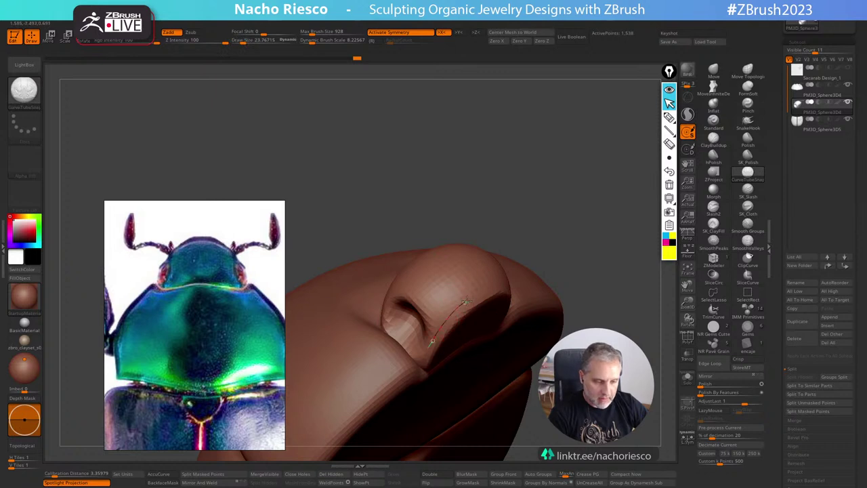
left_click_drag(482, 291, 485, 293)
left_click_drag(579, 228, 541, 226)
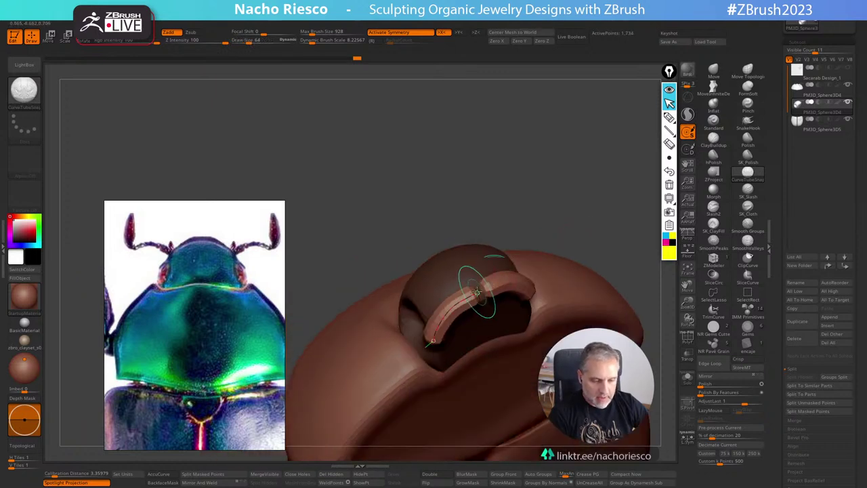
left_click(484, 287)
left_click_drag(587, 203, 569, 236)
left_click_drag(543, 285, 589, 230)
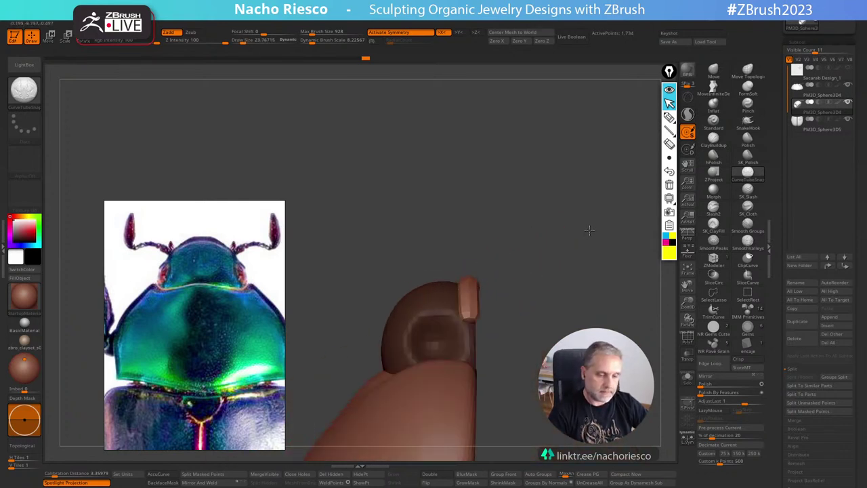
Pull the tube outward around the head's front with Move Topological at a draw size of about 157 and smooth it.
left_click_drag(571, 259, 622, 260, "shift")
left_click_drag(579, 280, 629, 258, "alt")
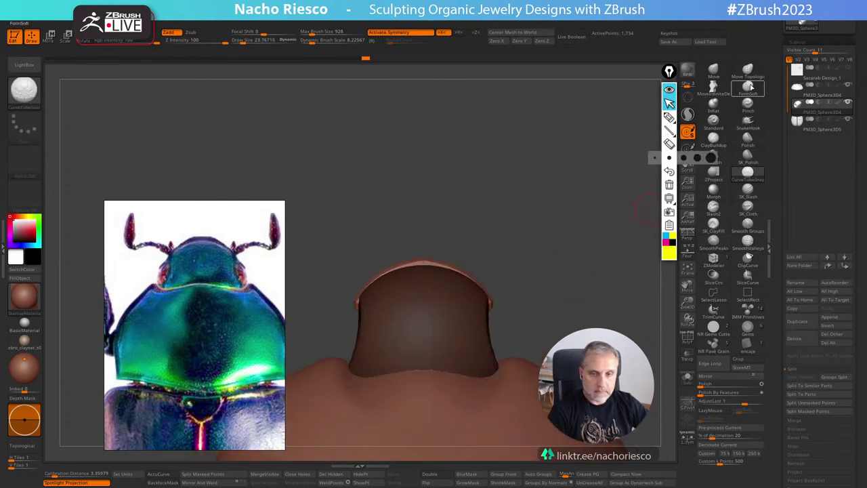
left_click(748, 71)
key("s")
left_click_drag(417, 279, 384, 273)
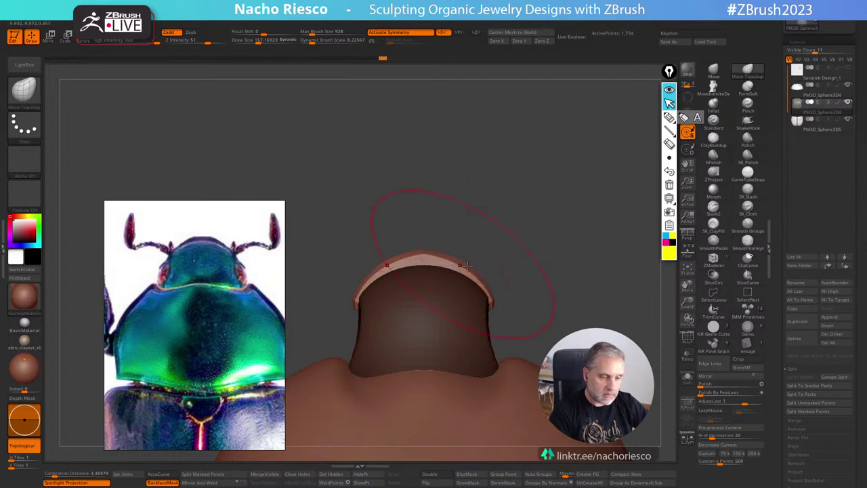
mouse_move(530, 255)
left_mouse_down()
mouse_move(532, 278)
mouse_move(498, 310)
left_mouse_up()
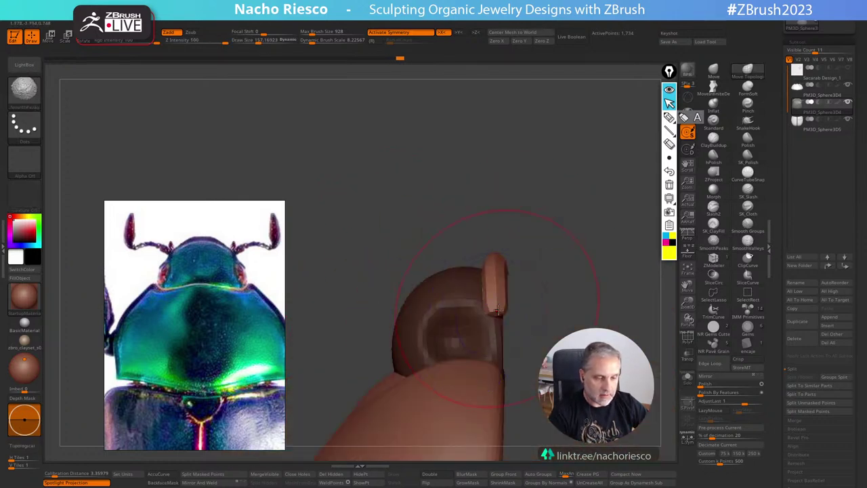
mouse_move(553, 277)
left_mouse_down("shift")
mouse_move(481, 324)
mouse_move(481, 334)
left_mouse_up("shift")
Turn off BackfaceMask and extend the tube's ends down along the head's sides, then smooth them.
left_click(163, 483)
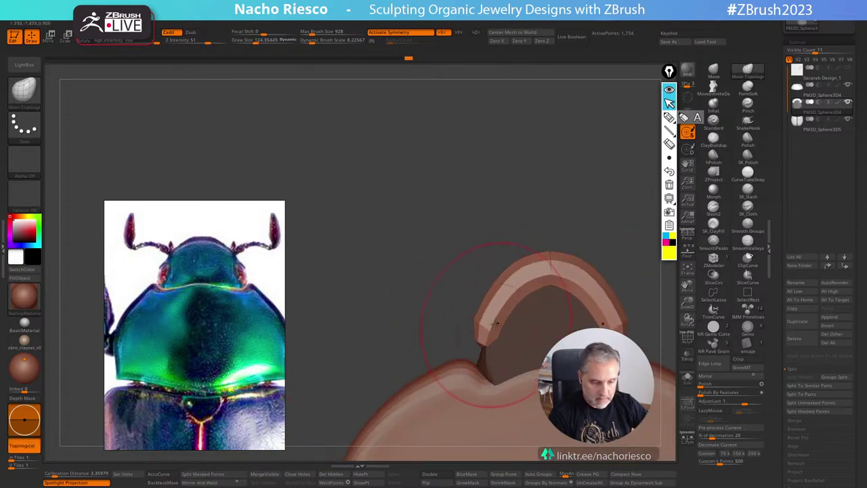
left_click_drag(498, 305, 481, 323)
left_click_drag(610, 245, 572, 288, "shift")
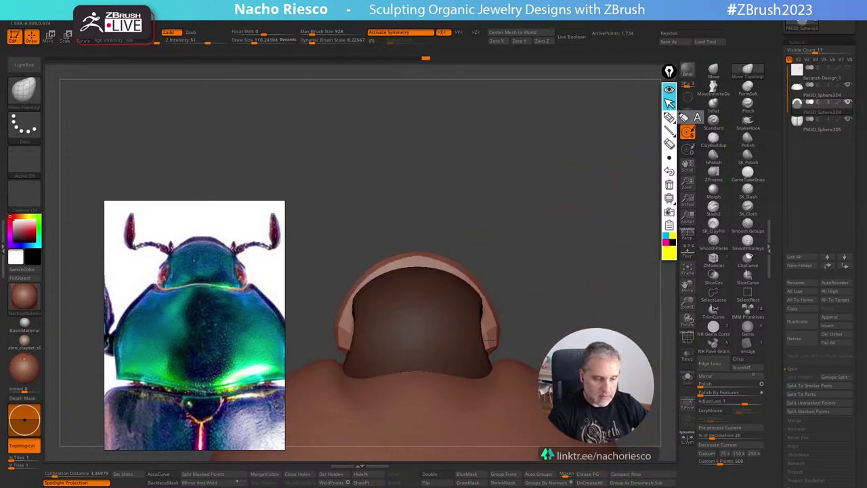
left_click_drag(490, 339, 488, 333, "shift")
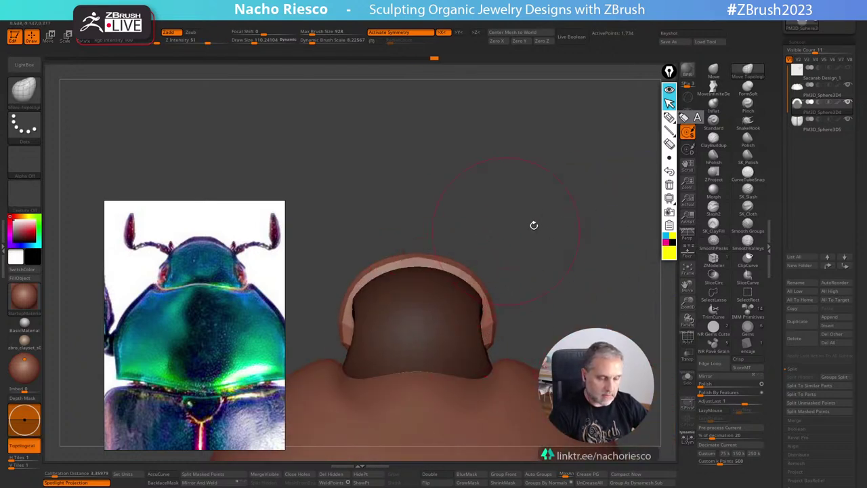
mouse_move(534, 224)
left_mouse_down()
mouse_move(597, 248)
mouse_move(597, 274)
left_mouse_up()
Clear the head's mask and broaden the front rim in side view with Move Topological at a draw size of about 163.
key("s")
mouse_move(458, 289)
left_mouse_down()
mouse_move(458, 306)
mouse_move(443, 285)
left_mouse_up()
key("s")
mouse_move(518, 285)
left_mouse_down()
mouse_move(498, 314)
mouse_move(407, 184)
mouse_move(458, 242)
mouse_move(436, 219)
left_mouse_up()
left_click_drag(503, 220, 501, 144)
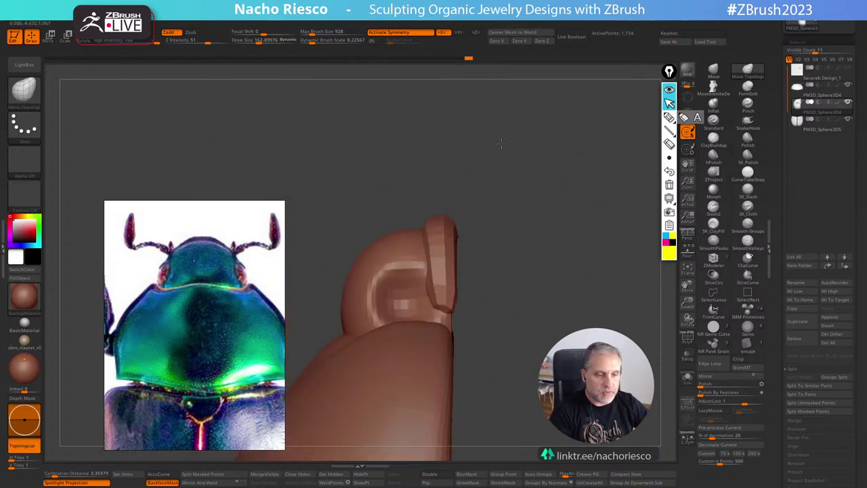
left_click_drag(459, 283, 644, 278)
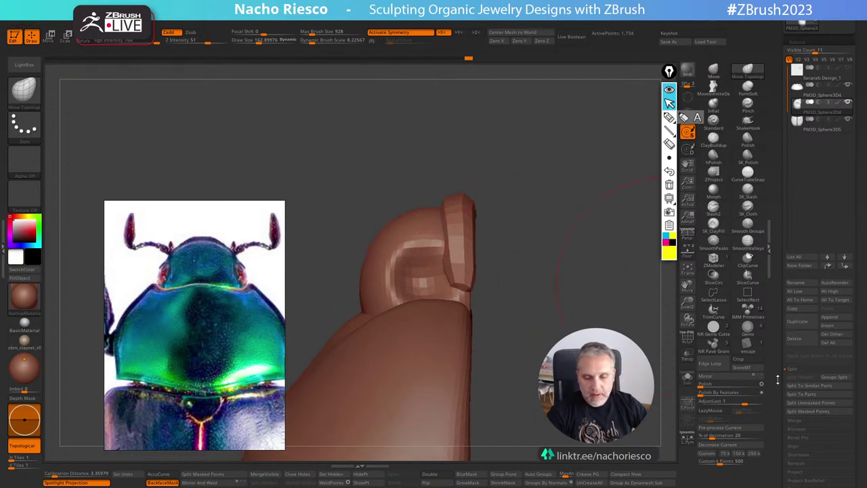
Remesh the head and its rim with ZRemesher, checking the polygon wireframe and hiding it again.
left_click_drag(778, 379, 776, 245)
left_click(687, 337)
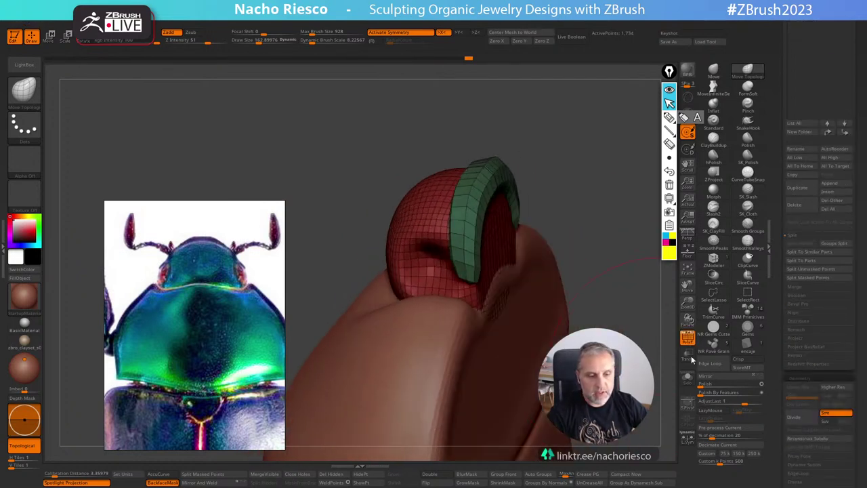
left_click_drag(778, 378, 778, 221)
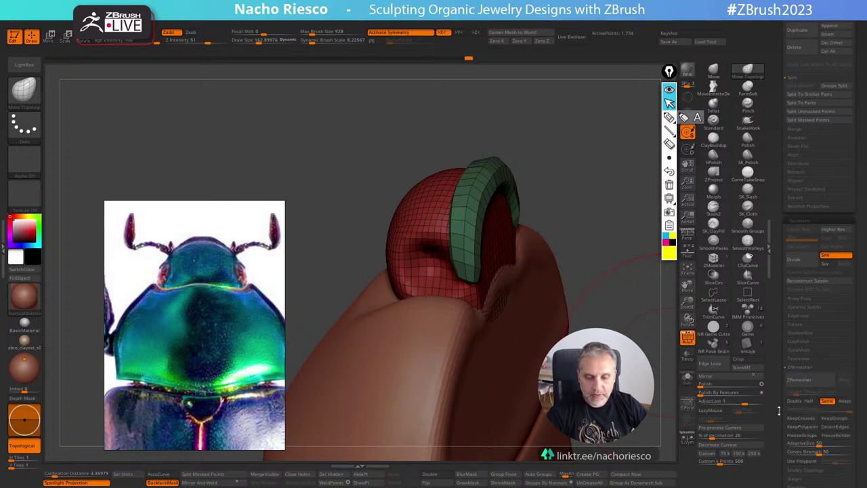
left_click_drag(778, 408, 779, 321)
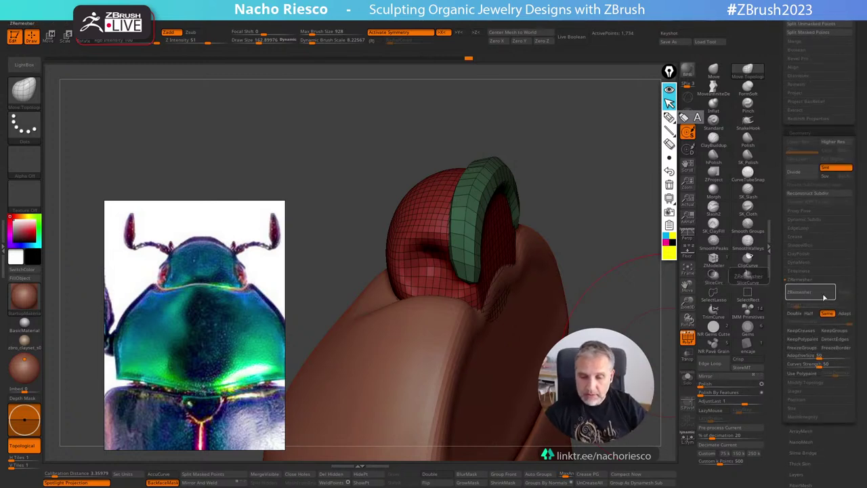
left_click(801, 292)
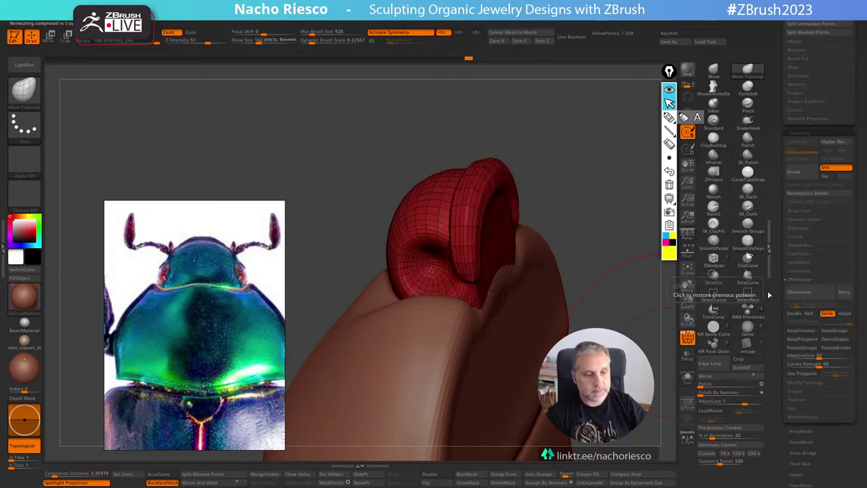
left_click(693, 334)
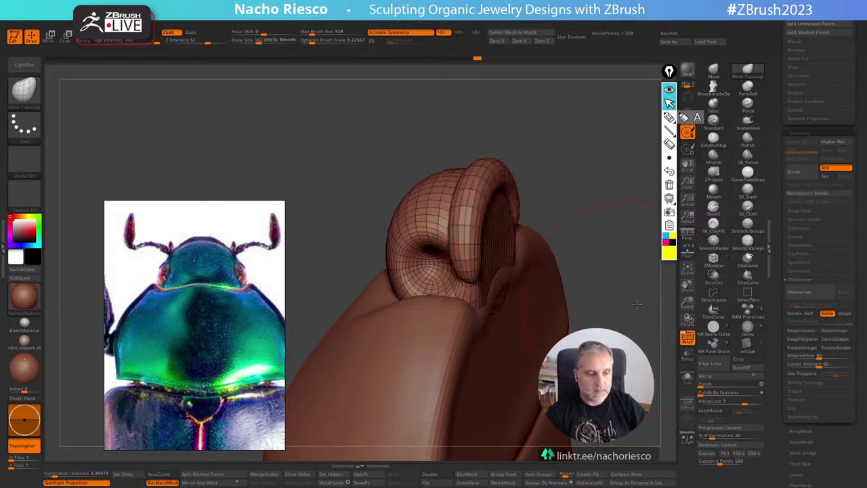
left_click_drag(597, 291, 647, 308)
left_click(689, 339)
Reshape the head's upper surface in side view with the Move brush at a draw size of about 135.
mouse_move(583, 339)
left_mouse_down("shift")
mouse_move(623, 352)
mouse_move(600, 298)
mouse_move(615, 266)
left_mouse_up("shift")
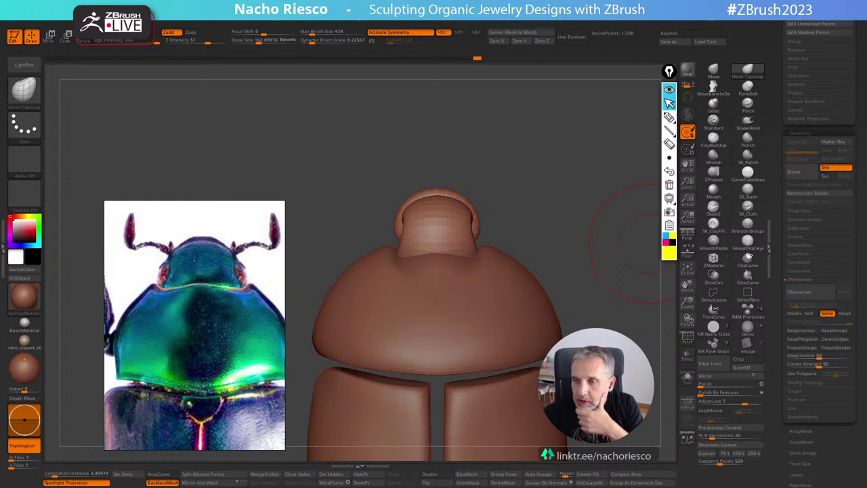
mouse_move(578, 244)
left_mouse_down()
mouse_move(571, 240)
mouse_move(609, 286)
mouse_move(589, 274)
left_mouse_up()
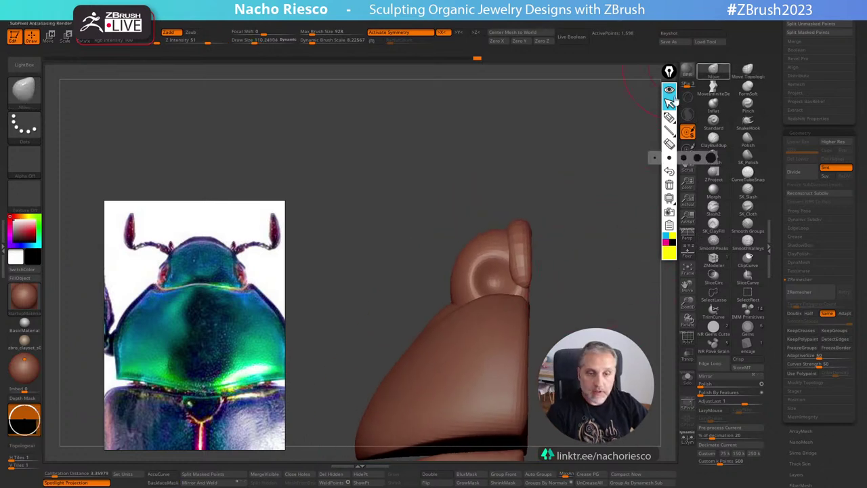
key("s")
left_click_drag(474, 251, 473, 244)
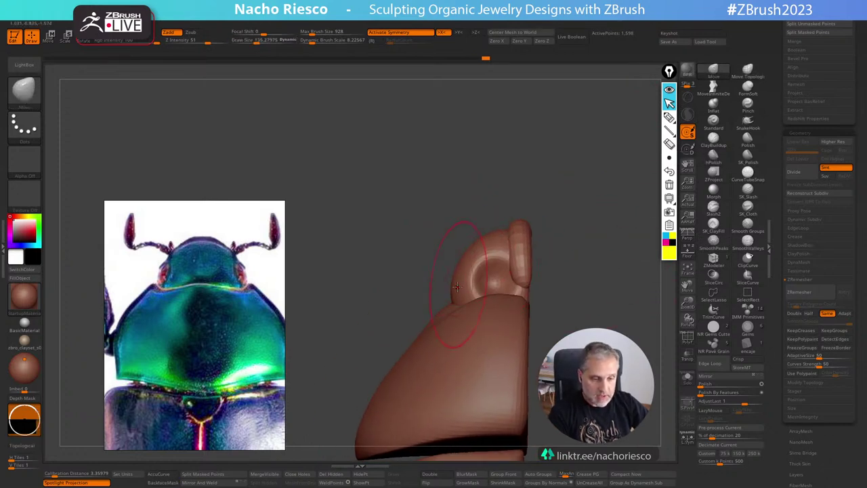
left_click_drag(570, 217, 488, 293)
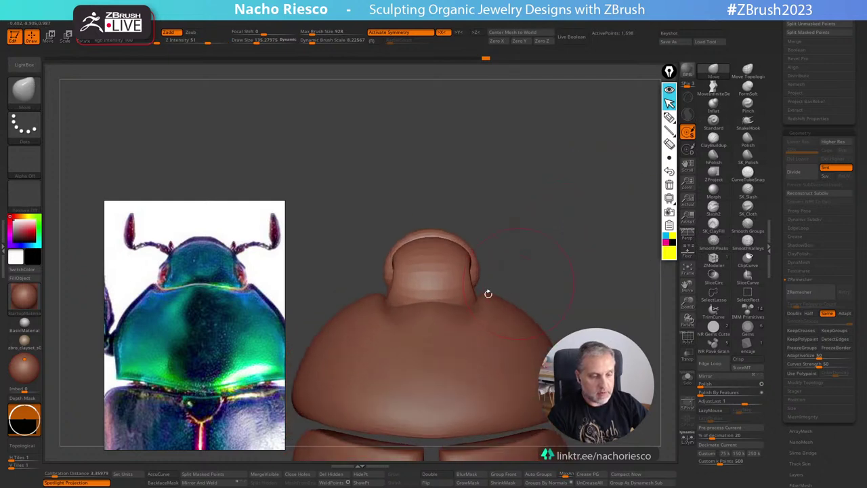
left_click_drag(528, 264, 588, 261)
left_click_drag(582, 222, 542, 288)
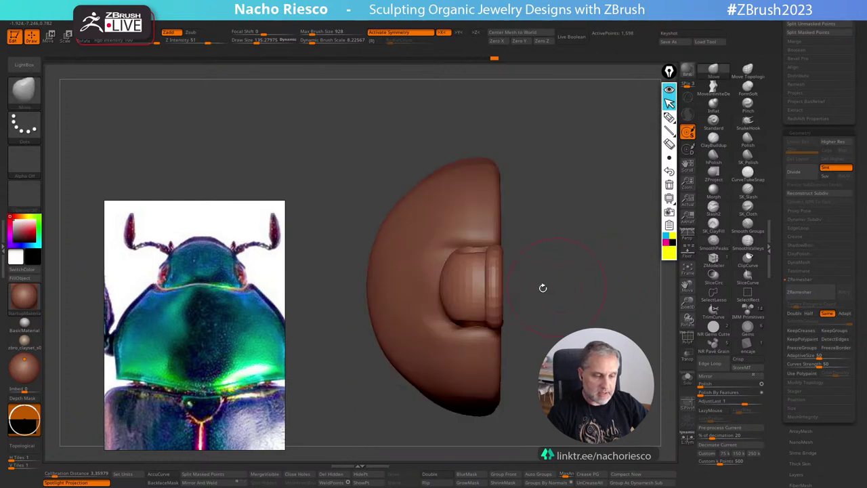
Stretch the head slightly in depth with a transpose line and return to sculpting.
key("w")
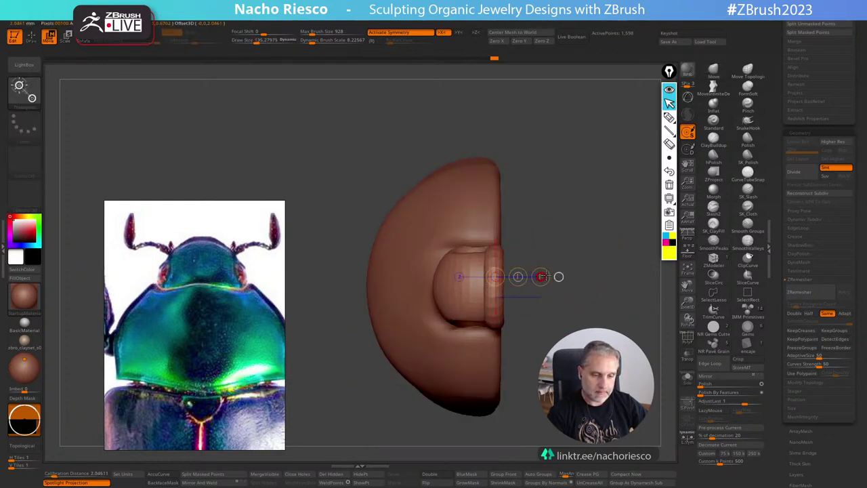
left_click_drag(575, 170, 588, 290)
key("q")
Select the thorax, lasso-mask its front area around the neck with MaskLasso, and invert the mask so only that area is editable.
mouse_move(589, 253)
left_mouse_down("alt")
mouse_move(571, 235)
mouse_move(616, 236)
mouse_move(598, 252)
mouse_move(580, 193)
mouse_move(581, 205)
left_mouse_up("alt")
left_click(499, 305, "alt")
key("s")
left_click_drag(503, 280, 496, 281)
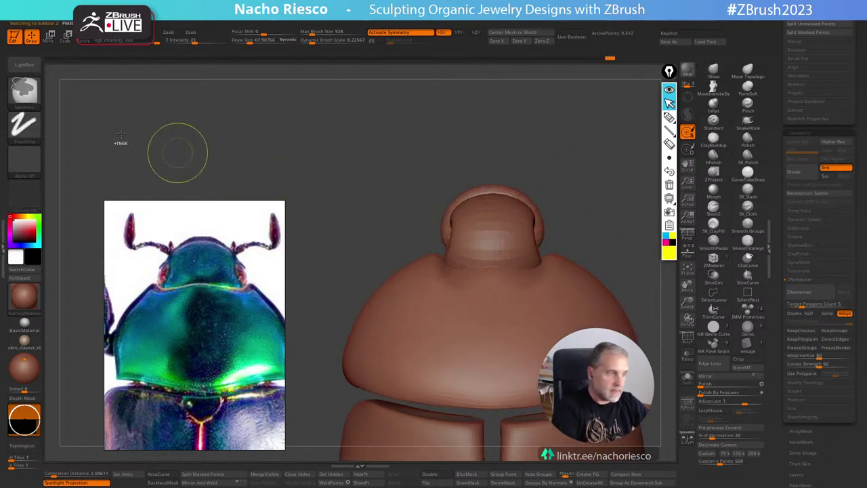
left_click(25, 94, "ctrl")
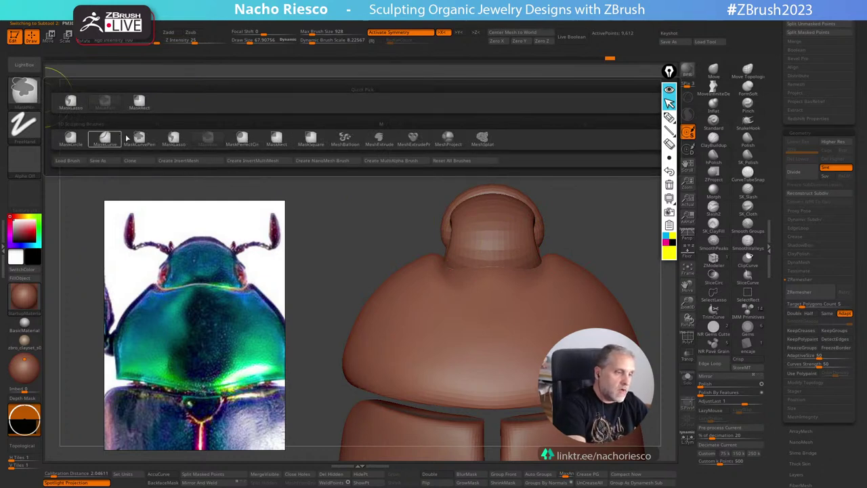
left_click(173, 139)
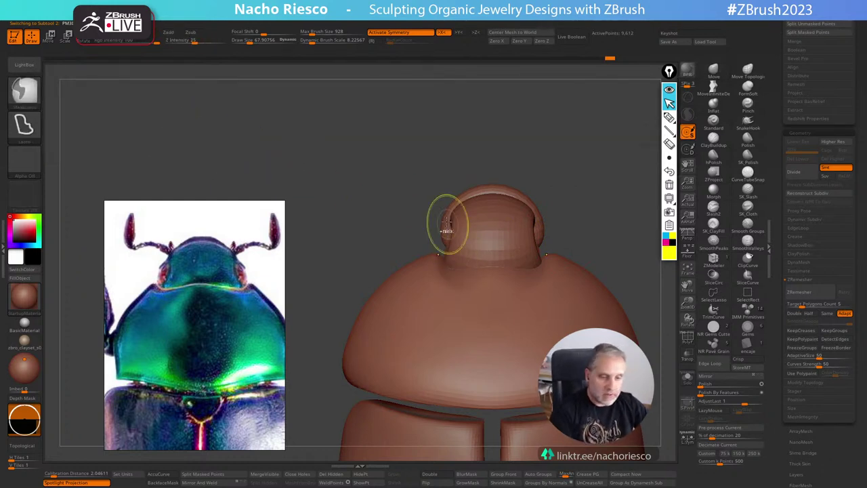
mouse_move(444, 224)
left_mouse_down("ctrl")
mouse_move(434, 271)
mouse_move(482, 270)
mouse_move(534, 194)
left_mouse_up("ctrl")
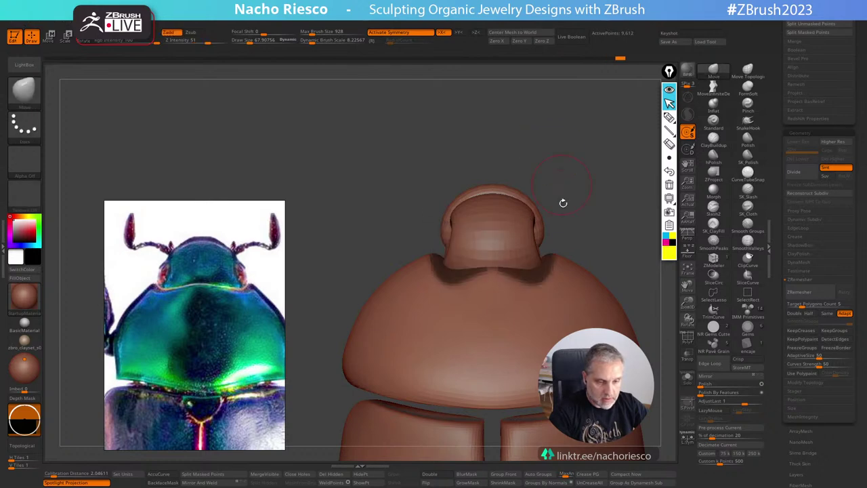
left_click(612, 250, "ctrl")
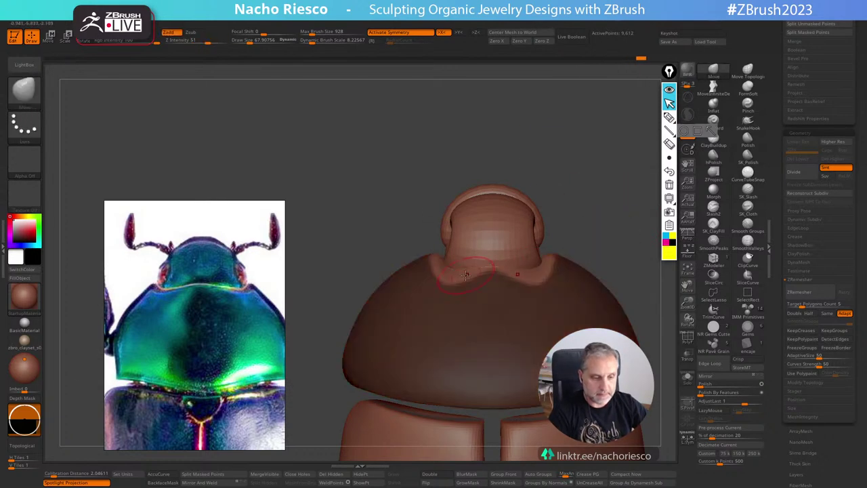
Push the thorax's unmasked neck area inward with the Move brush at a draw size of about 101, isolating the thorax.
key("s")
left_click_drag(465, 275, 457, 271)
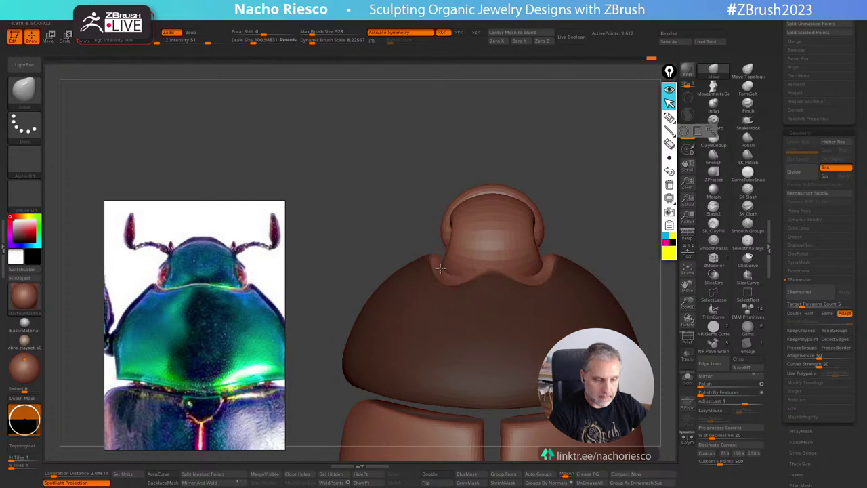
left_click_drag(573, 203, 620, 218)
mouse_move(573, 234)
left_mouse_down()
mouse_move(596, 254)
mouse_move(599, 275)
left_mouse_up()
left_click(688, 378)
left_click_drag(473, 284, 470, 272)
left_click_drag(548, 238, 547, 298)
Deepen the thorax's neck recess with the Move brush at a draw size of about 141 and even it out with SmoothValleys.
key("s")
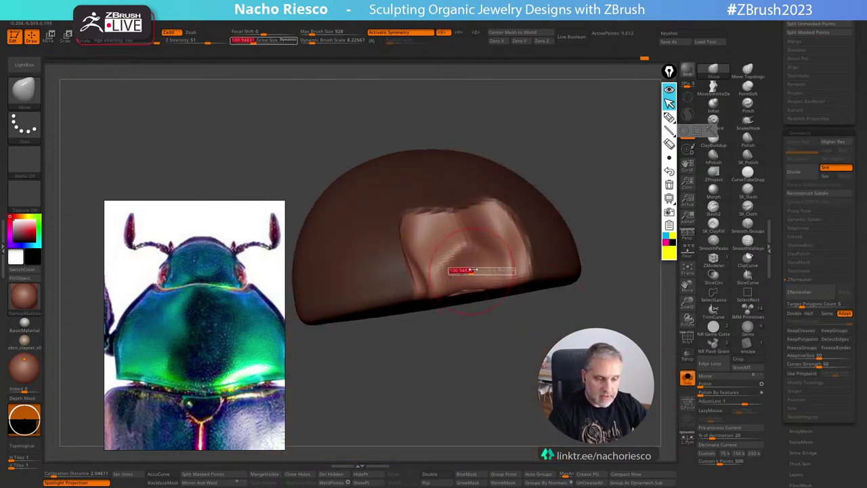
left_click_drag(463, 271, 471, 271)
left_click_drag(469, 259, 476, 249)
key("s")
left_click_drag(434, 271, 435, 279)
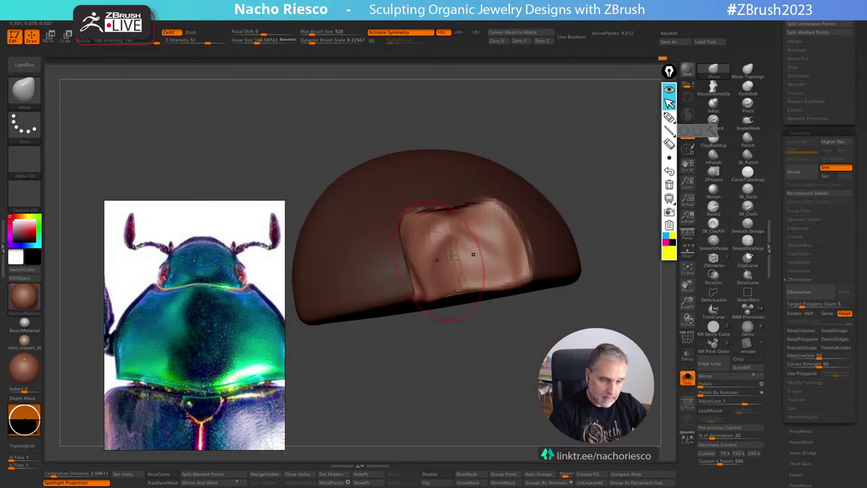
mouse_move(443, 233)
left_mouse_down("shift")
mouse_move(461, 245)
mouse_move(468, 285)
left_mouse_up("shift")
left_click(747, 242)
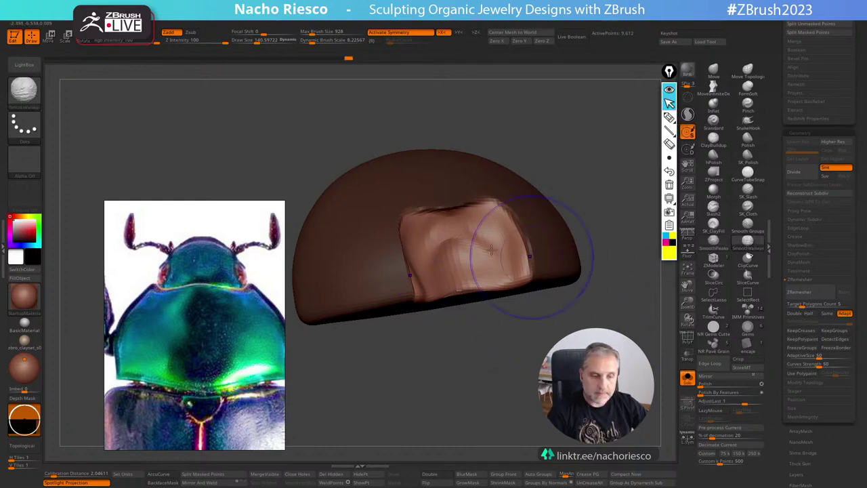
right_click_drag(532, 211, 511, 197)
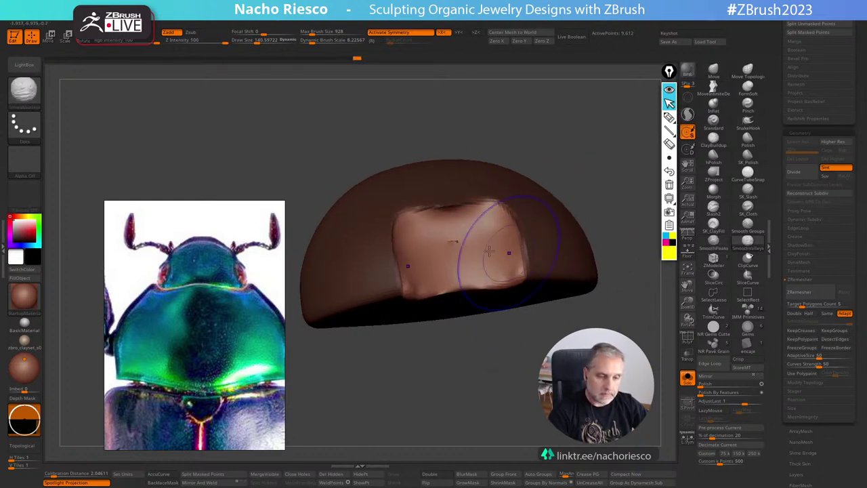
left_click_drag(498, 245, 462, 239, "shift")
mouse_move(416, 310)
right_mouse_down()
mouse_move(594, 199)
mouse_move(602, 182)
mouse_move(578, 164)
mouse_move(601, 172)
right_mouse_up()
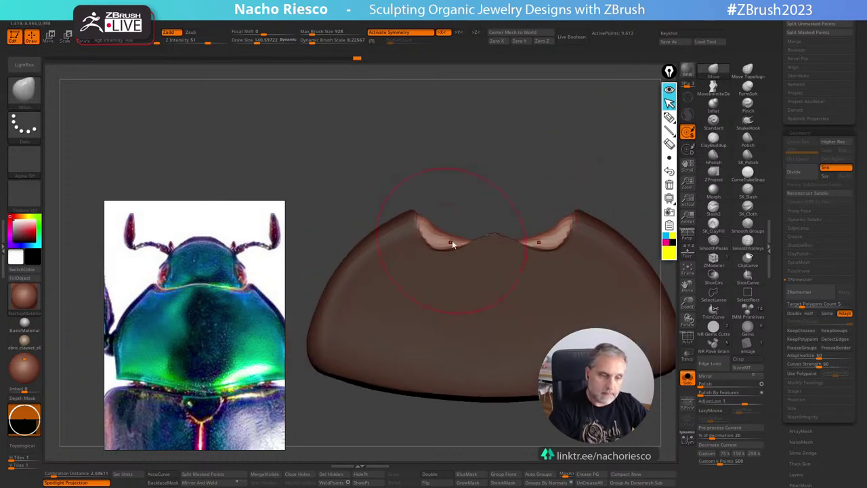
Reshape and smooth the neck recess at a draw size of about 110, clear the mask and show all parts again.
key("s")
left_click_drag(451, 240, 442, 247)
right_click_drag(535, 173, 474, 224)
left_click_drag(447, 242, 447, 228)
right_click_drag(501, 271, 542, 203)
left_click_drag(463, 260, 473, 255)
left_click_drag(476, 248, 453, 243, "shift")
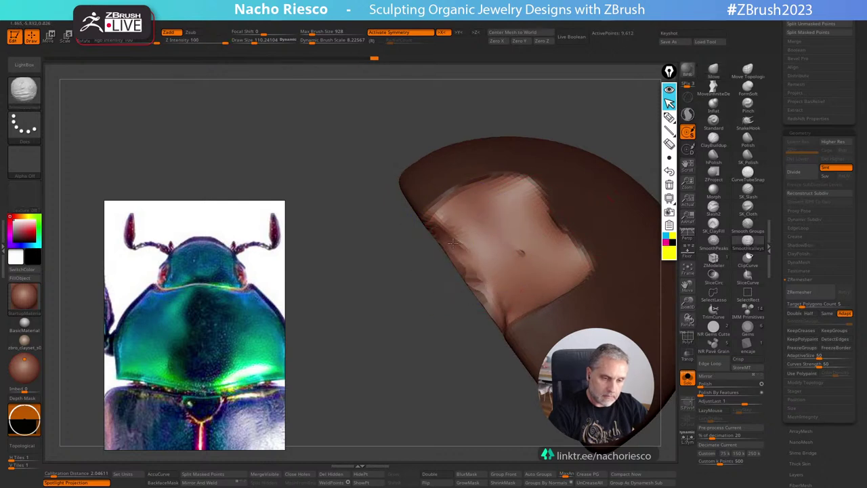
mouse_move(569, 91)
left_mouse_down("shift")
mouse_move(649, 247)
mouse_move(629, 260)
mouse_move(621, 236)
mouse_move(641, 252)
left_mouse_up("shift")
Fit the thorax's front edge around the base of the head with the Move brush at a draw size of about 120.
key("s")
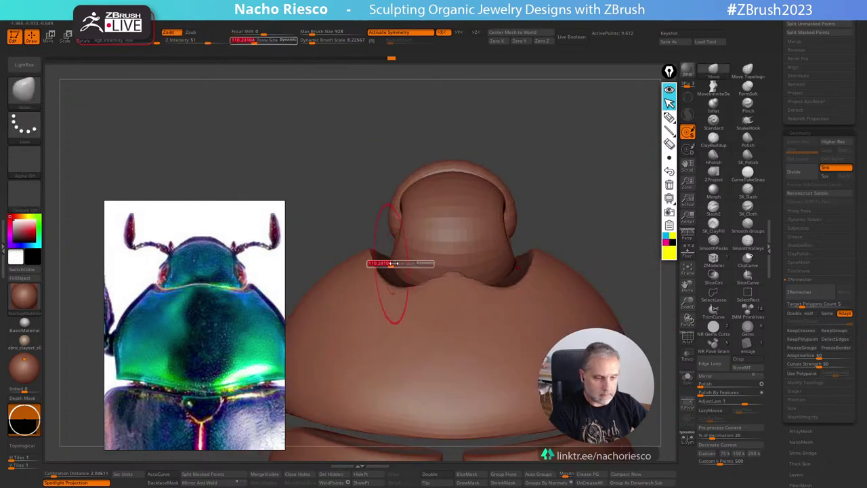
left_click_drag(393, 263, 382, 256)
left_click_drag(402, 292, 404, 277)
key("s")
left_click_drag(460, 292, 454, 291)
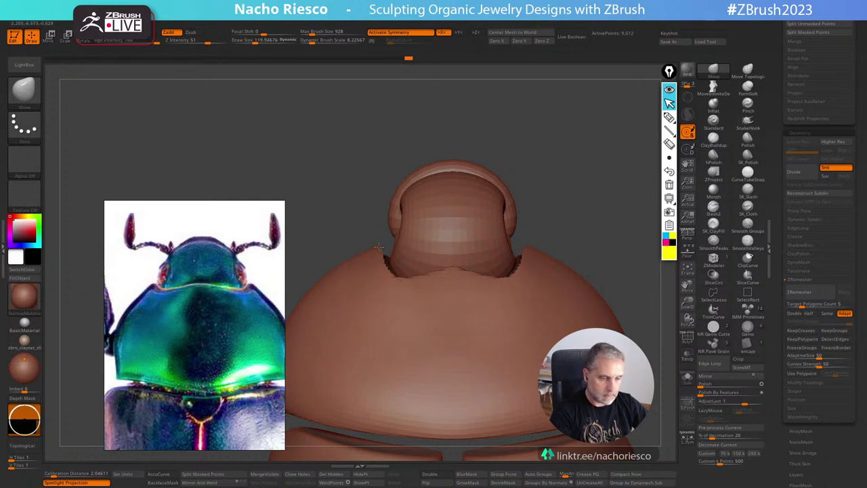
Adjust the thorax's upper profile in side view with the Move brush at a draw size of about 187.
mouse_move(569, 212)
left_mouse_down("alt")
mouse_move(590, 196)
mouse_move(588, 206)
left_mouse_up("alt")
key("s")
mouse_move(437, 255)
left_mouse_down()
mouse_move(449, 254)
mouse_move(440, 263)
left_mouse_up()
left_click_drag(563, 219, 592, 202, "shift")
left_click_drag(477, 288, 469, 292)
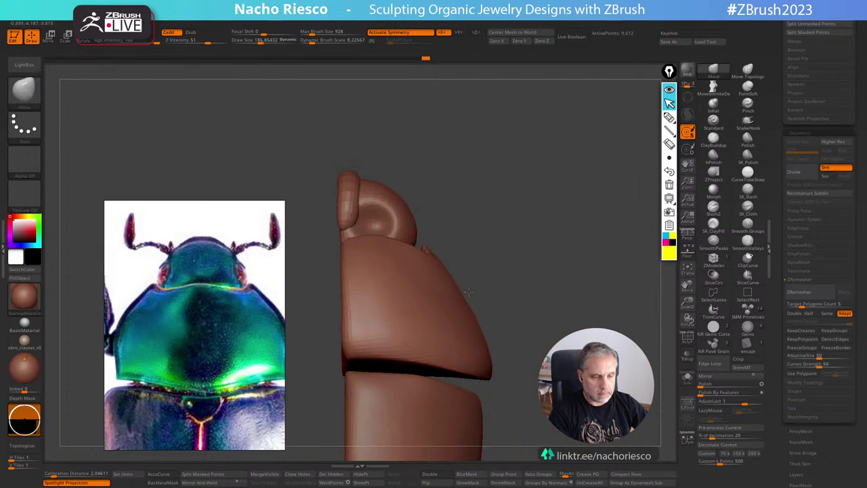
Isolate the thorax and soften the jagged edges of its neck recess with SmoothPeaks at a draw size of about 125.
left_click_drag(557, 182, 643, 298)
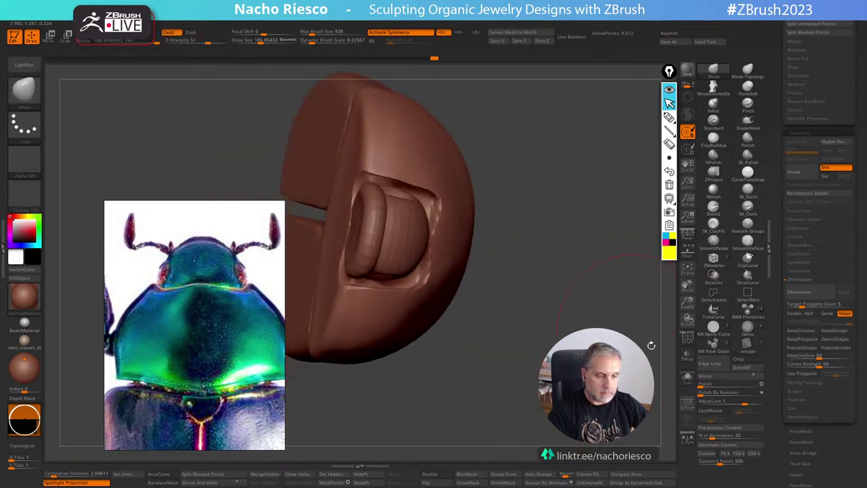
left_click(687, 379)
left_click_drag(665, 375, 530, 279)
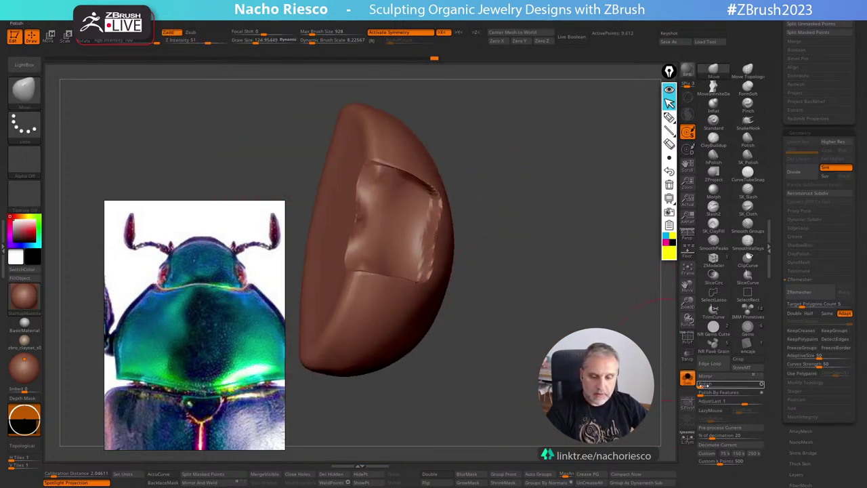
left_click_drag(650, 390, 633, 379)
left_click(748, 244, "shift")
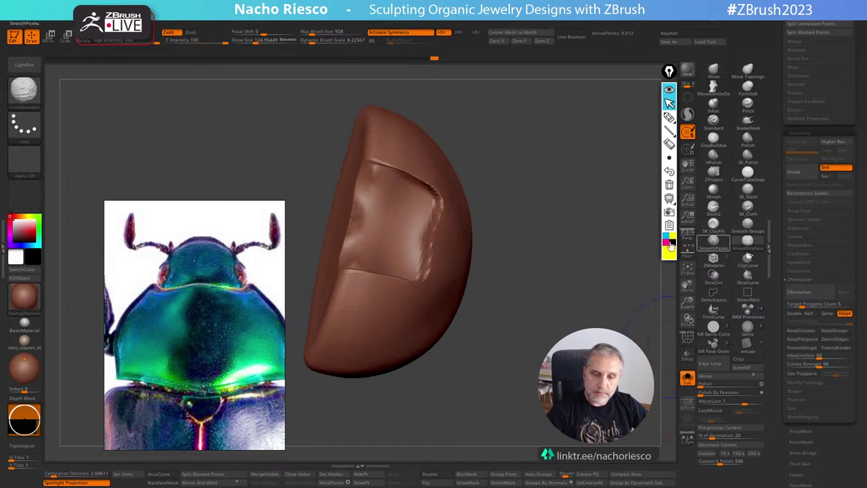
mouse_move(431, 234)
left_mouse_down("shift")
mouse_move(415, 263)
mouse_move(433, 197)
left_mouse_up("shift")
left_click_drag(615, 330, 629, 311)
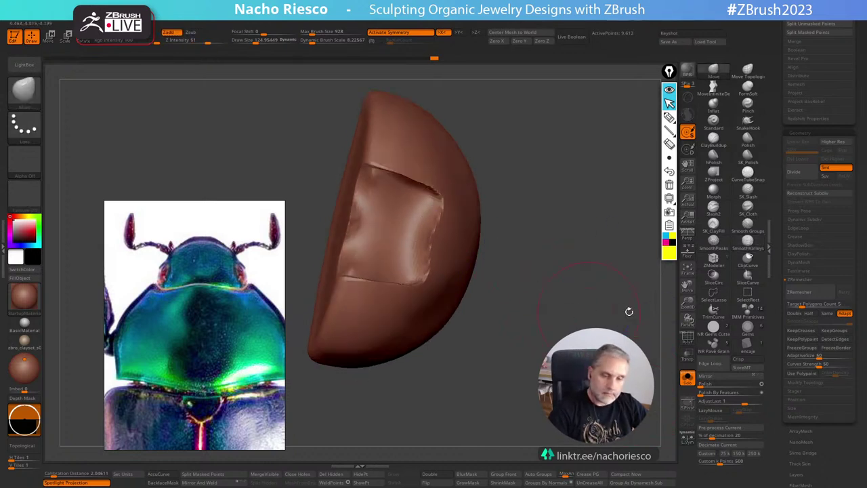
left_click(719, 243, "shift")
mouse_move(442, 195)
left_mouse_down("shift")
mouse_move(428, 278)
mouse_move(354, 279)
left_mouse_up("shift")
Polish the thorax's side surface with the SK_Polish brush at a draw size of about 157, with all parts shown.
mouse_move(540, 300)
left_mouse_down()
mouse_move(553, 220)
mouse_move(583, 303)
mouse_move(607, 285)
mouse_move(641, 298)
mouse_move(636, 288)
mouse_move(625, 331)
mouse_move(661, 313)
left_mouse_up()
left_click(748, 156)
key("bracketright")
key("bracketright")
key("bracketright")
left_click_drag(433, 288, 405, 285)
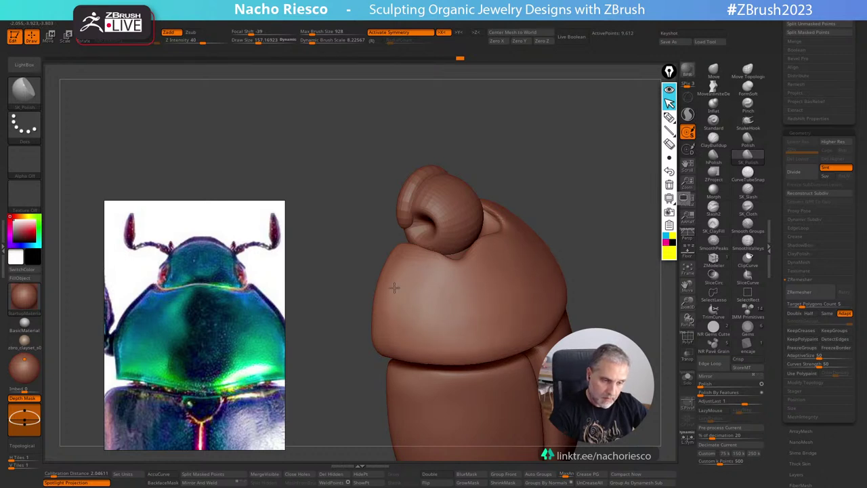
mouse_move(593, 250)
left_mouse_down()
mouse_move(614, 240)
mouse_move(597, 232)
left_mouse_up()
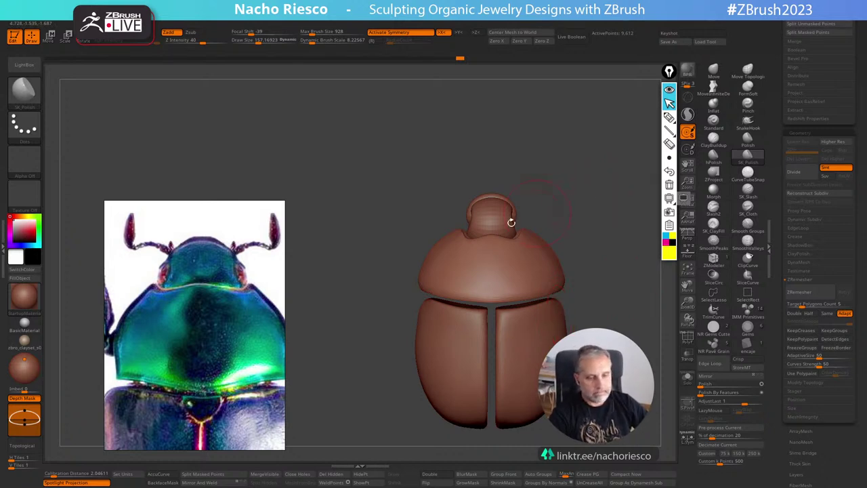
Select the head and shift it slightly back toward the thorax with a transpose line.
mouse_move(584, 184)
left_mouse_down()
mouse_move(520, 212)
mouse_move(504, 281)
left_mouse_up()
key("w")
left_click_drag(503, 243, 504, 252)
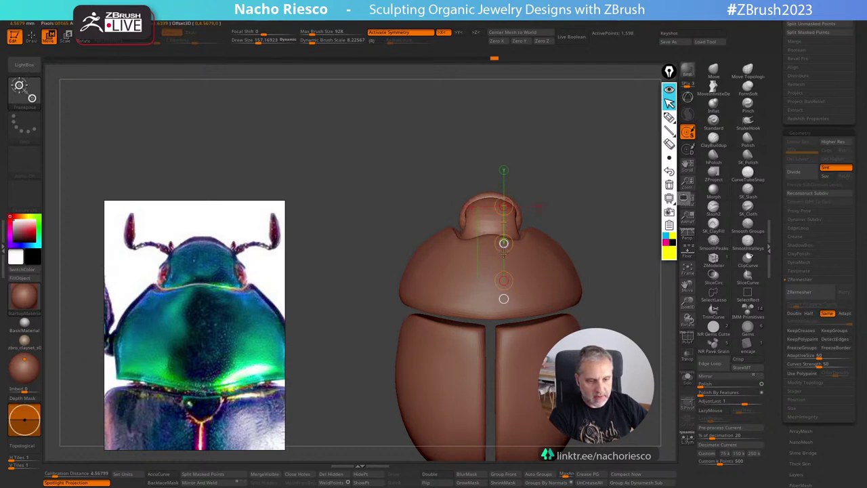
key("q")
Isolate the head, reshape it in side view with the Move brush at a draw size of about 157, and show all parts again.
mouse_move(584, 193)
left_mouse_down()
mouse_move(600, 204)
mouse_move(589, 239)
left_mouse_up()
left_click(687, 378)
left_click(713, 71)
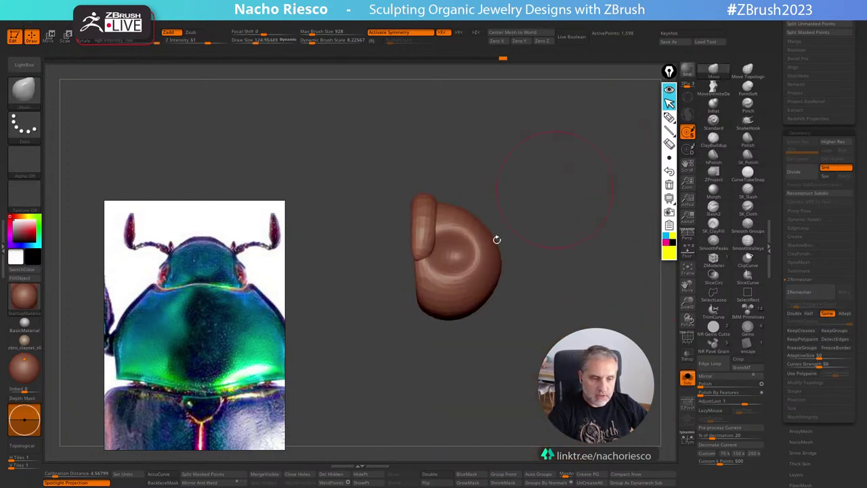
key("s")
mouse_move(449, 273)
left_mouse_down()
mouse_move(457, 221)
mouse_move(455, 248)
left_mouse_up()
left_click(688, 378)
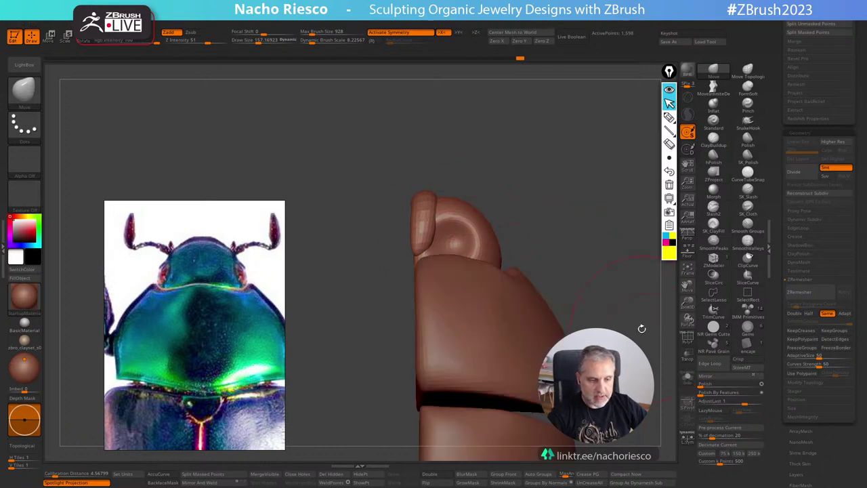
Insert mirrored spheres as eyes in the head's hollows with the IMM Primitives brush.
mouse_move(641, 329)
left_mouse_down()
mouse_move(596, 349)
mouse_move(569, 305)
left_mouse_up()
left_click_drag(651, 234, 577, 249, "alt")
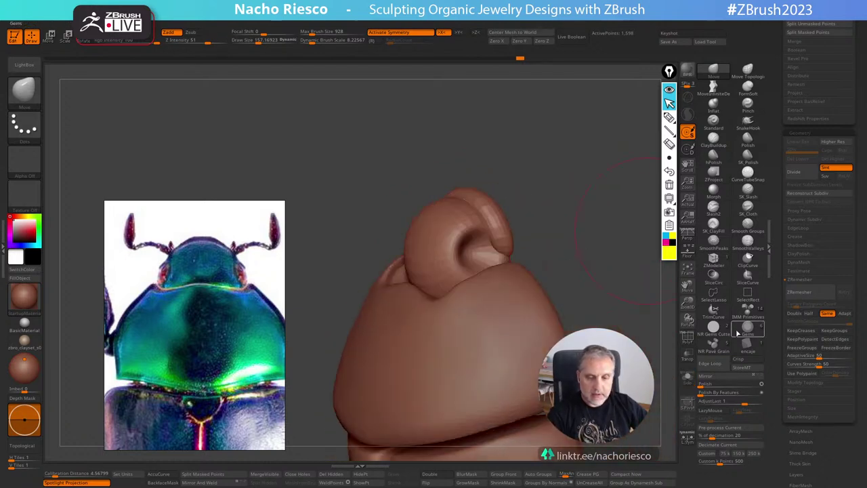
left_click(747, 310)
left_click_drag(649, 291, 623, 278)
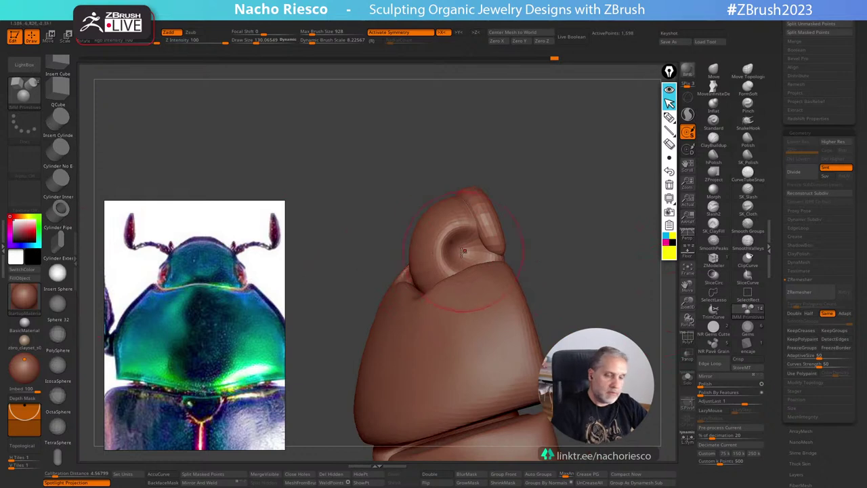
left_click_drag(466, 268, 469, 275)
left_click_drag(549, 250, 586, 209, "shift")
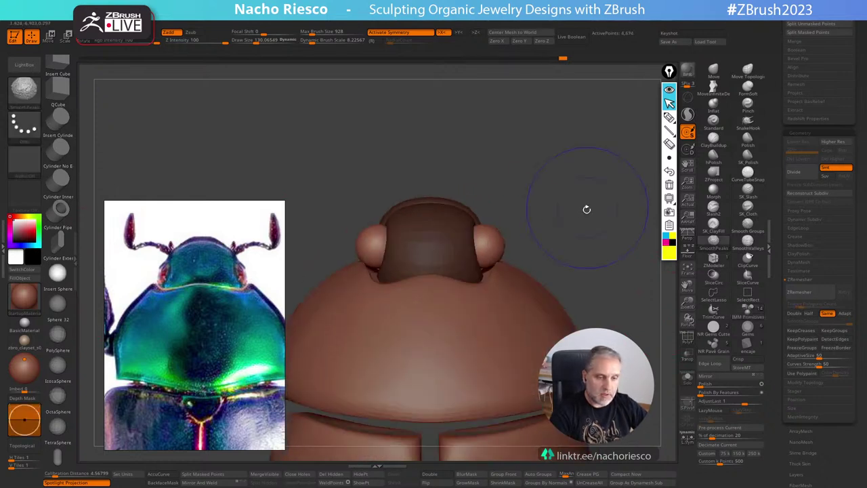
Move both eye spheres inward with a transpose line so they sit deeper in the head, and clear the mask.
key("w")
left_click_drag(487, 232, 512, 237, "shift")
key("q")
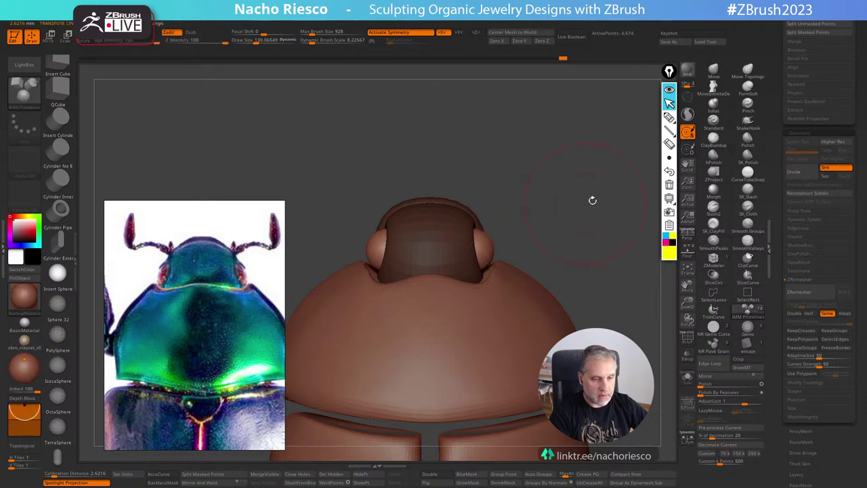
mouse_move(592, 199)
left_mouse_down()
mouse_move(601, 196)
mouse_move(596, 218)
mouse_move(617, 219)
mouse_move(621, 203)
mouse_move(623, 250)
mouse_move(565, 216)
left_mouse_up()
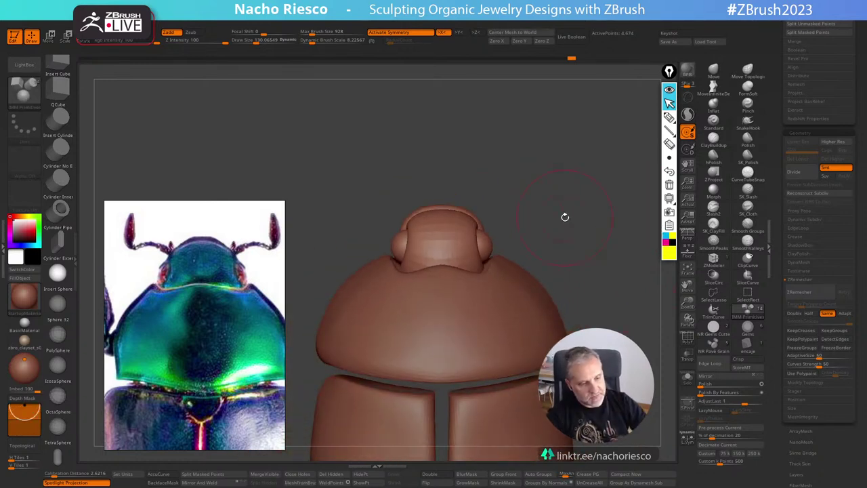
Refine the head's front outline with Move at a draw size of about 96 and its front rim with Move Topological at about 88.
mouse_move(622, 342)
left_mouse_down("alt")
mouse_move(616, 302)
mouse_move(648, 331)
left_mouse_up("alt")
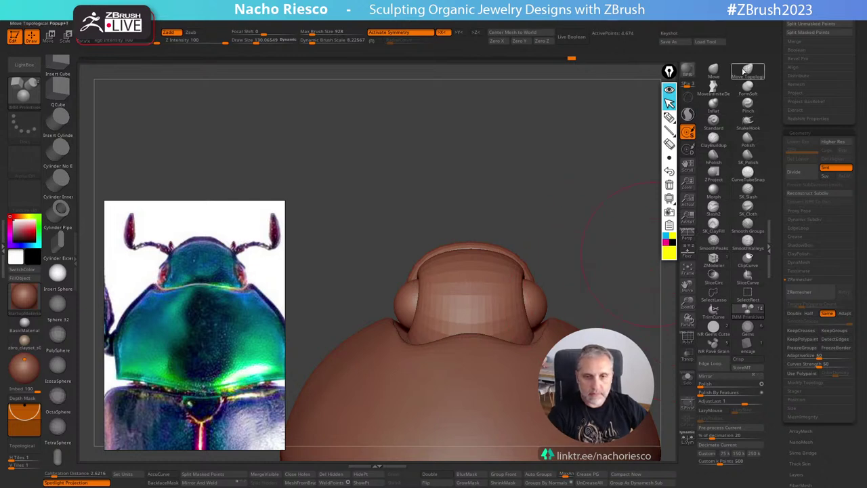
left_click(714, 71)
key("s")
mouse_move(453, 266)
left_mouse_down()
mouse_move(426, 252)
mouse_move(463, 252)
left_mouse_up()
key("s")
key("s")
left_click_drag(466, 251, 466, 254)
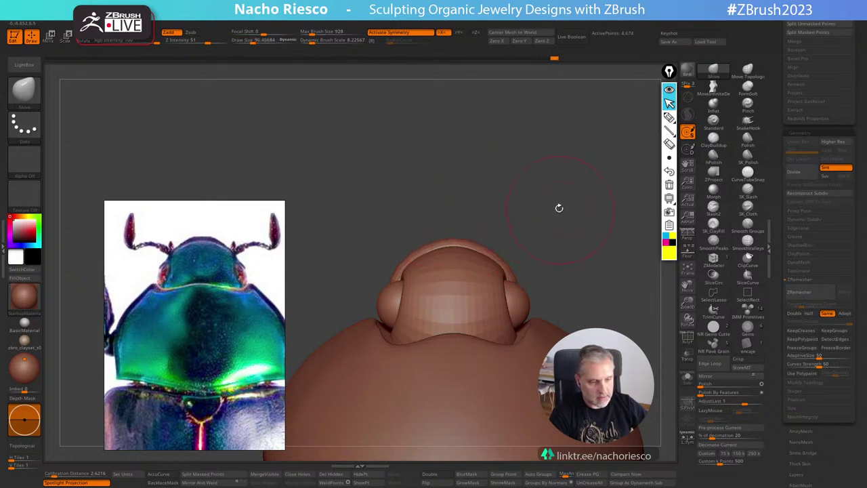
left_click(748, 72)
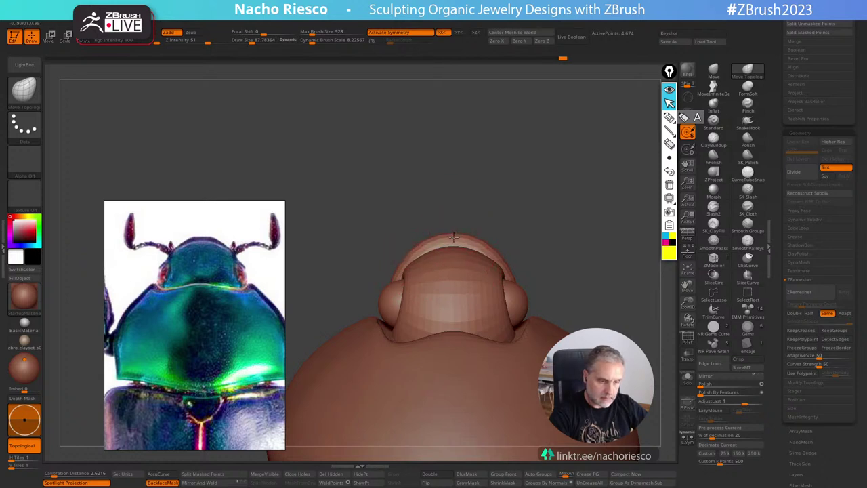
mouse_move(390, 235)
left_mouse_down("ctrl+shift")
mouse_move(564, 233)
mouse_move(586, 253)
mouse_move(534, 264)
mouse_move(499, 250)
mouse_move(591, 210)
mouse_move(623, 216)
mouse_move(587, 200)
mouse_move(599, 249)
mouse_move(591, 319)
mouse_move(579, 265)
left_mouse_up("ctrl+shift")
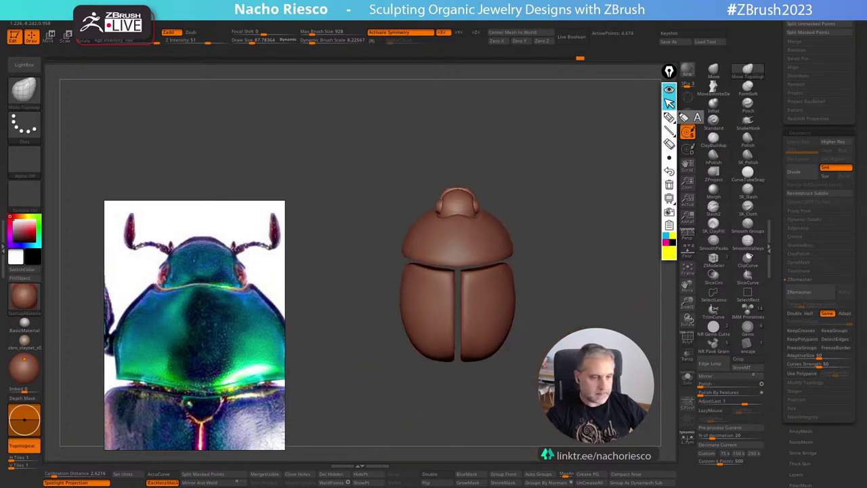
Select the wing covers and isolate them from the rest of the beetle.
left_click_drag(520, 403, 550, 399, "alt")
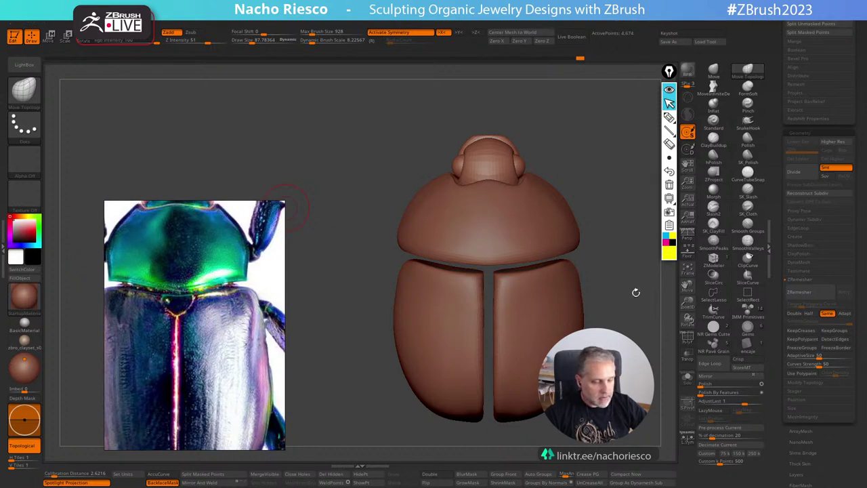
mouse_move(606, 307)
left_mouse_down("alt")
mouse_move(635, 367)
mouse_move(659, 338)
mouse_move(640, 287)
left_mouse_up("alt")
left_click(517, 332, "alt")
left_click(689, 381)
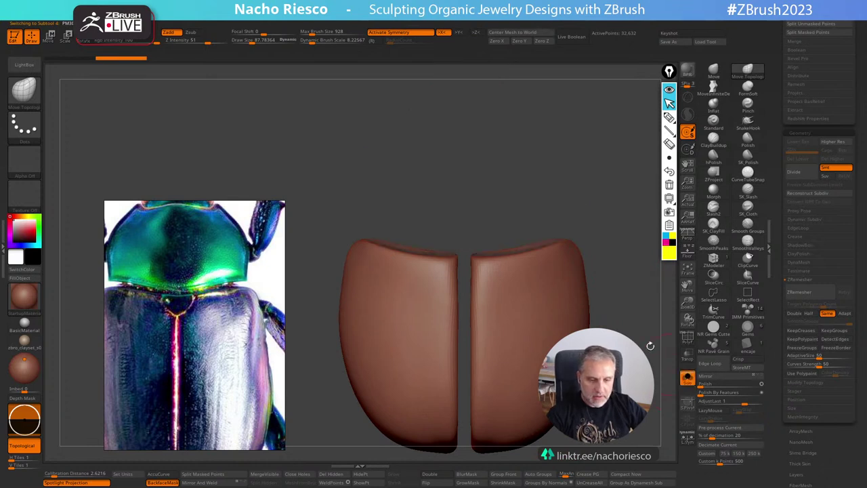
With symmetry off, mask one wing cover, clip a notch into the other's upper inner corner, clear the mask, and Mirror And Weld the notch across.
mouse_move(606, 194)
left_mouse_down("ctrl")
mouse_move(477, 197)
mouse_move(463, 283)
mouse_move(460, 417)
mouse_move(612, 339)
mouse_move(606, 327)
left_mouse_up("ctrl")
key("x")
mouse_move(563, 171)
left_mouse_down("ctrl")
mouse_move(486, 175)
mouse_move(467, 298)
mouse_move(468, 450)
left_mouse_up("ctrl")
left_click_drag(630, 368, 619, 308, "alt")
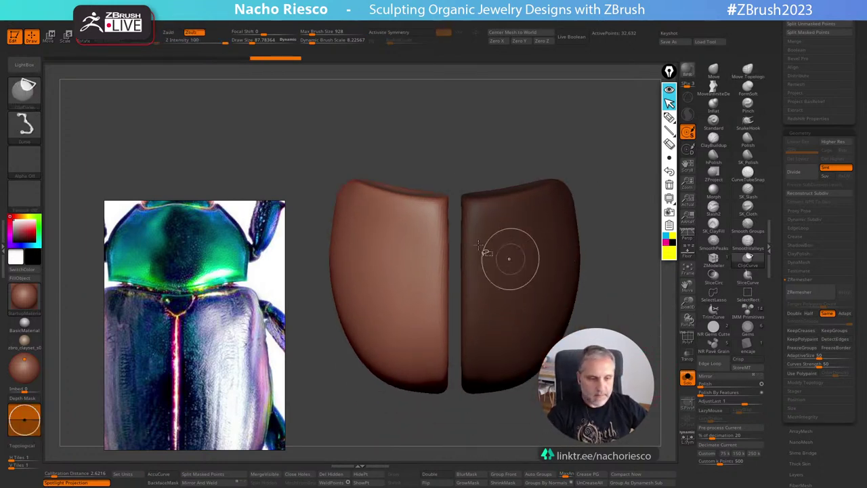
mouse_move(401, 174)
left_mouse_down("ctrl+shift")
mouse_move(499, 296)
mouse_move(458, 203)
mouse_move(393, 233)
mouse_move(427, 208)
left_mouse_up("ctrl+shift")
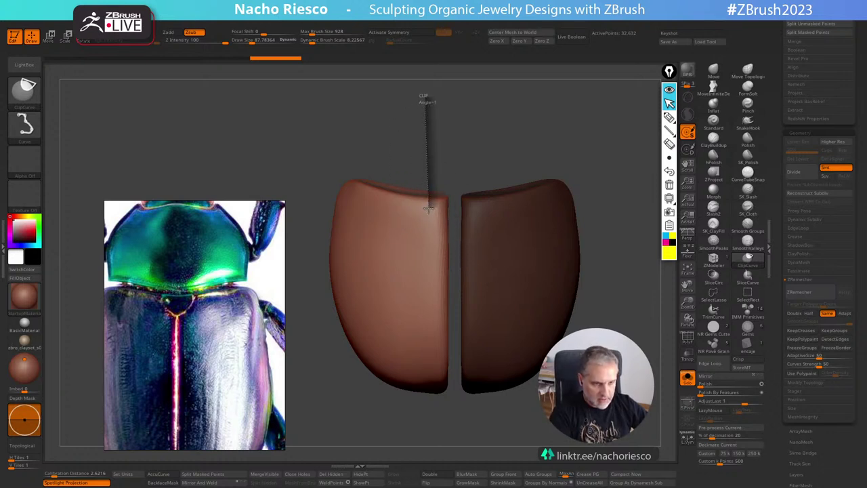
left_click_drag(478, 250, 478, 252, "ctrl+shift")
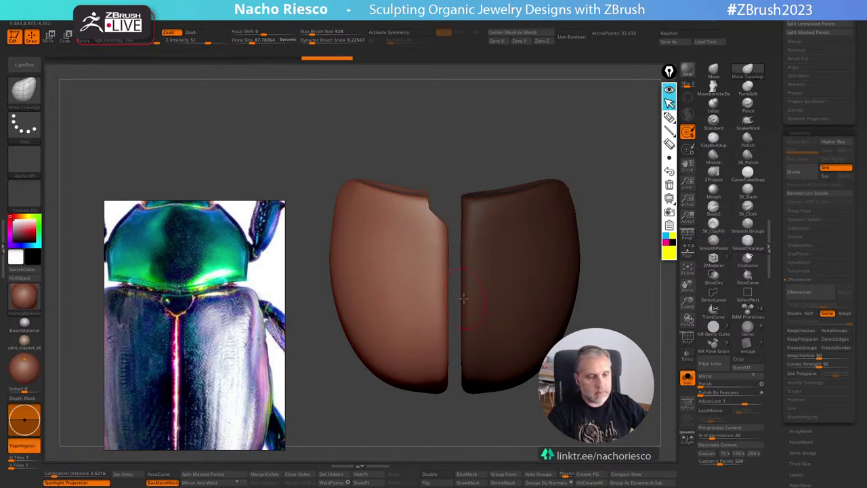
left_click_drag(453, 410, 467, 426, "ctrl")
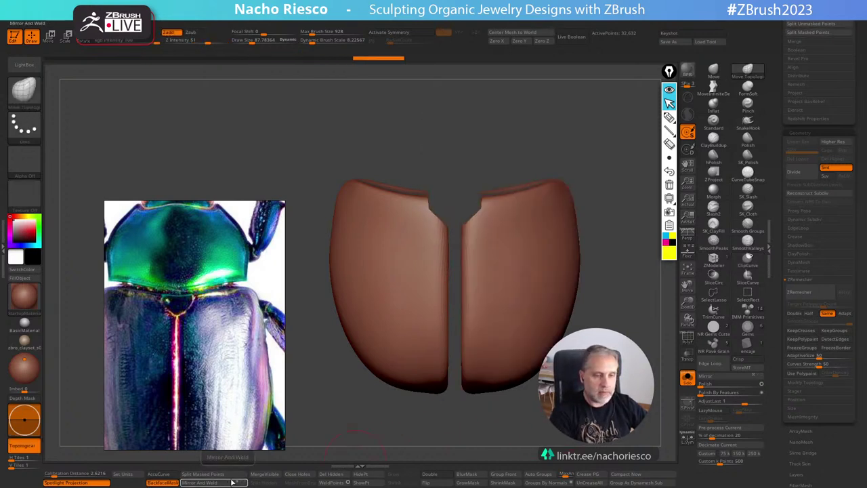
Exit Solo mode to show the whole beetle and polish the wing covers so the notch corners are rounded.
left_click(688, 378)
mouse_move(665, 384)
left_mouse_down()
mouse_move(667, 372)
mouse_move(636, 399)
mouse_move(639, 383)
mouse_move(657, 383)
mouse_move(647, 390)
mouse_move(647, 369)
mouse_move(655, 404)
left_mouse_up()
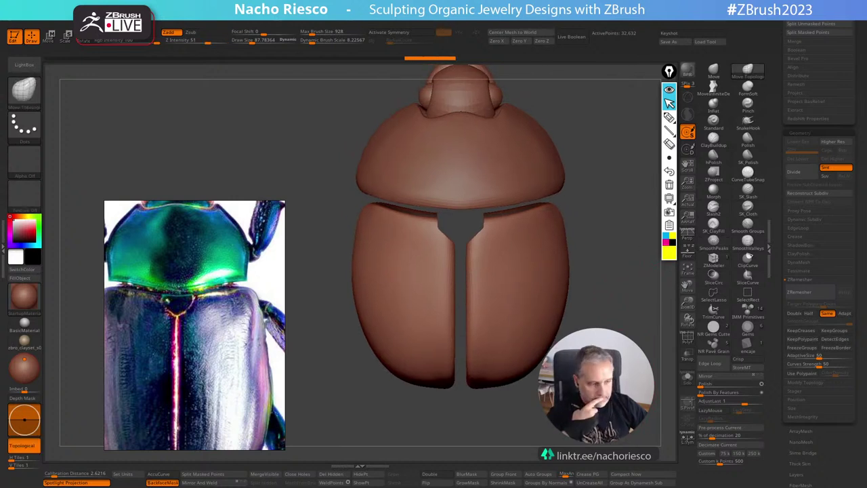
mouse_move(600, 291)
left_mouse_down()
mouse_move(611, 285)
mouse_move(604, 275)
mouse_move(606, 285)
left_mouse_up()
left_click_drag(708, 385, 711, 385)
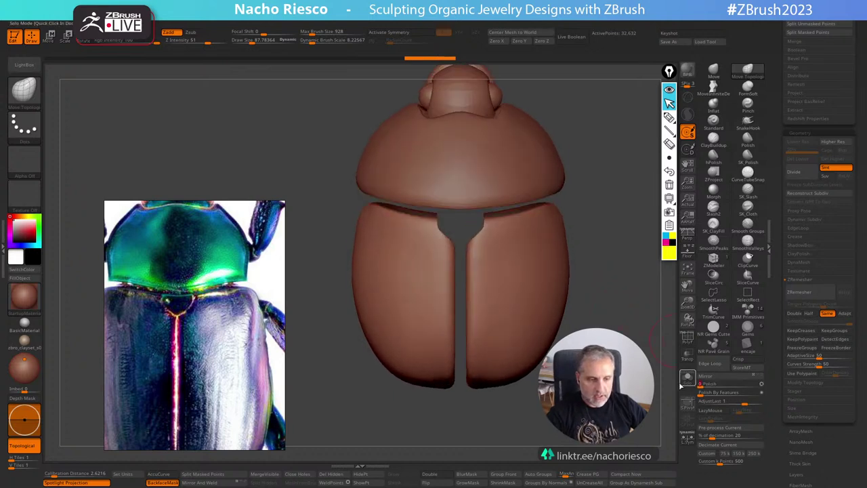
mouse_move(630, 380)
left_mouse_down()
mouse_move(646, 373)
mouse_move(639, 378)
left_mouse_up()
left_click_drag(542, 430, 522, 381, "alt")
scroll(474, 271, "up", 4)
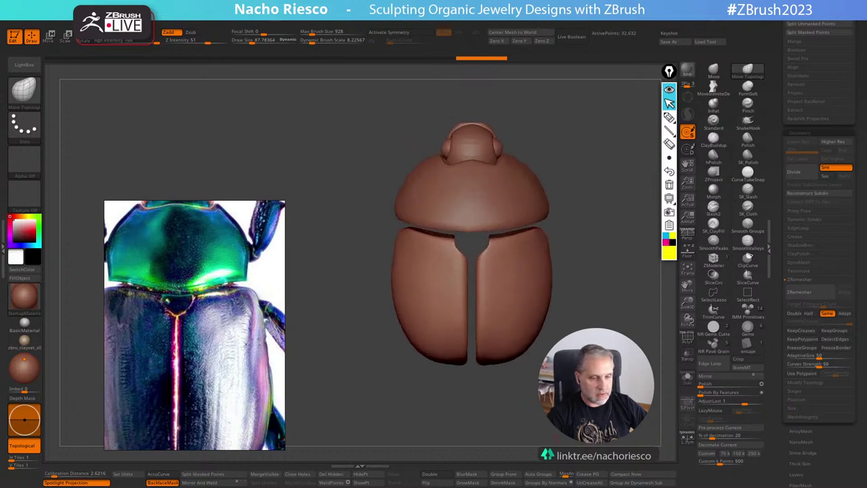
left_click_drag(585, 316, 588, 293, "alt")
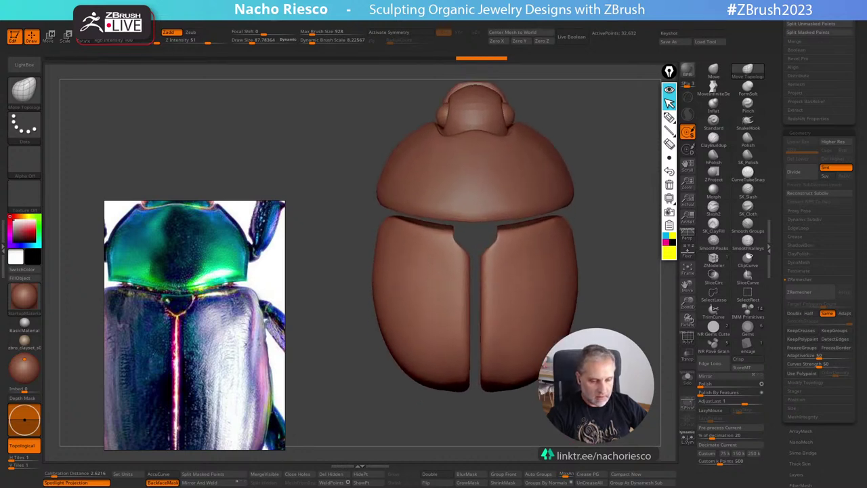
With the MoveInfiniteDepth brush and symmetry on, pull the wing covers' inner edges together and lower the thorax's rear edge toward them.
left_click(713, 88)
left_click(163, 483)
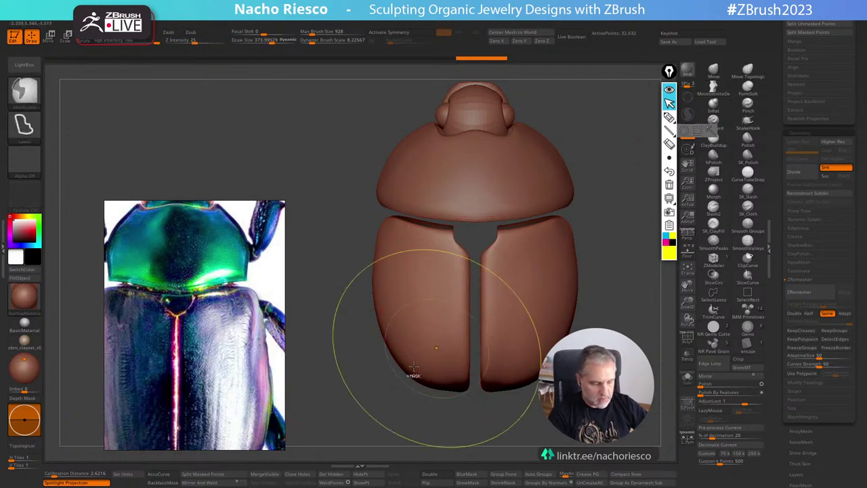
key("x")
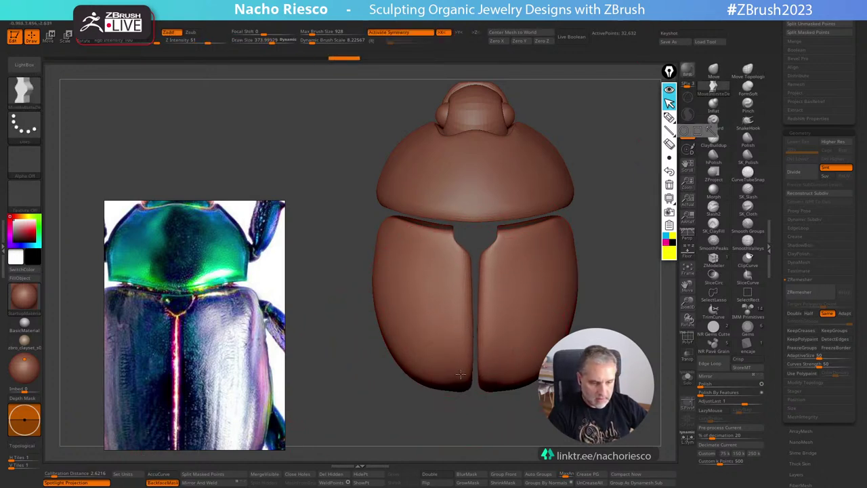
left_click(467, 215, "alt")
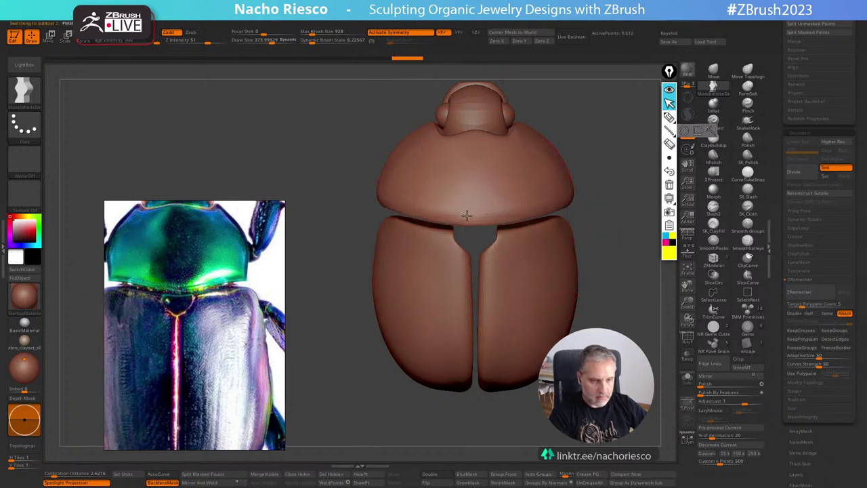
Browse the reference board for scarab jewelry and focus on the Egyptian winged scarab with the red stone.
left_click_drag(590, 201, 534, 320, "alt")
scroll(243, 364, "down", 6)
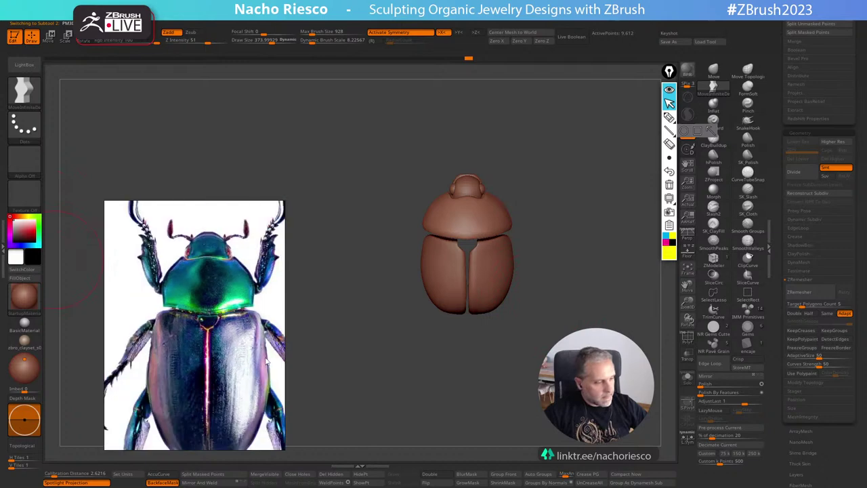
middle_click_drag(240, 370, 196, 342)
scroll(196, 343, "up", 2)
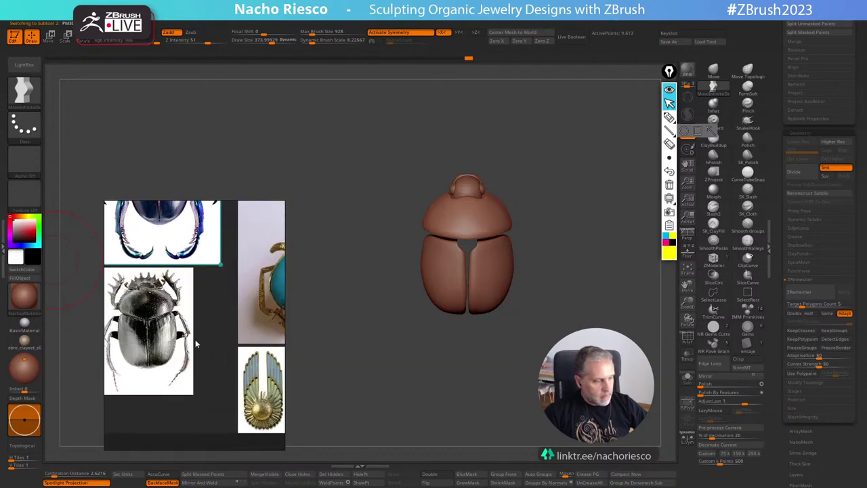
scroll(196, 343, "down", 2)
scroll(193, 329, "up", 1)
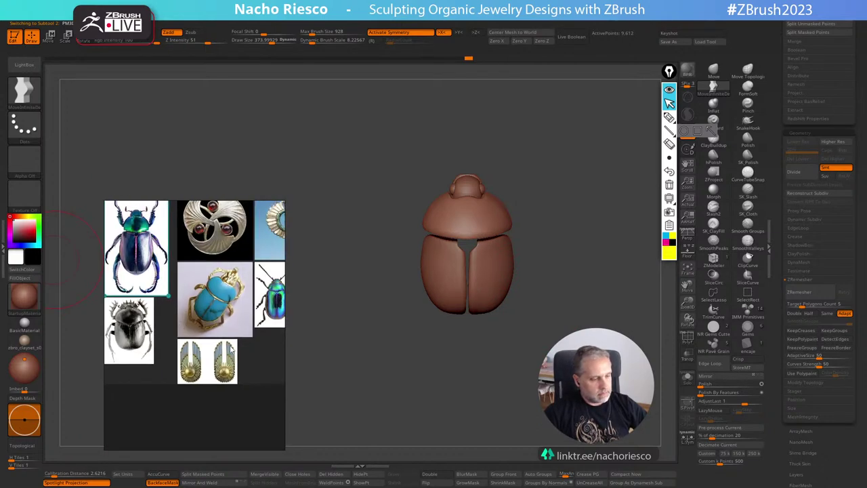
middle_click_drag(230, 347, 181, 404)
middle_click_drag(219, 333, 229, 397)
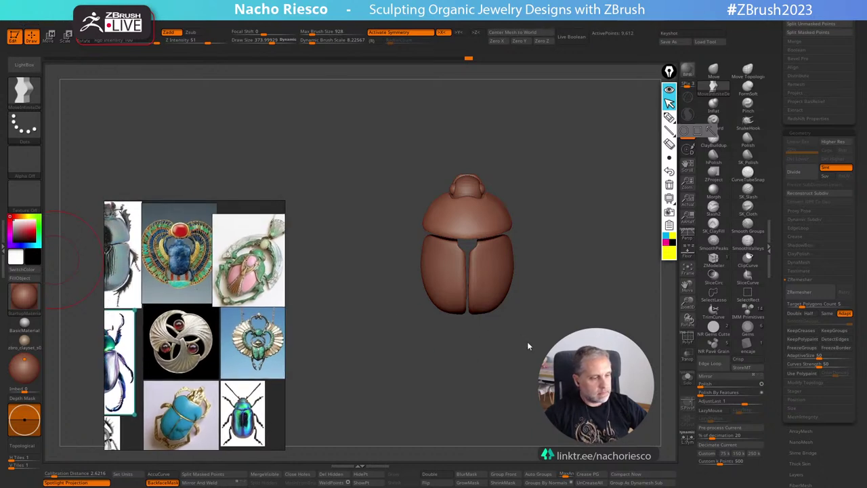
double_click(197, 259)
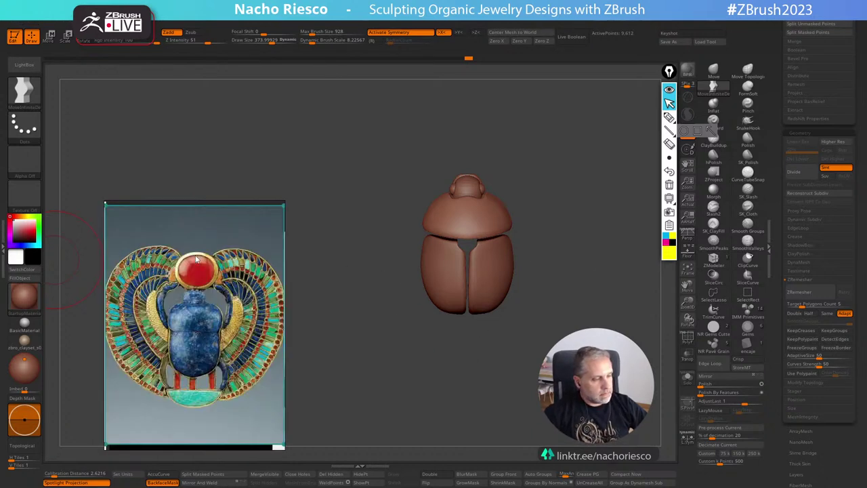
Adjust the thorax and wing cover outlines with MoveInfiniteDepth at a draw size of about 299, giving the thorax fuller, squarer shoulders.
left_click_drag(592, 316, 562, 329)
left_click_drag(576, 267, 581, 320, "alt")
left_click_drag(583, 231, 583, 239, "alt")
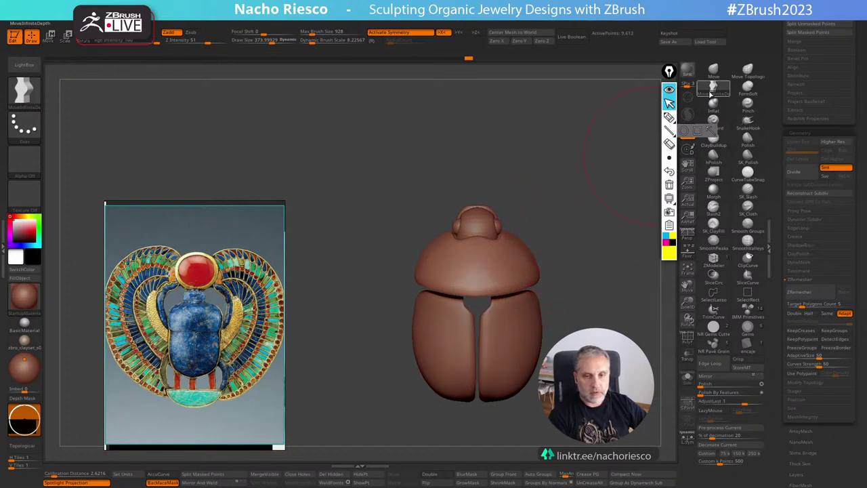
key("s")
left_click_drag(513, 259, 521, 247)
key("s")
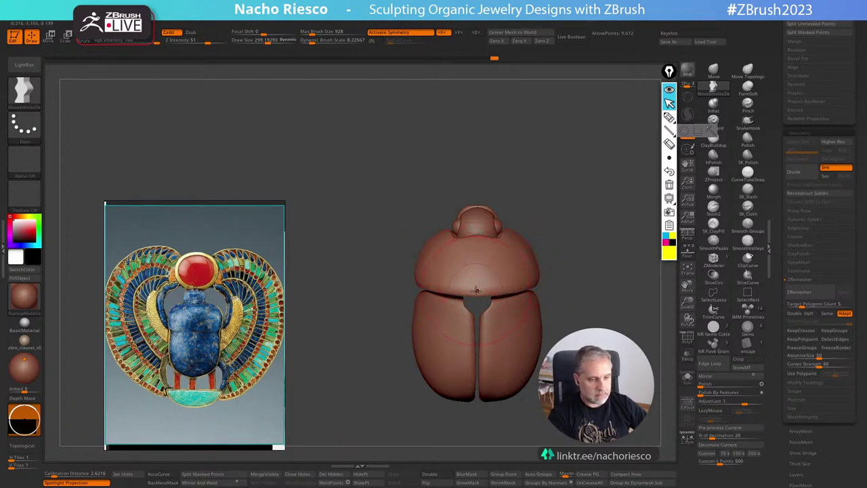
key("[")
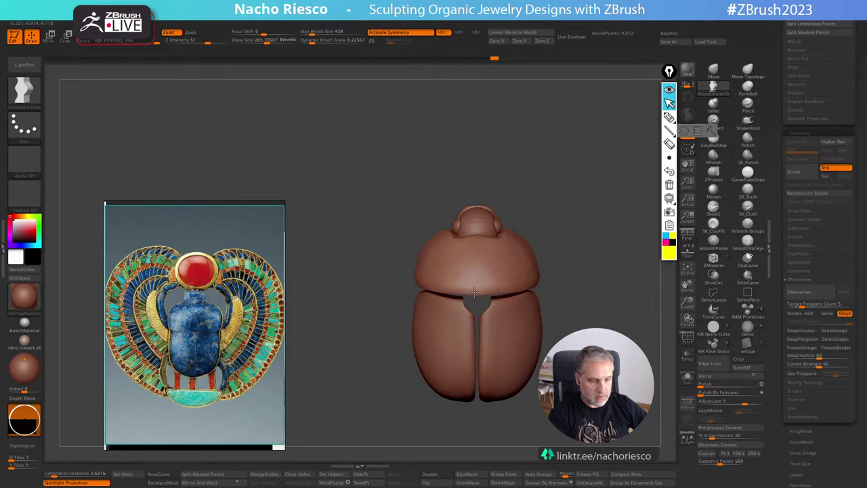
left_click(523, 309, "alt")
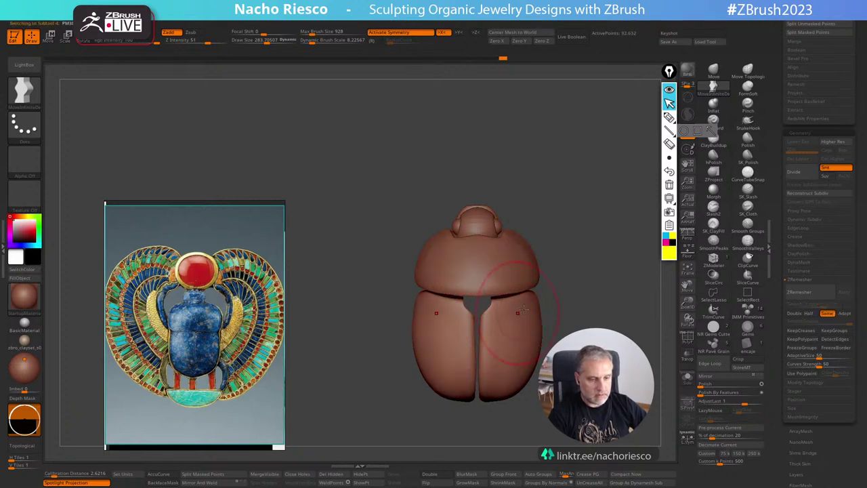
left_click(501, 271, "alt")
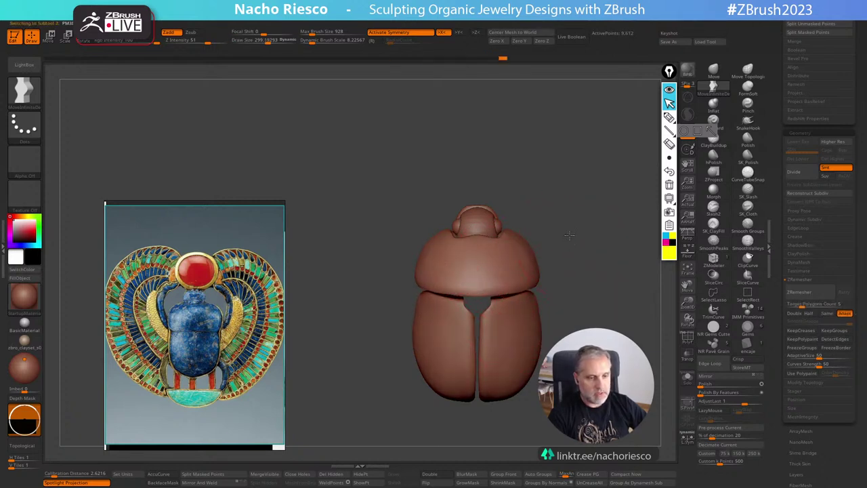
left_click_drag(607, 281, 608, 212, "alt")
left_click_drag(598, 242, 587, 273, "alt")
Move the head slightly back into the thorax with a transpose line, return to Draw mode, and save the file.
key("w")
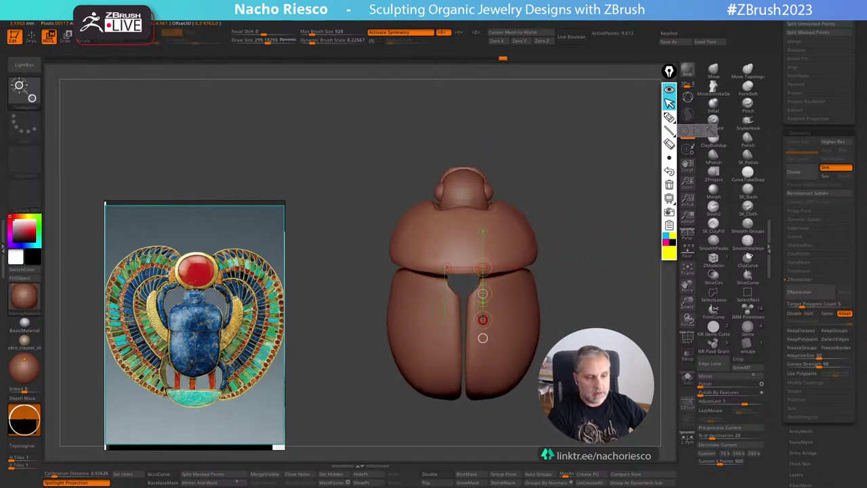
left_click(469, 193, "alt")
left_click_drag(477, 183, 476, 273)
left_click_drag(476, 228, 477, 236)
key("q")
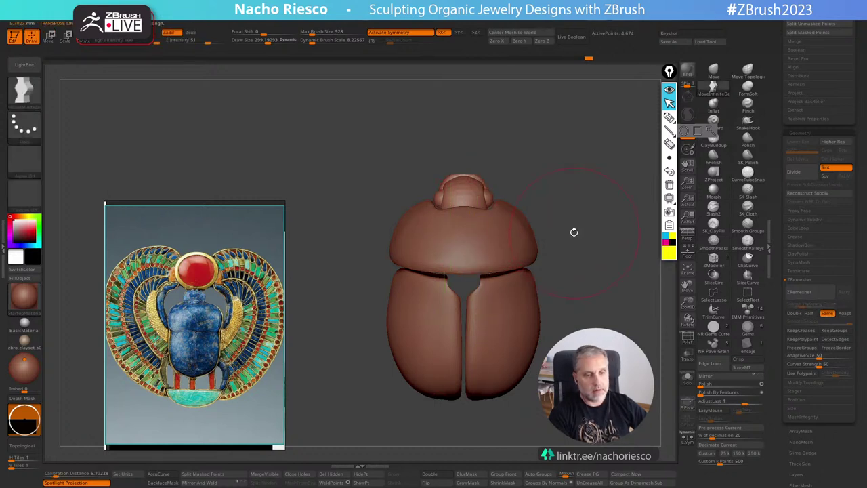
mouse_move(574, 232)
left_mouse_down("alt")
mouse_move(586, 223)
mouse_move(562, 229)
mouse_move(575, 228)
mouse_move(565, 225)
mouse_move(587, 246)
mouse_move(542, 239)
left_mouse_up("alt")
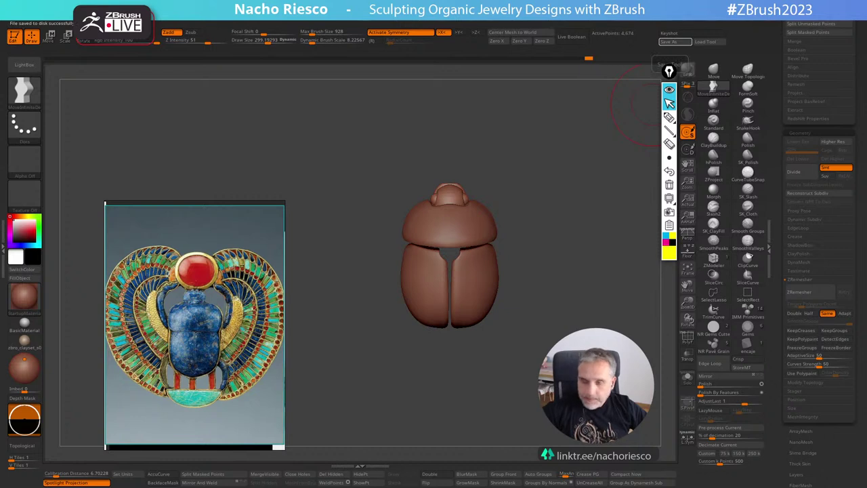
Examine the winged scarab pendants and the golden wing ornaments on the reference board for wing and layout ideas.
left_click_drag(519, 363, 531, 408, "alt")
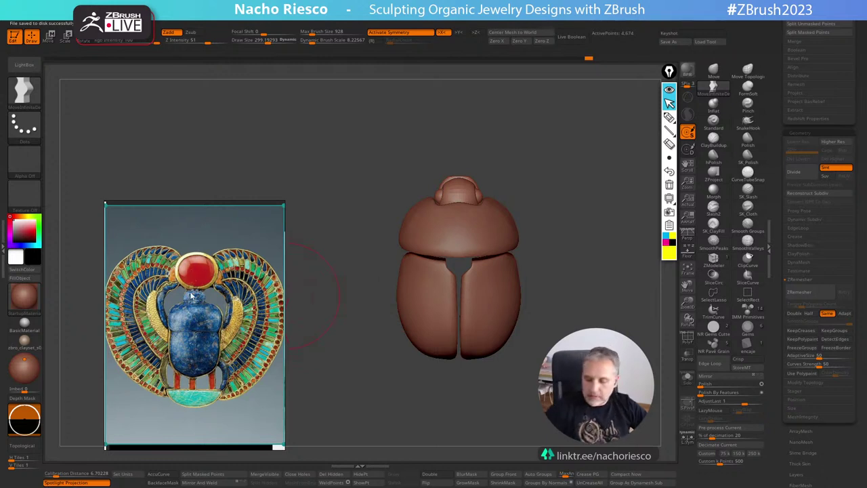
scroll(196, 311, "down", 2)
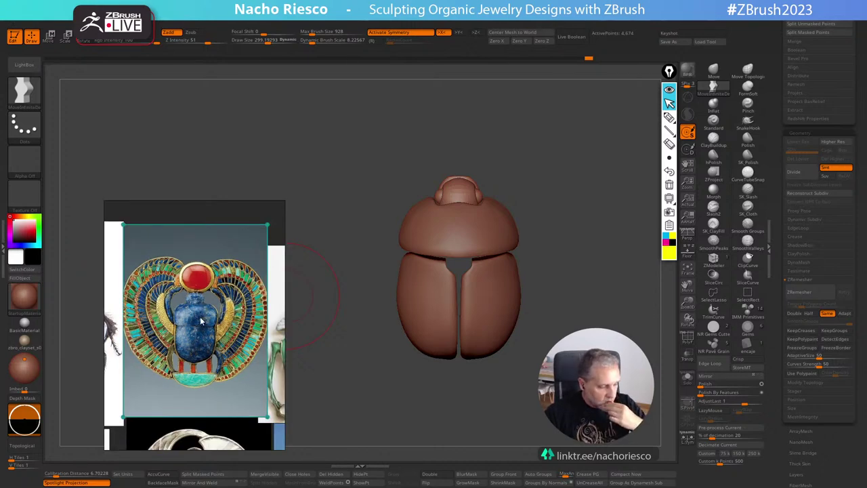
scroll(205, 336, "down", 2)
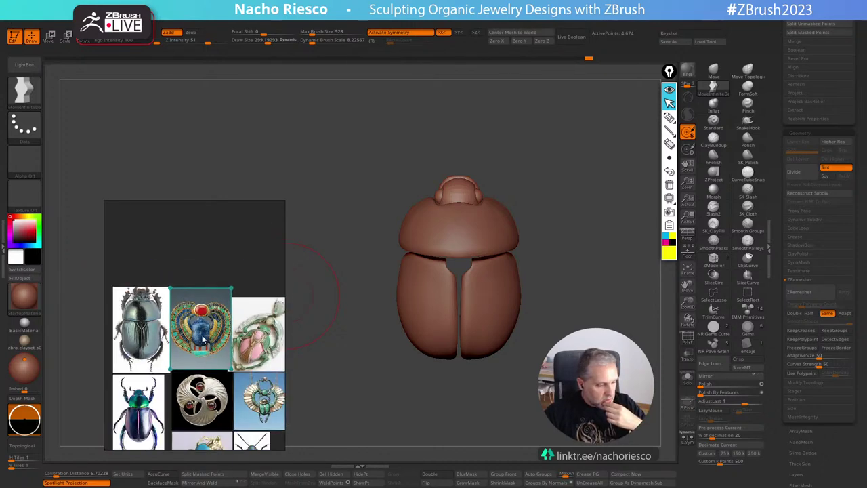
scroll(205, 338, "up", 1)
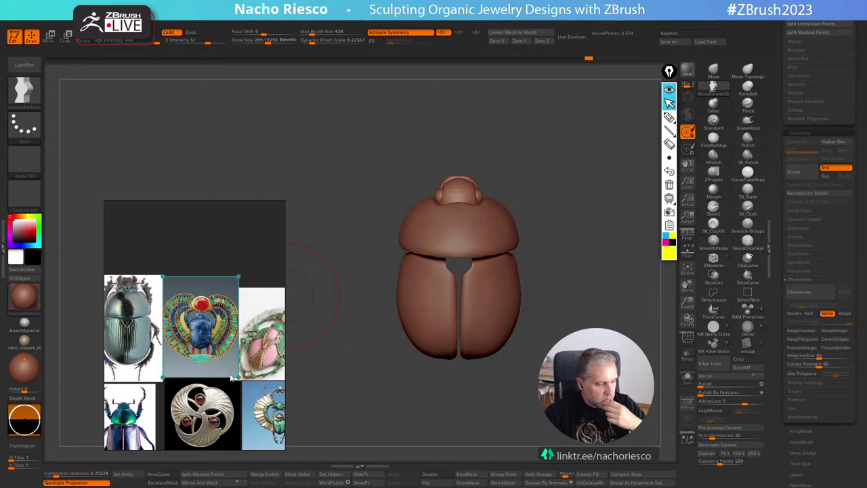
middle_click_drag(233, 374, 197, 337)
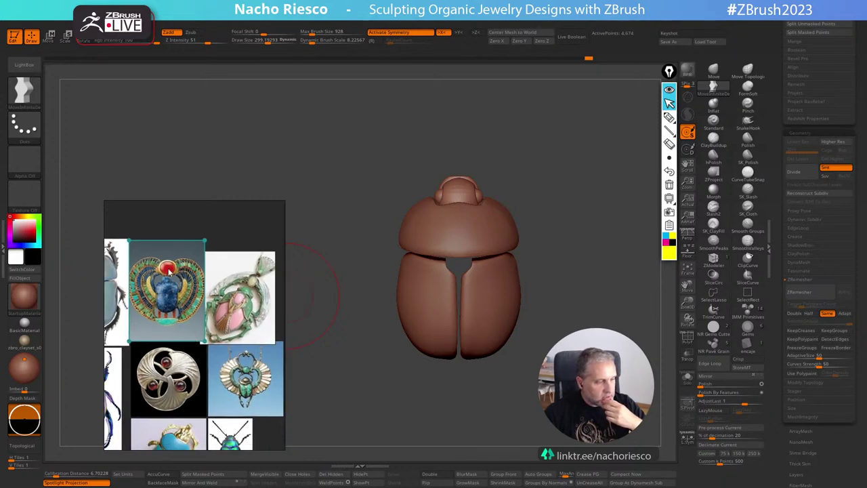
scroll(241, 381, "up", 1)
scroll(247, 339, "up", 1)
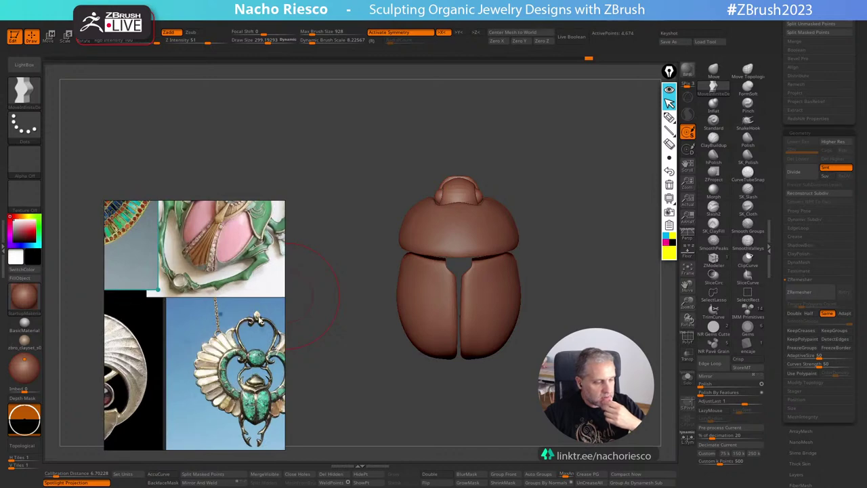
scroll(247, 373, "down", 2)
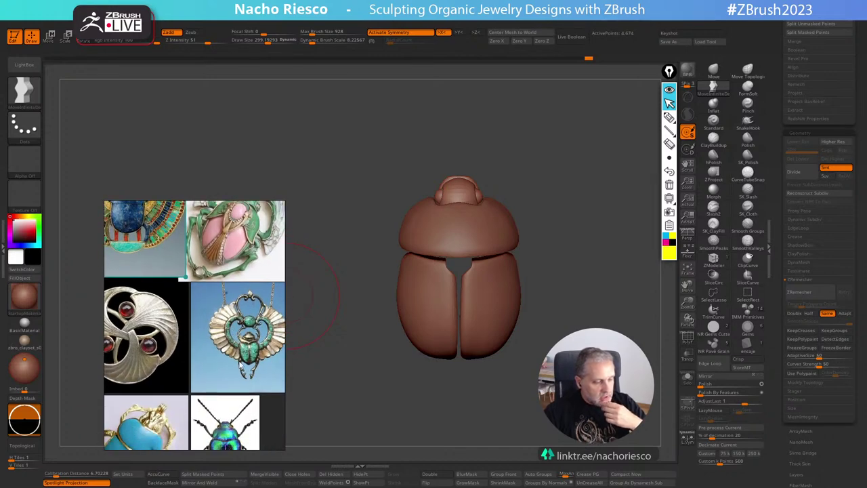
scroll(253, 344, "down", 1)
scroll(256, 352, "up", 1)
scroll(257, 355, "up", 4)
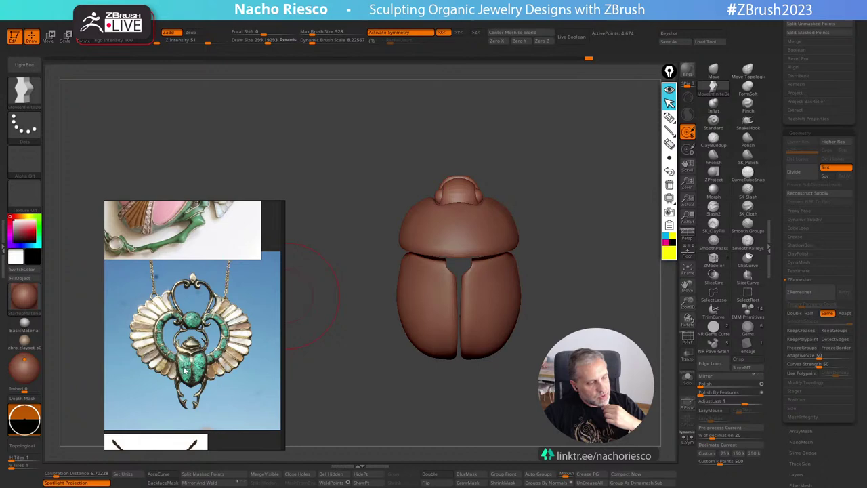
scroll(213, 369, "down", 4)
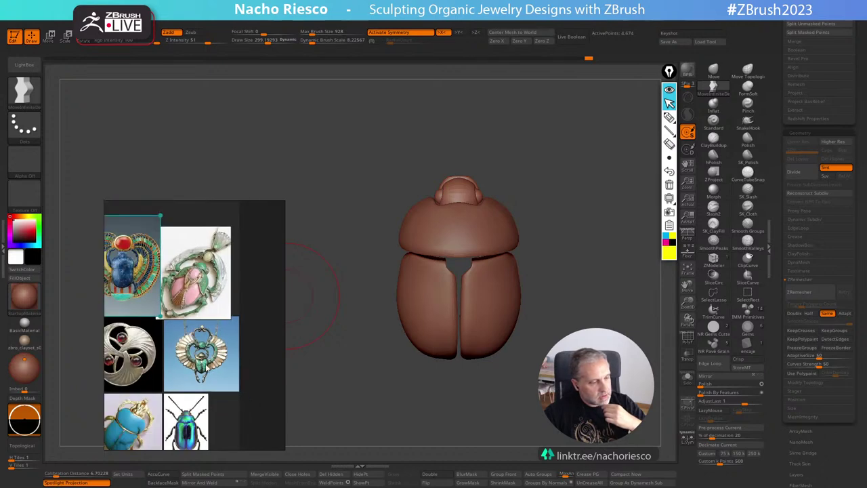
scroll(209, 369, "up", 4)
scroll(210, 372, "down", 5)
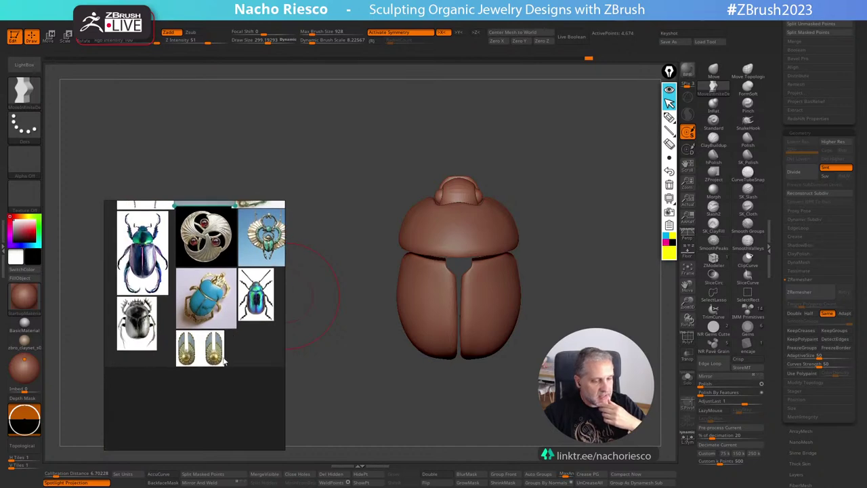
scroll(223, 361, "up", 4)
scroll(224, 363, "up", 2)
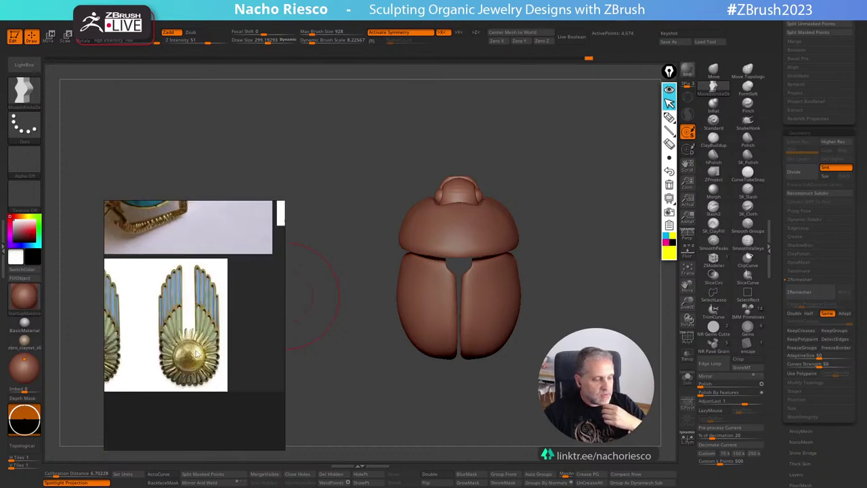
Compare the golden feathered wing ornaments with the turquoise scarab and the winged pendants on the reference board.
scroll(207, 357, "up", 2)
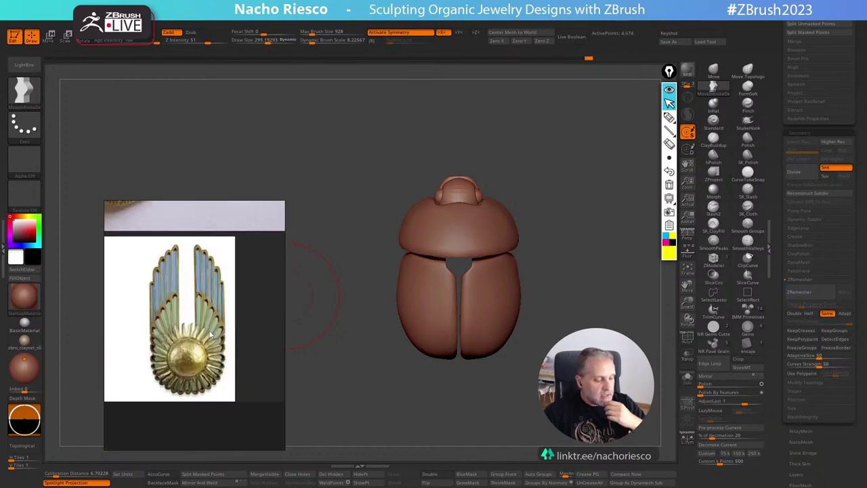
scroll(213, 344, "down", 2)
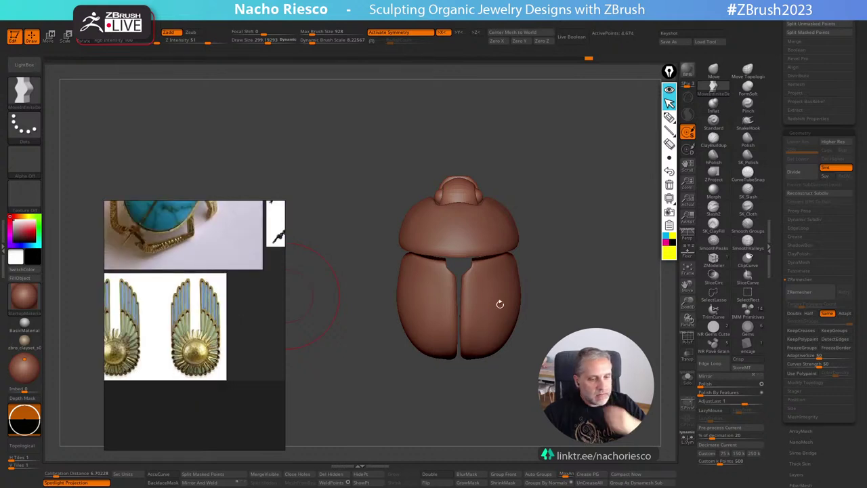
mouse_move(594, 316)
left_mouse_down()
mouse_move(600, 310)
mouse_move(584, 294)
mouse_move(554, 321)
mouse_move(557, 368)
left_mouse_up()
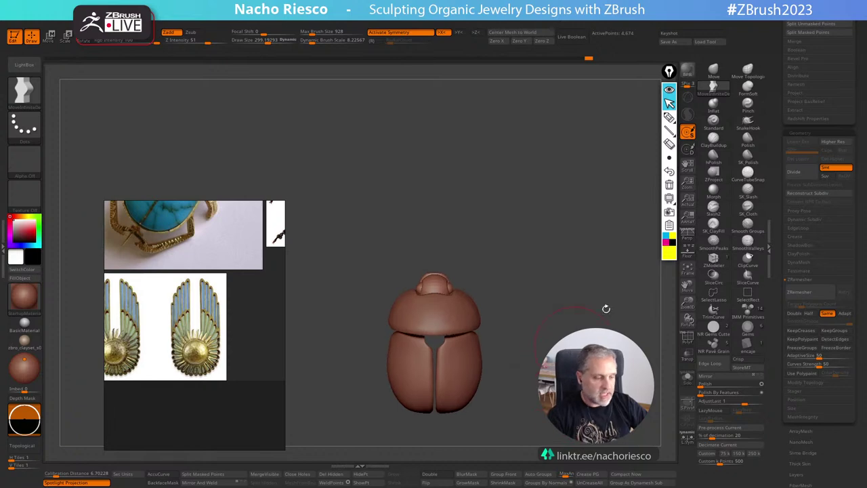
scroll(205, 280, "up", 2)
scroll(197, 284, "down", 4)
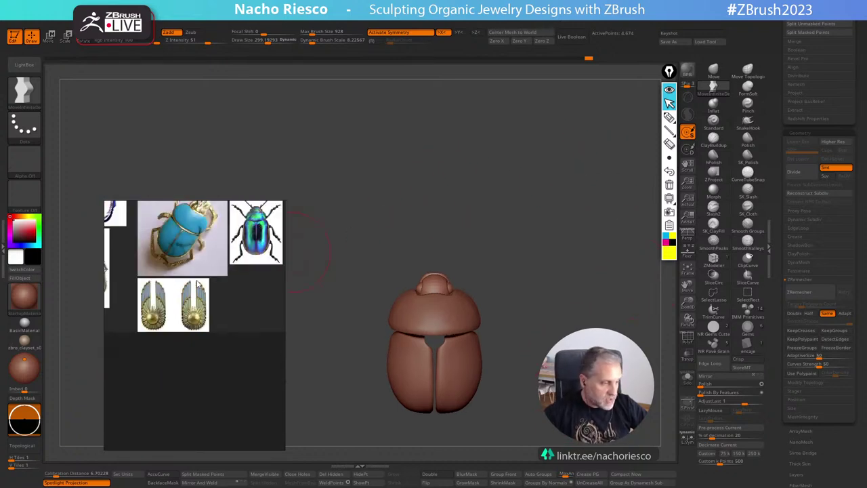
scroll(198, 285, "down", 3)
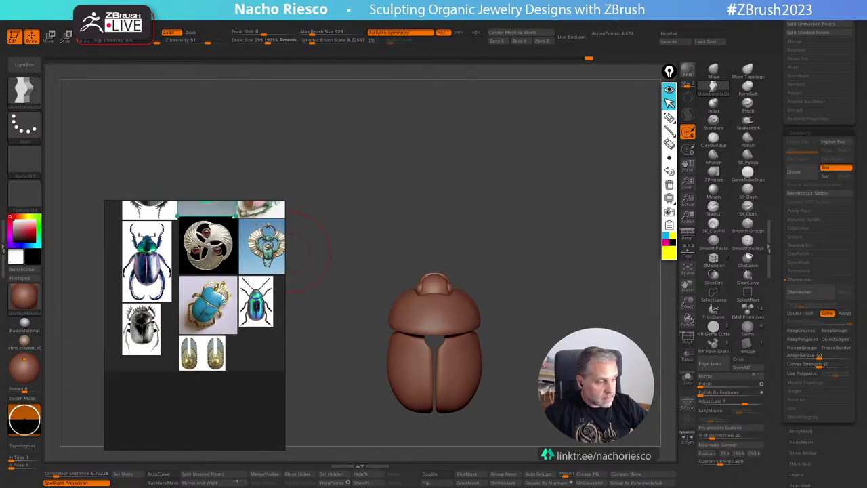
scroll(222, 296, "up", 2)
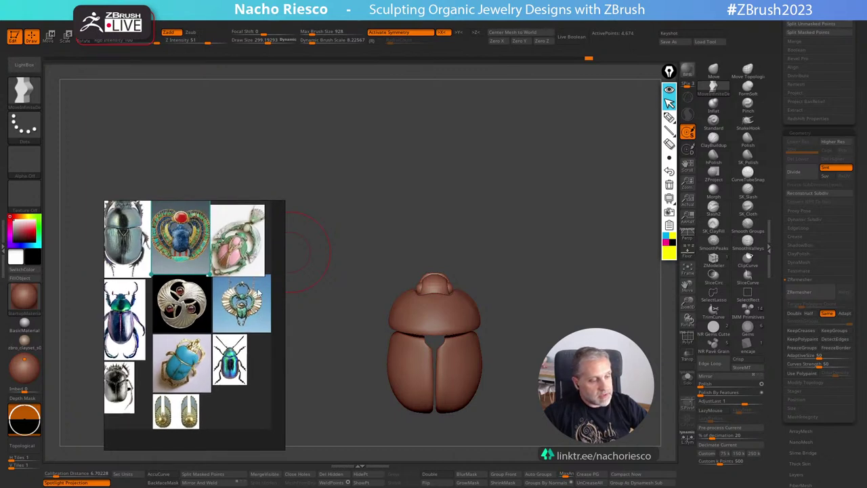
scroll(259, 293, "up", 1)
scroll(259, 293, "down", 1)
scroll(206, 286, "up", 1)
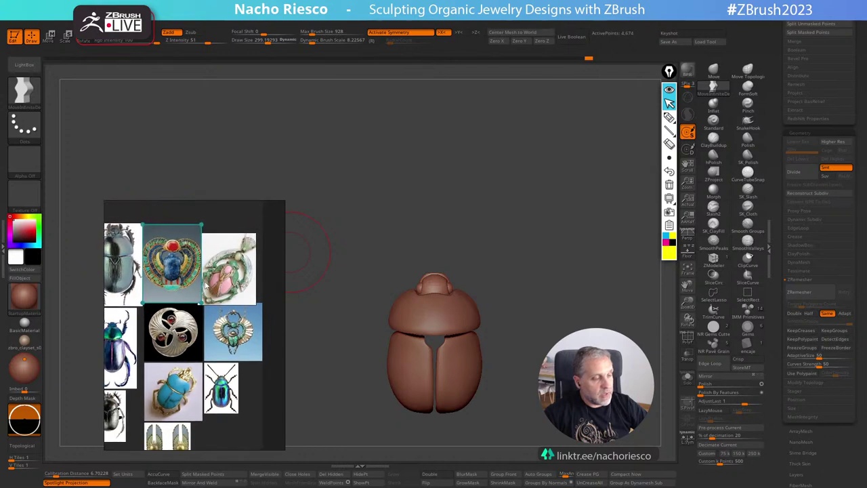
scroll(206, 286, "up", 1)
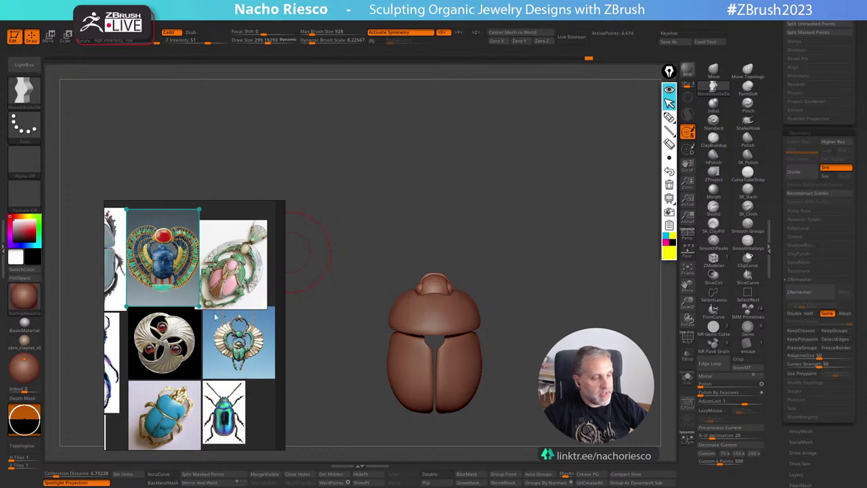
scroll(214, 314, "down", 2)
scroll(214, 314, "up", 2)
middle_click_drag(196, 382, 210, 277)
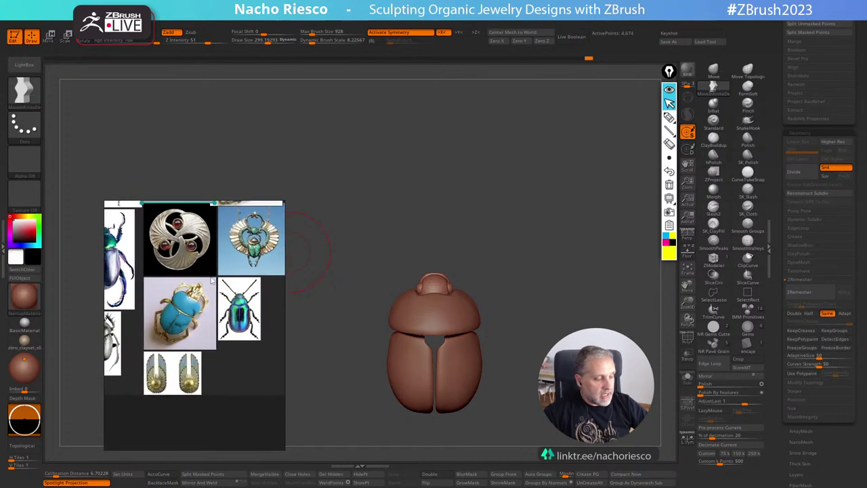
scroll(212, 281, "up", 4)
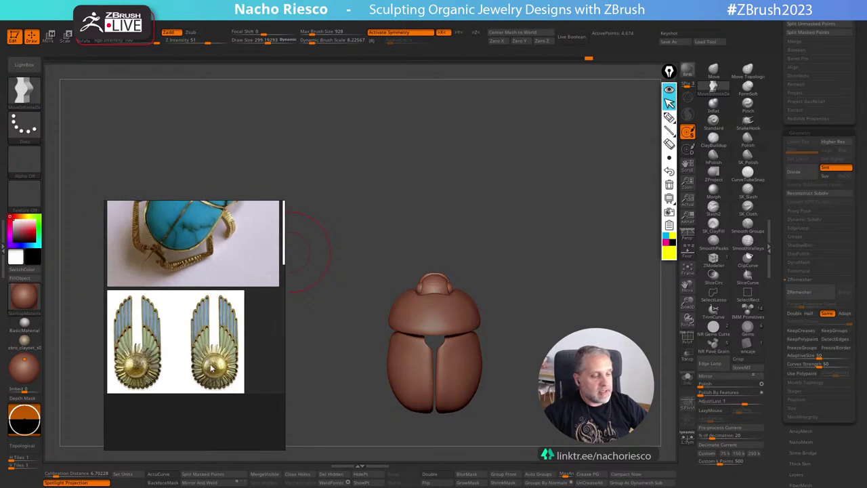
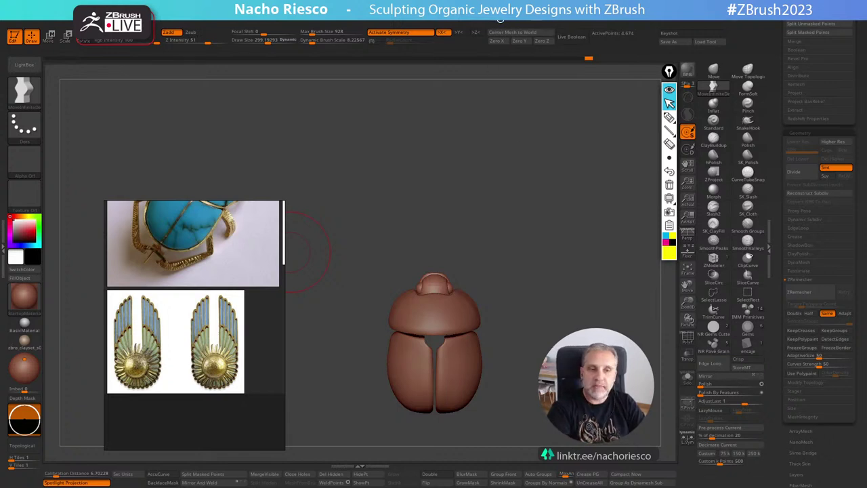
left_click(500, 20)
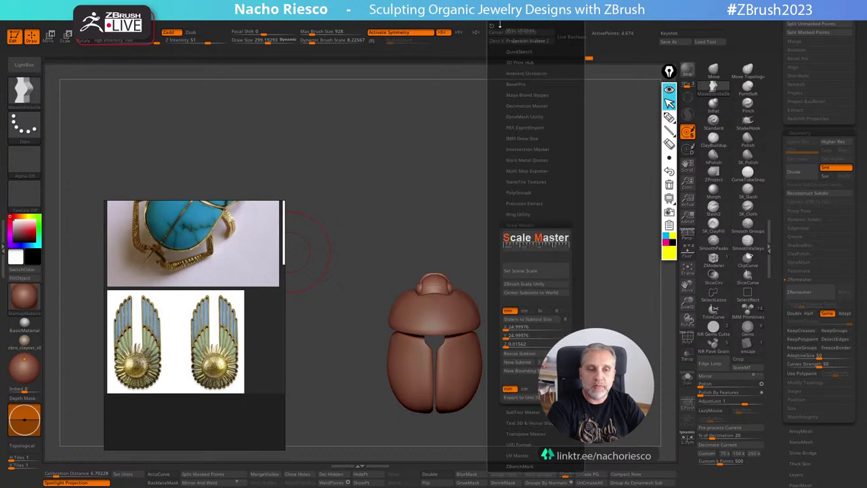
left_click(533, 106)
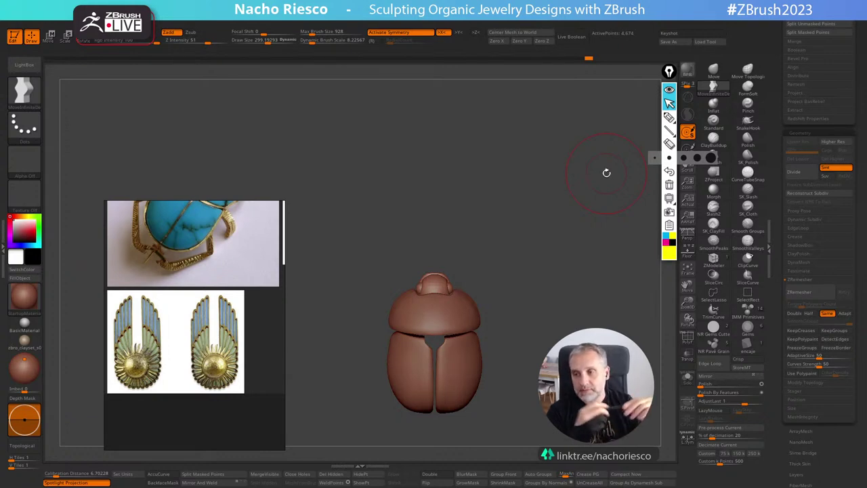
Sketch a tall curved wing outline on the beetle's right side with the black annotation pen, and reposition the model against it.
mouse_move(553, 357)
left_mouse_down("alt")
mouse_move(565, 319)
mouse_move(621, 304)
mouse_move(617, 278)
mouse_move(597, 311)
mouse_move(592, 351)
left_mouse_up("alt")
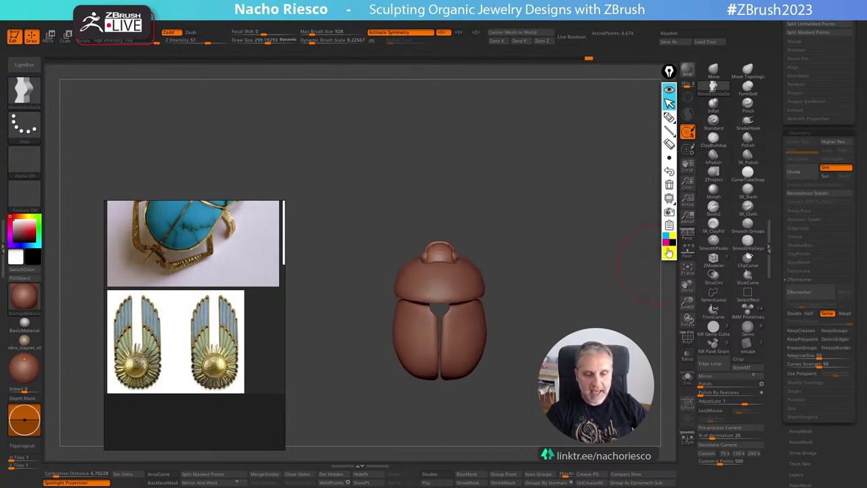
left_click(672, 243)
left_click(670, 118)
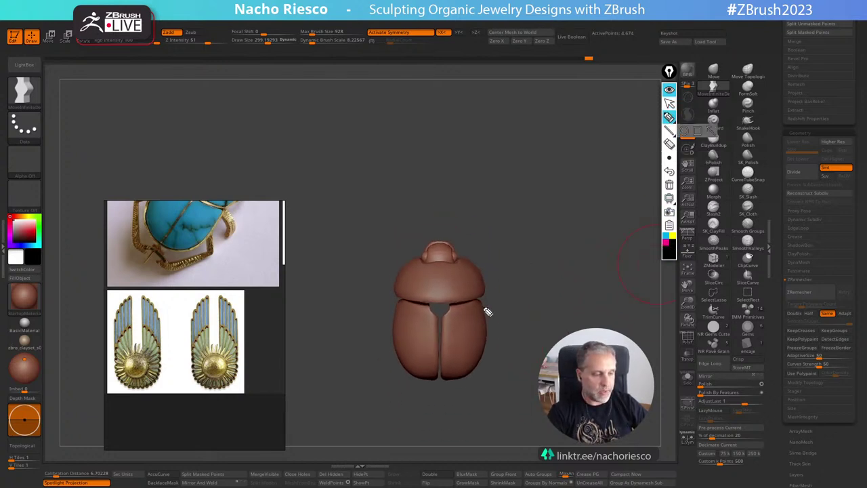
mouse_move(488, 294)
left_mouse_down()
mouse_move(497, 145)
mouse_move(488, 129)
mouse_move(552, 201)
mouse_move(540, 341)
mouse_move(542, 323)
mouse_move(485, 341)
left_mouse_up()
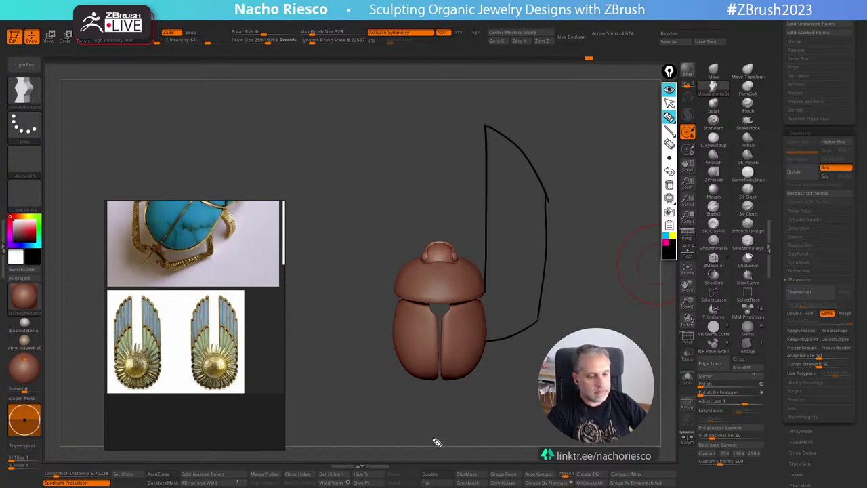
left_click(670, 103)
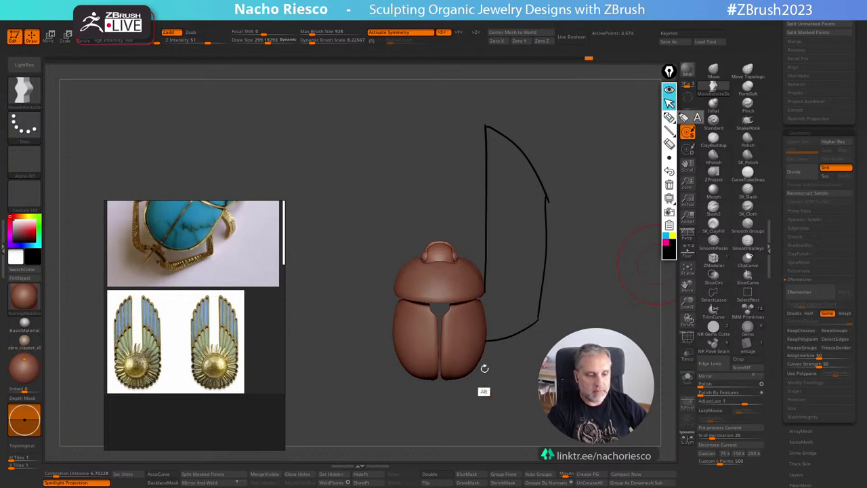
left_click_drag(484, 367, 475, 398, "alt")
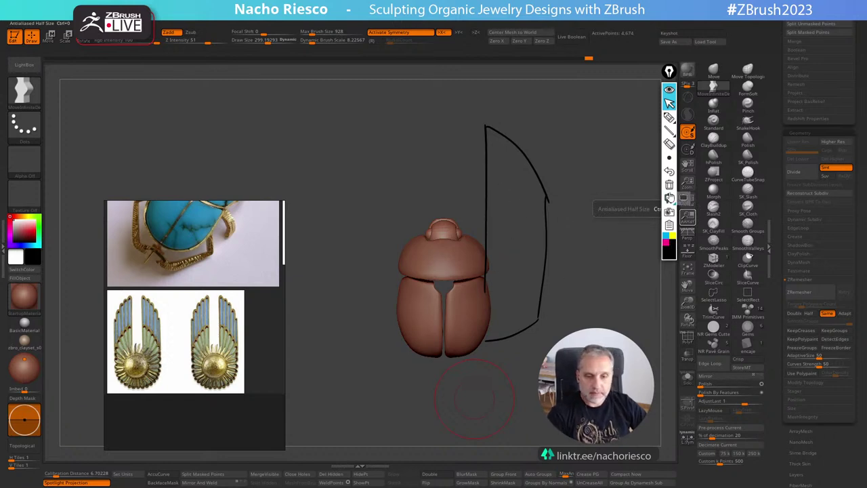
Circle the right wing ornament on the reference and sketch long upper feathers with rounded tips inside the drawn wing outline.
left_click(669, 117)
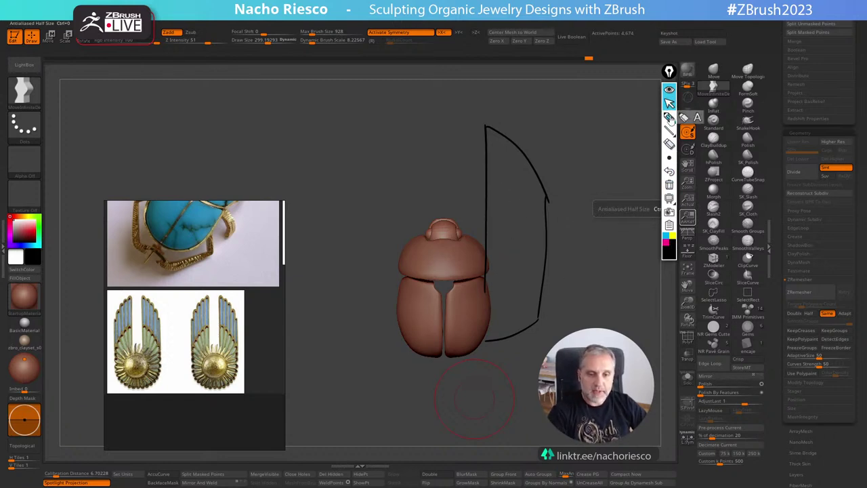
mouse_move(237, 287)
left_mouse_down()
mouse_move(191, 392)
mouse_move(234, 280)
left_mouse_up()
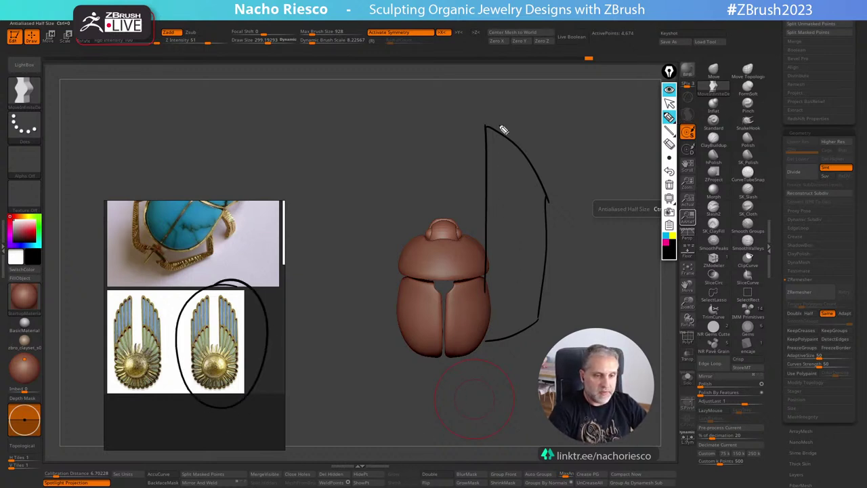
left_click_drag(503, 128, 501, 235)
left_click_drag(521, 142, 522, 239)
mouse_move(531, 156)
left_mouse_down()
mouse_move(534, 246)
mouse_move(494, 296)
left_mouse_up()
left_click_drag(521, 242, 509, 292)
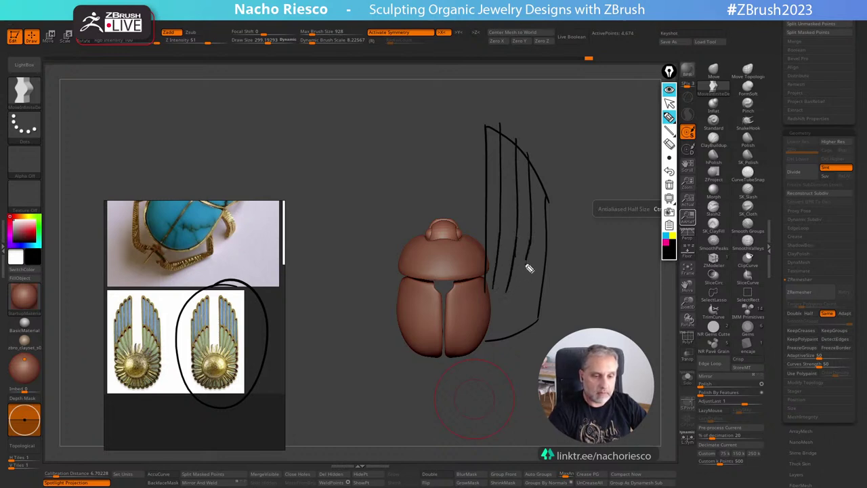
left_click_drag(533, 256, 516, 299)
left_click_drag(490, 230, 536, 249)
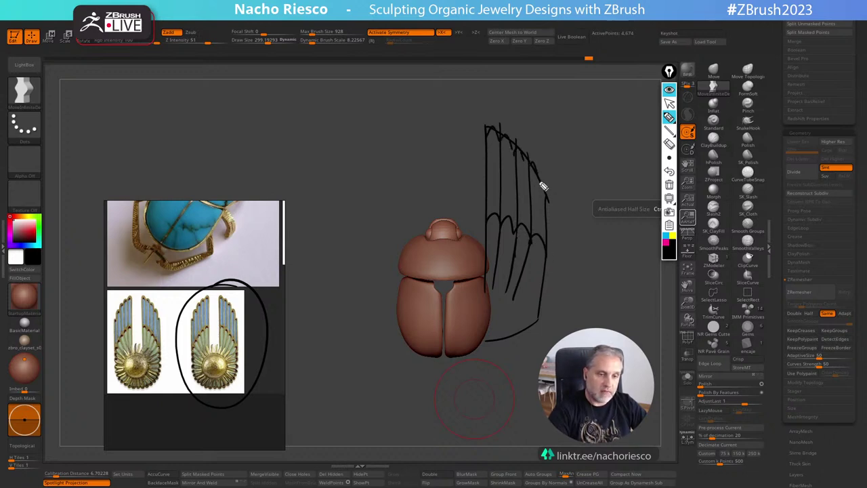
Sketch the lower tier of shorter feathers fanning out from the beetle's side to the wing's outer edge.
mouse_move(520, 298)
left_mouse_down()
mouse_move(542, 270)
mouse_move(523, 306)
mouse_move(538, 319)
left_mouse_up()
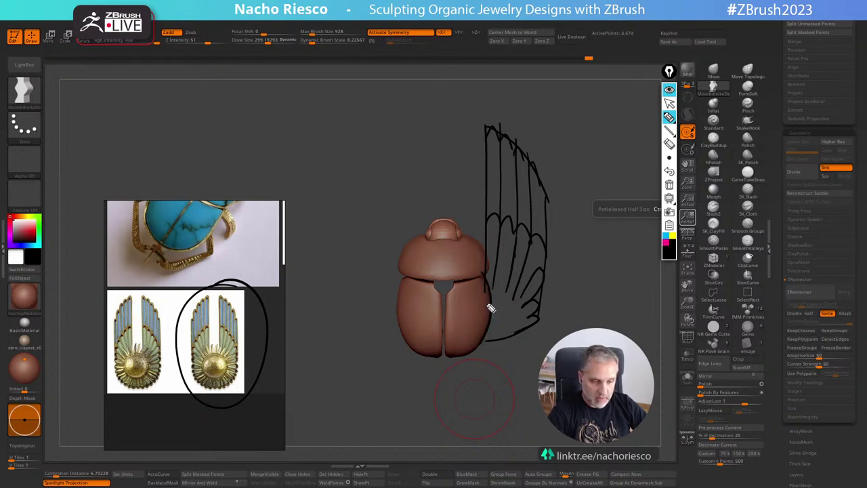
mouse_move(489, 291)
left_mouse_down()
mouse_move(500, 238)
mouse_move(515, 245)
left_mouse_up()
mouse_move(493, 299)
left_mouse_down()
mouse_move(510, 249)
mouse_move(526, 237)
mouse_move(547, 246)
mouse_move(492, 315)
mouse_move(546, 310)
mouse_move(533, 331)
mouse_move(495, 318)
mouse_move(501, 346)
mouse_move(534, 333)
mouse_move(549, 281)
mouse_move(544, 197)
left_mouse_up()
Retrace the outer contour of the right wing with a thicker annotation pen.
left_click(668, 157)
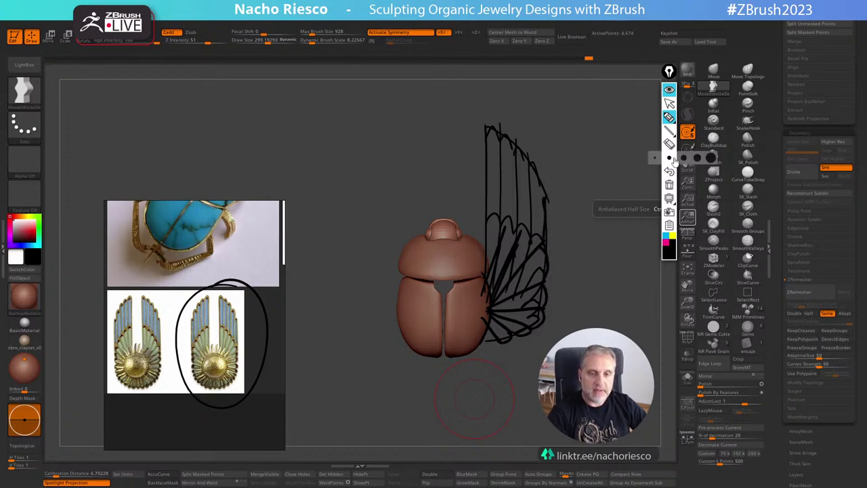
left_click(688, 160)
left_click(669, 158)
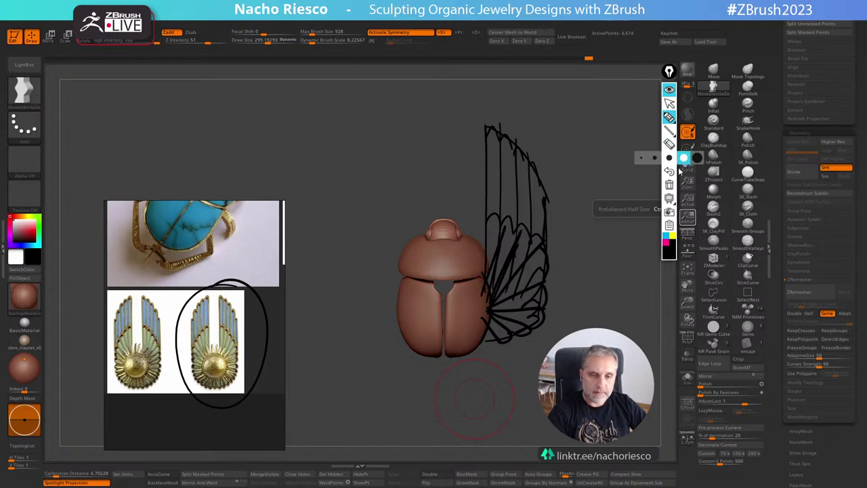
left_click(683, 158)
left_click_drag(492, 334, 514, 347)
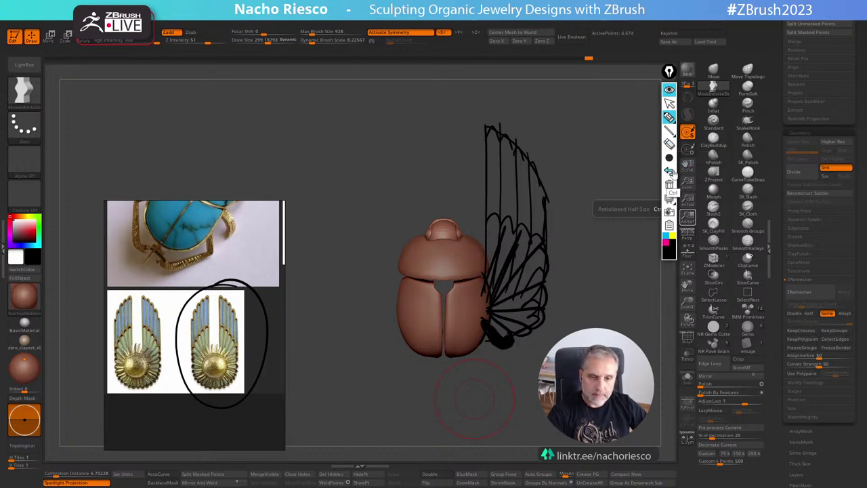
mouse_move(668, 161)
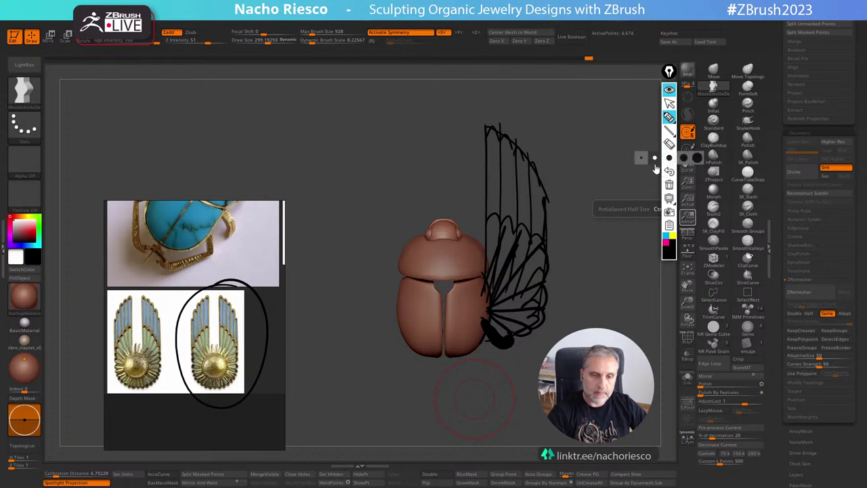
mouse_move(532, 342)
left_mouse_down()
mouse_move(554, 290)
mouse_move(546, 186)
mouse_move(523, 145)
mouse_move(489, 123)
mouse_move(482, 266)
mouse_move(494, 314)
mouse_move(485, 323)
left_mouse_up()
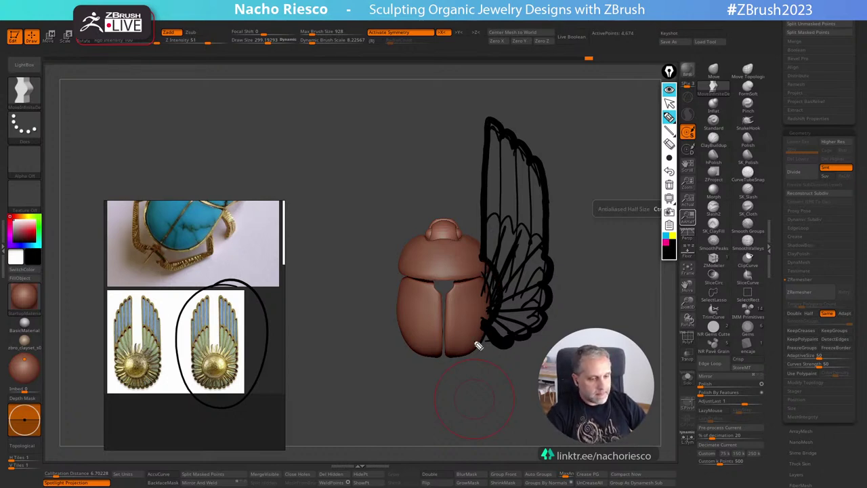
Sketch a matching wing outline on the beetle's left side and short leg strokes around the body.
mouse_move(400, 265)
left_mouse_down()
mouse_move(404, 129)
mouse_move(341, 160)
mouse_move(339, 320)
mouse_move(405, 349)
left_mouse_up()
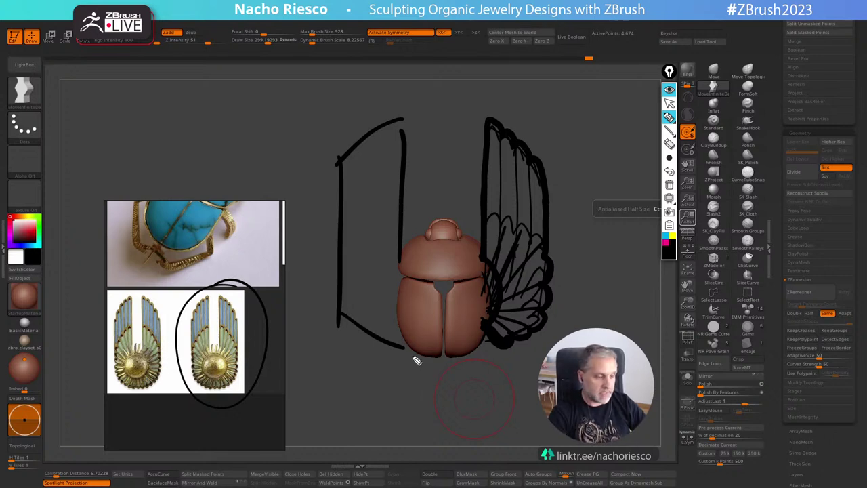
left_click_drag(405, 360, 408, 367)
mouse_move(481, 338)
left_mouse_down()
mouse_move(495, 349)
mouse_move(489, 361)
left_mouse_up()
left_click_drag(418, 234, 413, 208)
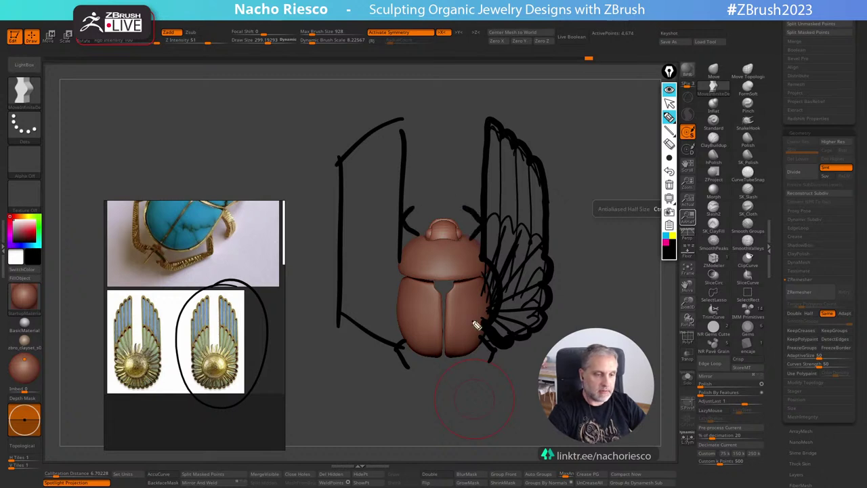
Sketch a round disc above the head between the wings and extend both wing outlines further upward.
mouse_move(450, 154)
left_mouse_down()
mouse_move(411, 183)
mouse_move(379, 235)
left_mouse_up()
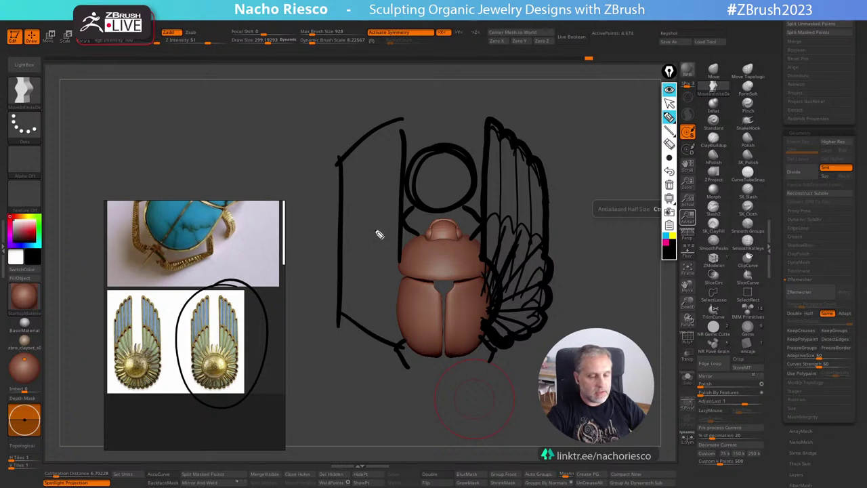
mouse_move(491, 122)
left_mouse_down()
mouse_move(494, 87)
mouse_move(548, 140)
mouse_move(549, 182)
left_mouse_up()
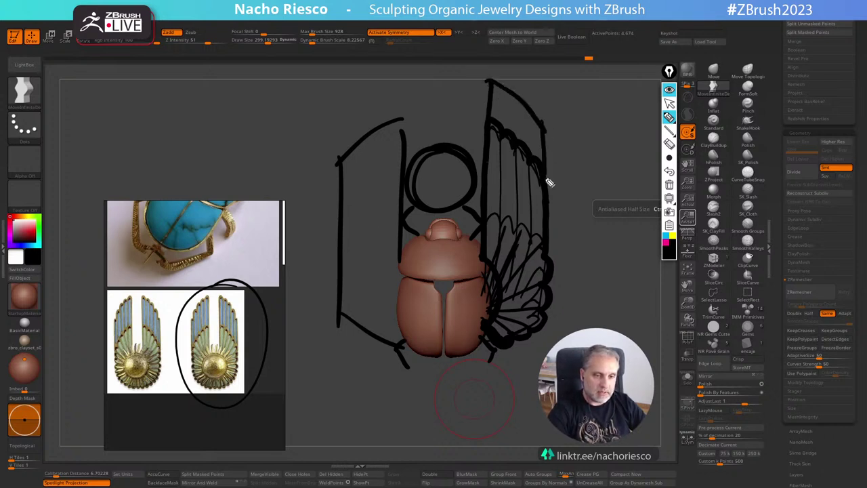
mouse_move(407, 142)
left_mouse_down()
mouse_move(402, 83)
mouse_move(352, 101)
mouse_move(340, 153)
left_mouse_up()
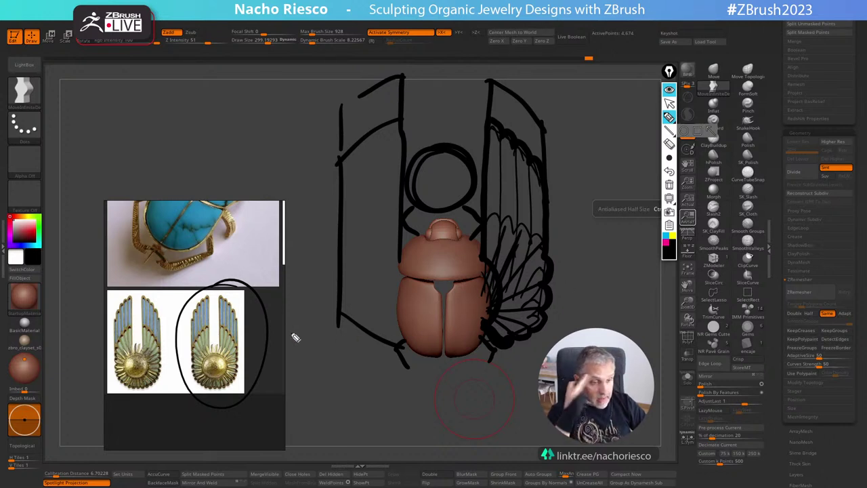
Leave annotation drawing and clear all sketched strokes from the screen.
left_click(670, 104)
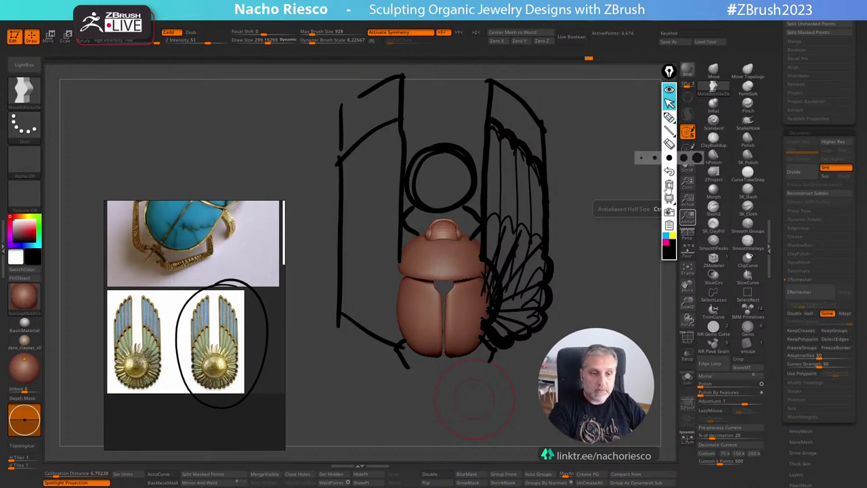
left_click(670, 185)
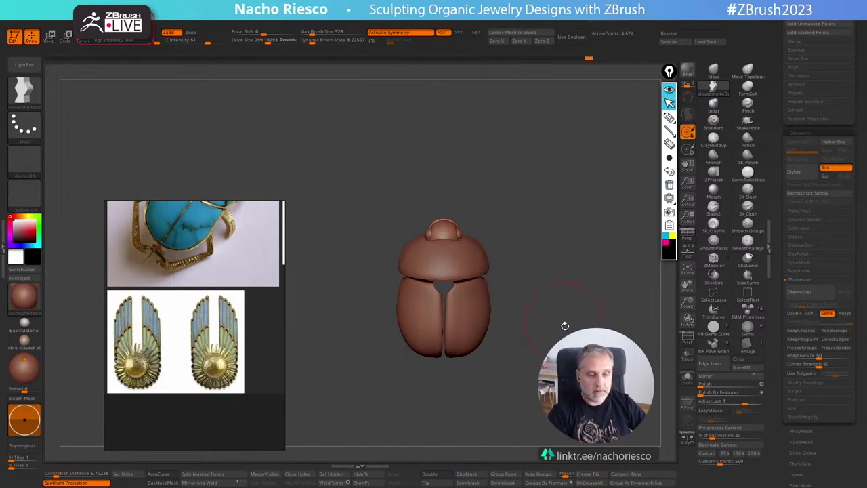
left_click_drag(579, 302, 509, 386)
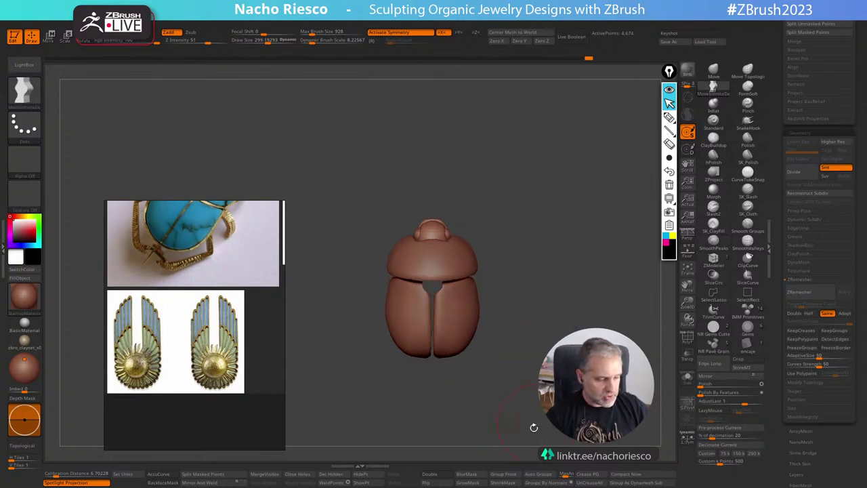
mouse_move(532, 428)
left_mouse_down()
mouse_move(540, 446)
mouse_move(568, 424)
mouse_move(564, 388)
left_mouse_up()
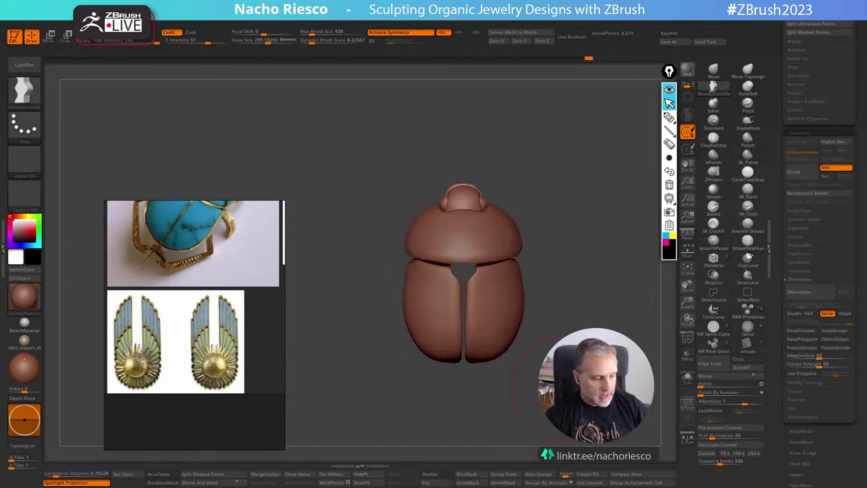
left_click_drag(462, 398, 480, 370, "alt")
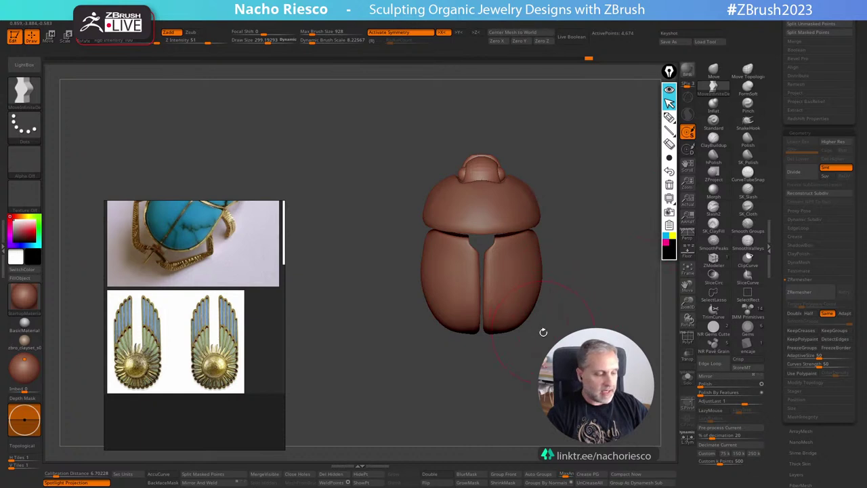
mouse_move(589, 293)
left_mouse_down("alt")
mouse_move(293, 359)
mouse_move(501, 321)
mouse_move(594, 288)
left_mouse_up("alt")
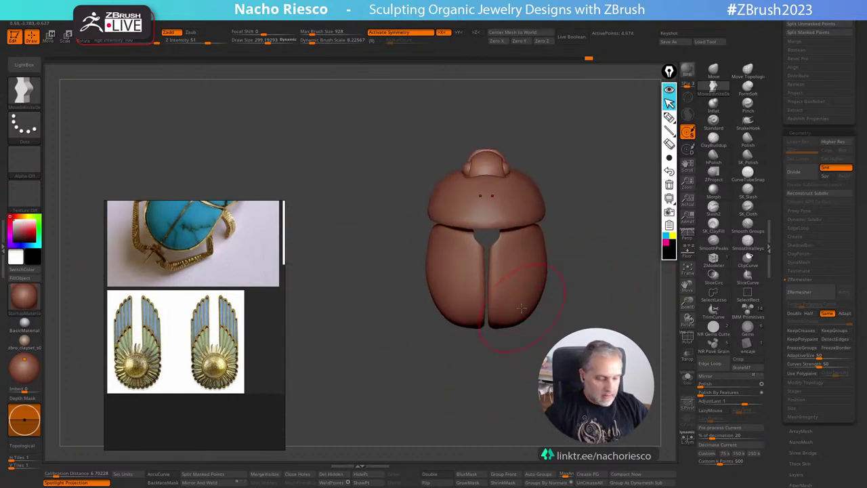
Move the reference board clear of the model, and enlarge both the board and its winged earring photo.
double_click(196, 331)
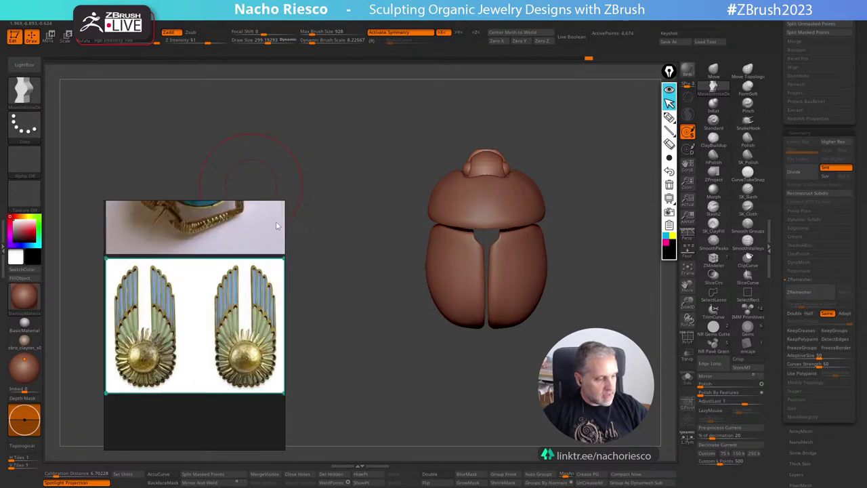
left_click_drag(279, 201, 208, 116)
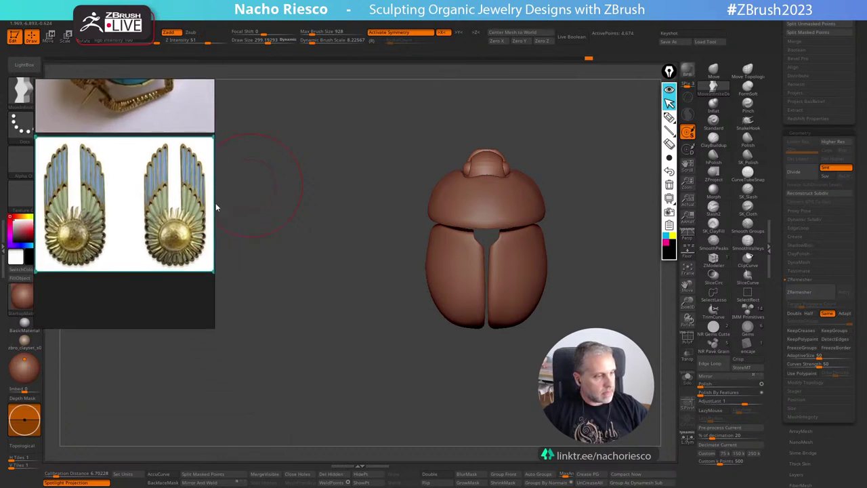
left_click_drag(213, 328, 254, 399)
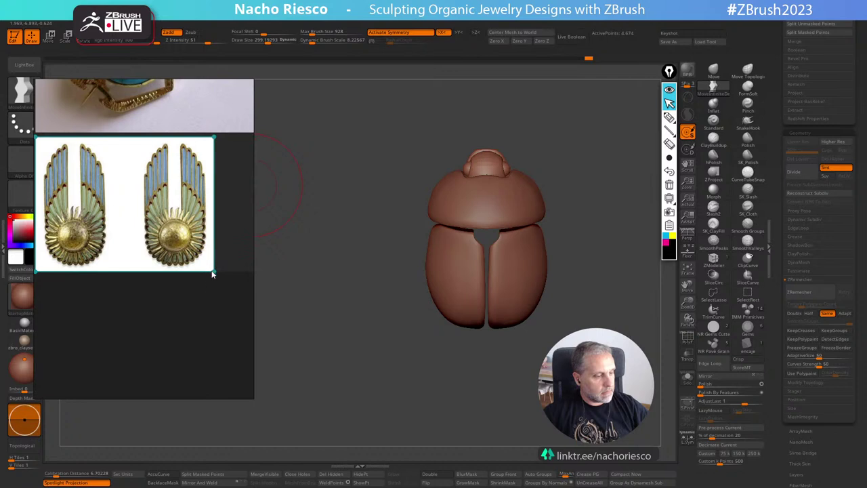
left_click_drag(213, 271, 235, 316)
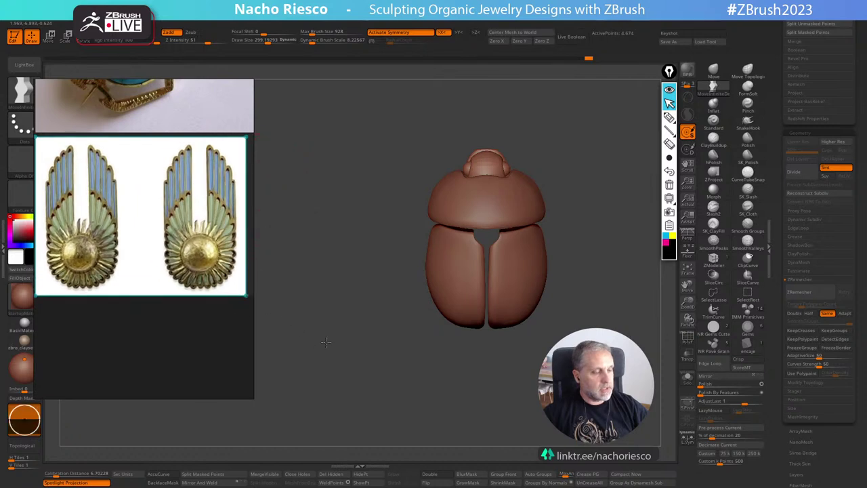
Sketch yellow feather outlines around the beetle's lower body and up both sides, plus larger single-feather shapes beside it.
left_click_drag(598, 370, 575, 371)
left_click_drag(626, 283, 612, 246, "alt")
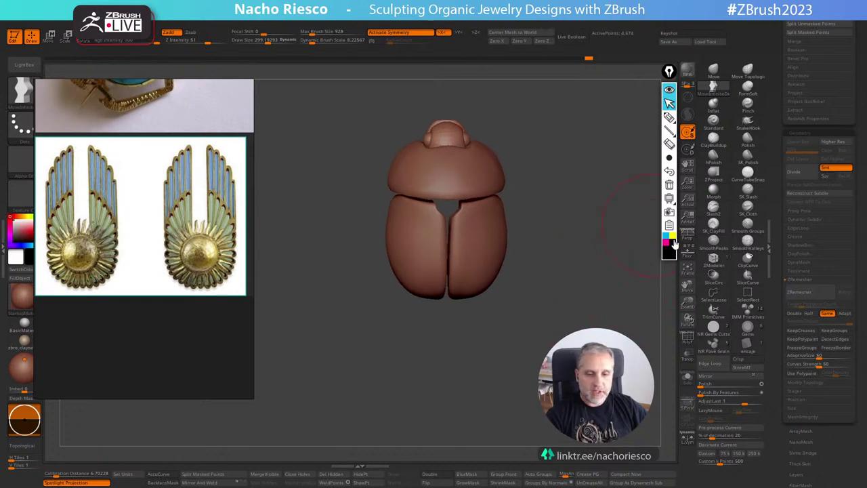
left_click(673, 239)
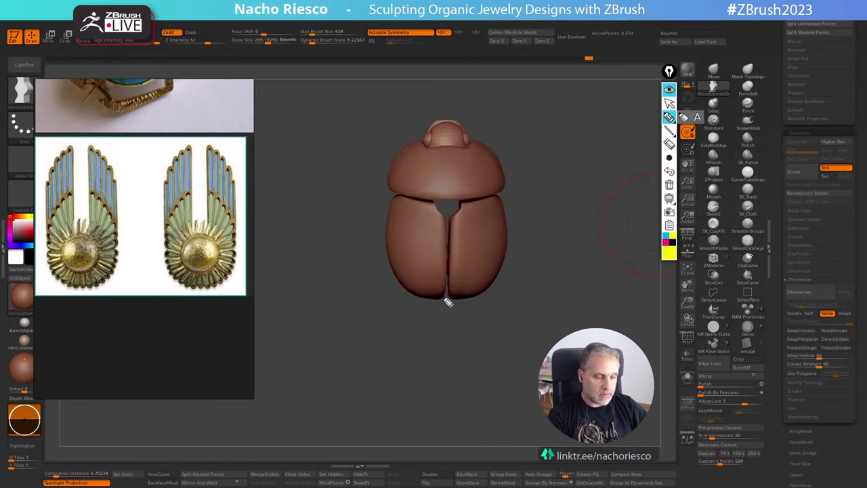
left_click_drag(444, 297, 444, 338)
mouse_move(429, 301)
left_mouse_down()
mouse_move(438, 337)
mouse_move(388, 283)
mouse_move(372, 285)
left_mouse_up()
left_click_drag(396, 258, 366, 278)
mouse_move(449, 334)
left_mouse_down()
mouse_move(466, 310)
mouse_move(528, 278)
mouse_move(512, 271)
mouse_move(527, 232)
mouse_move(509, 207)
mouse_move(526, 72)
mouse_move(489, 168)
left_mouse_up()
mouse_move(398, 241)
left_mouse_down()
mouse_move(406, 153)
mouse_move(395, 145)
left_mouse_up()
mouse_move(579, 329)
left_mouse_down()
mouse_move(580, 248)
mouse_move(546, 227)
mouse_move(546, 339)
left_mouse_up()
mouse_move(608, 318)
left_mouse_down()
mouse_move(613, 209)
mouse_move(630, 320)
left_mouse_up()
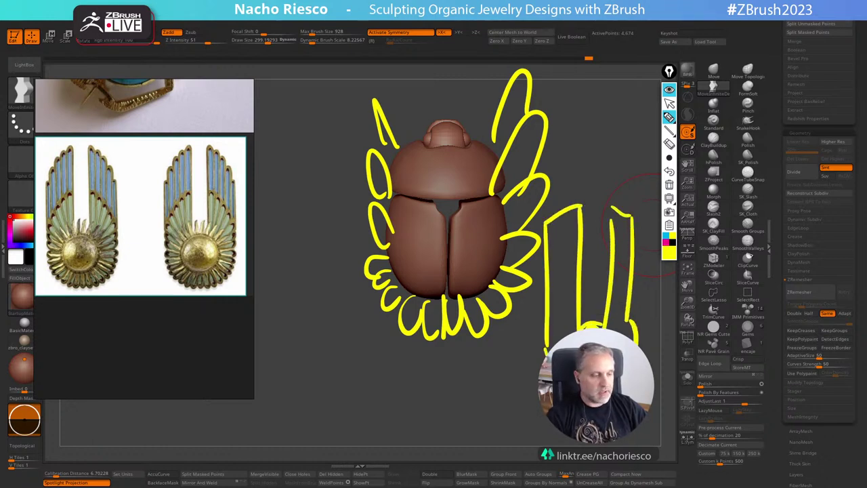
Sketch long curved outer wing lines on both sides of the beetle, clear all annotation strokes and leave annotation drawing.
left_click_drag(500, 213, 516, 202)
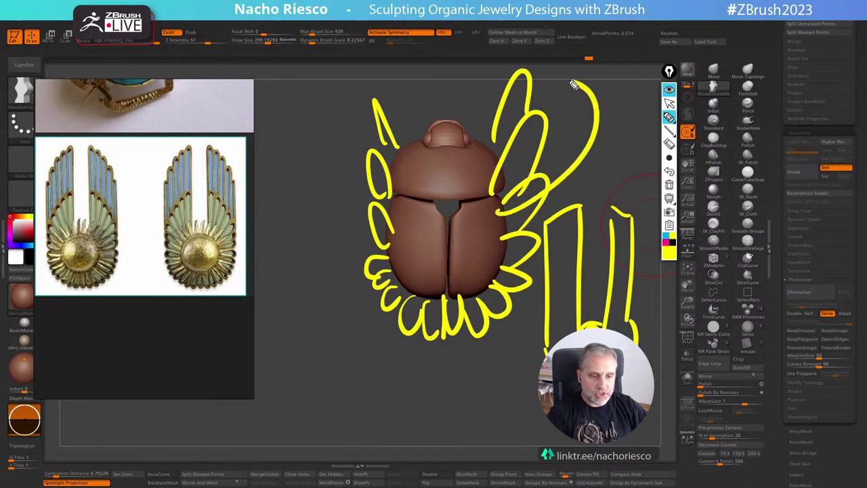
mouse_move(380, 223)
left_mouse_down()
mouse_move(333, 99)
mouse_move(310, 145)
left_mouse_up()
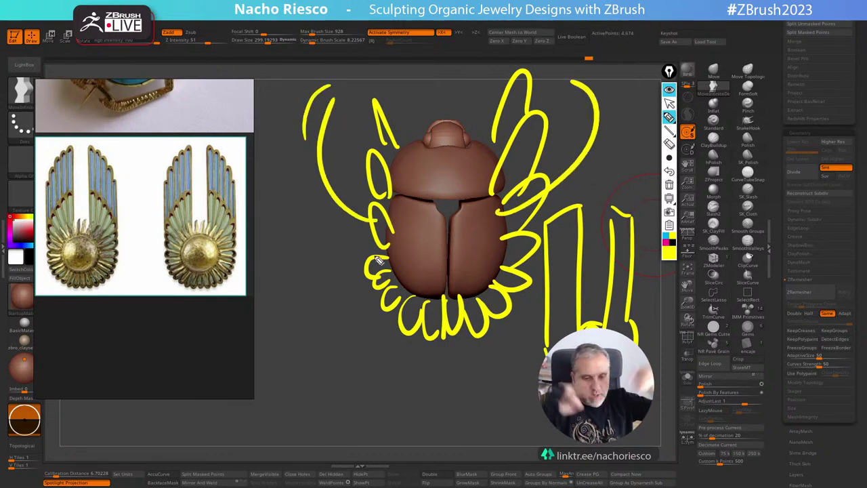
left_click(670, 184)
left_click(669, 101)
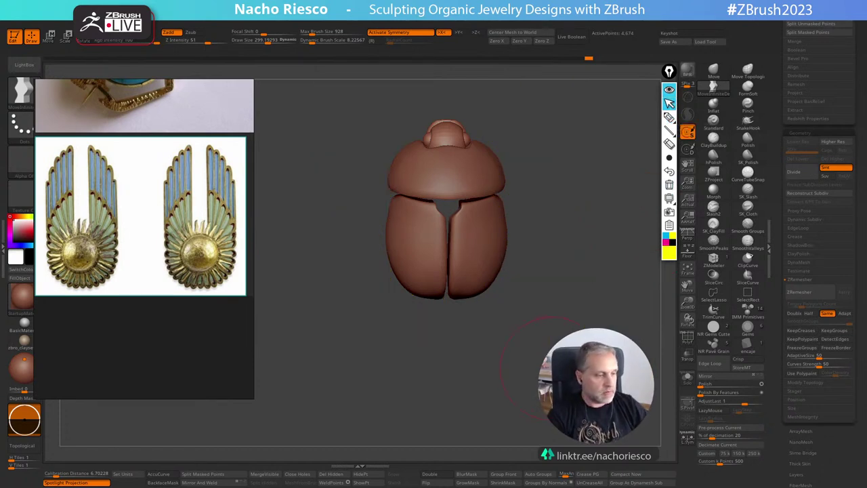
Zoom the reference photo in on the right earring to examine its feathers and gold disc.
left_click_drag(559, 384, 562, 419, "alt")
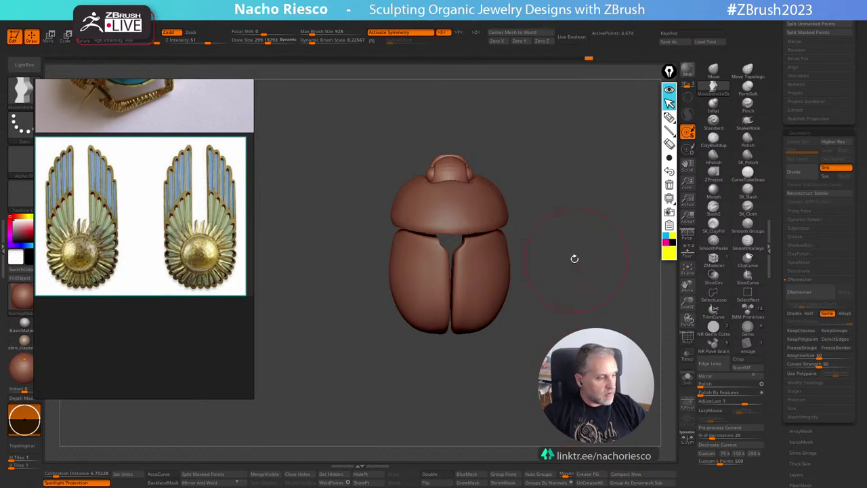
scroll(211, 269, "up", 5)
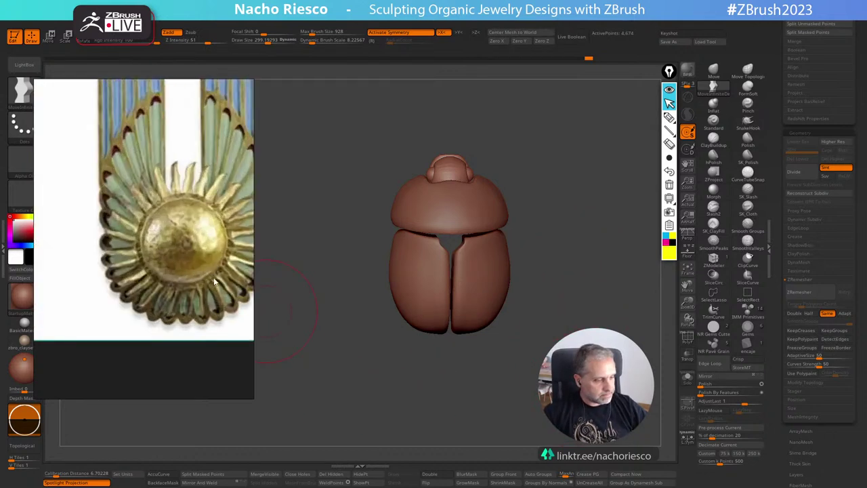
left_click_drag(214, 282, 131, 325)
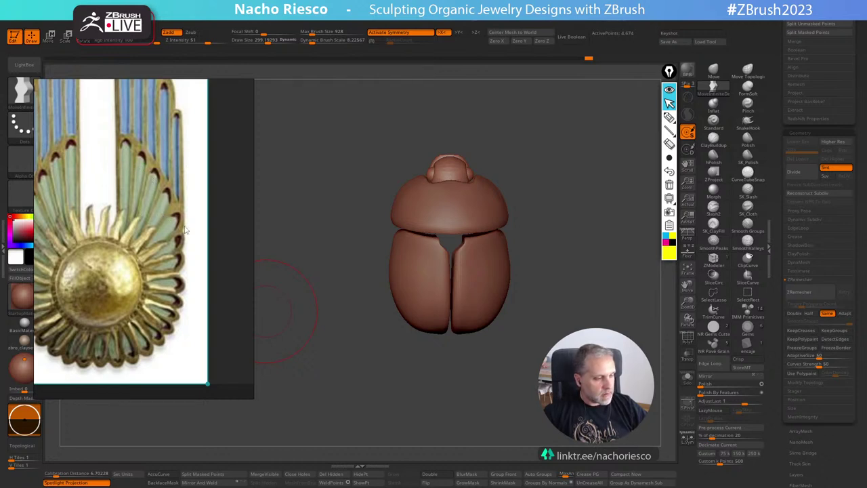
Sketch a thick feather with a recessed interior in black beside the beetle and annotate its inner wall "0.6 m".
left_click(672, 242)
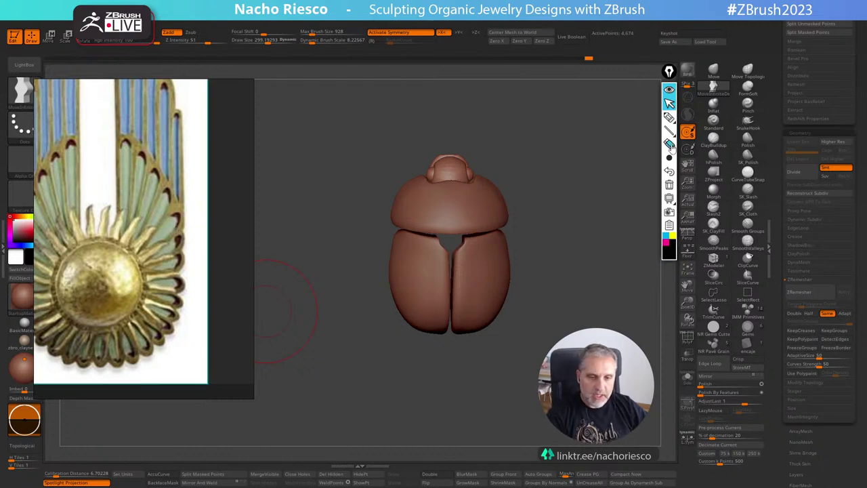
left_click(669, 117)
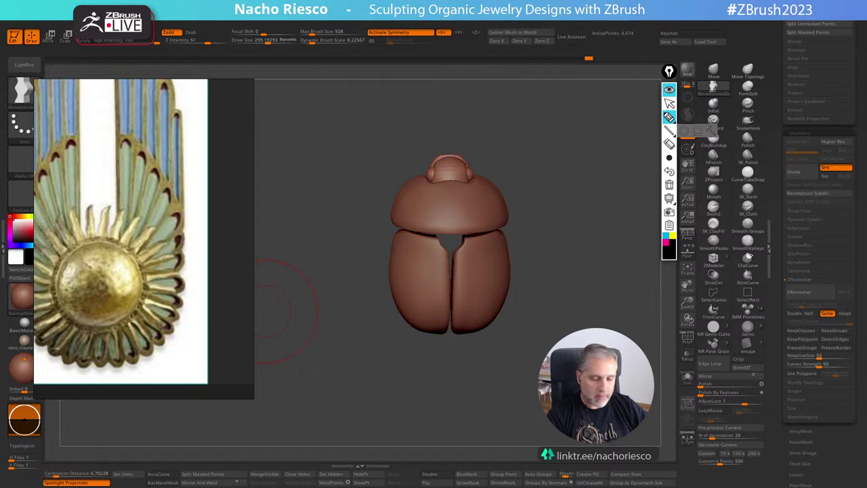
mouse_move(494, 344)
left_mouse_down()
mouse_move(580, 296)
mouse_move(609, 318)
mouse_move(502, 377)
mouse_move(590, 354)
mouse_move(651, 302)
left_mouse_up()
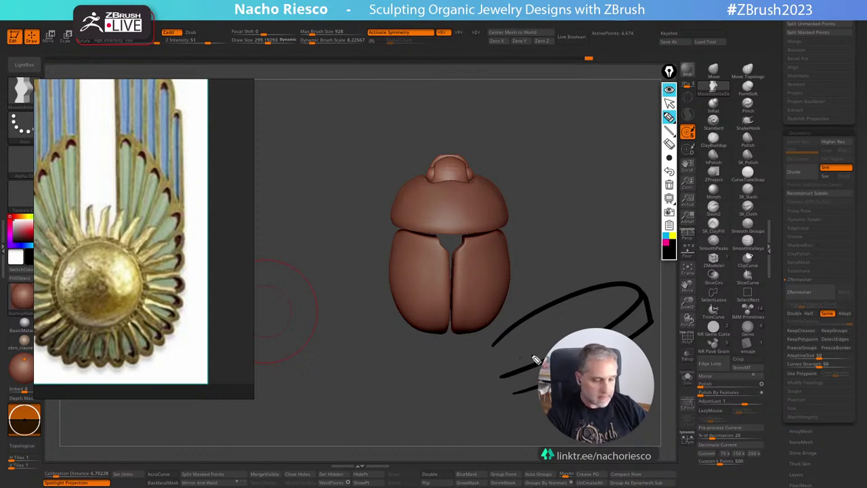
mouse_move(500, 370)
left_mouse_down()
mouse_move(615, 315)
mouse_move(504, 333)
mouse_move(484, 353)
left_mouse_up()
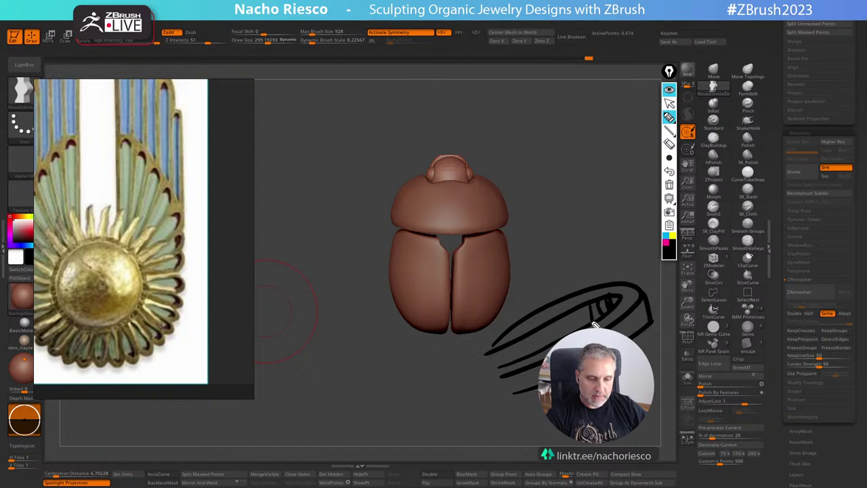
left_click_drag(615, 306, 611, 302)
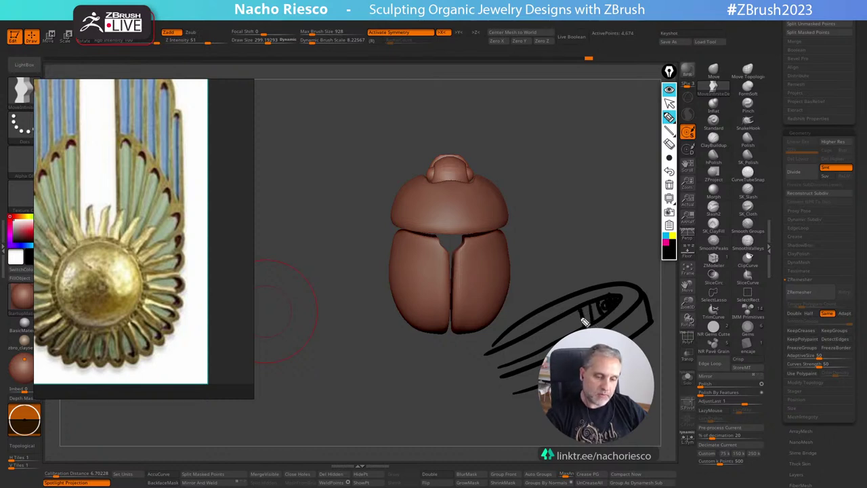
left_click_drag(551, 328, 525, 351)
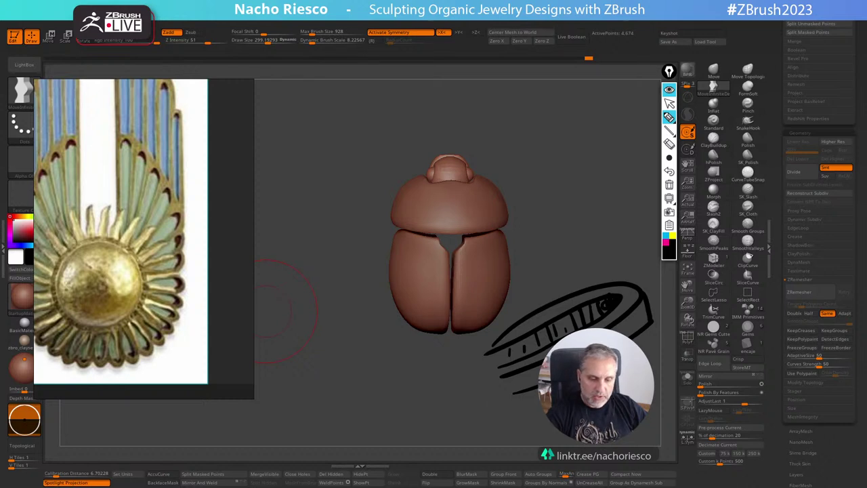
left_click_drag(587, 299, 587, 239)
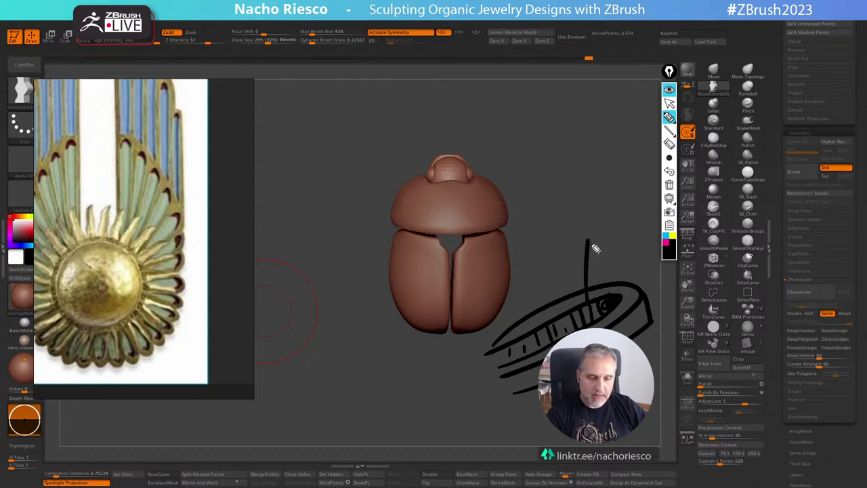
mouse_move(595, 208)
left_mouse_down()
mouse_move(599, 217)
mouse_move(631, 203)
mouse_move(646, 212)
left_mouse_up()
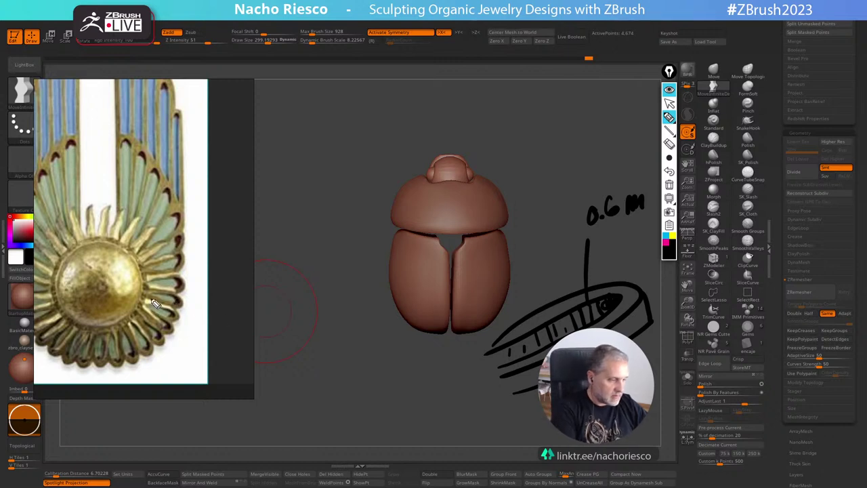
Draw crossed axis lines through the earring's gold disc and mark the lower-right quarter's feather tips with dots.
left_click_drag(29, 292, 217, 304)
left_click_drag(100, 188, 99, 428)
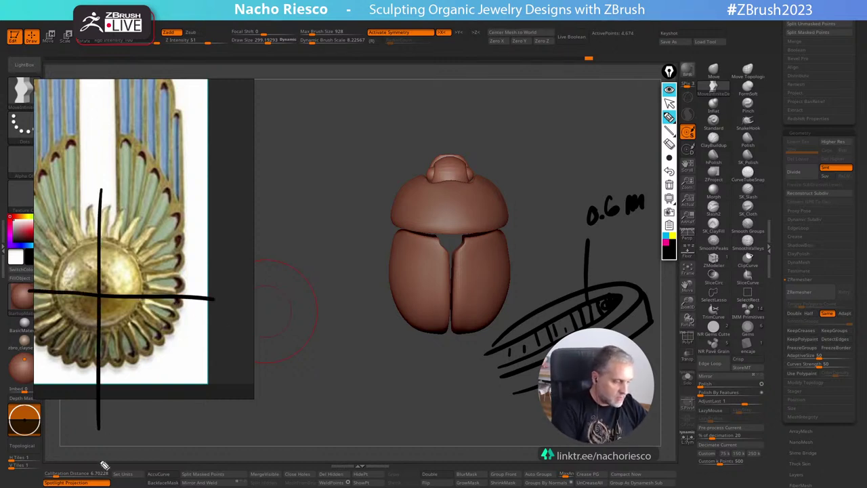
left_click(183, 321)
left_click(177, 334)
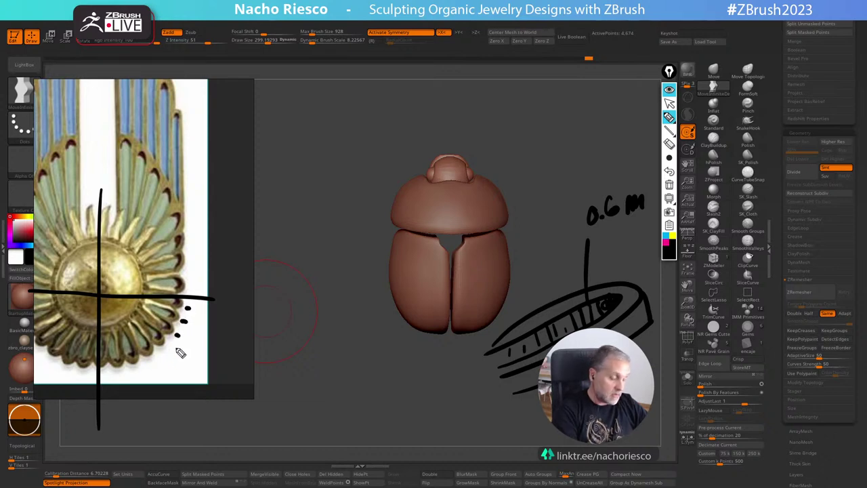
left_click(166, 349)
left_click(154, 360)
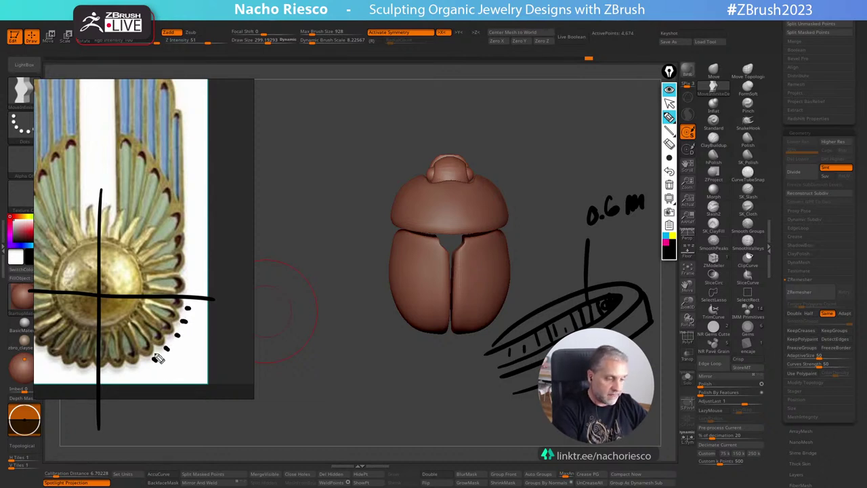
left_click(138, 368)
left_click(124, 375)
left_click(107, 377)
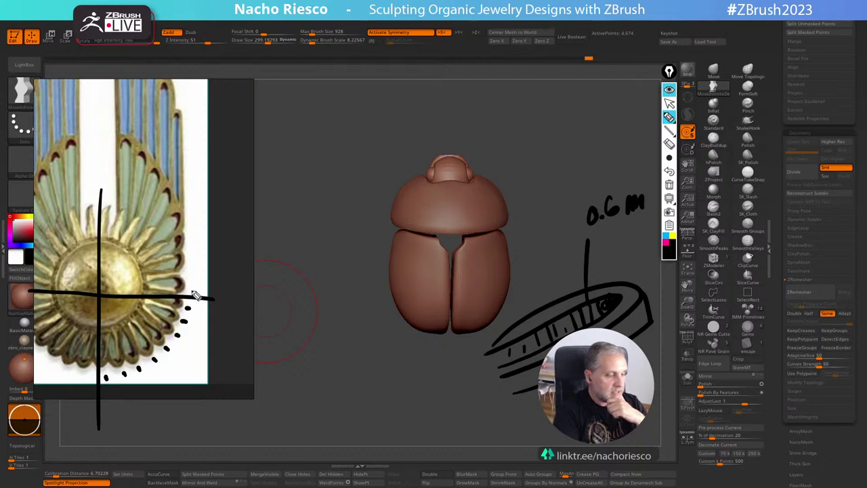
Add an upward arrow and a double-headed arc labelled "ARRAY" along the feather tips, and clear all annotations.
mouse_move(218, 291)
left_mouse_down()
mouse_move(220, 253)
mouse_move(227, 268)
left_mouse_up()
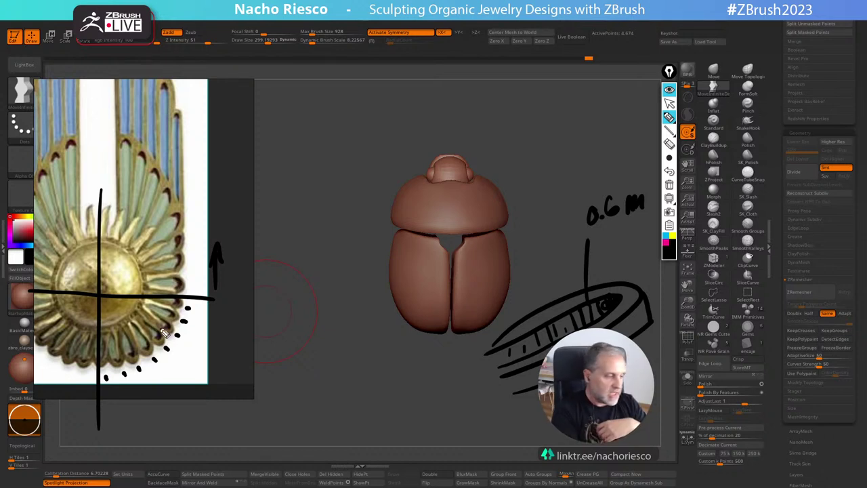
mouse_move(138, 395)
left_mouse_down()
mouse_move(200, 332)
mouse_move(202, 344)
mouse_move(150, 394)
left_mouse_up()
left_click_drag(187, 374, 249, 392)
mouse_move(248, 374)
left_mouse_down()
mouse_move(268, 388)
mouse_move(309, 357)
mouse_move(305, 384)
left_mouse_up()
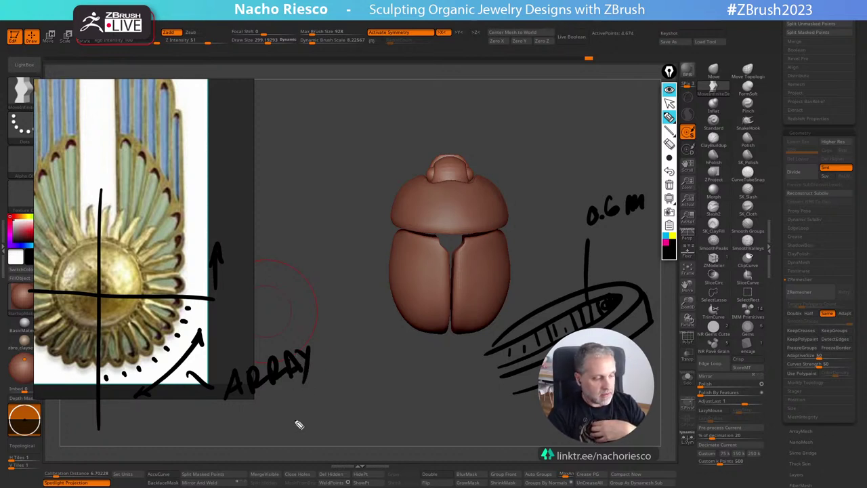
left_click(669, 184)
left_click(669, 102)
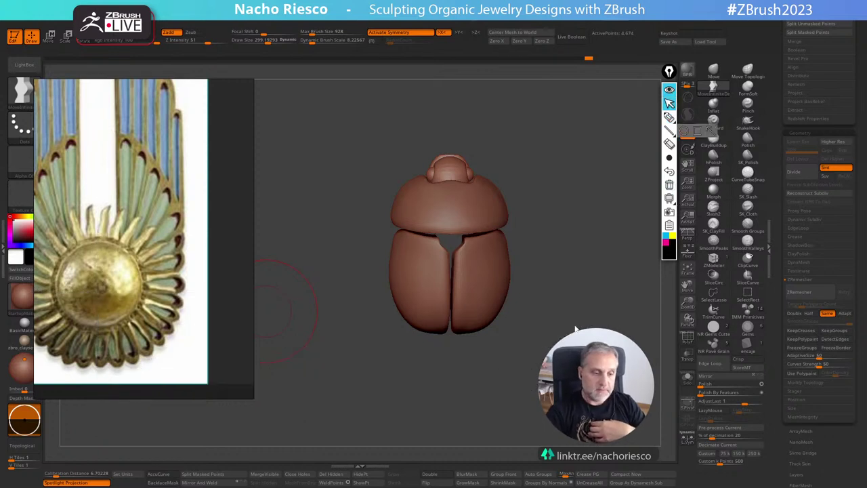
Append a Cylinder3D primitive as a new subtool.
left_click_drag(778, 203, 778, 298)
left_click(828, 252)
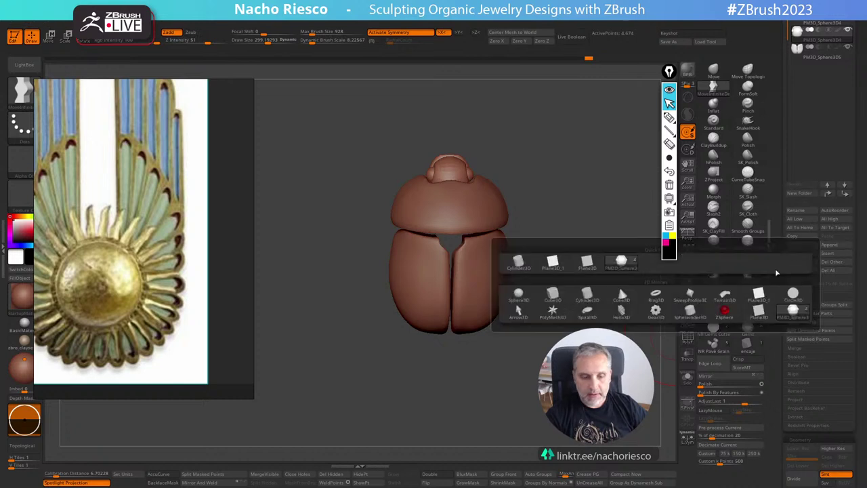
left_click(519, 263)
Turn the model to its side view, activate the move gizmo and select the appended cylinder subtool.
left_click_drag(581, 304, 619, 313, "shift")
key("w")
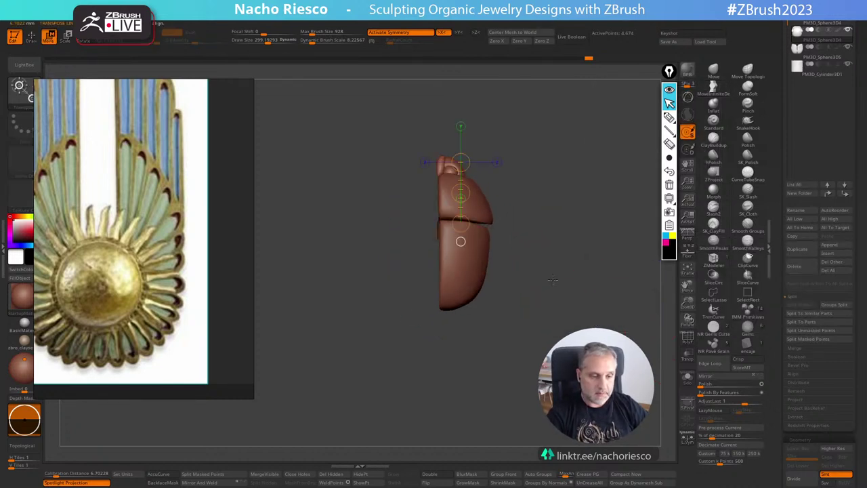
key("y")
left_click_drag(459, 217, 460, 375)
key("ctrl+z")
left_click(822, 69)
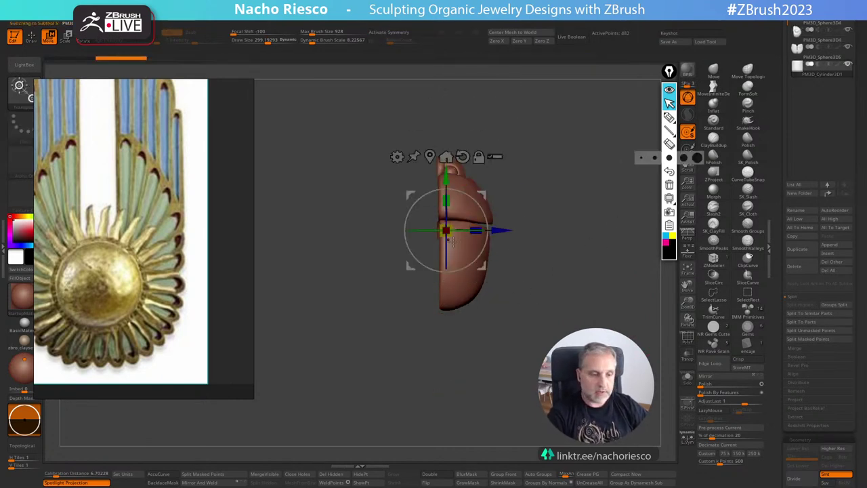
Move the cylinder below the beetle's wing covers, scale it down and stretch it lengthwise into a narrow ellipse for the first feather.
left_click_drag(446, 181, 510, 359)
left_click_drag(541, 359, 521, 359, "shift")
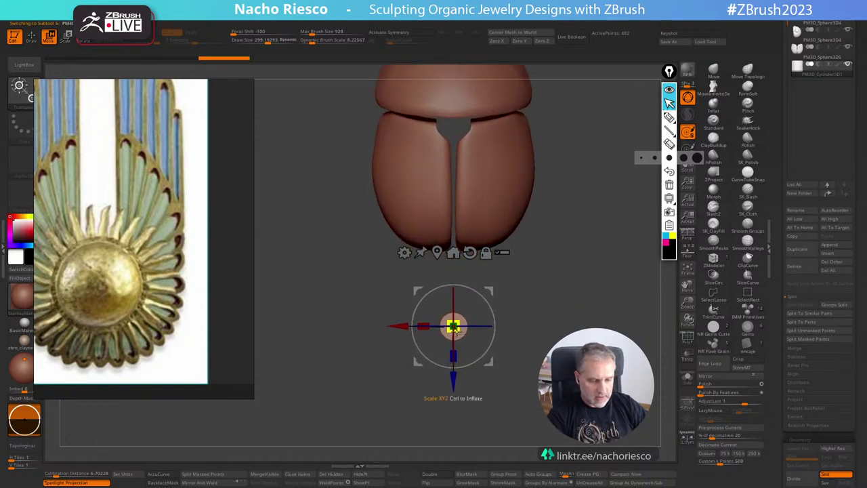
left_click_drag(453, 326, 454, 383)
key("q")
mouse_move(513, 350)
left_mouse_down("alt")
mouse_move(513, 366)
mouse_move(512, 321)
mouse_move(513, 359)
mouse_move(563, 325)
mouse_move(567, 352)
left_mouse_up("alt")
key("w")
left_click_drag(457, 357, 457, 288)
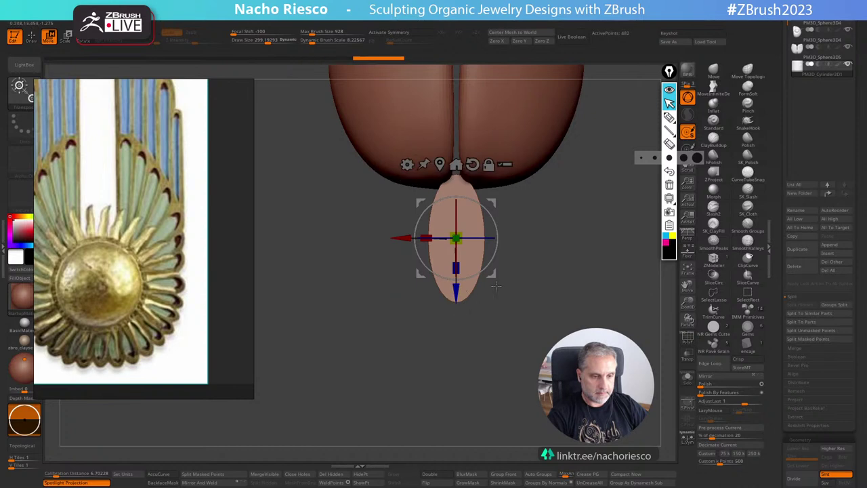
left_click_drag(525, 289, 576, 351, "shift")
mouse_move(484, 298)
left_mouse_down()
mouse_move(470, 298)
mouse_move(501, 296)
mouse_move(477, 295)
left_mouse_up()
left_click_drag(536, 287, 521, 339, "shift")
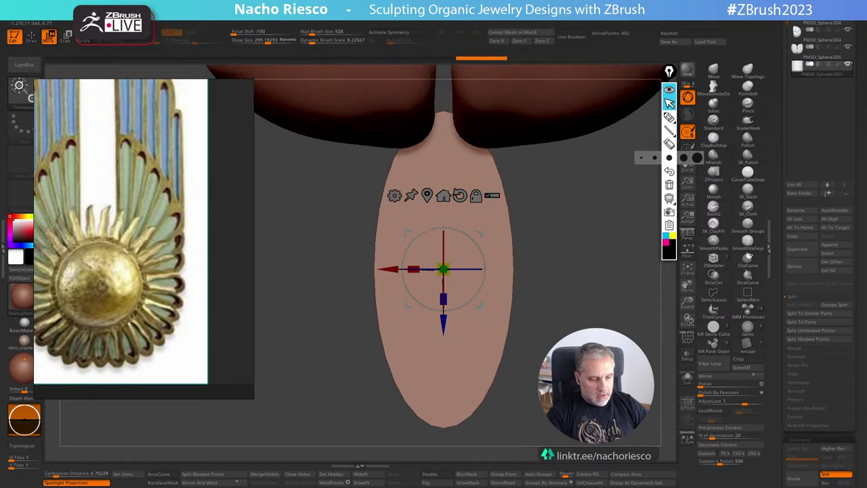
Measure the ellipse's width with a horizontal transpose line.
key("y")
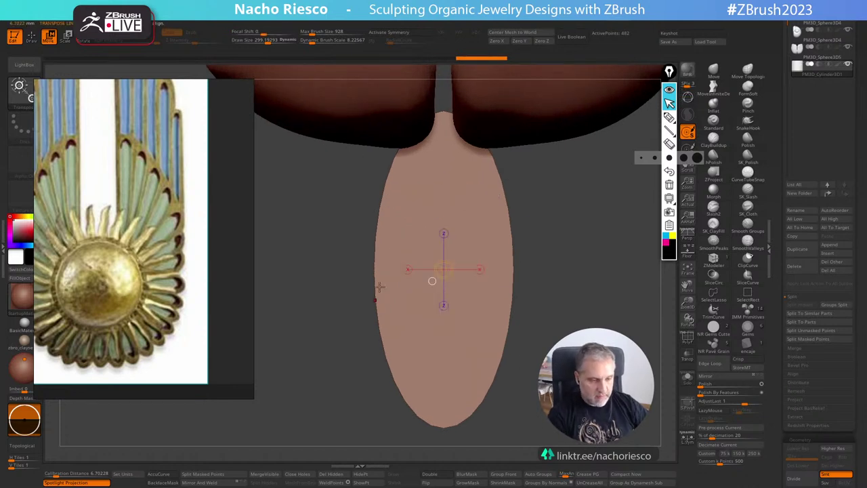
left_click_drag(372, 283, 514, 283)
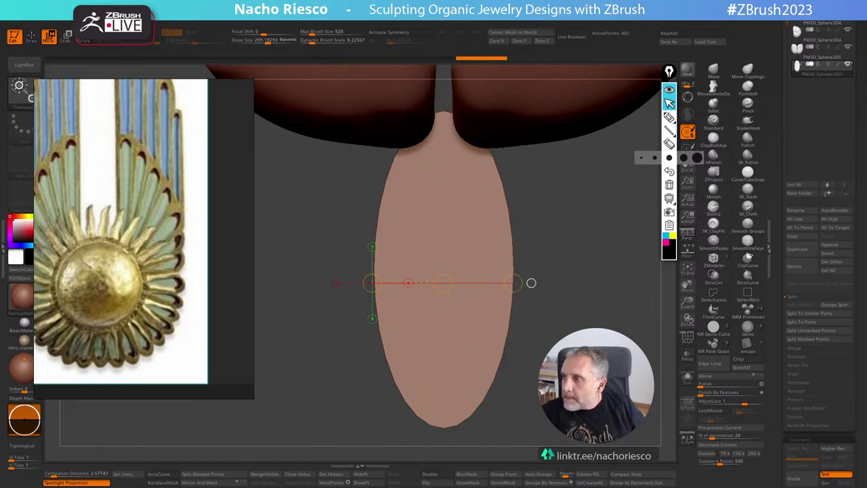
left_click_drag(569, 277, 584, 288)
left_click_drag(375, 270, 482, 270)
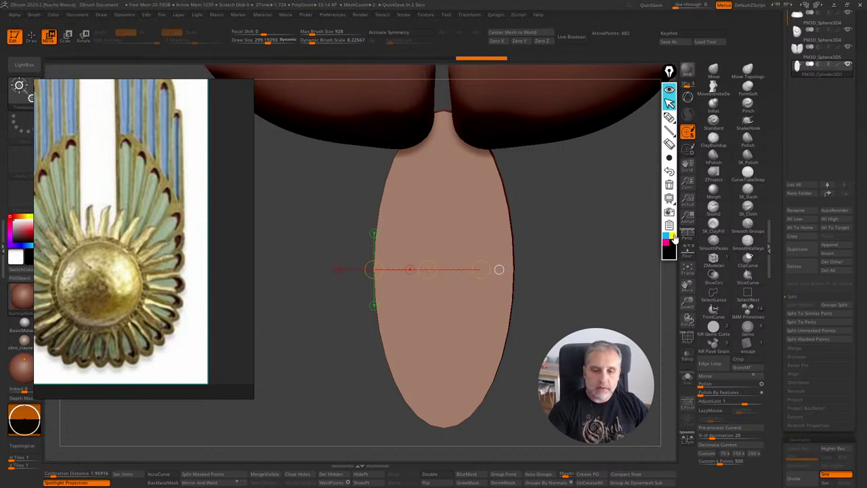
Mark the transpose line's length readout with a yellow circle and arrow, and measure the ellipse's full width again.
left_click(669, 117)
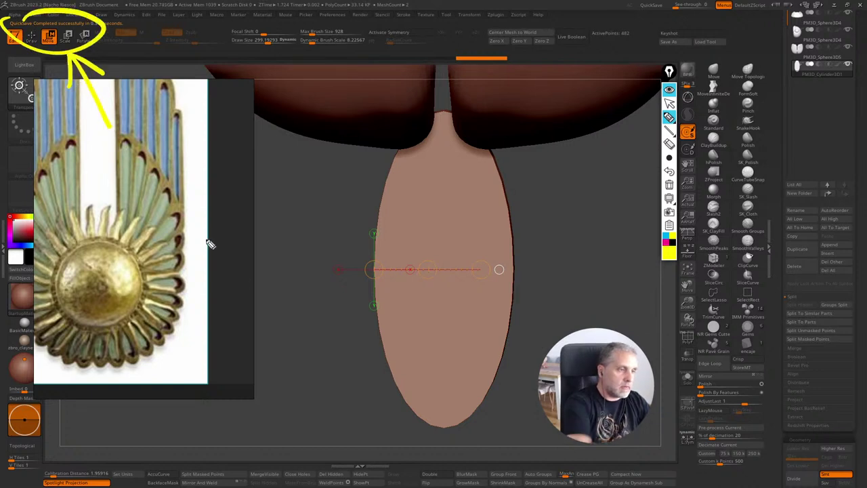
left_click(669, 104)
mouse_move(598, 297)
left_mouse_down()
mouse_move(581, 324)
mouse_move(630, 329)
left_mouse_up()
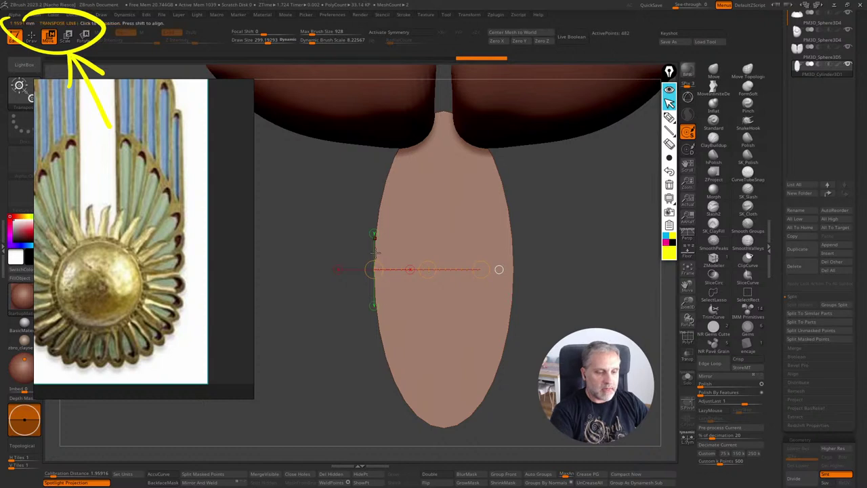
left_click_drag(376, 253, 530, 253)
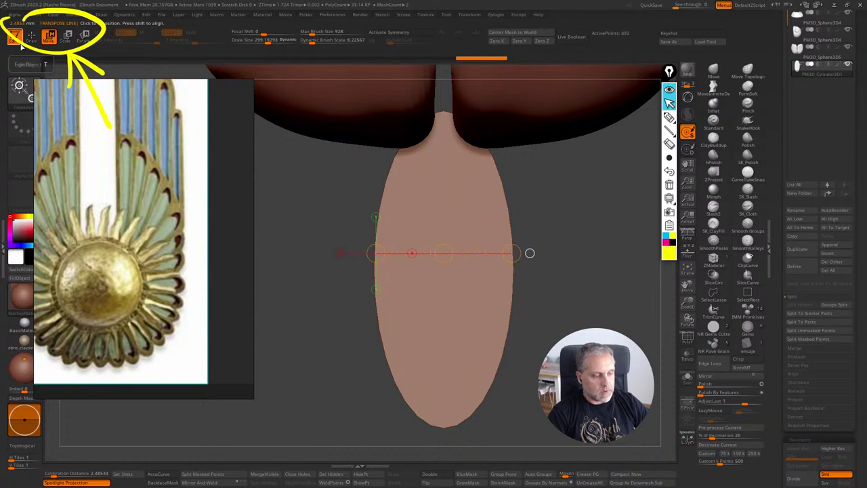
Sketch a black U-shaped inner outline on the ellipse and annotate the rim beside it as about 0.6 mm thick.
left_click(673, 242)
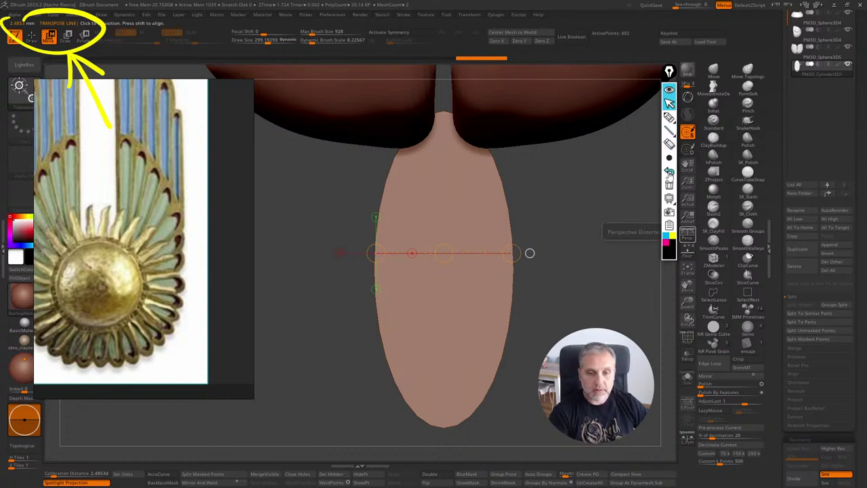
mouse_move(669, 159)
left_click(669, 117)
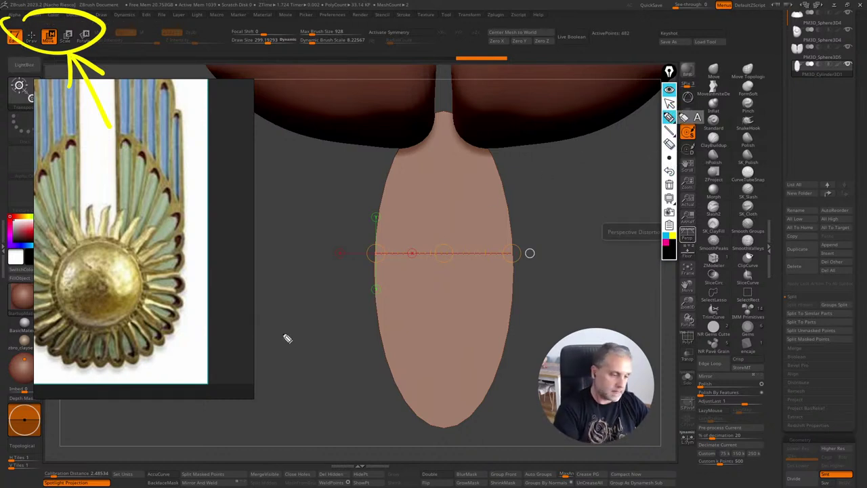
mouse_move(418, 179)
left_mouse_down()
mouse_move(416, 281)
mouse_move(430, 382)
mouse_move(468, 366)
mouse_move(461, 180)
left_mouse_up()
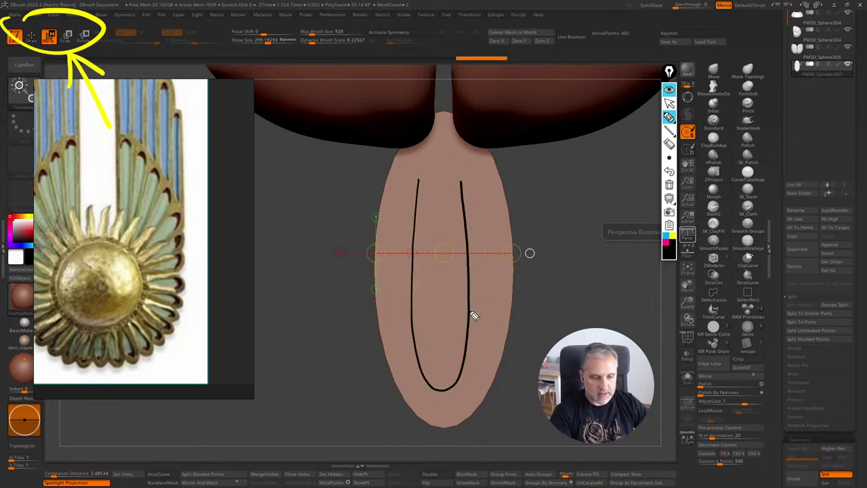
mouse_move(474, 314)
left_mouse_down()
mouse_move(522, 307)
mouse_move(464, 317)
left_mouse_up()
left_click_drag(517, 302, 502, 317)
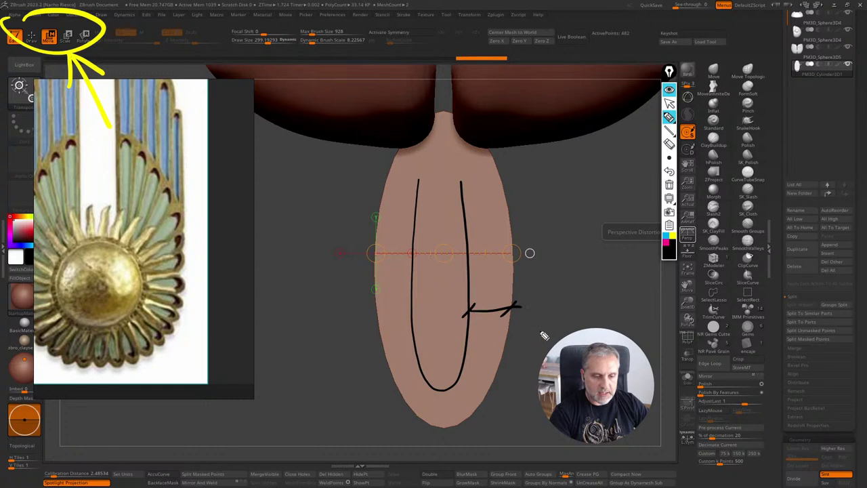
left_click(568, 306)
left_click_drag(559, 298, 619, 306)
mouse_move(530, 302)
left_mouse_down()
mouse_move(542, 298)
mouse_move(543, 307)
left_mouse_up()
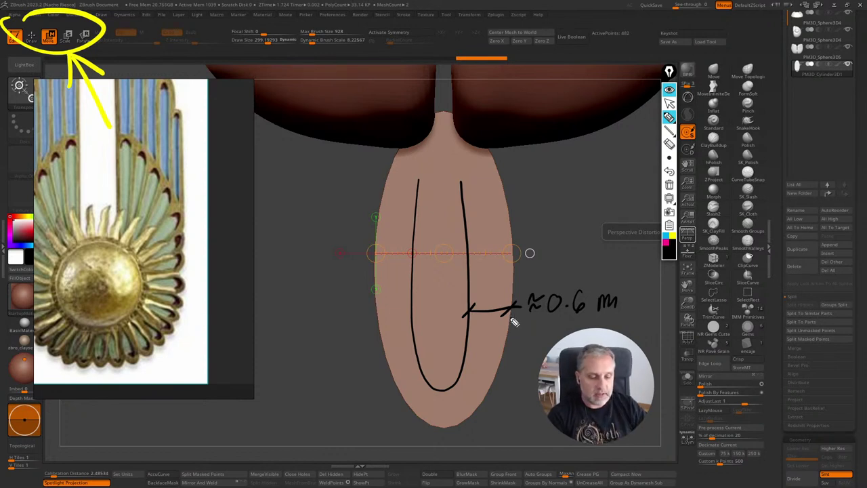
Measure the rim between the sketched inner outline and the ellipse's edge with transpose lines, and clear all annotations.
left_click(669, 104)
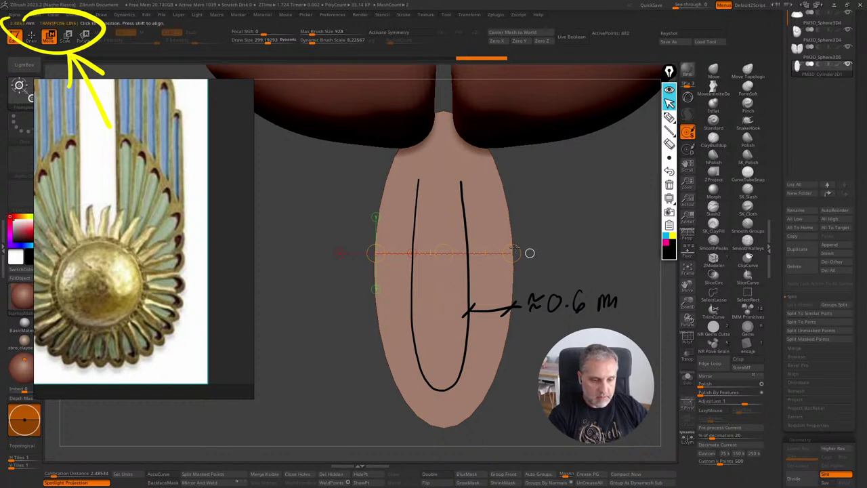
left_click_drag(468, 287, 508, 288)
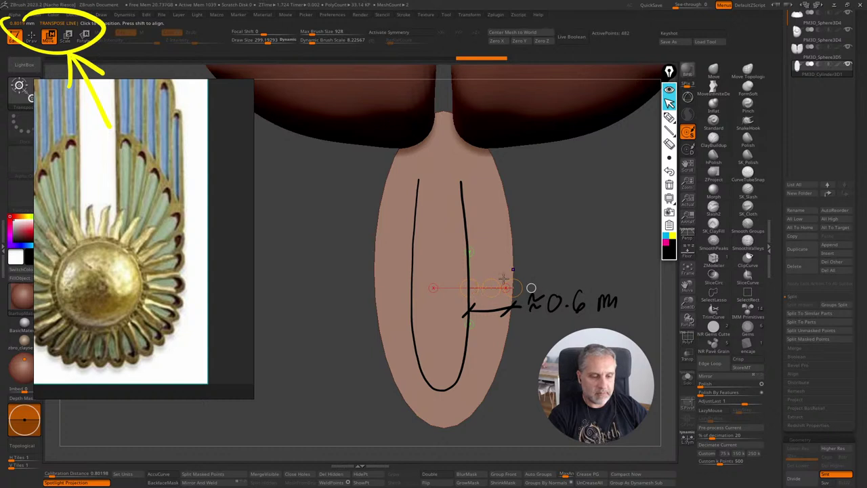
left_click_drag(468, 279, 476, 280)
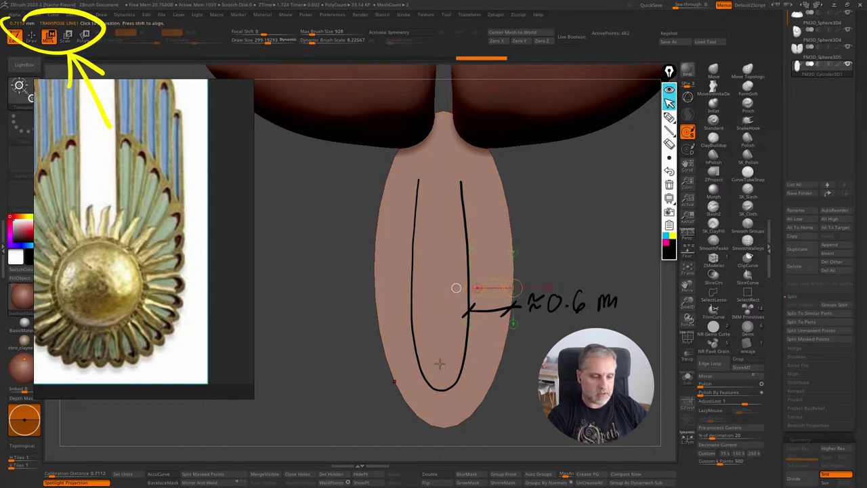
left_click(670, 184)
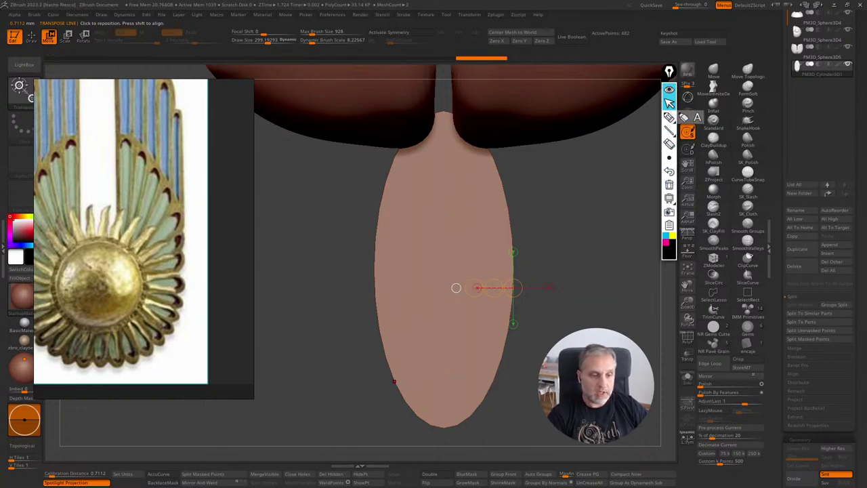
left_click(669, 101)
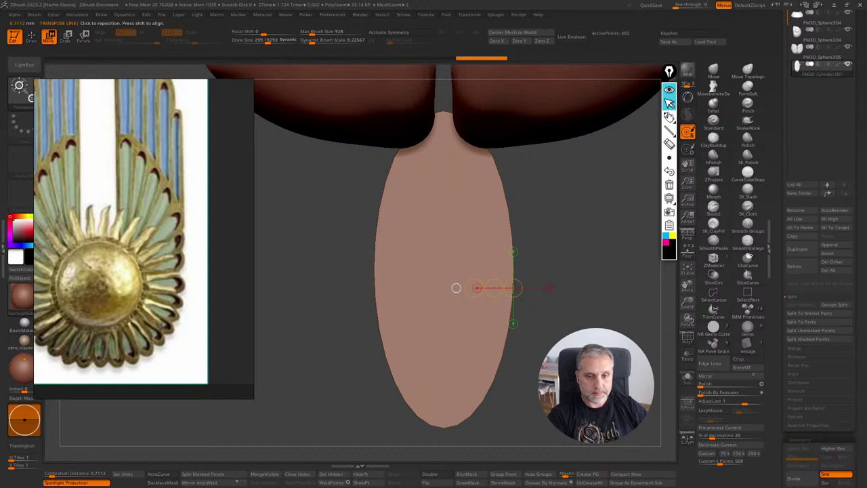
Isolate the ellipse, mask half of it, pull the unmasked half away lengthwise to create straight sides, and clear the mask.
right_click_drag(456, 288, 459, 217, "ctrl")
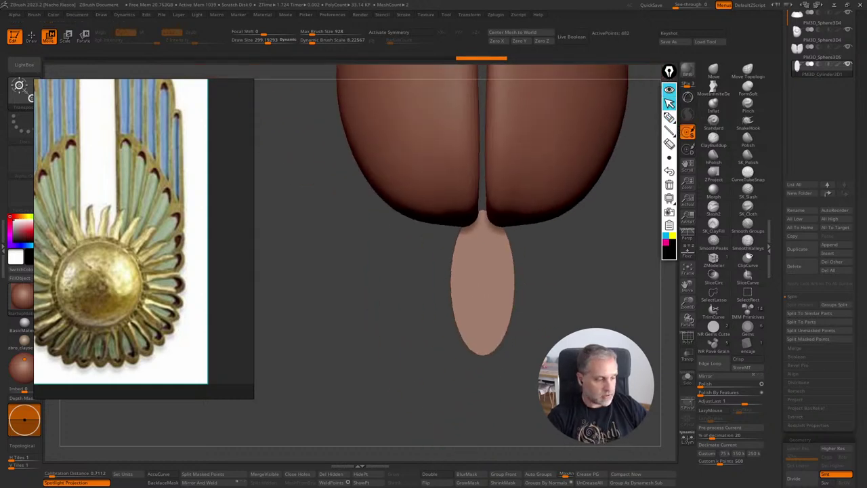
left_click(687, 338)
key("q")
left_click(687, 377)
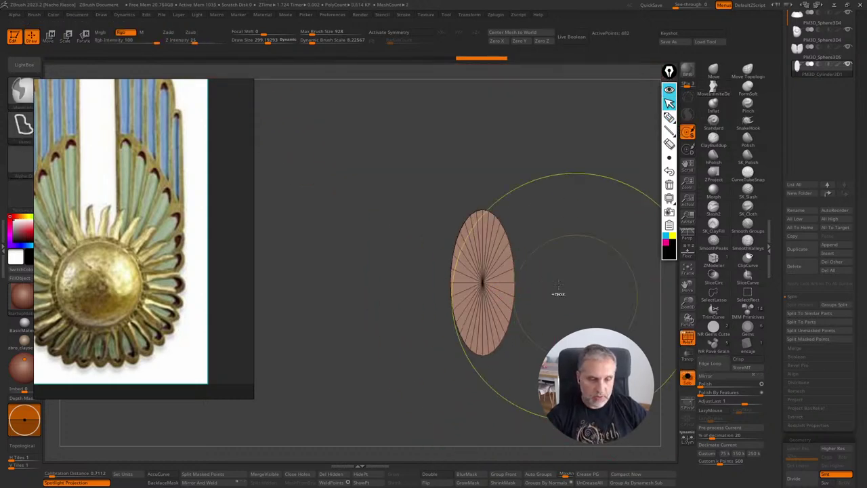
mouse_move(409, 192)
left_mouse_down("ctrl")
mouse_move(557, 244)
mouse_move(562, 232)
mouse_move(515, 281)
left_mouse_up("ctrl")
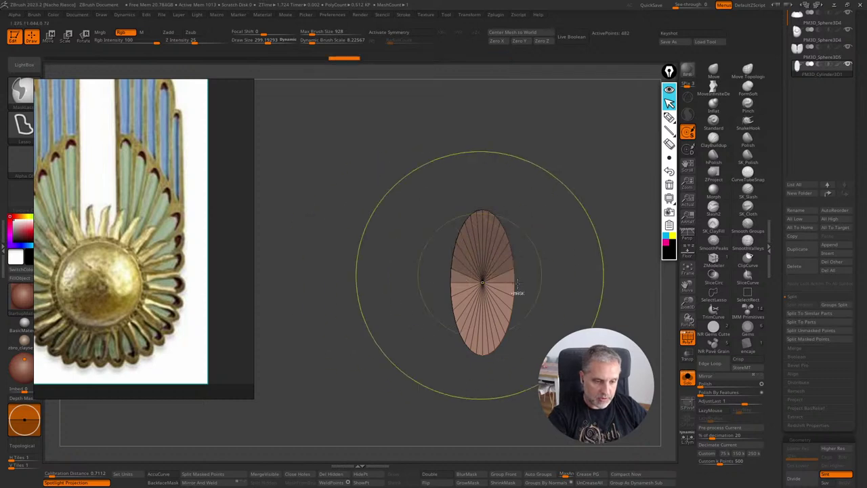
key("w")
left_click_drag(497, 240, 497, 334, "shift")
left_click_drag(497, 286, 497, 254, "shift")
key("q")
left_click(687, 338)
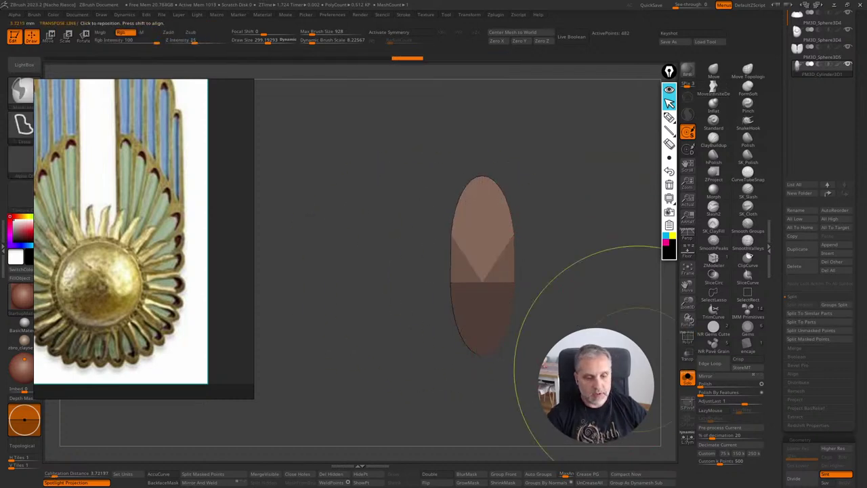
left_click_drag(639, 373, 653, 383, "ctrl")
left_click(691, 379)
Apply a taper deformer to the feather along its length so that it widens toward the rounded outer tip.
left_click_drag(620, 413, 585, 420, "alt")
key("w")
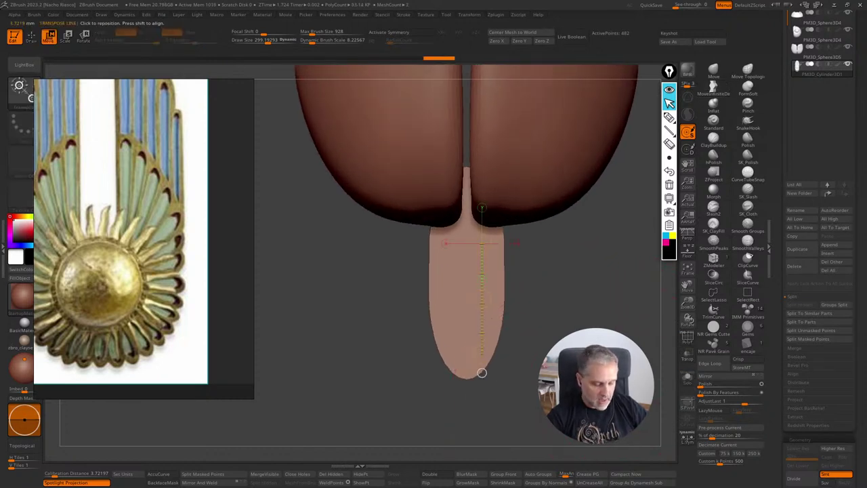
key("y")
left_click(465, 170)
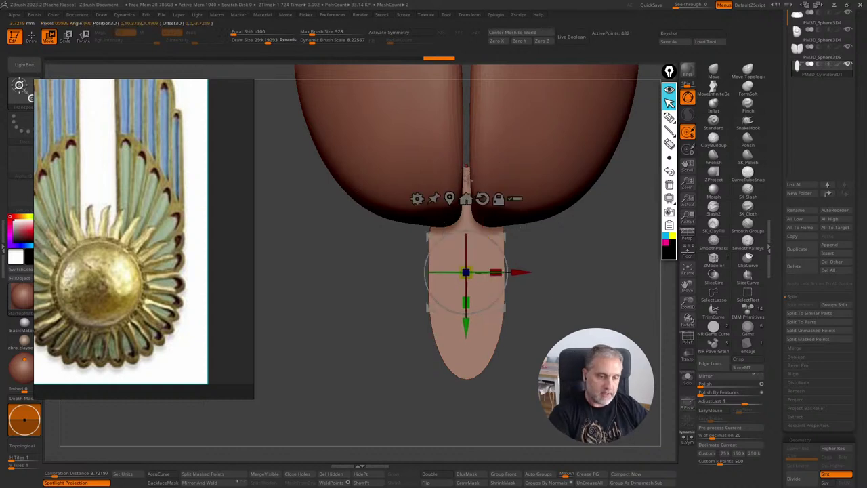
left_click(416, 198)
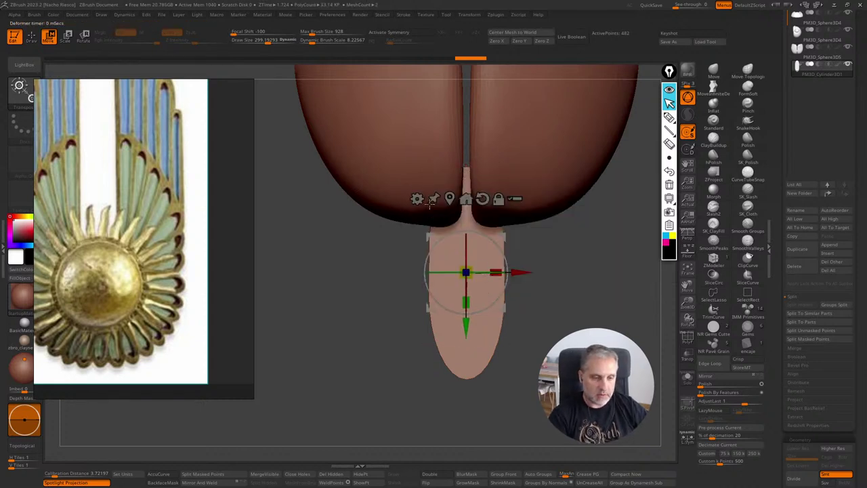
left_click(420, 201)
left_click(483, 271)
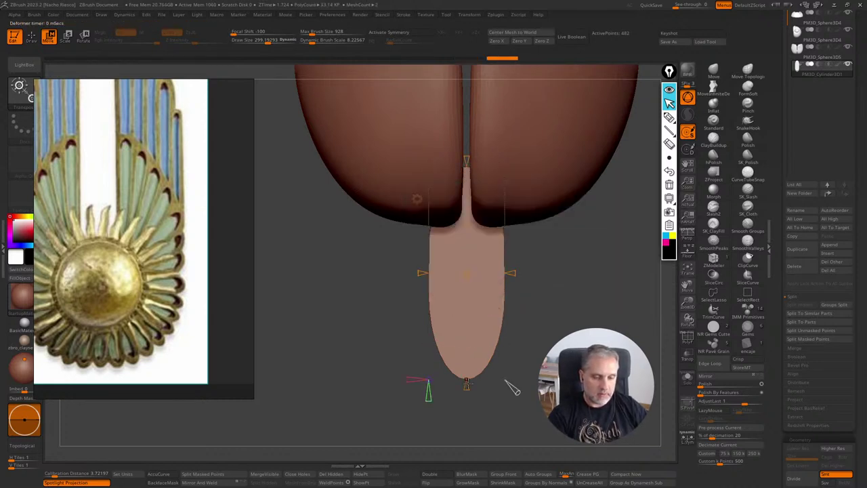
left_click_drag(468, 389, 468, 399)
Remove the taper from the feather's thickness in side view, keep the taper in its width, and accept the deformer.
left_click_drag(558, 321, 620, 330)
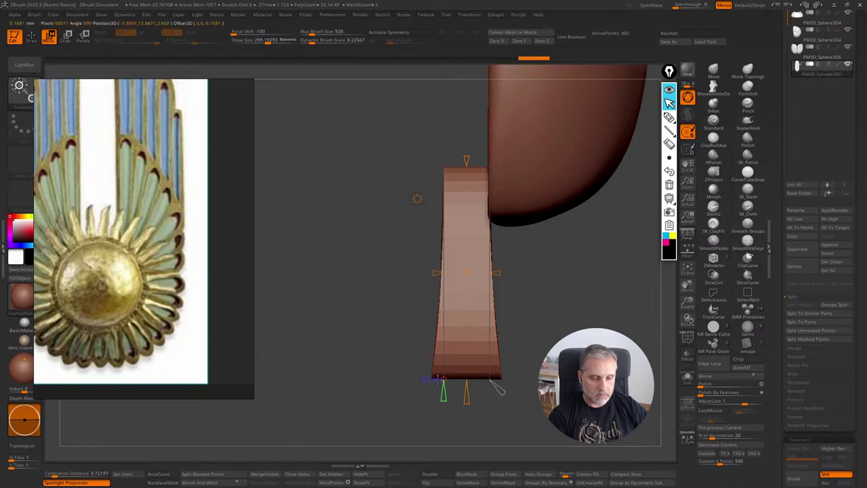
left_click_drag(428, 379, 443, 379)
right_click_drag(445, 378, 588, 310)
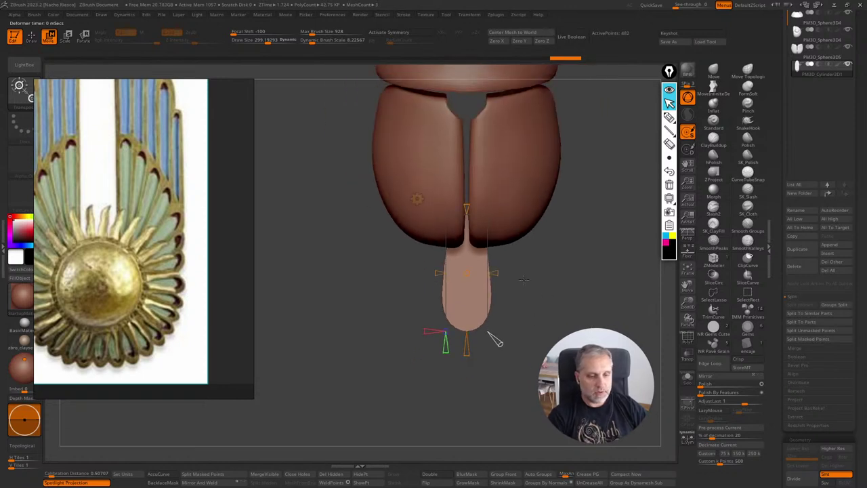
left_click(417, 199)
left_click(420, 202)
Scale the feather slightly narrower across its width.
right_click_drag(497, 242, 500, 275, "ctrl")
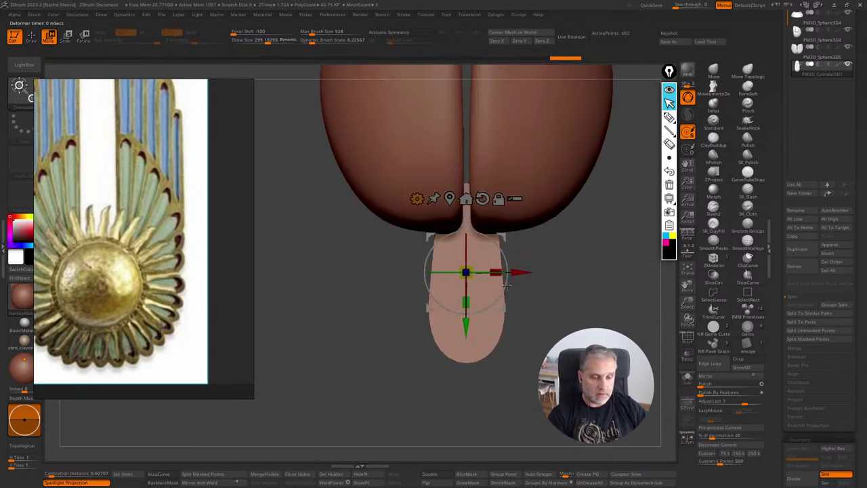
left_click_drag(499, 273, 498, 274)
key("q")
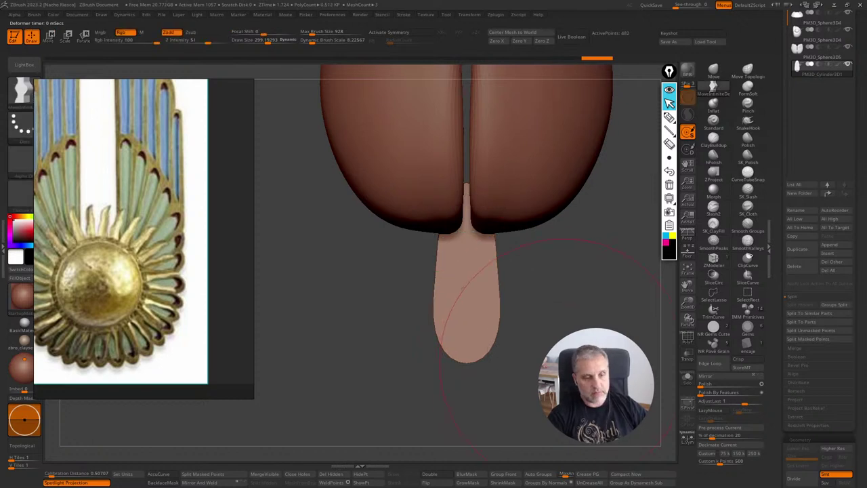
Check the feather's wireframe and measure the intended rim thickness with a transpose line running inward from its side edge.
right_click_drag(559, 336, 582, 325, "ctrl")
key("w")
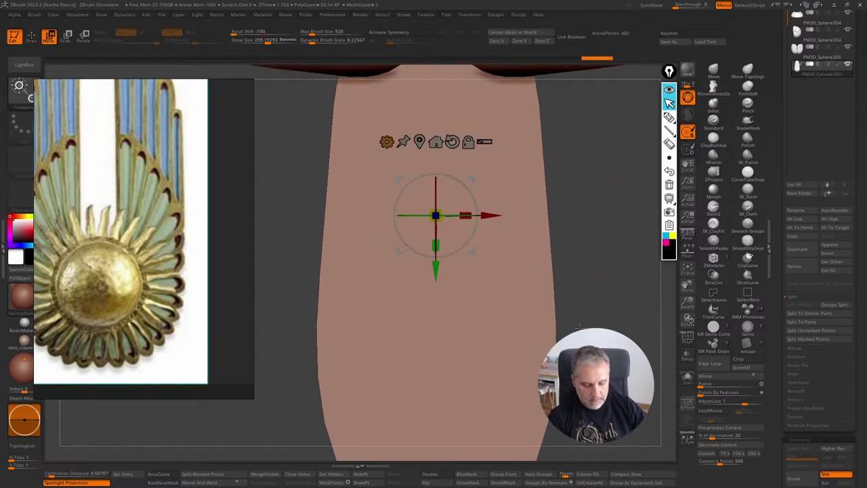
left_click(688, 340)
left_click(688, 340)
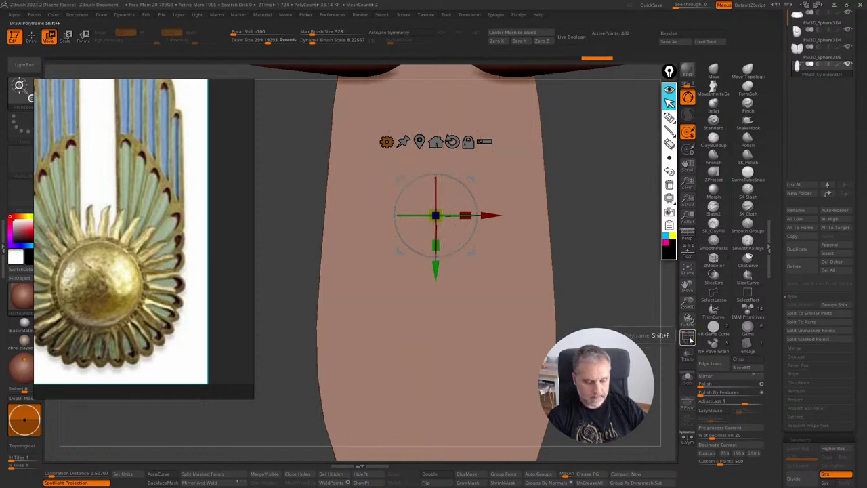
left_click(689, 340)
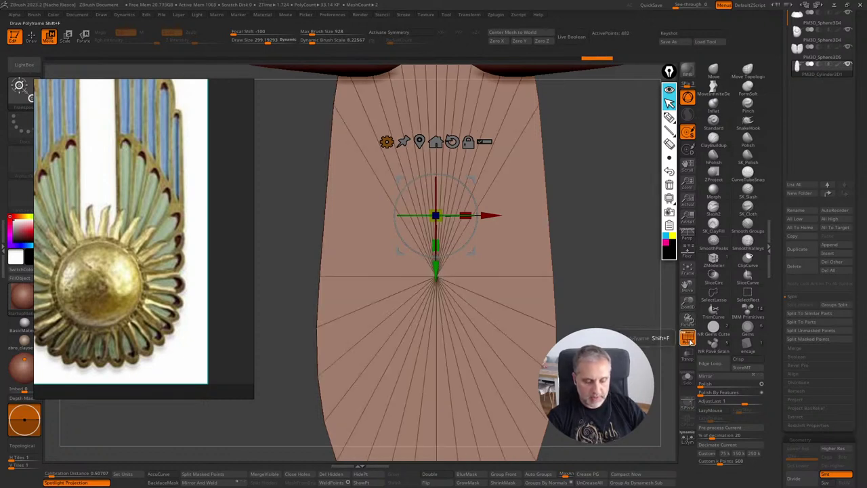
left_click(687, 340)
left_click(550, 274)
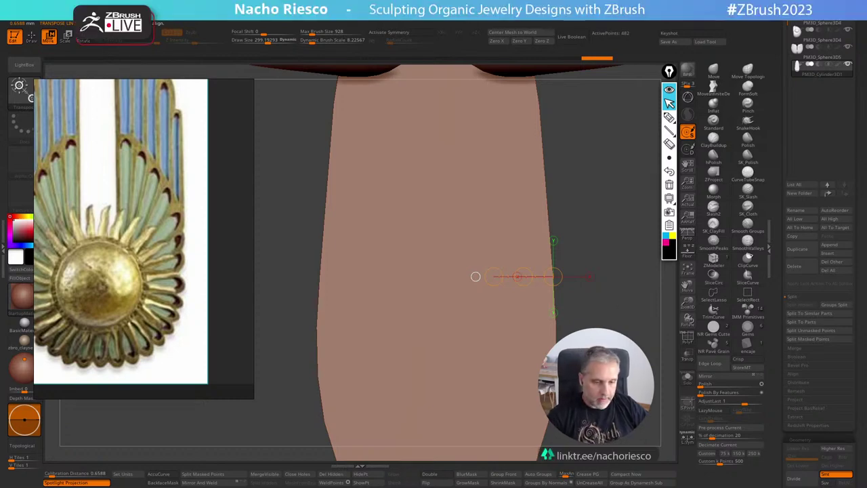
Isolate the feather with its polygroup wireframe displayed and inspect the topology of its front face and side wall.
left_click(687, 340)
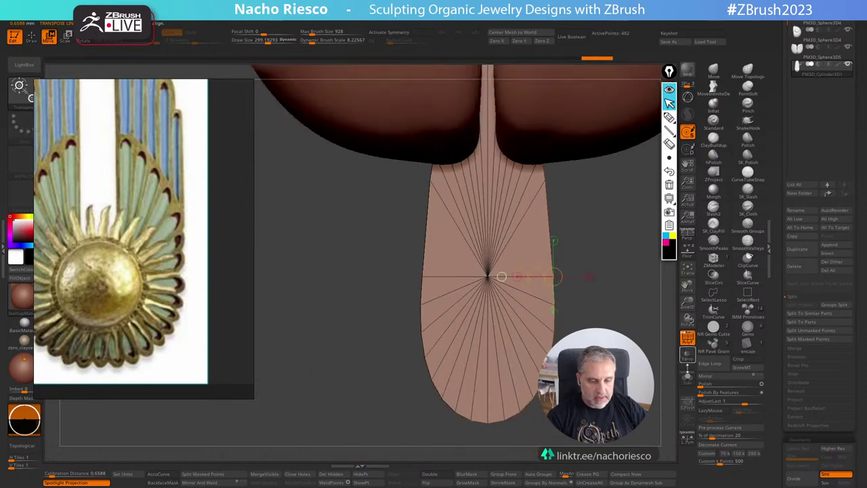
left_click(688, 379)
left_click_drag(609, 380, 635, 307)
left_click(693, 334)
left_click(554, 483)
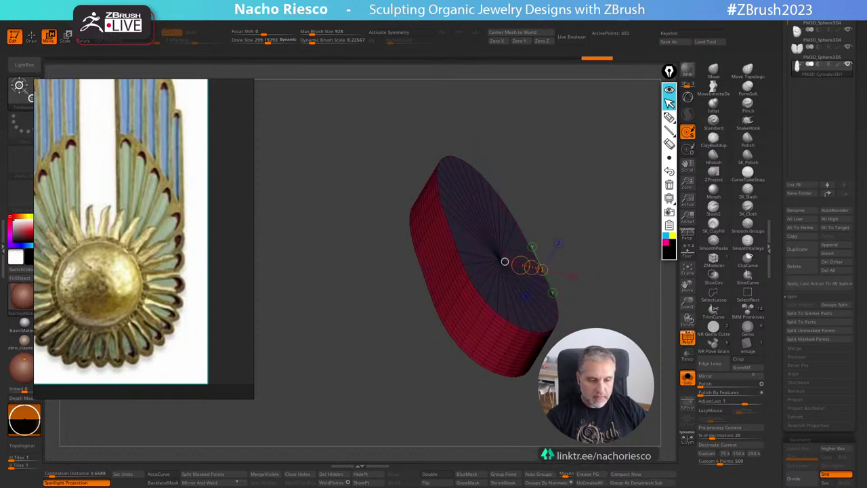
left_click_drag(630, 366, 550, 362)
Remesh the feather with ZRemesher using the Same polygon count, KeepGroups enabled and SmoothGroups at 0.
scroll(785, 339, "down", 10)
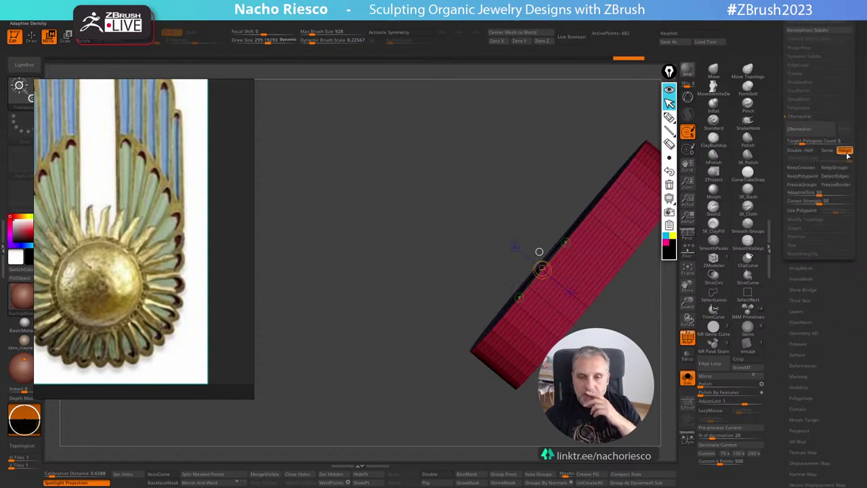
left_click(846, 154)
left_click(827, 150)
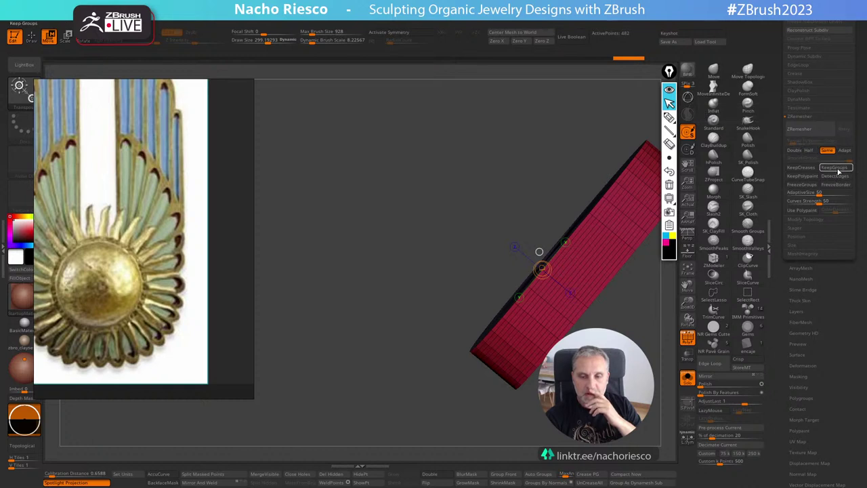
left_click(835, 167)
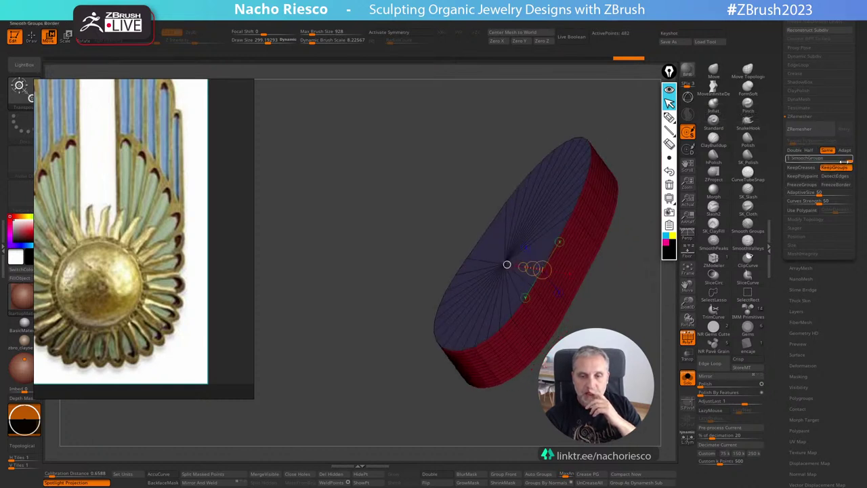
left_click_drag(846, 160, 785, 161)
left_click(809, 130)
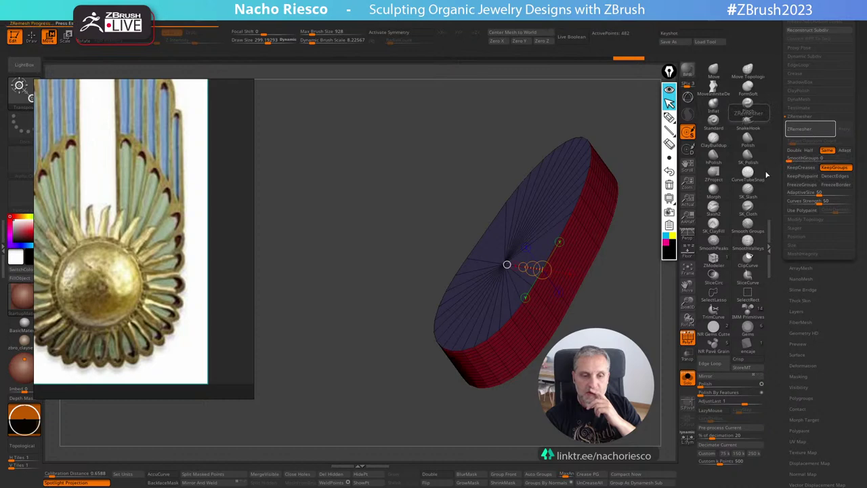
Undo the remesh, activate X symmetry and run ZRemesher on the feather again.
mouse_move(606, 292)
left_mouse_down()
mouse_move(637, 295)
mouse_move(613, 292)
mouse_move(594, 301)
left_mouse_up()
key("ctrl+z")
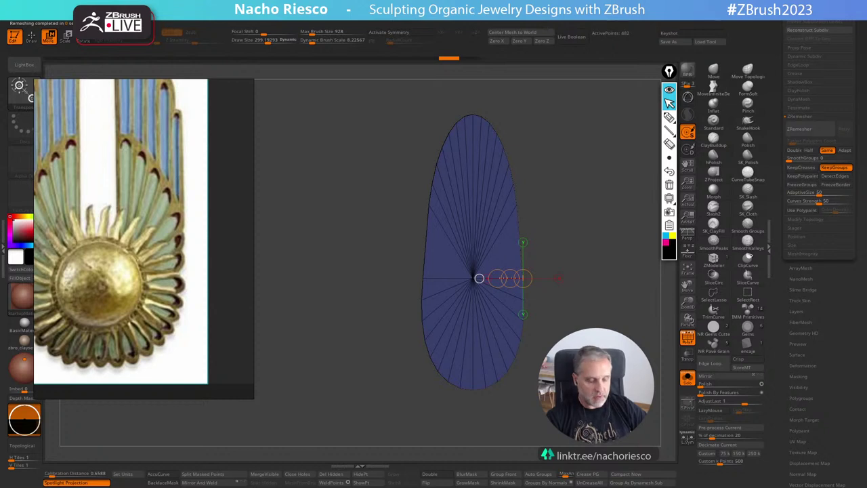
key("q")
key("x")
left_click(799, 128)
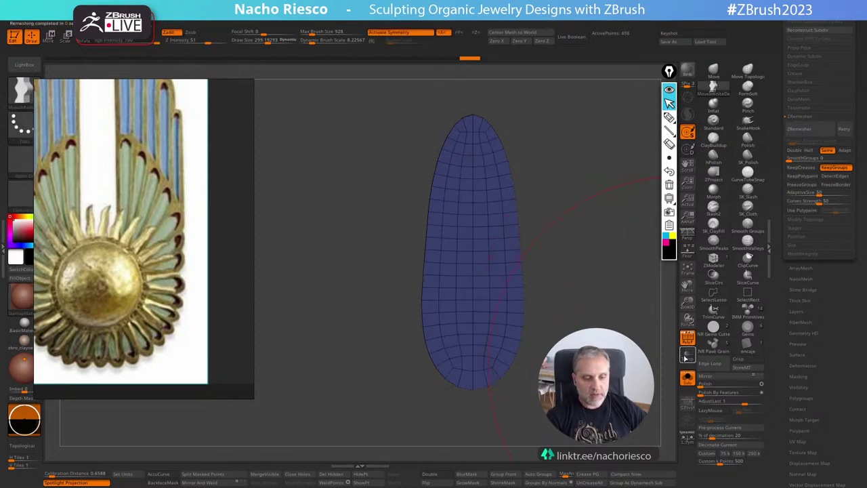
Measure the intended rim thickness inward from the feather's side edge with a transpose line.
left_click_drag(641, 363, 627, 401, "alt")
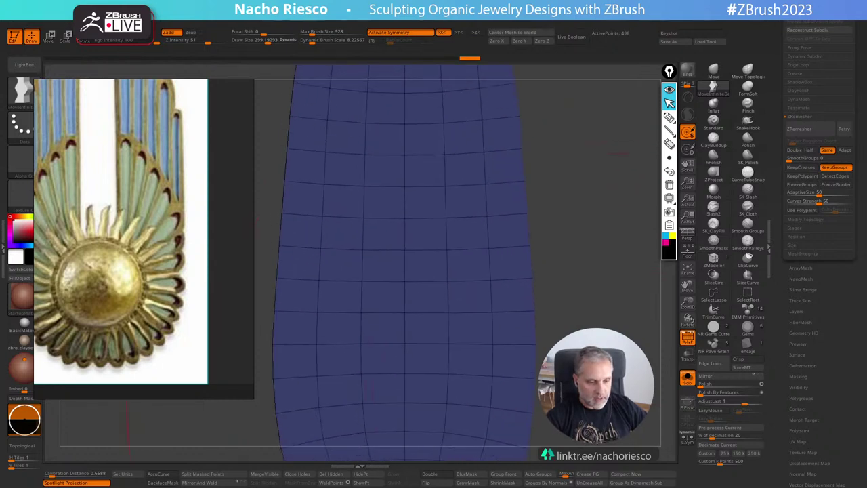
key("w")
left_click_drag(529, 245, 464, 246)
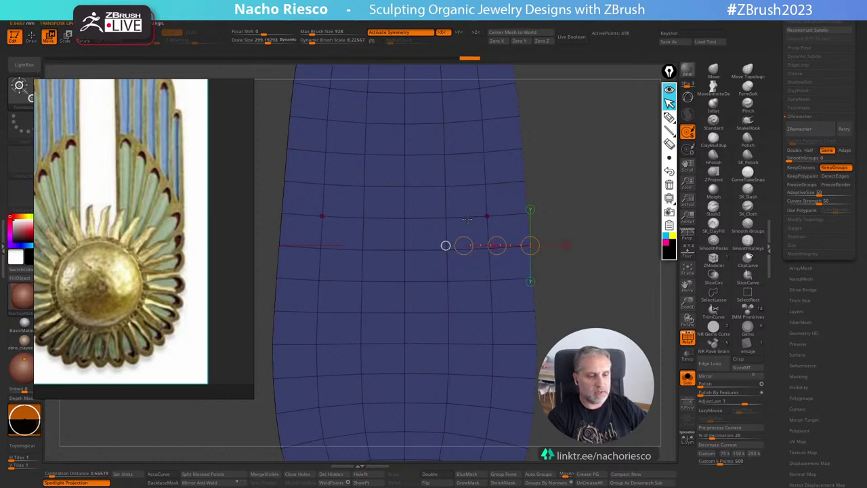
Slide the edge loop bordering the rim inward with the ZModeler Slide action on EdgeLoop Complete.
left_click(713, 257)
key("space")
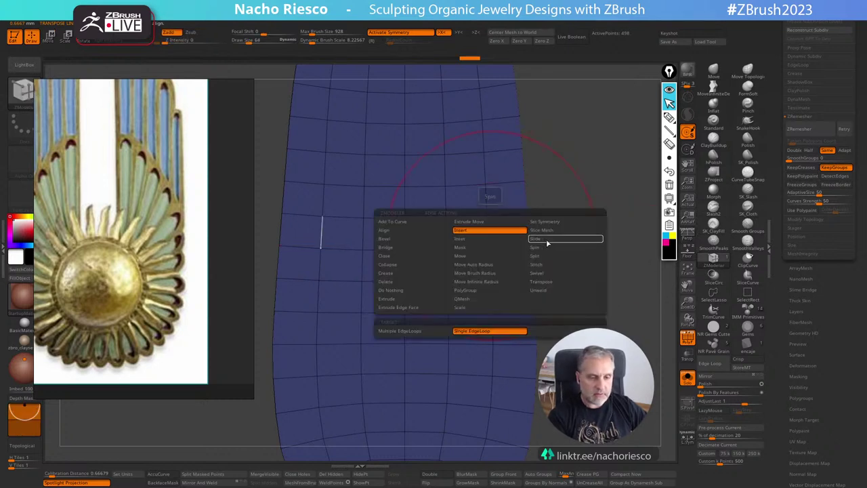
left_click(545, 239)
left_click(489, 331)
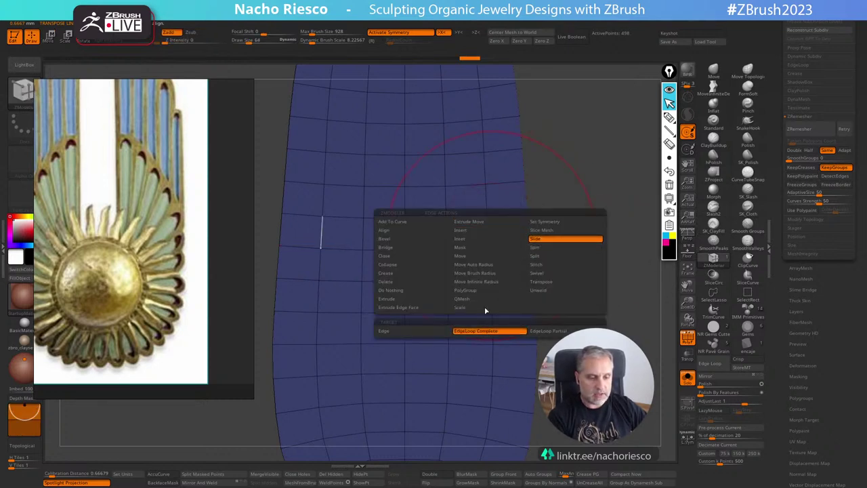
left_click_drag(476, 231, 469, 233)
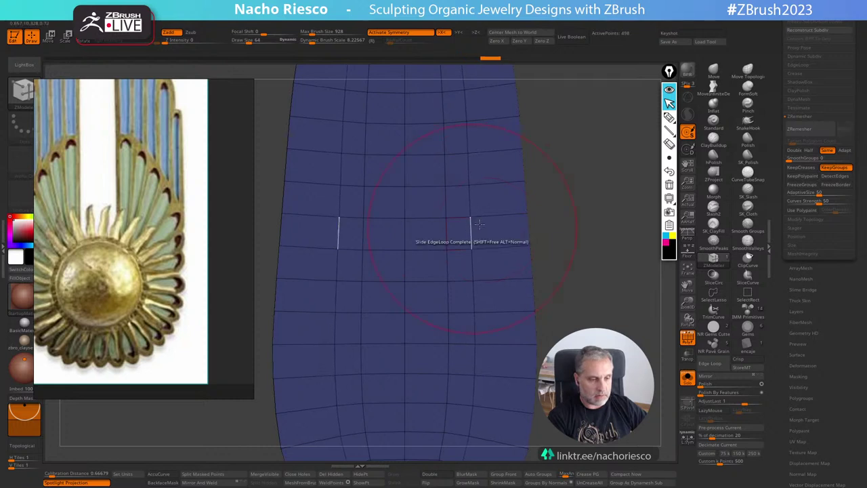
Measure the rim width between the moved edge loop and the feather's side edge, and compare the feather with the beetle's body.
left_click_drag(589, 194, 563, 218, "alt")
key("w")
left_click_drag(465, 217, 558, 217)
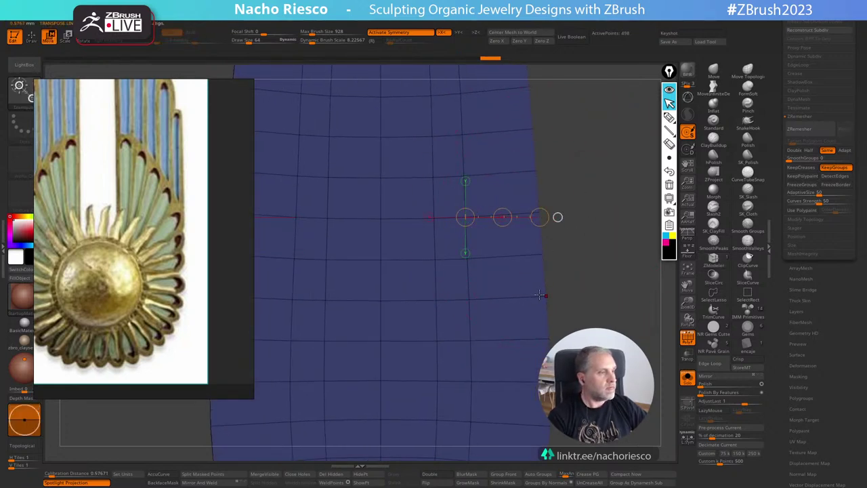
key("q")
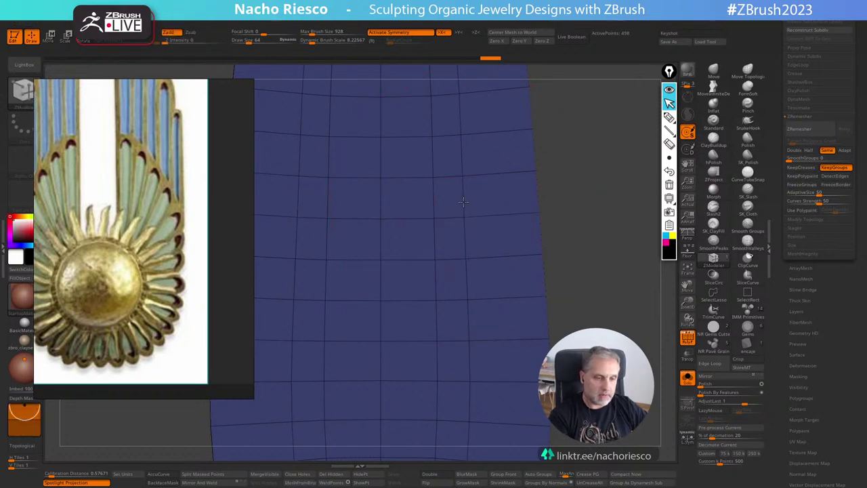
mouse_move(589, 215)
left_mouse_down("alt")
mouse_move(594, 315)
mouse_move(607, 350)
mouse_move(614, 339)
mouse_move(586, 331)
left_mouse_up("alt")
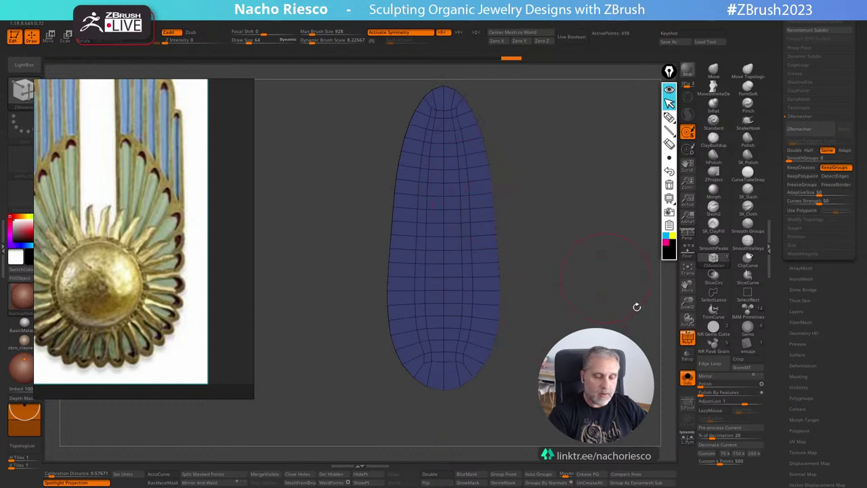
left_click(687, 378)
left_click_drag(627, 292, 634, 328, "alt")
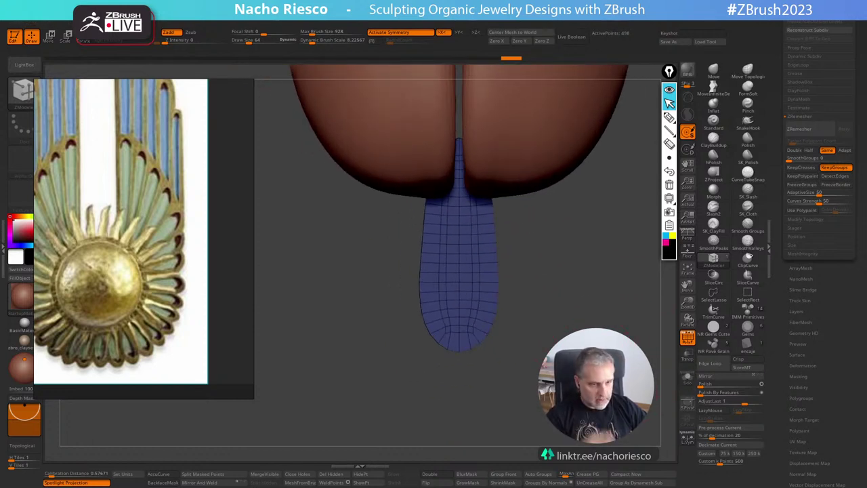
left_click(688, 378)
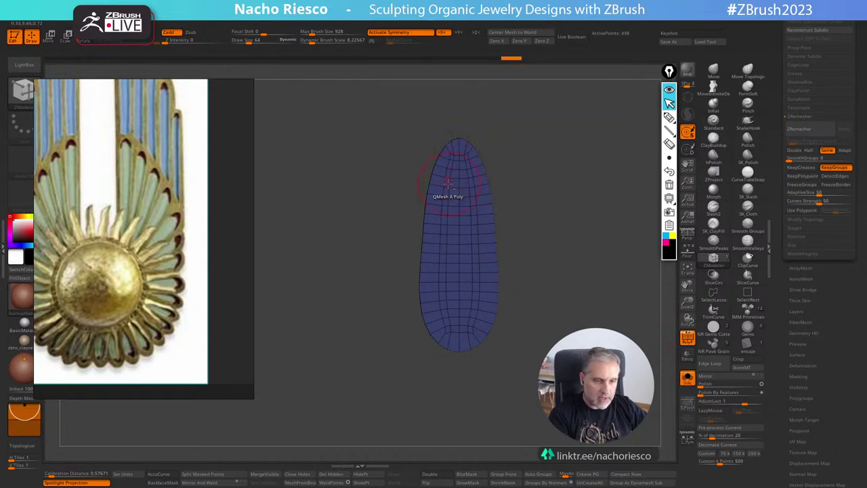
Mark all polygons inside the rim on the feather's front face as one temporary ZModeler polygroup.
left_click_drag(448, 183, 459, 199)
right_click_drag(523, 249, 525, 265, "ctrl")
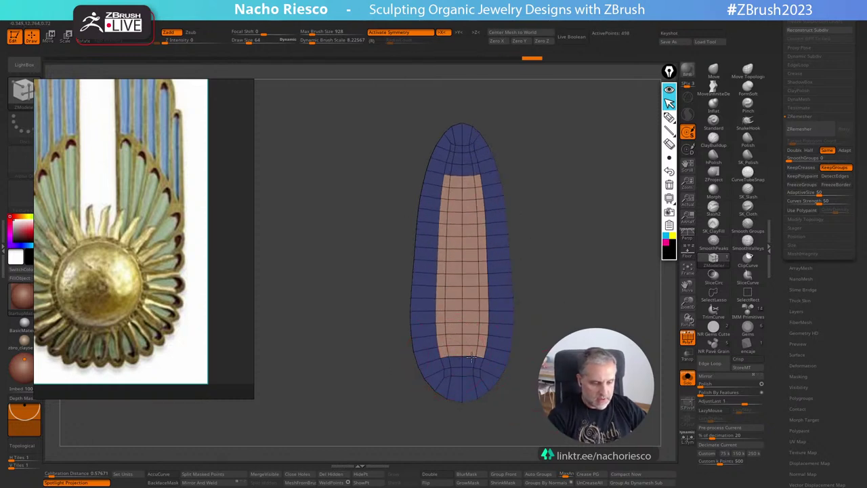
left_click(471, 361)
Push the marked inner face inward with QMesh on Polygroup All to form a recess about 0.57 mm deep.
mouse_move(556, 435)
left_mouse_down("alt")
mouse_move(554, 406)
mouse_move(613, 391)
mouse_move(636, 403)
left_mouse_up("alt")
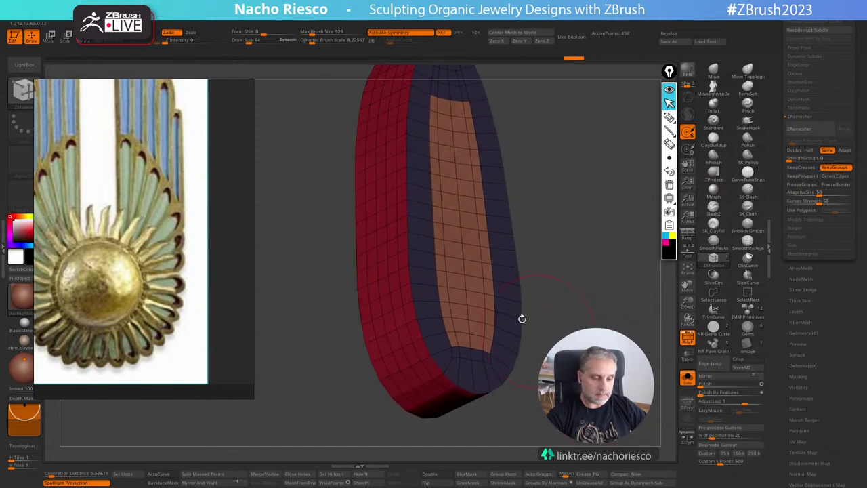
key("space")
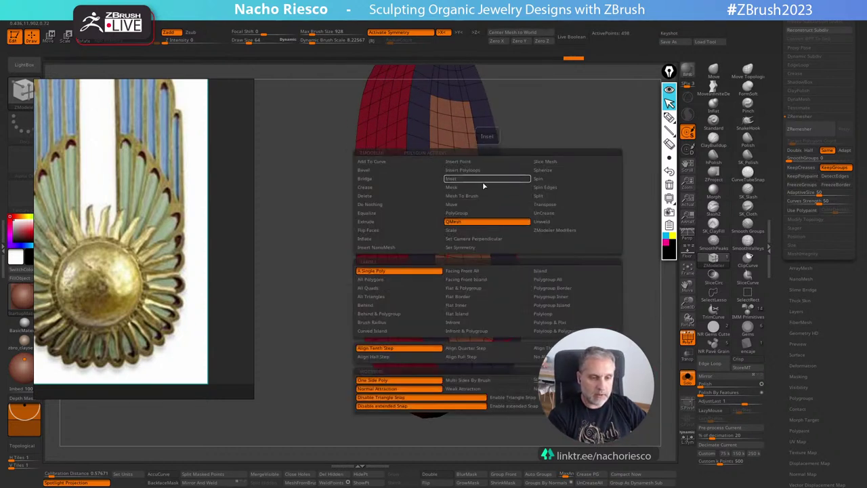
left_click(549, 280)
left_click_drag(557, 242, 535, 251)
left_click_drag(477, 267, 439, 265)
Measure the depth of the feather's recess with a transpose line from its floor to the rim.
left_click_drag(572, 196, 622, 242)
left_click_drag(624, 245, 588, 295)
key("w")
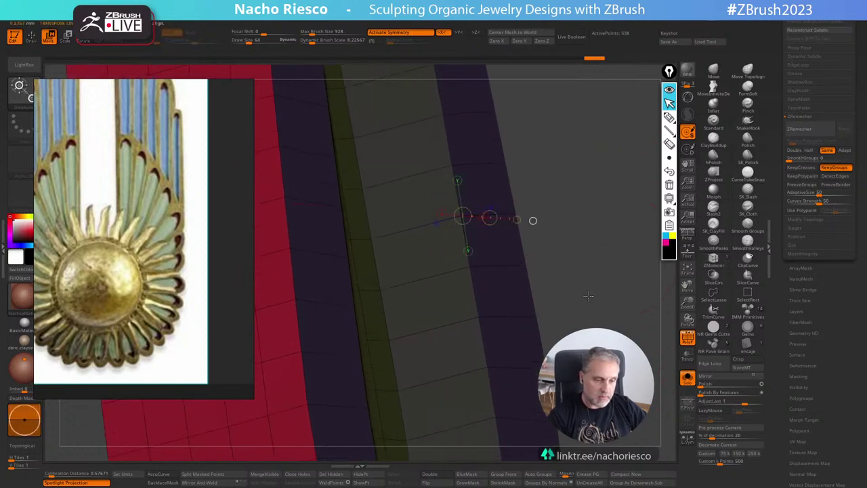
left_click_drag(380, 286, 471, 268)
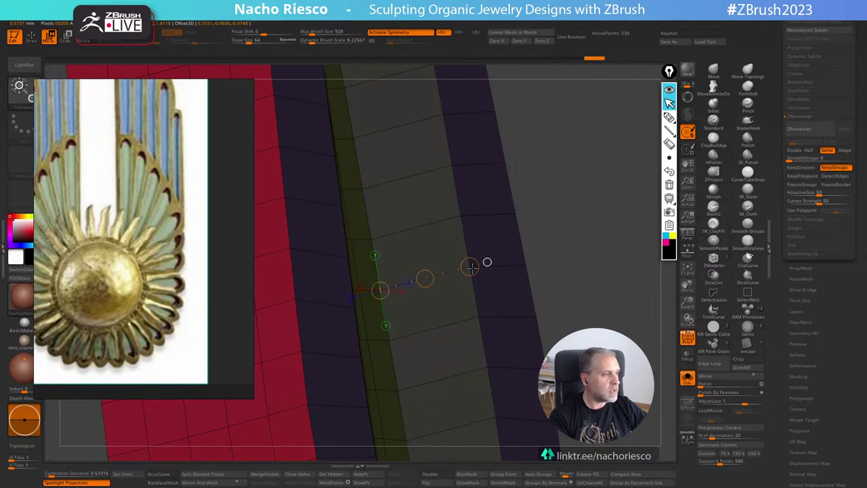
Push the recess floor further in to a depth of about 0.61 mm and check it with a transpose line.
key("q")
left_click_drag(574, 231, 468, 252)
left_click_drag(366, 277, 340, 271)
mouse_move(501, 193)
left_mouse_down()
mouse_move(557, 181)
mouse_move(615, 137)
left_mouse_up()
key("w")
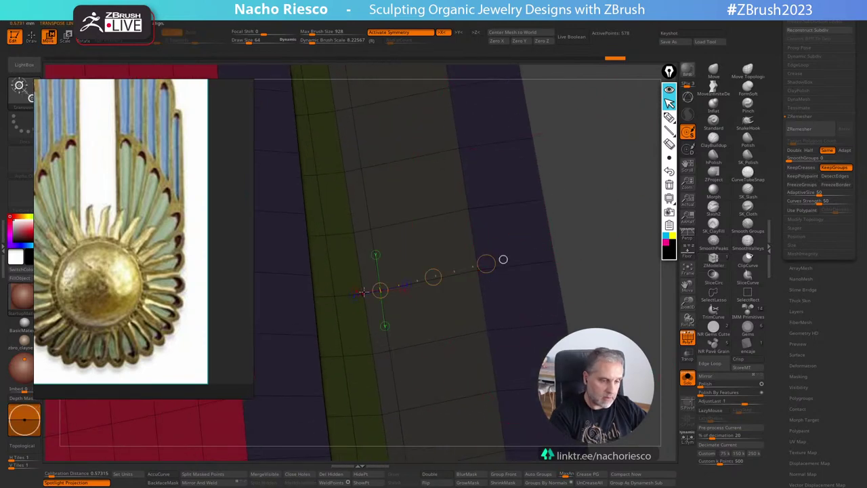
left_click_drag(364, 291, 484, 271)
key("q")
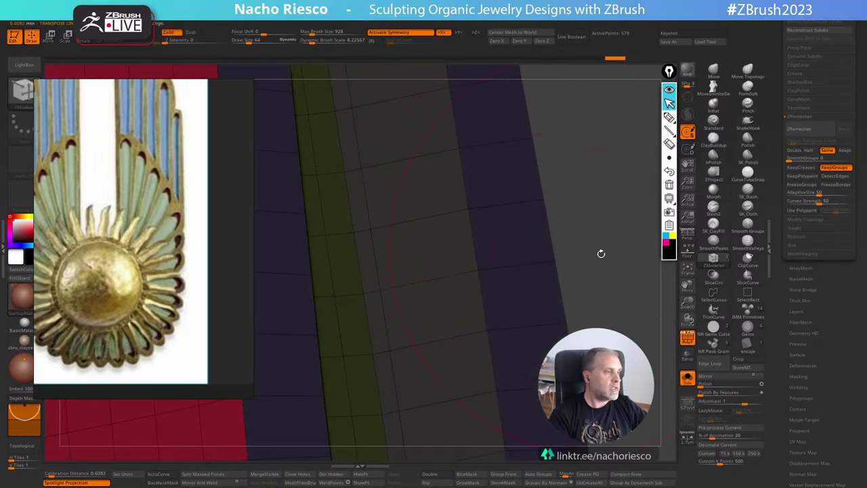
Remesh the recessed feather with ZRemesher and round the recess outline with Polish By Features.
mouse_move(600, 254)
left_mouse_down("alt")
mouse_move(582, 203)
mouse_move(528, 210)
left_mouse_up("alt")
key("f")
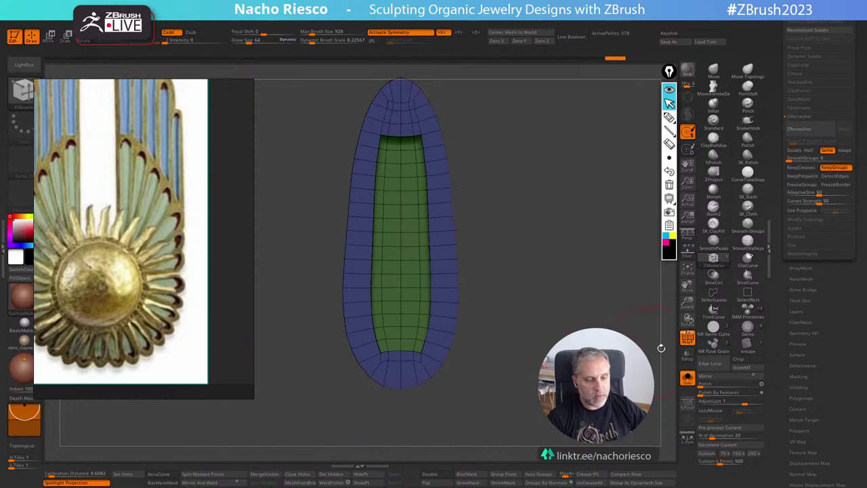
left_click(687, 337)
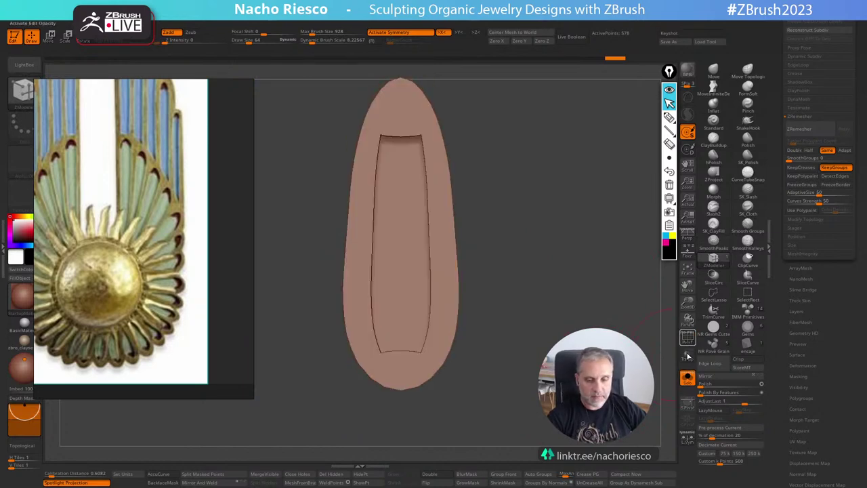
left_click(688, 338)
left_click_drag(641, 326, 604, 359)
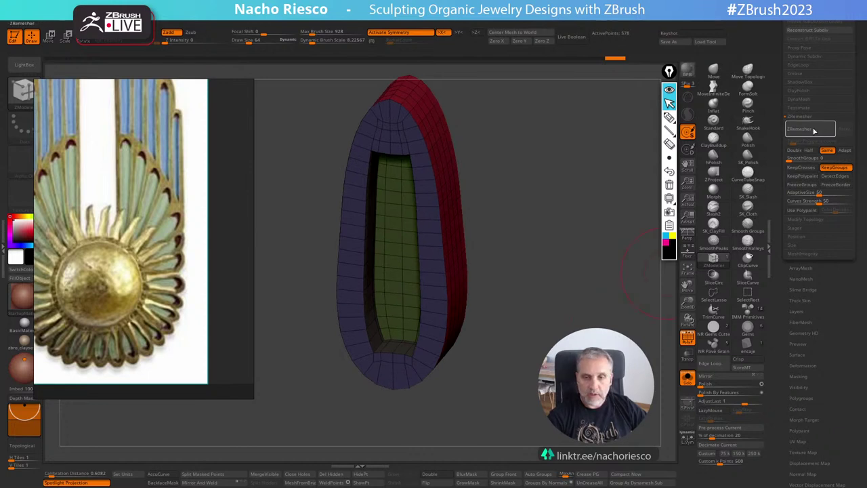
left_click(814, 131)
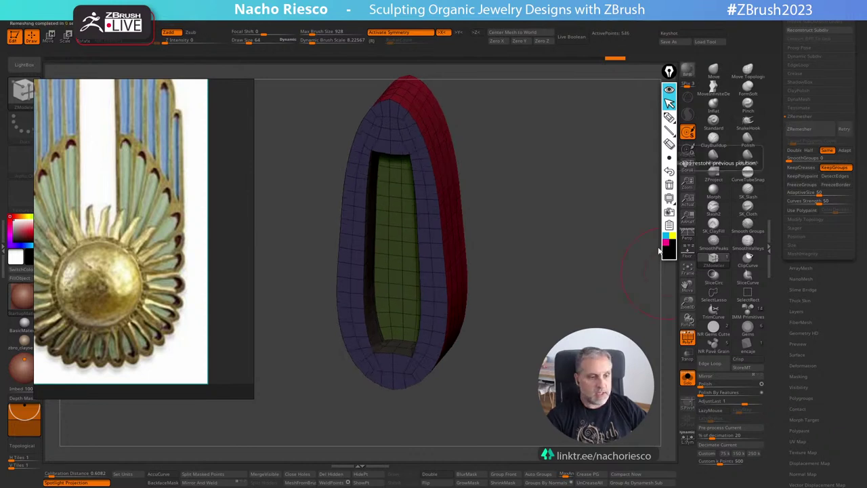
left_click(707, 395)
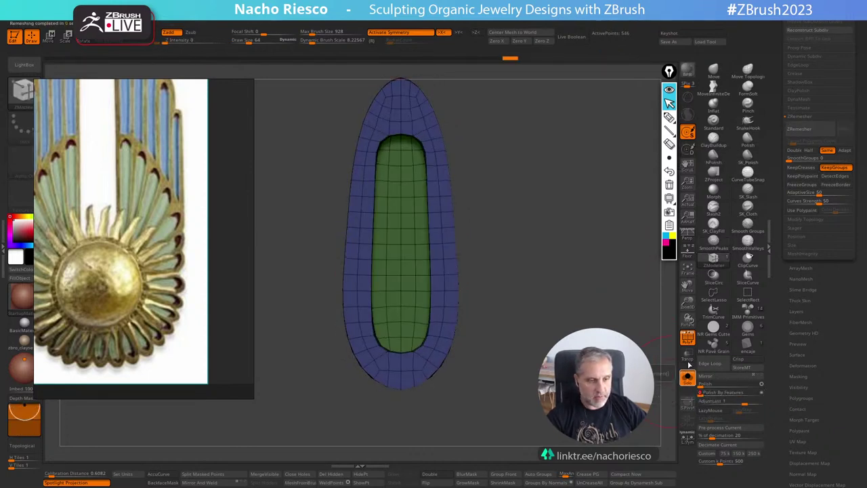
Examine the recessed feather without its wireframe beside the beetle's body, from the front and from the side.
left_click(688, 338)
left_click_drag(662, 389, 664, 356, "alt")
left_click(689, 380)
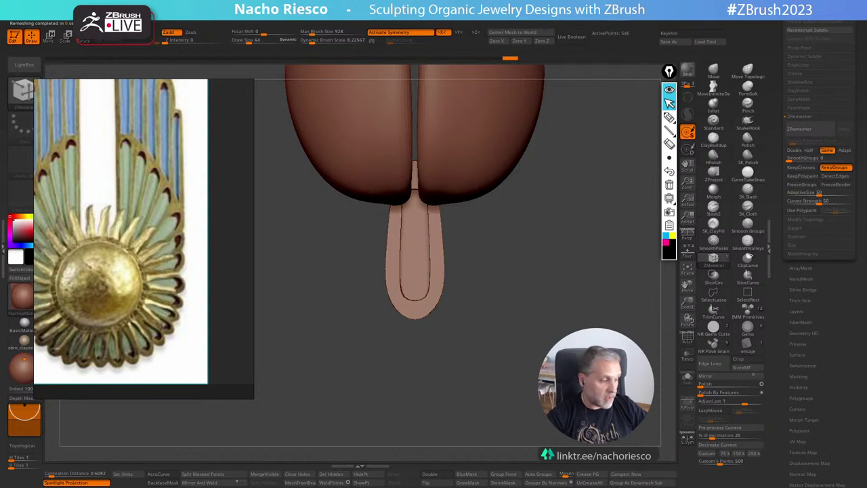
left_click_drag(530, 408, 553, 439, "alt")
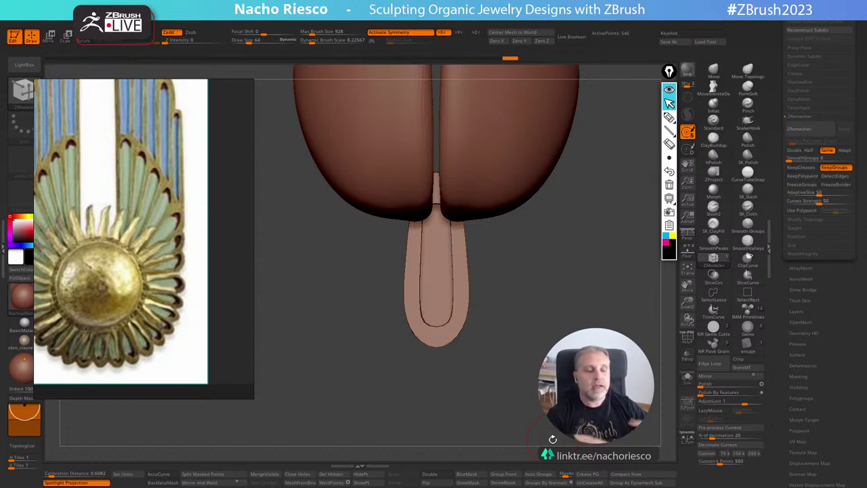
left_click_drag(552, 440, 604, 441)
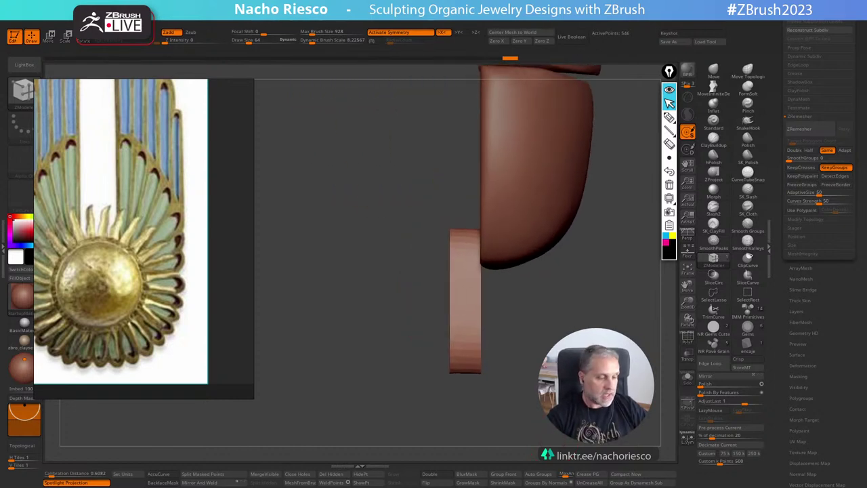
key("w")
mouse_move(578, 324)
left_mouse_down("shift")
mouse_move(521, 324)
mouse_move(525, 299)
mouse_move(562, 305)
mouse_move(501, 335)
left_mouse_up("shift")
key("q")
key("w")
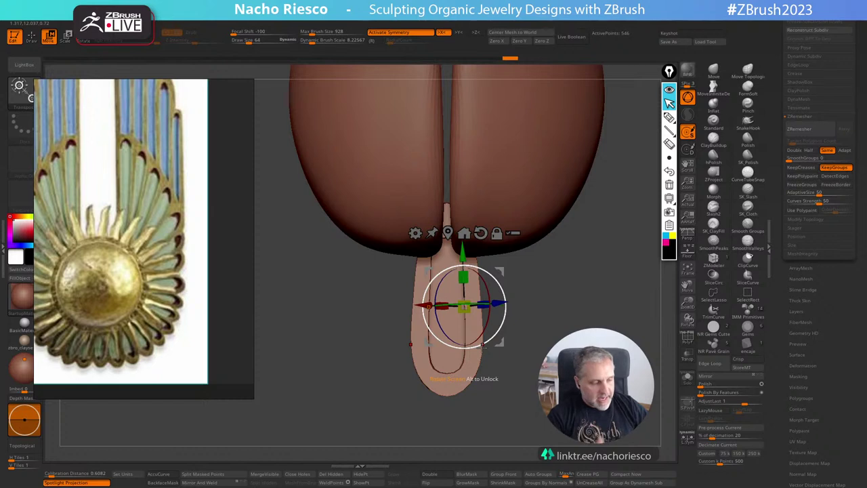
mouse_move(567, 318)
left_mouse_down("alt")
mouse_move(561, 356)
mouse_move(580, 326)
left_mouse_up("alt")
key("q")
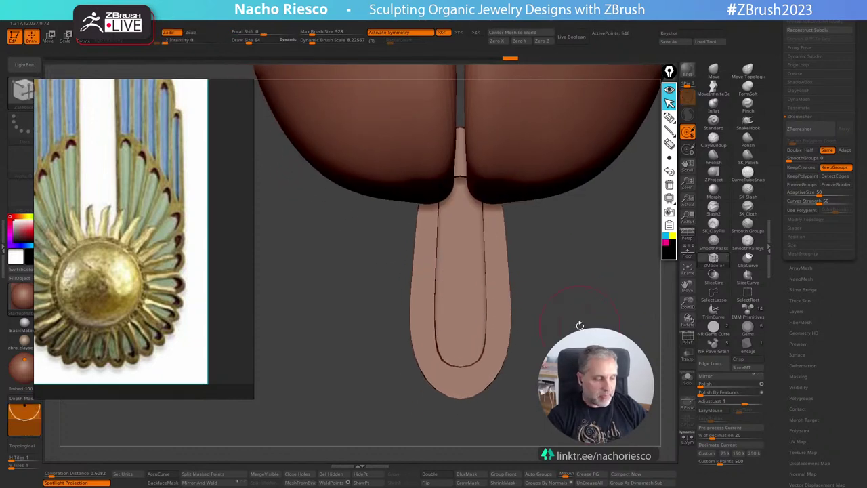
Open the ArrayMesh settings for the recessed feather.
mouse_move(580, 263)
left_mouse_down()
mouse_move(501, 266)
mouse_move(596, 279)
mouse_move(590, 252)
left_mouse_up()
key("w")
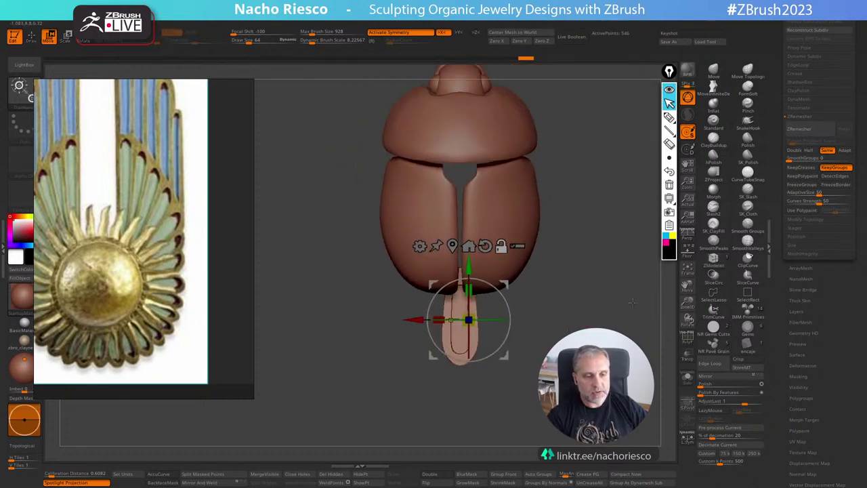
key("q")
left_click_drag(776, 356, 782, 312)
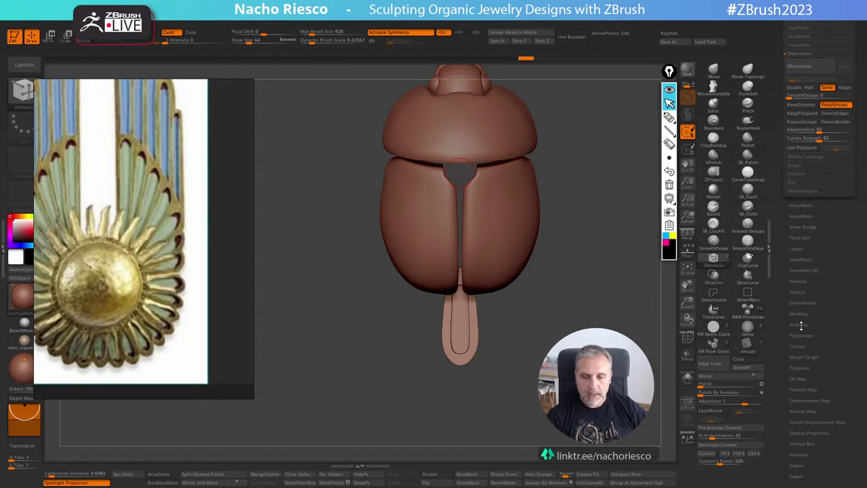
left_click(801, 206)
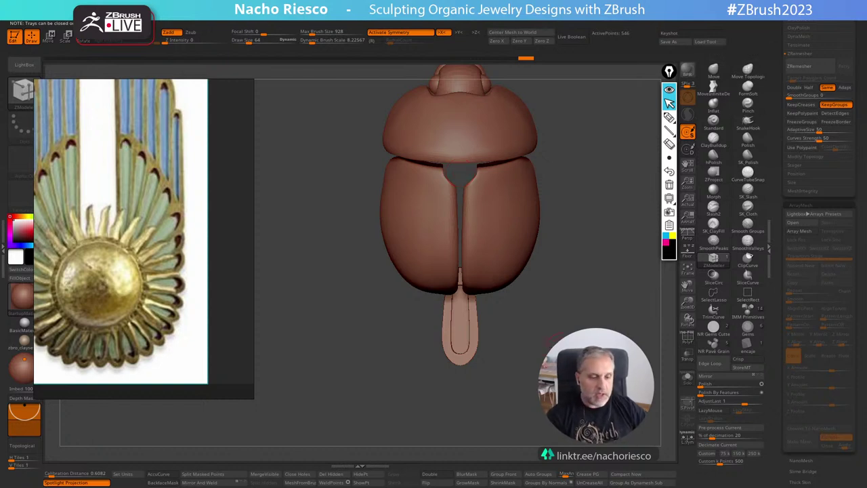
Hide the screen annotation toolbar and measure the width of the feather's recess with a transpose line instead of the gizmo.
left_click_drag(566, 380, 567, 413, "alt")
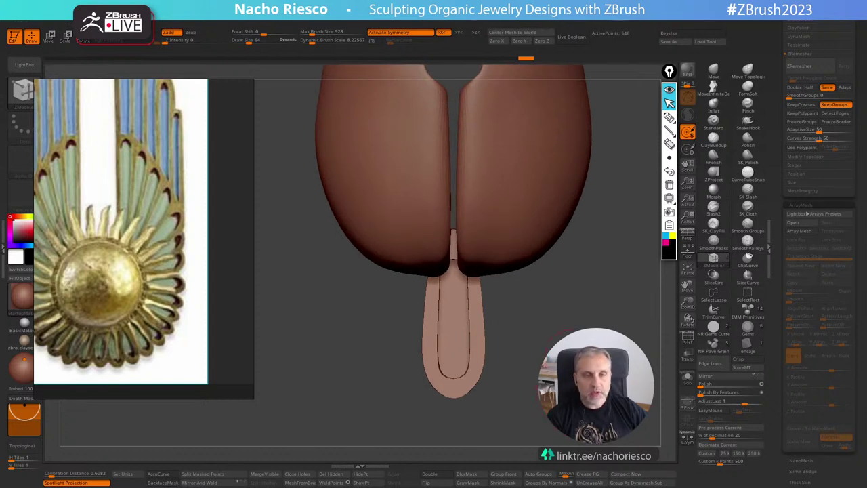
right_click_drag(570, 367, 588, 339, "ctrl")
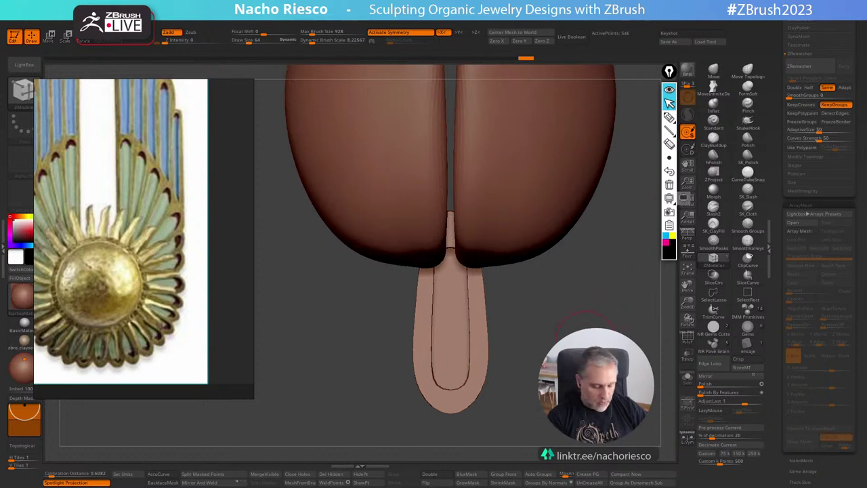
key("w")
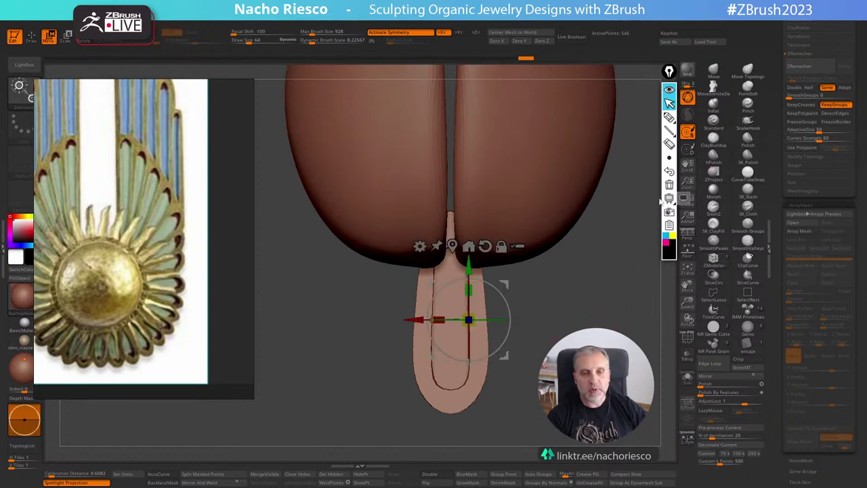
left_click(669, 90)
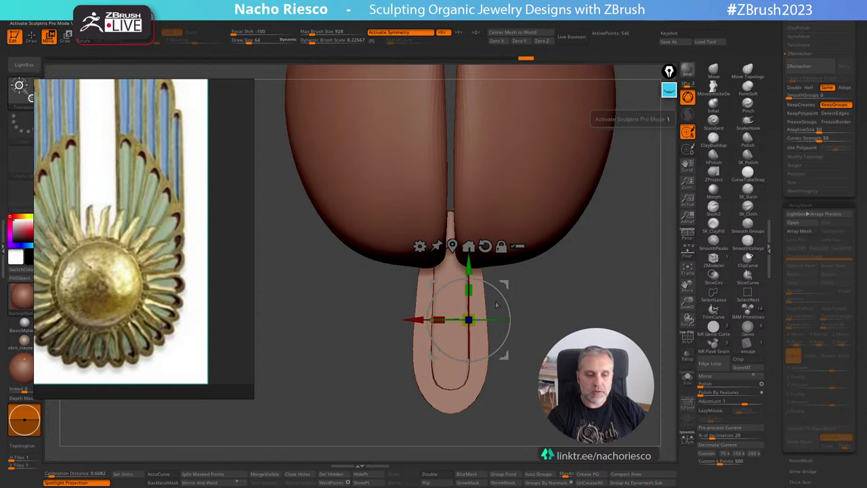
left_click(687, 97)
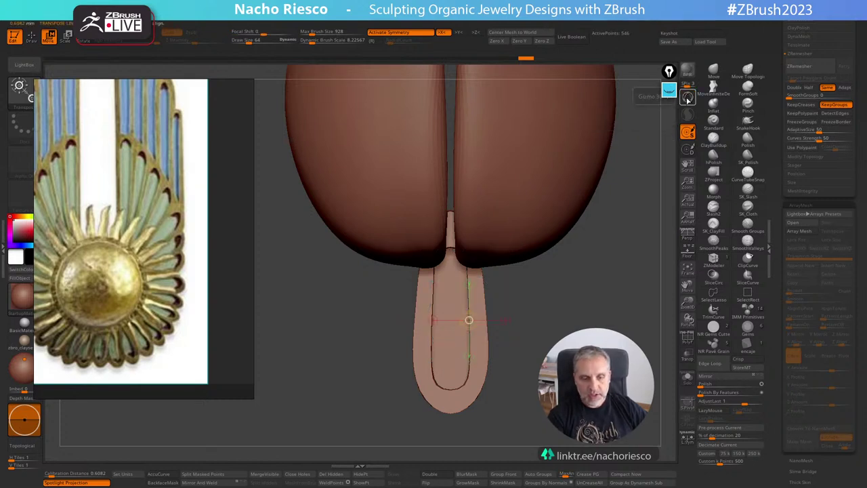
key("y")
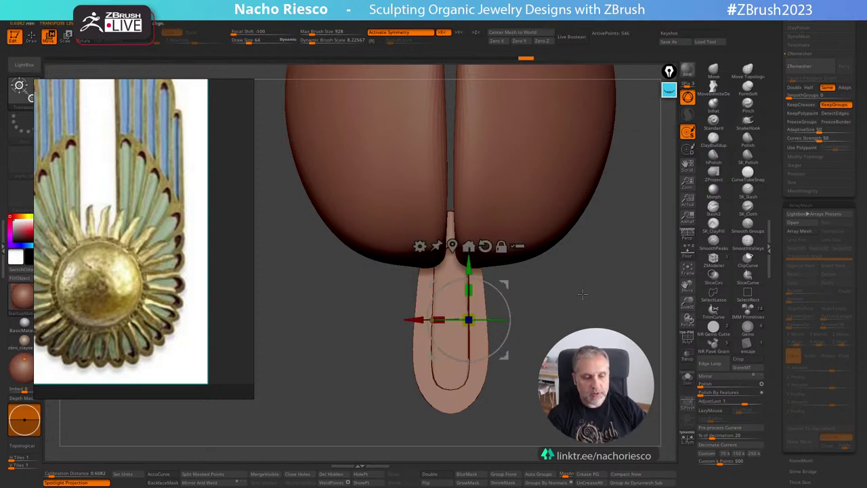
key("y")
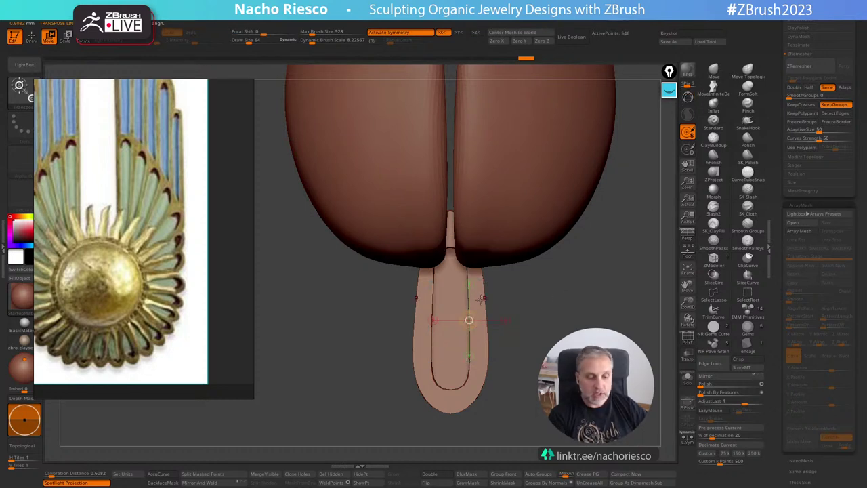
left_click_drag(525, 274, 559, 299, "alt")
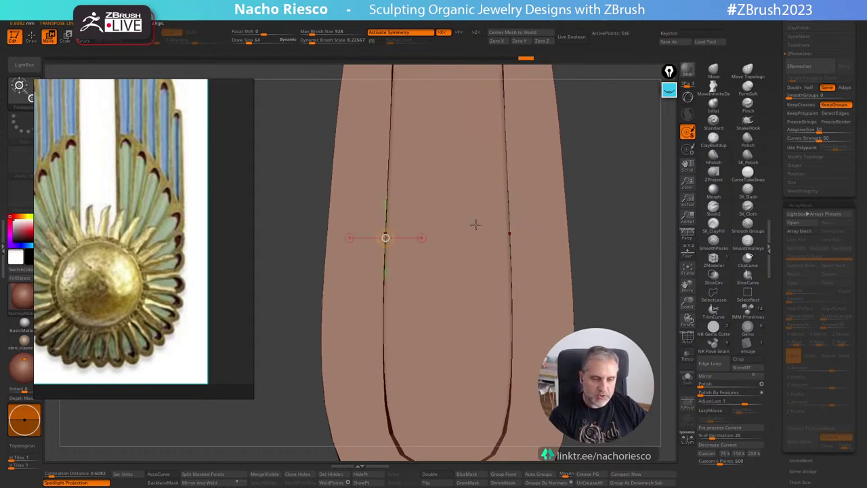
left_click_drag(386, 190, 509, 190)
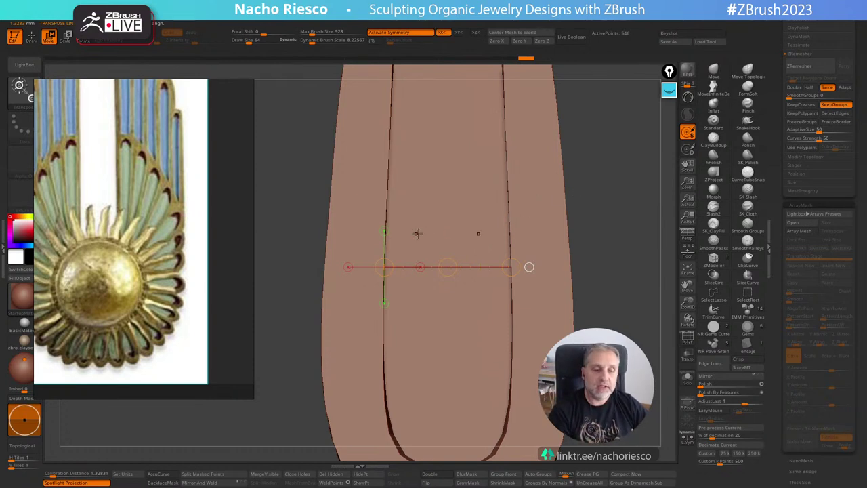
left_click_drag(447, 218, 510, 221)
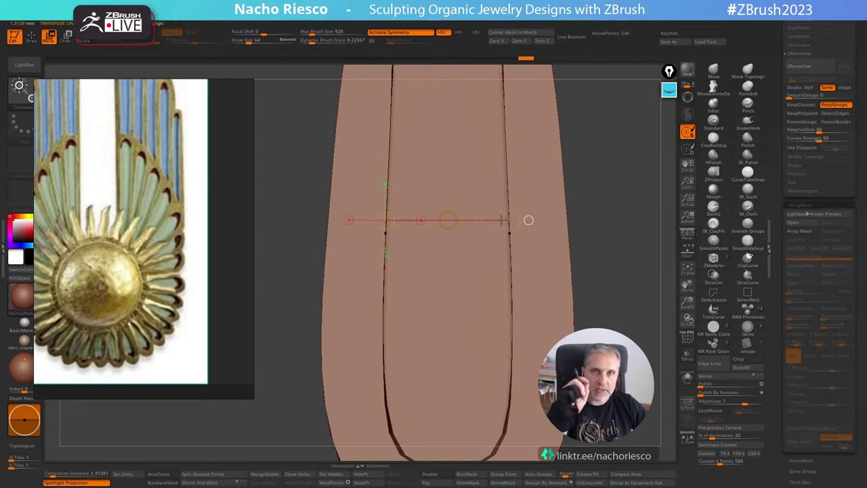
Show the polygroup wireframe and measure the recess width again along one of the mesh's cross edges.
left_click_drag(639, 244, 616, 299, "alt")
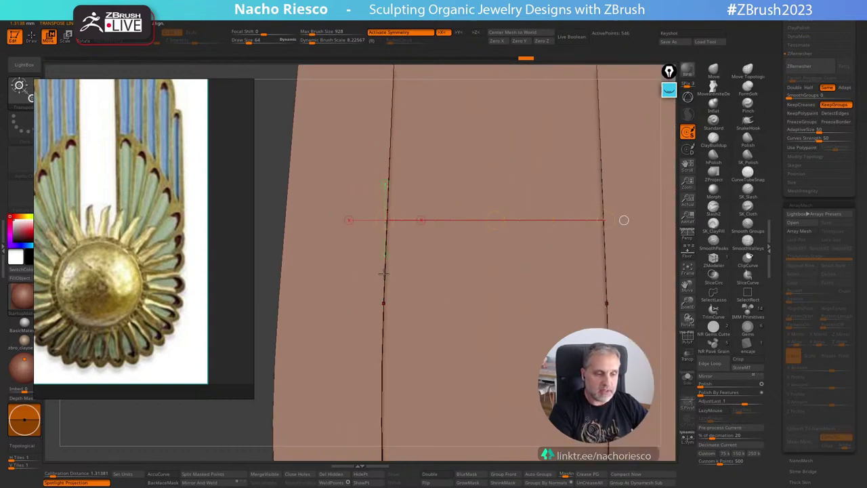
left_click(688, 340)
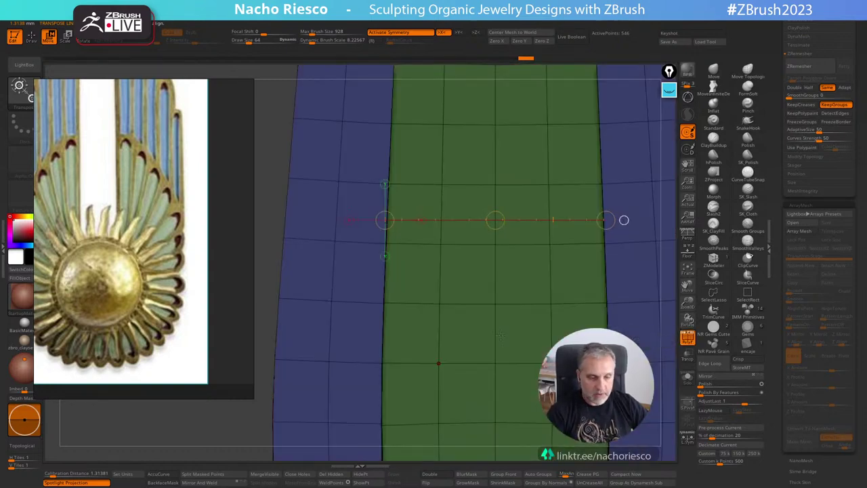
left_click_drag(383, 302, 607, 302)
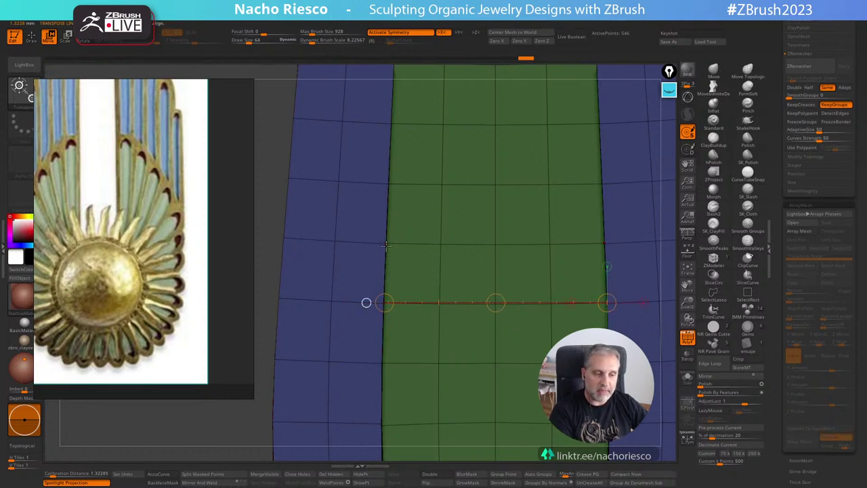
left_click_drag(385, 245, 456, 173)
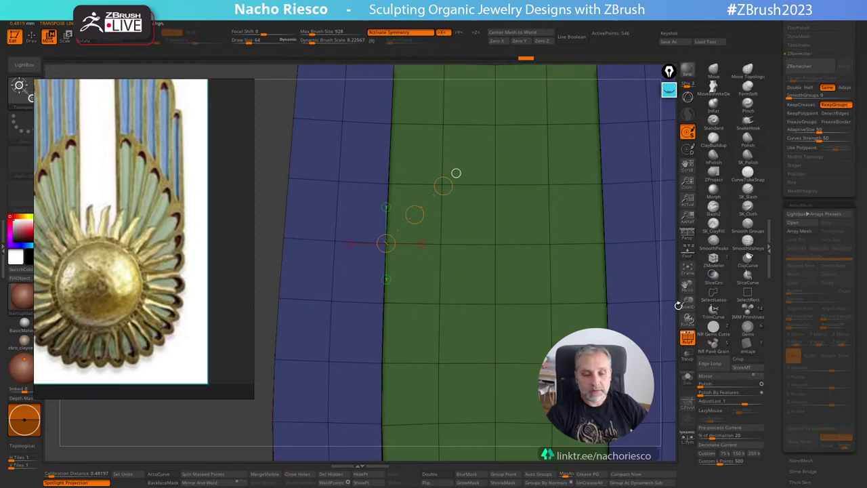
Measure the feather's full thickness with a transpose line from its back to the rim in the side view.
left_click(688, 252)
left_click(687, 251)
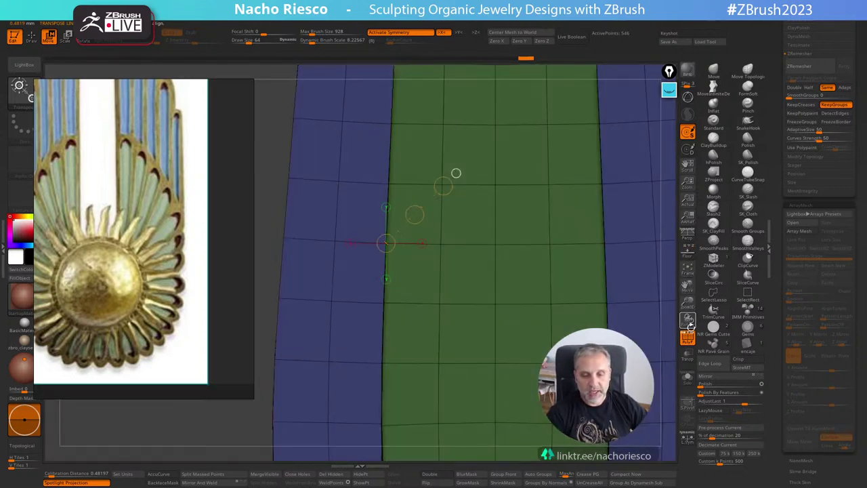
left_click_drag(675, 362, 671, 313, "alt")
left_click_drag(357, 259, 497, 260, "shift")
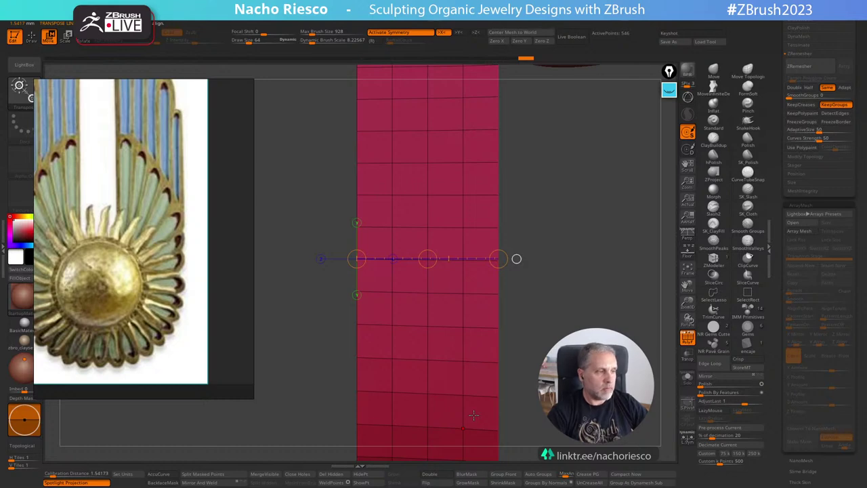
left_click_drag(669, 298, 620, 329)
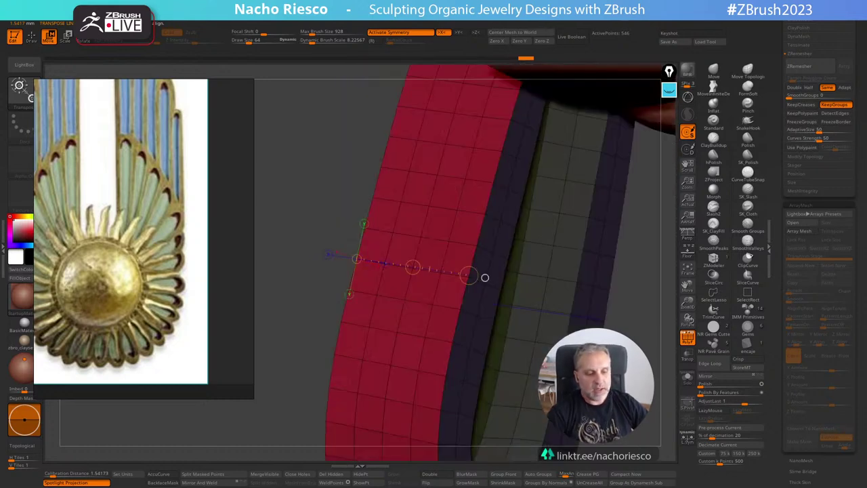
Isolate the feather in Solo mode and examine its recess at an angle.
key("q")
left_click_drag(669, 420, 681, 353, "alt")
left_click(690, 384)
left_click_drag(667, 386, 535, 417)
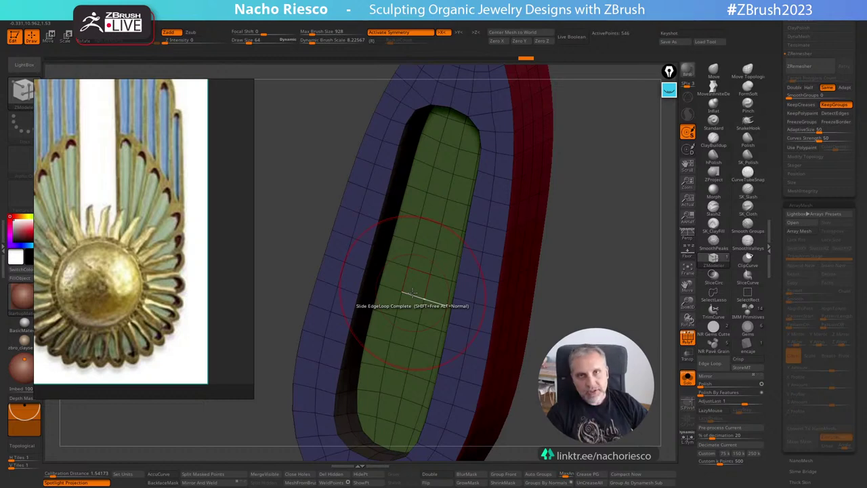
Flip the feather's faces to see inside from the side and measure the thickness between its back and the recess floor.
left_click_drag(596, 312, 658, 342)
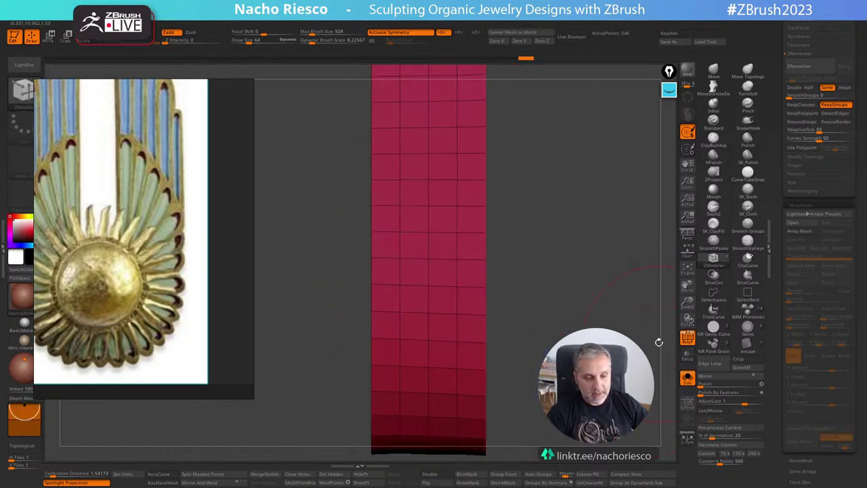
left_click_drag(600, 360, 608, 346, "alt")
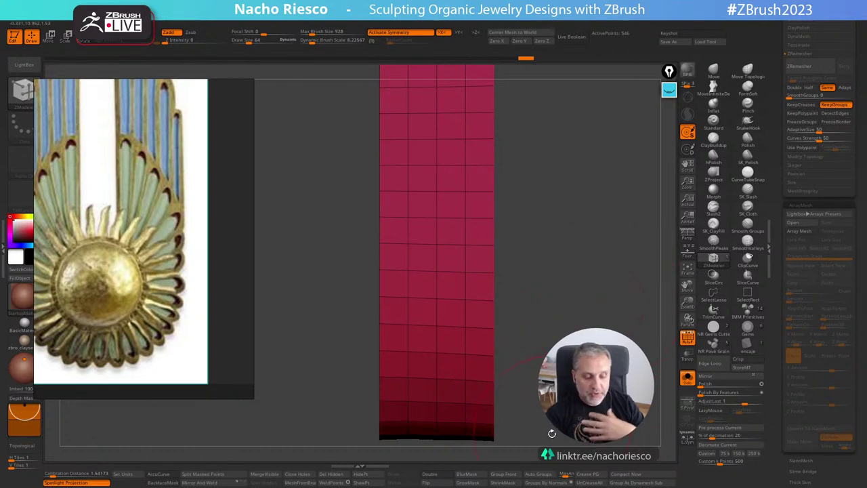
left_click(437, 483)
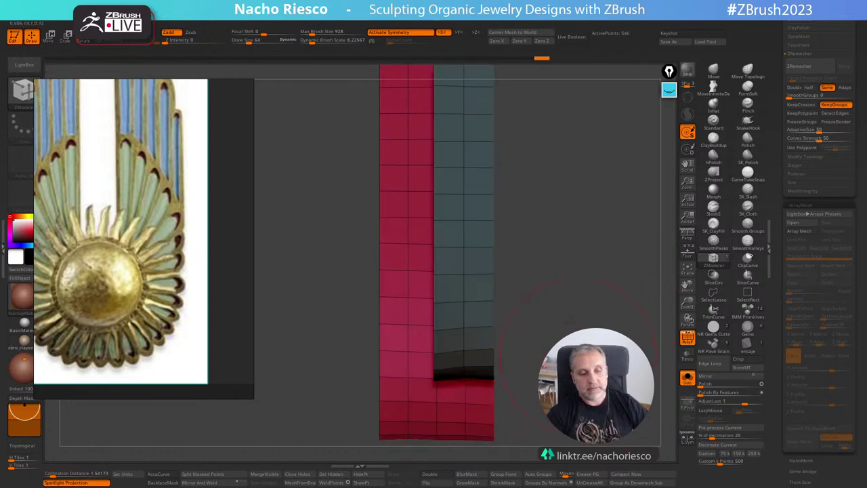
left_click_drag(578, 357, 606, 264, "alt")
key("w")
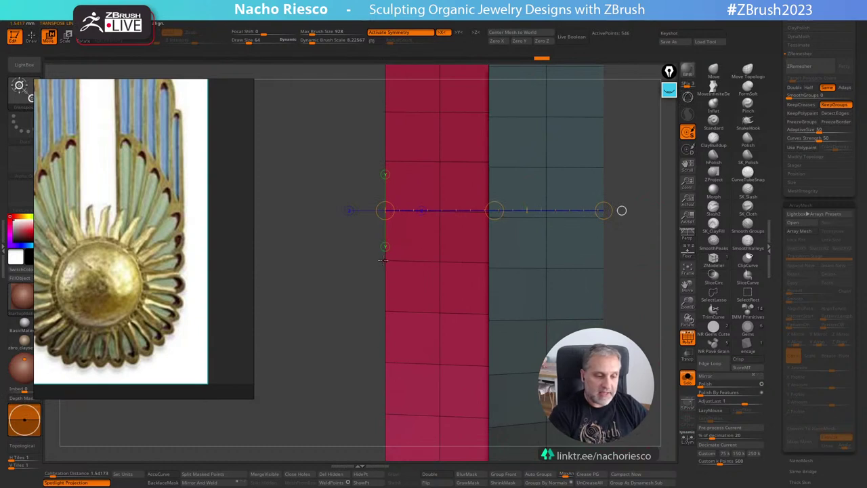
left_click_drag(383, 259, 488, 260)
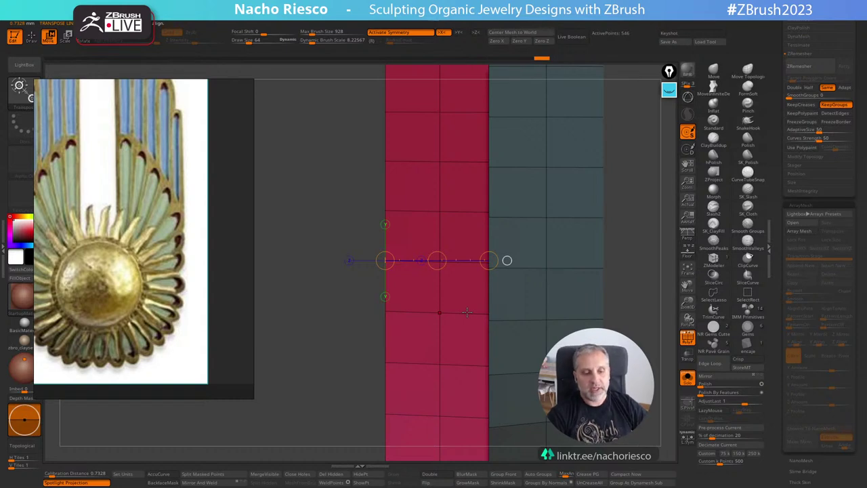
Set a transpose line across the feather's back wall, choose MaskRect as the masking brush and move the reference image out of the way.
left_click_drag(646, 301, 628, 335, "alt")
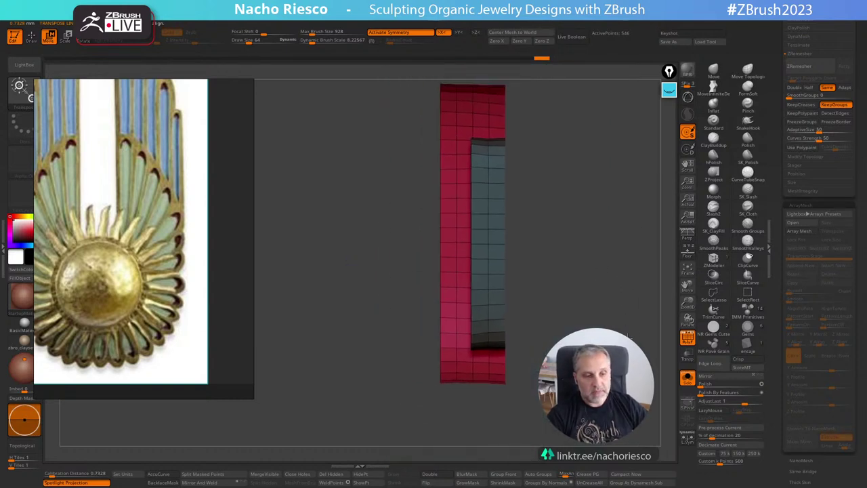
left_click_drag(405, 272, 489, 272)
key("ctrl")
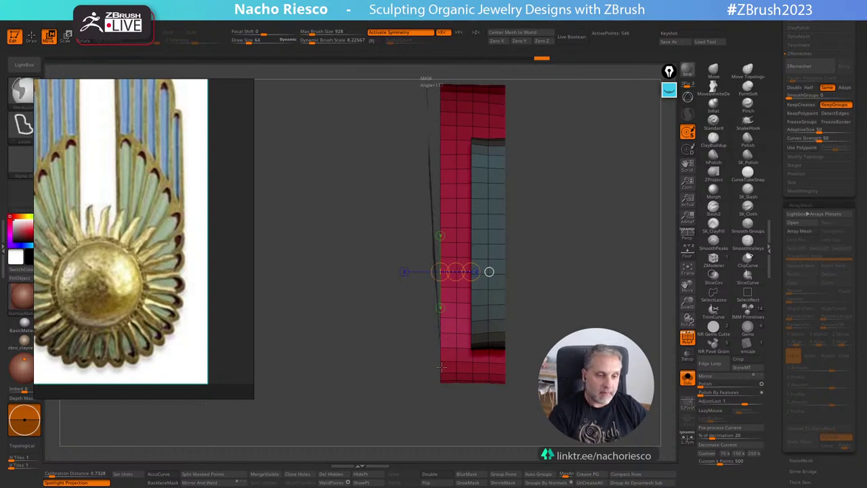
left_click(25, 92, "ctrl")
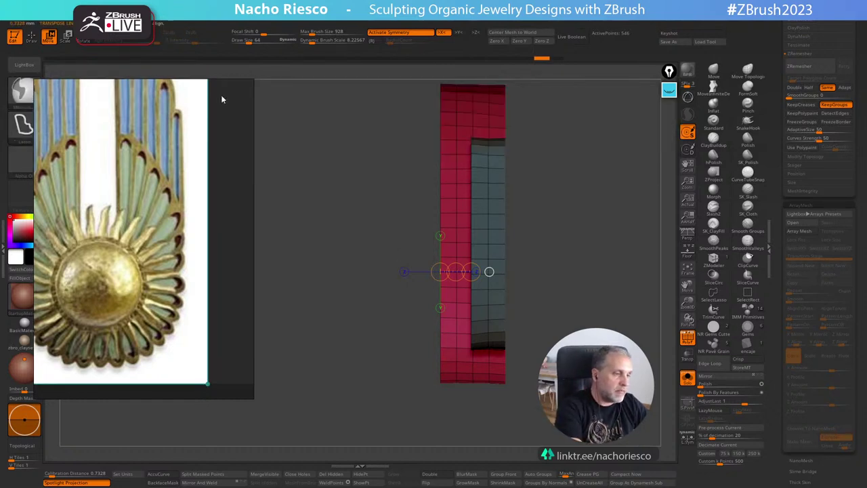
left_click(26, 94, "ctrl")
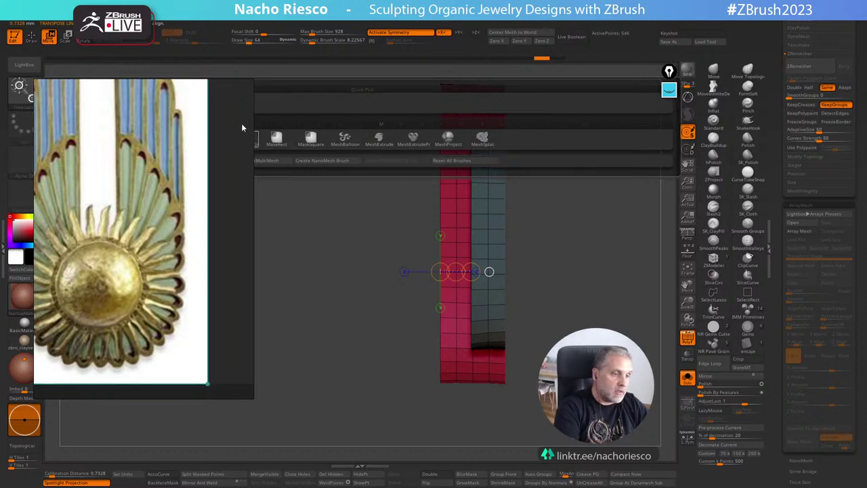
left_click_drag(242, 126, 246, 227)
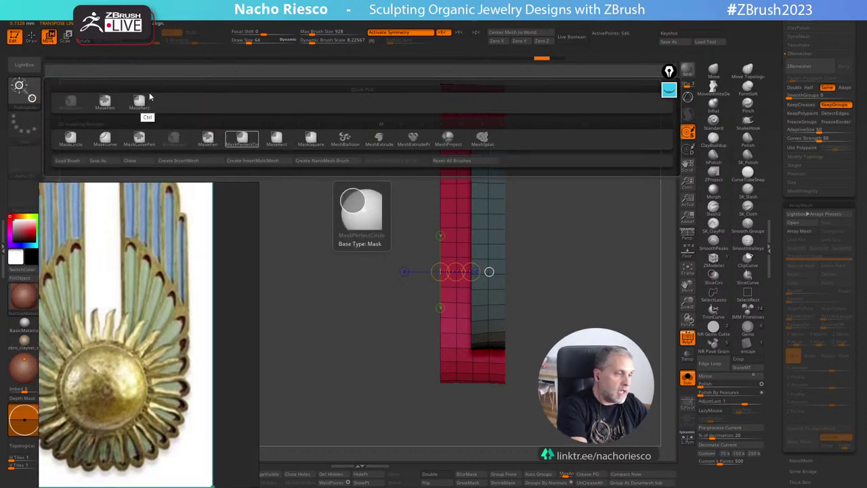
Mask everything except the feather's back face and pull that face outward to thicken the wall behind the recess.
left_click_drag(401, 70, 446, 397, "ctrl")
left_click(556, 272, "ctrl")
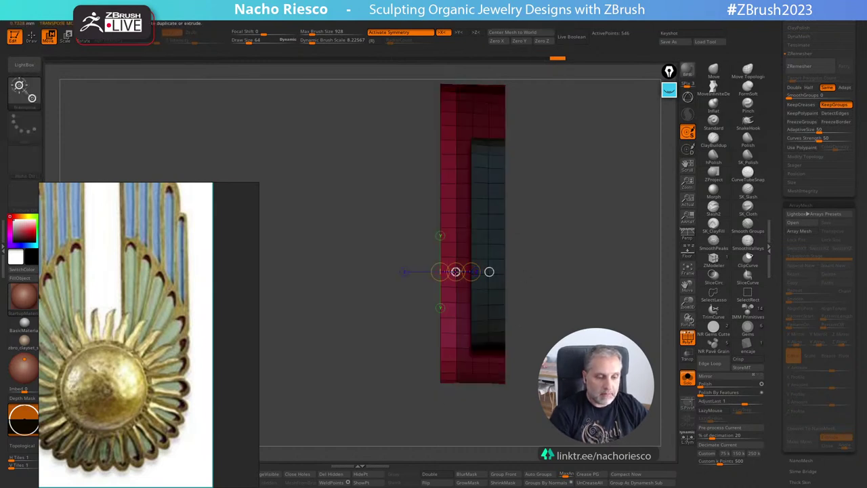
left_click_drag(456, 272, 449, 272)
Clear the mask and prepare a transpose line to measure the thickened wall behind the recess floor.
key("q")
left_click_drag(580, 223, 542, 322, "alt")
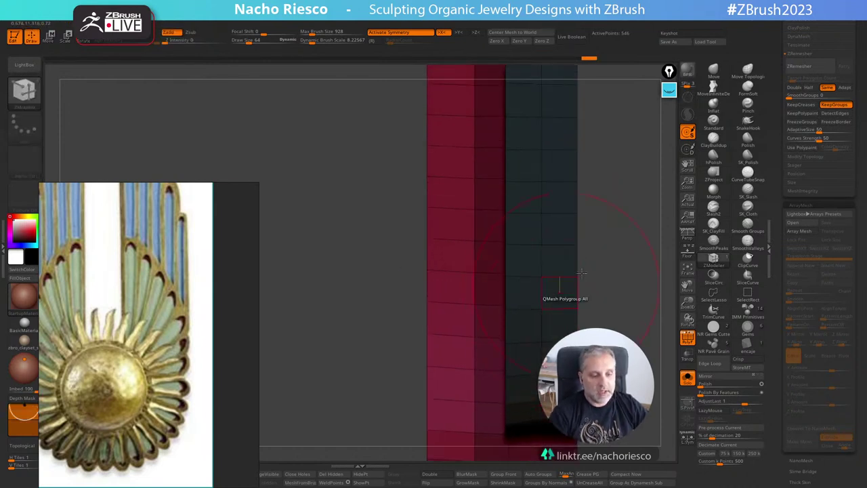
left_click_drag(601, 276, 615, 291, "ctrl")
key("w")
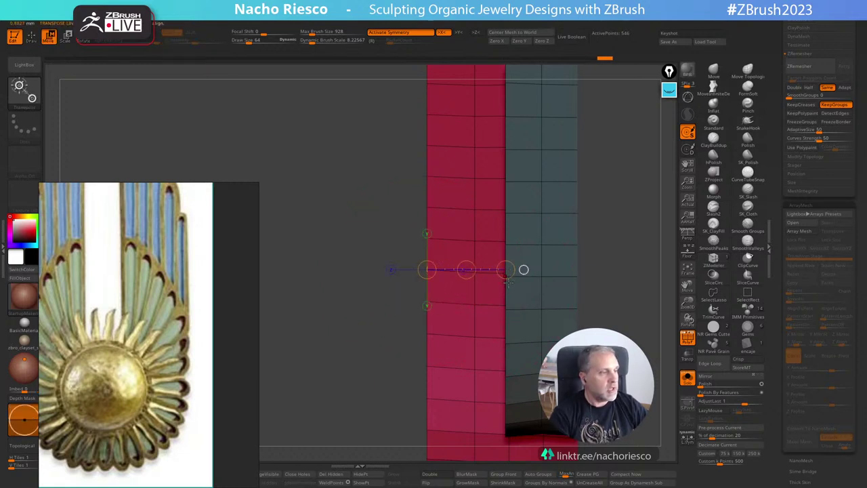
Measure the width of the blue-grey inner strip beside the red wall with a Transpose line.
key("q")
right_click_drag(635, 317, 676, 186, "ctrl")
right_click_drag(612, 279, 607, 315, "ctrl")
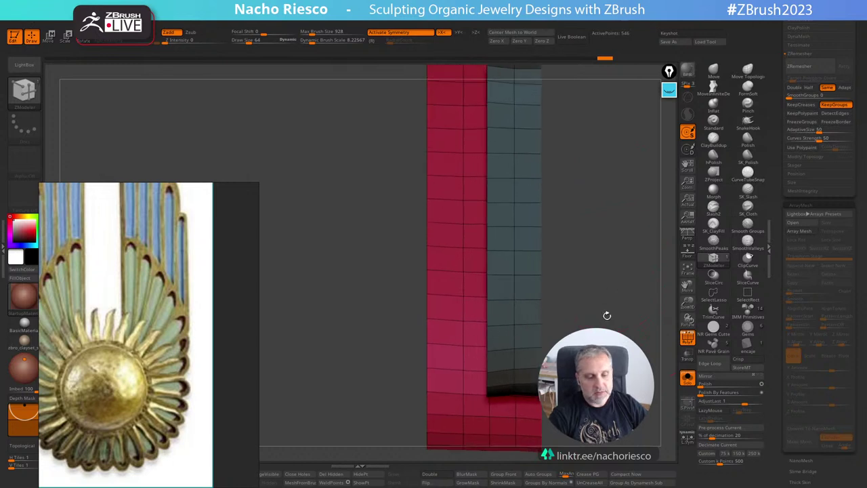
mouse_move(624, 264)
right_mouse_down("alt")
mouse_move(548, 260)
mouse_move(541, 298)
right_mouse_up("alt")
key("w")
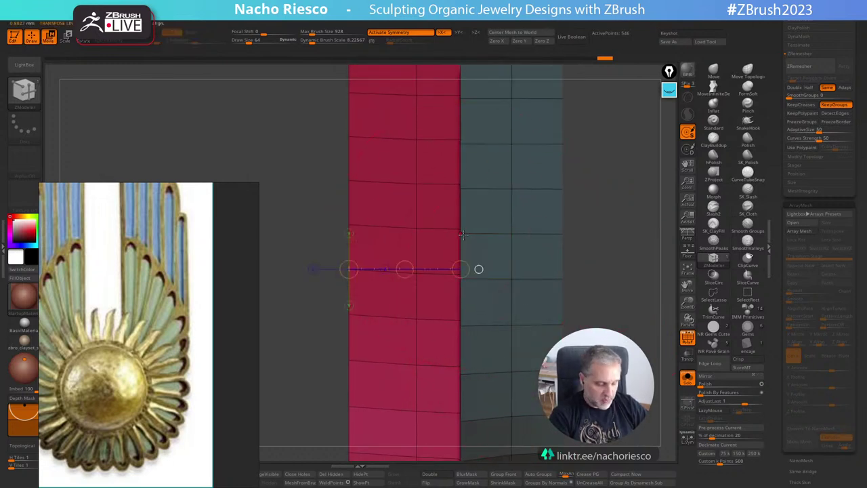
left_click_drag(462, 233, 562, 233)
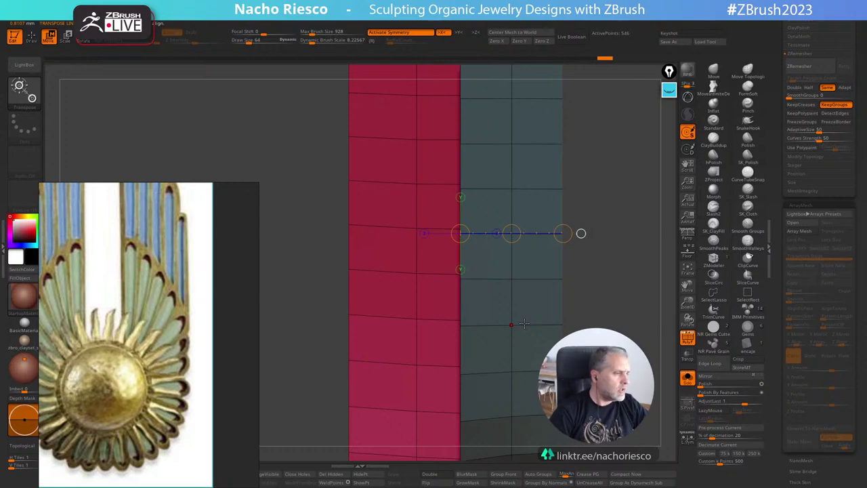
right_click_drag(607, 305, 620, 273, "ctrl")
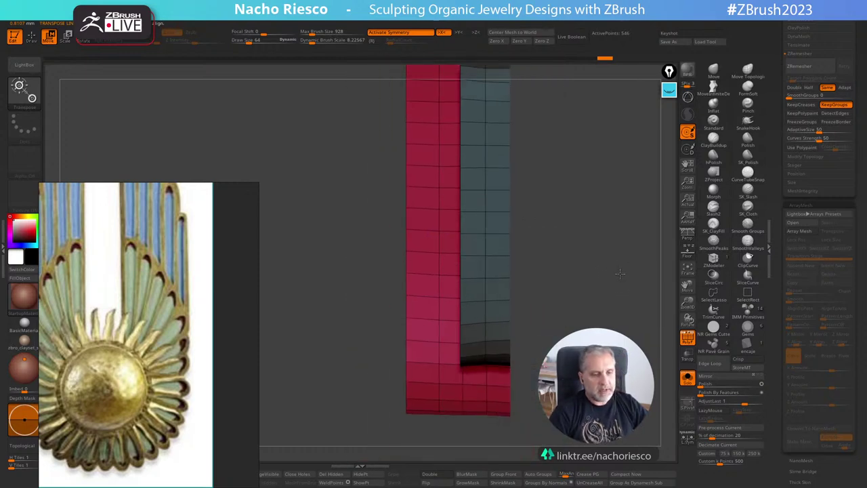
Flip the normals of the elongated feather piece and view it straight on.
mouse_move(619, 273)
left_mouse_down()
mouse_move(631, 322)
mouse_move(654, 340)
left_mouse_up()
key("q")
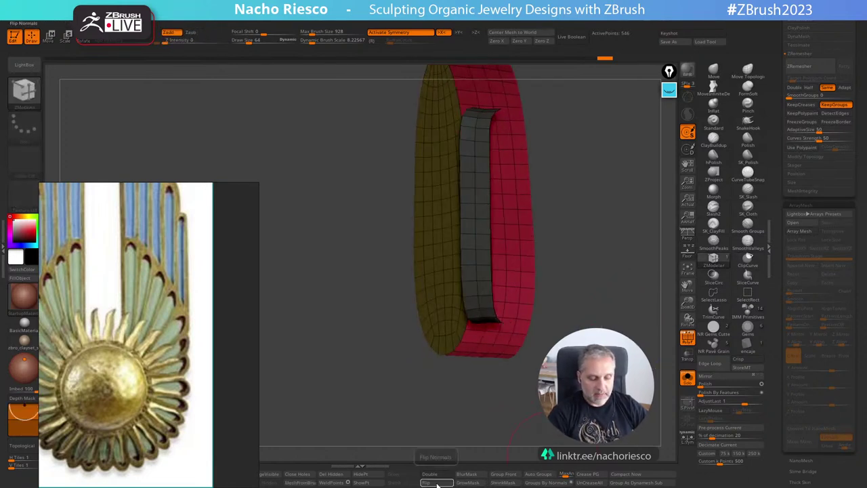
left_click(437, 484)
left_click_drag(537, 415, 516, 415, "shift")
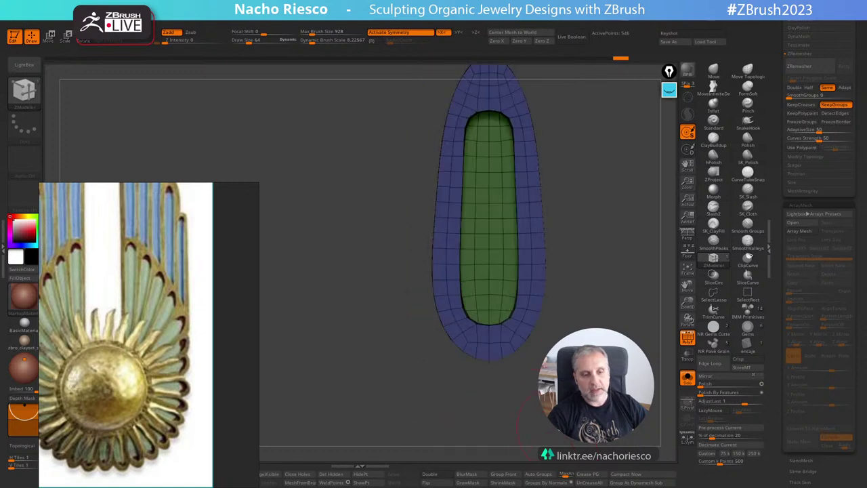
Exit Solo mode to show the whole scarab and turn off the polyframe display.
left_click(687, 378)
left_click(687, 337)
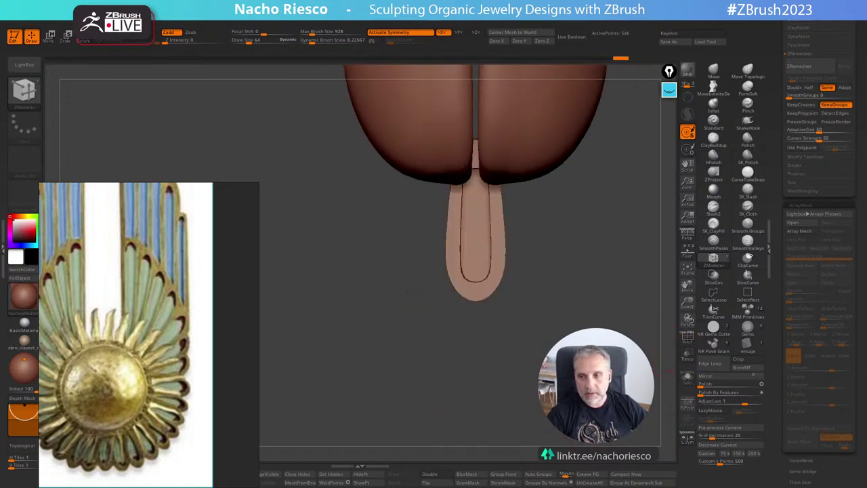
left_click_drag(564, 394, 516, 453, "alt")
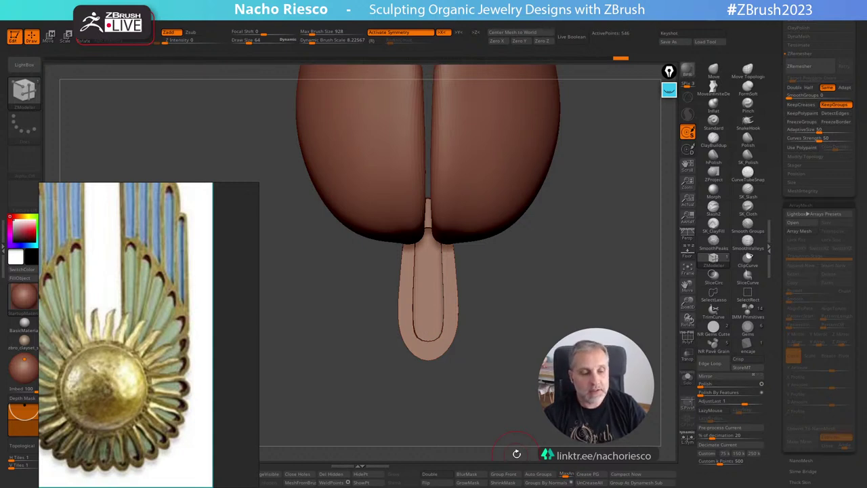
Examine the feather piece's depth and position beneath the scarab's wing cases from the front, side and oblique angles.
left_click_drag(516, 454, 536, 393)
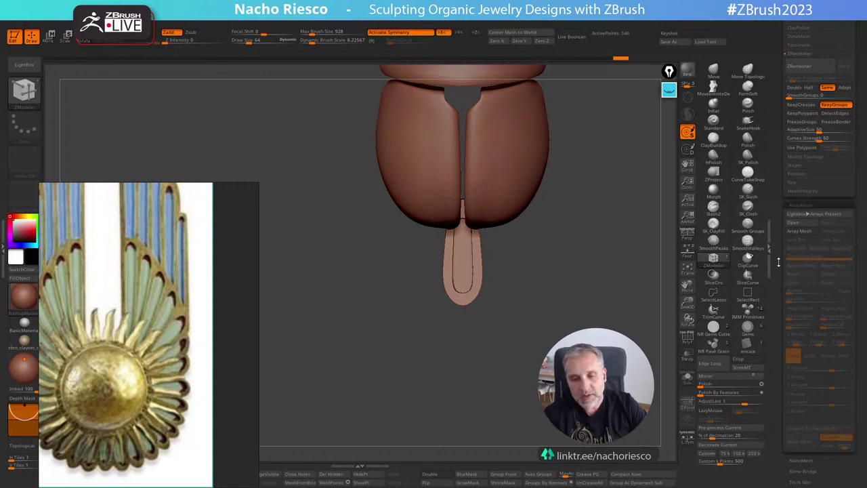
mouse_move(779, 269)
left_mouse_down()
mouse_move(774, 313)
mouse_move(793, 271)
left_mouse_up()
scroll(774, 312, "down", 5)
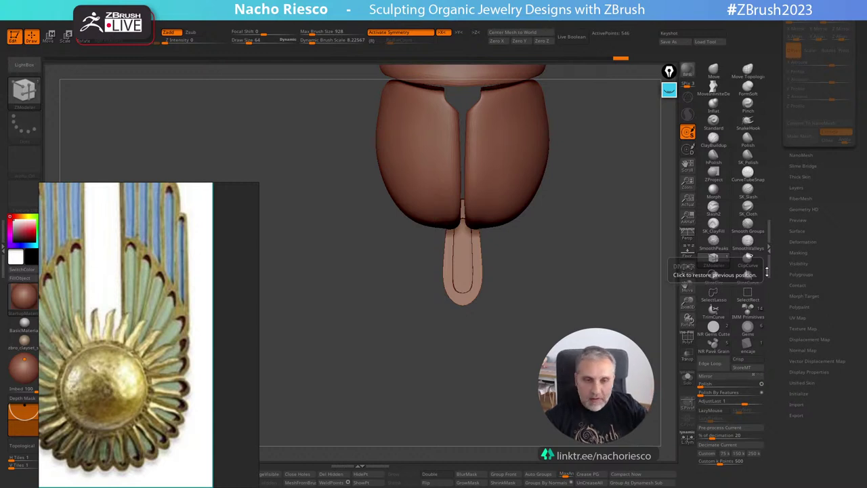
left_click_drag(576, 271, 652, 271)
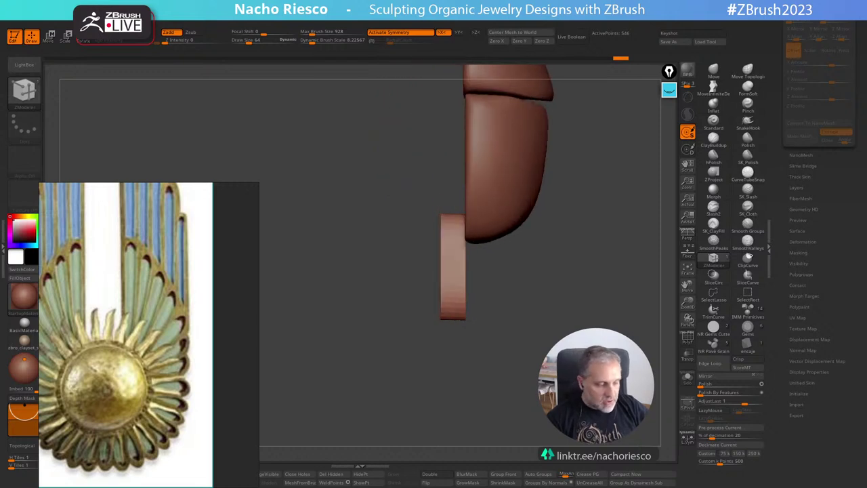
left_click_drag(508, 433, 525, 433)
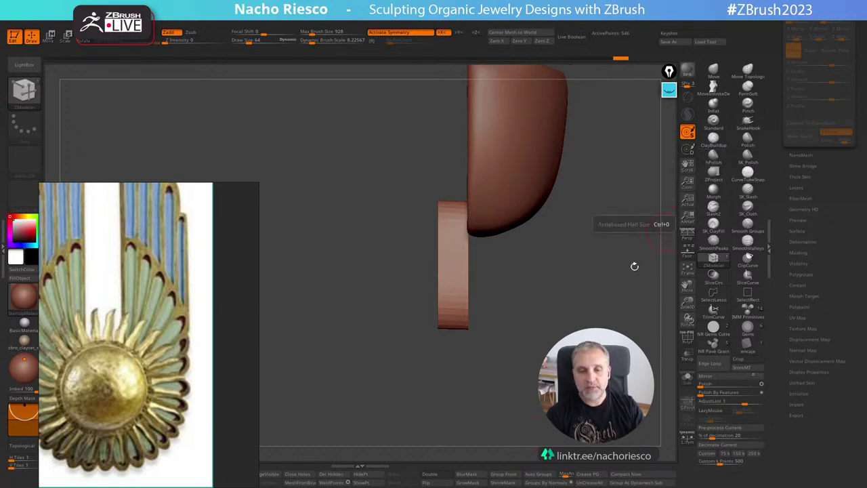
left_click_drag(613, 264, 571, 307)
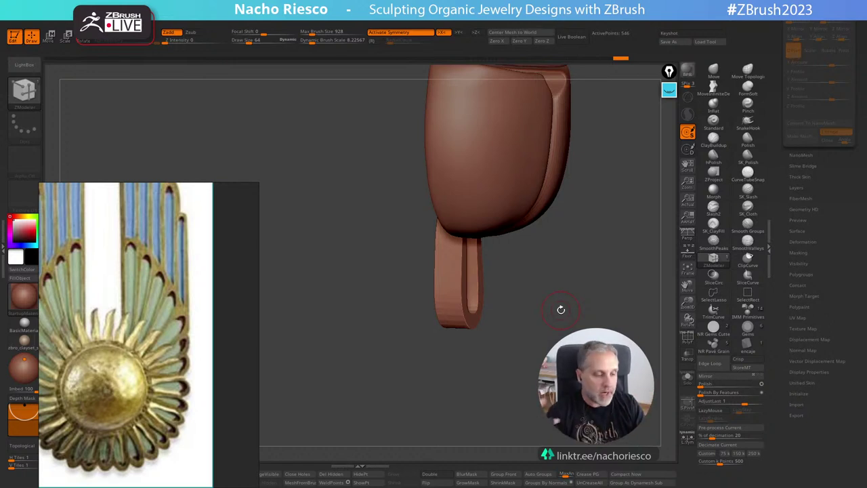
left_click_drag(561, 309, 522, 432)
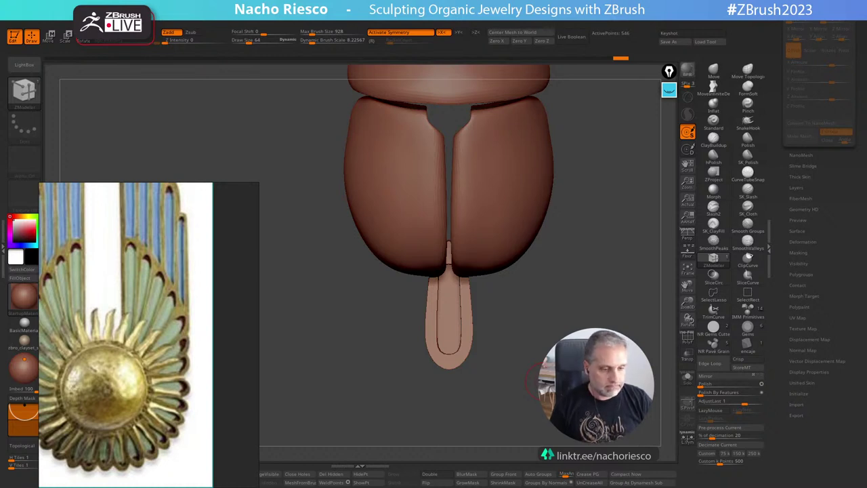
left_click_drag(544, 380, 584, 331, "alt")
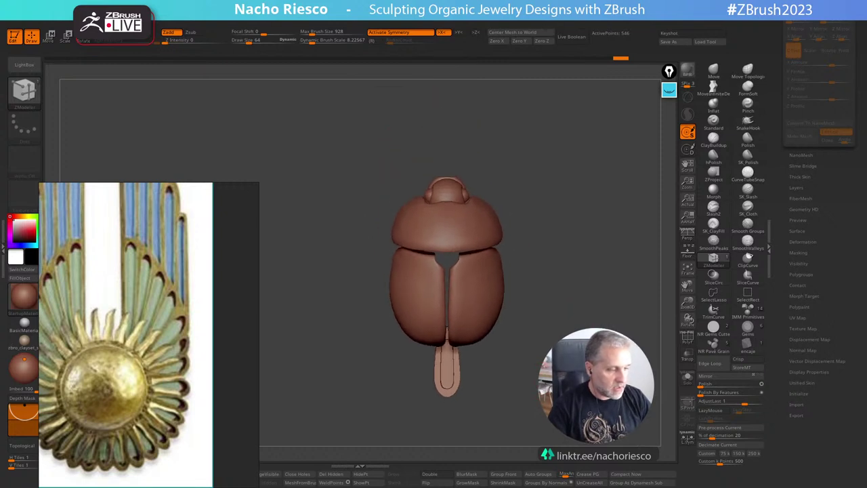
left_click_drag(636, 302, 627, 312, "alt")
left_click_drag(778, 173, 760, 293)
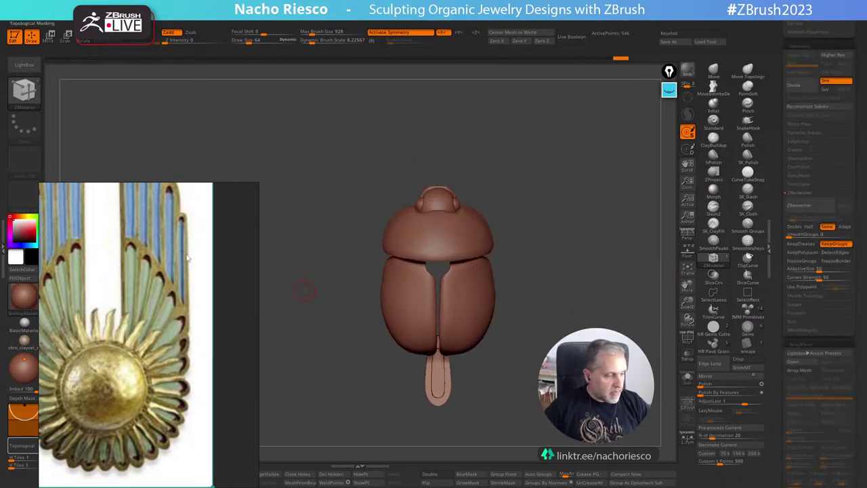
left_click_drag(494, 389, 470, 364, "alt")
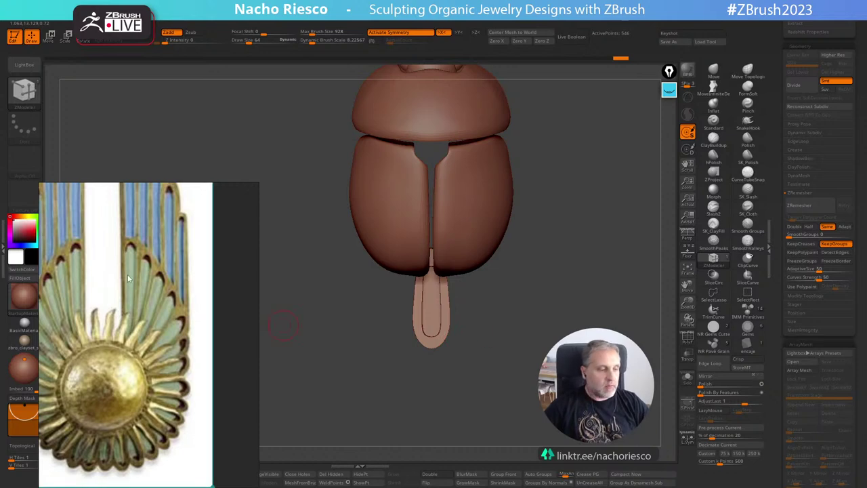
Examine the long blue feathers in the upper part of the wing reference image.
scroll(127, 278, "down", 2)
middle_click_drag(149, 256, 148, 262)
middle_click_drag(143, 255, 135, 340)
scroll(136, 340, "up", 3)
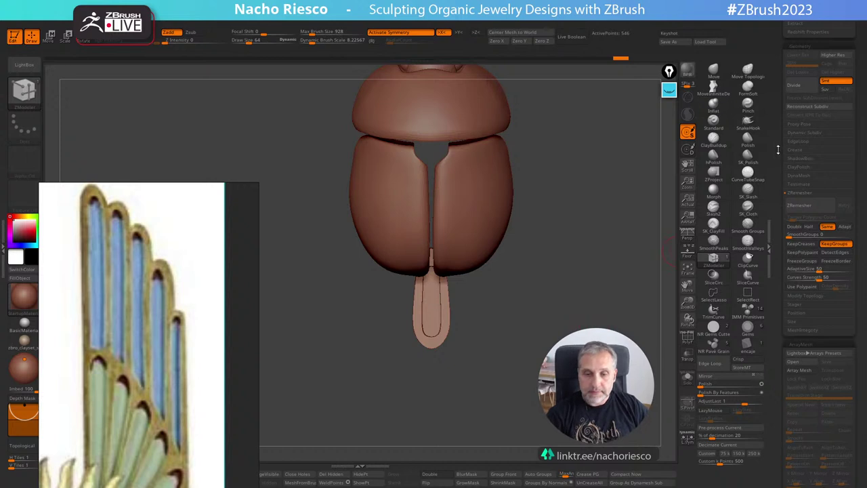
Make the flat design plane subtool visible, select it and isolate it in Solo mode.
left_click_drag(779, 149, 778, 291)
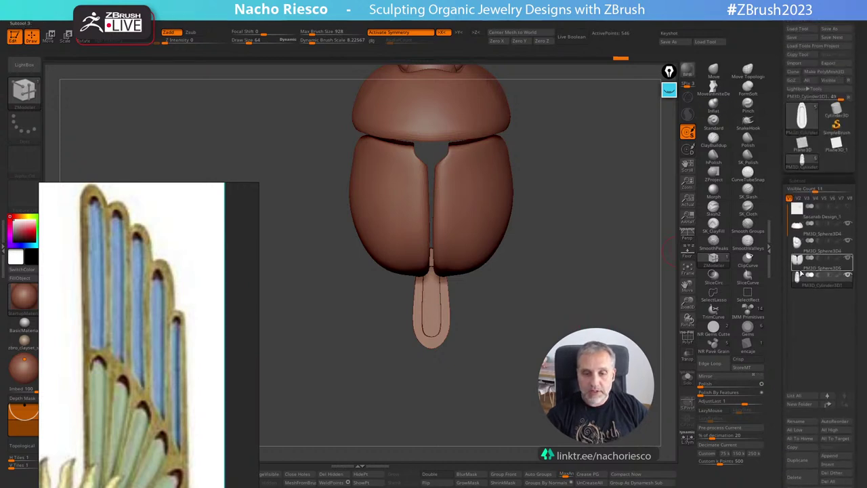
left_click(848, 208)
left_click(842, 217)
left_click_drag(660, 360, 655, 323, "alt")
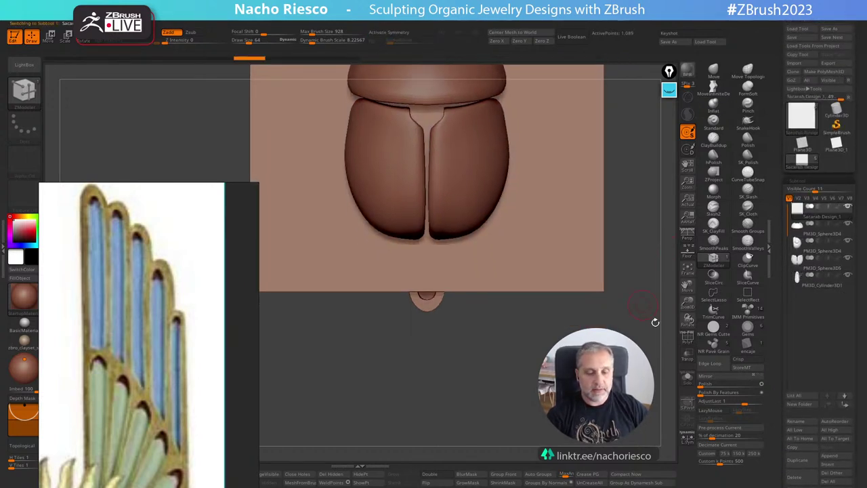
left_click(687, 378)
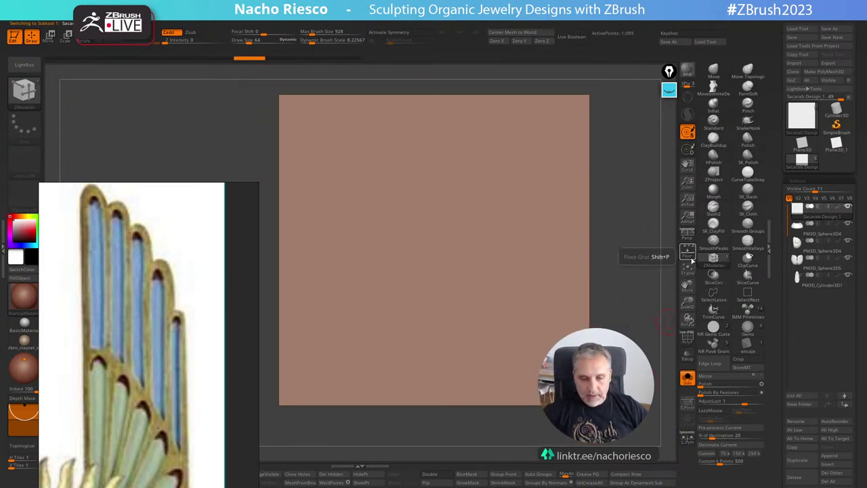
Turn on the floor grid's reference image, expose the draw settings and move the floating wing reference clear of them.
left_click(688, 256)
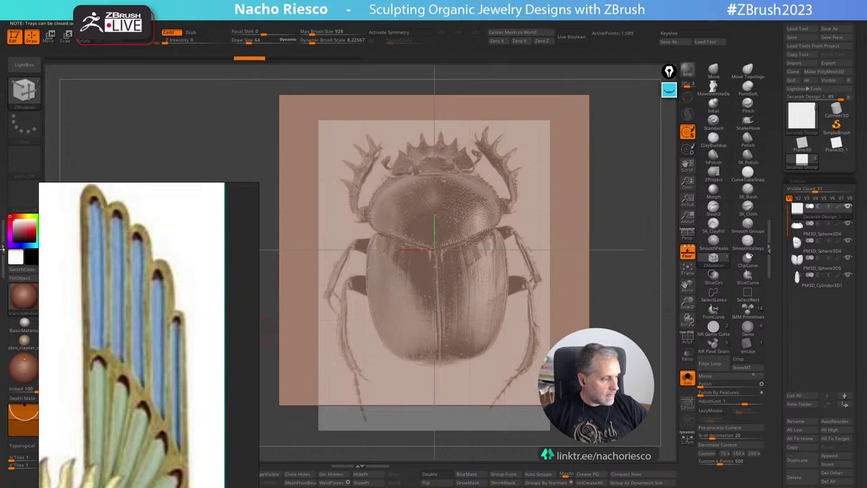
left_click(3, 249)
left_click_drag(161, 252, 226, 231)
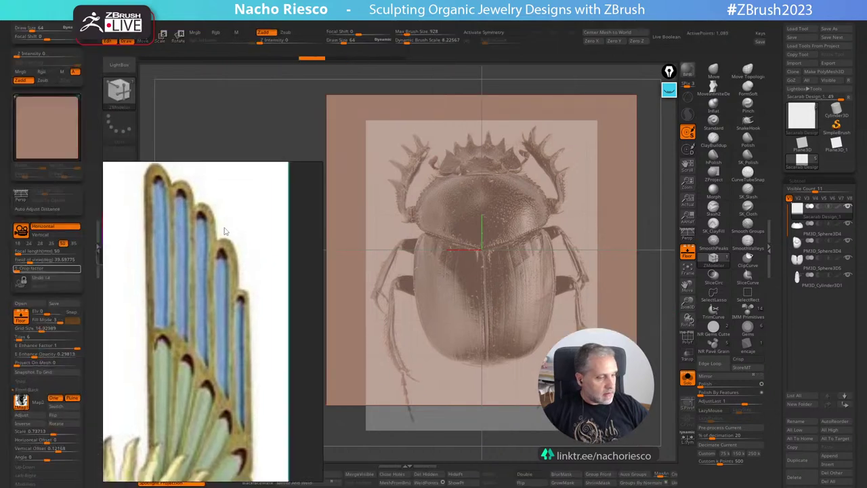
right_click_drag(226, 231, 241, 221)
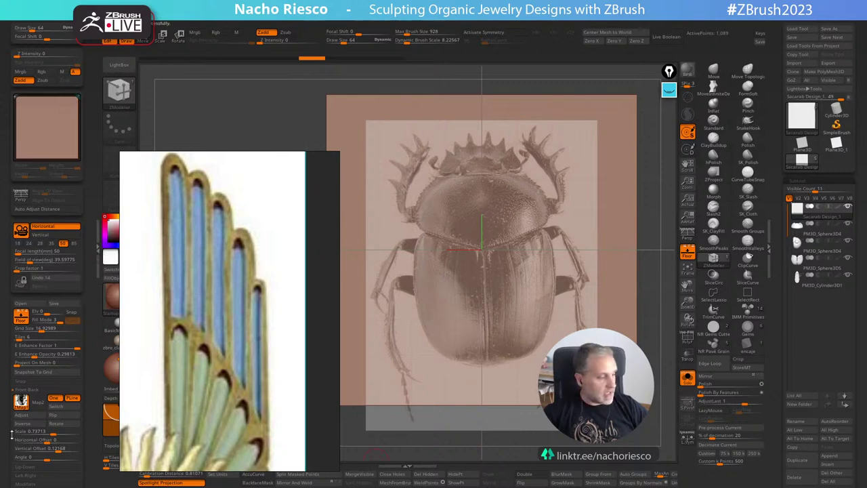
Replace the front-back grid image with the wing reference and crop it to the second wing ornament only.
left_click(21, 405)
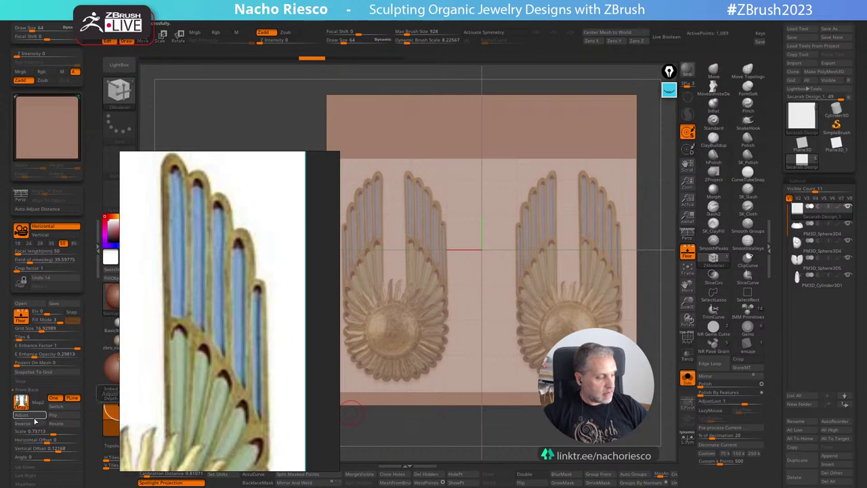
left_click(31, 416)
left_click_drag(298, 130, 410, 133)
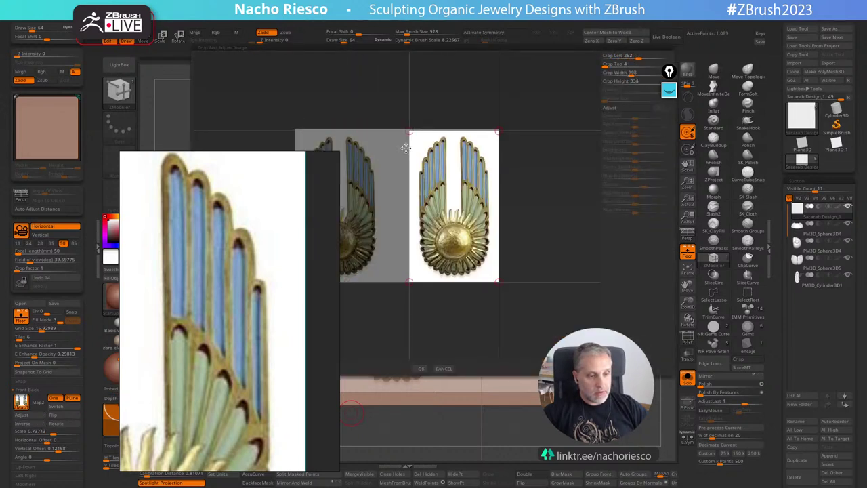
left_click(420, 368)
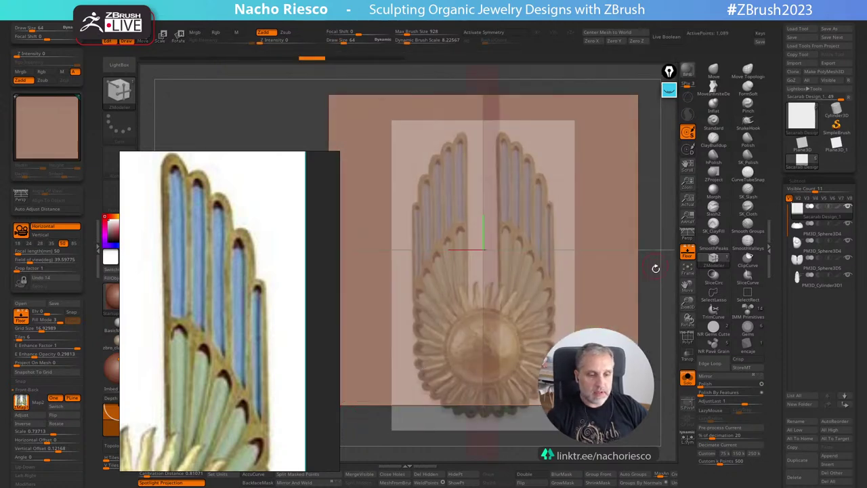
Show all subtools again and set the front-back image's scale to 0.98926 and its vertical offset to -0.18178.
left_click(687, 378)
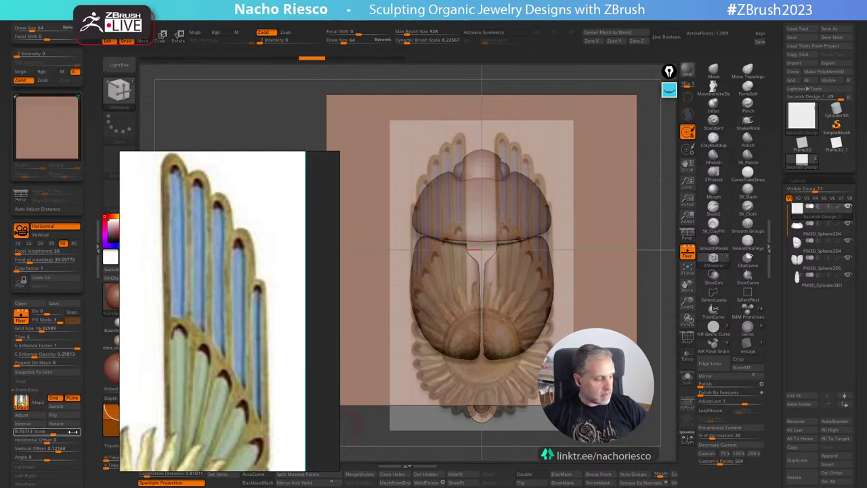
left_click_drag(52, 433, 59, 437)
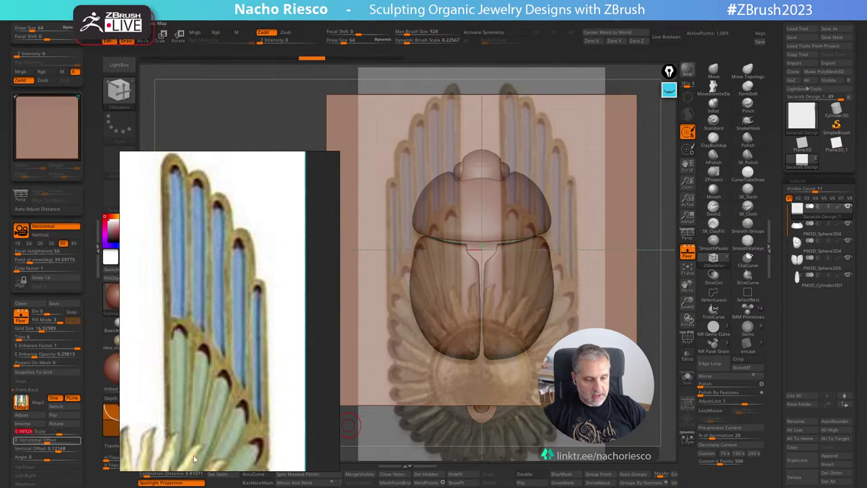
right_click_drag(468, 433, 448, 409, "ctrl")
right_click_drag(448, 409, 423, 388, "alt")
left_click_drag(59, 450, 31, 449)
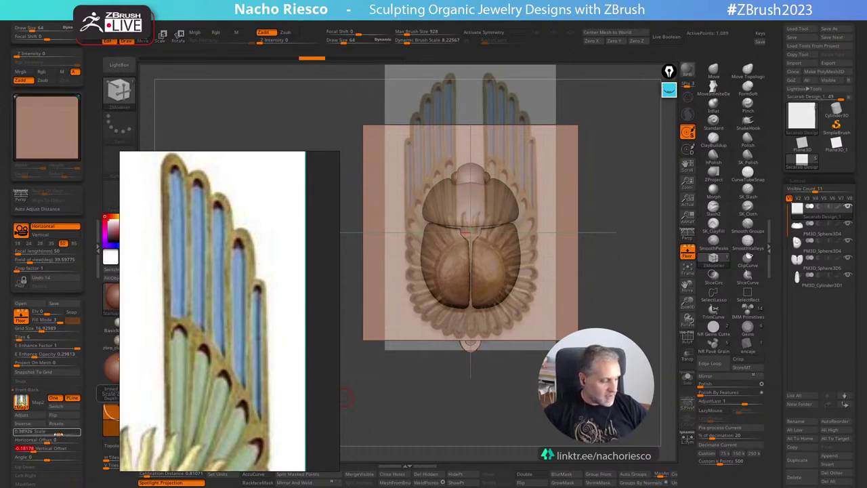
Enlarge the front-back image to a scale of 1.32672 and set its angle to 0.
left_click_drag(59, 434, 27, 456)
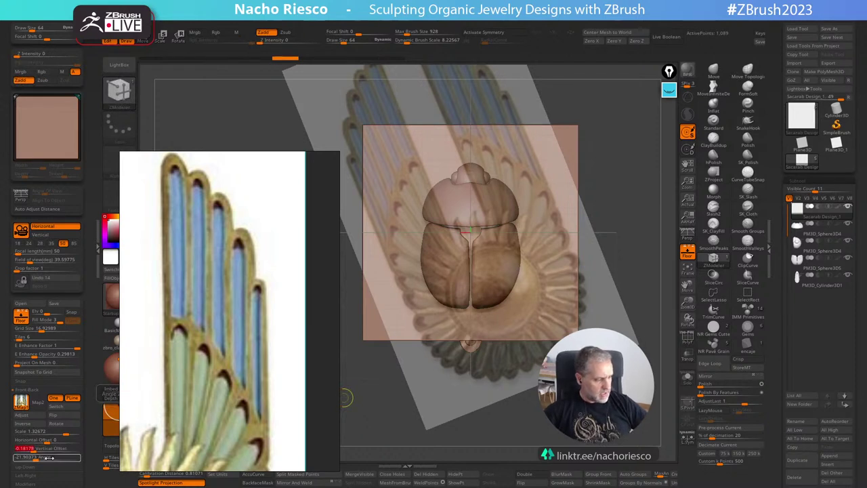
left_click(46, 459)
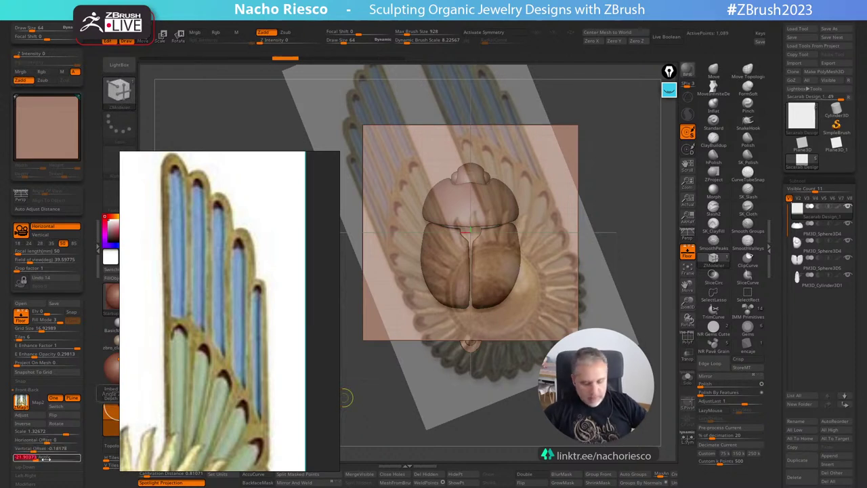
type("0")
key("Return")
Set the front-back image's vertical offset to -0.39426 so its golden disc sits behind the scarab's body.
left_click(55, 449)
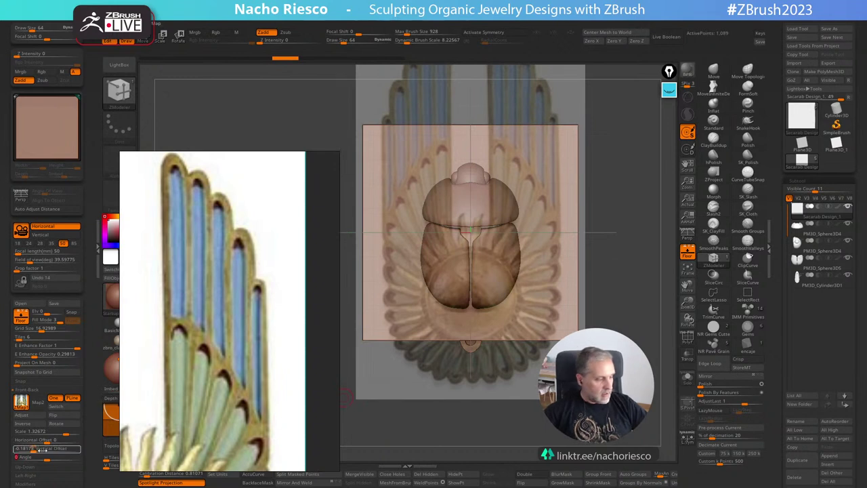
left_click_drag(40, 449, 28, 447)
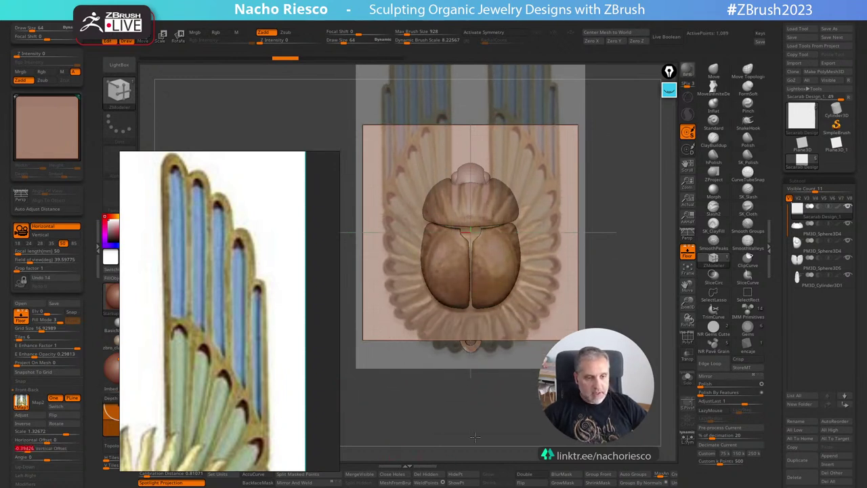
left_click_drag(475, 437, 469, 399, "alt")
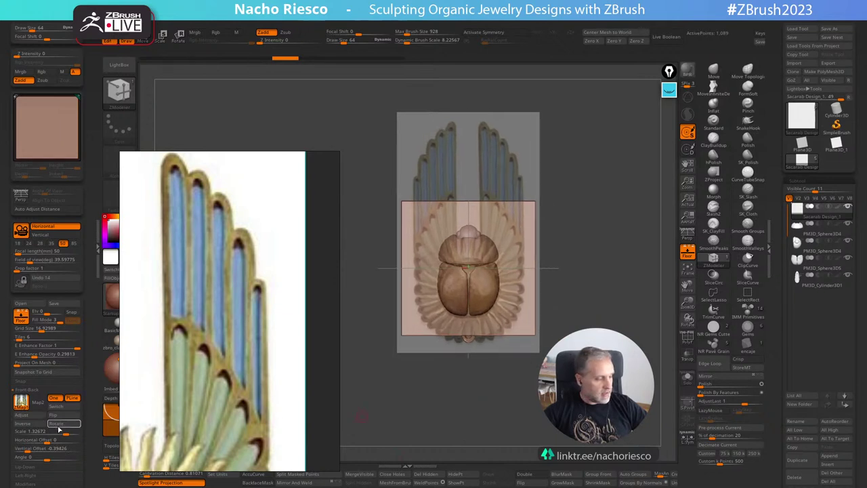
Set the front-back image's vertical offset to -0.56541 and its scale to 1.42514 to fit the wings around the scarab.
left_click_drag(69, 434, 24, 445)
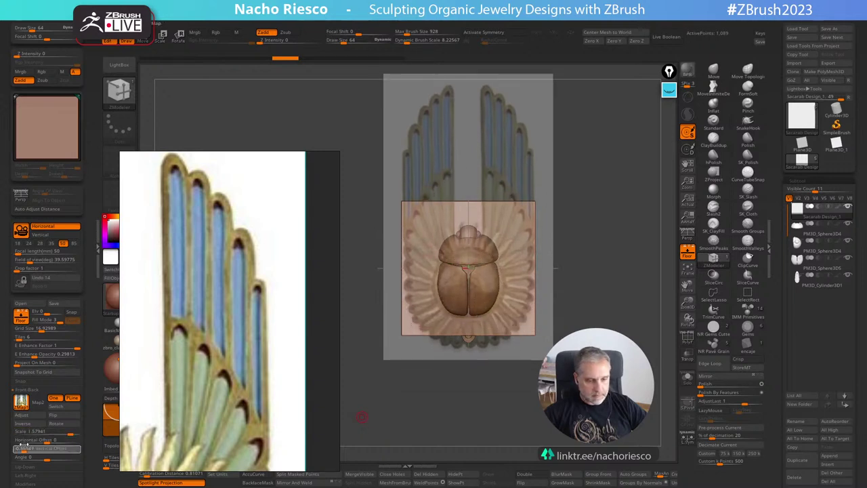
left_click_drag(483, 440, 491, 403, "alt")
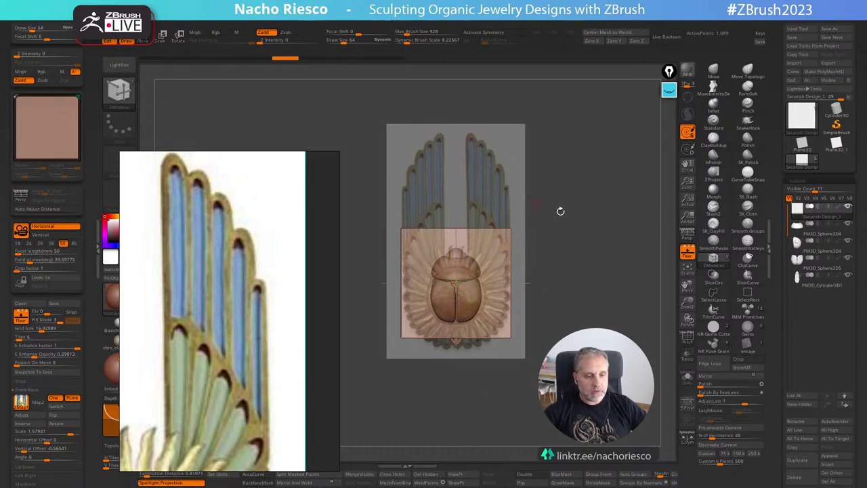
left_click_drag(615, 238, 599, 271, "alt")
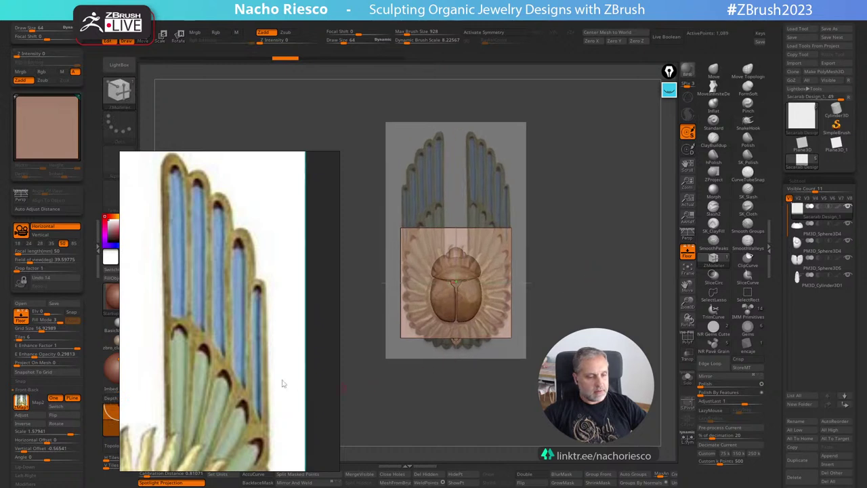
left_click_drag(70, 433, 67, 434)
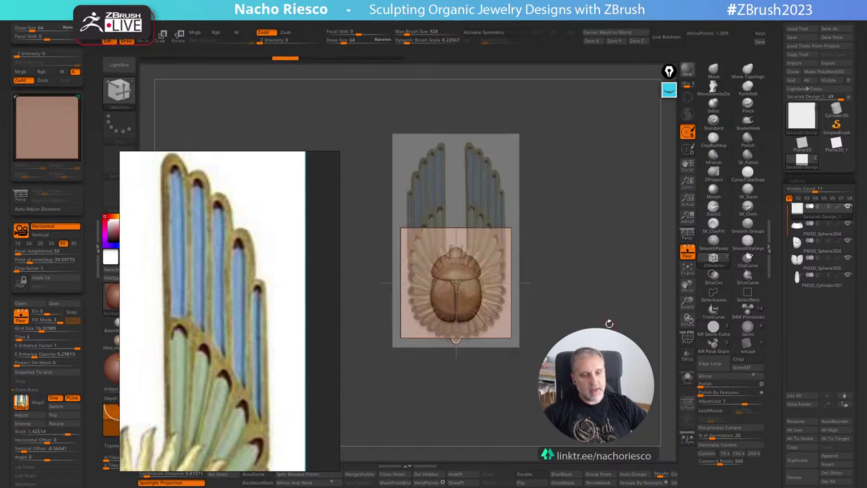
Duplicate the square plane subtool, hide the original and make the copy the active subtool.
left_click_drag(608, 323, 661, 332, "alt")
key("w")
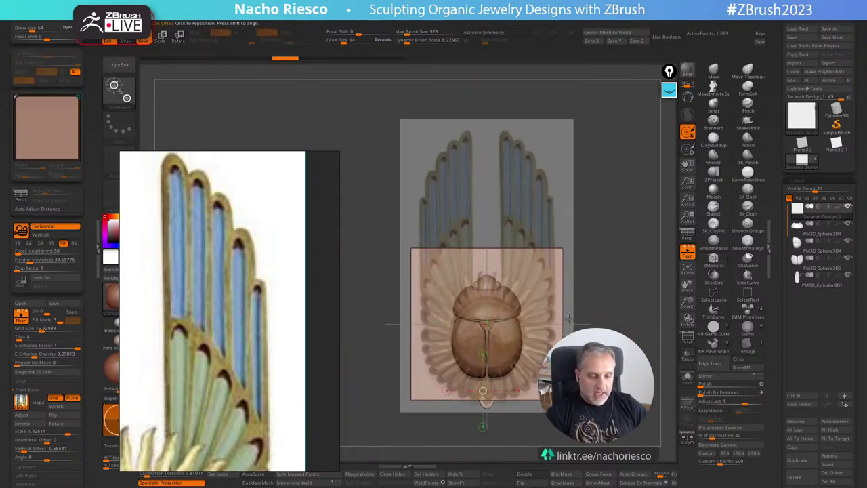
key("y")
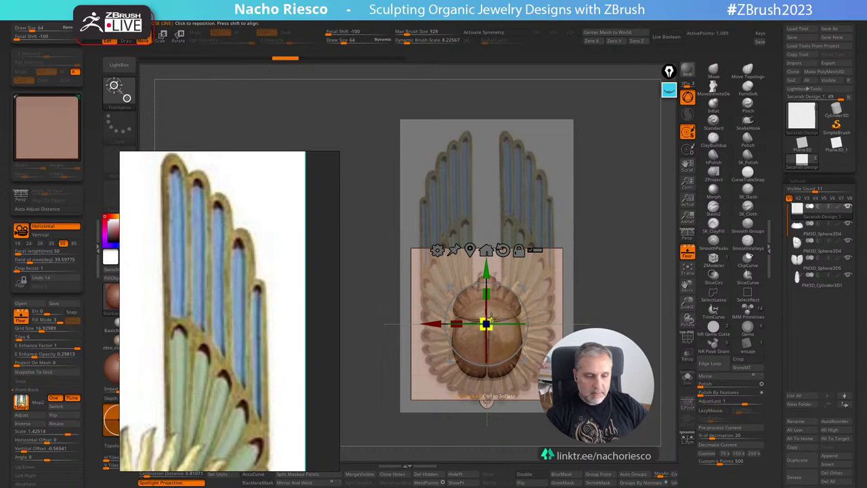
left_click(800, 461)
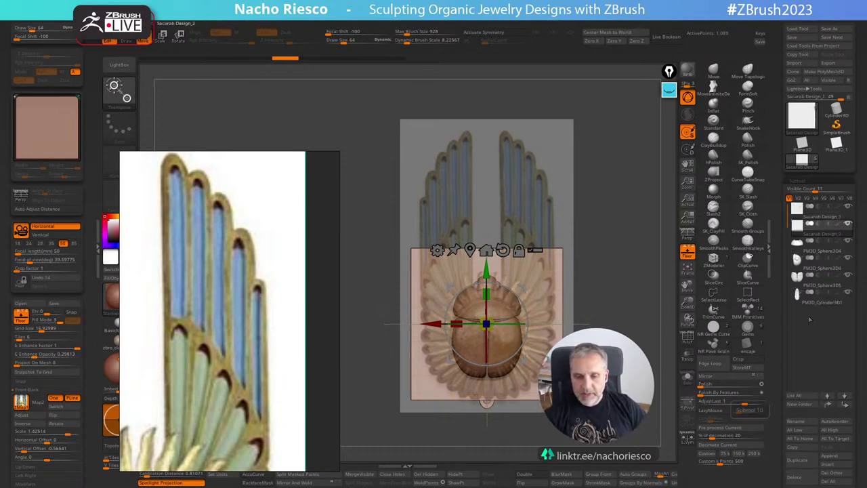
left_click(823, 218)
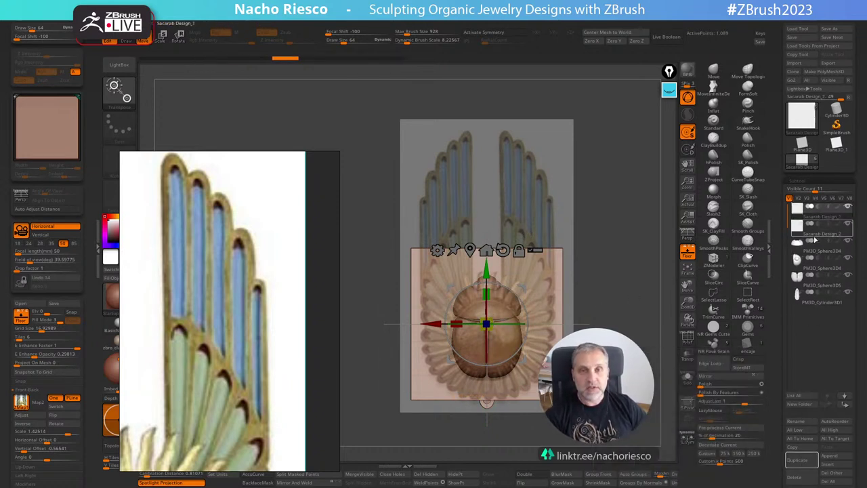
mouse_move(813, 214)
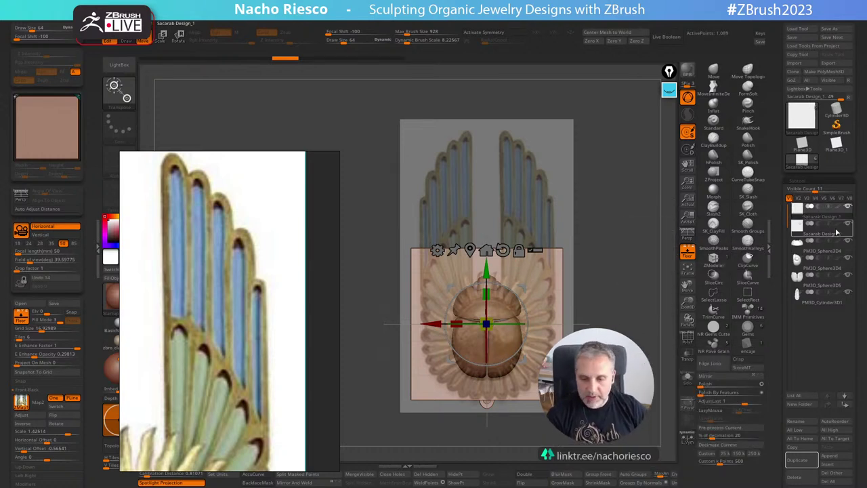
left_click(835, 233)
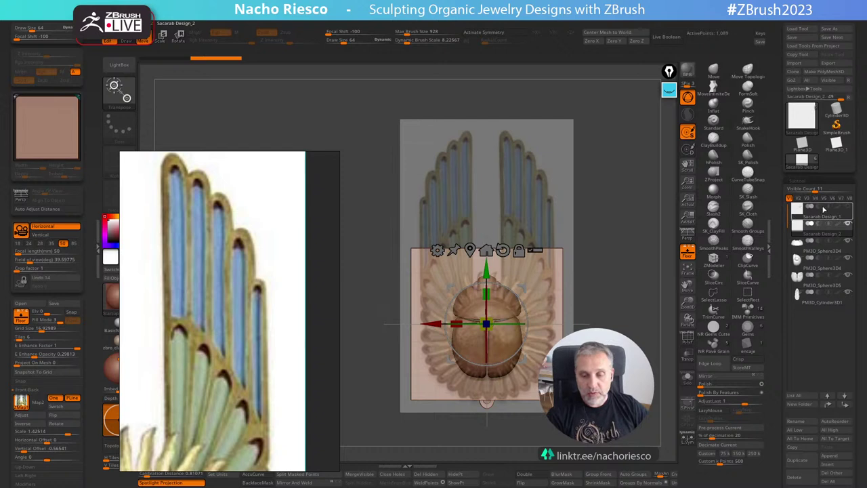
Stretch the copied plane vertically and raise it so it covers the full height of the wing reference.
left_click_drag(630, 251, 622, 247, "alt")
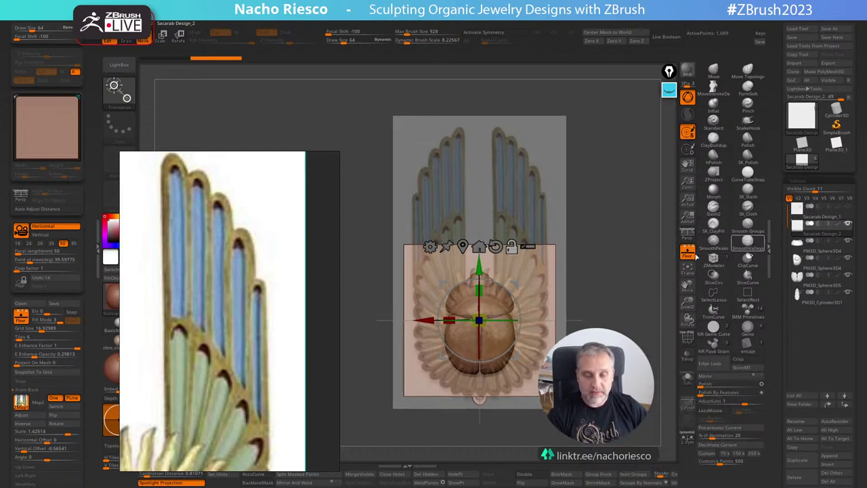
left_click_drag(480, 290, 483, 211)
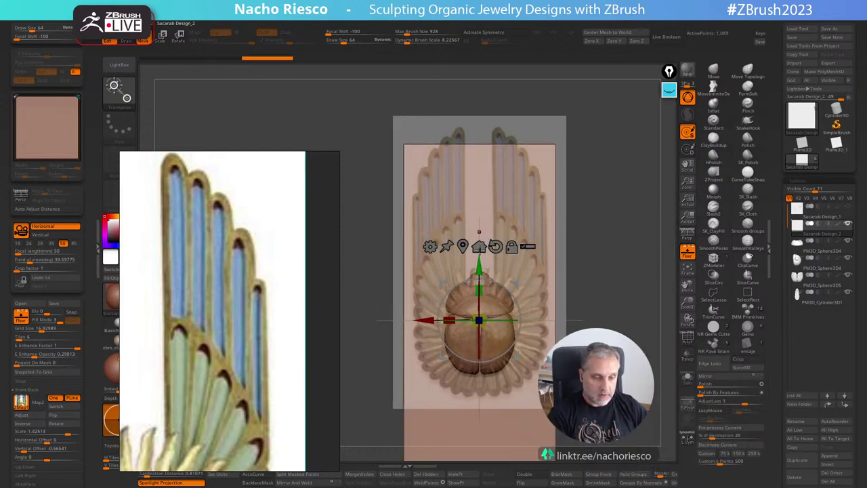
left_click_drag(479, 266, 480, 224)
key("q")
Activate the Topology brush at a draw size of about 44 and move the floating wing reference clear of the feathers.
left_click_drag(624, 258, 586, 275, "alt")
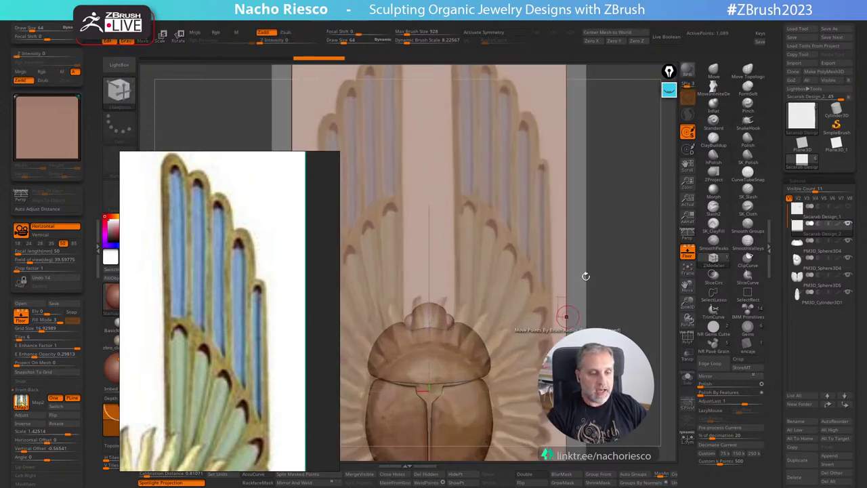
left_click_drag(620, 203, 653, 343, "alt")
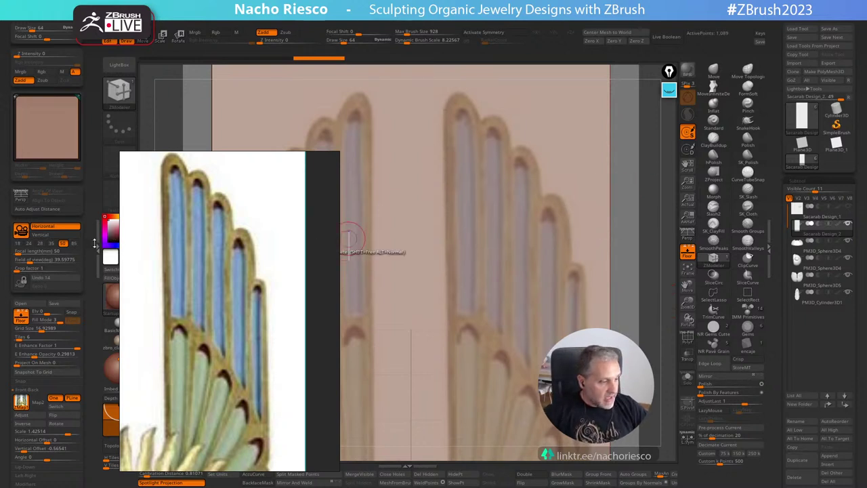
left_click(96, 245)
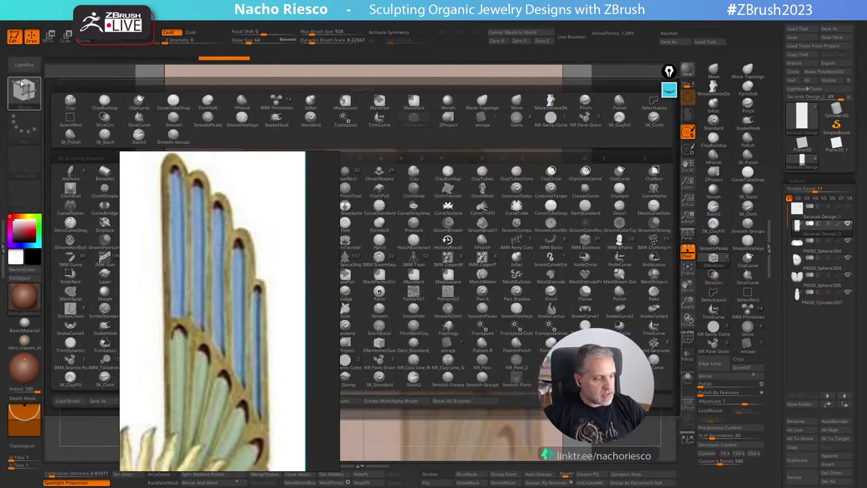
left_click(23, 89)
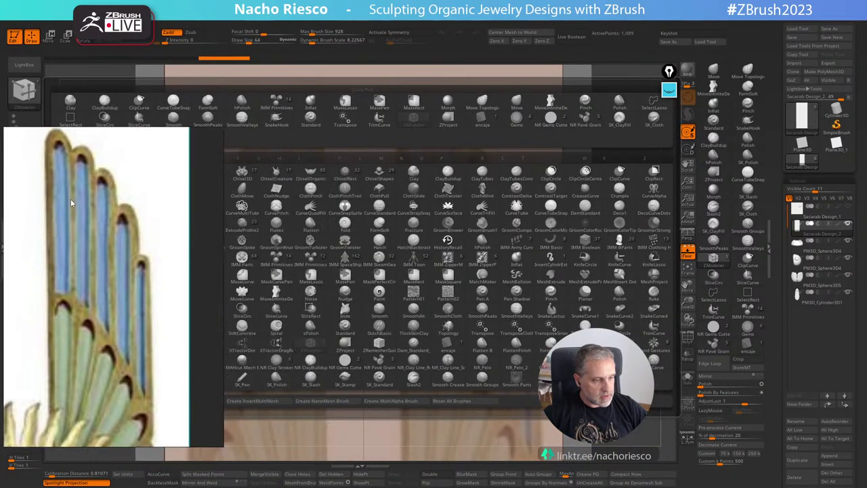
left_click_drag(71, 199, 81, 153)
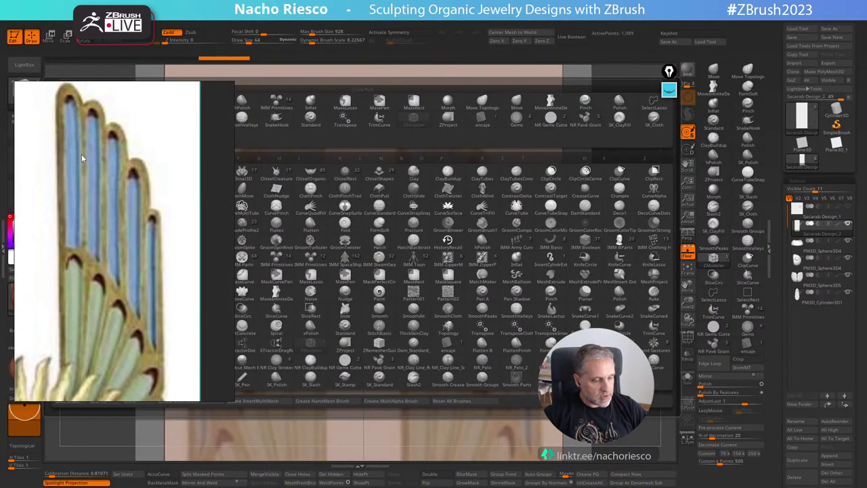
left_click(445, 331)
left_click_drag(133, 194, 172, 248)
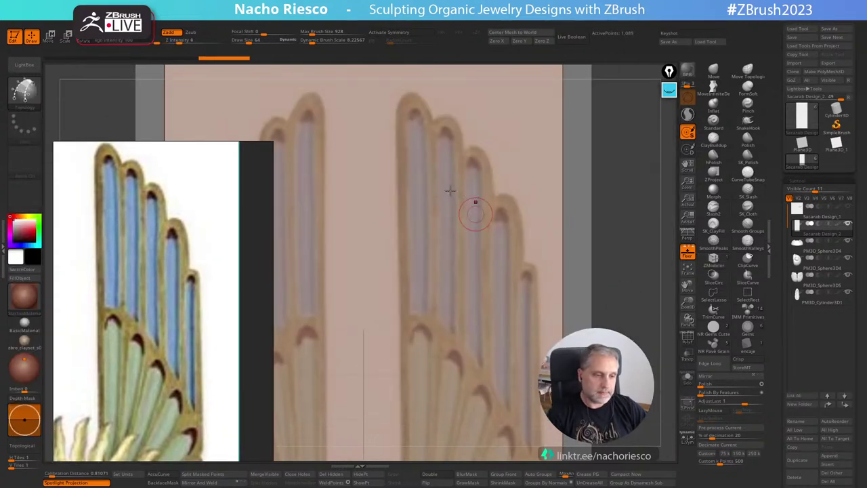
key("s")
left_click_drag(407, 116, 403, 114)
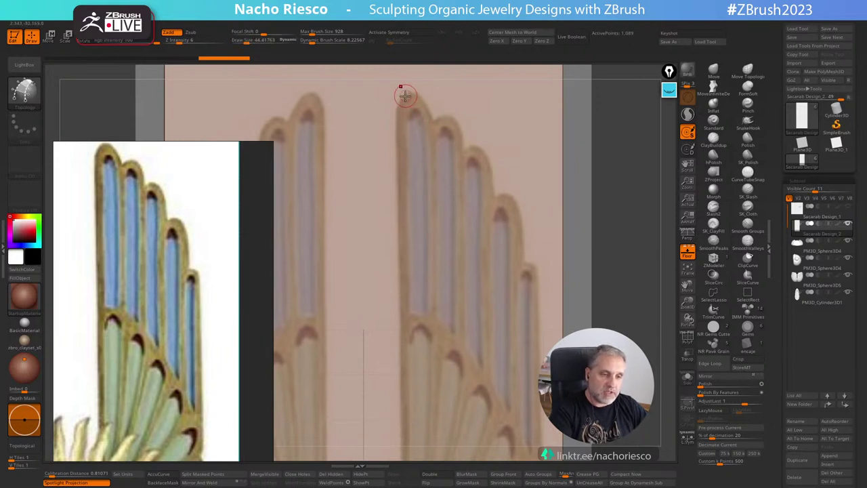
Trace the outer contour of the tallest blue feather, running around its rounded tip and down both long sides.
left_click_drag(396, 175, 398, 239)
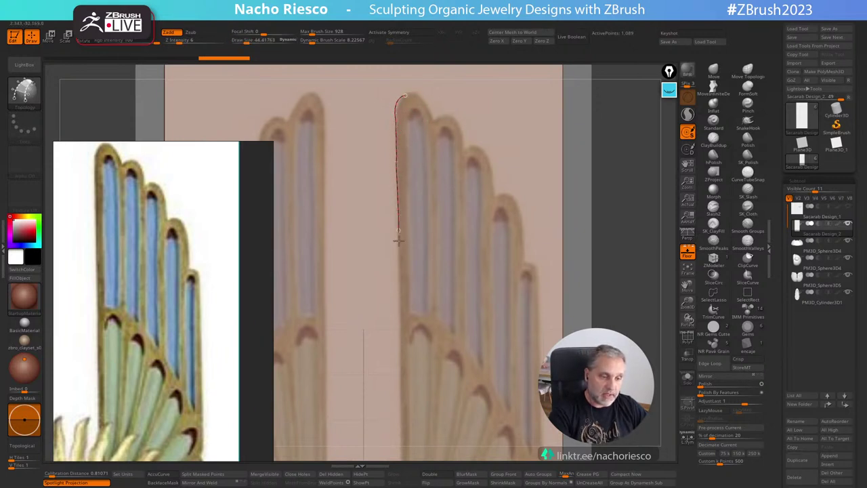
left_click_drag(402, 304, 404, 338)
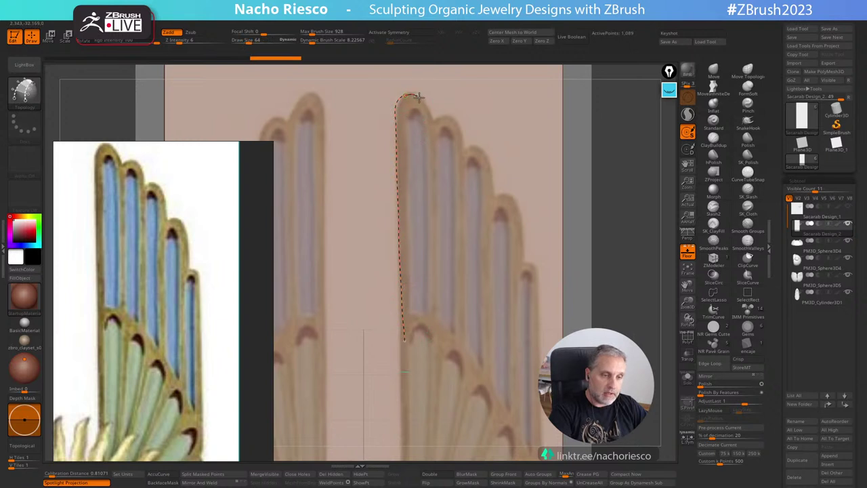
left_click_drag(434, 159, 436, 340)
left_click_drag(634, 248, 630, 282, "alt")
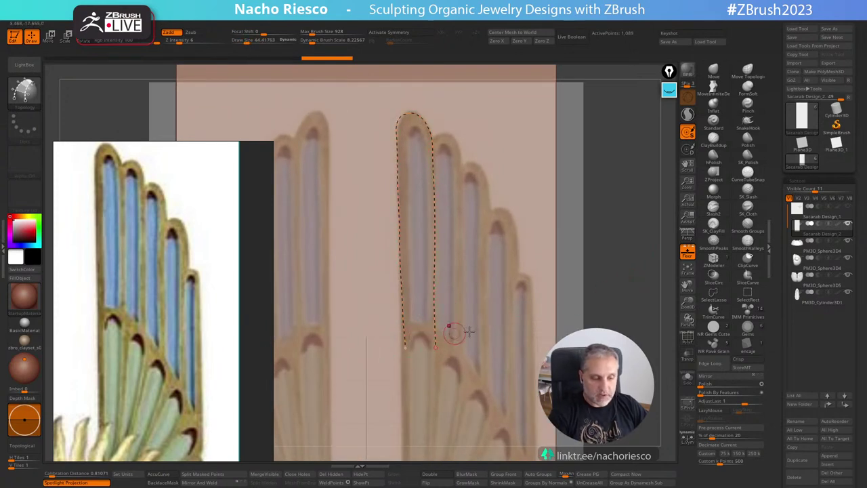
Draw seven evenly spaced topology curves across the feather, from its lower end up to just below the rounded tip.
left_click_drag(391, 338, 458, 333)
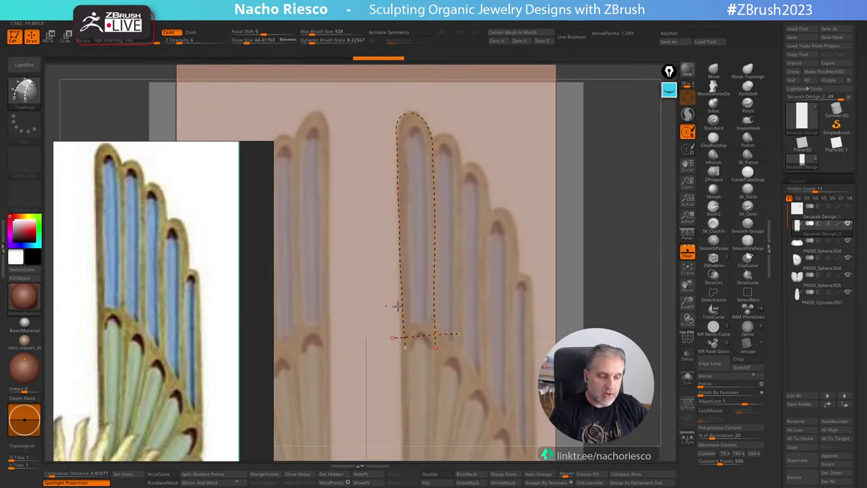
left_click_drag(385, 305, 482, 303)
left_click_drag(379, 273, 491, 269)
left_click_drag(382, 237, 476, 232)
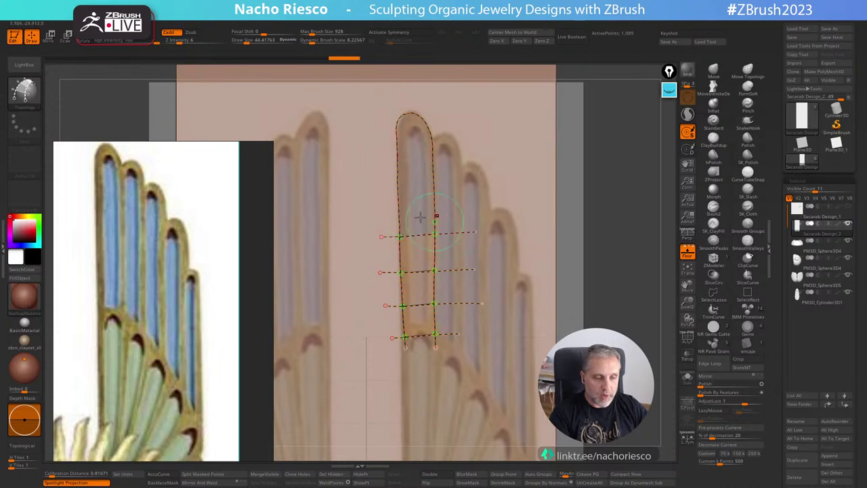
left_click_drag(385, 207, 481, 205)
left_click_drag(376, 176, 487, 175)
left_click_drag(386, 145, 493, 142)
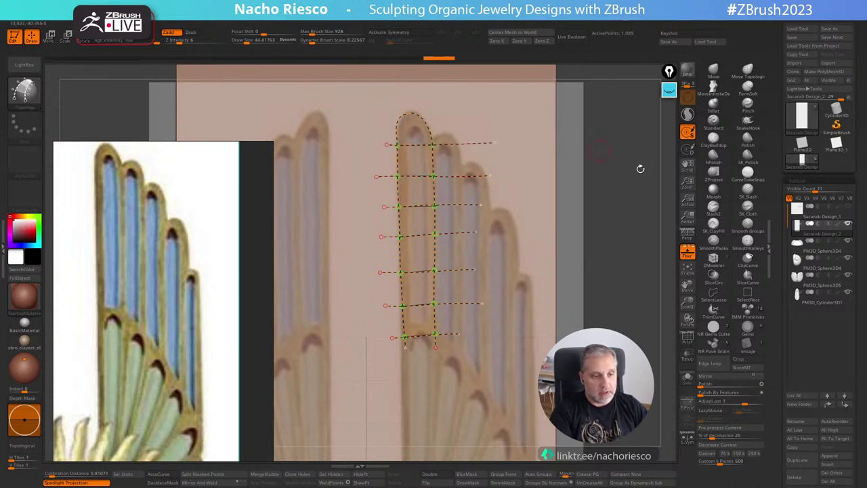
Add a lengthwise centre curve through the feather and three closely spaced cross curves at its rounded tip.
left_click_drag(644, 270, 647, 268, "alt")
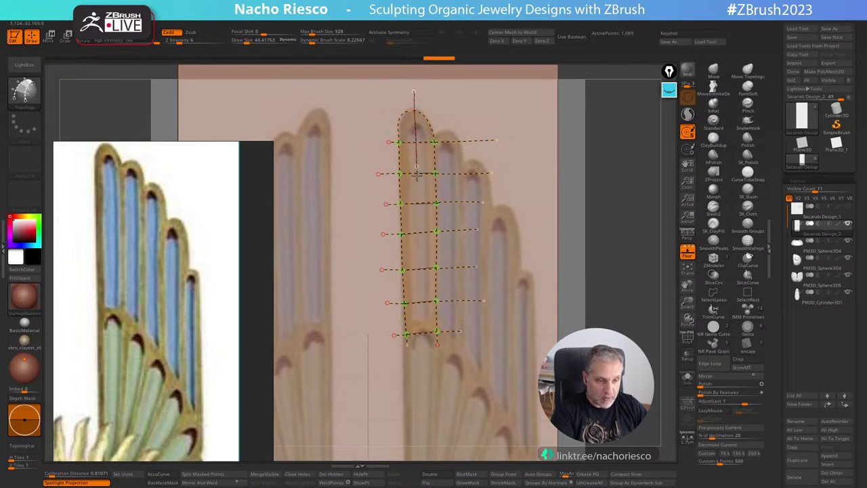
left_click_drag(420, 271, 410, 421)
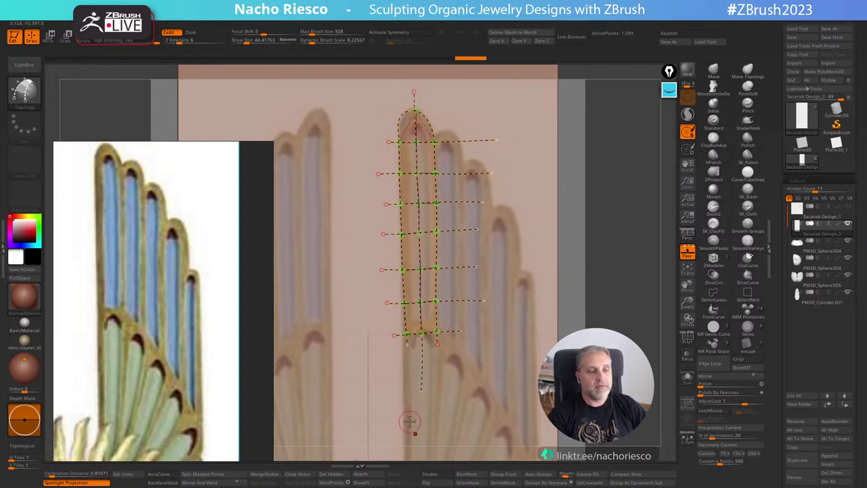
right_click_drag(466, 105, 521, 289, "ctrl")
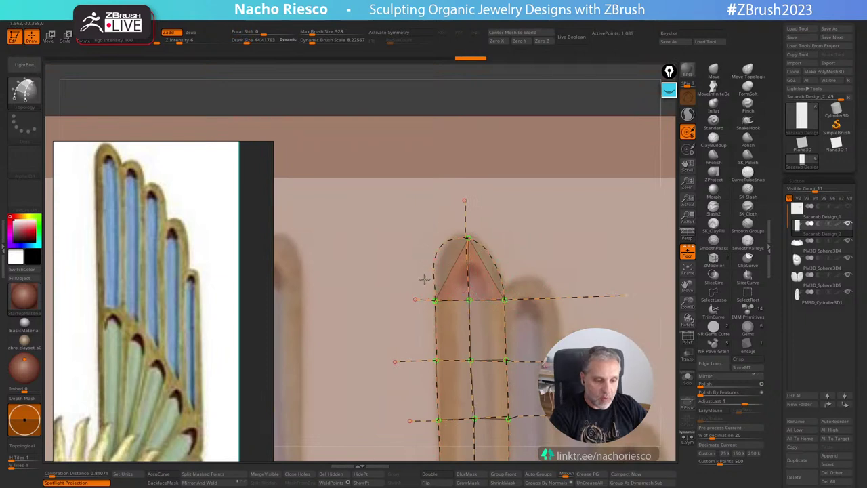
left_click_drag(424, 277, 534, 278)
left_click_drag(413, 267, 580, 255)
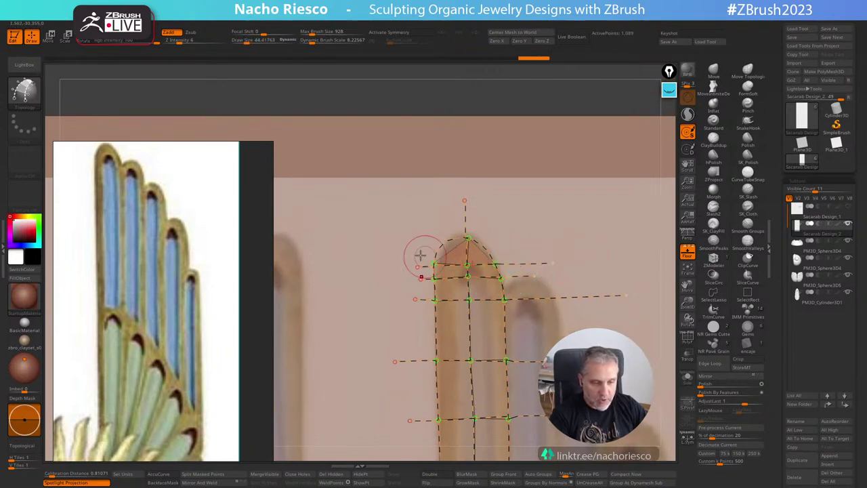
left_click_drag(420, 254, 562, 249)
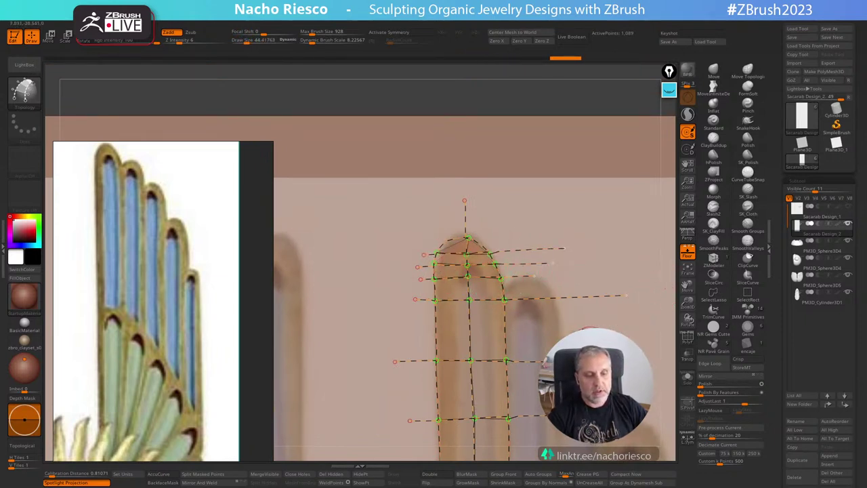
Hide the floor grid image and convert the topology curves into a feather mesh on the plane.
right_click_drag(596, 335, 567, 183, "alt")
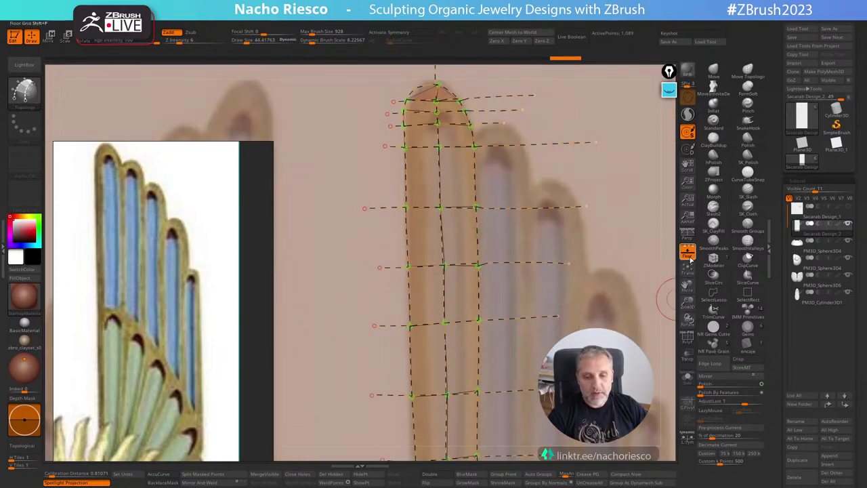
mouse_move(668, 300)
left_mouse_down()
mouse_move(551, 291)
mouse_move(558, 274)
left_mouse_up()
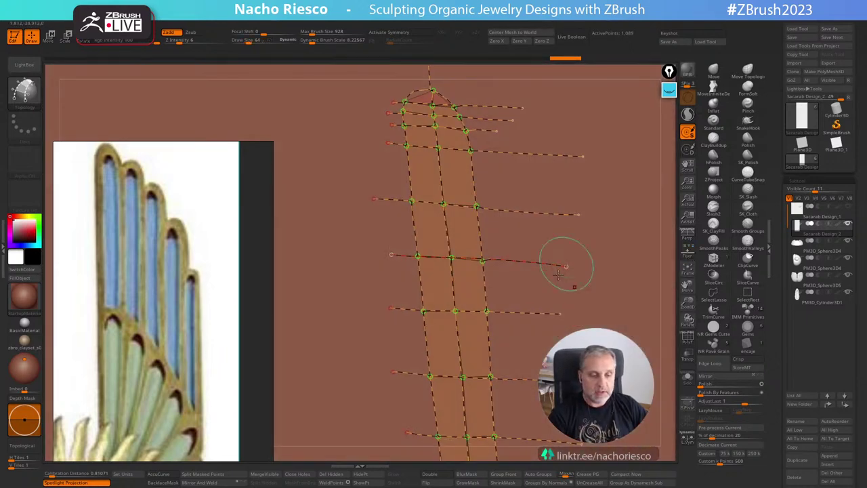
left_click(600, 253)
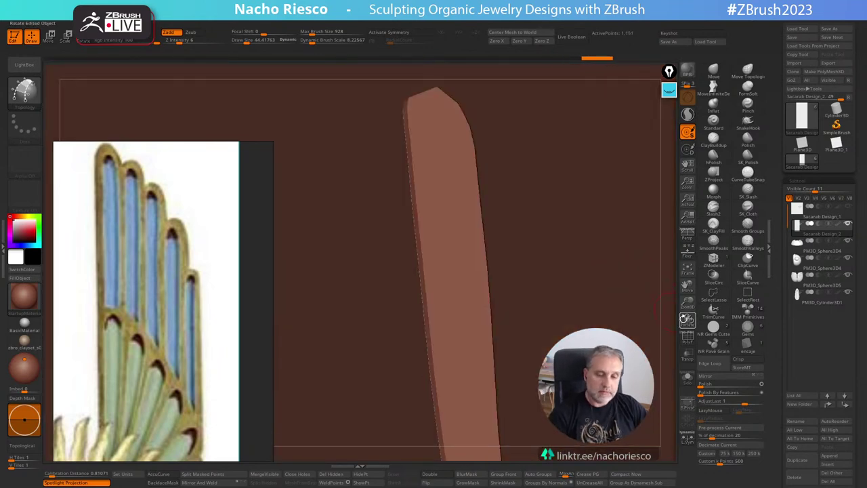
Show the polygon wireframe and split the masked plane from the feather strip into a separate subtool.
left_click(687, 338)
right_click_drag(580, 296, 577, 200, "ctrl")
left_click_drag(673, 287, 636, 247)
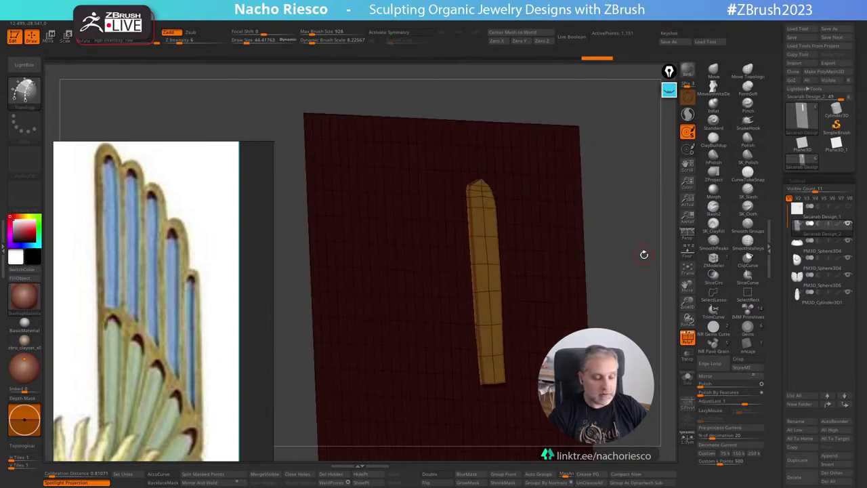
left_click(212, 476)
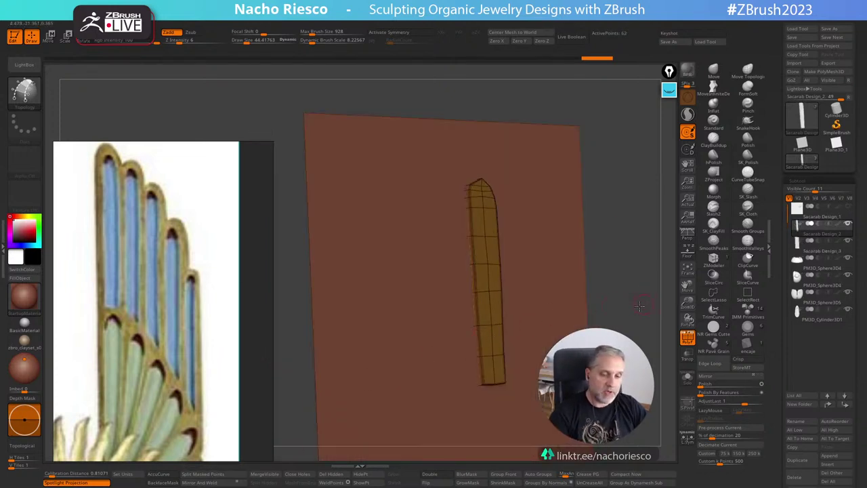
Isolate the feather mesh and show the wing reference image on the floor behind it.
left_click(687, 377)
left_click_drag(635, 295, 671, 350, "alt")
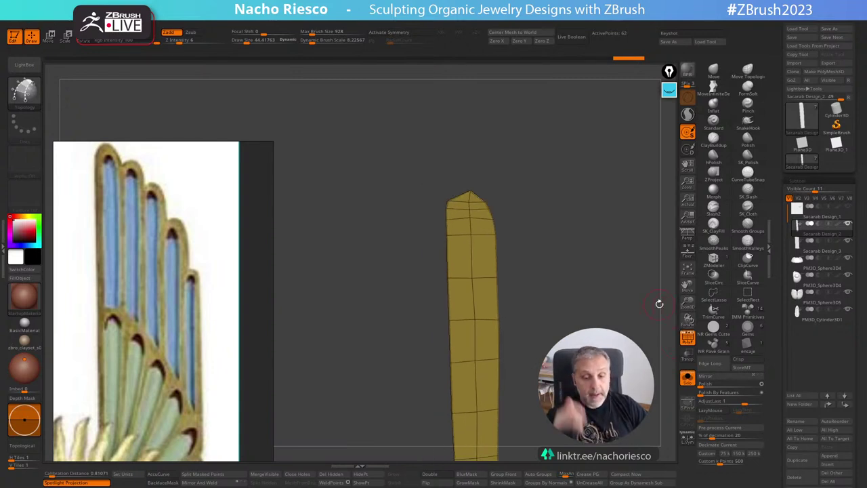
mouse_move(592, 293)
left_mouse_down("alt")
mouse_move(570, 273)
mouse_move(595, 298)
left_mouse_up("alt")
left_click(688, 252)
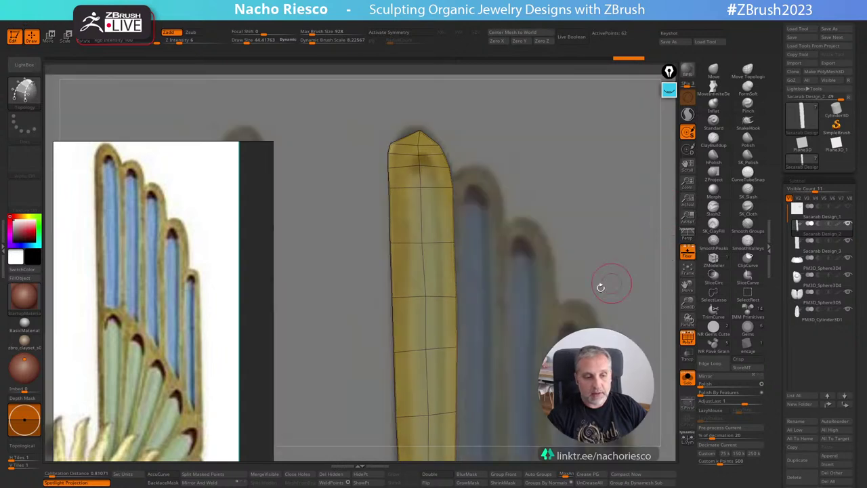
left_click_drag(557, 276, 617, 337, "alt")
Reshape the feather's pointed tip with the infinite-depth Move brush to follow the reference outline.
left_click(714, 70)
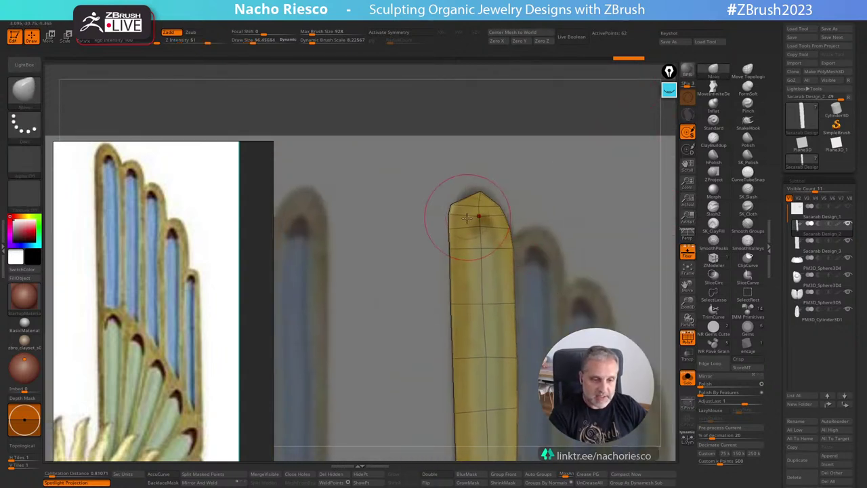
key("[")
left_click(714, 87)
key("s")
mouse_move(468, 215)
left_mouse_down()
mouse_move(456, 204)
mouse_move(474, 195)
left_mouse_up()
key("s")
left_click_drag(480, 192, 474, 191)
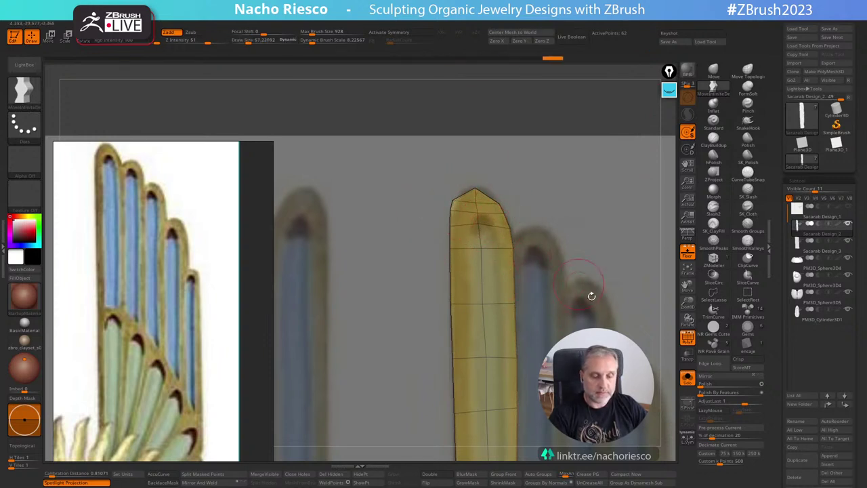
Round the feather's outline with Polish By Features and enlarge the Move brush to about 410.
left_click(724, 392)
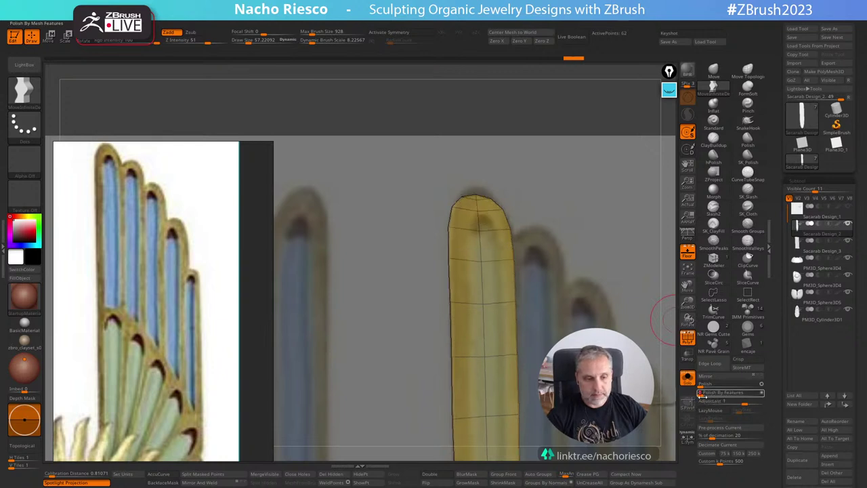
left_click_drag(657, 414, 636, 285, "alt")
key("s")
left_click_drag(470, 342, 496, 342)
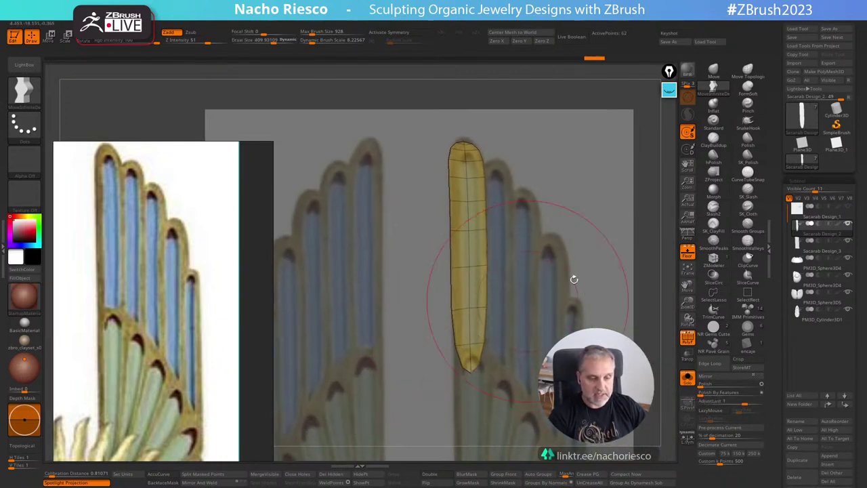
mouse_move(573, 281)
left_mouse_down()
mouse_move(676, 256)
mouse_move(637, 276)
mouse_move(615, 270)
left_mouse_up()
Try duplicating the feather over the second feather of the reference wing and undo the copy.
key("w")
left_click_drag(572, 223, 627, 306, "ctrl")
key("ctrl+z")
key("ctrl+z")
key("ctrl+z")
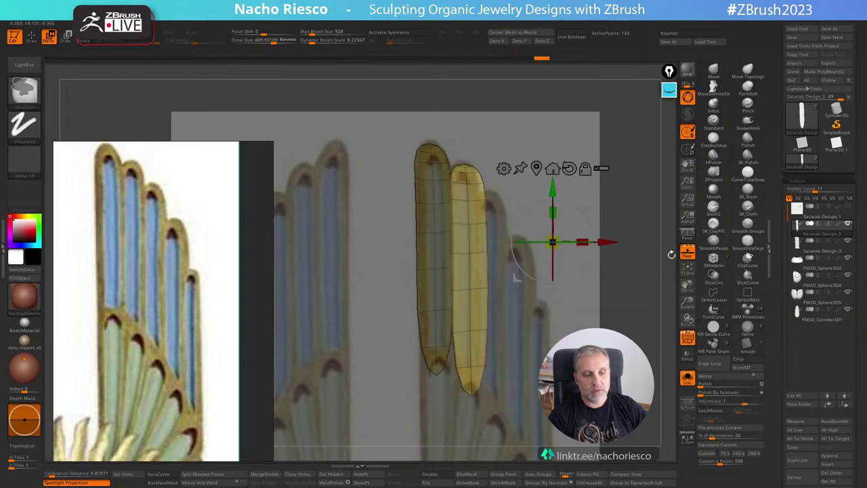
key("ctrl+z")
key("ctrl+z")
key("q")
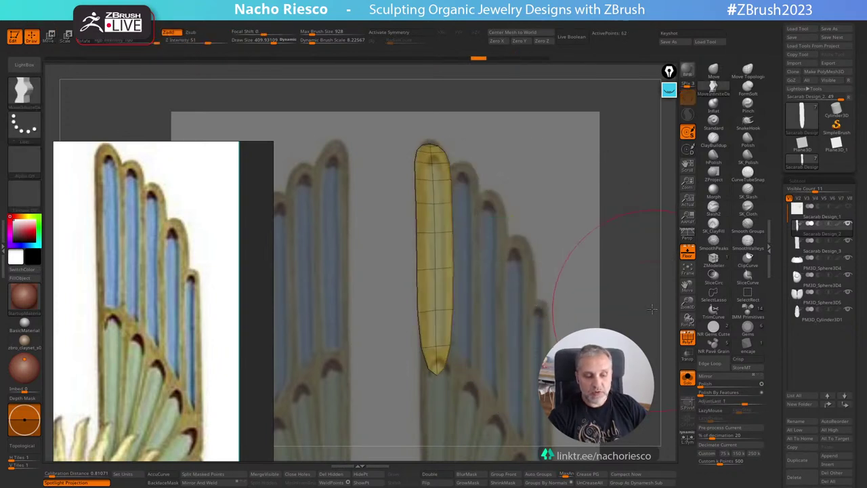
Show all subtools again without wireframe or floor reference image, and check the feather against the scarab from the front and side.
left_click_drag(650, 287, 621, 231, "alt")
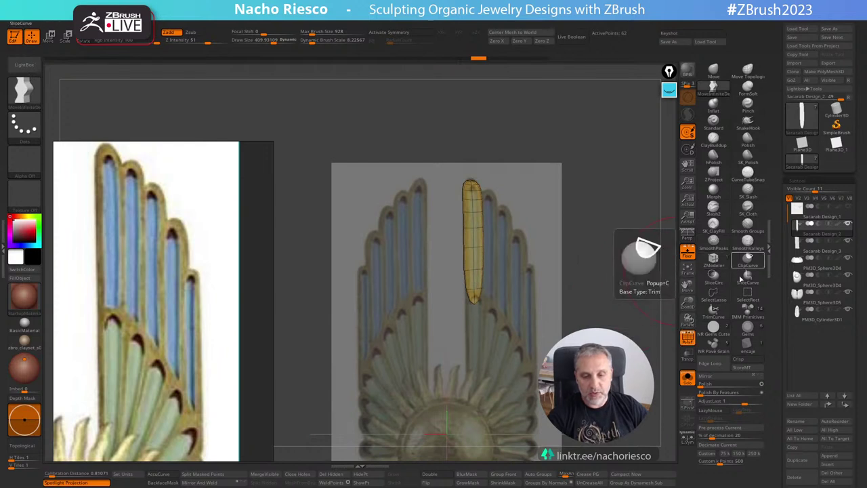
left_click(687, 338)
left_click(687, 378)
left_click_drag(666, 356, 656, 344)
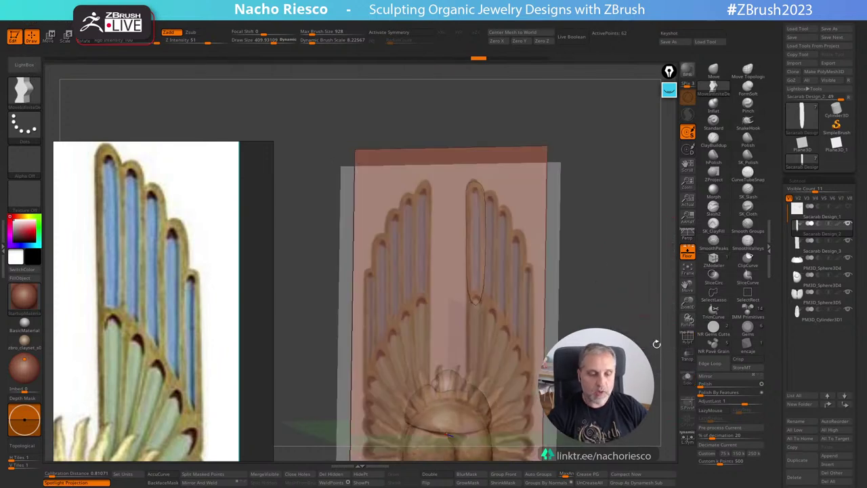
left_click(687, 251)
left_click_drag(631, 291, 602, 287)
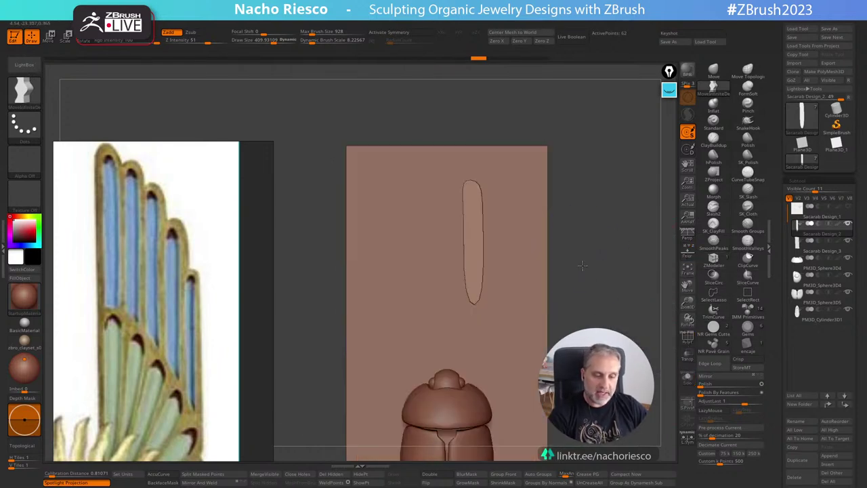
left_click_drag(570, 258, 625, 260)
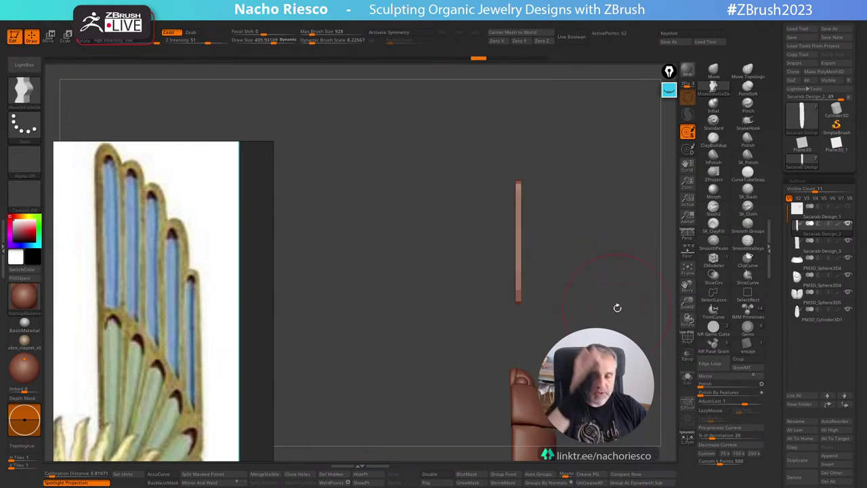
left_click_drag(617, 307, 576, 302)
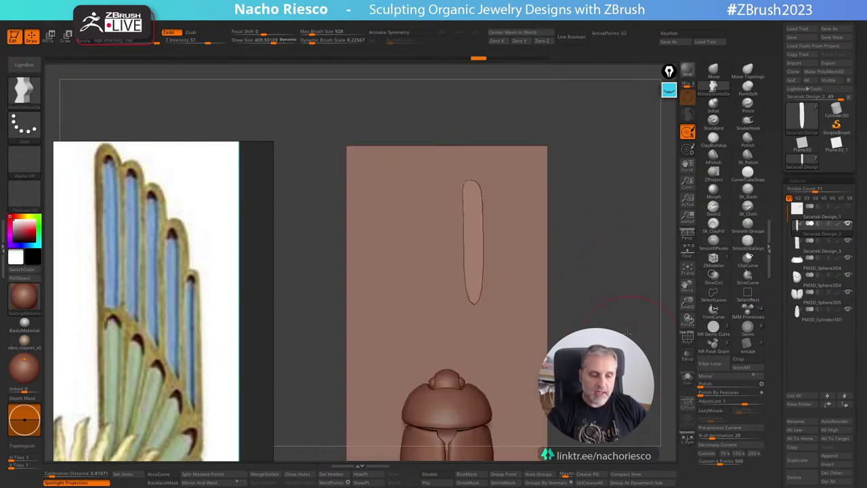
mouse_move(630, 400)
left_mouse_down("alt")
mouse_move(640, 274)
mouse_move(645, 313)
left_mouse_up("alt")
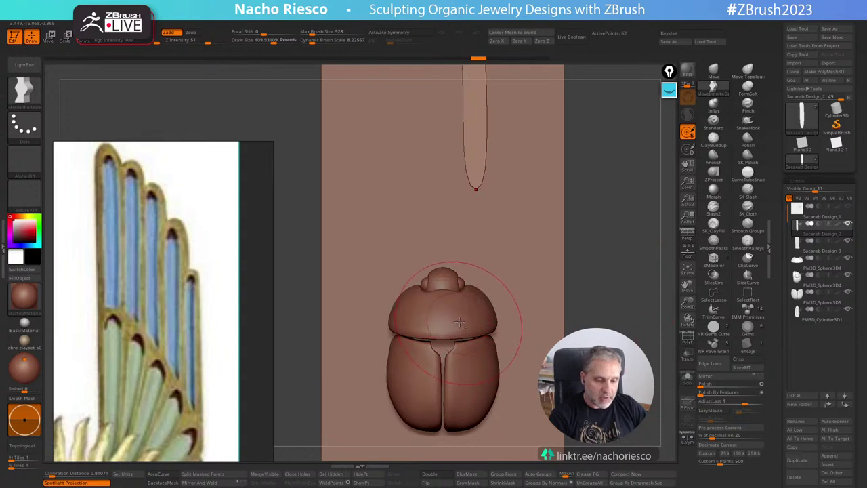
Isolate the scarab's thorax piece above the wing cases and choose the Topology brush for it.
left_click(461, 322, "alt")
left_click_drag(619, 354, 628, 333, "alt")
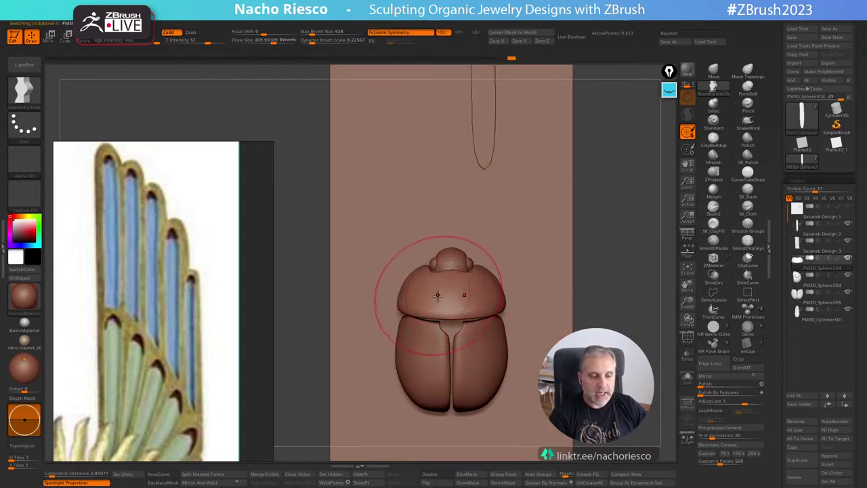
left_click(688, 380)
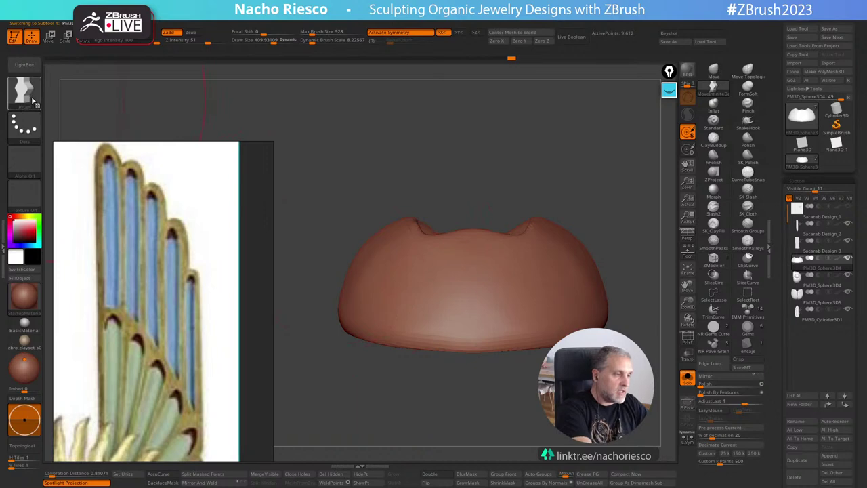
left_click(24, 92)
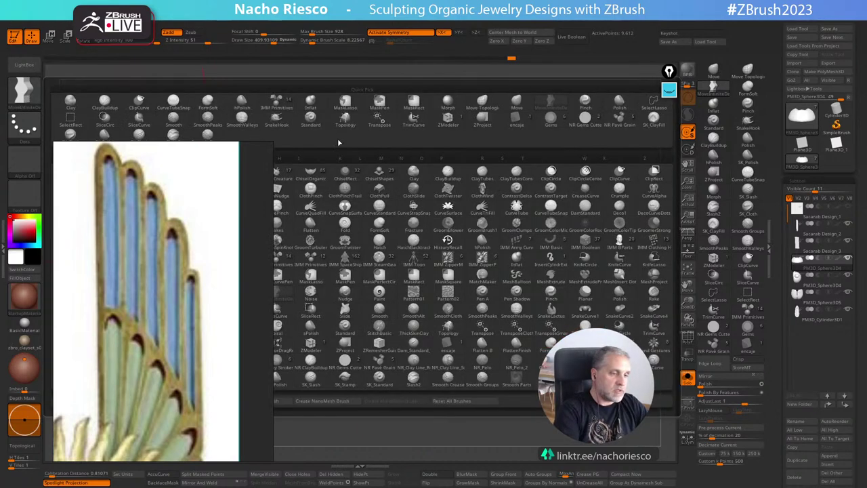
left_click(348, 121)
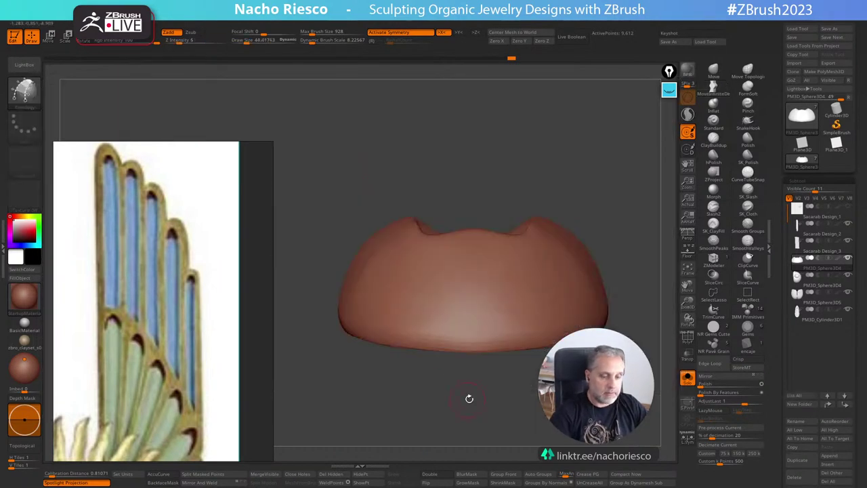
Draw four symmetrical topology curves on the thorax that cross at their ends to outline a four-sided patch.
mouse_move(522, 294)
left_mouse_down()
mouse_move(582, 236)
mouse_move(558, 278)
left_mouse_up()
left_click(471, 313)
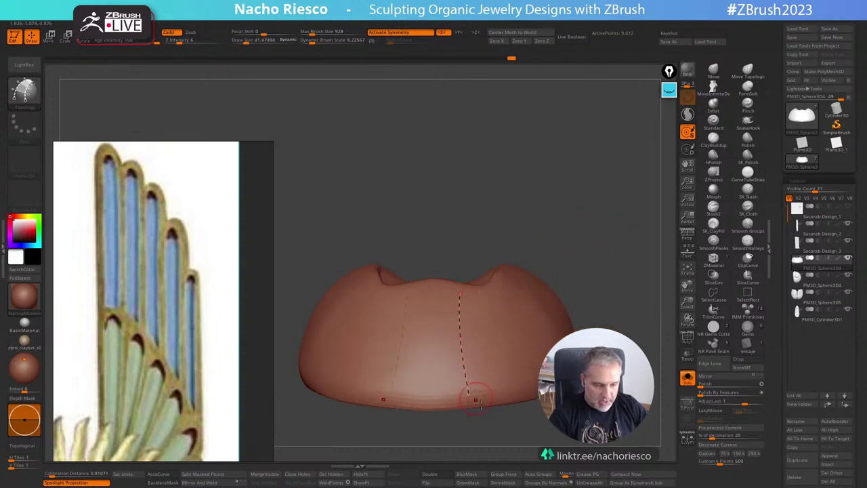
mouse_move(484, 414)
left_mouse_down()
mouse_move(462, 421)
mouse_move(453, 440)
left_mouse_up()
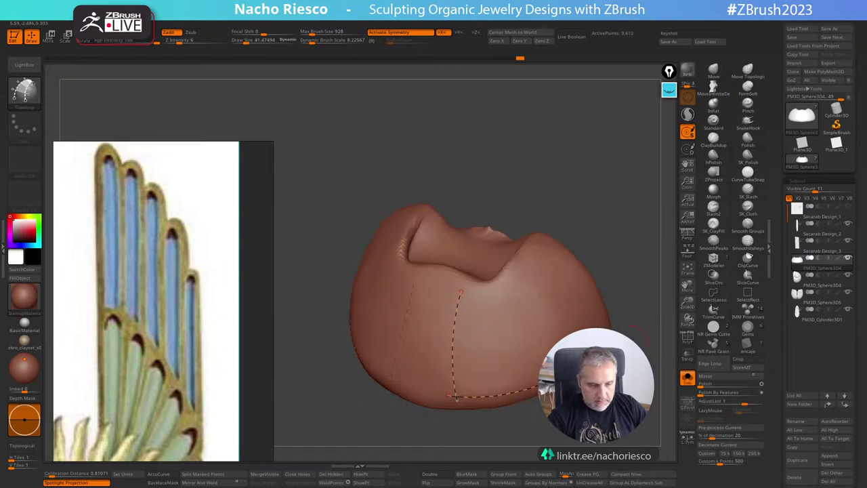
left_click_drag(589, 226, 535, 234)
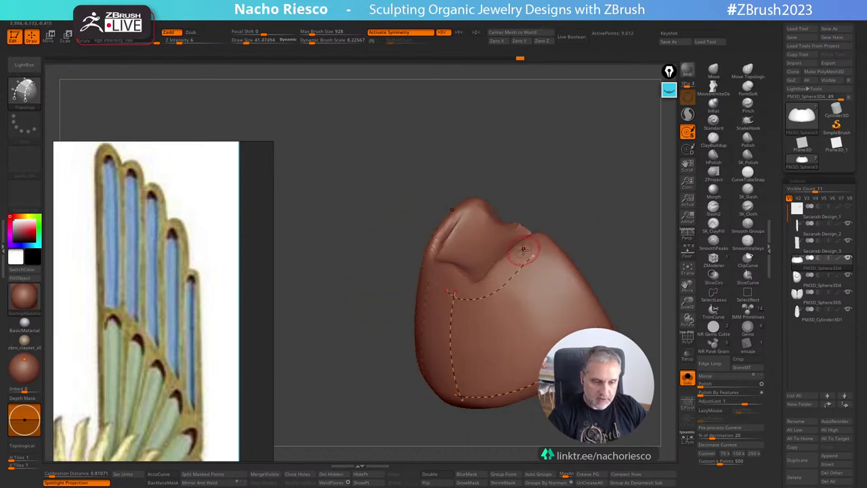
left_click_drag(631, 298, 635, 359, "alt")
left_click_drag(621, 174, 582, 204, "alt")
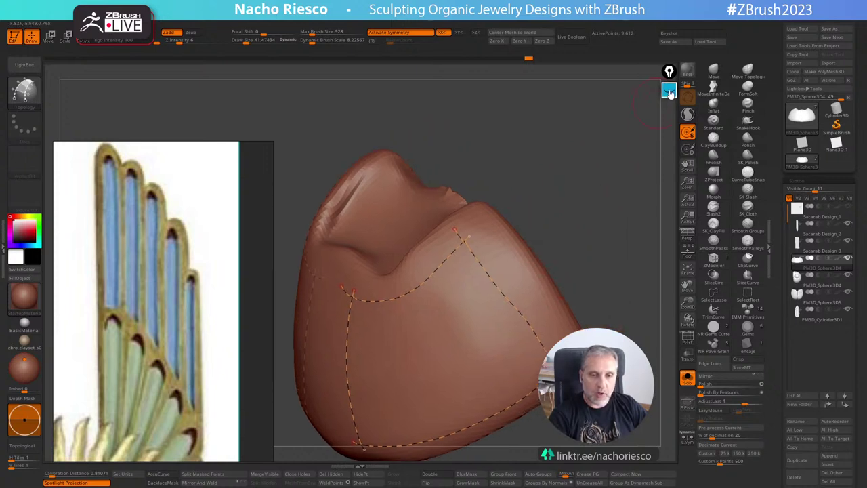
Sketch crossing lines, a corner joint and a small grid beside the model with the annotation pen, and clear the sketches.
left_click(670, 91)
left_click(669, 117)
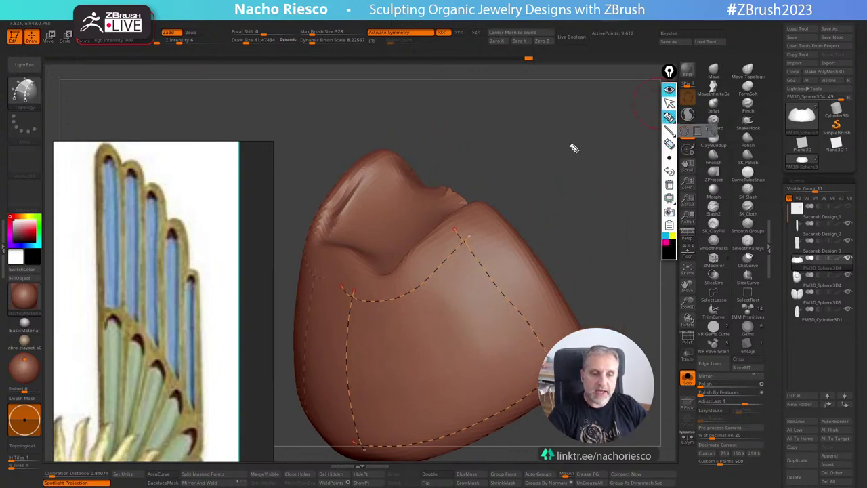
left_click_drag(568, 134, 587, 215)
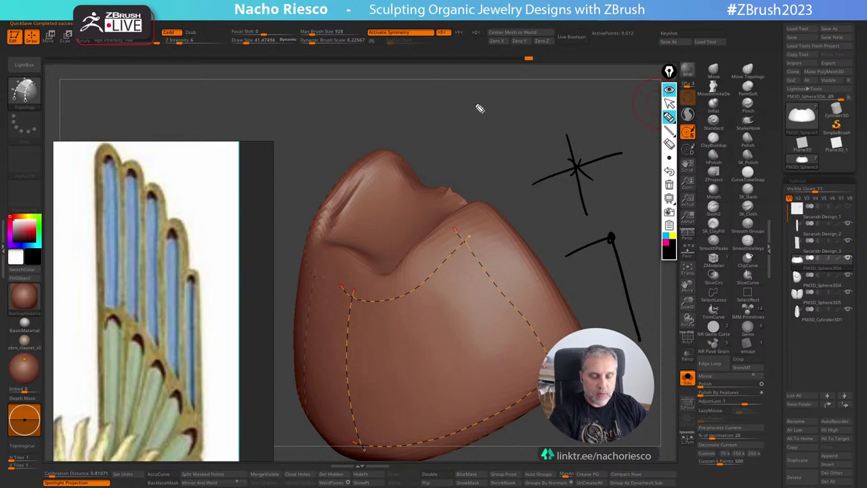
left_click_drag(449, 122, 547, 84)
left_click_drag(461, 167, 549, 129)
left_click_drag(506, 83, 539, 184)
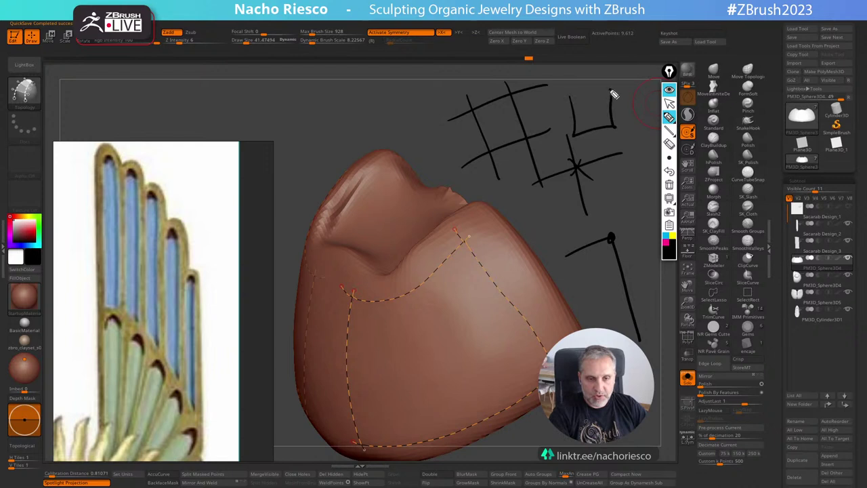
left_click(674, 199)
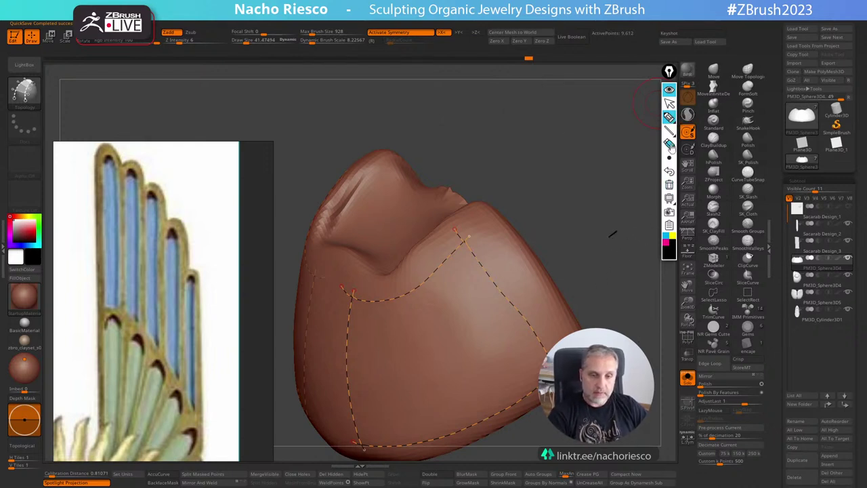
left_click(669, 198)
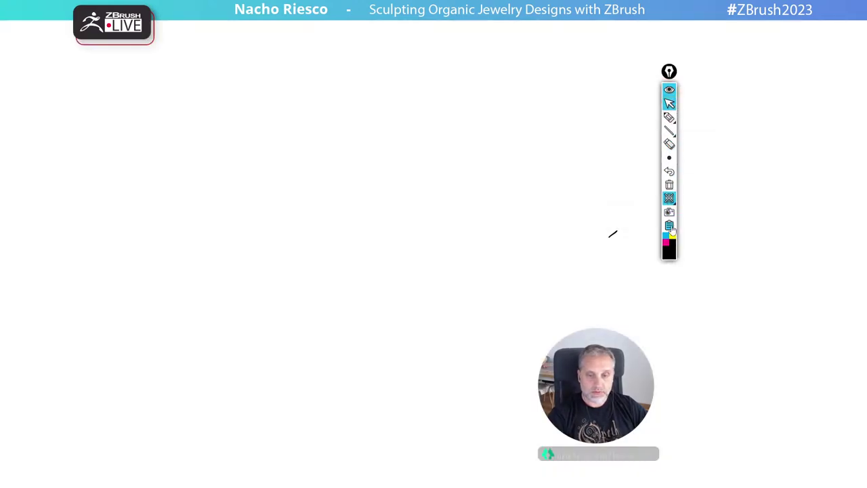
mouse_move(669, 212)
left_click(669, 198)
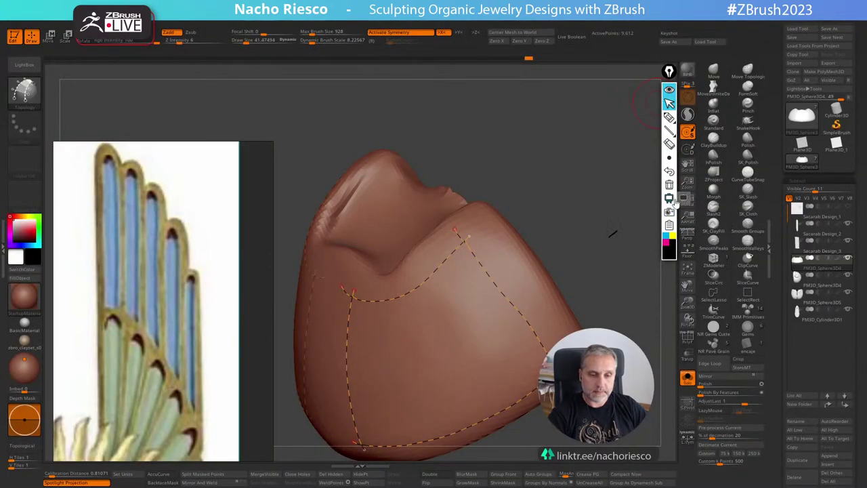
left_click(669, 103)
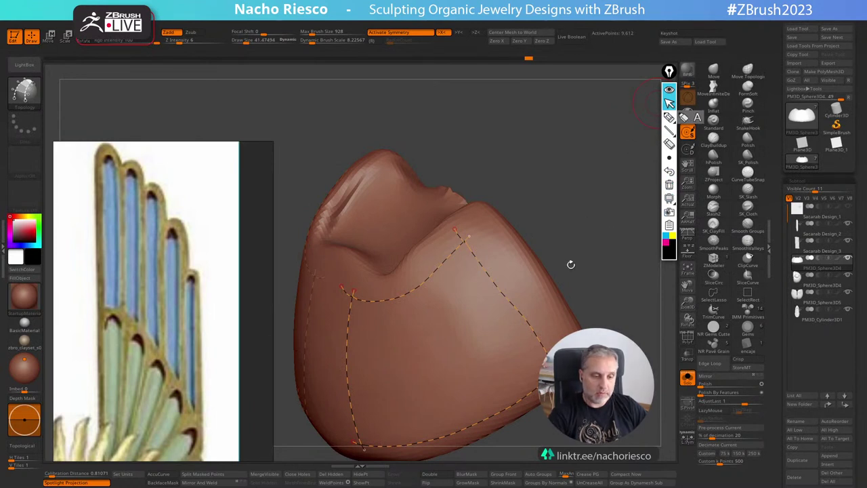
Divide the thorax patch with three topology curves running from its upper edge past its lower edge.
left_click_drag(587, 257, 544, 228)
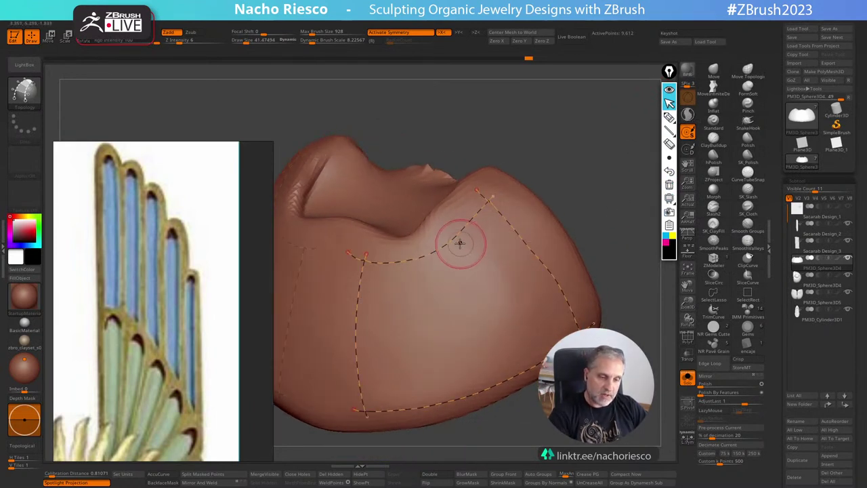
left_click_drag(445, 224, 534, 376)
left_click_drag(418, 245, 470, 426)
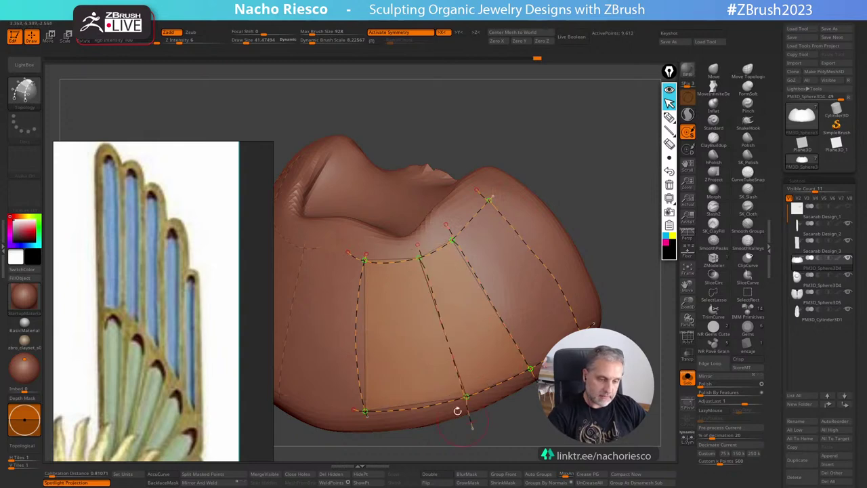
left_click_drag(387, 246, 419, 435)
Delete the lower-edge curve segments between the outermost dividing curve and the patch's outer side curve.
mouse_move(591, 400)
left_mouse_down()
mouse_move(568, 415)
mouse_move(532, 401)
mouse_move(549, 421)
left_mouse_up()
mouse_move(570, 355)
left_mouse_down("alt")
mouse_move(492, 271)
mouse_move(509, 287)
left_mouse_up("alt")
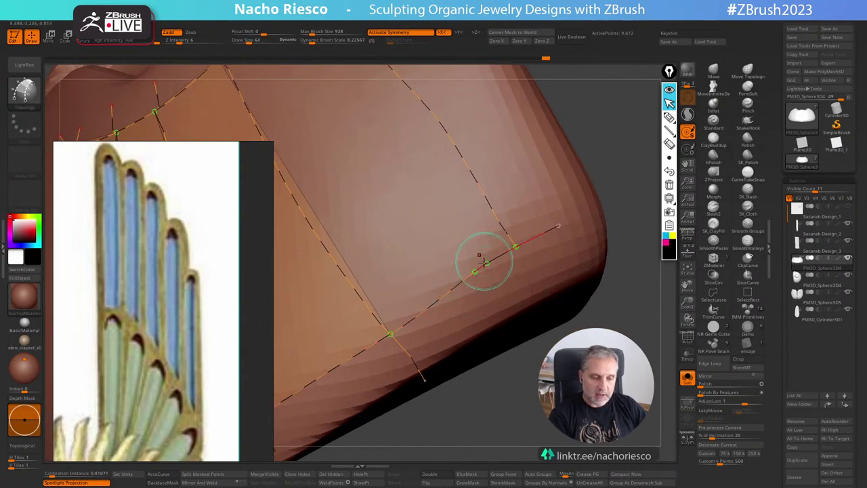
left_click_drag(491, 334, 497, 354, "alt")
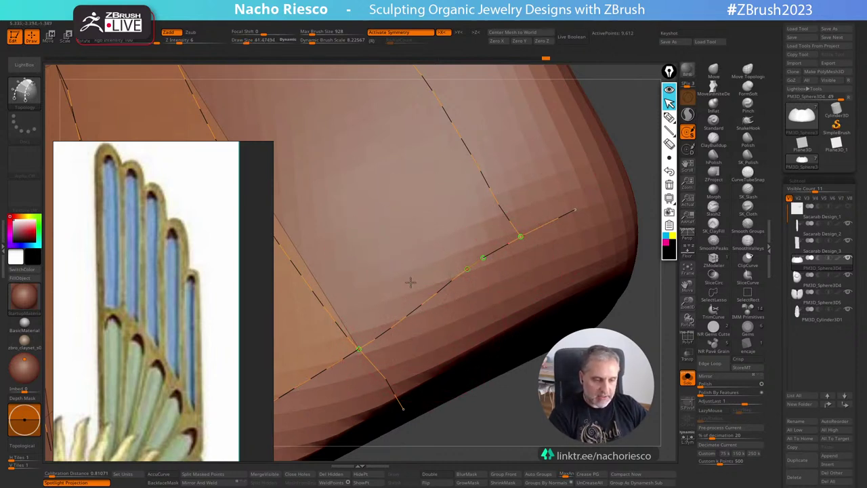
left_click_drag(410, 280, 405, 351, "alt")
left_click_drag(496, 235, 507, 298, "alt")
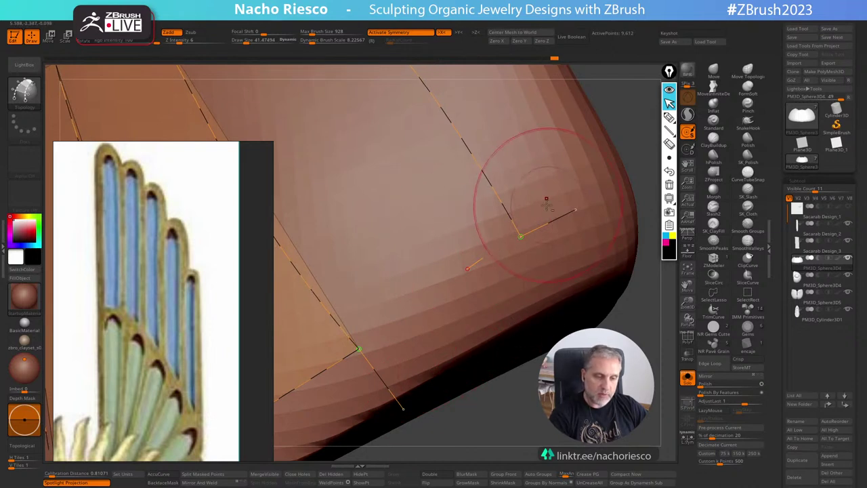
left_click_drag(546, 199, 535, 271, "alt")
left_click_drag(463, 239, 498, 298, "alt")
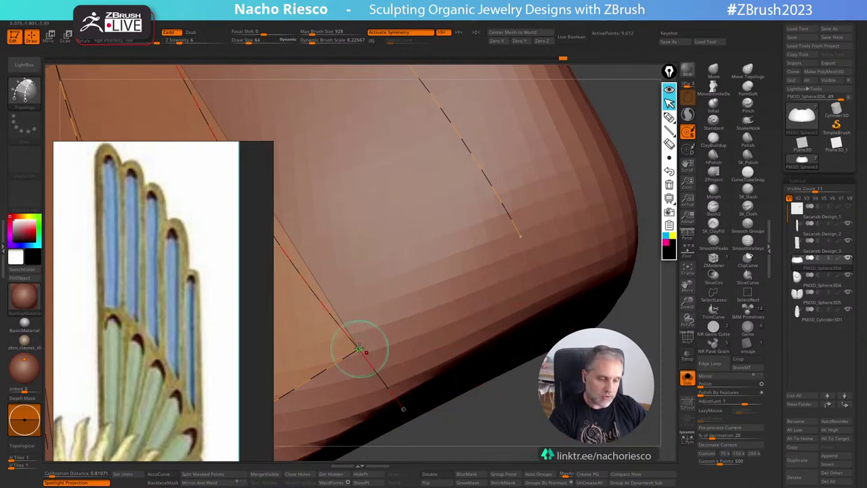
Redraw the patch's lower-edge topology curve from the outermost dividing curve to the lower corner of the outer side curve.
left_click_drag(358, 348, 628, 159)
mouse_move(588, 417)
left_mouse_down("alt")
mouse_move(599, 306)
mouse_move(647, 298)
mouse_move(627, 325)
mouse_move(646, 352)
mouse_move(634, 389)
mouse_move(652, 390)
mouse_move(640, 393)
left_mouse_up("alt")
left_click_drag(526, 423, 522, 398)
left_click_drag(521, 399, 531, 366, "alt")
left_click_drag(399, 327, 407, 353)
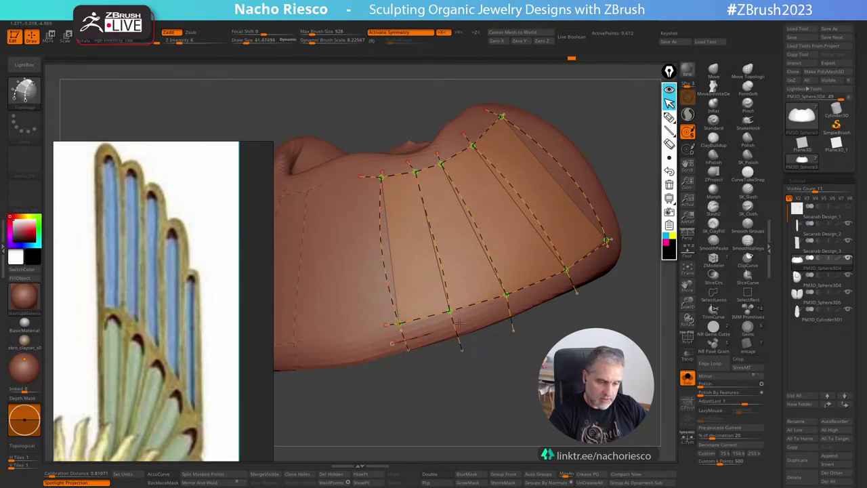
right_click_drag(513, 385, 533, 413)
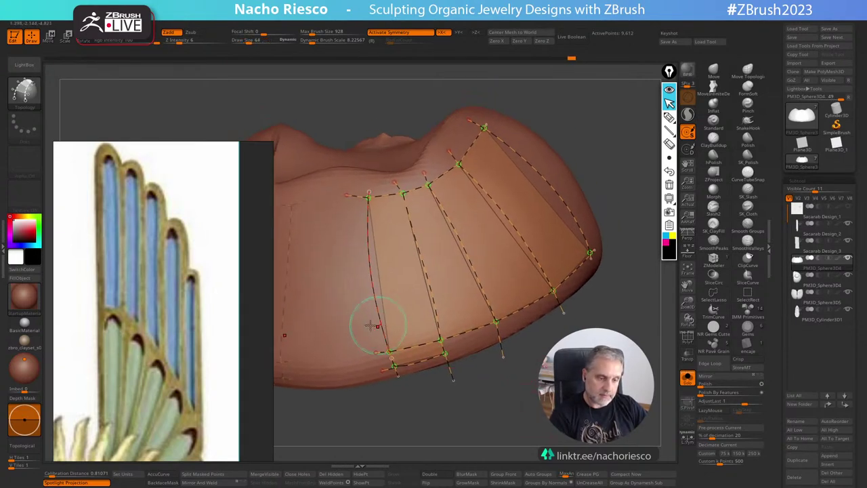
Draw topology curves across the thorax patch from its inner to its outer side, dividing it into a grid of four-sided cells.
left_click_drag(377, 326, 577, 198)
key("ctrl+z")
right_click_drag(514, 285, 426, 305)
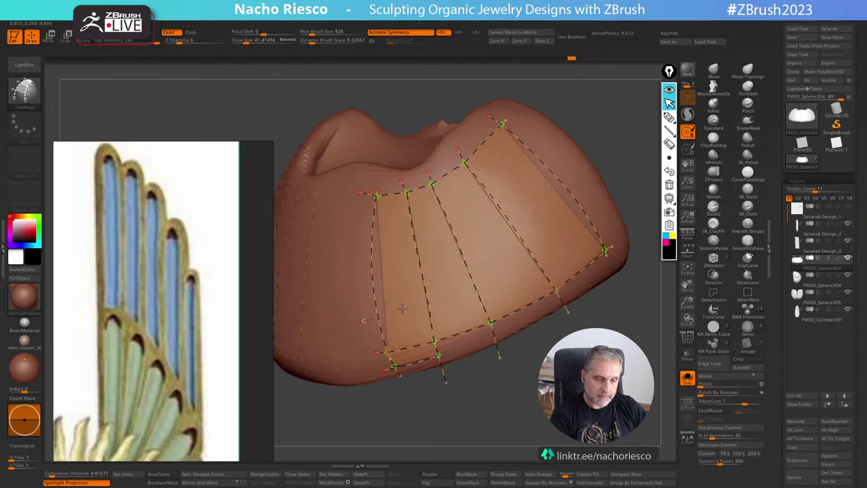
left_click_drag(366, 320, 589, 204)
left_click_drag(361, 280, 593, 155)
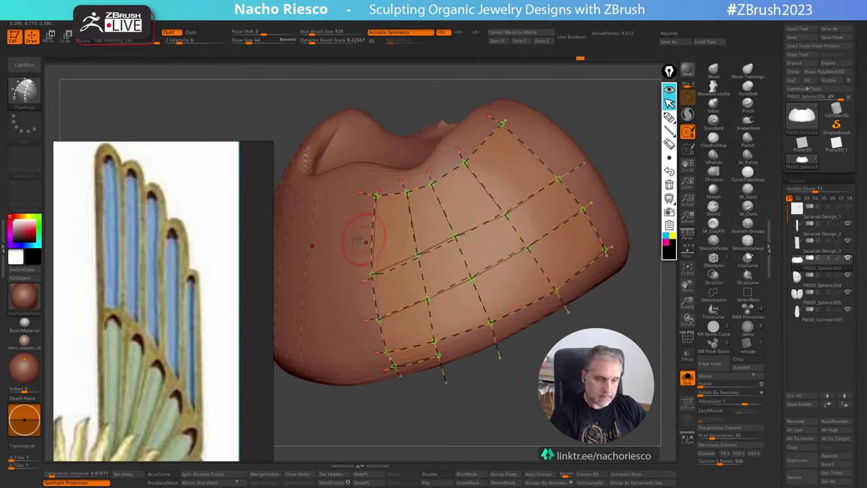
right_click_drag(565, 115, 597, 271)
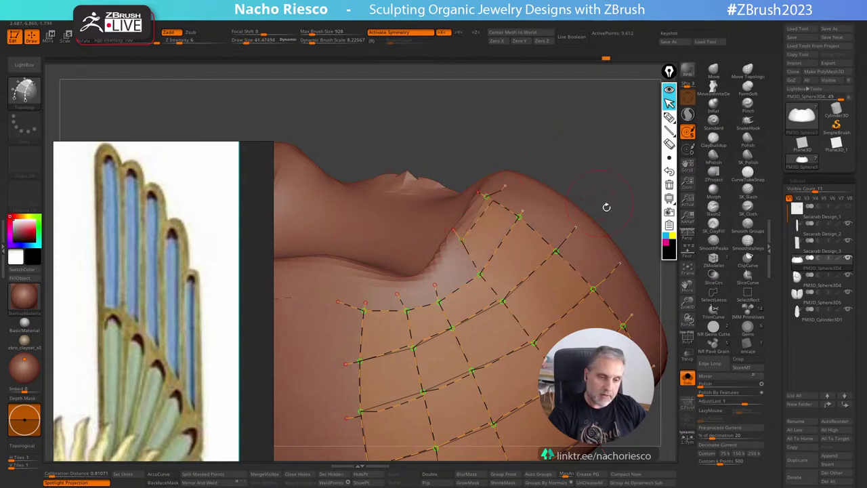
right_click_drag(606, 207, 631, 258, "ctrl")
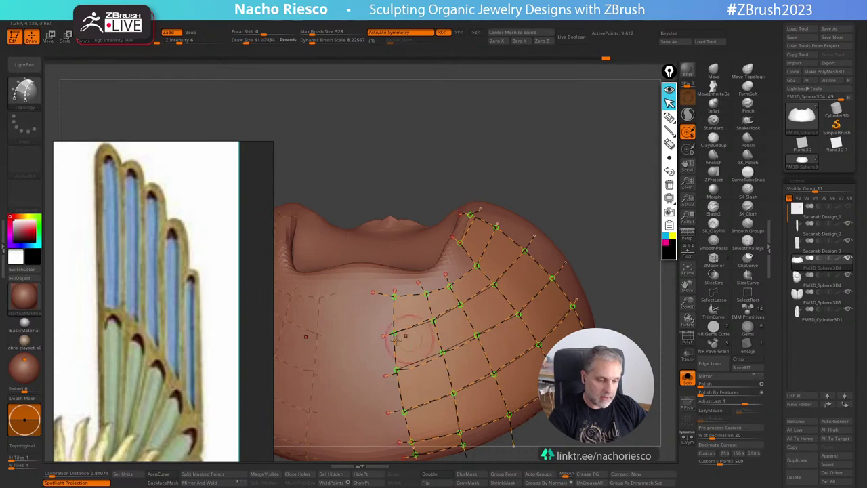
right_click_drag(414, 349, 500, 267)
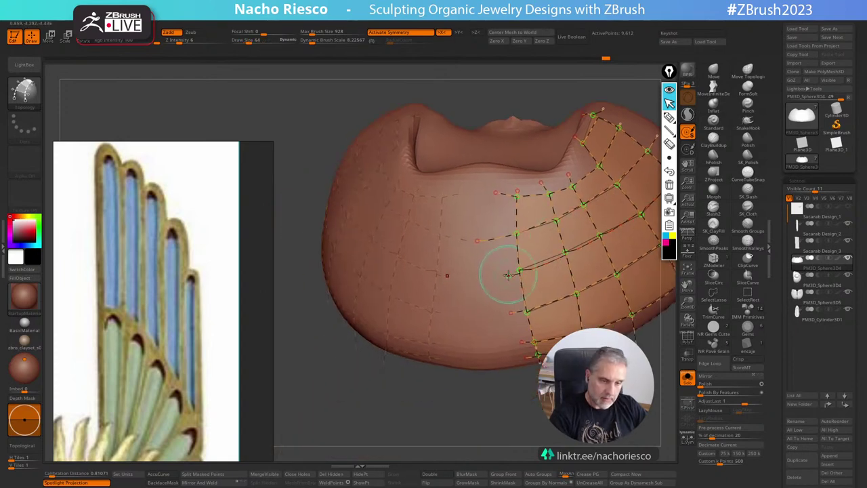
Add a short strip of cells beside the middle of the patch's inner edge and generate the symmetrical mesh from the topology curves.
mouse_move(508, 274)
left_mouse_down()
mouse_move(499, 248)
mouse_move(510, 233)
mouse_move(485, 244)
left_mouse_up()
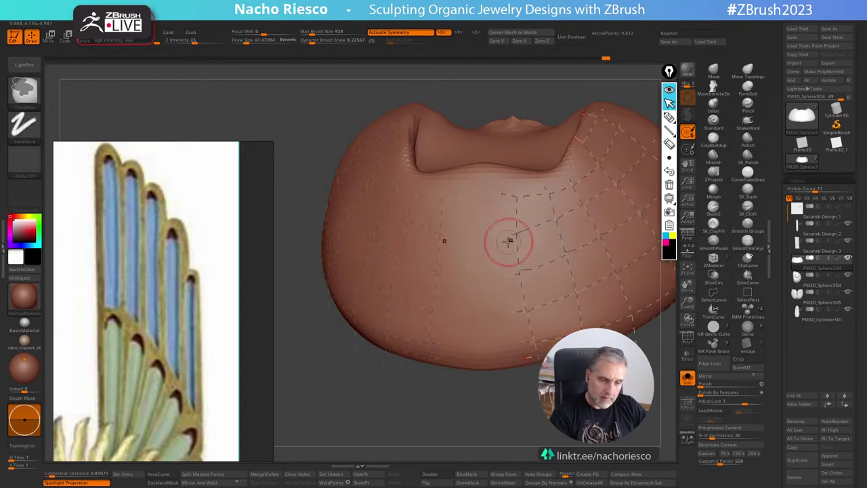
mouse_move(506, 276)
left_mouse_down()
mouse_move(512, 316)
mouse_move(481, 315)
left_mouse_up()
mouse_move(499, 241)
left_mouse_down()
mouse_move(478, 241)
mouse_move(509, 333)
left_mouse_up()
mouse_move(537, 408)
left_mouse_down()
mouse_move(537, 400)
mouse_move(522, 411)
mouse_move(529, 422)
mouse_move(486, 423)
left_mouse_up()
left_click(496, 344)
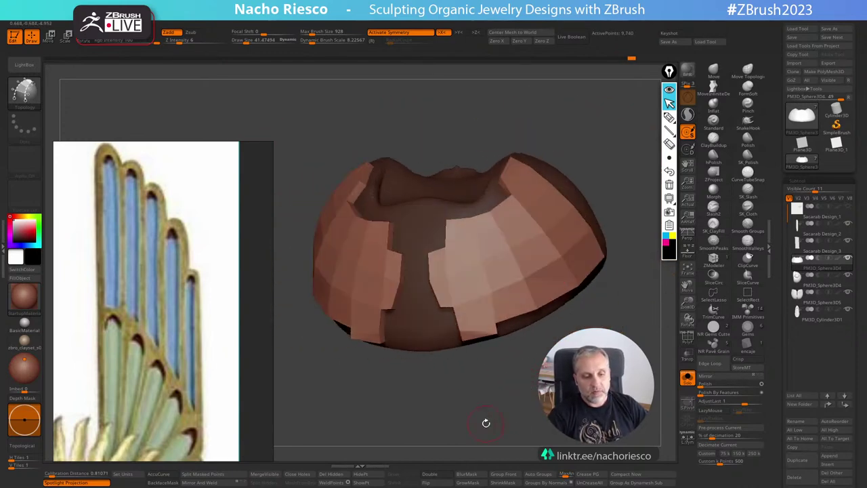
Split the new topology patches from the masked thorax into their own subtool and show the whole scarab again.
left_click(210, 476)
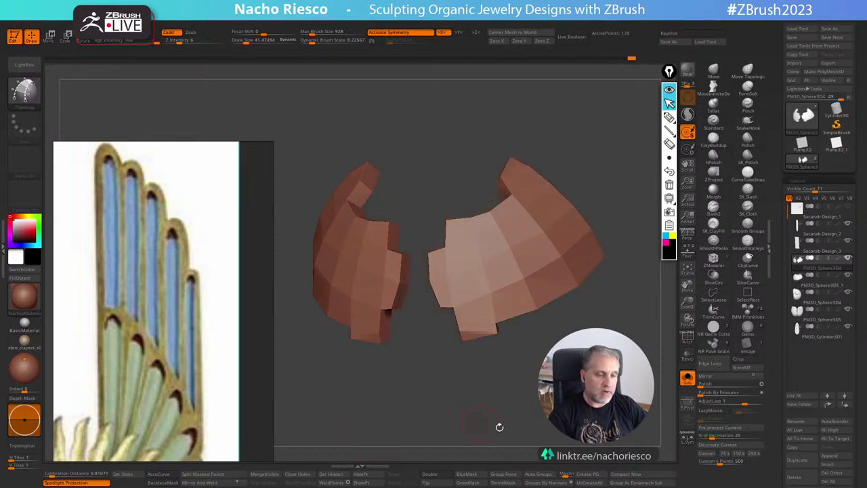
left_click_drag(500, 425, 566, 317)
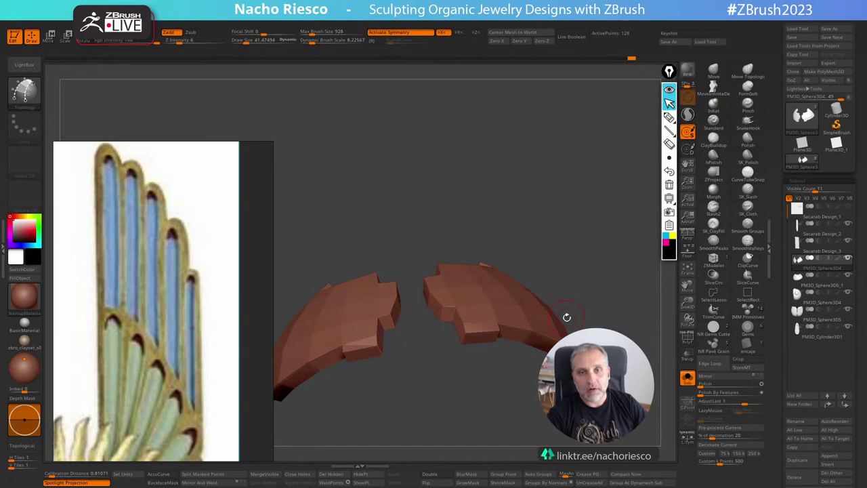
left_click_drag(567, 318, 572, 345)
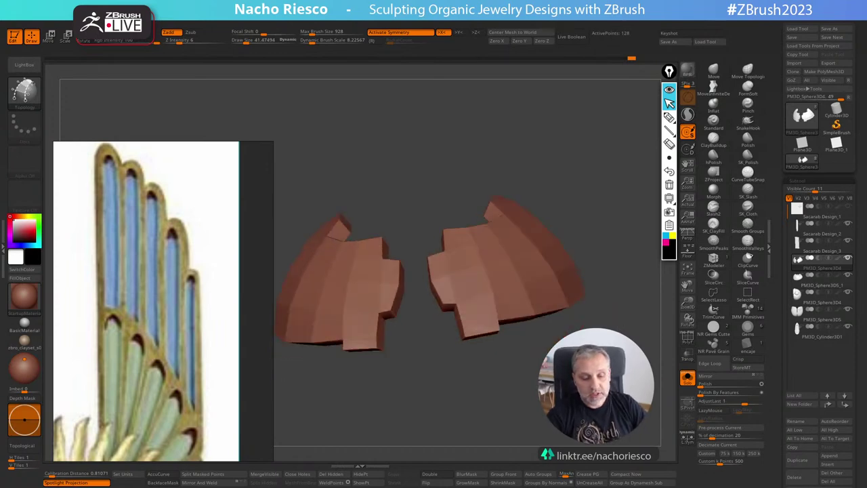
left_click(687, 380)
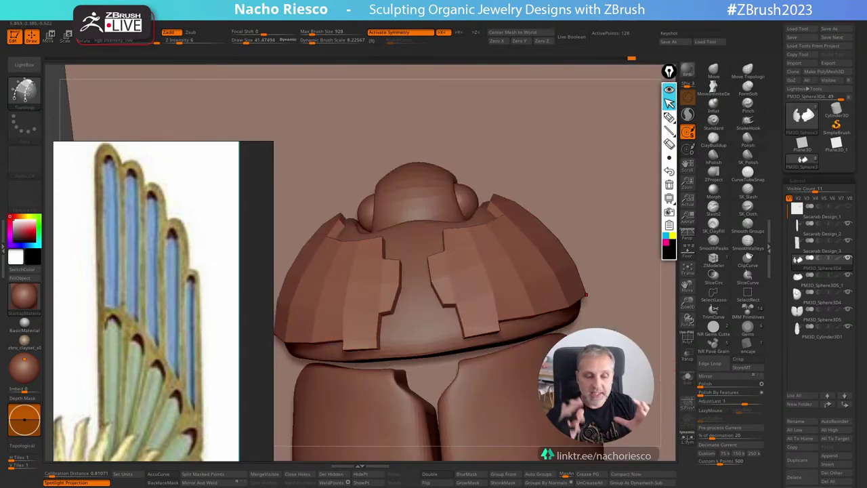
left_click_drag(666, 344, 663, 358)
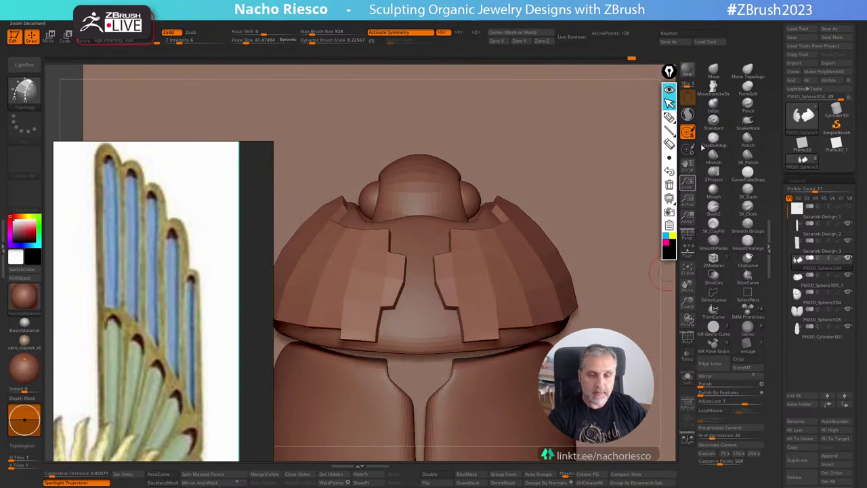
Isolate the two thorax patches with their wireframe shown and group them by normals, setting the Move brush to a draw size of about 54.
left_click(713, 72)
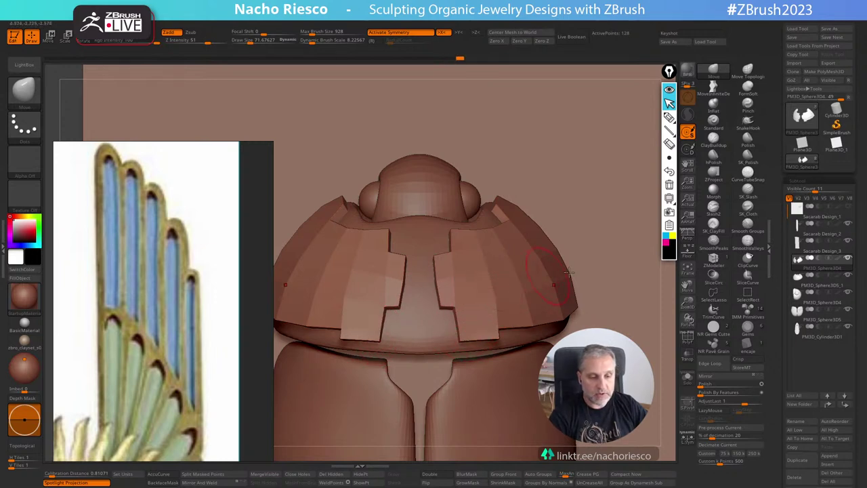
mouse_move(668, 344)
left_mouse_down()
mouse_move(680, 381)
mouse_move(623, 406)
mouse_move(608, 349)
left_mouse_up()
left_click(687, 378)
left_click(688, 341)
key("f")
key("s")
left_click_drag(485, 327, 483, 326)
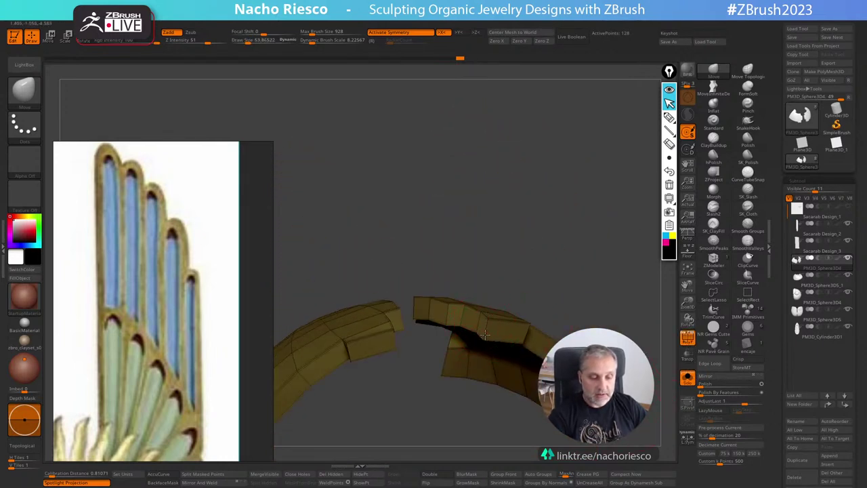
left_click_drag(582, 263, 588, 347)
left_click(548, 482)
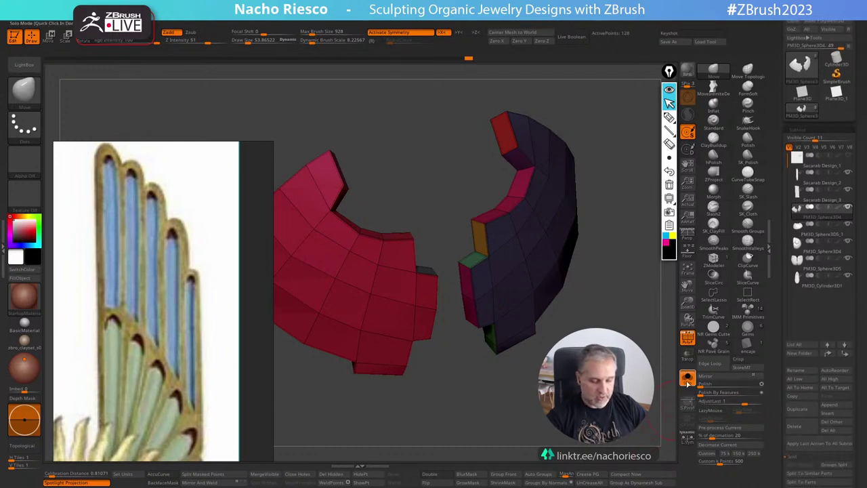
Preview the patches smoothed with dynamic subdivision and without wireframe, and compare them with the rest of the scarab.
key("d")
left_click(495, 164)
left_click(688, 338)
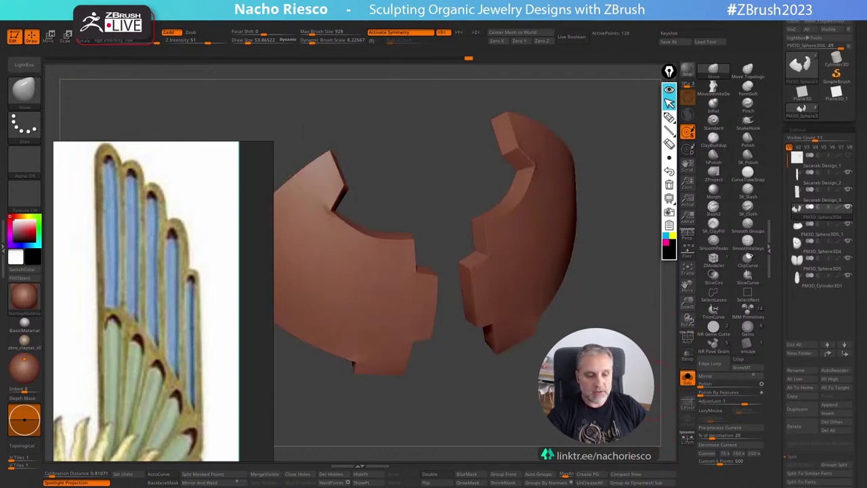
left_click_drag(640, 400, 619, 379)
left_click_drag(488, 393, 488, 360, "alt")
left_click(685, 384)
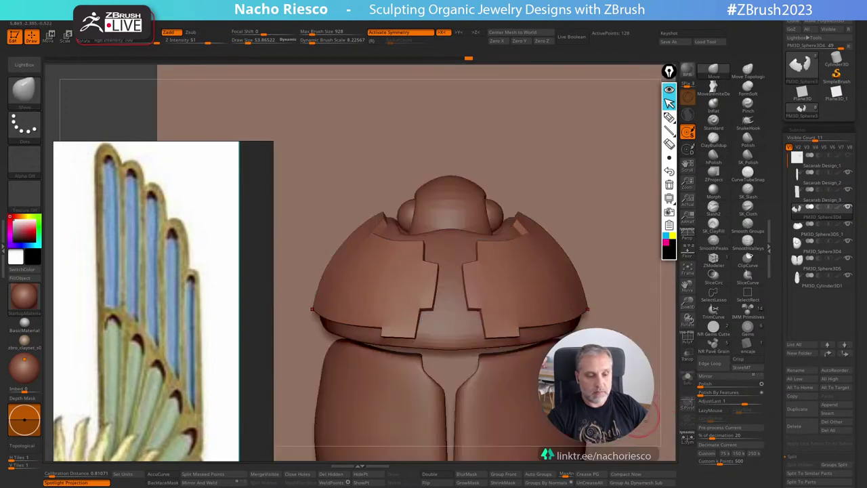
left_click_drag(669, 374, 708, 359, "alt")
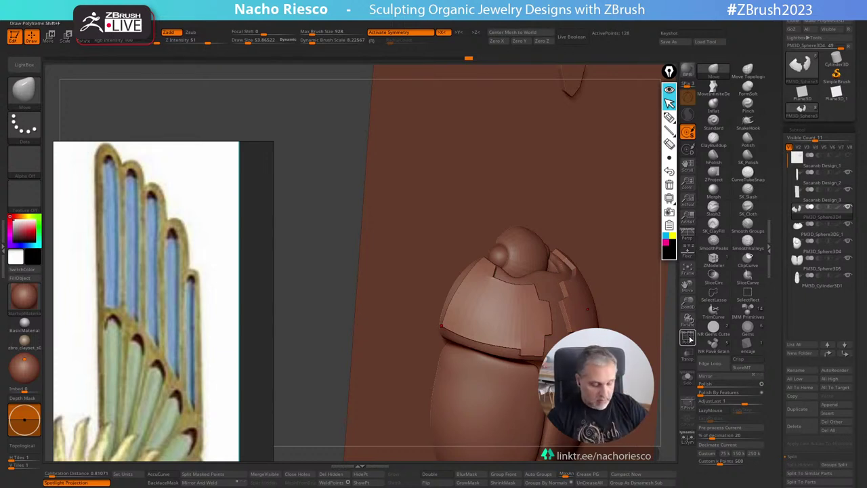
Extrude a two-by-two block of faces outward from the middle of both thorax patches with ZModeler QMesh.
left_click(714, 259)
left_click(715, 260)
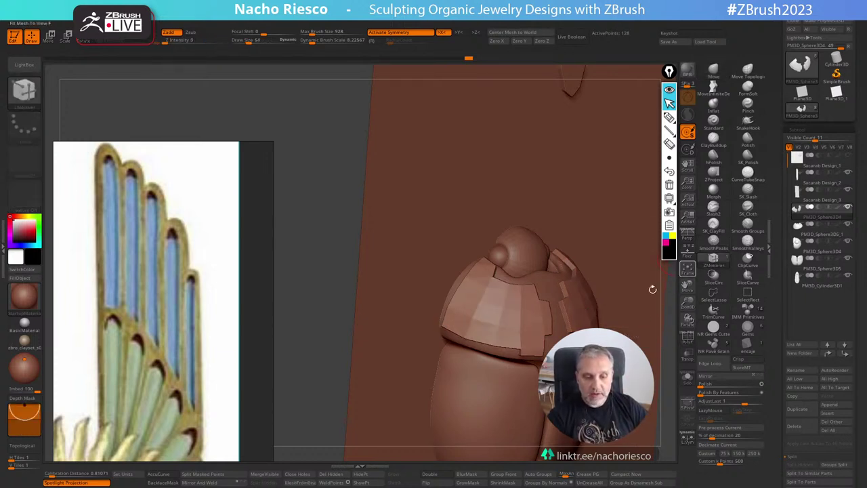
right_click_drag(651, 287, 679, 274, "ctrl")
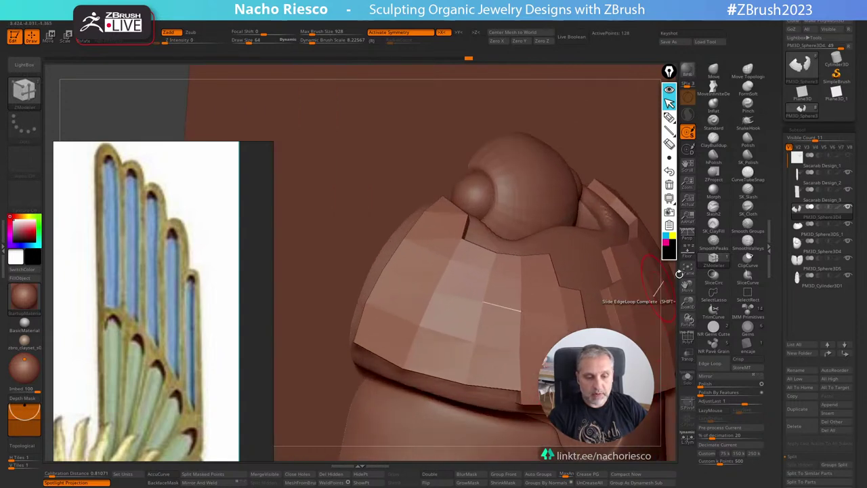
left_click(688, 253)
left_click(713, 264)
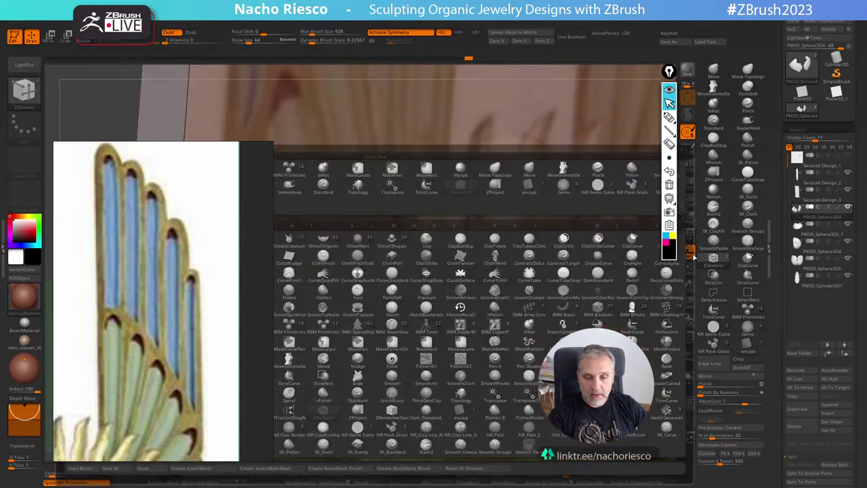
left_click(691, 253)
left_click(689, 254)
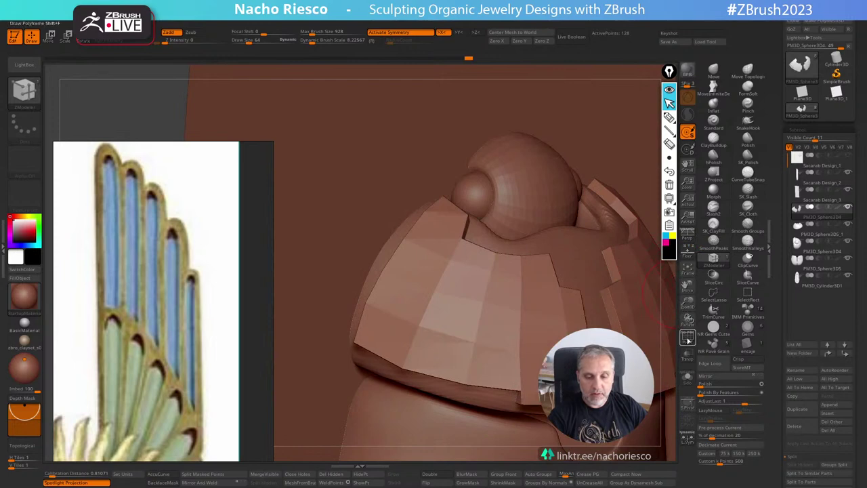
left_click(687, 336)
mouse_move(462, 286)
left_mouse_down("alt")
mouse_move(495, 332)
mouse_move(495, 291)
left_mouse_up("alt")
right_click_drag(495, 291, 490, 272)
left_click(480, 270)
left_click_drag(479, 270, 479, 266)
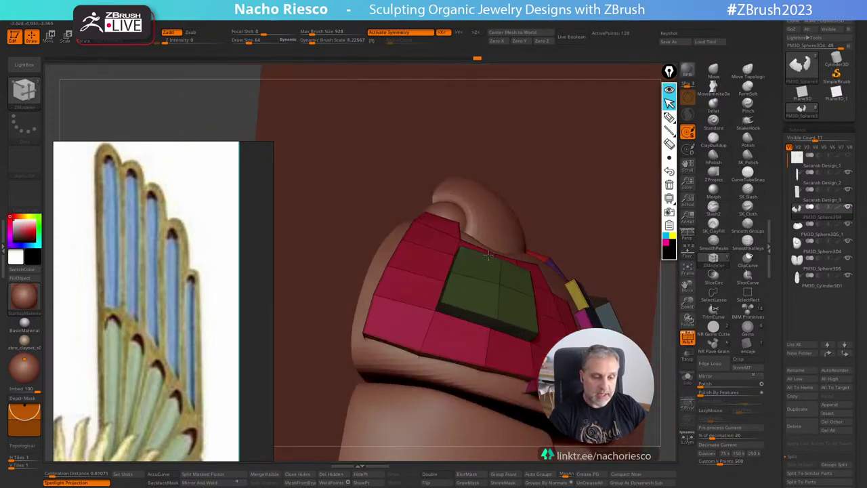
left_click(687, 337)
left_click_drag(670, 337, 608, 294)
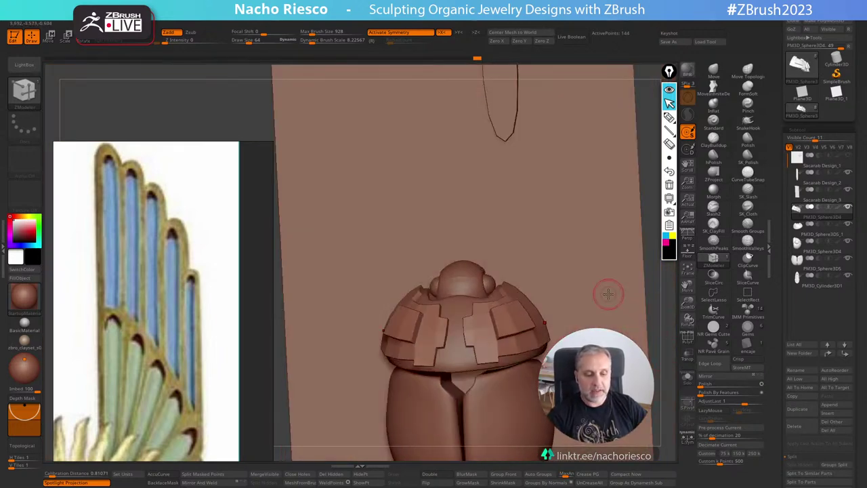
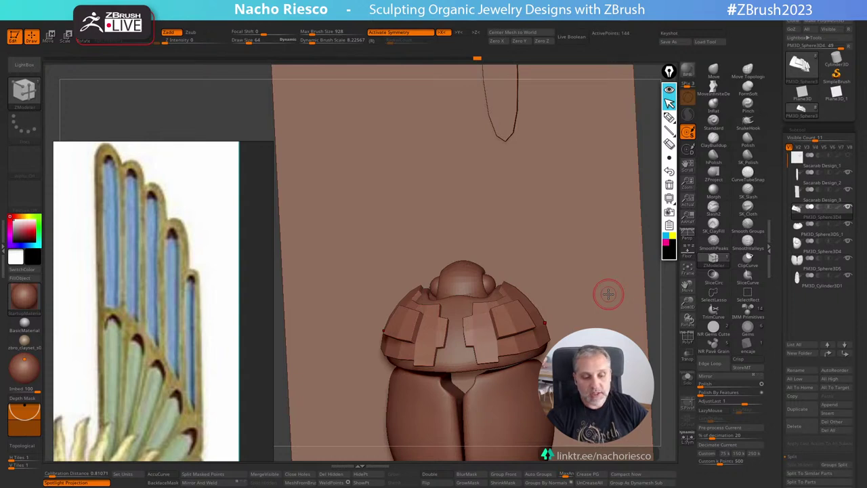
Isolate the patches with their wireframe shown, mask off all but the notch point low on the inner edge, and move it slightly.
left_click_drag(610, 295, 667, 338)
left_click(687, 337)
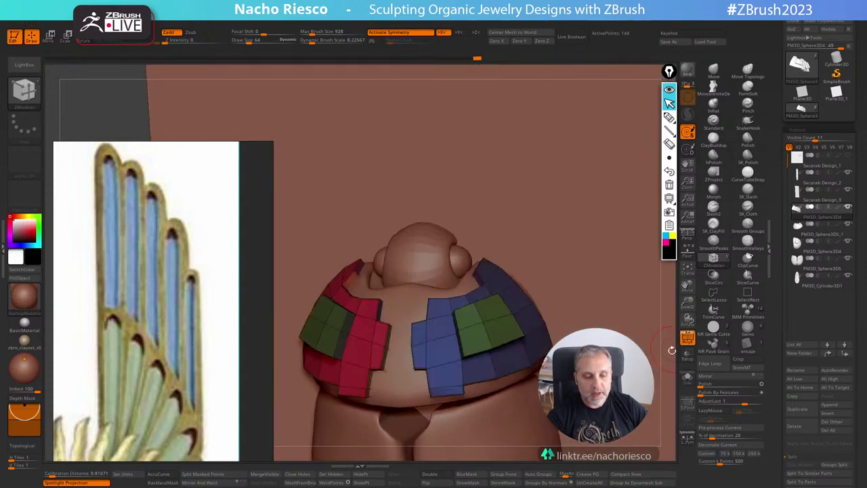
left_click_drag(671, 372, 677, 292, "alt")
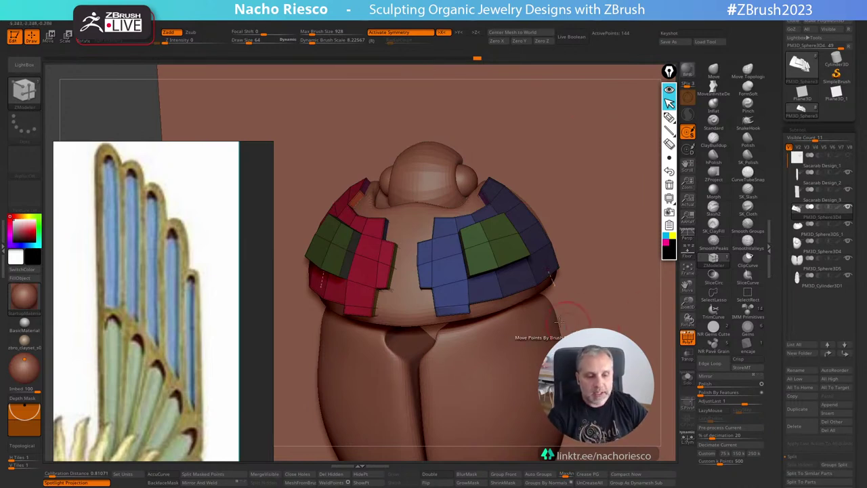
left_click_drag(644, 254, 668, 322)
left_click(688, 378)
mouse_move(656, 392)
left_mouse_down("alt")
mouse_move(649, 423)
mouse_move(659, 431)
mouse_move(642, 430)
left_mouse_up("alt")
key("ctrl")
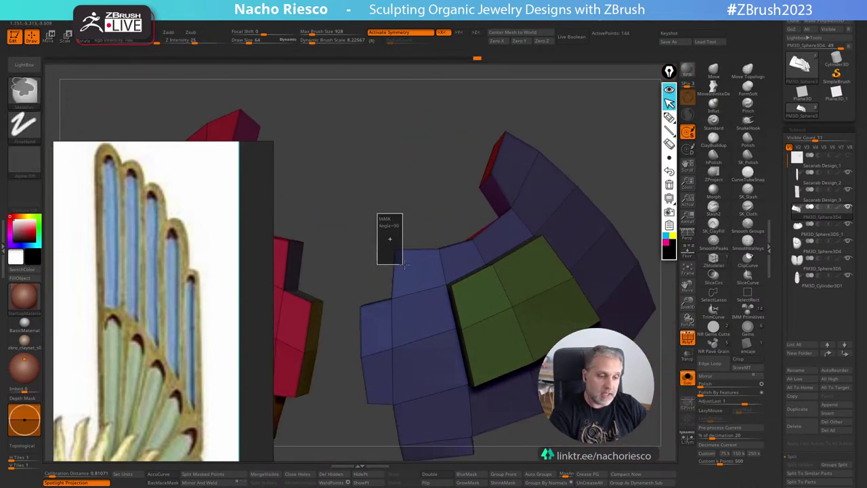
key("w")
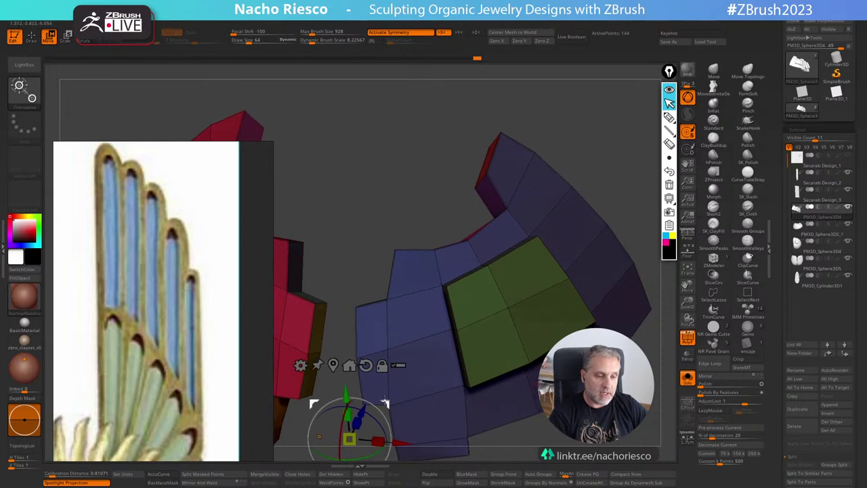
key("ctrl+a")
mouse_move(387, 399)
left_mouse_down()
mouse_move(371, 402)
mouse_move(386, 425)
mouse_move(382, 410)
left_mouse_up()
key("q")
Isolate the notch point on the lower inner edge with an inverted mask, nudge it upward with the gizmo, and clear the mask.
left_click_drag(619, 184, 616, 115, "alt")
mouse_move(535, 396)
left_mouse_down()
mouse_move(552, 408)
mouse_move(550, 393)
mouse_move(550, 405)
mouse_move(534, 408)
left_mouse_up()
left_click_drag(520, 358, 496, 387)
left_click_drag(338, 340, 369, 299, "ctrl")
left_click(422, 390, "ctrl")
key("w")
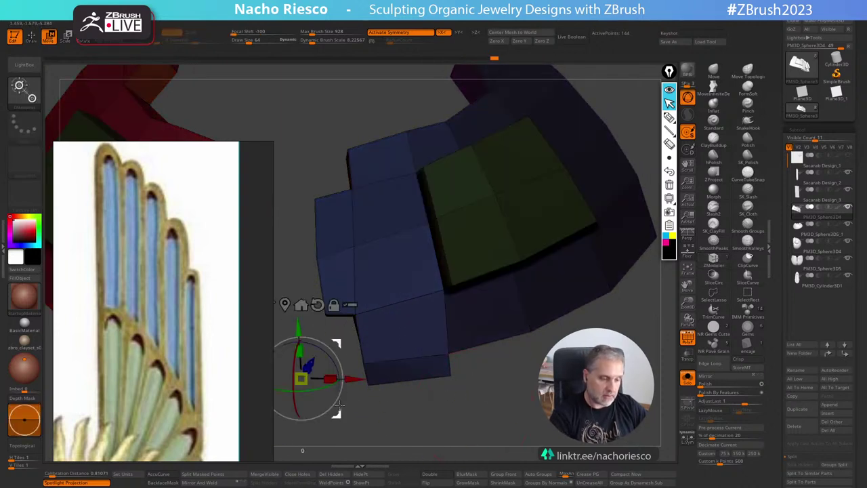
left_click_drag(342, 403, 344, 397)
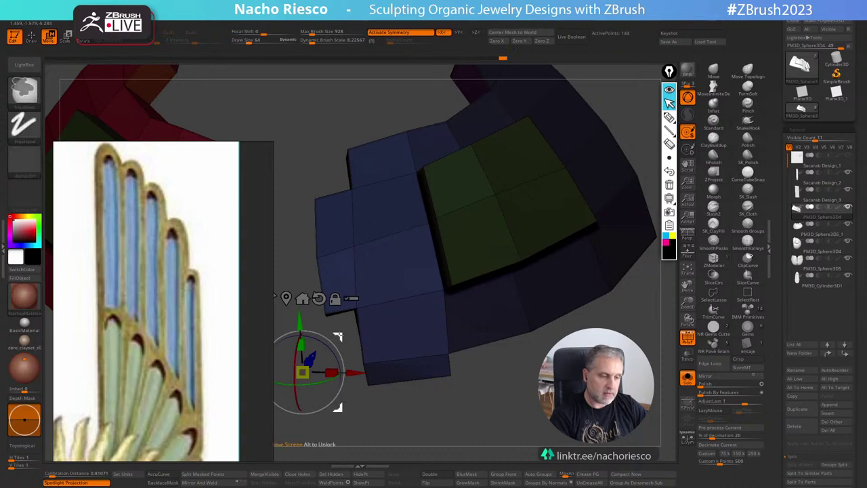
key("q")
mouse_move(467, 398)
left_mouse_down("ctrl")
mouse_move(504, 416)
mouse_move(520, 399)
left_mouse_up("ctrl")
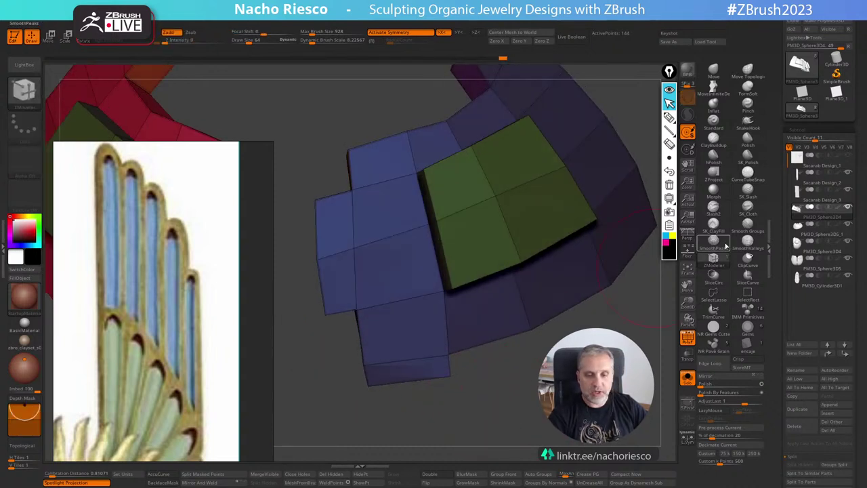
Reduce the ZModeler brush's draw size to about 26.
key("s")
left_click_drag(352, 255, 349, 255)
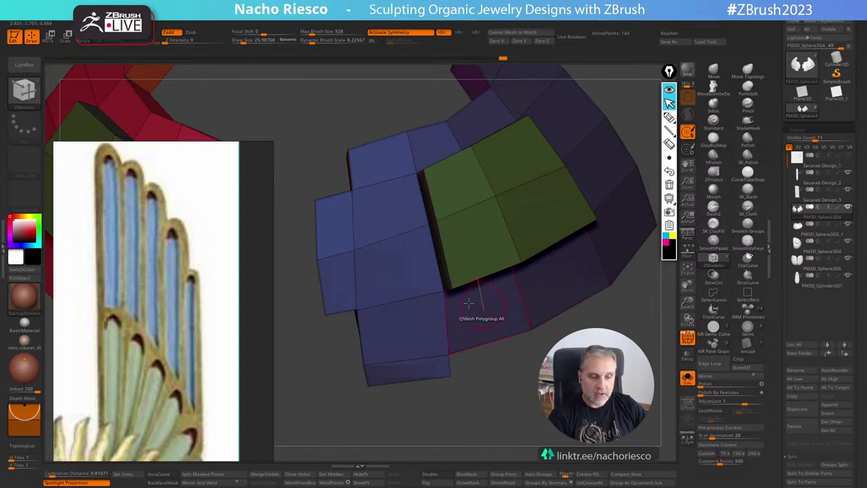
Slide the middle lengthwise edge loop of the raised thorax panel toward its inner edge with the ZModeler Slide action on complete edge loops.
left_click_drag(494, 367, 525, 364)
key("space")
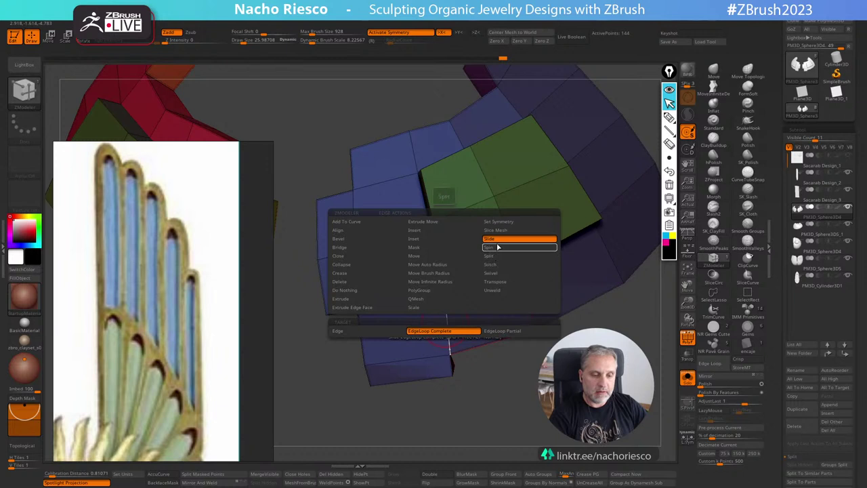
left_click(447, 333)
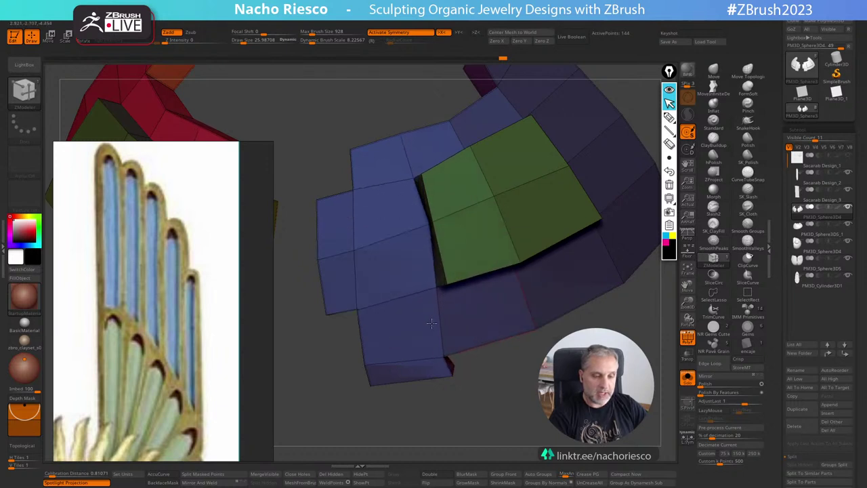
left_click_drag(497, 219, 467, 236)
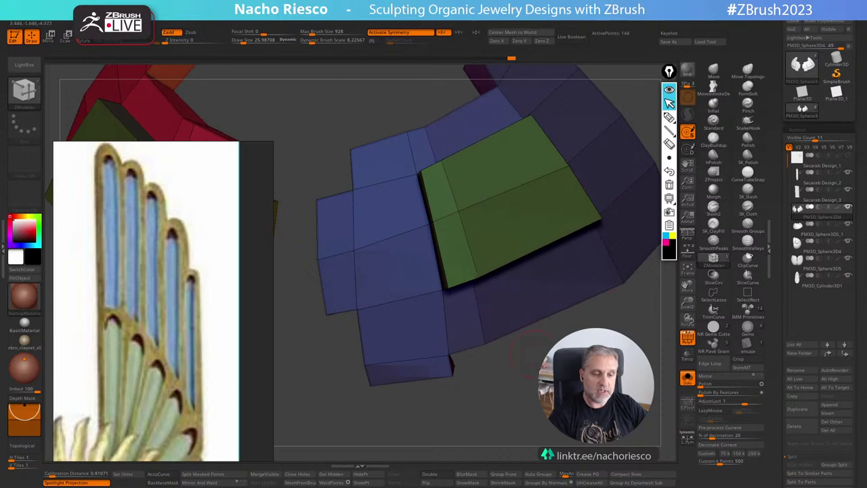
Insert two extra edge loops in each direction across the raised panel with ZModeler, dividing its face into a four-by-four grid.
right_click_drag(469, 238, 517, 260)
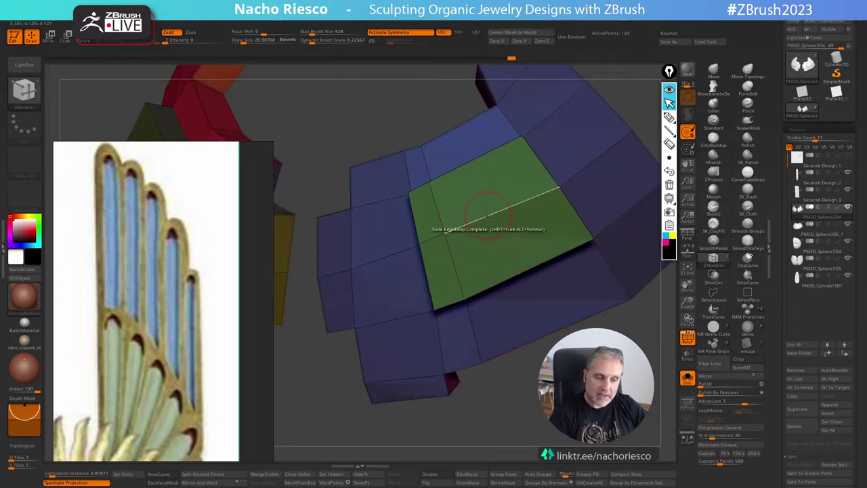
key("space")
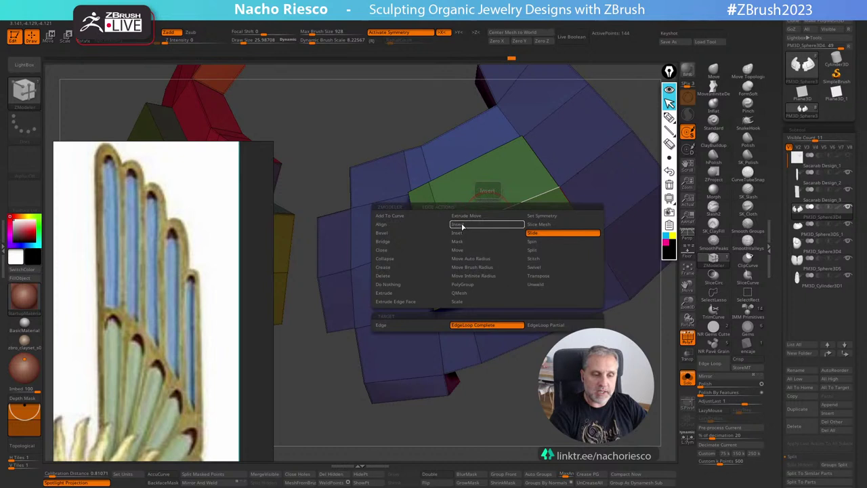
left_click(462, 225)
left_click(481, 218)
left_click(519, 201)
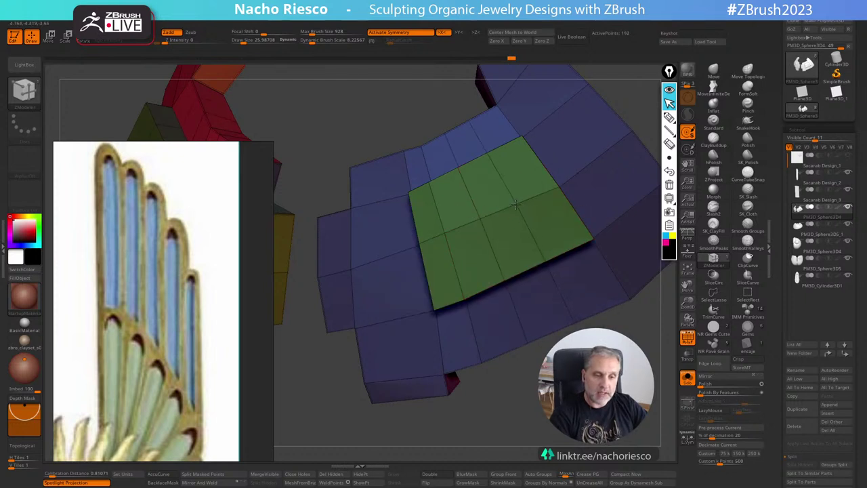
left_click(503, 180)
left_click(532, 232)
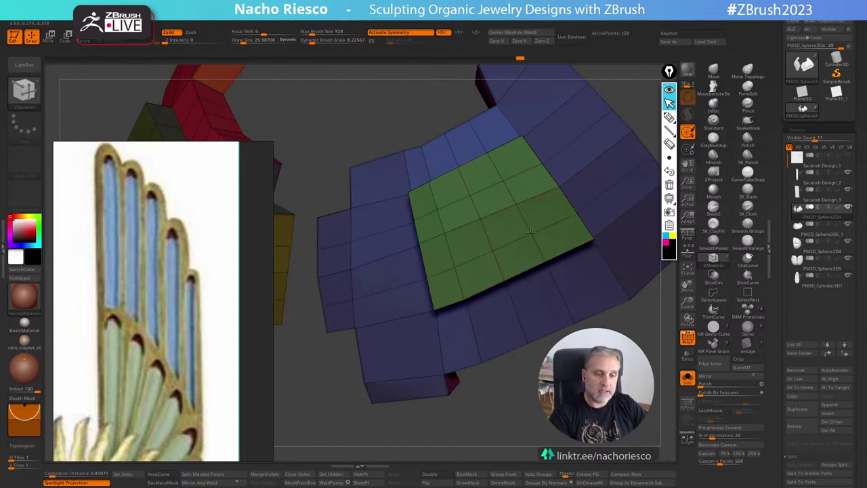
Mark the four central faces of the raised panel and extrude them outward with QMesh to form a second tier.
right_click_drag(532, 235, 499, 251)
left_click_drag(469, 238, 506, 223, "alt")
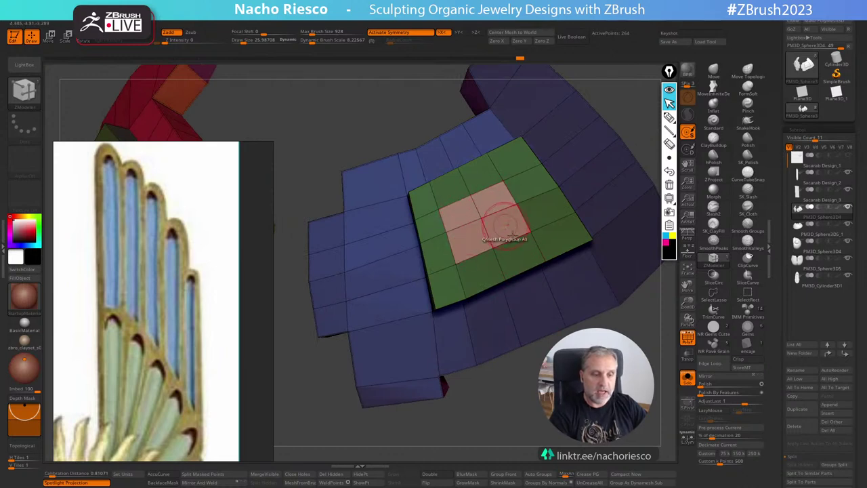
right_click_drag(517, 237, 573, 300)
left_click_drag(502, 229, 518, 218)
right_click_drag(573, 300, 522, 285)
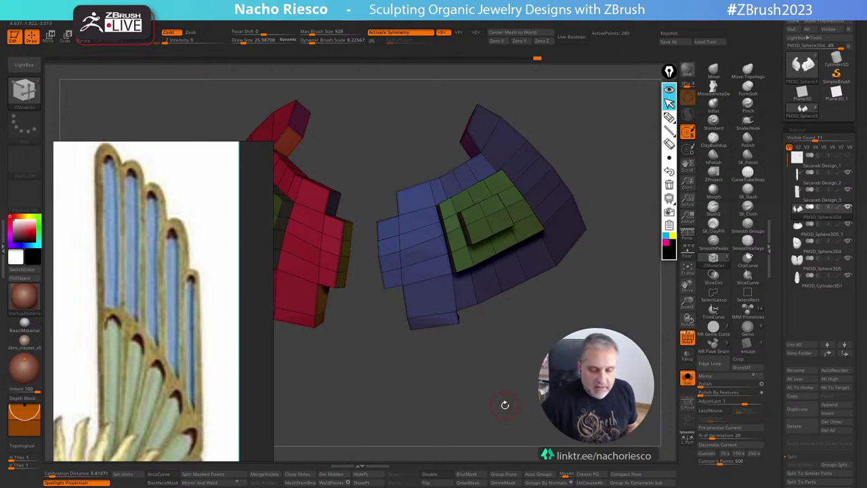
Turn off the wireframe and solo display and frame the whole scarab to check the stepped thorax panels.
right_click_drag(505, 405, 535, 338)
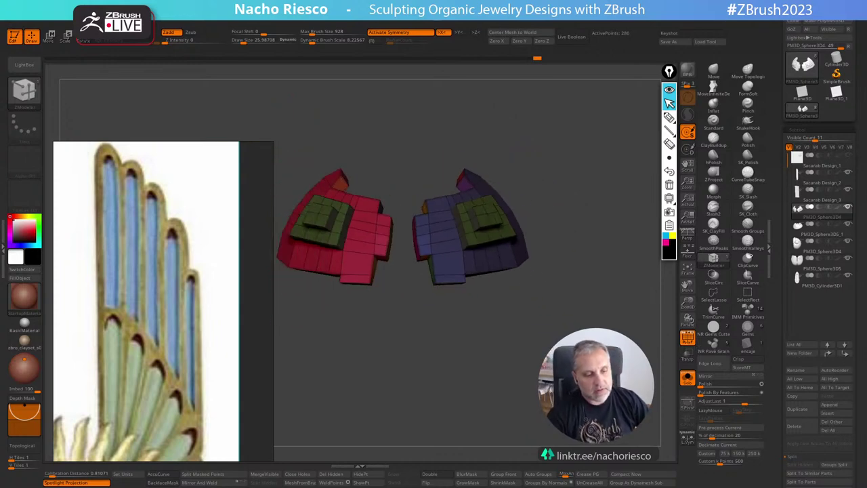
left_click(688, 337)
left_click(688, 377)
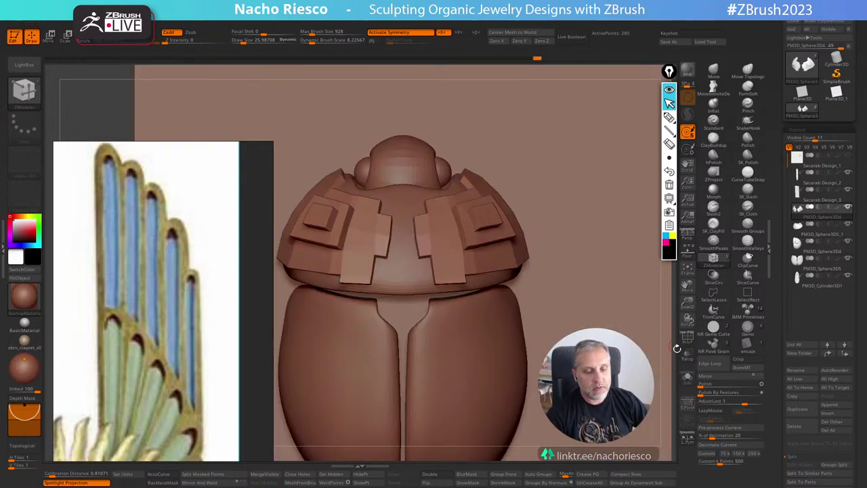
key("f")
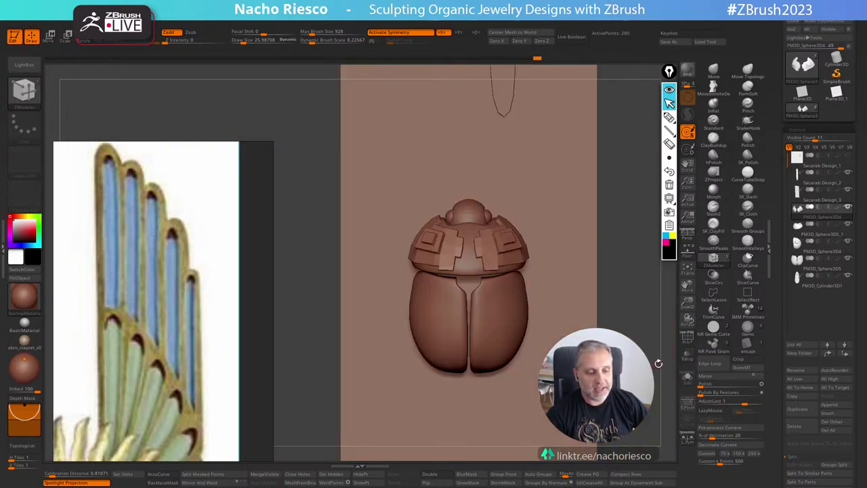
left_click_drag(659, 363, 645, 377)
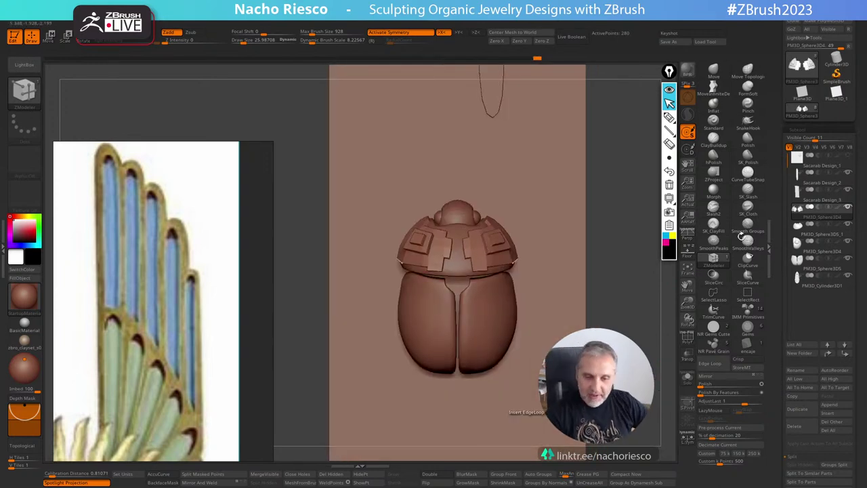
Select the PM3D_Cylinder3D1 feather subtool and hide the thorax plates and the Sacarab Design_3 background plane.
left_click_drag(641, 341, 655, 280, "alt")
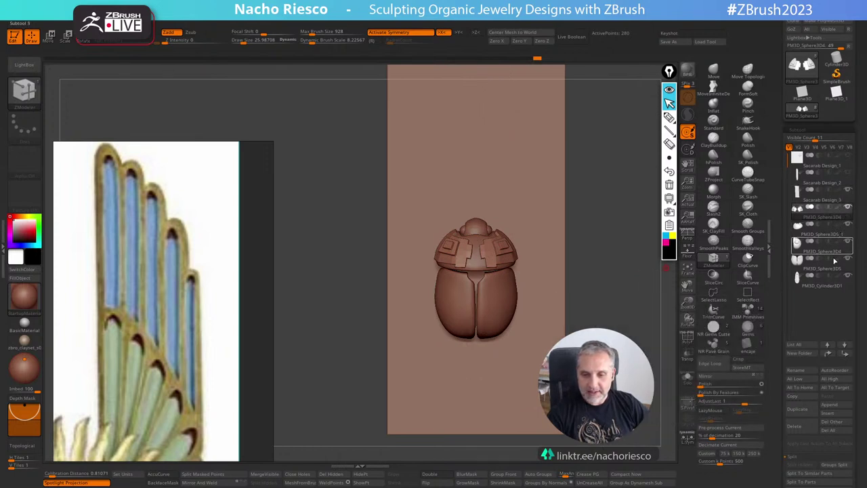
left_click(835, 278)
left_click(848, 207)
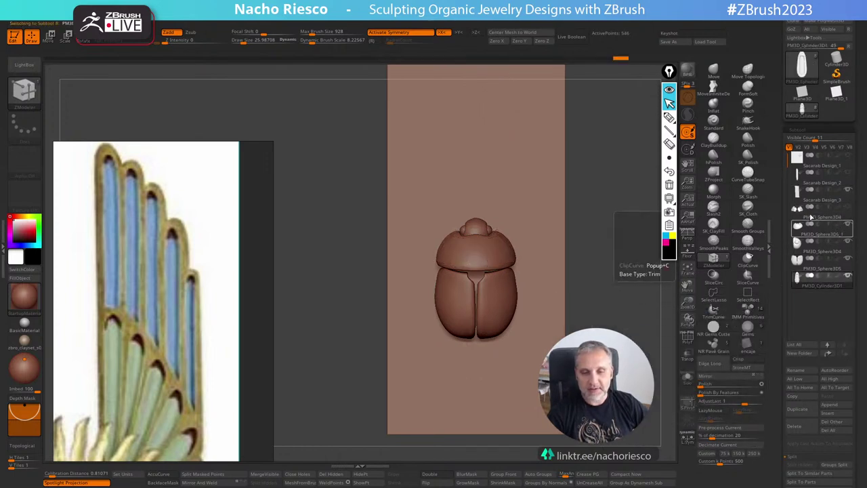
left_click(848, 190)
left_click_drag(634, 315, 614, 283, "alt")
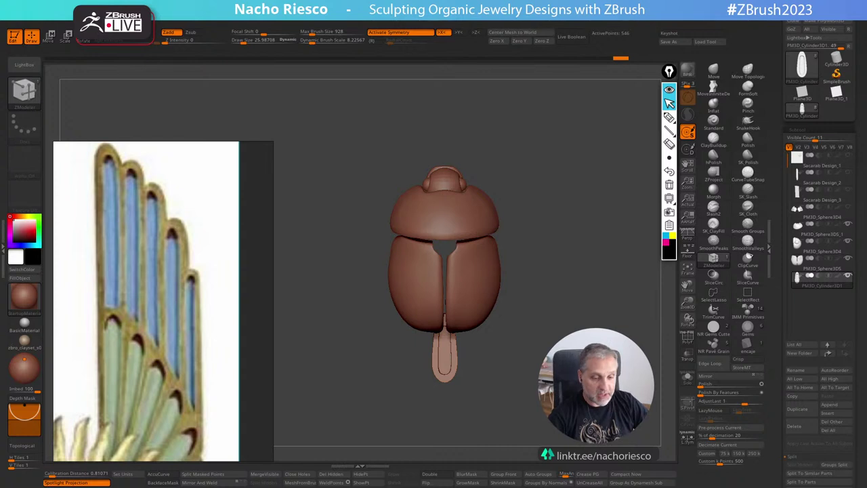
Tilt the feather piece about 7 degrees in side view with the gizmo, and return to the front view in draw mode.
left_click_drag(332, 372, 375, 325, "alt")
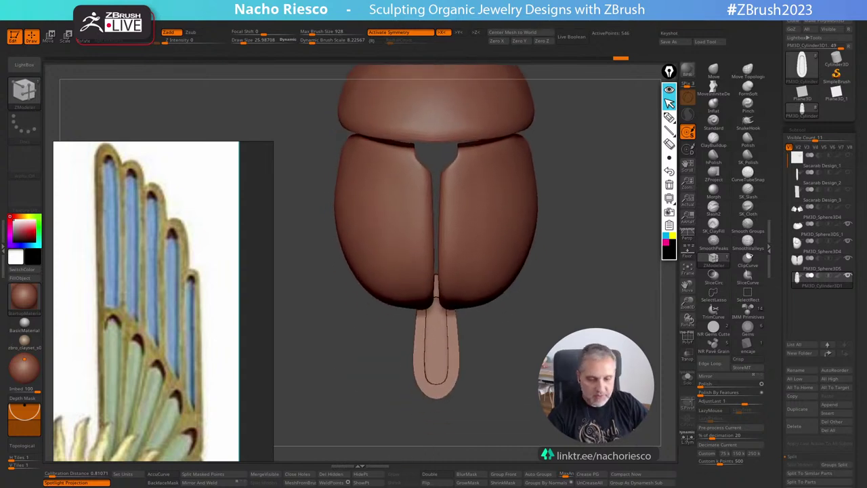
scroll(777, 325, "down", 3)
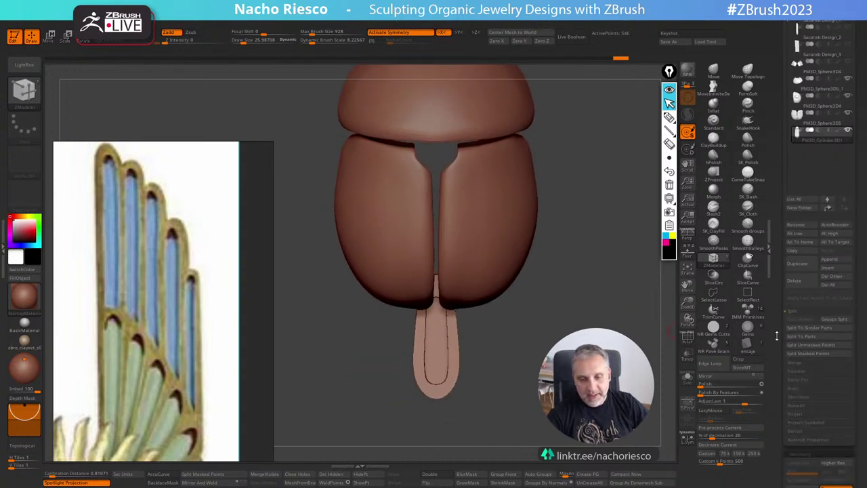
scroll(777, 335, "down", 3)
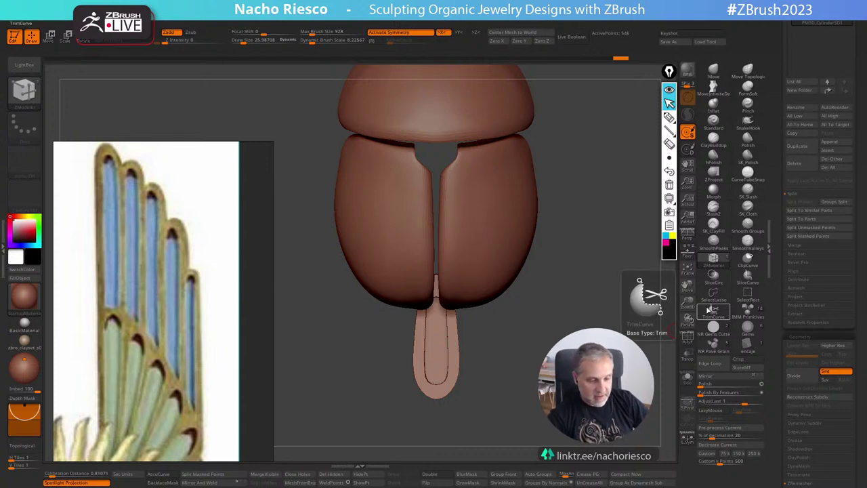
mouse_move(576, 292)
left_mouse_down("shift")
mouse_move(624, 291)
mouse_move(573, 297)
left_mouse_up("shift")
key("w")
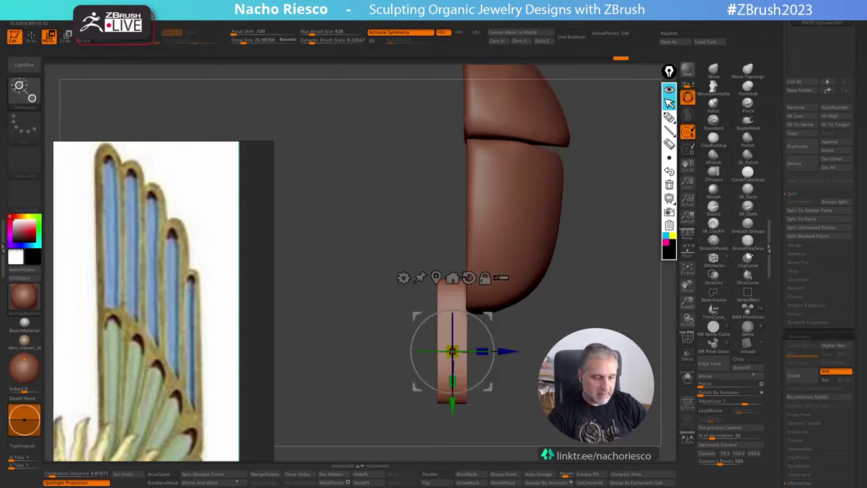
left_click_drag(489, 320, 492, 328)
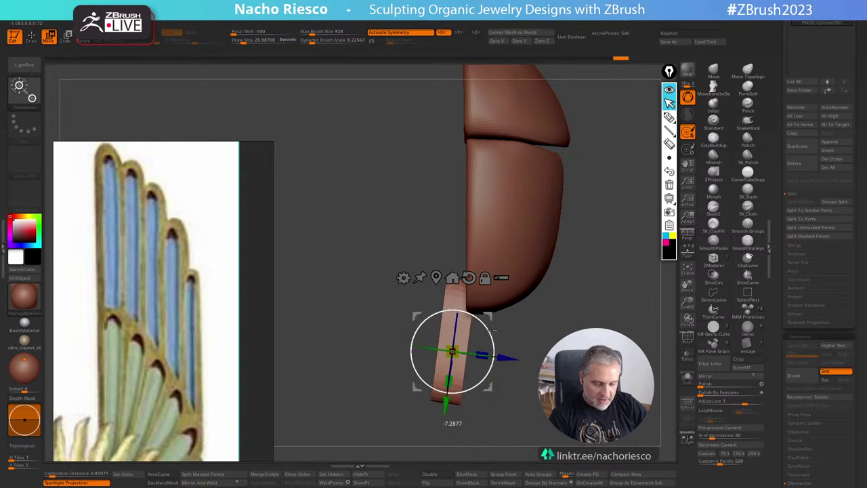
left_click_drag(542, 305, 491, 305, "shift")
key("q")
mouse_move(369, 308)
left_mouse_down("alt")
mouse_move(369, 261)
mouse_move(373, 271)
left_mouse_up("alt")
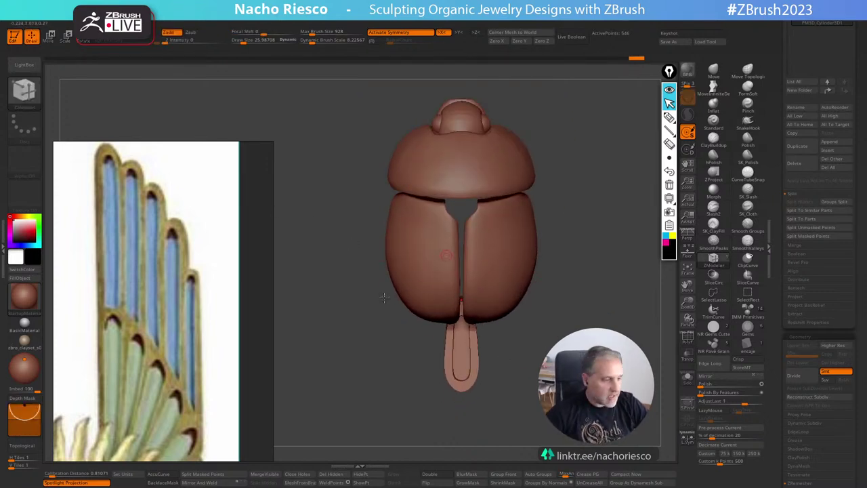
Reposition the wing reference image and turn on Array Mesh for the feather piece.
left_click_drag(182, 365, 200, 342)
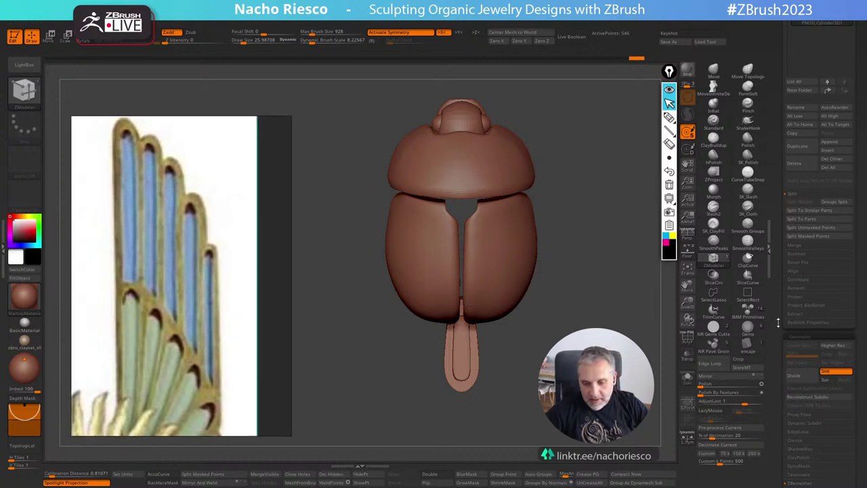
scroll(778, 323, "down", 2)
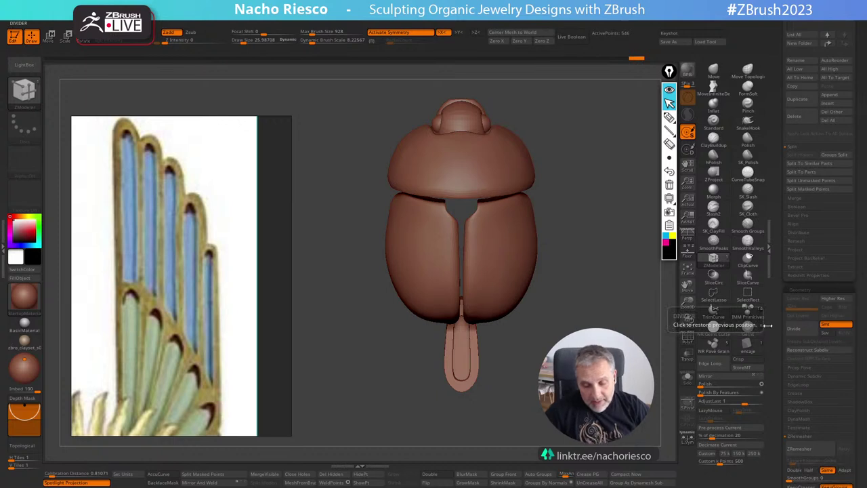
scroll(778, 349, "down", 8)
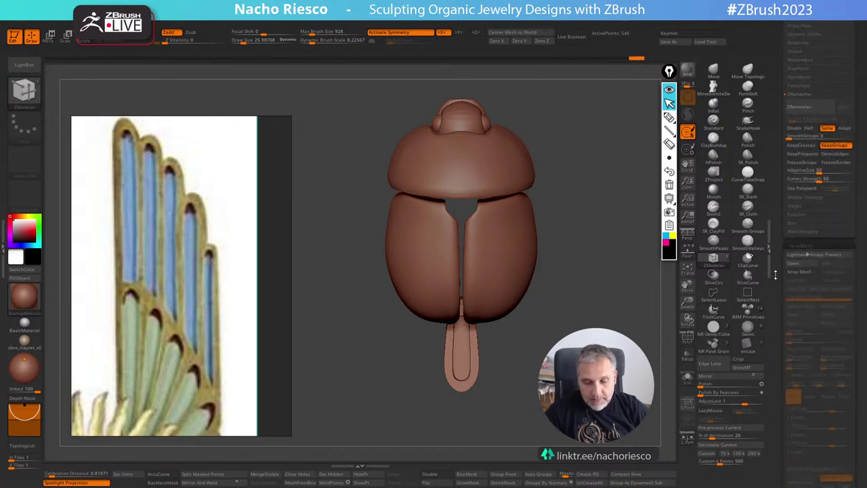
scroll(775, 274, "down", 2)
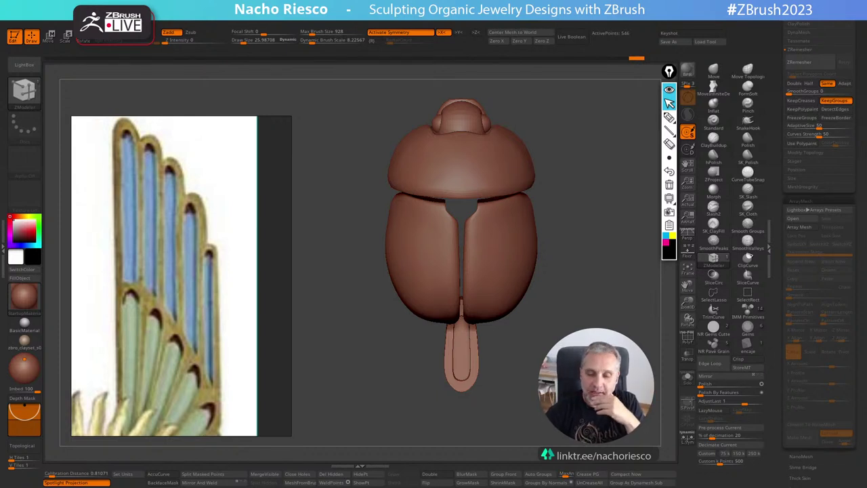
scroll(779, 342, "down", 5)
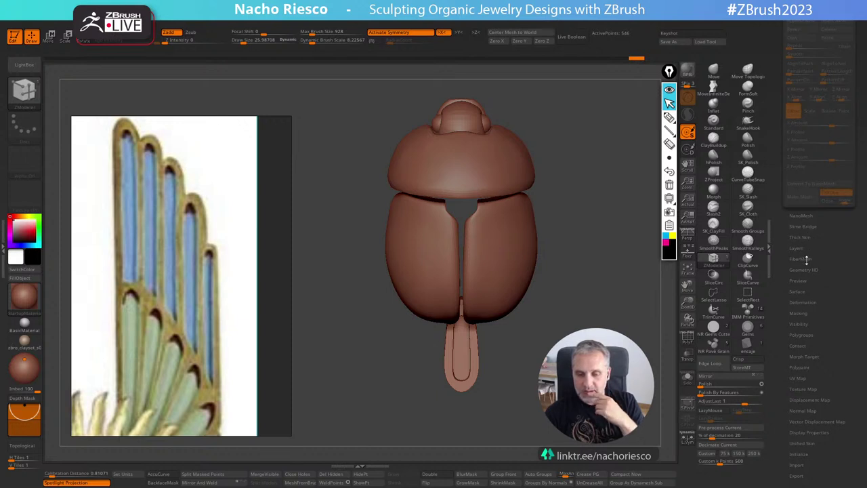
scroll(795, 243, "up", 5)
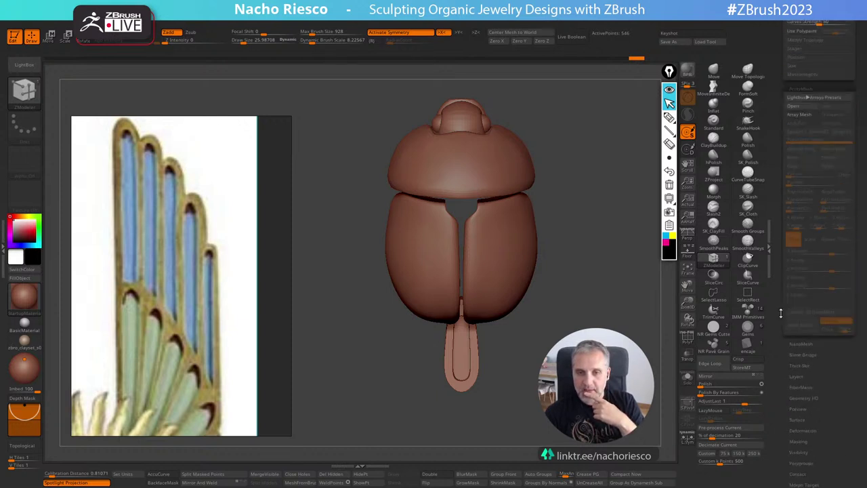
scroll(792, 183, "up", 1)
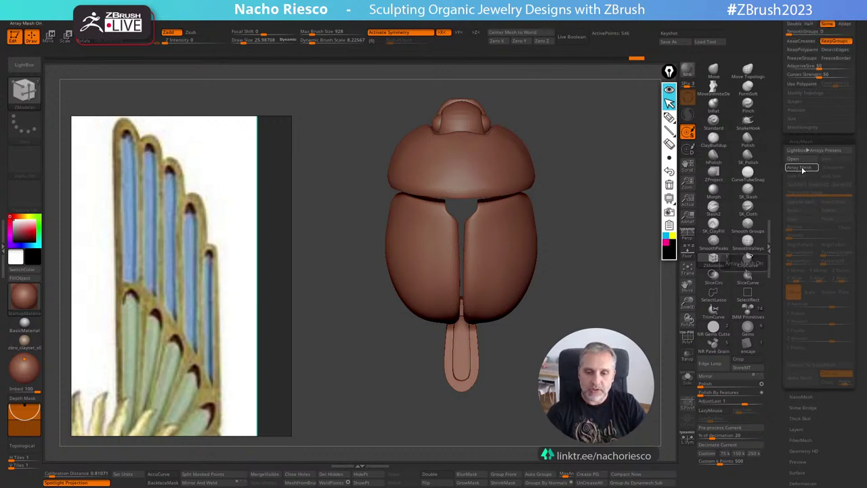
left_click(801, 168)
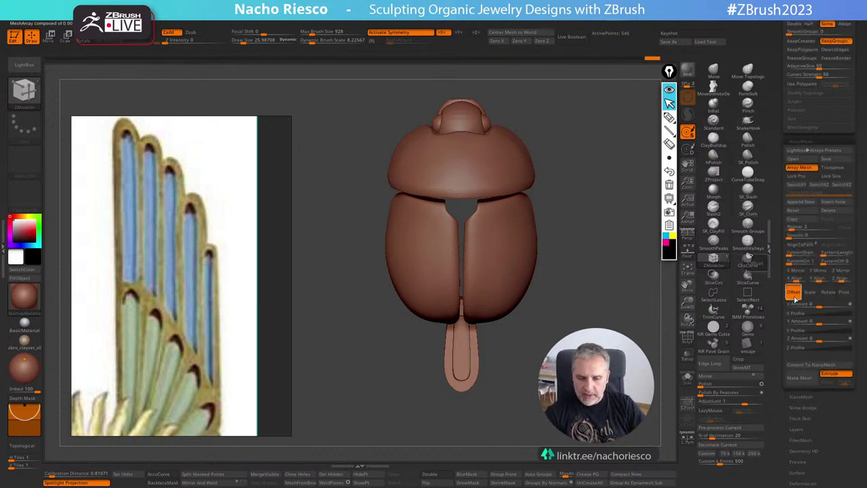
Switch the array to Rotate, lock its position, and set the Z rotation amount to 360.
left_click(828, 292)
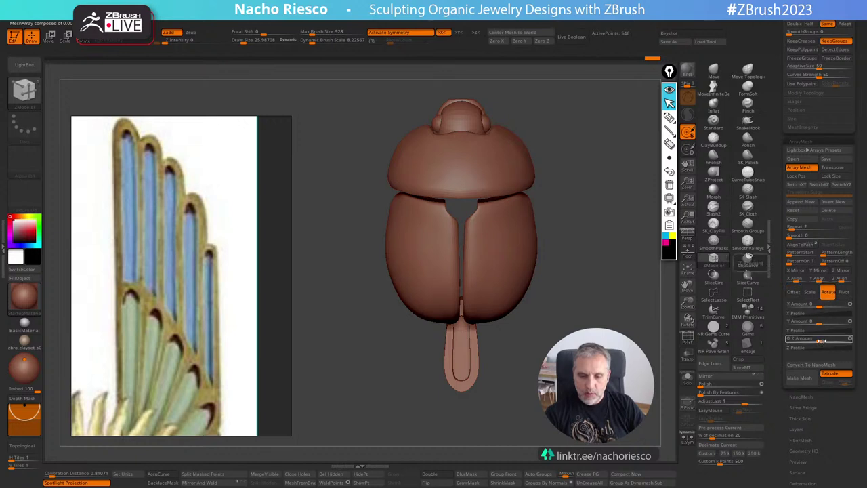
mouse_move(821, 338)
left_mouse_down()
mouse_move(840, 331)
mouse_move(832, 339)
left_mouse_up()
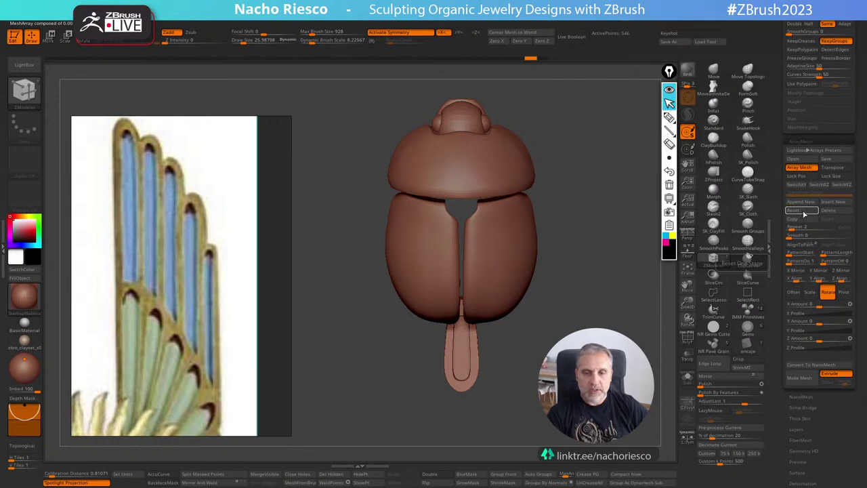
left_click(796, 175)
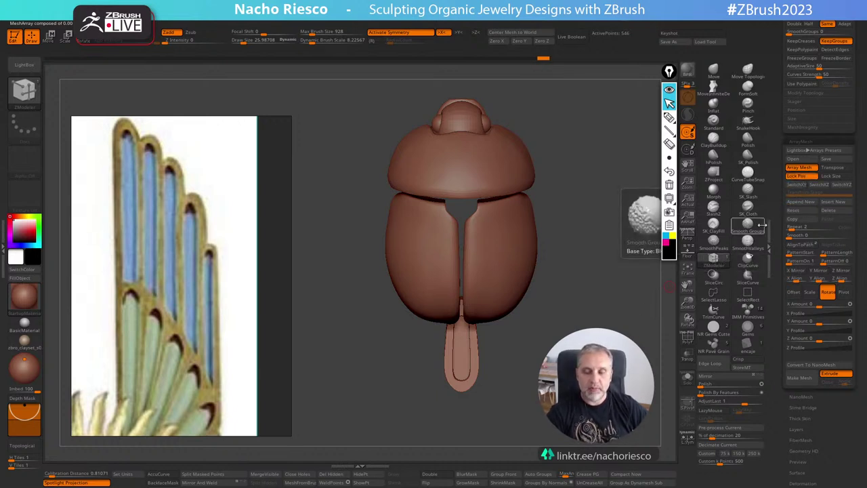
left_click_drag(822, 338, 835, 339)
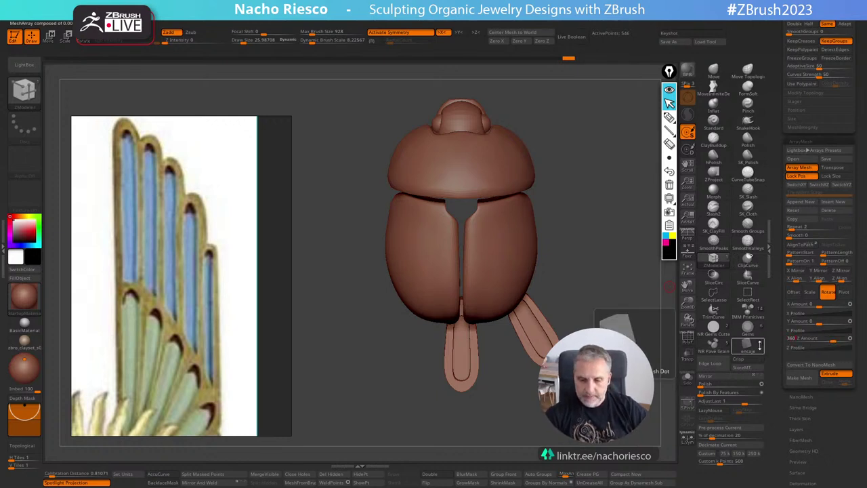
key("Return")
left_click_drag(640, 400, 641, 348, "alt")
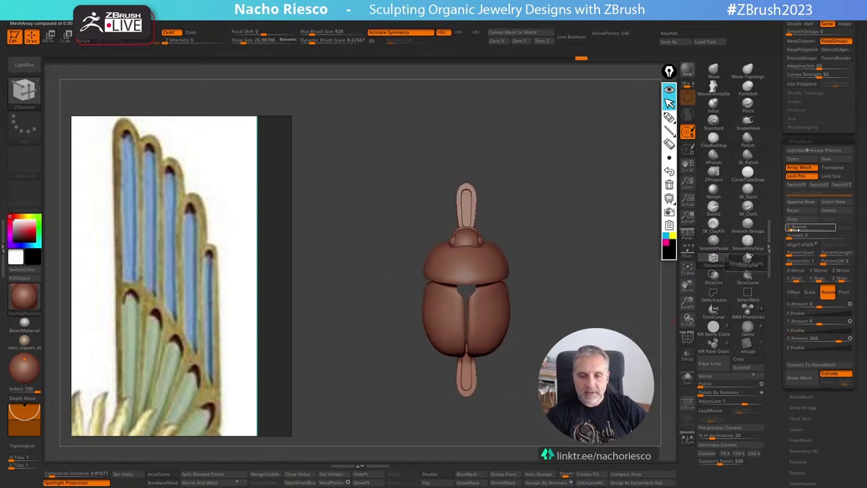
Set the feather array's Repeat to 32 and check the resulting ring around the scarab from the side and front.
left_click_drag(792, 228, 805, 230)
mouse_move(352, 339)
left_mouse_down("alt")
mouse_move(353, 291)
mouse_move(487, 305)
left_mouse_up("alt")
left_click_drag(379, 305, 380, 387, "alt")
key("w")
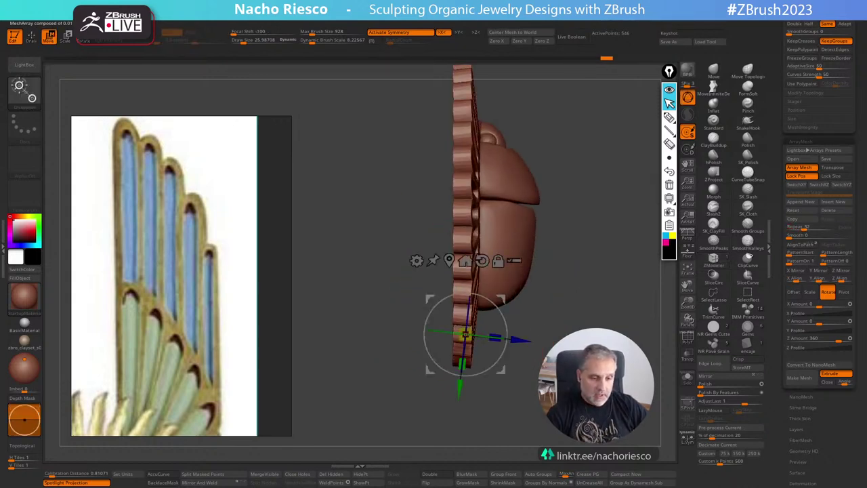
left_click_drag(505, 313, 434, 312)
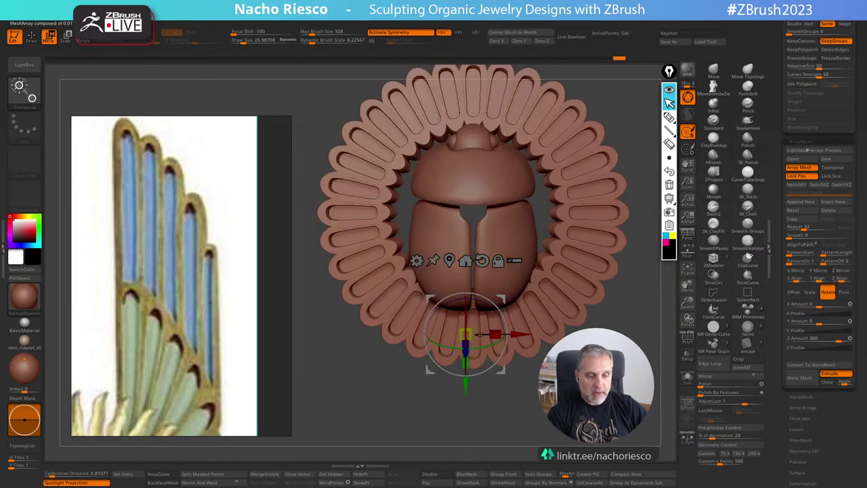
left_click_drag(576, 400, 575, 359, "alt")
left_click_drag(577, 393, 578, 459, "alt")
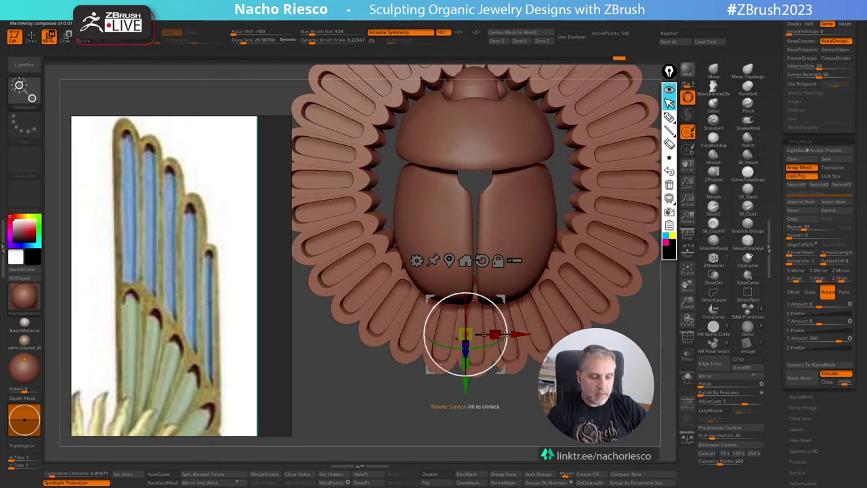
Reset the gizmo orientation, scale the feather slightly along X, and set the array's Repeat to 29.
left_click(482, 261, "alt")
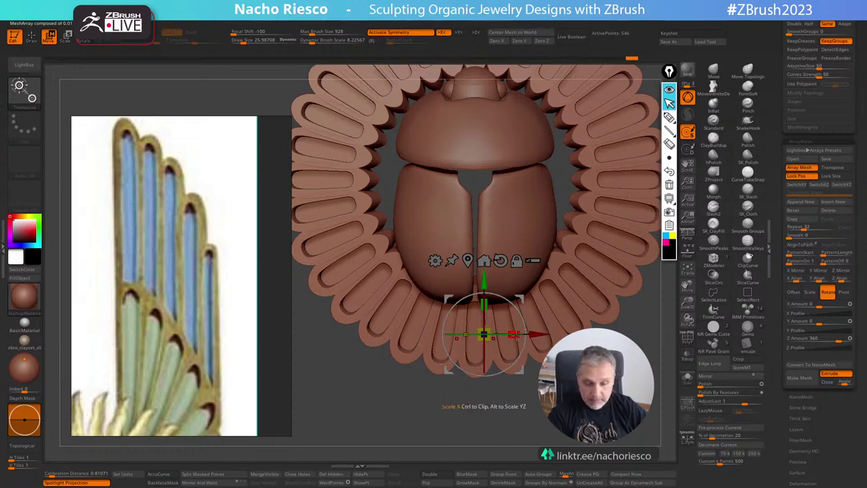
left_click_drag(514, 335, 516, 343)
key("q")
mouse_move(525, 361)
right_mouse_down("ctrl")
mouse_move(525, 386)
mouse_move(484, 343)
right_mouse_up("ctrl")
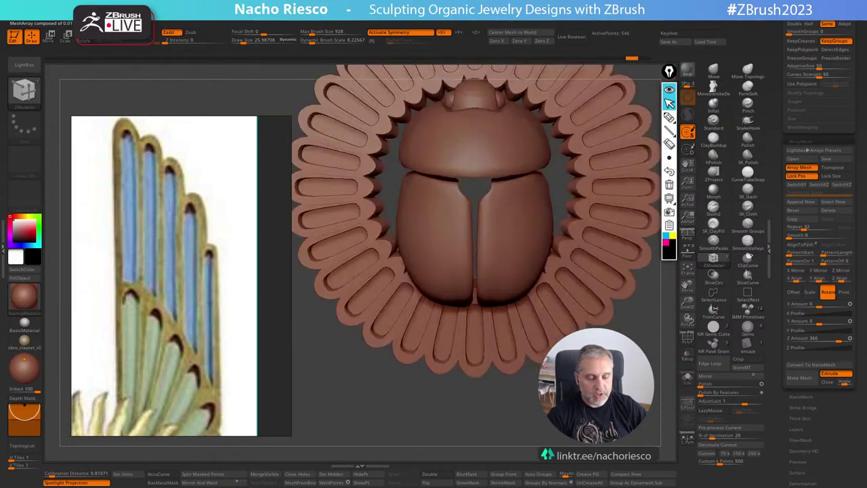
left_click_drag(803, 227, 803, 227)
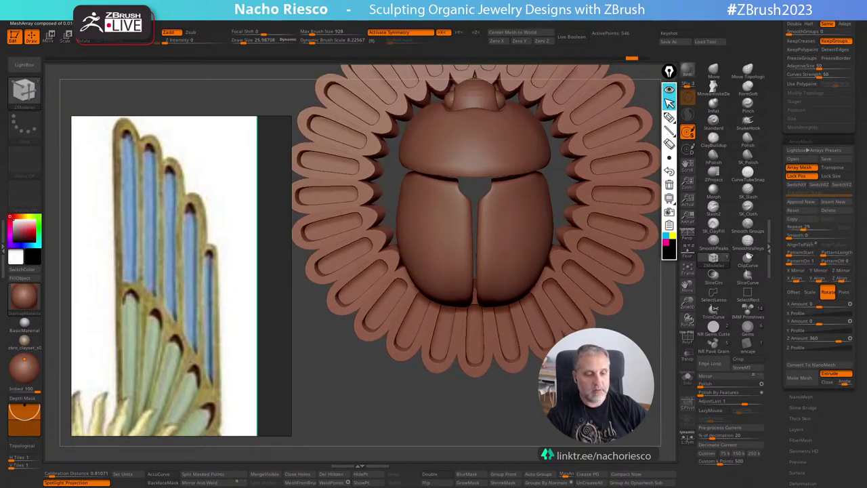
right_click_drag(488, 390, 485, 342, "ctrl")
Compare the ring with the floor grid's reference image, hide it again, and move the feather about 0.37 outward along Y.
left_click(691, 254)
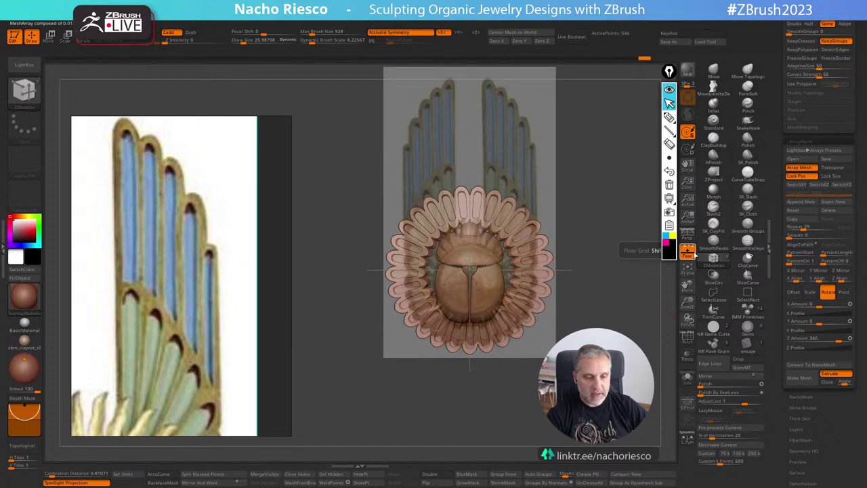
left_click(689, 254)
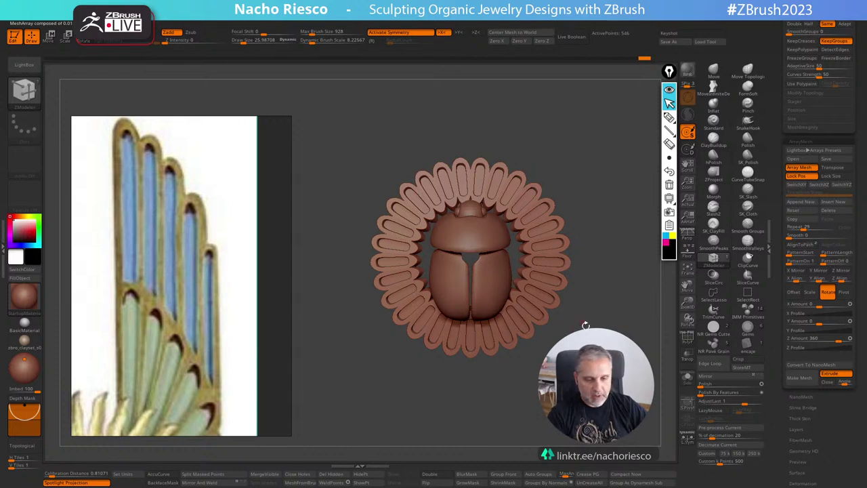
right_click_drag(585, 325, 539, 317)
key("w")
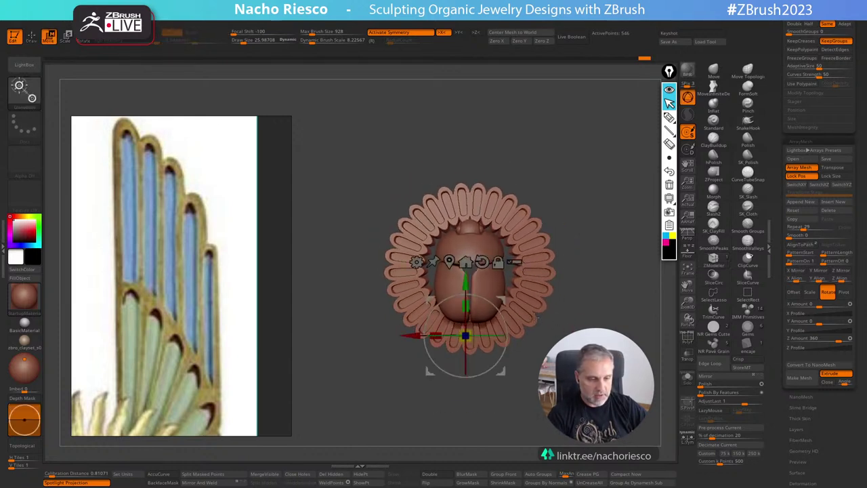
left_click_drag(466, 282, 466, 285)
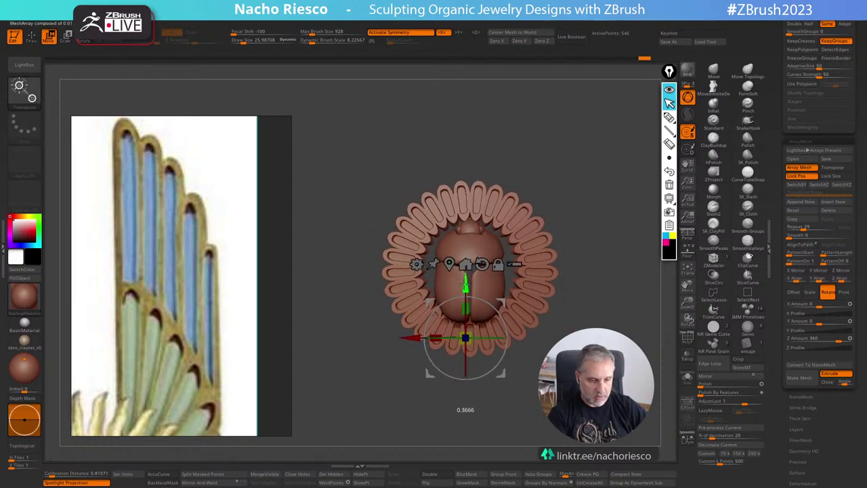
key("q")
mouse_move(469, 283)
right_mouse_down()
mouse_move(576, 285)
mouse_move(576, 315)
right_mouse_up()
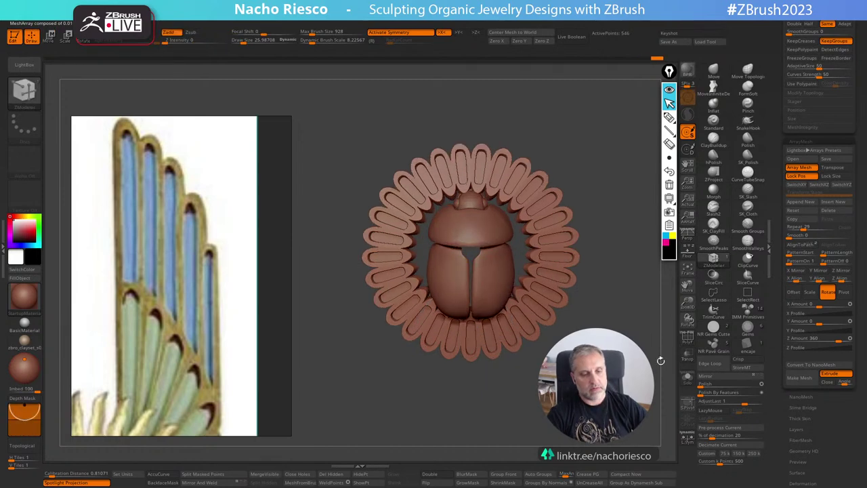
Isolate the feather piece in Solo mode, turn off its Array Mesh, and view it from the side.
left_click(688, 377)
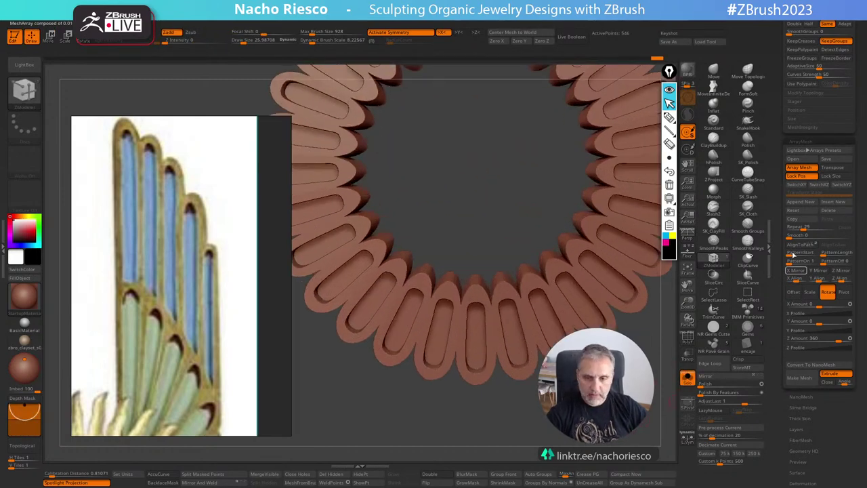
left_click(798, 172)
mouse_move(522, 231)
right_mouse_down()
mouse_move(590, 220)
mouse_move(590, 241)
right_mouse_up()
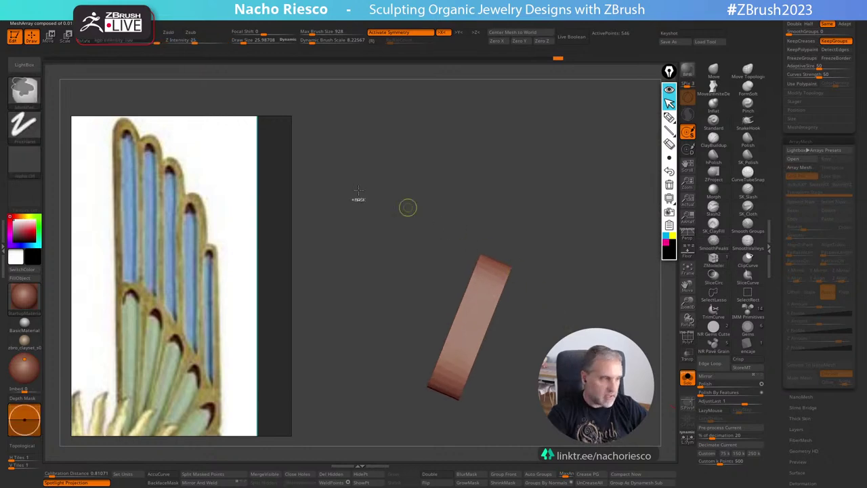
Shift the wing reference image clear of the brush palette and choose a masking brush.
left_click(25, 100, "ctrl")
left_click(139, 100)
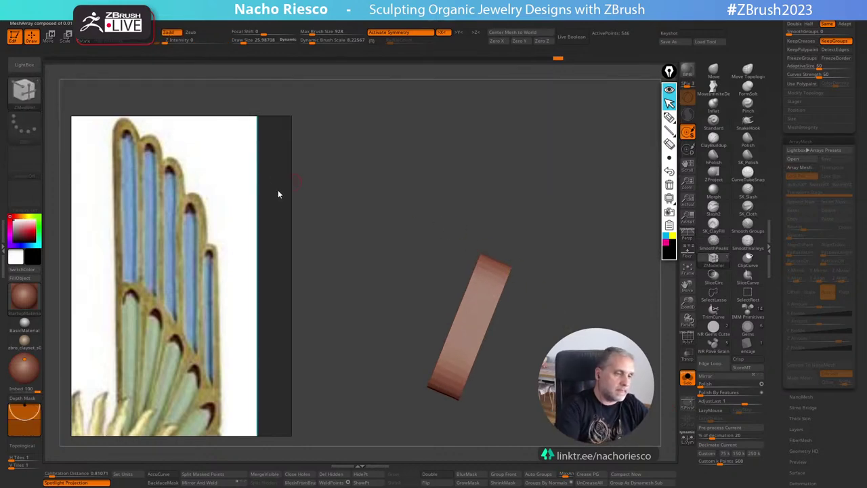
right_click_drag(262, 223, 262, 274)
left_click(29, 68)
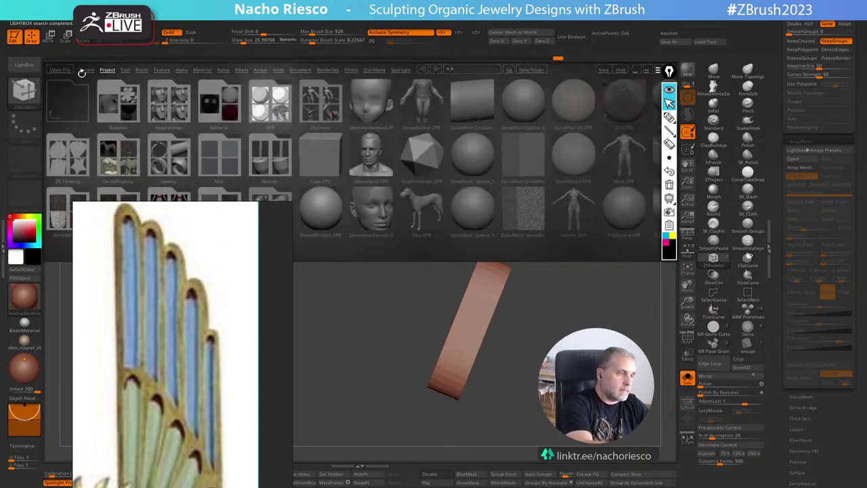
left_click(30, 69)
left_click(26, 94)
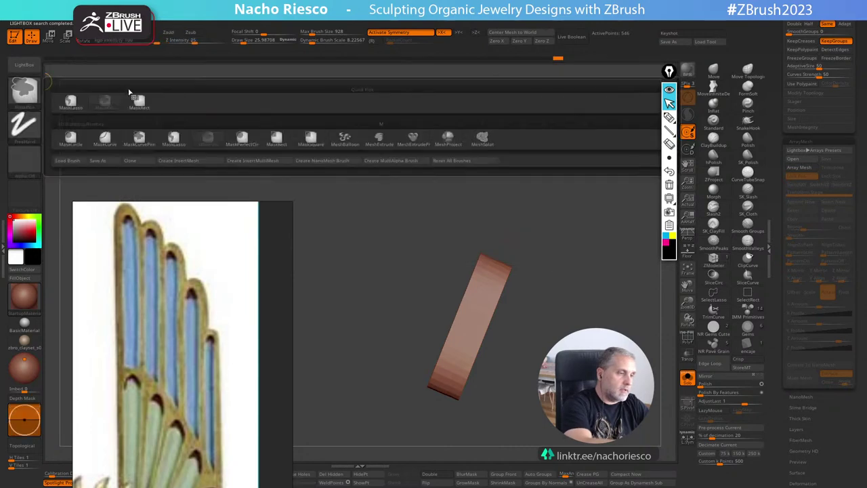
left_click(109, 134, "ctrl")
Mask the feather except for its inner end, and blur the mask edge.
left_click_drag(431, 243, 623, 319, "ctrl")
mouse_move(623, 319)
left_mouse_down()
mouse_move(599, 320)
mouse_move(614, 322)
left_mouse_up()
mouse_move(449, 261)
left_mouse_down("ctrl")
mouse_move(567, 309)
mouse_move(580, 293)
left_mouse_up("ctrl")
left_click(592, 306, "ctrl")
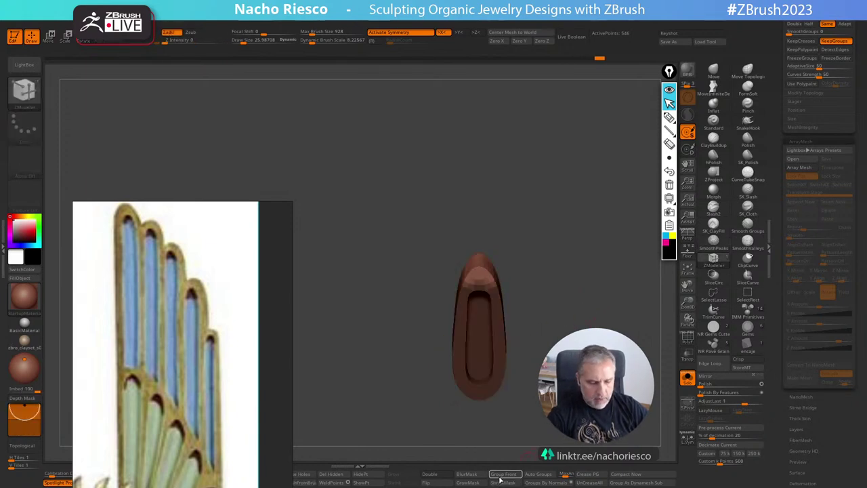
left_click(472, 476)
Turn off symmetry and place the transform gizmo at the feather's unmasked inner tip.
left_click_drag(531, 322, 568, 319)
key("w")
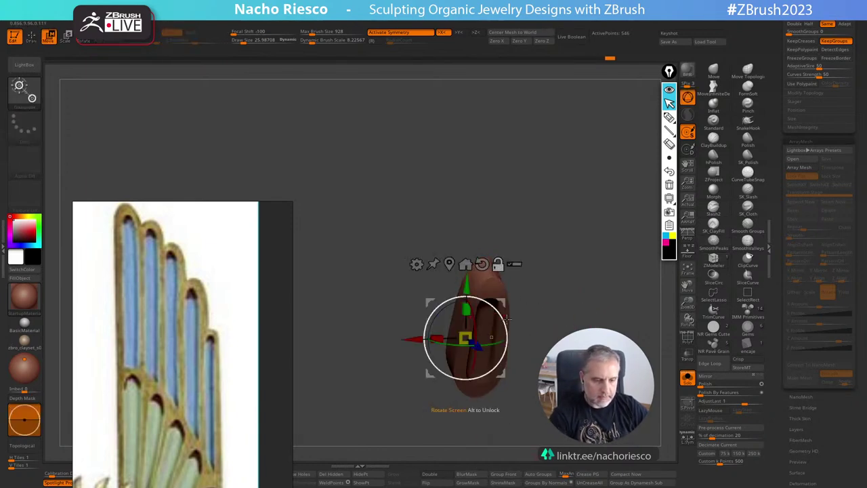
left_click_drag(501, 305, 643, 192, "alt")
left_click(488, 267, "alt")
key("x")
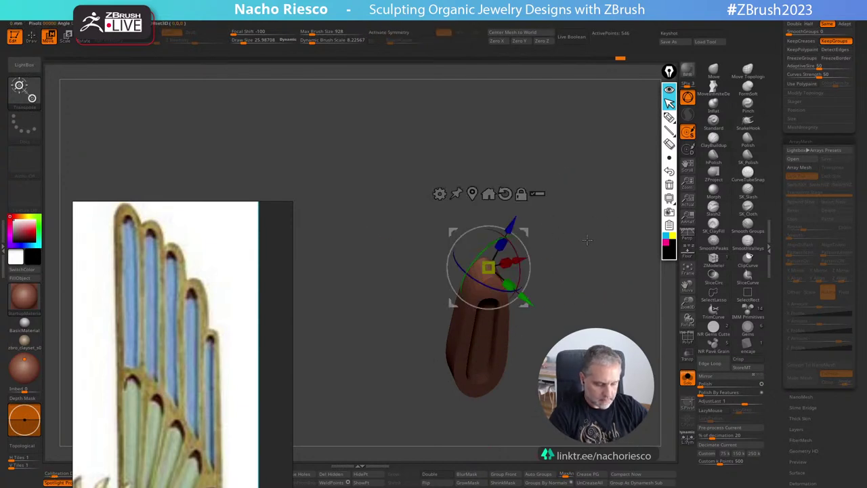
left_click_drag(525, 233, 626, 164, "alt")
left_click(491, 268, "alt")
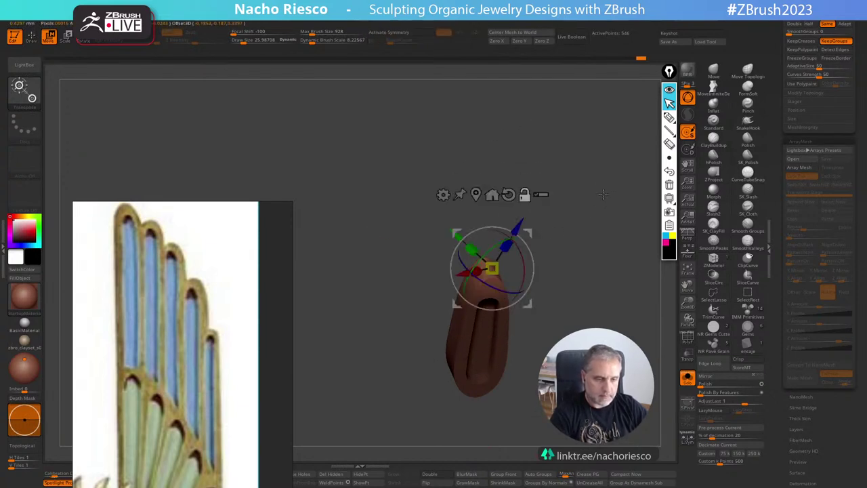
Taper the feather's inner end into a narrow point with the gizmo, and return to draw mode with the mask cleared.
left_click_drag(590, 187, 552, 223, "shift")
left_click_drag(500, 238, 479, 242, "alt")
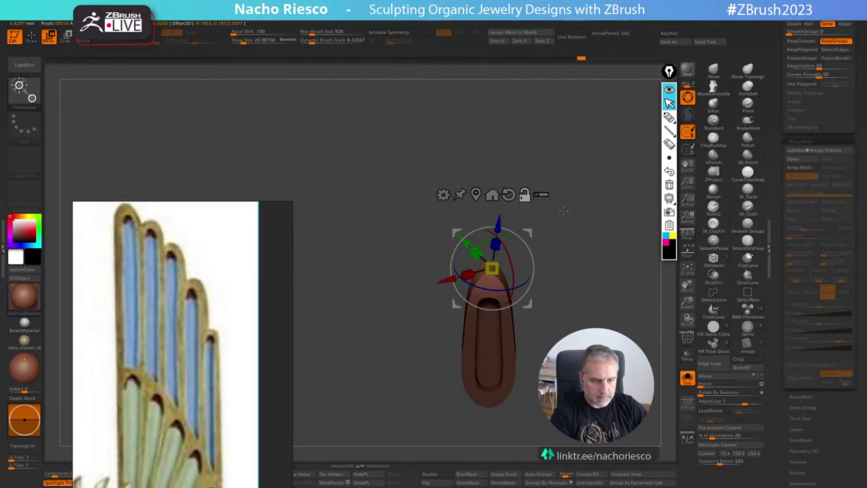
left_click_drag(531, 246, 556, 247)
left_click(509, 194, "alt")
left_click_drag(504, 229, 519, 201, "alt")
mouse_move(603, 197)
left_mouse_down()
mouse_move(579, 198)
mouse_move(602, 202)
left_mouse_up()
key("q")
left_click_drag(603, 312, 613, 315, "shift")
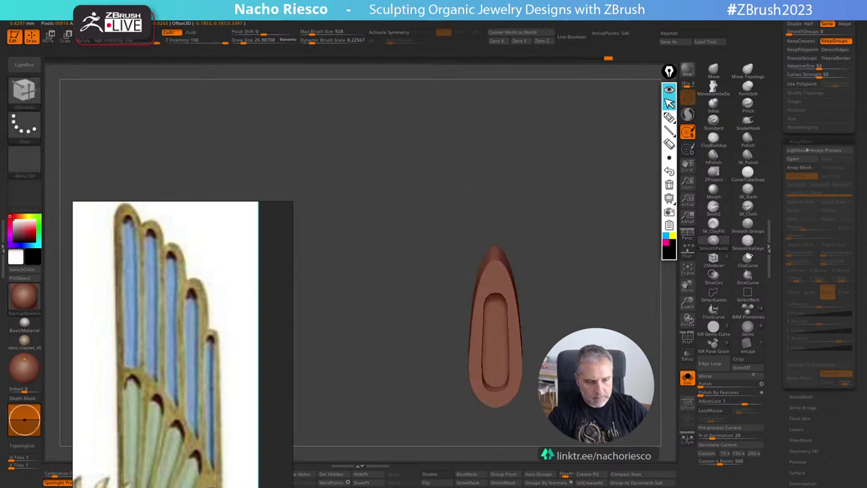
Turn Array Mesh back on for the tapered feather and check the ring with and without the scarab body.
left_click(688, 380)
key("w")
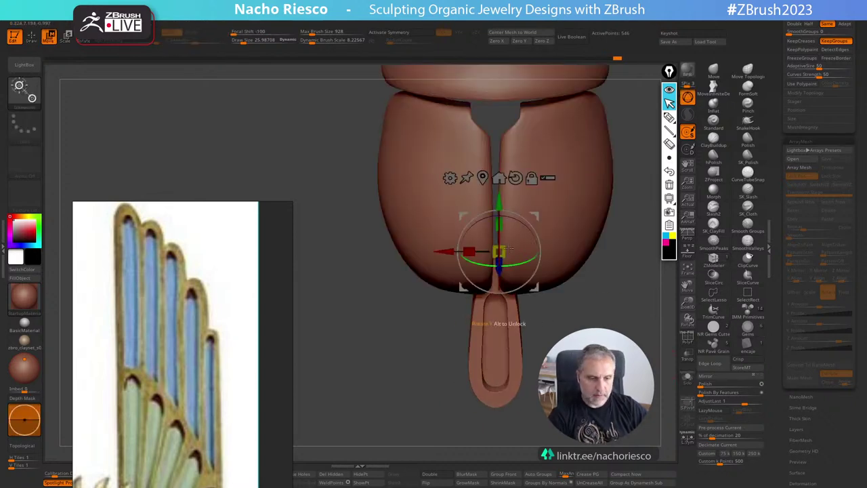
left_click(799, 169)
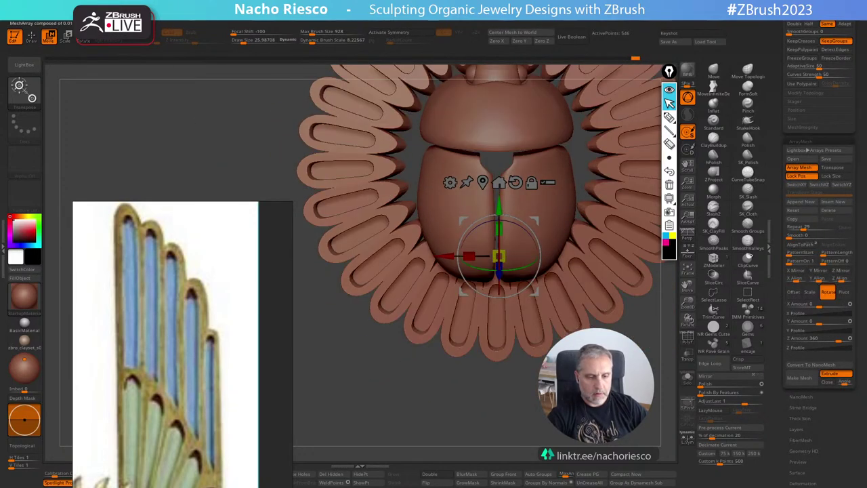
left_click(690, 380)
mouse_move(609, 379)
right_mouse_down("ctrl")
mouse_move(609, 410)
mouse_move(610, 352)
mouse_move(610, 376)
right_mouse_up("ctrl")
left_click(688, 380)
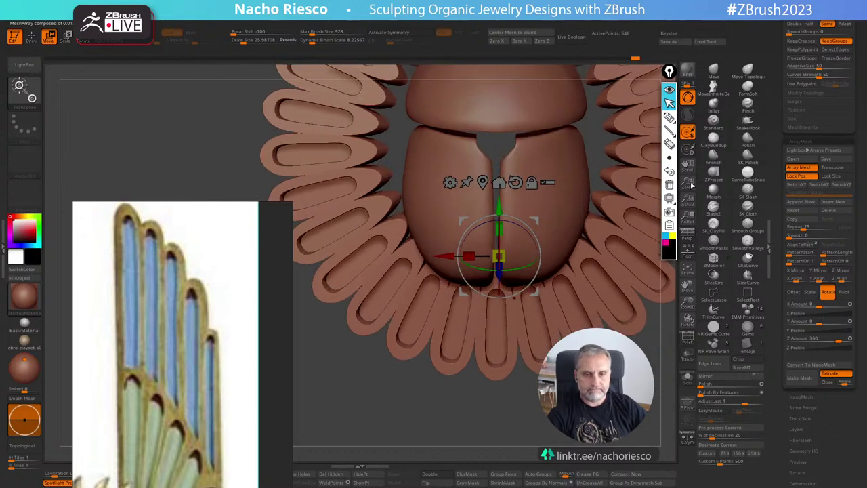
left_click(688, 383)
Enable BackfaceMask and X symmetry, and widen the feather's inner end with the infinite-depth Move brush, showing all parts again.
left_click(712, 88)
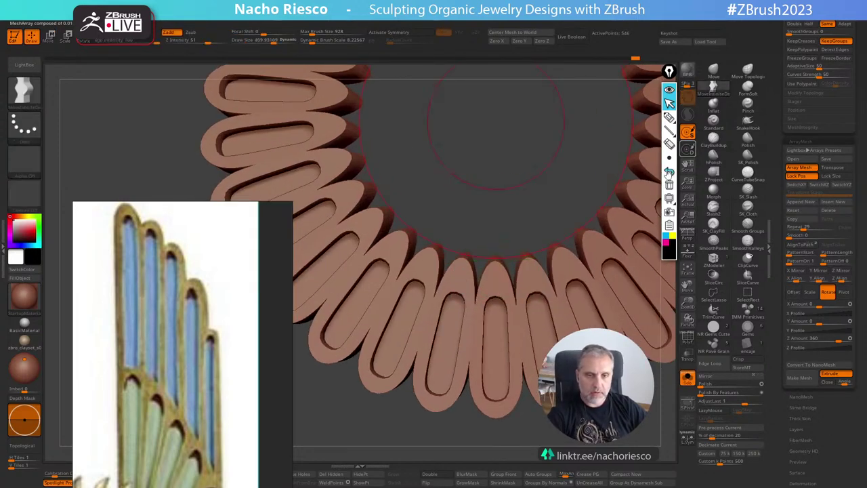
right_click_drag(249, 364, 226, 206)
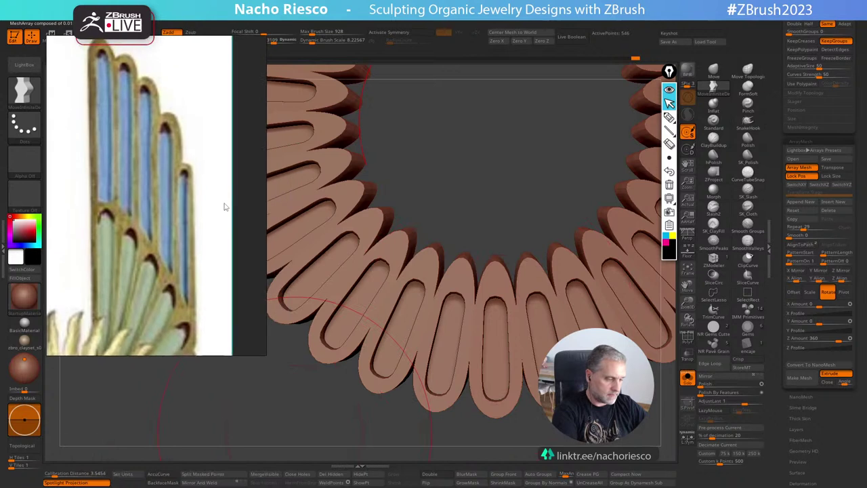
left_click(164, 481)
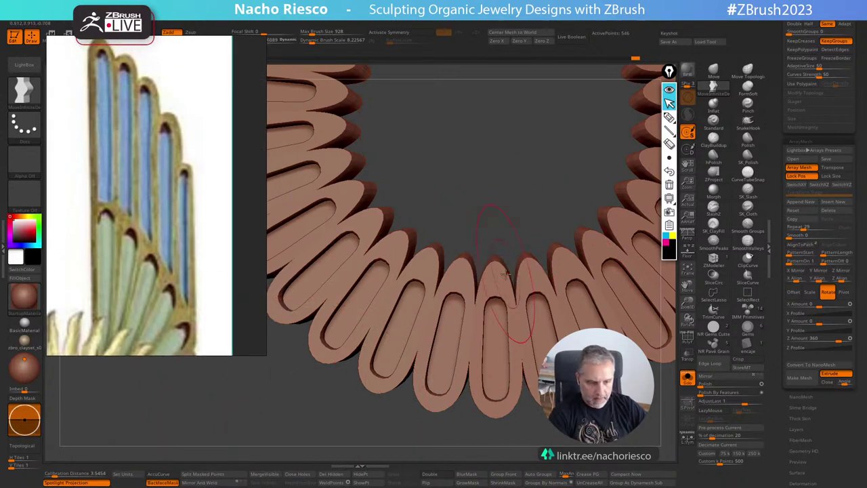
left_click(389, 31)
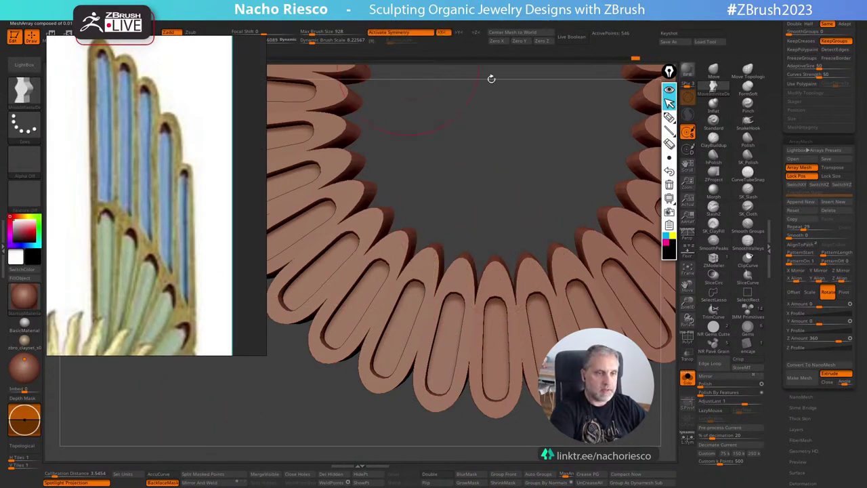
left_click_drag(502, 274, 503, 269)
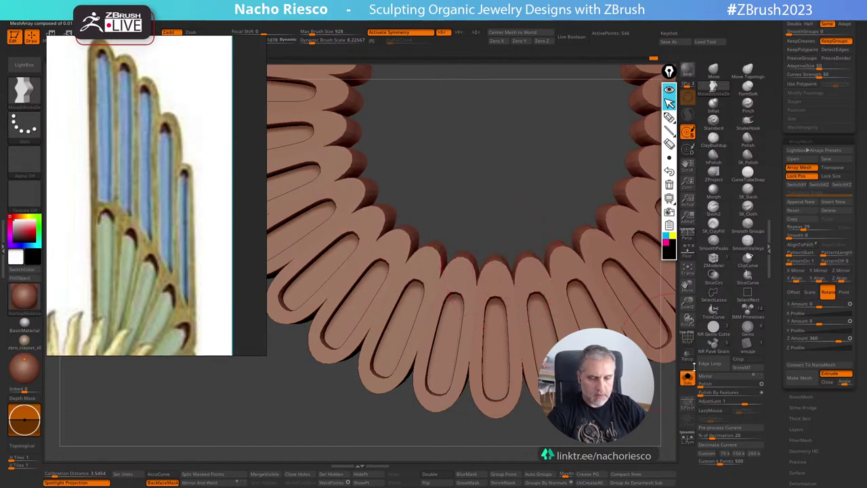
left_click(687, 378)
left_click_drag(637, 424, 591, 406, "alt")
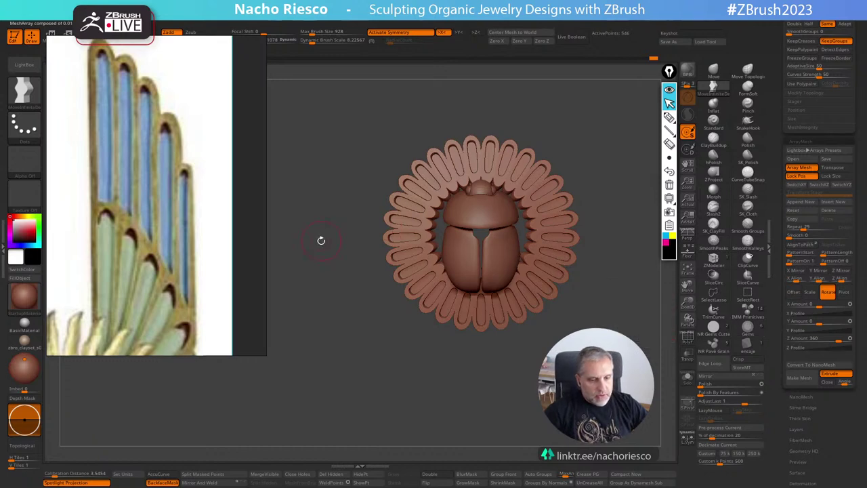
Show the whole winged pendant in the reference image, and tilt the feather slightly in side view with the gizmo.
scroll(195, 289, "down", 6)
middle_click_drag(164, 297, 163, 198)
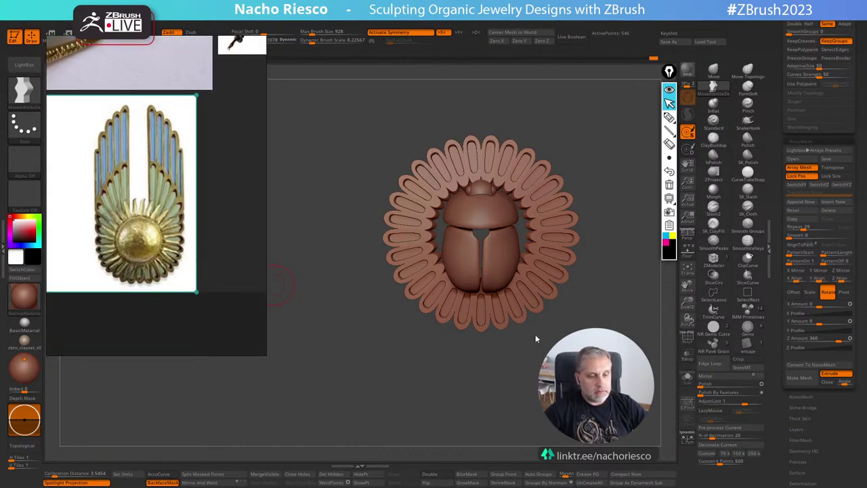
left_click_drag(536, 338, 577, 362)
key("w")
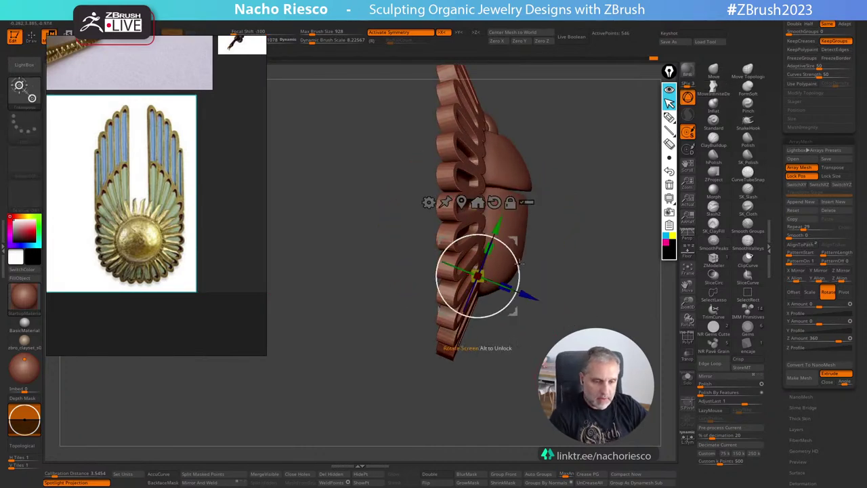
left_click_drag(520, 262, 517, 253)
left_click_drag(573, 271, 474, 237)
key("q")
mouse_move(609, 315)
left_mouse_down("alt")
mouse_move(618, 279)
mouse_move(644, 309)
mouse_move(640, 359)
left_mouse_up("alt")
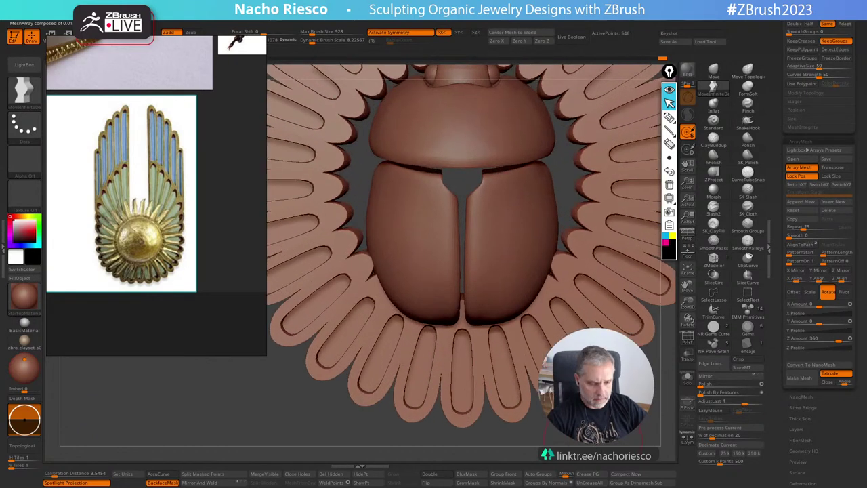
Resize the Move brush for the lower feathers and turn off BackfaceMask.
left_click_drag(630, 393, 637, 330, "alt")
key("s")
left_click(493, 327)
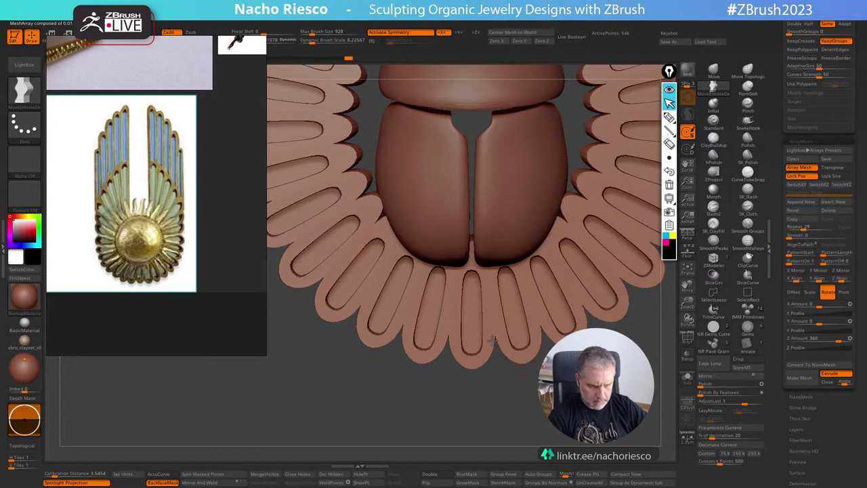
left_click_drag(510, 396, 477, 432, "alt")
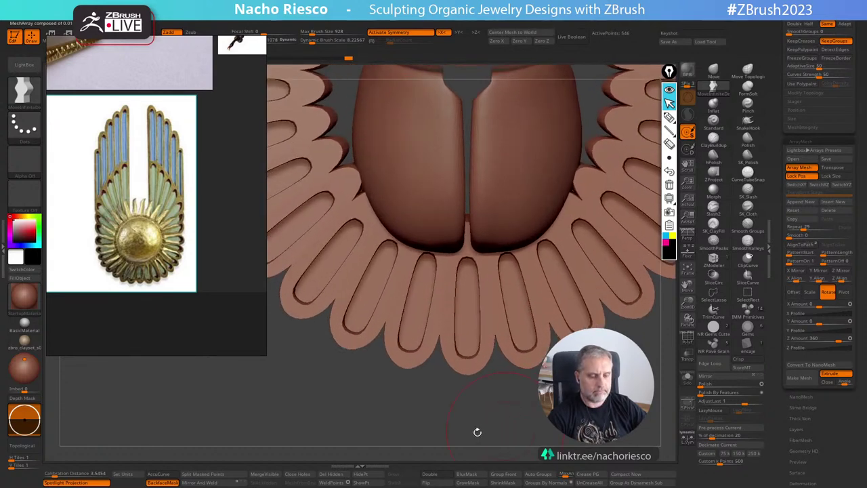
left_click(175, 482)
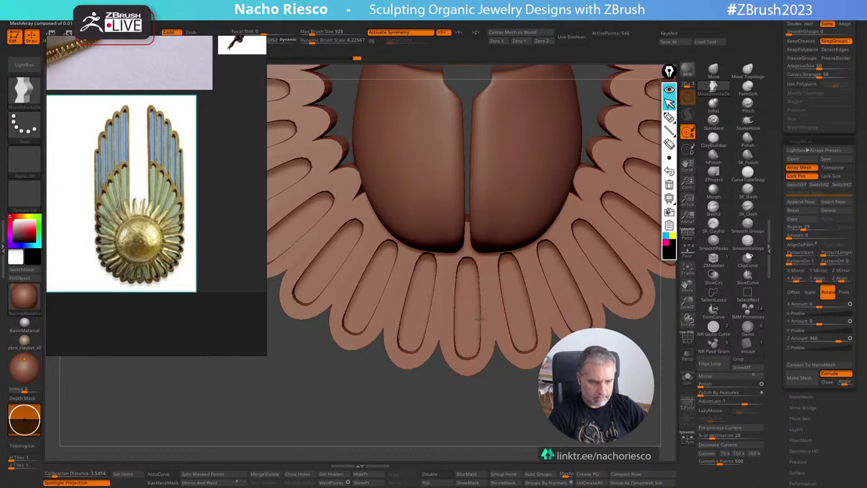
Adjust the outer end of the feather below the scarab with the infinite-depth Move brush, undoing the unwanted strokes.
left_click_drag(485, 382, 492, 391, "alt")
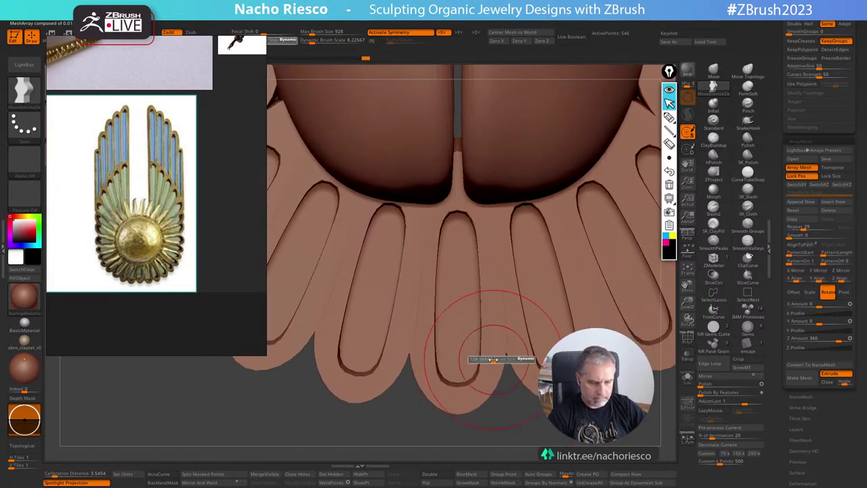
mouse_move(477, 352)
left_mouse_down()
mouse_move(468, 382)
mouse_move(458, 386)
left_mouse_up()
key("ctrl+z")
key("s")
key("ctrl+z")
key("s")
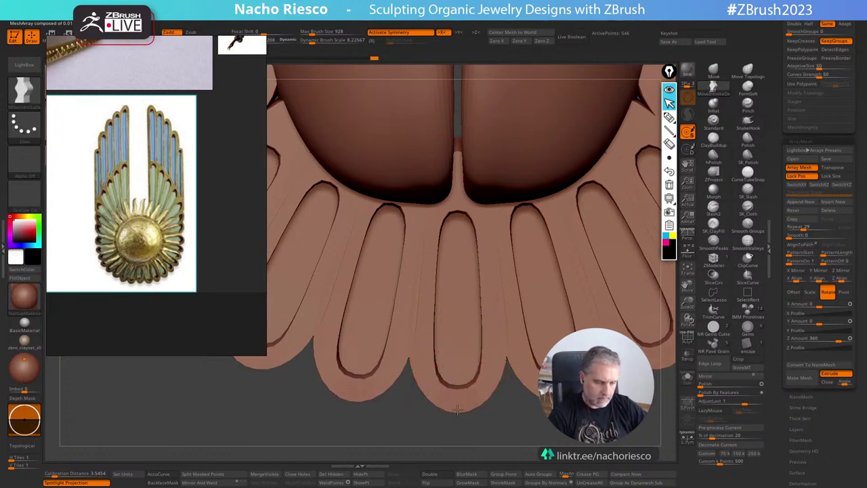
right_click_drag(517, 340, 535, 394, "ctrl")
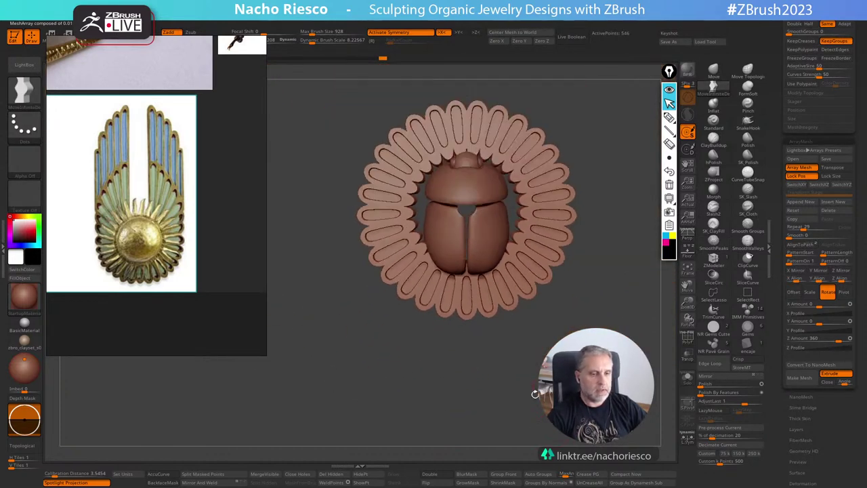
Rename the feather ring's subtool as "array mesh feather" and duplicate it.
left_click_drag(777, 130, 776, 259)
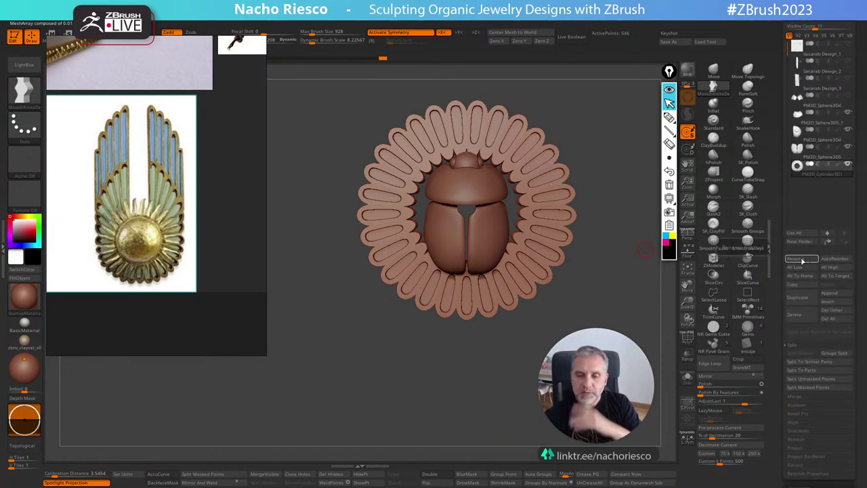
left_click(800, 259)
key("BackSpace")
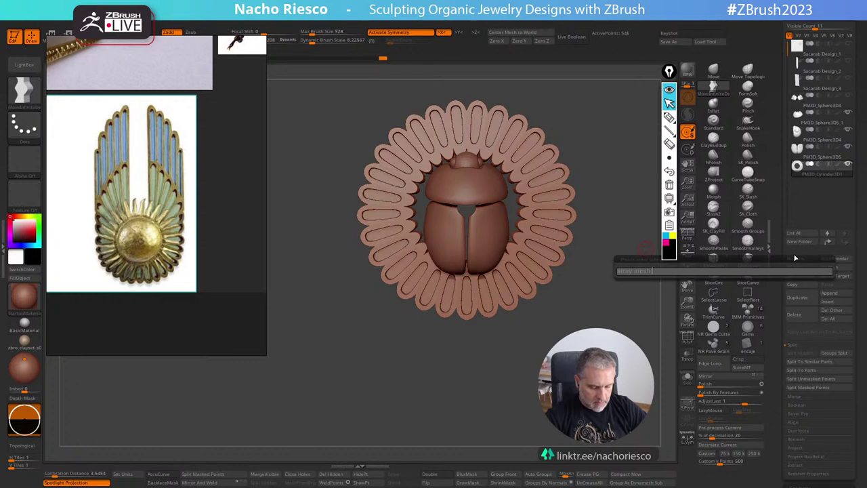
type("array mesh1")
type("er")
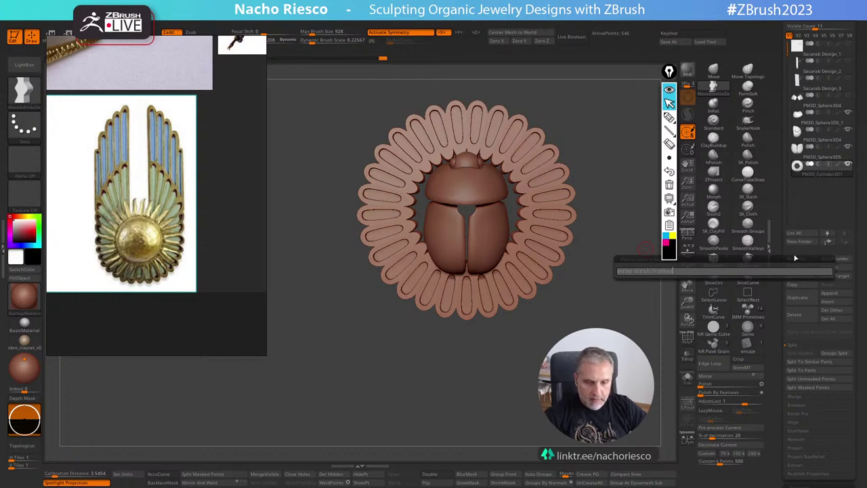
key("Return")
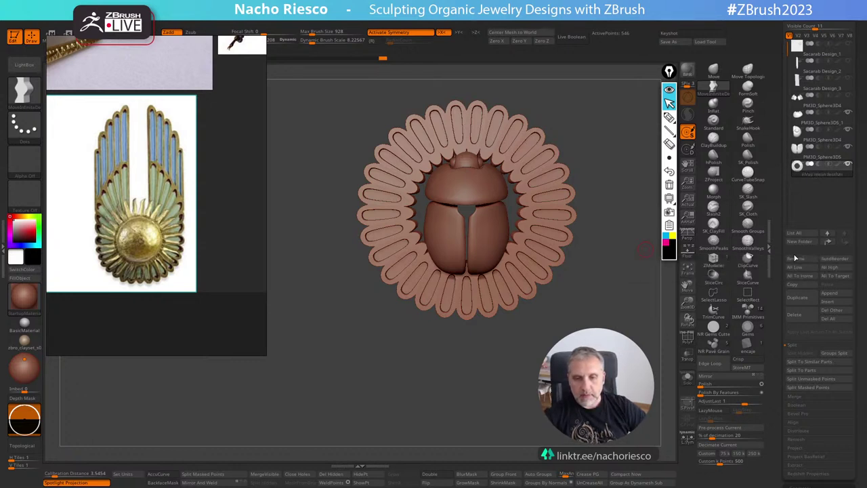
left_click(797, 298)
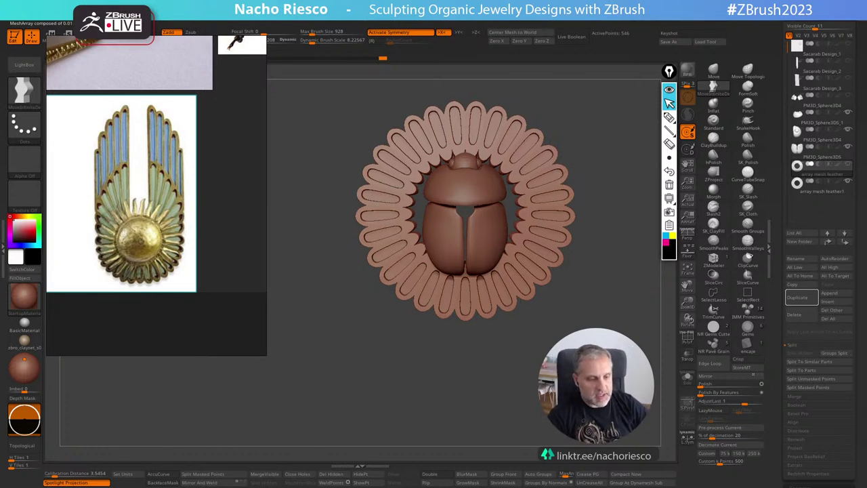
Select the duplicated feather ring below the original in the subtool list and isolate it in Solo mode.
left_click_drag(434, 366, 414, 387, "alt")
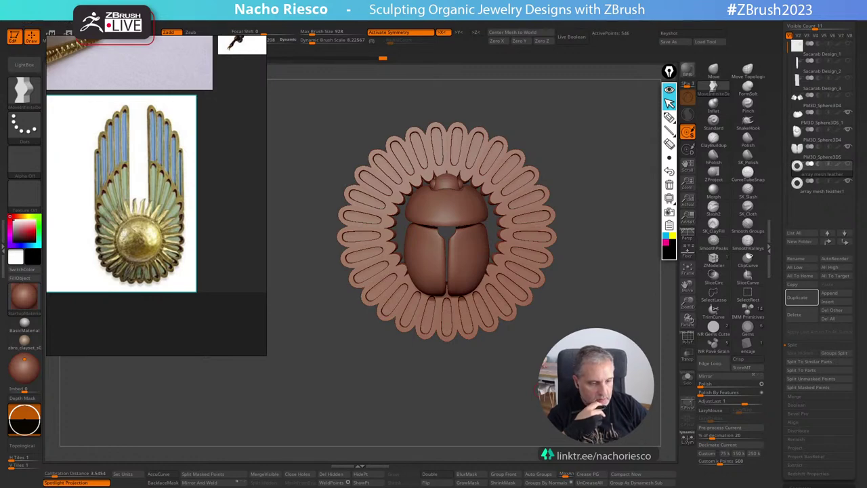
left_click_drag(597, 310, 596, 268, "alt")
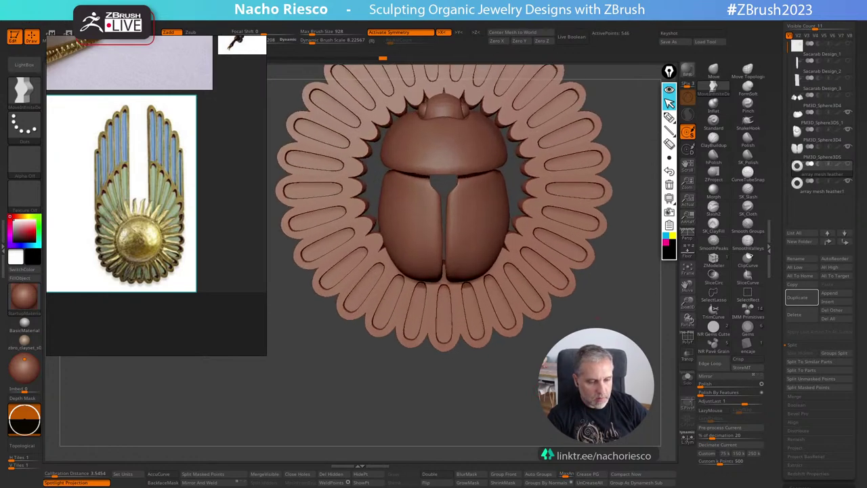
left_click(821, 189)
left_click(688, 379)
left_click_drag(599, 319, 593, 268, "alt")
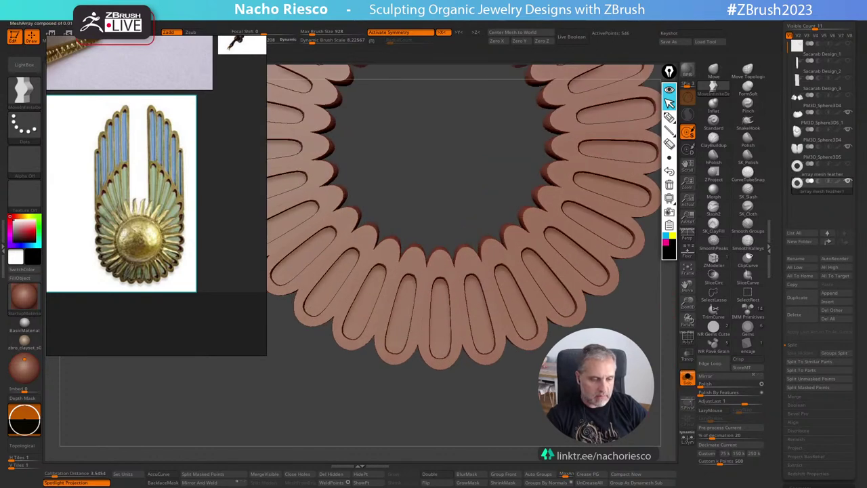
Move the reference image out of the way and choose MaskPen as the masking brush.
left_click(25, 93, "ctrl")
key("i")
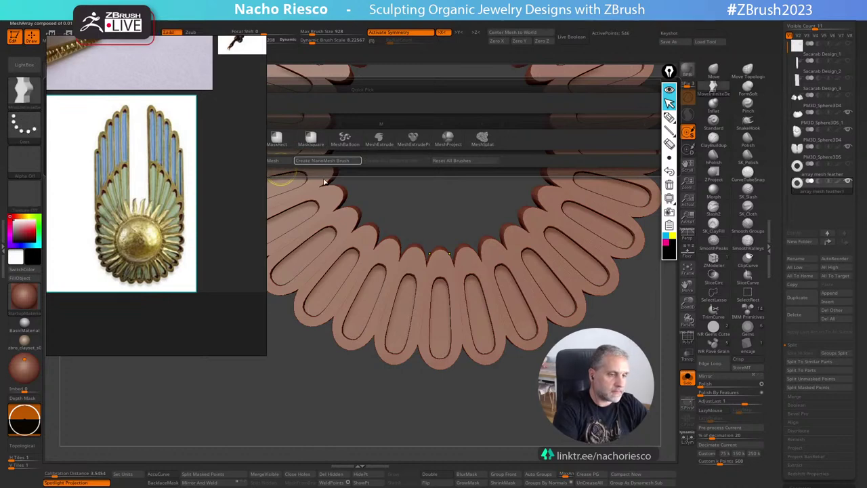
right_click_drag(233, 230, 215, 412)
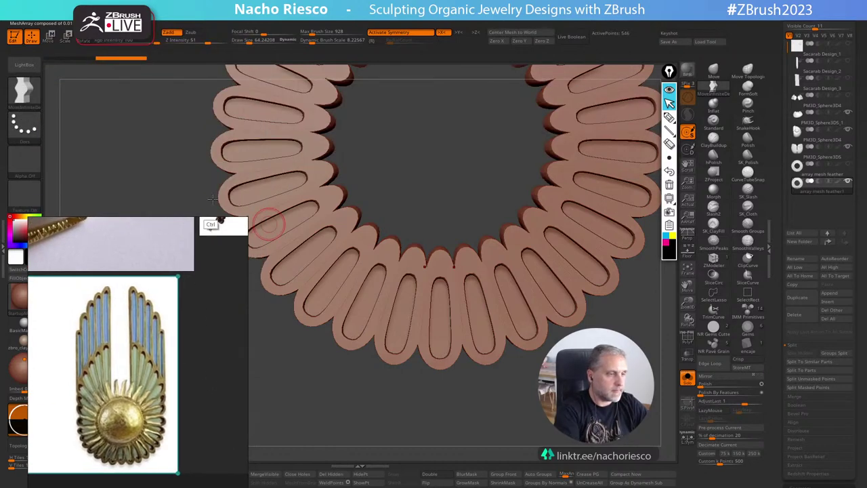
left_click(24, 88)
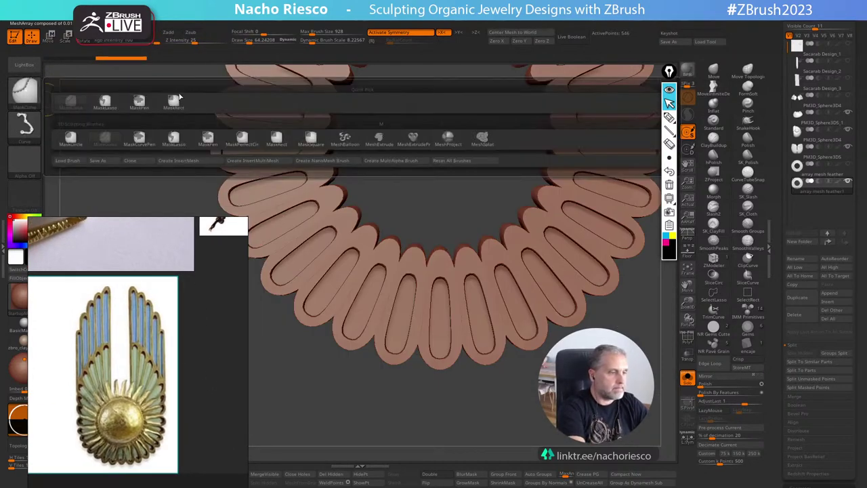
left_click(200, 135)
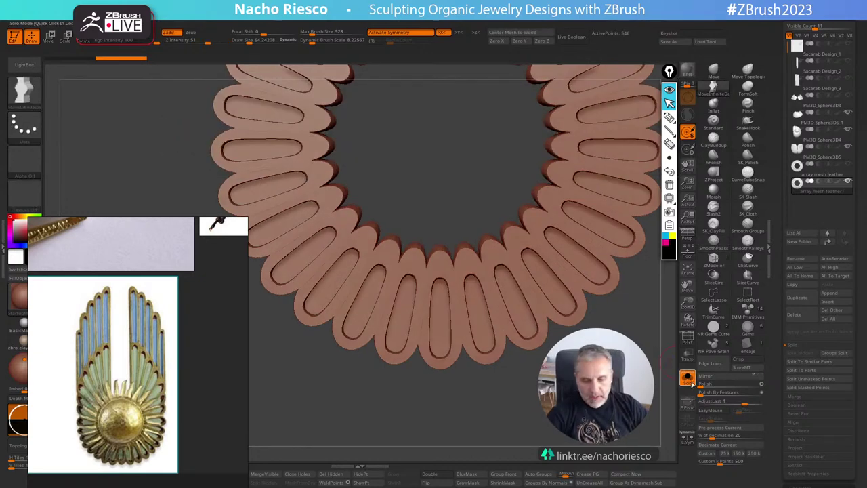
Inspect the duplicated ring together with the scarab body, and isolate the ring again.
left_click_drag(642, 408, 637, 373, "alt")
mouse_move(637, 373)
left_mouse_down()
mouse_move(636, 426)
mouse_move(636, 372)
mouse_move(634, 385)
left_mouse_up()
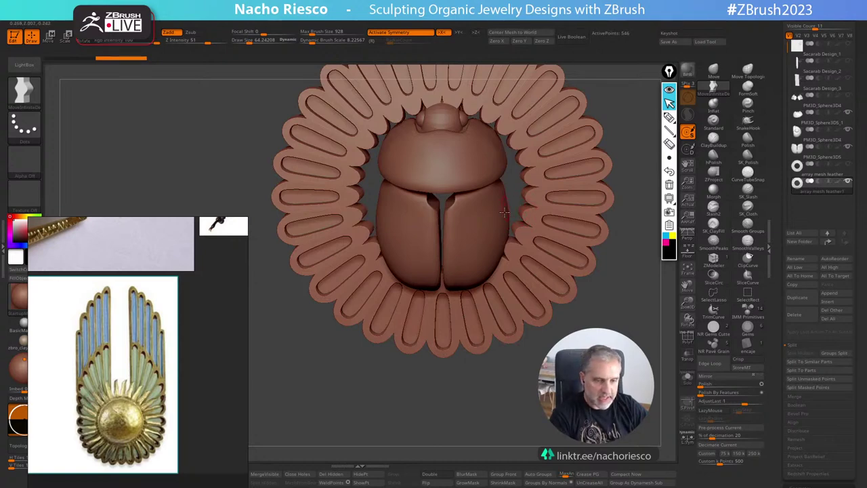
left_click_drag(635, 188, 636, 151)
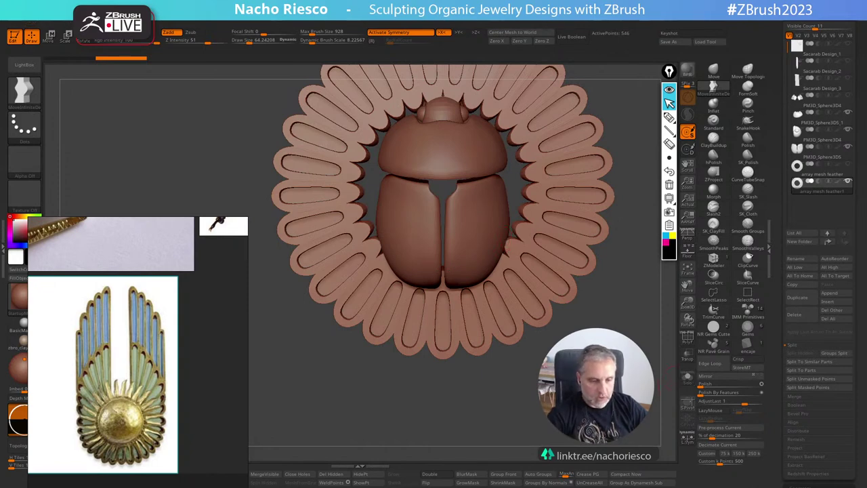
left_click(687, 378)
left_click_drag(649, 399, 647, 425, "alt")
Lengthen the feathers toward the ring's centre by pulling the lower feather's inner end with a large symmetrical Move brush.
left_click(713, 89)
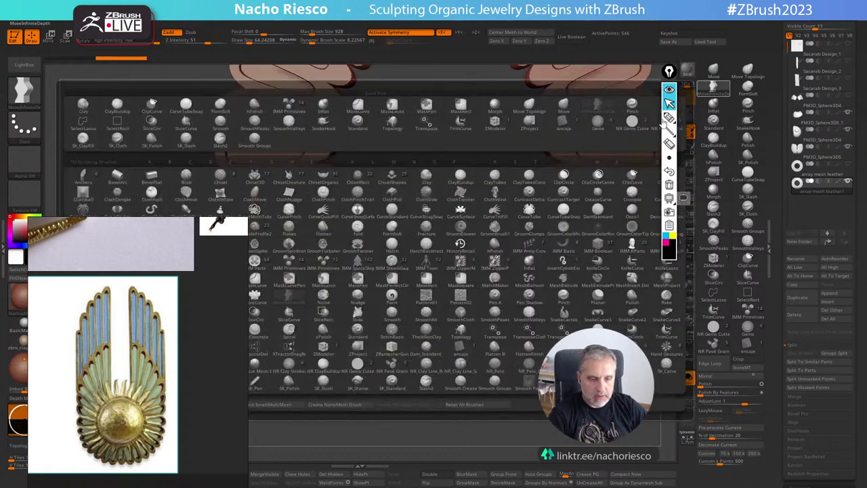
key("s")
left_click_drag(443, 319, 458, 318)
key("x")
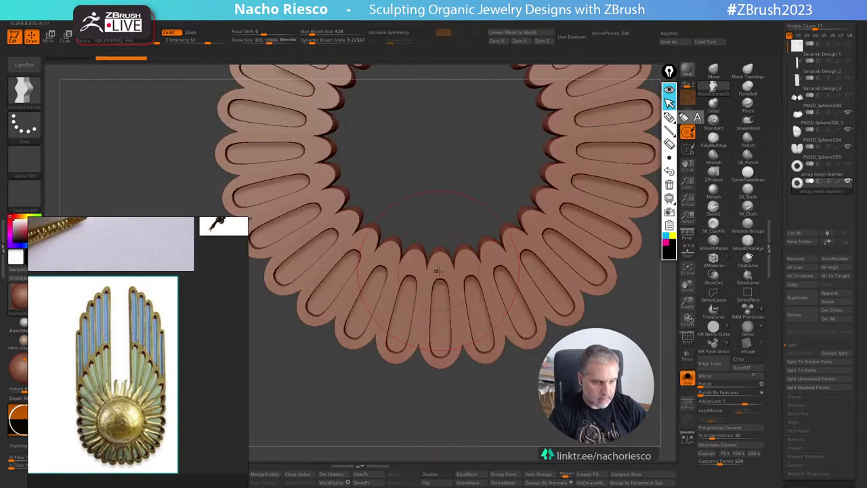
key("x")
key("s")
mouse_move(436, 276)
left_mouse_down()
mouse_move(443, 248)
mouse_move(437, 266)
left_mouse_up()
key("s")
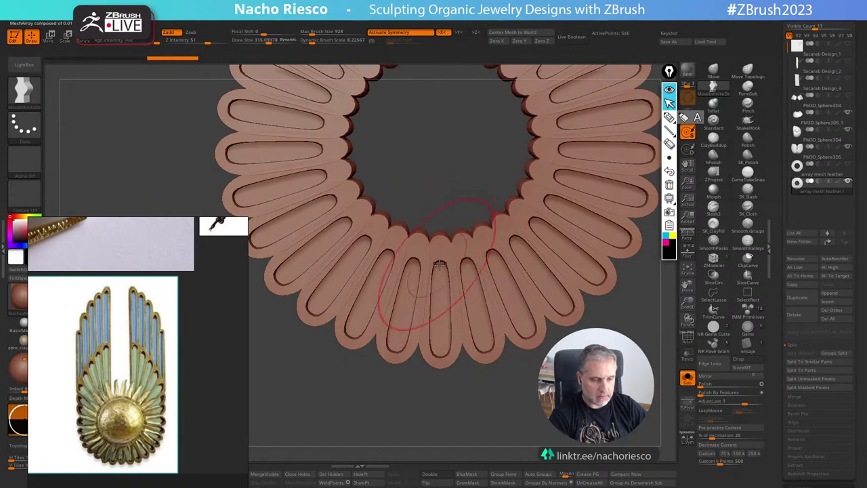
Try Array Mesh Repeat counts of 27 and 26 on the lengthened feather ring.
left_click_drag(771, 356, 770, 278)
scroll(770, 276, "down", 8)
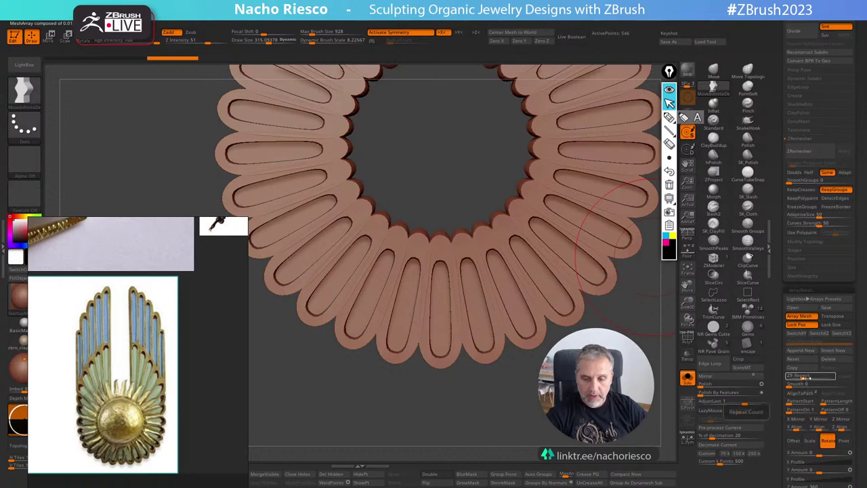
left_click(807, 377)
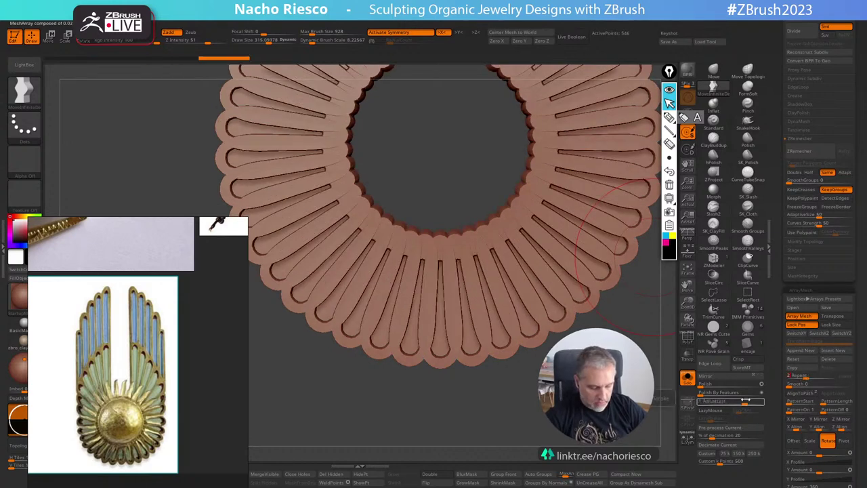
type("27")
key("Return")
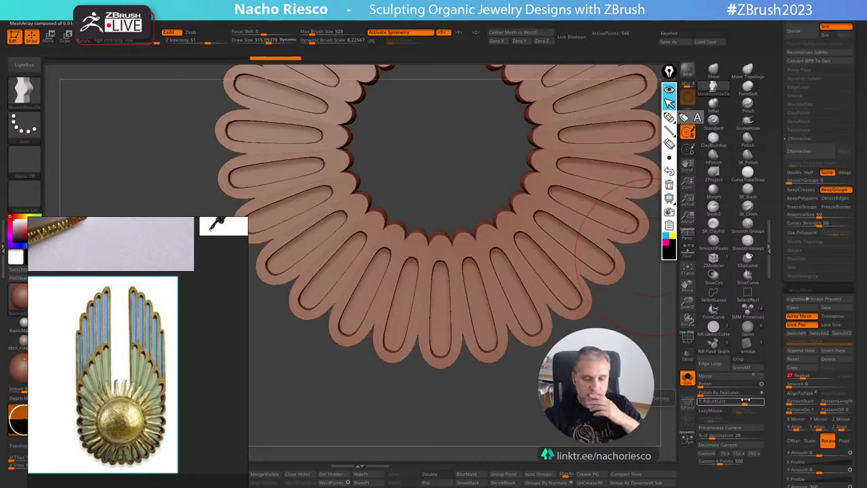
type("26")
key("Return")
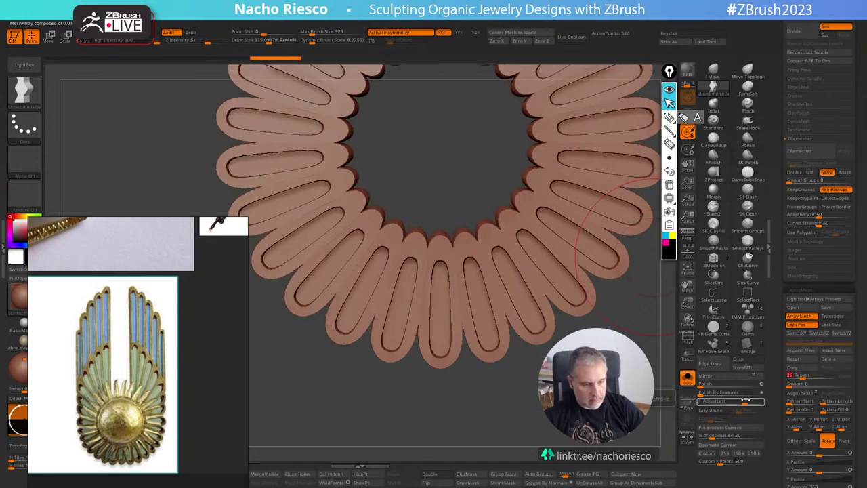
Try a Repeat count of 51 on the feather ring, and set the Array Mesh Repeat to 25.
left_click_drag(613, 390, 603, 406)
left_click_drag(603, 407, 600, 444, "alt")
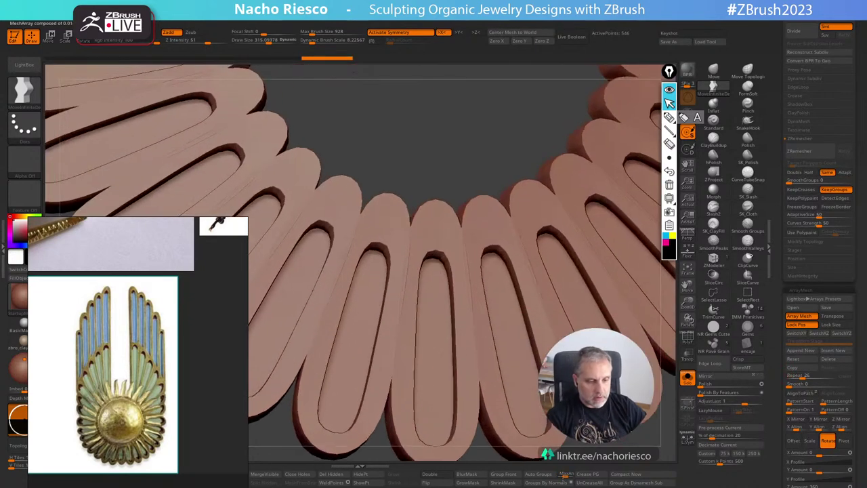
left_click(803, 375)
type("51")
key("Return")
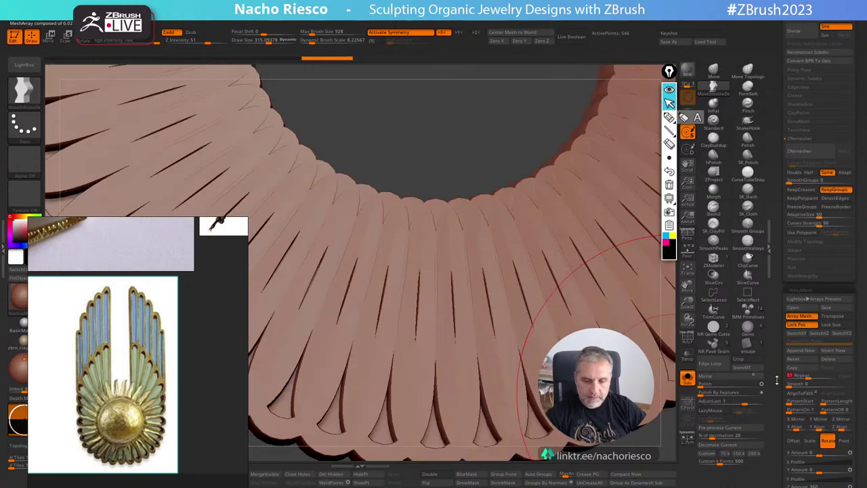
left_click_drag(808, 377, 802, 376)
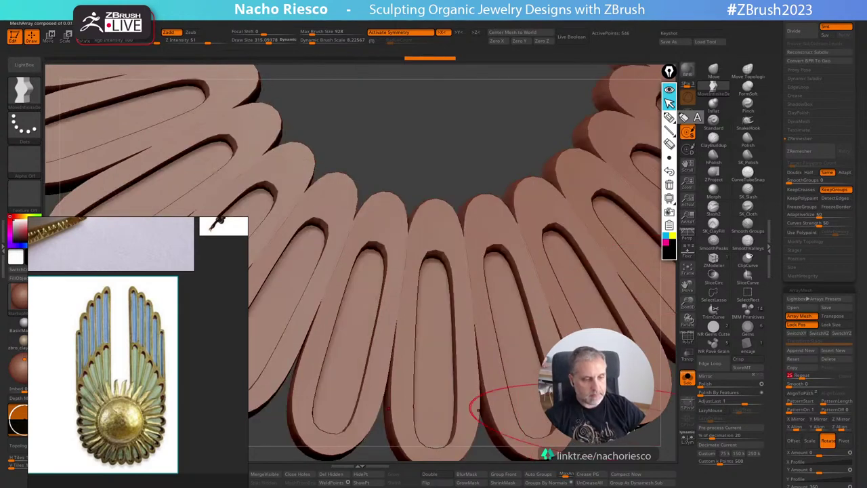
Pull the feathers' inner ends further toward the centre with the Move brush, checking how the ring meets the scarab body.
left_click_drag(623, 449, 651, 405)
left_click(690, 383)
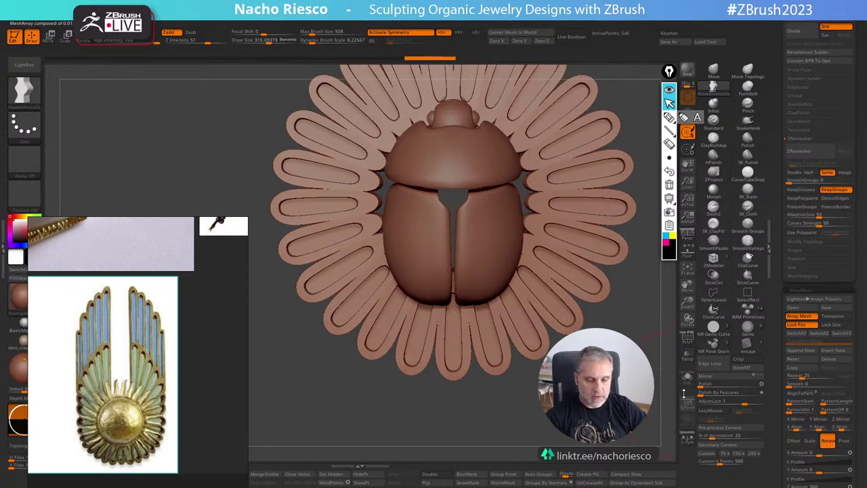
left_click(688, 377)
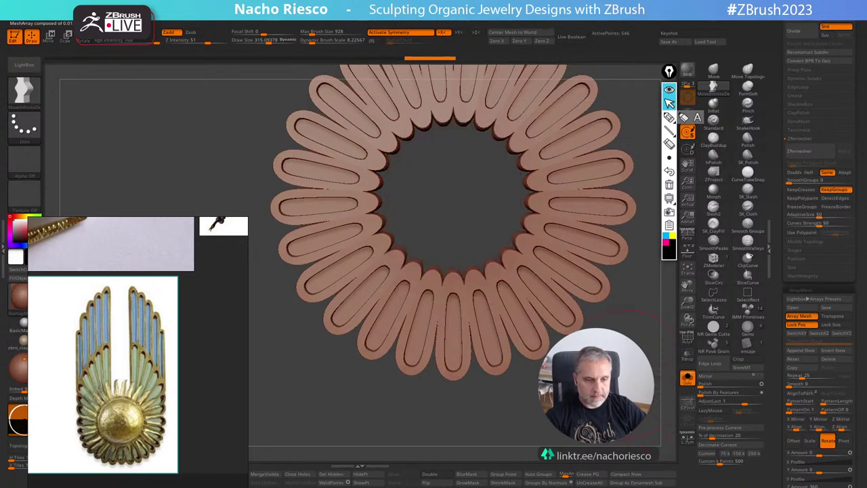
key("s")
left_click_drag(453, 289, 453, 271)
left_click(688, 378)
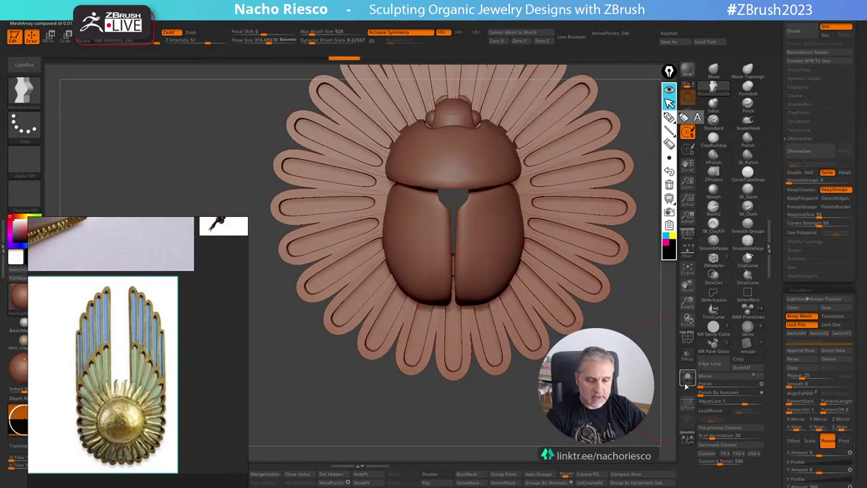
left_click(688, 377)
key("s")
mouse_move(442, 302)
left_mouse_down()
mouse_move(438, 286)
mouse_move(458, 274)
left_mouse_up()
Turn off Array Mesh to show only the single feather, and enable BackfaceMask again.
left_click(799, 316)
mouse_move(485, 304)
left_mouse_down("alt")
mouse_move(503, 354)
mouse_move(520, 322)
left_mouse_up("alt")
right_click_drag(211, 353, 242, 178)
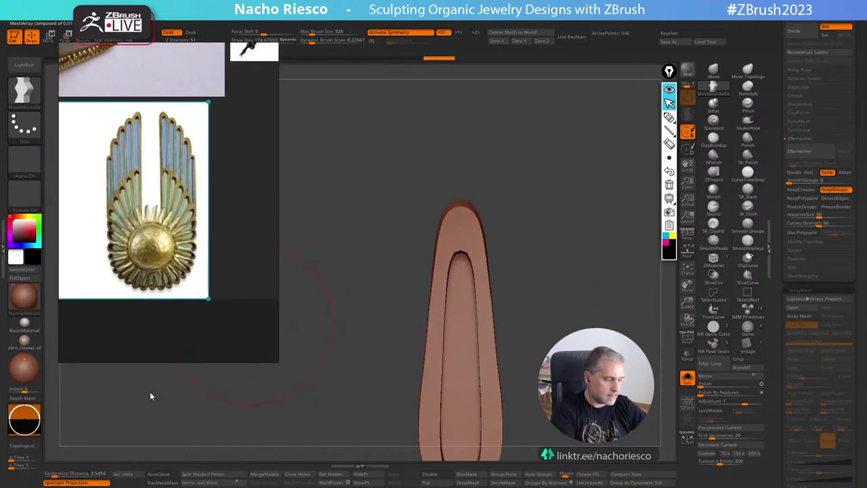
left_click(163, 483)
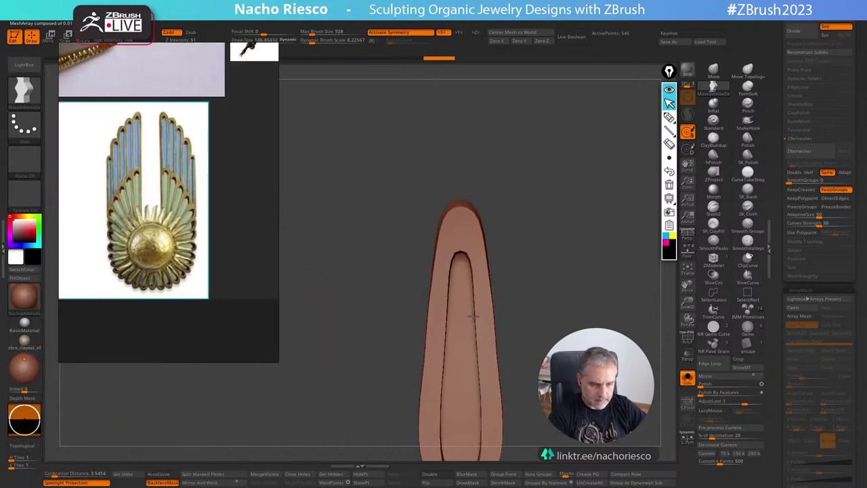
Disable BackfaceMask and nudge the outer edges and groove at the feather's inner end slightly inward with the Move brush.
key("s")
left_click_drag(482, 366, 473, 384)
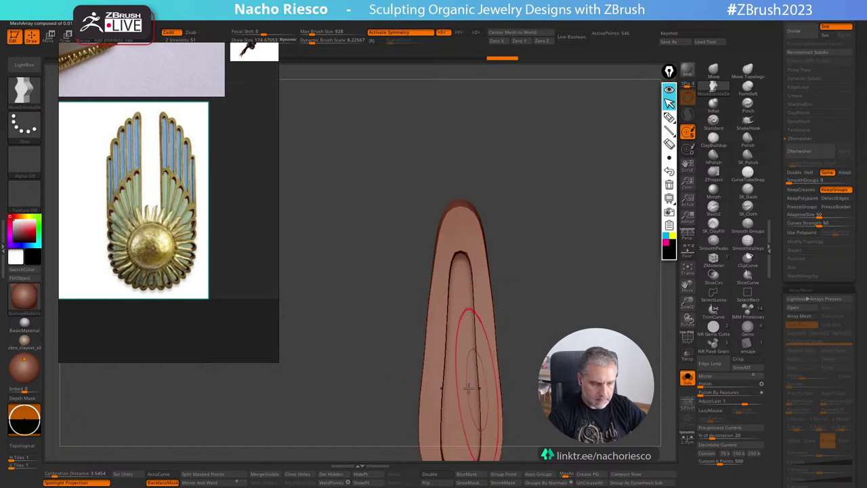
left_click(162, 483)
key("s")
left_click_drag(459, 324, 441, 340)
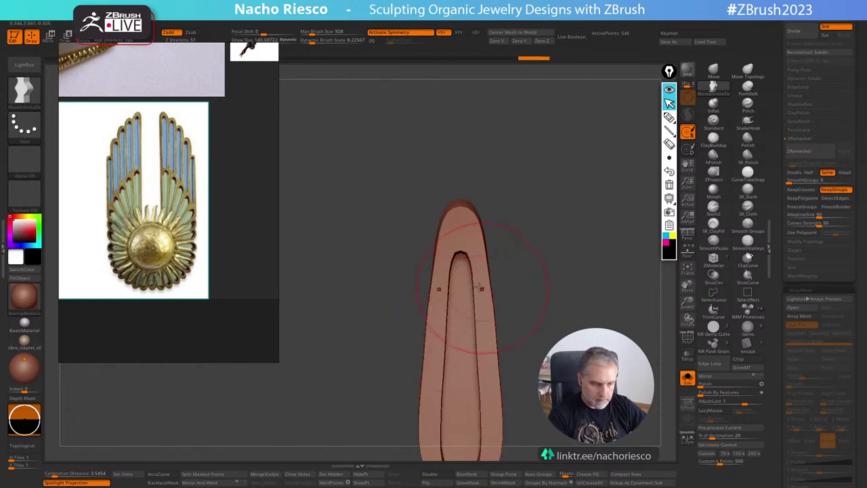
key("s")
left_click_drag(472, 287, 470, 286)
left_click_drag(433, 336, 435, 339)
left_click_drag(427, 376, 430, 375)
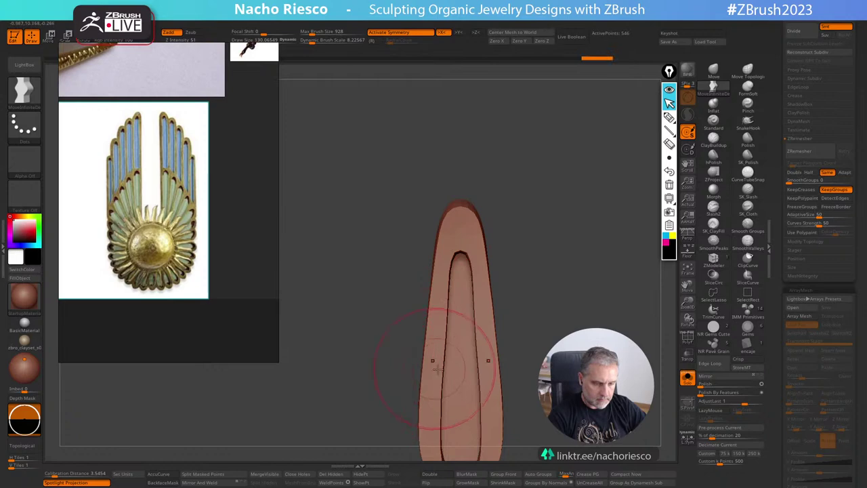
left_click_drag(444, 338, 446, 338)
left_click_drag(460, 251, 460, 255)
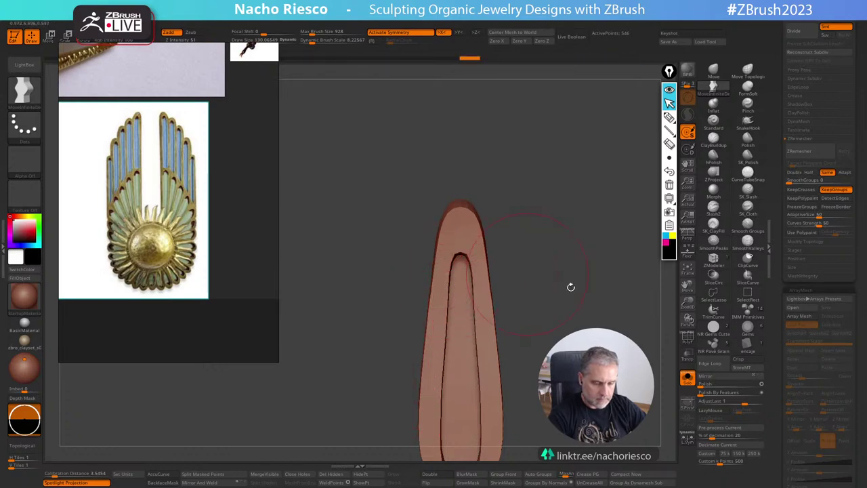
Show the scarab body again, turn Array Mesh back on, and set the feather ring's Repeat count to 24.
left_click(688, 381)
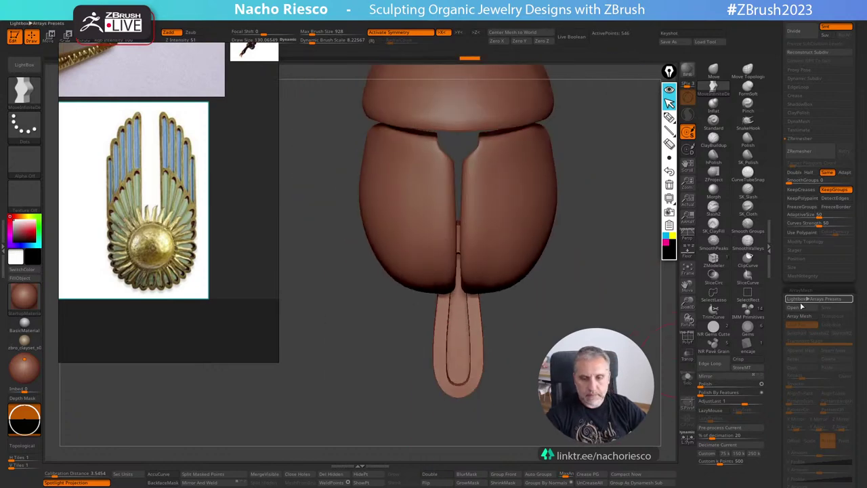
left_click(800, 317)
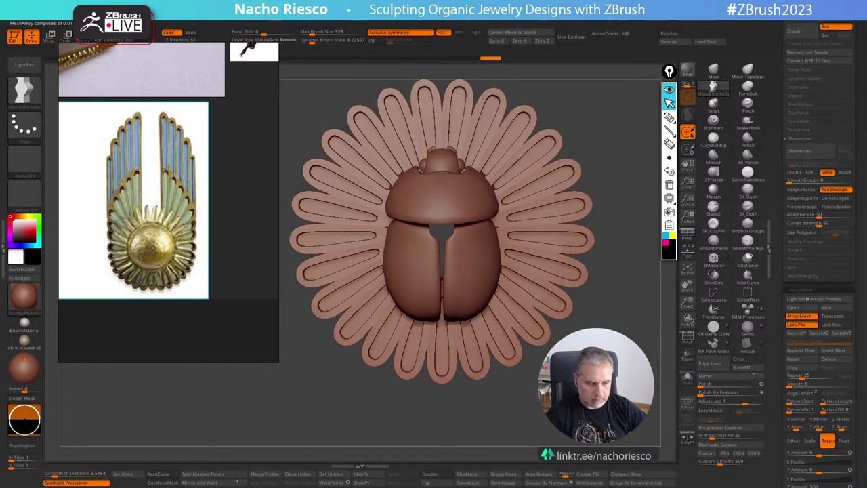
right_click_drag(460, 298, 465, 393, "ctrl")
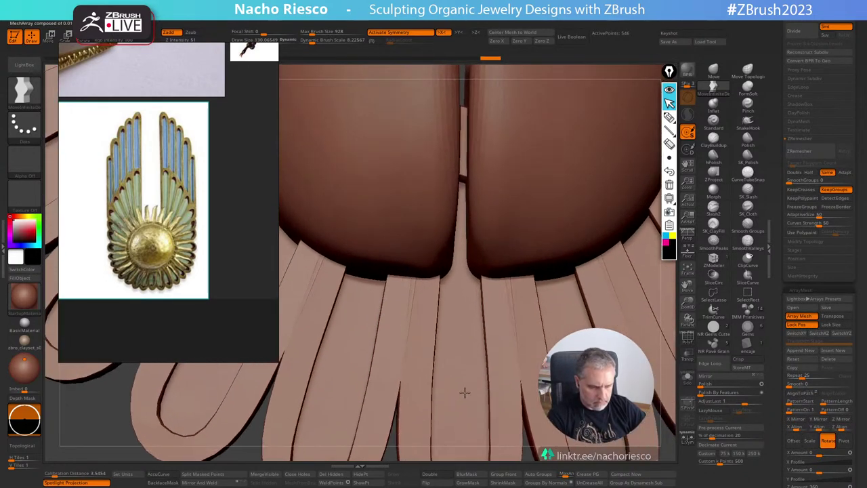
left_click(807, 376)
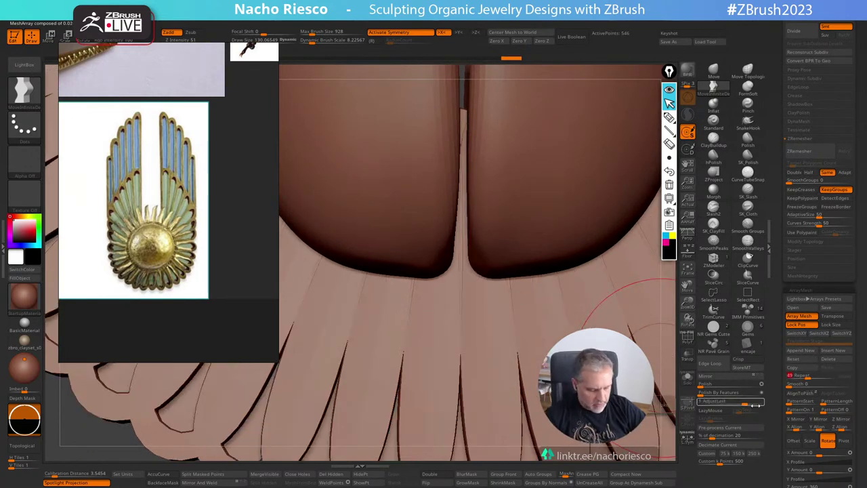
left_click_drag(807, 376, 802, 376)
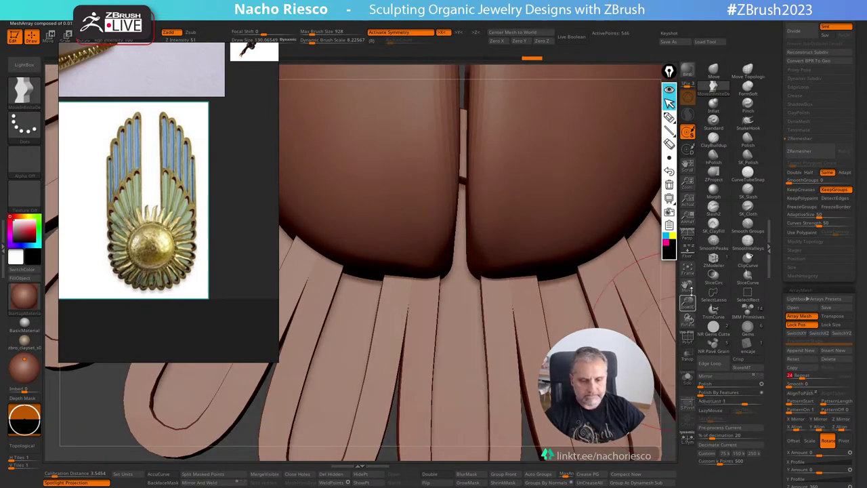
left_click(689, 271)
mouse_move(613, 399)
left_mouse_down("shift")
mouse_move(610, 380)
mouse_move(615, 423)
mouse_move(622, 403)
left_mouse_up("shift")
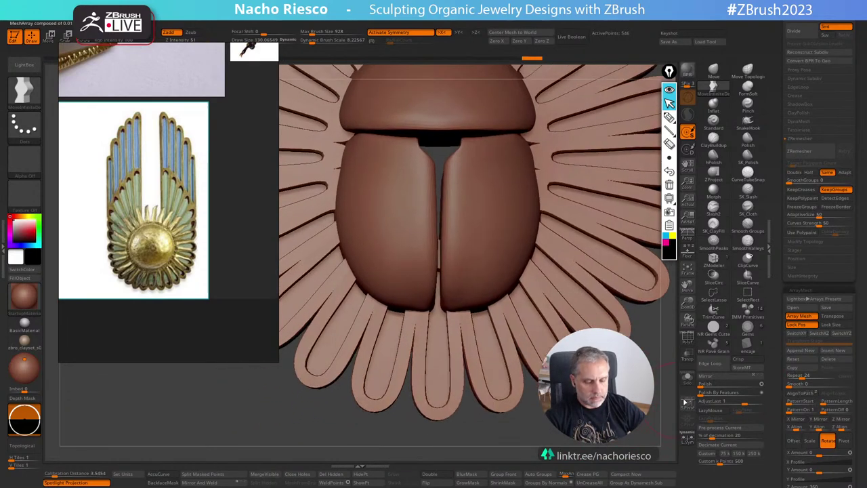
Isolate the feather ring, enable BackfaceMask, and adjust the side of the lowest feather with the Move brush.
left_click(688, 381)
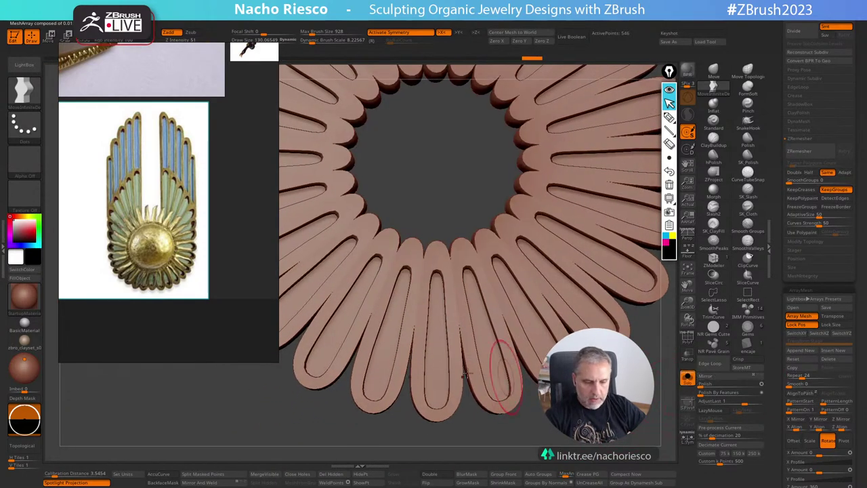
left_click(164, 483)
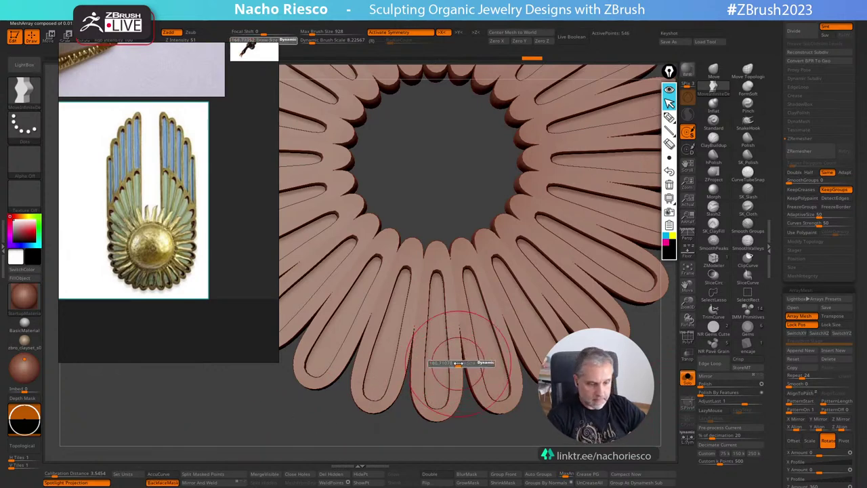
left_click_drag(462, 372, 464, 387)
key("s")
left_click_drag(496, 426, 535, 441, "shift")
key("f")
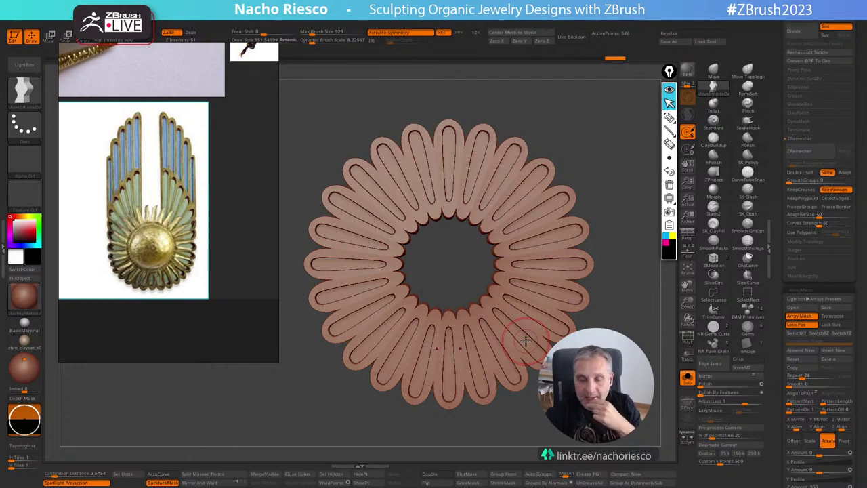
Switch to the ZRemesherGuides brush.
scroll(823, 186, "up", 2)
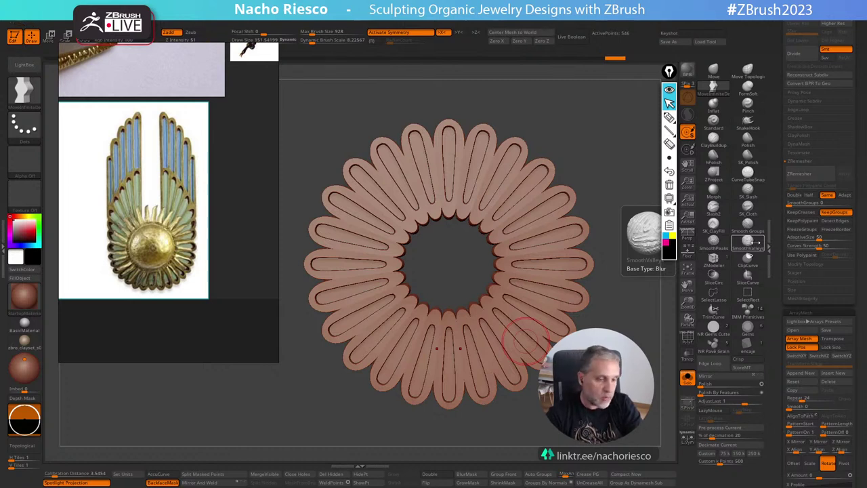
key("b")
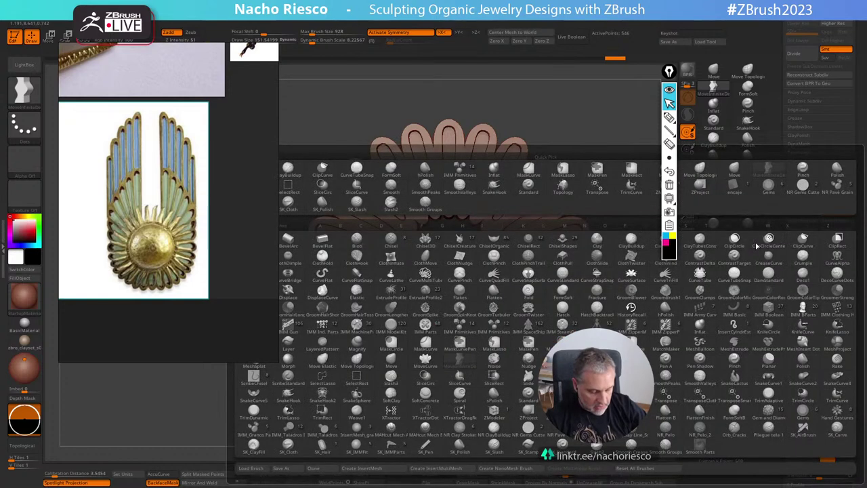
key("z")
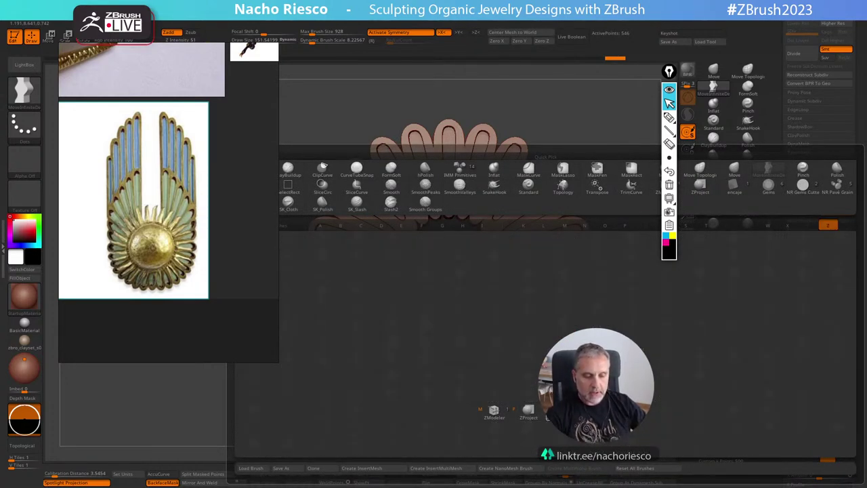
key("m")
key("f")
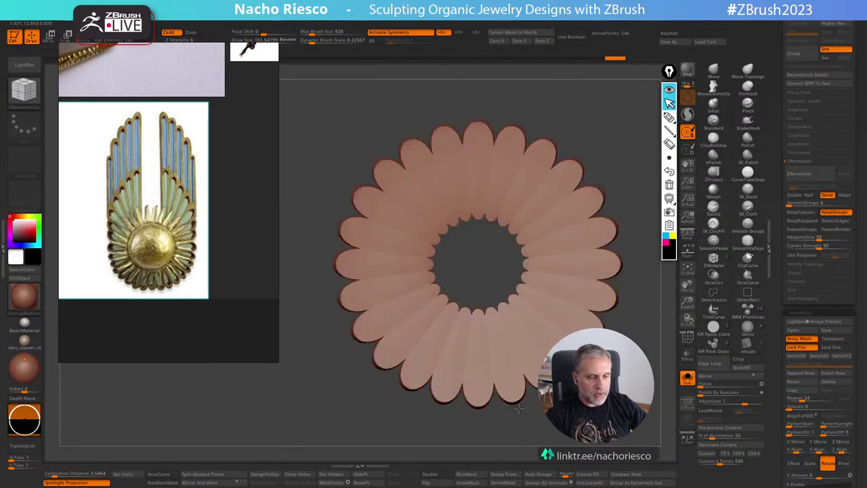
left_click_drag(519, 408, 650, 379)
Make the scarab's thorax, between the head and the wing cases, the active subtool and display its polyframe.
left_click_drag(777, 173, 777, 294)
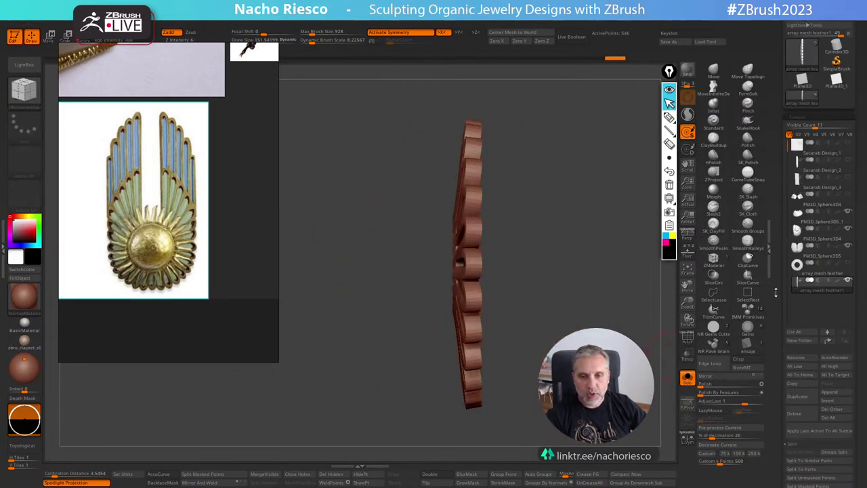
left_click(817, 249)
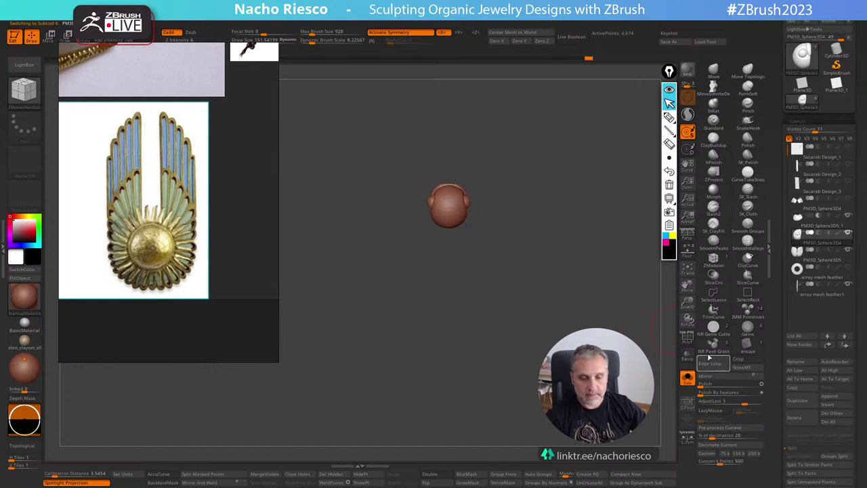
left_click(818, 216)
mouse_move(407, 156)
left_mouse_down("alt")
mouse_move(430, 243)
mouse_move(434, 404)
left_mouse_up("alt")
key("shift+f")
mouse_move(420, 170)
left_mouse_down()
mouse_move(430, 210)
mouse_move(439, 192)
left_mouse_up()
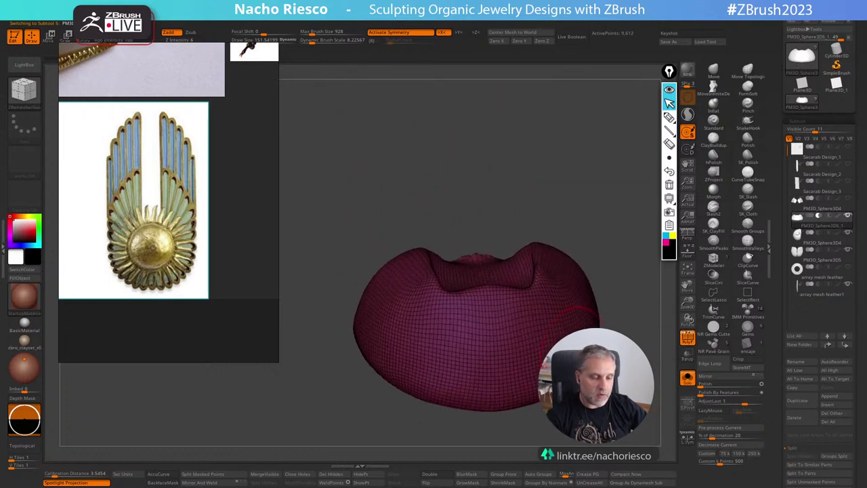
With a smaller brush, draw four guide curves across the width of the thorax and cross them with guides running down to its base.
key("s")
left_click_drag(449, 314, 448, 314)
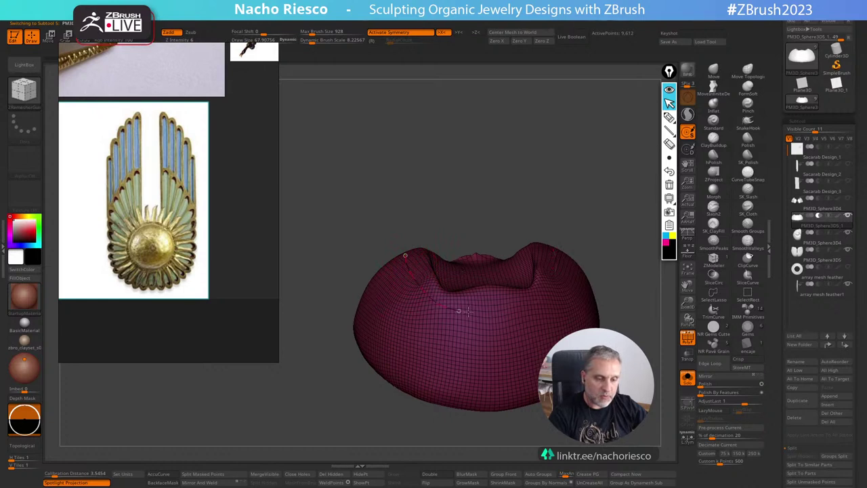
key("s")
left_click_drag(446, 321, 436, 318)
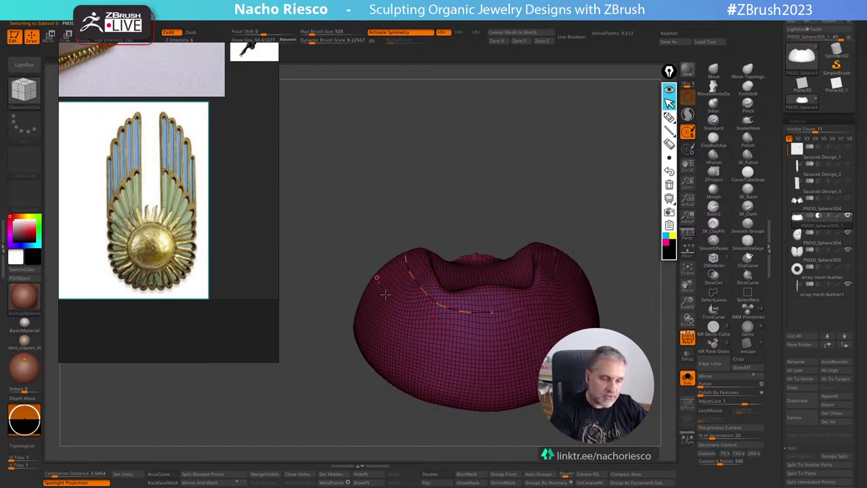
right_click_drag(495, 338, 361, 302)
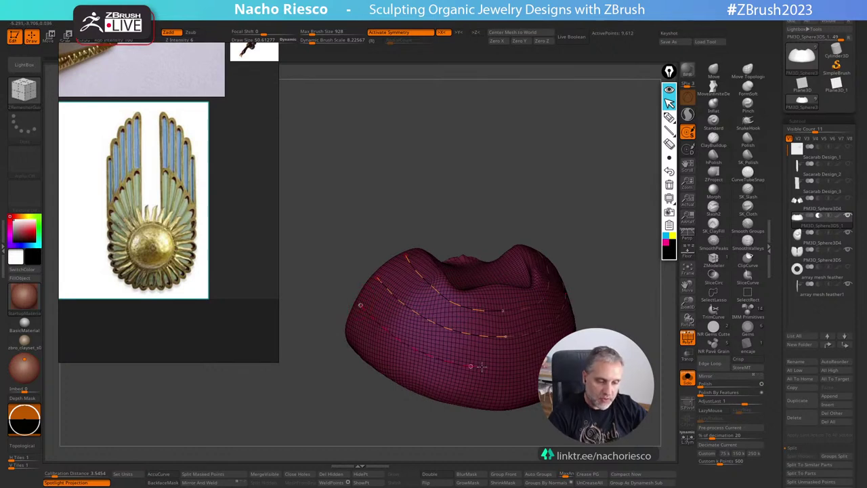
left_click_drag(480, 367, 511, 366)
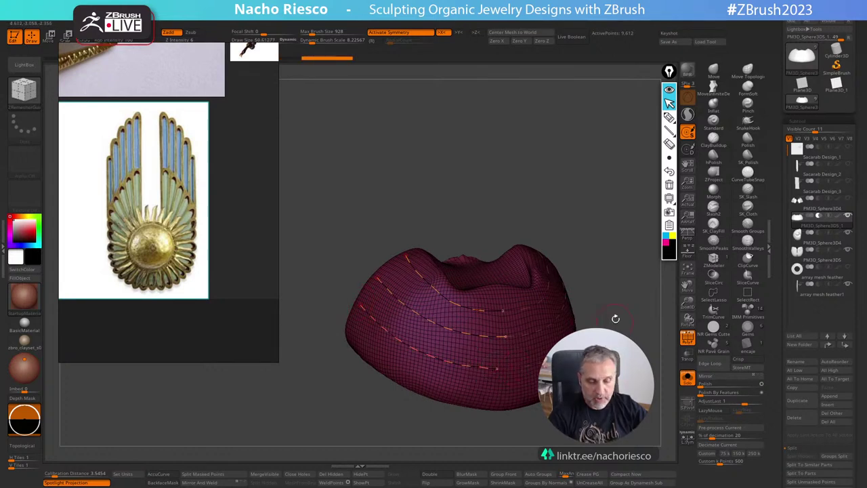
left_click_drag(615, 318, 566, 318)
right_click_drag(513, 350, 503, 392)
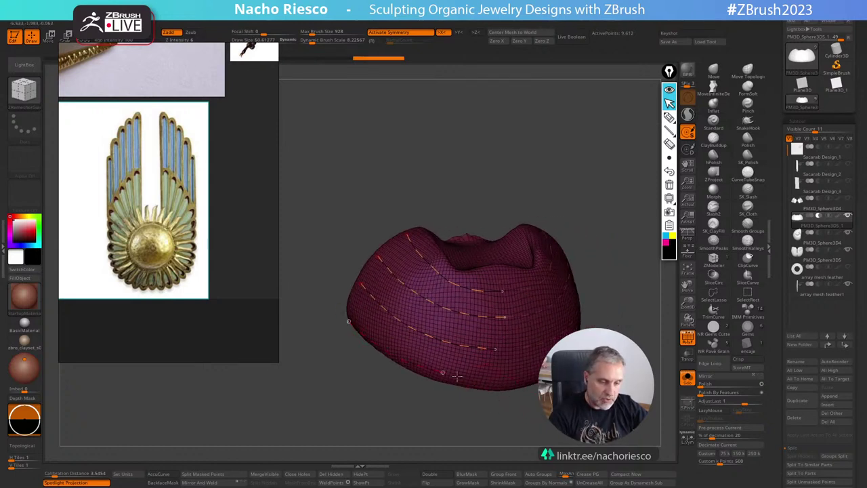
left_click_drag(498, 380, 509, 381)
right_click_drag(510, 383, 521, 406)
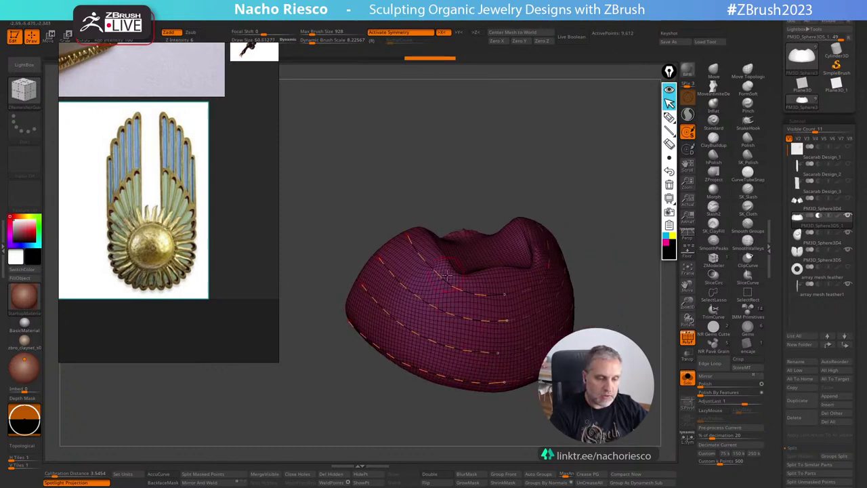
left_click_drag(441, 309, 422, 379)
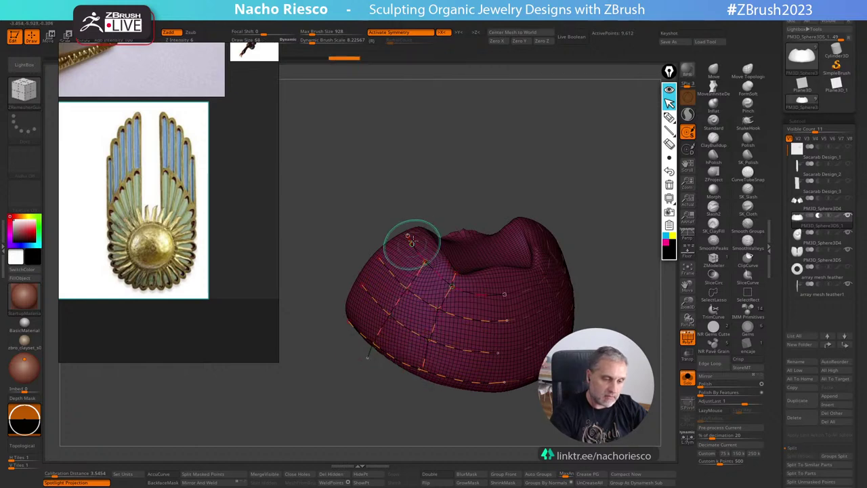
left_click_drag(491, 282, 486, 385)
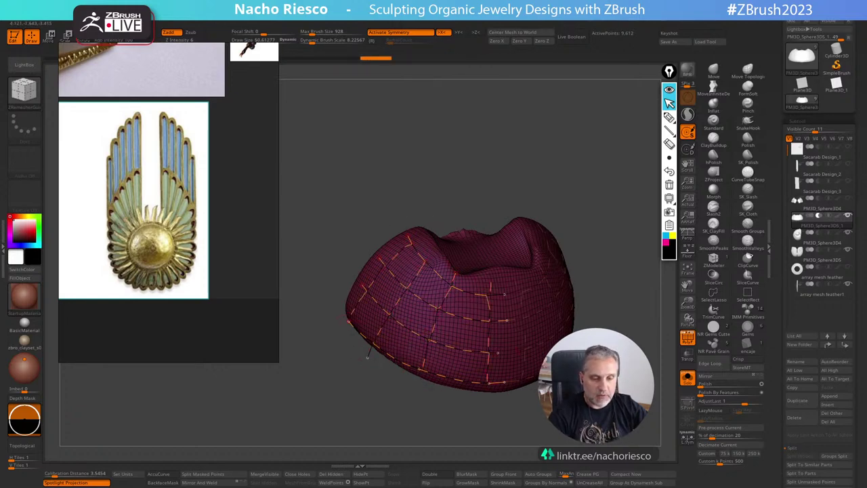
Try a guide curve along the thorax's neck edge with a smaller brush, and undo the last guide strokes.
mouse_move(487, 381)
right_mouse_down("ctrl")
mouse_move(532, 341)
mouse_move(477, 271)
right_mouse_up("ctrl")
key("s")
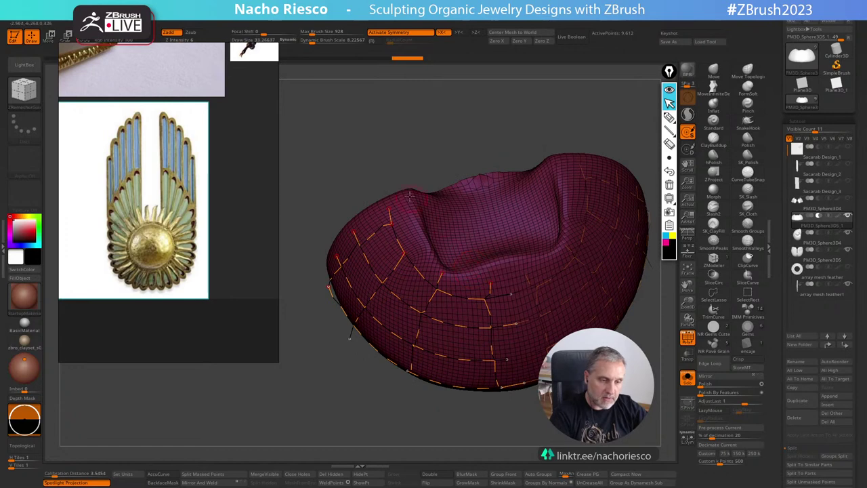
left_click_drag(514, 270, 529, 267)
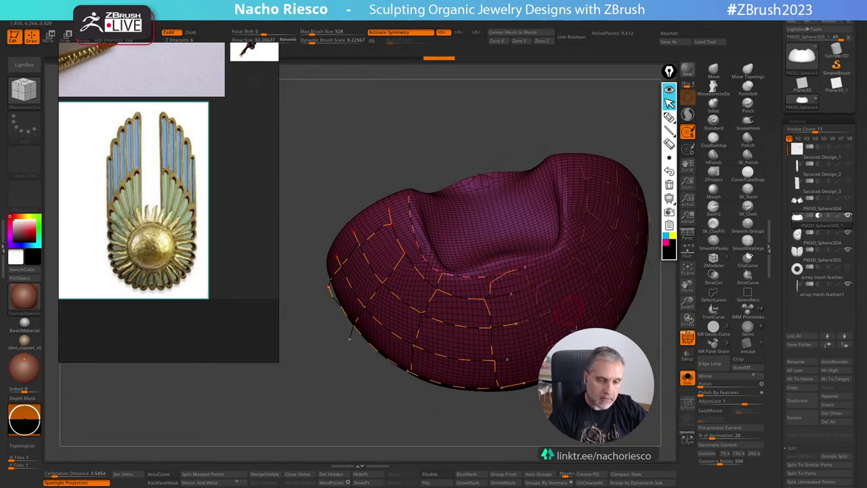
right_click_drag(528, 267, 522, 256)
key("ctrl+z")
key("ctrl+z")
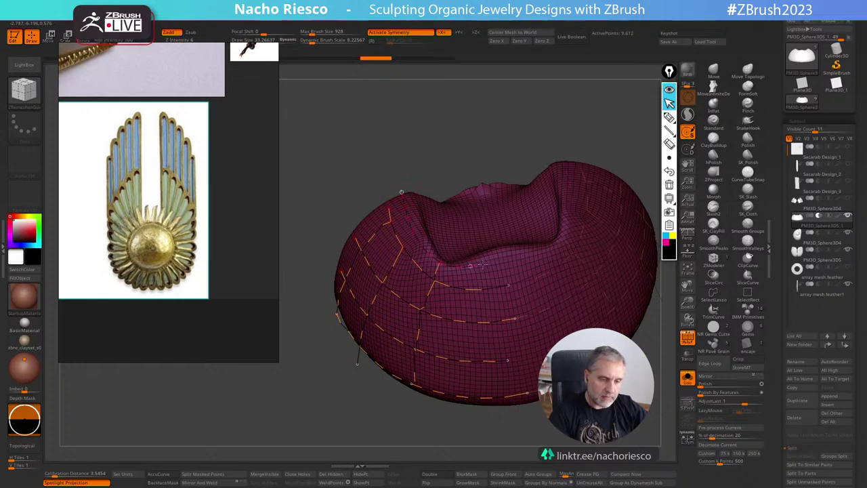
Redraw the guide along the thorax's neck edge and extend the crossing guides from it down to the base.
mouse_move(484, 260)
left_mouse_down()
mouse_move(484, 408)
mouse_move(472, 406)
mouse_move(487, 423)
left_mouse_up()
mouse_move(407, 242)
left_mouse_down()
mouse_move(418, 231)
mouse_move(400, 205)
left_mouse_up()
mouse_move(628, 294)
left_mouse_down()
mouse_move(579, 296)
mouse_move(613, 298)
mouse_move(583, 291)
mouse_move(620, 268)
left_mouse_up()
left_click_drag(518, 363, 543, 364)
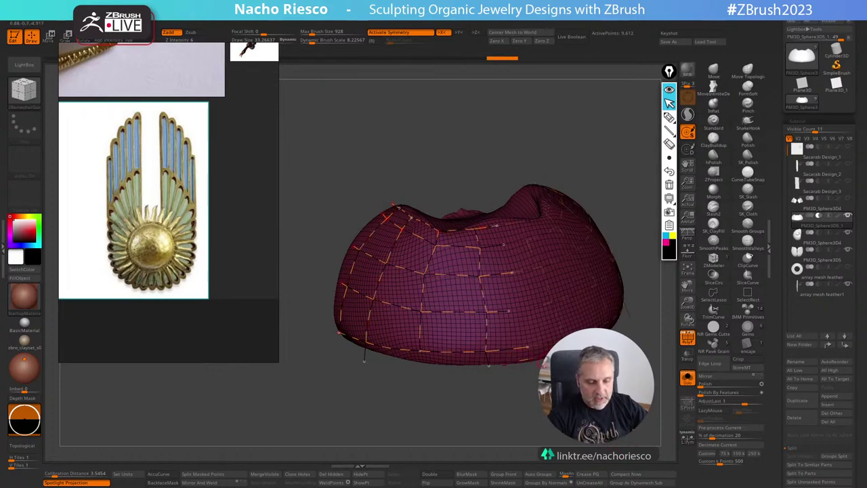
left_click_drag(630, 298, 620, 268)
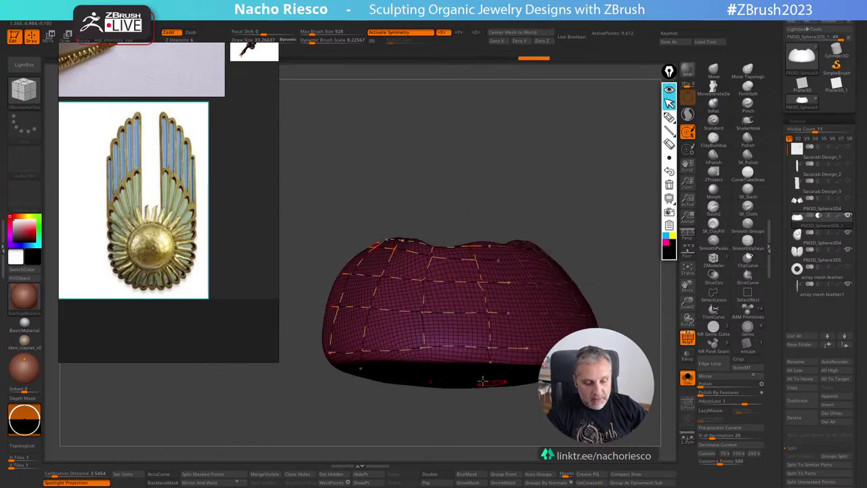
Remesh the thorax along its guide curves with ZRemesher at half the polygon count and AdaptiveSize 0, and hide the polyframe.
left_click_drag(782, 413, 782, 259)
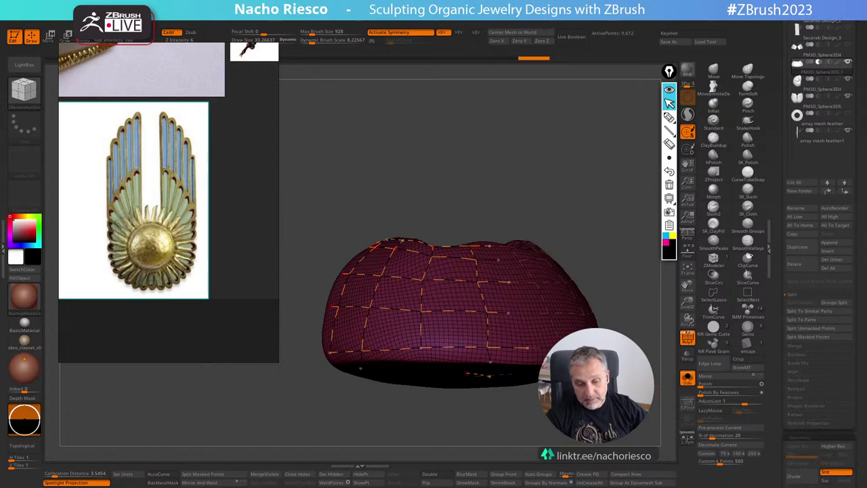
left_click_drag(630, 261, 601, 282)
left_click_drag(781, 407, 773, 249)
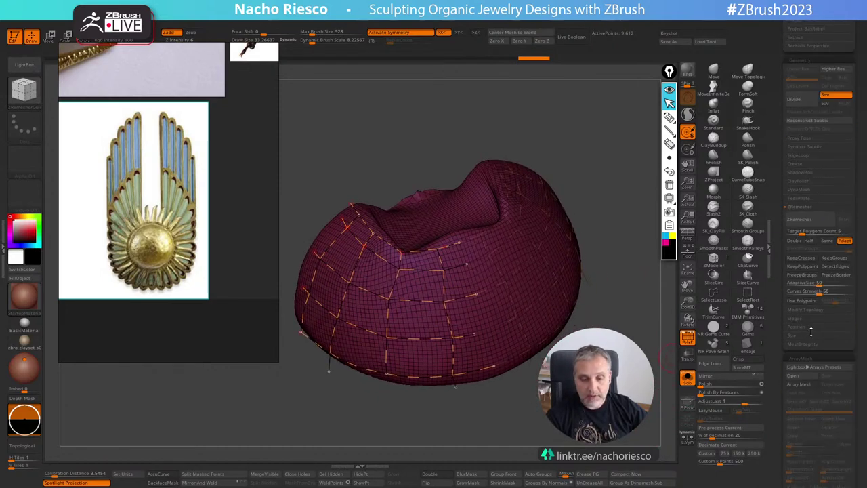
left_click(844, 244)
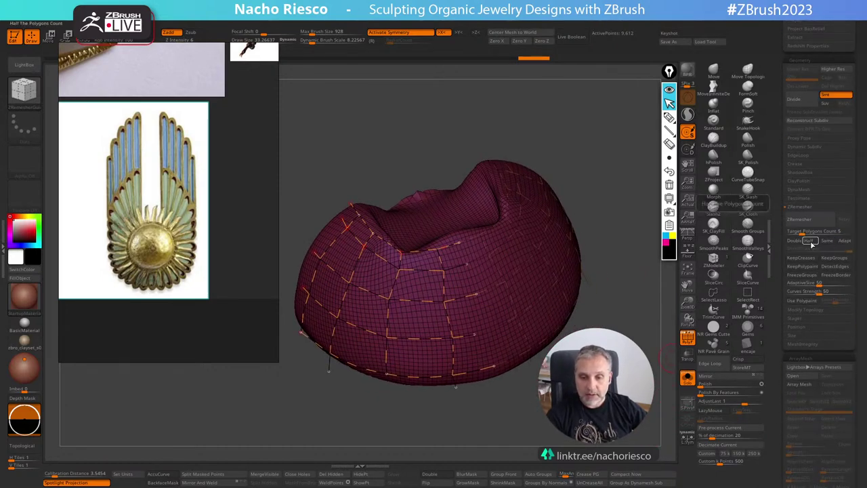
left_click(827, 243)
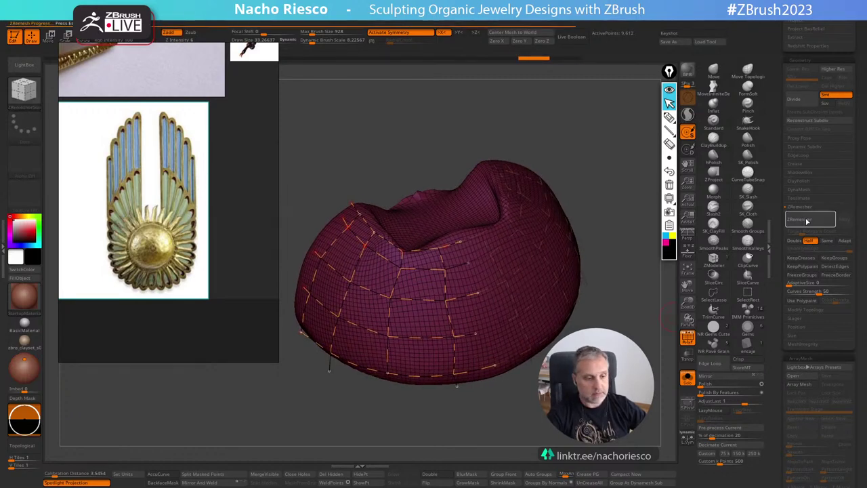
mouse_move(474, 420)
left_mouse_down()
mouse_move(427, 417)
mouse_move(475, 427)
left_mouse_up()
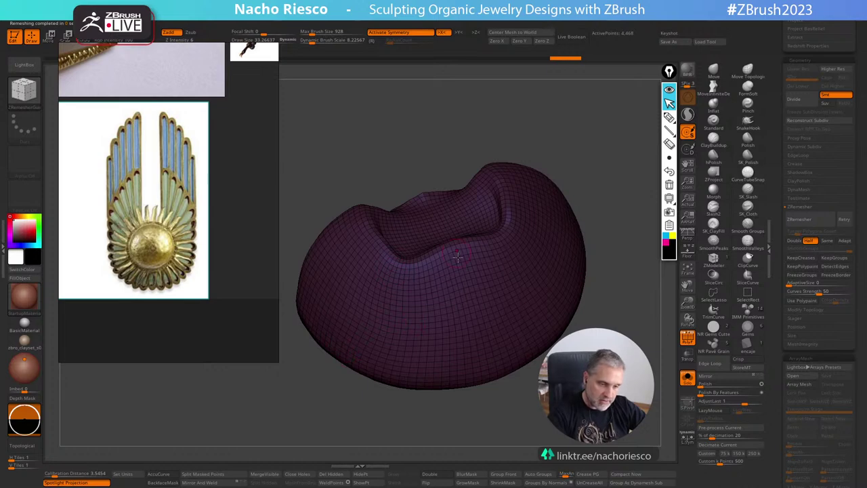
key("shift+f")
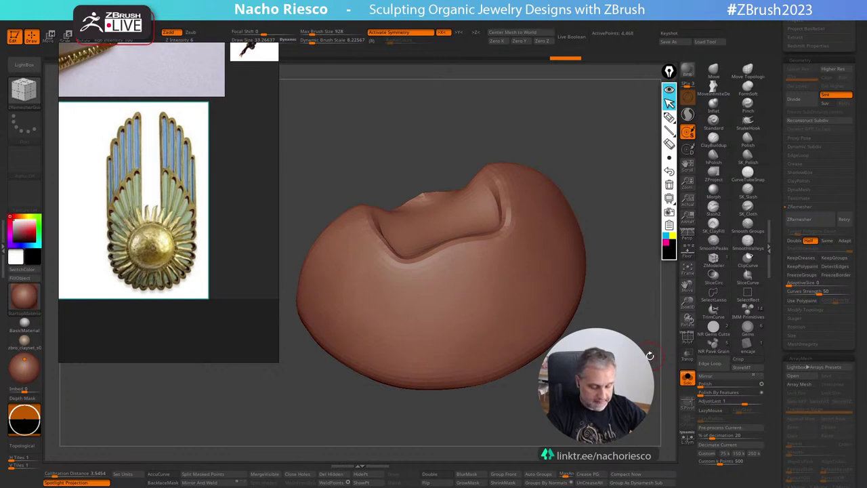
Undo the thorax remesh and its guide curves, and display the polyframe again.
key("ctrl+z")
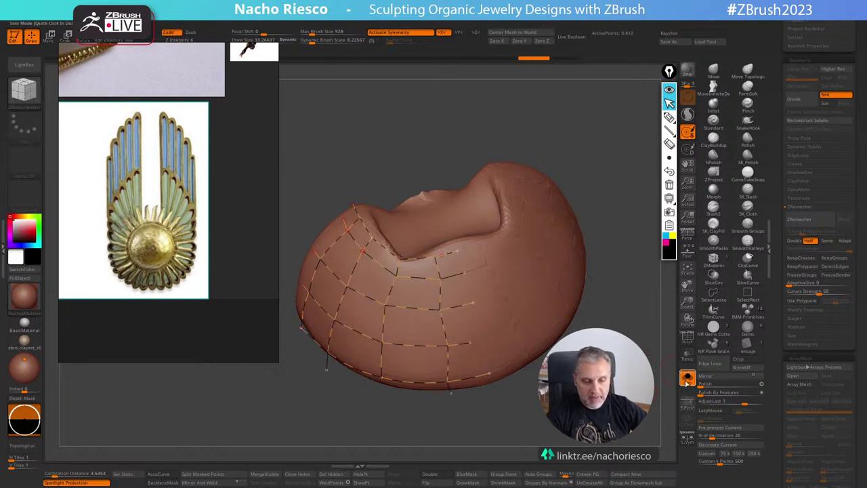
key("ctrl+z")
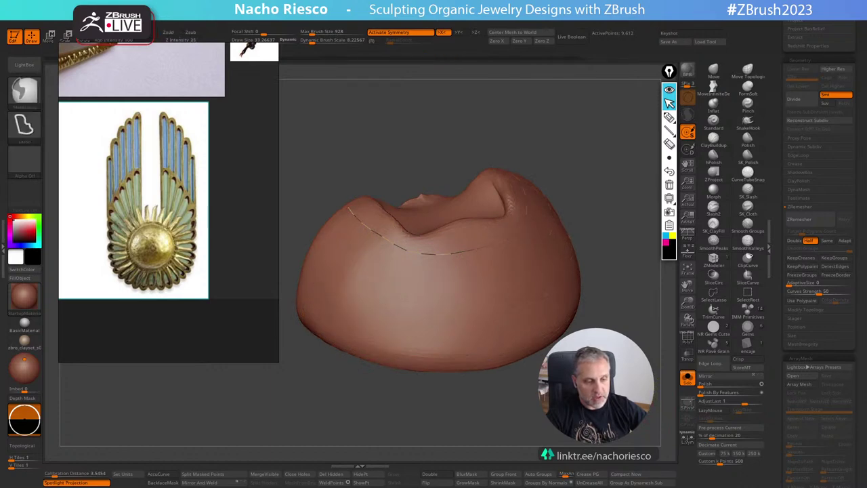
left_click(689, 343)
Mask the thorax's neck opening and its rim, and turn the masked area into its own polygroup.
left_click_drag(633, 278, 474, 204)
mouse_move(374, 166)
left_mouse_down("ctrl")
mouse_move(335, 196)
mouse_move(453, 237)
left_mouse_up("ctrl")
mouse_move(535, 203)
left_mouse_down()
mouse_move(565, 228)
mouse_move(556, 261)
mouse_move(556, 253)
mouse_move(620, 259)
mouse_move(557, 195)
left_mouse_up()
mouse_move(388, 198)
left_mouse_down("ctrl")
mouse_move(407, 304)
mouse_move(474, 309)
mouse_move(543, 256)
mouse_move(535, 180)
left_mouse_up("ctrl")
mouse_move(590, 203)
left_mouse_down()
mouse_move(660, 384)
mouse_move(607, 326)
mouse_move(586, 261)
left_mouse_up()
mouse_move(507, 364)
left_mouse_down("ctrl")
mouse_move(504, 138)
mouse_move(364, 371)
mouse_move(384, 400)
mouse_move(451, 413)
mouse_move(527, 411)
mouse_move(474, 319)
mouse_move(430, 364)
mouse_move(440, 389)
mouse_move(359, 406)
mouse_move(355, 373)
mouse_move(325, 347)
mouse_move(312, 317)
left_mouse_up("ctrl")
mouse_move(388, 220)
left_mouse_down("ctrl")
mouse_move(448, 245)
mouse_move(504, 212)
left_mouse_up("ctrl")
left_click_drag(571, 236, 522, 274)
key("ctrl+w")
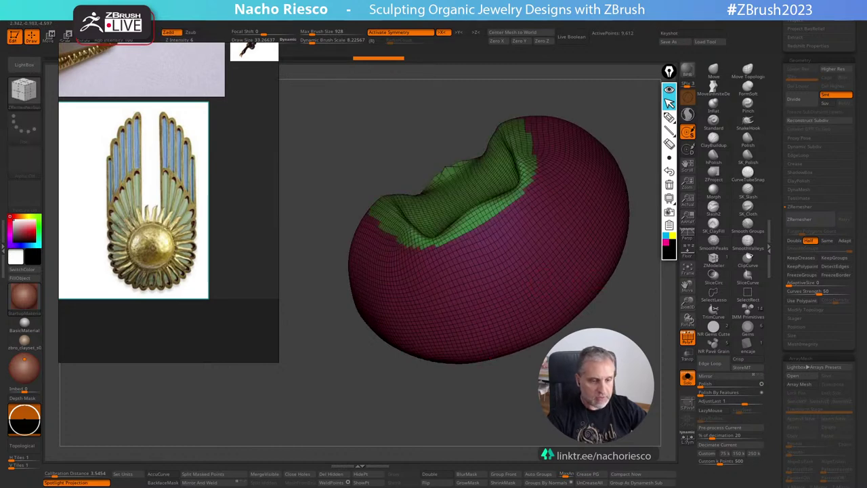
Isolate the rest of the thorax, make its upper band a separate polygroup, and show the whole mesh again.
left_click_drag(572, 410, 518, 361)
left_click(463, 274, "ctrl+shift")
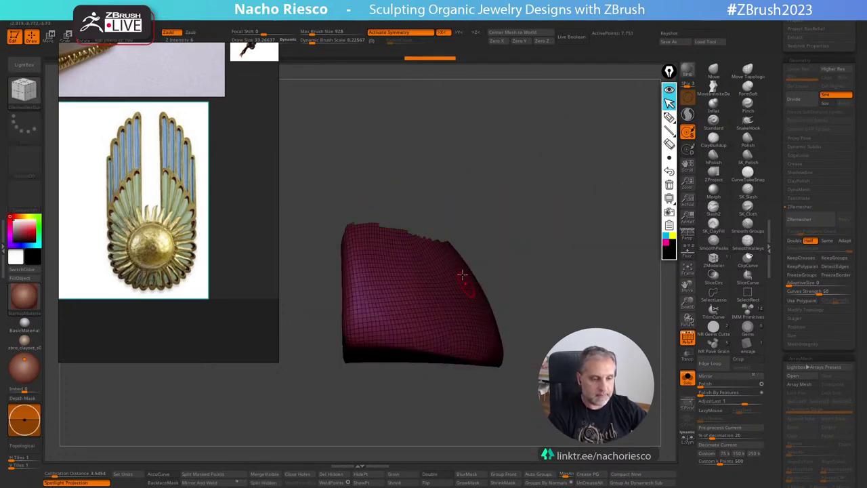
mouse_move(367, 174)
left_mouse_down("ctrl")
mouse_move(304, 228)
mouse_move(552, 292)
mouse_move(567, 331)
left_mouse_up("ctrl")
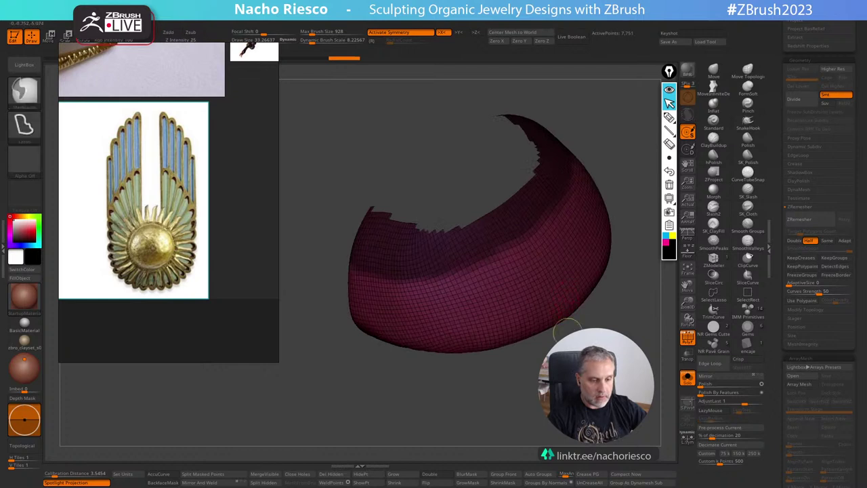
key("ctrl+w")
left_click(531, 325, "ctrl+shift")
left_click_drag(537, 416, 549, 400, "shift")
left_click(549, 399, "ctrl+shift")
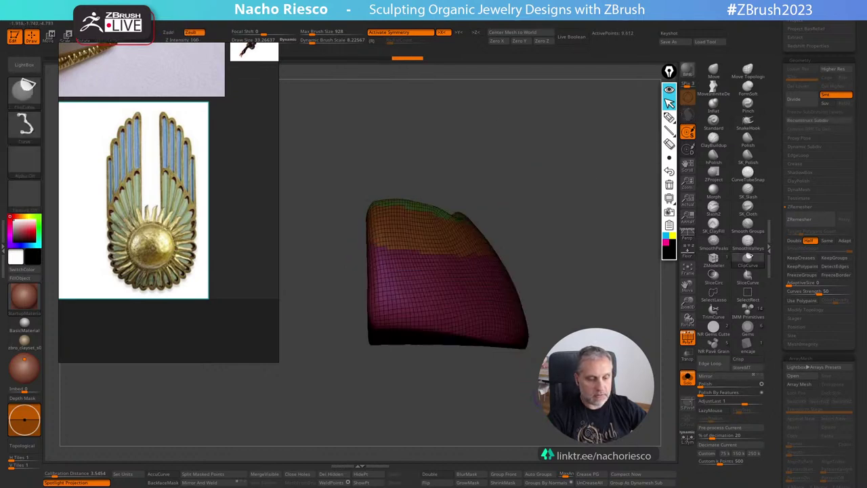
Isolate the remaining lower part of the thorax and split off a middle band above the base as another polygroup.
left_click(480, 310, "ctrl+shift")
mouse_move(393, 186)
left_mouse_down("ctrl+shift")
mouse_move(386, 294)
mouse_move(593, 251)
mouse_move(552, 288)
mouse_move(594, 239)
left_mouse_up("ctrl+shift")
key("ctrl+w")
left_click(593, 252, "ctrl+shift")
mouse_move(542, 400)
left_mouse_down("ctrl")
mouse_move(500, 340)
mouse_move(377, 316)
mouse_move(305, 399)
left_mouse_up("ctrl")
key("ctrl+w")
mouse_move(545, 441)
left_mouse_down()
mouse_move(615, 329)
mouse_move(600, 379)
mouse_move(559, 423)
mouse_move(488, 408)
mouse_move(478, 415)
left_mouse_up()
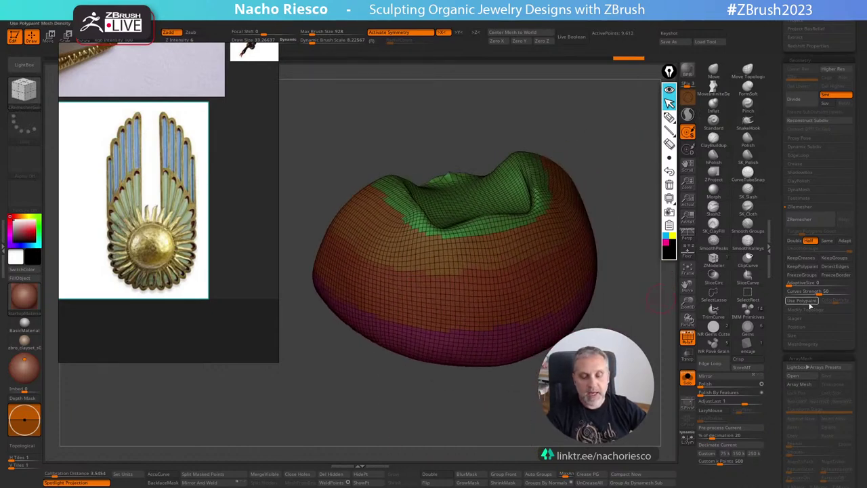
Enable KeepGroups, run ZRemesher three times on the thorax at half the polygon count, and inspect the surface without the polyframe.
left_click(836, 261)
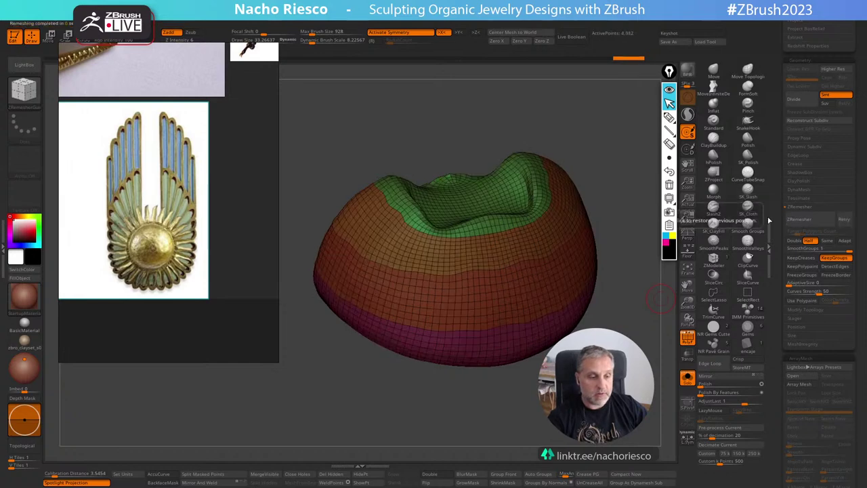
right_click_drag(468, 249, 472, 249)
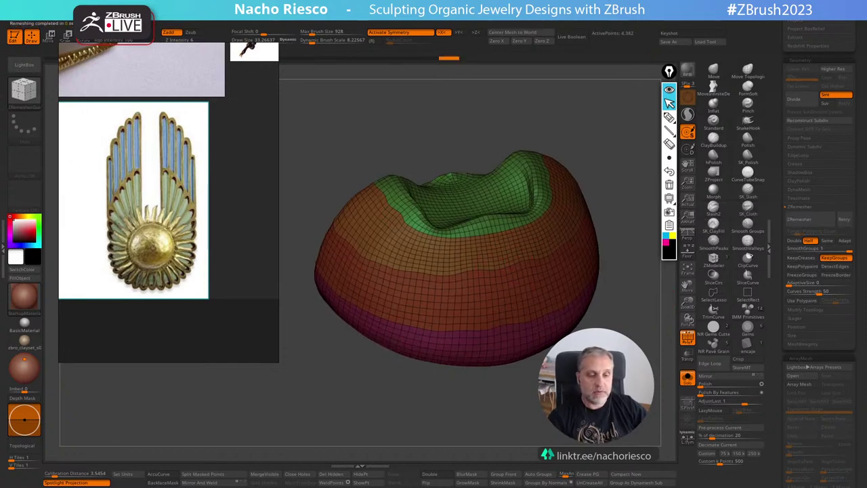
left_click(807, 222)
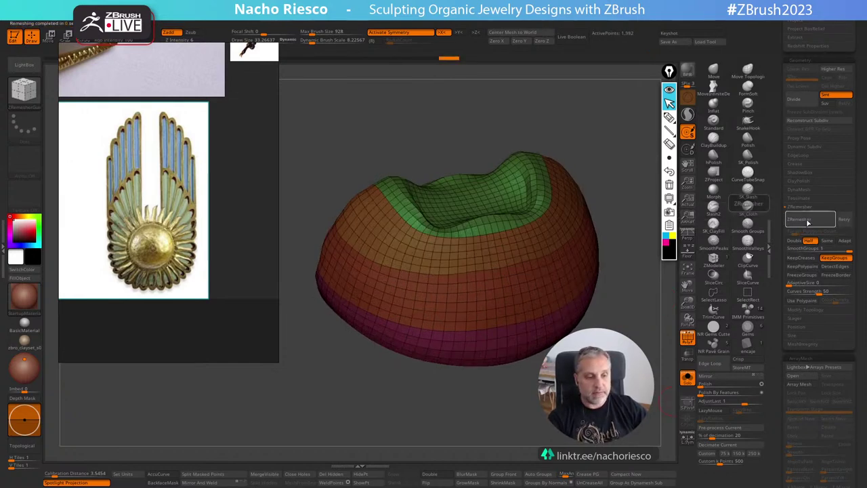
left_click(807, 222)
right_click_drag(515, 251, 535, 251)
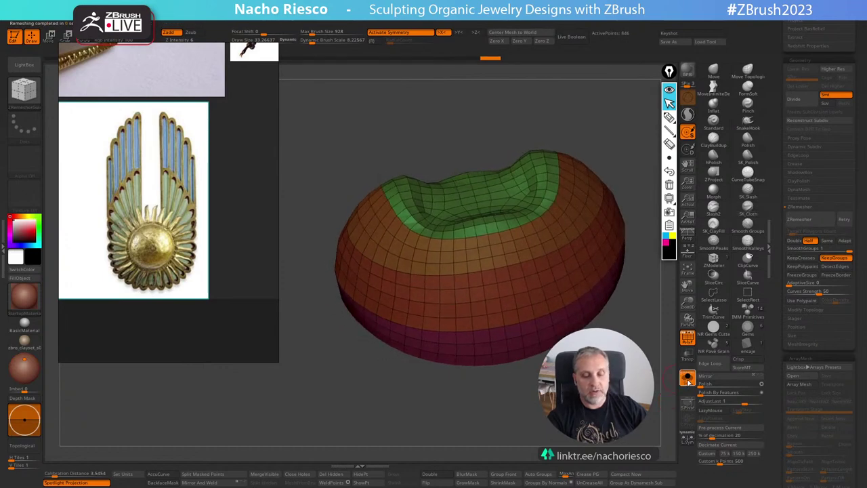
mouse_move(638, 366)
right_mouse_down()
mouse_move(655, 383)
mouse_move(655, 370)
right_mouse_up()
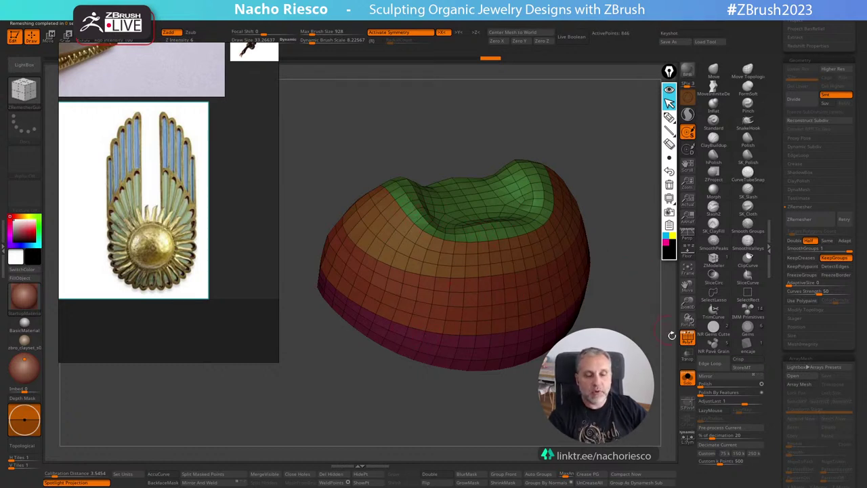
left_click(687, 338)
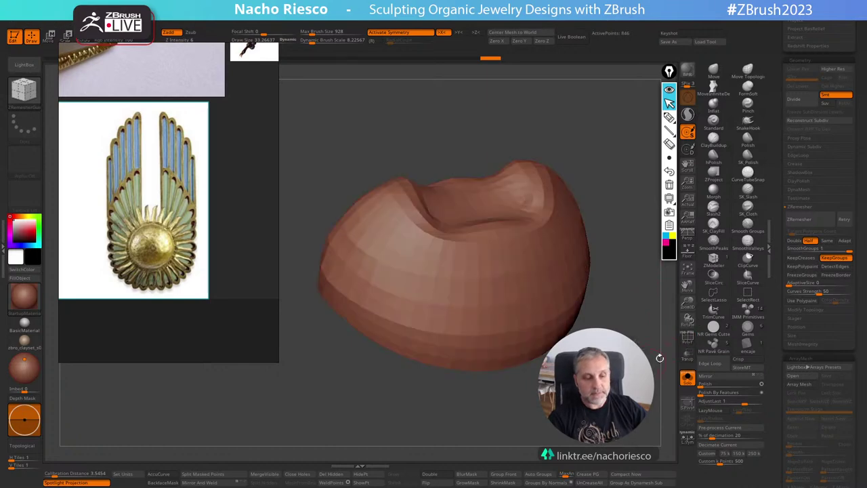
left_click(686, 339)
mouse_move(658, 359)
left_mouse_down("shift")
mouse_move(638, 328)
mouse_move(654, 360)
left_mouse_up("shift")
left_click_drag(637, 319, 623, 332)
Undo all the ZRemesher passes and polygroup changes on the thorax.
key("ctrl+z")
key("ctrl+z")
key("ctrl+z")
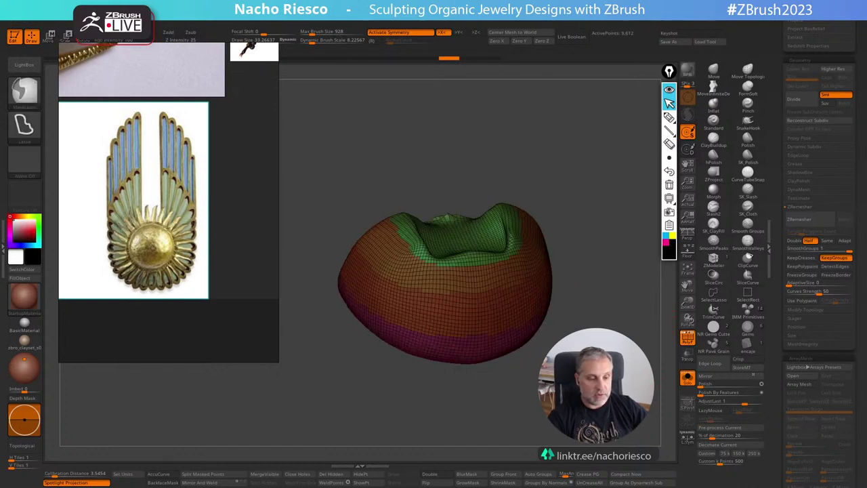
key("ctrl+z")
key("ctrl+z")
key("ctrl+z")
key("ctrl+z")
key("ctrl+z")
key("ctrl+z")
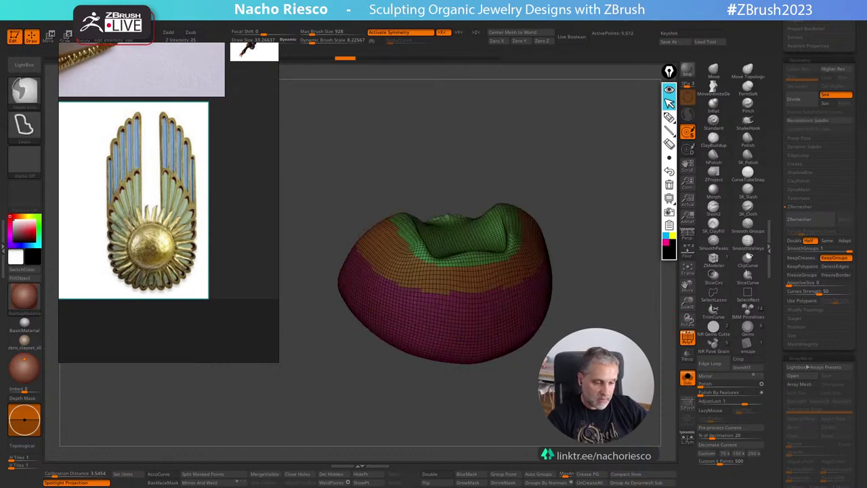
key("ctrl+z")
key("ctrl+z")
key("ctrl+z")
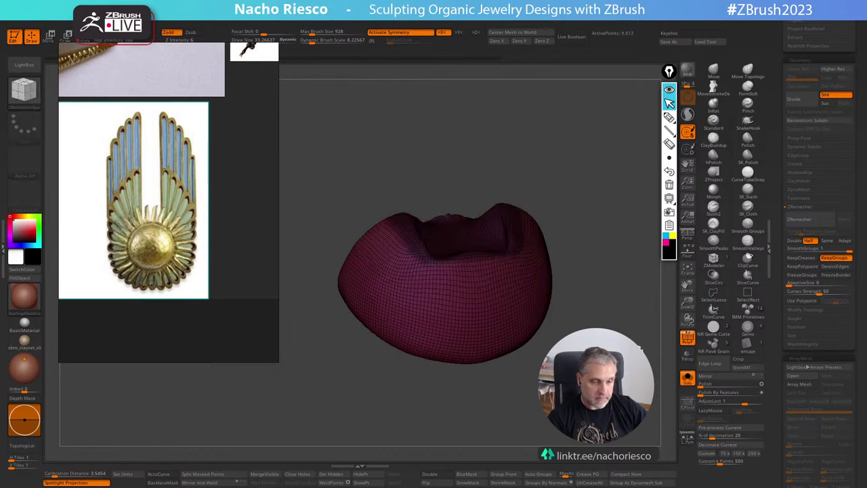
Show all visible subtools from the front without the polyframe, and make the feather ring around the scarab the active subtool.
left_click(687, 377)
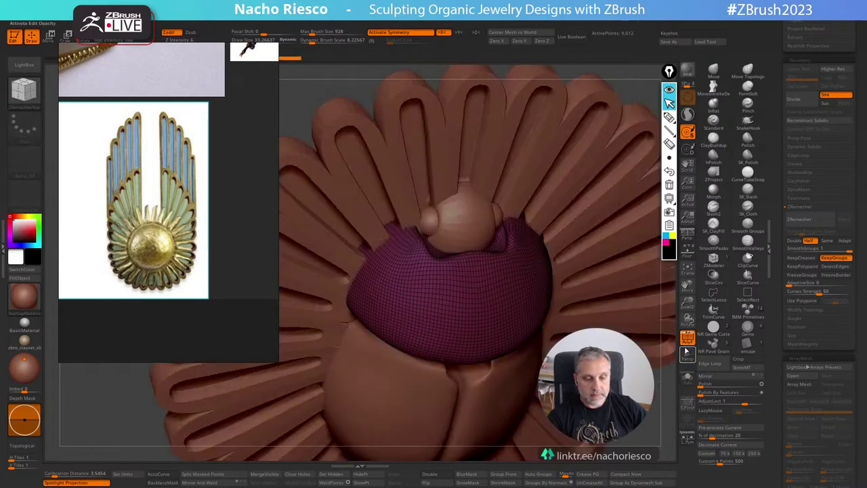
left_click_drag(659, 429, 592, 307, "shift")
scroll(591, 307, "up", 5)
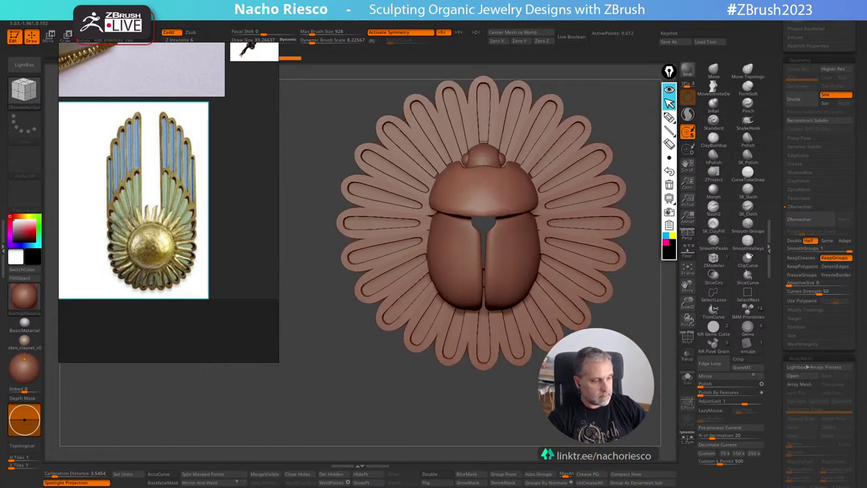
left_click(487, 369, "alt")
key("w")
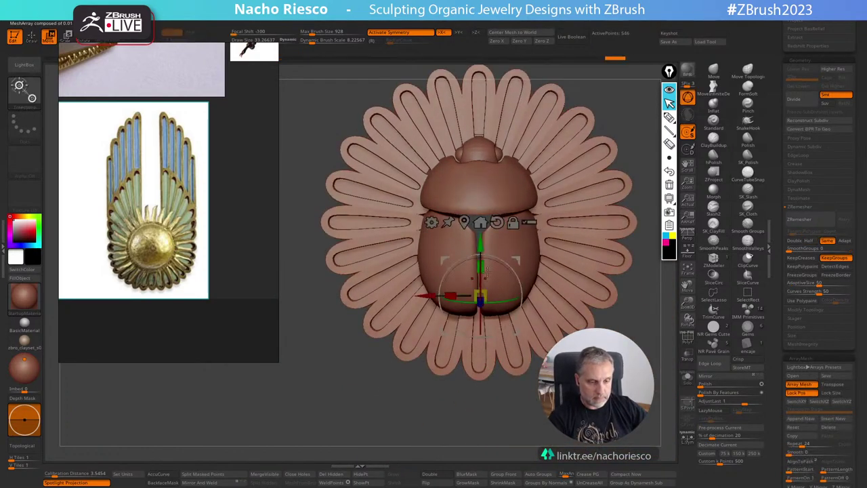
key("q")
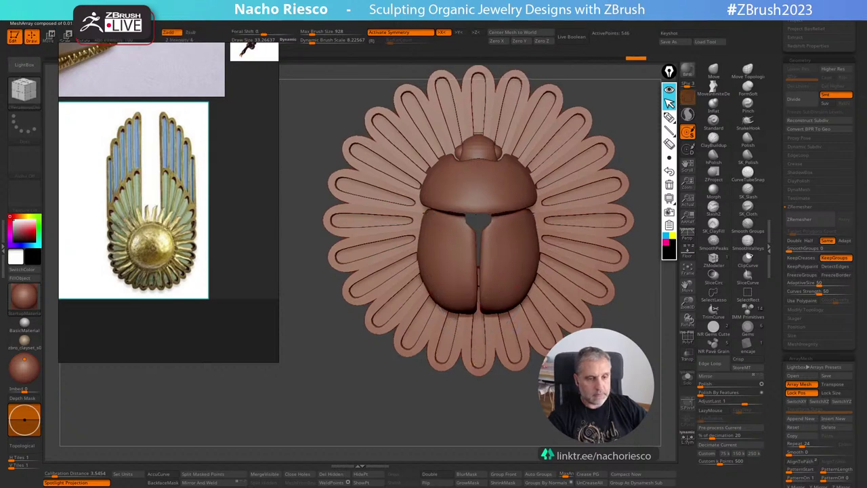
key("f")
left_click_drag(645, 306, 626, 317, "alt")
Delete the "array mesh feather" subtool and duplicate the "array mesh feather1" ring.
left_click_drag(775, 160, 779, 257)
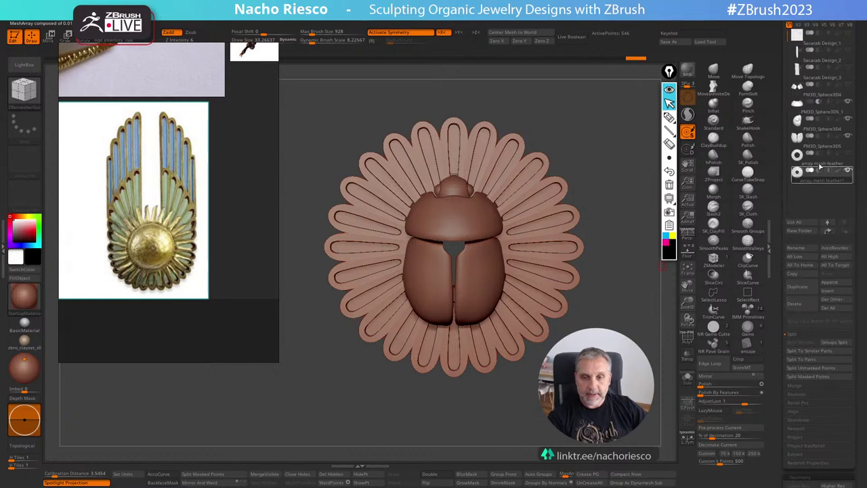
left_click(818, 161)
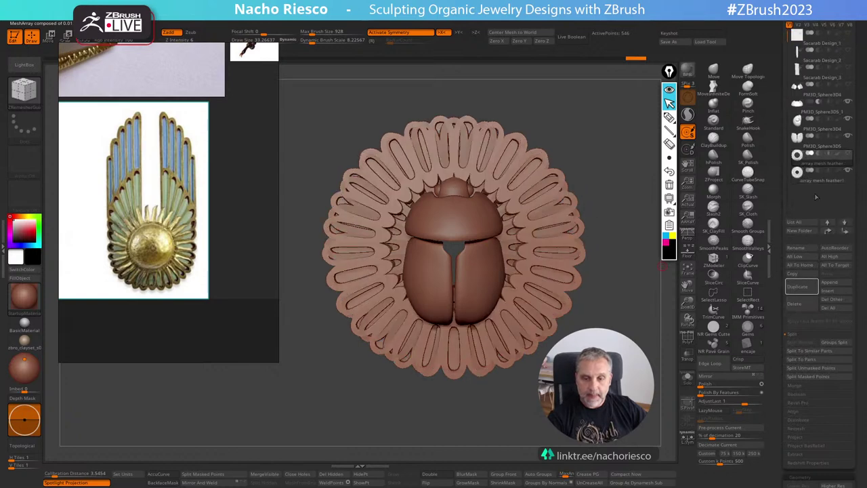
left_click(802, 305)
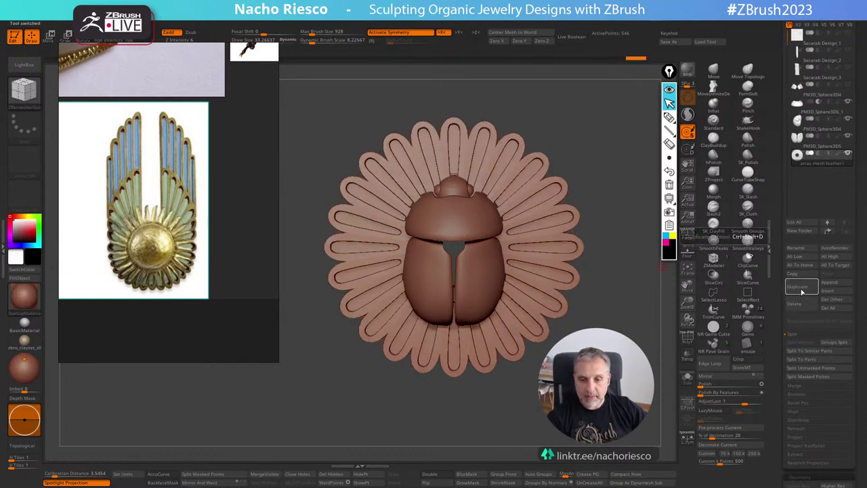
left_click(802, 288)
Convert the feather ring's 24-repeat Array Mesh into real geometry with Make Mesh.
left_click_drag(777, 384, 779, 298)
scroll(805, 331, "down", 5)
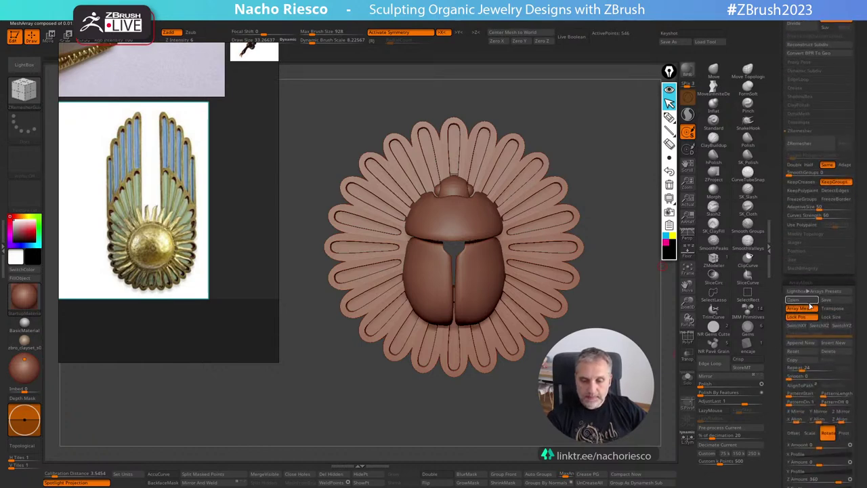
scroll(789, 366, "down", 4)
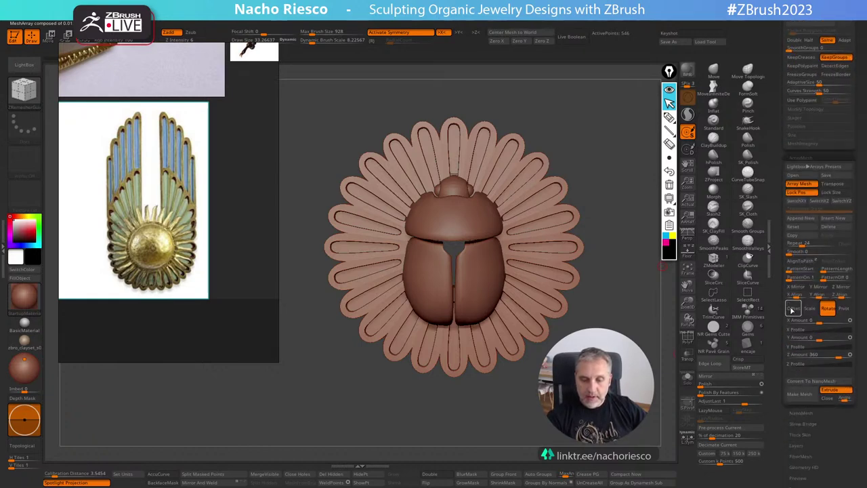
left_click(800, 396)
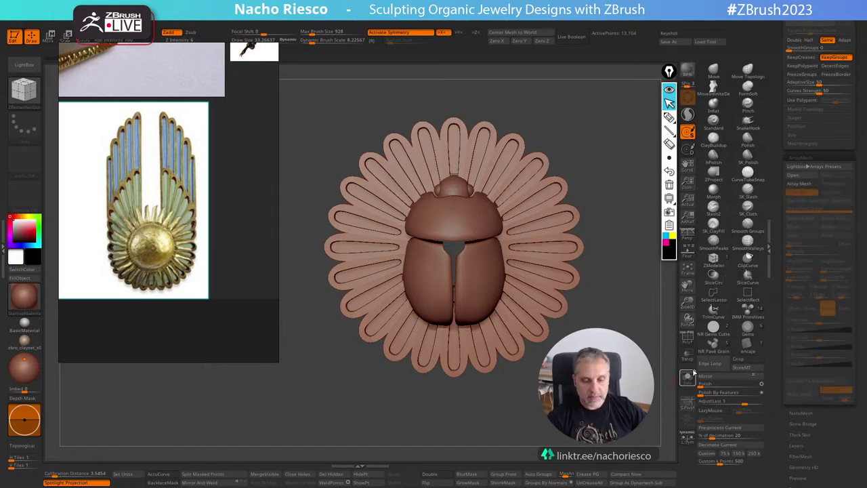
Try to pull the ring's upper side feathers upward on both sides with an enlarged Move Topological brush.
left_click(687, 337)
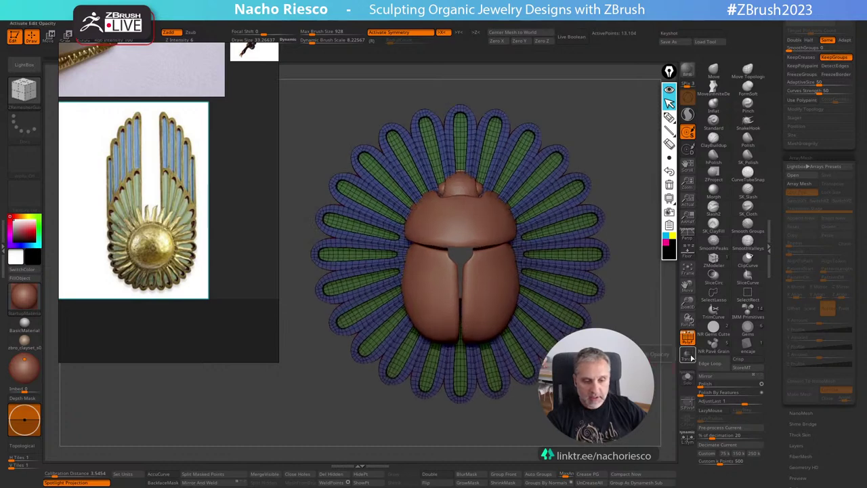
left_click(687, 353)
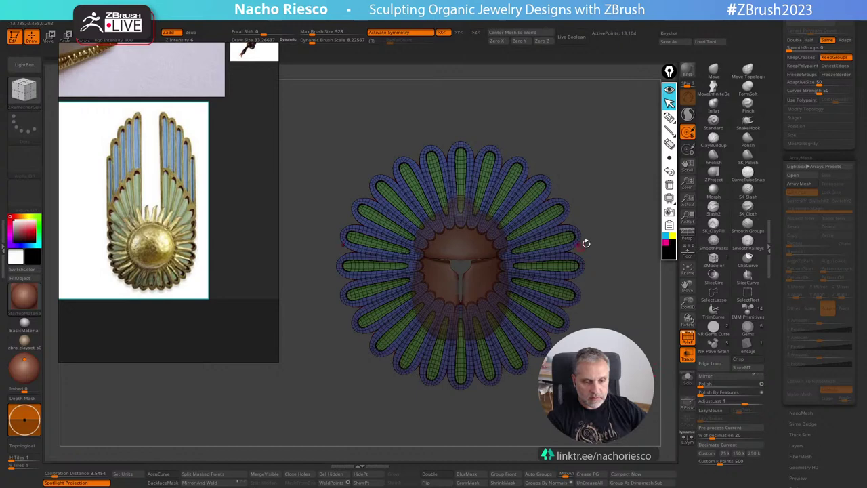
left_click_drag(615, 237, 614, 264, "alt")
left_click(748, 77)
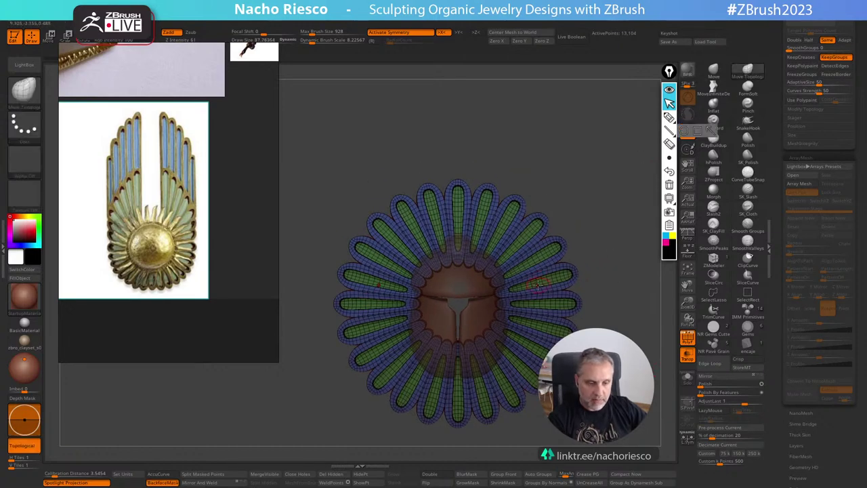
key("s")
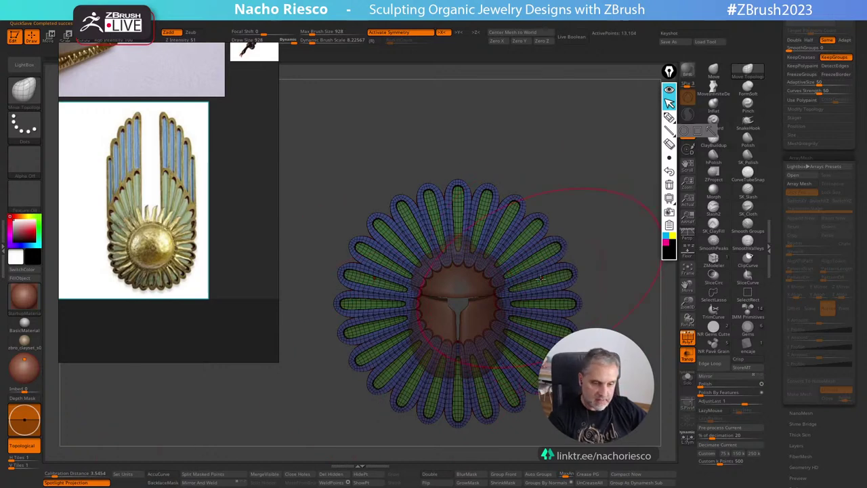
left_click_drag(541, 280, 529, 267)
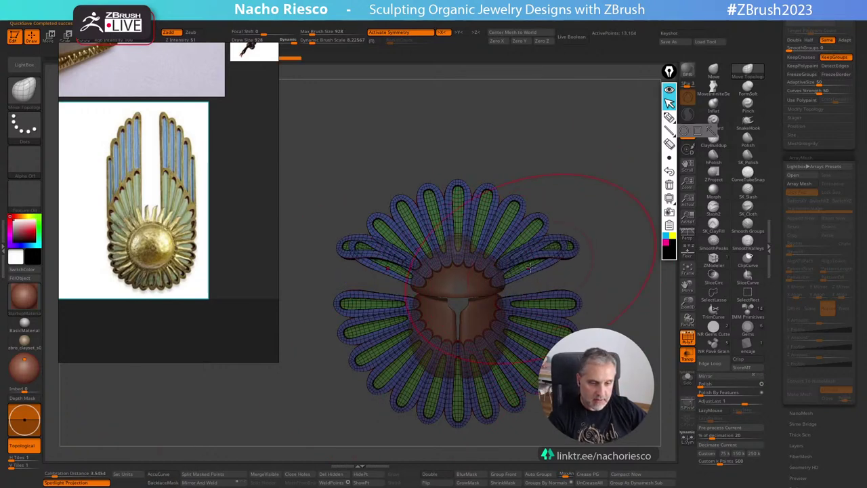
Isolate the feather ring, remove all feathers above the horizontal pair with a lasso selection, and show the whole scarab without polyframe.
left_click(689, 355)
left_click(687, 378)
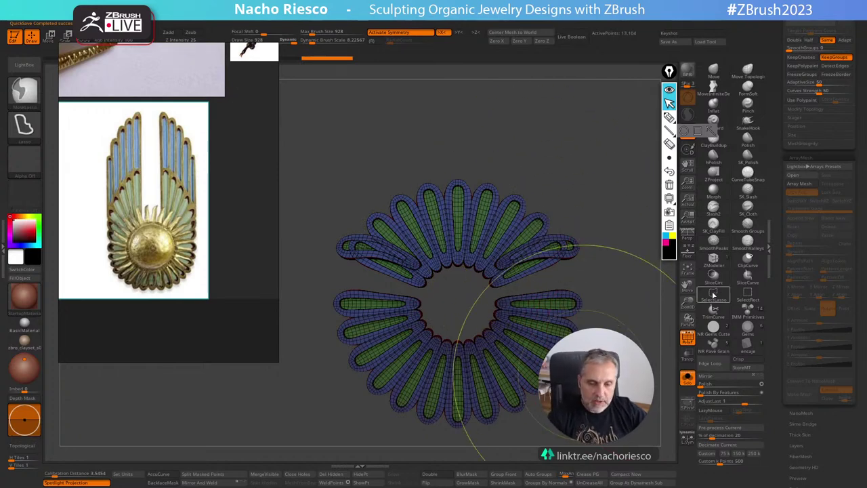
mouse_move(500, 122)
left_mouse_down("ctrl")
mouse_move(352, 151)
mouse_move(298, 263)
mouse_move(312, 264)
left_mouse_up("ctrl")
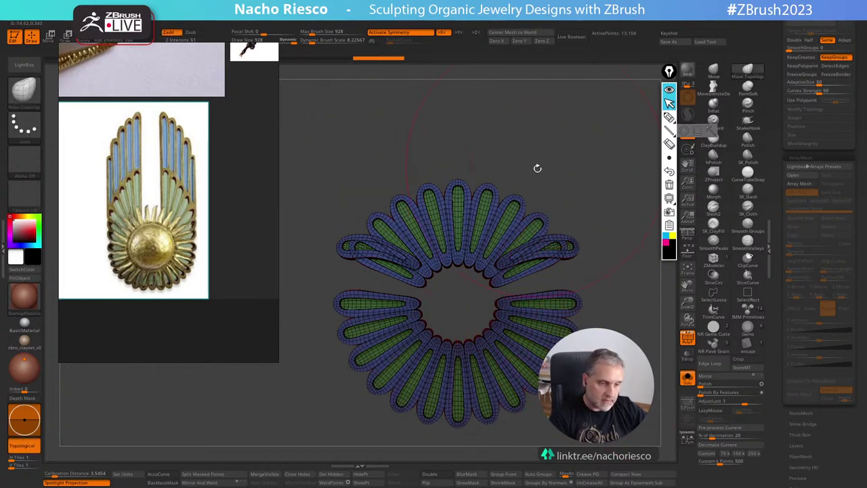
mouse_move(504, 125)
left_mouse_down("ctrl")
mouse_move(292, 197)
mouse_move(299, 232)
left_mouse_up("ctrl")
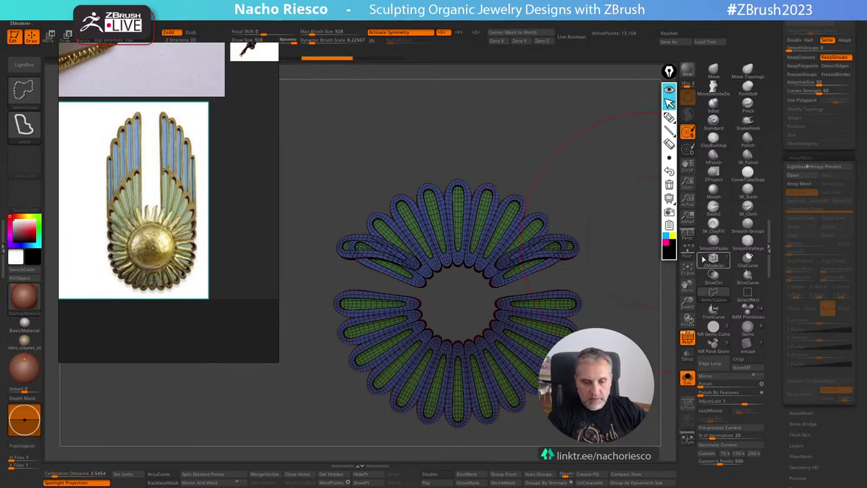
mouse_move(485, 139)
left_mouse_down("ctrl+shift")
mouse_move(407, 123)
mouse_move(316, 262)
mouse_move(431, 296)
mouse_move(484, 292)
mouse_move(660, 217)
left_mouse_up("ctrl+shift")
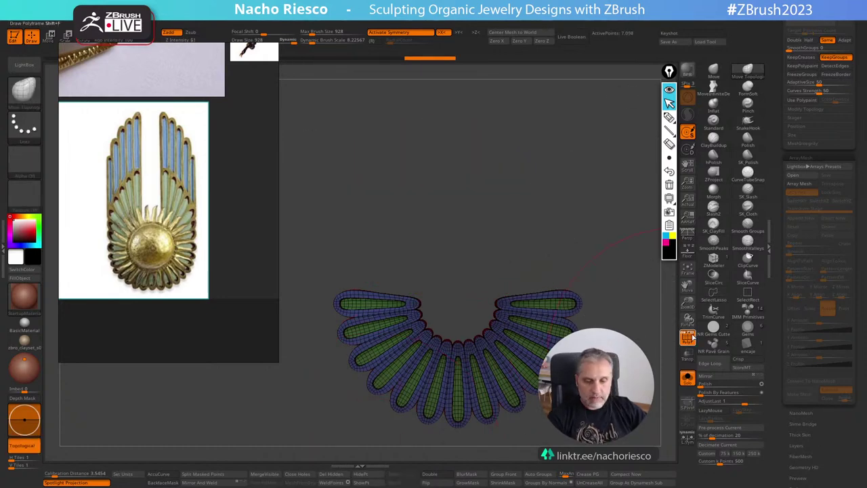
left_click(688, 338)
left_click(687, 377)
mouse_move(641, 423)
left_mouse_down("alt")
mouse_move(644, 402)
mouse_move(569, 412)
mouse_move(627, 409)
mouse_move(629, 427)
mouse_move(637, 397)
mouse_move(576, 403)
left_mouse_up("alt")
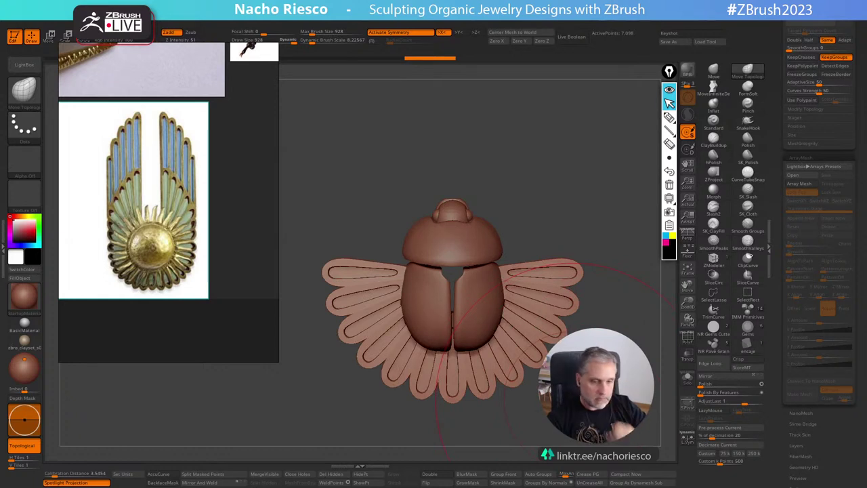
Duplicate the trimmed half-ring feather subtool.
left_click_drag(778, 163, 778, 248)
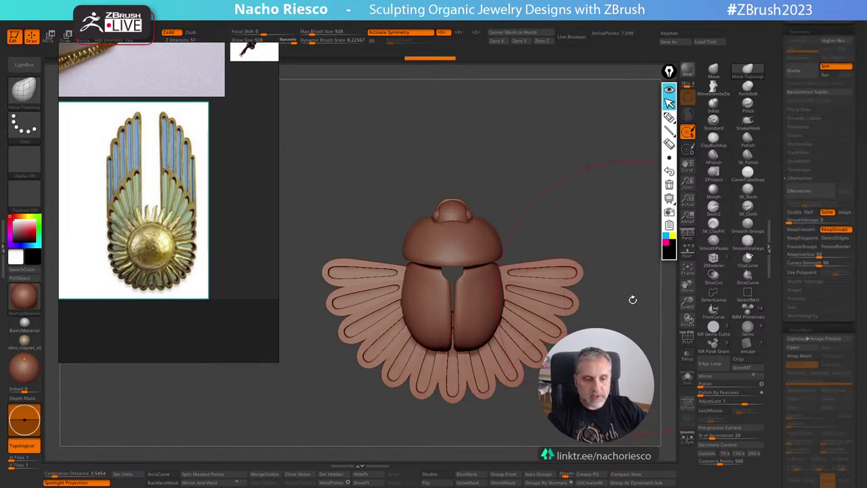
left_click_drag(633, 301, 615, 320, "alt")
left_click_drag(779, 146, 782, 237)
scroll(786, 234, "up", 5)
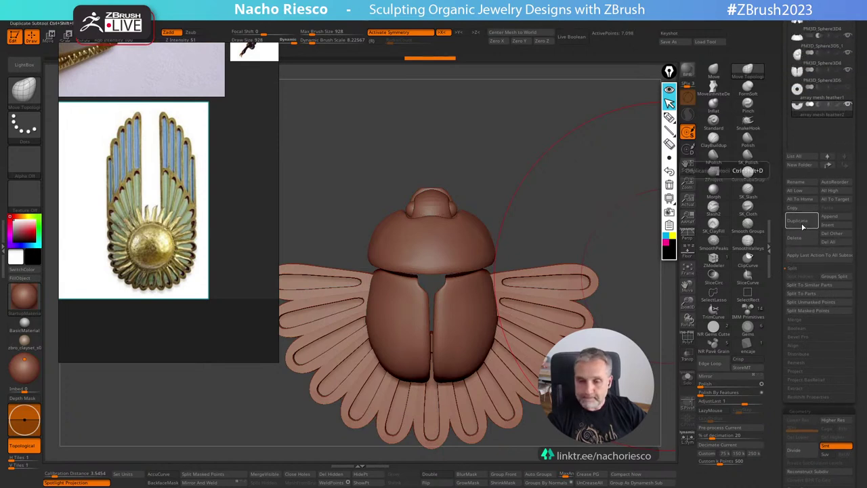
left_click(802, 224)
Reduce the duplicated half ring to its uppermost feather pair by masking, hiding and deleting the rest, and show the scarab again.
left_click_drag(631, 298, 640, 271, "alt")
left_click(688, 378)
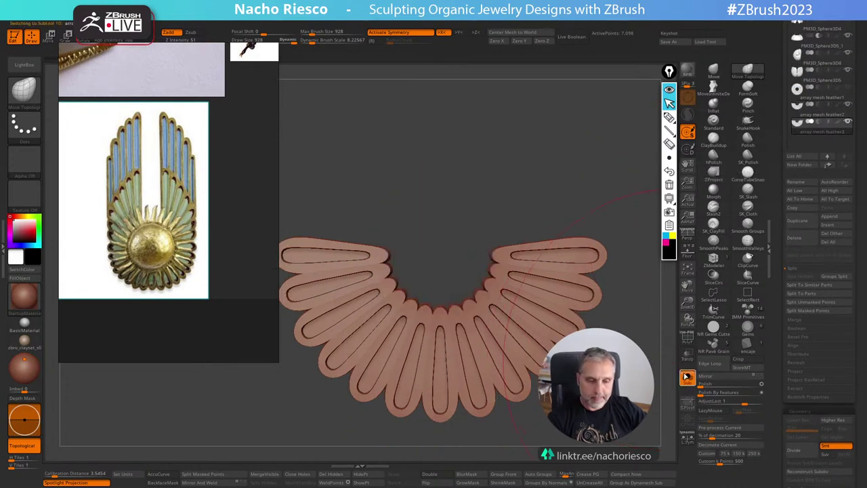
key("w")
left_click(584, 256, "ctrl")
key("q")
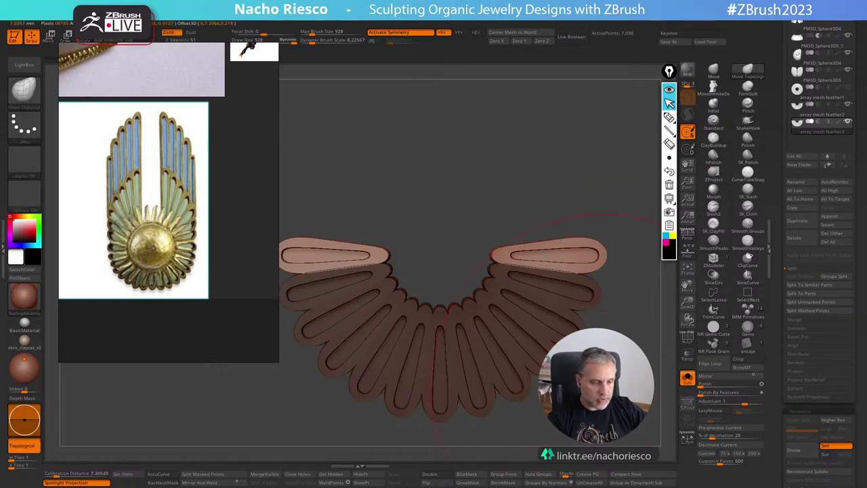
left_click(630, 437, "ctrl")
left_click(370, 476)
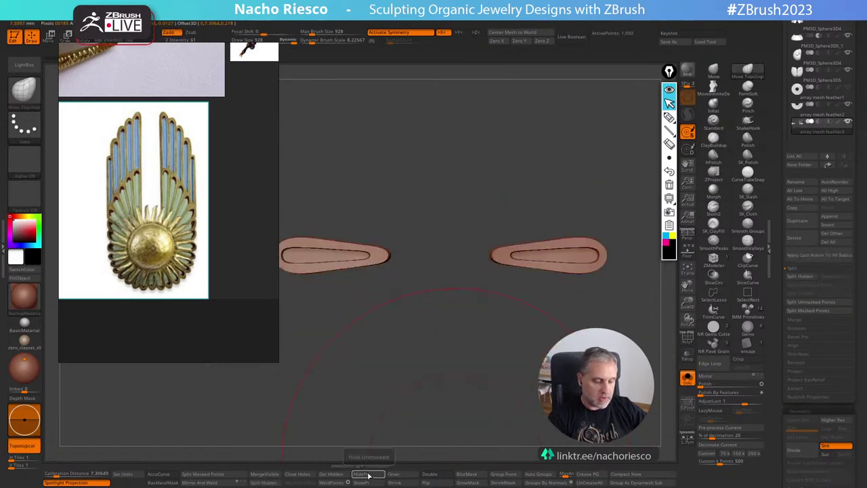
left_click(687, 376)
Move and rotate the separated feather pair symmetrically so it fans out above the half ring's top feathers.
key("w")
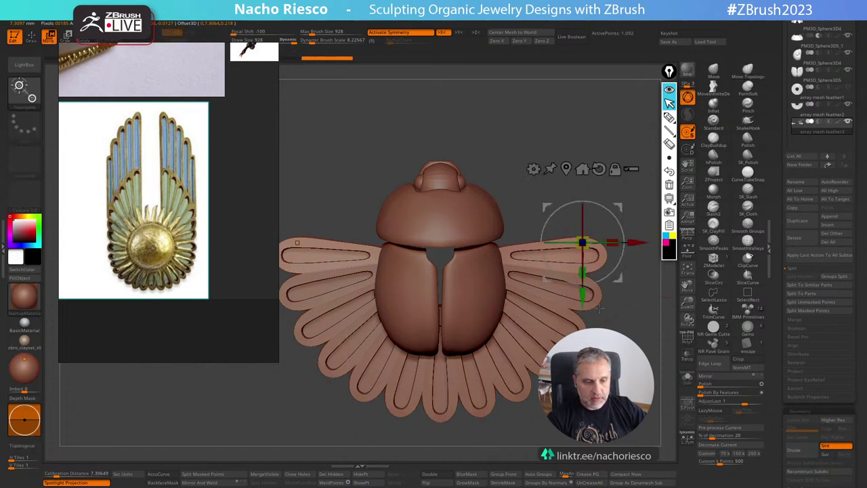
mouse_move(618, 278)
left_mouse_down("alt")
mouse_move(536, 284)
mouse_move(540, 237)
mouse_move(534, 267)
left_mouse_up("alt")
key("q")
mouse_move(639, 261)
left_mouse_down("alt")
mouse_move(639, 247)
mouse_move(589, 249)
left_mouse_up("alt")
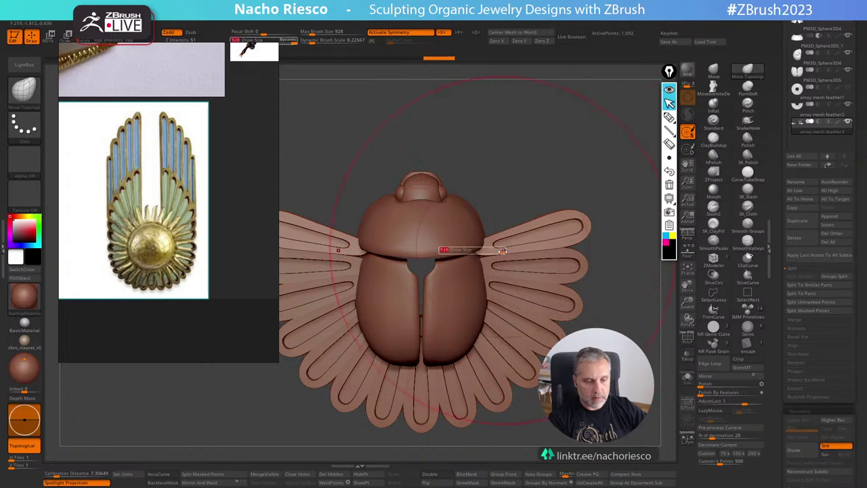
Reshape the inner ends of the raised feather pair with the Move Topological brush so they tuck against the thorax.
key("s")
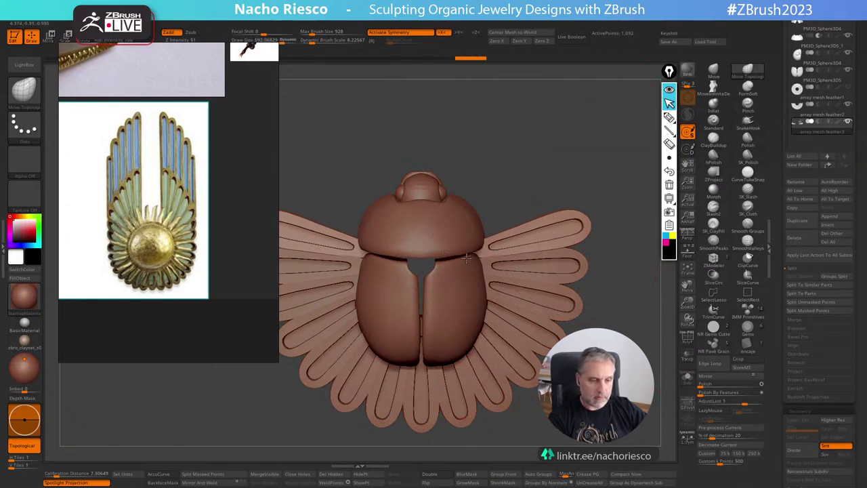
left_click_drag(618, 207, 627, 285, "alt")
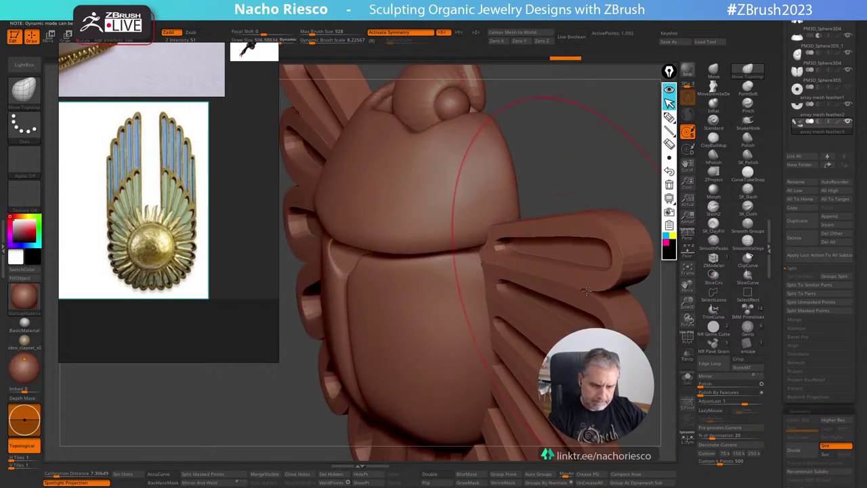
key("s")
left_click(587, 291)
mouse_move(603, 165)
left_mouse_down("shift")
mouse_move(581, 138)
mouse_move(577, 115)
left_mouse_up("shift")
key("s")
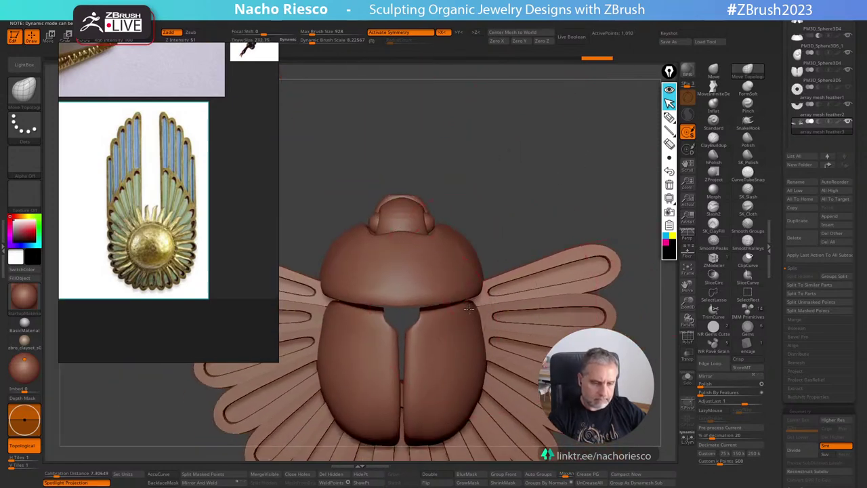
left_click_drag(592, 203, 565, 273)
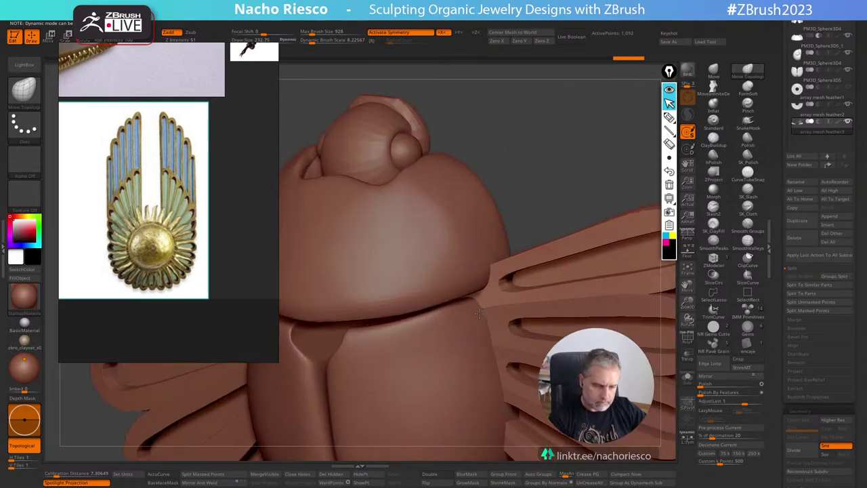
mouse_move(486, 298)
left_mouse_down()
mouse_move(423, 252)
mouse_move(587, 162)
mouse_move(634, 249)
left_mouse_up()
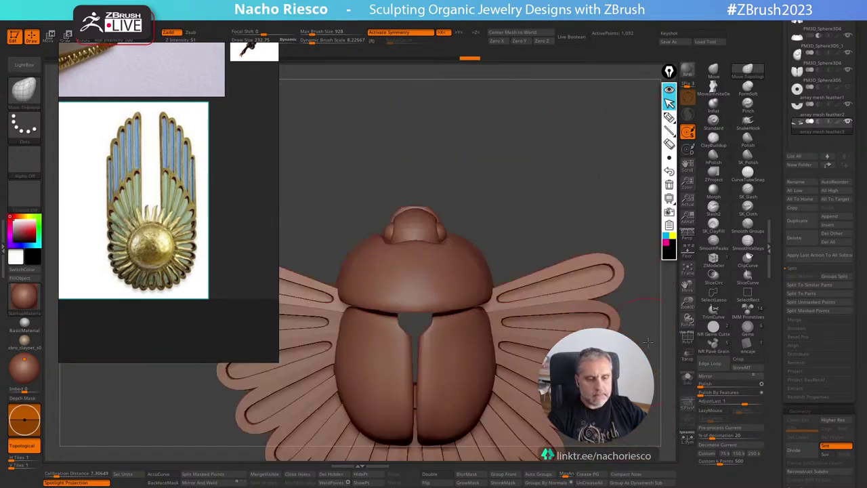
Refine the outer tips and rims of the raised feather pair with a smaller Move Topological brush.
left_click_drag(633, 316, 615, 250, "alt")
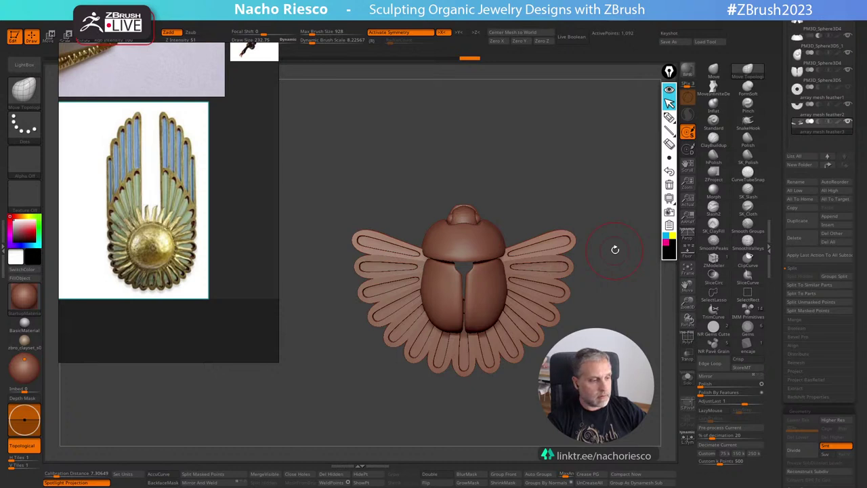
left_click_drag(620, 312, 564, 329, "alt")
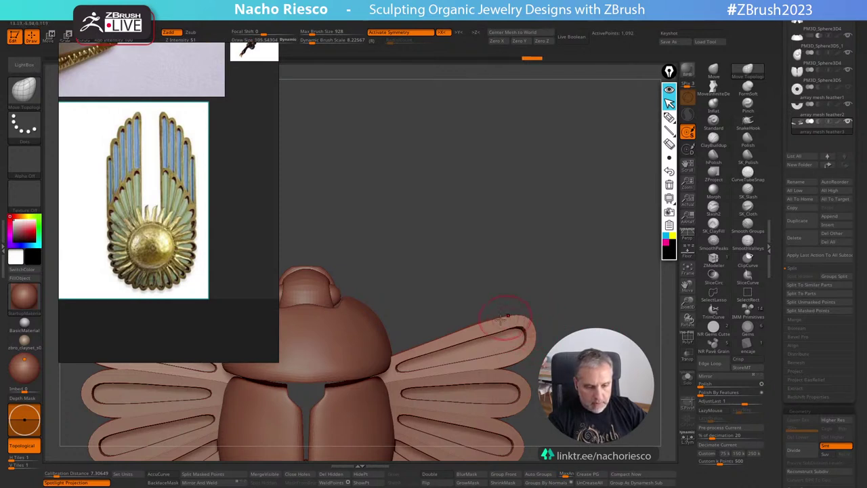
key("s")
left_click_drag(538, 320, 540, 320)
left_click_drag(530, 320, 532, 318)
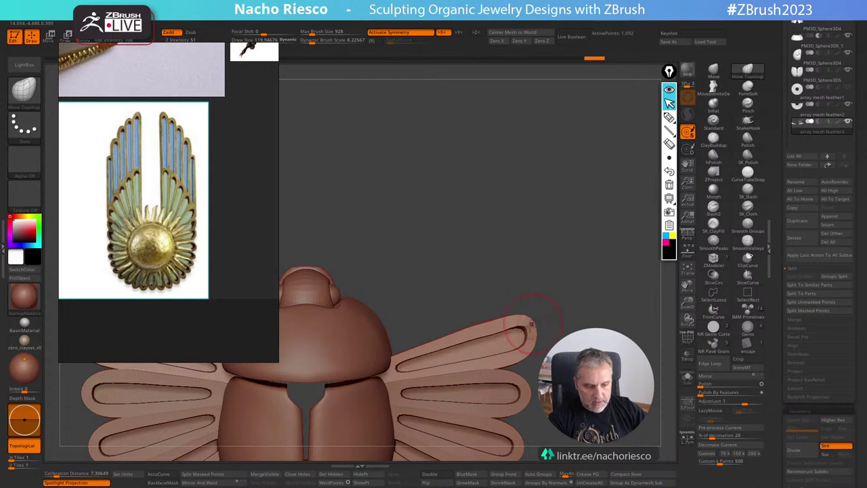
scroll(530, 326, "up", 5)
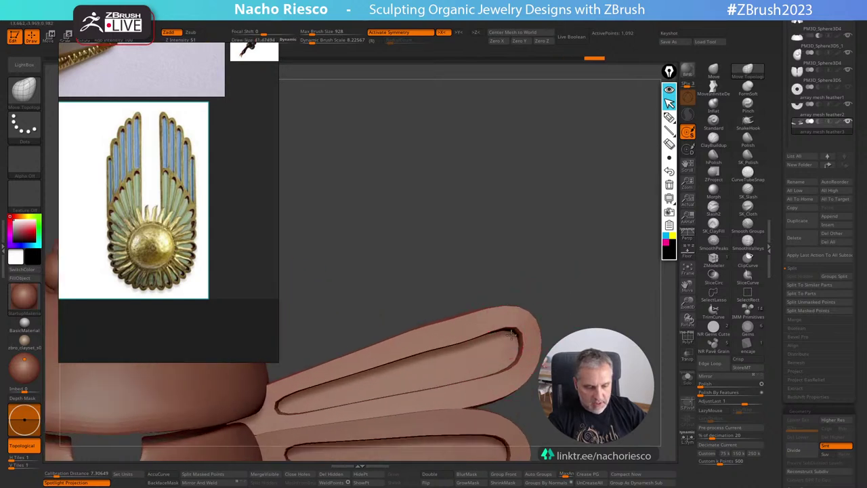
mouse_move(505, 337)
left_mouse_down()
mouse_move(485, 343)
mouse_move(459, 331)
left_mouse_up()
key("s")
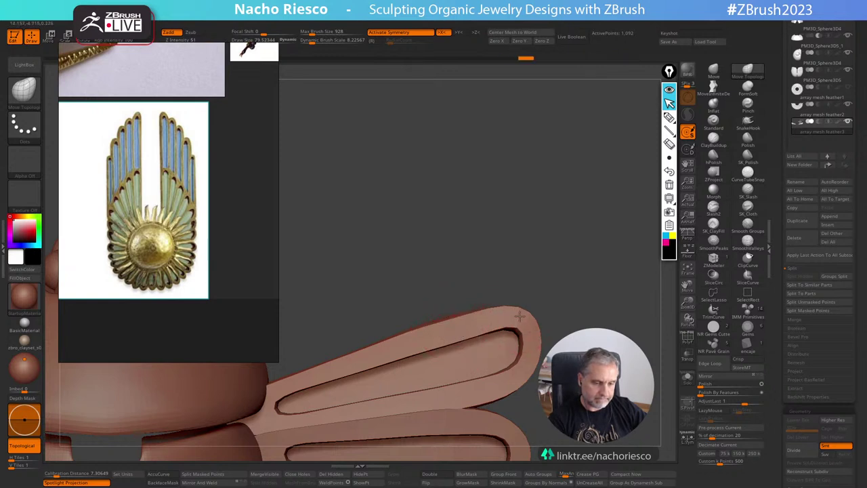
left_click_drag(525, 321, 531, 316)
left_click_drag(585, 287, 588, 260)
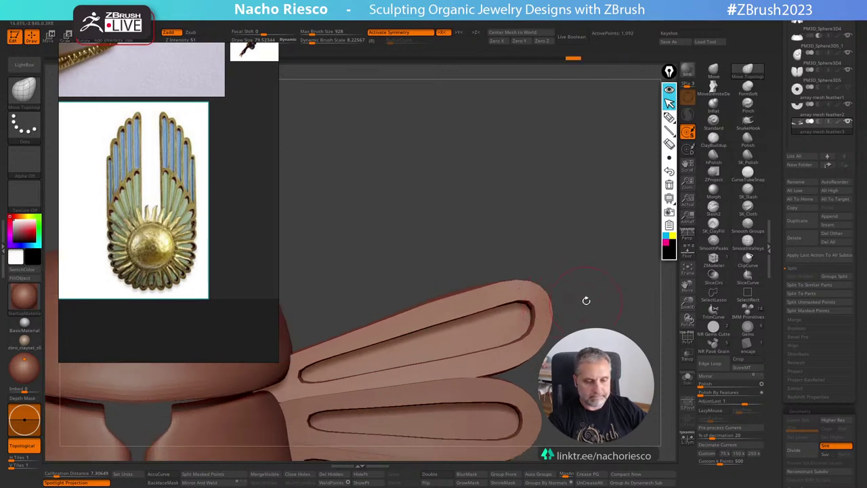
left_click_drag(587, 301, 622, 245, "alt")
Copy the raised feather pair within its subtool, rotate the copy above the original, and clear the mask.
key("w")
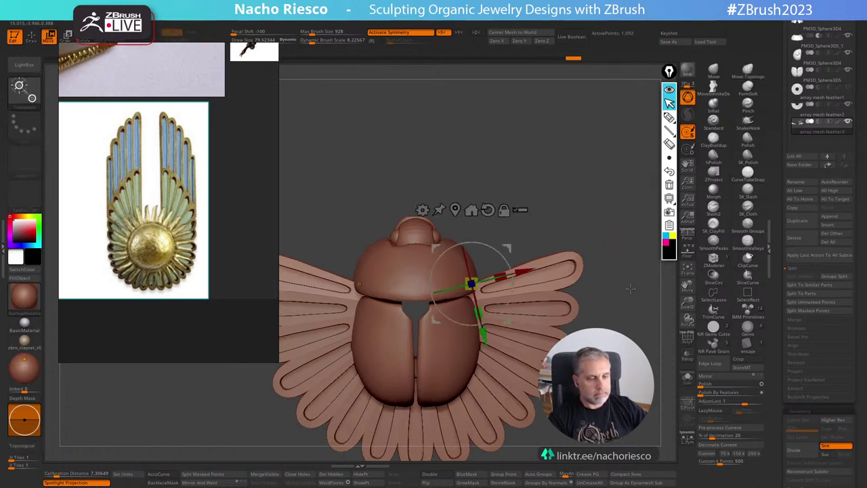
left_click(488, 210, "alt")
left_click_drag(472, 227, 472, 205, "ctrl")
left_click_drag(515, 263, 511, 286)
key("q")
right_click_drag(655, 339, 656, 312, "ctrl")
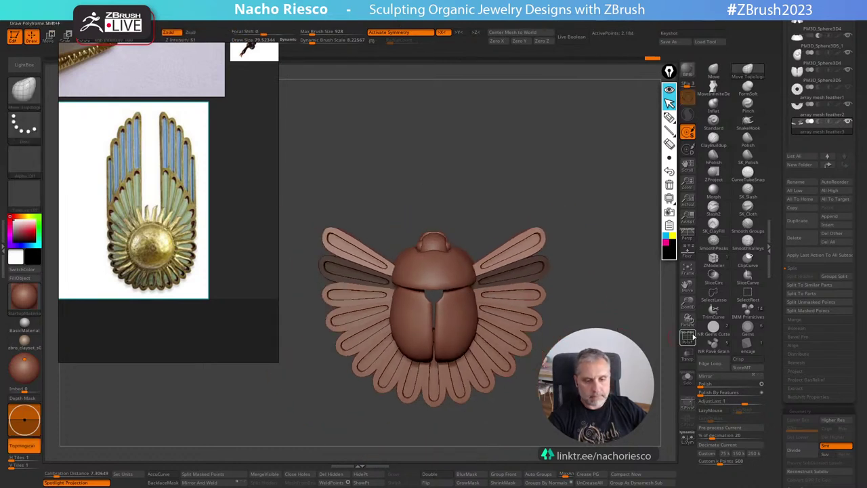
left_click(688, 337)
left_click(690, 341)
left_click_drag(653, 354, 588, 349, "ctrl")
Try to shift the raised feathers along the depth axis with the gizmo.
right_click_drag(649, 313, 648, 343, "ctrl")
left_click_drag(648, 343, 620, 346)
key("w")
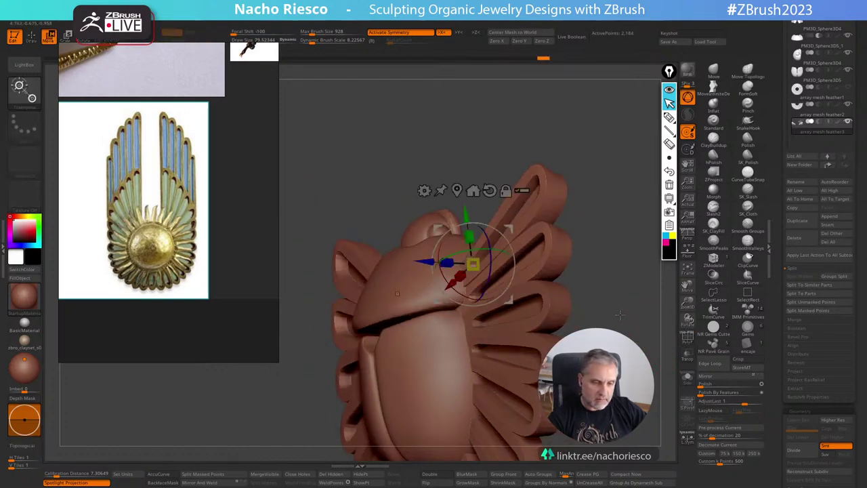
mouse_move(427, 263)
left_mouse_down()
mouse_move(445, 266)
mouse_move(429, 263)
left_mouse_up()
key("ctrl+z")
key("ctrl+z")
left_click_drag(596, 338, 643, 326)
key("q")
left_click_drag(640, 288, 645, 301, "ctrl")
right_click_drag(638, 346, 629, 309, "ctrl")
mouse_move(629, 310)
left_mouse_down()
mouse_move(633, 298)
mouse_move(634, 308)
left_mouse_up()
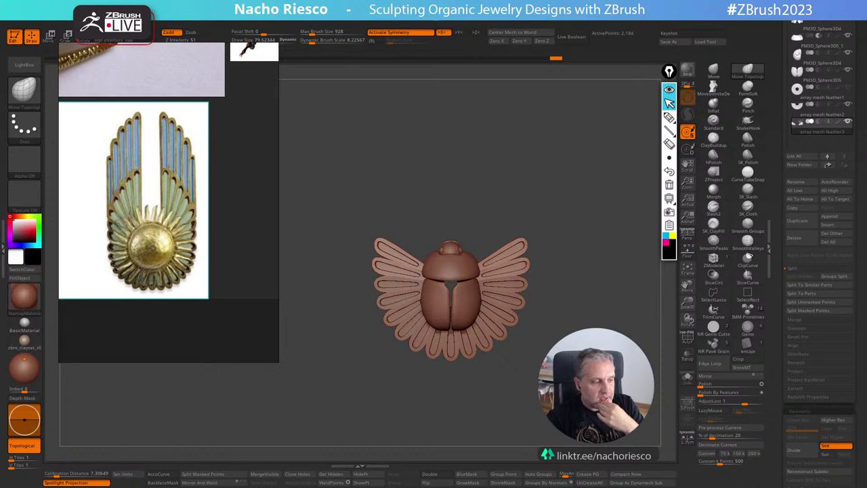
Adjust the shape of the topmost feather pair with the Move Topological brush.
left_click_drag(604, 254, 619, 316, "alt")
right_click_drag(619, 315, 620, 321, "ctrl")
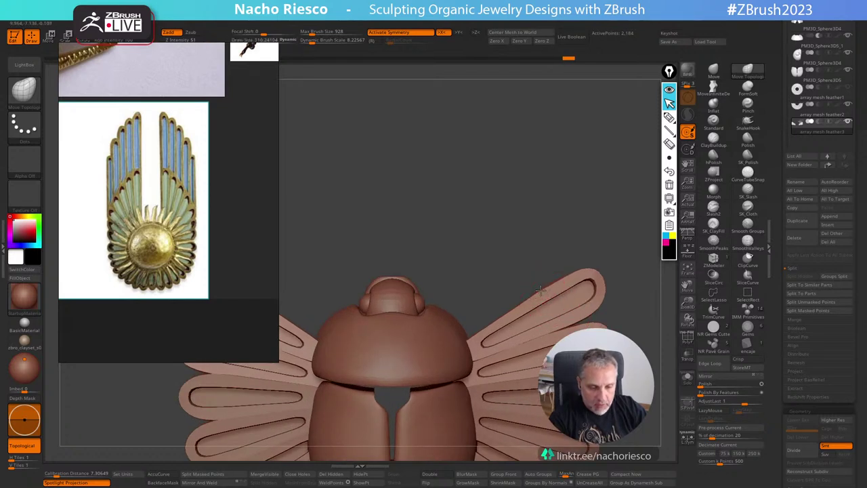
left_click_drag(610, 255, 608, 214, "alt")
right_click_drag(629, 334, 632, 324, "ctrl")
right_click_drag(667, 269, 658, 268, "alt")
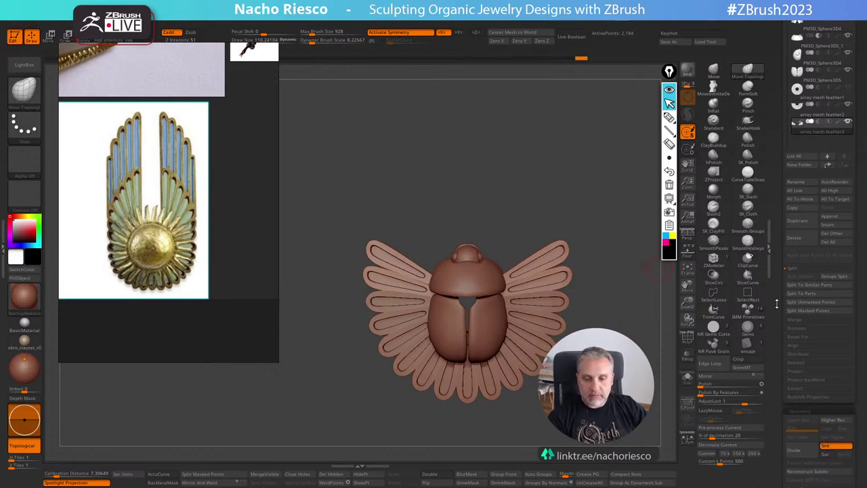
Duplicate the subtool holding the two raised feather pairs and isolate the copy.
left_click(800, 222)
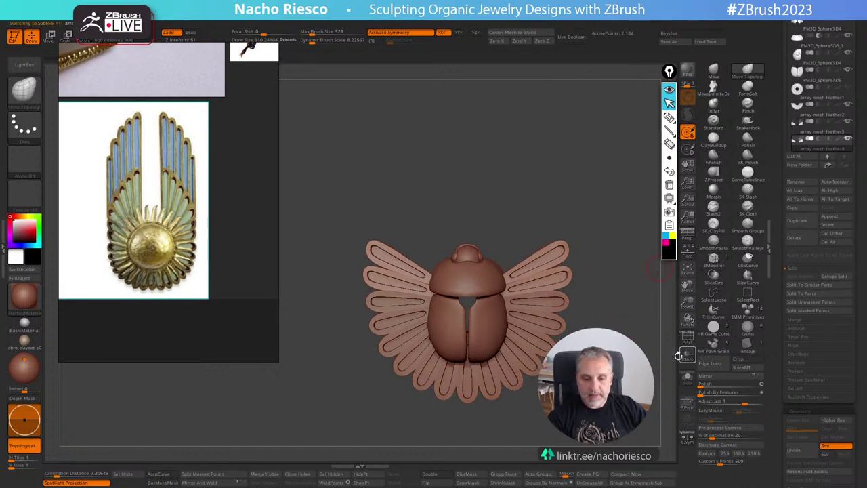
scroll(778, 207, "up", 5)
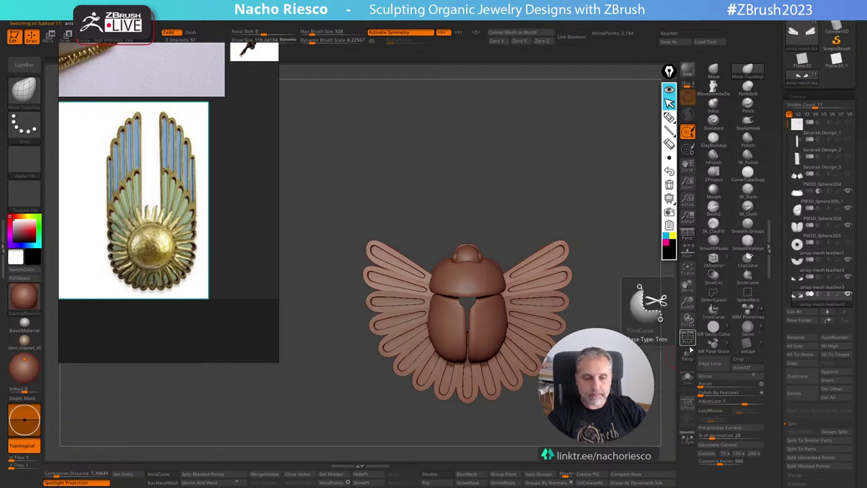
left_click(687, 378)
Mask everything except the lower feather pair in the isolated copy and place the gizmo on that pair.
right_click_drag(551, 243, 551, 277, "ctrl")
key("w")
left_click(570, 290, "alt")
left_click(570, 289, "alt")
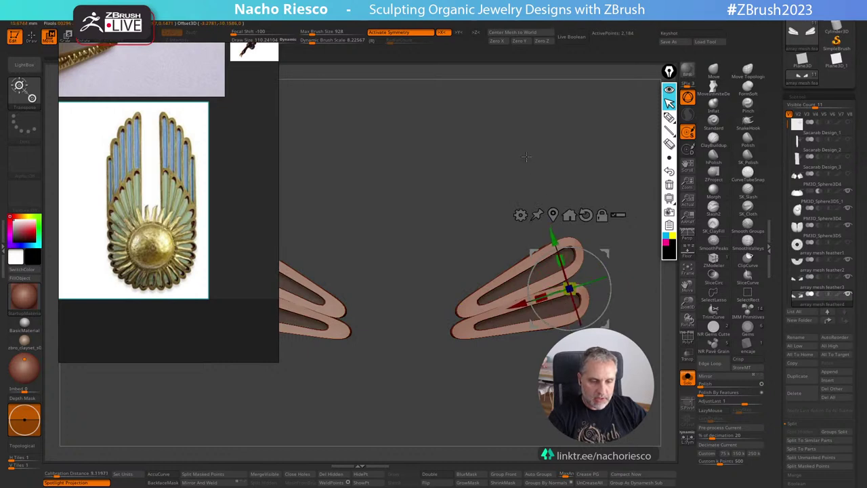
left_click(488, 313, "alt")
key("ctrl+z")
right_click_drag(613, 242, 612, 267, "ctrl")
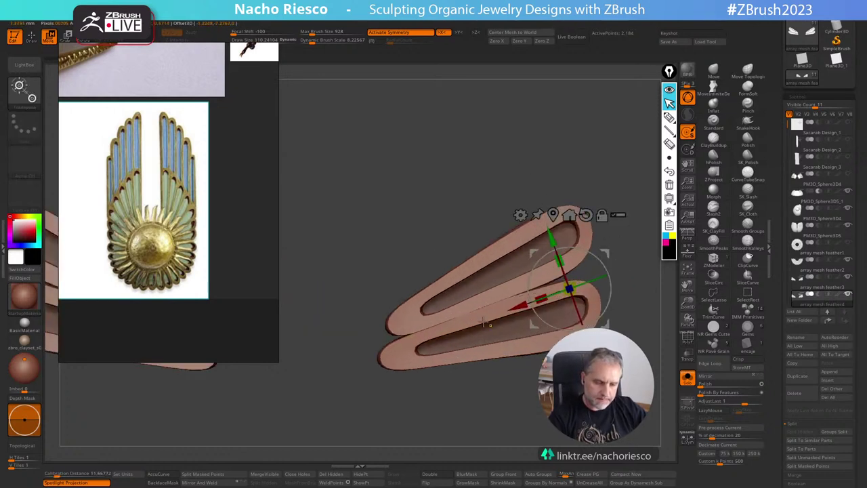
left_click(470, 318, "ctrl")
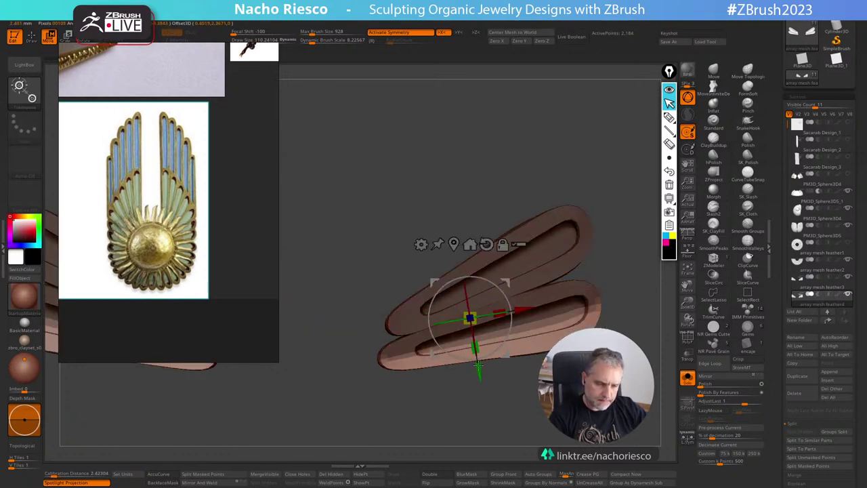
Hide the unwanted feather in the isolated feather subtool, delete the hidden geometry, and show the whole model.
left_click(372, 476)
left_click(342, 476)
key("q")
right_click_drag(527, 420, 542, 396, "ctrl")
left_click(687, 378)
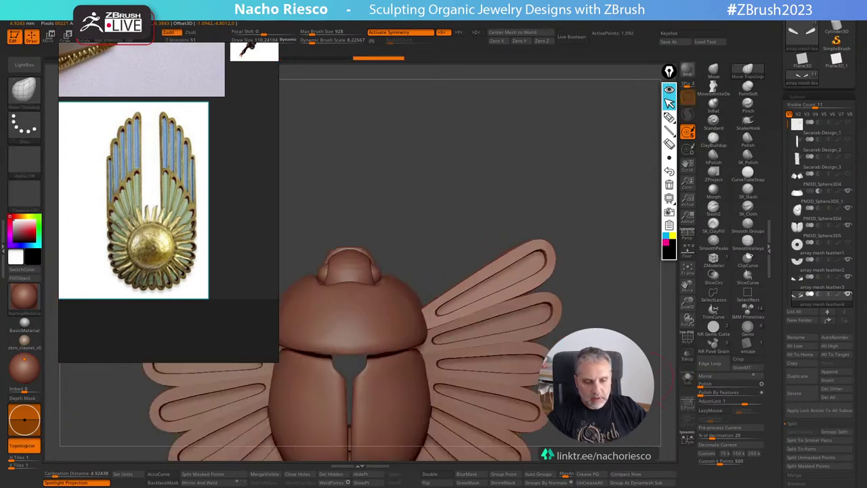
Move the remaining mirrored feather pair above the scarab's head, stand the feathers upright, and reset the gizmo orientation.
right_click_drag(637, 375, 636, 322, "ctrl")
key("w")
left_click_drag(526, 284, 556, 211)
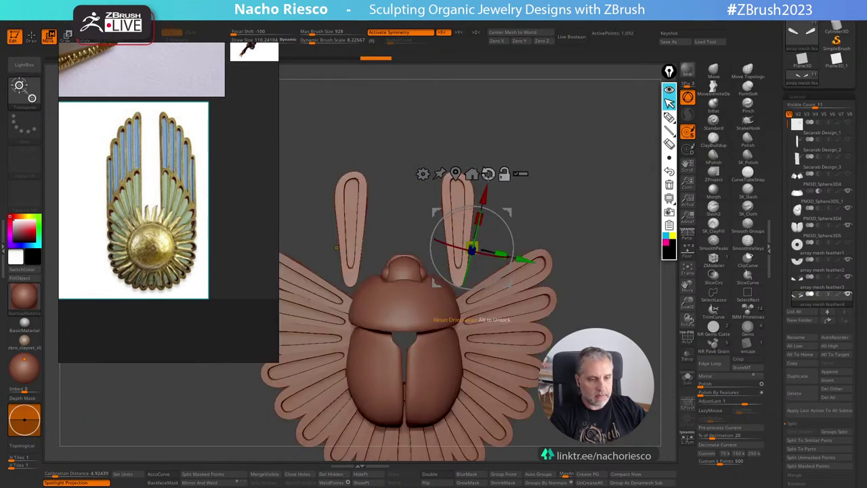
left_click(487, 174)
left_click_drag(495, 215, 542, 195)
key("q")
key("w")
left_click_drag(479, 196, 479, 174)
key("q")
mouse_move(563, 211)
left_mouse_down("alt")
mouse_move(572, 191)
mouse_move(581, 197)
mouse_move(572, 219)
left_mouse_up("alt")
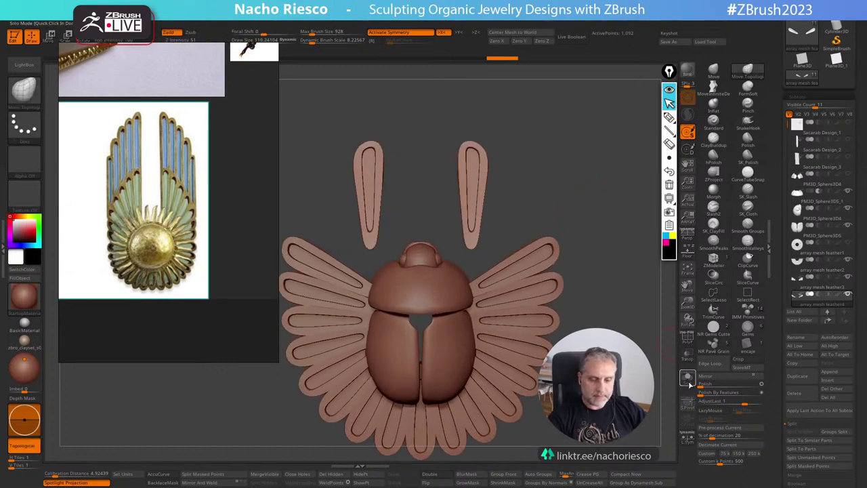
Isolate the upright feathers, mask their upper parts with a blurred edge, and stretch the unmasked lower ends downward.
left_click(690, 383)
mouse_move(440, 308)
left_mouse_down("ctrl")
mouse_move(519, 237)
mouse_move(441, 205)
left_mouse_up("ctrl")
left_click(497, 327, "ctrl")
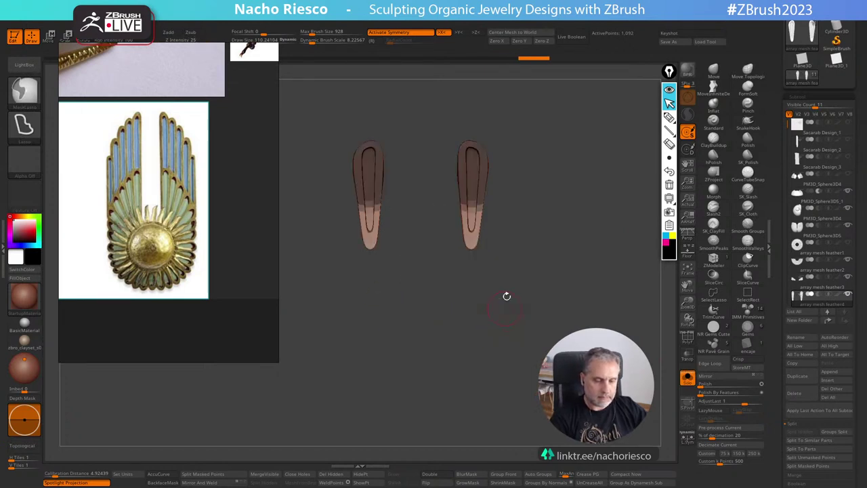
key("w")
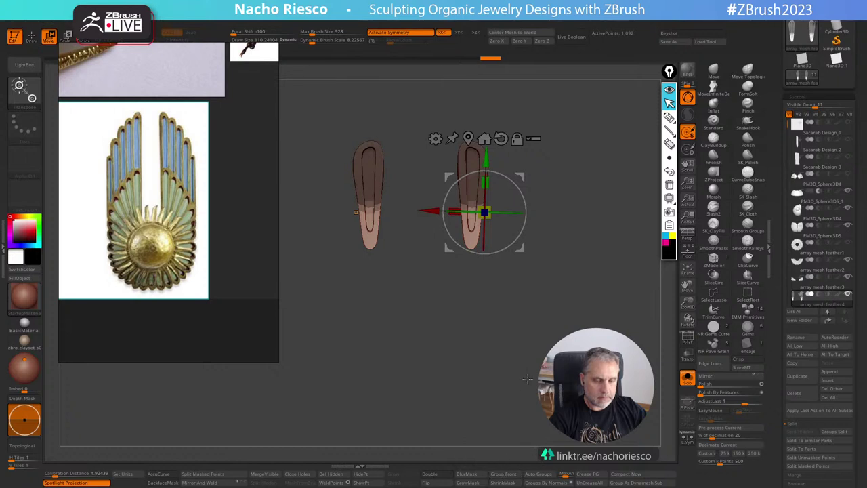
right_click_drag(527, 379, 522, 350, "ctrl")
key("q")
left_click(470, 173, "ctrl")
key("w")
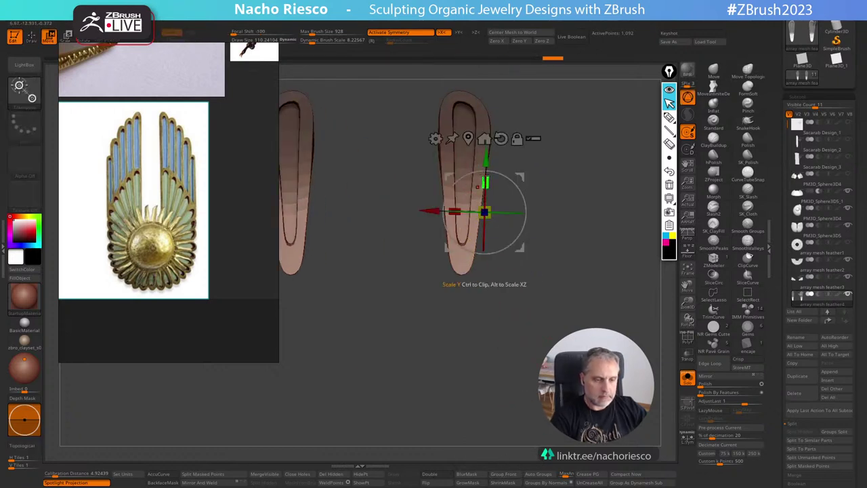
left_click_drag(484, 236, 484, 246)
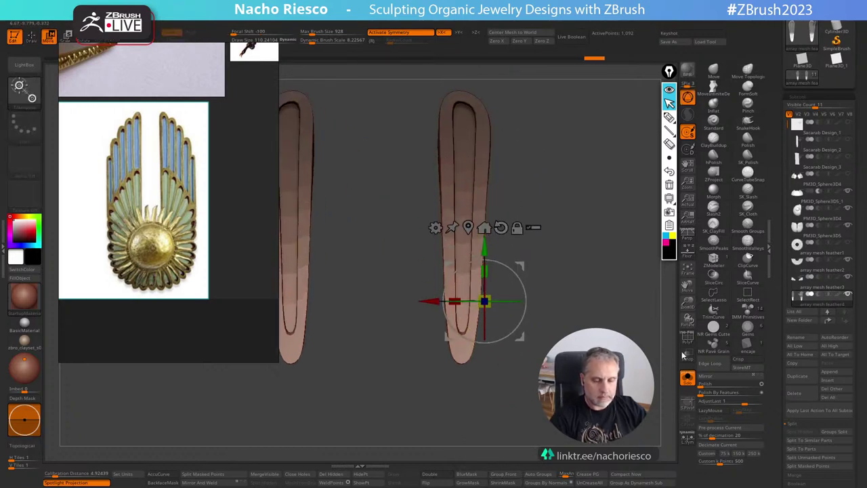
Show the whole model, adjust the feathers' lower ends down to the scarab's body, and nudge them toward its centre.
left_click(688, 378)
left_click_drag(629, 386, 613, 373, "alt")
left_click_drag(479, 246, 479, 253)
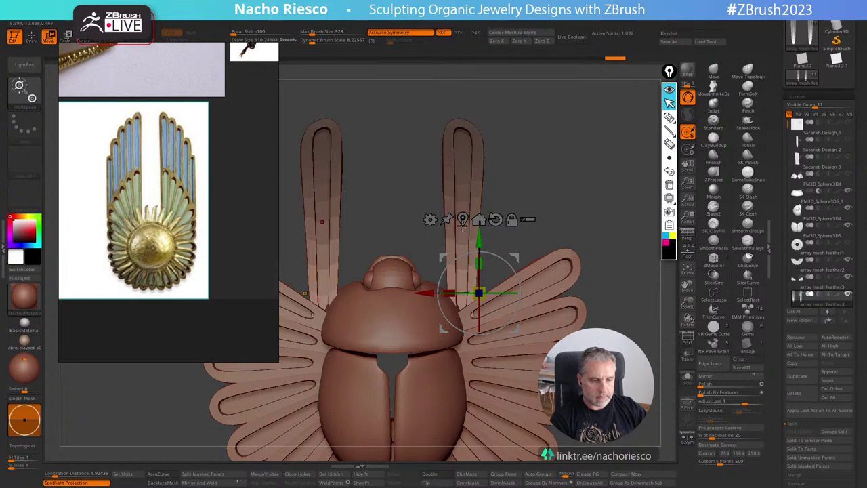
left_click(463, 221)
mouse_move(433, 241)
left_mouse_down()
mouse_move(444, 241)
mouse_move(424, 242)
left_mouse_up()
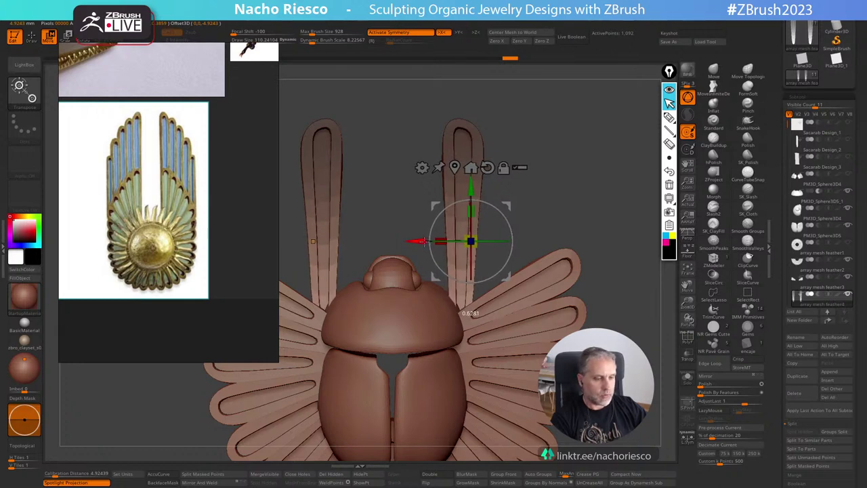
key("q")
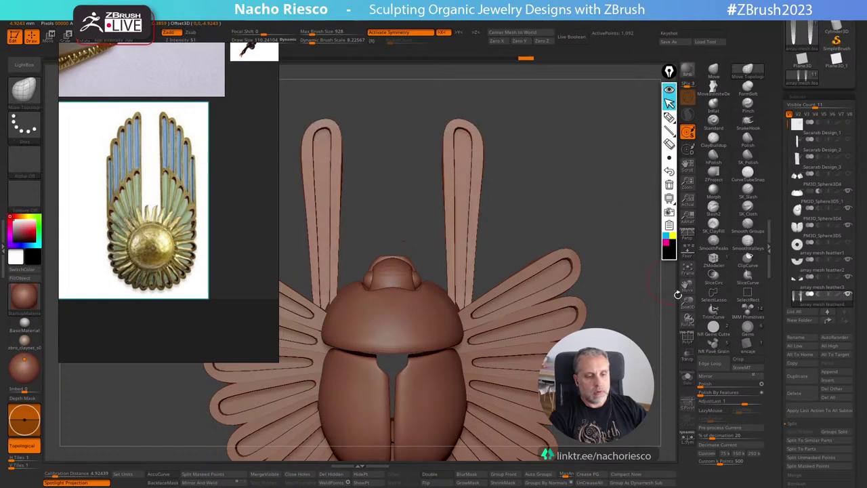
Display the polyframe, isolate the upright feathers, and assign their polygroups by normals.
left_click(686, 336)
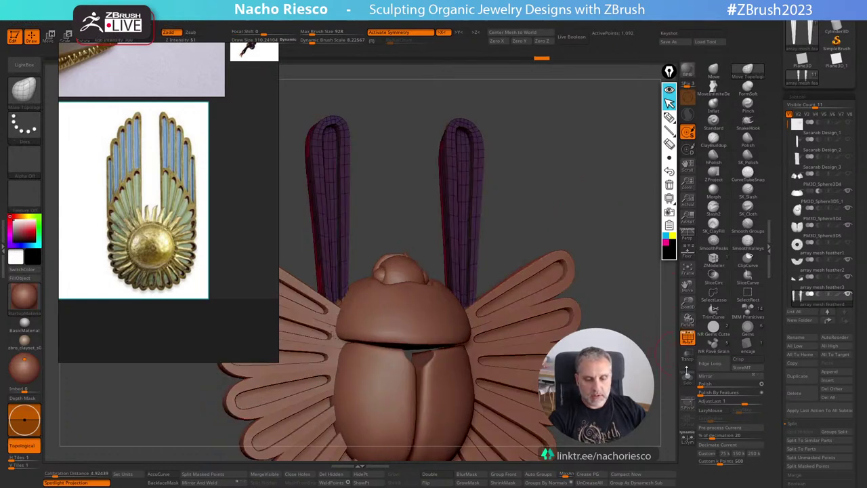
left_click(687, 377)
left_click_drag(521, 284, 603, 281)
left_click_drag(474, 399, 777, 400)
left_click(559, 485)
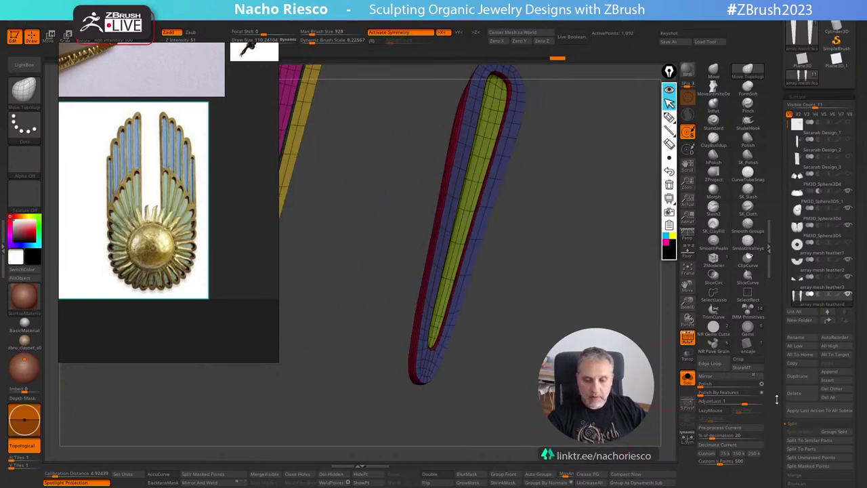
ZRemesh the upright feathers with the Same polygon count and KeepGroups options.
scroll(835, 349, "down", 10)
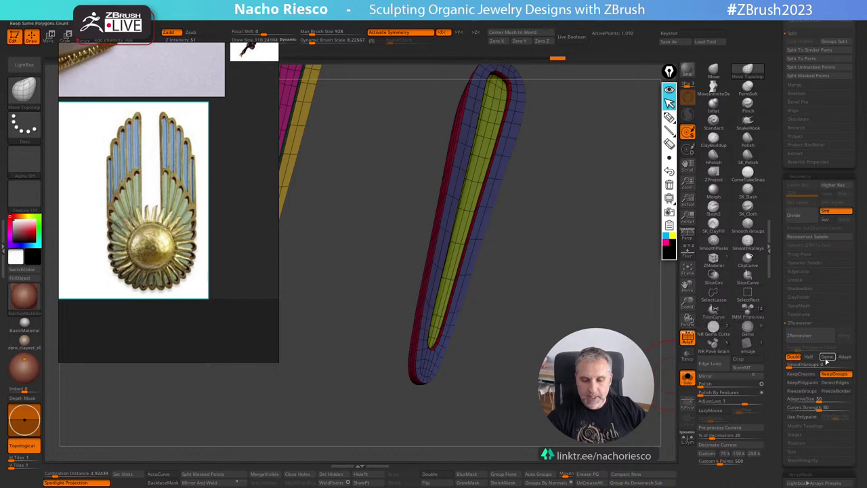
left_click(837, 374)
left_click(799, 334)
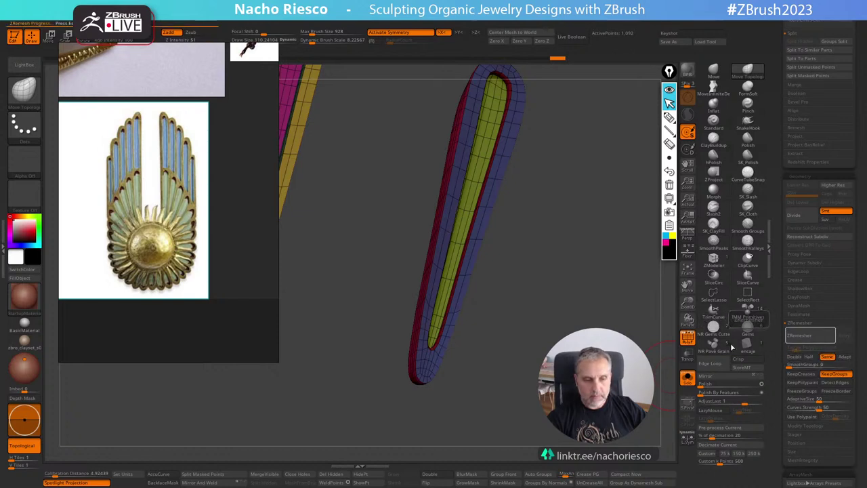
Set ZRemesher to Double, try remeshing the feathers at that density, and undo the attempt.
left_click(793, 357)
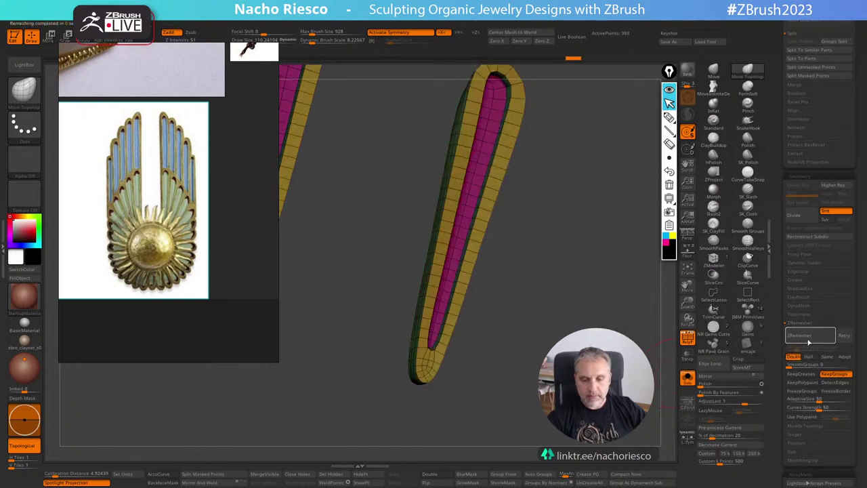
left_click(800, 335)
left_click(807, 341)
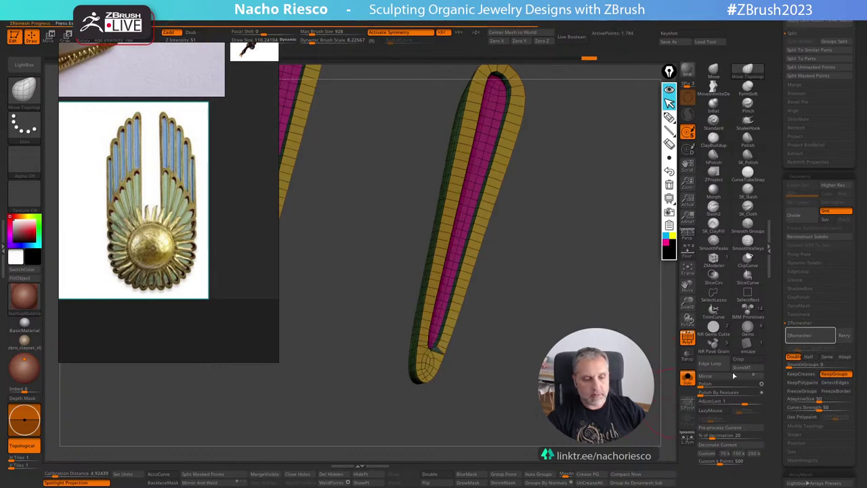
left_click_drag(672, 391, 570, 374, "shift")
key("ctrl+z")
key("ctrl+z")
key("ctrl+z")
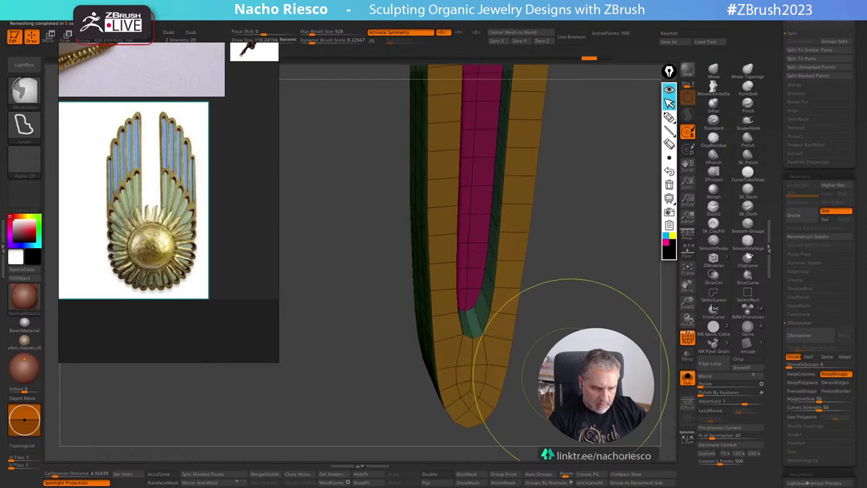
ZRemesh the upright feathers again with Double density, turn the polyframe off, and show the whole model.
left_click_drag(666, 376, 667, 348, "shift")
left_click_drag(474, 418, 478, 380, "alt")
left_click(811, 343)
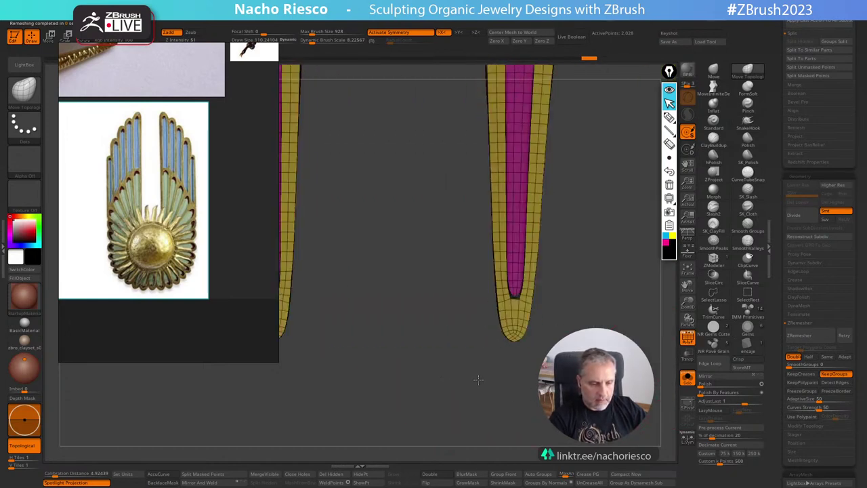
key("shift+f")
left_click_drag(657, 378, 671, 376, "shift")
left_click(686, 378)
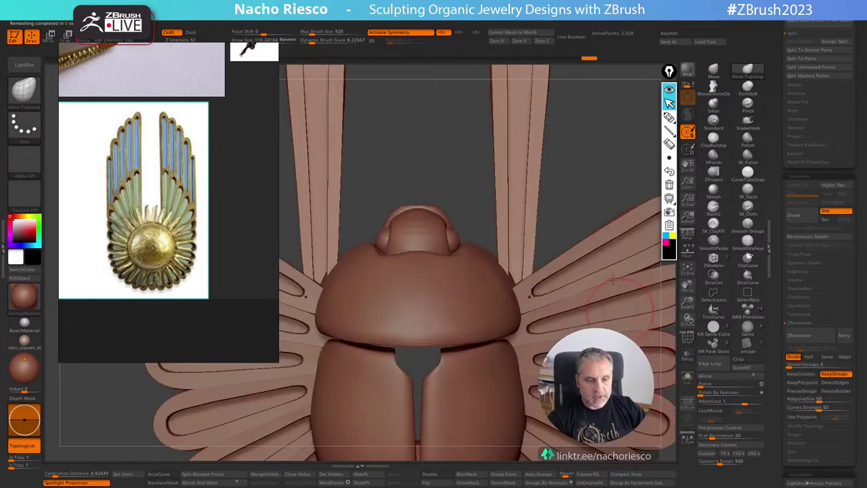
Isolate the upright feathers in side view and rotate them slightly until they stand vertical.
left_click_drag(594, 184, 600, 126, "alt")
left_click_drag(603, 165, 558, 250, "alt")
left_click_drag(538, 204, 567, 146, "alt")
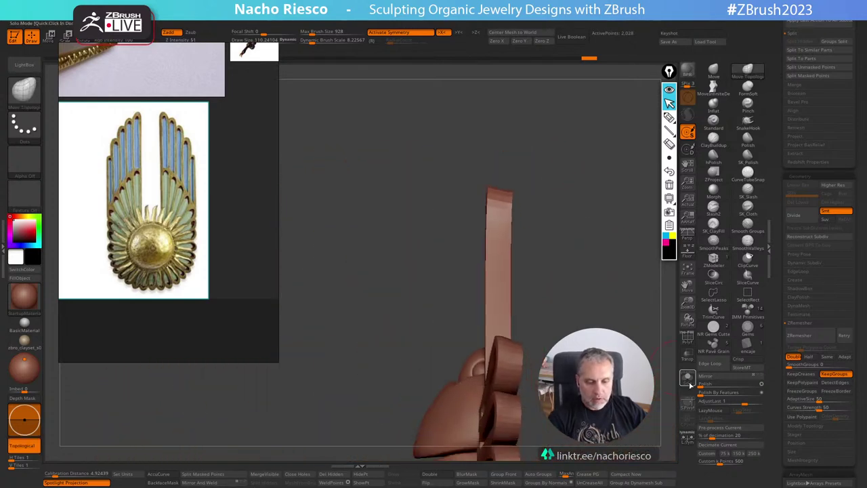
left_click(688, 382)
left_click_drag(575, 355, 561, 274, "alt")
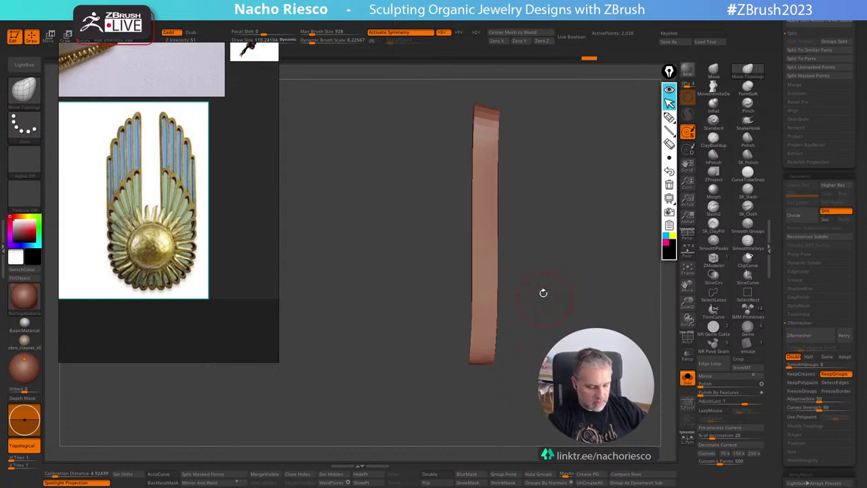
key("w")
left_click_drag(519, 232, 517, 224)
key("q")
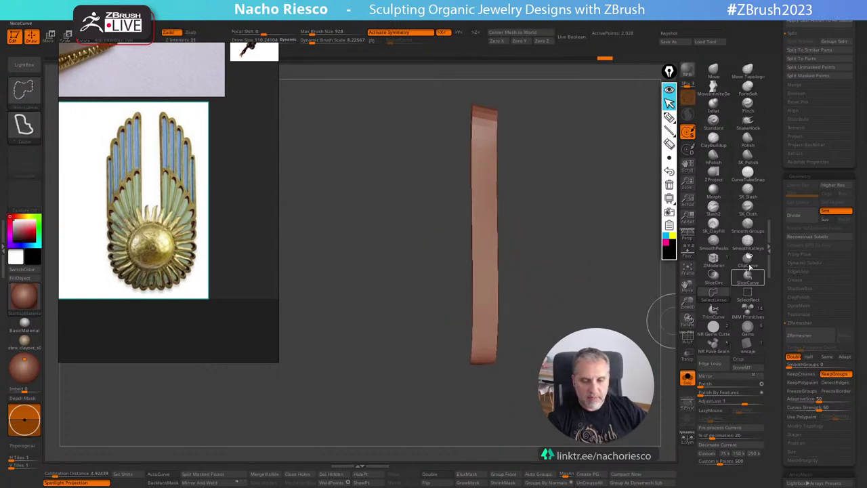
Clip the isolated feathers lengthwise in side view with ClipCurve, and show the whole model from the front.
left_click(749, 263)
mouse_move(472, 386)
left_mouse_down("ctrl+shift")
mouse_move(474, 71)
mouse_move(485, 424)
left_mouse_up("ctrl+shift")
left_click_drag(589, 332, 631, 230)
left_click(687, 377)
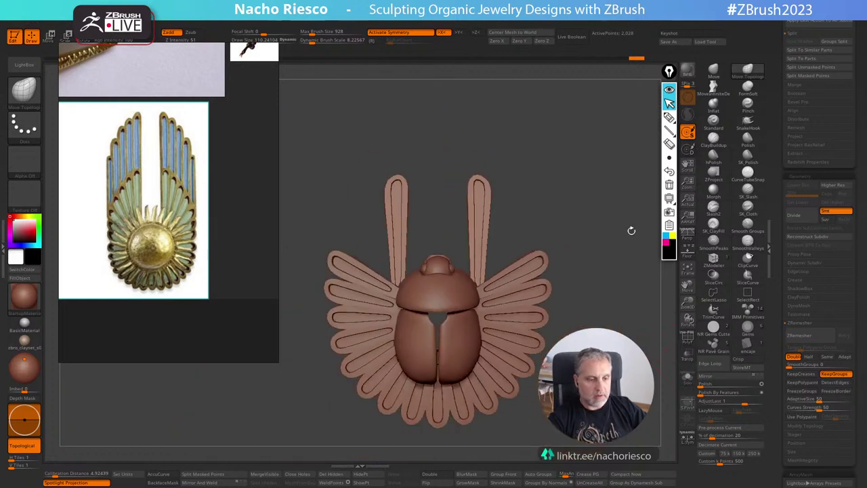
Move the pair of upright feathers slightly inward toward the scarab's centre line.
left_click_drag(613, 306, 608, 277, "alt")
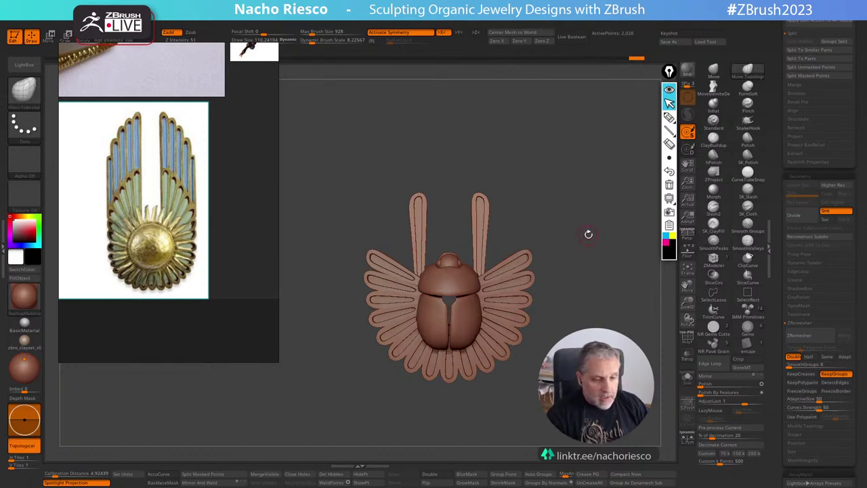
left_click_drag(588, 235, 587, 259, "alt")
right_click_drag(586, 258, 634, 241)
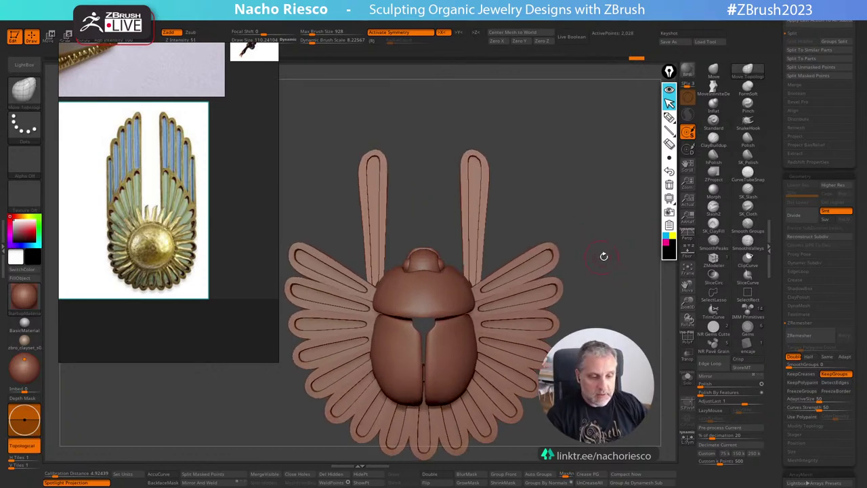
key("w")
mouse_move(607, 257)
left_mouse_down()
mouse_move(579, 270)
mouse_move(620, 264)
mouse_move(548, 256)
mouse_move(512, 270)
left_mouse_up()
key("q")
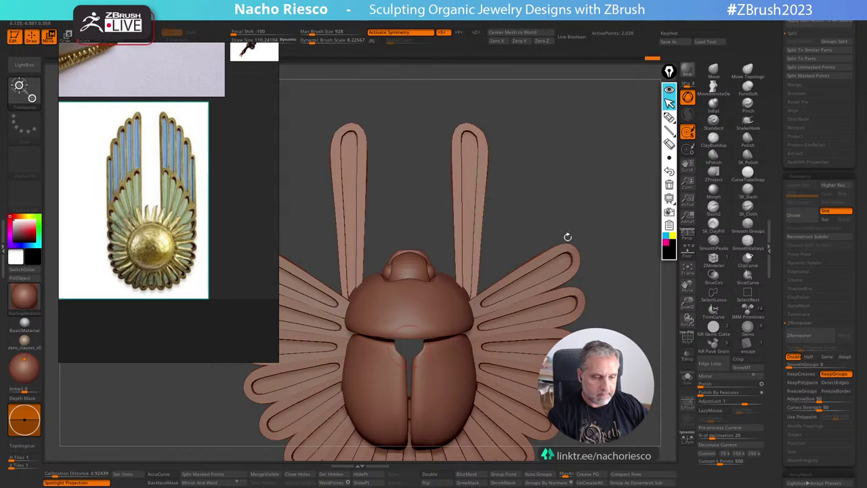
Select the scarab's lower feather fan, try rotating it in side view, and undo the rotation.
mouse_move(568, 237)
left_mouse_down("alt")
mouse_move(588, 171)
mouse_move(573, 223)
left_mouse_up("alt")
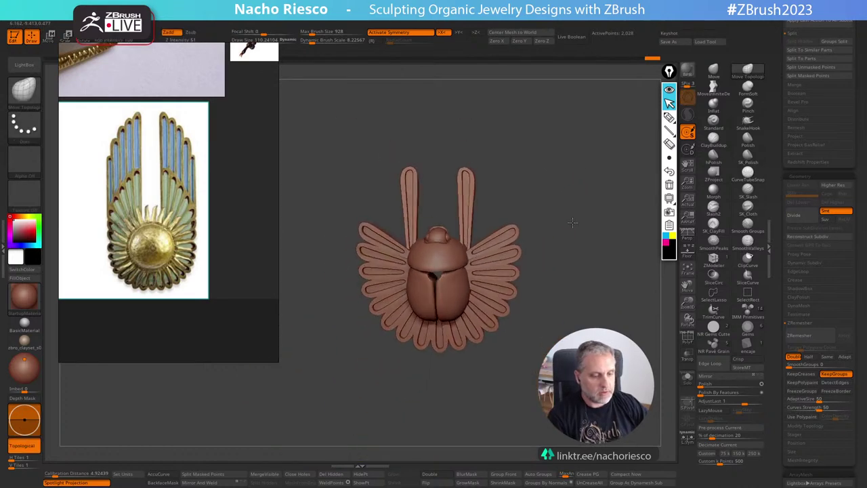
right_click_drag(573, 222, 600, 260)
left_click(467, 332, "alt")
key("w")
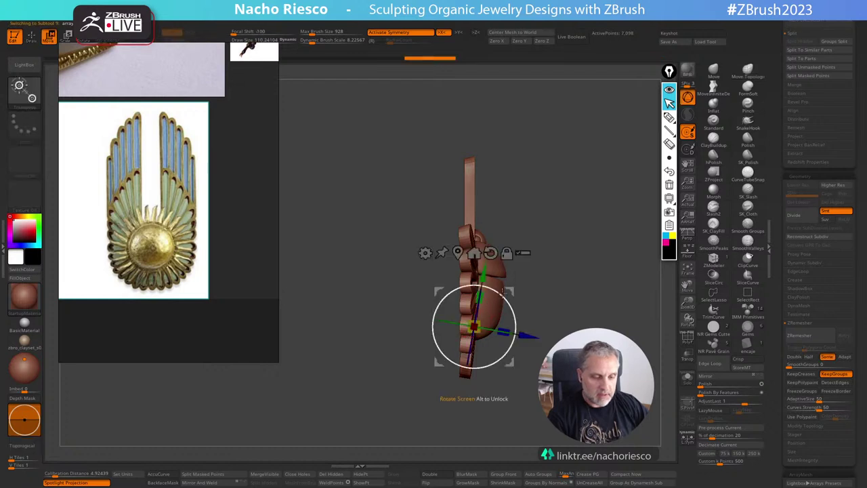
mouse_move(530, 325)
left_mouse_down()
mouse_move(509, 326)
mouse_move(518, 326)
left_mouse_up()
key("ctrl+z")
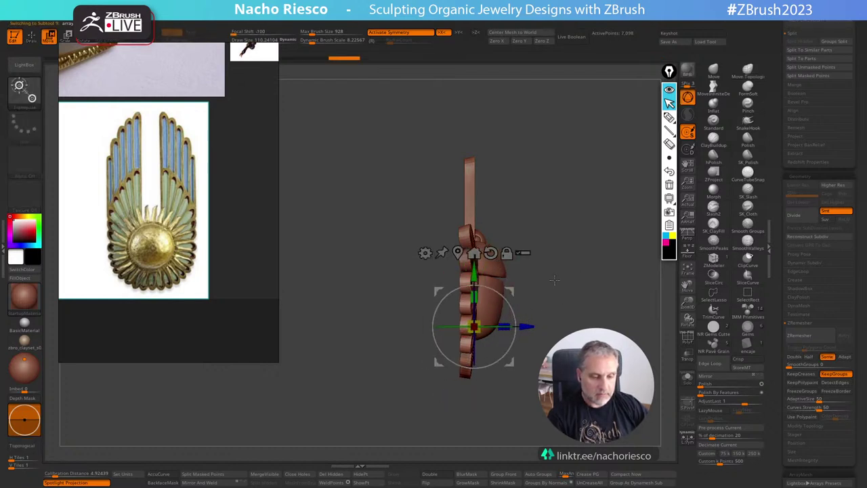
Enable transforming all selected subtools, try a SelectRect selection over the feather fan from the front, and undo it.
left_click(524, 252)
right_click_drag(593, 220, 567, 218, "shift")
key("q")
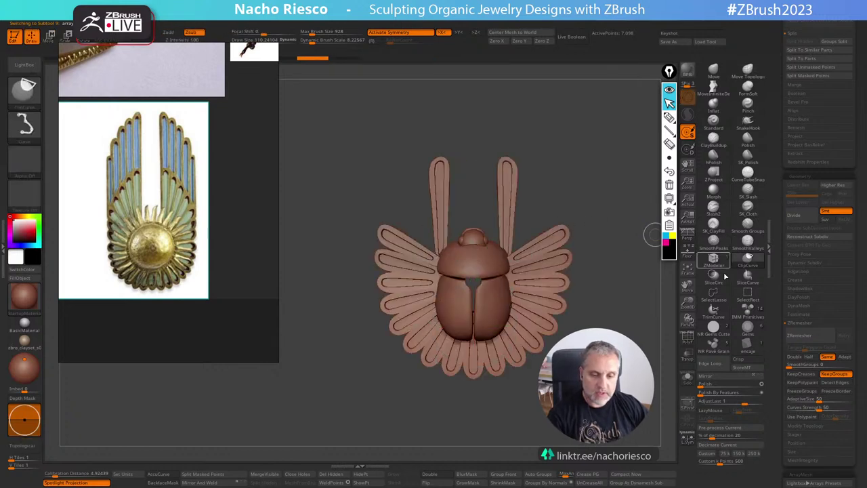
left_click(748, 294, "ctrl+shift")
left_click_drag(593, 174, 532, 374, "ctrl+shift")
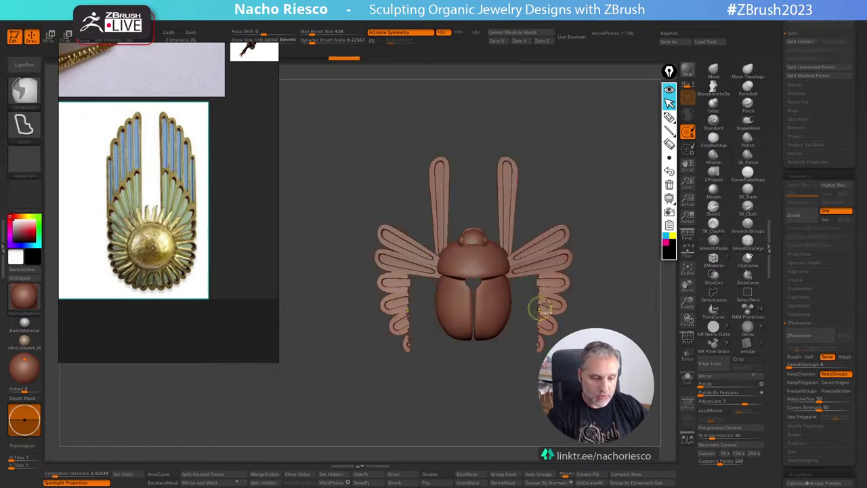
key("ctrl+z")
Add the upright feathers to the multi-subtool selection and move them with the fan about 1.48 backward from the scarab body.
key("w")
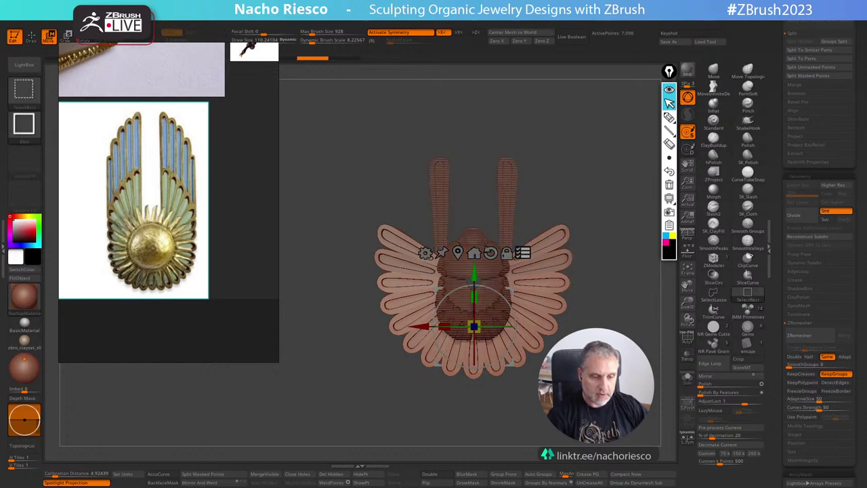
left_click(511, 178, "ctrl+shift")
left_click_drag(582, 186, 596, 291)
left_click_drag(532, 329, 514, 331)
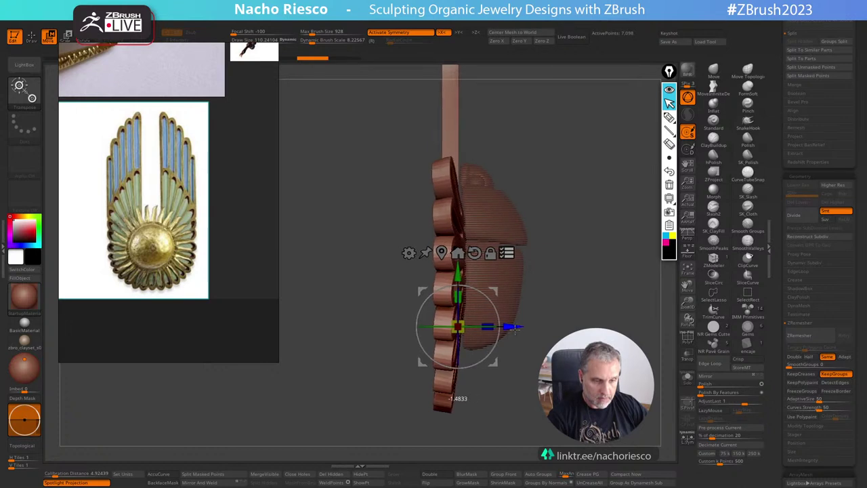
key("q")
Measure the piece's depth in side view with the transpose line, from the back of the feather fan past the scarab's front.
left_click_drag(593, 278, 585, 310)
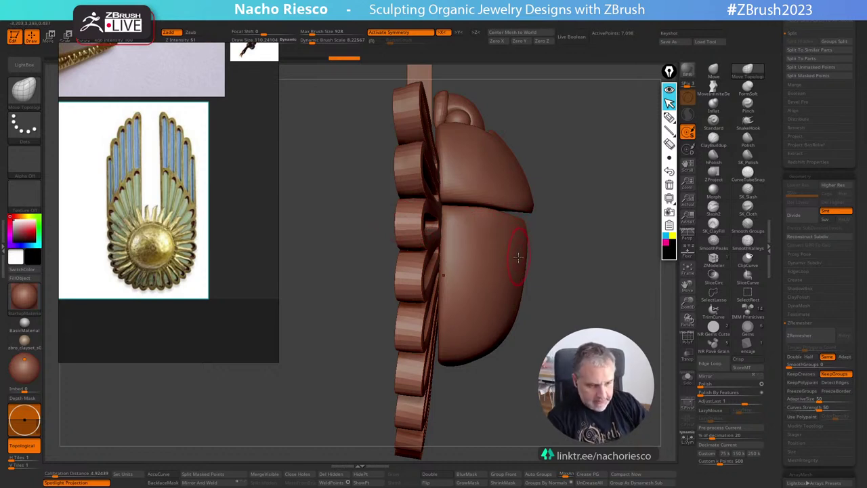
key("w")
key("y")
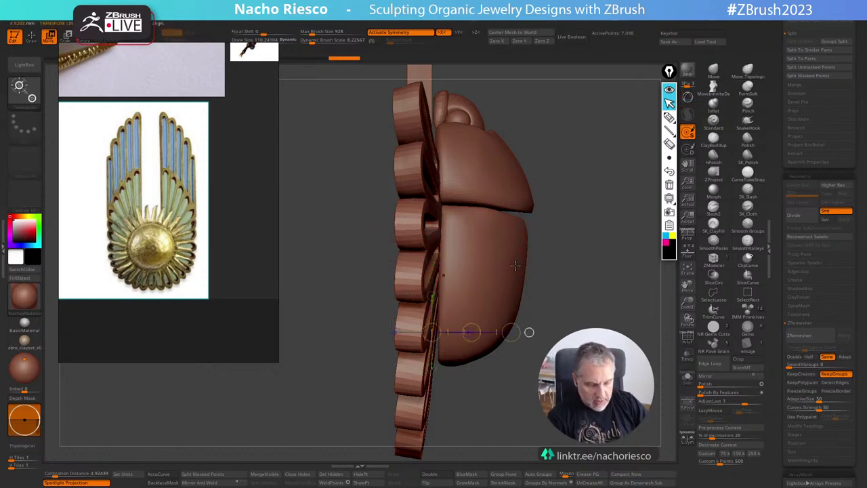
left_click_drag(394, 231, 539, 231)
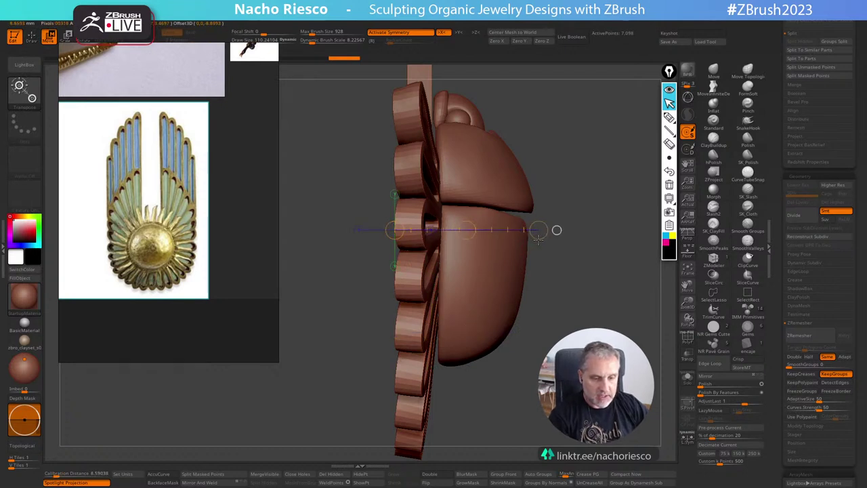
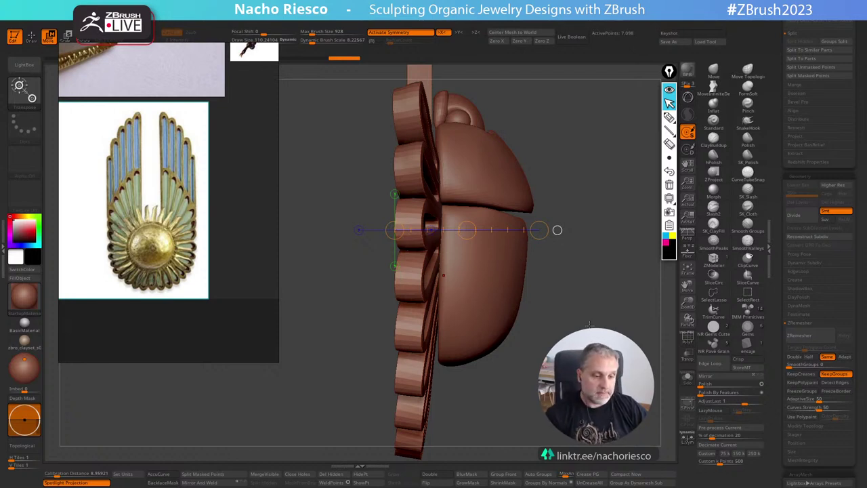
mouse_move(589, 325)
left_mouse_down("alt")
mouse_move(610, 305)
mouse_move(555, 305)
mouse_move(610, 288)
mouse_move(562, 332)
left_mouse_up("alt")
key("q")
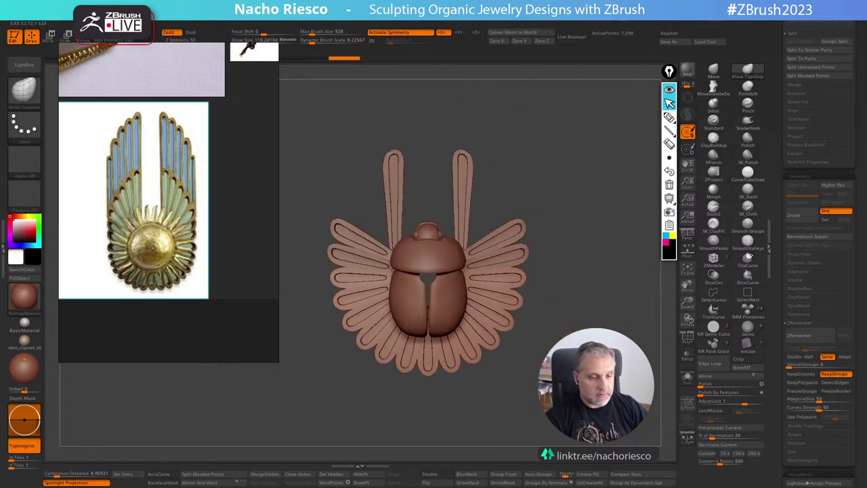
Display the Egyptian wing reference image over the scarab in front view.
left_click_drag(513, 409, 531, 428, "alt")
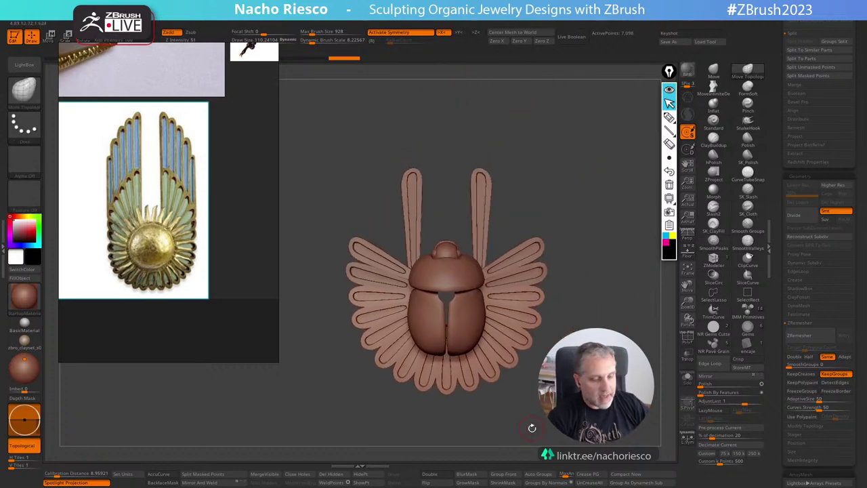
left_click_drag(598, 327, 597, 309, "alt")
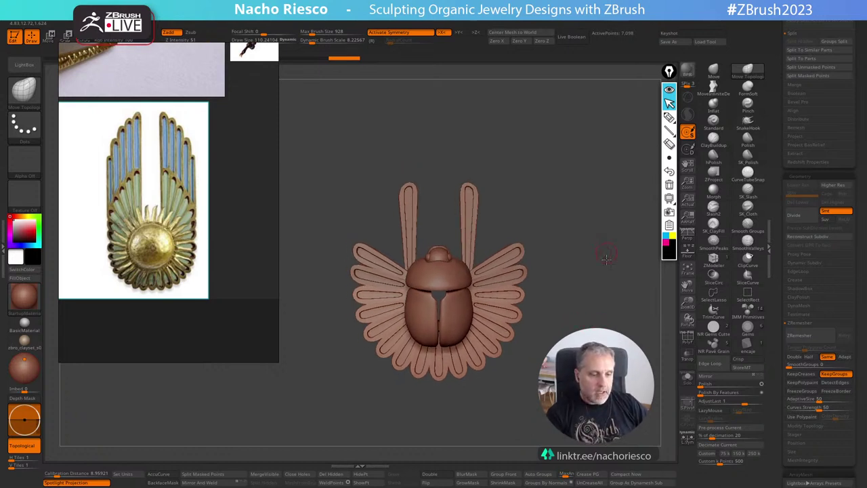
left_click_drag(606, 259, 611, 279, "alt")
left_click_drag(611, 279, 602, 315, "alt")
left_click_drag(602, 271, 584, 254, "alt")
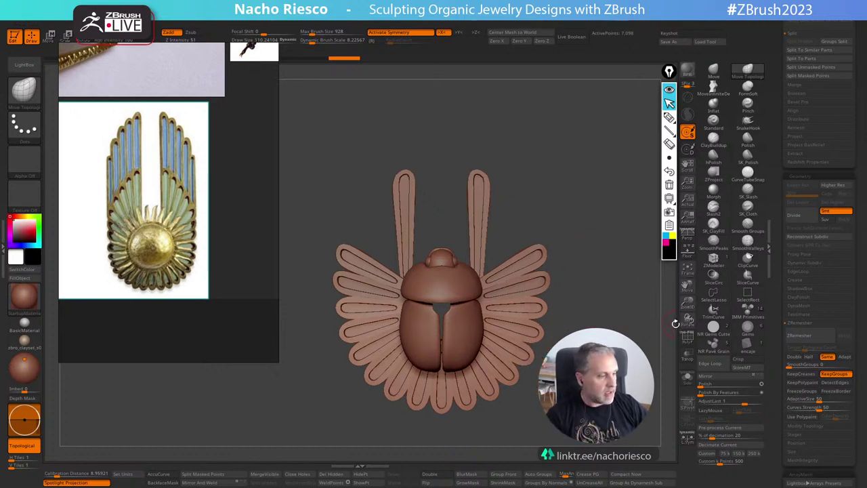
left_click_drag(779, 249, 778, 327)
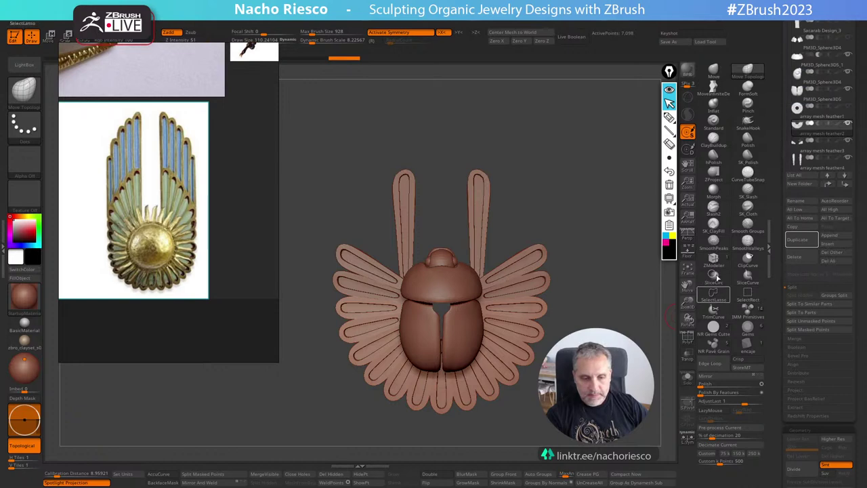
left_click_drag(779, 234, 779, 245)
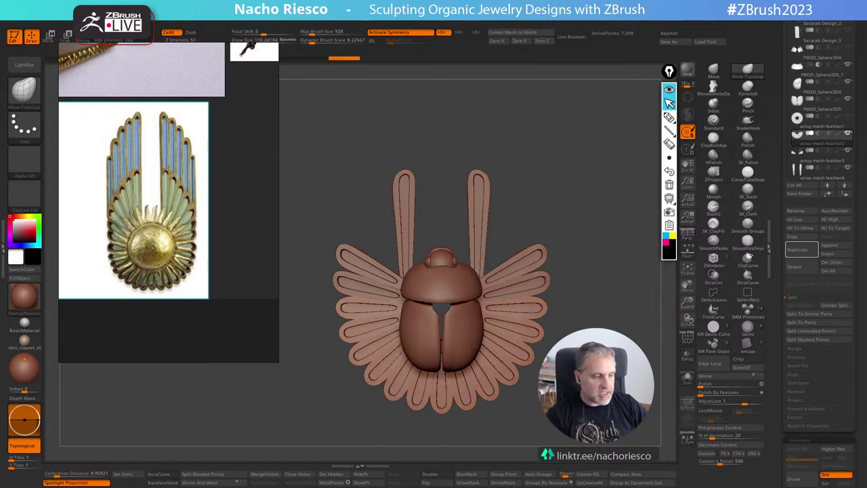
left_click_drag(542, 203, 550, 194, "alt")
left_click(688, 251)
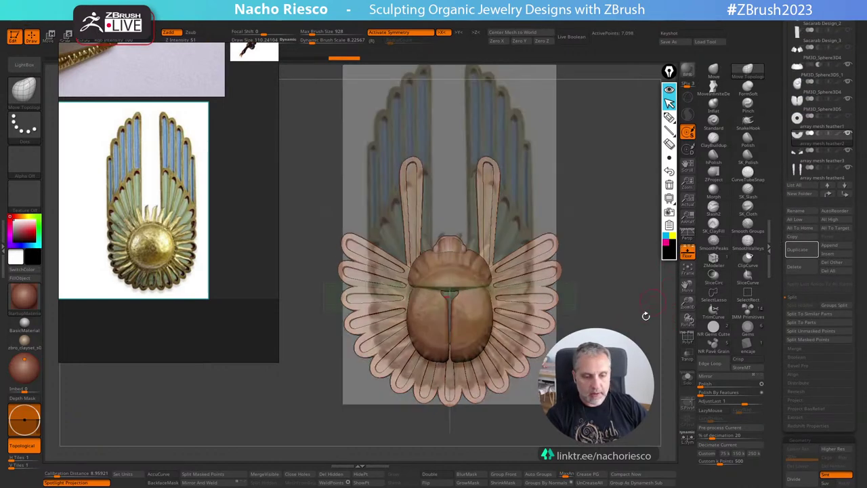
left_click_drag(616, 359, 619, 323, "alt")
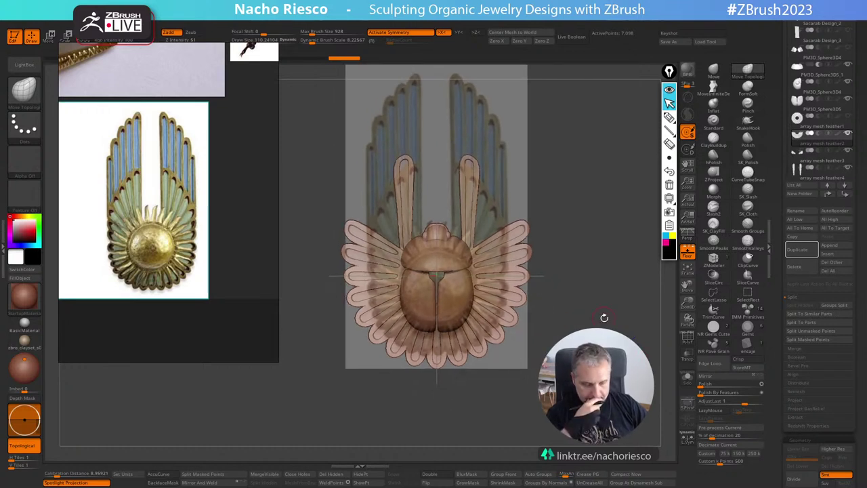
Turn off symmetry, centre the gizmo on the lower feather fan and scale the fan down uniformly to fit the reference.
key("w")
key("y")
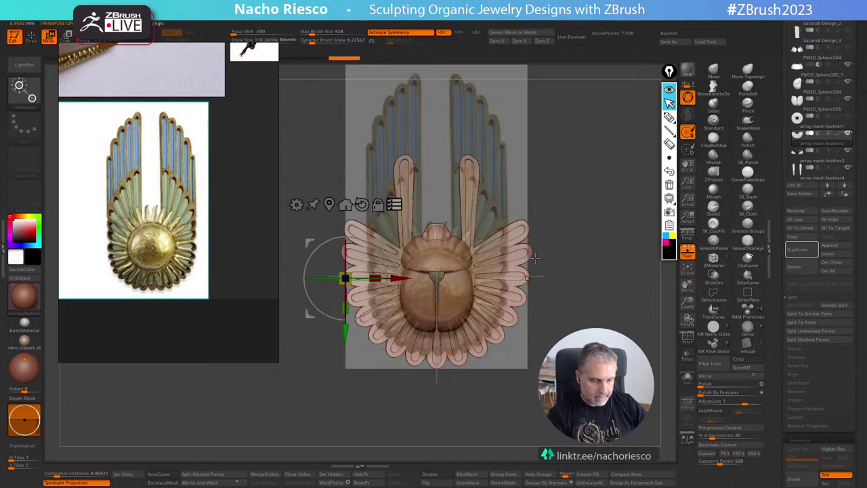
left_click(329, 205, "alt")
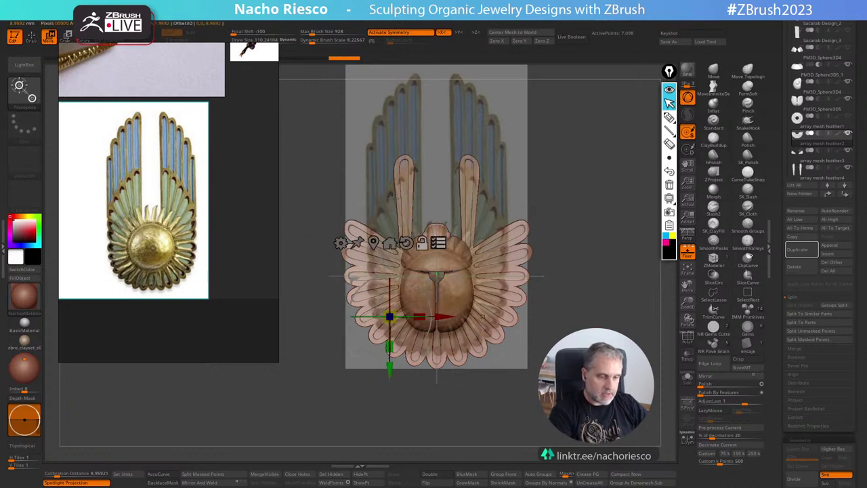
left_click(406, 243)
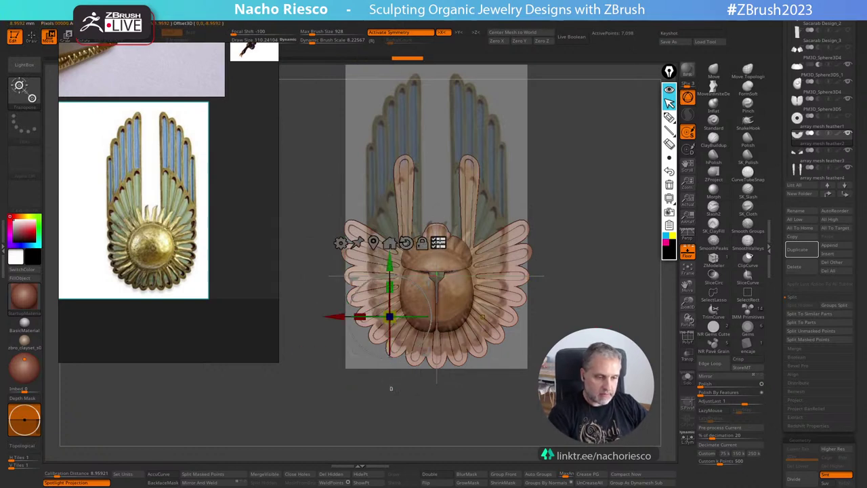
left_click(462, 339, "alt")
left_click(449, 269)
key("x")
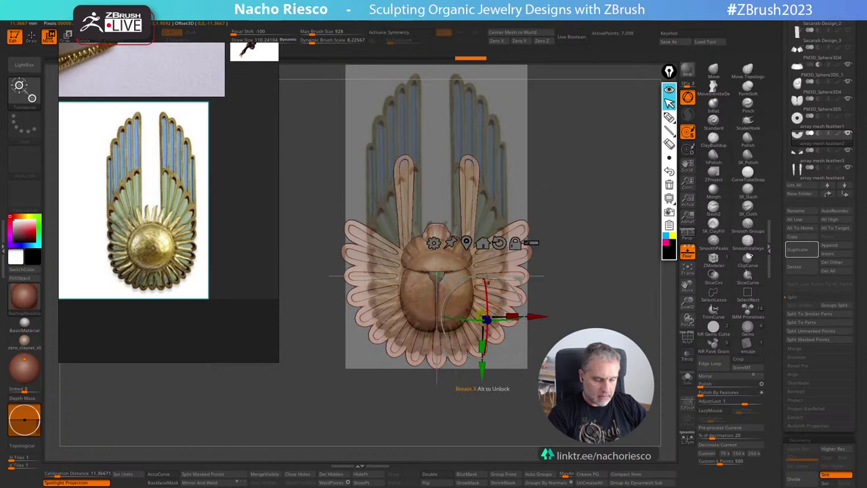
left_click(466, 243, "alt")
left_click(453, 242, "alt")
left_click_drag(437, 317, 435, 317)
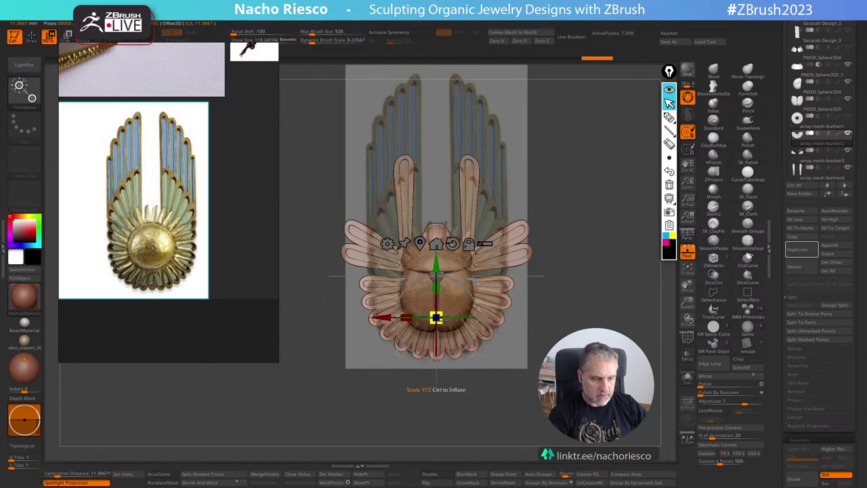
Select the upper side feathers, realign the gizmo, scale them down and move them inward to meet the lower fan.
left_click(499, 256, "alt")
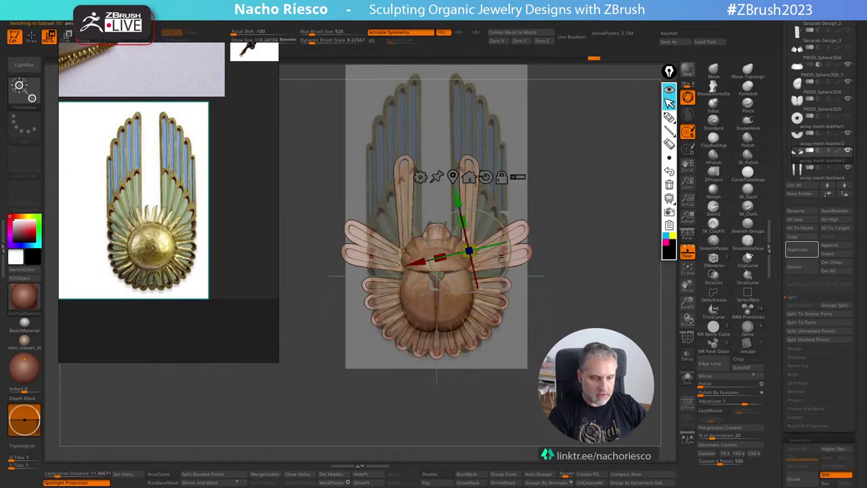
left_click(469, 177)
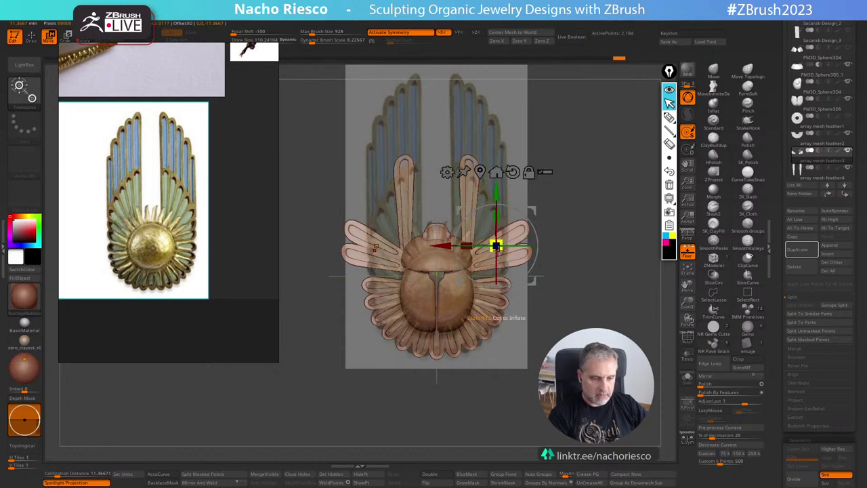
left_click_drag(493, 242, 531, 290)
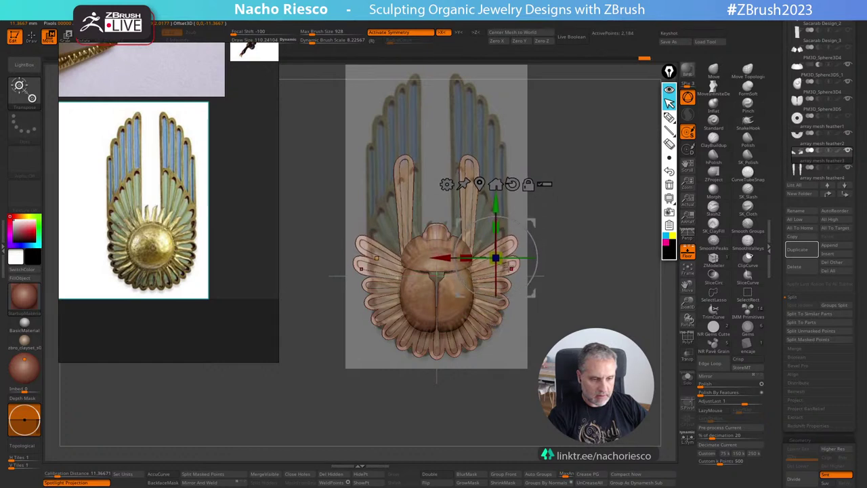
left_click_drag(443, 258, 437, 258)
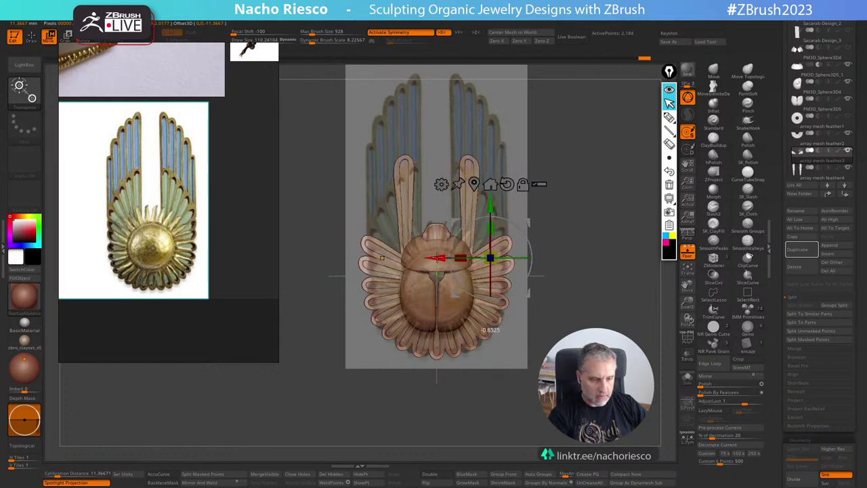
key("q")
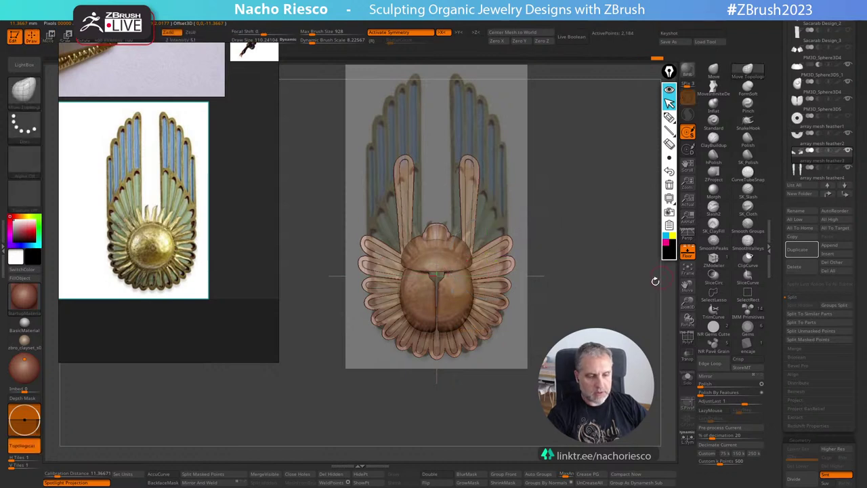
Move the lower feather fan slightly downward against the reference.
left_click(454, 347, "alt")
key("w")
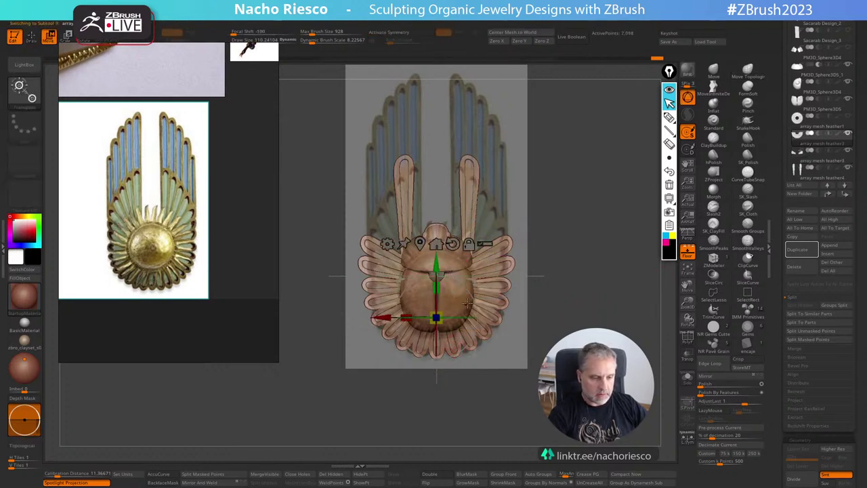
left_click_drag(438, 263, 438, 263)
key("q")
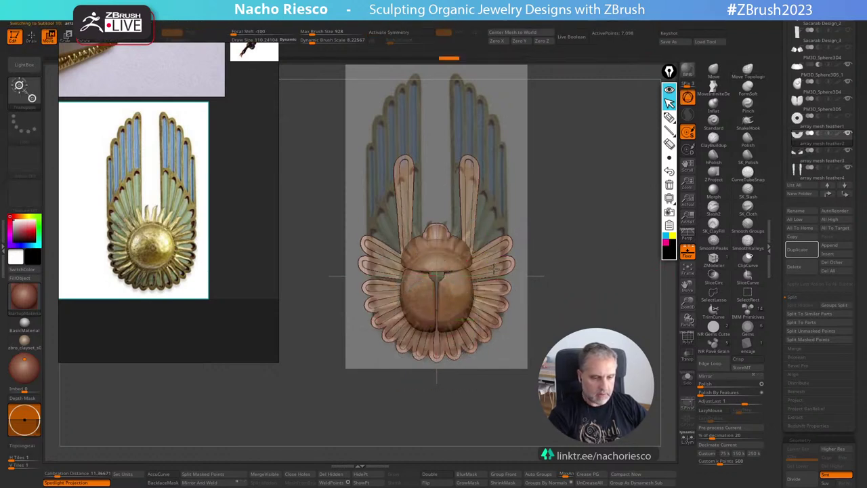
Move the upper side feathers slightly downward so they line up with the lower fan.
left_click(493, 256, "alt")
key("w")
left_click_drag(490, 205, 490, 203)
key("q")
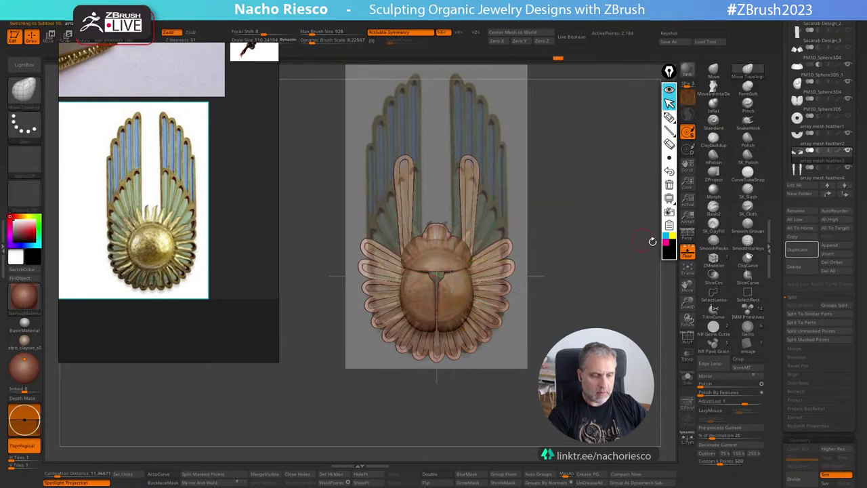
Hide the upright feathers subtool, array mesh feather4, and keep the reference image displayed with the scarab.
left_click(688, 255)
left_click_drag(632, 313, 631, 342, "alt")
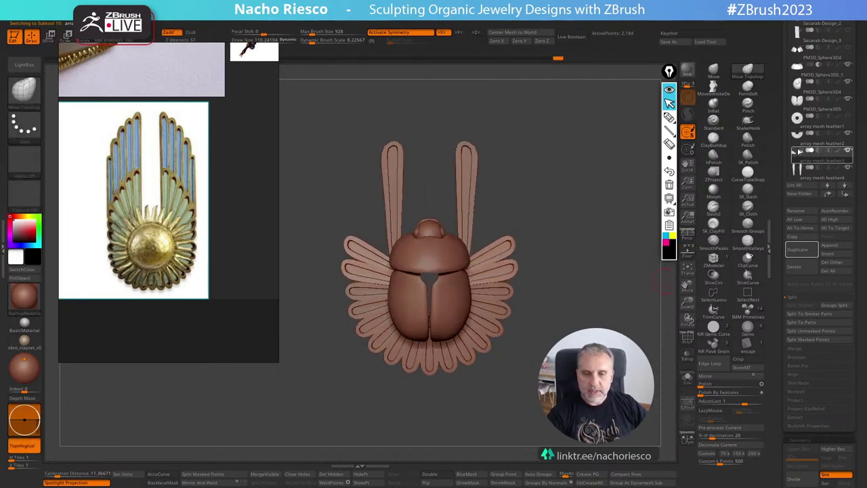
left_click(847, 168)
left_click_drag(630, 284, 607, 347, "alt")
left_click(688, 252)
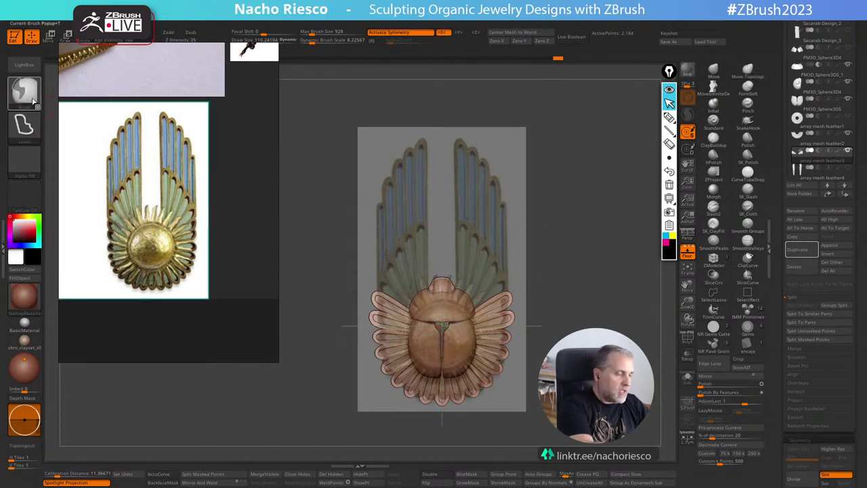
Move the floating reference board so it no longer covers the brush palette.
left_click_drag(225, 153, 242, 280)
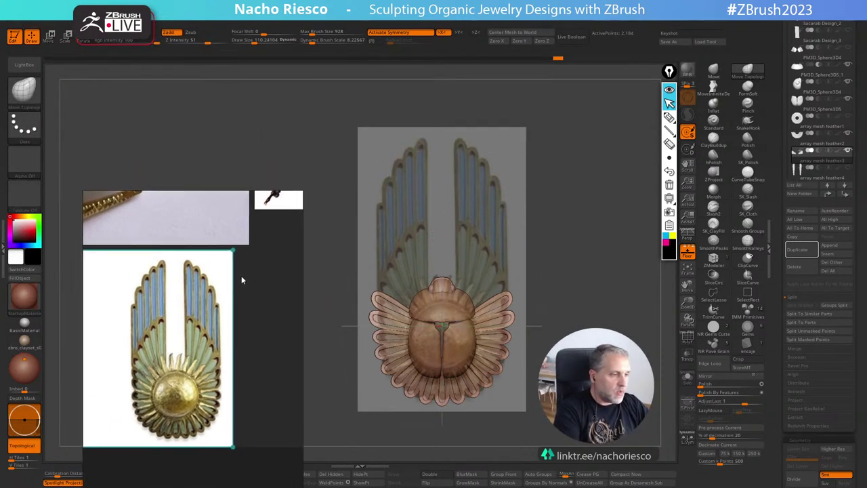
left_click(30, 93, "ctrl")
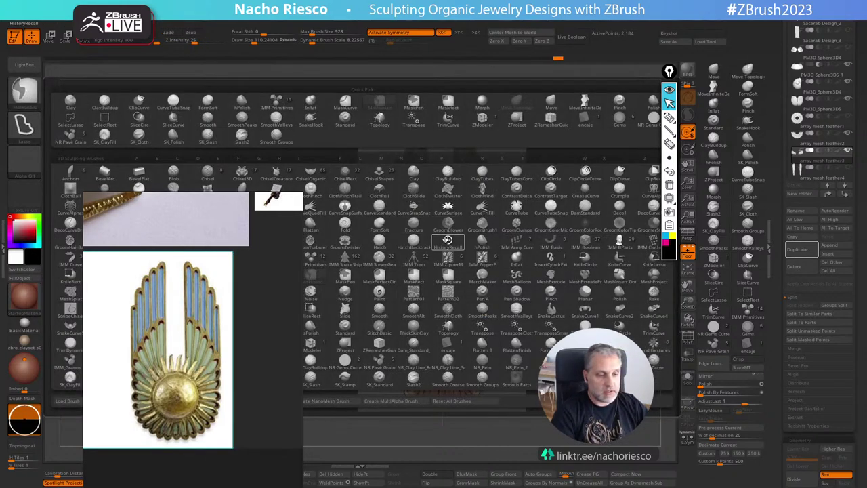
left_click(310, 226)
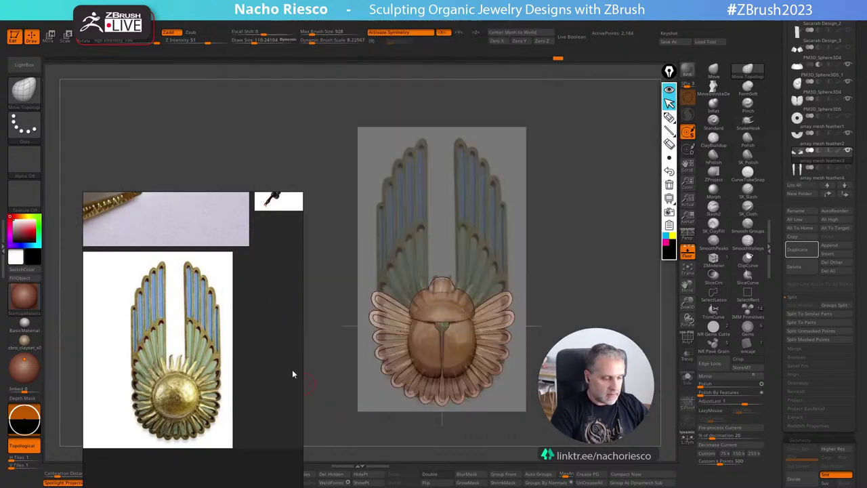
right_click_drag(281, 356, 238, 477)
Choose the CurveTriFill brush and frame the reference wings above the scarab.
left_click(25, 94)
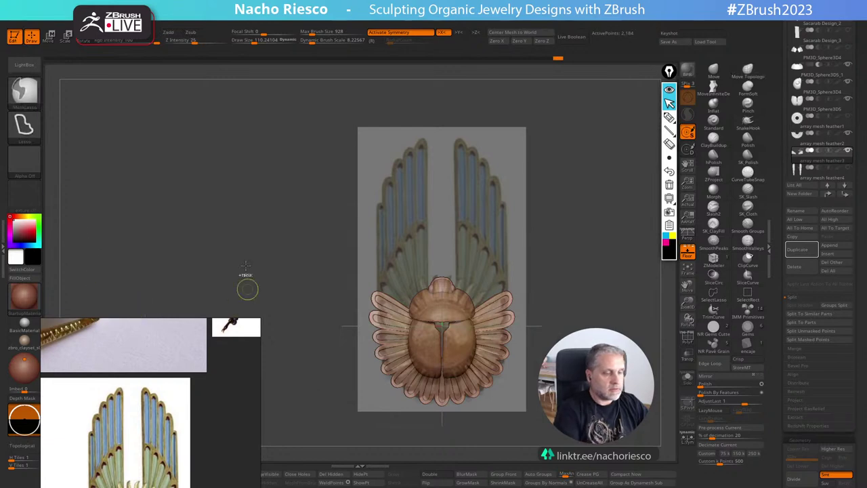
left_click(26, 95, "ctrl")
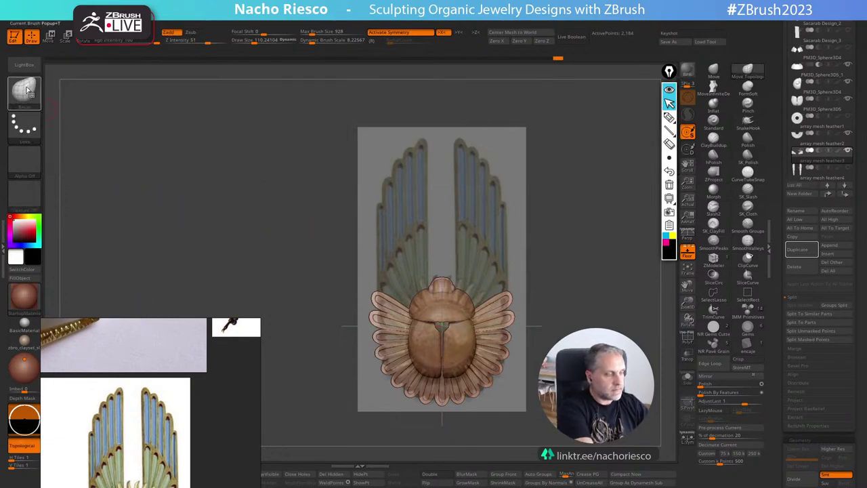
key("b")
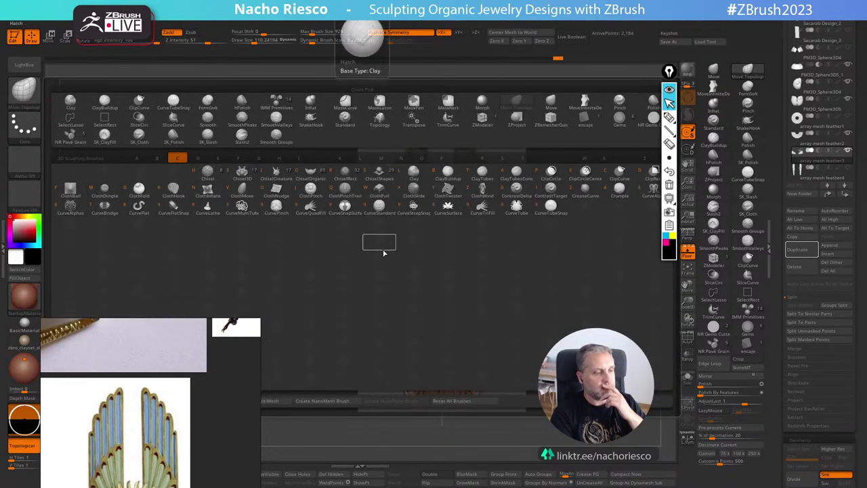
left_click(482, 207)
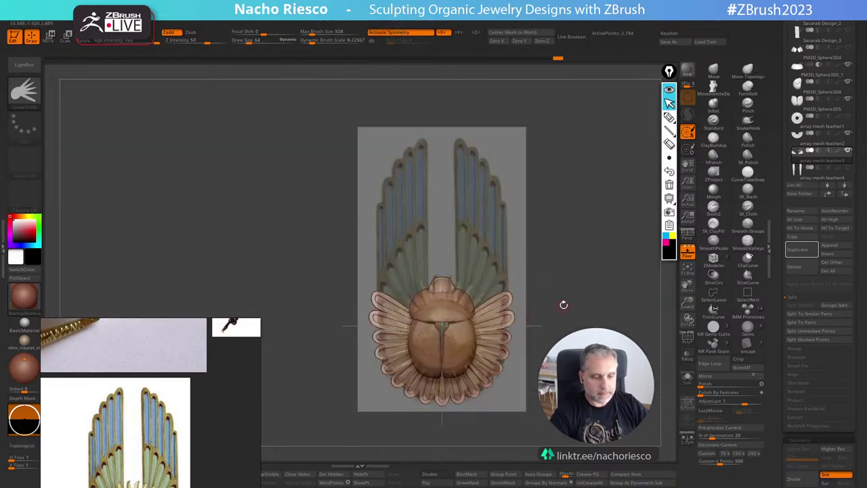
left_click_drag(563, 304, 563, 306, "alt")
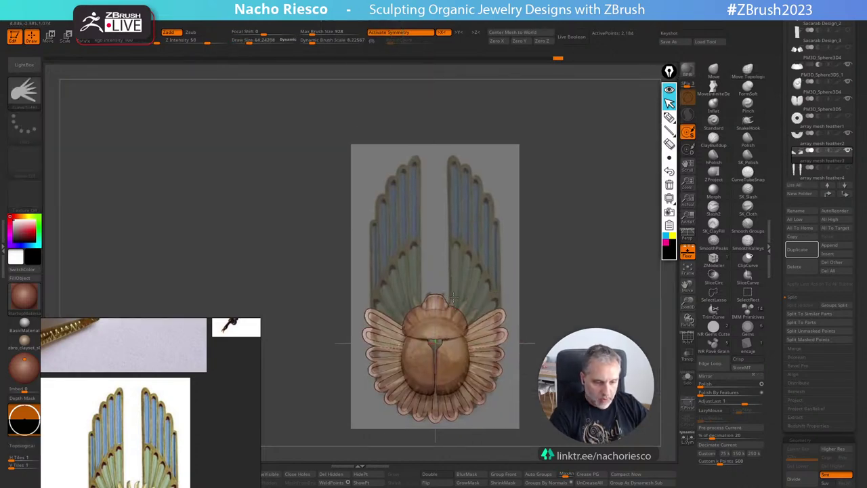
Trace the reference wing with CurveTriFill to create a mirrored pair of flat wing plates, and hide the reference image behind them.
left_click_drag(453, 154, 477, 170)
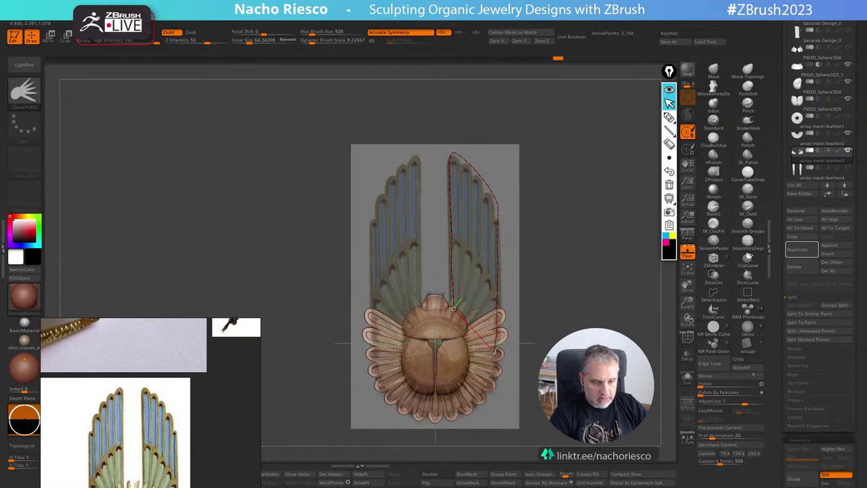
left_click_drag(495, 353, 495, 353)
left_click(688, 250)
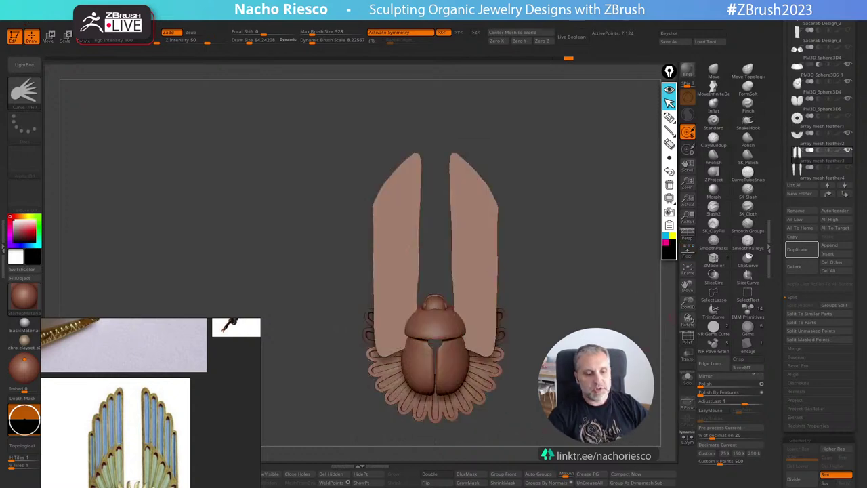
left_click_drag(298, 251, 305, 278)
left_click_drag(434, 250, 298, 251)
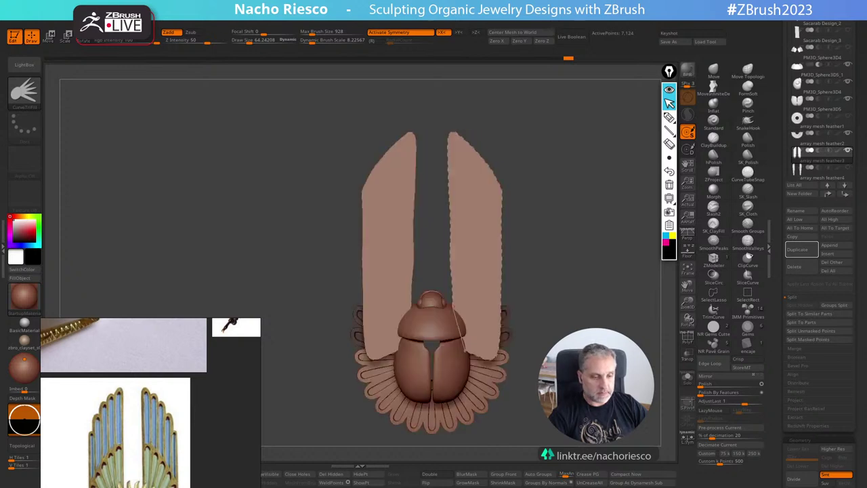
Move the floating reference board up beside the model and split the masked feathers off from the new wing plates.
left_click_drag(314, 451, 318, 443, "alt")
left_click_drag(248, 407, 241, 210)
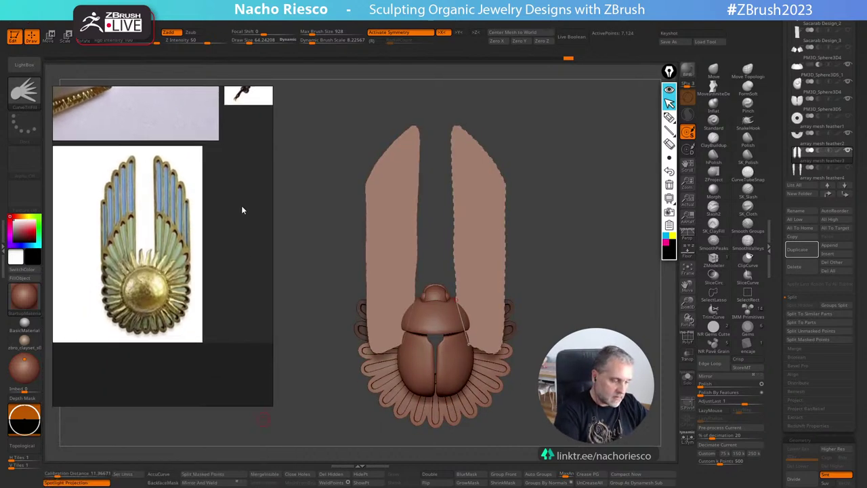
left_click(211, 477)
Move the wing plates backward in depth so they sit behind the scarab, in line with the feather fan.
left_click_drag(587, 290, 633, 289, "shift")
key("w")
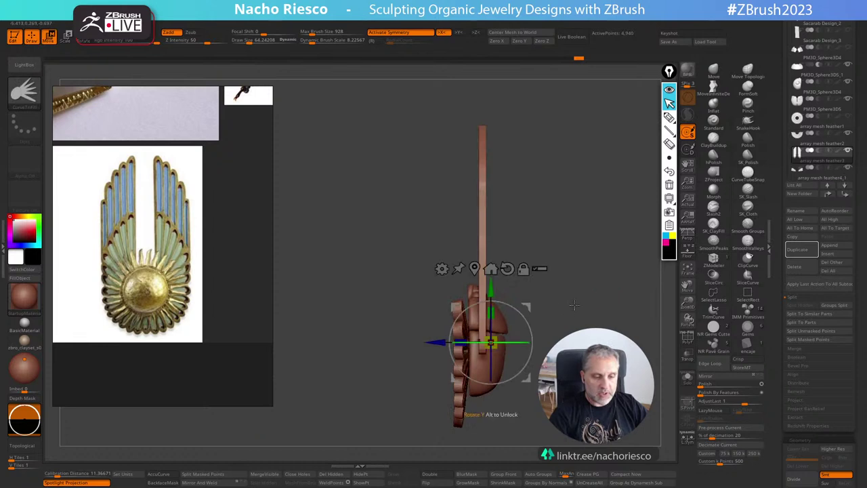
left_click_drag(437, 342, 415, 343)
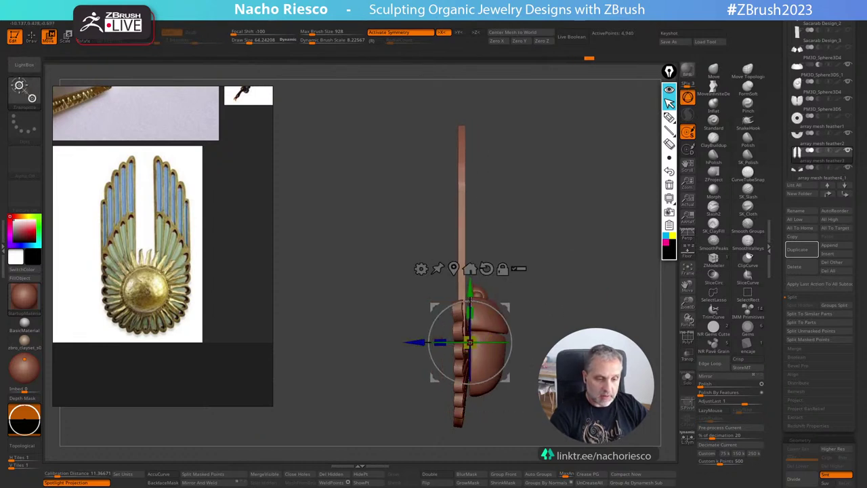
mouse_move(631, 278)
left_mouse_down("shift")
mouse_move(586, 276)
mouse_move(586, 266)
mouse_move(595, 299)
left_mouse_up("shift")
key("q")
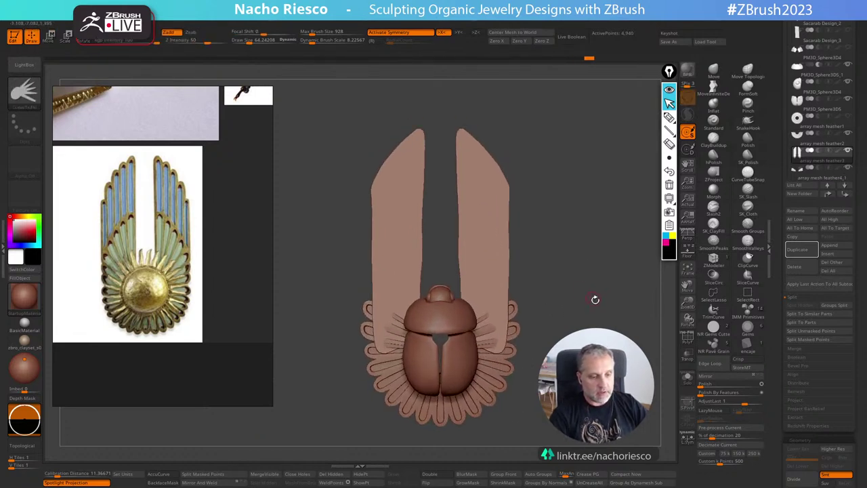
Isolate the wing plates, mask one, clip the other's inner edge straight, and match the straight edge on the opposite wing.
left_click(687, 379)
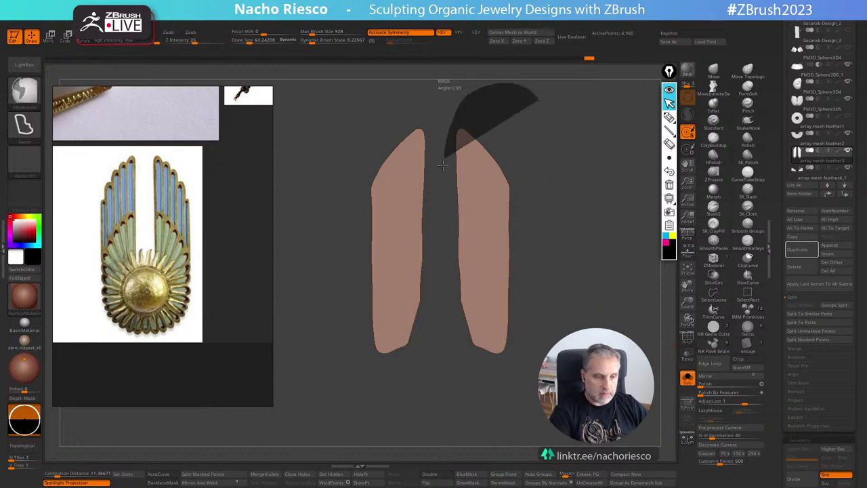
mouse_move(561, 169)
left_mouse_down("ctrl")
mouse_move(437, 166)
mouse_move(484, 397)
mouse_move(552, 325)
left_mouse_up("ctrl")
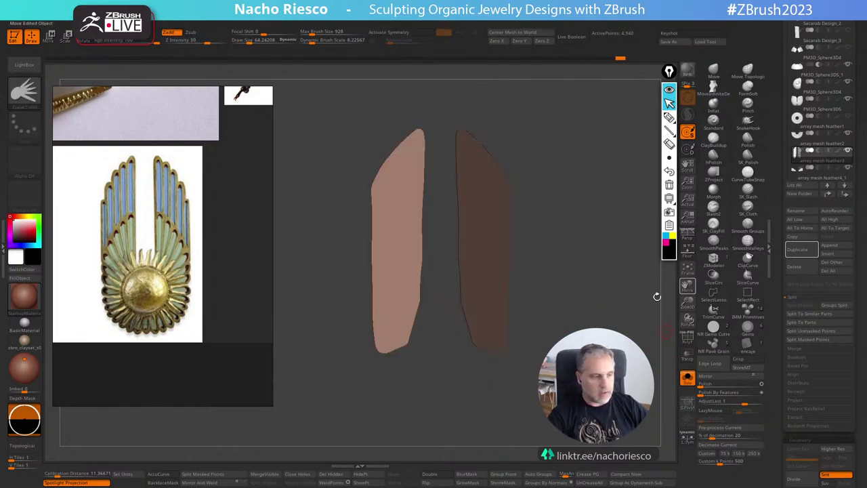
left_click_drag(414, 101, 416, 382, "ctrl+shift")
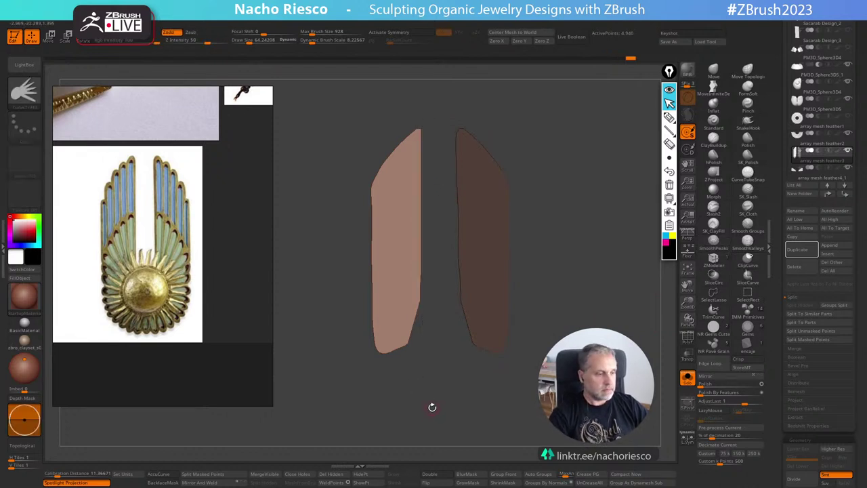
left_click_drag(500, 332, 484, 347, "ctrl+shift")
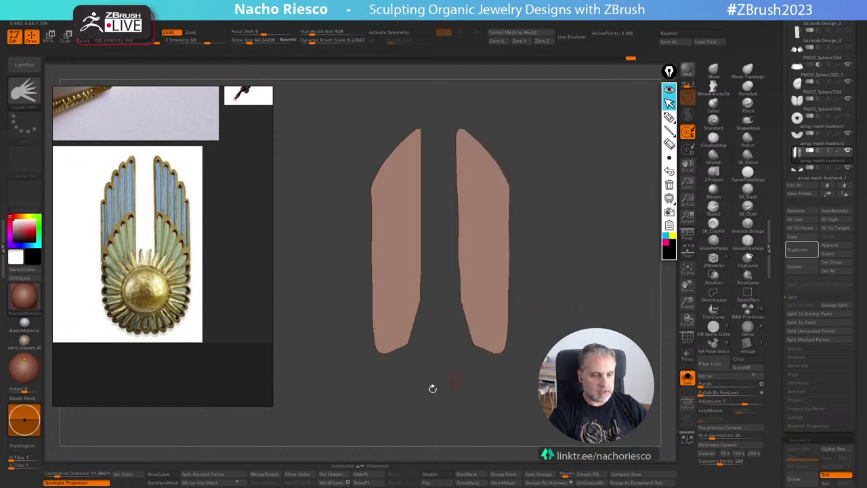
left_click(688, 378)
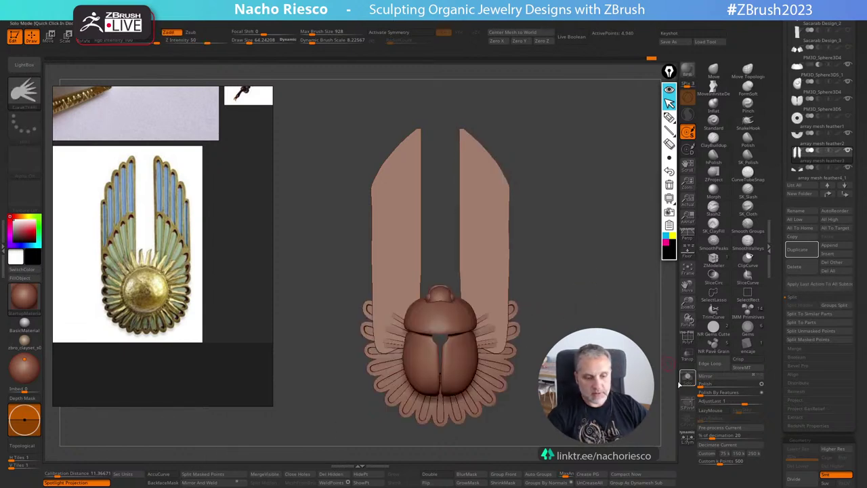
Shift the wing plates about 0.28 further back in depth so they line up with the feather fan.
left_click_drag(576, 224, 461, 271, "alt")
left_click_drag(576, 258, 576, 319, "alt")
key("w")
left_click_drag(528, 341, 533, 341)
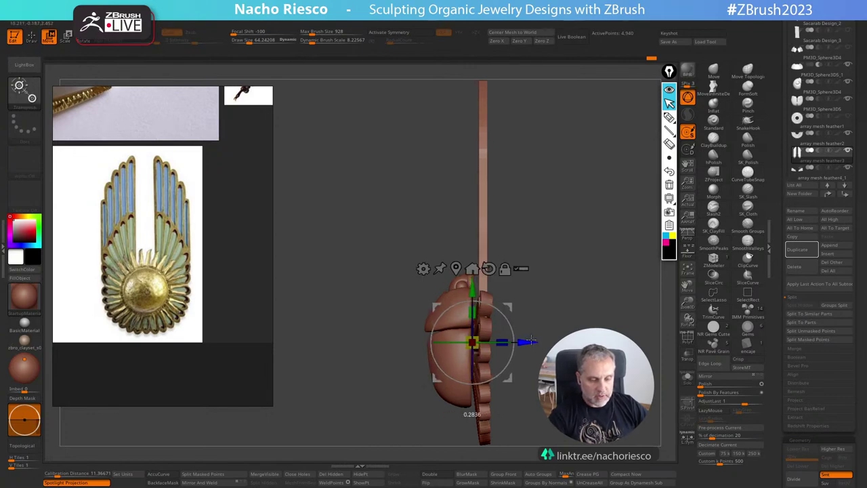
mouse_move(562, 298)
left_mouse_down("shift")
mouse_move(608, 297)
mouse_move(601, 314)
mouse_move(617, 325)
mouse_move(605, 305)
mouse_move(562, 291)
mouse_move(533, 351)
left_mouse_up("shift")
key("q")
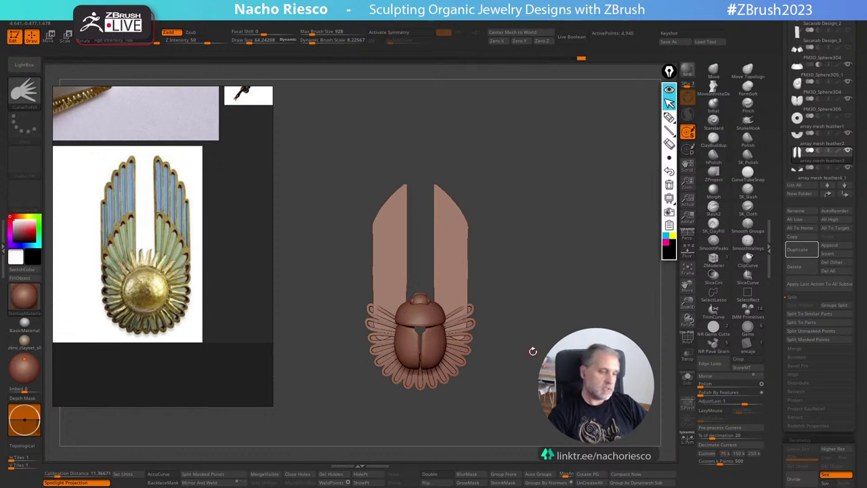
Scale the wing plates vertically to about 0.79 of their height.
key("w")
left_click_drag(441, 303, 442, 312)
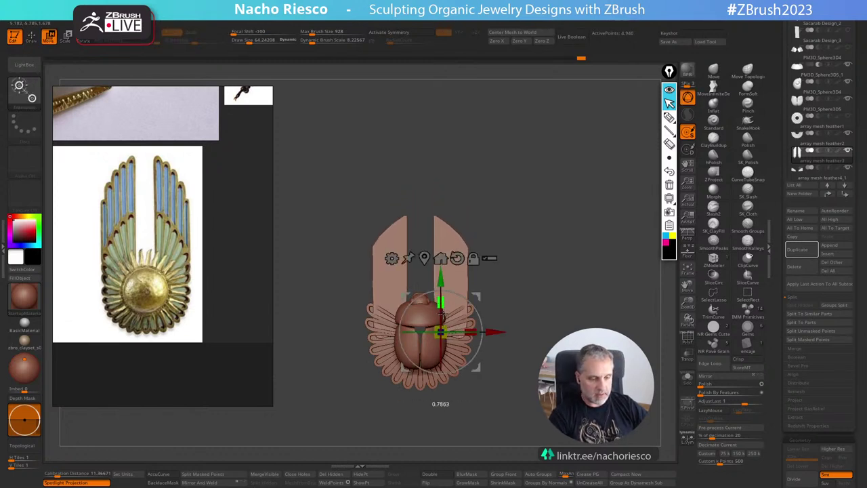
key("q")
Enable X symmetry, center the gizmo on one wing plate, and widen both wings toward the edges of the fan.
key("w")
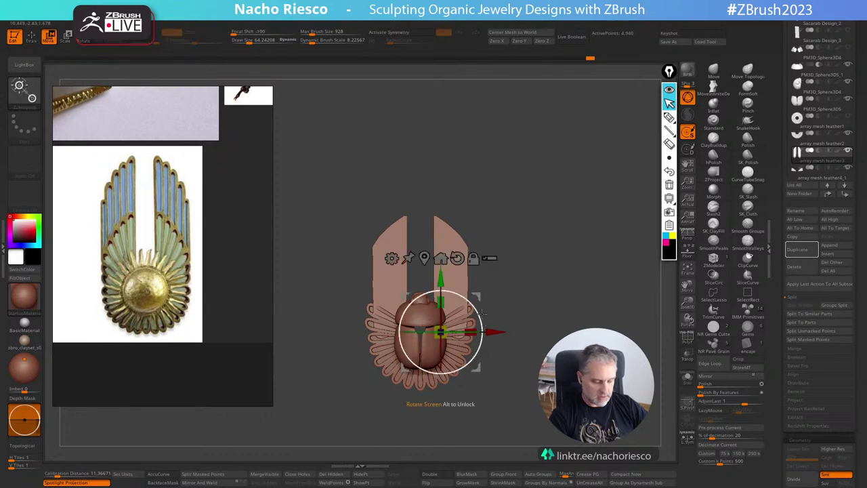
key("x")
left_click(426, 257)
left_click_drag(480, 278, 491, 278)
key("q")
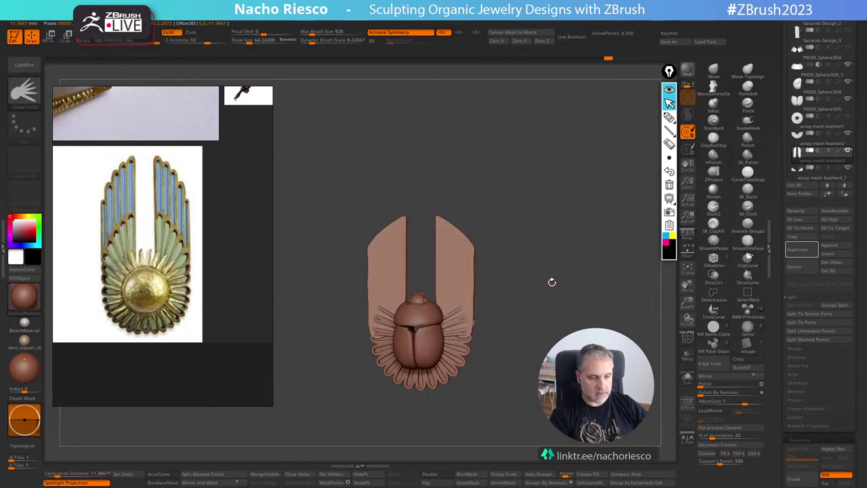
Rotate the wing plates slightly, as seen from above, so they tilt to follow the feather fan.
mouse_move(551, 282)
left_mouse_down()
mouse_move(547, 255)
mouse_move(635, 238)
mouse_move(599, 284)
left_mouse_up()
key("w")
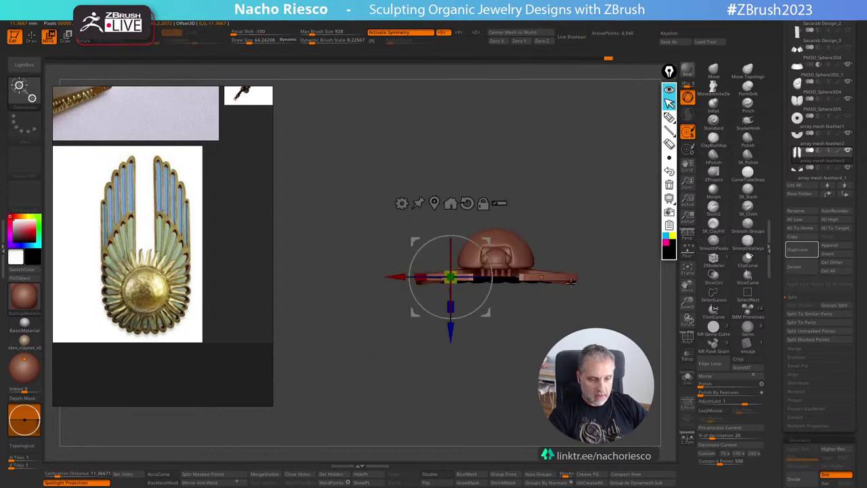
left_click_drag(489, 286, 490, 280)
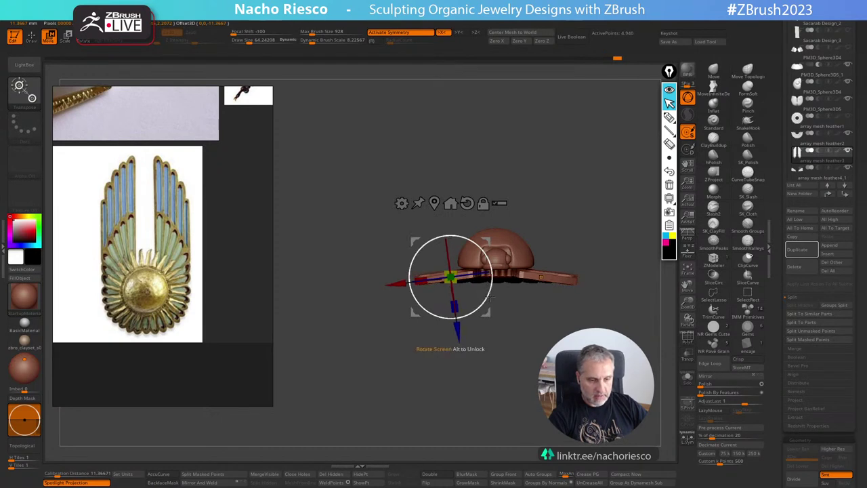
mouse_move(601, 255)
left_mouse_down()
mouse_move(606, 208)
mouse_move(577, 221)
mouse_move(592, 307)
left_mouse_up()
key("q")
Clip the wings' outer edges straight at the fan's width and reshape their lower inner corners with the enlarged MoveInfiniteDepth brush.
left_click_drag(511, 152, 511, 377, "ctrl+shift")
left_click_drag(554, 346, 558, 351)
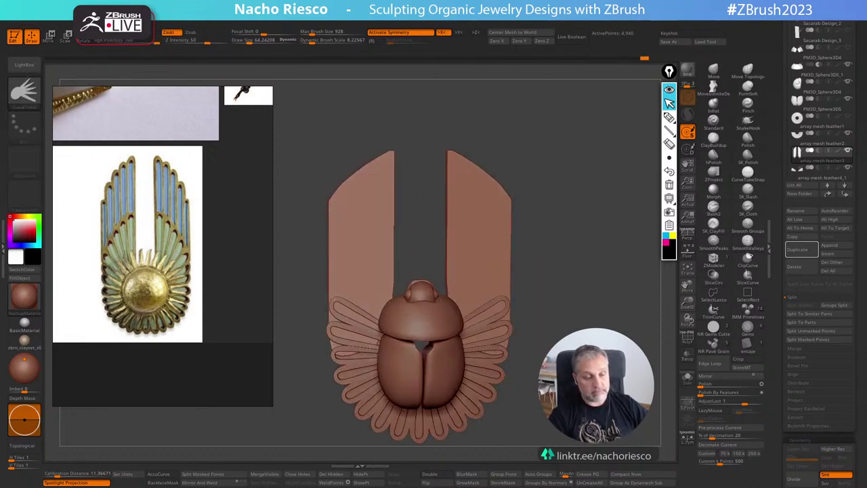
left_click(688, 376)
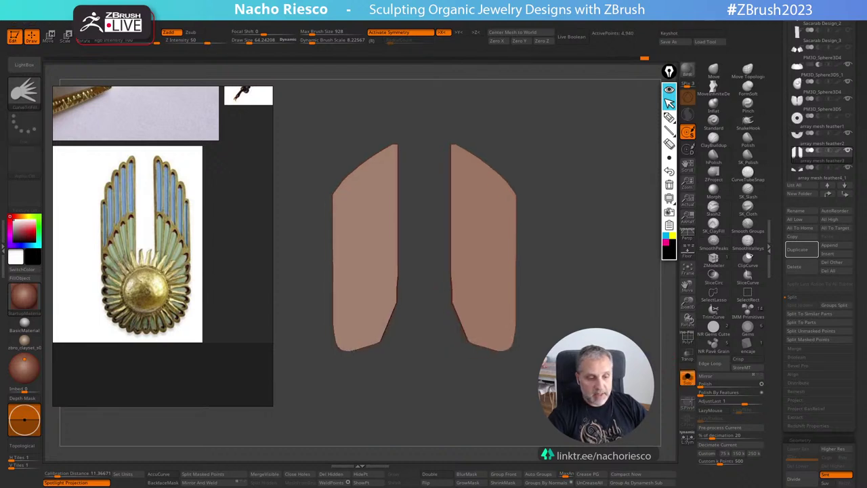
left_click(713, 89)
key("s")
left_click(460, 318)
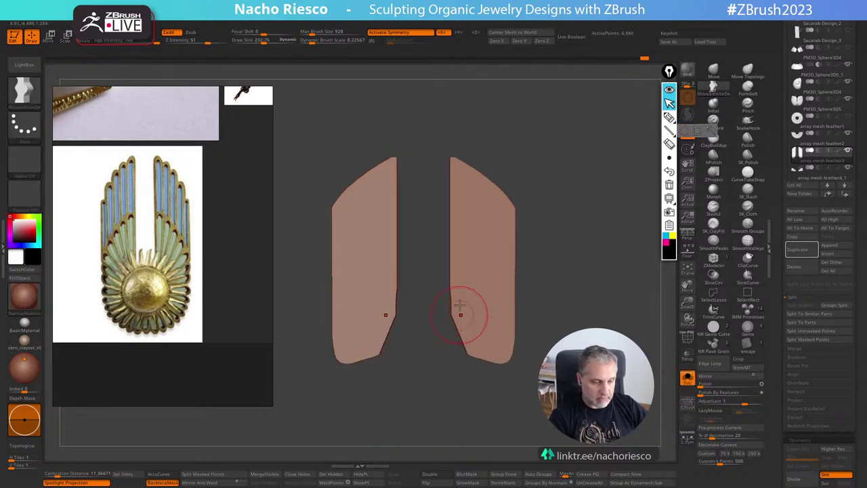
left_click_drag(452, 317, 487, 360)
left_click(687, 377)
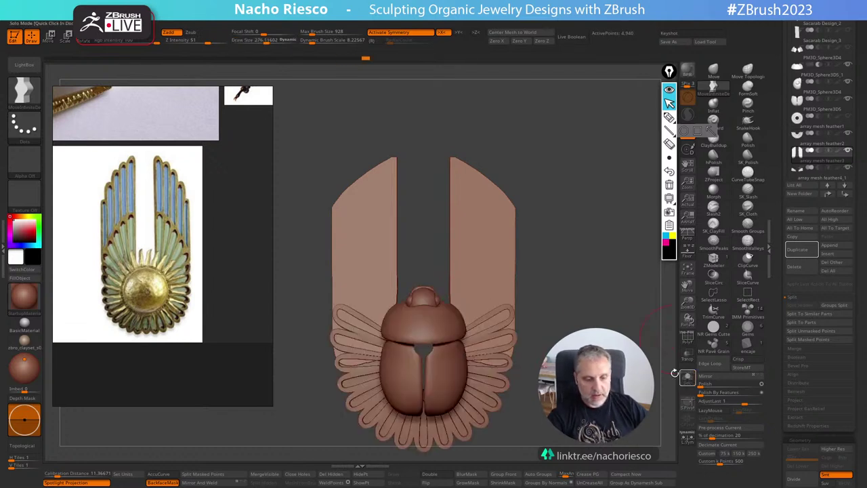
Smooth the wing plates with Polish By Features and check their thickness from the side.
right_click_drag(613, 379, 613, 392, "ctrl")
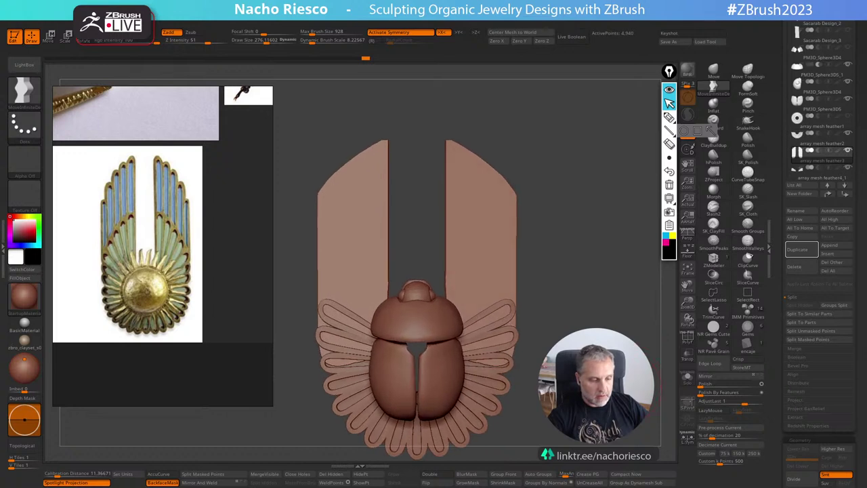
right_click_drag(502, 361, 502, 325, "ctrl")
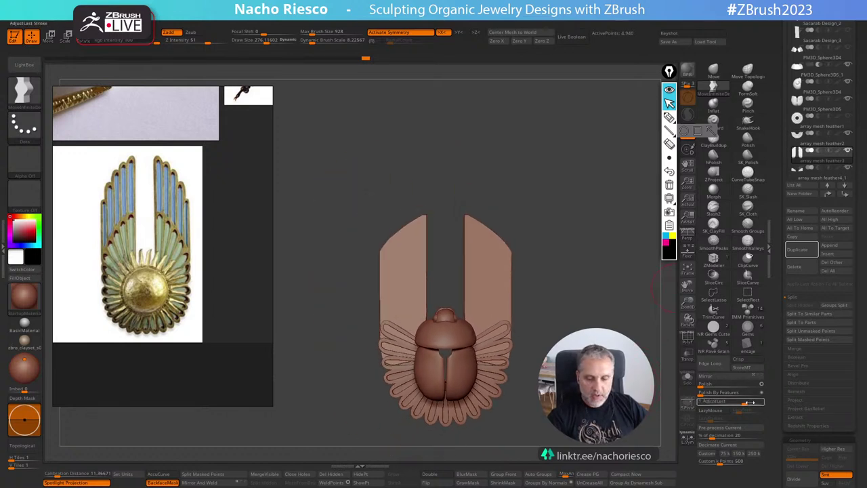
left_click(730, 393)
right_click_drag(630, 271, 529, 271)
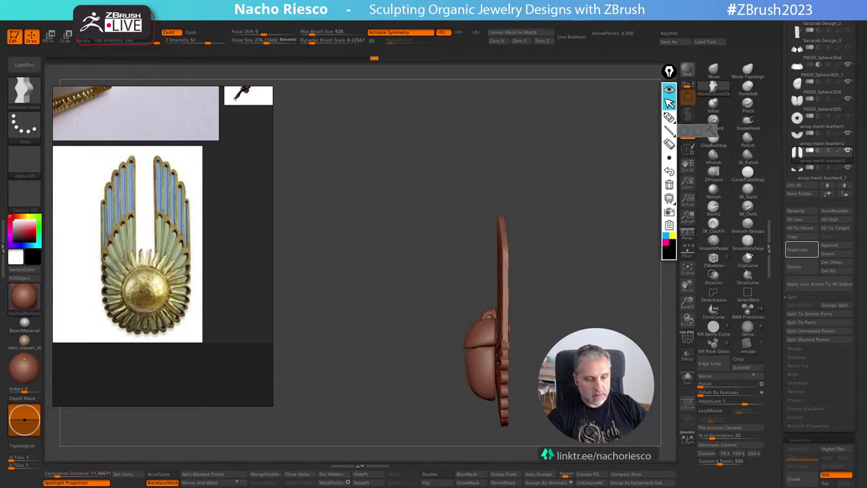
right_click_drag(528, 346, 617, 275, "shift")
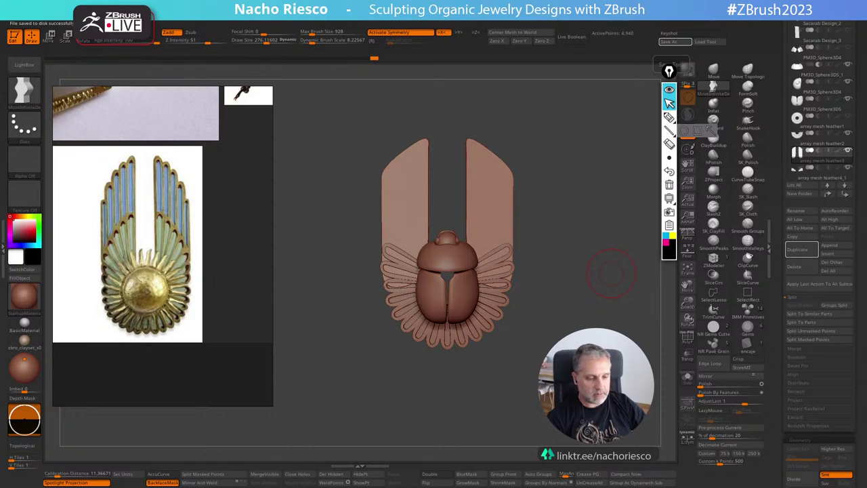
Display the silhouette thumbnail at a size of 344 and move the reference board down clear of it.
left_click_drag(611, 273, 649, 332, "alt")
left_click_drag(576, 332, 557, 233, "alt")
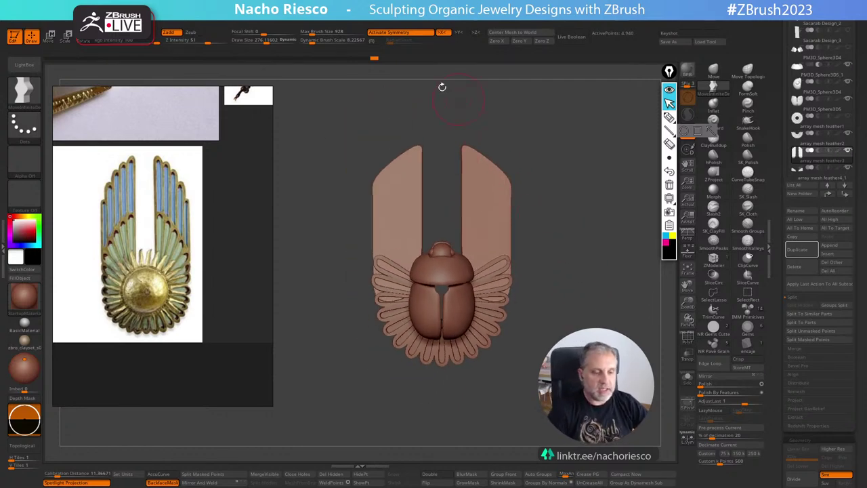
left_click_drag(240, 249, 257, 328)
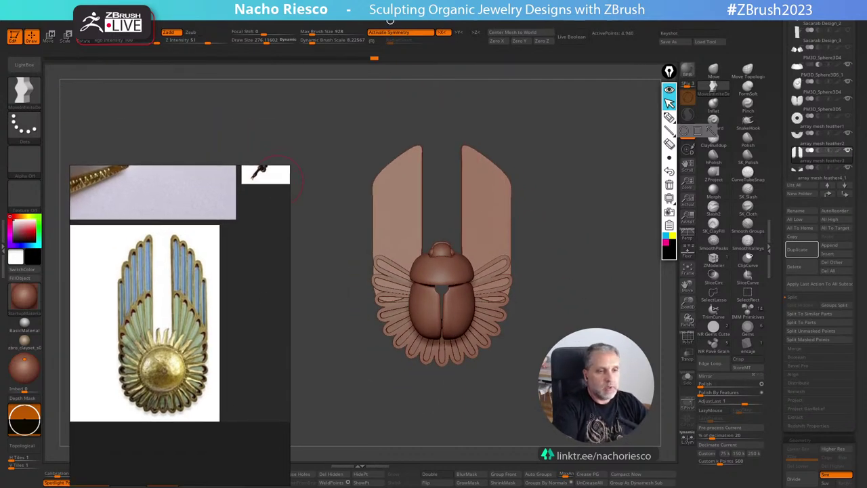
left_click(333, 20)
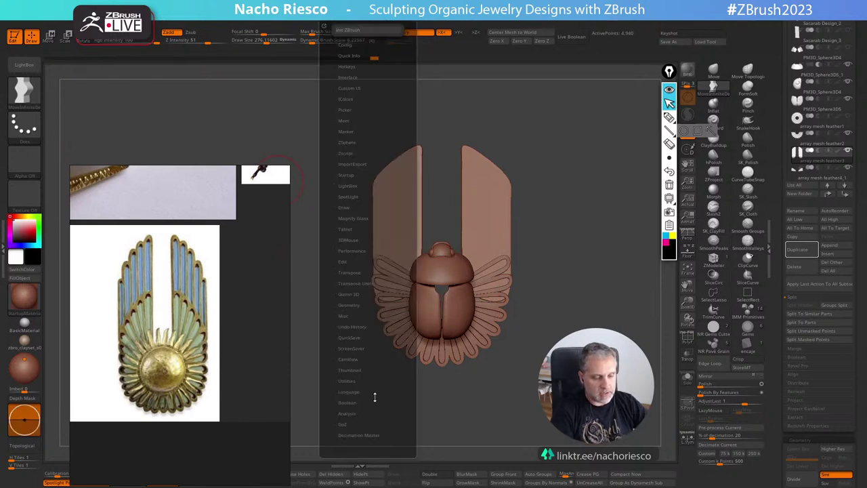
left_click(358, 370)
left_click(363, 381)
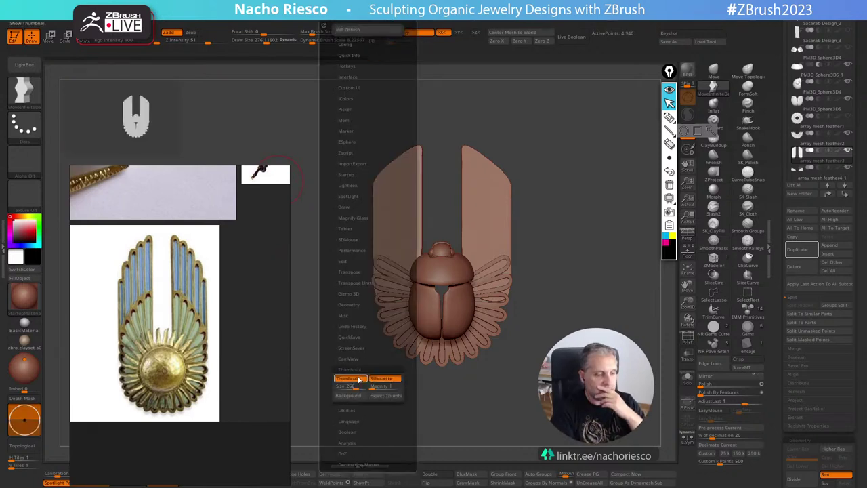
left_click_drag(174, 141, 195, 175)
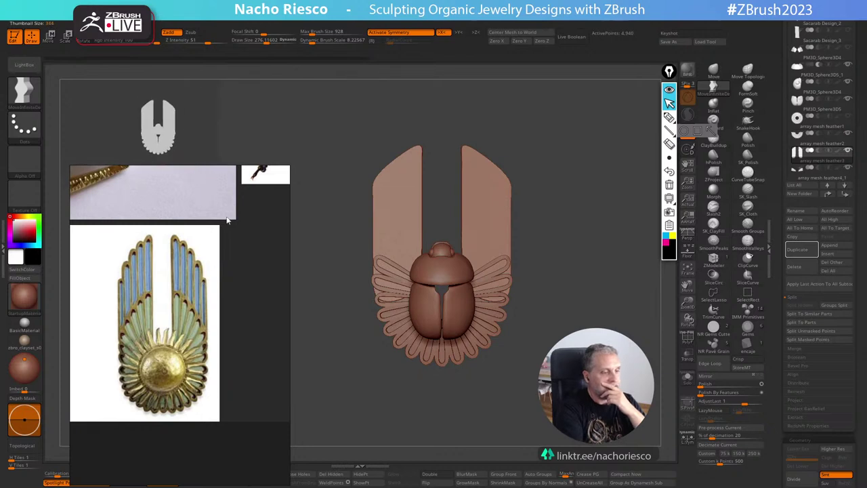
right_click_drag(246, 277, 241, 389)
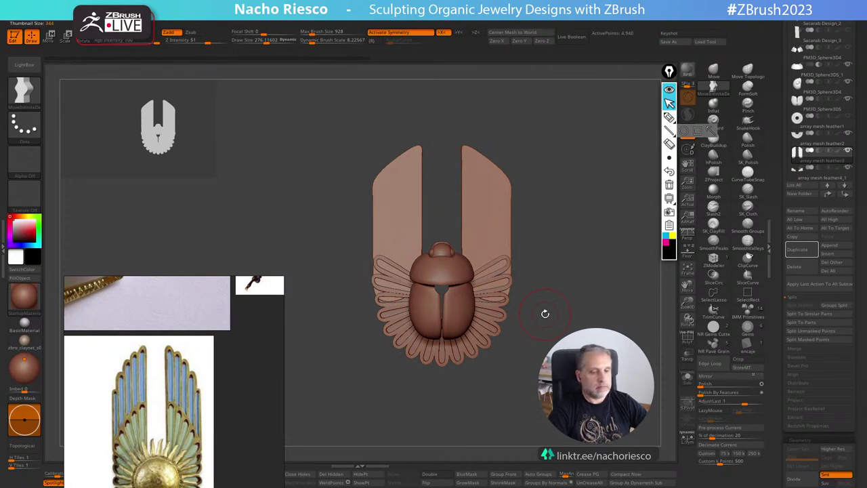
Place the gizmo pivot at the lower part of the wings and shorten both wing plates slightly.
key("w")
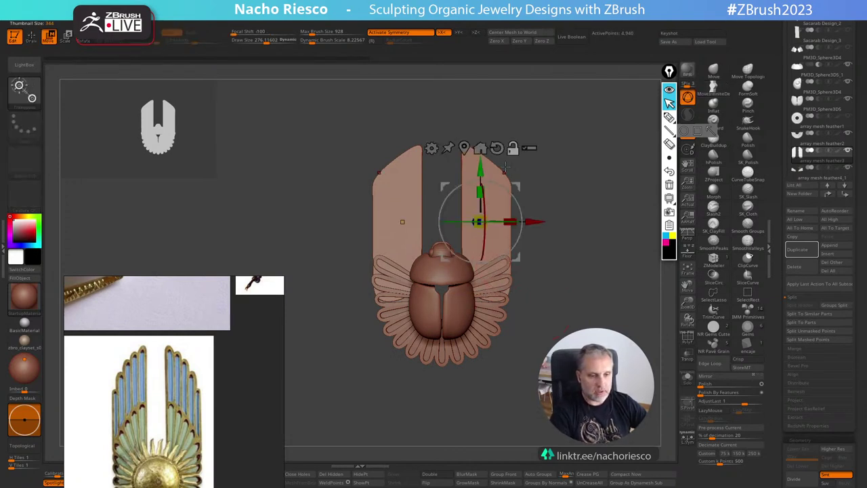
left_click(497, 149, "alt")
left_click_drag(480, 169, 483, 281, "alt")
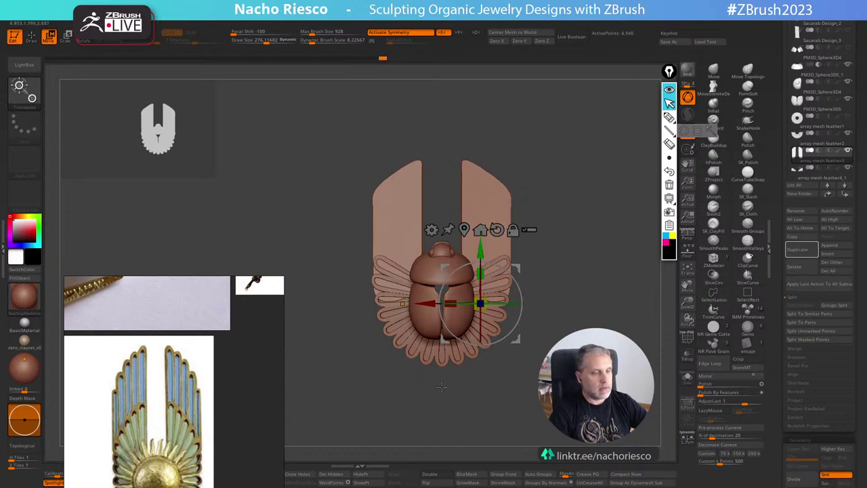
Frame the whole model and enlarge the silhouette thumbnail to a size of 512.
key("q")
key("f")
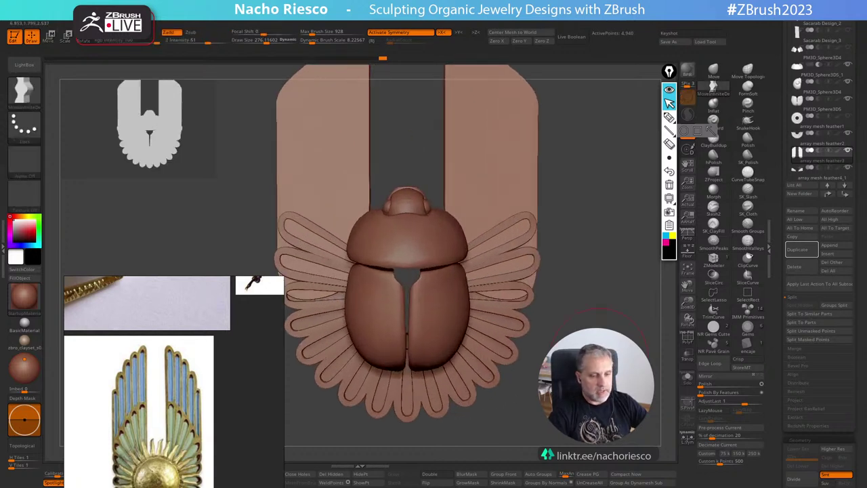
left_click_drag(205, 177, 266, 221)
right_click_drag(506, 227, 559, 264, "ctrl")
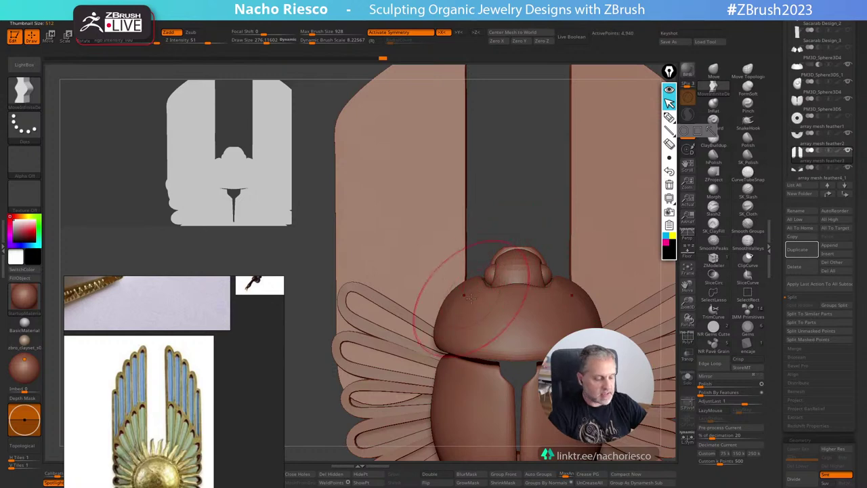
Look through the reference board and examine the turquoise scarab necklace with the disc above the head.
scroll(205, 380, "down", 6)
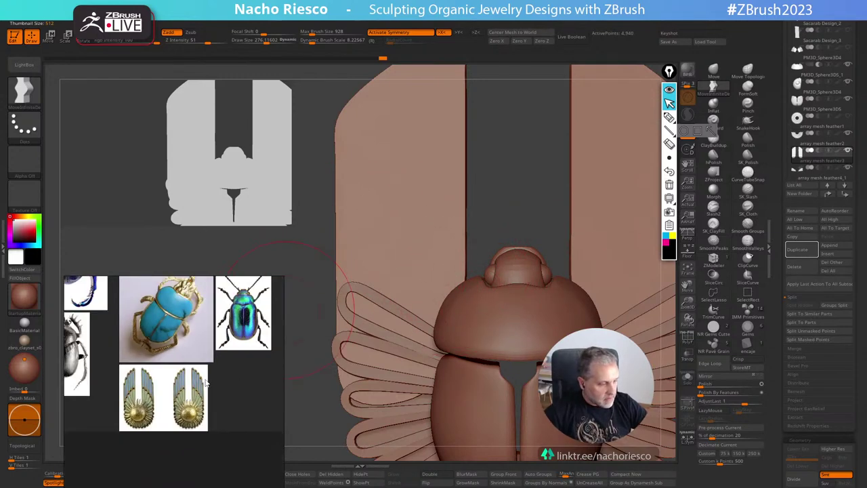
scroll(207, 344, "up", 3)
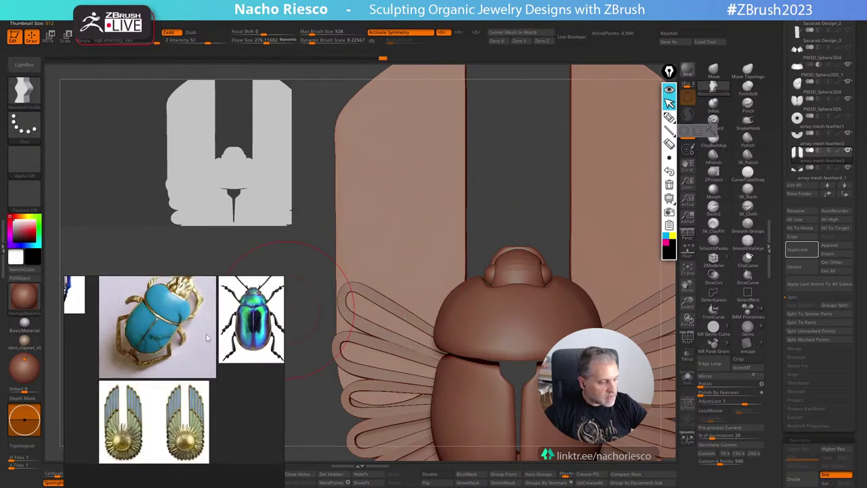
scroll(207, 338, "down", 3)
scroll(181, 325, "down", 5)
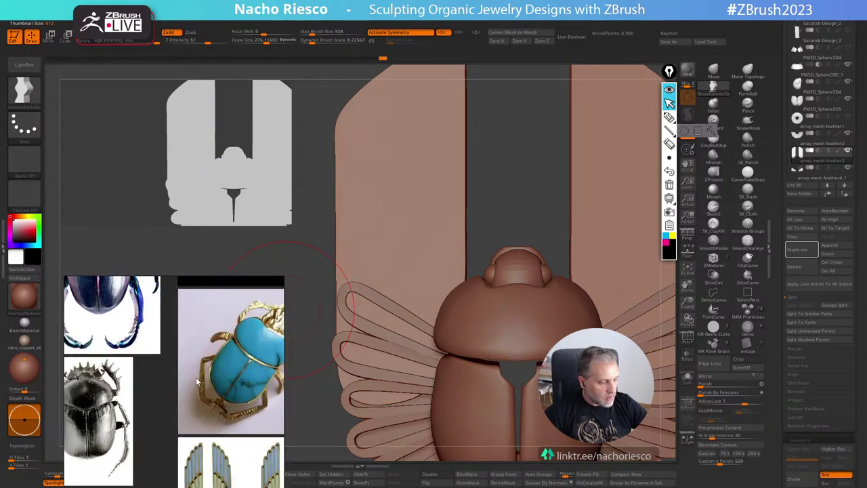
scroll(185, 402, "down", 2)
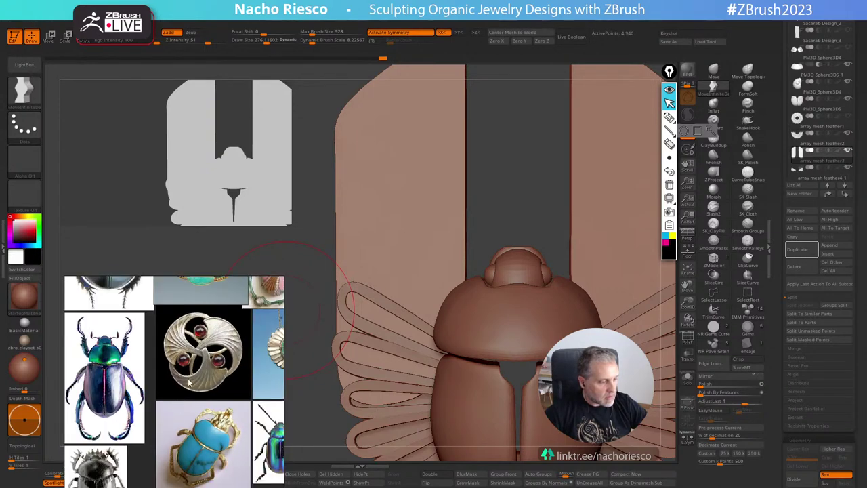
scroll(173, 402, "down", 2)
scroll(164, 399, "up", 6)
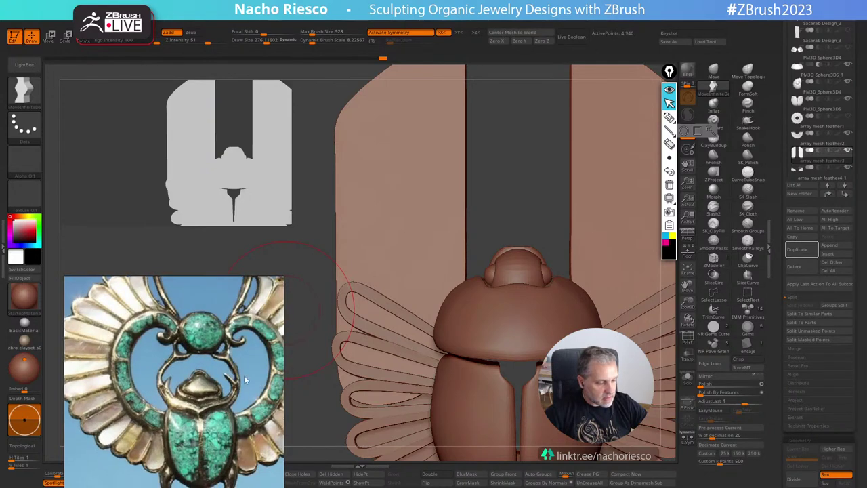
scroll(237, 401, "down", 1)
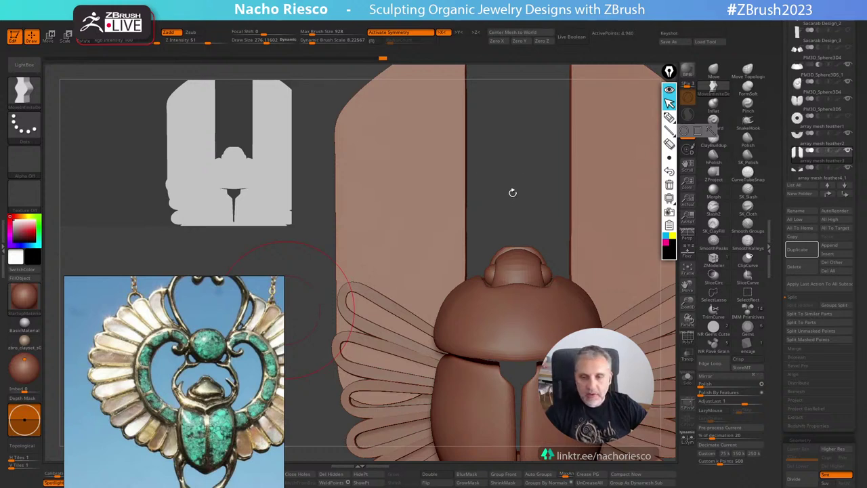
Append a cylinder as a new subtool and make it the active subtool.
left_click_drag(775, 77, 775, 107)
left_click_drag(788, 61, 782, 119)
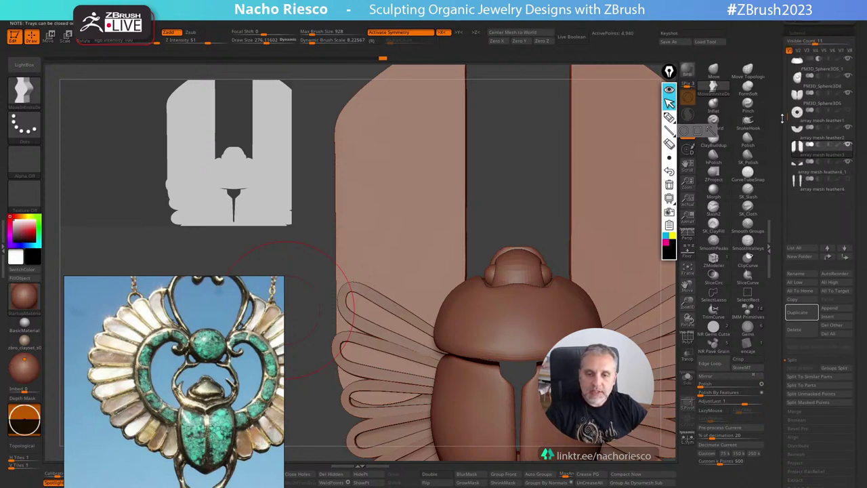
left_click(832, 312)
left_click(518, 325)
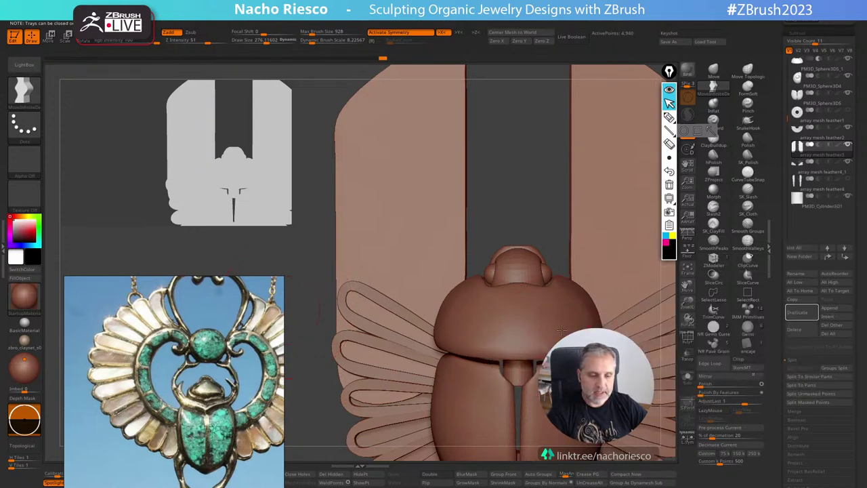
right_click_drag(579, 322, 544, 358, "ctrl")
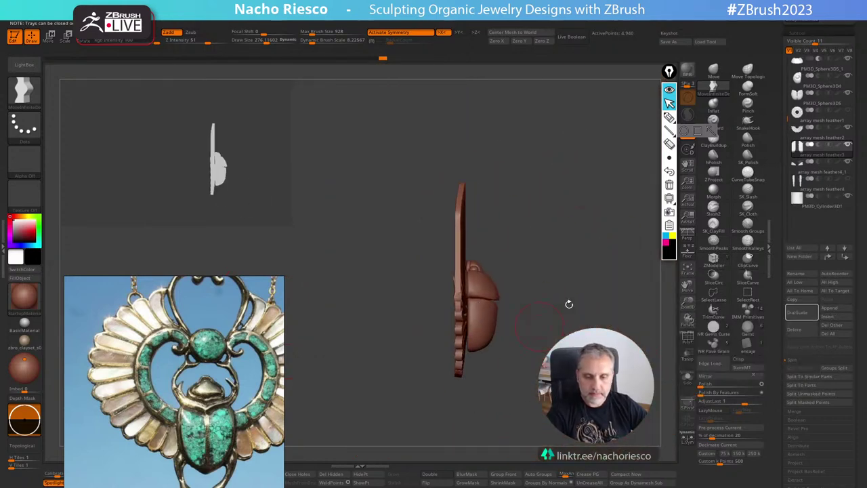
left_click(795, 209)
Turn the cylinder so its flat end faces the front and raise it above the scarab's head.
right_click_drag(583, 234, 586, 281, "ctrl")
key("w")
left_click_drag(507, 283, 510, 344, "shift")
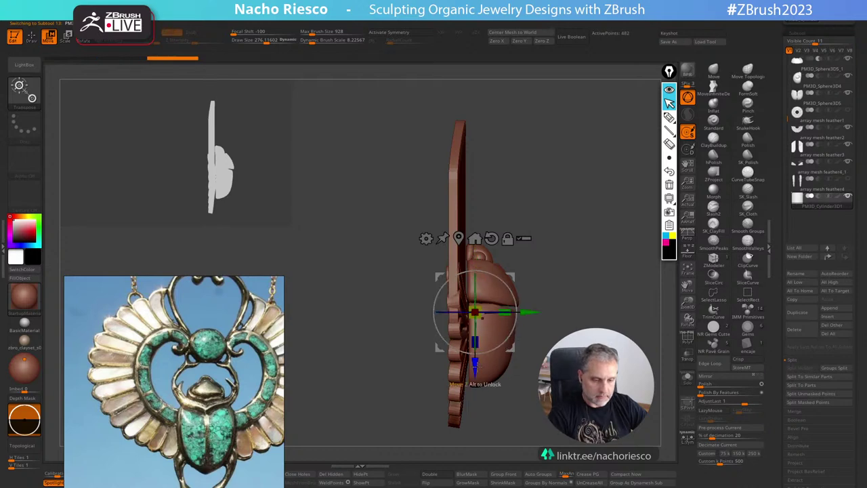
left_click_drag(475, 367, 475, 282)
right_click_drag(571, 244, 518, 262, "shift")
left_click_drag(480, 233, 484, 248)
left_click_drag(475, 280, 475, 264)
left_click_drag(483, 221, 483, 225)
Flatten the cylinder along its depth into a thin disc and check it from the side.
key("q")
mouse_move(641, 211)
left_mouse_down("alt")
mouse_move(630, 207)
mouse_move(644, 214)
mouse_move(613, 222)
left_mouse_up("alt")
key("w")
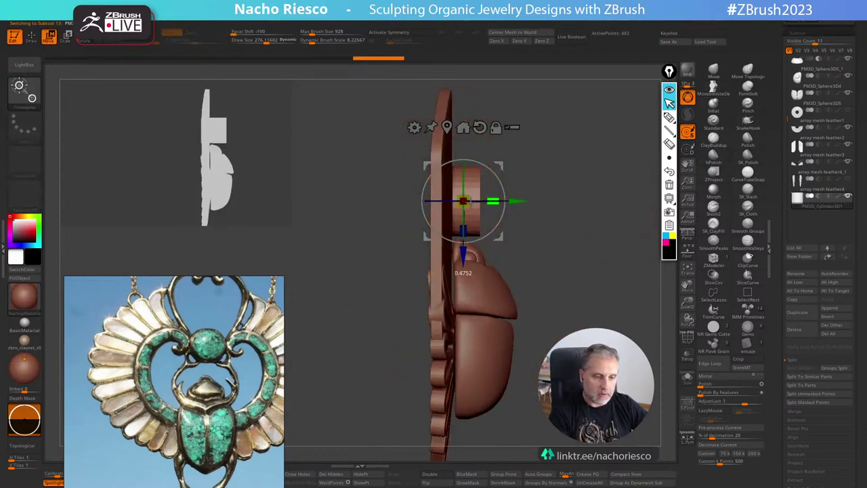
left_click_drag(472, 201, 468, 201)
left_click_drag(536, 183, 519, 191)
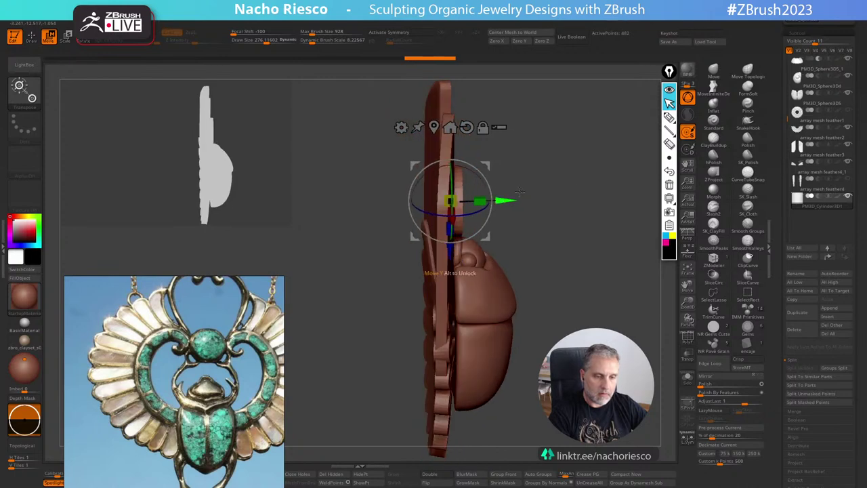
left_click_drag(582, 220, 535, 224, "shift")
Adjust the disc's depth against the wing plates and check its fit in the gap between the wings.
key("q")
mouse_move(613, 236)
left_mouse_down()
mouse_move(605, 210)
mouse_move(623, 296)
left_mouse_up()
key("w")
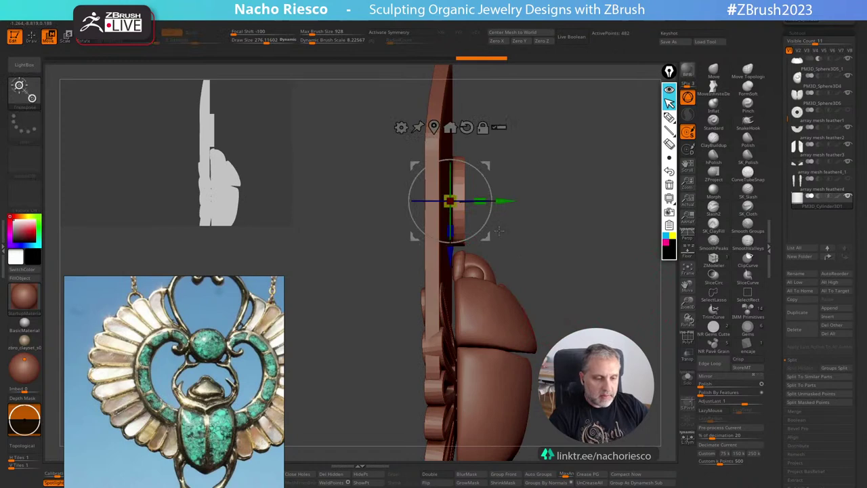
left_click_drag(505, 202, 507, 201)
left_click_drag(603, 218, 552, 218, "shift")
left_click_drag(642, 220, 652, 216)
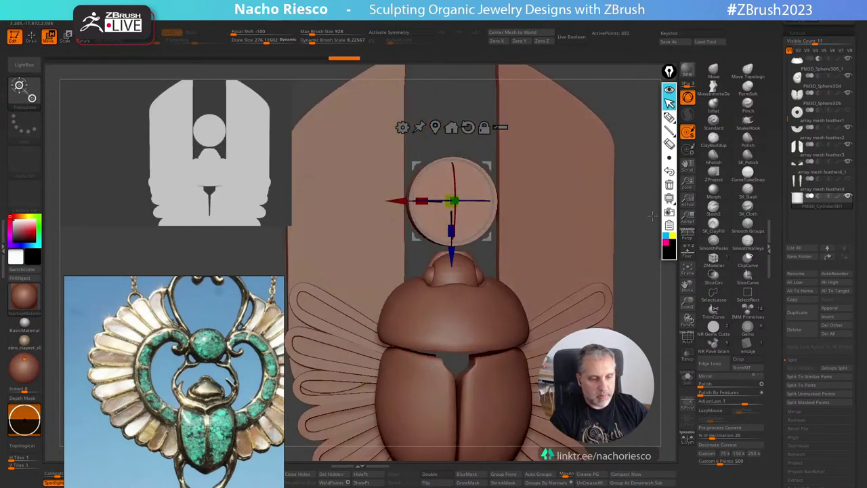
left_click_drag(452, 201, 455, 208)
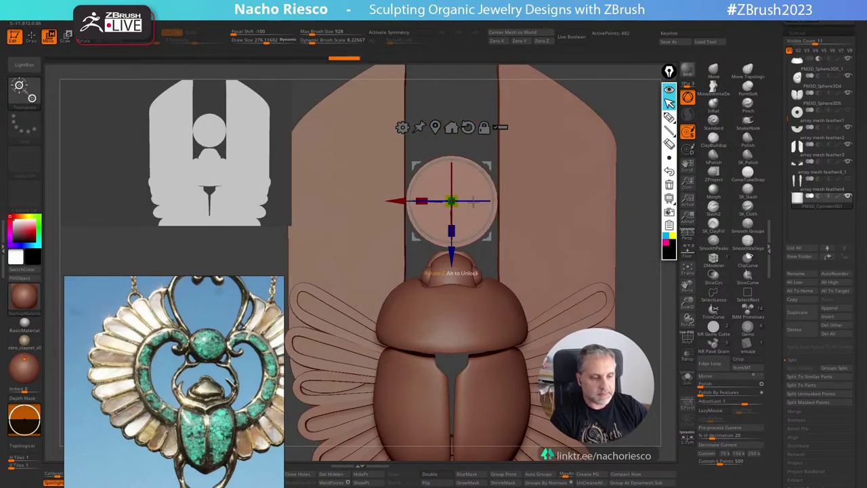
key("q")
mouse_move(639, 223)
left_mouse_down("shift")
mouse_move(625, 321)
mouse_move(616, 256)
left_mouse_up("shift")
left_click_drag(635, 290, 627, 258, "alt")
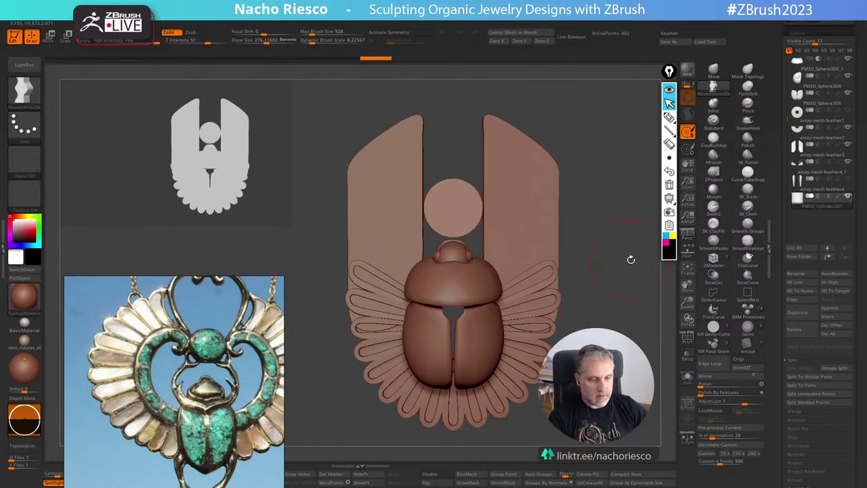
left_click_drag(630, 260, 611, 283, "alt")
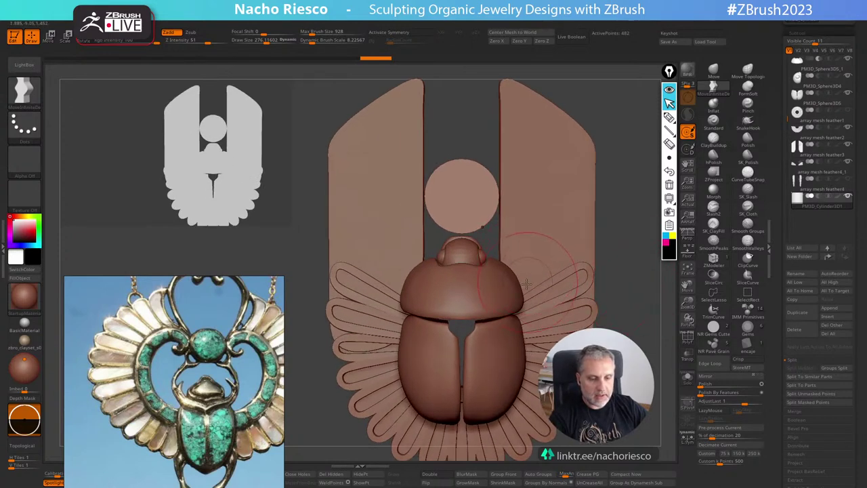
Draw mirrored curved front legs from the thorax to the disc with CurveMultiTube, X symmetry and a draw size of about 54.
key("b")
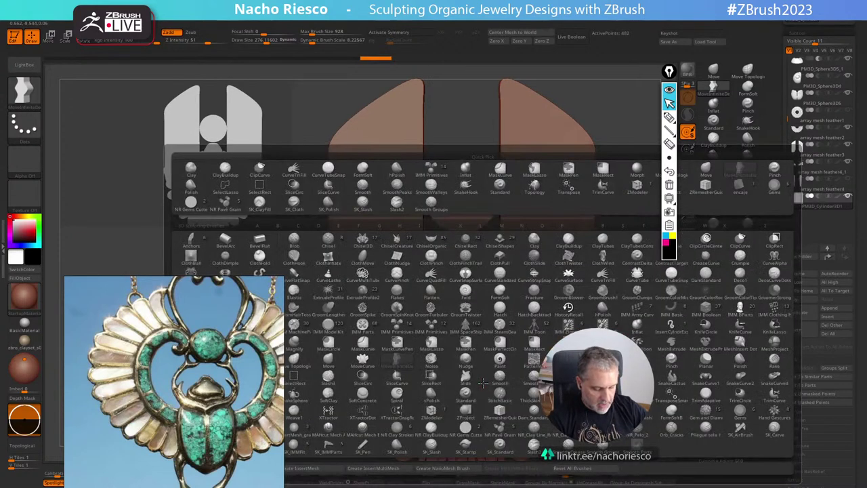
key("c")
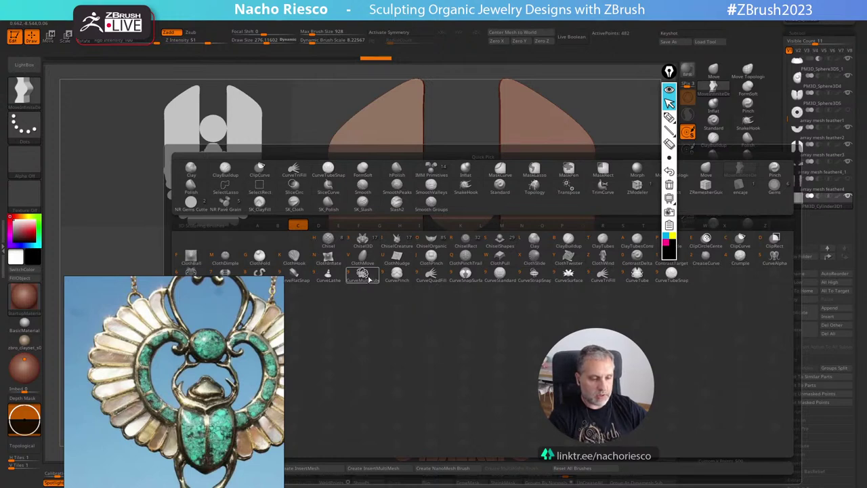
left_click(368, 275)
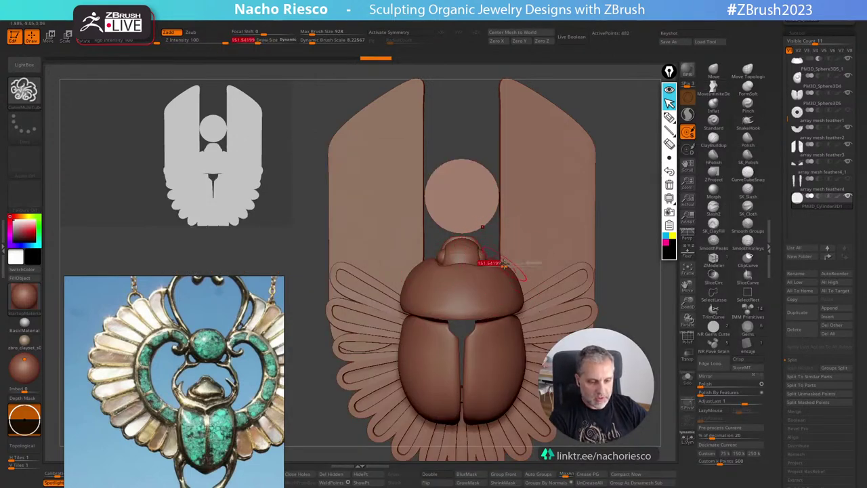
key("x")
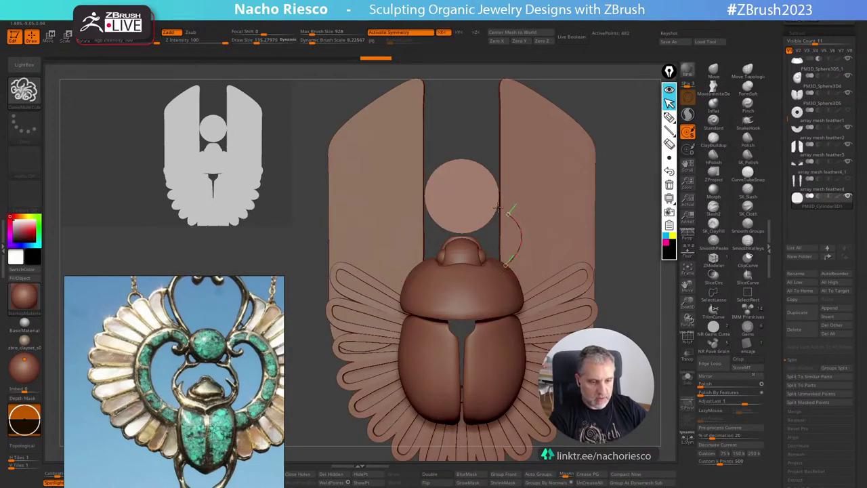
left_click_drag(499, 208, 495, 207)
key("ctrl+z")
key("s")
mouse_move(520, 248)
left_mouse_down()
mouse_move(508, 250)
mouse_move(499, 196)
left_mouse_up()
mouse_move(623, 295)
left_mouse_down()
mouse_move(712, 302)
mouse_move(643, 315)
mouse_move(640, 297)
left_mouse_up()
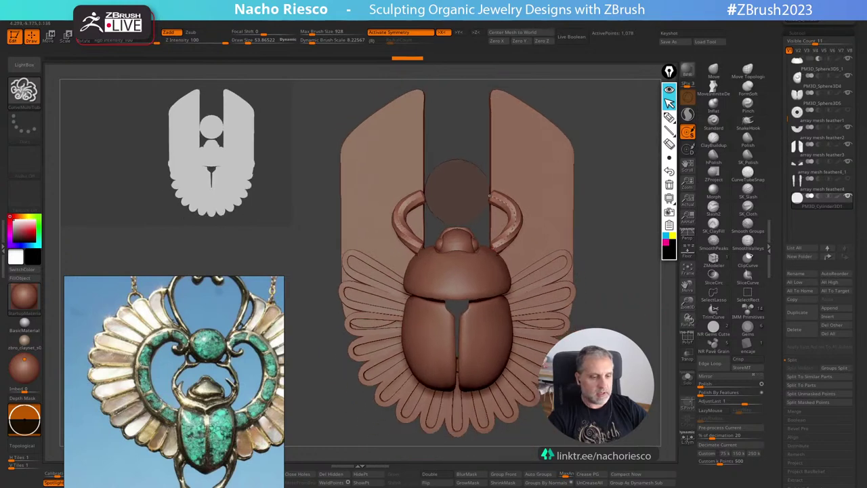
Reposition the reference board and examine the legs on the winged necklace and the turquoise scarab brooch.
right_click_drag(254, 349, 242, 217)
left_click_drag(252, 144, 236, 247)
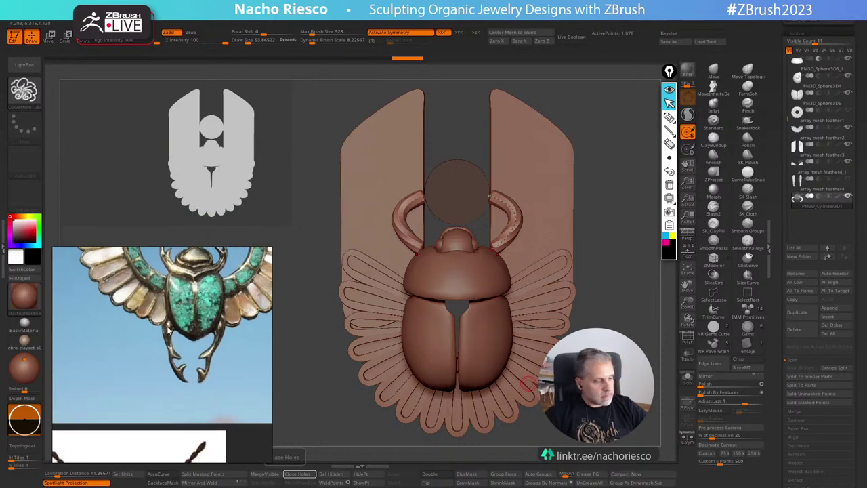
scroll(166, 369, "down", 5)
middle_click_drag(153, 399, 214, 345)
scroll(189, 356, "down", 2)
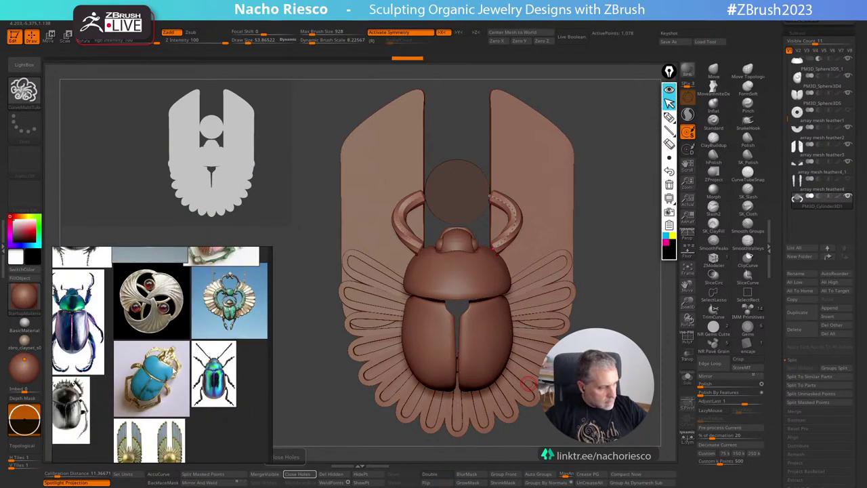
scroll(170, 372, "up", 4)
scroll(171, 372, "down", 5)
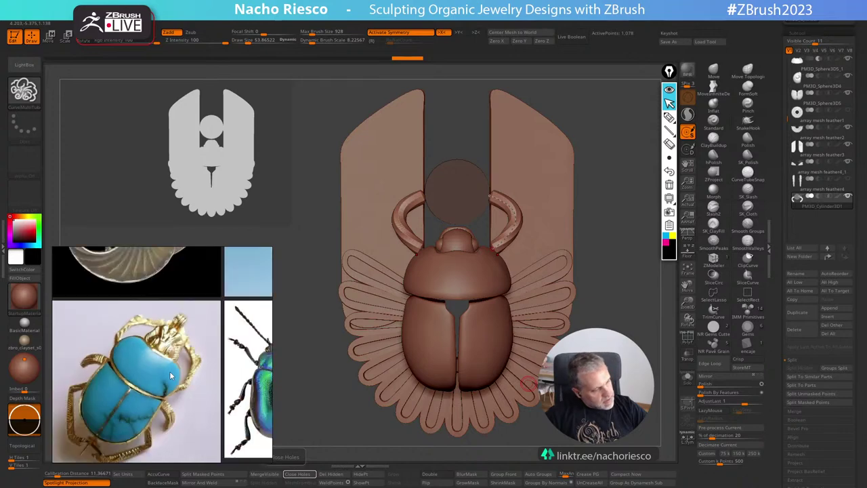
scroll(168, 381, "up", 2)
scroll(166, 386, "down", 2)
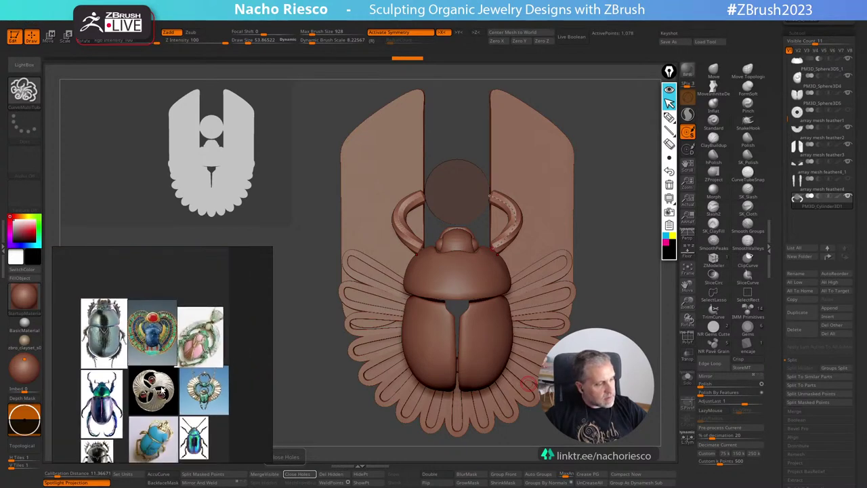
Study the shape of the legs on the pink and green scarab pendant in the reference board.
scroll(163, 392, "up", 4)
scroll(162, 390, "up", 2)
scroll(164, 370, "down", 2)
scroll(162, 362, "up", 3)
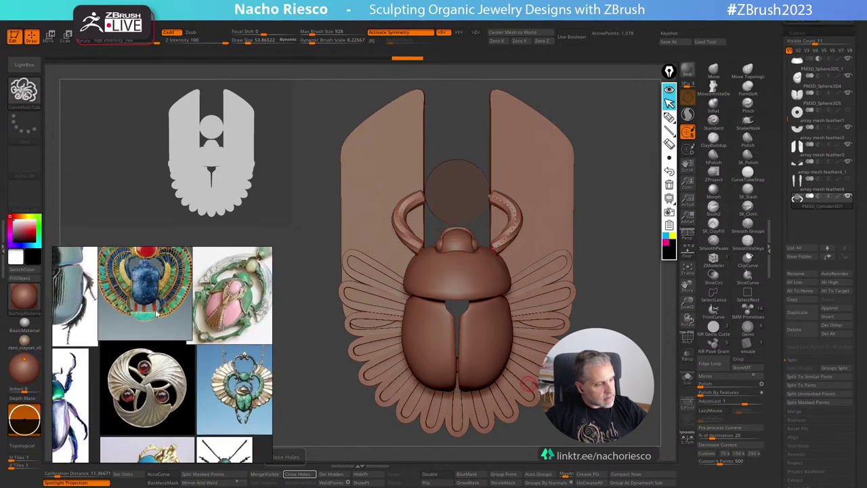
scroll(159, 365, "up", 3)
scroll(160, 365, "down", 2)
middle_click_drag(197, 368, 156, 398)
scroll(171, 350, "down", 1)
scroll(163, 351, "up", 3)
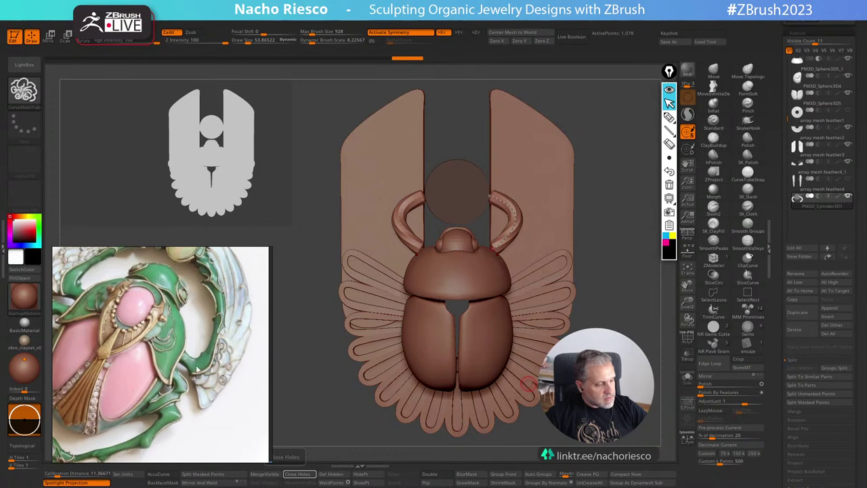
scroll(196, 368, "down", 2)
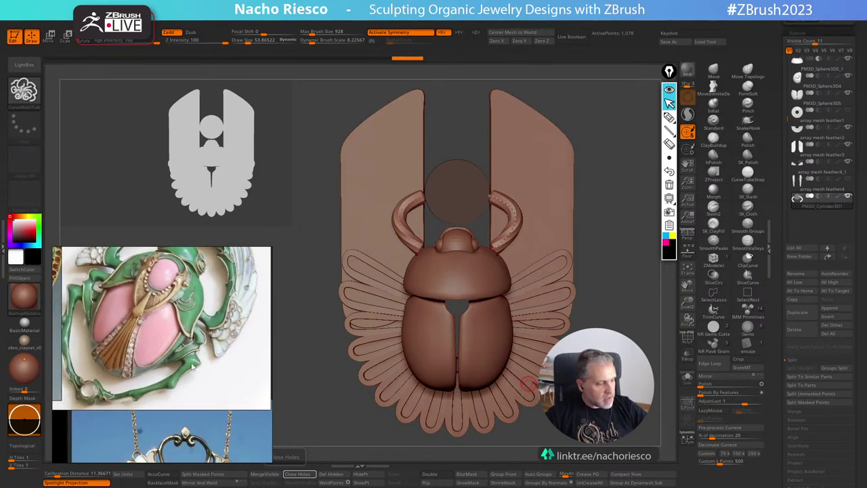
scroll(207, 338, "down", 2)
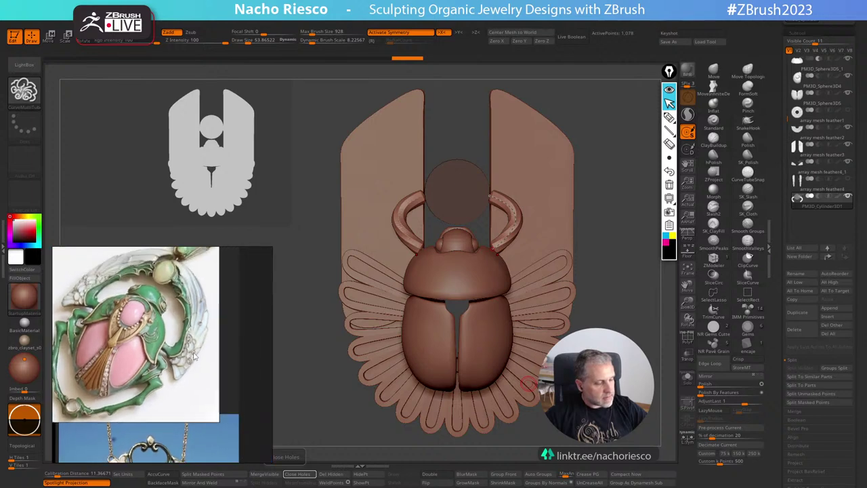
scroll(193, 357, "up", 1)
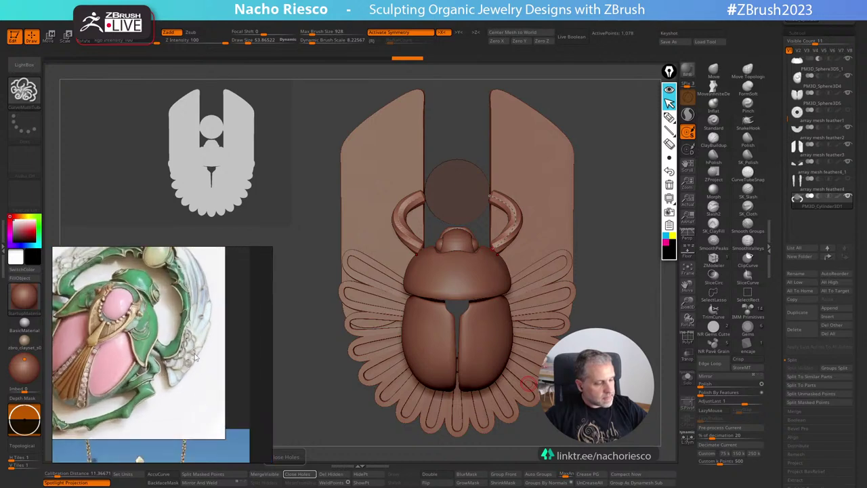
Split the masked disc from the tube legs into its own subtool and choose the MoveInfiniteDepth brush.
left_click(215, 476)
left_click_drag(630, 309, 679, 391, "alt")
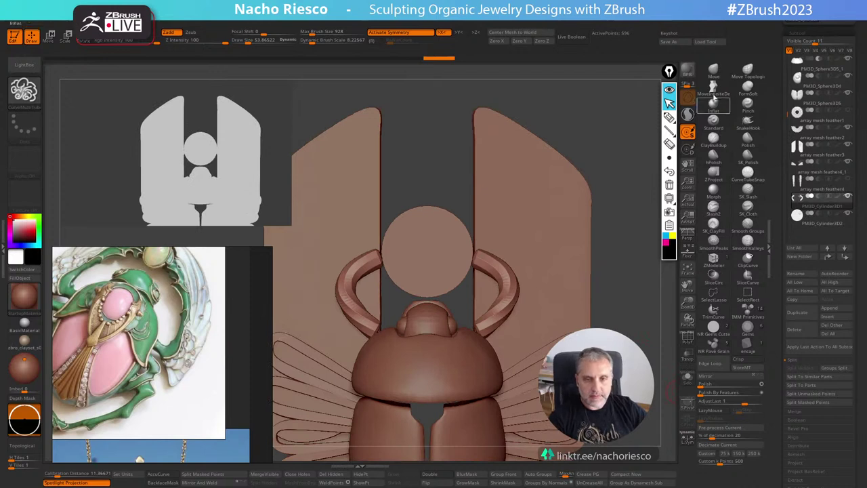
left_click(713, 71)
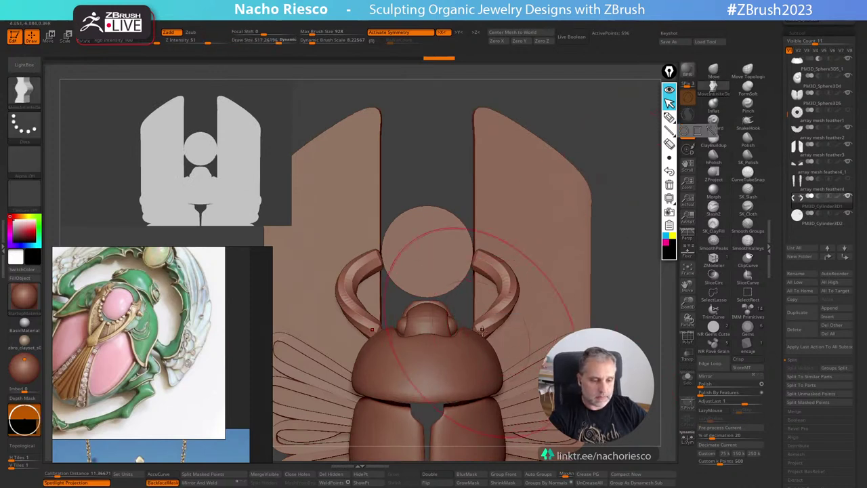
Pull the front legs inward over the disc's lower edge with MoveInfiniteDepth at a draw size of about 467.
key("s")
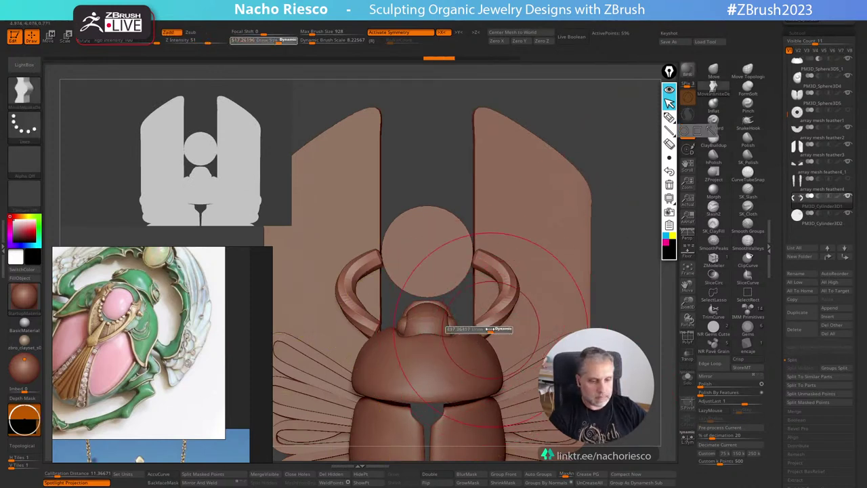
left_click_drag(489, 329, 488, 329)
mouse_move(505, 294)
left_mouse_down()
mouse_move(495, 276)
mouse_move(484, 310)
left_mouse_up()
key("s")
Move the front legs forward in depth from the side view so they stand clear of the wings.
right_click_drag(524, 290, 598, 278)
key("w")
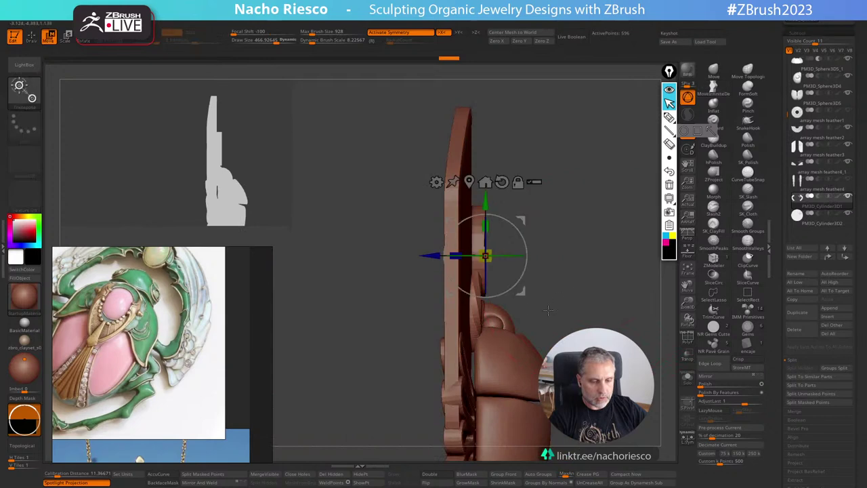
left_click_drag(431, 256, 442, 256)
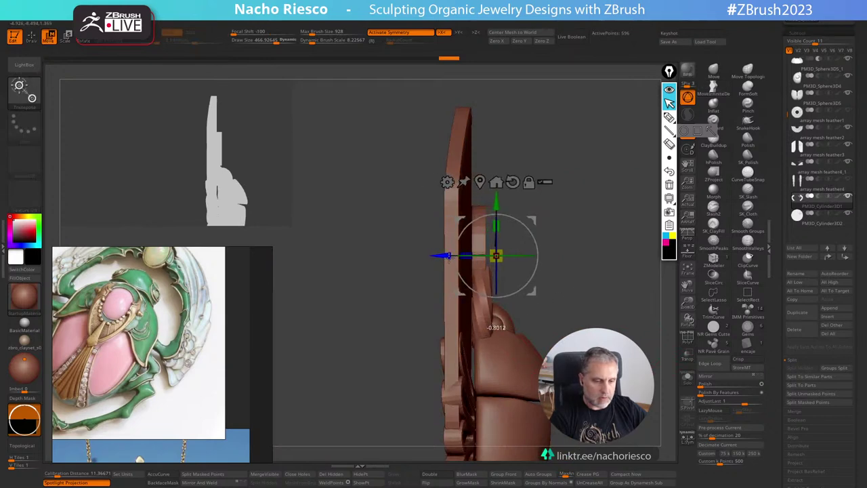
right_click_drag(626, 208, 555, 208)
key("q")
right_click_drag(648, 233, 651, 240, "shift")
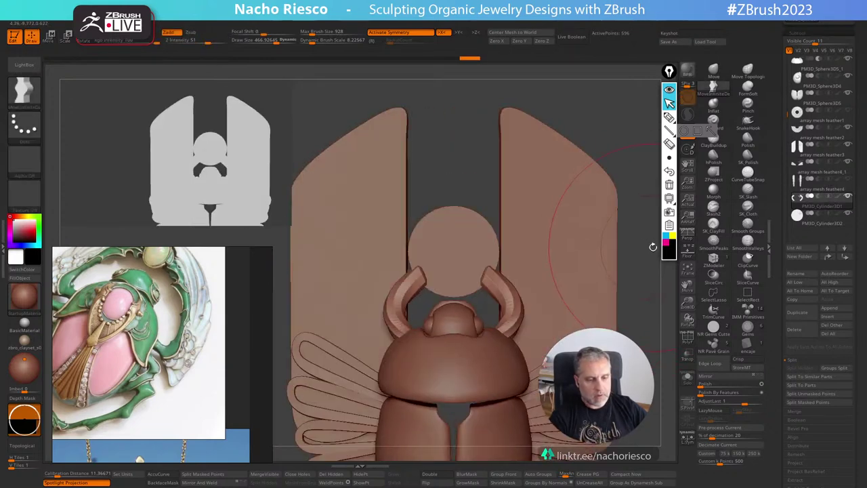
left_click_drag(659, 266, 587, 292, "shift")
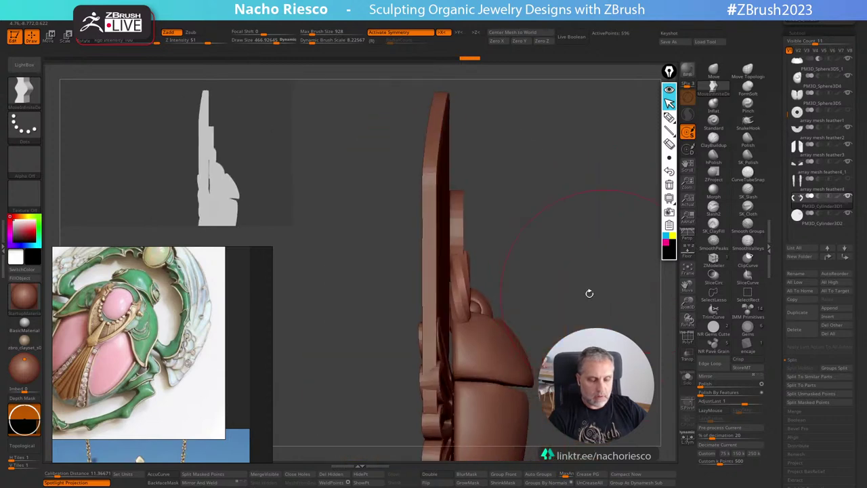
key("w")
left_click_drag(508, 228, 508, 226)
key("q")
left_click_drag(613, 278, 567, 275, "shift")
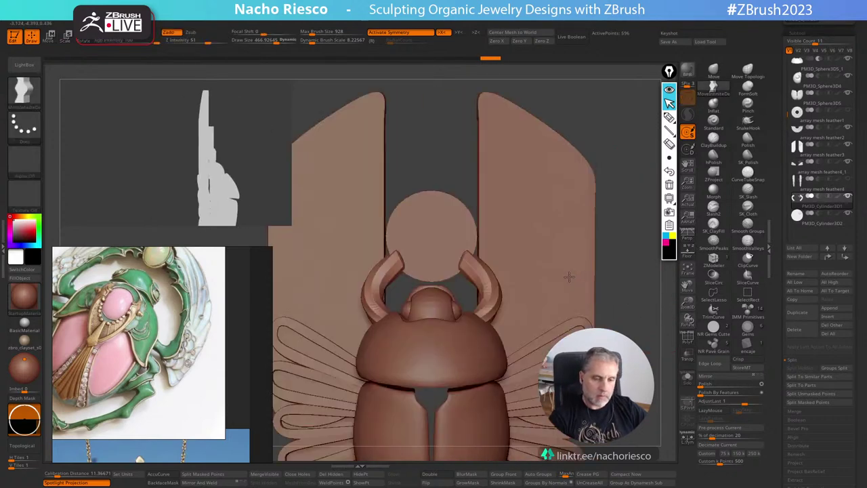
Enable Sculptris Pro and smooth the faceted tube legs with SmoothPeaks at a draw size of about 146.
right_click_drag(641, 278, 657, 253, "ctrl")
left_click(689, 116)
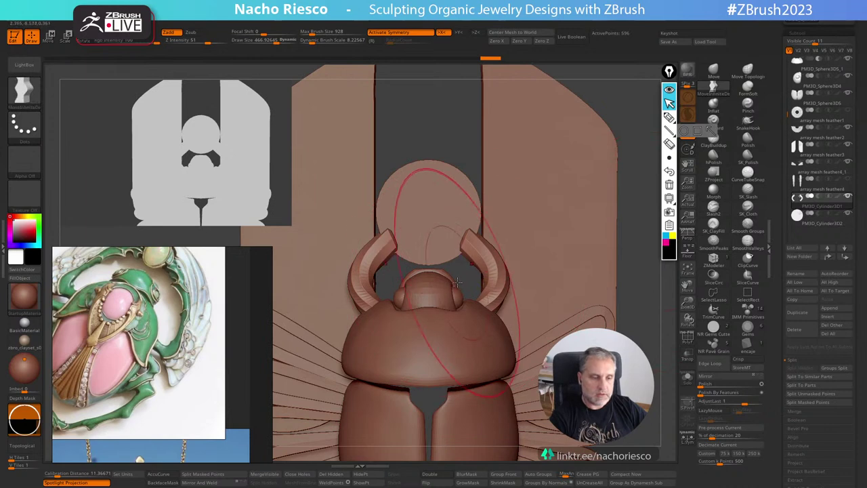
key("s")
left_click_drag(458, 285, 439, 286)
mouse_move(391, 263)
left_mouse_down()
mouse_move(363, 298)
mouse_move(376, 254)
left_mouse_up()
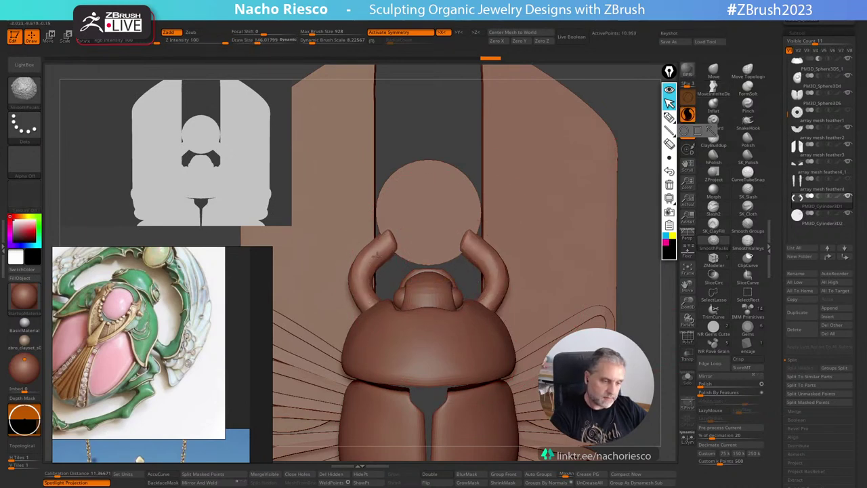
left_click_drag(636, 304, 652, 306, "shift")
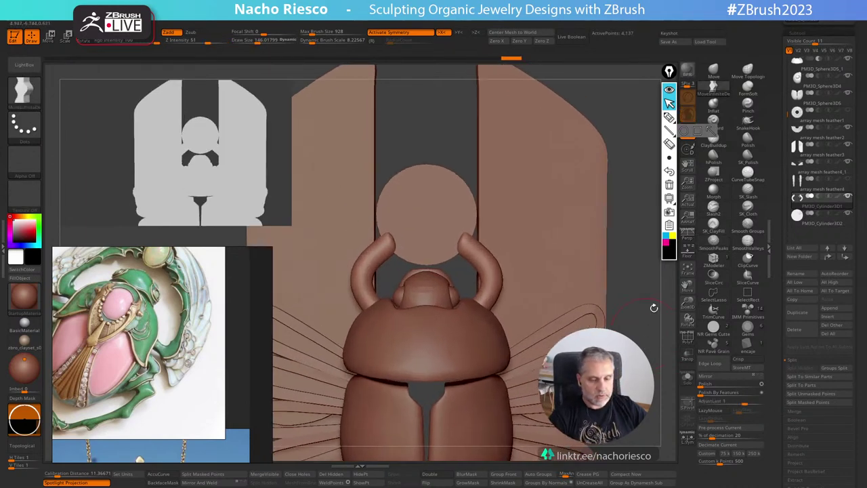
Adjust the upper ends of the front legs with MoveInfiniteDepth at a draw size of about 163.
left_click(714, 87)
key("s")
left_click_drag(411, 250, 387, 230)
Select the sun disc and move it forward in depth so it sits in front of the leg ends.
left_click_drag(625, 261, 671, 264, "shift")
left_click(369, 206, "alt")
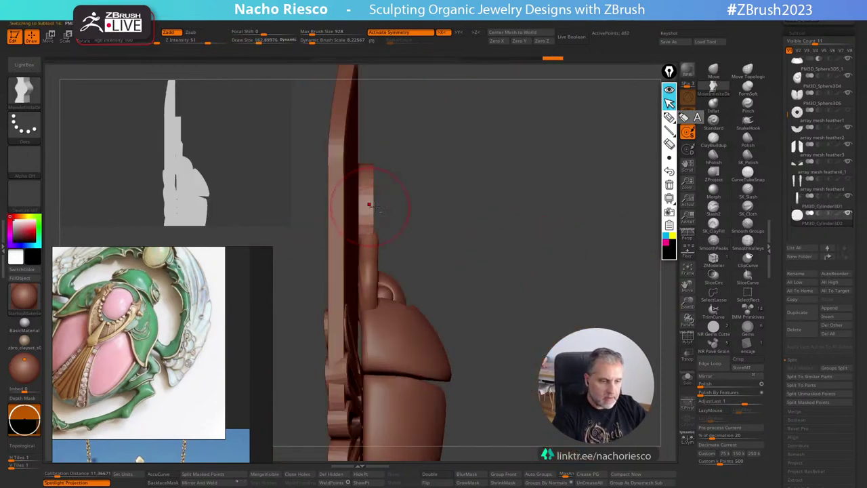
key("w")
left_click_drag(315, 218, 330, 218)
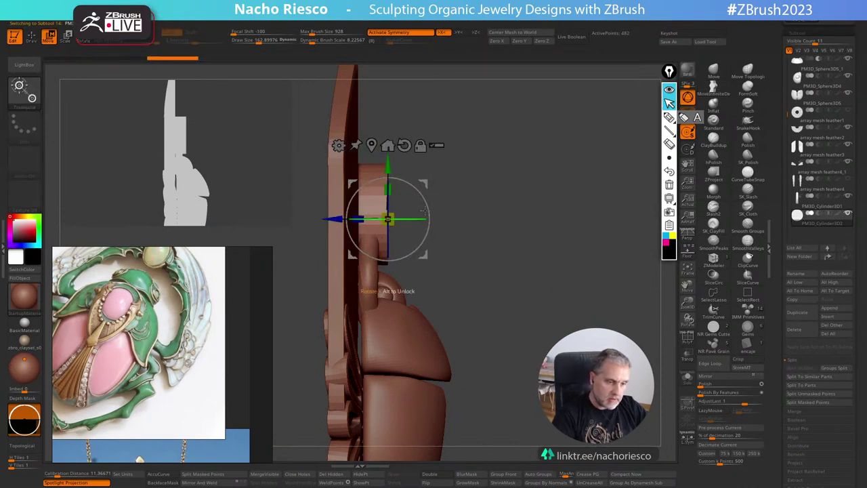
mouse_move(471, 192)
left_mouse_down()
mouse_move(442, 191)
mouse_move(499, 190)
mouse_move(469, 191)
left_mouse_up()
key("q")
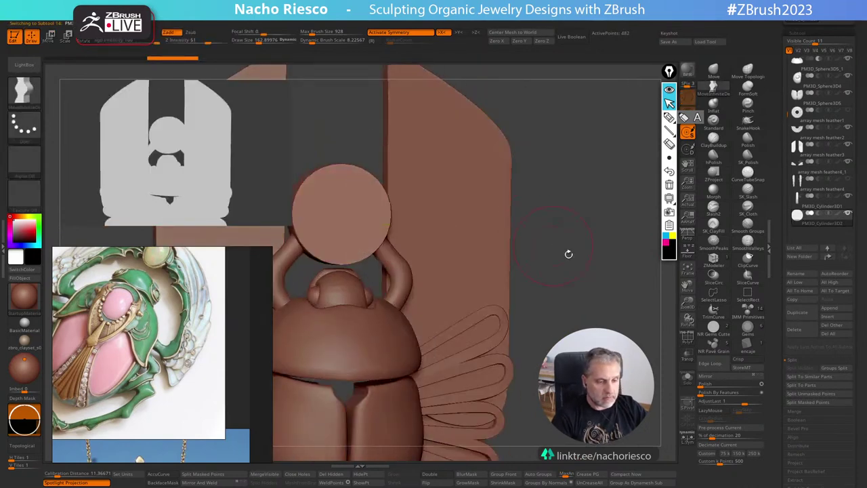
Select the front legs and pull their ends up along the disc's sides with MoveInfiniteDepth at a draw size of about 110.
left_click_drag(576, 279, 636, 281, "alt")
left_click(460, 282, "alt")
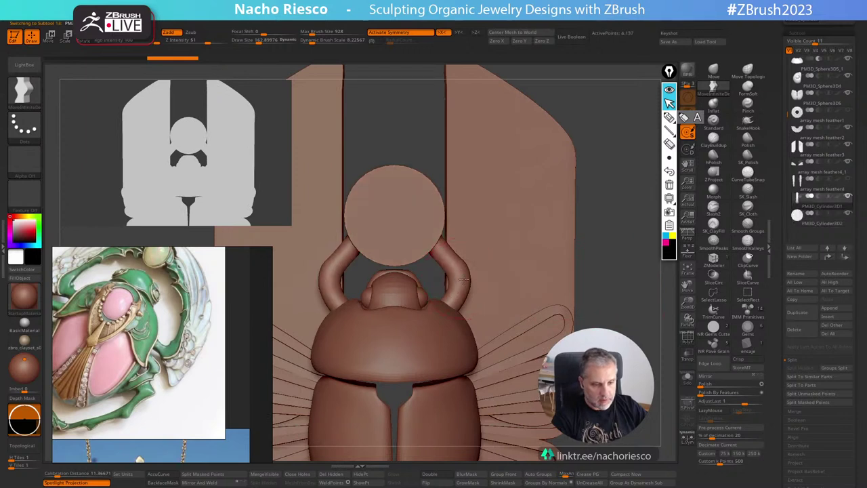
left_click_drag(461, 283, 464, 283)
mouse_move(441, 267)
left_mouse_down("alt")
mouse_move(481, 307)
mouse_move(480, 286)
left_mouse_up("alt")
key("s")
left_click_drag(478, 282, 481, 271)
key("s")
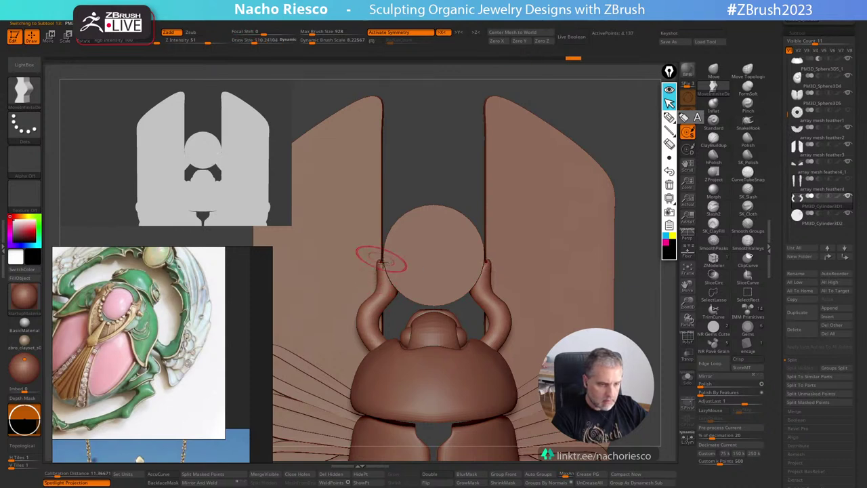
mouse_move(649, 329)
left_mouse_down("alt")
mouse_move(645, 283)
mouse_move(641, 294)
mouse_move(659, 270)
left_mouse_up("alt")
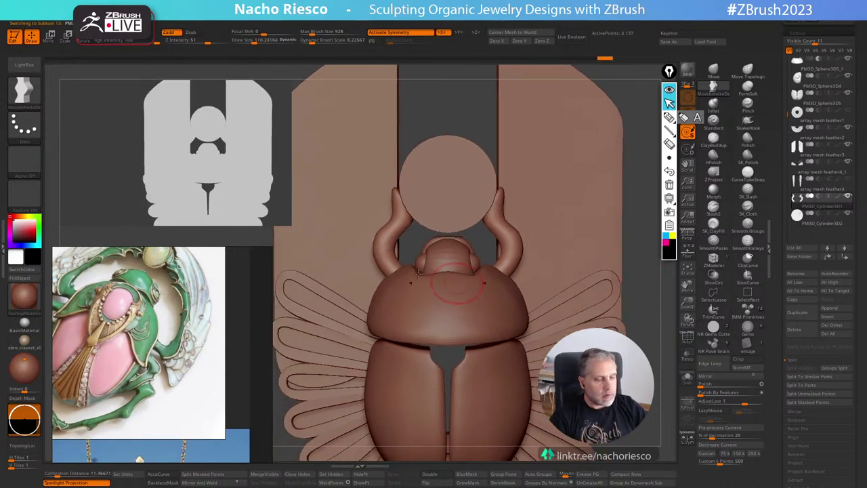
Bend the front legs into angled knees and refine their contours, reducing the draw size from about 84 to 32.
key("s")
mouse_move(377, 250)
left_mouse_down()
mouse_move(369, 246)
mouse_move(390, 244)
left_mouse_up()
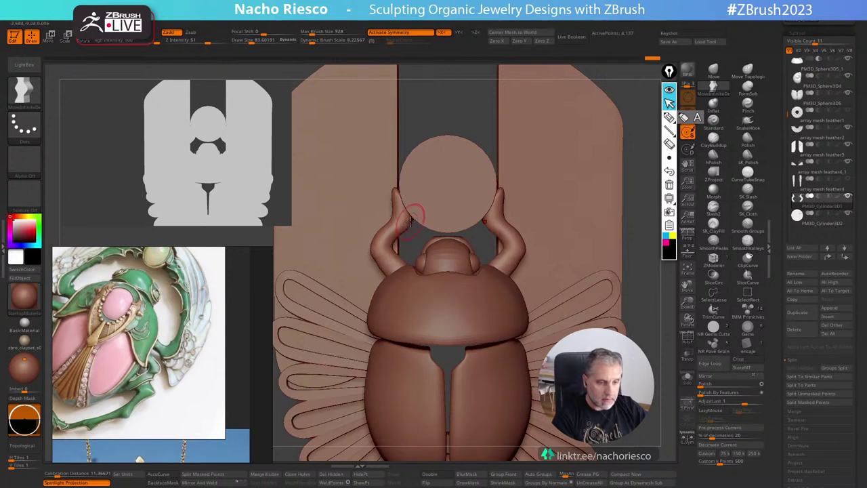
key("s")
left_click_drag(391, 201, 389, 201)
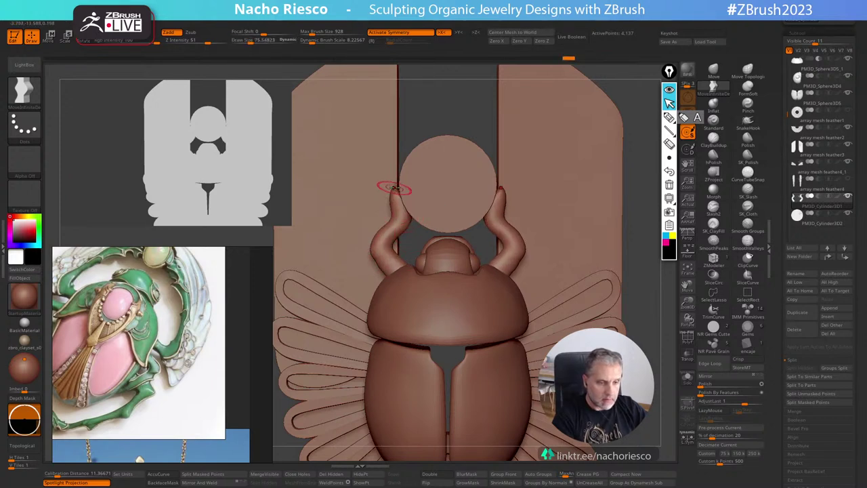
left_click_drag(645, 232, 629, 300, "alt")
left_click_drag(636, 257, 642, 287, "alt")
key("s")
left_click_drag(401, 298, 408, 303)
key("bracketleft")
key("bracketleft")
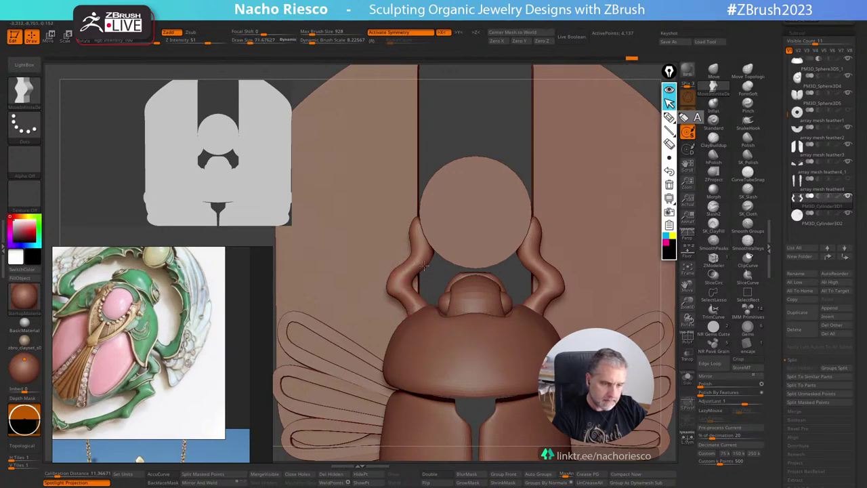
Sculpt the knee joints of the front legs with the SK_Cloth brush and Sculptris Pro at a draw size of about 64.
mouse_move(526, 268)
left_mouse_down()
mouse_move(562, 260)
mouse_move(568, 281)
left_mouse_up()
left_click(749, 208)
key("s")
left_click_drag(527, 247, 525, 247)
mouse_move(529, 212)
left_mouse_down()
mouse_move(526, 260)
mouse_move(560, 282)
mouse_move(555, 301)
left_mouse_up()
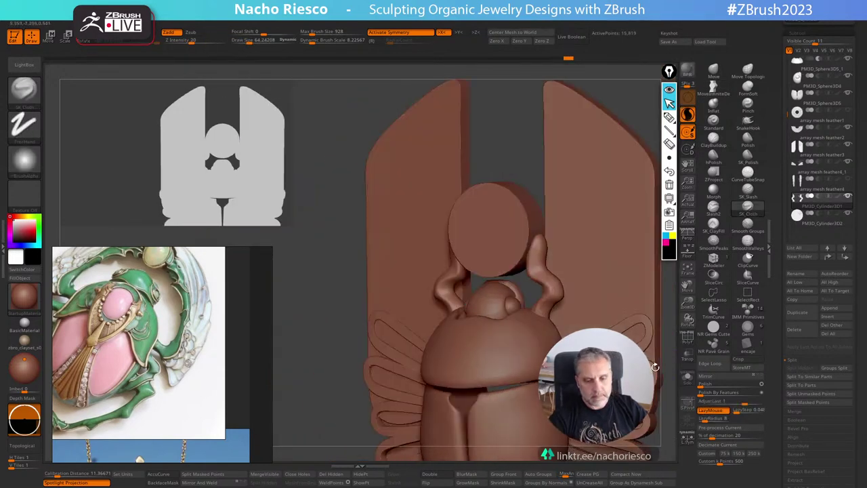
Isolate the legs in side view and measure the thickness at the knee with a transpose line.
left_click_drag(655, 367, 583, 363)
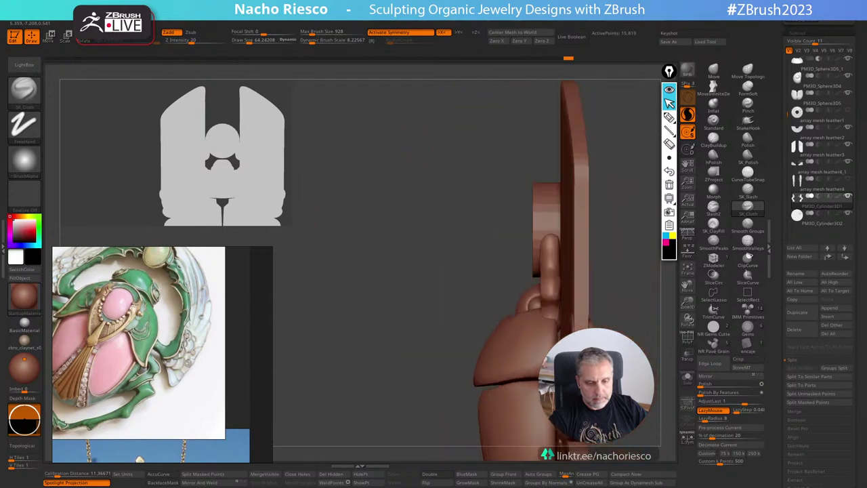
left_click_drag(645, 342, 636, 389, "alt")
left_click_drag(641, 298, 613, 338, "alt")
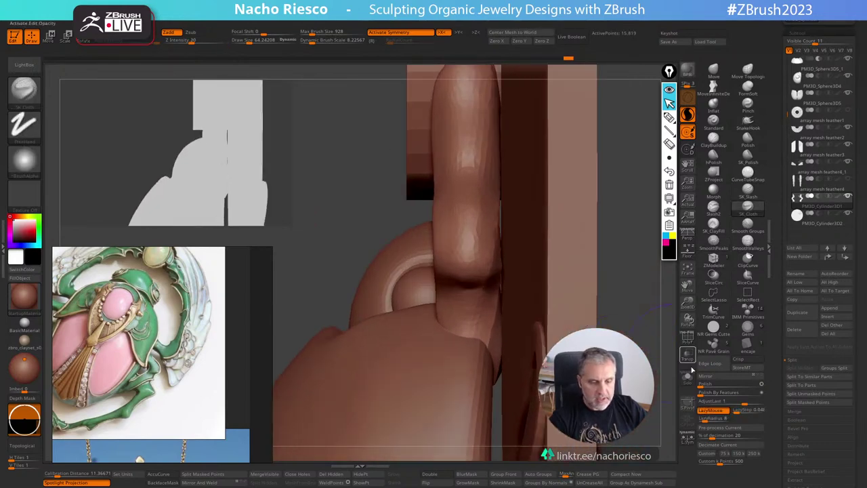
left_click(687, 378)
key("w")
left_click_drag(610, 291, 613, 318, "alt")
key("y")
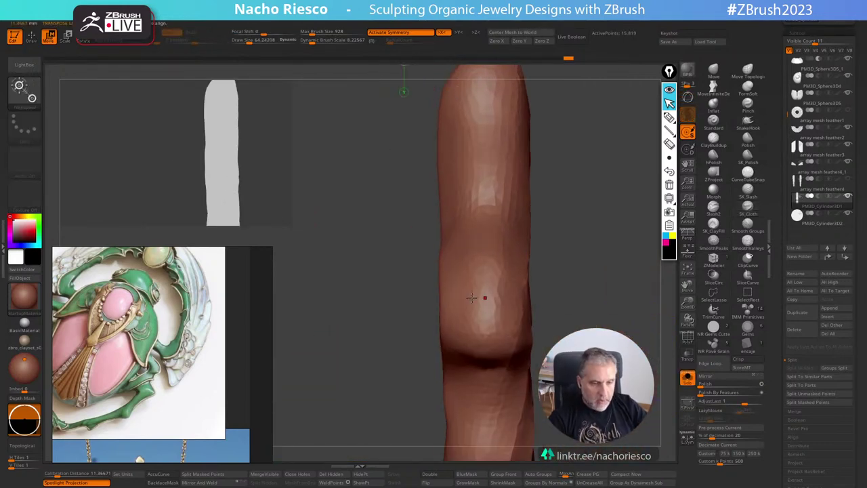
left_click_drag(440, 308, 538, 310)
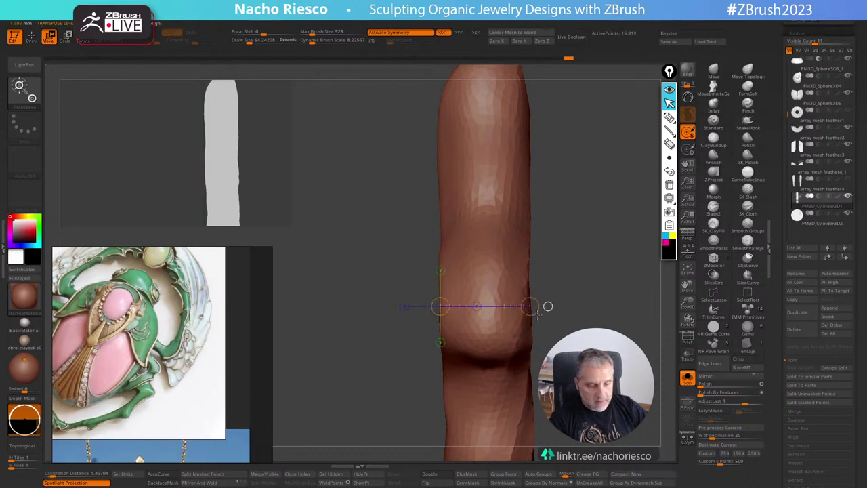
key("q")
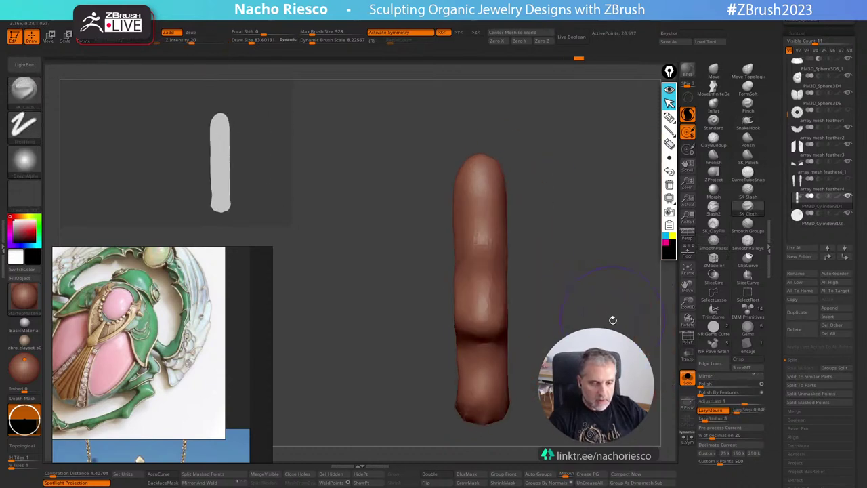
Flatten the back of the isolated legs along a straight lengthwise line and measure their thickness.
key("ctrl")
mouse_move(527, 154)
left_mouse_down("ctrl")
mouse_move(475, 196)
mouse_move(498, 407)
mouse_move(529, 443)
left_mouse_up("ctrl")
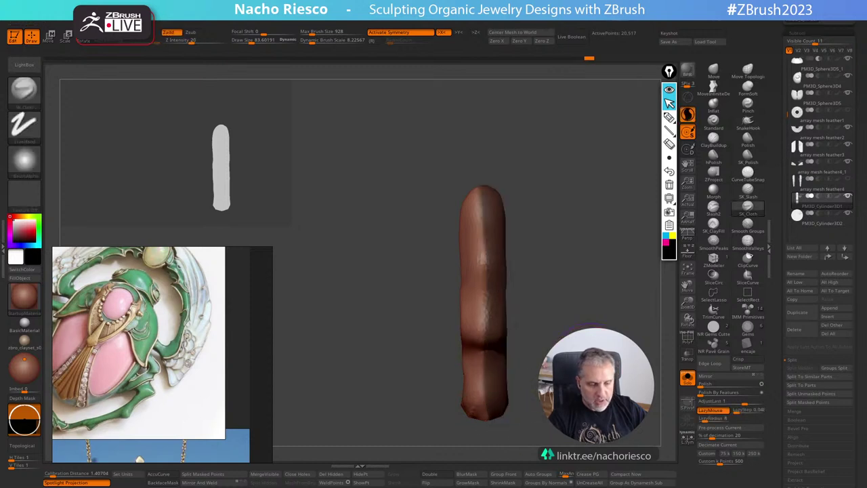
key("w")
left_click_drag(486, 288, 524, 288, "shift")
key("q")
left_click(576, 271, "ctrl")
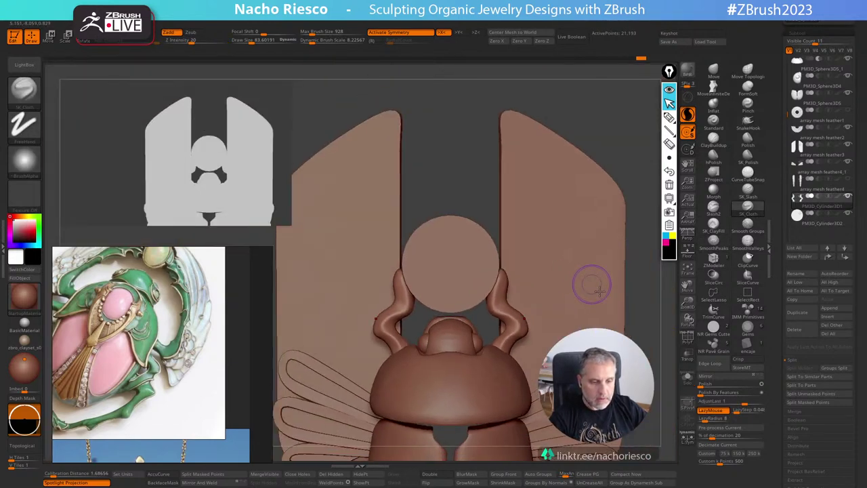
Measure the width of the front leg at the knee from the front with a transpose line.
mouse_move(580, 277)
left_mouse_down()
mouse_move(630, 322)
mouse_move(614, 317)
left_mouse_up()
key("w")
mouse_move(510, 318)
left_mouse_down("shift")
mouse_move(553, 318)
mouse_move(528, 315)
mouse_move(536, 319)
left_mouse_up("shift")
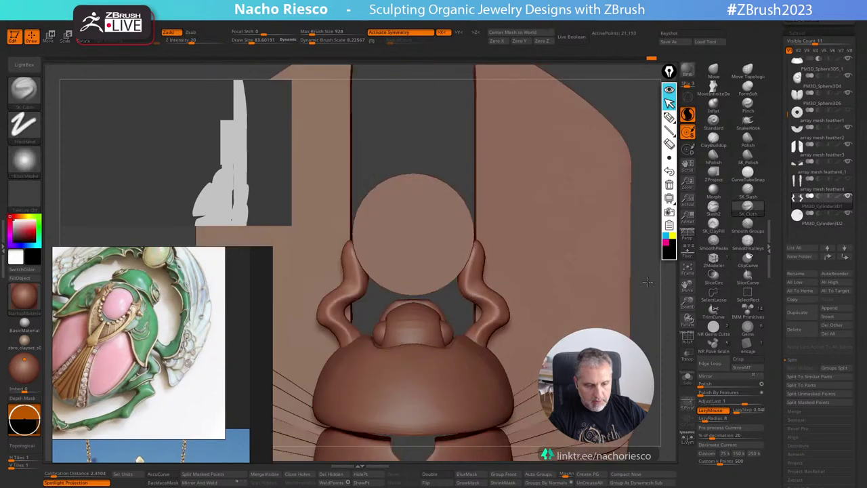
left_click_drag(661, 365, 597, 240, "alt")
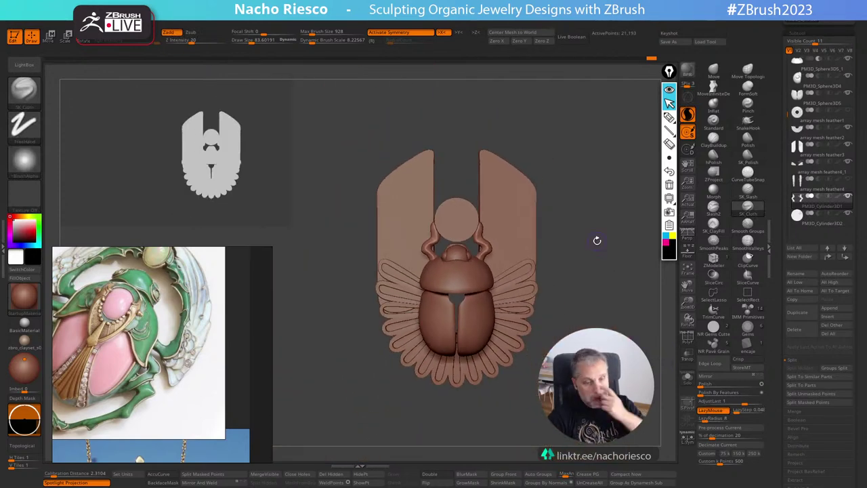
Reshape the knees of the front legs with MoveInfiniteDepth at a draw size of about 141.
left_click_drag(614, 275, 643, 294, "alt")
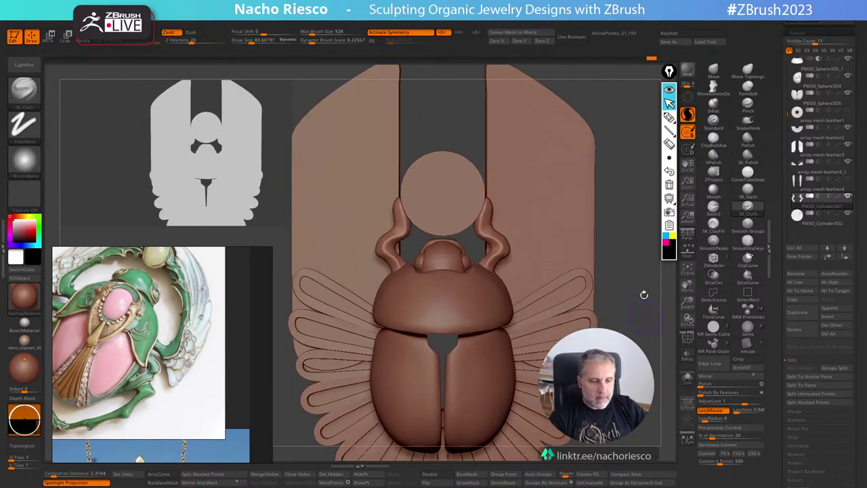
left_click(716, 90)
key("s")
left_click_drag(494, 268, 512, 253)
left_click_drag(613, 298, 623, 244, "alt")
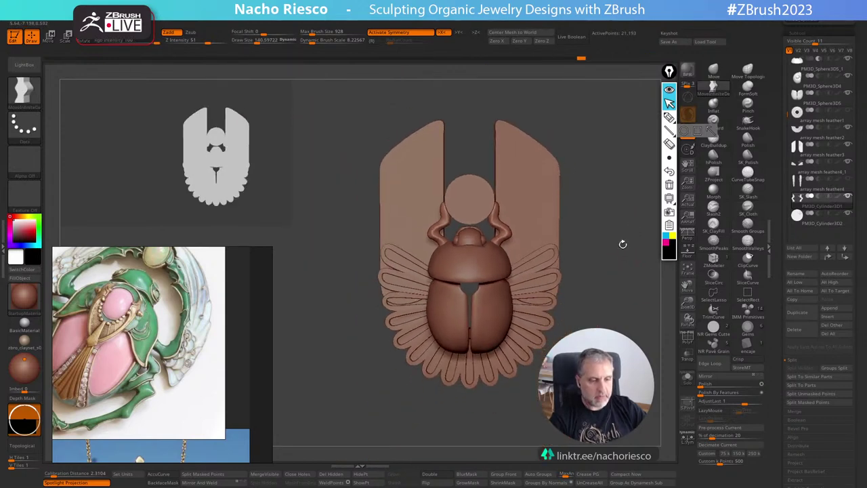
Duplicate the front legs subtool and place a vertically mirrored copy at the lower end of the wing cases as hind legs.
left_click(800, 312)
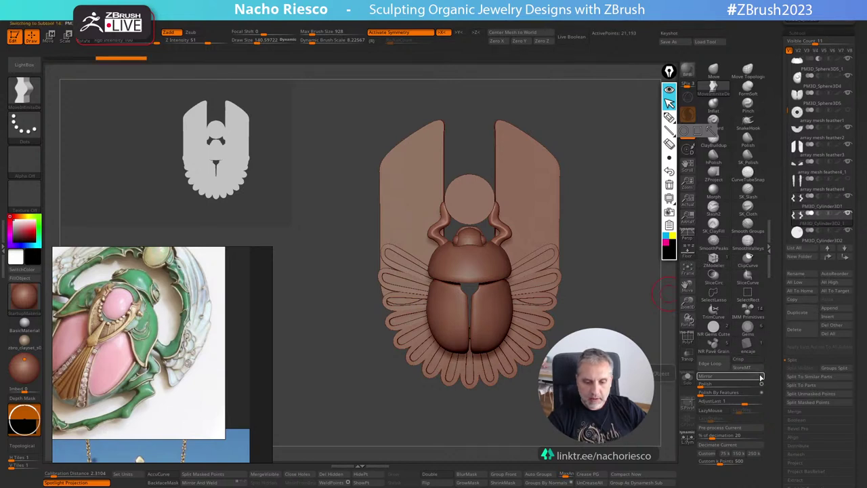
left_click(692, 360)
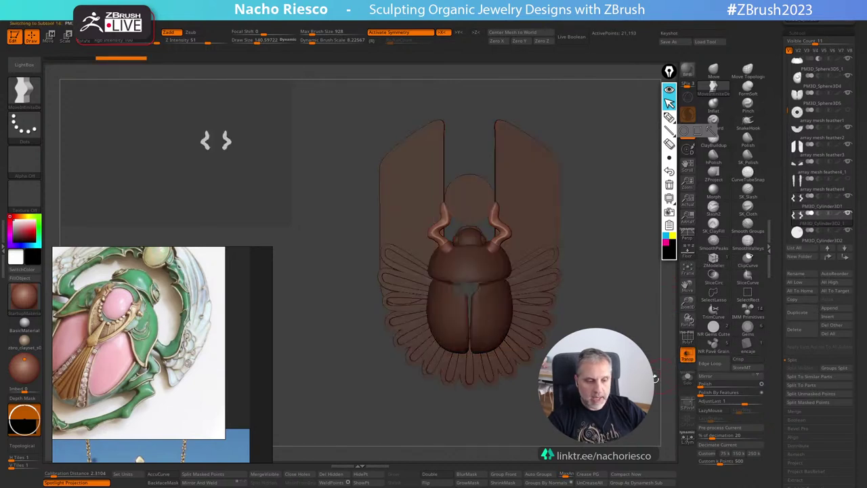
mouse_move(654, 379)
left_mouse_down()
mouse_move(705, 379)
mouse_move(655, 379)
left_mouse_up()
left_click_drag(654, 379, 644, 305, "alt")
left_click_drag(643, 304, 644, 399)
left_click(712, 376)
left_click(691, 358)
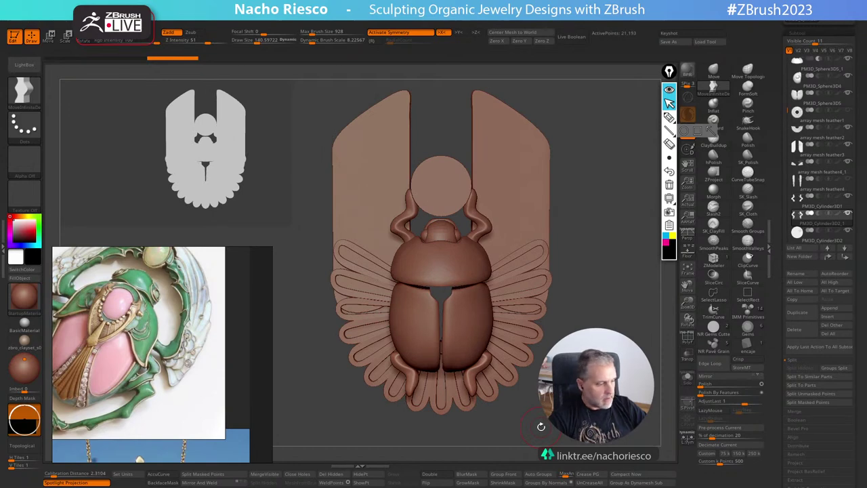
Compare the scarab design with the whole reference board of beetles and scarab jewelry.
scroll(190, 323, "down", 5)
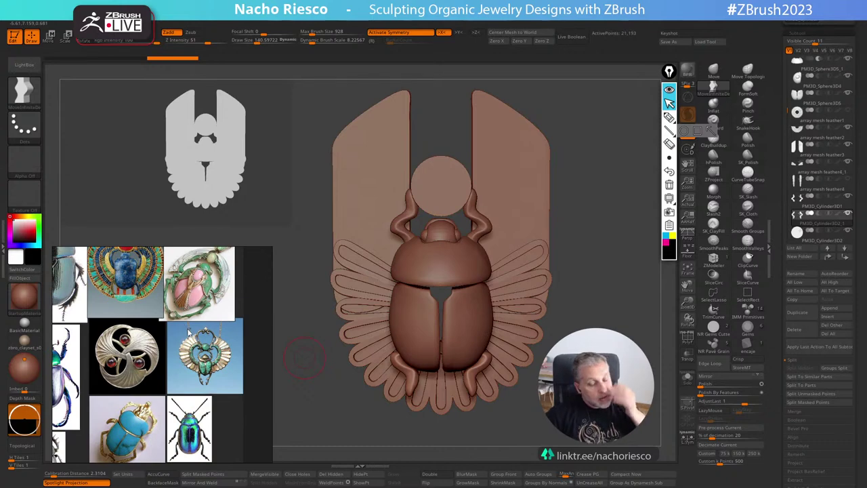
scroll(191, 383, "down", 2)
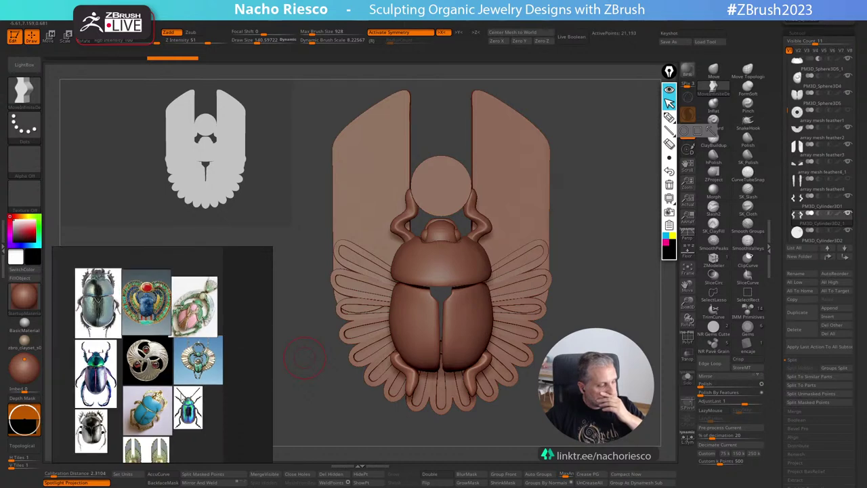
Check the beetle references and isolate the hind legs subtool in Solo mode.
scroll(178, 395, "down", 2)
scroll(178, 395, "up", 4)
middle_click_drag(189, 379, 196, 387)
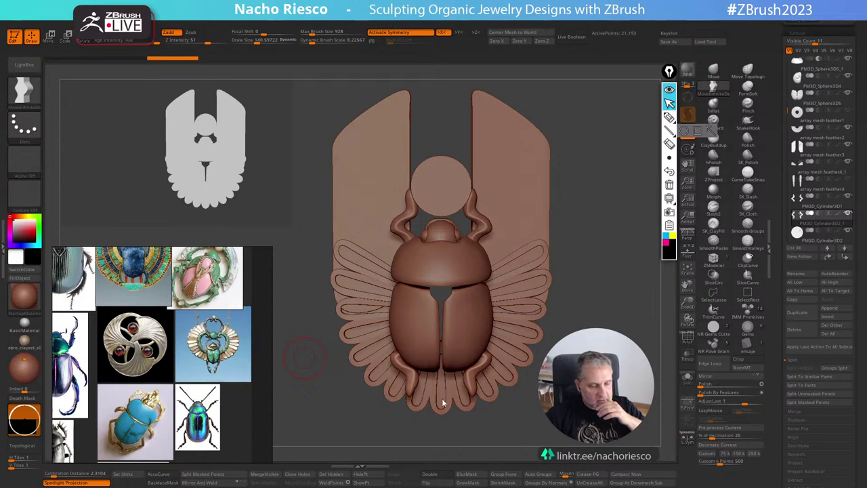
scroll(205, 376, "down", 1)
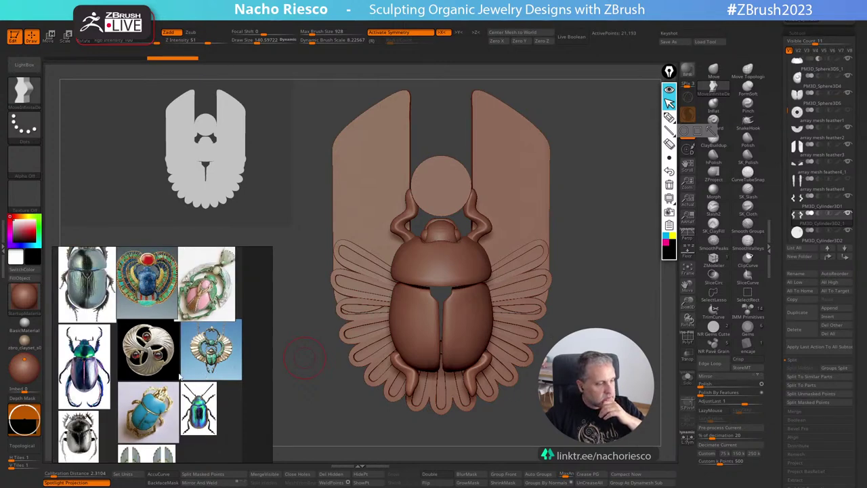
scroll(179, 370, "down", 1)
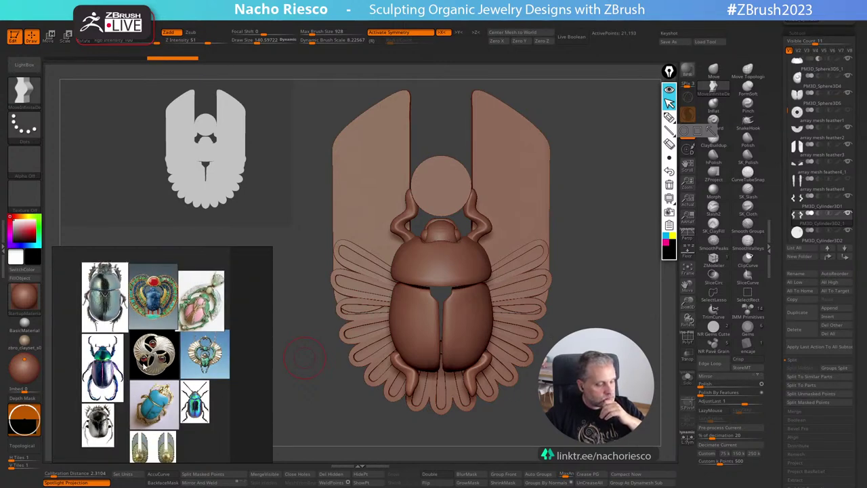
left_click_drag(602, 317, 600, 339)
left_click_drag(622, 361, 648, 304, "alt")
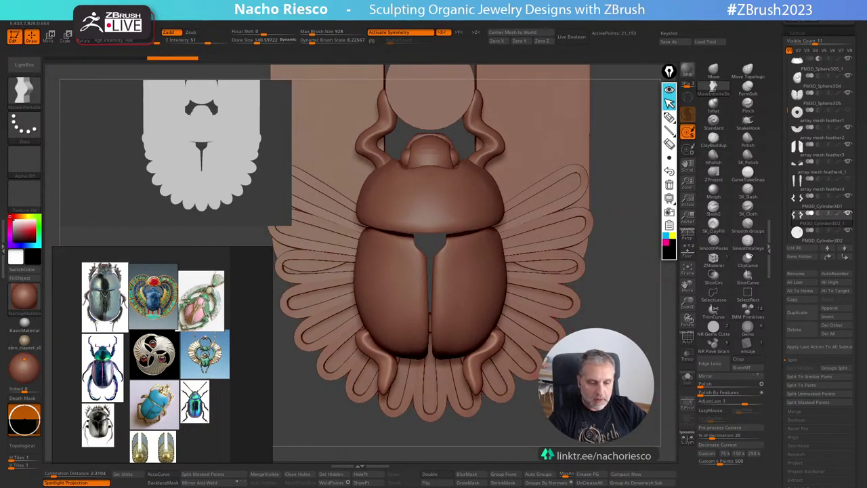
left_click_drag(630, 332, 634, 359, "alt")
left_click(688, 379)
left_click_drag(622, 410, 613, 372, "alt")
left_click_drag(573, 430, 612, 291, "alt")
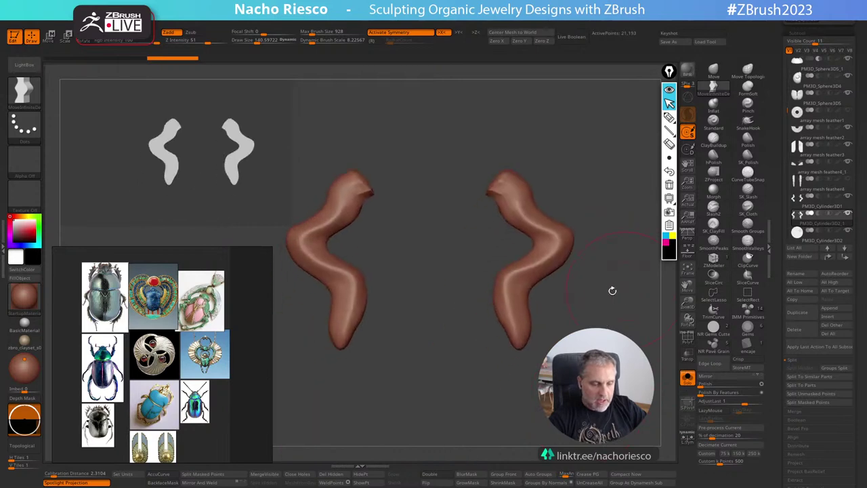
Bend the lower segments and feet of the hind legs inward with the Anchors brush in Rotate mode.
left_click(27, 96)
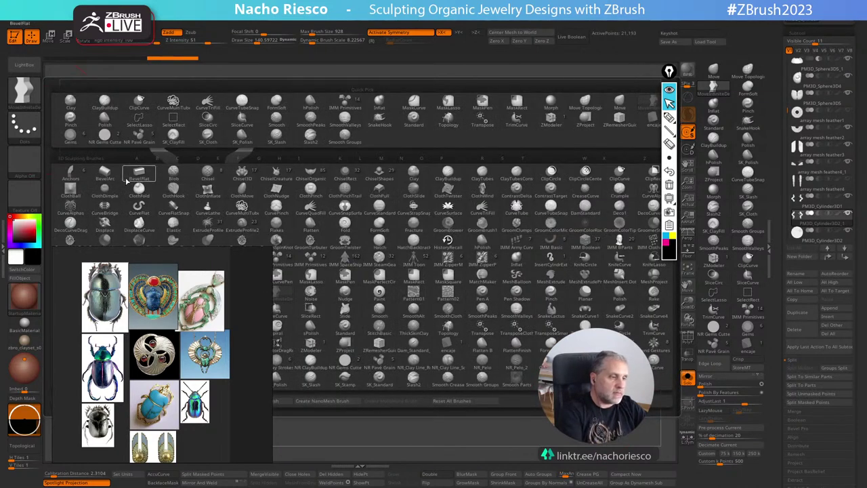
left_click(81, 180)
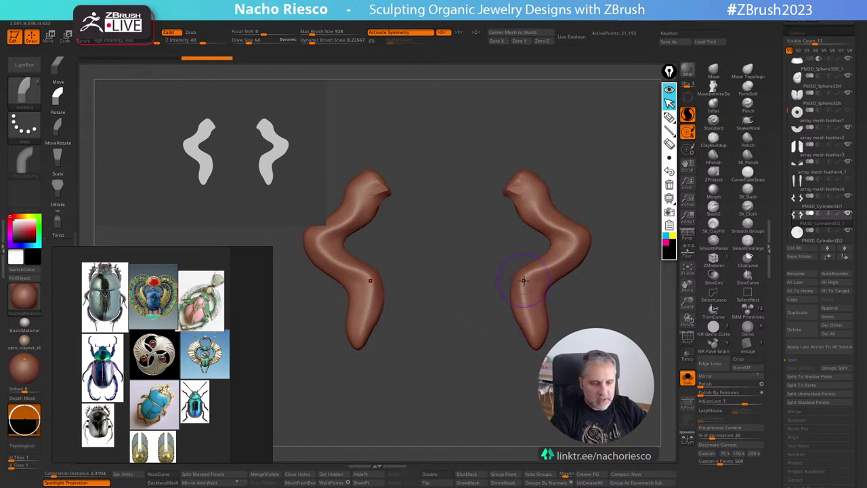
left_click_drag(523, 280, 531, 317)
left_click(534, 343)
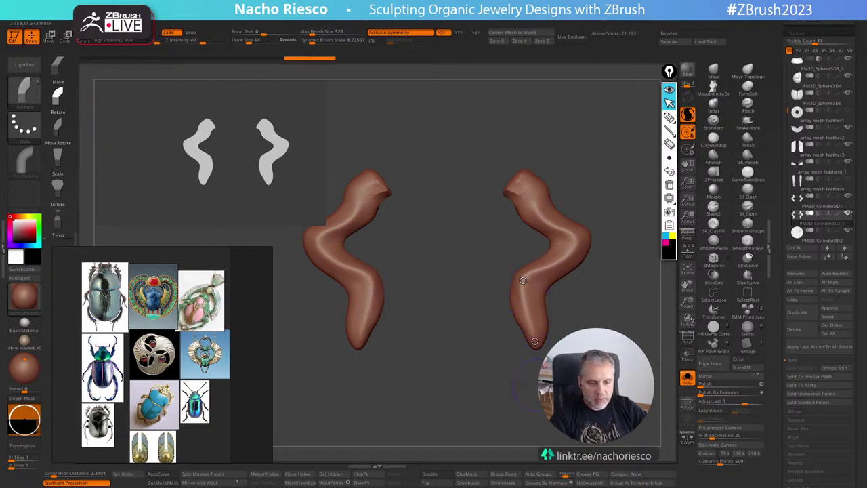
left_click_drag(617, 316, 603, 340, "alt")
mouse_move(527, 355)
left_mouse_down()
mouse_move(518, 362)
mouse_move(489, 349)
left_mouse_up()
mouse_move(493, 350)
right_mouse_down()
mouse_move(495, 304)
mouse_move(499, 353)
mouse_move(507, 348)
right_mouse_up()
left_click_drag(489, 350, 475, 341)
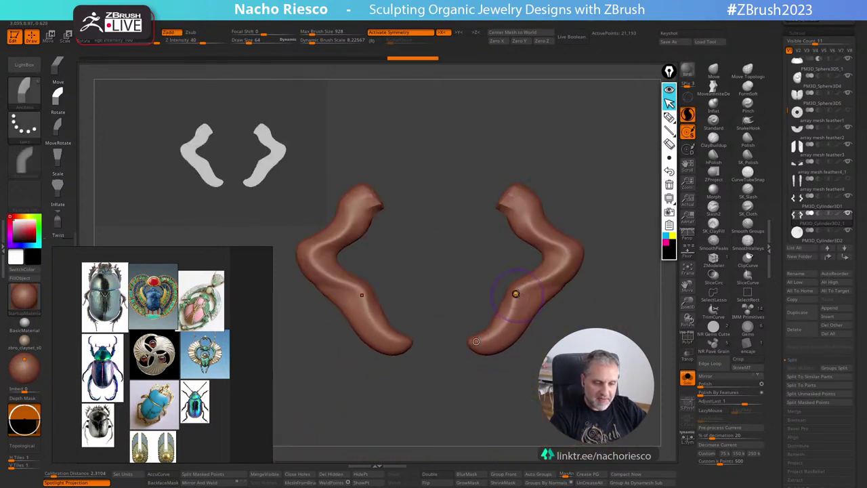
Refine the angles of the hind legs' lower segments and feet by placing further anchor points.
left_click_drag(515, 294, 515, 293)
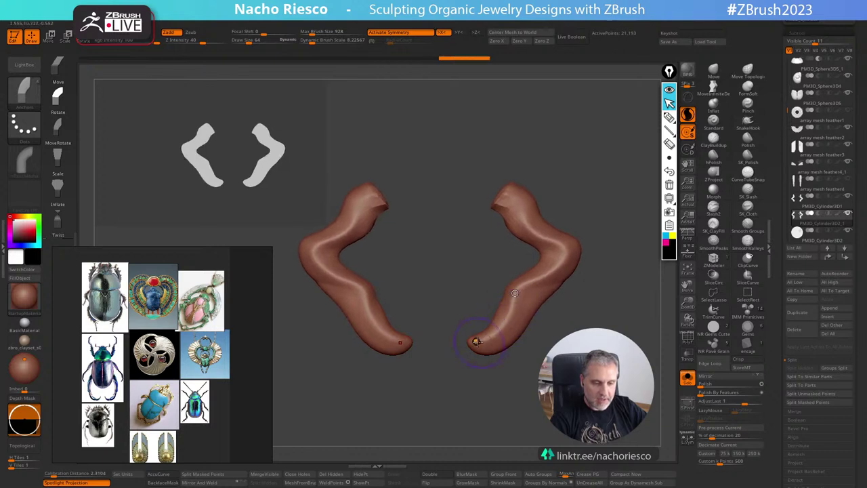
left_click_drag(476, 342, 497, 333)
left_click(498, 335)
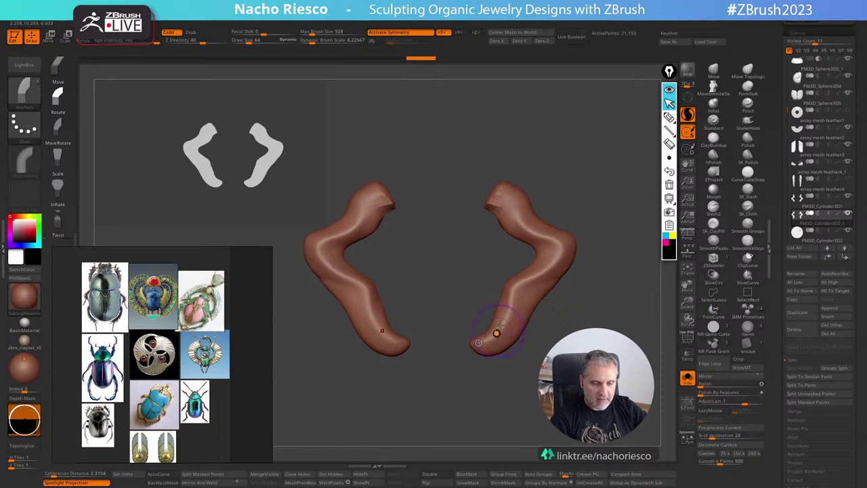
left_click_drag(493, 335, 514, 308)
left_click(688, 378)
right_click_drag(513, 308, 518, 281, "ctrl")
left_click(688, 378)
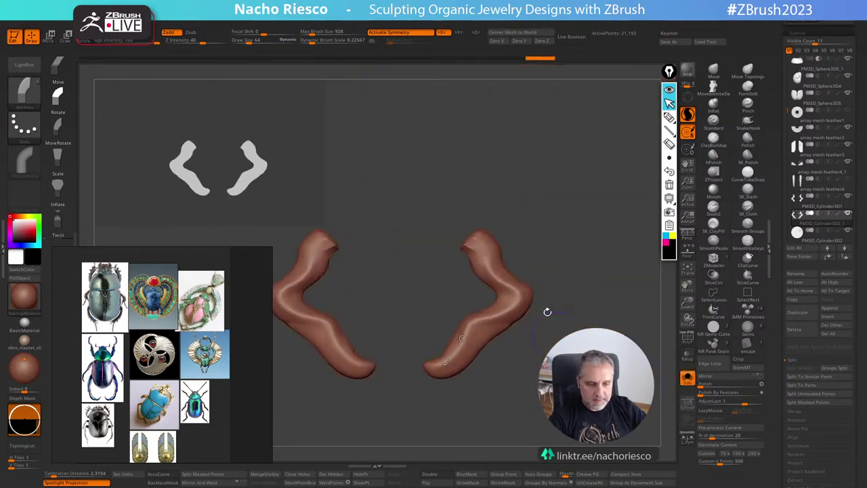
key("ctrl+shift+z")
key("ctrl+shift+z")
key("ctrl+shift+z")
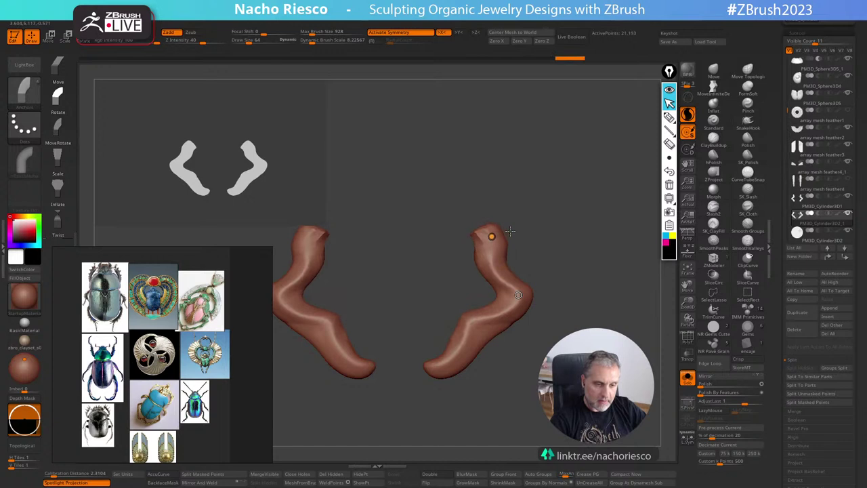
key("ctrl+z")
Mask the lower segments of the hind legs and rotate the upper segments outward around the knee with the Anchors brush.
mouse_move(520, 353)
left_mouse_down("ctrl")
mouse_move(517, 342)
mouse_move(409, 352)
mouse_move(453, 392)
left_mouse_up("ctrl")
left_click_drag(481, 243, 486, 238)
left_click_drag(518, 295, 517, 295)
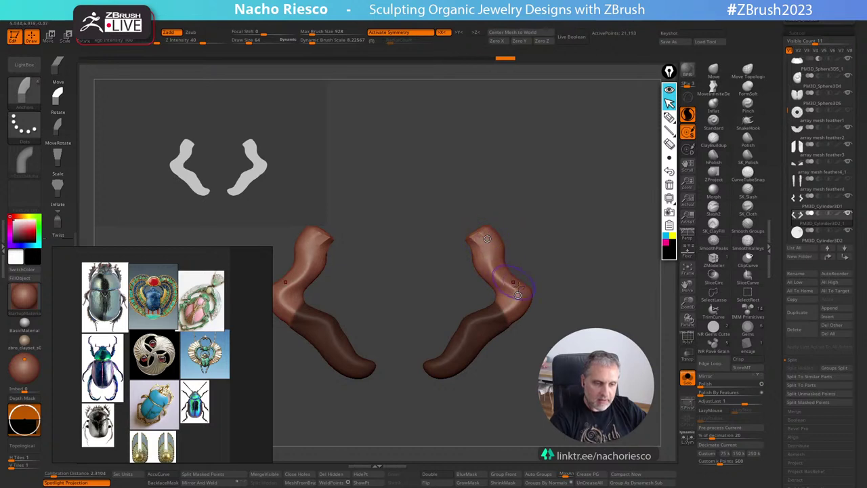
left_click(493, 271)
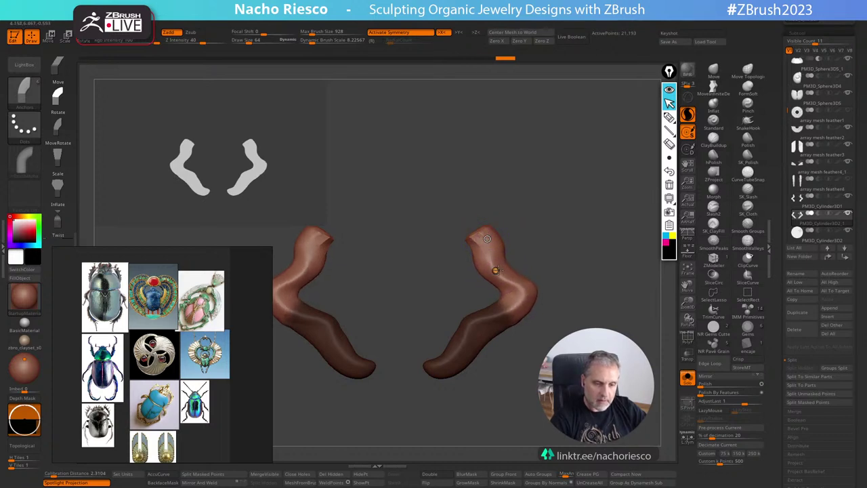
left_click(518, 296)
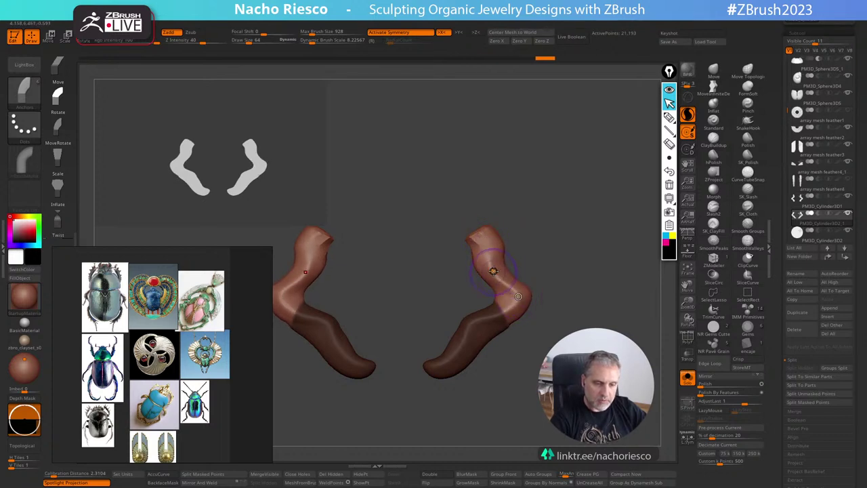
key("ctrl+shift+z")
key("ctrl+shift+z")
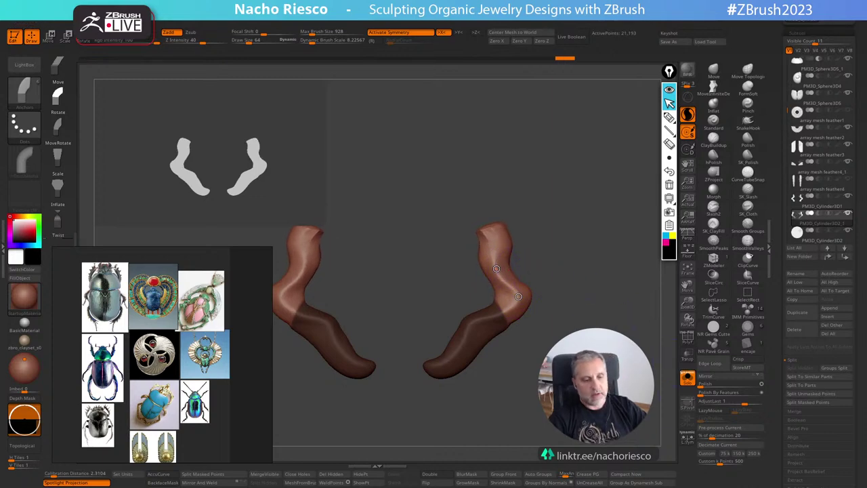
Show the whole scarab again with the mask cleared from the hind legs.
left_click(682, 378)
key("ctrl+shift+z")
key("ctrl+shift+z")
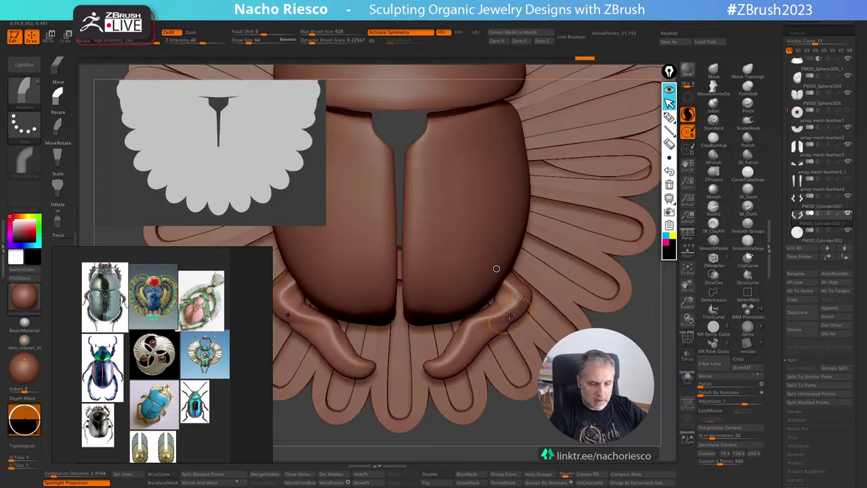
mouse_move(538, 376)
left_mouse_down("alt")
mouse_move(644, 226)
mouse_move(655, 227)
left_mouse_up("alt")
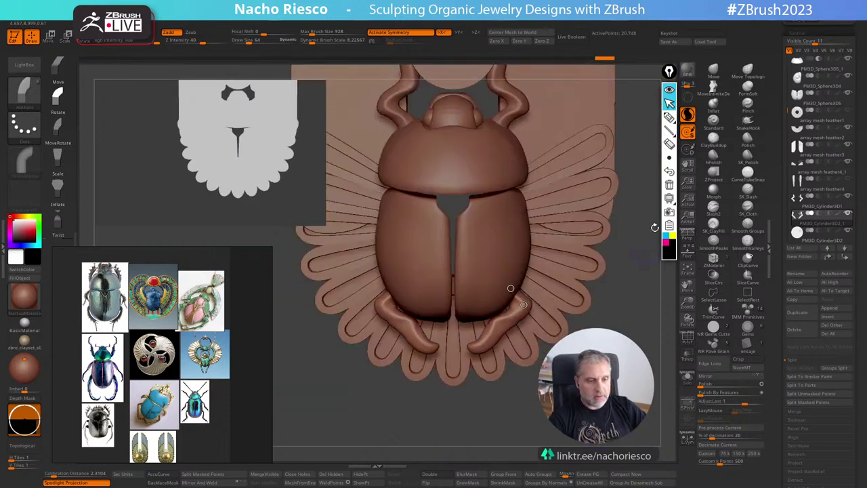
Push the hind legs' knees outward and their feet toward the wing cases with MoveInfiniteDepth at a draw size of about 233.
key("ctrl+z")
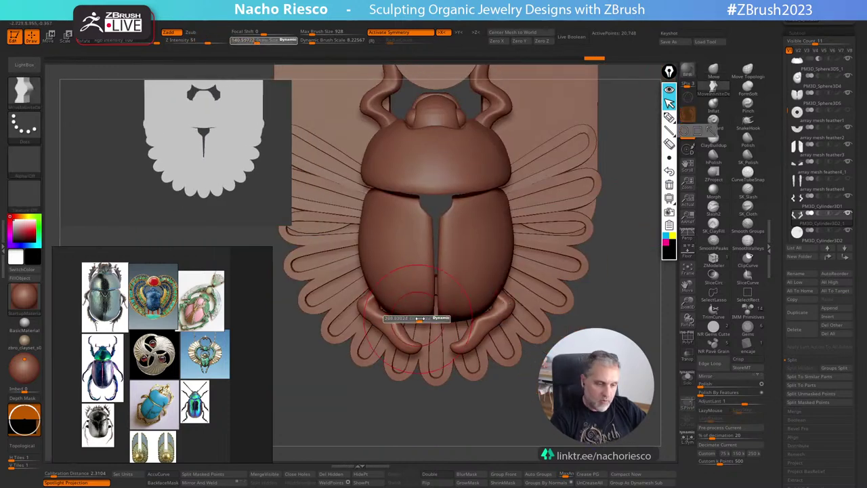
key("ctrl+z")
key("ctrl+z")
key("ctrl+z")
key("ctrl+z")
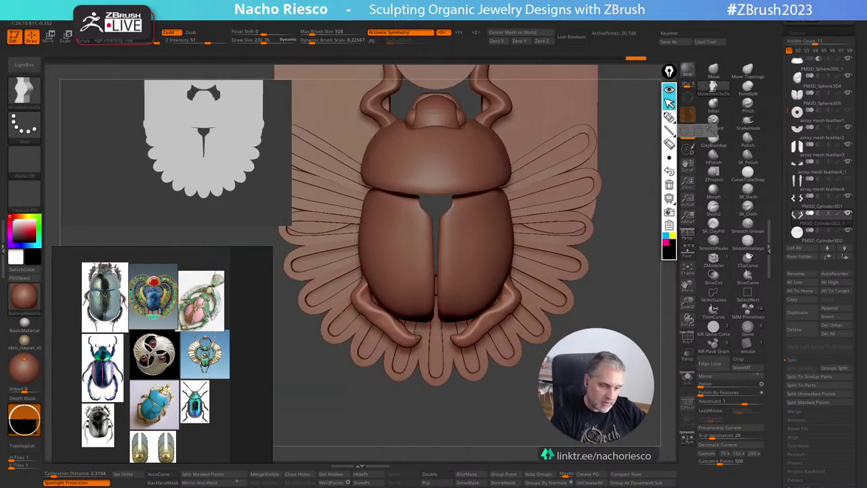
key("ctrl+shift+z")
key("ctrl+shift+z")
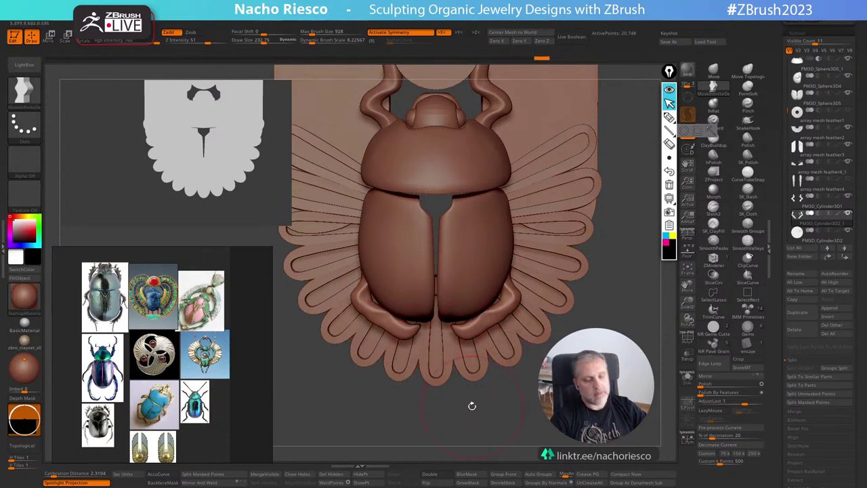
key("ctrl+z")
key("ctrl+z")
key("ctrl+z")
Curve the hind legs around the lower ends of the wing cases with MoveInfiniteDepth at a draw size of about 175.
left_click_drag(471, 409, 476, 392)
key("s")
mouse_move(436, 321)
left_mouse_down()
mouse_move(426, 301)
mouse_move(386, 296)
left_mouse_up()
left_click_drag(395, 293, 433, 298)
key("s")
left_click(452, 421, "alt")
left_click_drag(452, 421, 436, 392, "alt")
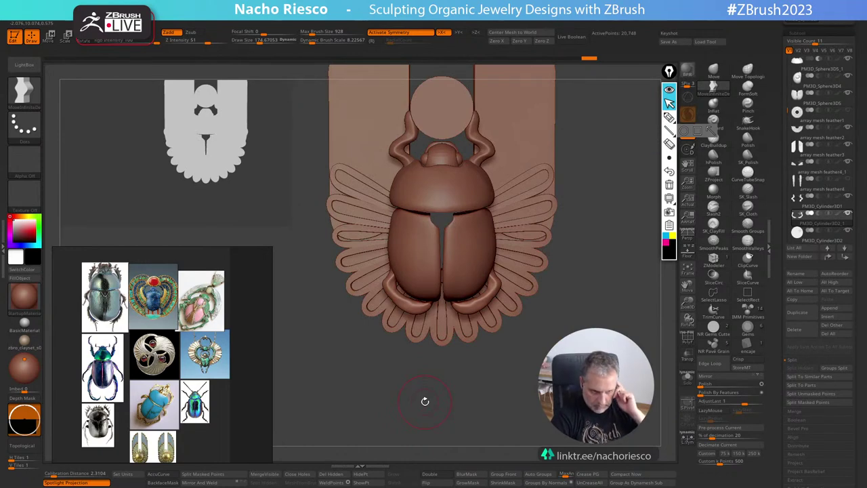
Sharpen the knees and shape the feet of the hind legs with MoveInfiniteDepth at draw sizes of about 169 to 135.
left_click_drag(470, 391, 436, 361, "alt")
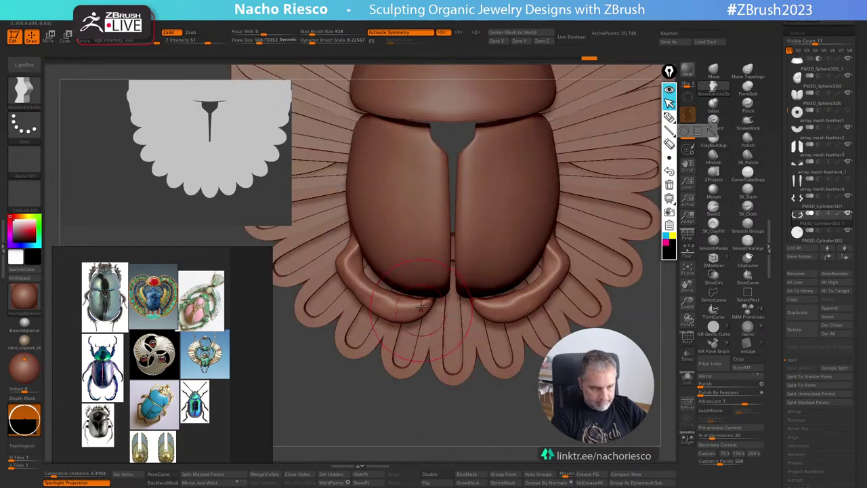
left_click_drag(422, 309, 425, 307)
left_click_drag(374, 297, 369, 291)
key("s")
key("s")
mouse_move(370, 297)
left_mouse_down()
mouse_move(376, 288)
mouse_move(430, 311)
mouse_move(414, 306)
left_mouse_up()
key("s")
left_click_drag(414, 310, 416, 306)
mouse_move(444, 396)
left_mouse_down("alt")
mouse_move(448, 414)
mouse_move(476, 409)
mouse_move(470, 426)
left_mouse_up("alt")
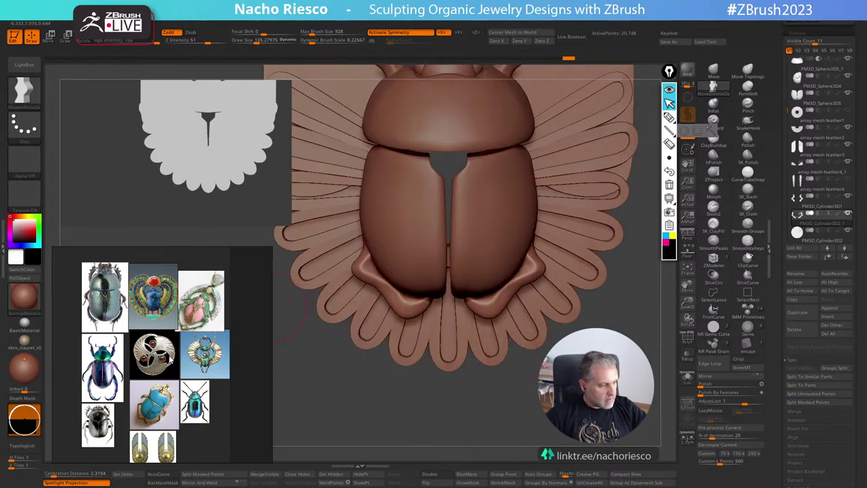
Compare the legs with the beetle references, then place the transform gizmo on a hind leg's knee with its orientation reset.
scroll(170, 364, "up", 5)
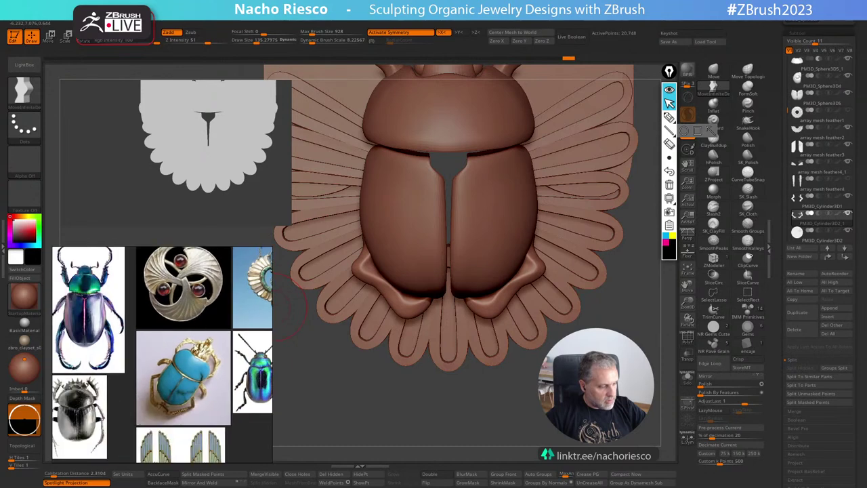
scroll(191, 363, "up", 2)
scroll(190, 368, "down", 3)
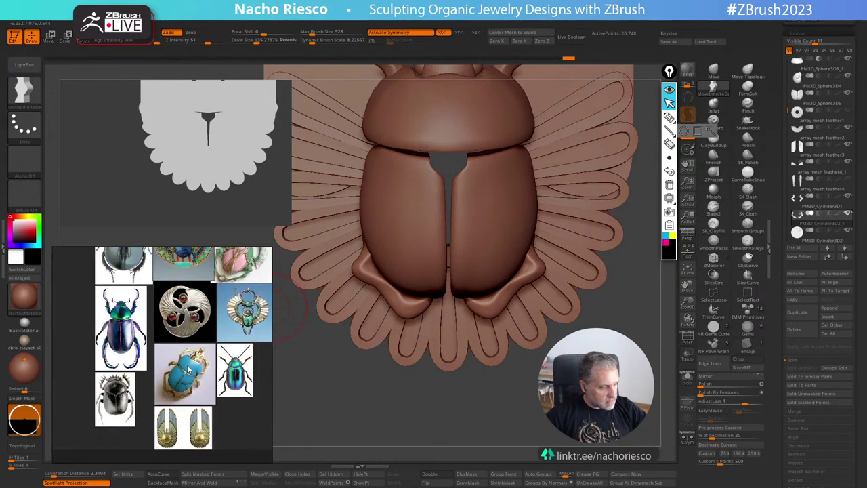
scroll(189, 370, "up", 2)
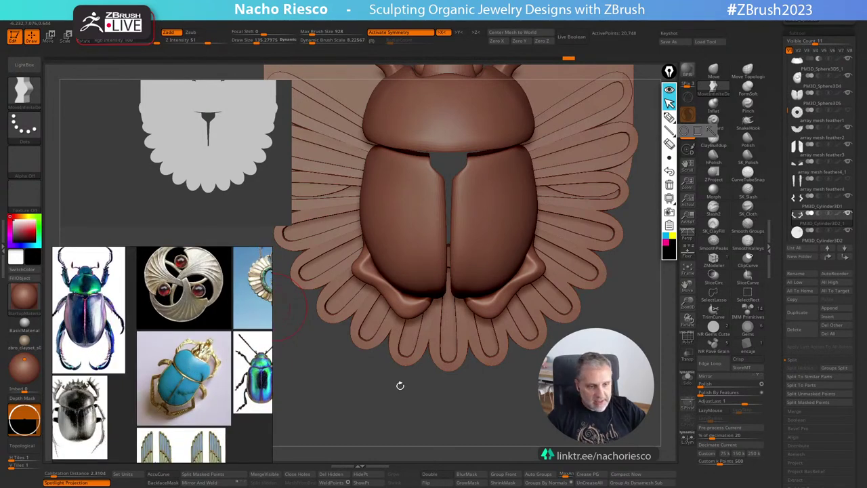
mouse_move(400, 386)
left_mouse_down()
mouse_move(434, 407)
mouse_move(403, 388)
mouse_move(403, 405)
left_mouse_up()
key("w")
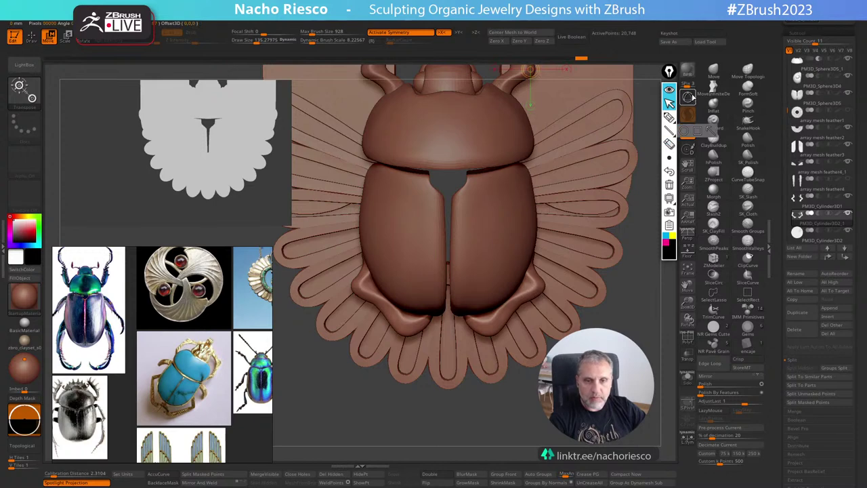
left_click(693, 97)
left_click(536, 289)
left_click_drag(637, 298, 628, 324, "alt")
left_click(545, 242)
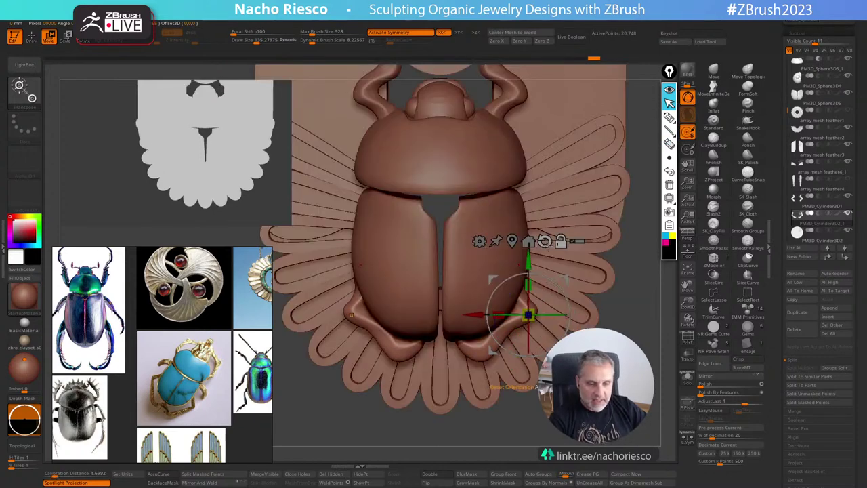
Move the hind legs up beside the joint of thorax and wing cases and rotate them with the gizmo.
left_click_drag(564, 278, 550, 298)
left_click_drag(551, 378, 579, 263)
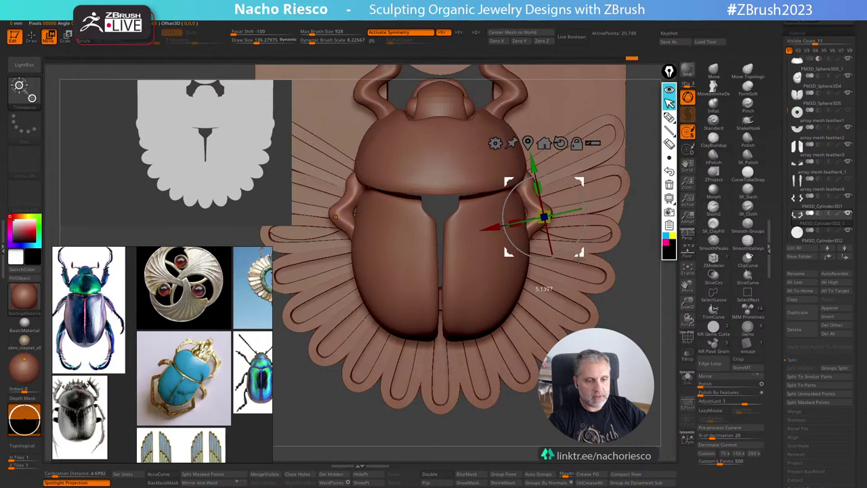
left_click_drag(638, 297, 573, 295, "shift")
left_click_drag(577, 196, 472, 402)
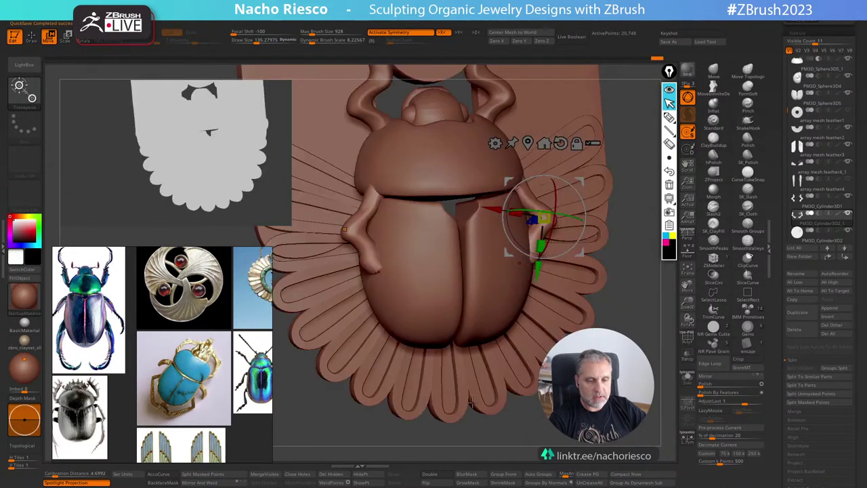
mouse_move(583, 254)
left_mouse_down()
mouse_move(597, 218)
mouse_move(588, 247)
left_mouse_up()
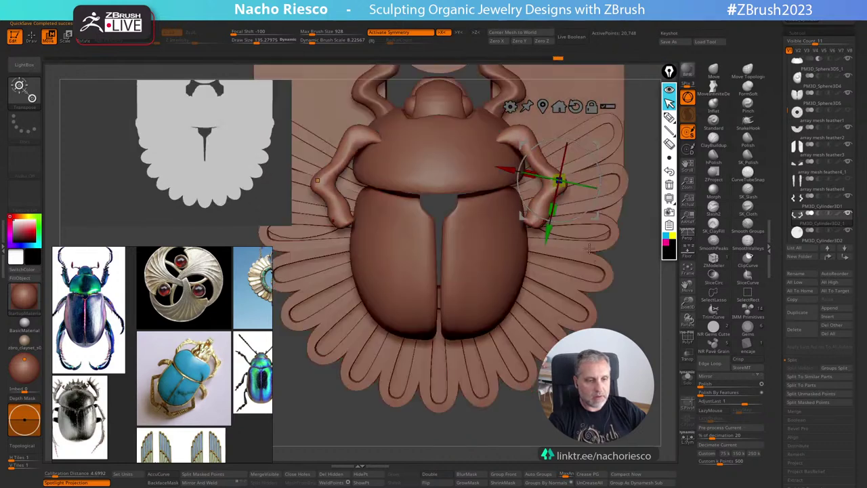
left_click_drag(595, 196, 586, 218)
left_click_drag(498, 414, 486, 428, "alt")
Undo the last moves and rotations of the hind legs back to their place at the lower ends of the wing cases.
key("q")
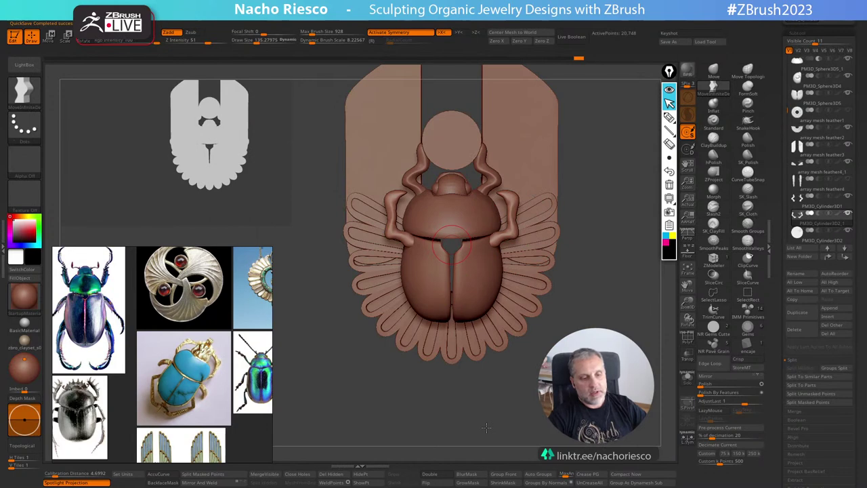
key("ctrl+z")
right_click_drag(623, 319, 622, 335, "ctrl")
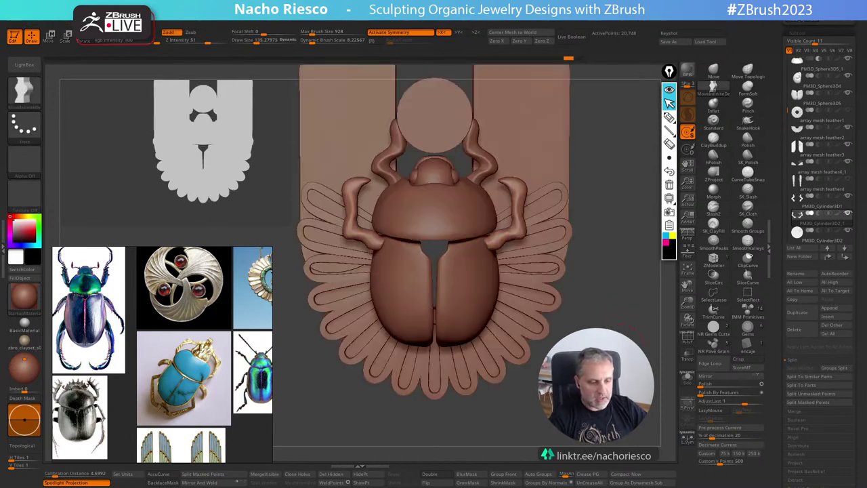
key("ctrl+z")
key("ctrl+z")
key("ctrl+z")
key("ctrl+z")
key("ctrl+z")
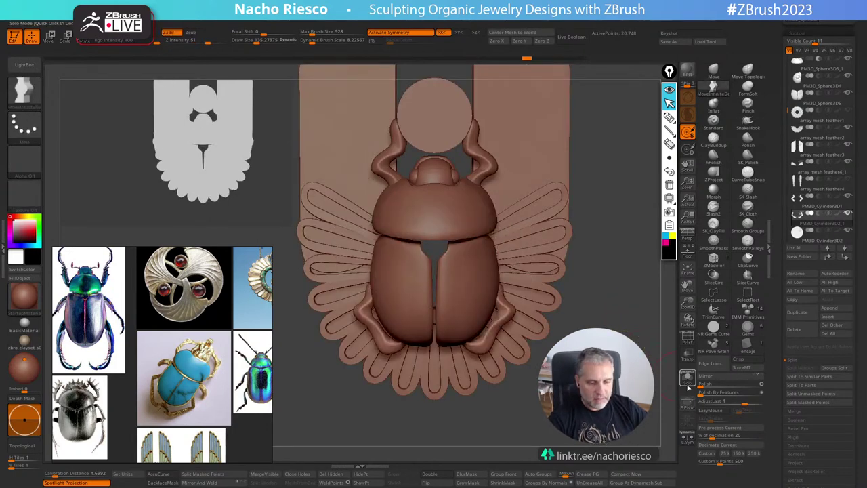
Isolate the hind legs and smooth them at a draw size of about 193, then show the whole scarab again.
left_click(687, 379)
mouse_move(532, 385)
left_mouse_down("alt")
mouse_move(527, 363)
mouse_move(482, 359)
mouse_move(493, 359)
left_mouse_up("alt")
key("s")
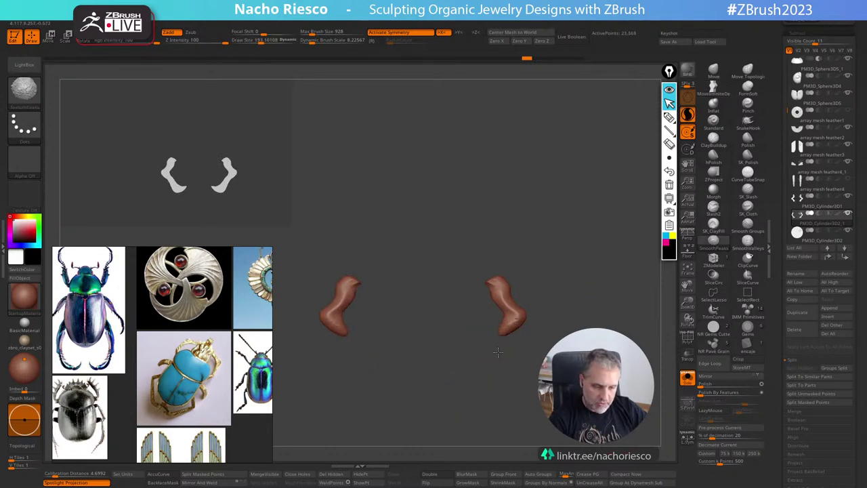
left_click(688, 379)
Move the hind legs inward below the wing cases and rotate them by about 42 degrees with the transform gizmo.
key("w")
left_click_drag(555, 356, 548, 364)
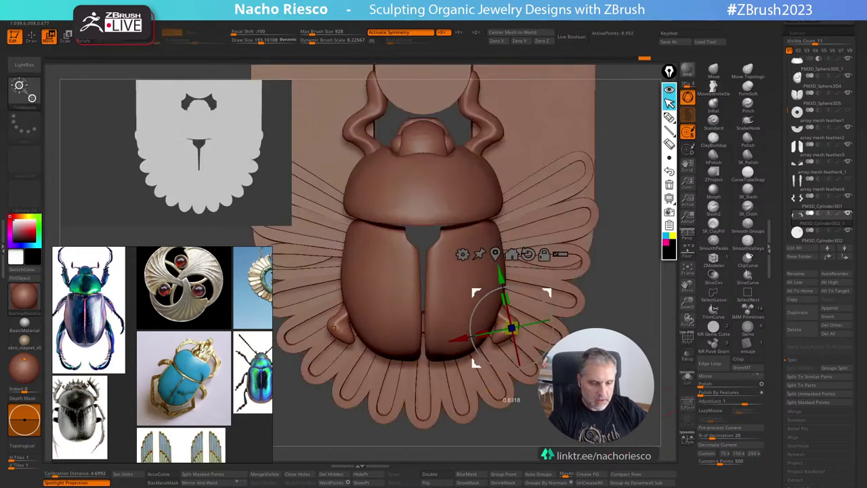
left_click_drag(511, 327, 462, 383)
left_click_drag(496, 415, 497, 384)
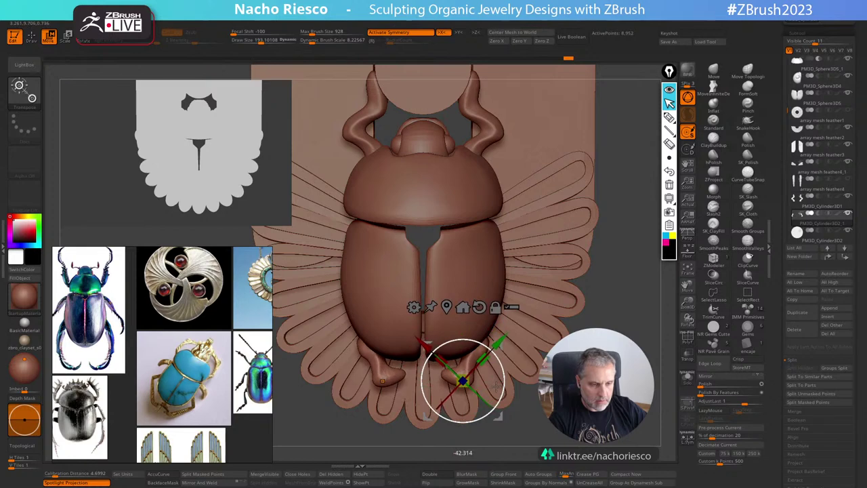
left_click_drag(499, 343, 497, 347)
key("q")
Reshape the hind legs' upper ends and feet with MoveInfiniteDepth at draw sizes of about 120 to 92.
right_click_drag(400, 393, 409, 329, "alt")
key("s")
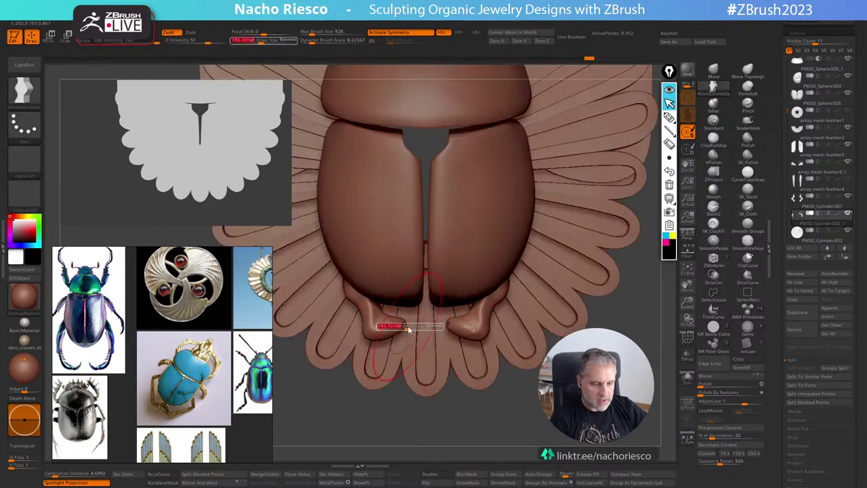
left_click_drag(408, 329, 376, 336)
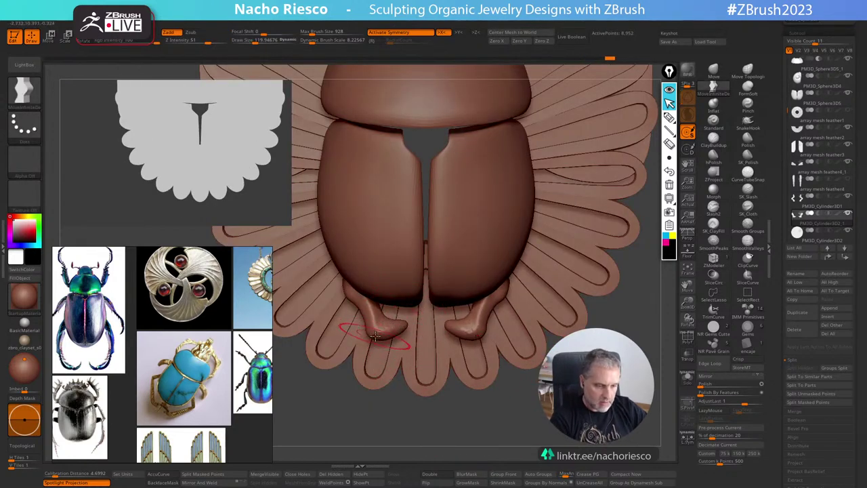
mouse_move(351, 296)
left_mouse_down()
mouse_move(344, 292)
mouse_move(350, 302)
mouse_move(363, 297)
mouse_move(379, 330)
mouse_move(412, 326)
mouse_move(396, 324)
left_mouse_up()
key("s")
key("s")
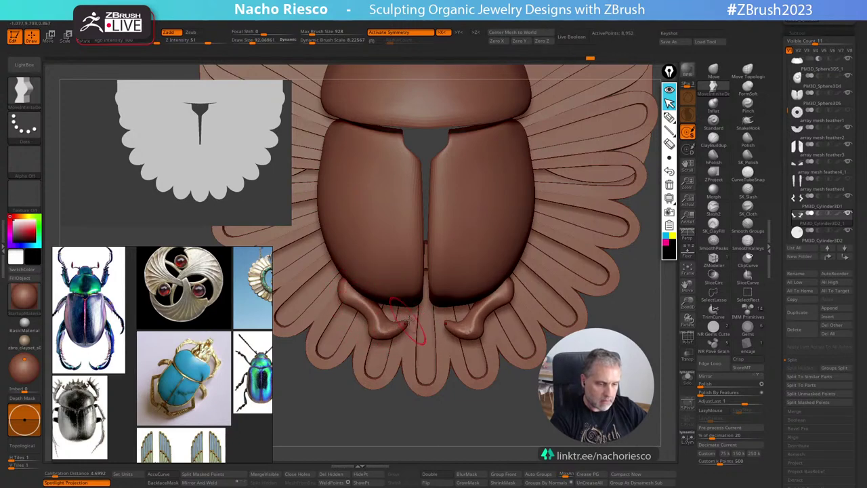
mouse_move(517, 444)
left_mouse_down("alt")
mouse_move(512, 424)
mouse_move(508, 431)
left_mouse_up("alt")
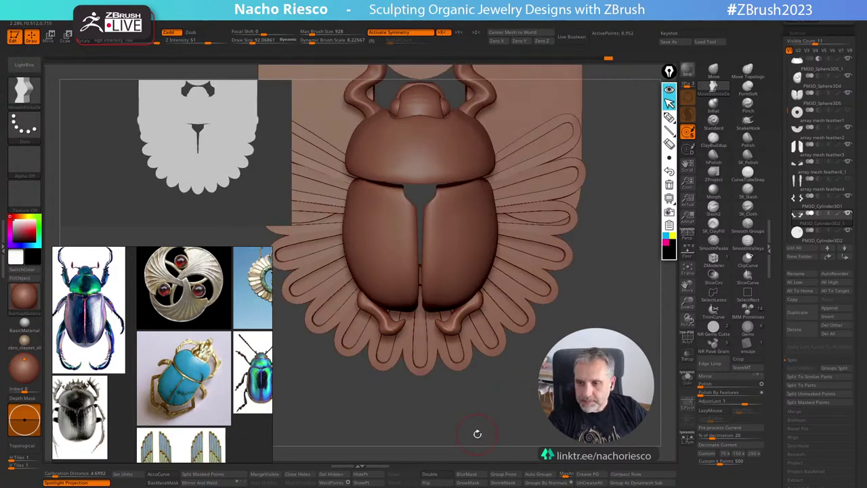
Pull the hind legs' upper ends against the wing cases with MoveInfiniteDepth at a draw size of about 115 and smooth the feet.
left_click_drag(521, 393, 518, 411, "alt")
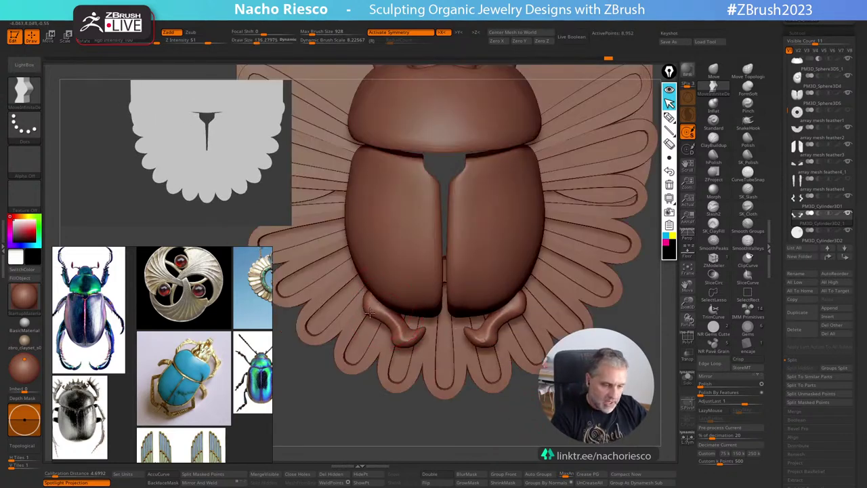
key("bracketleft")
left_click_drag(371, 308, 377, 294)
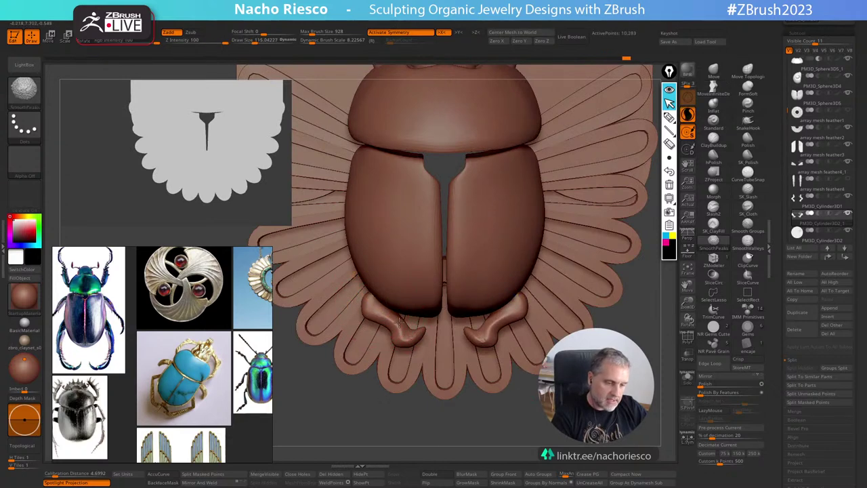
left_click_drag(418, 338, 422, 333, "shift")
left_click_drag(365, 304, 376, 315)
left_click_drag(489, 405, 498, 394, "alt")
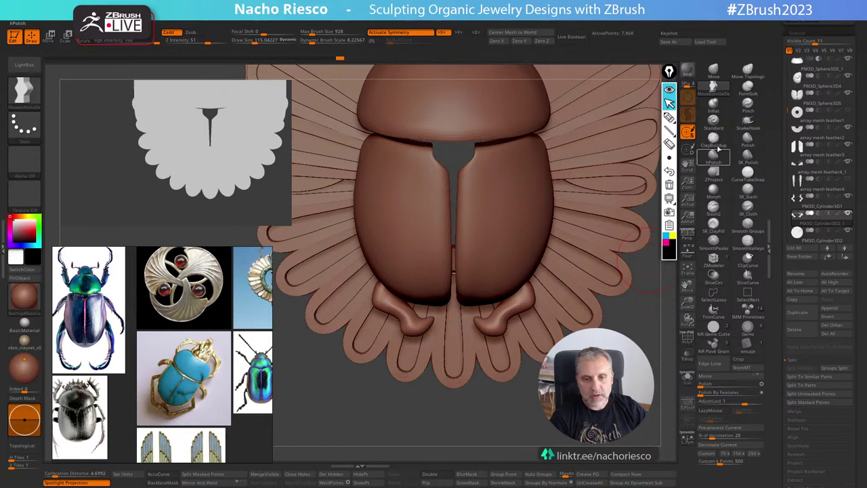
Isolate the hind legs and smooth away the thin strip joining their upper ends at a draw size of about 141.
left_click(714, 141)
left_click(687, 378)
key("s")
key("s")
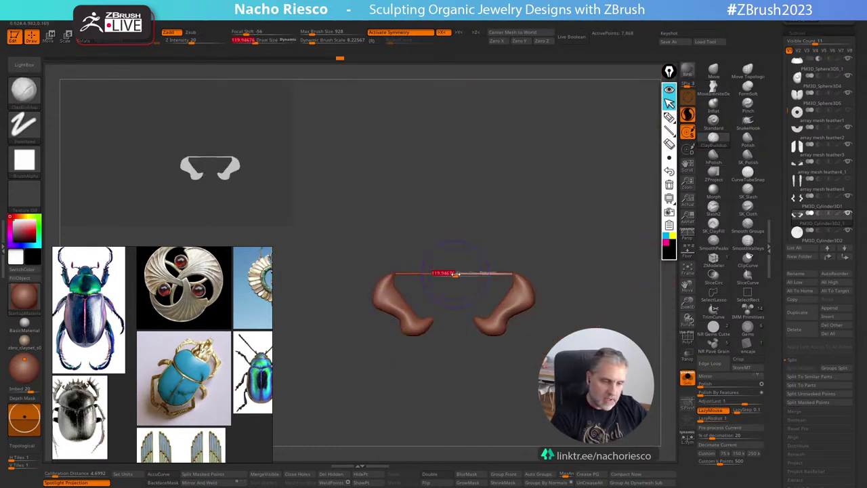
left_click_drag(456, 273, 501, 274, "shift")
left_click_drag(528, 215, 518, 220)
left_click_drag(493, 265, 499, 271, "shift")
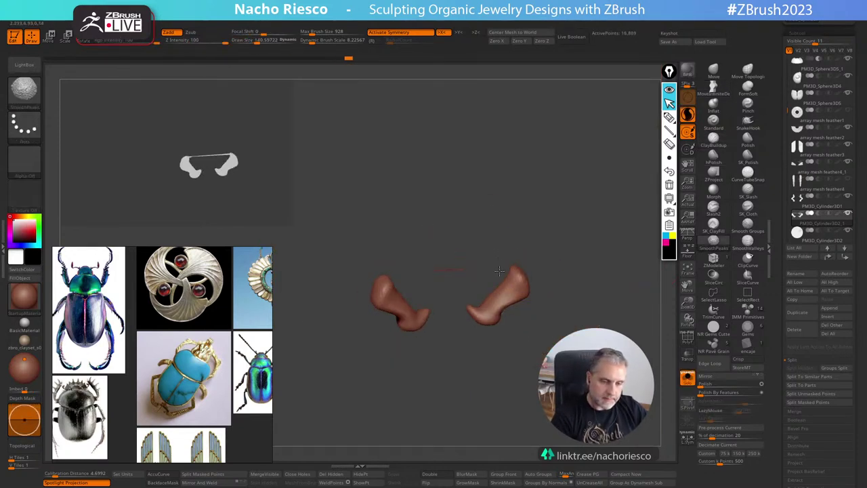
left_click_drag(489, 233, 451, 271, "shift")
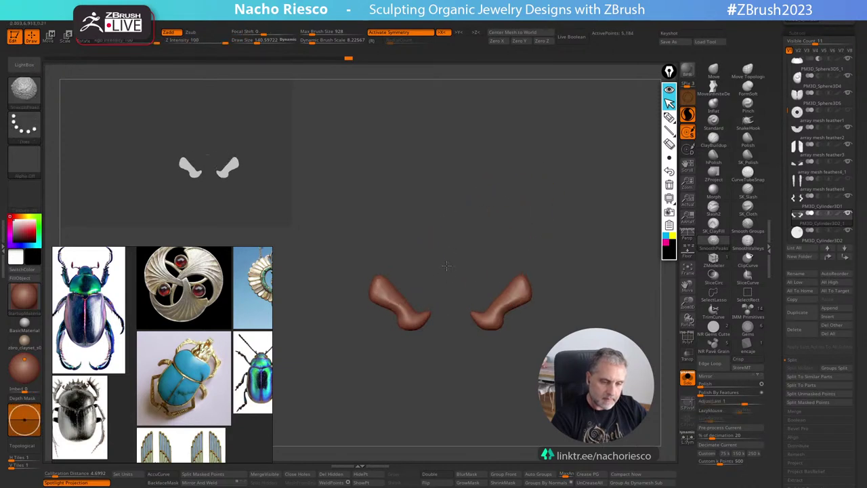
mouse_move(523, 221)
left_mouse_down()
mouse_move(544, 226)
mouse_move(548, 215)
mouse_move(534, 271)
left_mouse_up()
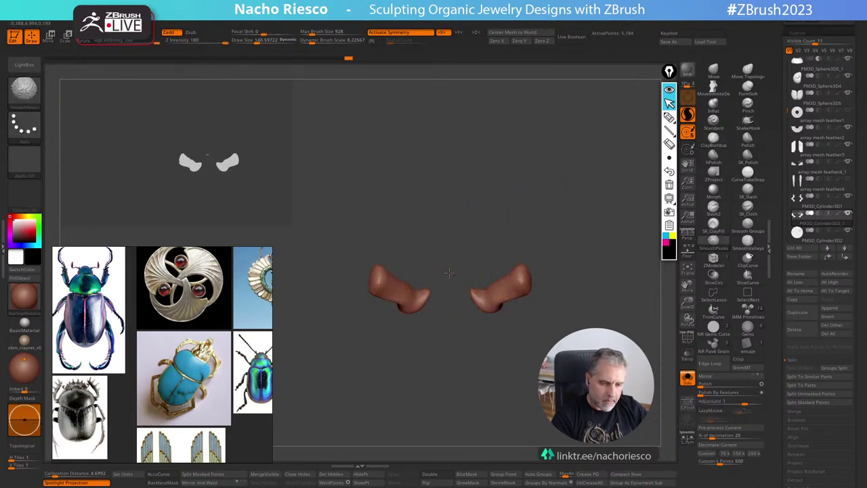
mouse_move(537, 217)
left_mouse_down()
mouse_move(546, 166)
mouse_move(522, 203)
left_mouse_up()
Build a ridge along the hind legs with ClayBuildup without an alpha at a draw size of about 41, smooth it and leave isolation.
left_click_drag(484, 251, 441, 282, "alt")
key("s")
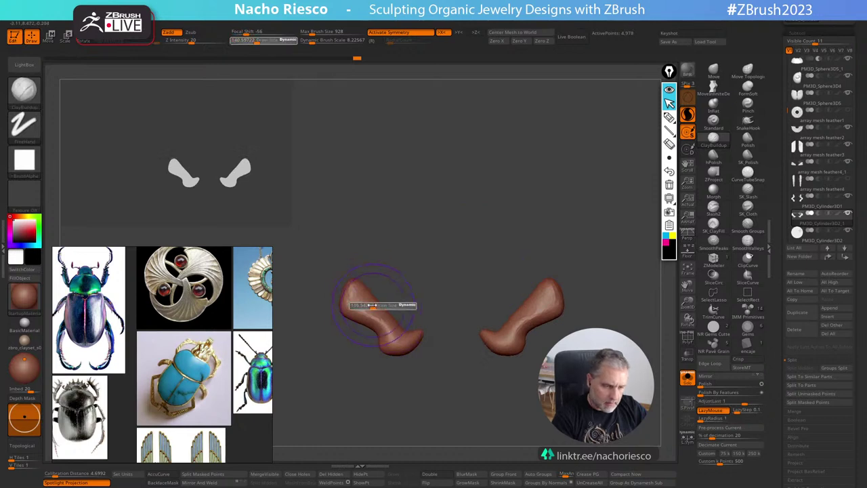
left_click_drag(376, 306, 362, 306)
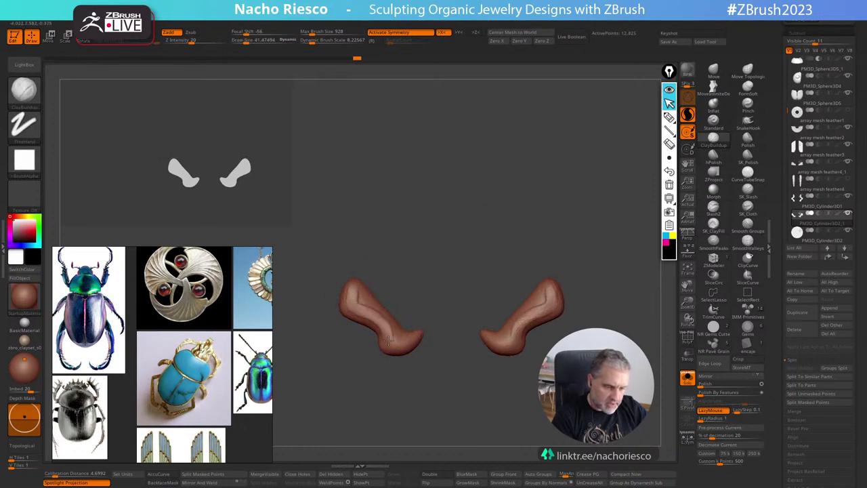
left_click(24, 160)
left_click(82, 172)
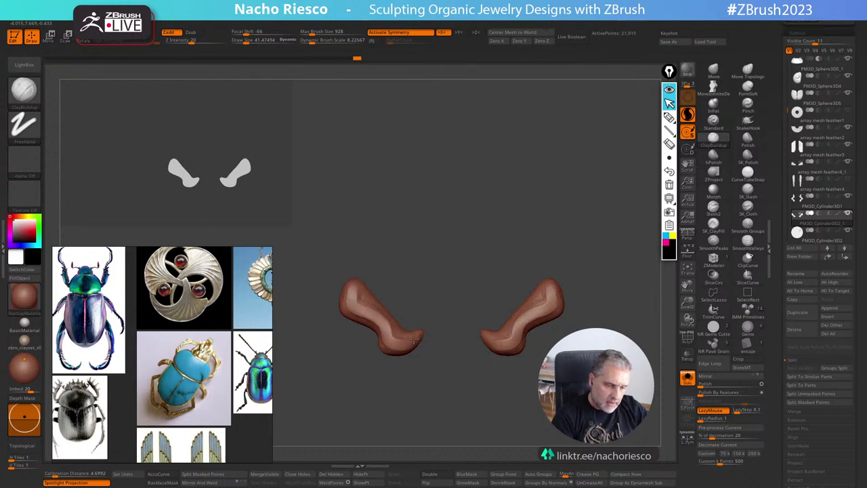
left_click_drag(414, 337, 389, 334, "shift")
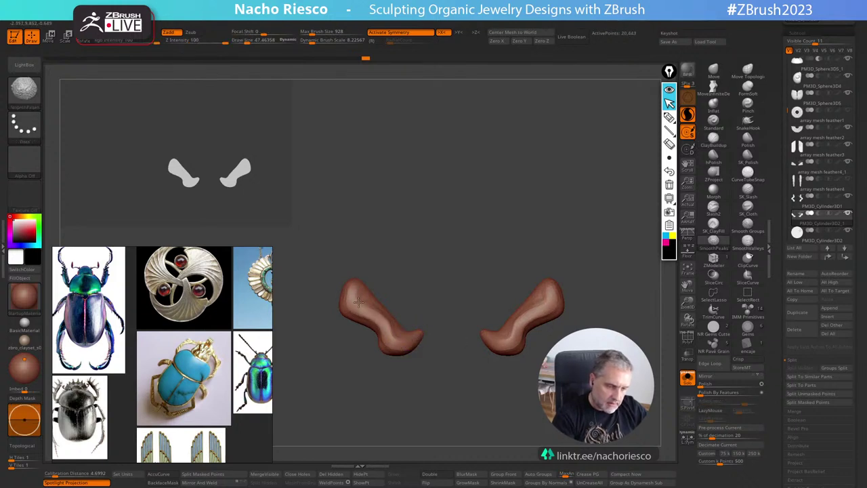
left_click_drag(518, 342, 552, 287, "shift")
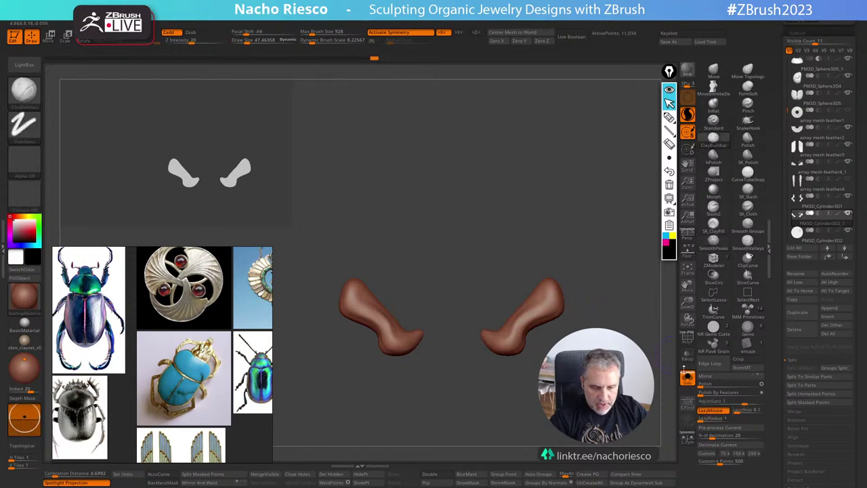
left_click(688, 378)
Tilt the hind legs by about 7 degrees in the side view with the transform gizmo.
left_click_drag(637, 298, 637, 234, "alt")
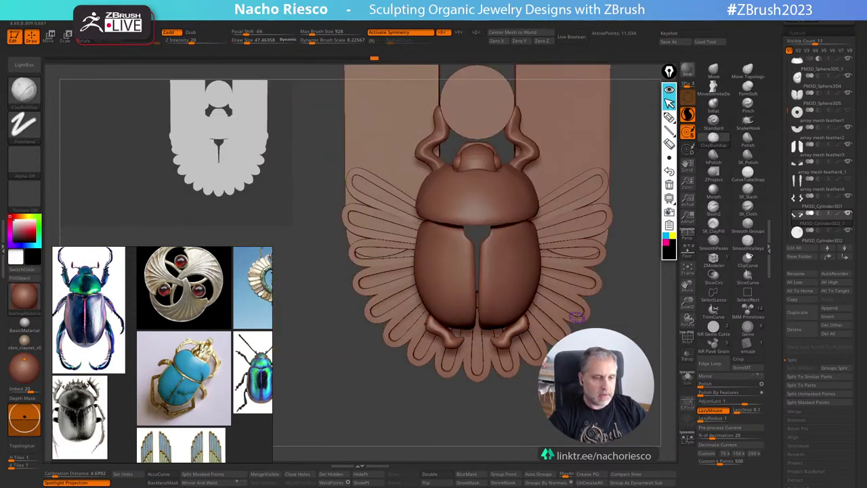
mouse_move(637, 285)
left_mouse_down("alt")
mouse_move(637, 244)
mouse_move(630, 284)
left_mouse_up("alt")
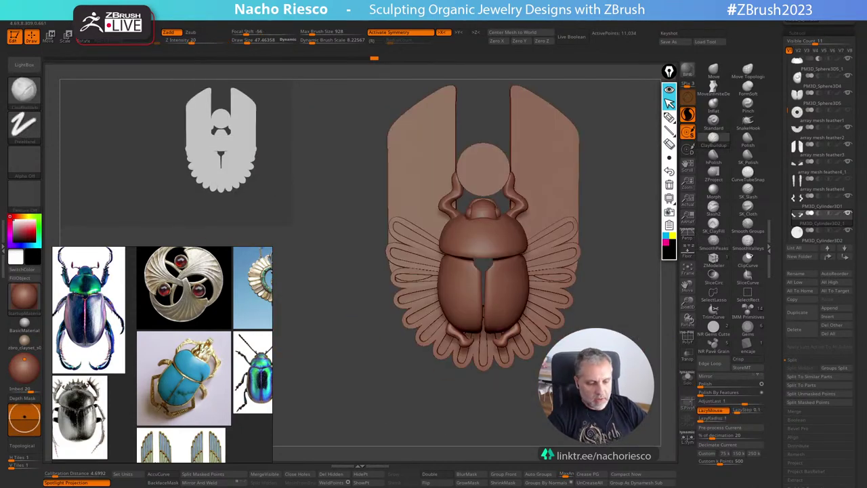
left_click_drag(339, 305, 406, 332, "shift")
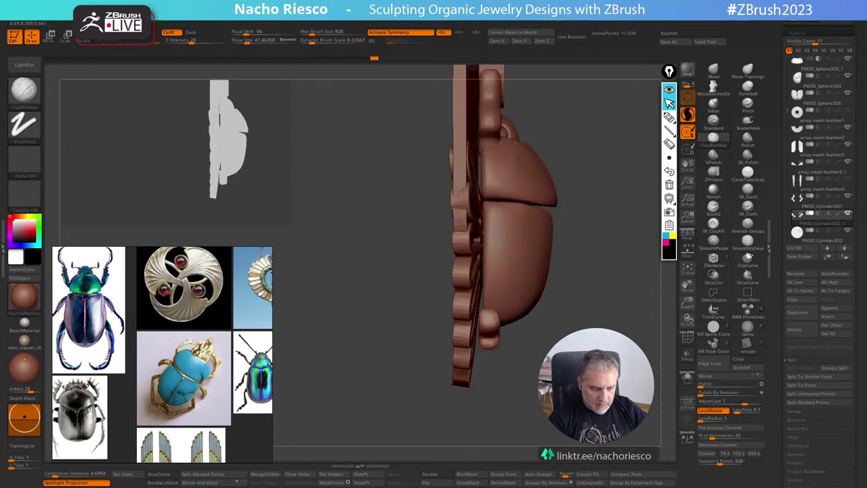
left_click(716, 74)
key("w")
left_click_drag(519, 312, 524, 318)
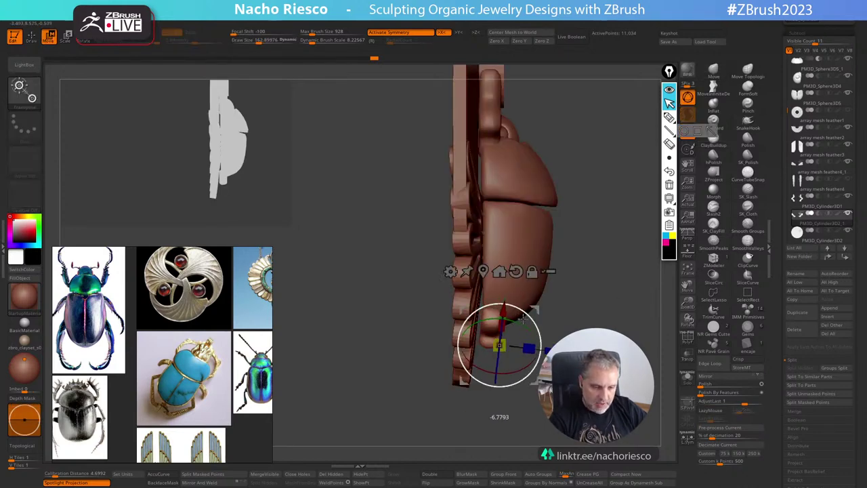
key("q")
left_click_drag(413, 298, 325, 298, "shift")
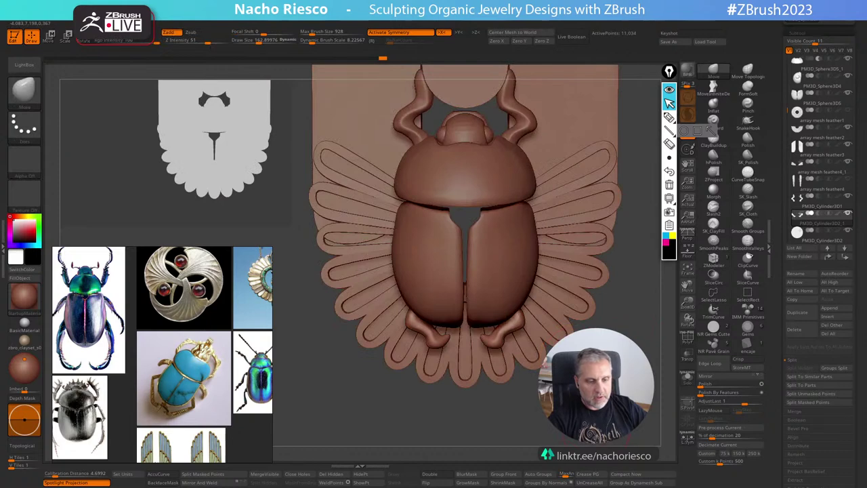
Check the whole piece against the references, then lasso-mask the lower part of the large wings, blur the mask and invert it.
key("f")
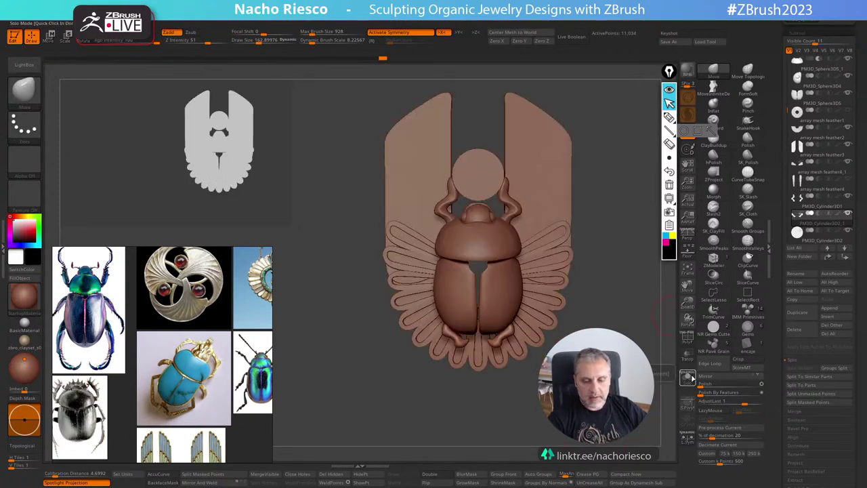
left_click_drag(515, 402, 544, 449)
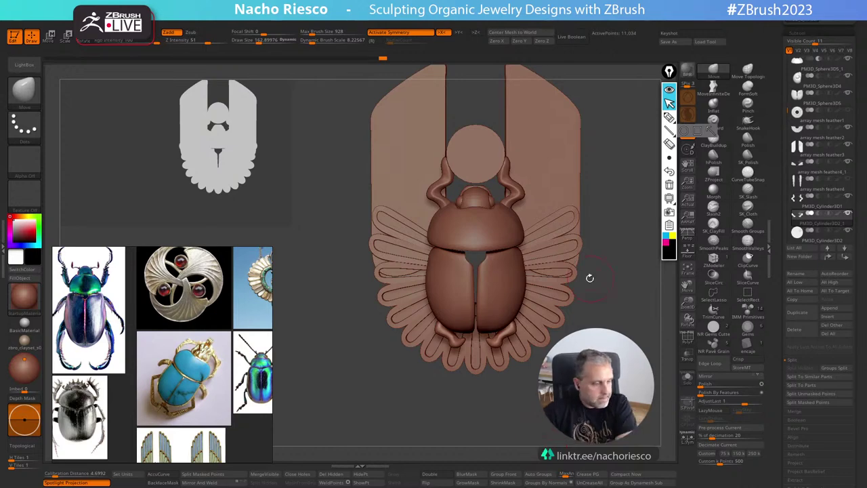
scroll(231, 352, "down", 5)
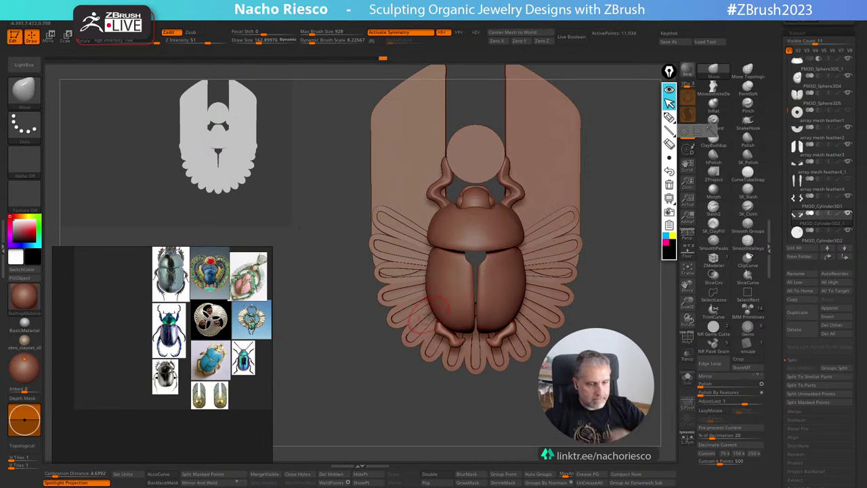
left_click(564, 193, "alt")
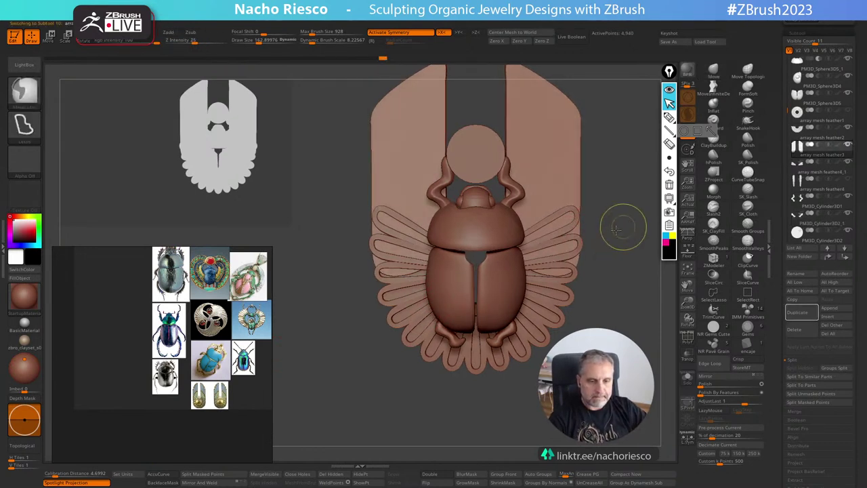
left_click_drag(617, 231, 479, 279, "ctrl")
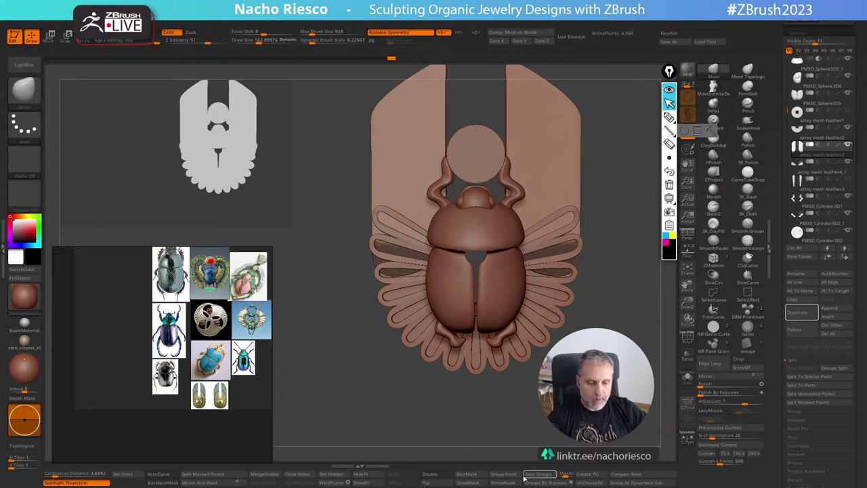
left_click(479, 477)
left_click(532, 431, "ctrl")
Move the unmasked lower part of the large wings down and slightly inward behind the feathers.
key("w")
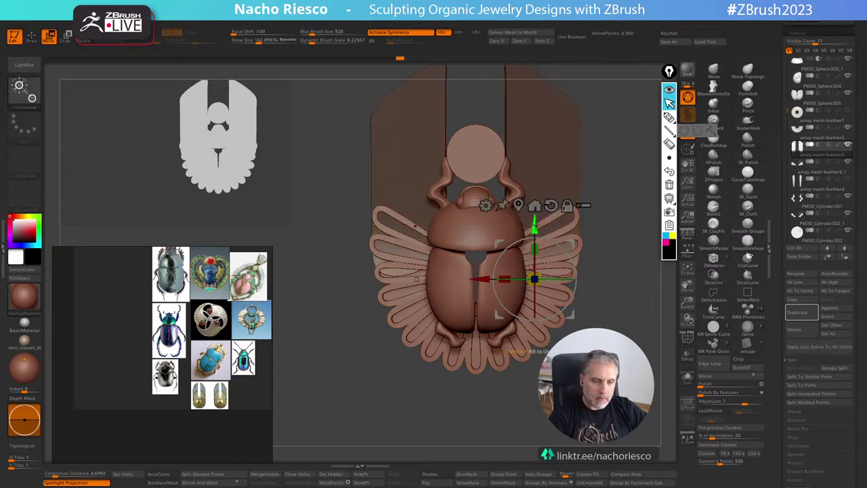
left_click_drag(535, 228, 561, 290)
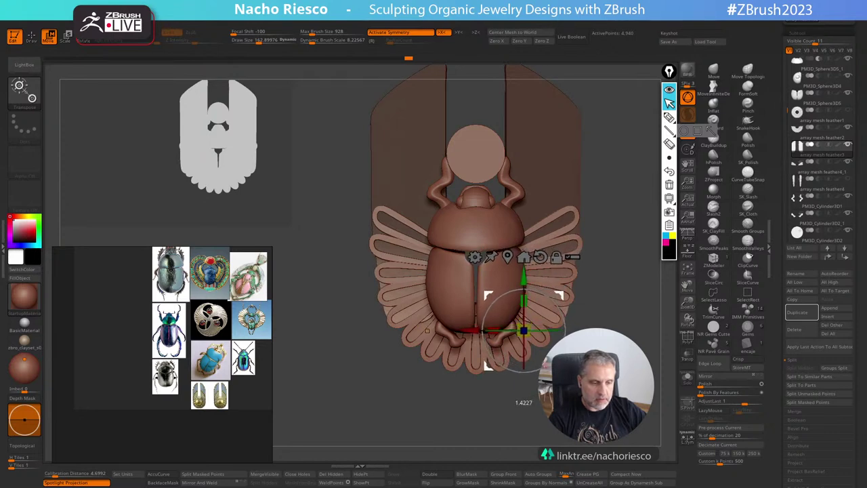
key("q")
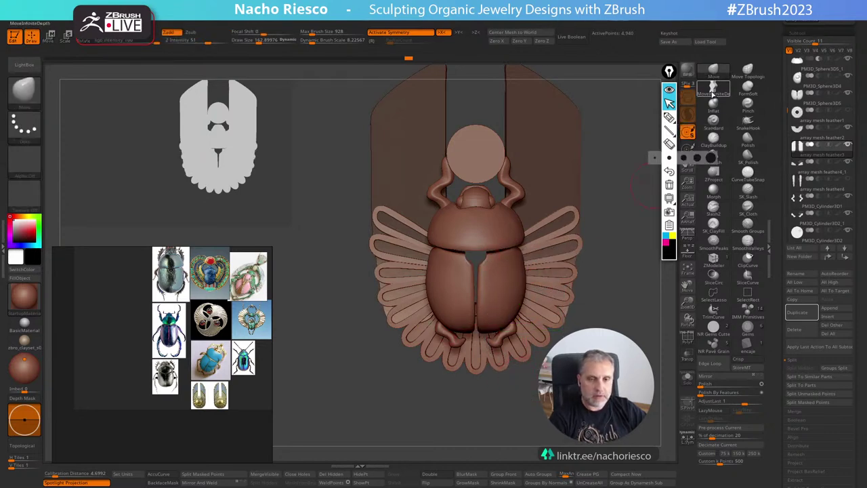
Refine the lower outline of the large wings with MoveInfiniteDepth at draw sizes of about 219 to 299, clearing the mask along the way.
left_click(714, 88)
key("s")
left_click_drag(498, 371, 479, 374)
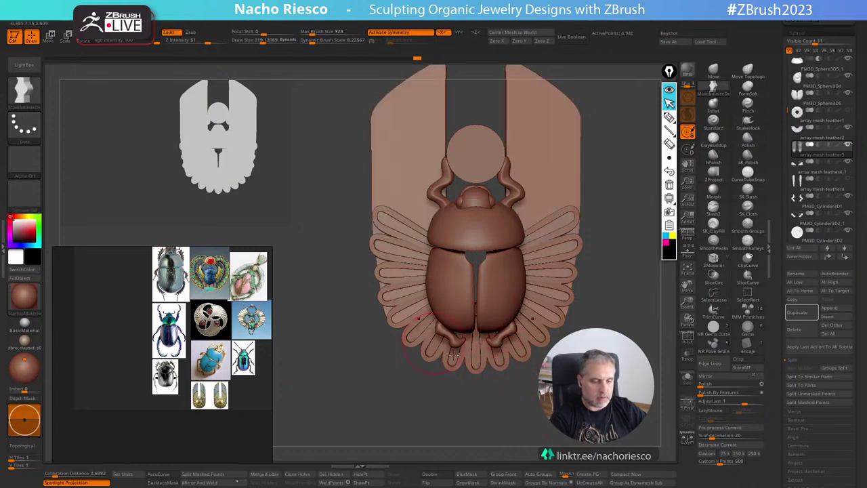
key("w")
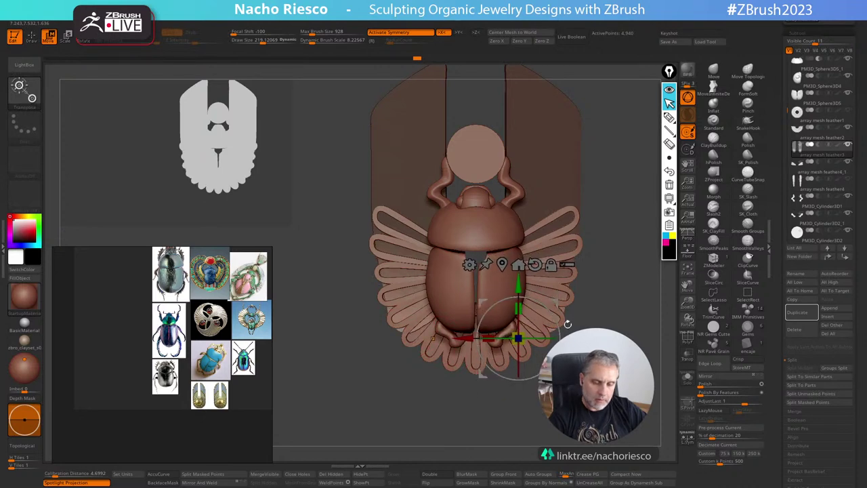
key("q")
left_click_drag(598, 277, 612, 293, "ctrl")
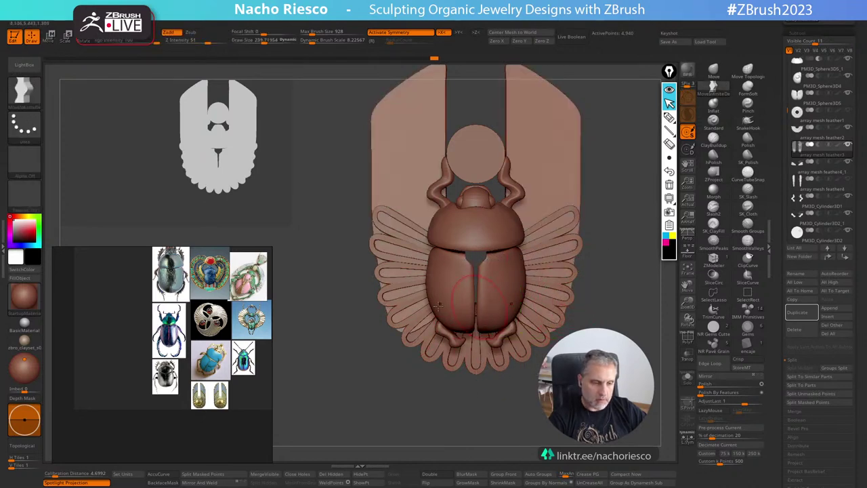
key("s")
left_click_drag(420, 315, 424, 315)
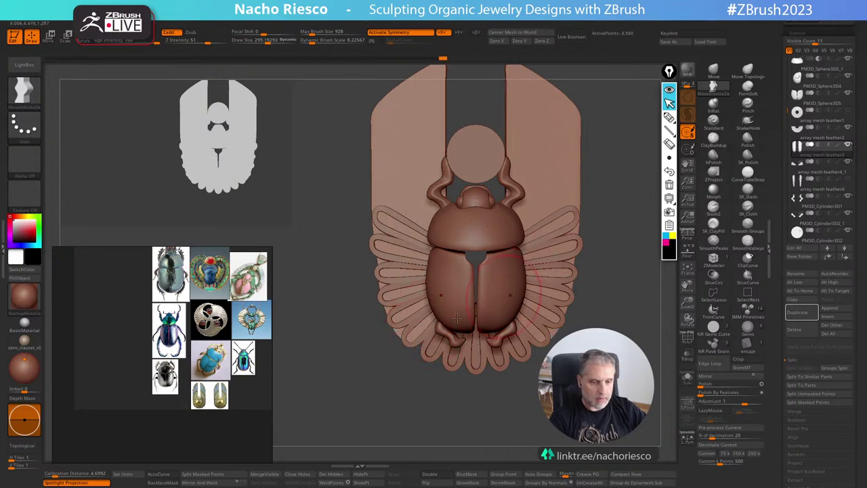
key("s")
left_click_drag(407, 338, 405, 340)
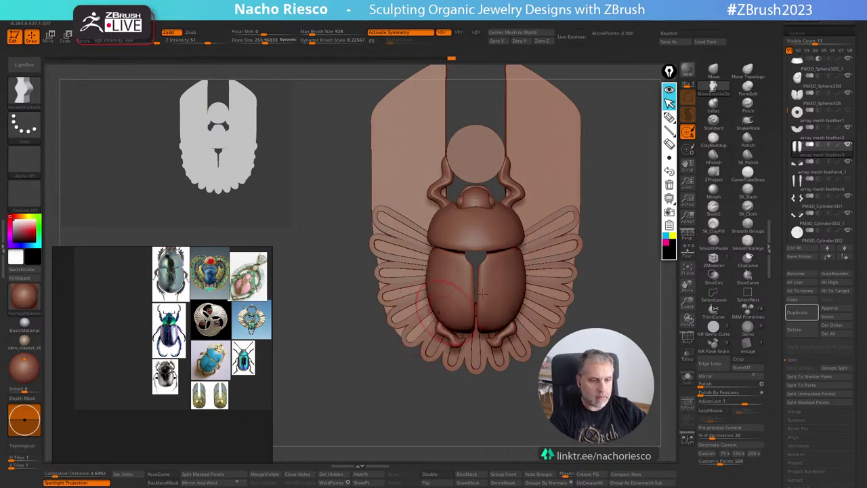
Shift the large wings slightly in depth in the side view, and apply Polish By Features to them.
mouse_move(616, 224)
left_mouse_down()
mouse_move(613, 258)
mouse_move(589, 254)
mouse_move(587, 277)
left_mouse_up()
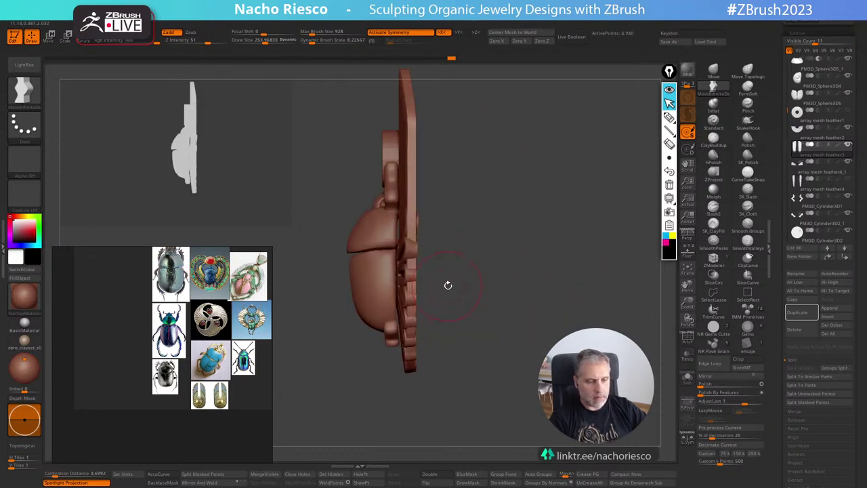
key("w")
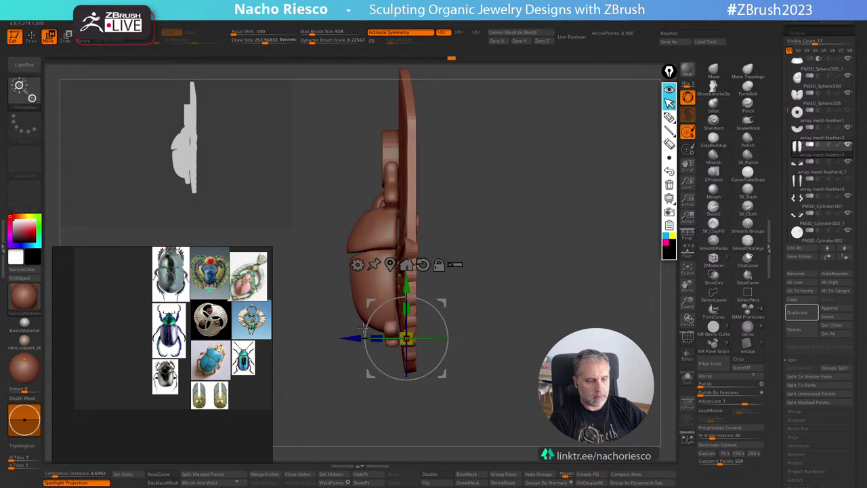
left_click_drag(352, 337, 355, 337)
left_click_drag(501, 251, 556, 233, "shift")
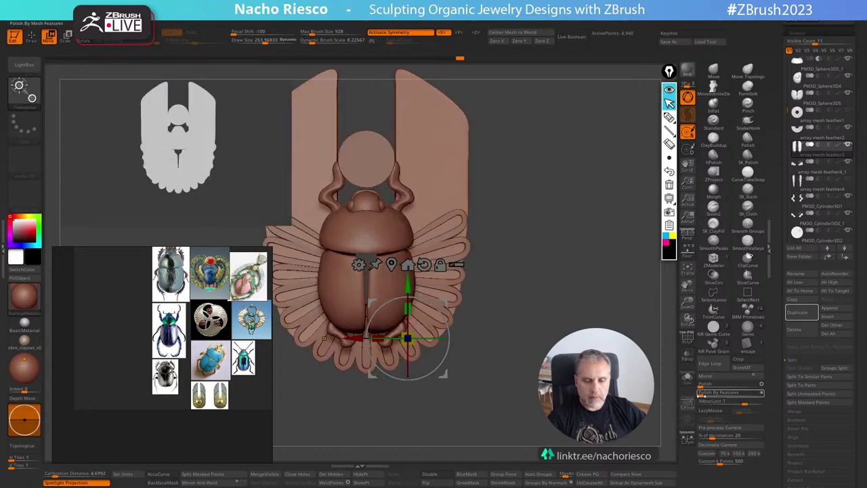
left_click(718, 392)
key("q")
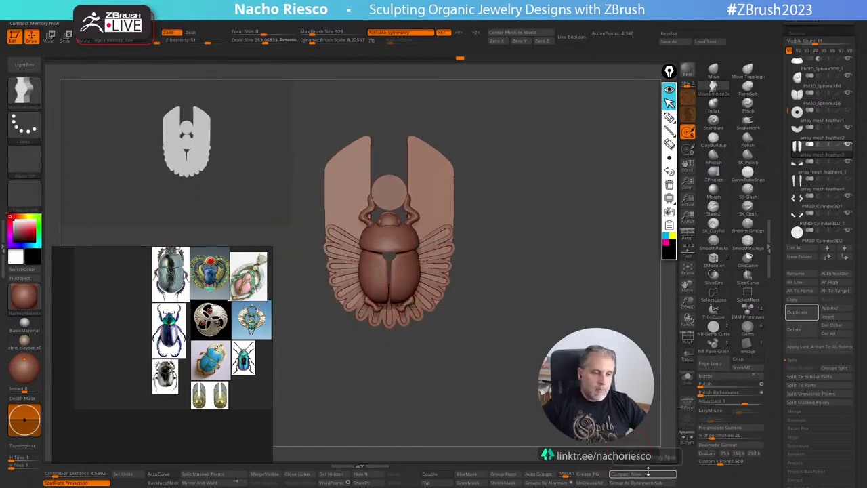
Select the scarab's thorax plate and adjust its front edge and side corners with the Move brush.
left_click_drag(560, 274, 604, 441, "alt")
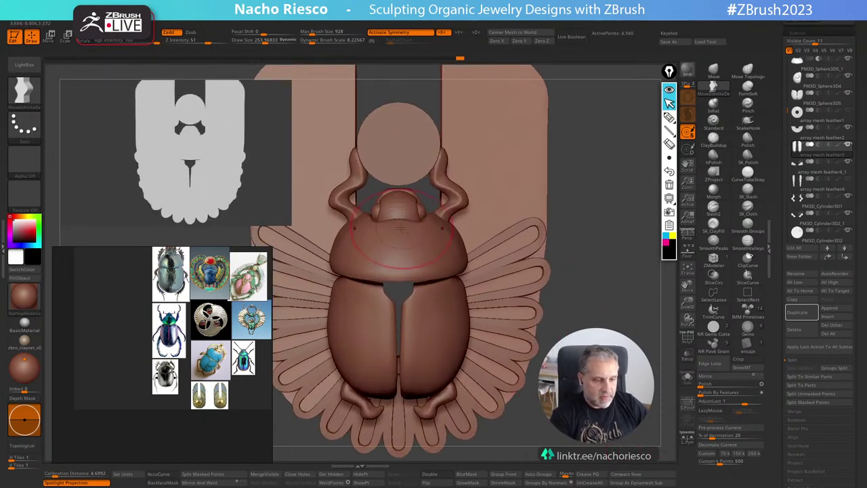
left_click_drag(613, 223, 642, 261, "alt")
left_click(434, 291, "alt")
left_click(713, 71)
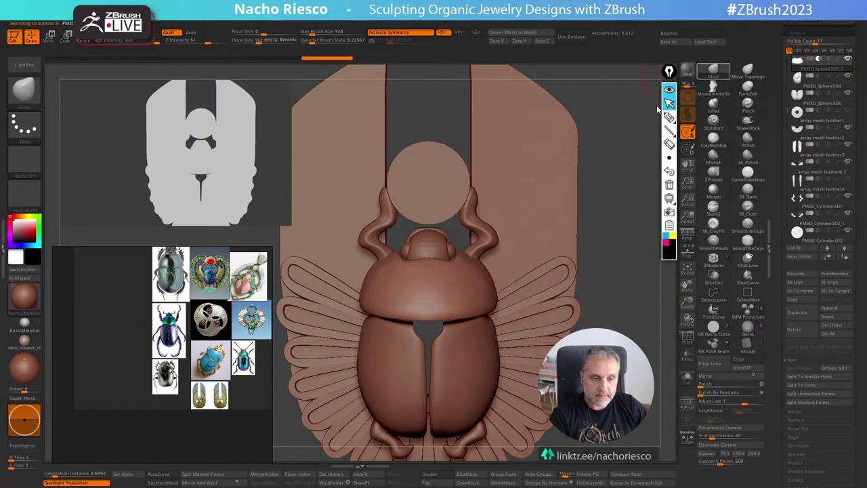
key("s")
left_click_drag(426, 270, 428, 269)
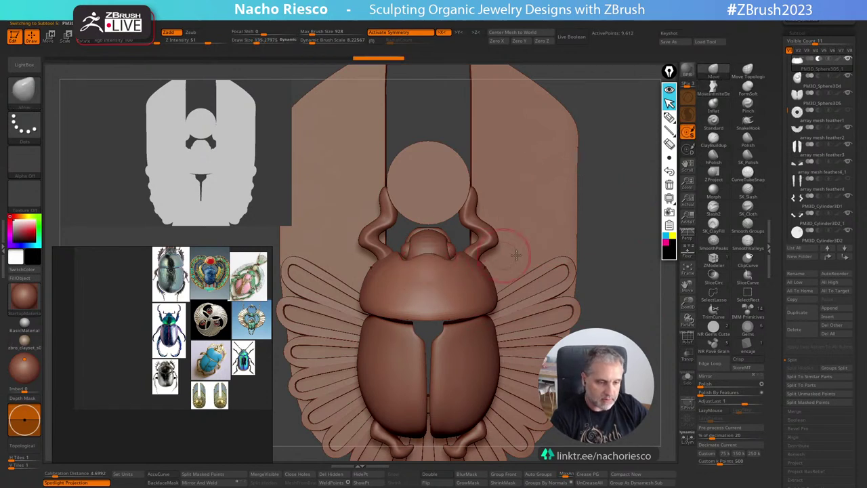
mouse_move(620, 187)
left_mouse_down("alt")
mouse_move(627, 184)
mouse_move(617, 210)
left_mouse_up("alt")
key("s")
left_click(372, 291)
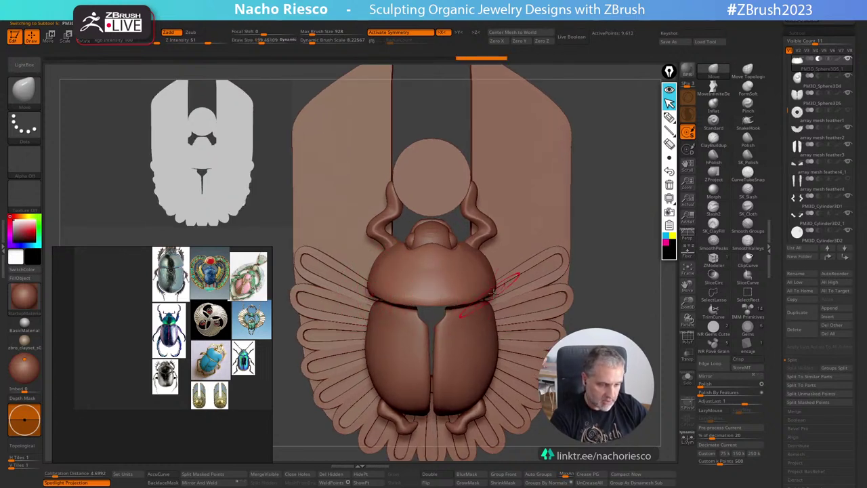
Select the wing cases and adjust their upper outer edge below the thorax plate with the Move brush at a draw size of about 199.
left_click(484, 317, "alt")
left_click_drag(485, 310, 489, 307)
left_click_drag(603, 293, 572, 280, "alt")
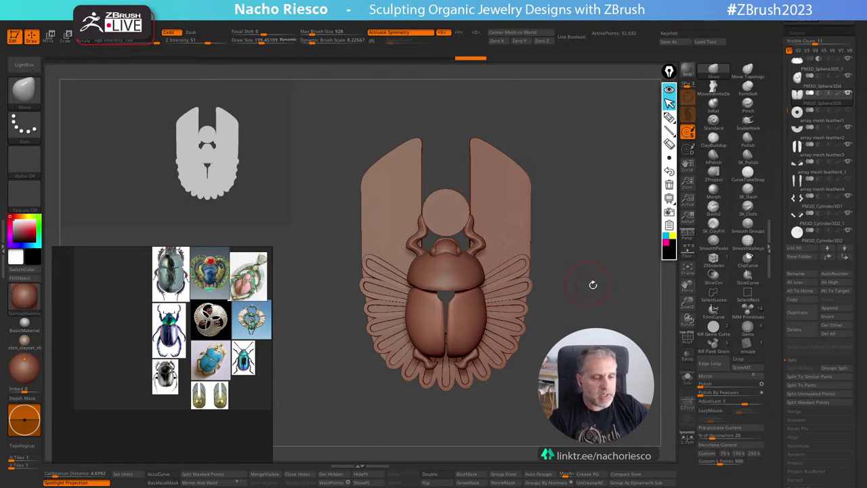
Insert a sphere from the IMM Primitives brush at the centre of the sun disc and adjust it with the transform gizmo.
mouse_move(593, 284)
left_mouse_down()
mouse_move(607, 296)
mouse_move(645, 229)
left_mouse_up()
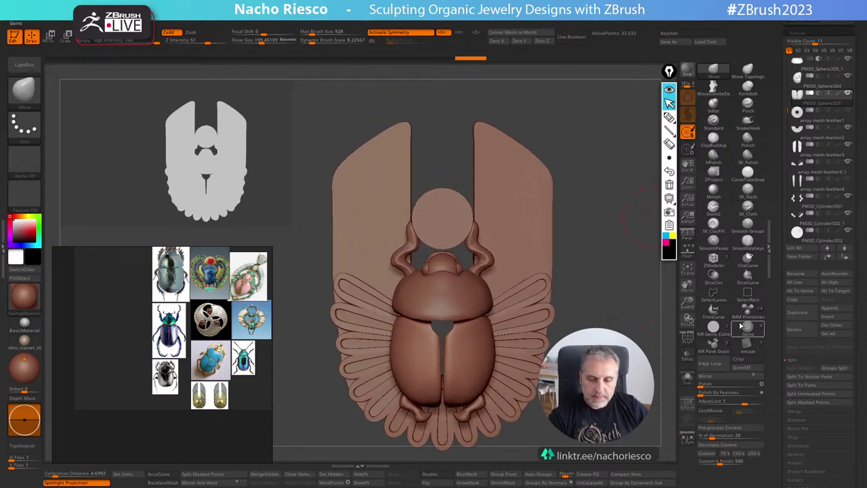
left_click(746, 319)
right_click_drag(132, 289, 189, 302)
right_click_drag(501, 317, 571, 265, "ctrl")
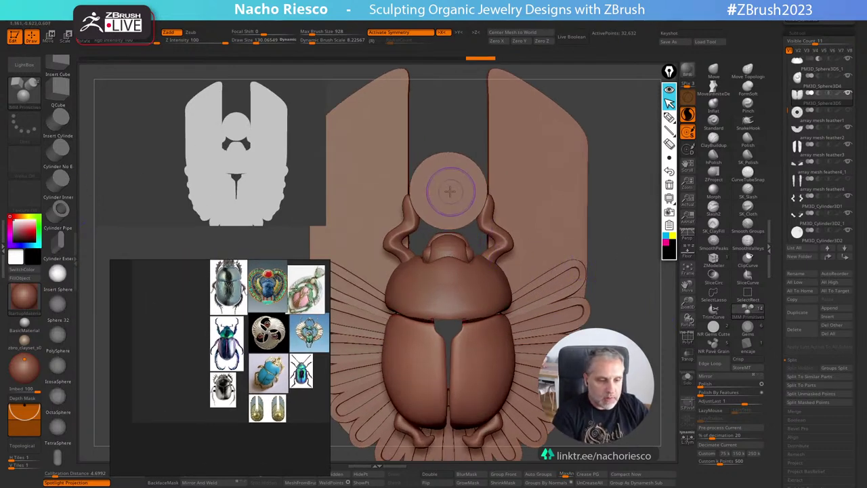
left_click_drag(448, 192, 450, 223)
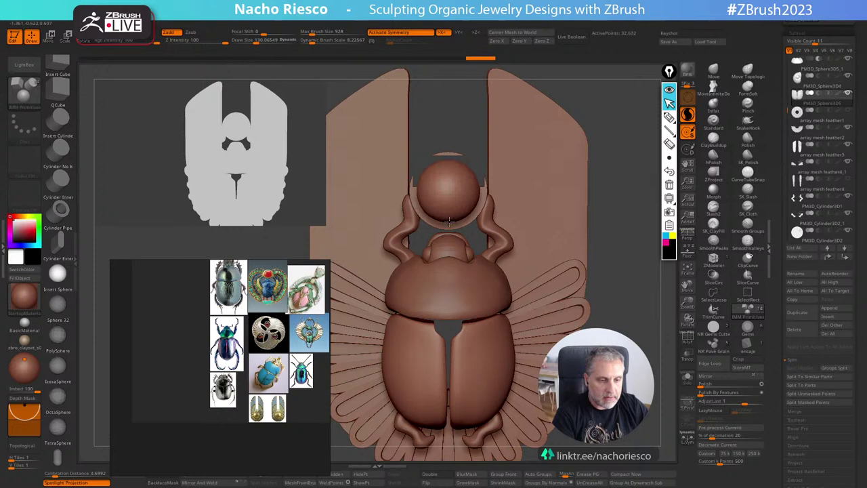
right_click_drag(455, 224, 594, 238)
key("w")
left_click_drag(508, 194, 462, 194)
Split the new sphere from the masked wing cases into its own subtool.
right_click_drag(588, 185, 523, 197)
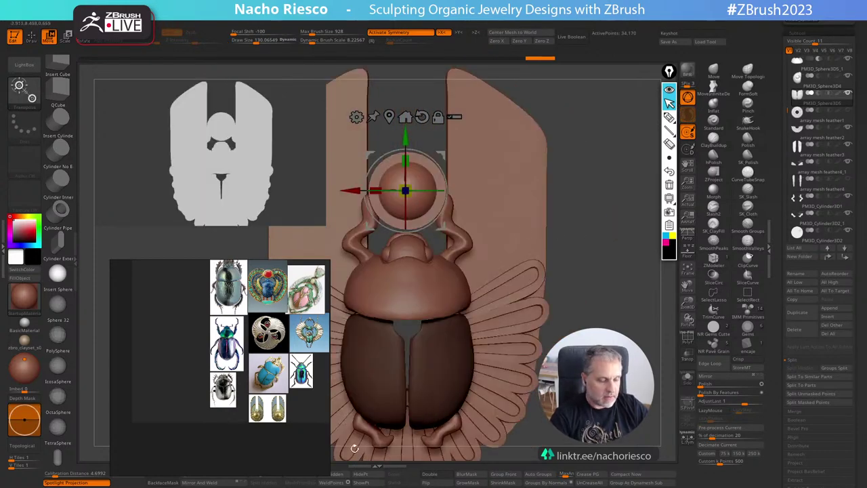
right_click_drag(196, 445, 179, 388)
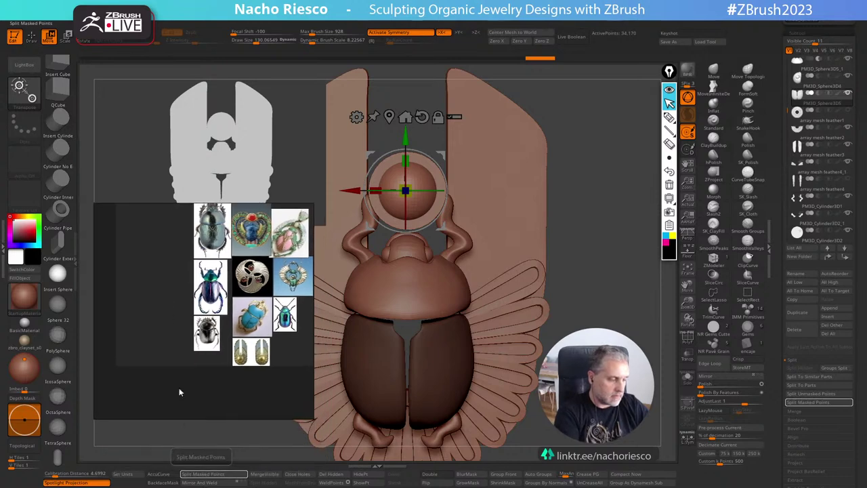
left_click(202, 477)
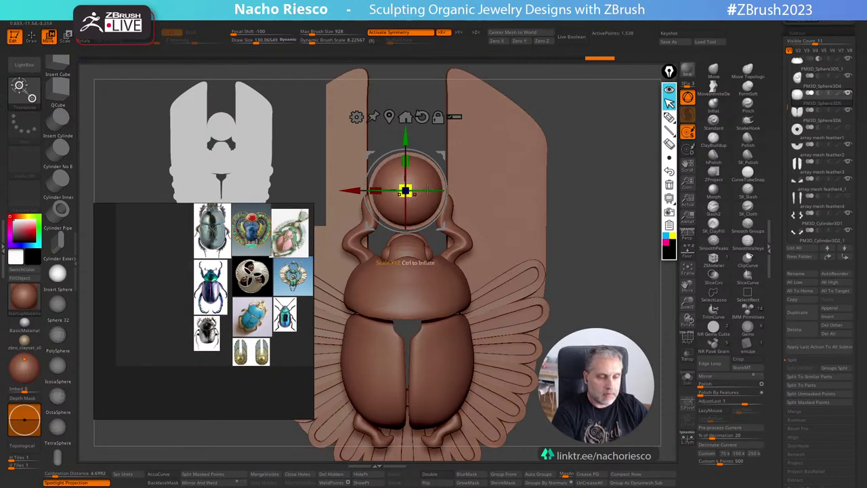
Enlarge the sphere to nearly fill the sun disc and adjust it in depth from the side view.
left_click_drag(427, 188, 521, 196, "shift")
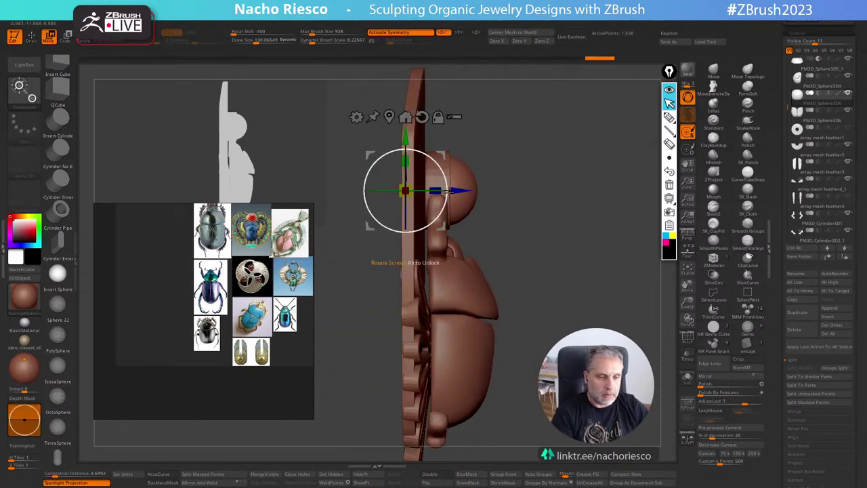
mouse_move(435, 190)
left_mouse_down()
mouse_move(426, 190)
mouse_move(489, 189)
mouse_move(480, 189)
left_mouse_up()
left_click_drag(620, 268, 570, 271, "shift")
key("q")
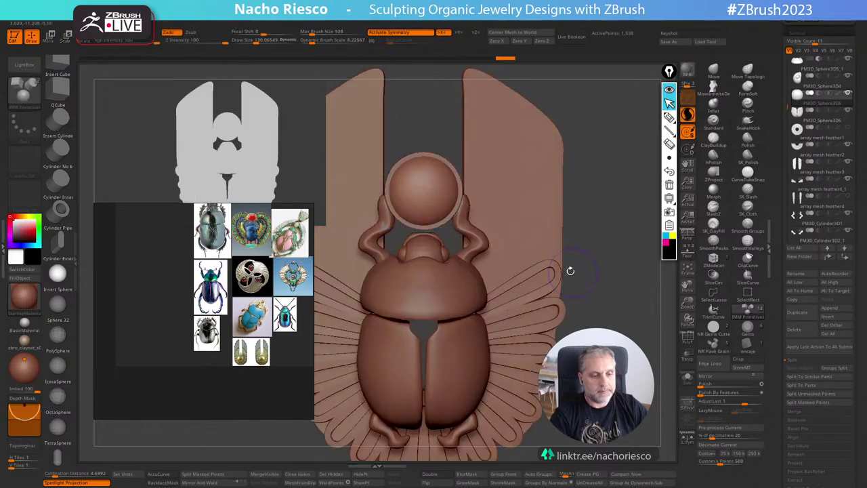
Select the large wings, lasso-mask their upper part, blur the mask and invert it.
mouse_move(591, 319)
left_mouse_down("alt")
mouse_move(600, 272)
mouse_move(587, 283)
left_mouse_up("alt")
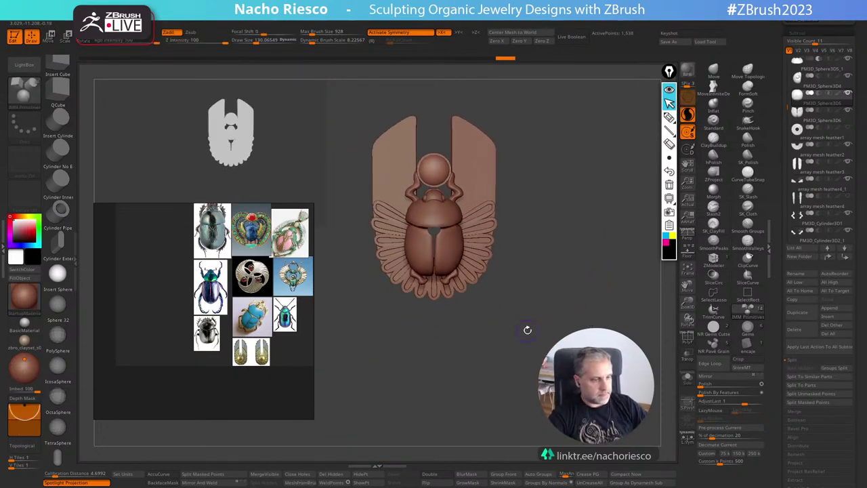
left_click_drag(586, 277, 607, 342, "alt")
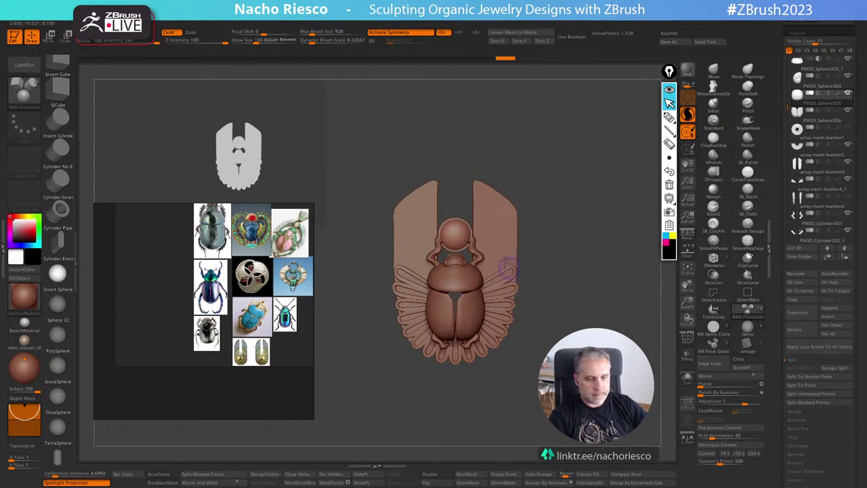
left_click(503, 261, "alt")
key("w")
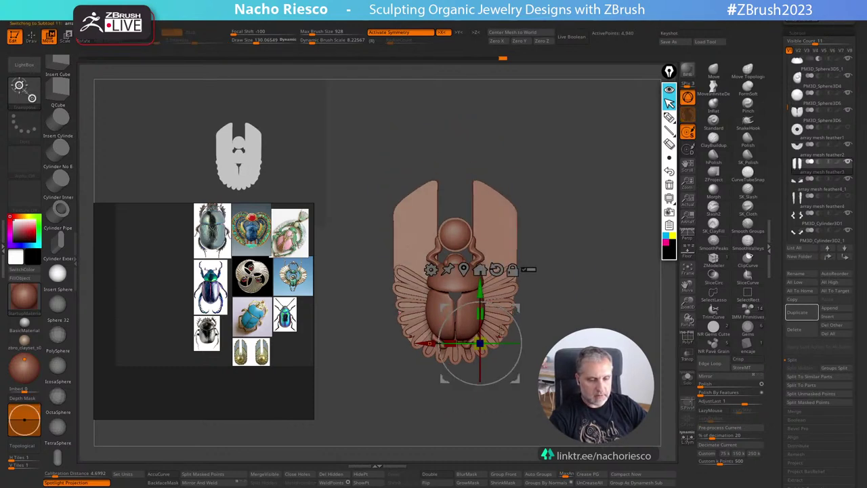
mouse_move(409, 104)
left_mouse_down("ctrl")
mouse_move(451, 271)
mouse_move(552, 230)
left_mouse_up("ctrl")
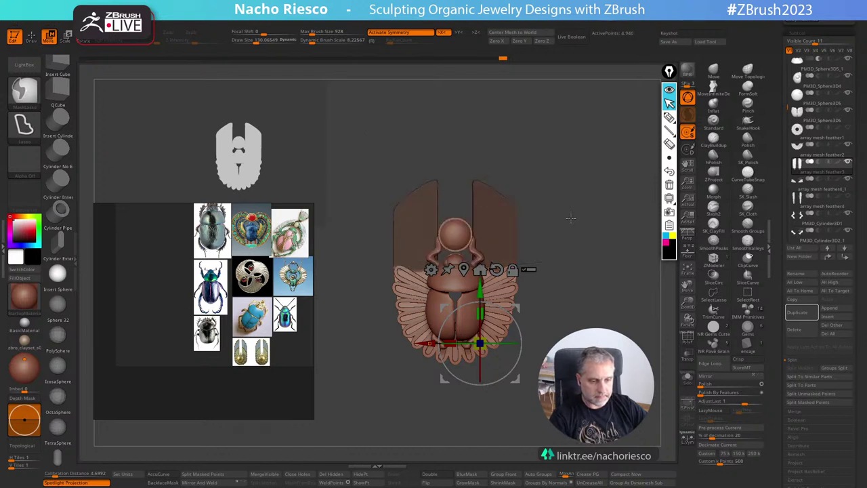
left_click(473, 475)
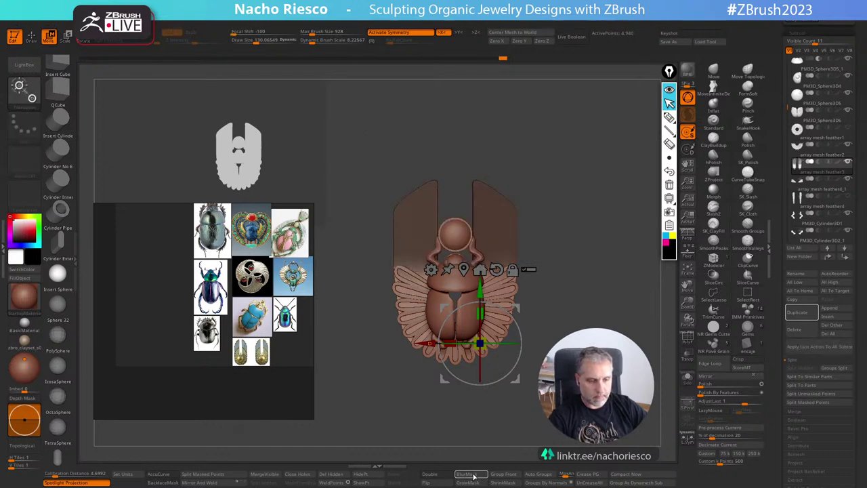
left_click(546, 348, "ctrl")
Raise the unmasked upper part of the large wings to lengthen them, and clear the mask.
left_click_drag(481, 291, 480, 274)
key("q")
mouse_move(590, 299)
left_mouse_down("ctrl")
mouse_move(592, 321)
mouse_move(573, 257)
left_mouse_up("ctrl")
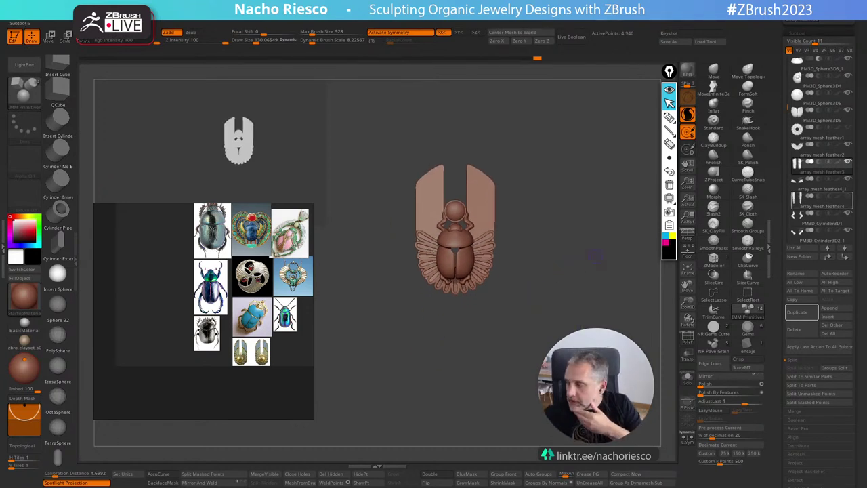
mouse_move(820, 166)
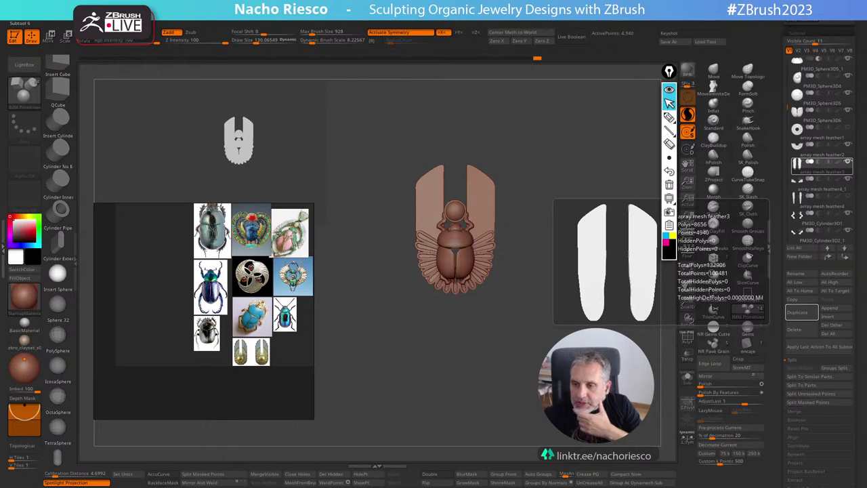
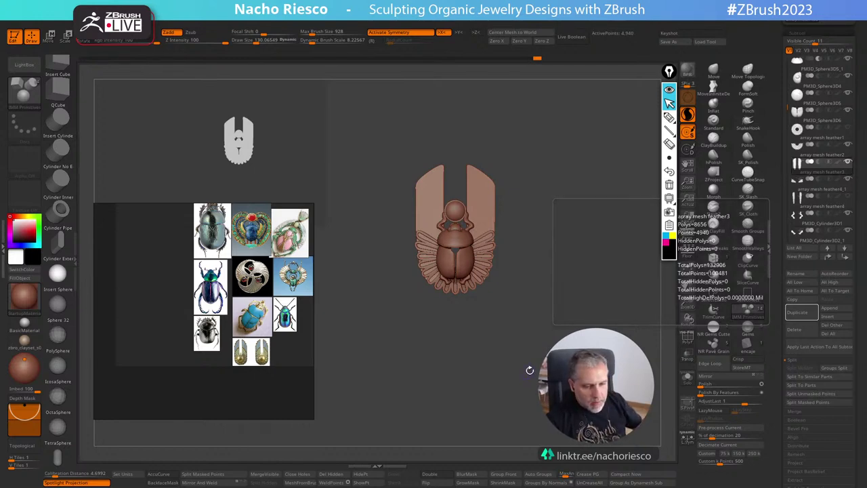
Select the wing cases and slim their outline with MoveInfiniteDepth at draw sizes of about 374 and 315.
left_click_drag(528, 369, 576, 369)
left_click(476, 316, "alt")
left_click_drag(588, 300, 605, 321, "alt")
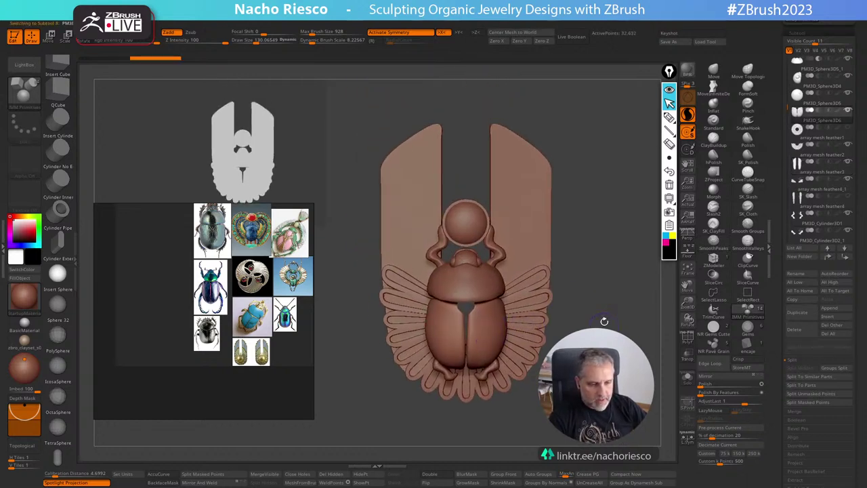
left_click(715, 88)
key("s")
mouse_move(491, 316)
left_mouse_down()
mouse_move(502, 316)
mouse_move(485, 314)
mouse_move(478, 333)
left_mouse_up()
key("s")
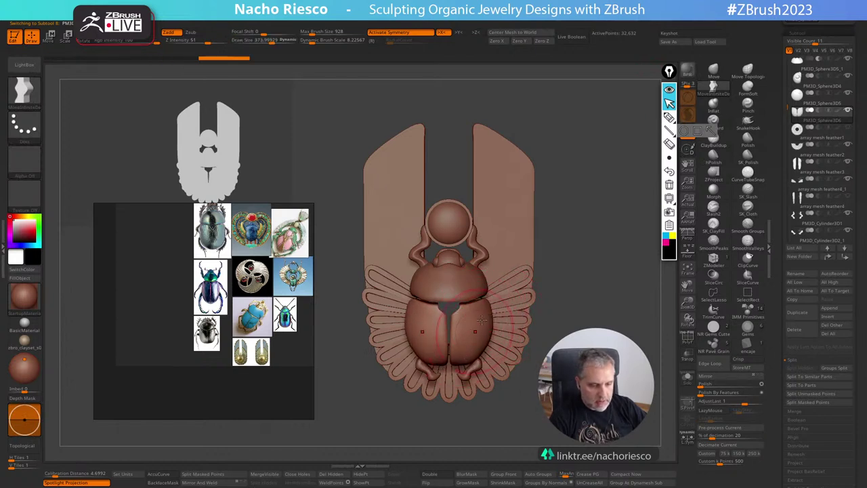
key("[")
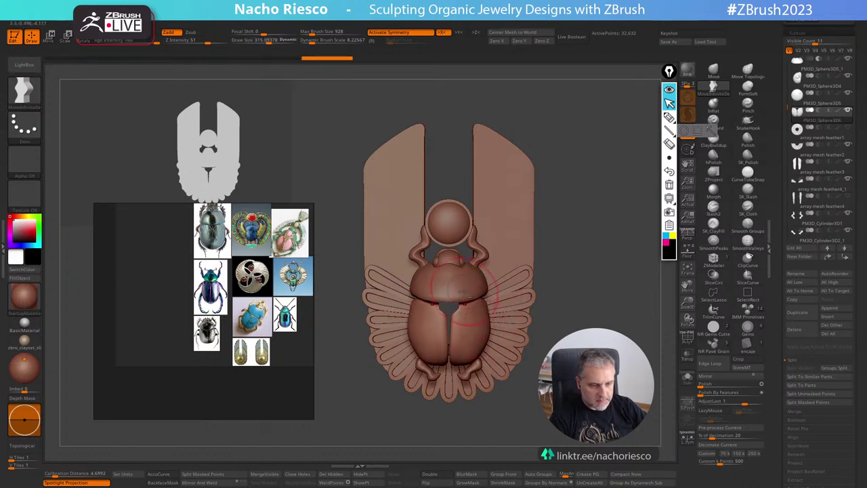
Select the thorax plate and move it slightly down over the wing cases with the transform gizmo.
left_click(462, 292, "alt")
key("w")
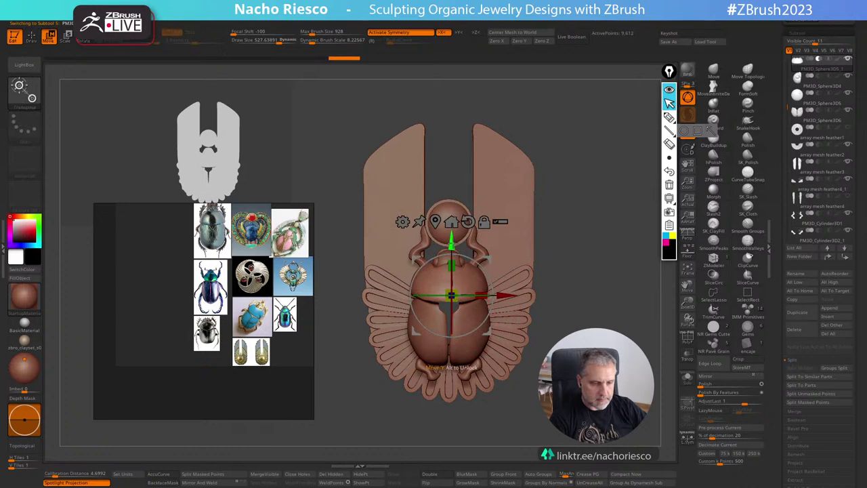
left_click_drag(452, 241, 452, 246)
key("q")
left_click_drag(544, 239, 557, 272, "alt")
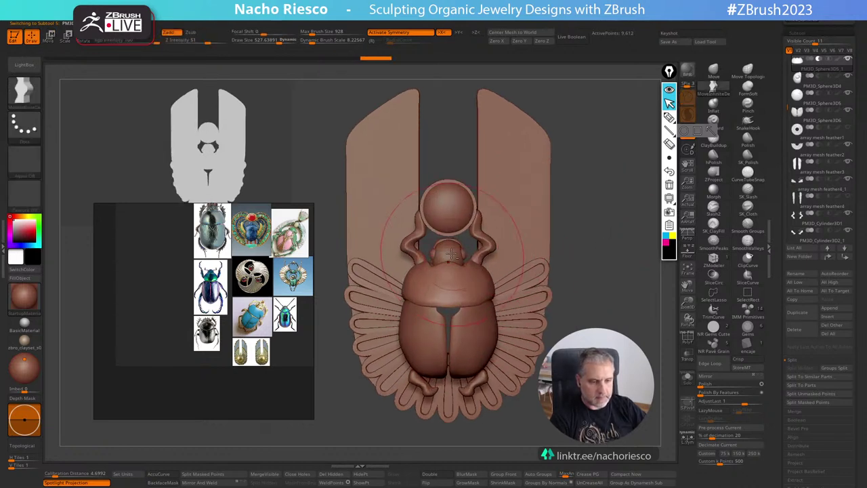
Select the scarab's head and move it slightly down into the thorax plate with the transform gizmo.
left_click(452, 254, "alt")
key("w")
left_click_drag(456, 305, 457, 312)
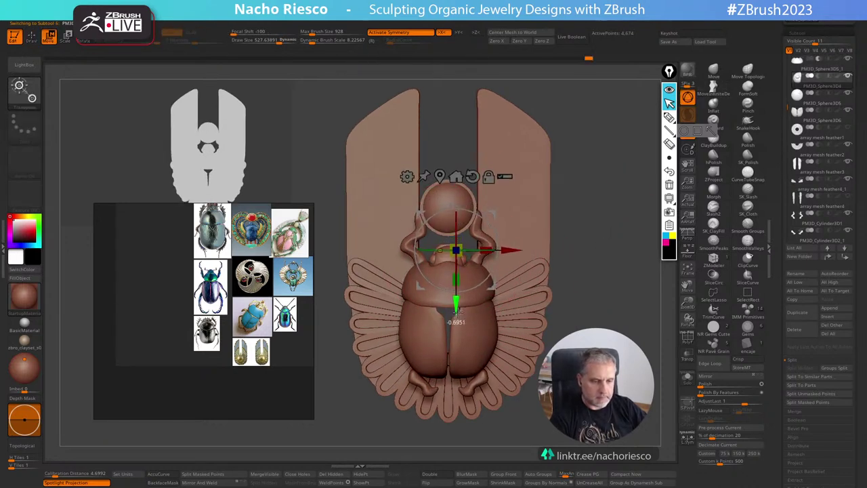
key("q")
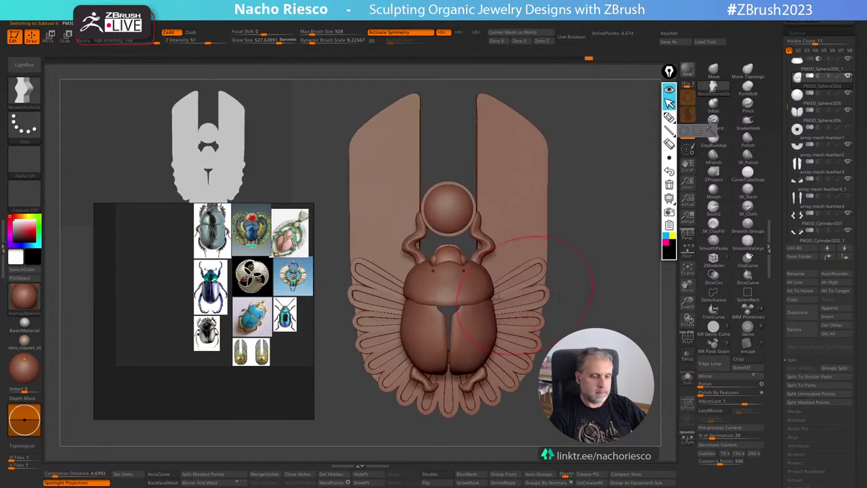
key("w")
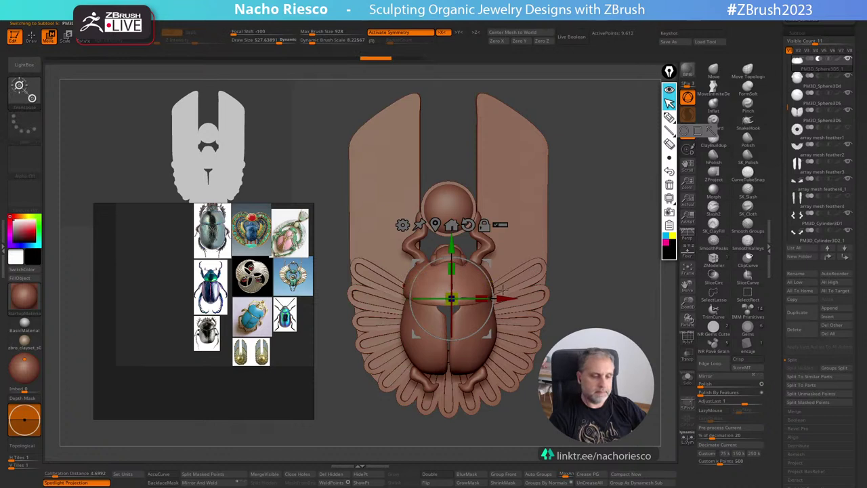
key("q")
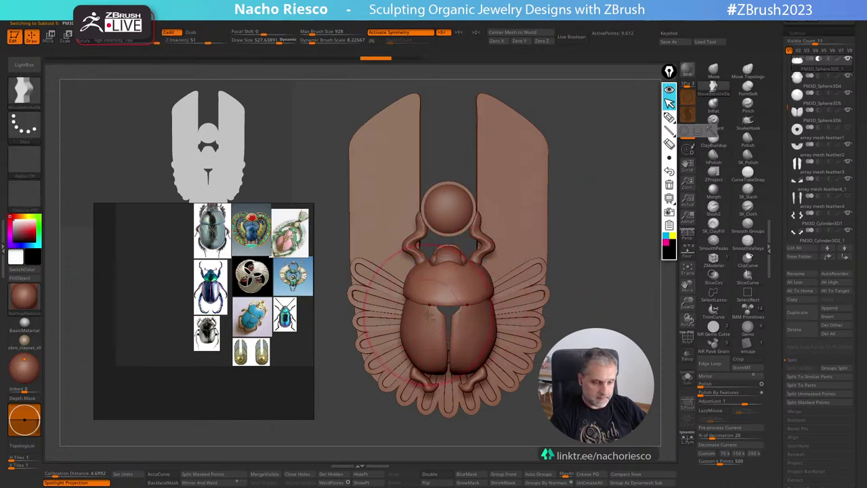
Select the thorax plate and narrow its sides with MoveInfiniteDepth at draw sizes of about 365 and 212.
left_click(430, 314, "alt")
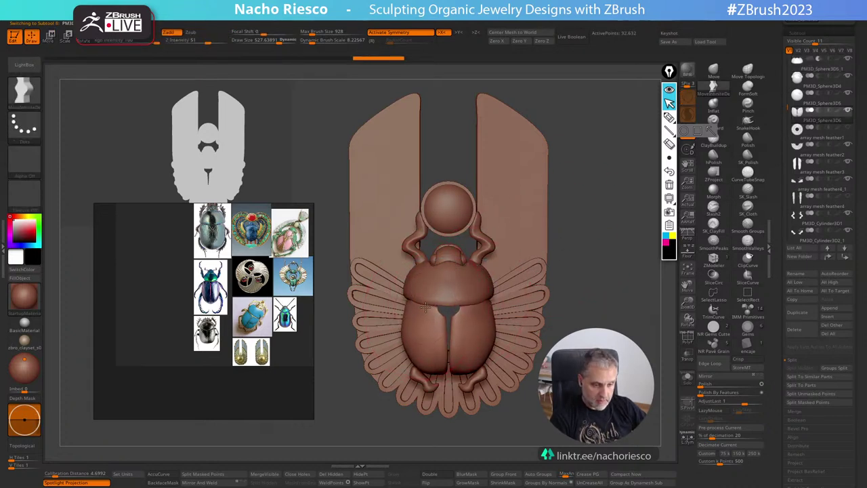
left_click(446, 288, "alt")
key("s")
left_click_drag(450, 288, 441, 287)
right_click_drag(557, 254, 527, 273, "ctrl")
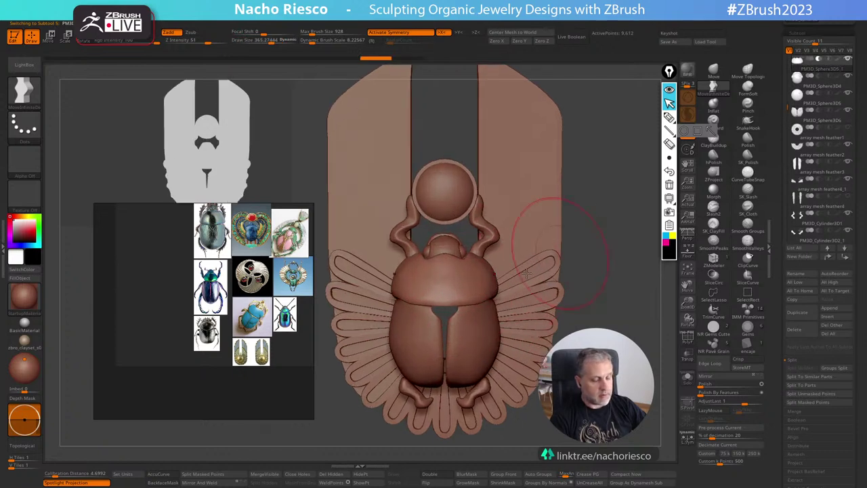
key("s")
left_click_drag(487, 294, 479, 294)
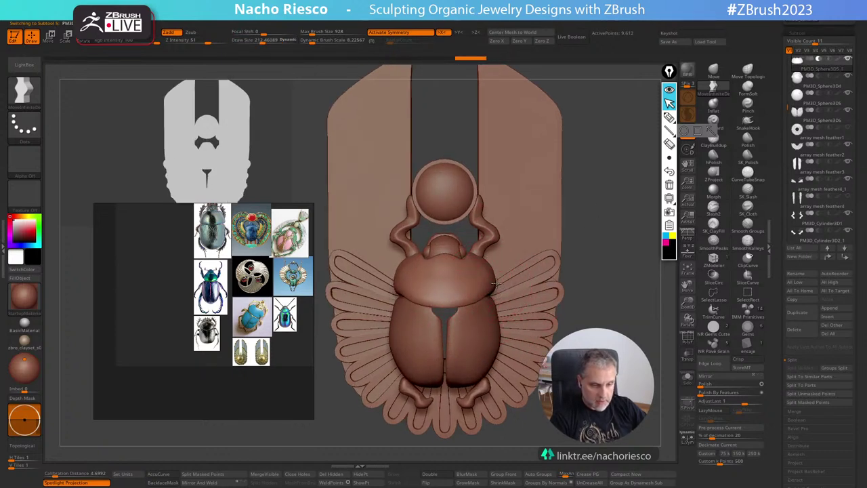
Refine the thorax plate's outline against the enlarged beetle reference with MoveInfiniteDepth at draw sizes of about 199 and 212.
key("s")
left_click_drag(494, 259, 491, 260)
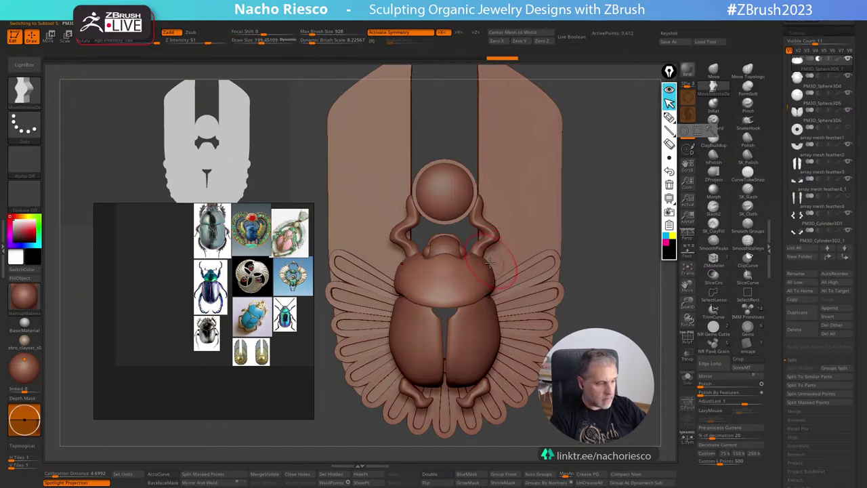
scroll(206, 305, "up", 3)
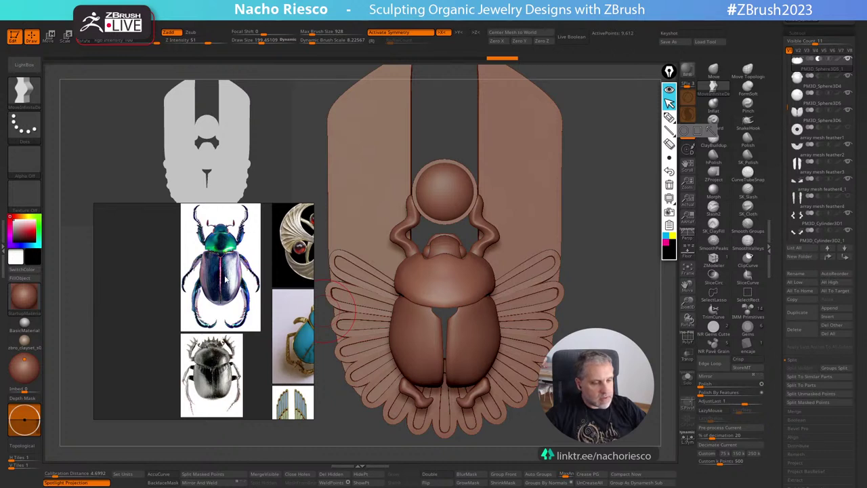
key("bracketright")
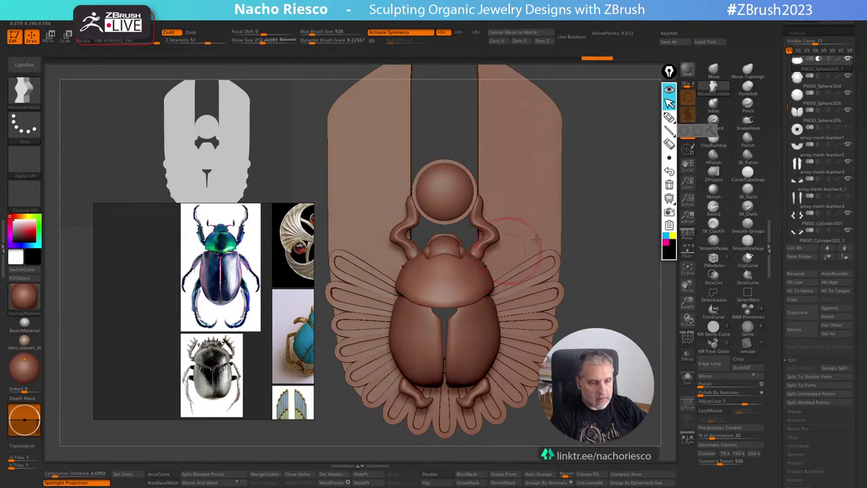
left_click_drag(589, 246, 582, 223, "alt")
Select the wing cases, undo their last changes and hide the hind legs.
left_click(462, 337, "alt")
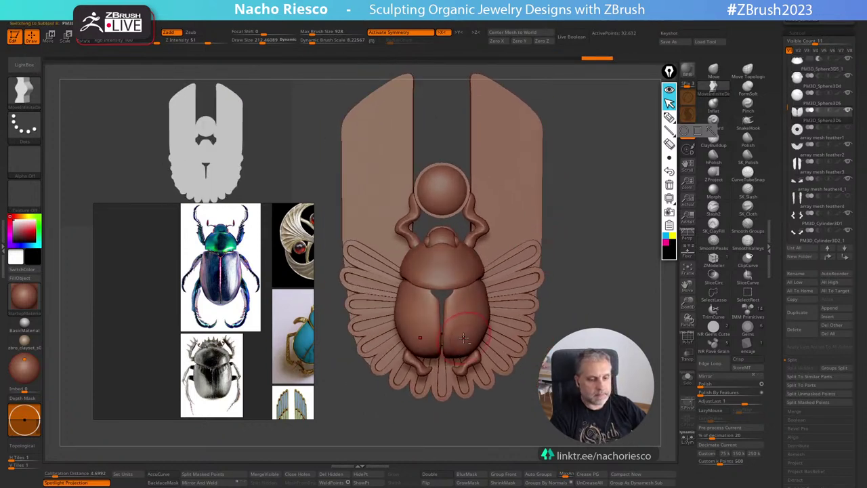
key("ctrl+z")
key("ctrl+z")
key("ctrl+z")
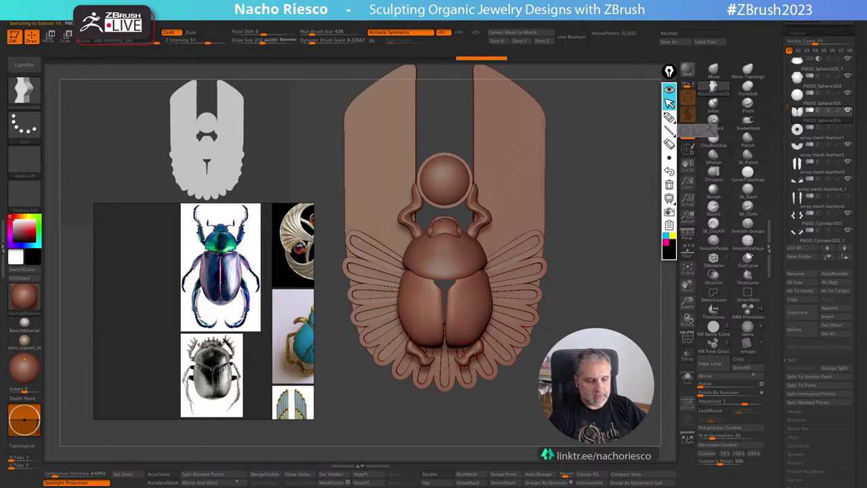
left_click(837, 220)
left_click(847, 231)
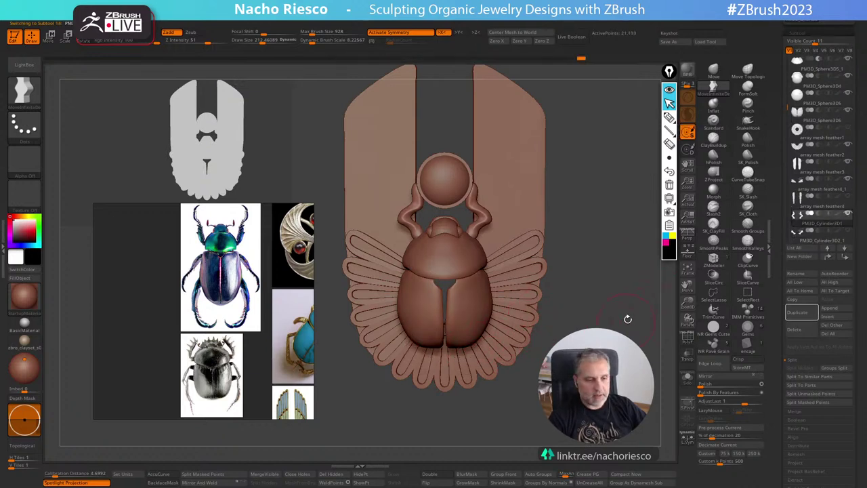
Select the wing cases and reshape their lower, outer and upper edges with MoveInfiniteDepth at draw sizes of about 233, 219 and 187.
right_click_drag(628, 319, 625, 343, "ctrl")
left_click(461, 344, "alt")
key("s")
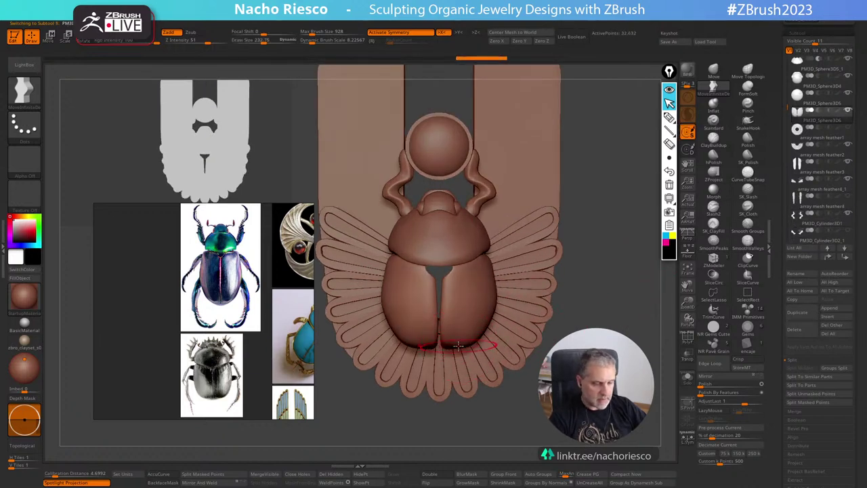
key("s")
left_click(406, 340)
left_click_drag(396, 333, 392, 327)
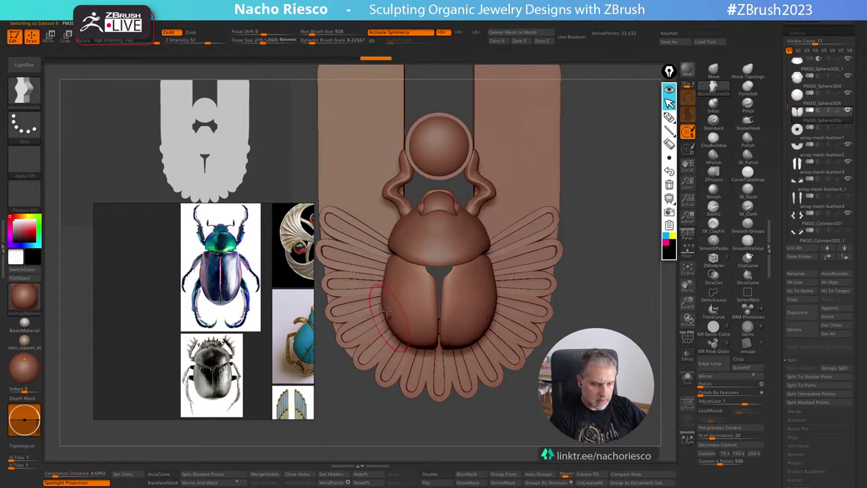
key("s")
left_click_drag(385, 290, 411, 263)
key("s")
left_click(409, 264)
Redo the undone reshaping strokes on the wing cases.
key("ctrl+shift+z")
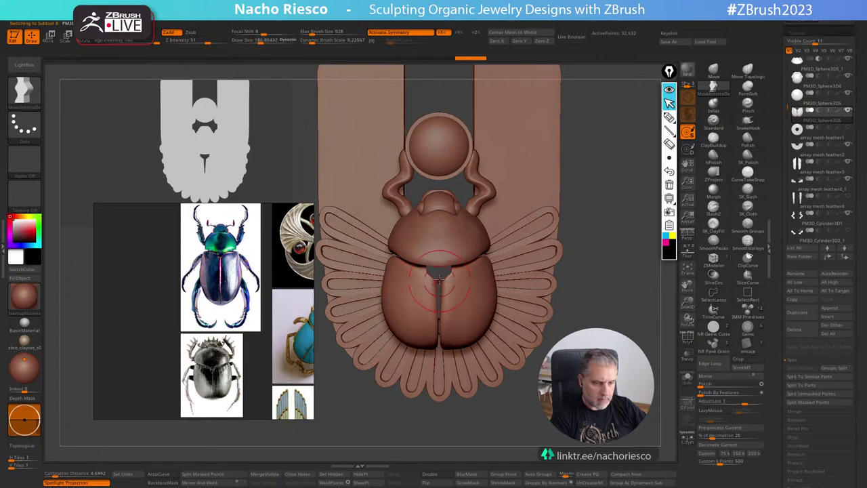
key("ctrl+shift+z")
key("ctrl+shift+z")
key("ctrl+shift+z")
key("ctrl+shift+z")
key("ctrl+shift+z")
key("ctrl+shift+z")
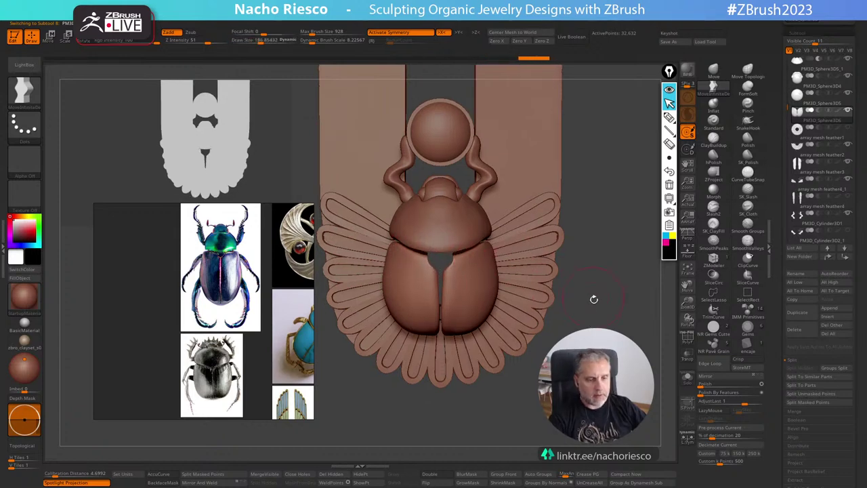
mouse_move(624, 360)
left_mouse_down("alt")
mouse_move(621, 325)
mouse_move(625, 372)
left_mouse_up("alt")
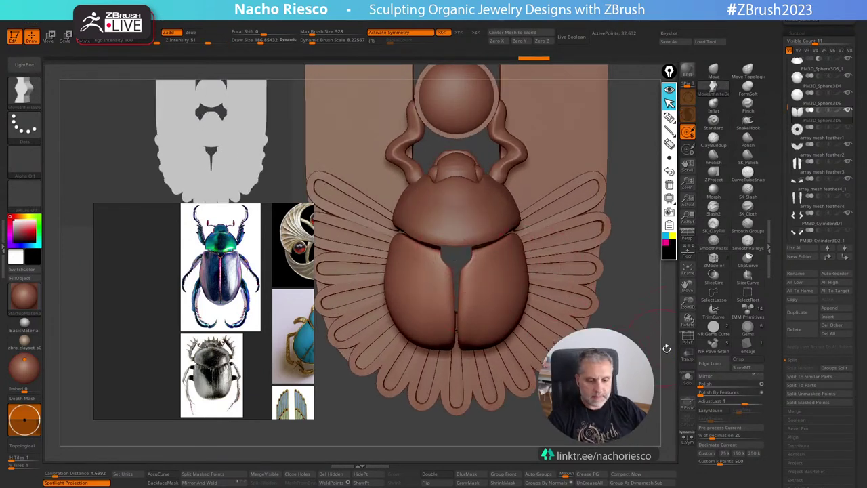
Insert a sphere subtool, enlarge it and move it down to the middle of the wing cases.
left_click(838, 317)
left_click(519, 363)
key("w")
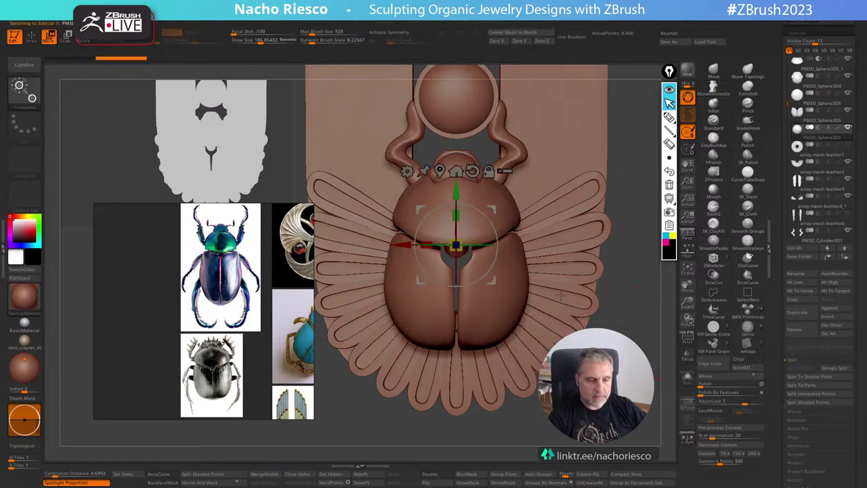
left_click_drag(473, 267, 495, 240)
left_click_drag(455, 192, 456, 212)
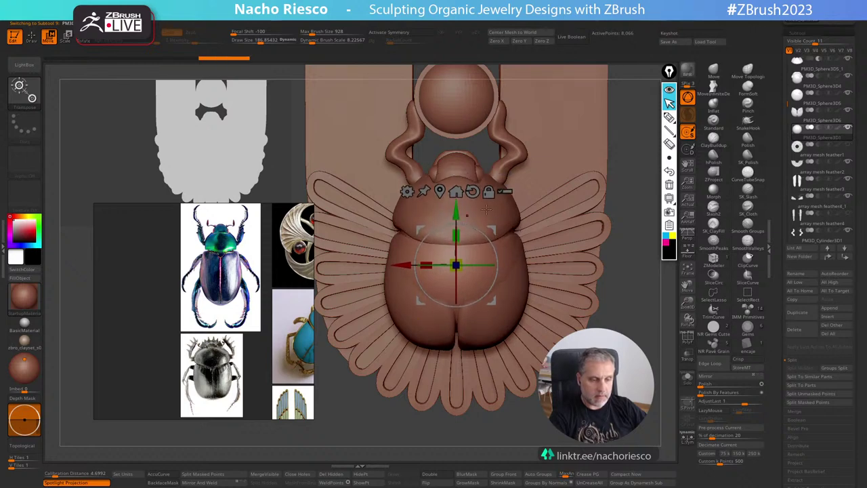
key("q")
key("w")
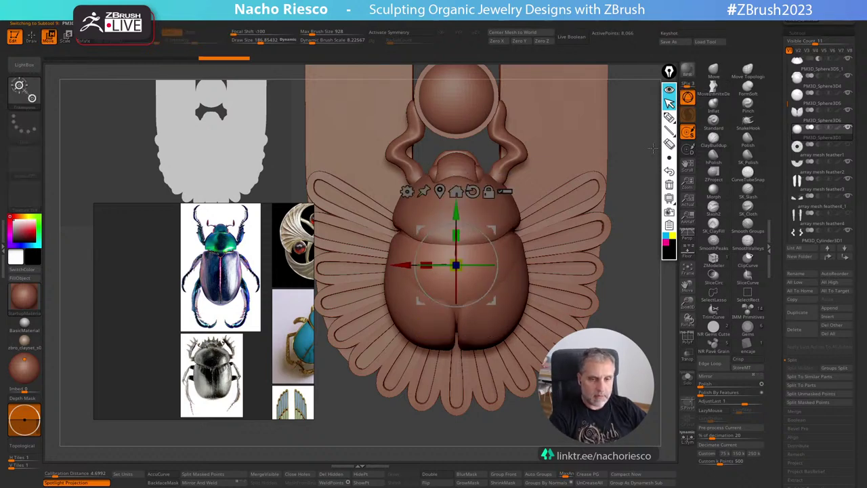
key("q")
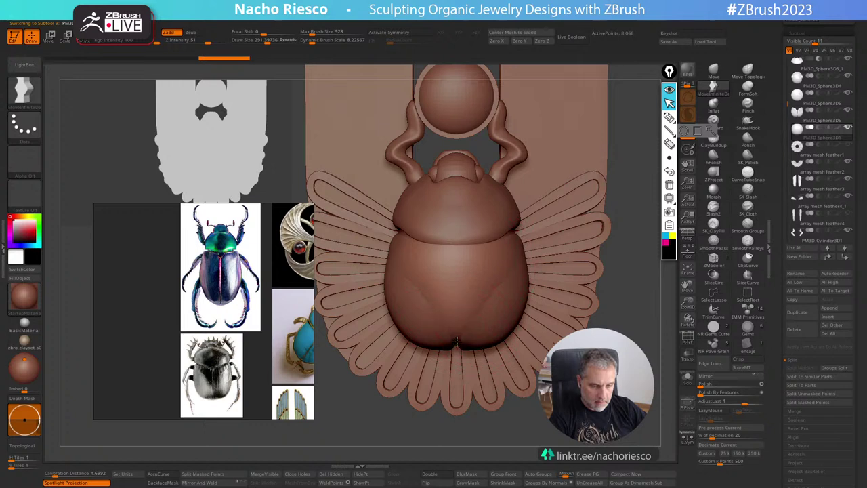
Turn on X symmetry and shape the sphere with MoveInfiniteDepth at draw sizes of about 291 and 299 to fill the gap between the wing cases.
left_click_drag(457, 341, 456, 338)
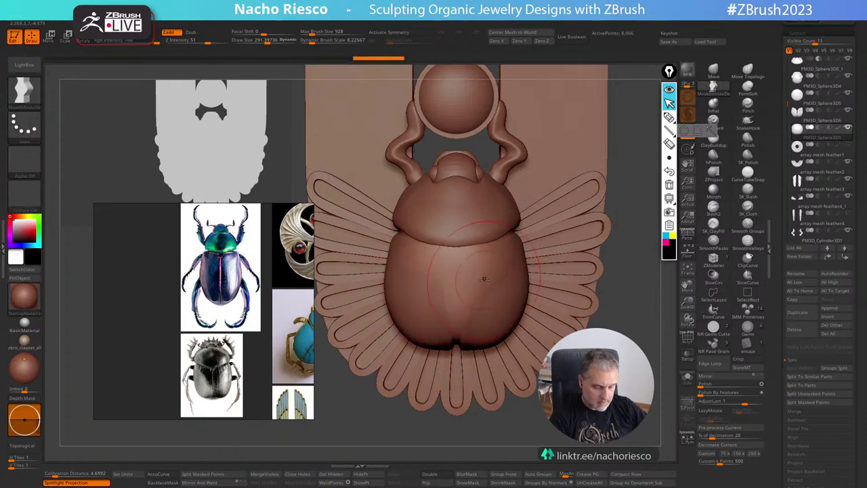
key("x")
left_click_drag(465, 273, 464, 265)
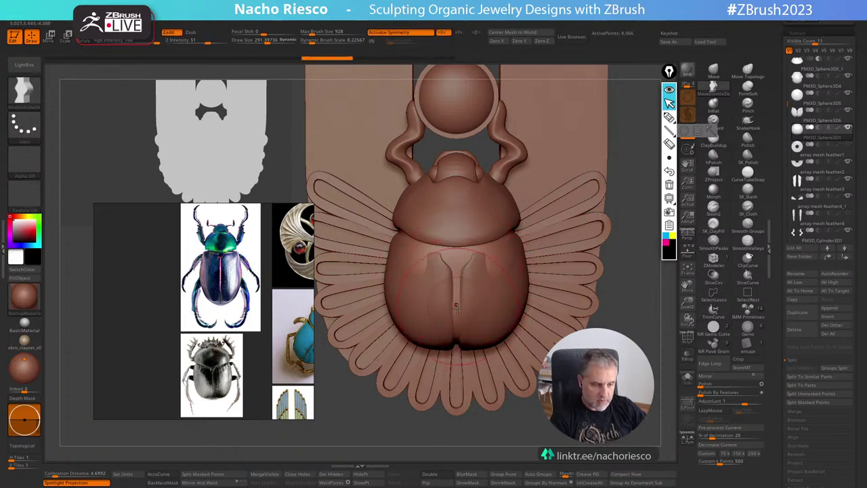
key("ctrl+z")
left_click_drag(436, 250, 435, 247)
mouse_move(630, 366)
left_mouse_down()
mouse_move(599, 373)
mouse_move(606, 370)
left_mouse_up()
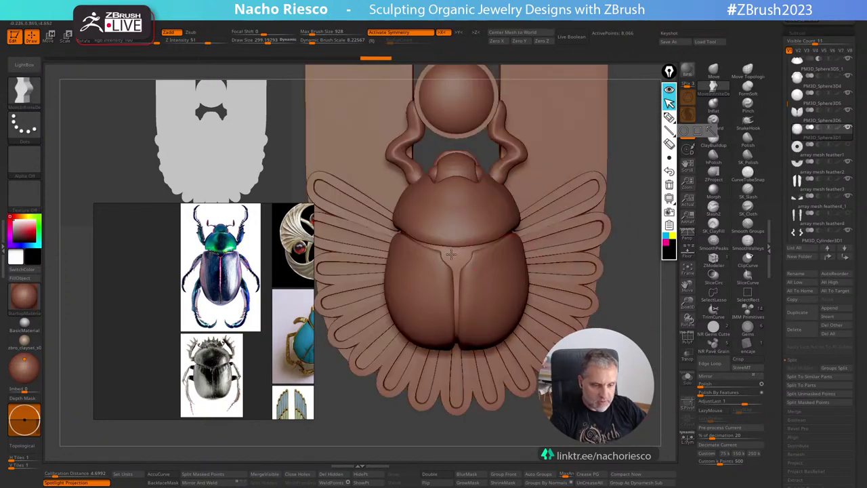
left_click_drag(452, 254, 463, 260)
Trim the sphere's protruding back flat from the side view with ClipCurve.
mouse_move(630, 380)
left_mouse_down()
mouse_move(544, 399)
mouse_move(627, 353)
mouse_move(648, 330)
left_mouse_up()
left_click(748, 262, "ctrl+shift")
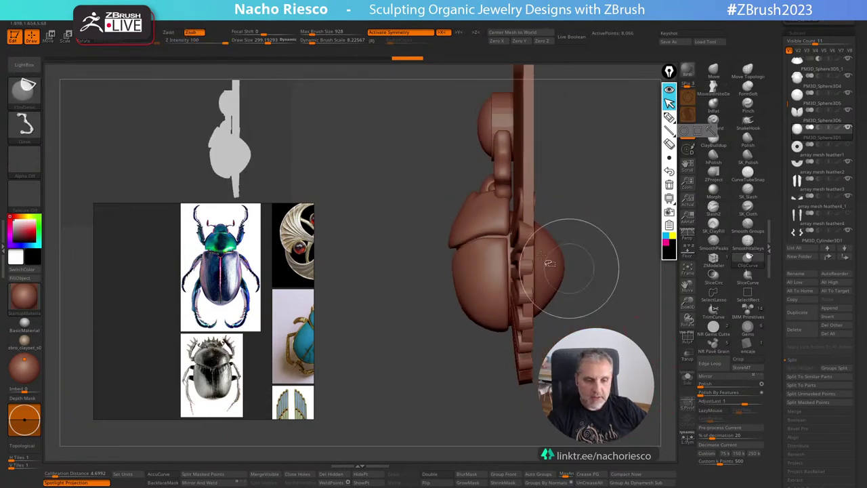
mouse_move(508, 177)
left_mouse_down("ctrl+shift")
mouse_move(507, 405)
mouse_move(635, 328)
left_mouse_up("ctrl+shift")
mouse_move(594, 385)
left_mouse_down("alt")
mouse_move(580, 377)
mouse_move(620, 420)
left_mouse_up("alt")
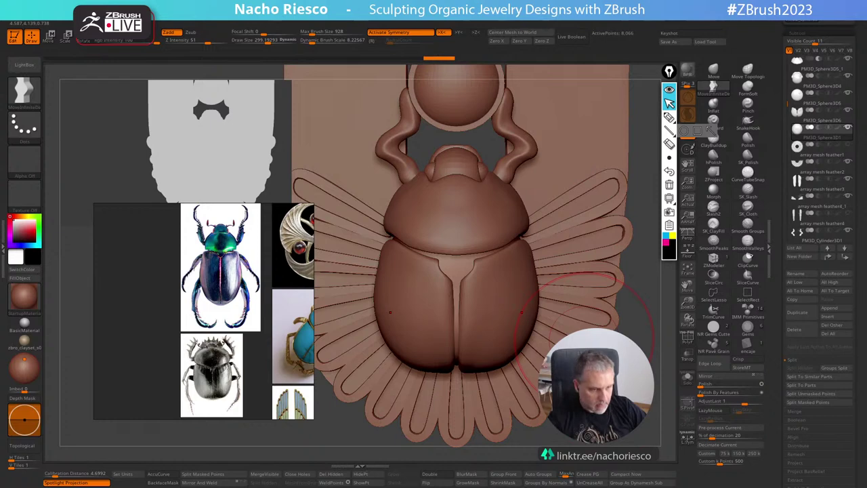
Extend the filler body's upper corners into the gap between thorax and wing cases with MoveInfiniteDepth at draw sizes of about 163 and 146.
mouse_move(588, 393)
left_mouse_down()
mouse_move(625, 388)
mouse_move(603, 405)
mouse_move(617, 417)
mouse_move(628, 408)
left_mouse_up()
key("s")
left_click_drag(511, 248, 502, 248)
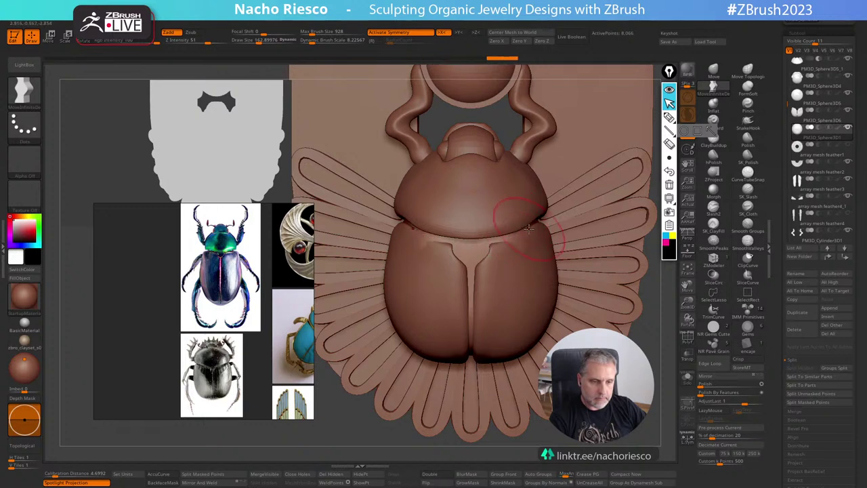
left_click_drag(543, 223, 545, 220)
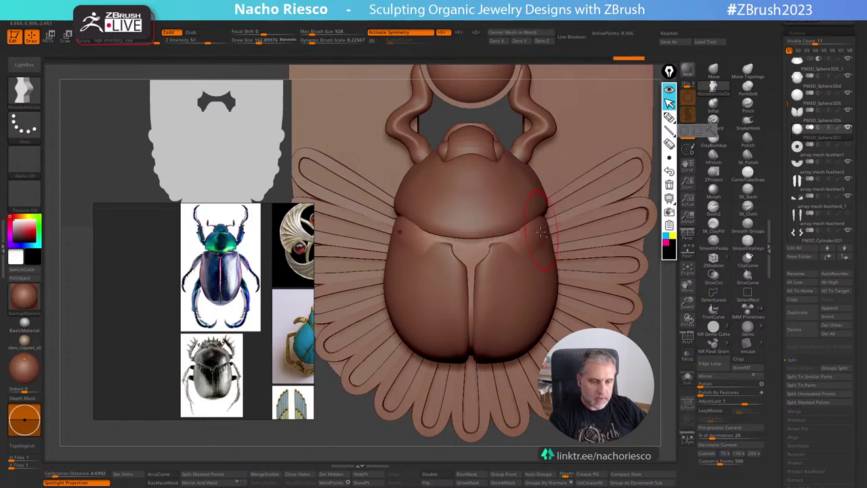
key("s")
left_click_drag(530, 249, 528, 248)
left_click_drag(516, 248, 519, 242)
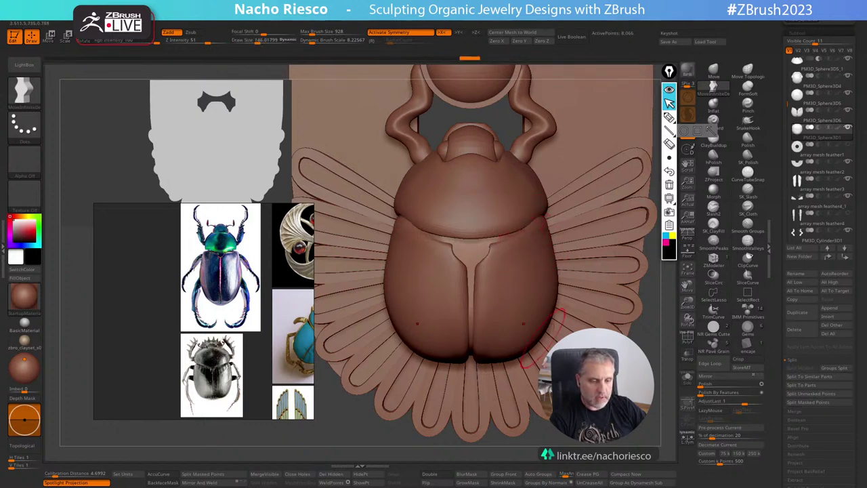
left_click_drag(631, 342, 636, 308, "alt")
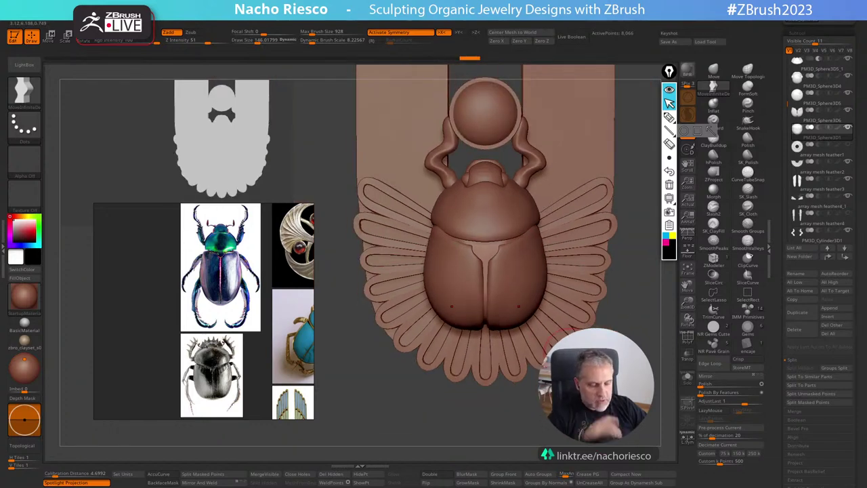
Enlarge the turquoise beetle reference for comparison, hide the filler body between the wing cases and select the wing cases.
middle_click_drag(276, 339, 138, 288)
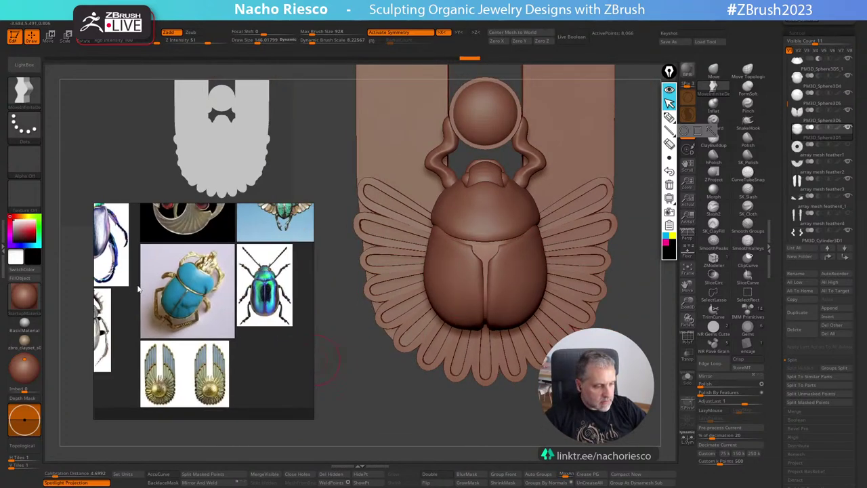
scroll(175, 298, "up", 1)
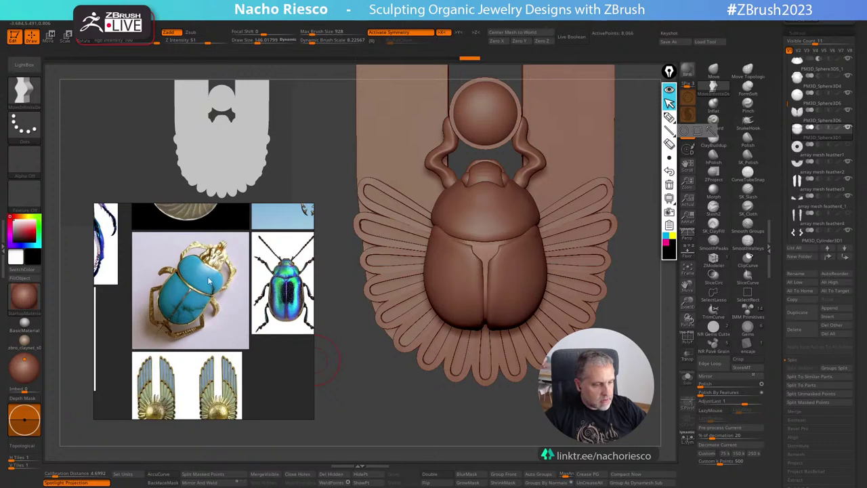
mouse_move(324, 361)
left_mouse_down()
mouse_move(315, 370)
mouse_move(325, 361)
left_mouse_up()
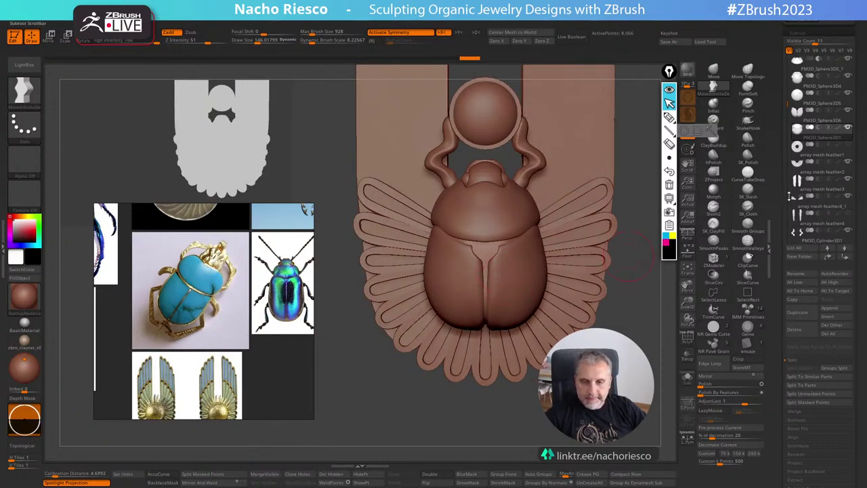
key("s")
left_click_drag(518, 241, 526, 240)
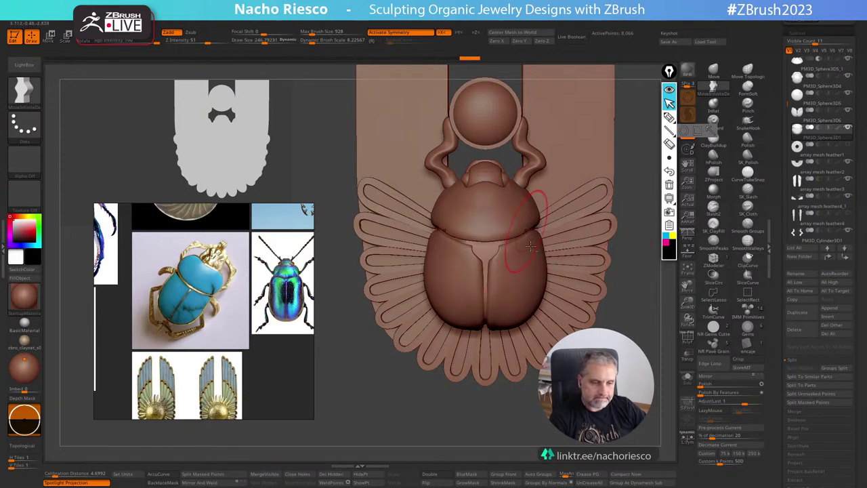
scroll(530, 247, "down", 2)
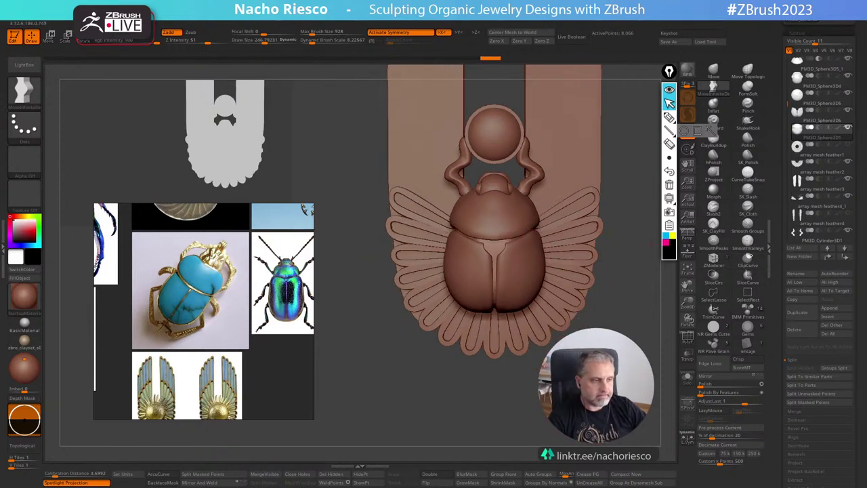
left_click(839, 121)
left_click(848, 128)
scroll(542, 241, "down", 2)
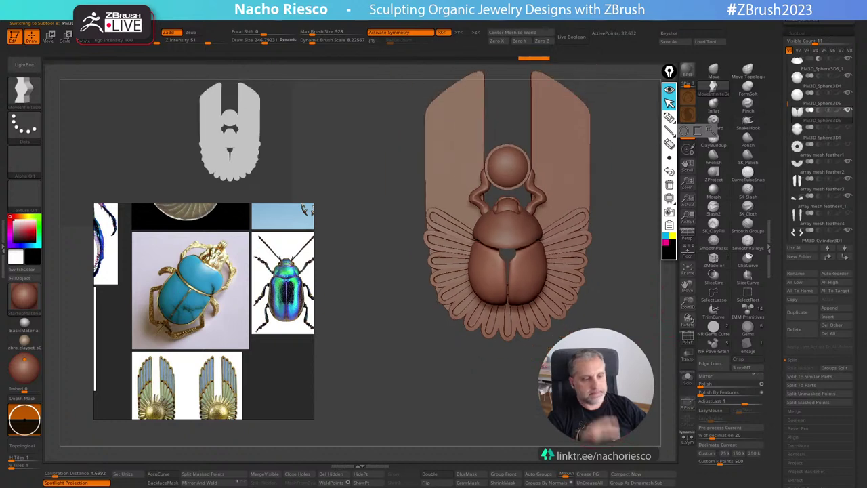
Reshape the outline of the wing cases with MoveInfiniteDepth at draw sizes of about 401 and 276.
scroll(515, 311, "up", 3)
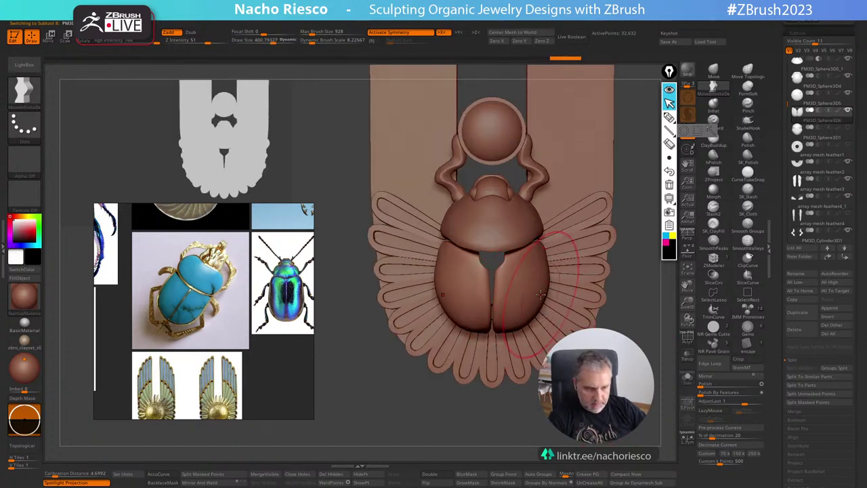
key("s")
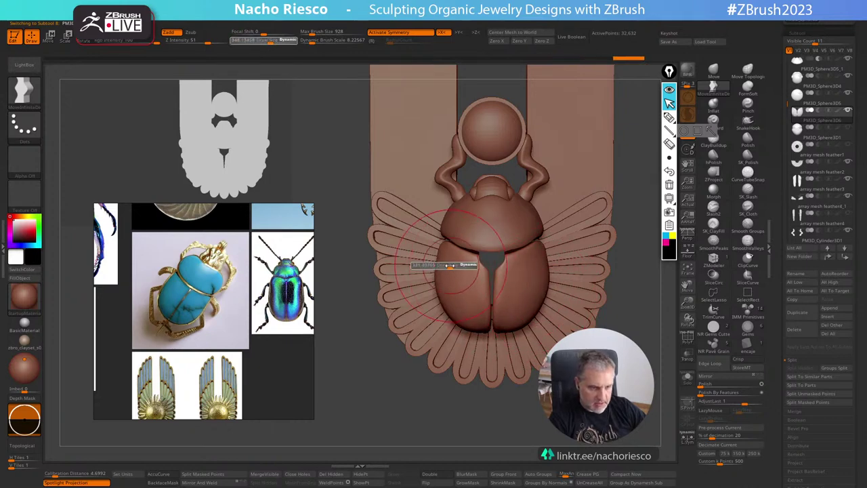
key("s")
left_click_drag(503, 323, 509, 309)
left_click_drag(561, 406, 561, 420, "alt")
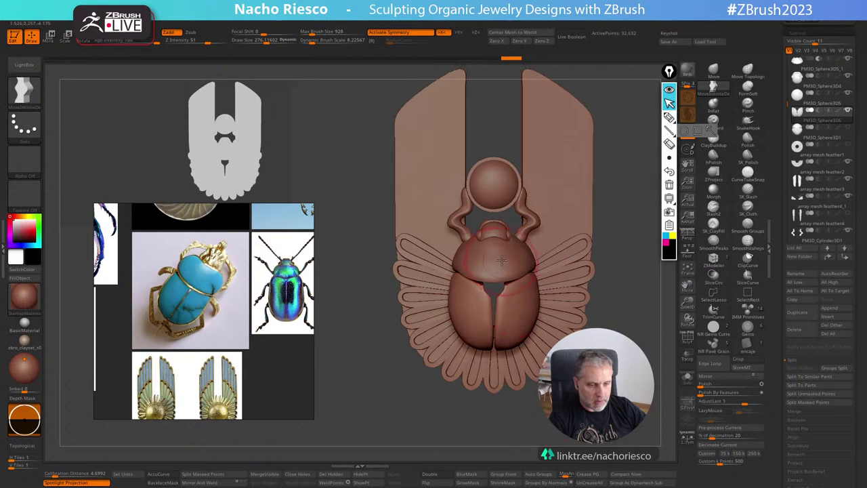
Select the thorax and refine its profile in side and front views with MoveInfiniteDepth at draw sizes of about 298 and 269.
left_click(519, 254, "alt")
left_click_drag(608, 218, 648, 209, "shift")
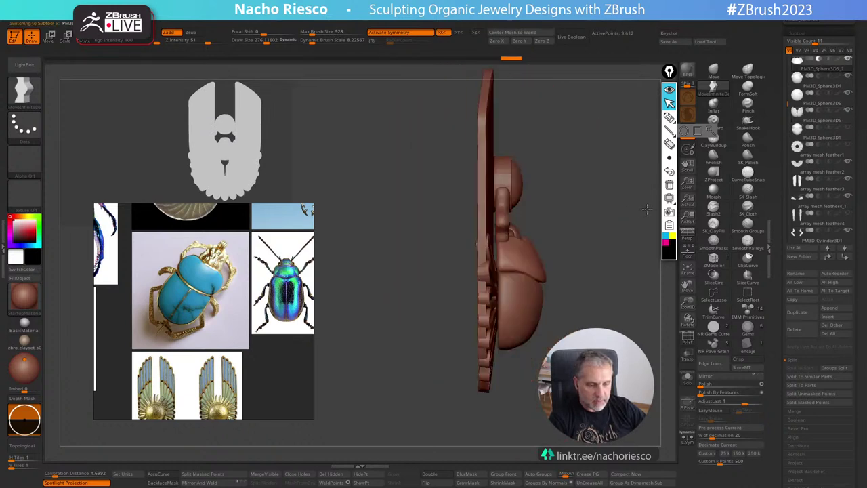
key("s")
mouse_move(550, 254)
left_mouse_down()
mouse_move(568, 258)
mouse_move(537, 241)
mouse_move(542, 269)
left_mouse_up()
key("s")
key("s")
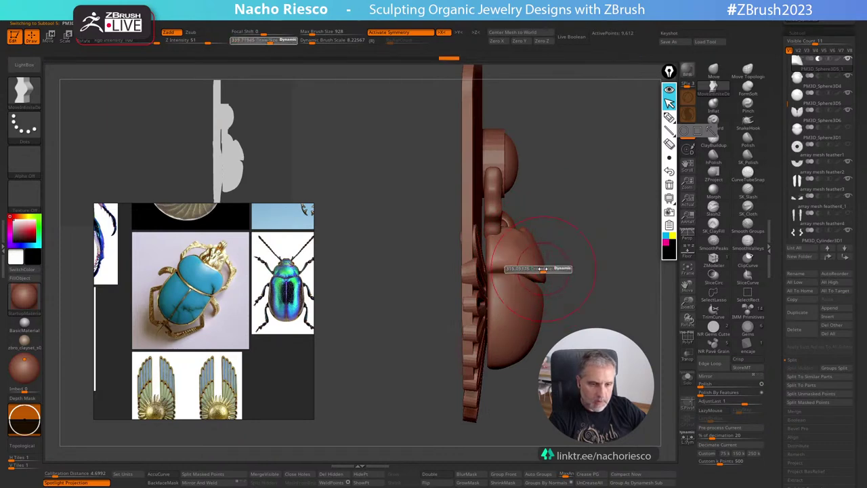
right_click_drag(499, 260, 547, 251, "shift")
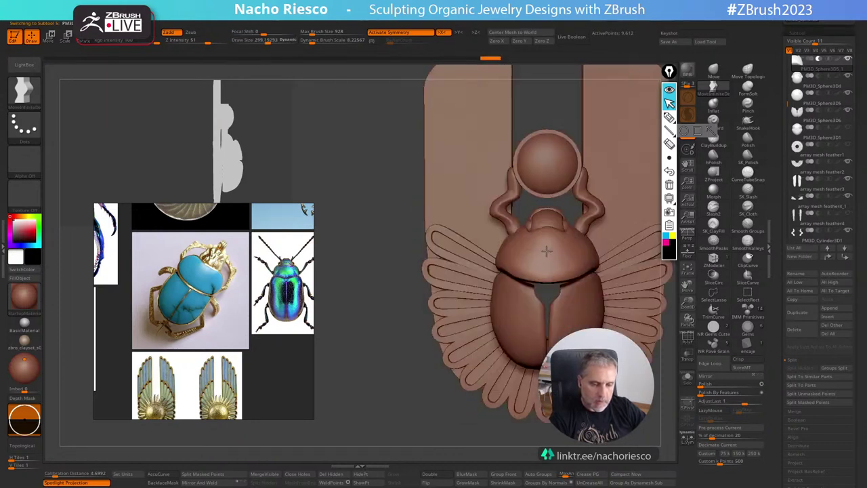
key("s")
left_click(546, 272)
right_click_drag(574, 282, 530, 307, "alt")
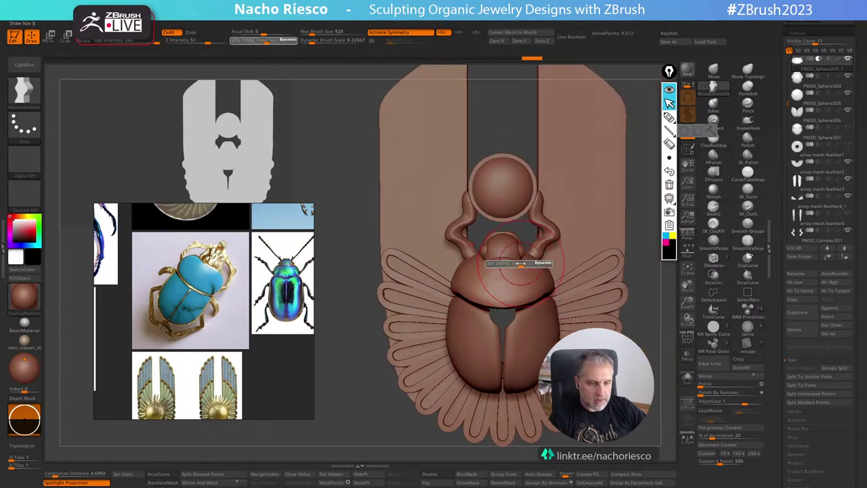
mouse_move(504, 254)
right_mouse_down("shift")
mouse_move(511, 335)
mouse_move(485, 250)
right_mouse_up("shift")
mouse_move(478, 364)
right_mouse_down("shift")
mouse_move(527, 309)
mouse_move(504, 276)
right_mouse_up("shift")
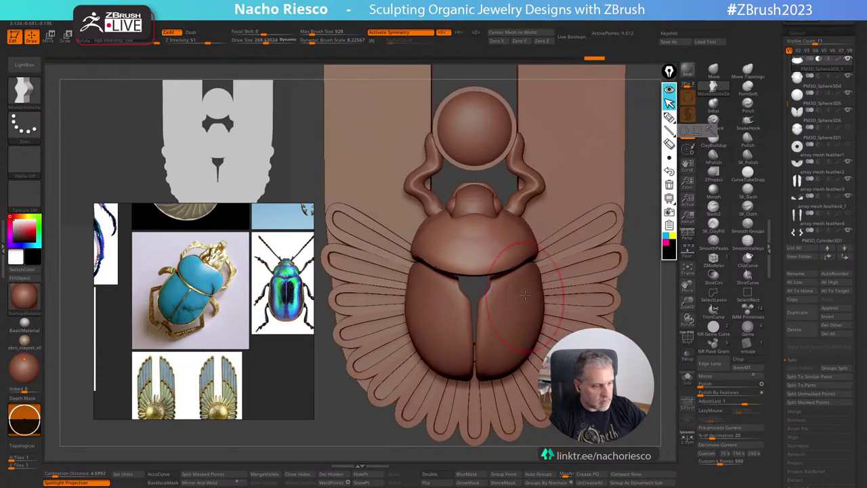
Adjust the wing cases and their inner upper corners with MoveInfiniteDepth at draw sizes of about 226, 187 and 169.
left_click(523, 282, "alt")
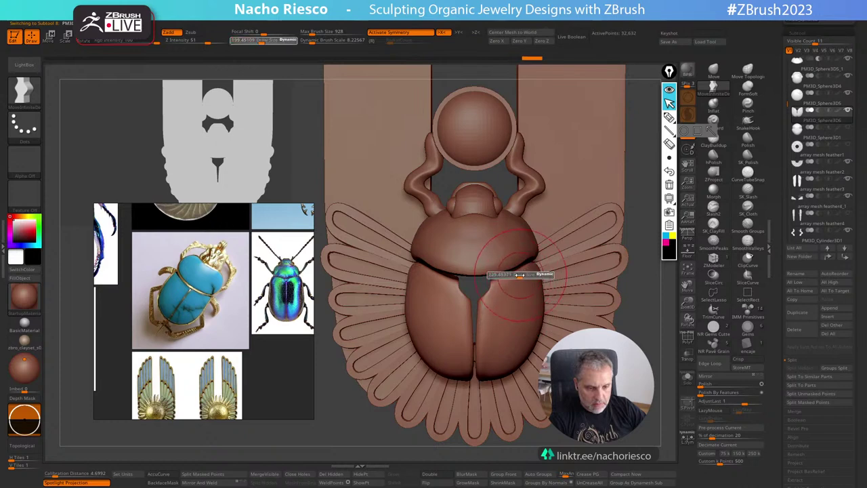
right_click_drag(530, 267, 536, 332, "ctrl")
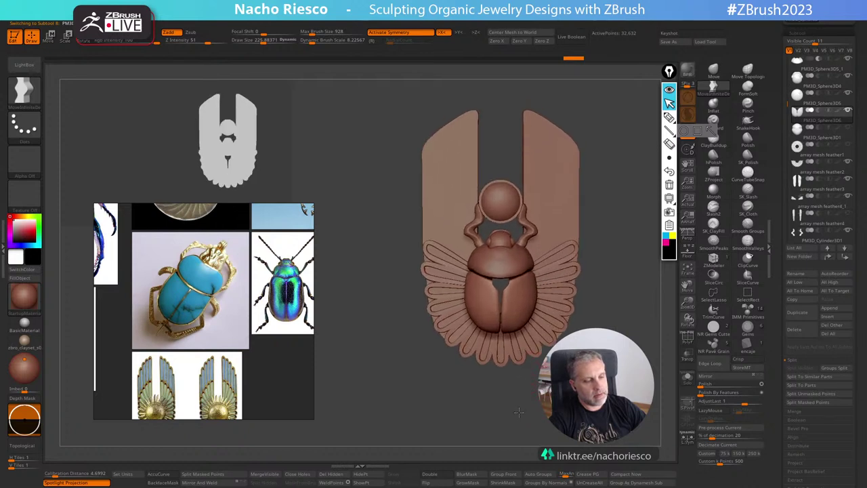
right_click_drag(615, 369, 509, 346, "ctrl")
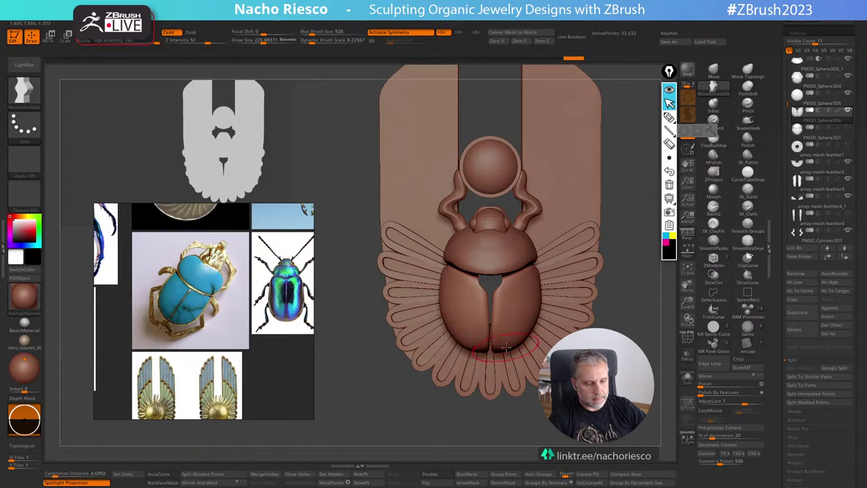
right_click_drag(627, 295, 623, 400)
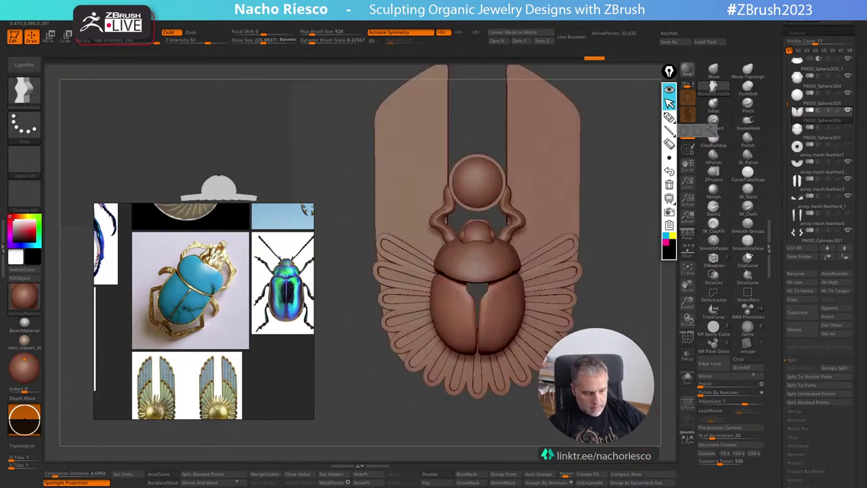
mouse_move(493, 332)
right_mouse_down("ctrl")
mouse_move(492, 292)
mouse_move(483, 296)
right_mouse_up("ctrl")
right_click_drag(482, 296, 481, 329, "ctrl")
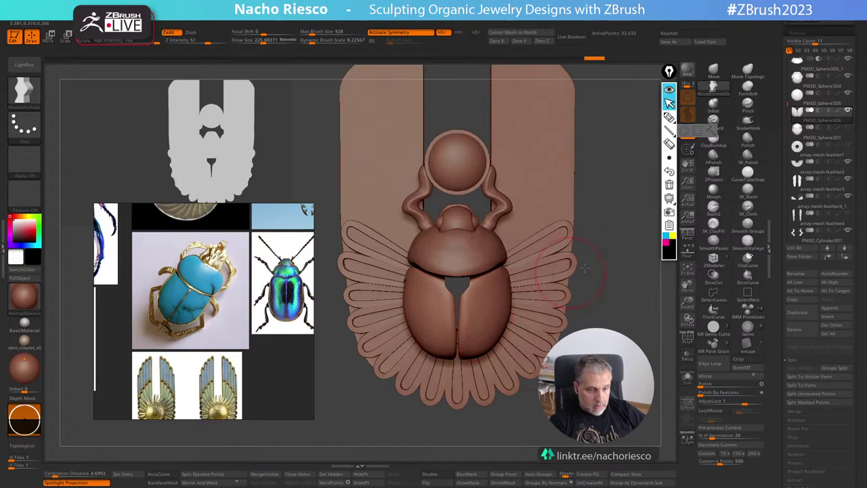
right_click_drag(584, 267, 598, 287, "alt")
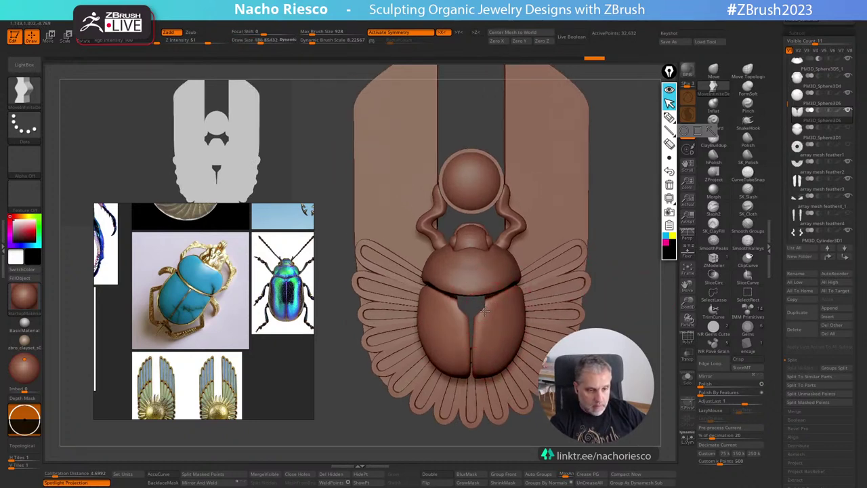
left_click_drag(482, 299, 480, 298)
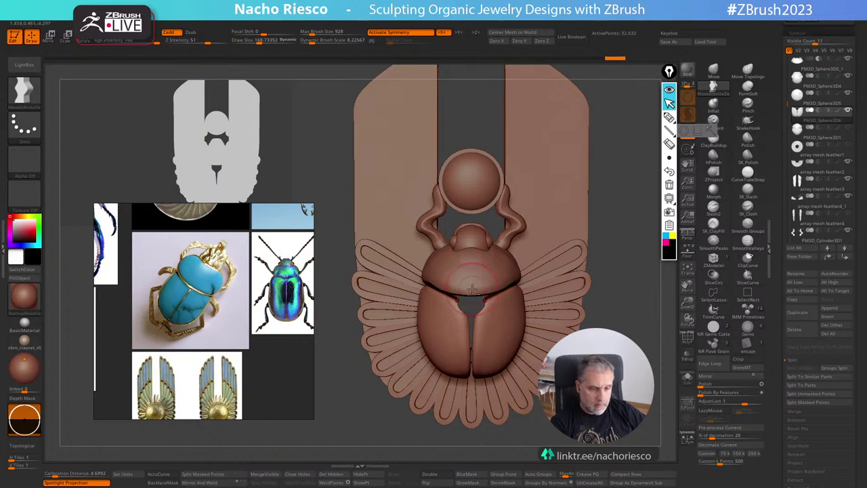
Pull the middle of the thorax's lower edge down toward the wing-case gap and move the head slightly down along Y.
left_click(472, 291, "alt")
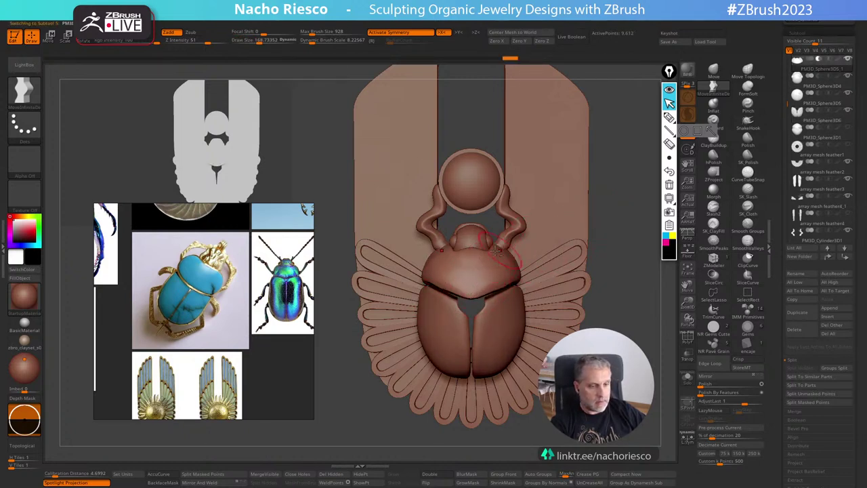
key("w")
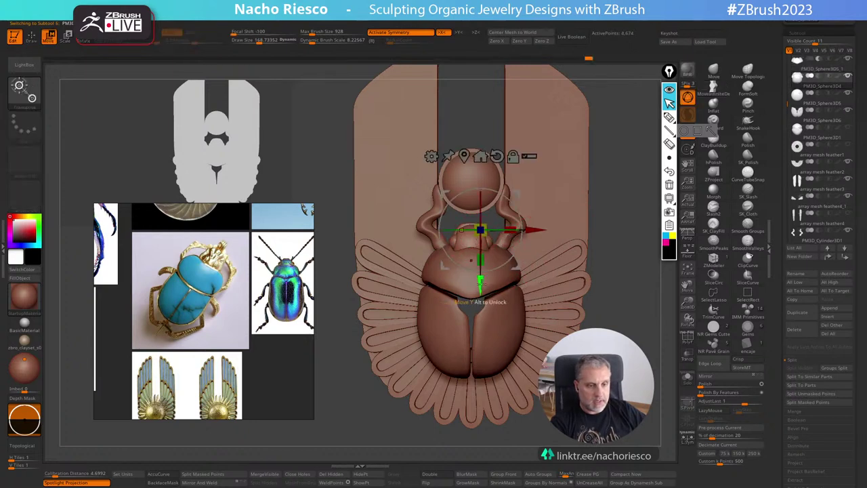
left_click_drag(480, 280, 480, 290)
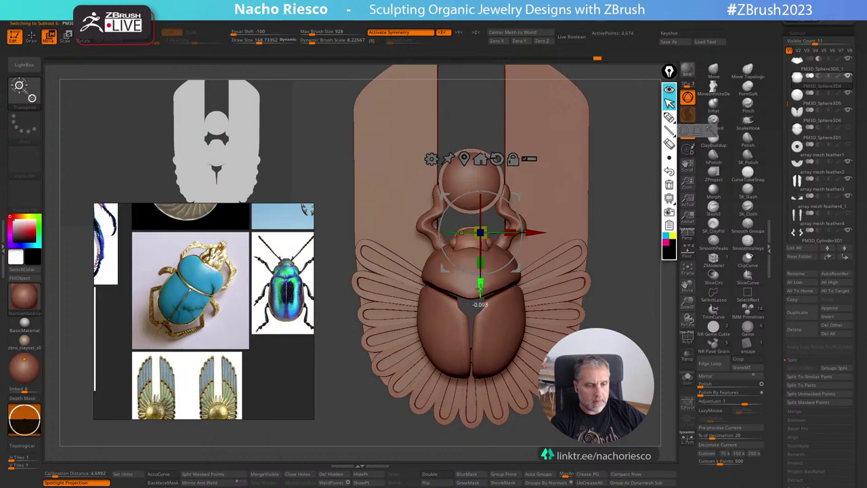
key("q")
Isolate the head, mask everything except the eyes, and move and rotate the eyes toward the head's domed front.
mouse_move(633, 218)
left_mouse_down()
mouse_move(628, 231)
mouse_move(606, 235)
mouse_move(641, 234)
mouse_move(640, 247)
left_mouse_up()
left_click(687, 379)
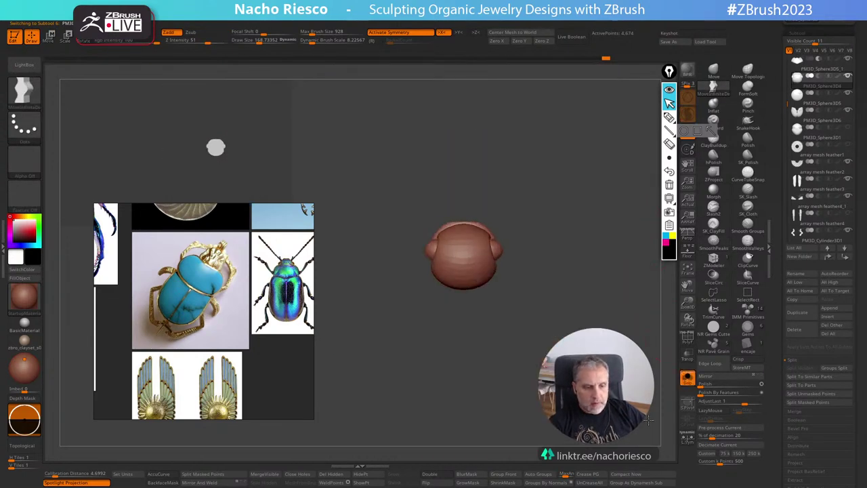
key("w")
left_click_drag(608, 219, 624, 221, "shift")
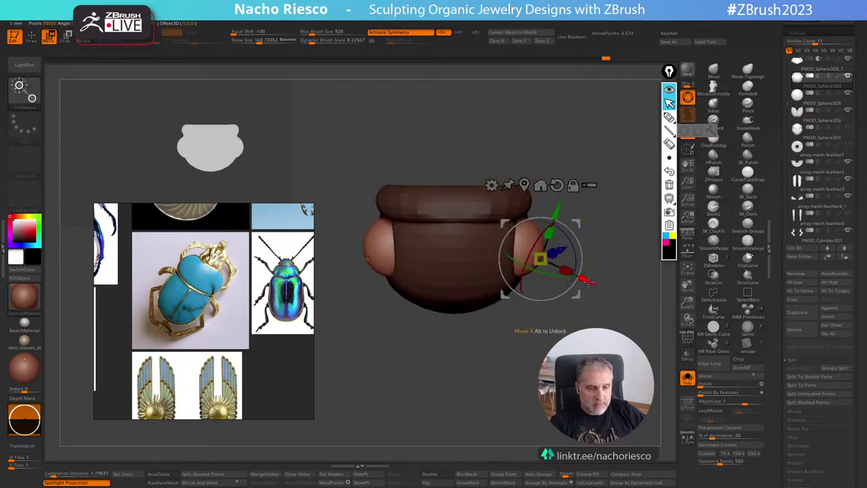
left_click_drag(579, 246, 566, 328)
left_click_drag(566, 300, 556, 329)
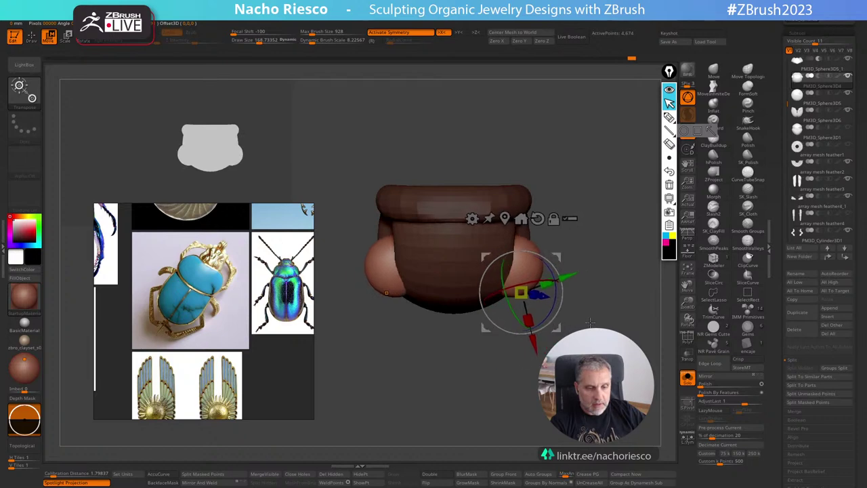
left_click_drag(598, 284, 595, 228, "shift")
Fine-tune the placement of both eyes from the front and side, comparing the isolated head with the full model.
key("q")
left_click(687, 379)
key("w")
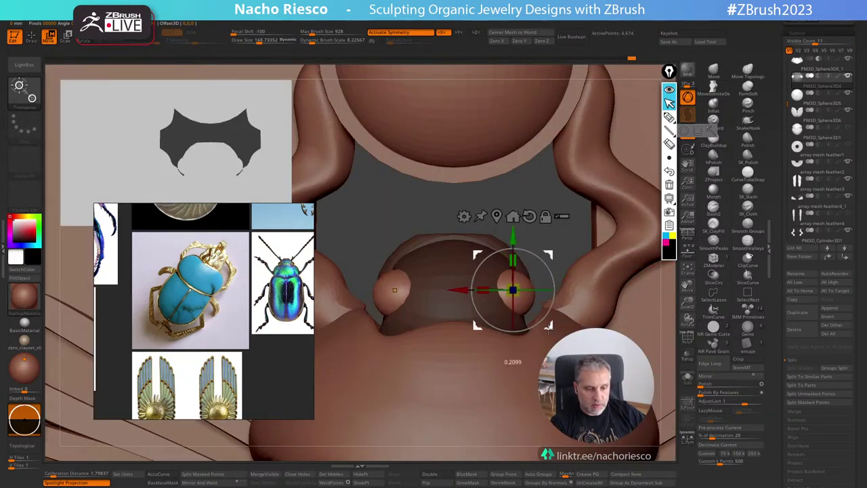
left_click_drag(388, 291, 395, 307)
left_click(687, 379)
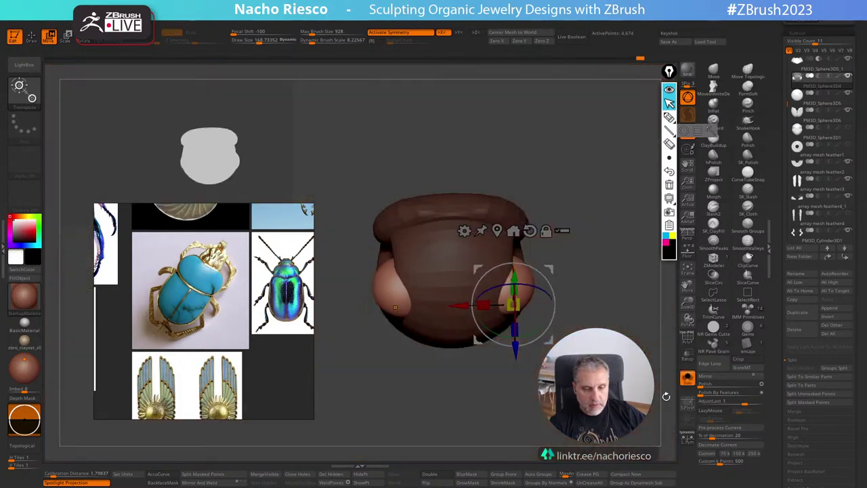
left_click_drag(633, 282, 603, 280, "shift")
left_click_drag(623, 252, 622, 276)
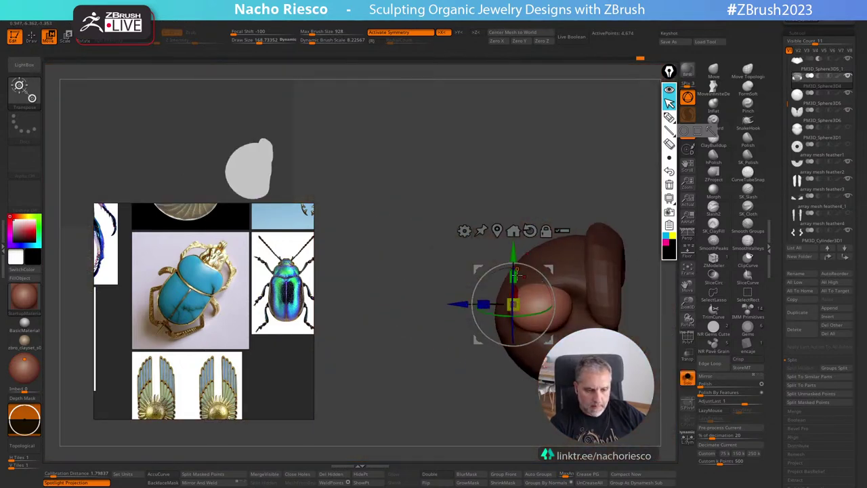
left_click_drag(515, 266, 515, 264)
left_click_drag(596, 276, 601, 237, "shift")
left_click_drag(550, 341, 542, 337)
mouse_move(599, 284)
left_mouse_down("shift")
mouse_move(612, 314)
mouse_move(627, 318)
left_mouse_up("shift")
Check the head on the full model, isolate it again and invert the mask to protect the eyes.
key("q")
left_click(687, 376)
mouse_move(630, 360)
left_mouse_down()
mouse_move(633, 292)
mouse_move(634, 324)
mouse_move(507, 292)
mouse_move(480, 273)
left_mouse_up()
left_click(687, 378)
key("w")
left_click(547, 303, "ctrl")
key("q")
Reshape the head around the masked eyes with the Move brush at a draw size of about 96.
left_click(716, 70)
key("s")
left_click_drag(615, 237, 606, 257)
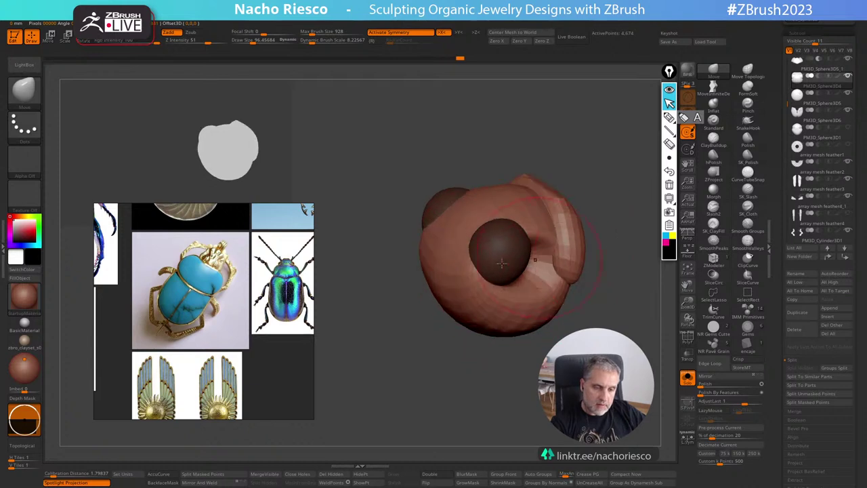
left_click_drag(468, 263, 480, 244)
left_click_drag(491, 206, 493, 214)
left_click_drag(593, 201, 622, 204)
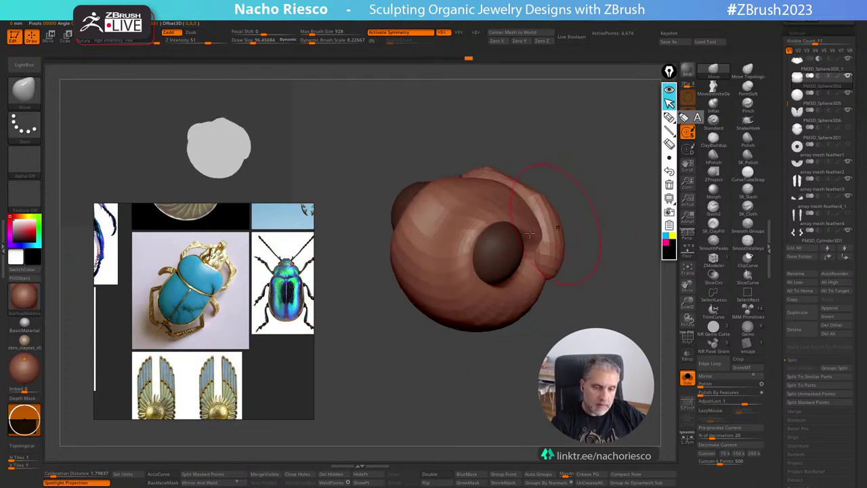
left_click_drag(504, 214, 502, 208)
left_click_drag(579, 200, 552, 201)
left_click_drag(631, 291, 605, 332, "alt")
Separate the head's rear rim from the domed part and reshape around the eye with Move Topological at a draw size of about 96.
left_click(747, 89)
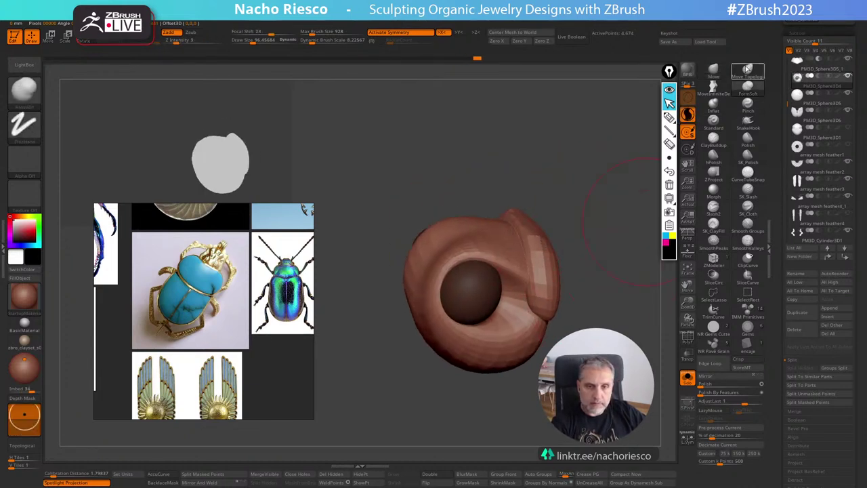
left_click(746, 72)
left_click_drag(558, 287, 562, 294)
key("s")
left_click_drag(525, 319, 547, 301)
key("s")
left_click_drag(418, 292, 427, 293)
key("s")
mouse_move(533, 320)
left_mouse_down()
mouse_move(538, 329)
mouse_move(497, 314)
mouse_move(510, 280)
left_mouse_up()
key("s")
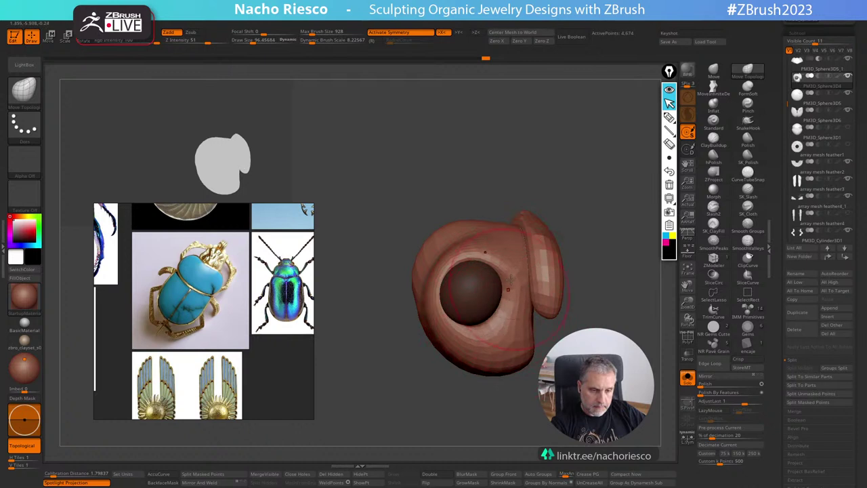
left_click_drag(489, 338, 486, 330)
Refine the surface around the eye sockets and narrow the area between the eyes with Move Topological.
right_click_drag(498, 322, 526, 290)
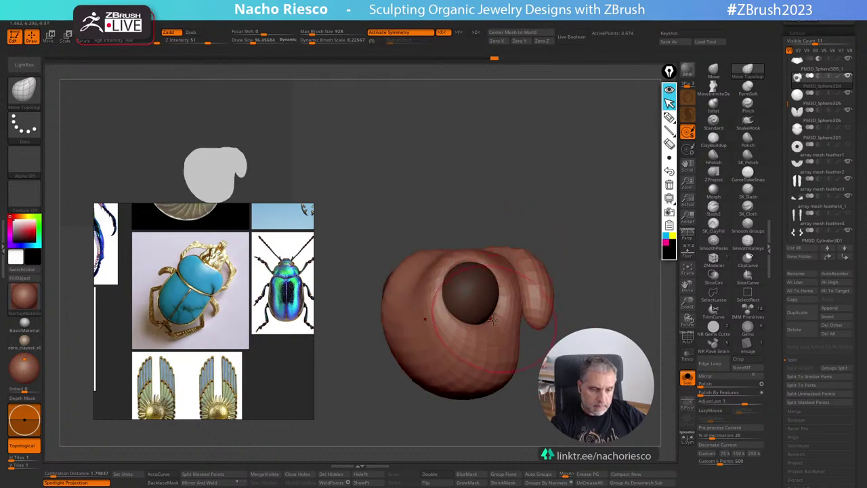
left_click_drag(435, 291, 439, 294)
right_click_drag(433, 254, 435, 285)
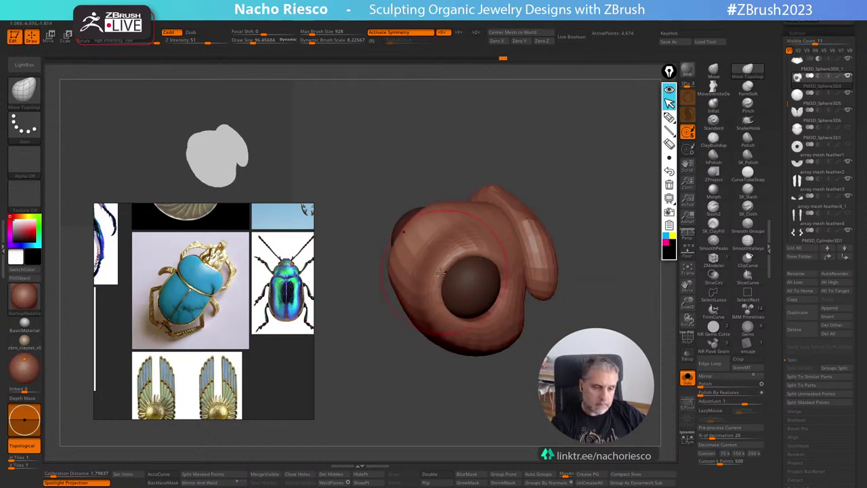
right_click_drag(476, 251, 538, 236)
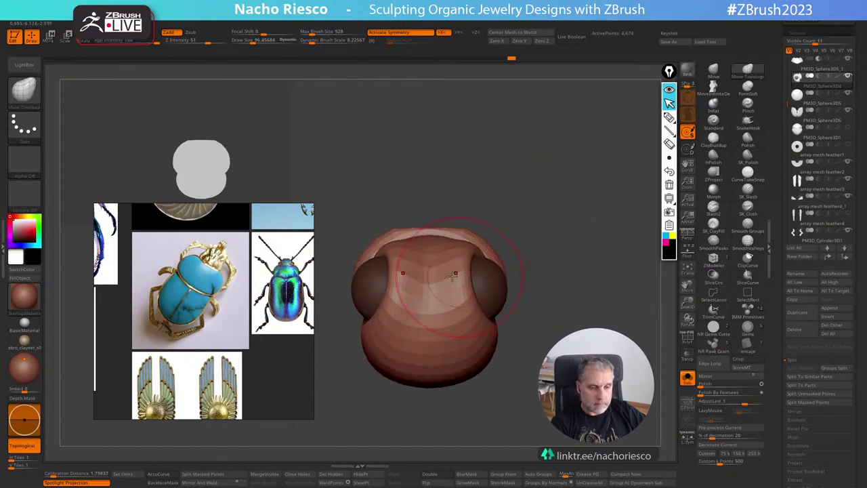
left_click_drag(453, 276, 445, 276)
Build up volume along the middle of the head between the eyes with ClayBuildup.
right_click_drag(534, 321, 538, 344)
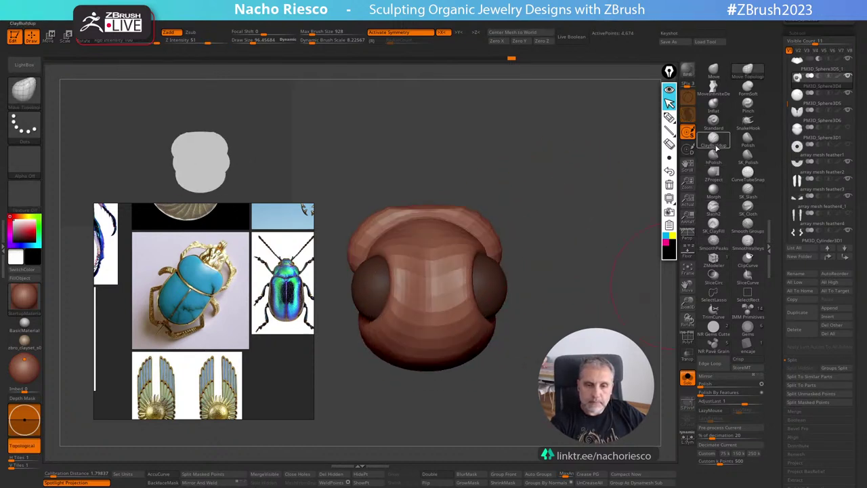
left_click(715, 145)
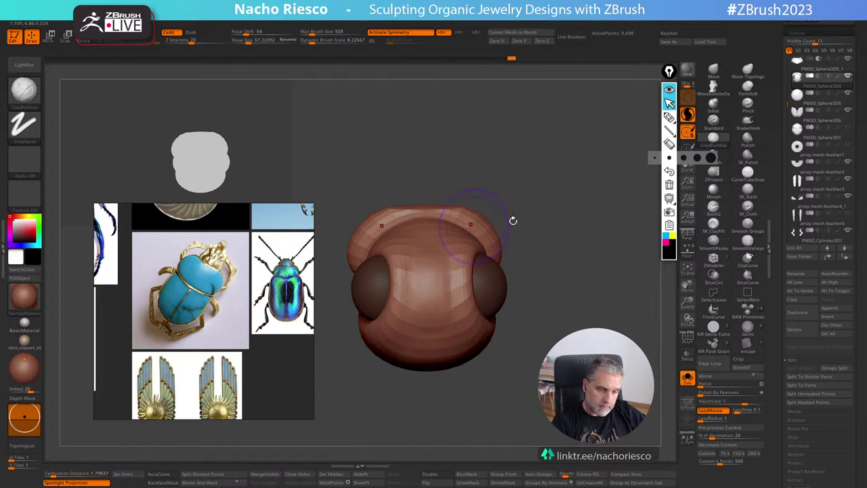
left_click_drag(431, 313, 431, 265)
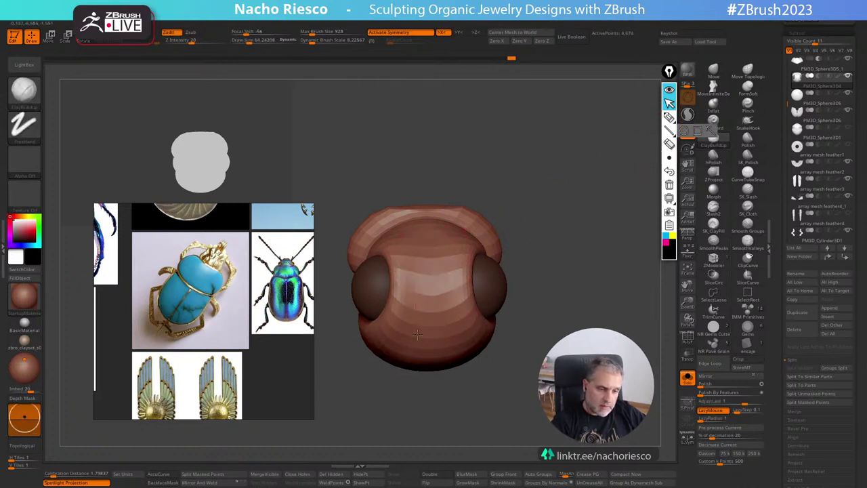
Leave Solo mode so the whole scarab shows around the head, and choose the Move Topological brush.
left_click_drag(485, 363, 573, 317)
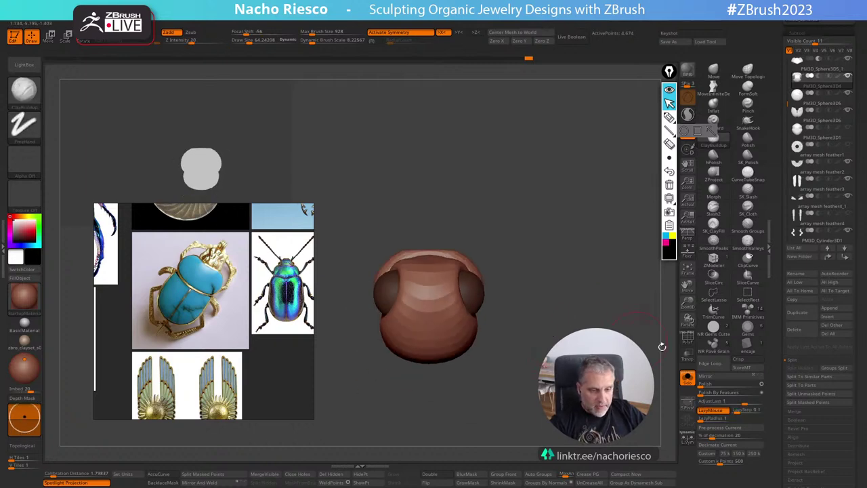
left_click(688, 378)
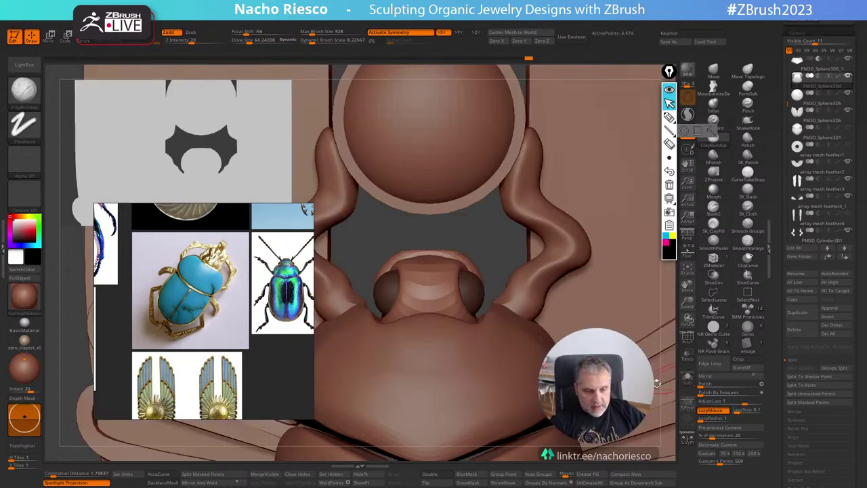
left_click(692, 274)
mouse_move(594, 193)
left_mouse_down()
mouse_move(529, 126)
mouse_move(629, 263)
mouse_move(600, 296)
left_mouse_up()
left_click(747, 71)
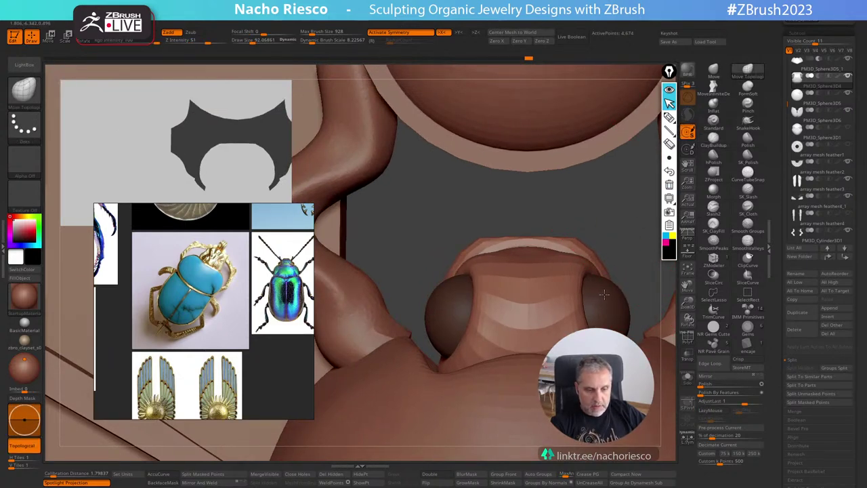
left_click_drag(609, 228, 583, 306)
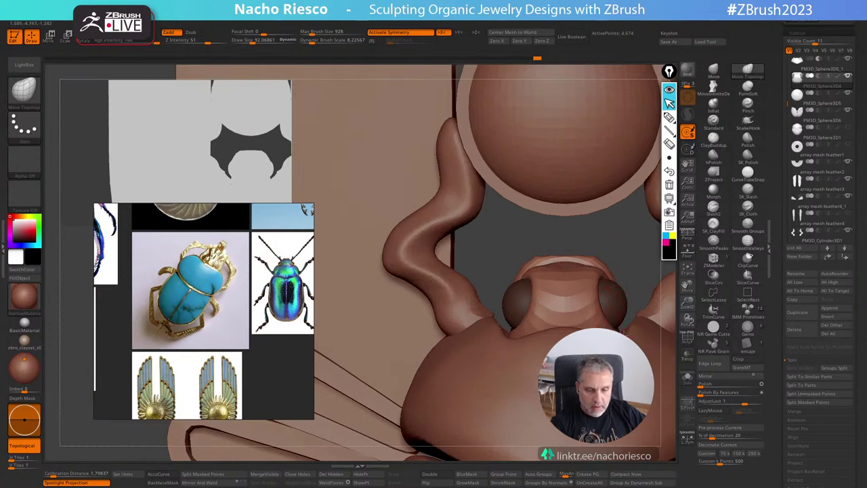
Rebuild the topology of the scarab's head with ZRemesher and check it in the full design.
right_click_drag(594, 294, 499, 259, "alt")
mouse_move(648, 350)
left_mouse_down("alt")
mouse_move(633, 335)
mouse_move(638, 300)
mouse_move(649, 339)
left_mouse_up("alt")
left_click_drag(776, 343, 775, 297)
left_click_drag(780, 378, 779, 330)
left_click(802, 250)
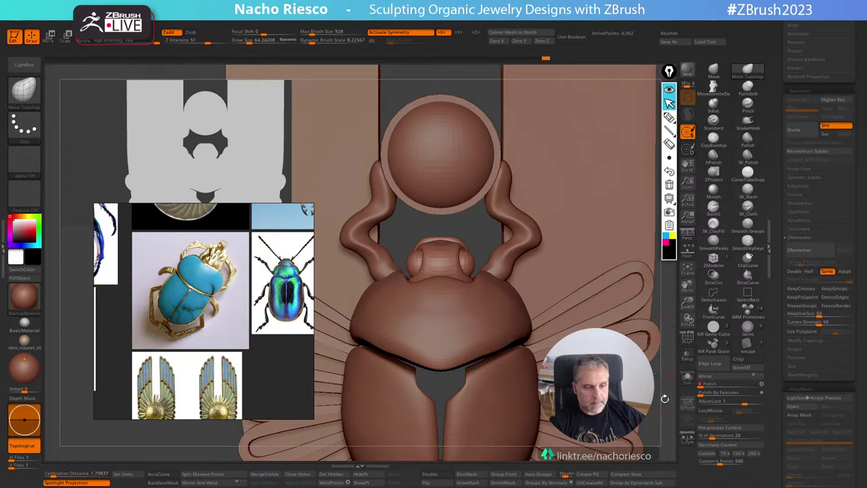
key("f")
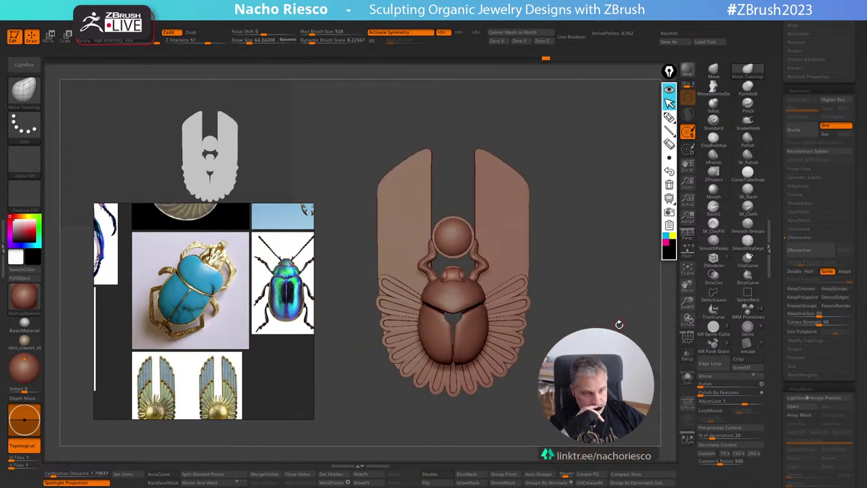
Select the sun sphere and reorder its subtool to sit directly above the surrounding ring PM3D_Cylinder3D2.
left_click_drag(614, 219, 602, 276, "alt")
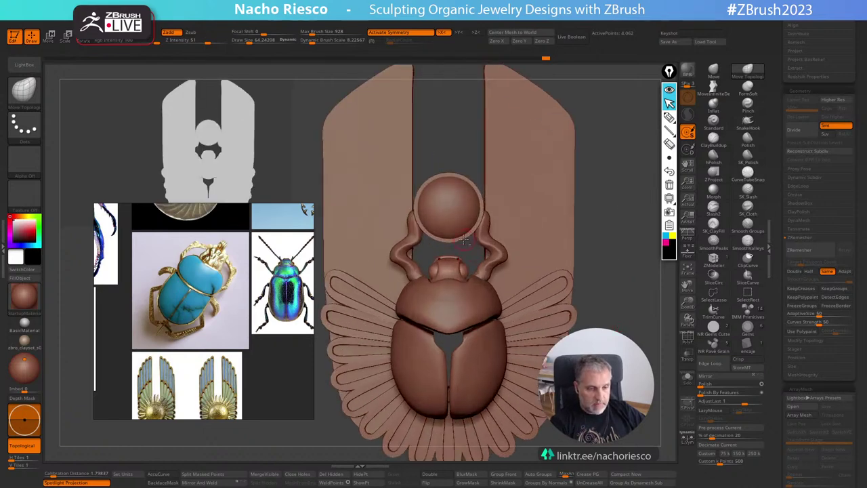
left_click(449, 269, "alt")
left_click_drag(778, 123, 782, 202)
left_click(447, 212, "alt")
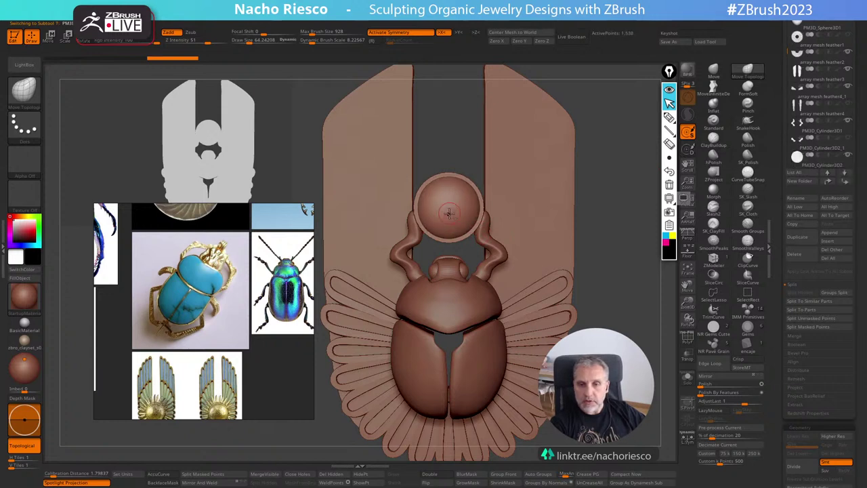
left_click_drag(788, 54, 789, 68)
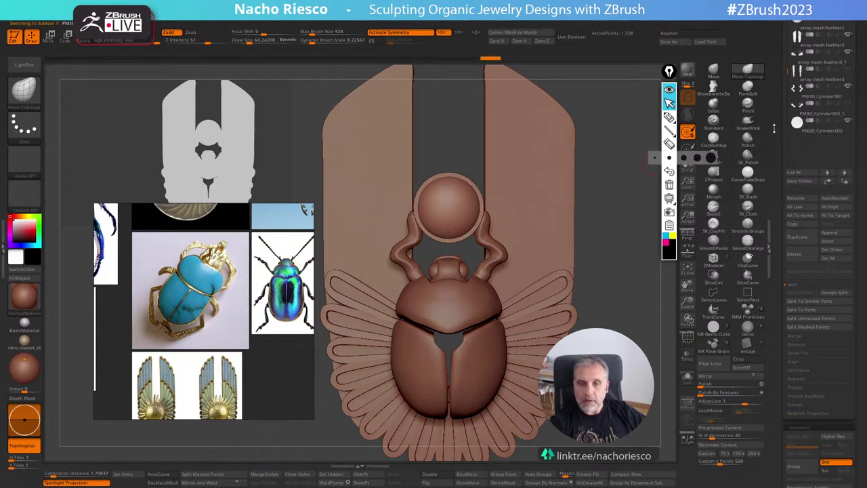
left_click_drag(775, 128, 782, 164)
left_click(848, 282)
left_click(849, 283)
left_click(848, 282)
left_click(847, 283)
left_click(846, 284)
left_click(847, 283)
left_click(846, 274)
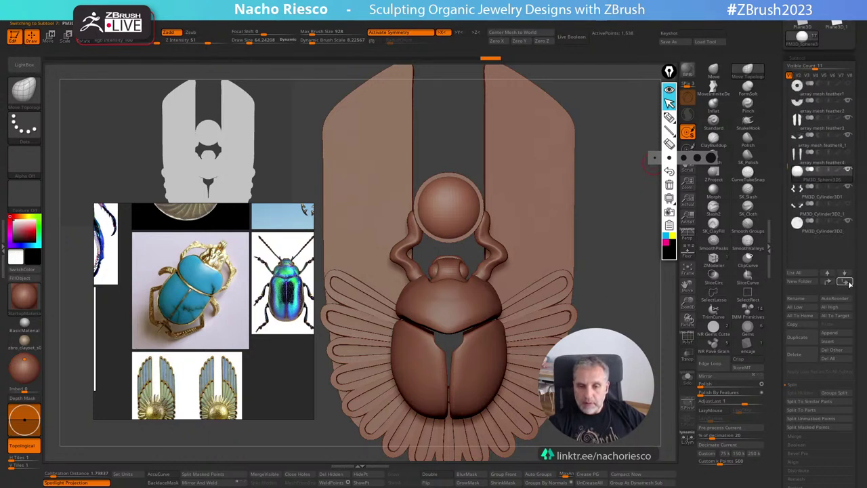
left_click(846, 273)
left_click(846, 274)
Merge the sun sphere down with its ring and lower the combined disc slightly toward the head.
left_click(800, 437)
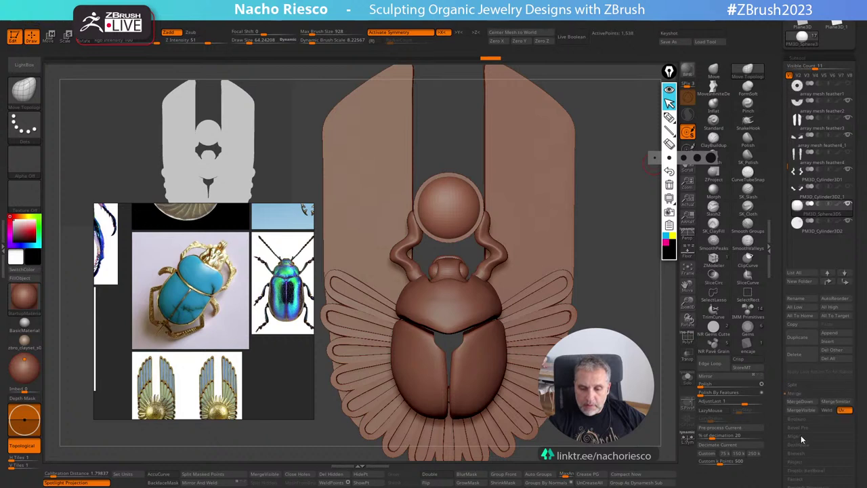
left_click(802, 402)
key("w")
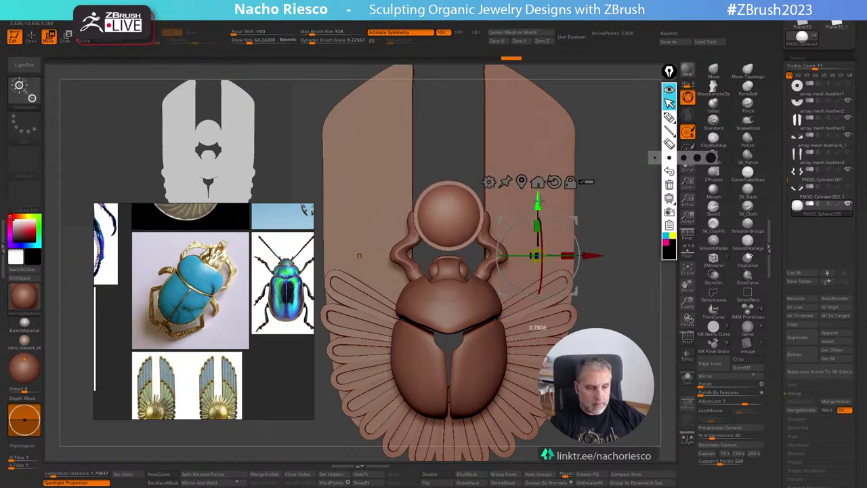
key("q")
Select the front legs and pull their upper ends in toward the sun disc using an enlarged infinite-depth Move brush.
left_click(500, 252, "alt")
left_click(717, 72)
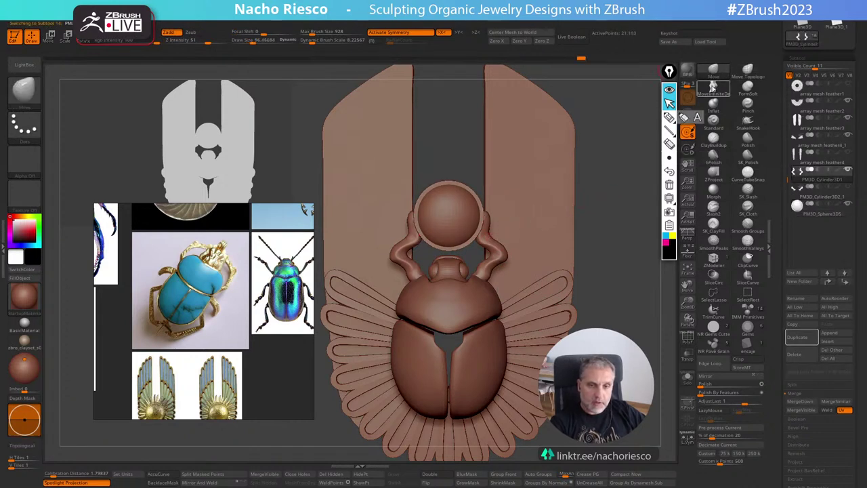
left_click(714, 88)
key("s")
mouse_move(411, 240)
left_mouse_down()
mouse_move(435, 239)
mouse_move(413, 227)
left_mouse_up()
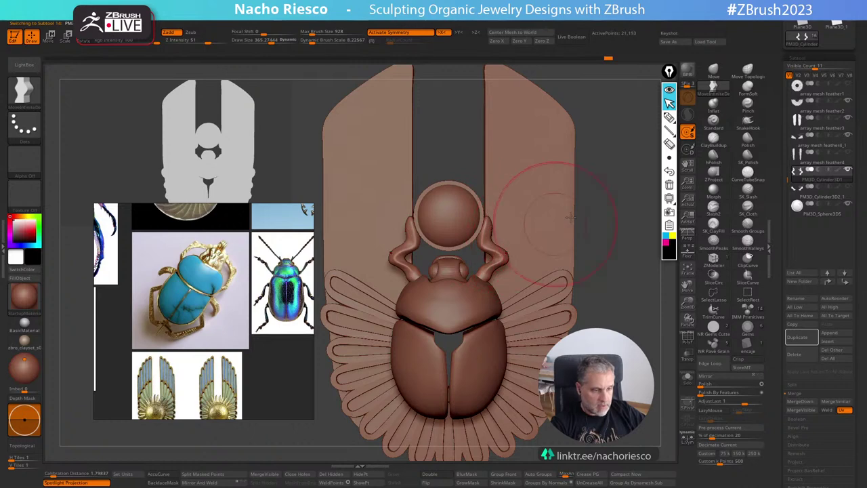
right_click_drag(560, 225, 591, 227, "ctrl")
key("s")
mouse_move(496, 231)
left_mouse_down()
mouse_move(475, 242)
mouse_move(485, 230)
left_mouse_up()
key("s")
key("s")
key("s")
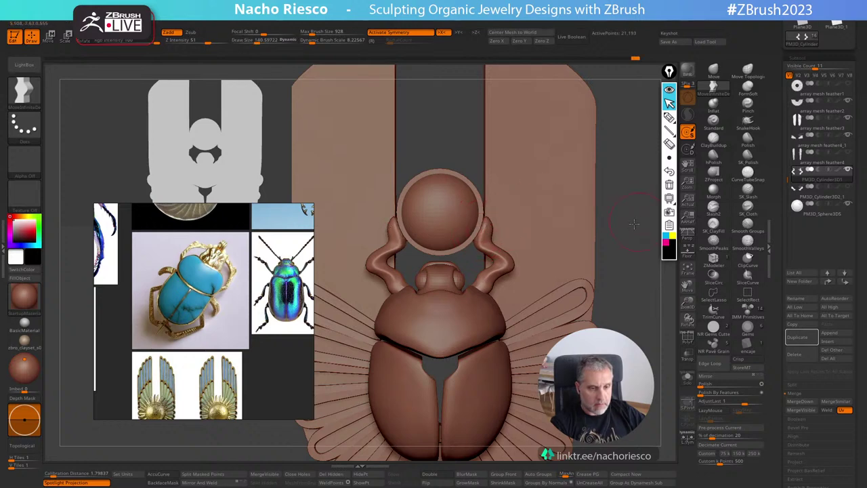
Fit the front legs' upper ends against the sun disc's rim from a side view with a smaller brush.
right_click_drag(634, 225, 589, 227)
right_click_drag(590, 227, 627, 234, "ctrl")
key("s")
left_click_drag(455, 198, 450, 197)
right_click_drag(460, 198, 441, 203)
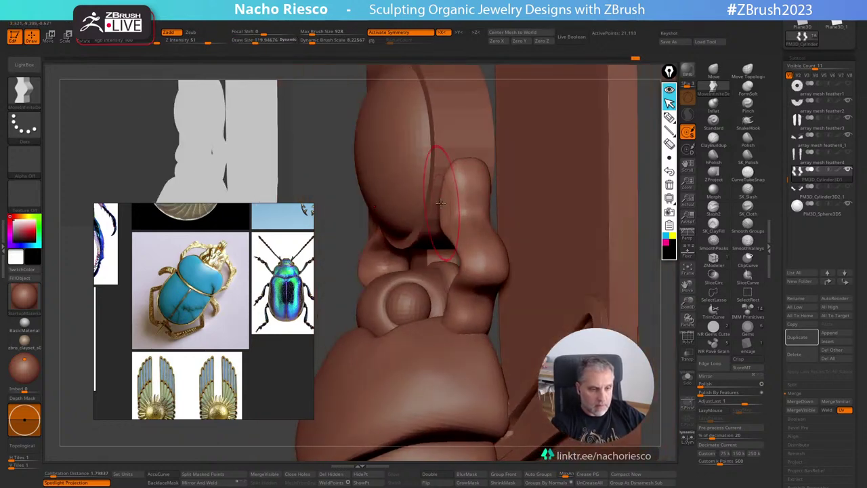
key("s")
left_click_drag(440, 202, 433, 199)
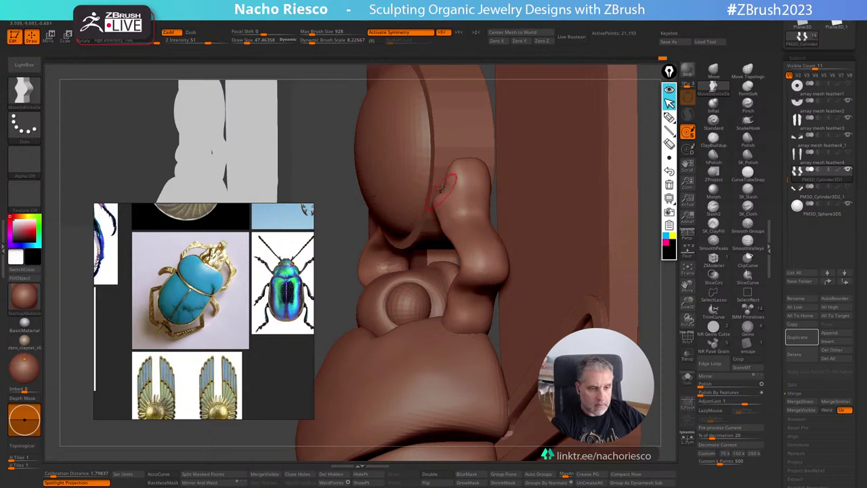
mouse_move(436, 196)
right_mouse_down()
mouse_move(548, 189)
mouse_move(496, 149)
right_mouse_up()
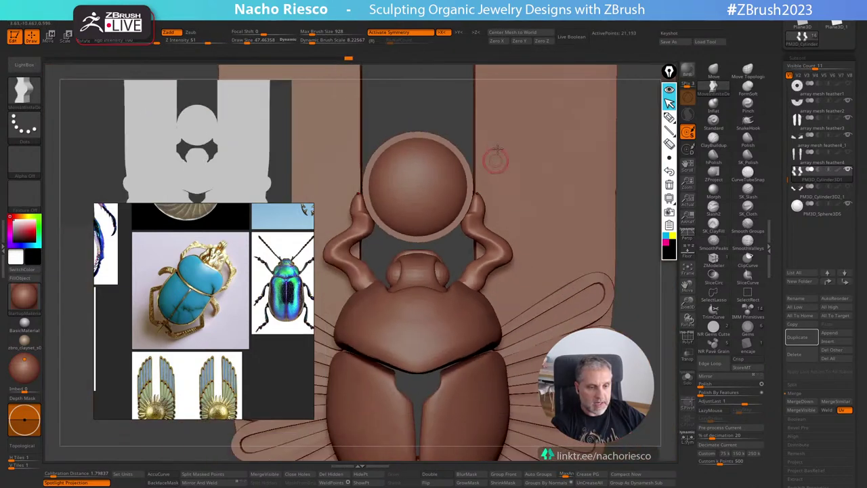
Refine the pointed tips of the front legs where they touch the disc's rim, using a draw size of about 41.
mouse_move(629, 306)
right_mouse_down("ctrl")
mouse_move(641, 269)
mouse_move(637, 313)
right_mouse_up("ctrl")
key("s")
left_click_drag(472, 214, 470, 212)
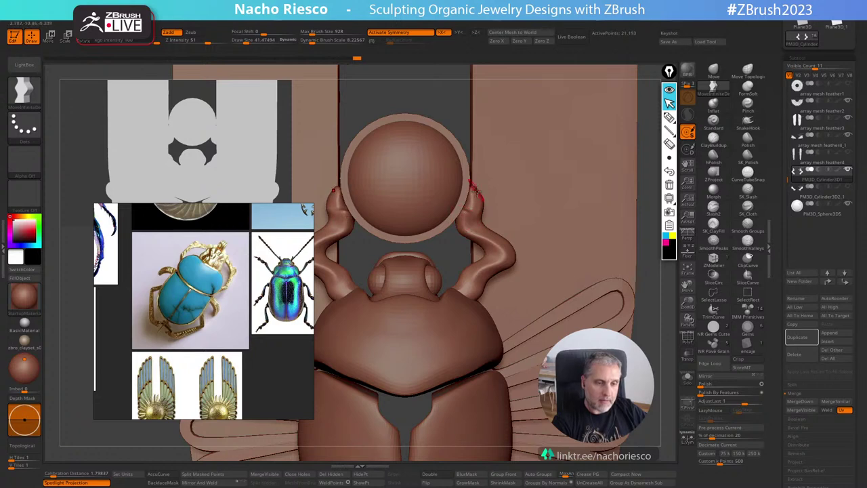
right_click_drag(632, 285, 632, 256, "ctrl")
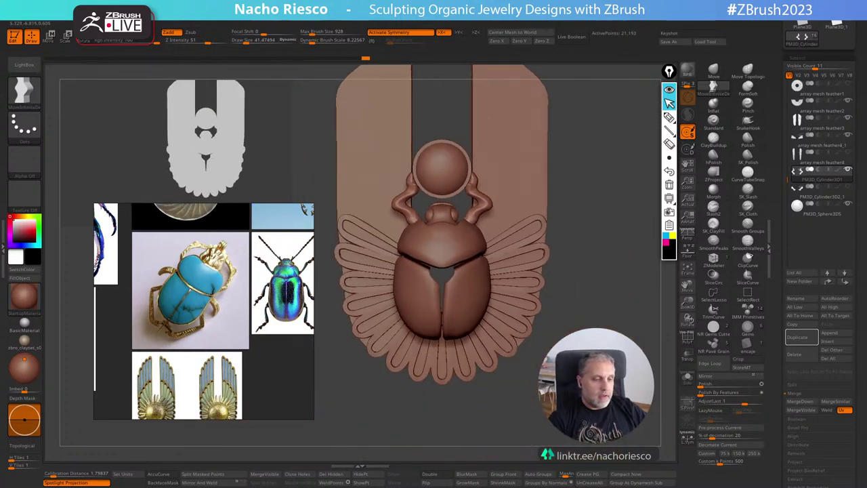
Adjust the front legs' curve and depth beneath the disc from angled views with a draw size of about 157.
right_click_drag(609, 296, 607, 321, "ctrl")
key("s")
left_click_drag(464, 256, 472, 260)
mouse_move(473, 253)
right_mouse_down()
mouse_move(518, 244)
mouse_move(483, 258)
right_mouse_up()
key("s")
left_click_drag(483, 260, 471, 265)
key("s")
right_click_drag(506, 250, 475, 254)
key("s")
left_click_drag(478, 269, 473, 265)
mouse_move(627, 227)
left_mouse_down("shift")
mouse_move(642, 265)
mouse_move(635, 228)
left_mouse_up("shift")
left_click_drag(627, 277, 622, 215, "alt")
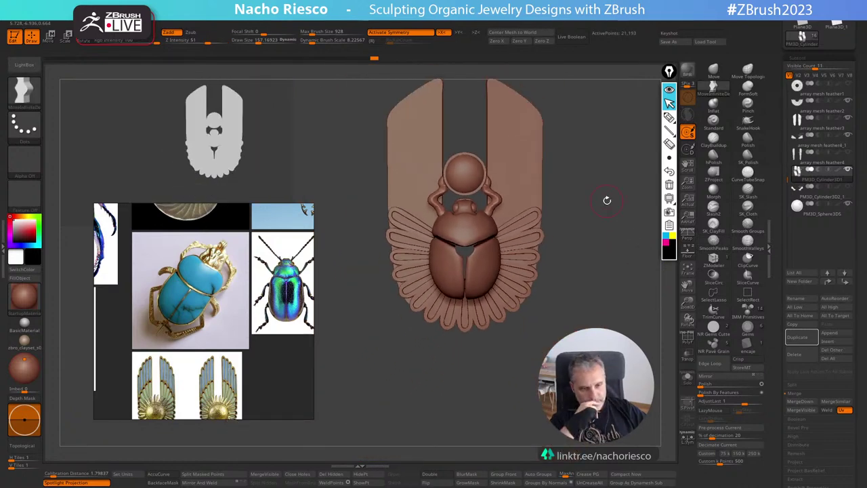
Browse the reference board and examine the winged scarab jewels beside the model's overall silhouette.
mouse_move(618, 196)
right_mouse_down()
mouse_move(625, 262)
mouse_move(631, 219)
right_mouse_up()
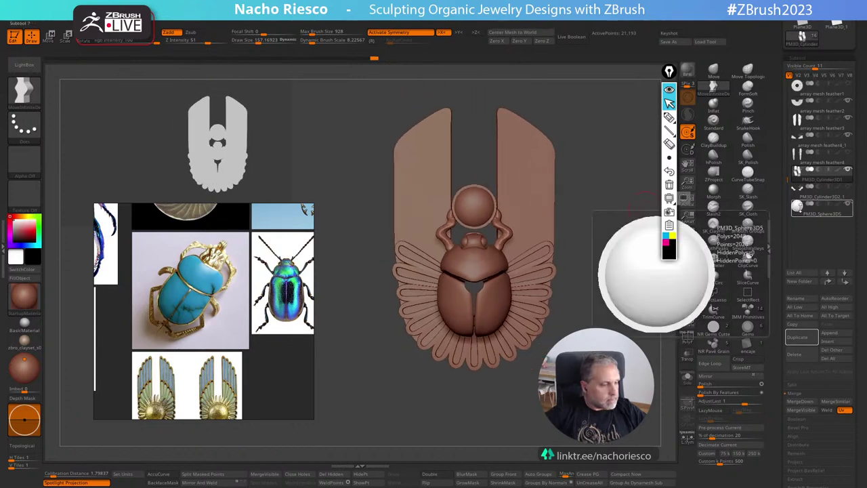
scroll(198, 275, "down", 5)
scroll(204, 305, "up", 4)
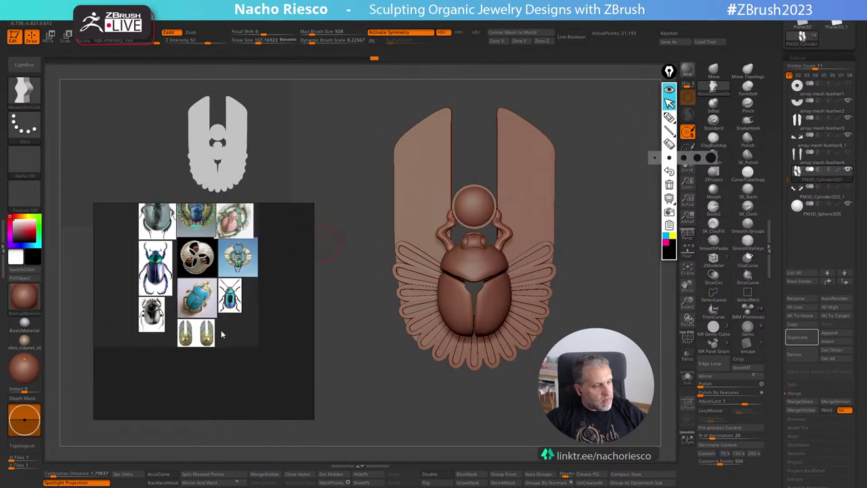
scroll(180, 269, "up", 4)
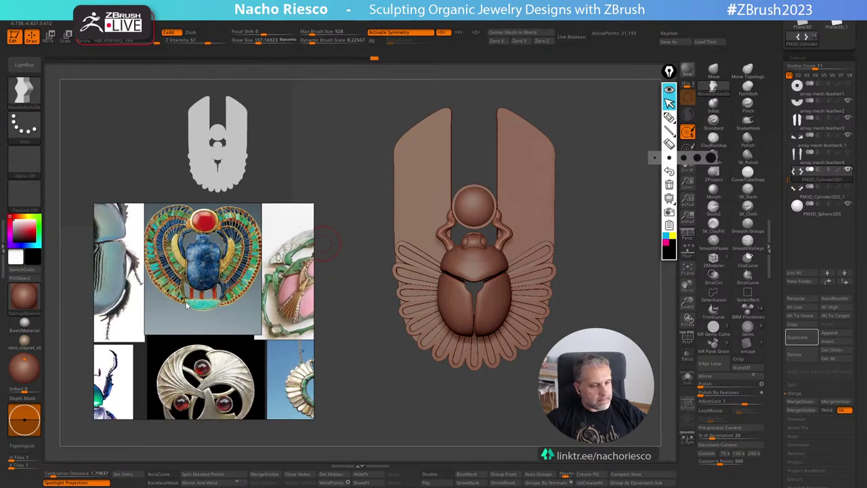
scroll(265, 318, "down", 3)
middle_click_drag(265, 321, 221, 315)
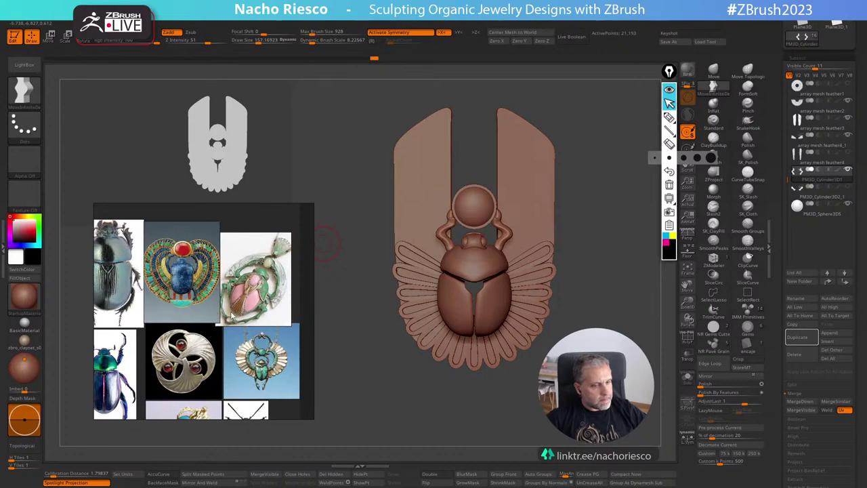
scroll(279, 350, "down", 2)
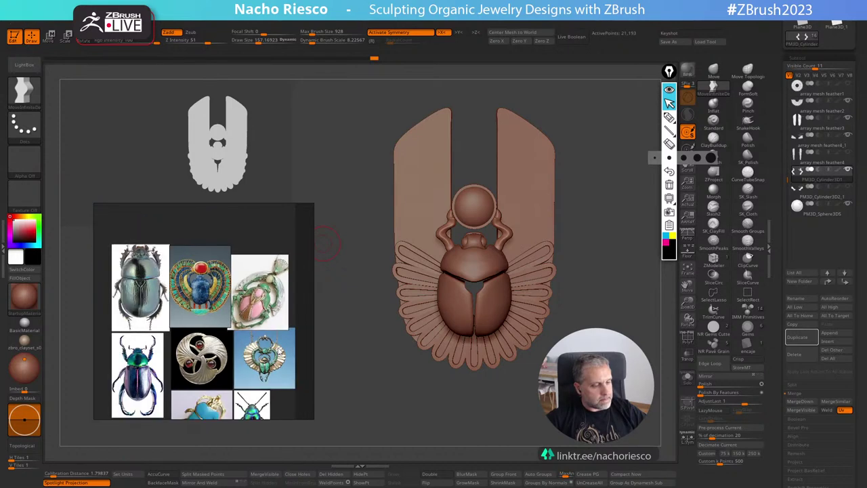
scroll(276, 346, "up", 1)
left_click(513, 405)
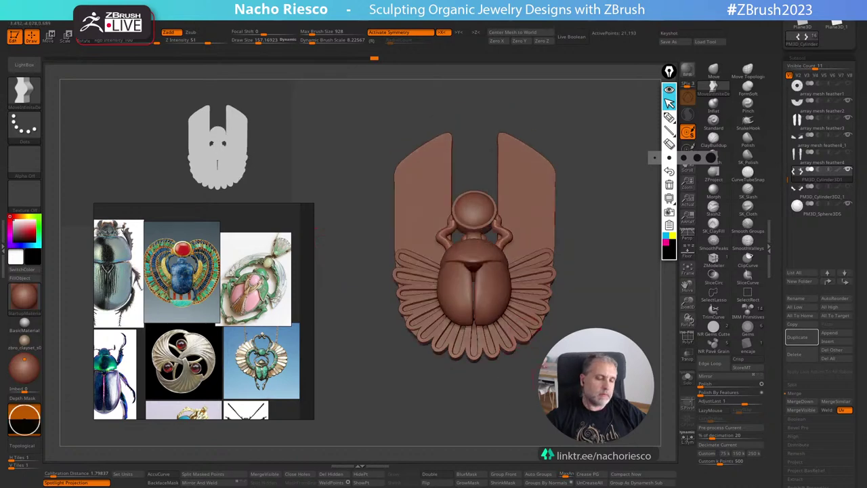
Compare the whole scarab model with the turquoise winged scarab reference, examining its feathers, legs and disc.
right_click_drag(515, 400, 588, 292, "ctrl")
mouse_move(588, 292)
left_mouse_down()
mouse_move(524, 304)
mouse_move(584, 311)
mouse_move(537, 286)
left_mouse_up()
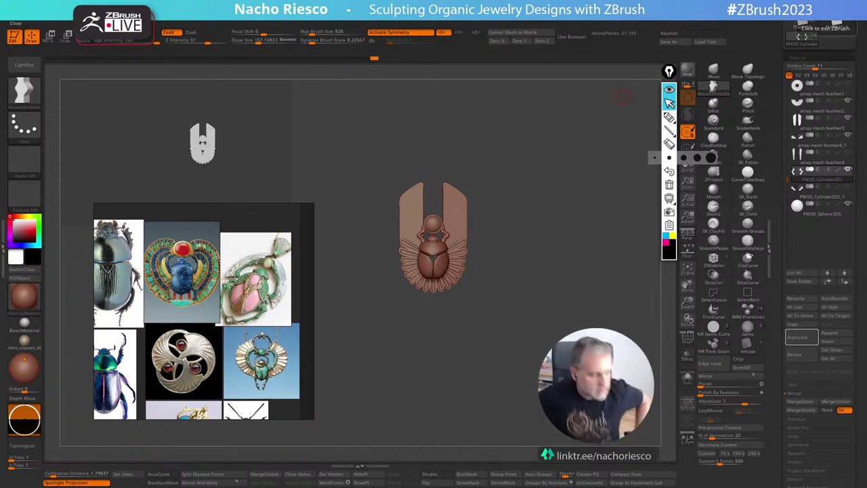
left_click_drag(573, 265, 632, 274, "alt")
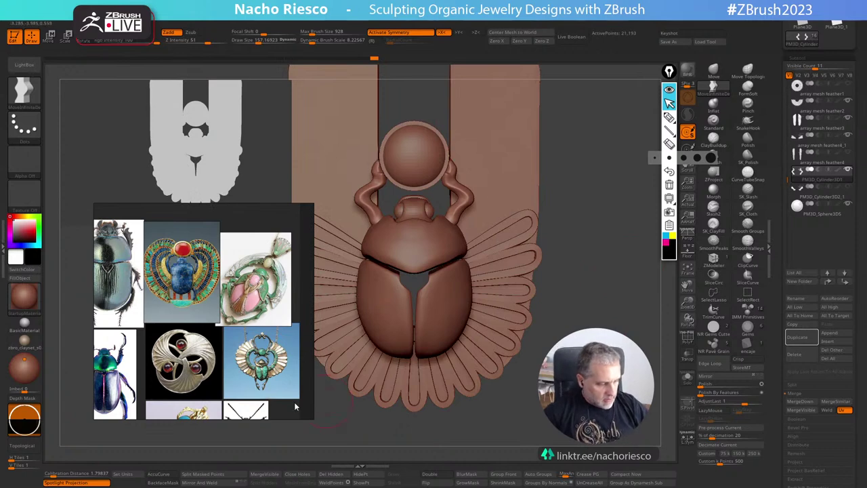
scroll(274, 372, "down", 2)
scroll(271, 374, "up", 8)
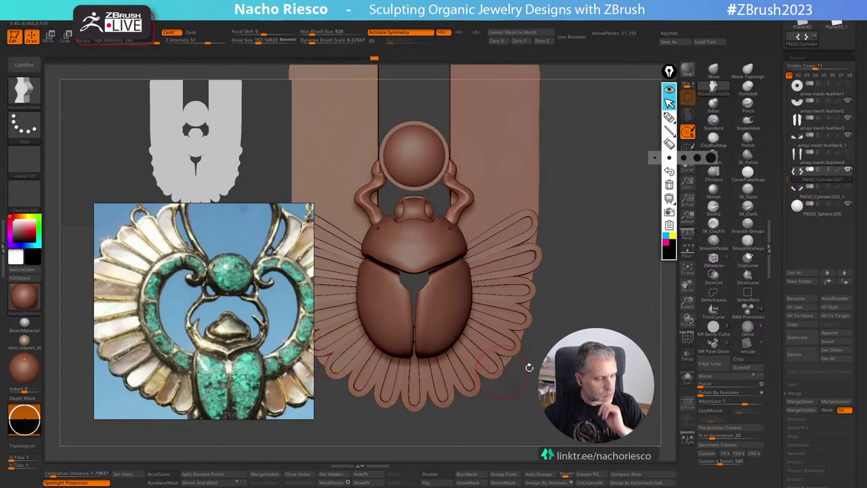
left_click_drag(569, 340, 619, 317)
left_click_drag(423, 337, 333, 337)
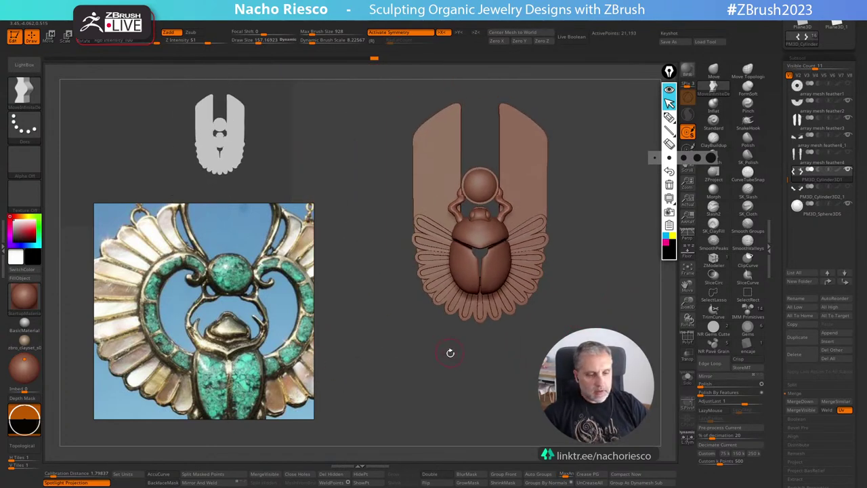
left_click_drag(625, 332, 612, 346, "alt")
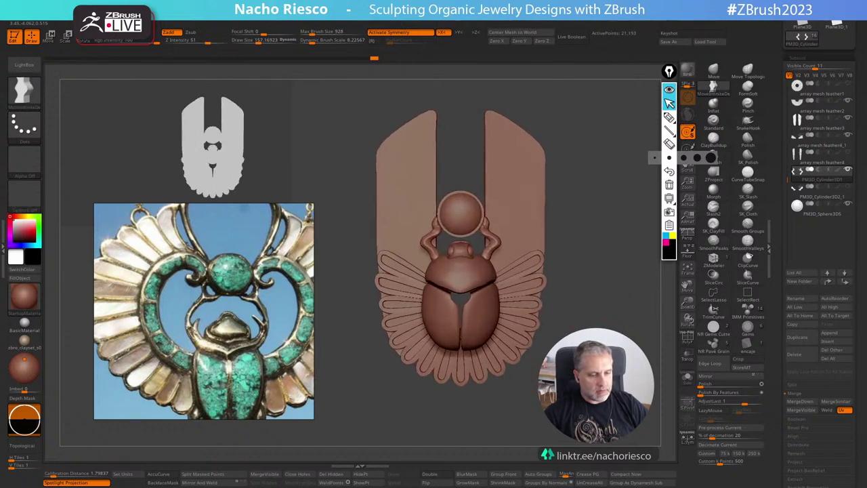
Examine the reference of the tall blue and green wings for the layering of the upper feathers.
scroll(227, 333, "down", 6)
middle_click_drag(210, 362, 234, 312)
scroll(227, 331, "down", 3)
middle_click_drag(210, 346, 229, 295)
scroll(207, 349, "up", 4)
middle_click_drag(207, 345, 235, 268)
scroll(221, 355, "up", 2)
scroll(221, 360, "up", 3)
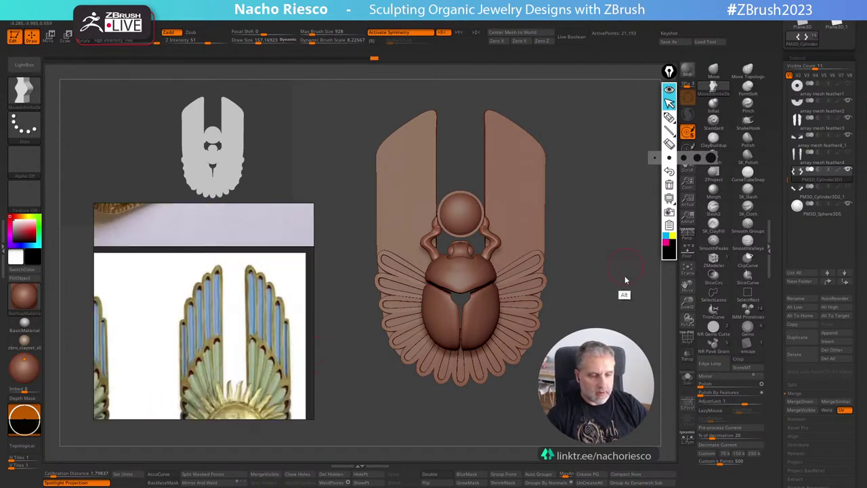
Make the tall upper wings (array mesh feather3) the active subtool and hide the front legs.
left_click_drag(626, 280, 561, 302)
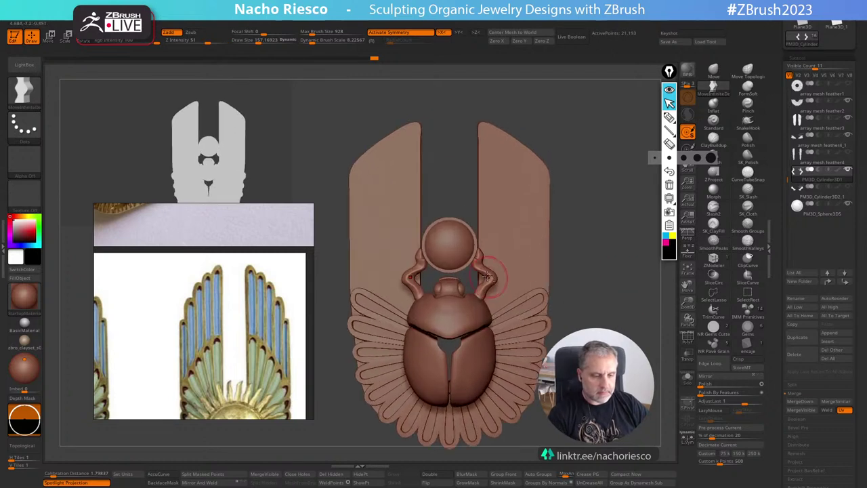
left_click(842, 131)
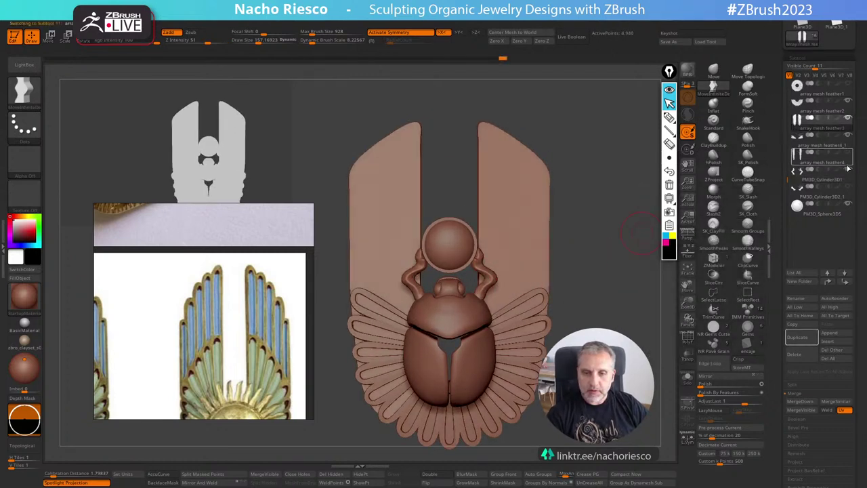
left_click(847, 169)
left_click_drag(663, 294, 561, 291, "alt")
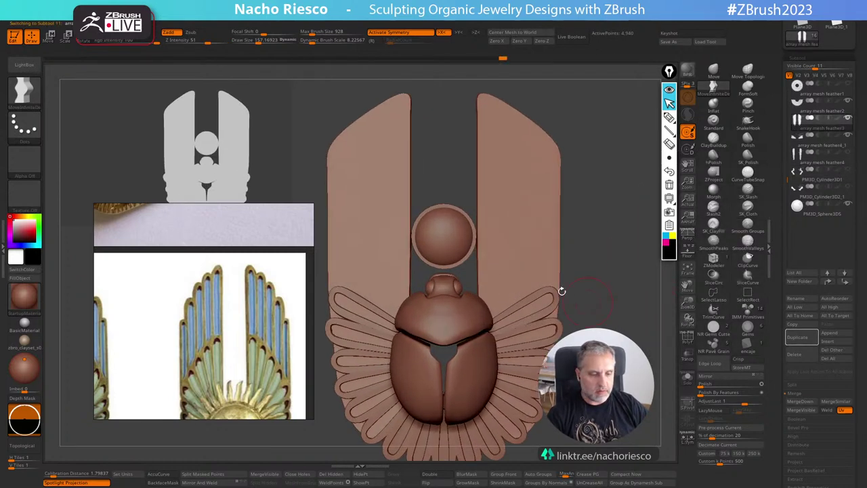
Select the scarab's head and move it slightly down toward the thorax along the vertical axis.
left_click(447, 286, "alt")
left_click_drag(619, 226, 616, 256, "alt")
key("w")
left_click(493, 232)
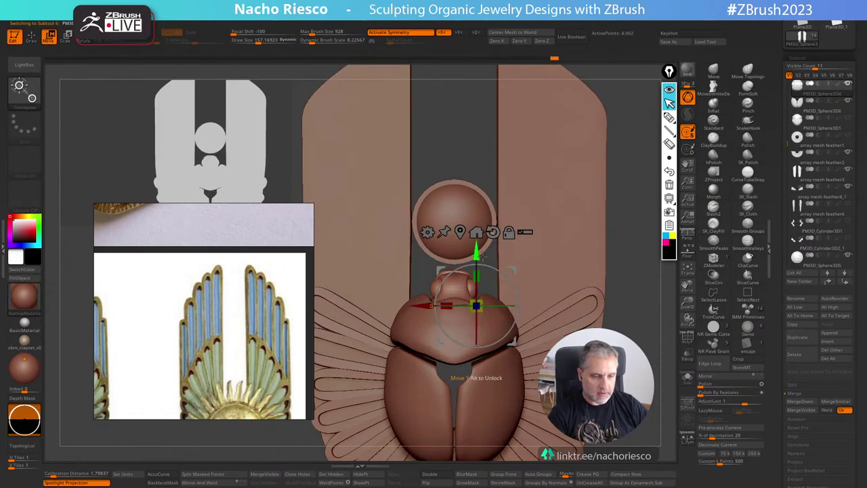
left_click_drag(477, 249, 476, 257)
key("q")
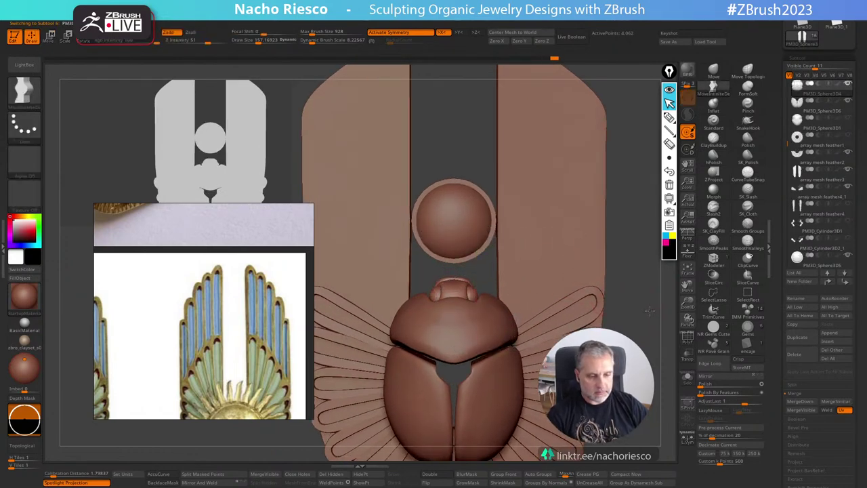
mouse_move(640, 328)
left_mouse_down("alt")
mouse_move(641, 300)
mouse_move(642, 316)
mouse_move(650, 297)
left_mouse_up("alt")
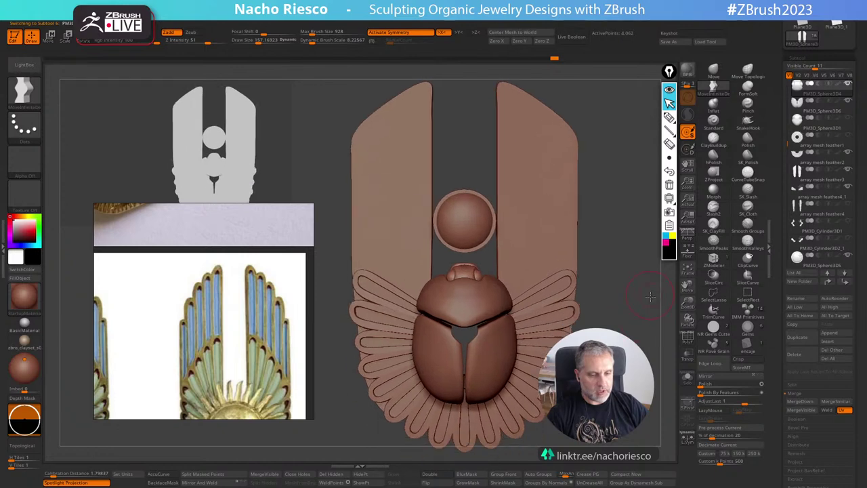
Move the sun disc's sphere slightly down toward the head and adjust its depth from the side.
left_click(482, 251, "alt")
key("w")
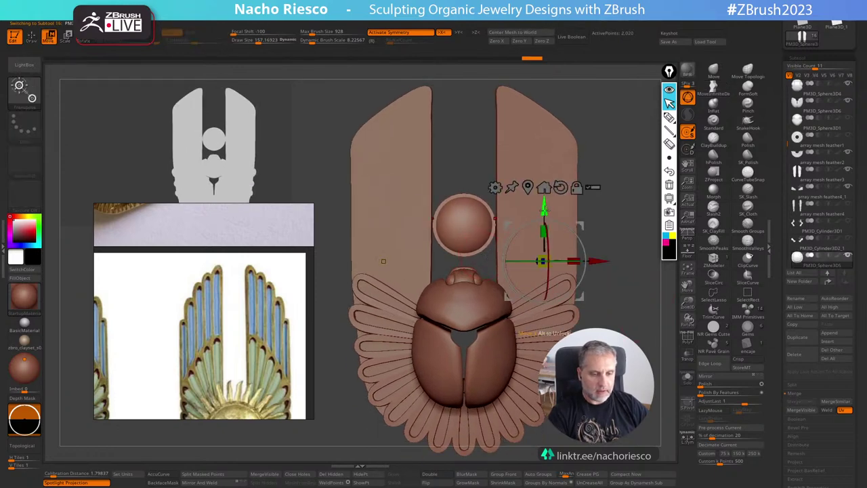
left_click_drag(544, 208, 544, 217)
left_click_drag(636, 215, 576, 255)
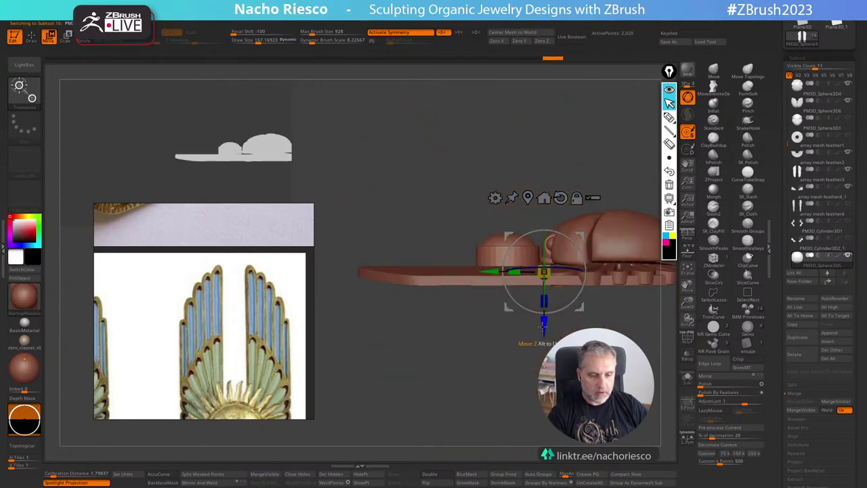
mouse_move(544, 327)
left_mouse_down()
mouse_move(628, 315)
mouse_move(560, 313)
left_mouse_up()
key("q")
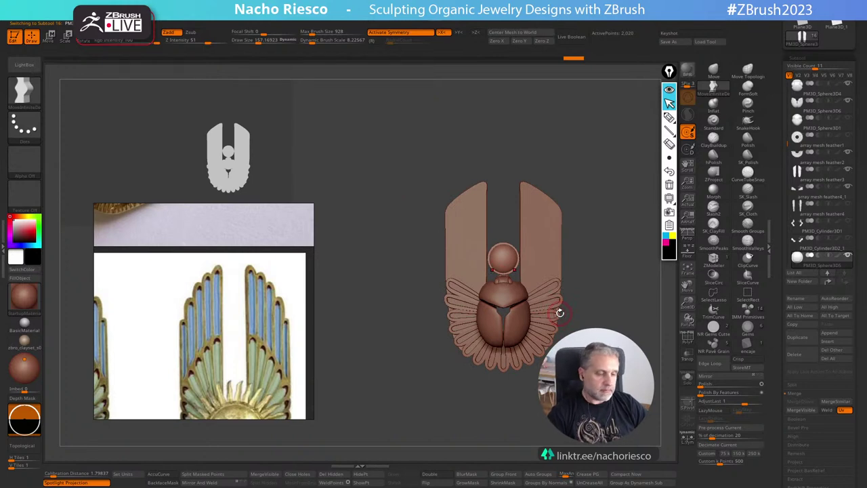
left_click_drag(615, 366, 660, 299, "alt")
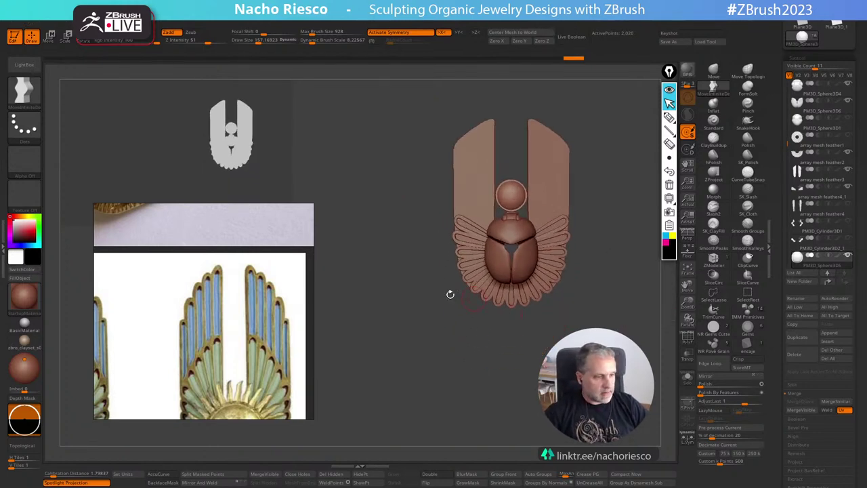
Browse the reference board and examine its beetle photographs and scarab jewels alongside the model.
scroll(254, 306, "down", 5)
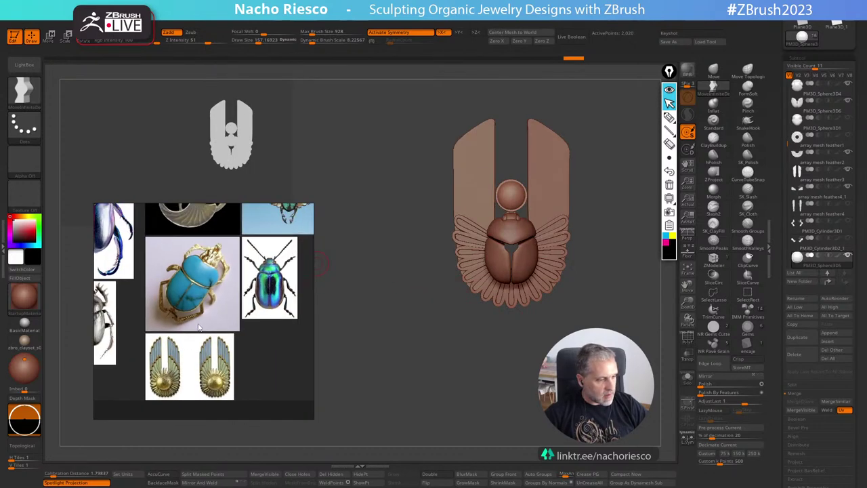
middle_click_drag(229, 307, 233, 331)
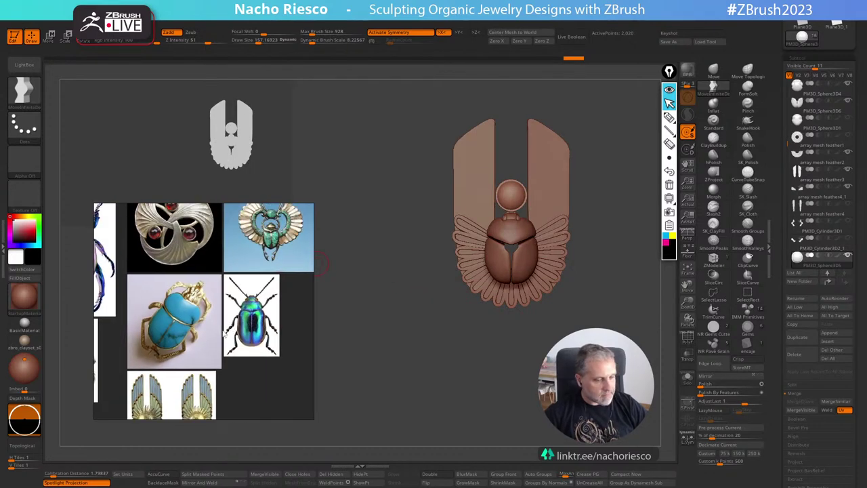
middle_click_drag(231, 290, 274, 305)
middle_click_drag(214, 307, 261, 309)
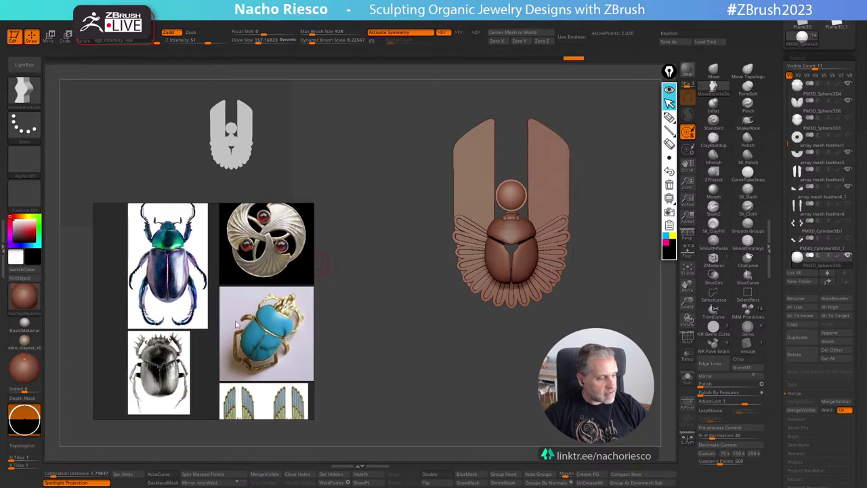
scroll(235, 321, "down", 3)
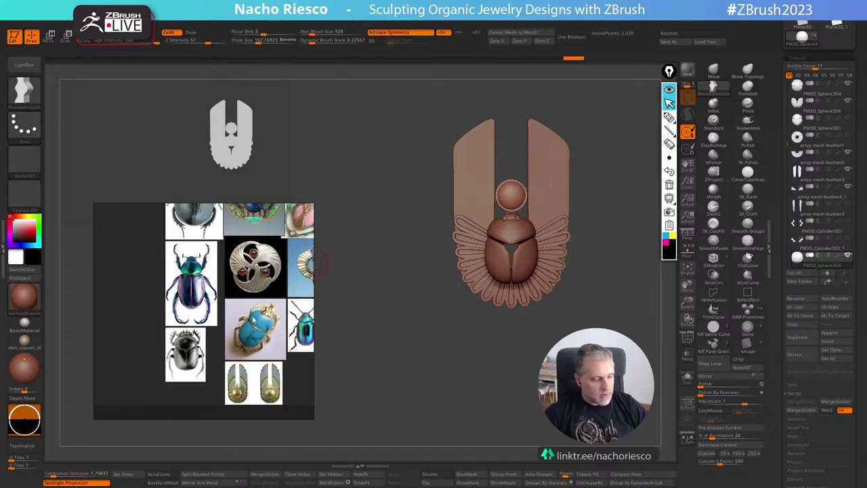
middle_click_drag(285, 346, 252, 342)
middle_click_drag(237, 302, 240, 359)
scroll(240, 359, "down", 2)
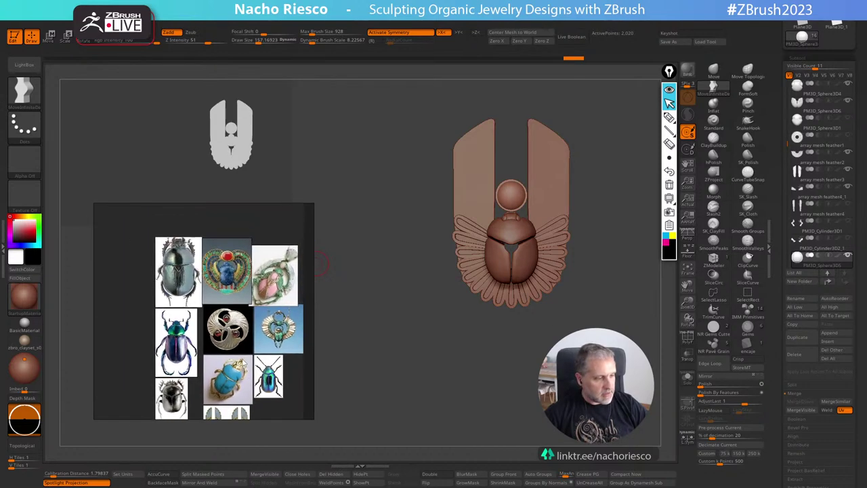
scroll(269, 343, "up", 2)
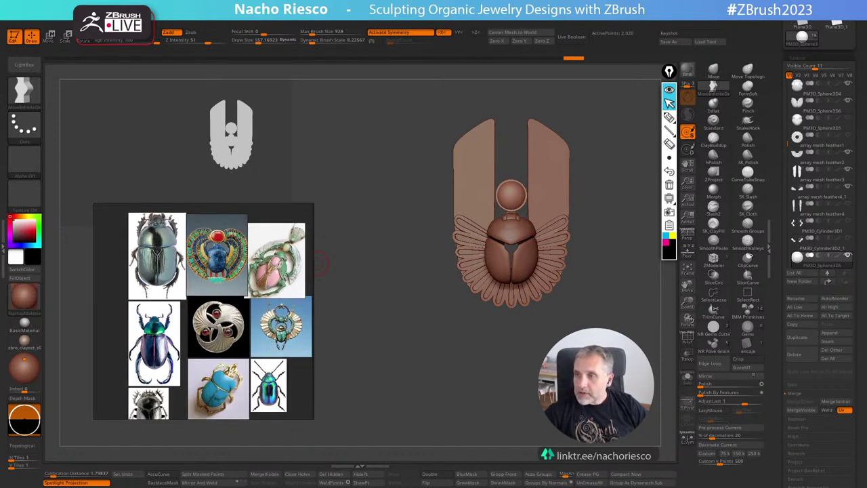
Switch to the Pinterest browser window and look through the pins related to the purple and diamond beetle jewel.
left_click_drag(866, 128, 457, 99)
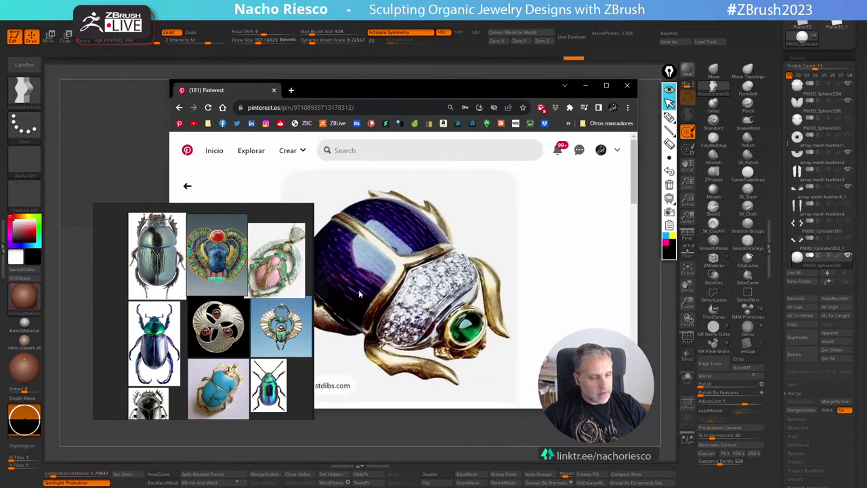
scroll(417, 258, "down", 10)
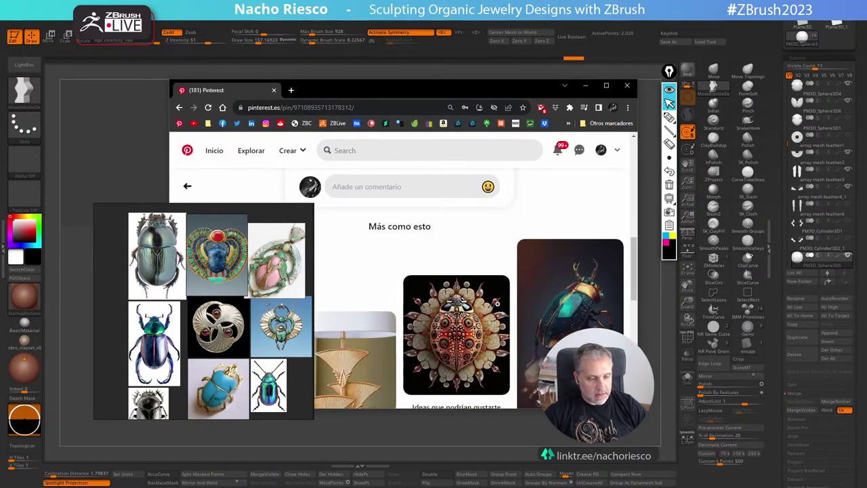
scroll(496, 304, "down", 5)
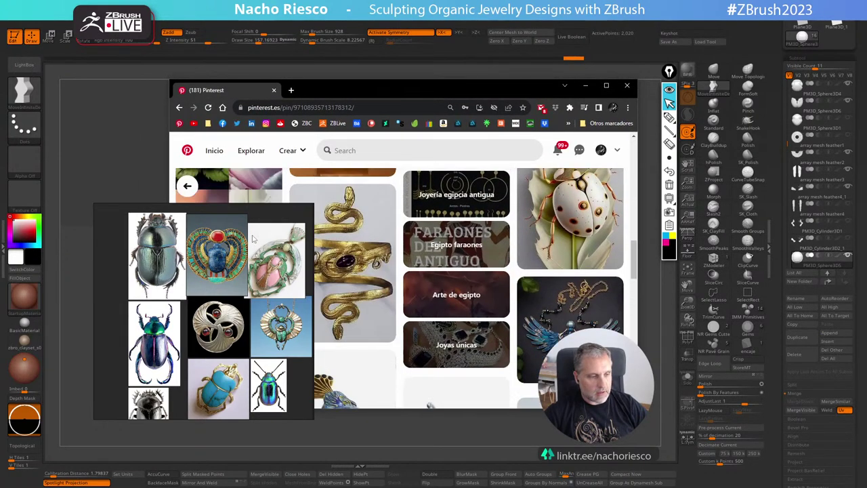
Arrange the reference board and browser side by side, return to the "egiptian beetle" results and browse them.
left_click_drag(265, 214, 192, 309)
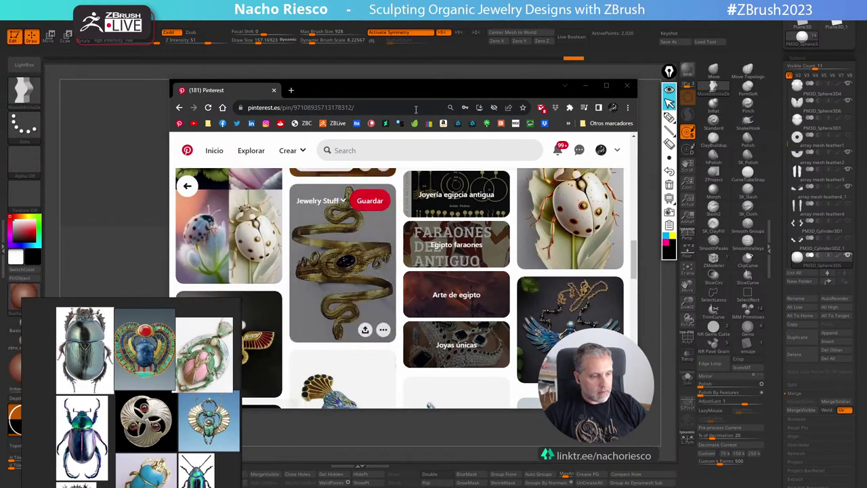
left_click_drag(417, 96, 487, 86)
left_click(257, 176)
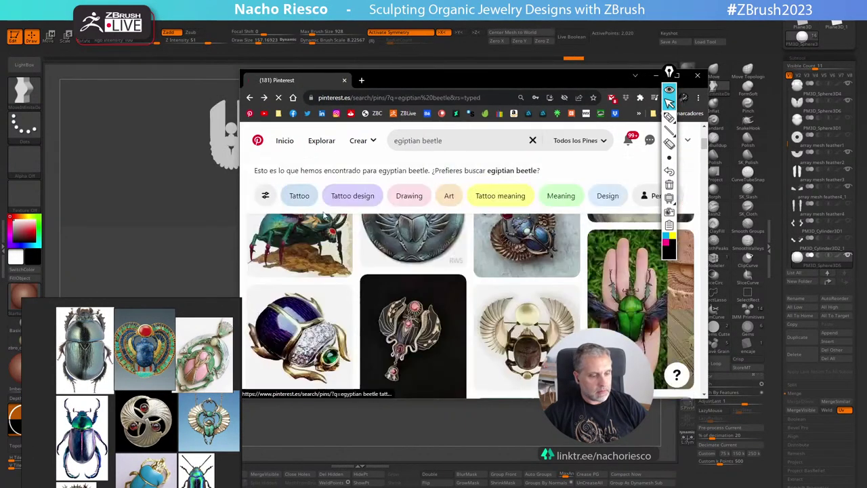
scroll(456, 293, "down", 6)
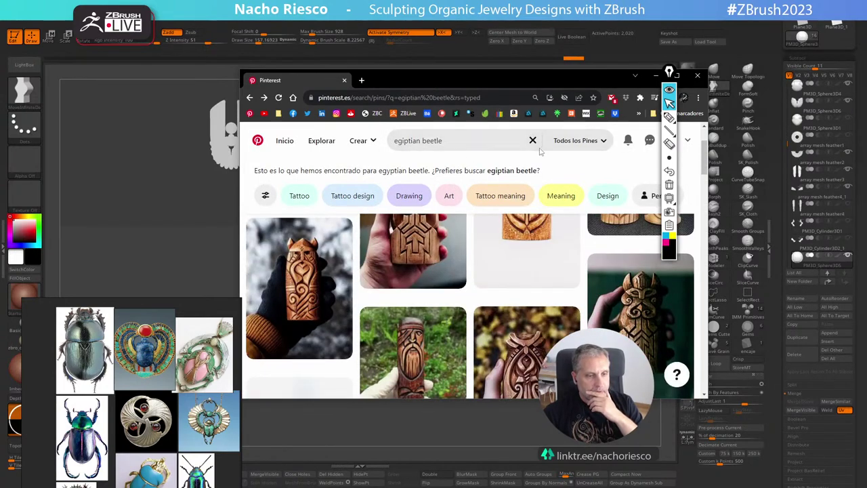
Search the saved pins for "egiptian beetle" and open the winged scarab with the pale gold disc.
left_click(471, 143)
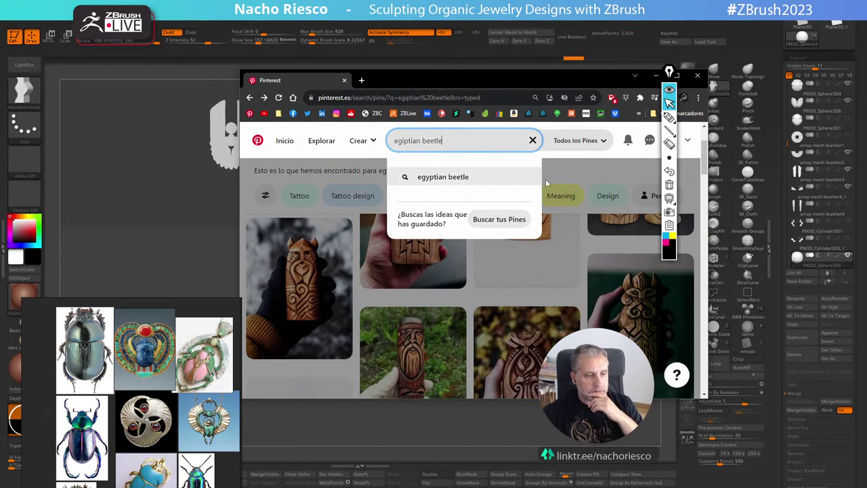
left_click(491, 221)
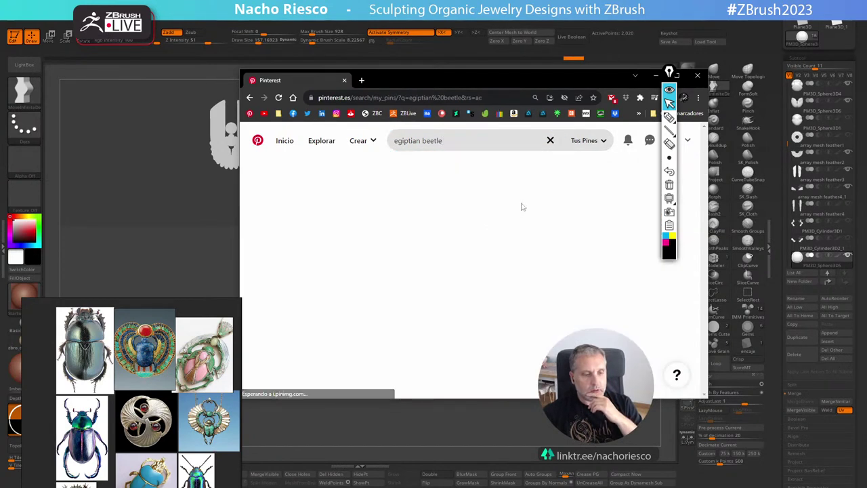
left_click(334, 280)
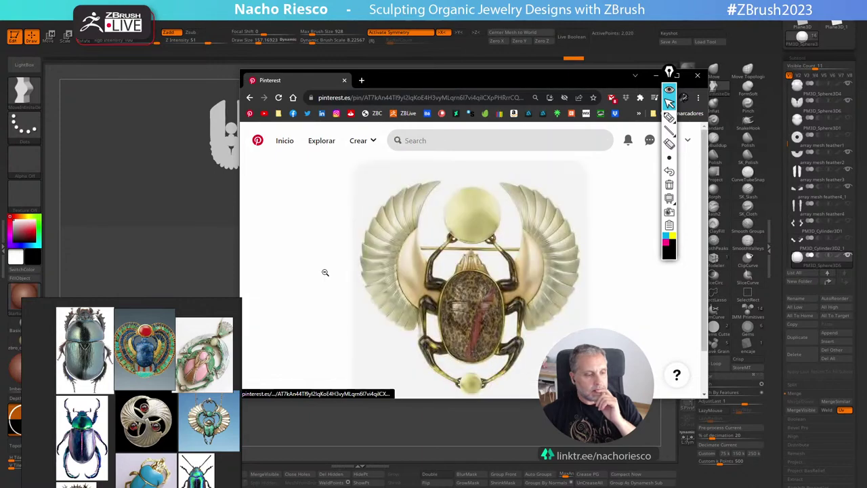
Browse the pins similar to the winged scarab and examine the Egyptian and insect jewelry designs.
scroll(547, 264, "down", 10)
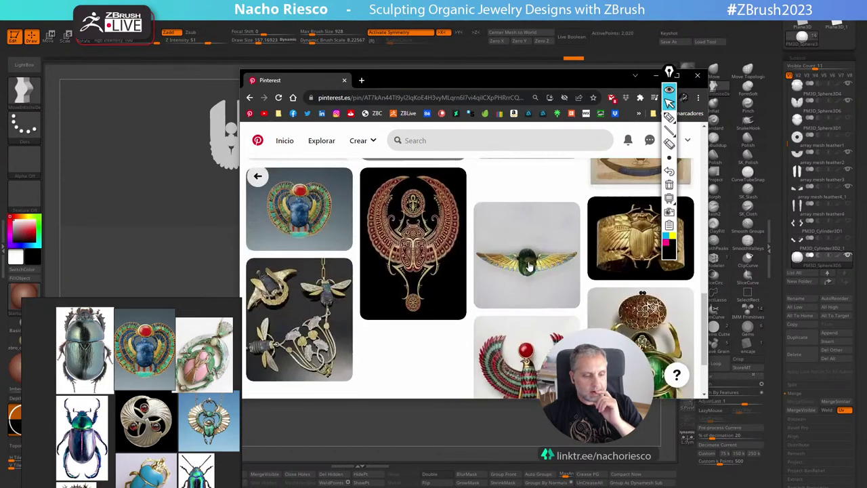
scroll(528, 261, "up", 1)
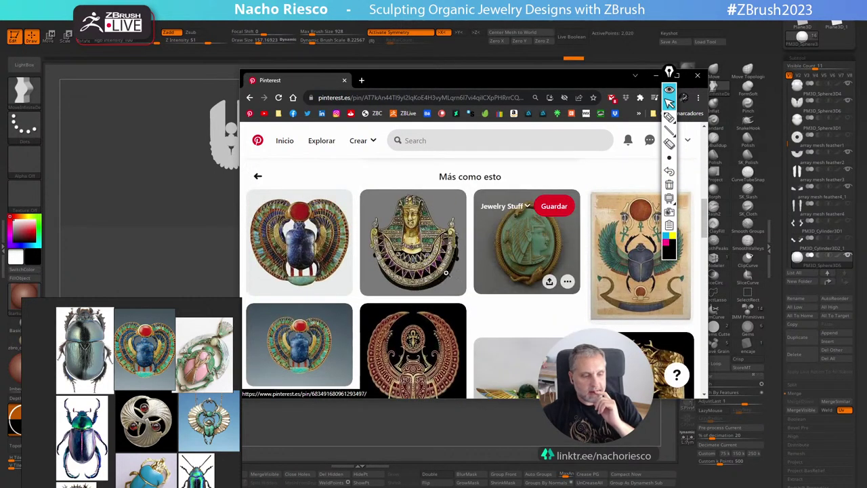
scroll(337, 262, "down", 5)
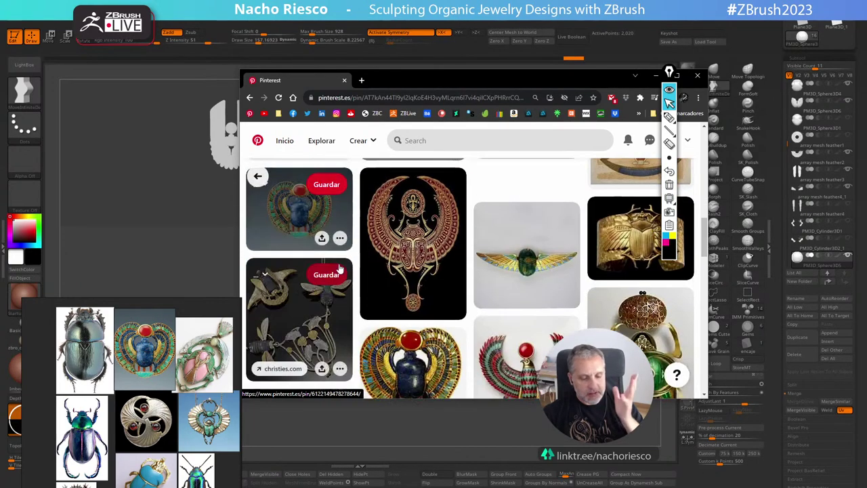
scroll(567, 299, "down", 3)
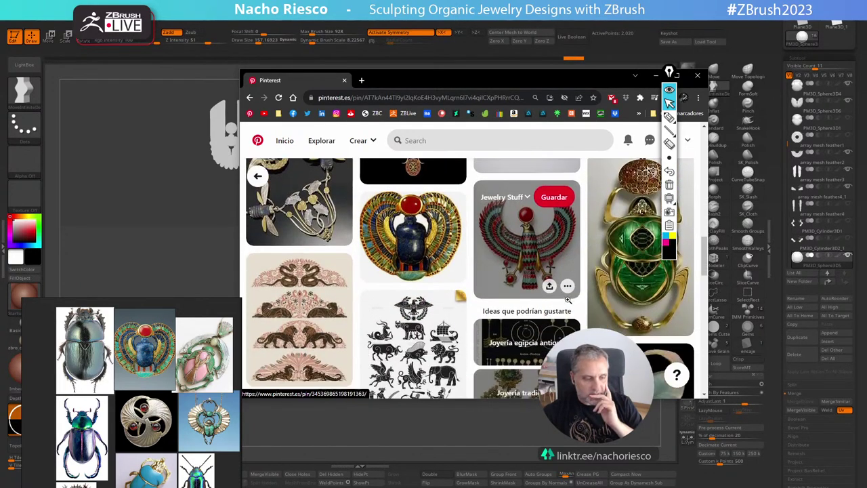
scroll(568, 304, "down", 3)
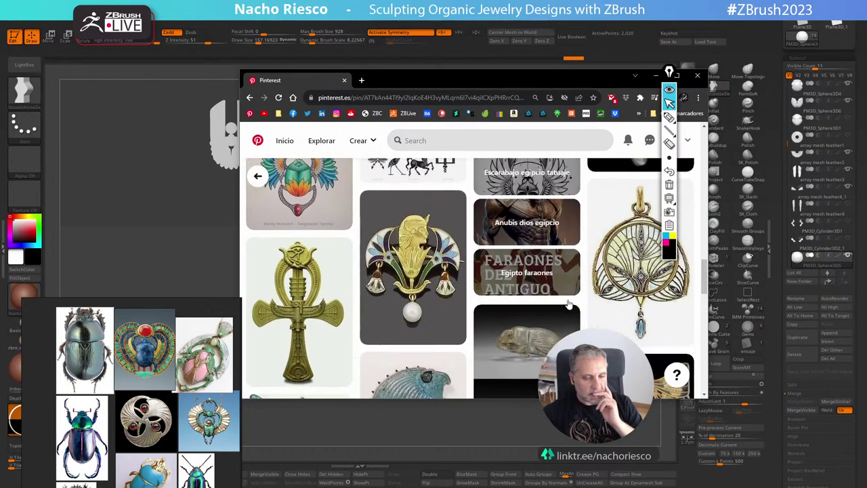
scroll(568, 304, "up", 2)
scroll(568, 305, "down", 5)
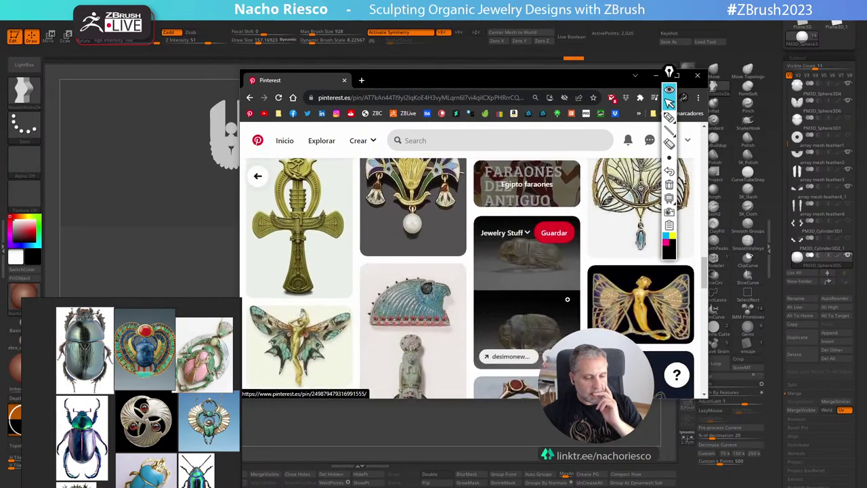
scroll(567, 304, "down", 2)
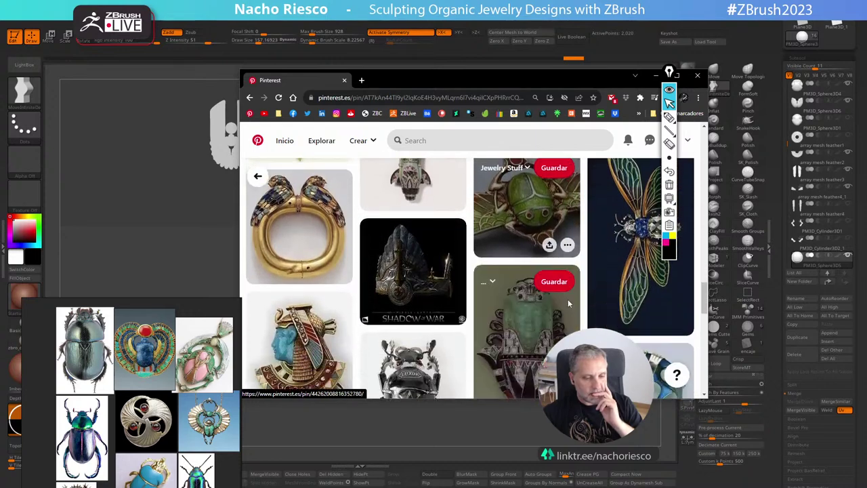
scroll(567, 299, "up", 1)
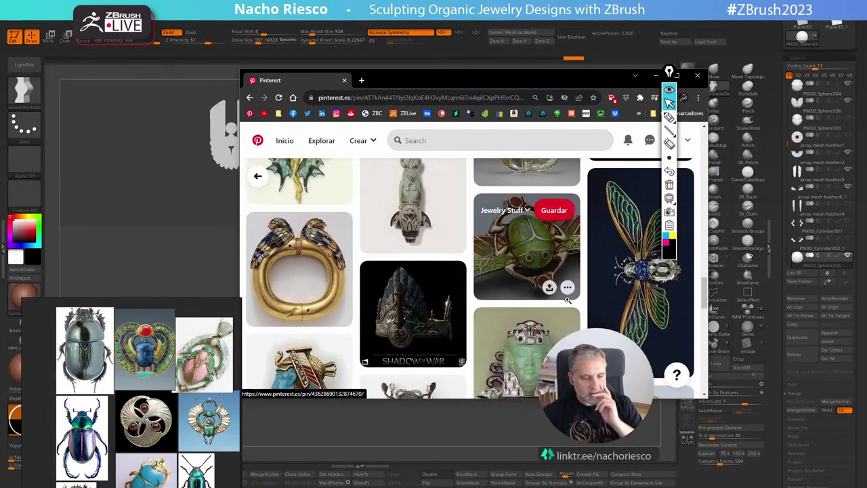
Open the pin of the black metal Luxor beetle and examine its ribbed wing cases and legs.
scroll(519, 264, "down", 3)
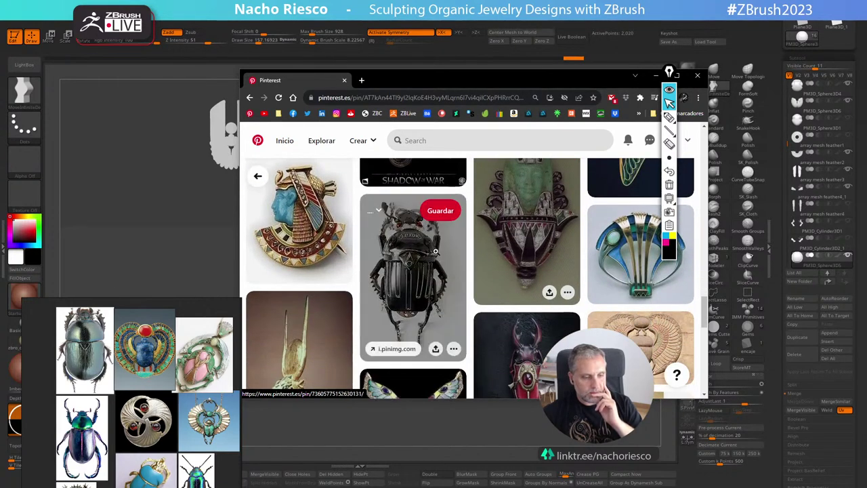
left_click(414, 278)
scroll(494, 324, "down", 2)
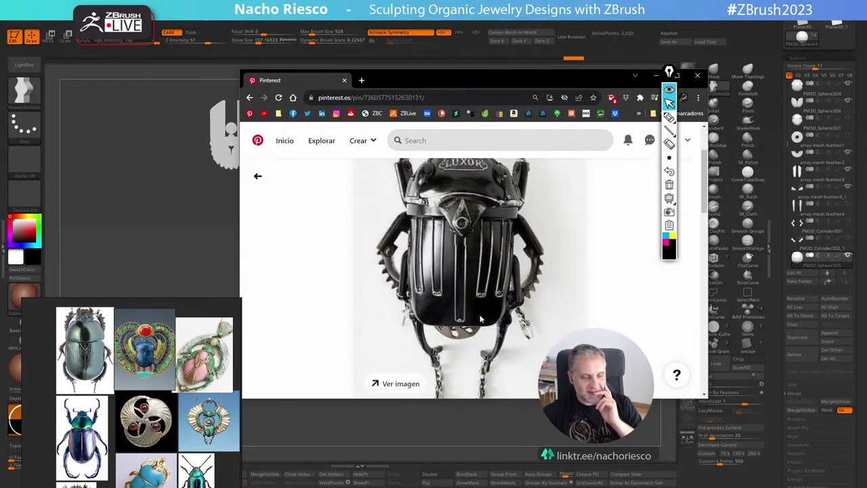
Go back to the pins similar to the winged scarab and browse further Egyptian jewelry designs.
scroll(482, 319, "up", 1)
key("alt+Left")
scroll(476, 313, "down", 10)
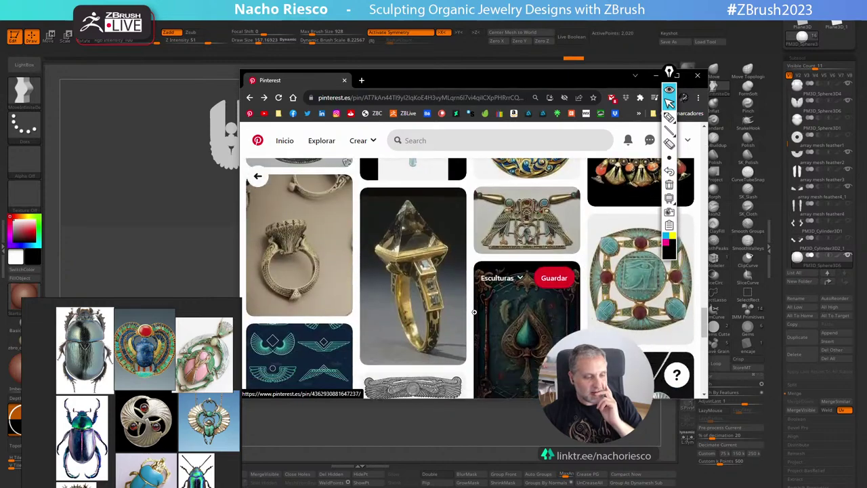
scroll(490, 277, "down", 2)
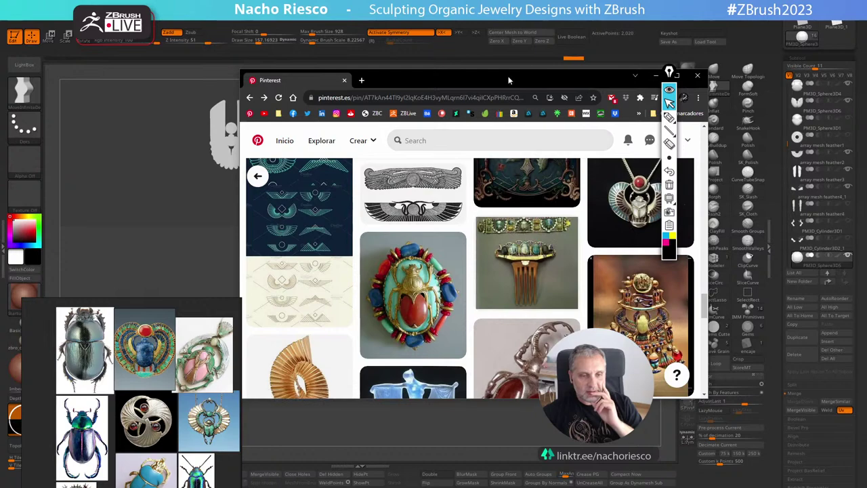
Switch back to ZBrush and rearrange the reference board to frame the black beetle, turquoise scarab and winged pieces.
key("alt+Tab")
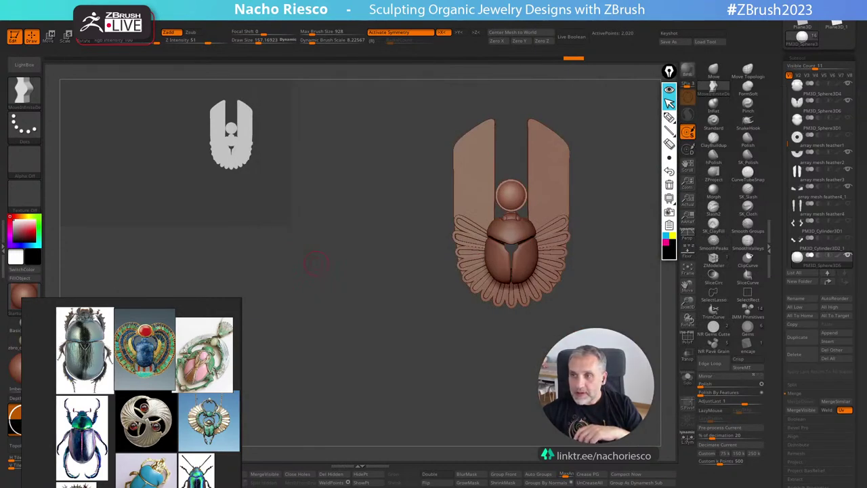
middle_click_drag(196, 392, 218, 335)
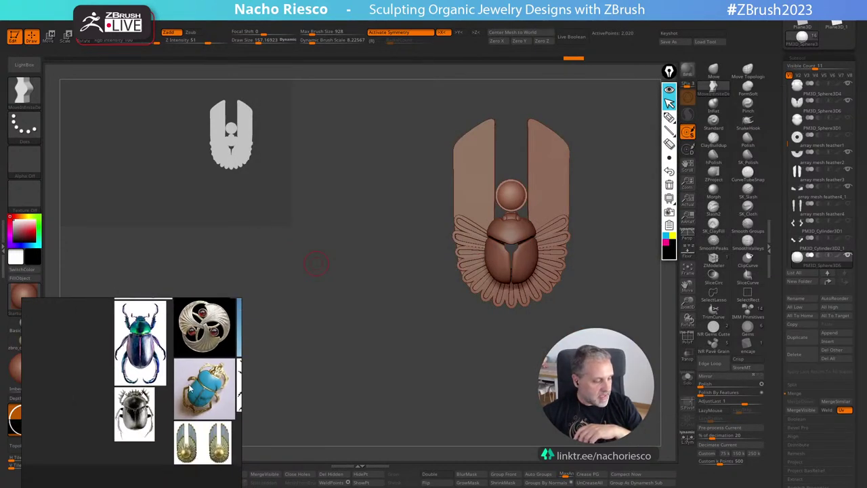
right_click_drag(190, 388, 212, 270)
scroll(220, 323, "down", 3)
scroll(219, 323, "up", 3)
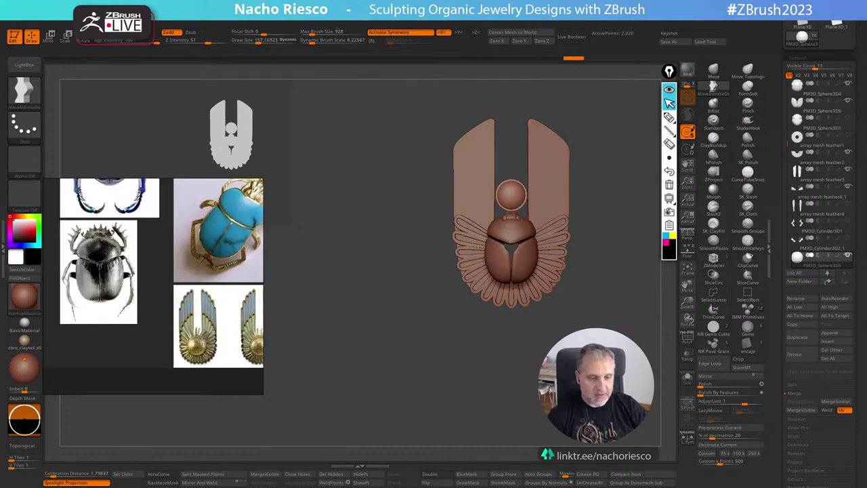
Select the thorax and wing cases together and shift them down the piece by about 0.91.
left_click_drag(623, 330, 618, 373, "alt")
left_click(503, 299, "alt")
left_click_drag(576, 319, 614, 325, "shift")
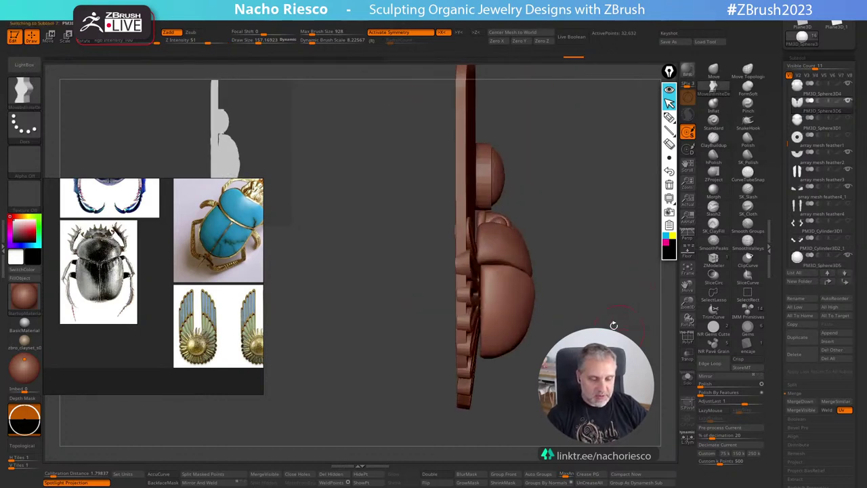
key("w")
left_click(442, 84)
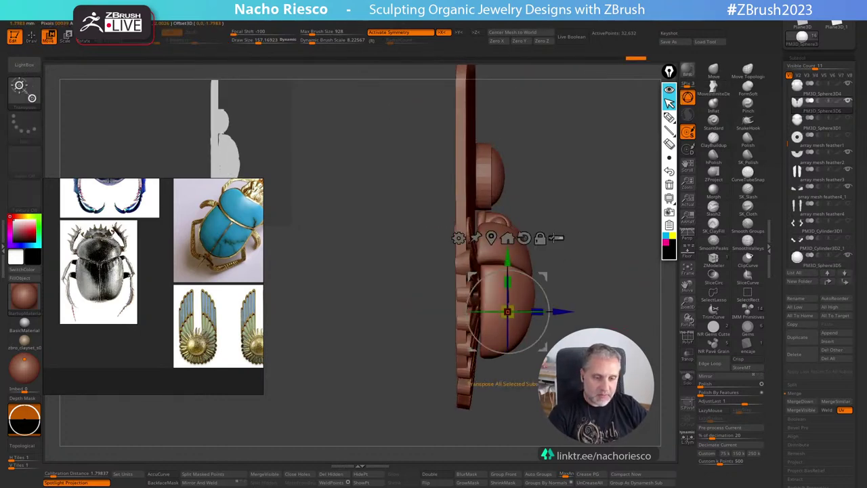
left_click(555, 238)
left_click_drag(624, 214, 532, 366, "ctrl+shift")
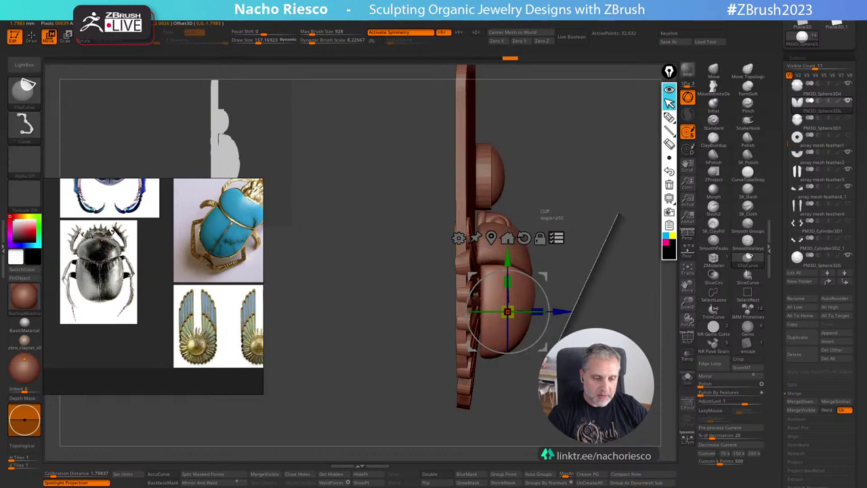
left_click(754, 293, "ctrl+shift")
mouse_move(609, 210)
left_mouse_down("ctrl+shift")
mouse_move(567, 302)
mouse_move(517, 367)
left_mouse_up("ctrl+shift")
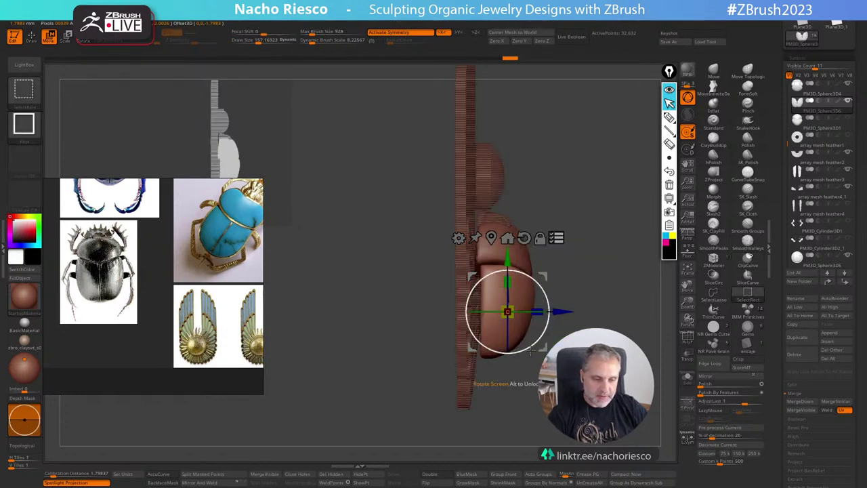
left_click_drag(569, 359, 527, 355, "shift")
left_click_drag(507, 259, 509, 331, "alt")
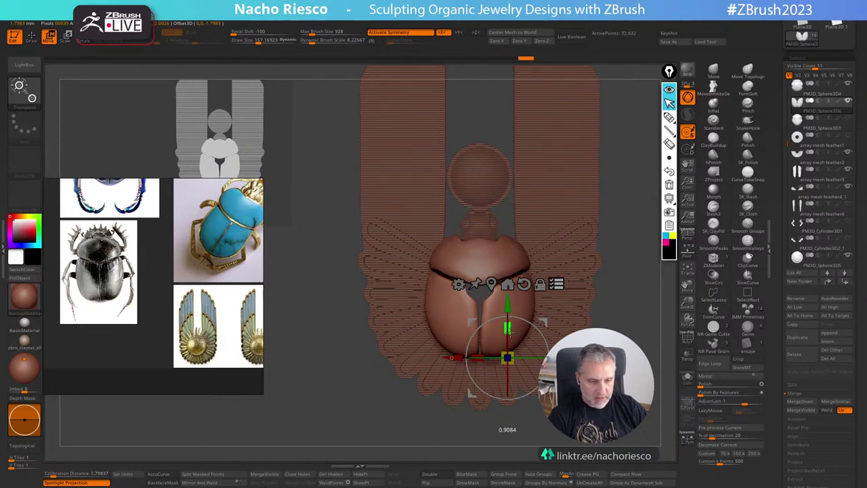
key("q")
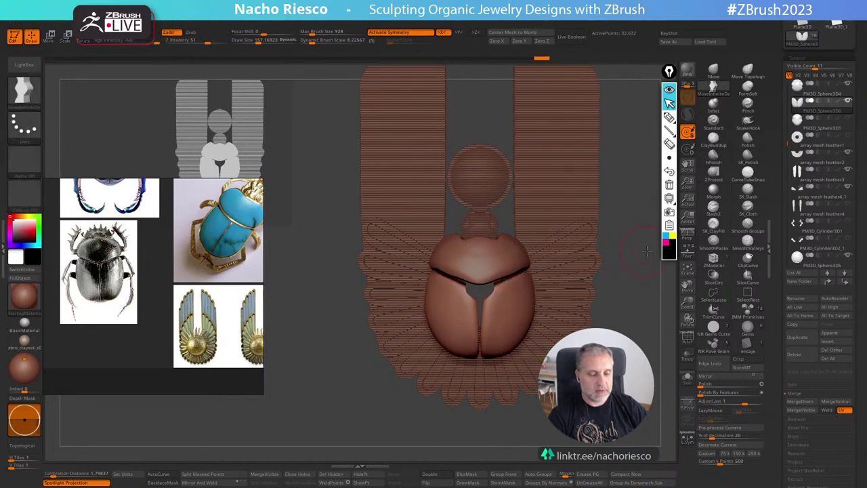
Select only the scarab's head and lower it slightly onto the thorax.
left_click(620, 257)
key("w")
left_click(498, 239, "alt")
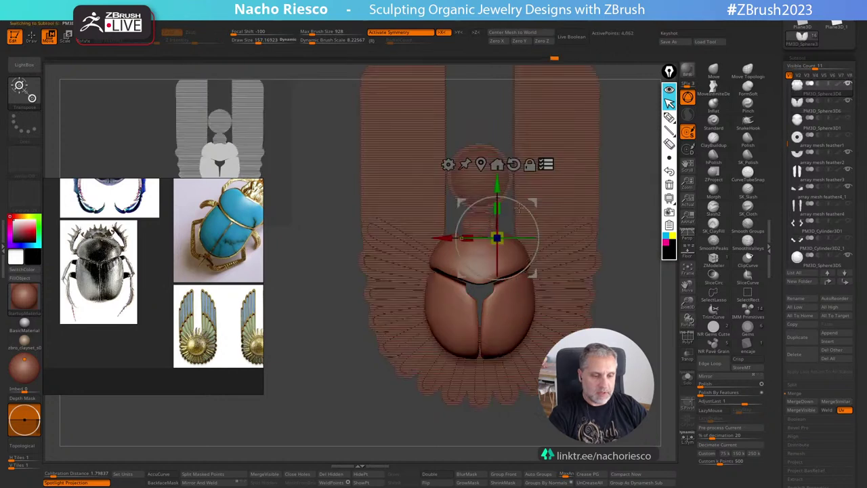
left_click(546, 166)
left_click_drag(501, 183, 503, 191)
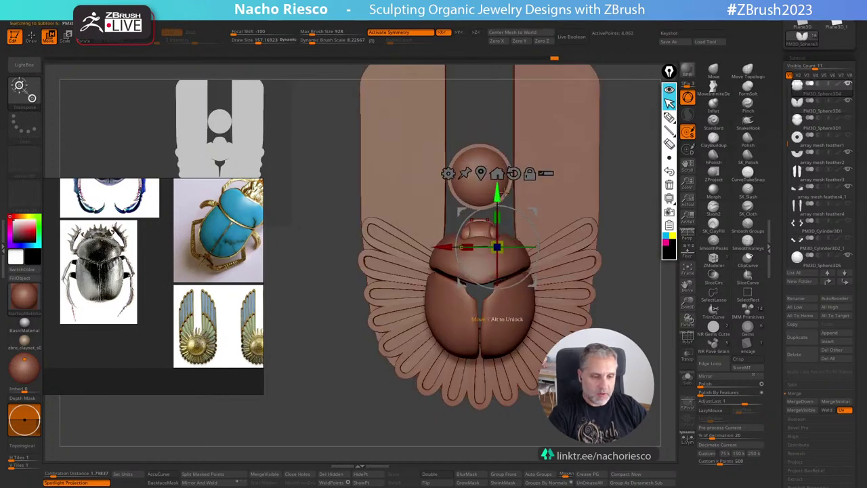
key("q")
Select the sun disc and raise it to leave more room above the scarab's head.
mouse_move(638, 314)
left_mouse_down("alt")
mouse_move(611, 310)
mouse_move(617, 374)
mouse_move(616, 355)
mouse_move(616, 367)
left_mouse_up("alt")
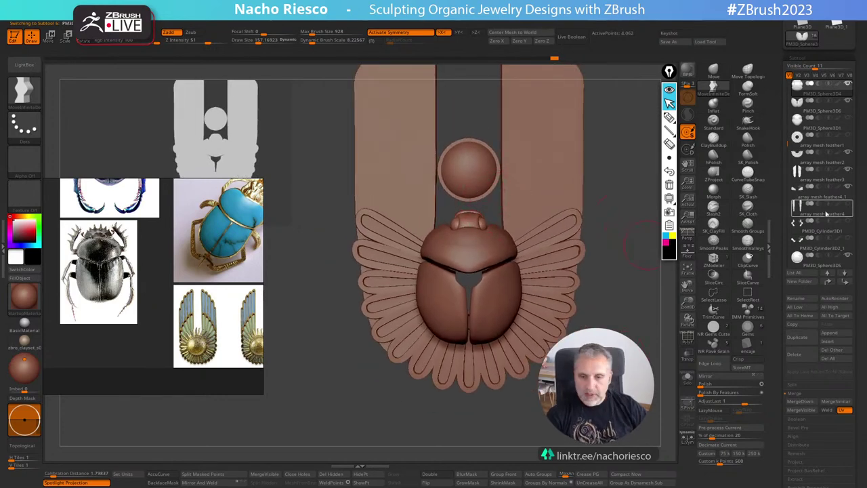
left_click(480, 192, "alt")
key("w")
left_click_drag(482, 210, 480, 259, "alt")
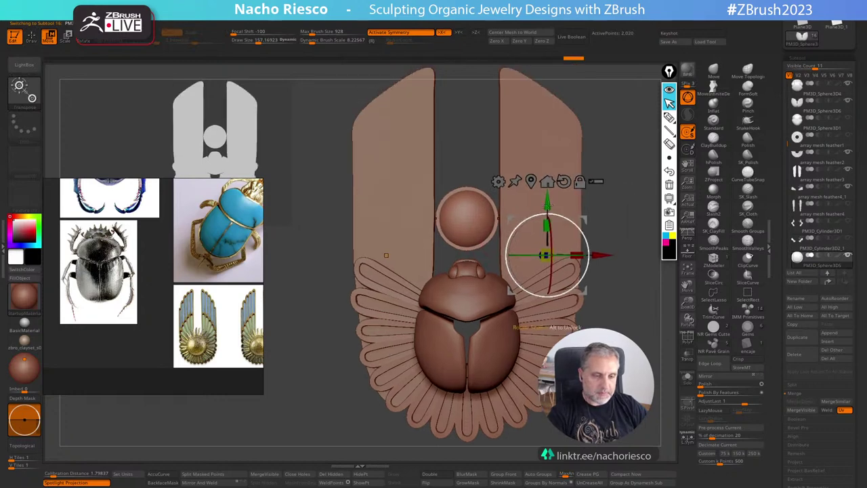
left_click_drag(546, 197, 546, 172)
key("q")
Show the front legs PM3D_Cylinder3D1 and move them up toward the sun disc by about 1.49.
left_click_drag(630, 329, 622, 303, "alt")
left_click(848, 224)
left_click(500, 217, "alt")
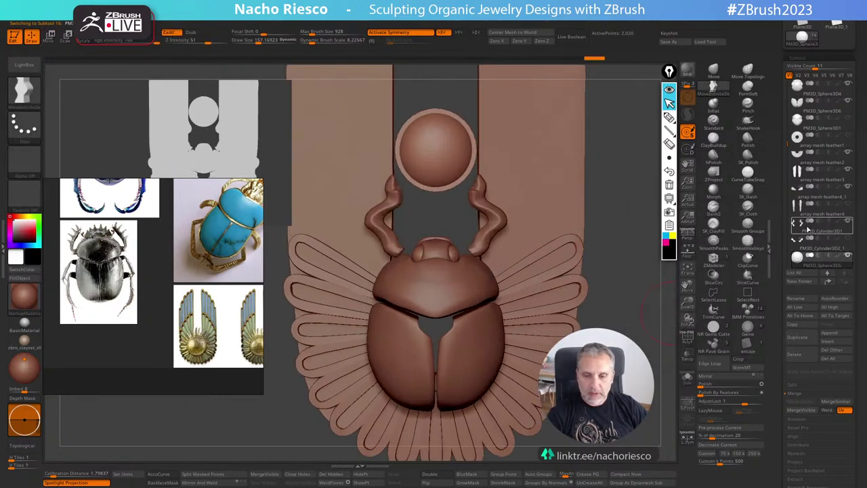
key("w")
left_click_drag(501, 270, 501, 279)
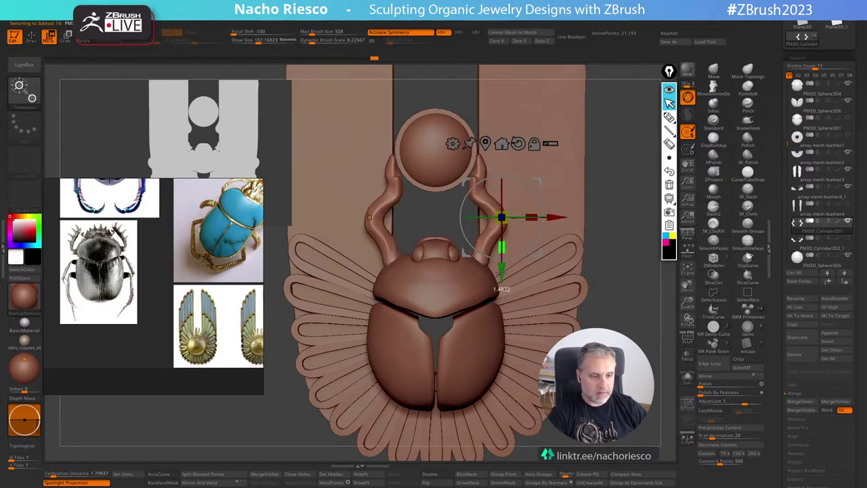
Pull the front legs inward around the sun disc using the infinite-depth move brush at a draw size of about 348.
left_click(713, 88)
key("s")
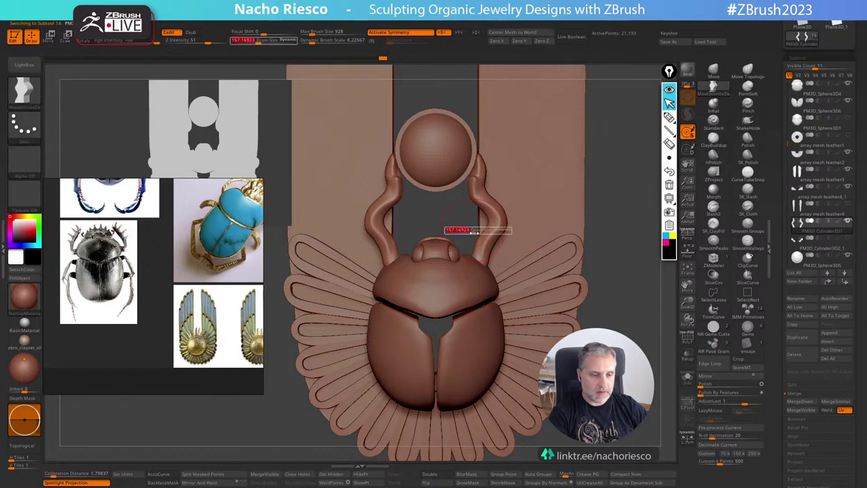
mouse_move(474, 232)
left_mouse_down()
mouse_move(492, 237)
mouse_move(487, 218)
left_mouse_up()
key("s")
left_click_drag(467, 175, 471, 169)
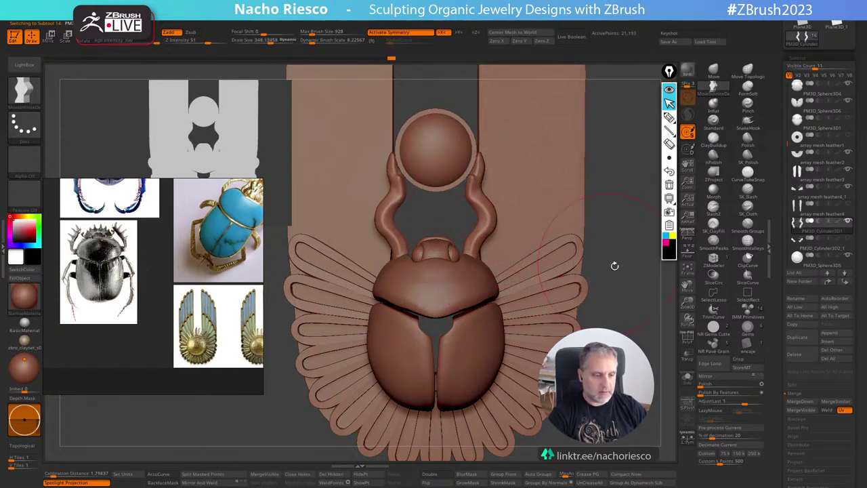
Reshape the lower part of the front legs so they curve outward and down into the thorax.
left_click_drag(614, 265, 602, 288, "alt")
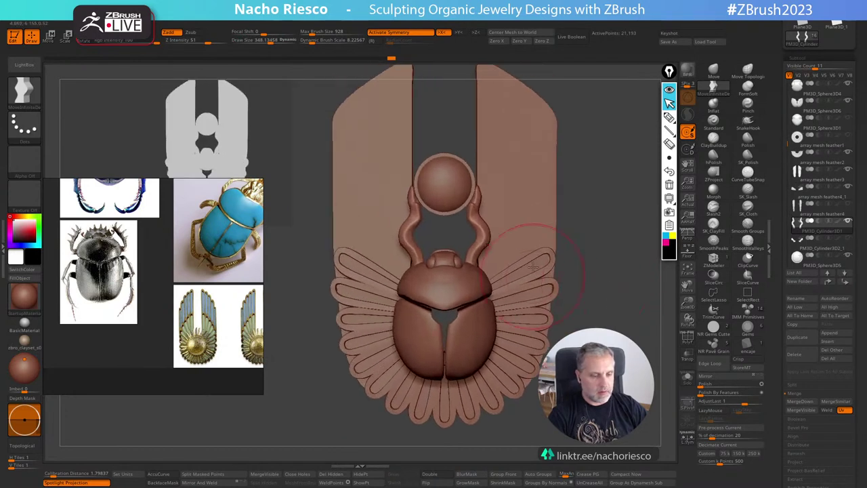
left_click_drag(589, 220, 580, 236, "alt")
key("s")
mouse_move(400, 259)
left_mouse_down()
mouse_move(386, 264)
mouse_move(408, 273)
left_mouse_up()
key("s")
left_click_drag(480, 271, 480, 285)
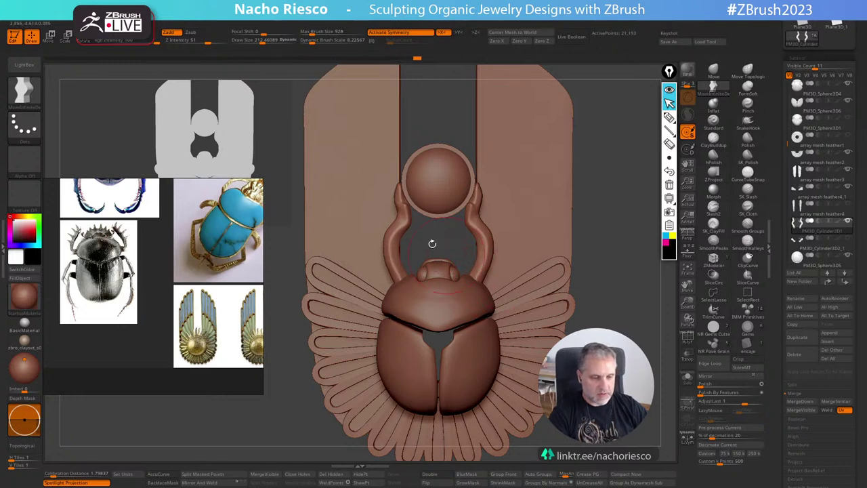
Sharpen the outer bends of the front legs with small move strokes at draw sizes of about 80 to 88.
key("s")
left_click_drag(391, 228, 382, 230)
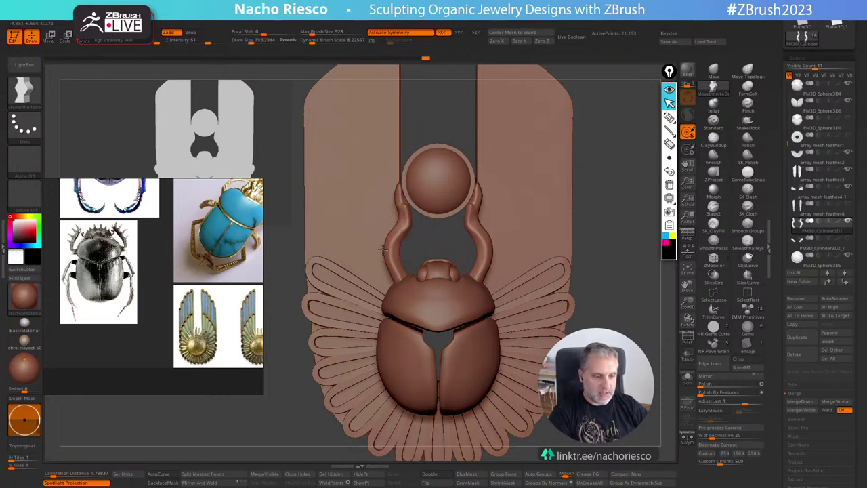
key("s")
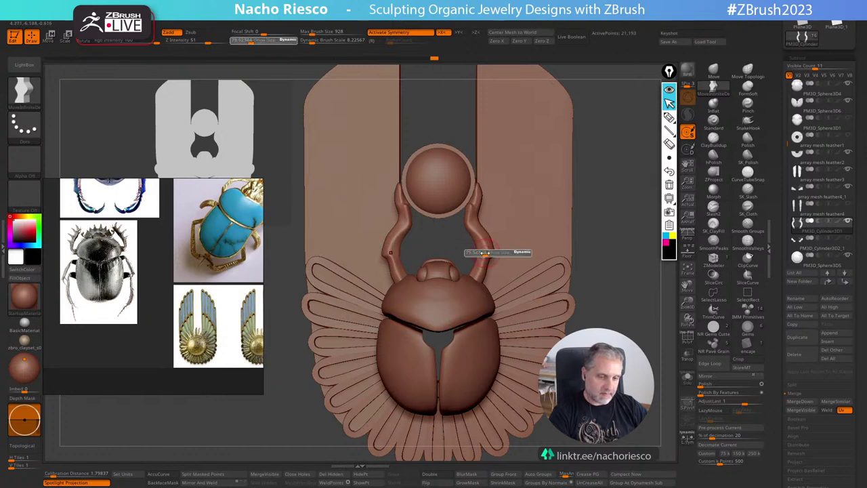
left_click_drag(494, 253, 496, 253)
key("s")
left_click_drag(407, 228, 408, 228)
key("s")
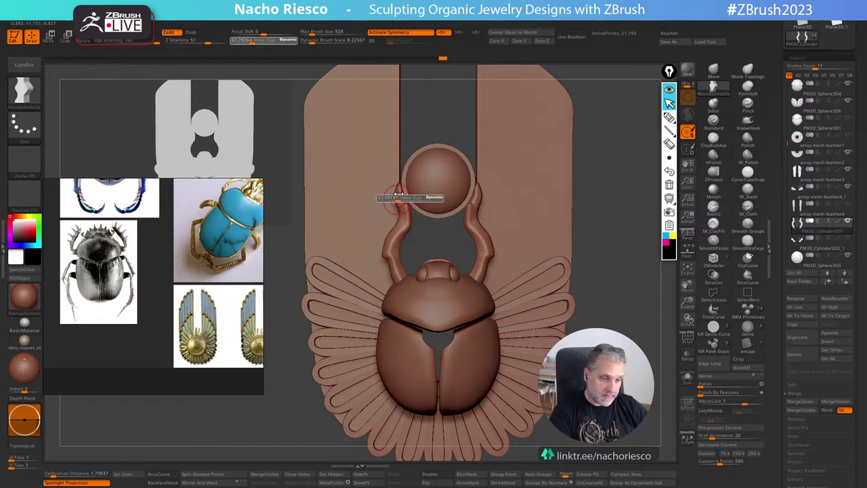
Smooth the front leg tips beside the sun disc and turn on Sculptris Pro.
key("shift")
left_click_drag(409, 195, 406, 189, "shift")
right_click_drag(596, 210, 612, 254, "ctrl")
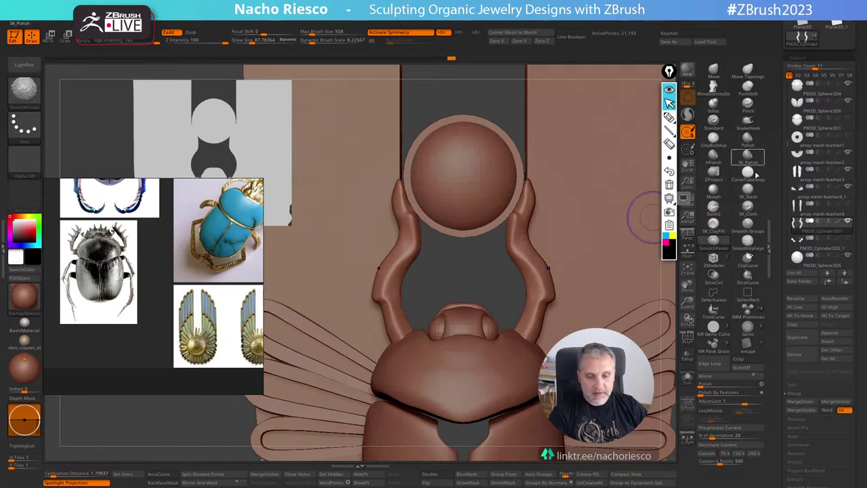
left_click(689, 115)
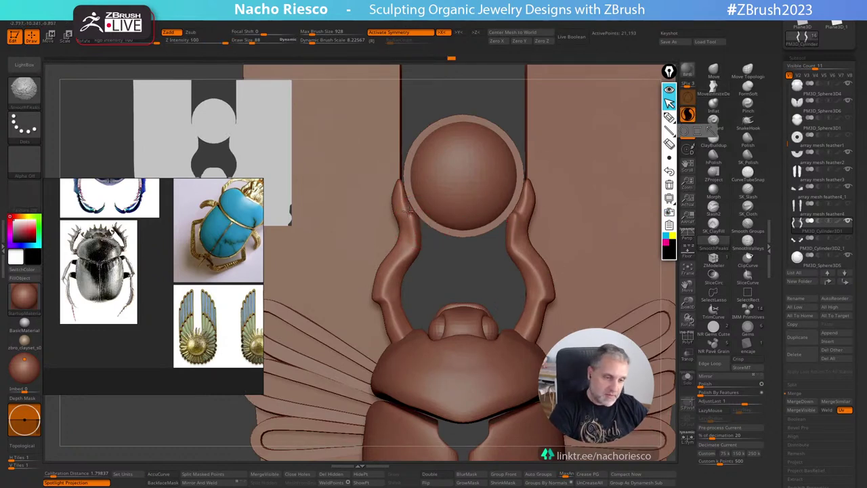
left_click_drag(404, 181, 396, 206, "shift")
Refine the curves of the front legs between the sun disc and thorax with the move brush.
mouse_move(491, 284)
right_mouse_down("ctrl")
mouse_move(521, 221)
mouse_move(571, 228)
mouse_move(550, 232)
right_mouse_up("ctrl")
key("s")
left_click_drag(510, 243, 517, 243)
left_click_drag(513, 210, 506, 203)
key("s")
left_click_drag(509, 256, 507, 257)
Check the whole piece, select the thorax and wing cases, and extend the wing cases' lower ends slightly.
right_click_drag(573, 223, 626, 245, "shift")
right_click_drag(668, 405, 481, 405, "alt")
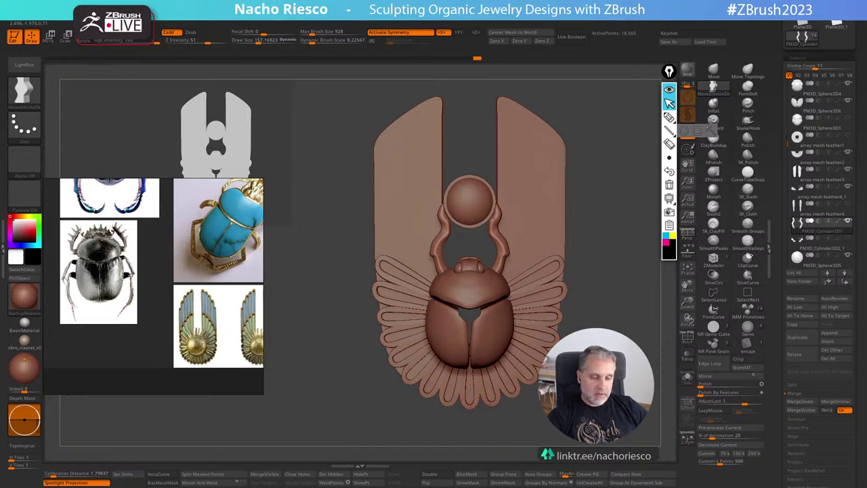
mouse_move(481, 406)
right_mouse_down("alt")
mouse_move(475, 371)
mouse_move(478, 410)
right_mouse_up("alt")
right_click_drag(478, 410, 447, 436, "alt")
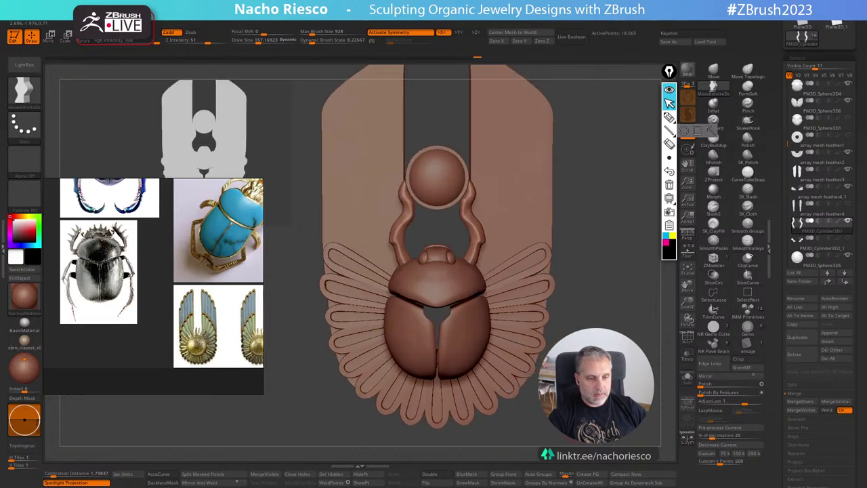
right_click_drag(630, 284, 491, 264)
mouse_move(638, 218)
right_mouse_down()
mouse_move(665, 256)
mouse_move(660, 216)
mouse_move(588, 238)
mouse_move(590, 262)
mouse_move(568, 252)
mouse_move(533, 288)
right_mouse_up()
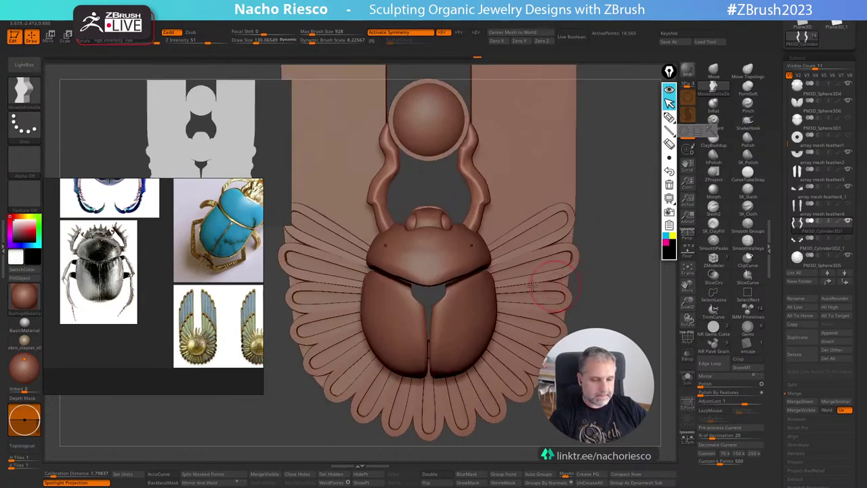
left_click(470, 250, "alt")
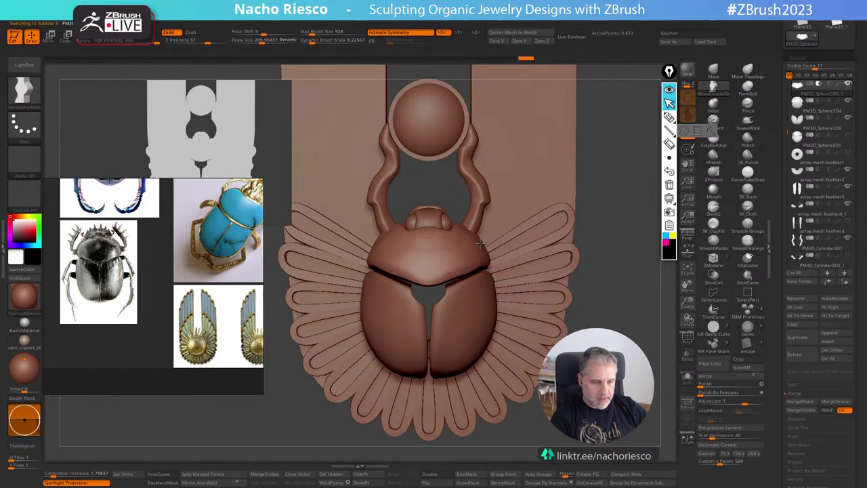
left_click(465, 337, "alt")
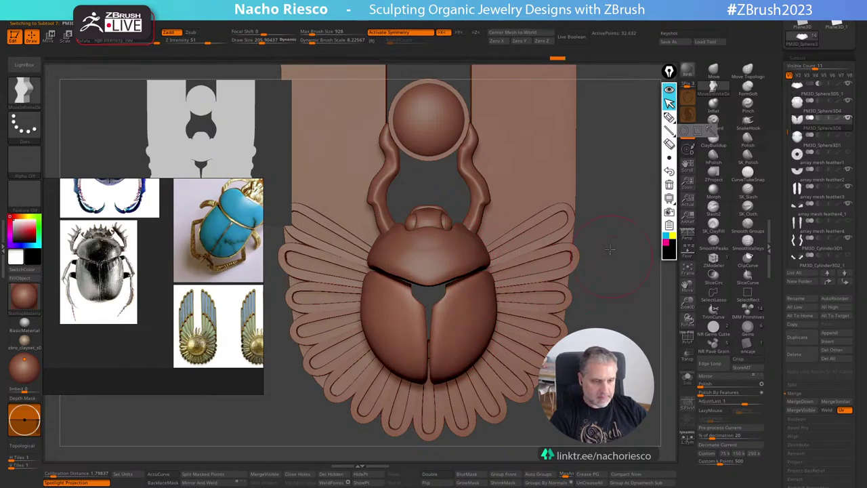
mouse_move(612, 249)
right_mouse_down("ctrl")
mouse_move(603, 252)
mouse_move(594, 227)
mouse_move(599, 252)
right_mouse_up("ctrl")
Select the long upper wing plates, mask their lower part and lengthen them by raising the tips about 3.85.
left_click(486, 227, "alt")
right_click_drag(494, 143, 493, 157, "ctrl")
key("w")
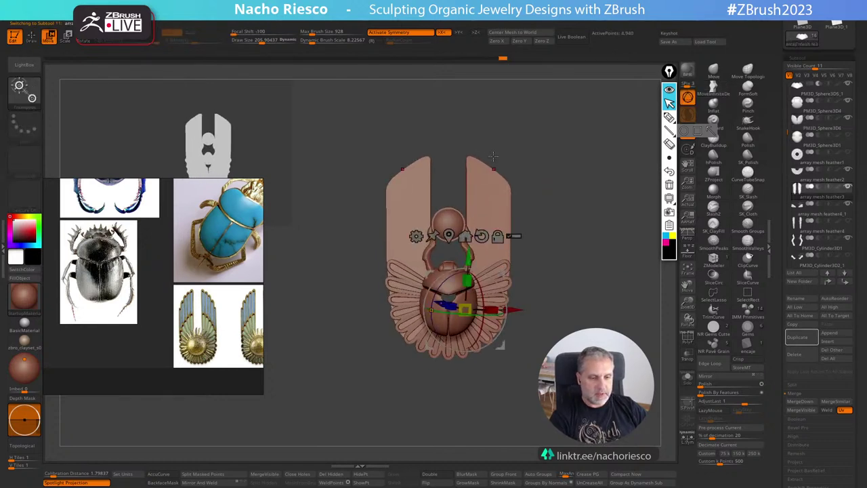
mouse_move(458, 117)
left_mouse_down("ctrl")
mouse_move(534, 213)
mouse_move(554, 211)
left_mouse_up("ctrl")
left_click(559, 221, "ctrl")
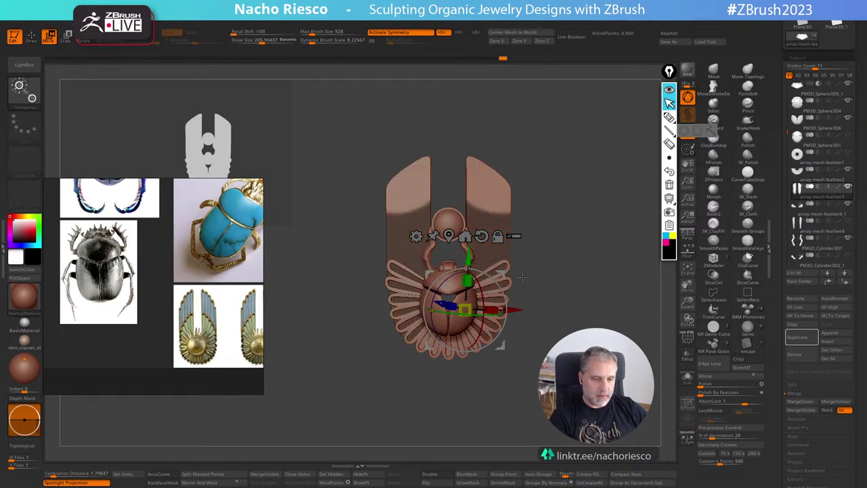
left_click(491, 243)
left_click(569, 256, "ctrl")
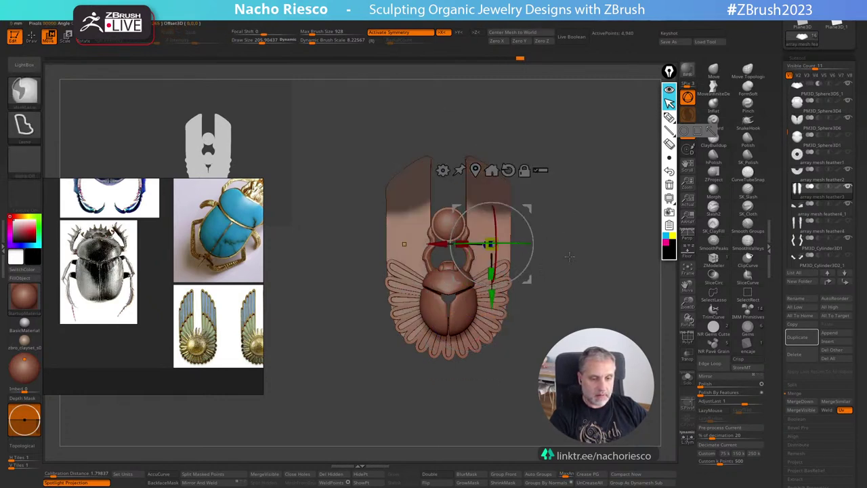
left_click_drag(491, 189, 491, 168)
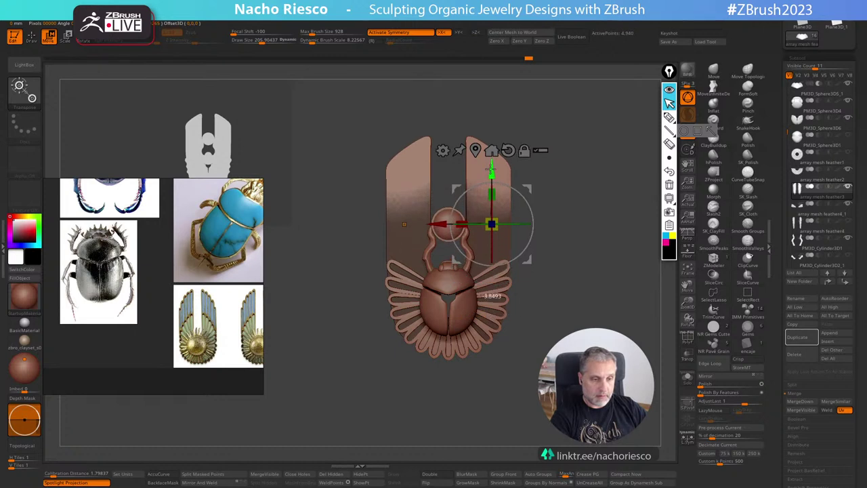
Undo the last lengthening of the upper wing plates and isolate the plates with their tips masked.
key("ctrl+z")
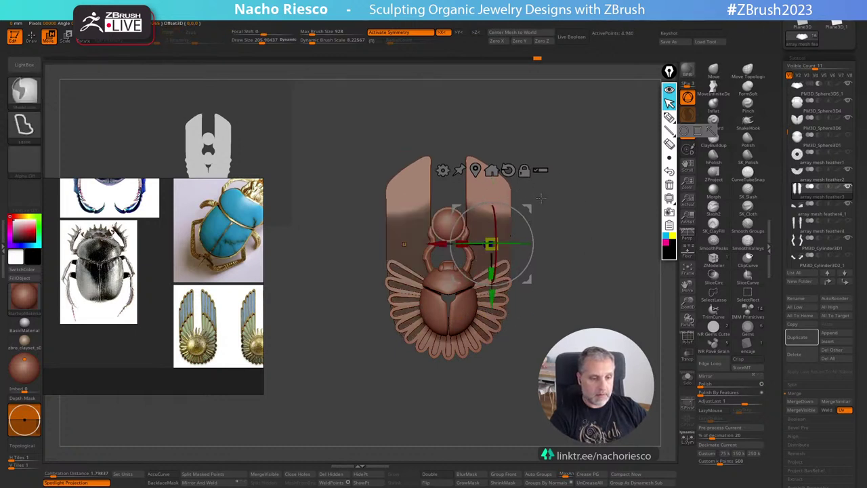
key("q")
key("ctrl+z")
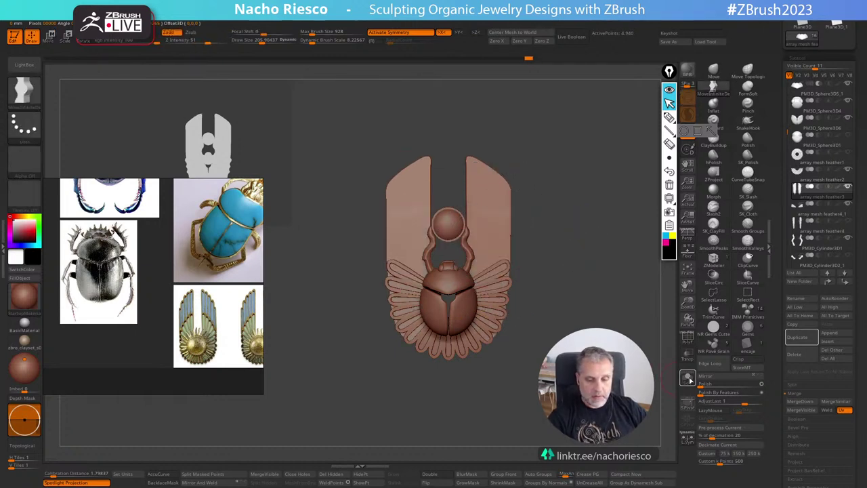
left_click(688, 378)
key("ctrl+z")
key("ctrl+z")
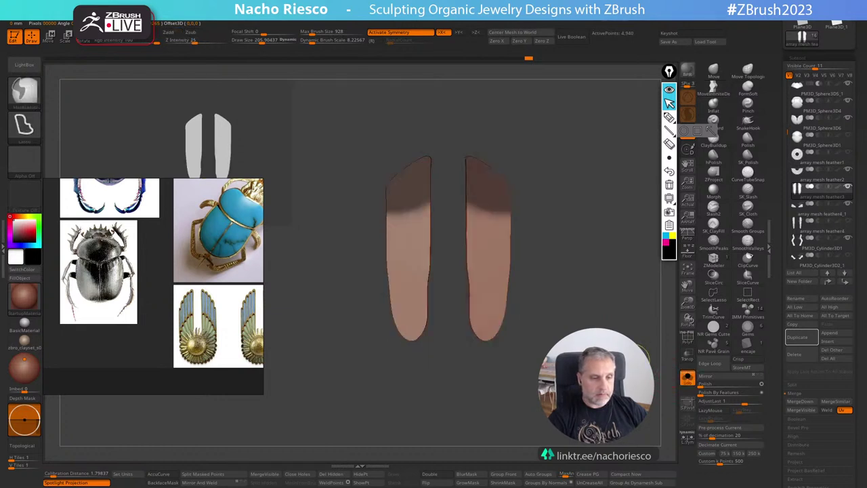
key("ctrl+shift+z")
Soften and invert the mask on the wing plates, raise their unmasked tips, and clear the mask.
mouse_move(572, 234)
left_mouse_down("ctrl")
mouse_move(584, 251)
mouse_move(388, 394)
mouse_move(434, 395)
left_mouse_up("ctrl")
left_click(544, 368, "ctrl")
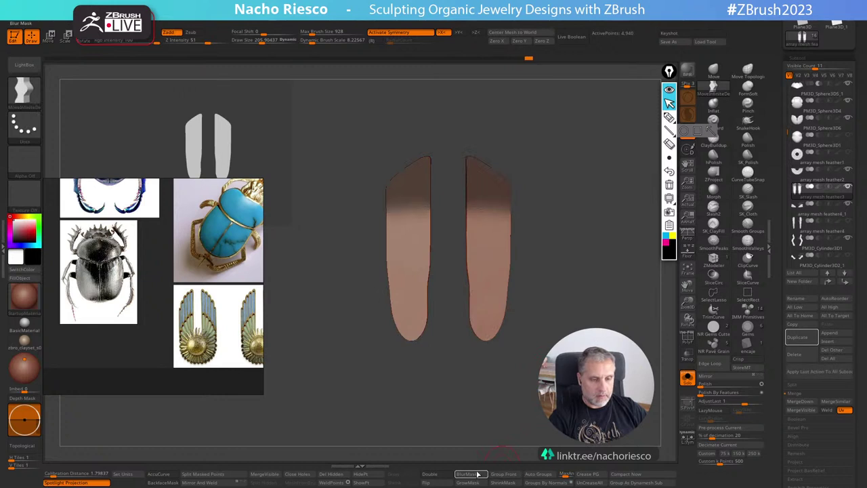
key("w")
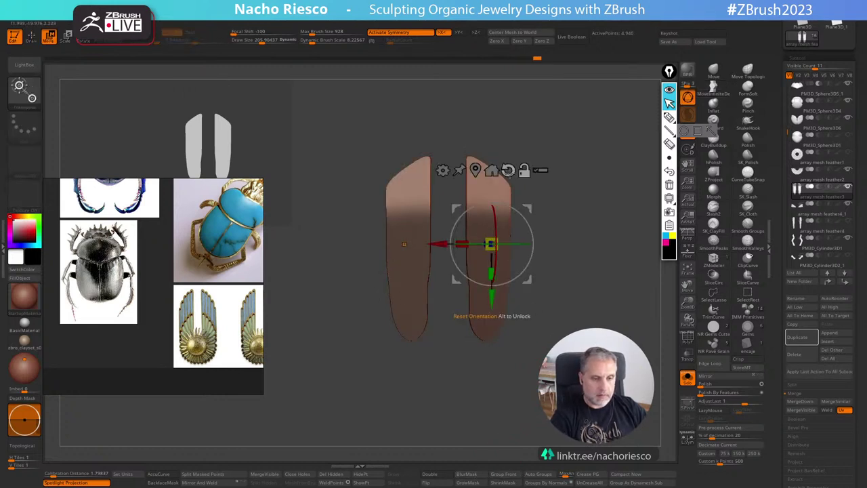
left_click(508, 171)
left_click_drag(491, 190, 492, 173)
key("q")
left_click(686, 378)
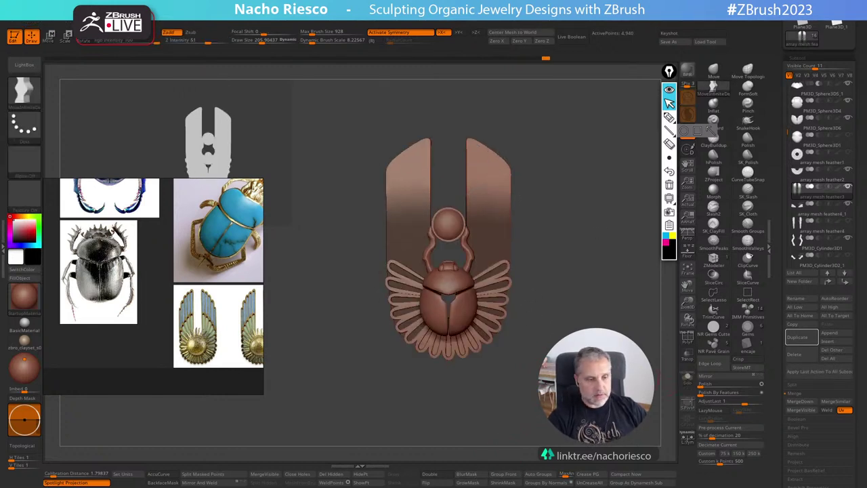
left_click_drag(528, 379, 576, 377, "ctrl")
Show and select the small rear legs and move them in against the lower edges of the wing cases.
left_click(848, 256)
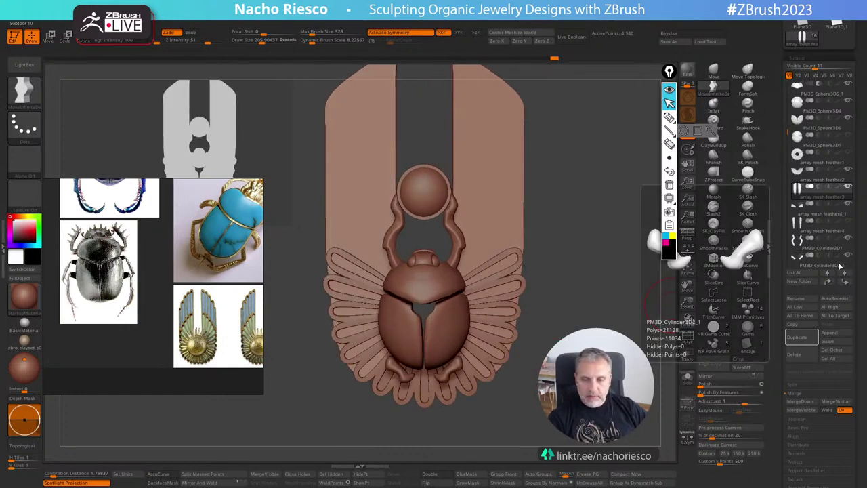
left_click(841, 263)
left_click_drag(586, 323, 630, 271, "alt")
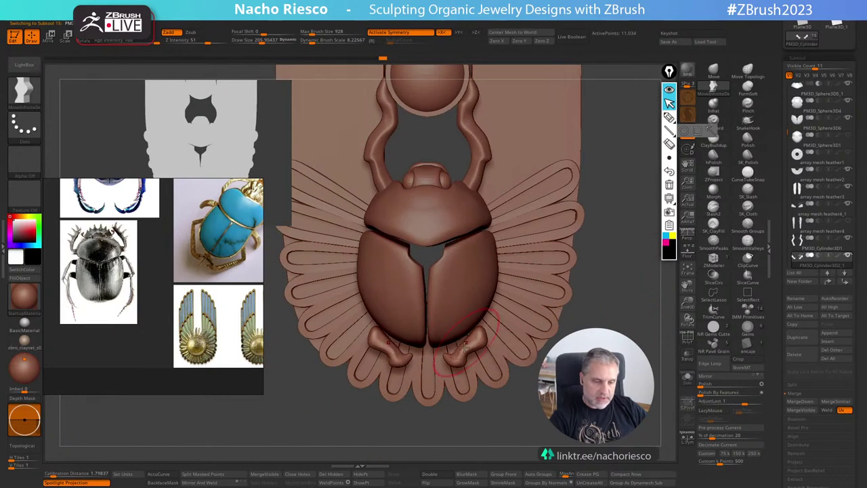
key("s")
mouse_move(466, 349)
left_mouse_down()
mouse_move(477, 333)
mouse_move(448, 361)
mouse_move(436, 352)
left_mouse_up()
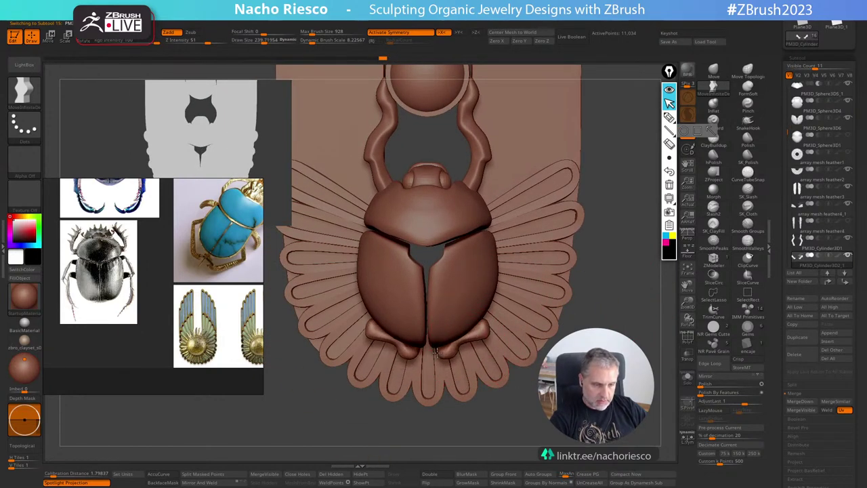
key("bracketleft")
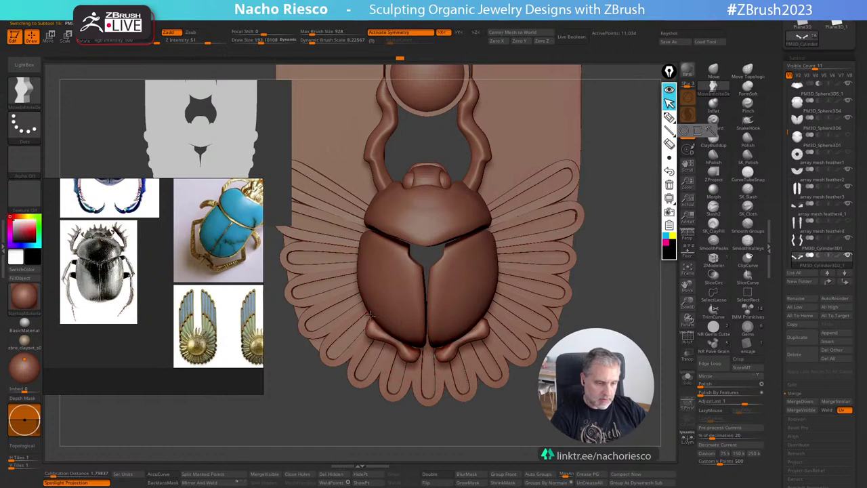
key("s")
left_click_drag(371, 315, 377, 341)
Adjust the rear legs' shape from the lower end view and nudge their upper ends from the front.
left_click_drag(384, 379, 430, 350, "shift")
key("s")
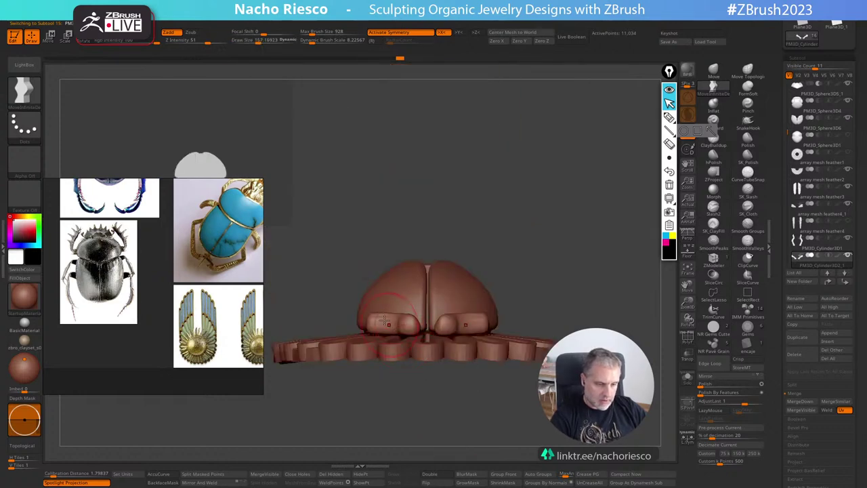
left_click_drag(393, 317, 394, 321)
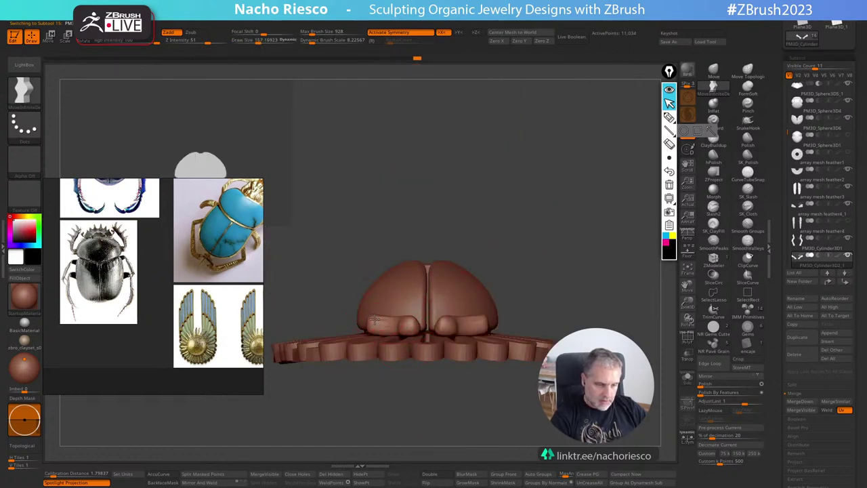
right_click_drag(374, 318, 440, 332, "shift")
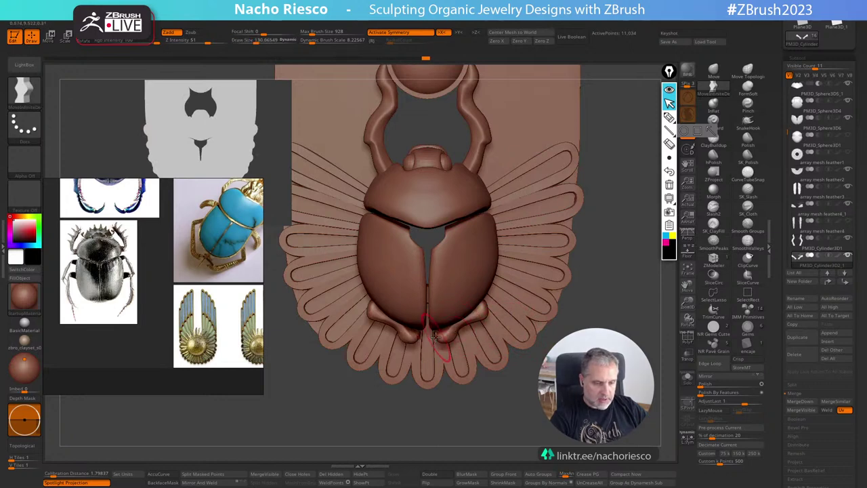
left_click_drag(477, 315, 479, 314)
Refine the rear legs' feet and outer joints using a smaller move brush, down to a draw size of about 54.
right_click_drag(497, 303, 464, 344, "ctrl")
key("s")
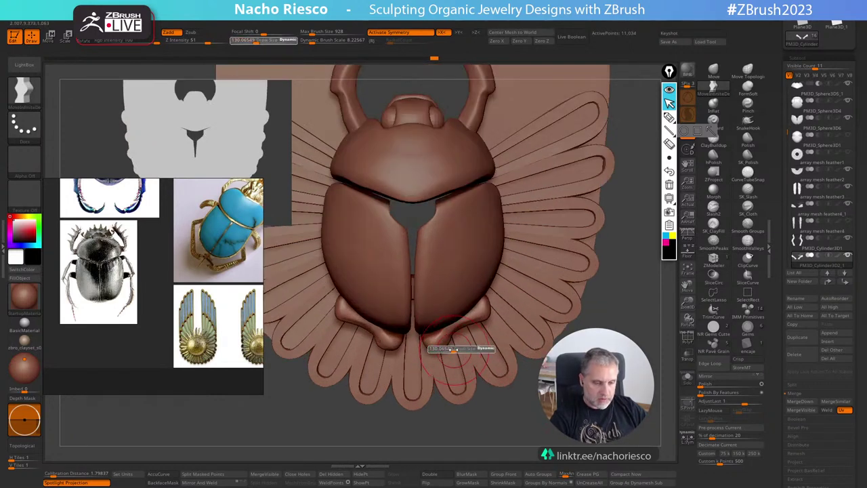
left_click_drag(452, 352, 445, 352)
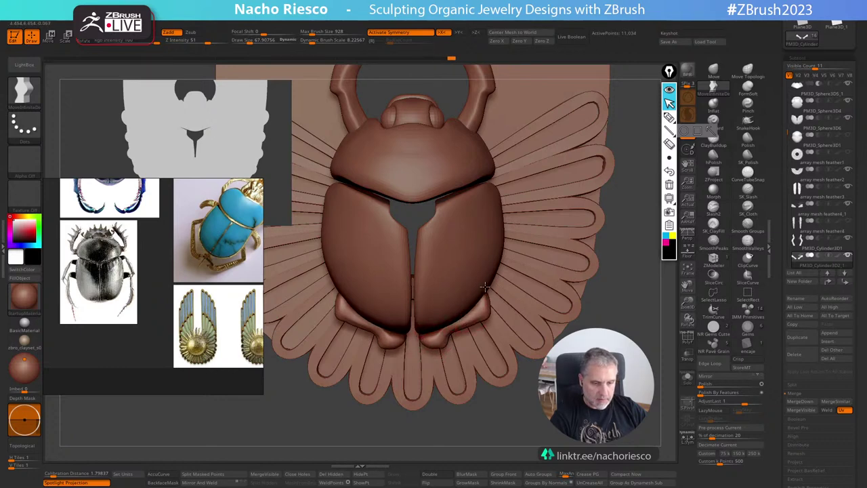
right_click_drag(481, 304, 492, 322, "ctrl")
key("s")
left_click_drag(493, 323, 489, 323)
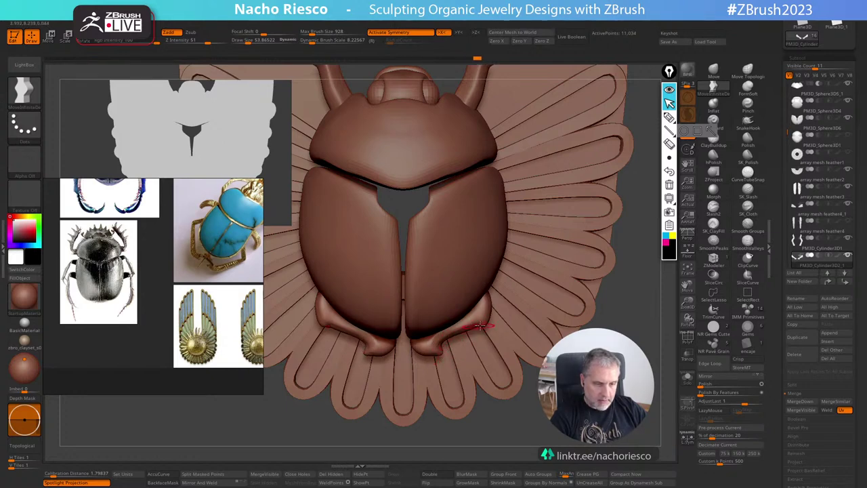
right_click_drag(477, 361, 486, 384, "ctrl")
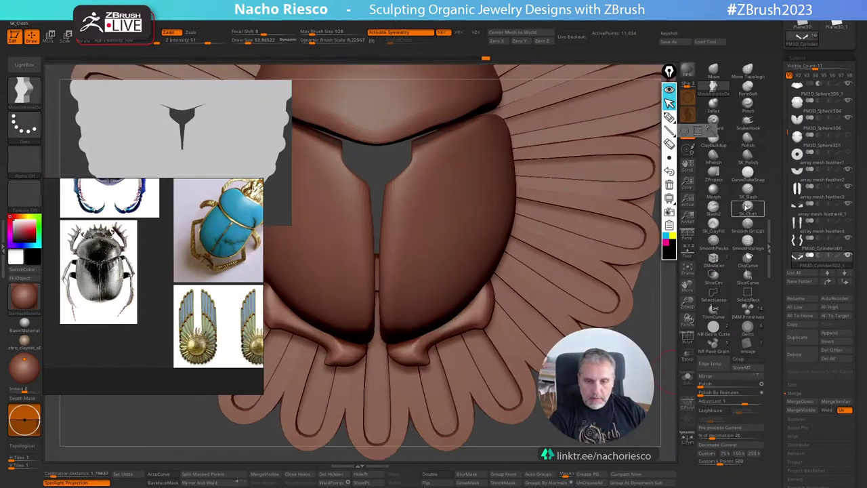
Isolate the rear legs, rework their surface with the SK_Cloth brush, and show the whole piece again.
left_click(746, 207)
left_click(688, 379)
key("s")
left_click_drag(427, 347, 429, 346)
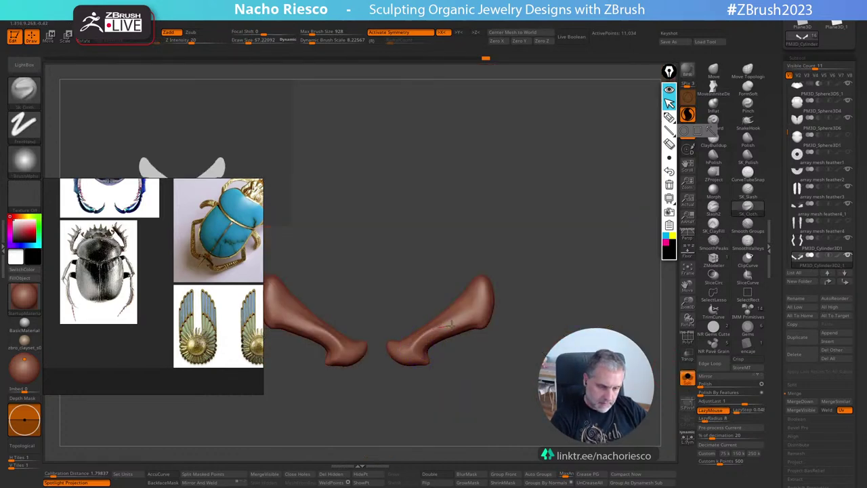
left_click(688, 377)
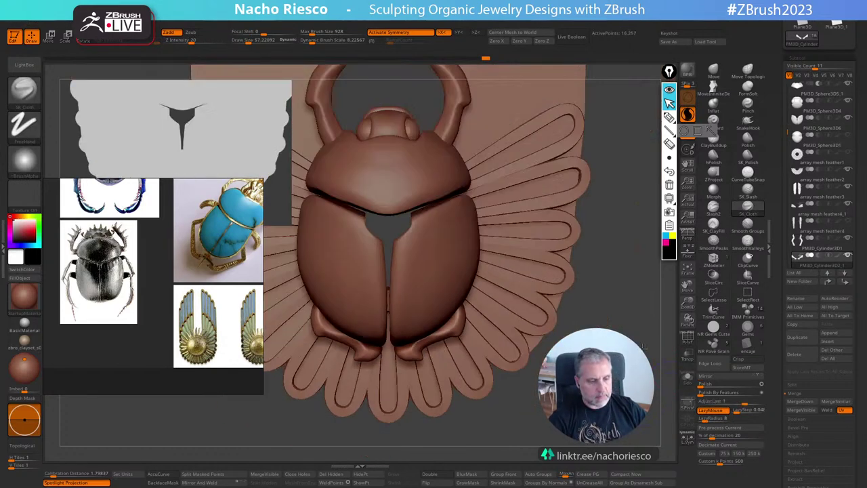
Try inserting a mirrored primitive sphere at the sides of the wing cases as a base for the middle legs.
key("f")
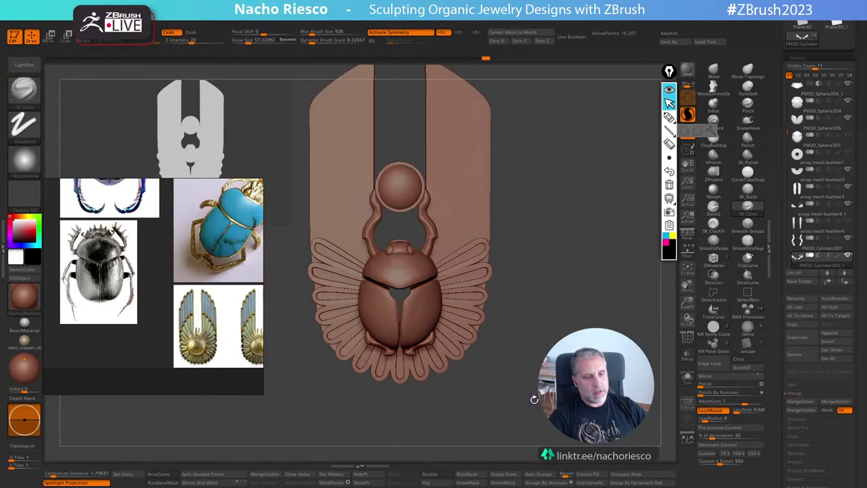
mouse_move(535, 399)
left_mouse_down("alt")
mouse_move(542, 443)
mouse_move(504, 423)
mouse_move(451, 418)
left_mouse_up("alt")
left_click_drag(528, 379, 533, 395, "alt")
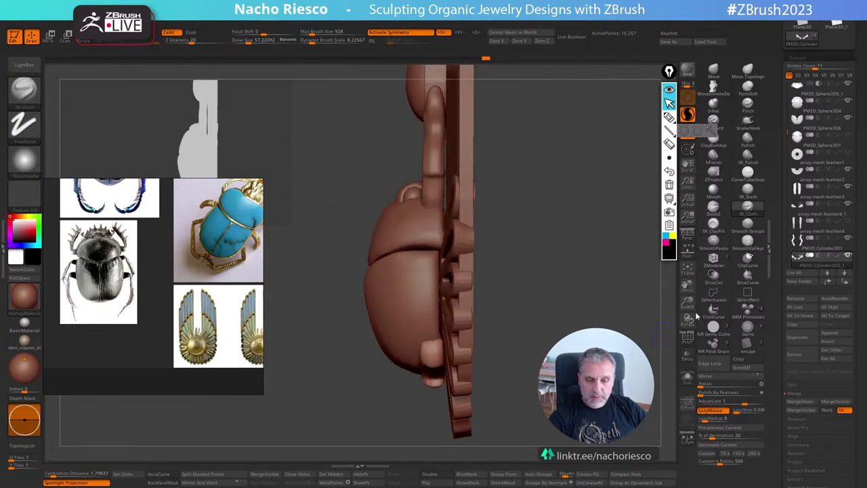
left_click(748, 309)
right_click_drag(123, 261, 174, 350)
left_click(65, 273)
right_click_drag(467, 232, 489, 254)
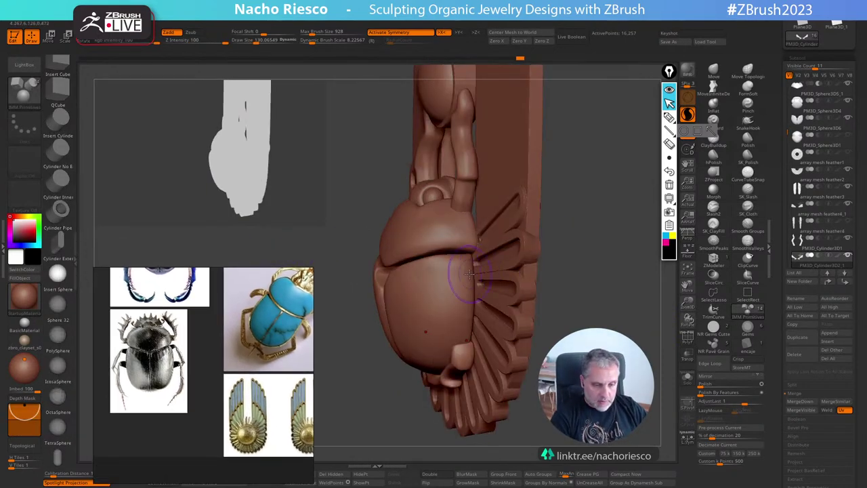
left_click_drag(469, 274, 481, 277)
mouse_move(561, 271)
left_mouse_down()
mouse_move(622, 261)
mouse_move(613, 272)
left_mouse_up()
key("w")
left_click_drag(562, 263, 550, 262)
key("q")
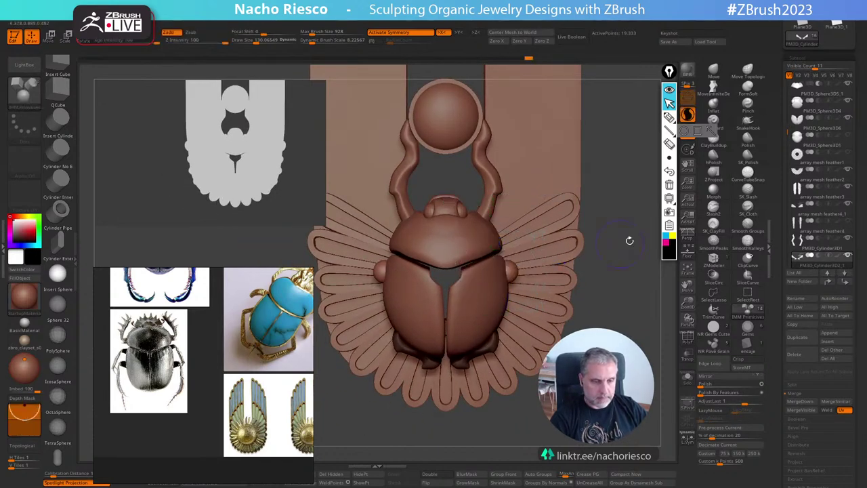
Switch to the infinite-depth move brush and set its draw size to about 61.
mouse_move(629, 240)
left_mouse_down("alt")
mouse_move(609, 240)
mouse_move(611, 255)
left_mouse_up("alt")
left_click(748, 124)
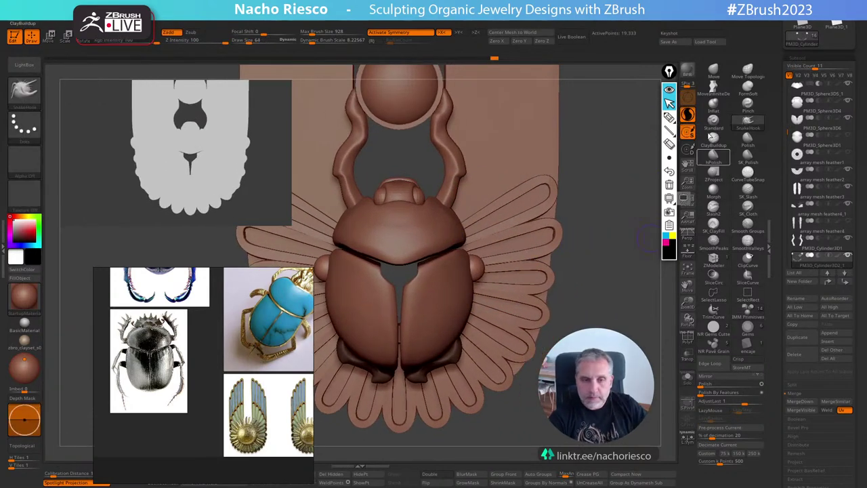
left_click(714, 89)
key("s")
left_click(476, 282)
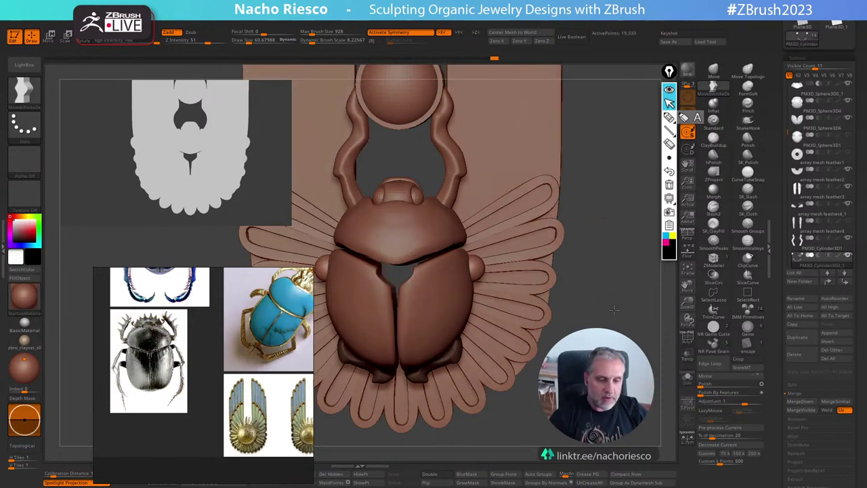
Reposition the reference image board and shrink the silhouette thumbnail.
left_click_drag(250, 339, 212, 315)
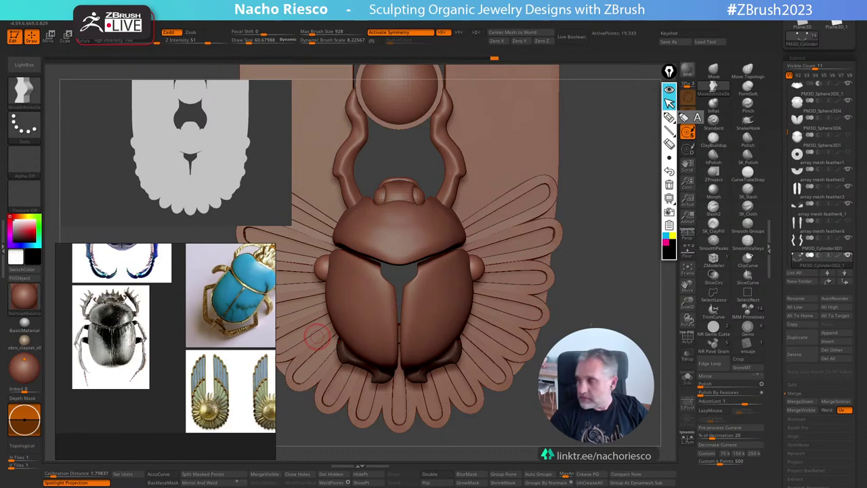
mouse_move(601, 321)
left_mouse_down()
mouse_move(633, 330)
mouse_move(639, 311)
mouse_move(650, 356)
mouse_move(586, 325)
left_mouse_up()
left_click_drag(275, 218, 208, 175)
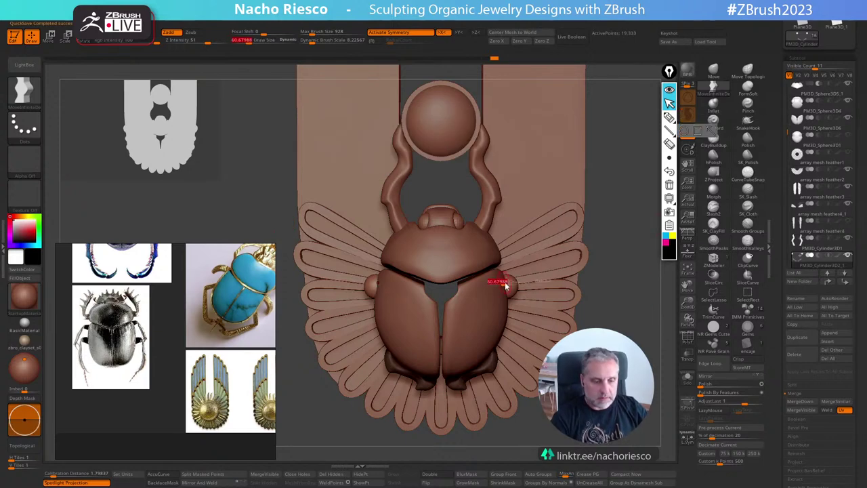
Try shaping the inserted side spheres into short middle leg stubs, and undo back to before their insertion.
key("s")
mouse_move(501, 283)
left_mouse_down()
mouse_move(526, 280)
mouse_move(511, 288)
mouse_move(515, 277)
left_mouse_up()
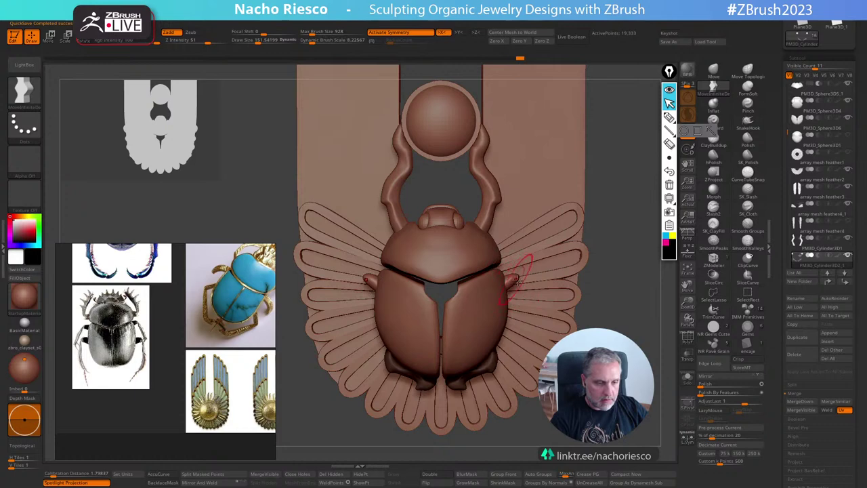
left_click_drag(620, 291, 624, 238, "alt")
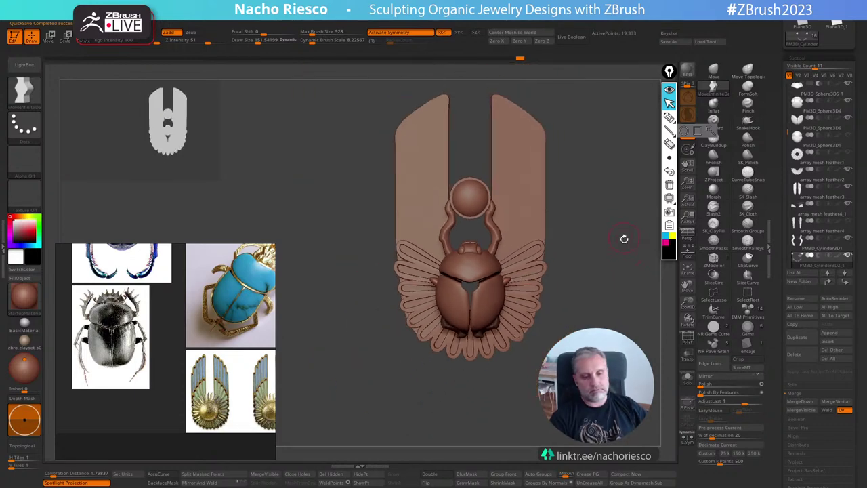
key("ctrl")
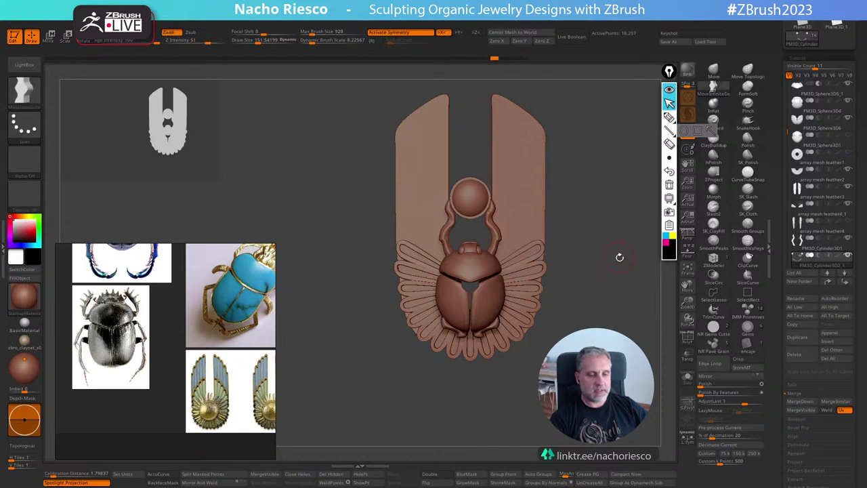
Examine the reference board's scarab jewelry images, focusing on the leg design of the green and pink enamel pendant.
mouse_move(619, 253)
left_mouse_down()
mouse_move(620, 294)
mouse_move(639, 235)
left_mouse_up()
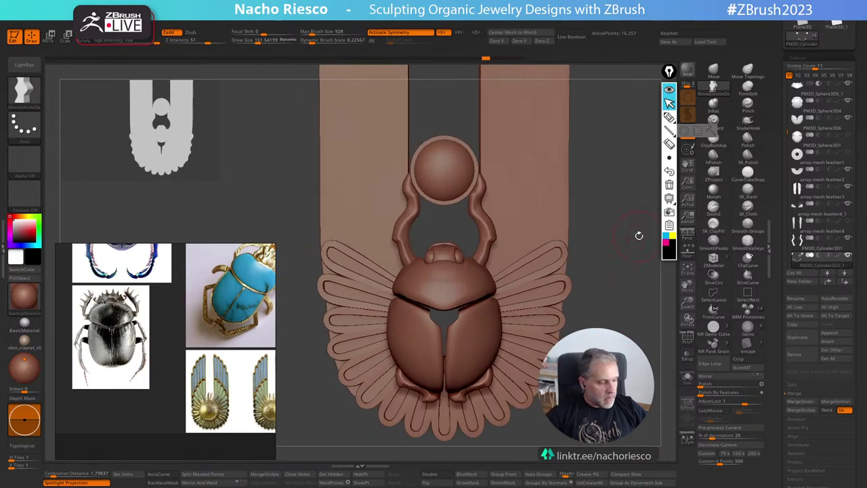
scroll(165, 320, "down", 6)
middle_click_drag(197, 285, 183, 359)
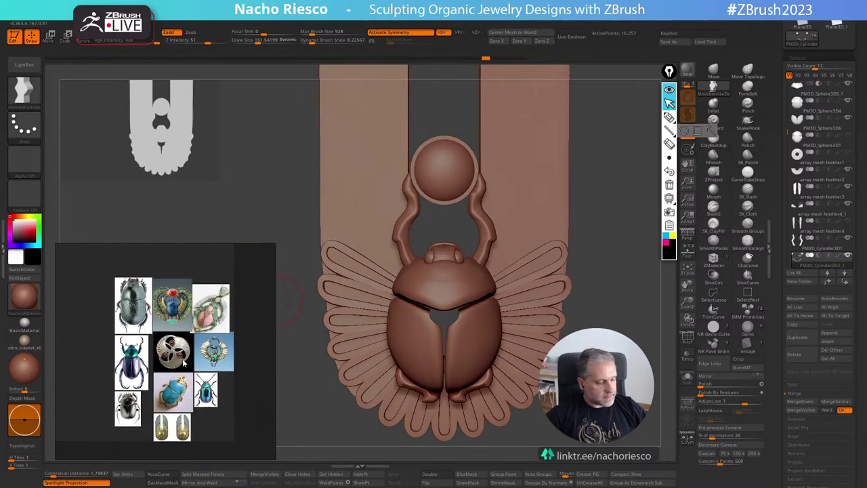
scroll(208, 341, "up", 4)
scroll(210, 343, "up", 3)
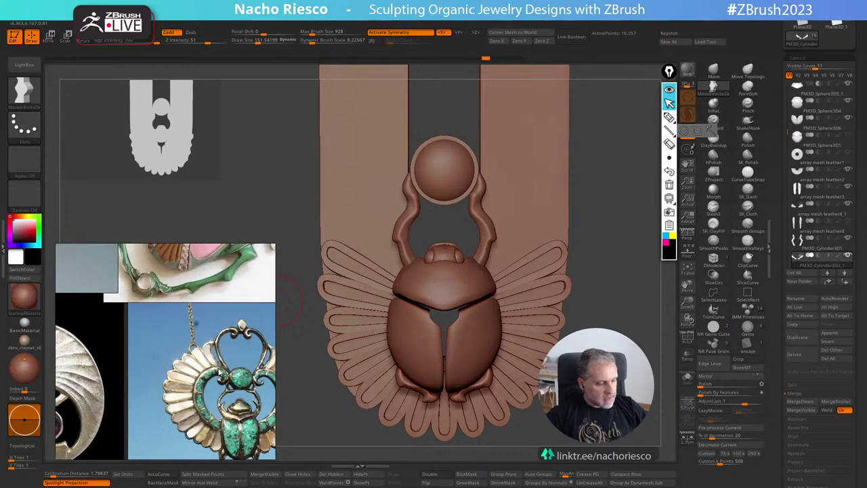
middle_click_drag(182, 336, 204, 456)
middle_click_drag(245, 332, 184, 357)
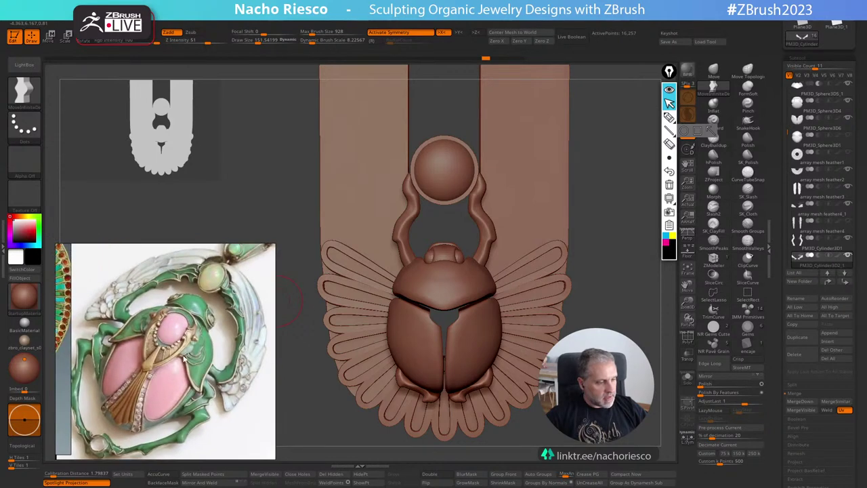
scroll(197, 338, "down", 1)
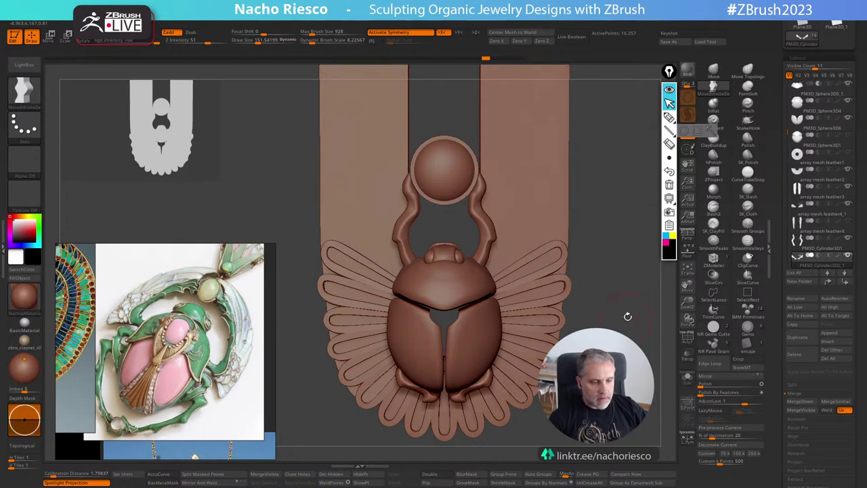
Reshape the scarab's head outline with the infinite-depth move brush, reducing its draw size to about 115.
left_click_drag(627, 316, 567, 353, "alt")
left_click(397, 199, "alt")
left_click_drag(620, 96, 668, 154, "alt")
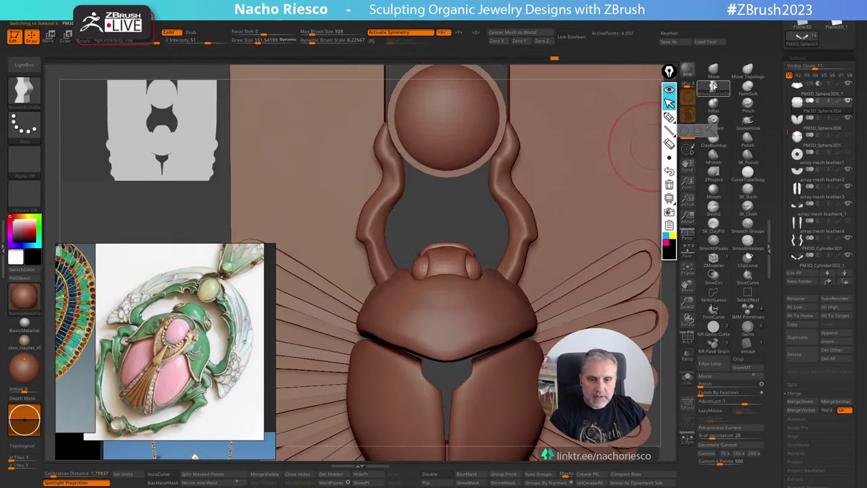
key("s")
mouse_move(456, 253)
left_mouse_down()
mouse_move(449, 237)
mouse_move(426, 265)
left_mouse_up()
key("s")
key("s")
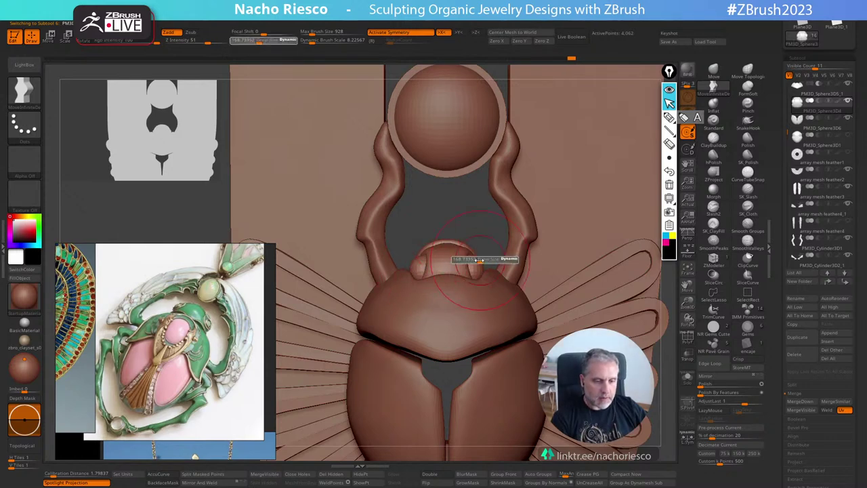
left_click_drag(478, 260, 443, 267)
left_click_drag(474, 210, 490, 162, "alt")
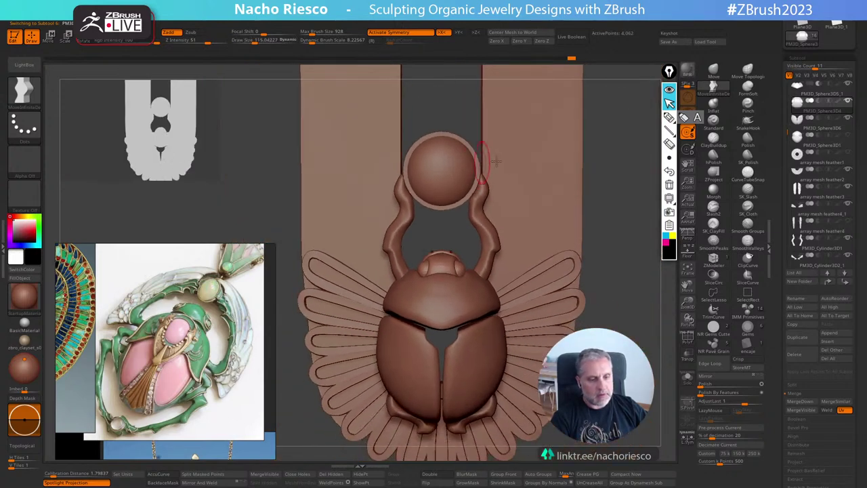
Examine the whole piece's proportions from the front at several distances.
left_click_drag(609, 284, 627, 294, "alt")
scroll(626, 294, "up", 5)
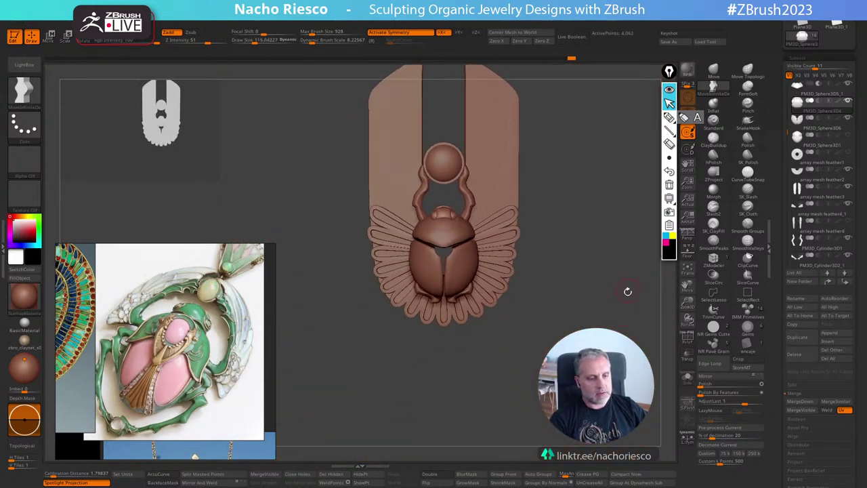
scroll(628, 324, "up", 3)
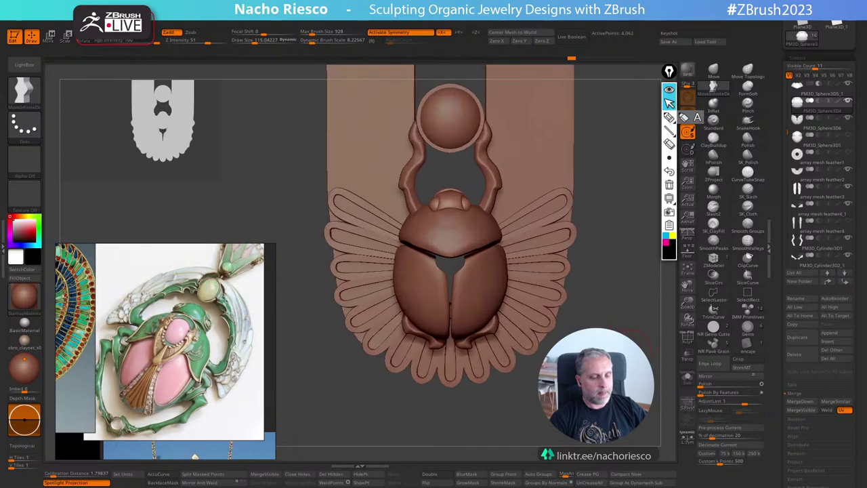
scroll(637, 331, "down", 1)
scroll(641, 331, "up", 1)
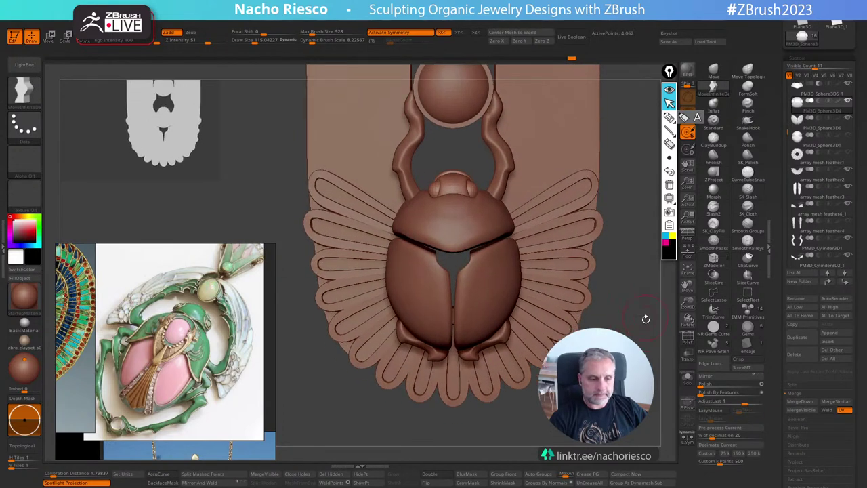
scroll(636, 310, "down", 3)
left_click_drag(626, 306, 627, 325, "alt")
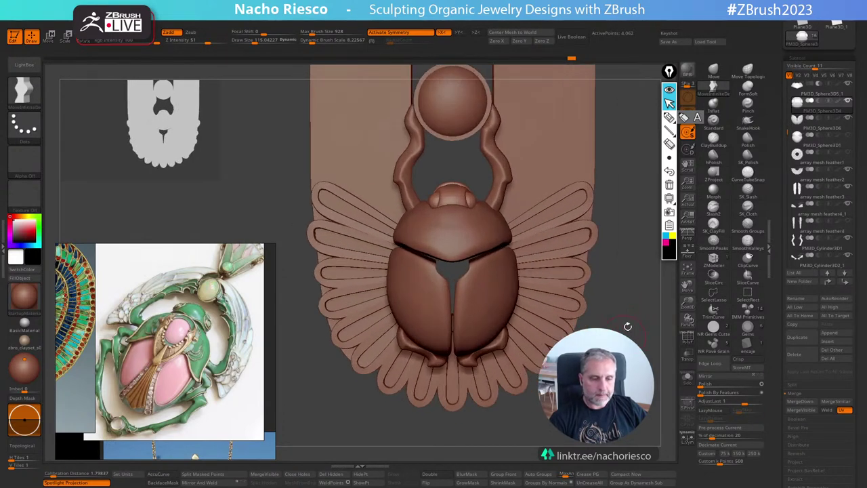
Insert a primitive sphere, move it down to the gap between the thorax and wing cases, and adjust its depth from the side.
left_click(747, 310)
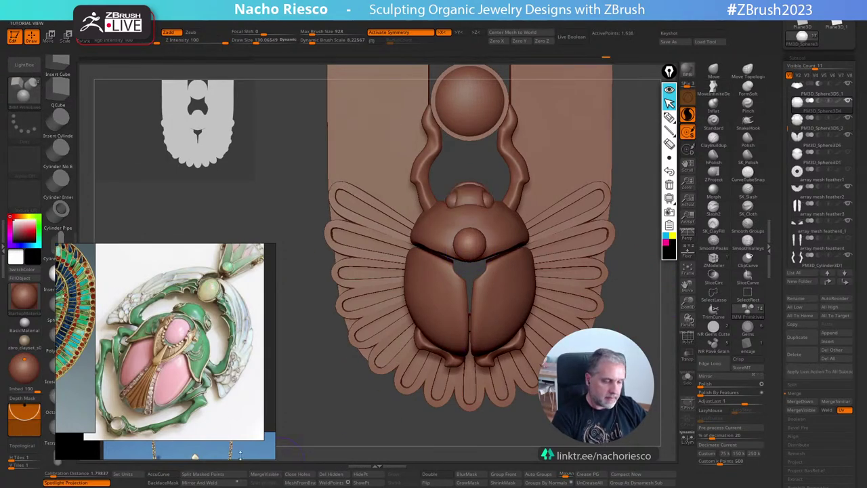
key("w")
left_click(483, 268)
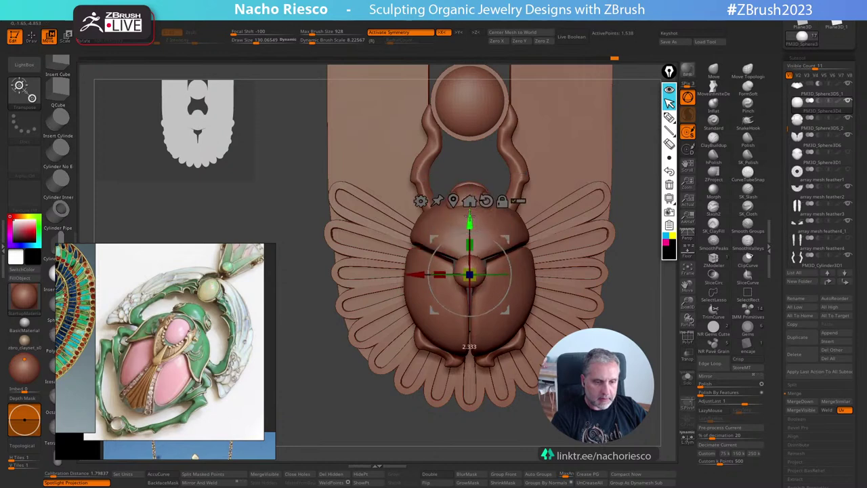
left_click_drag(613, 300, 643, 312, "shift")
left_click_drag(522, 273, 496, 273)
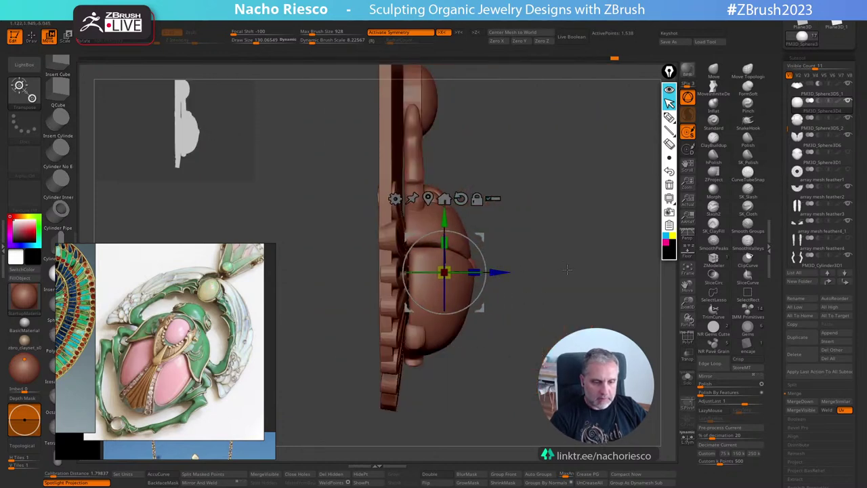
mouse_move(630, 276)
left_mouse_down()
mouse_move(583, 282)
mouse_move(607, 292)
mouse_move(651, 341)
left_mouse_up()
key("q")
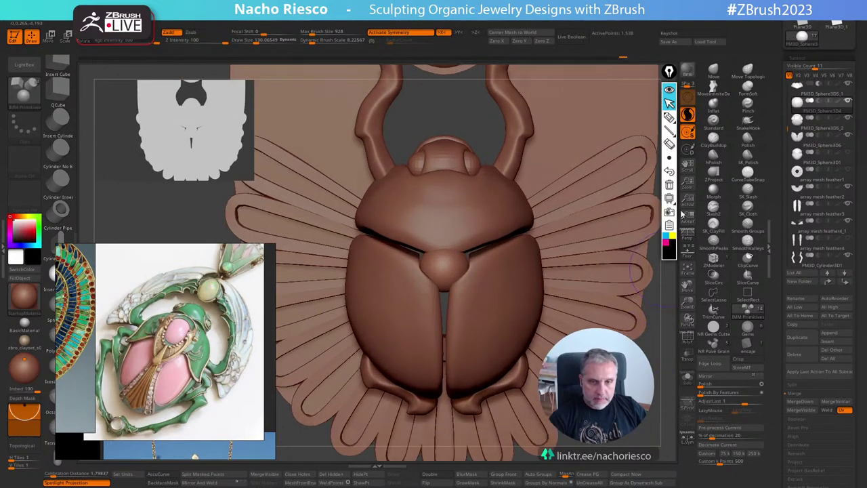
Spread the inserted sphere's upper sides under the thorax edge using the Move brush at a draw size of about 130.
left_click(713, 74)
left_click(713, 74)
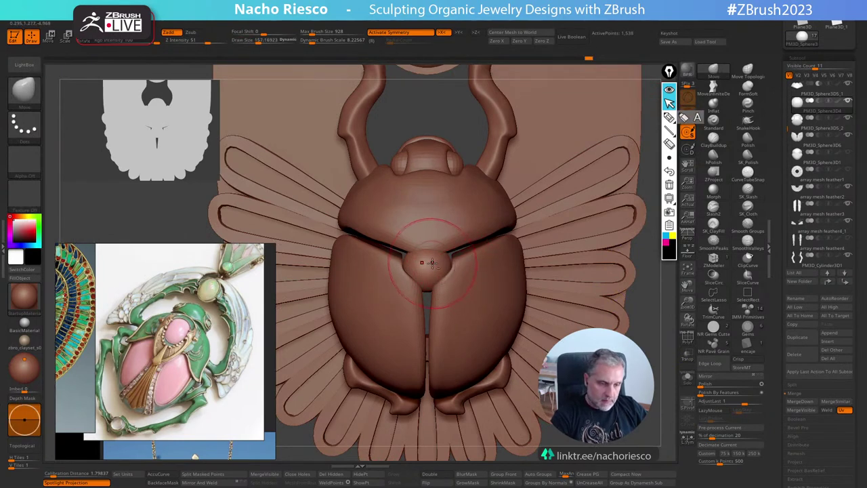
key("s")
left_click(442, 258)
left_click_drag(449, 255, 456, 251)
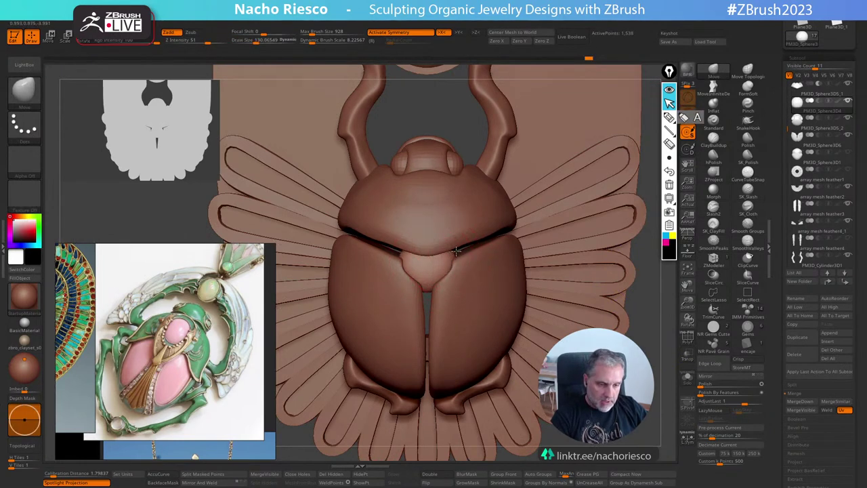
left_click_drag(583, 358, 580, 345, "alt")
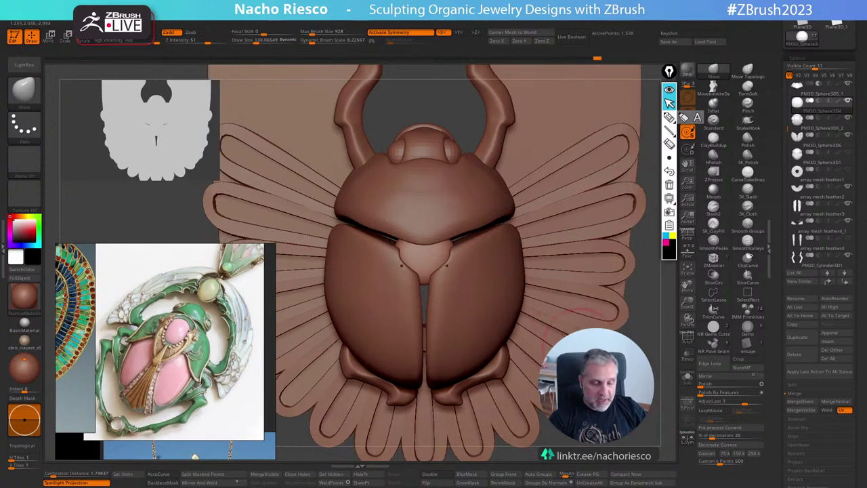
Clip the sphere's lower sides along a curve into a pointed shield shape and refine its upper corners with the Move brush.
left_click(748, 260)
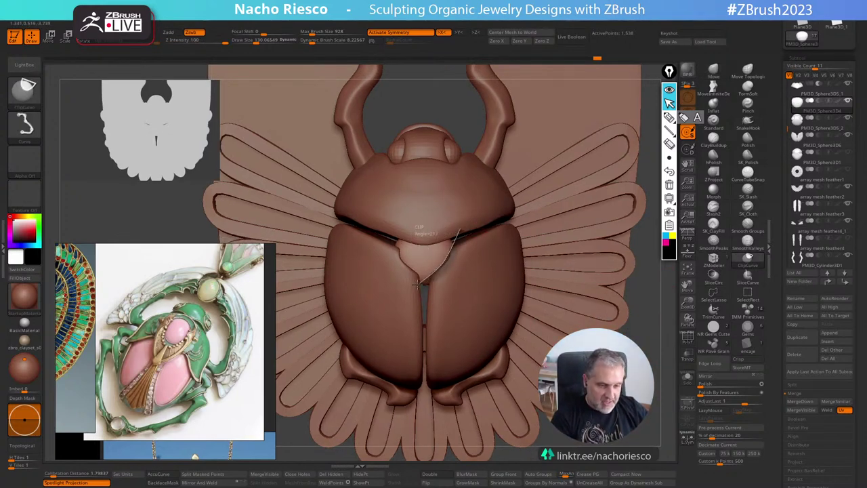
left_click_drag(416, 284, 417, 286, "ctrl+shift")
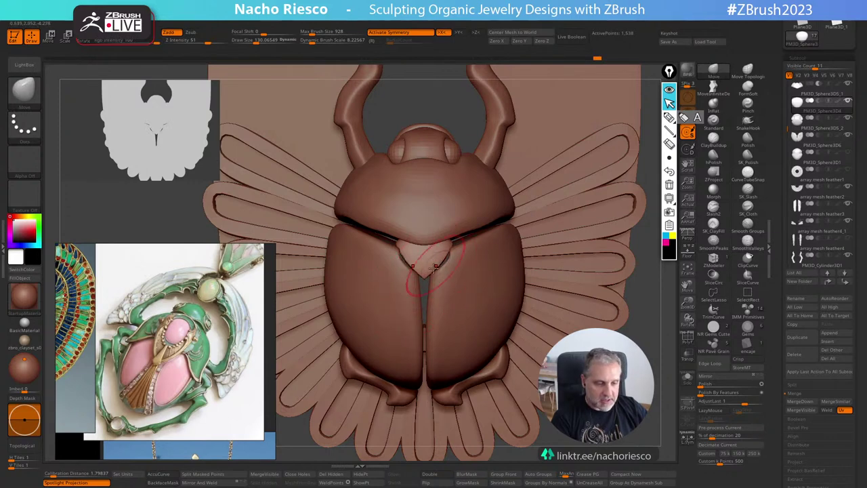
left_click_drag(448, 247, 440, 258)
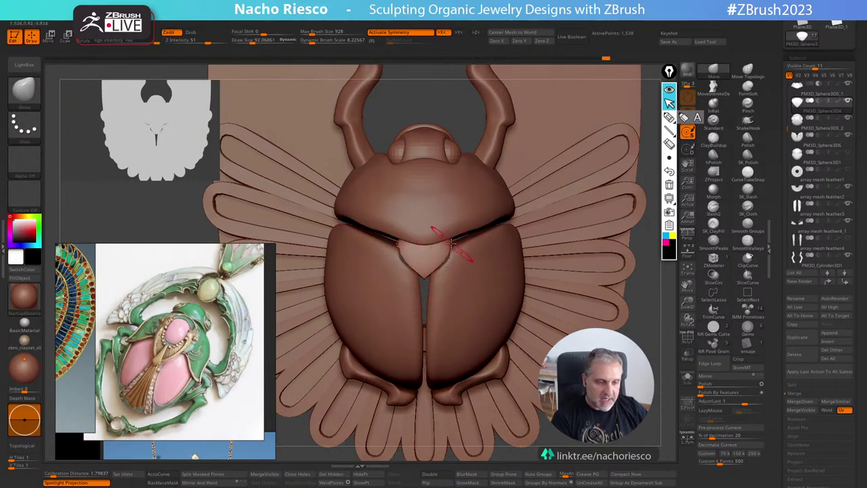
Nudge the shield-shaped plate slightly along its depth in side view.
right_click_drag(423, 258, 468, 264)
key("w")
left_click_drag(445, 272, 450, 273)
right_click_drag(527, 243, 489, 249, "shift")
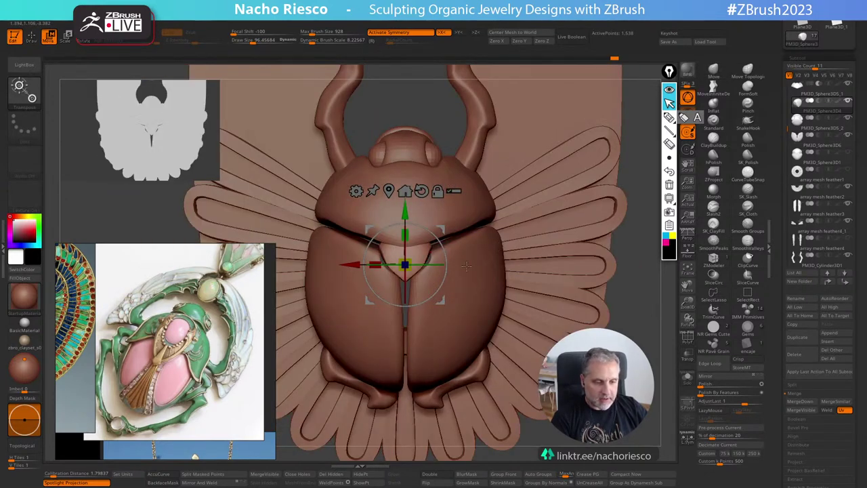
Shape the shield plate's lower tip with the Move brush at a draw size of about 92 and lightly polish the mesh.
key("q")
key("s")
left_click(406, 274)
left_click_drag(405, 279, 406, 274)
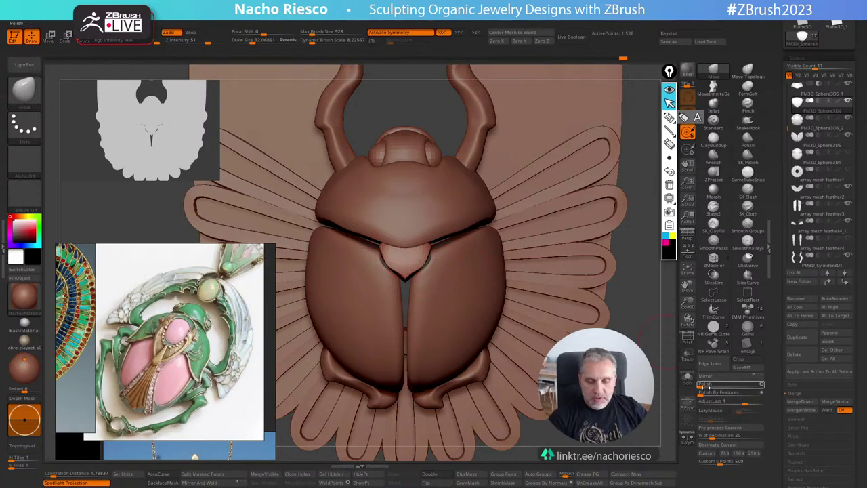
left_click_drag(702, 385, 710, 386)
right_click_drag(569, 299, 567, 264, "ctrl")
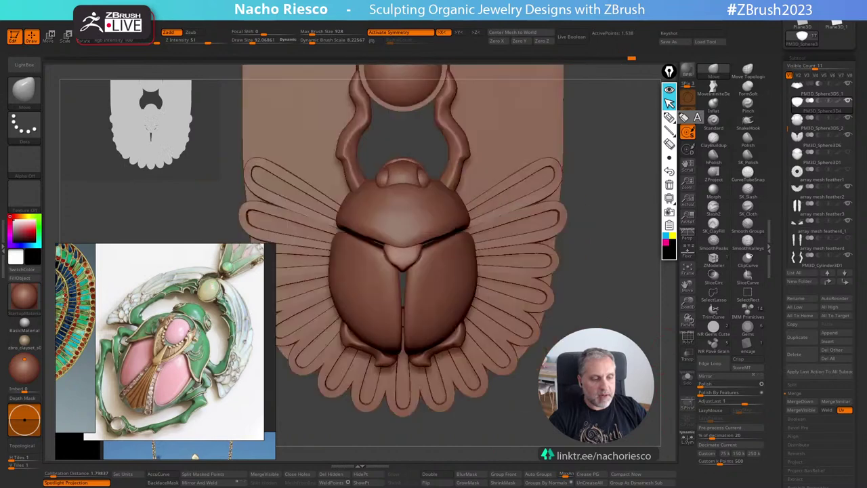
Adjust the wing cases' inner upper corners to fit around the shield plate using the Move brush at a draw size of about 110.
right_click_drag(626, 372, 631, 408, "ctrl")
left_click(419, 276, "alt")
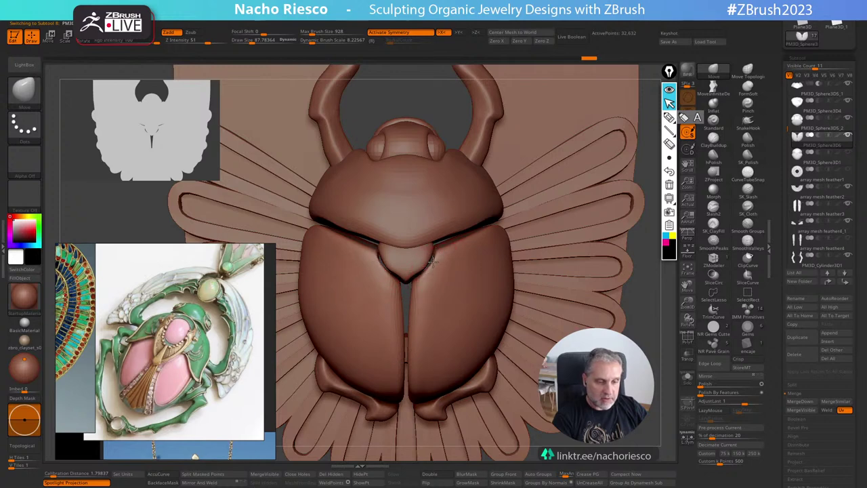
key("s")
left_click_drag(434, 260, 422, 277)
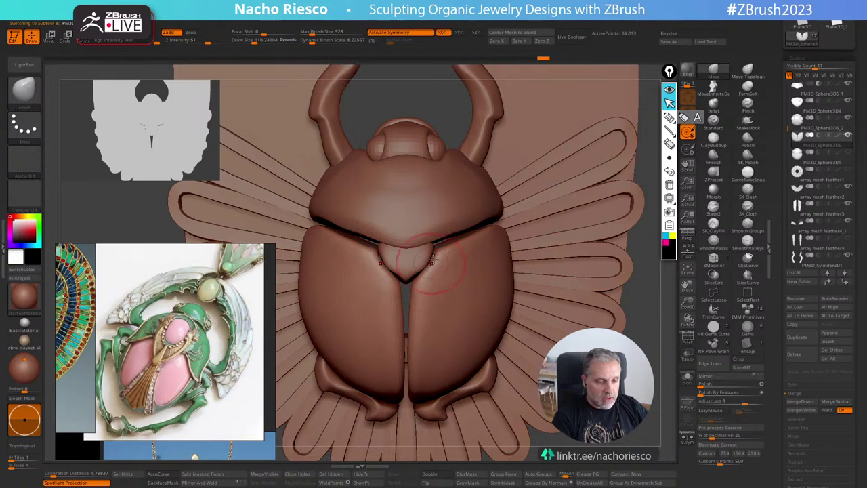
left_click_drag(622, 385, 572, 351, "alt")
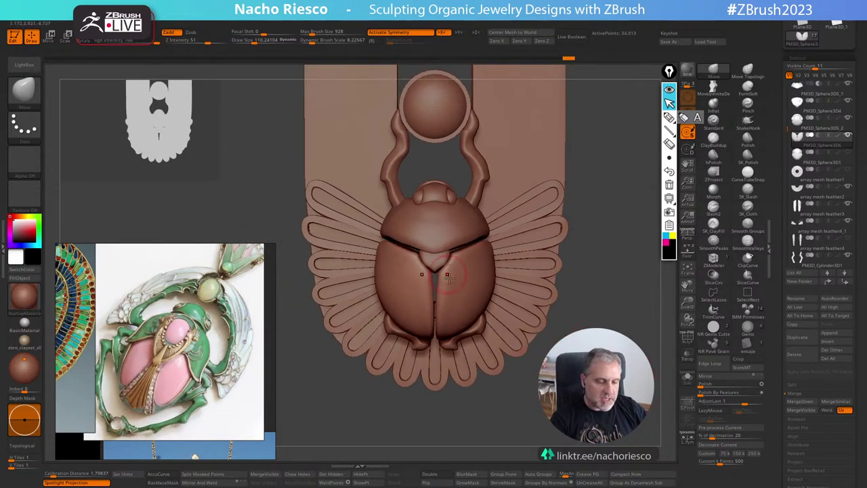
left_click_drag(558, 266, 592, 224, "alt")
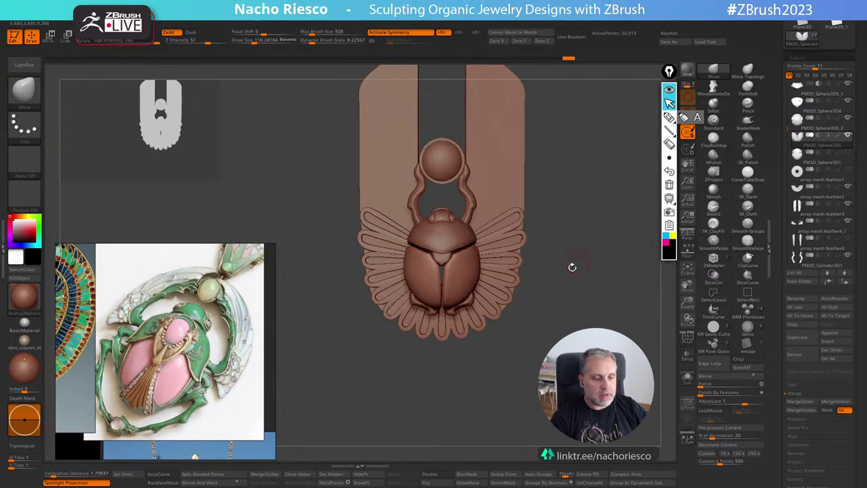
left_click_drag(565, 269, 562, 327, "alt")
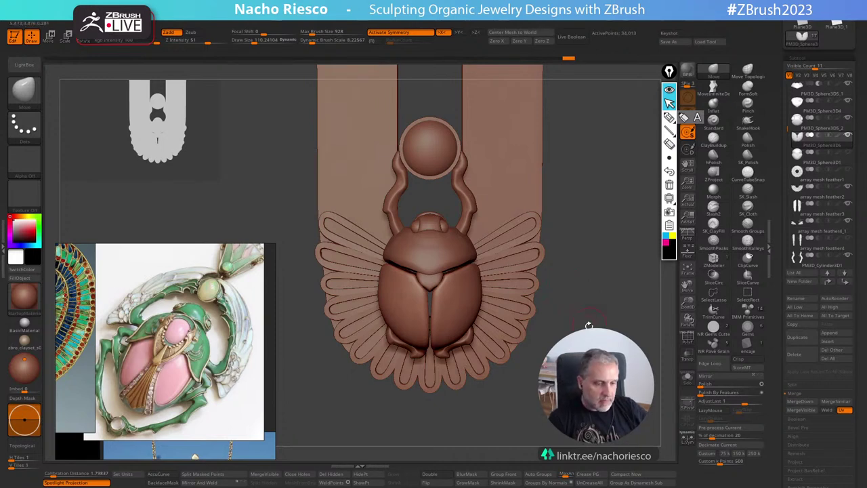
right_click_drag(589, 325, 597, 328, "alt")
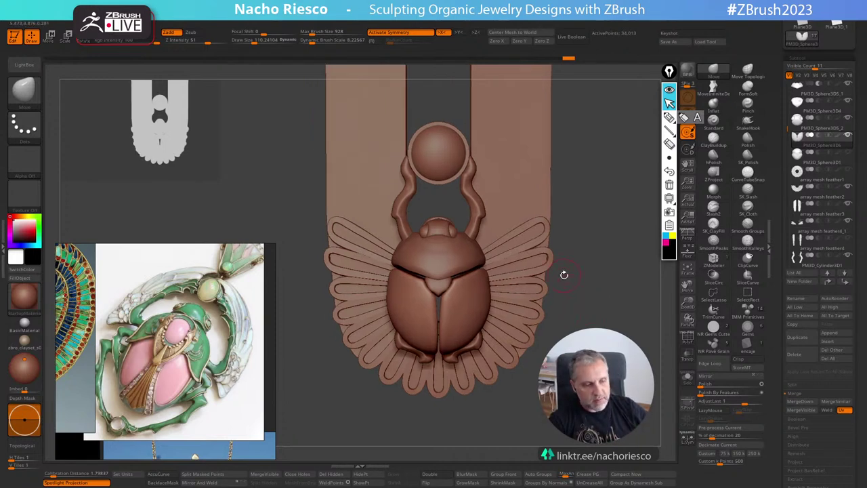
Pull the shield plate outward from the body and tilt it about 10.8 degrees in side view.
right_click_drag(606, 330, 630, 333, "ctrl")
left_click(439, 276, "alt")
right_click_drag(444, 277, 508, 276)
key("w")
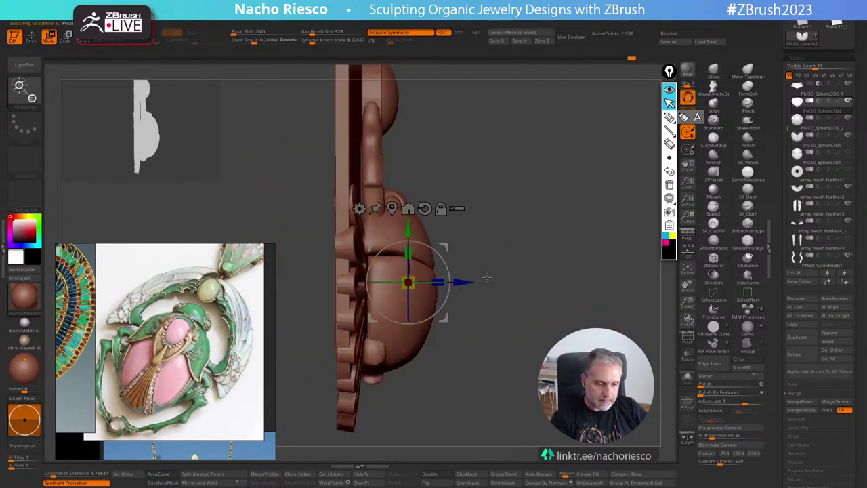
mouse_move(461, 283)
left_mouse_down()
mouse_move(471, 282)
mouse_move(455, 273)
left_mouse_up()
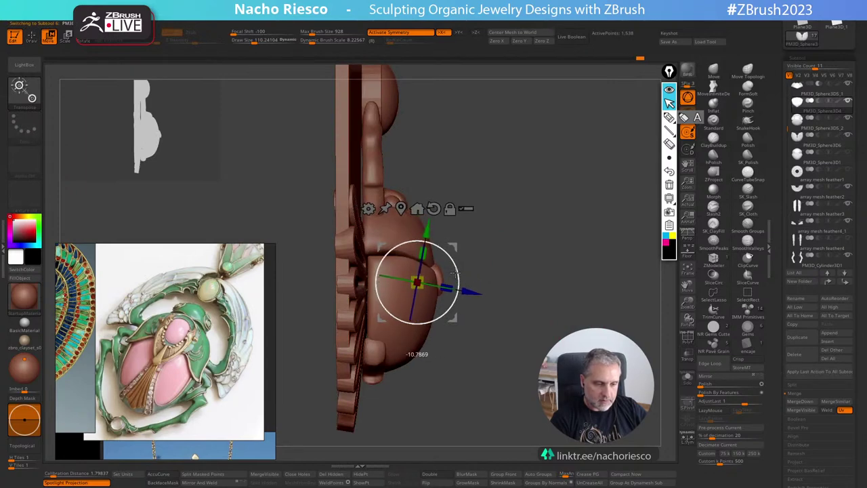
key("q")
mouse_move(515, 284)
right_mouse_down("shift")
mouse_move(542, 263)
mouse_move(583, 254)
right_mouse_up("shift")
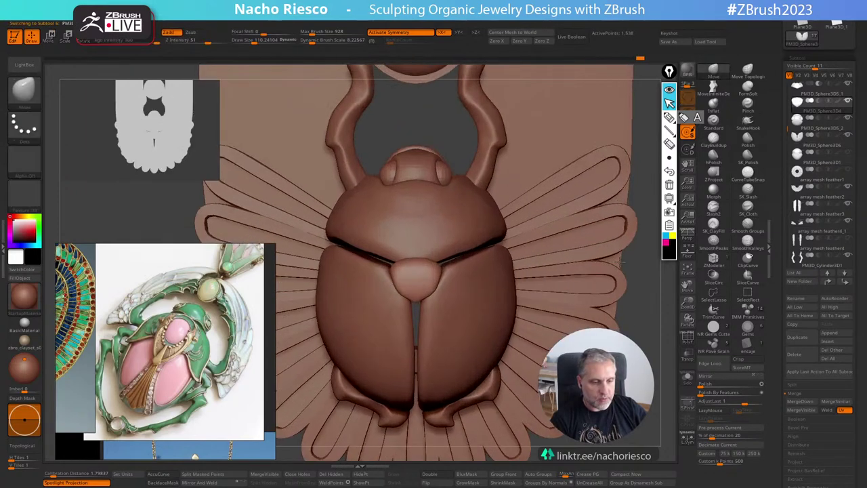
Tuck the shield plate's upper edge back under the thorax and narrow its lower sides with the Move brush.
key("s")
left_click(417, 257)
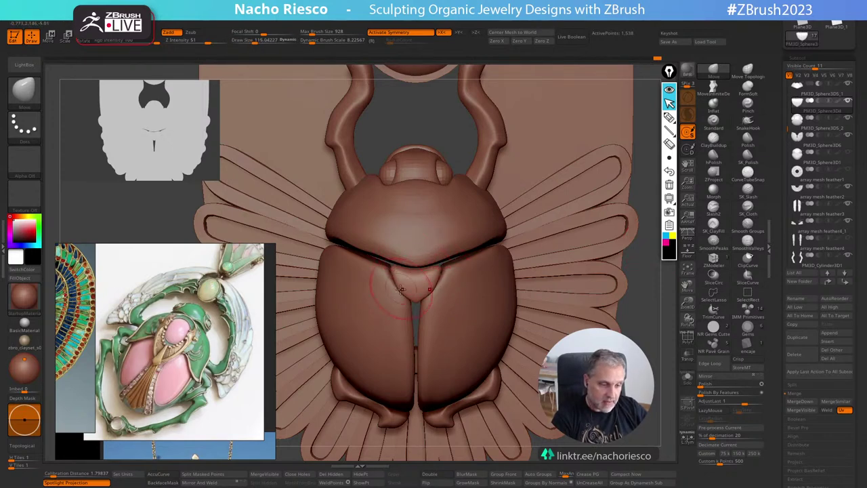
left_click_drag(405, 280, 398, 285)
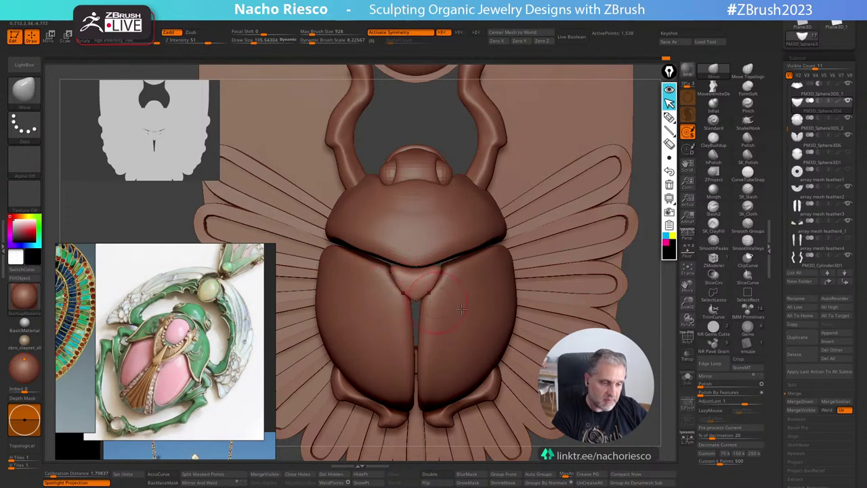
right_click_drag(462, 309, 461, 243, "ctrl")
right_click_drag(461, 244, 455, 309)
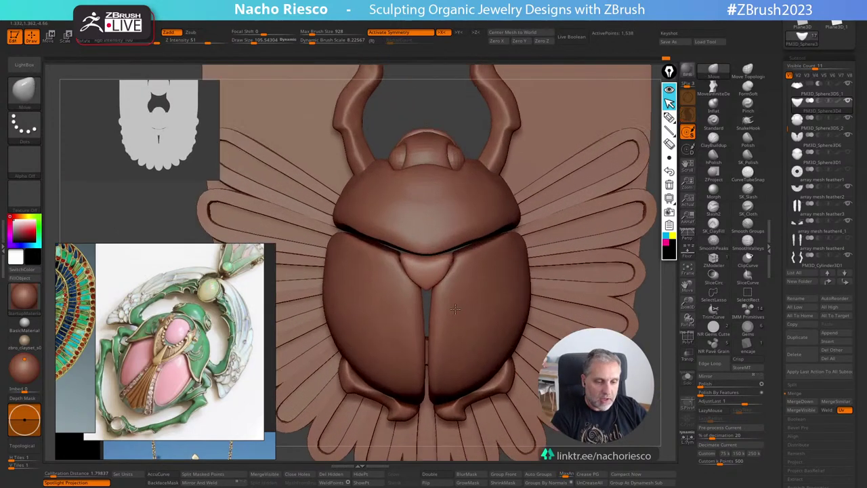
Refine the shield plate's sides and lower tip at a draw size of about 84, and check its profile from the side.
scroll(452, 302, "up", 2)
key("s")
left_click_drag(455, 265, 452, 265)
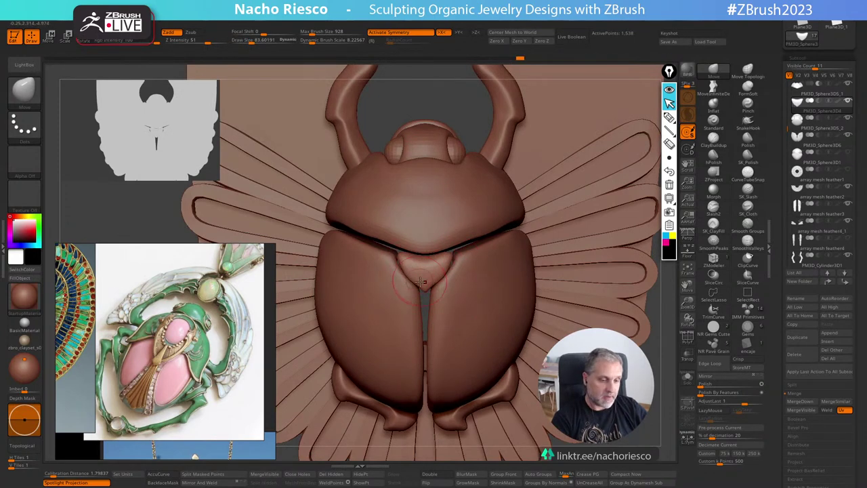
scroll(648, 412, "down", 6)
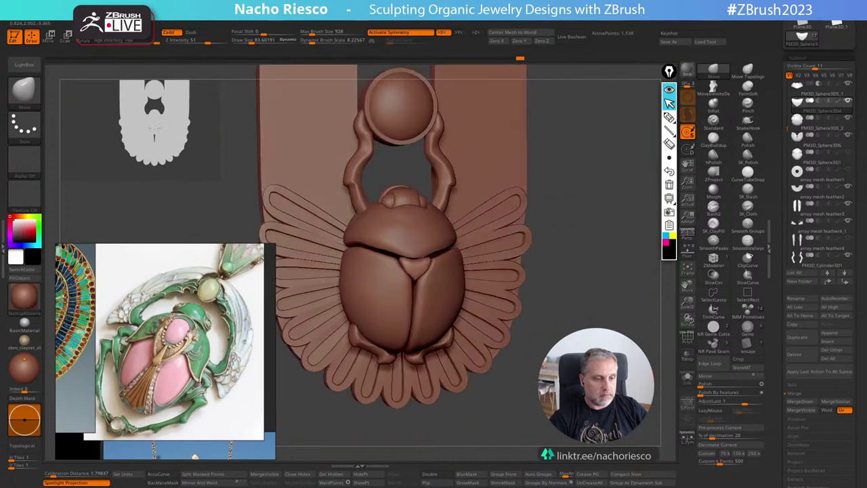
mouse_move(596, 406)
left_mouse_down()
mouse_move(599, 359)
mouse_move(650, 379)
left_mouse_up()
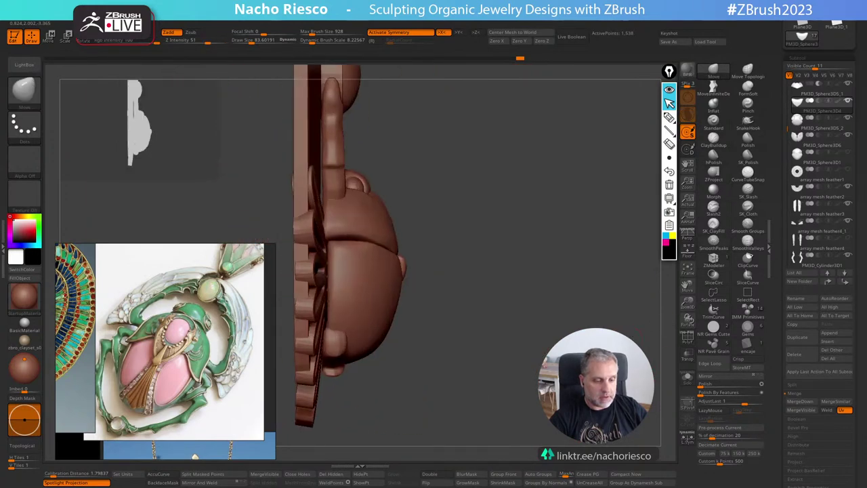
Refine the shield plate's protruding profile in side view with the Move brush at a draw size of about 100.
scroll(397, 264, "up", 3)
key("s")
left_click_drag(397, 264, 399, 259)
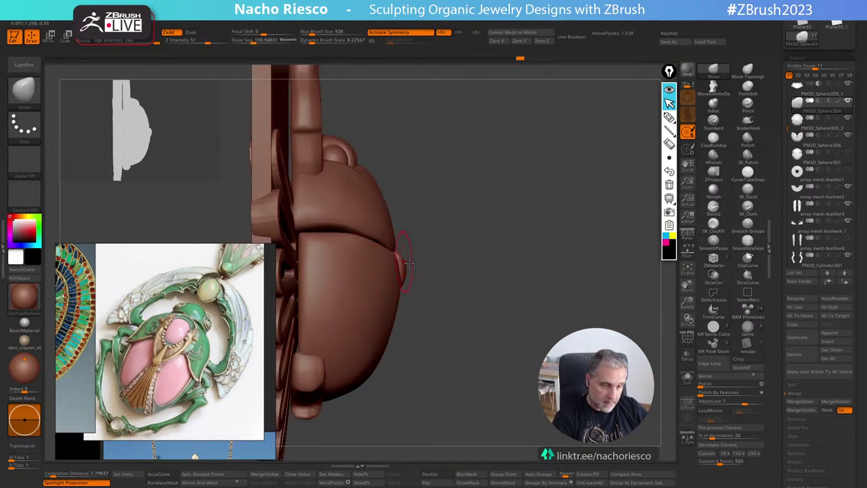
left_click_drag(450, 267, 416, 263)
mouse_move(514, 232)
left_mouse_down("shift")
mouse_move(468, 240)
mouse_move(392, 339)
left_mouse_up("shift")
left_click_drag(409, 240, 405, 228)
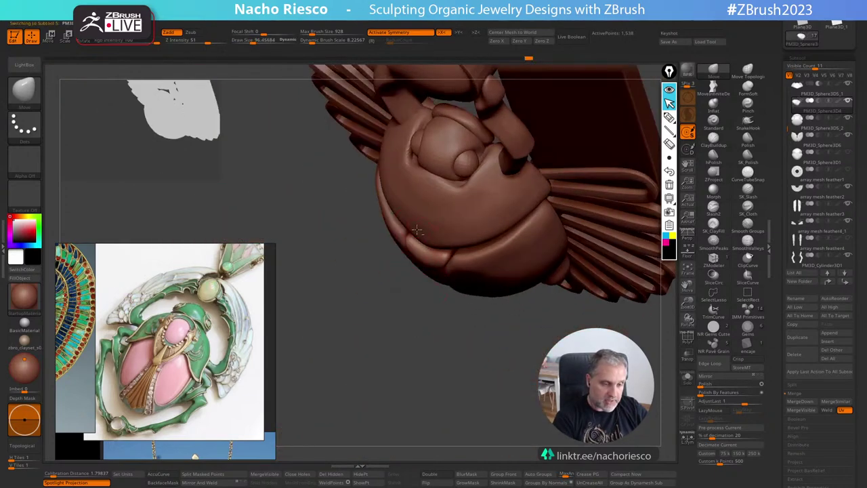
Check the thorax in isolation and smooth its front surface with the SK_Polish brush at a draw size of about 152.
left_click(405, 227, "alt")
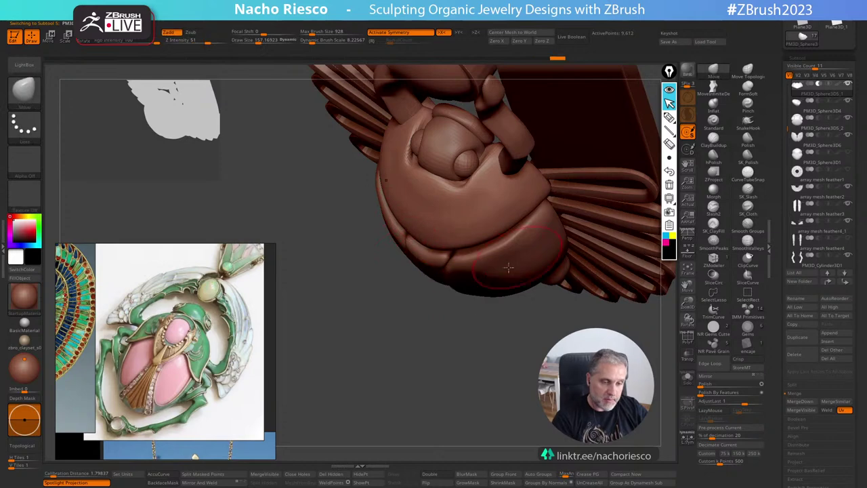
left_click_drag(448, 349, 459, 181)
left_click(688, 380)
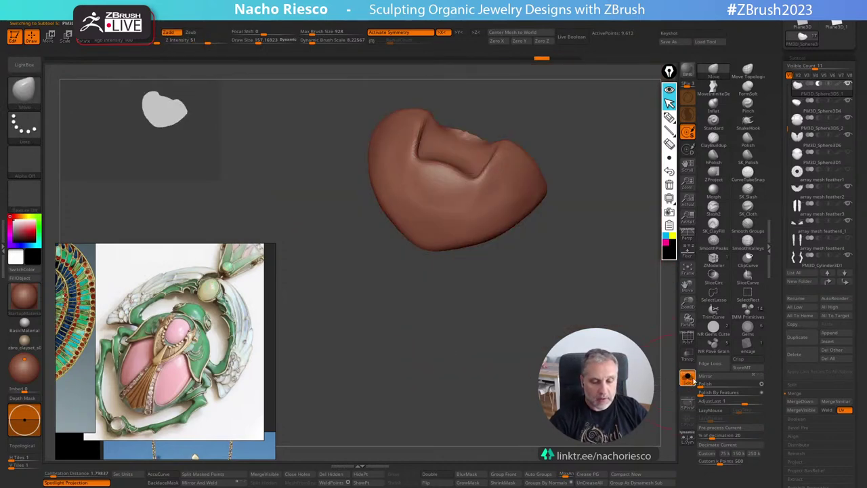
left_click(687, 379)
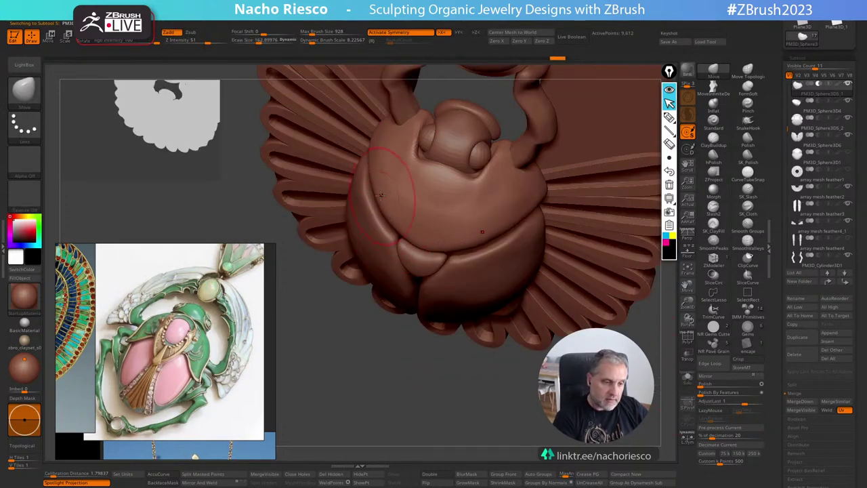
left_click_drag(390, 352, 434, 271)
mouse_move(615, 318)
left_mouse_down("alt")
mouse_move(616, 249)
mouse_move(628, 288)
mouse_move(627, 359)
left_mouse_up("alt")
left_click(748, 157)
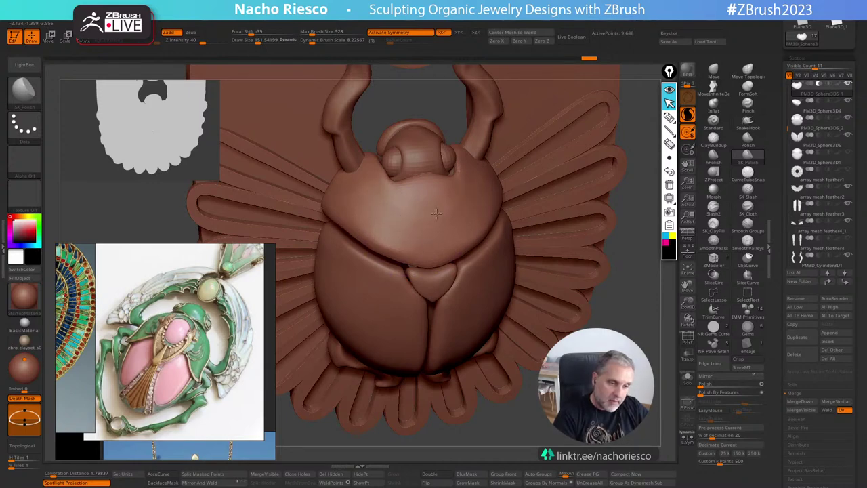
left_click_drag(463, 238, 469, 208)
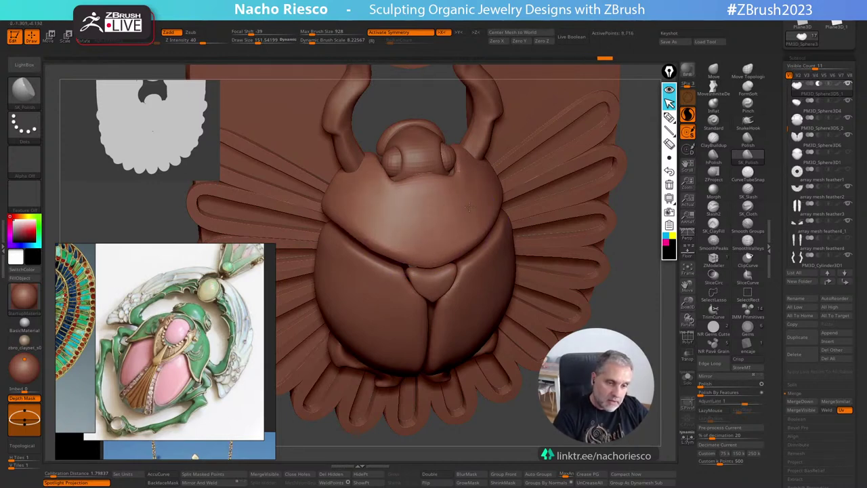
left_click_drag(613, 304, 634, 247, "shift")
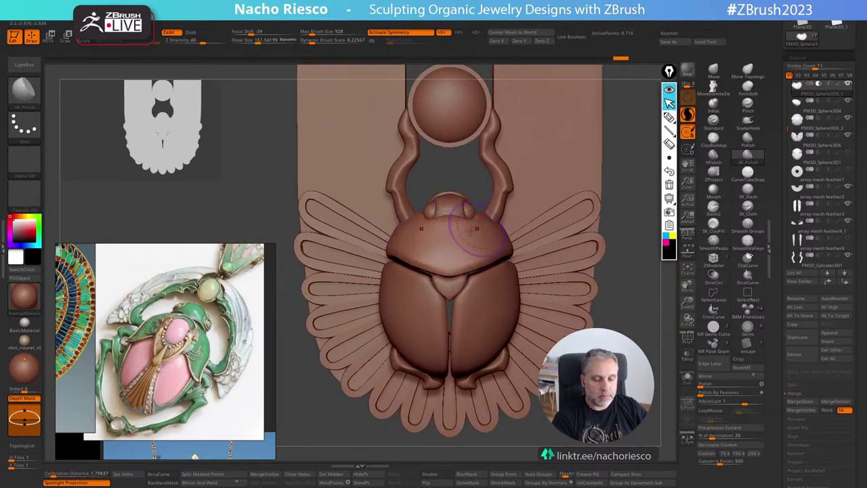
Bulge the forelegs' elbows outward and reshape the segment near the thorax with the infinite-depth Move brush, using draw sizes of about 115 and 92.
left_click_drag(625, 178, 568, 264, "alt")
left_click(496, 206, "alt")
mouse_move(466, 249)
left_mouse_down("alt")
mouse_move(478, 300)
mouse_move(447, 319)
left_mouse_up("alt")
left_click(714, 89)
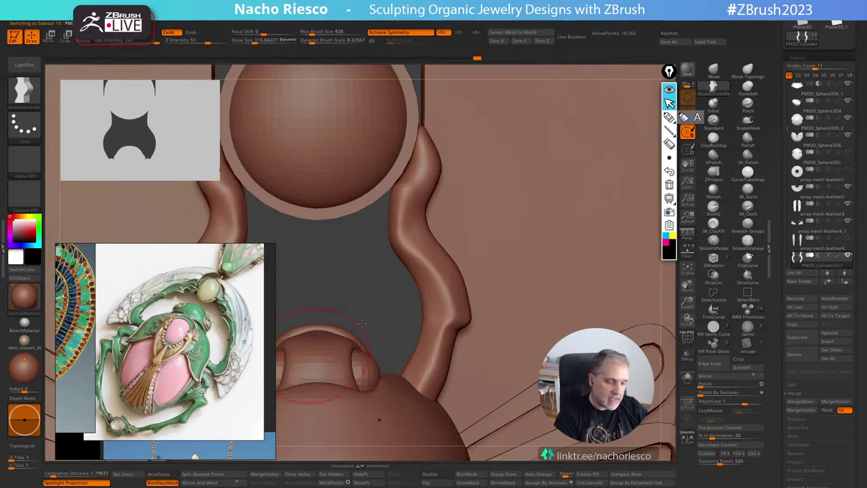
mouse_move(456, 302)
left_mouse_down()
mouse_move(473, 295)
mouse_move(448, 303)
left_mouse_up()
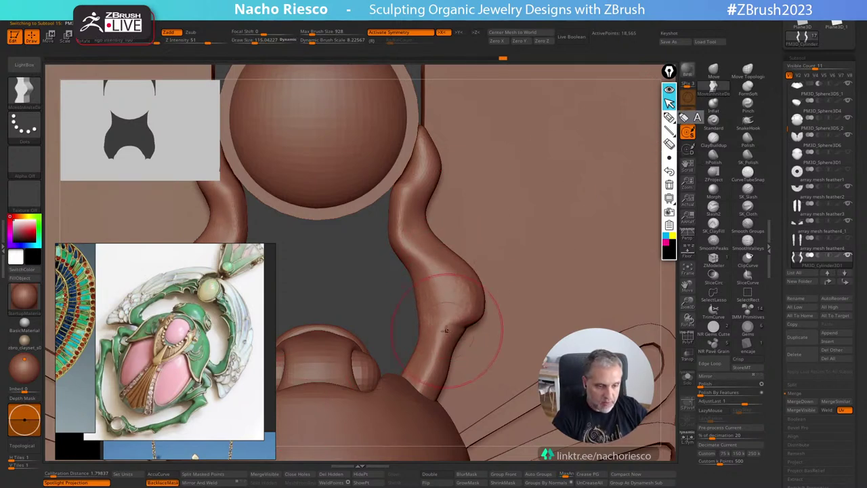
key("[")
left_click_drag(431, 366, 435, 374)
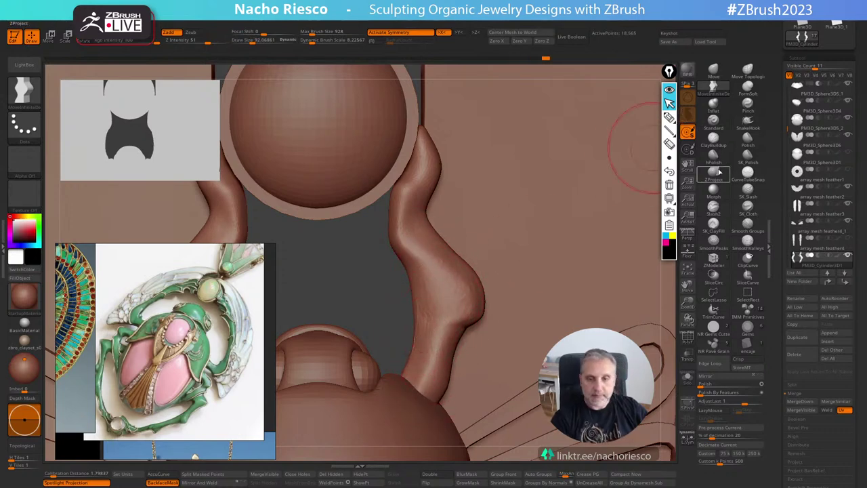
Turn off Sculptris Pro and flatten the forelegs' front faces with the hPolish brush at a draw size of about 125.
left_click(713, 154)
key("ctrl+z")
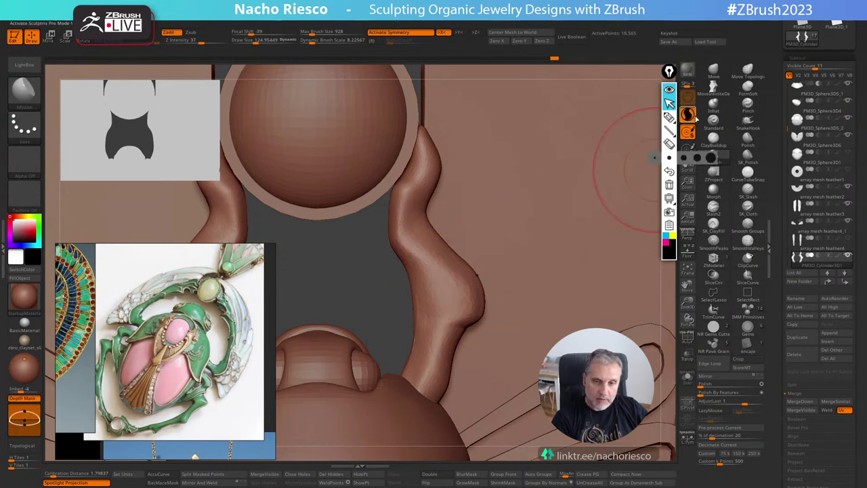
left_click(688, 116)
key("s")
left_click(432, 315)
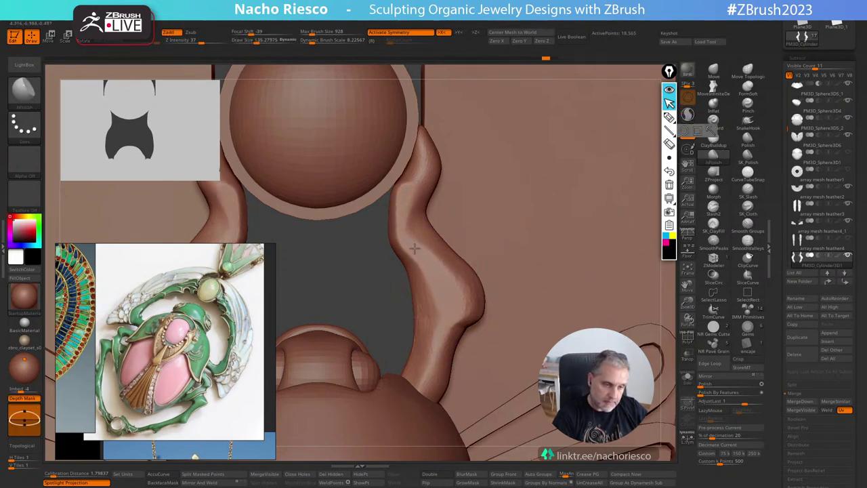
left_click_drag(447, 311, 441, 339)
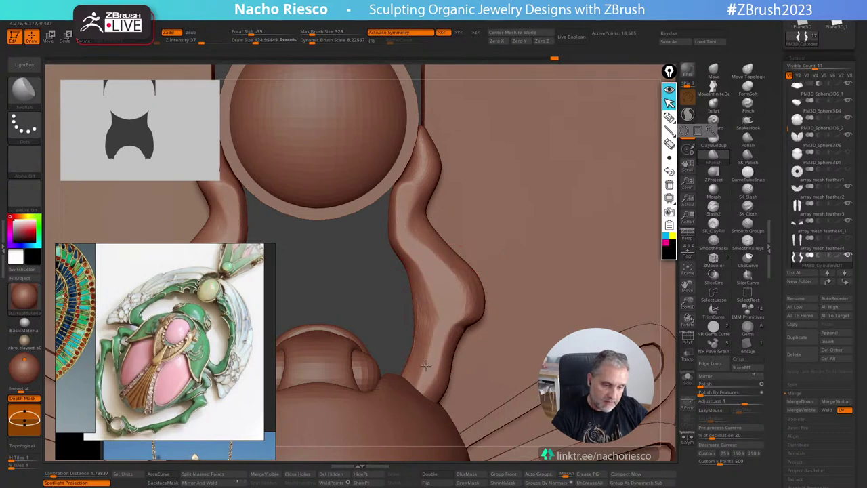
left_click_drag(463, 297, 462, 317)
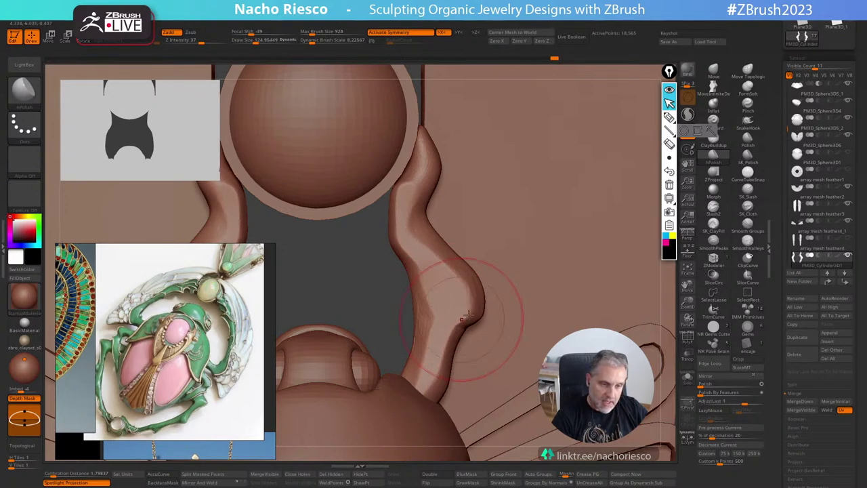
Refine the forelegs' elbows, lower segments and inner bends with the Move brush at draw sizes of about 76 to 80.
left_click(713, 71)
key("s")
left_click(428, 321)
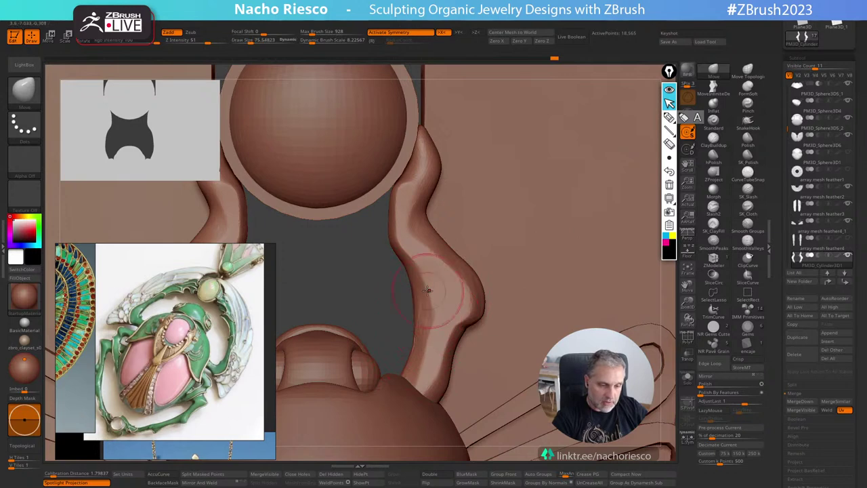
left_click_drag(427, 290, 434, 319)
key("s")
left_click(427, 373)
left_click_drag(430, 355, 433, 374)
left_click_drag(433, 375, 427, 402)
left_click_drag(458, 331, 469, 296)
key("bracketleft")
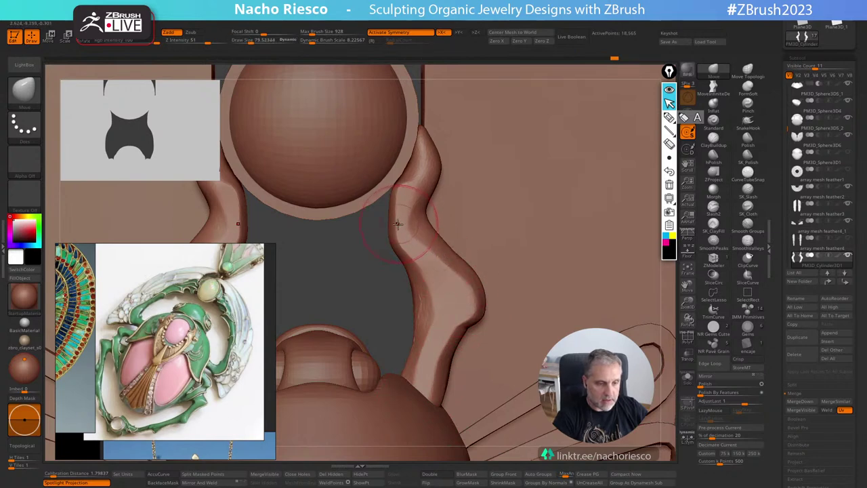
left_click_drag(397, 224, 390, 227)
mouse_move(475, 291)
right_mouse_down("ctrl")
mouse_move(619, 313)
mouse_move(636, 302)
right_mouse_up("ctrl")
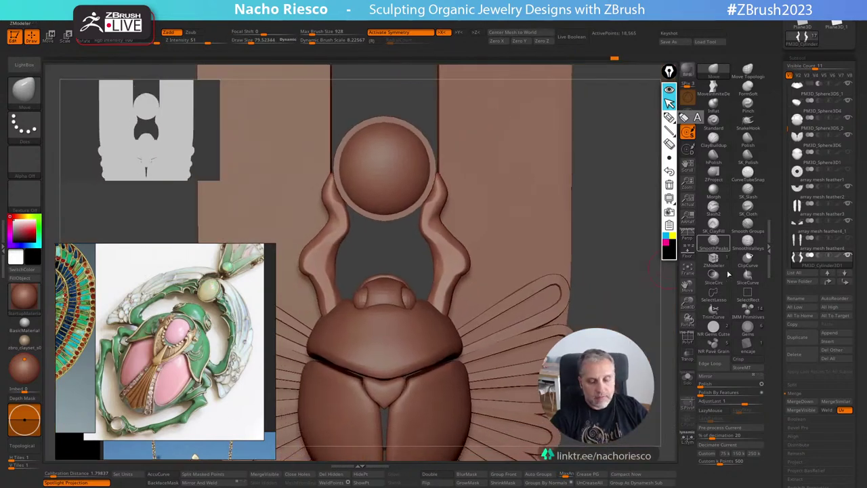
Insert a row of eight round gems of varying sizes along each foreleg, adjusting the embed depth so they sit in the surface.
left_click(748, 325)
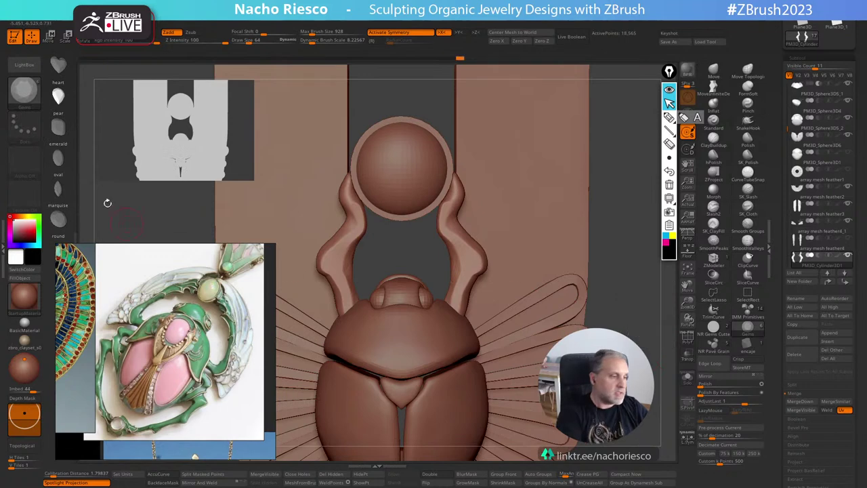
left_click(61, 216)
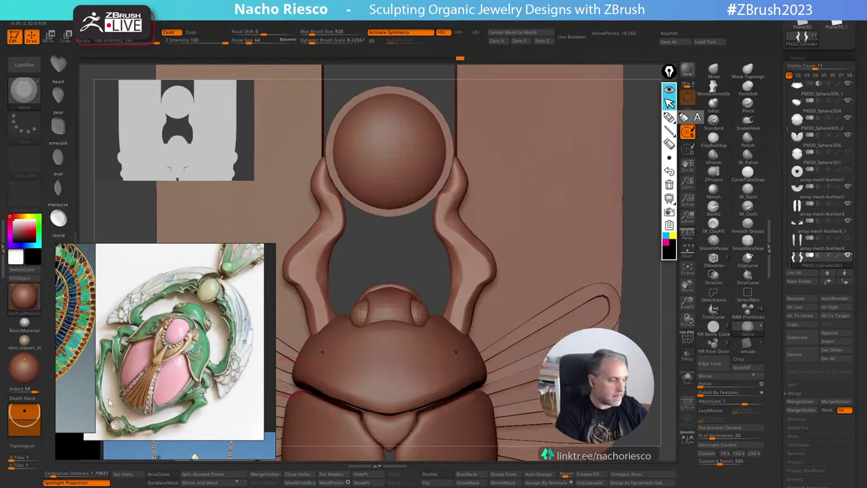
left_click_drag(25, 424, 25, 430)
right_click_drag(467, 234, 481, 278, "ctrl")
key("s")
mouse_move(489, 267)
left_mouse_down()
mouse_move(494, 279)
mouse_move(485, 270)
mouse_move(460, 342)
left_mouse_up()
key("ctrl+z")
key("s")
left_click_drag(476, 231, 434, 164)
right_click_drag(441, 173, 598, 234, "ctrl")
left_click_drag(619, 254, 638, 295, "ctrl")
mouse_move(643, 312)
right_mouse_down("ctrl")
mouse_move(645, 296)
mouse_move(609, 306)
mouse_move(630, 316)
right_mouse_up("ctrl")
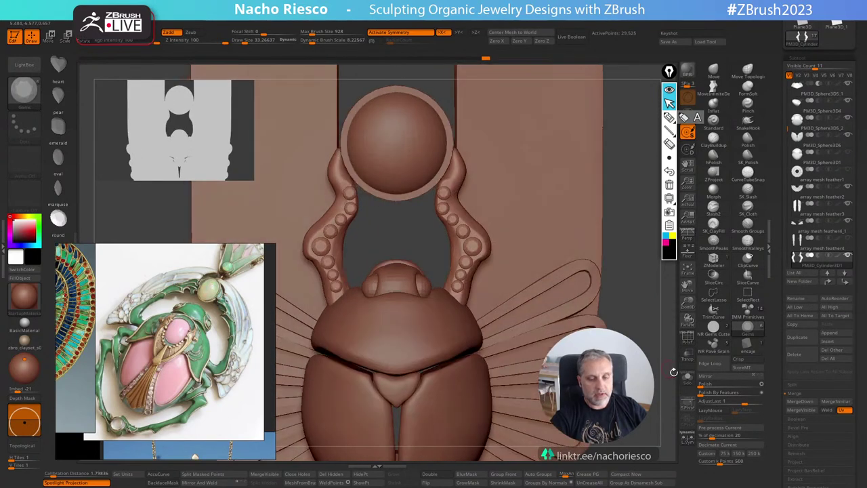
Isolate the round gems and split them from the forelegs into their own subtool.
left_click(686, 377)
left_click(474, 248, "ctrl+shift")
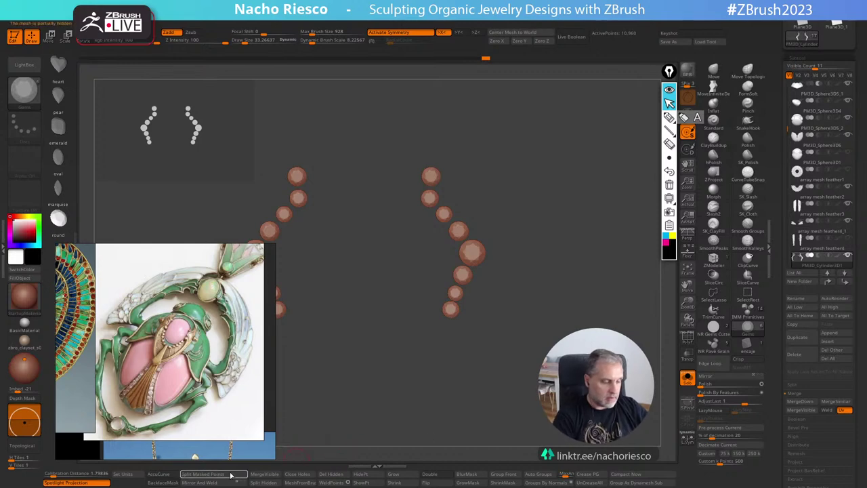
left_click(687, 377)
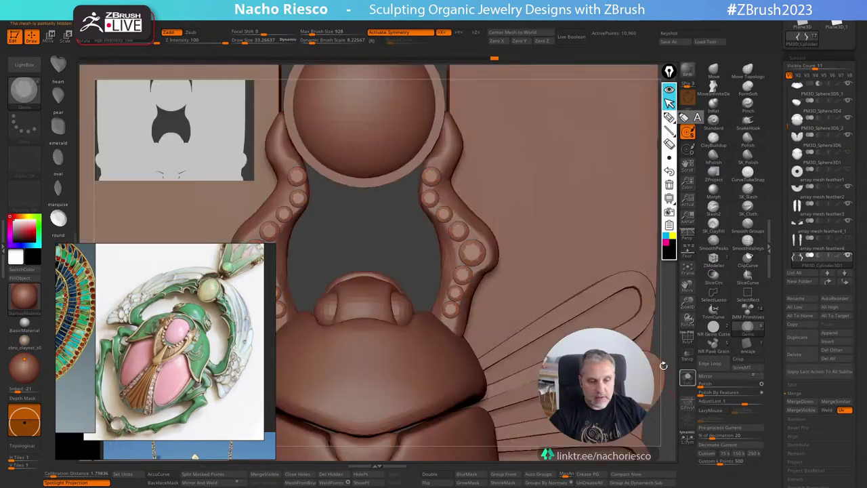
Adjust the forelegs' contours around the gem rows with the infinite-depth Move brush at a draw size of about 84.
left_click(480, 242, "alt")
right_click_drag(480, 241, 515, 272, "alt")
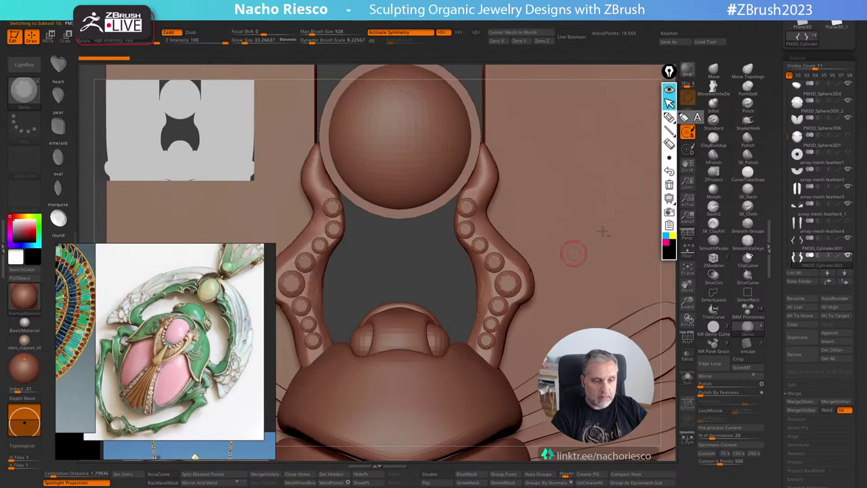
left_click(714, 88)
key("s")
left_click_drag(478, 293, 455, 259)
left_click_drag(440, 226, 432, 220)
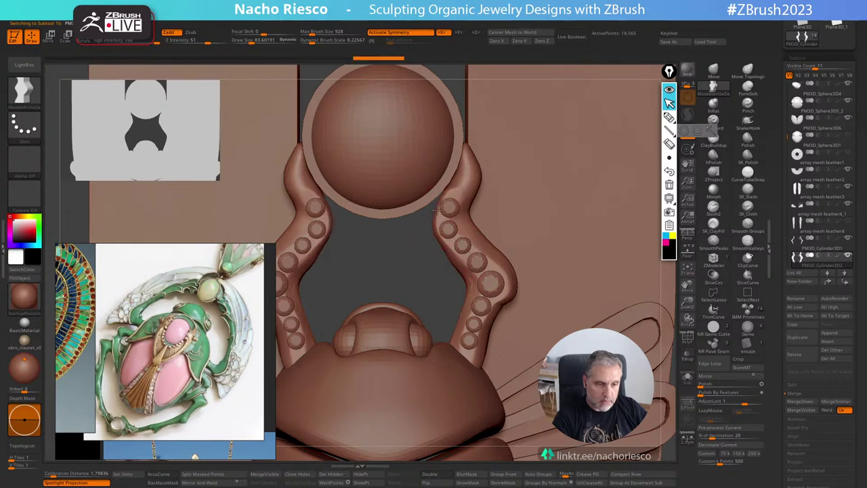
key("s")
mouse_move(456, 261)
left_mouse_down()
mouse_move(448, 250)
mouse_move(473, 223)
left_mouse_up()
left_click_drag(481, 254, 482, 258)
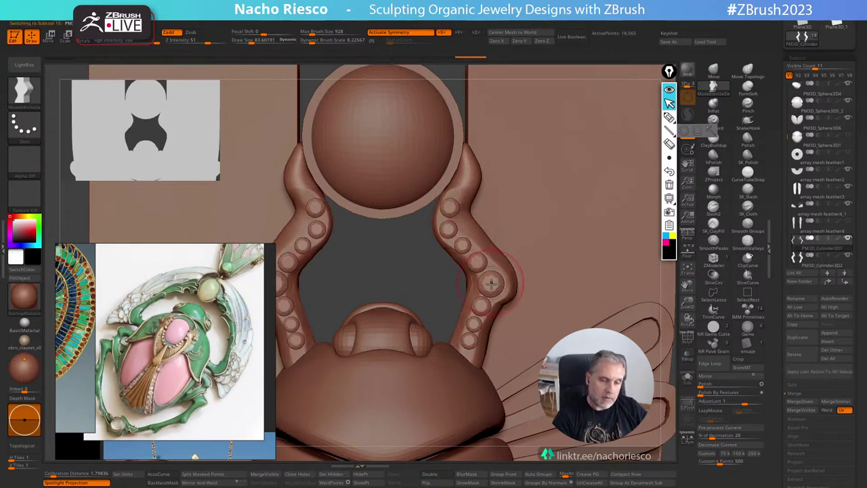
Fill the gems with the metallic Hair2 material and switch the rest of the model back to a clay material.
left_click(24, 295)
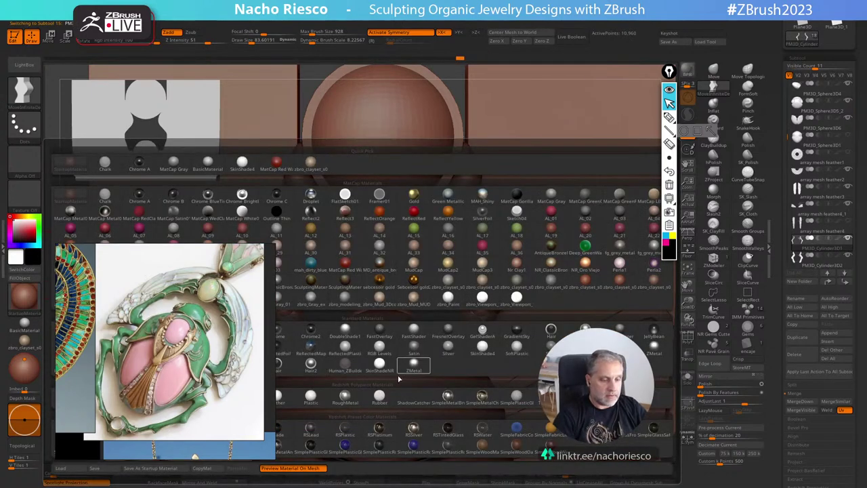
left_click(311, 363)
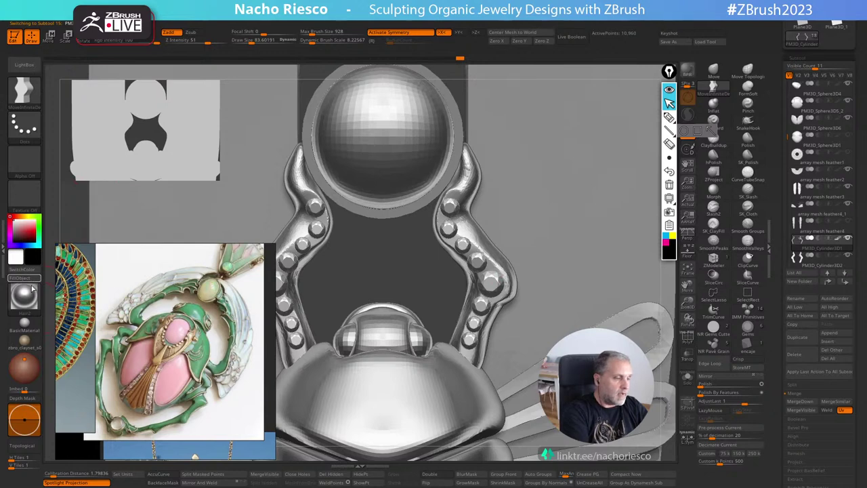
left_click(34, 350)
right_click_drag(438, 315, 407, 323, "ctrl")
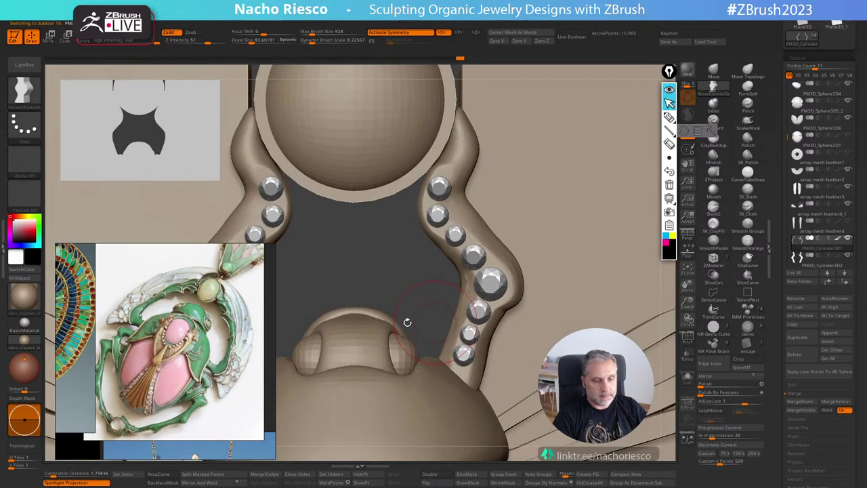
Try clay materials on the rest of the model, keep a reddish-brown one, and select the forelegs.
left_click(25, 301)
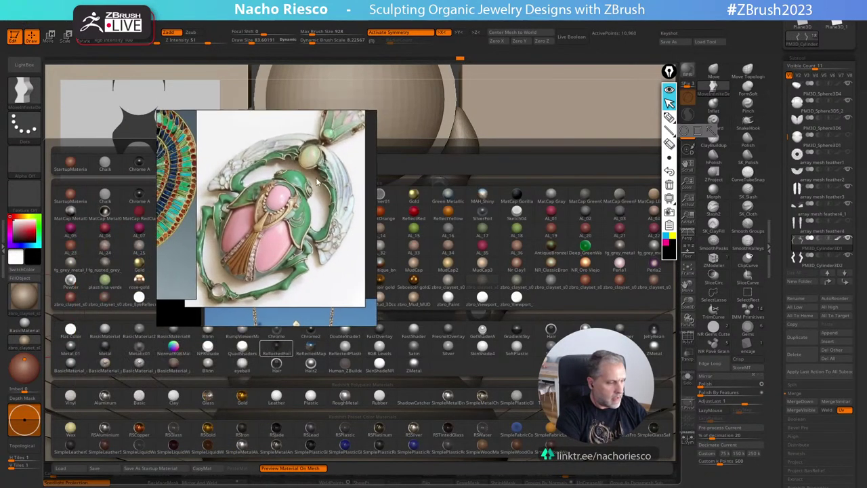
left_click(593, 287)
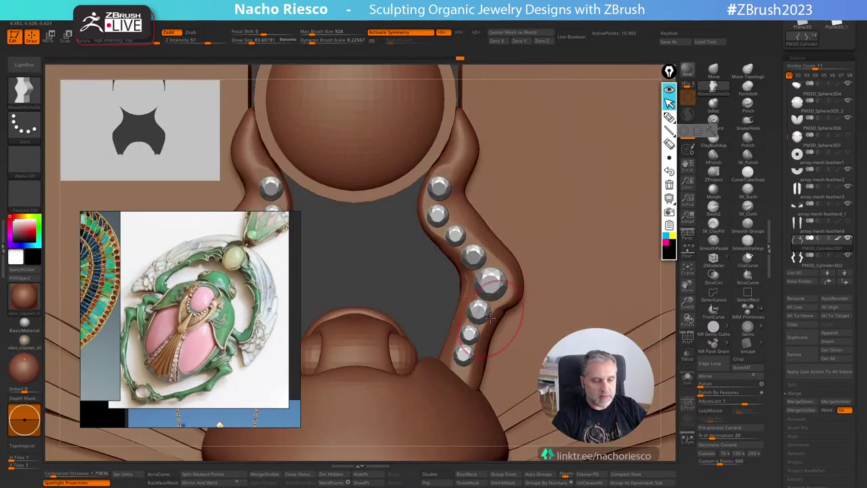
left_click(27, 304)
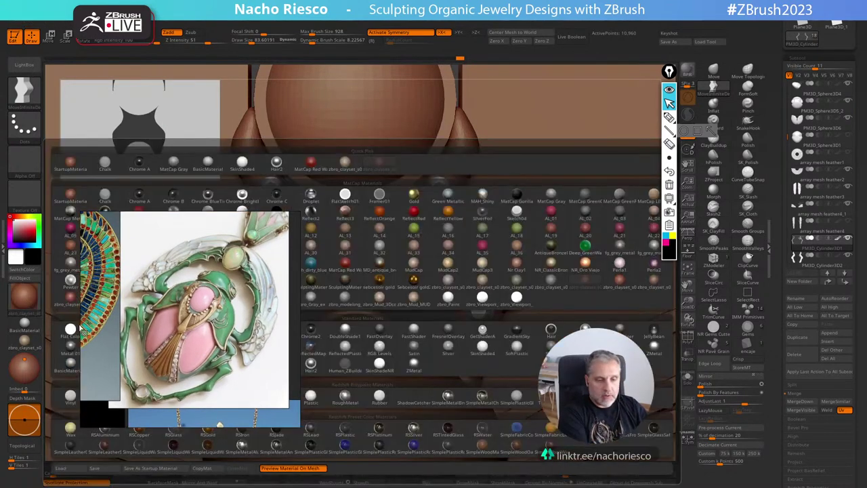
left_click(625, 286)
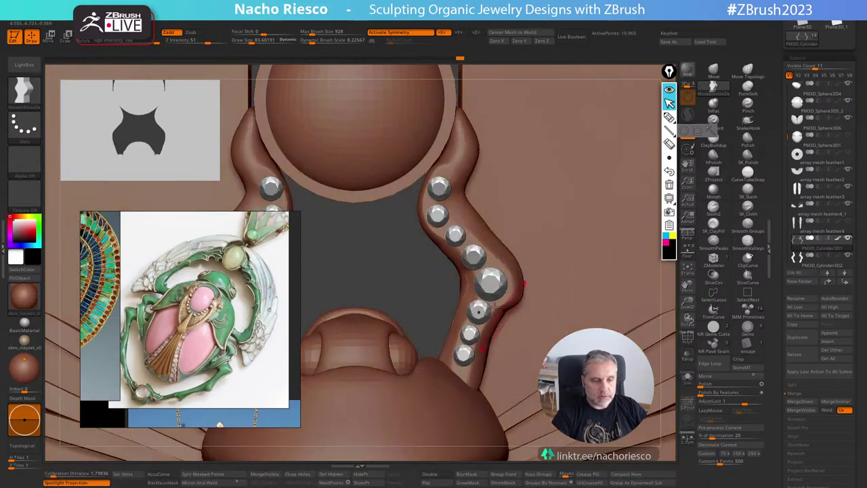
left_click(478, 230, "alt")
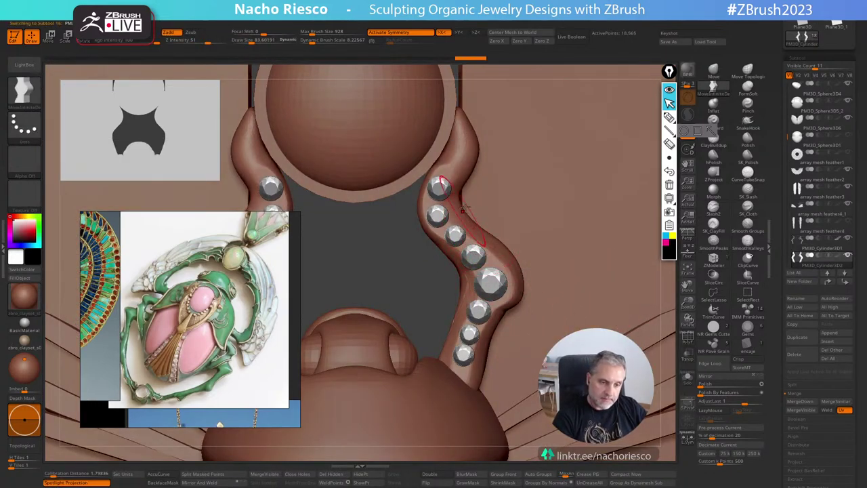
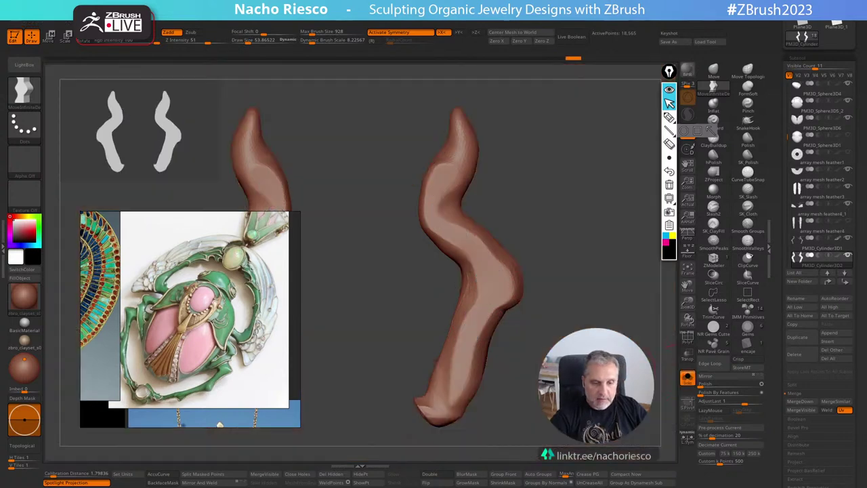
Flatten the forelegs' lower segments with hPolish and build them up with ClayBuildup at a draw size of about 64.
left_click(716, 158)
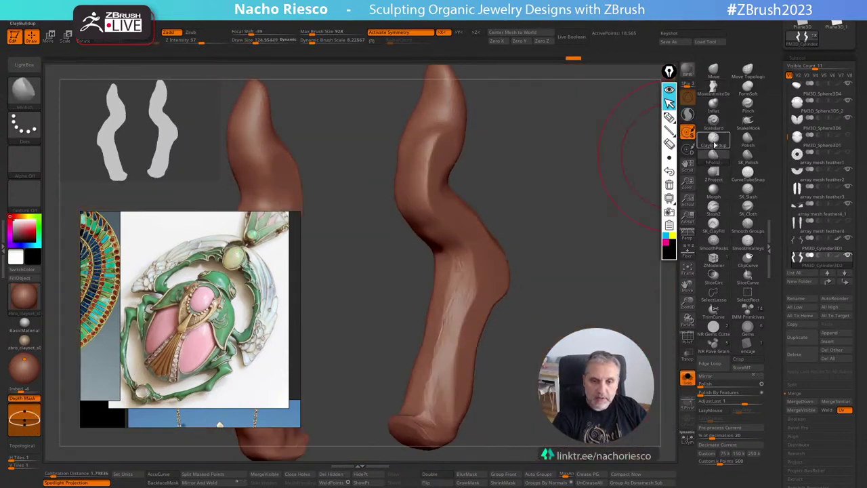
left_click(711, 138)
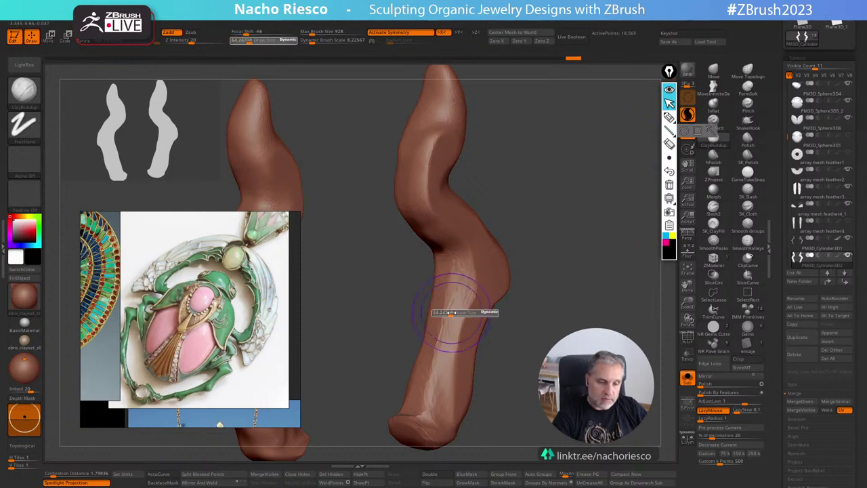
left_click_drag(449, 274, 431, 410)
left_click_drag(441, 346, 427, 410)
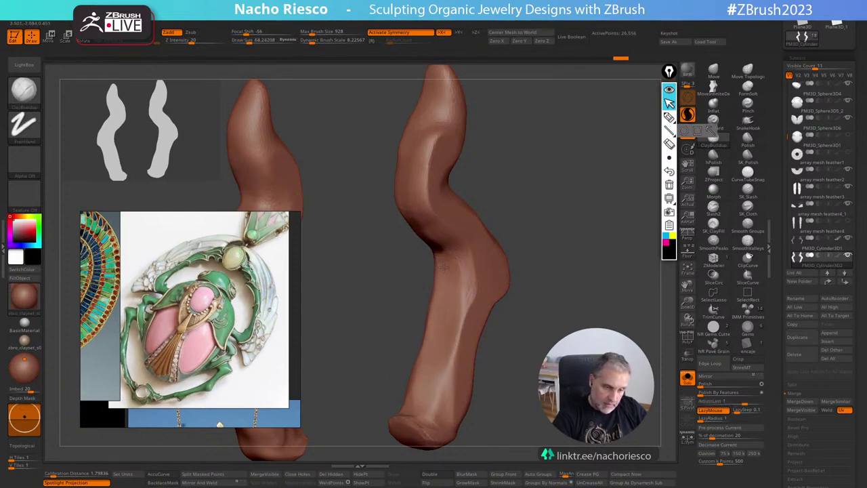
left_click_drag(525, 195, 496, 212)
left_click_drag(417, 211, 409, 172)
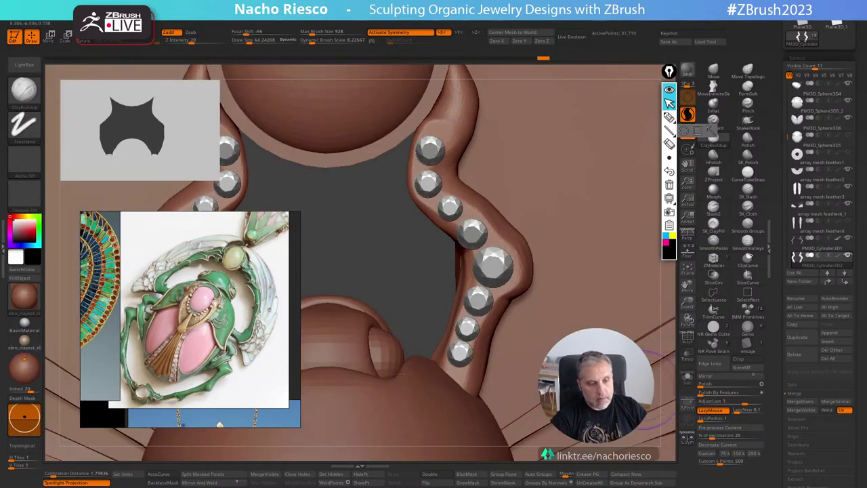
Enable topological masking on the infinite-depth Move brush and reposition the gem rows along the forelegs at a draw size of about 315.
mouse_move(610, 337)
right_mouse_down("ctrl")
mouse_move(609, 233)
mouse_move(592, 229)
mouse_move(646, 248)
mouse_move(630, 312)
right_mouse_up("ctrl")
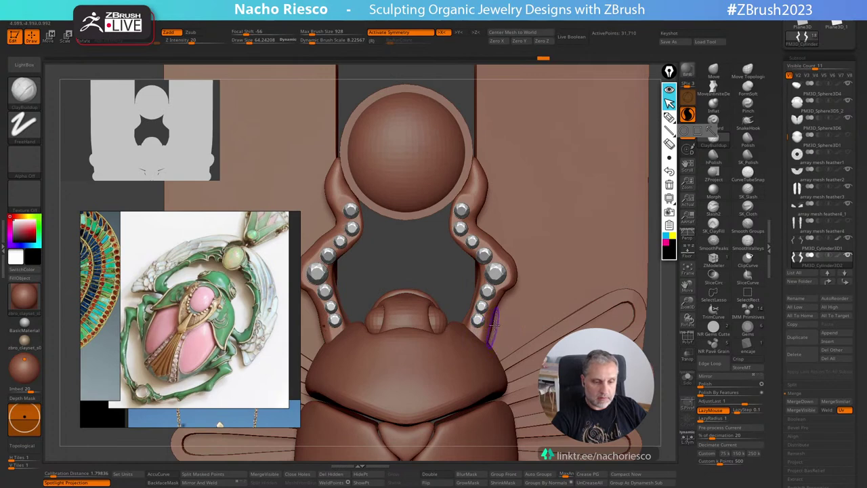
left_click(713, 118)
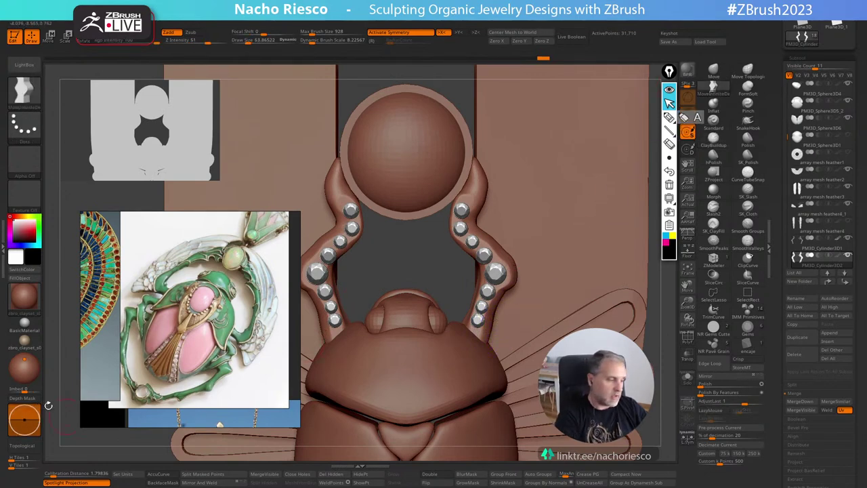
left_click(24, 445)
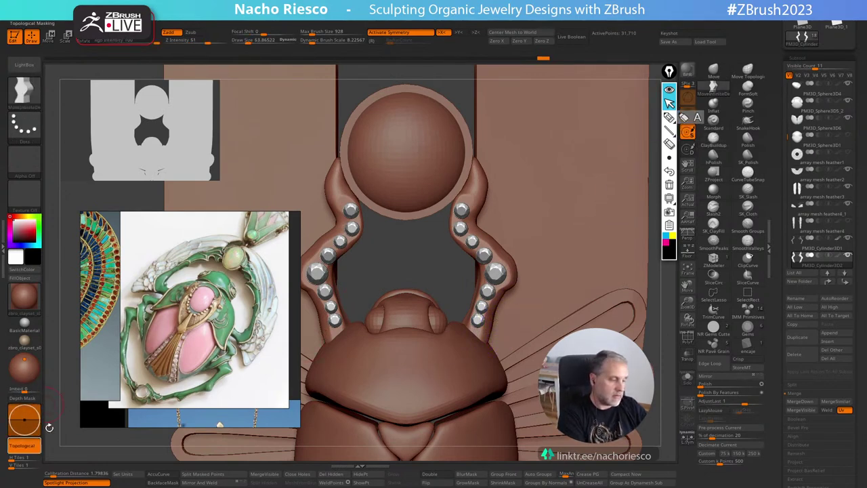
left_click(496, 273, "alt")
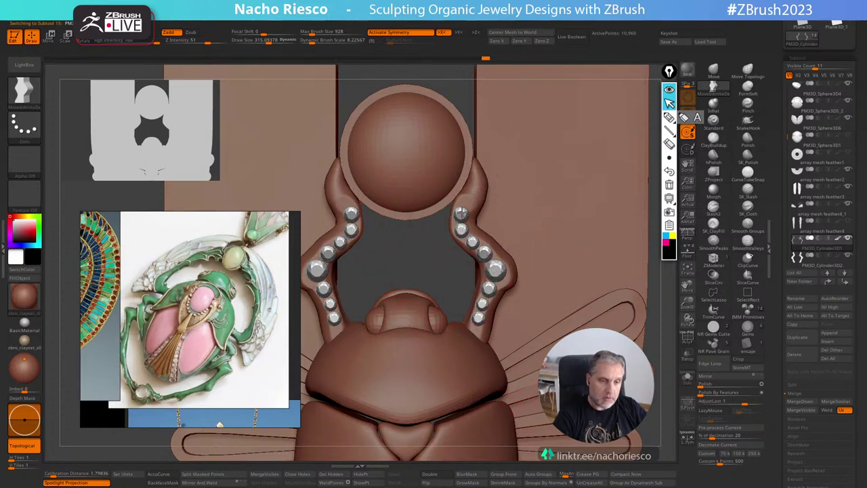
right_click_drag(496, 270, 526, 157, "ctrl")
right_click_drag(601, 234, 594, 318, "ctrl")
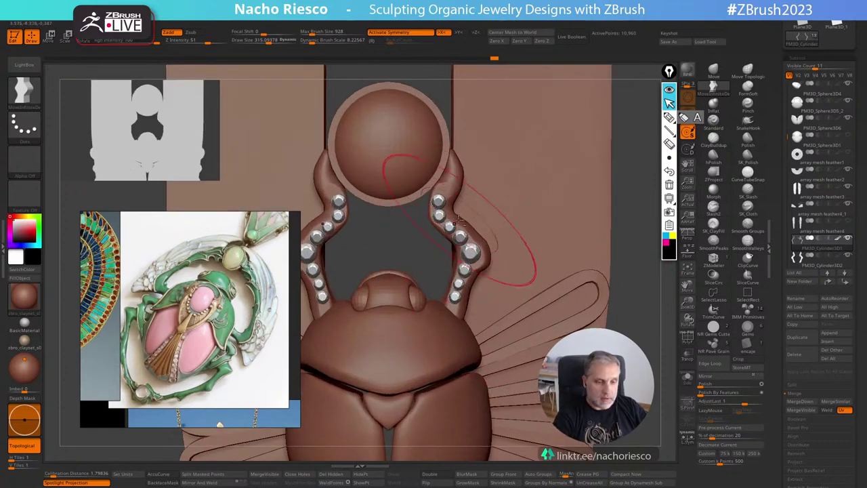
Select the forelegs and reshape their upper ends beside the round disc with the infinite-depth Move brush, starting at a draw size of about 57.
left_click(459, 221, "alt")
right_click_drag(596, 193, 617, 243, "alt")
key("s")
left_click_drag(474, 262, 454, 262)
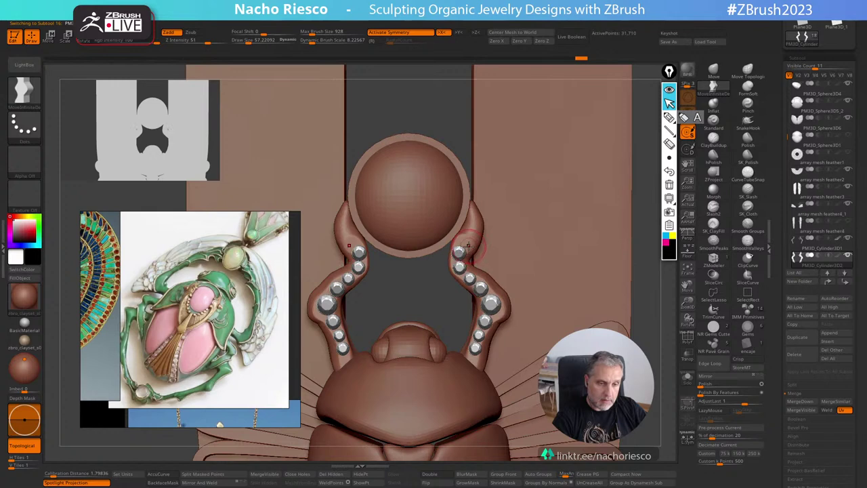
key("s")
left_click_drag(469, 246, 471, 246)
left_click_drag(471, 216, 479, 220)
key("s")
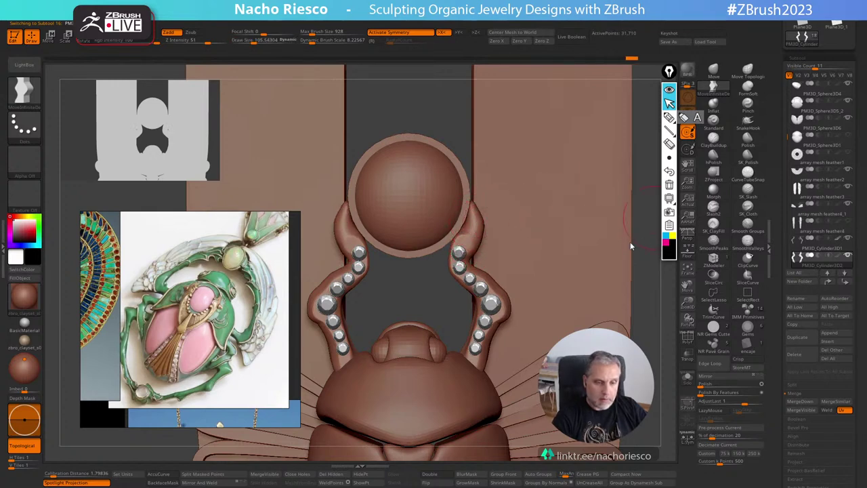
Adjust the forelegs' side profile and their outer contour around the elbows and bases with the infinite-depth Move brush.
left_click_drag(649, 249, 590, 252)
key("s")
left_click_drag(478, 234, 483, 234)
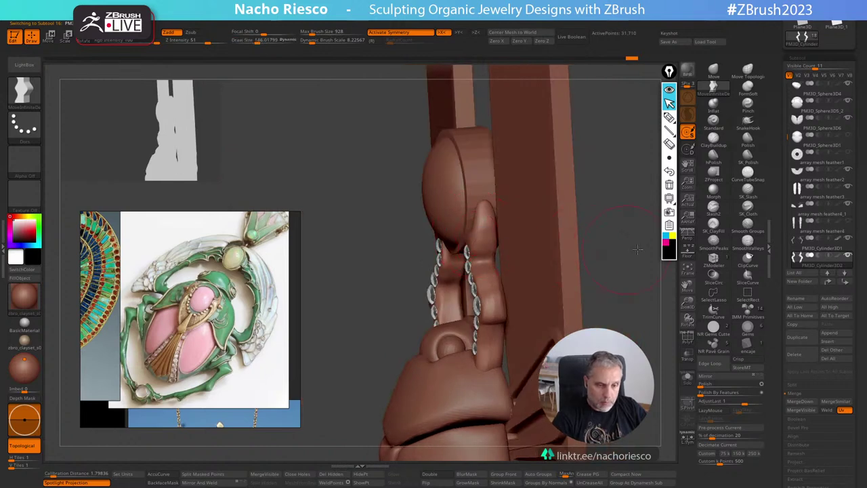
left_click_drag(637, 249, 652, 252, "shift")
key("s")
left_click_drag(503, 324, 493, 324)
mouse_move(495, 337)
left_mouse_down()
mouse_move(506, 312)
mouse_move(500, 292)
left_mouse_up()
key("s")
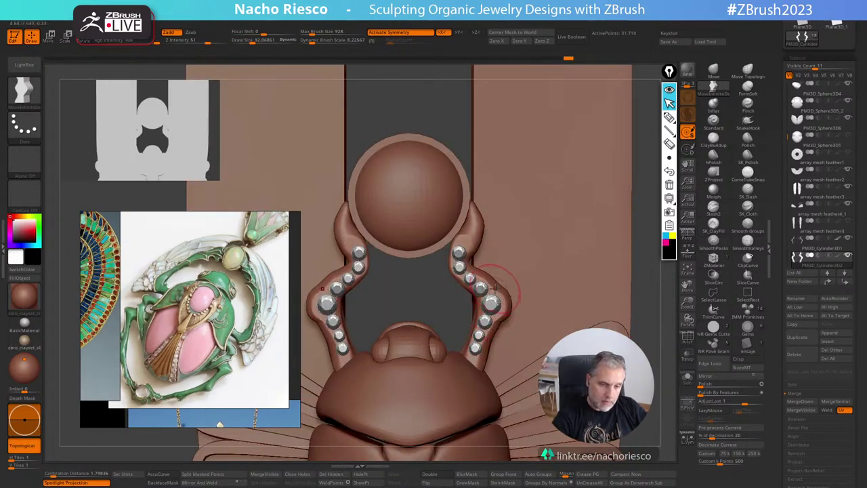
right_click_drag(499, 292, 481, 372, "ctrl")
left_click_drag(481, 372, 477, 372)
Flatten the outer sides of the forelegs with the hPolish brush at a draw size of about 92.
left_click_drag(646, 227, 614, 206)
left_click(714, 156)
key("s")
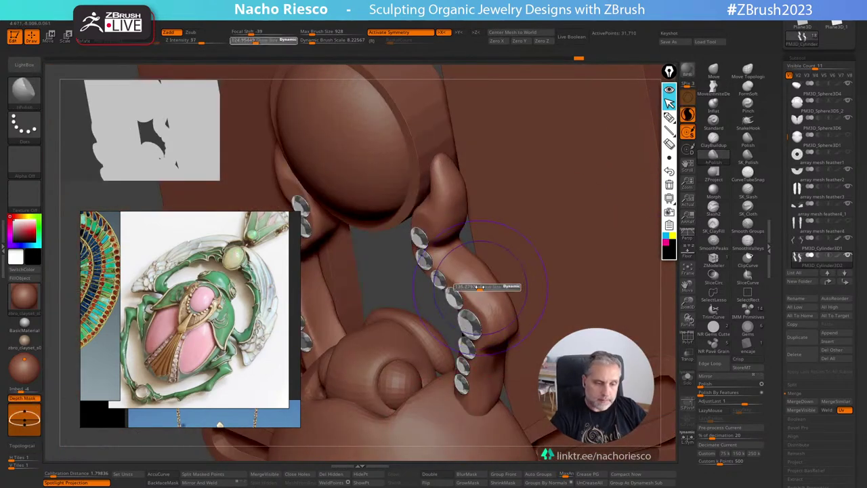
left_click_drag(480, 288, 476, 283)
left_click(691, 116)
key("s")
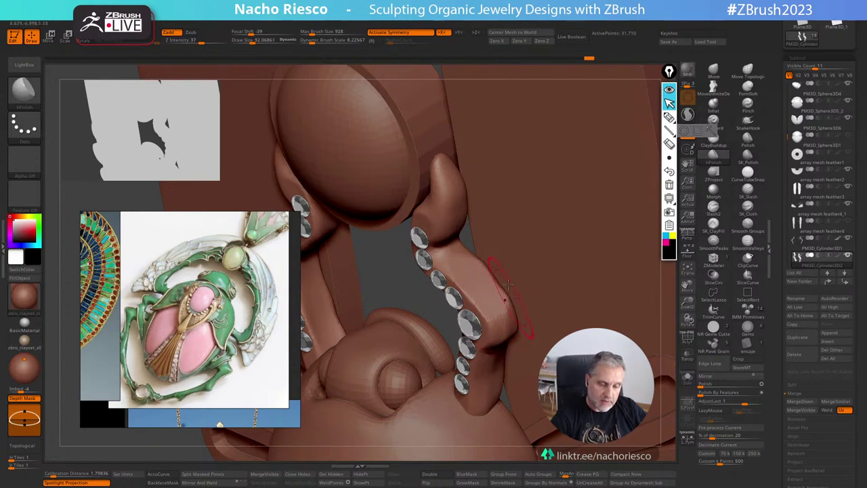
right_click_drag(507, 285, 489, 298)
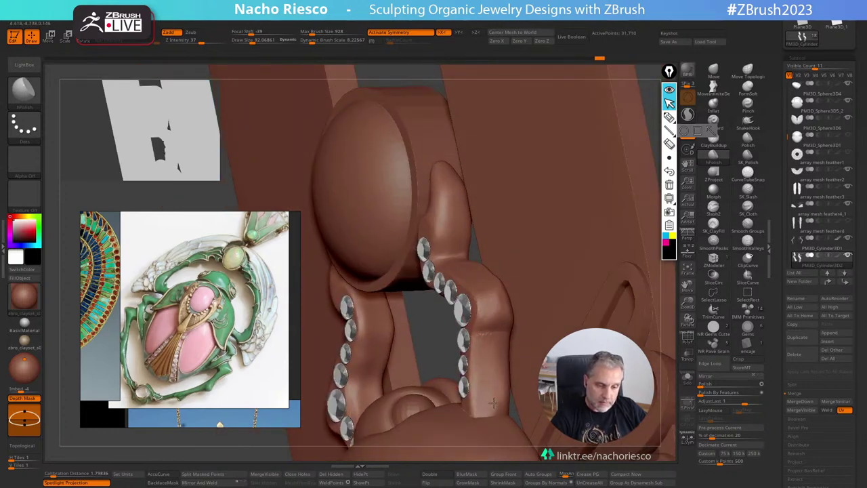
left_click_drag(498, 382, 489, 401)
Pull the forelegs' elbows into sharper corners with the infinite-depth Move brush at a draw size of about 54.
right_click_drag(489, 390, 552, 342)
mouse_move(522, 256)
right_mouse_down("alt")
mouse_move(519, 246)
mouse_move(576, 160)
right_mouse_up("alt")
right_click_drag(647, 348, 600, 240, "ctrl")
mouse_move(551, 283)
right_mouse_down("alt")
mouse_move(548, 250)
mouse_move(618, 298)
mouse_move(629, 332)
right_mouse_up("alt")
left_click(713, 88)
key("s")
left_click_drag(497, 288, 489, 287)
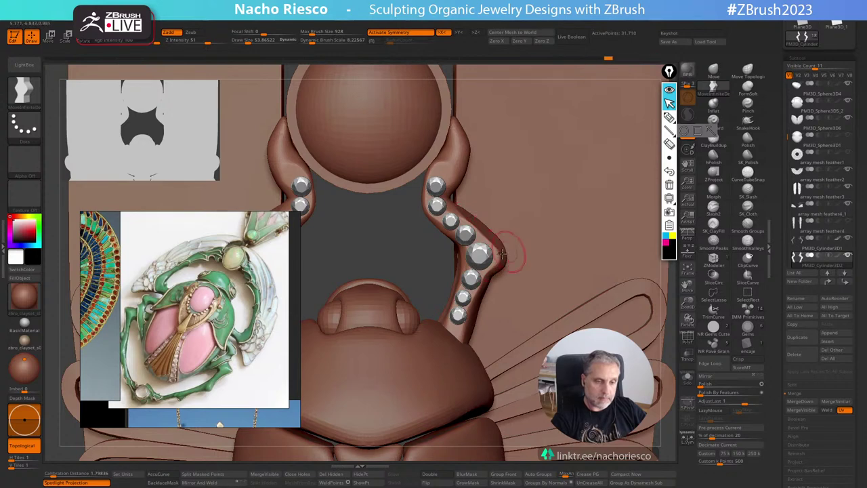
Isolate the forelegs, flatten their outer faces with hPolish at a draw size of about 96, and show the whole model again.
right_click_drag(502, 254, 386, 288)
left_click(687, 378)
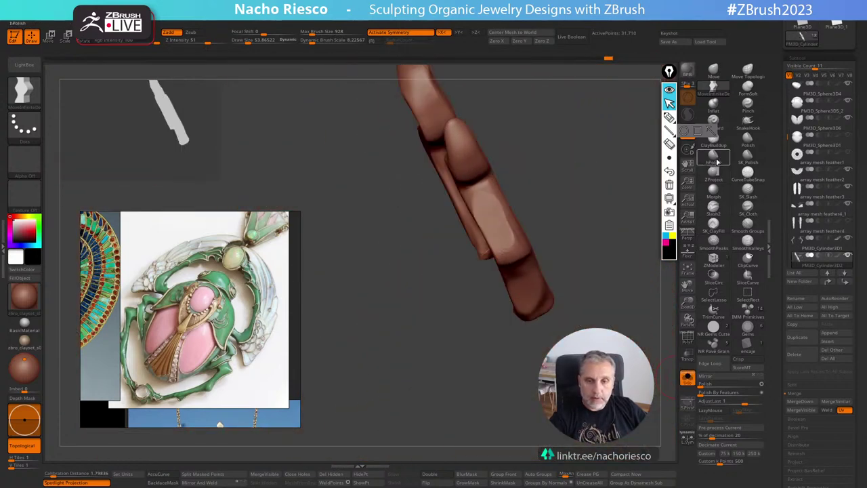
left_click(716, 162)
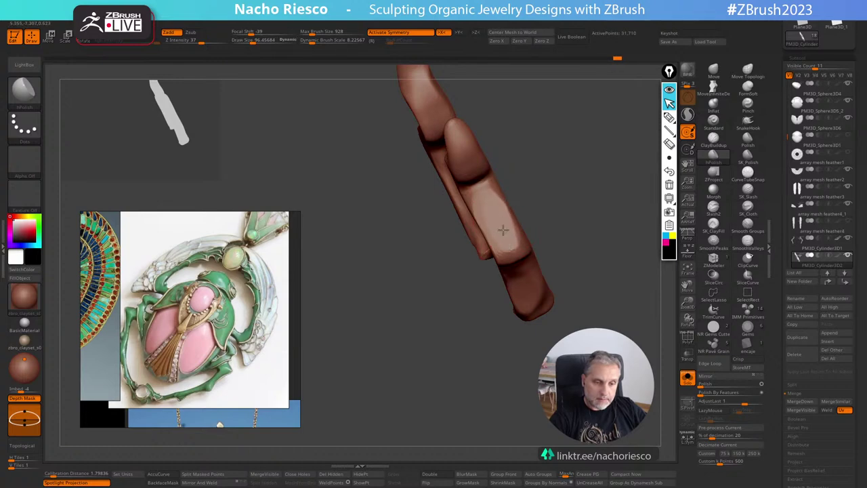
left_click_drag(489, 201, 504, 237)
mouse_move(505, 227)
right_mouse_down()
mouse_move(551, 218)
mouse_move(613, 227)
right_mouse_up()
left_click(688, 378)
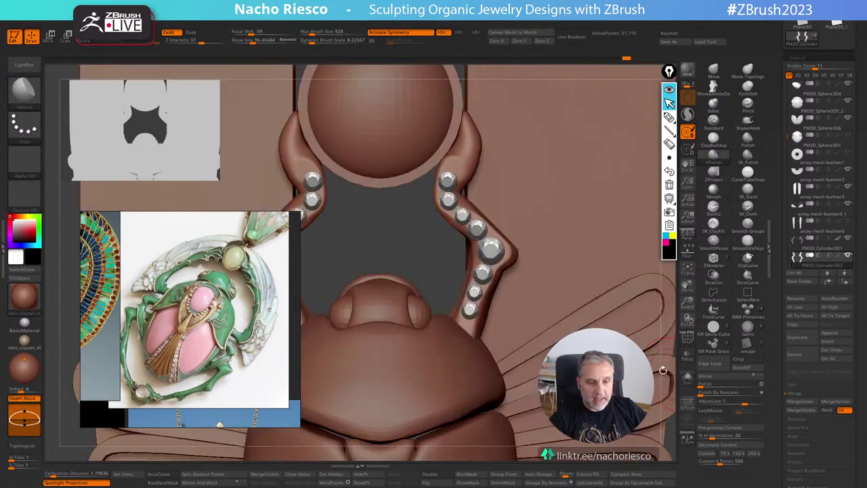
Adjust the foreleg tips against the disc's rim with the regular Move brush at a draw size of about 92.
key("f")
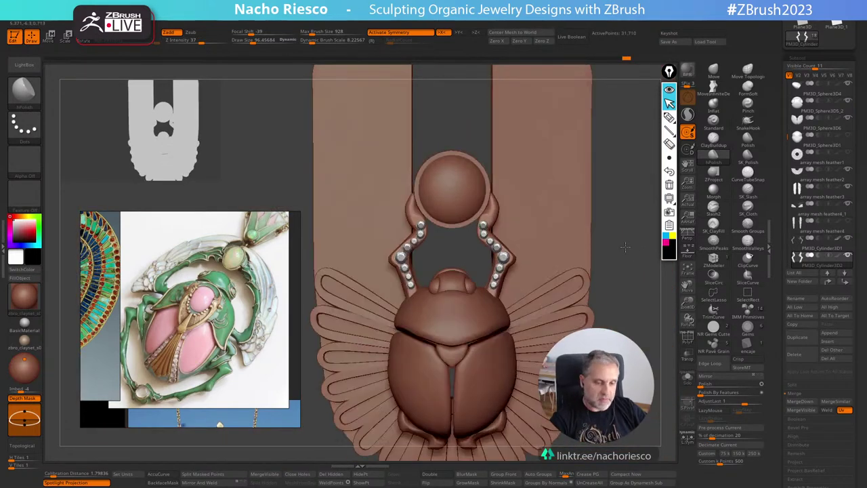
mouse_move(636, 278)
left_mouse_down("alt")
mouse_move(637, 265)
mouse_move(642, 333)
mouse_move(480, 259)
left_mouse_up("alt")
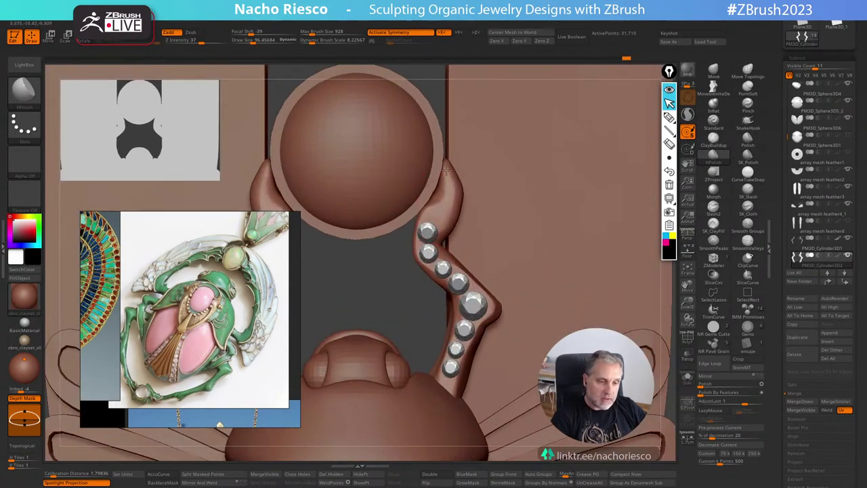
key("s")
left_click_drag(440, 216, 437, 211)
left_click(713, 71)
key("s")
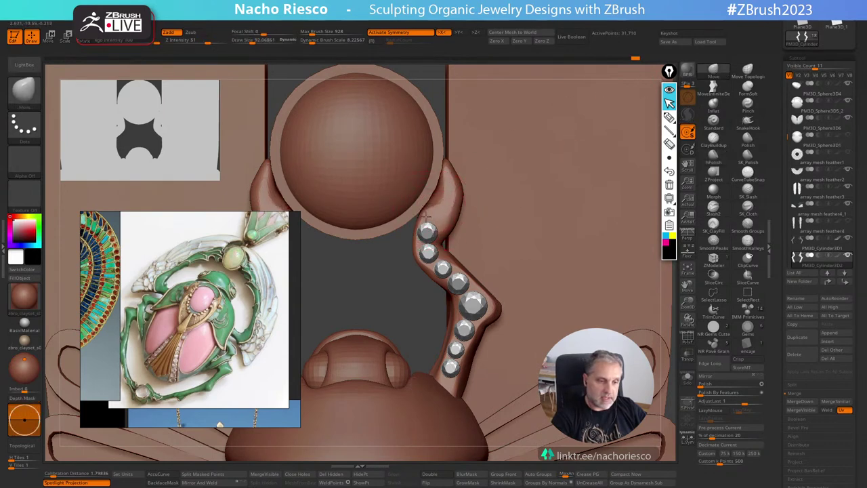
left_click_drag(454, 177, 454, 182)
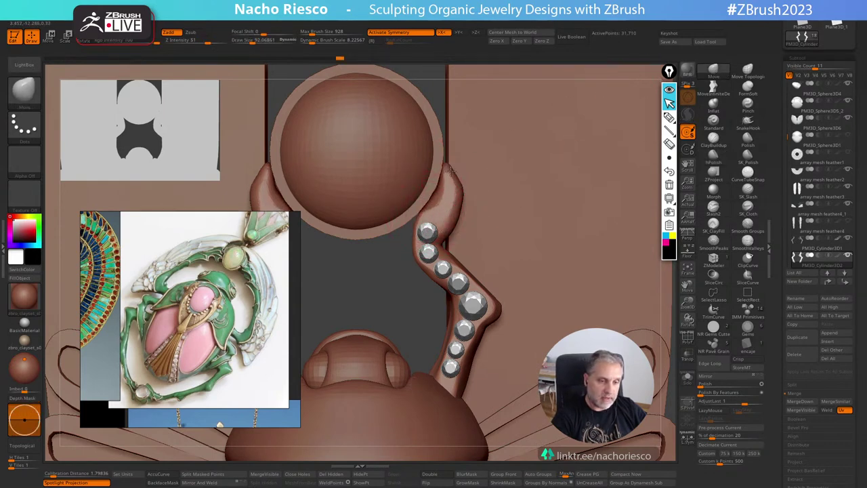
Refine the curve of the forelegs' upper segments above the gem rows with the Move brush, finishing at a draw size of about 84.
key("s")
left_click_drag(459, 210, 448, 183)
right_click_drag(477, 200, 474, 132, "ctrl")
right_click_drag(578, 197, 577, 227, "ctrl")
key("s")
mouse_move(468, 206)
left_mouse_down()
mouse_move(450, 199)
mouse_move(458, 205)
mouse_move(462, 194)
left_mouse_up()
key("s")
left_click_drag(455, 202, 453, 204)
right_click_drag(612, 232, 612, 244, "alt")
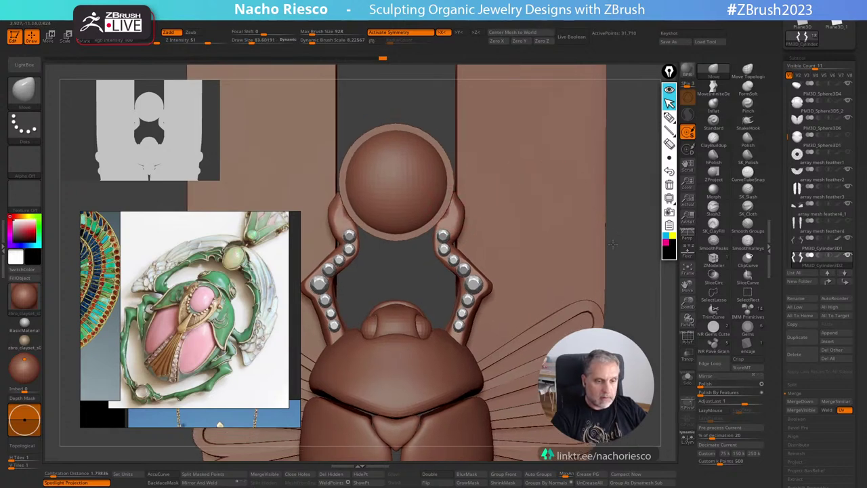
Bring up the spiky beetle-leg references and pull small spikes from the foreleg tips' outer edges with SnakeHook at about 28 draw size.
left_click_drag(612, 244, 467, 288)
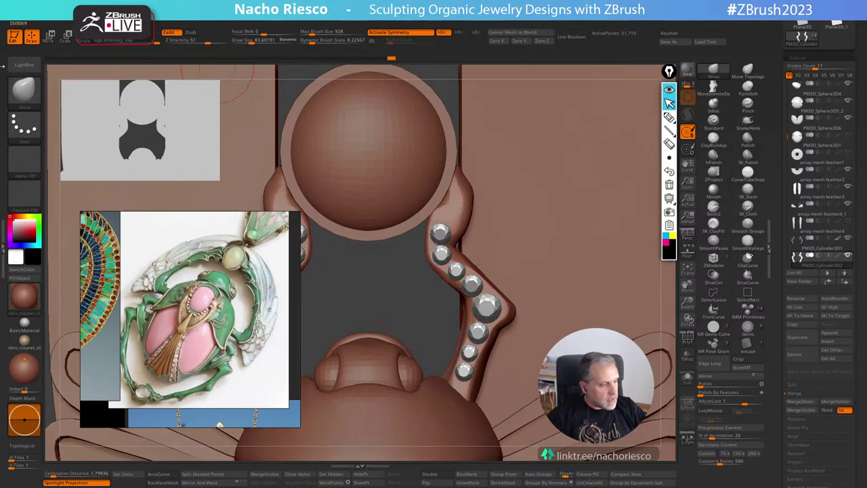
scroll(198, 317, "down", 6)
middle_click_drag(169, 330, 241, 266)
scroll(210, 321, "up", 5)
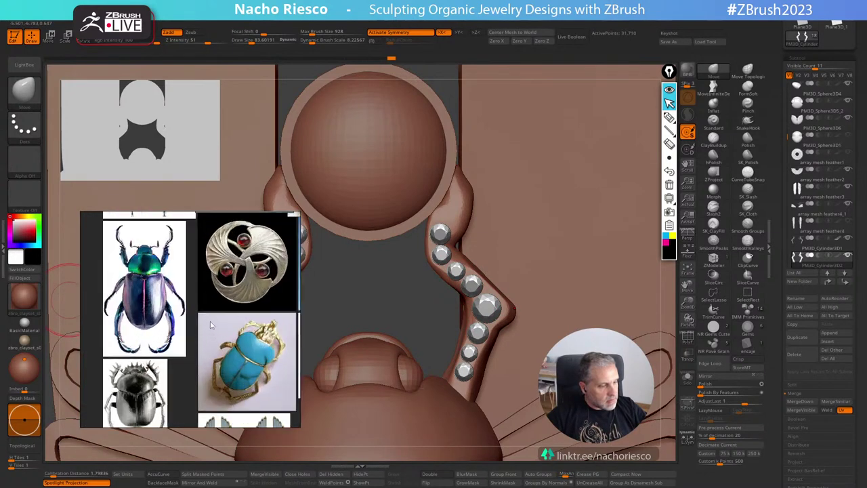
scroll(169, 368, "up", 5)
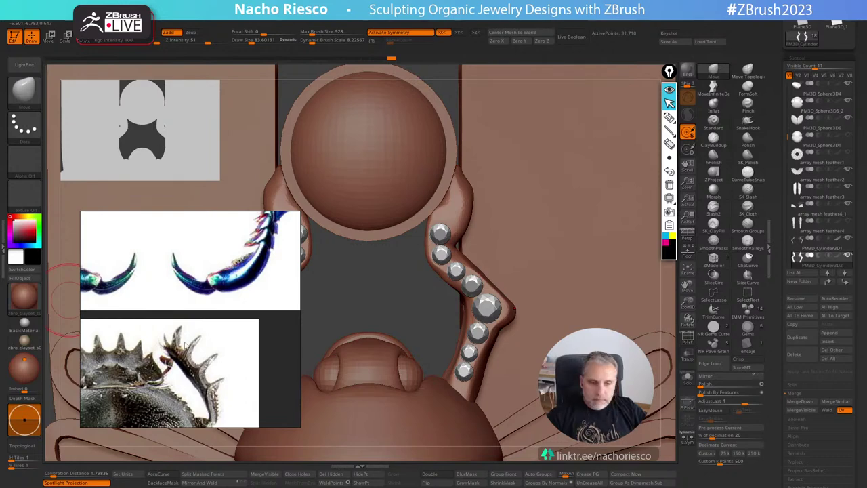
left_click(745, 125)
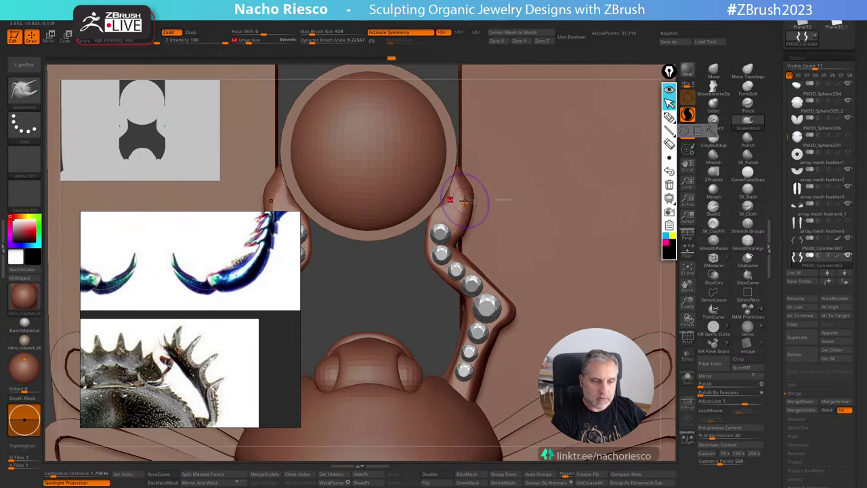
mouse_move(458, 196)
left_mouse_down()
mouse_move(480, 187)
mouse_move(476, 211)
left_mouse_up()
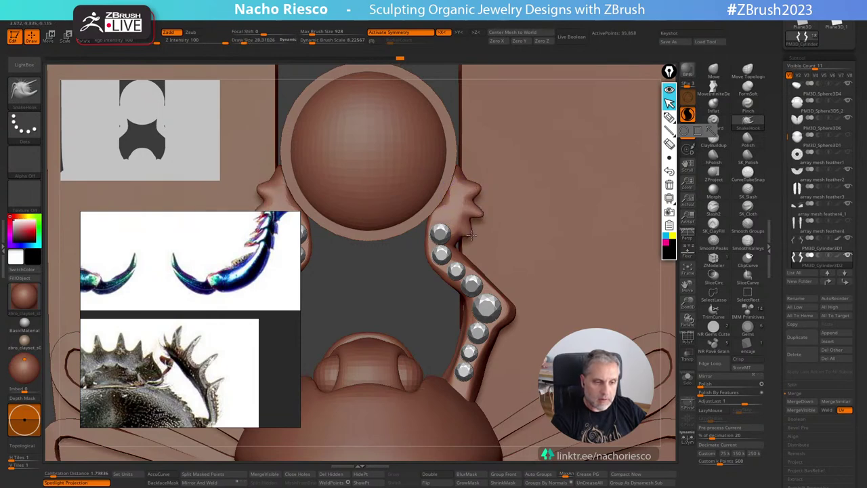
left_click_drag(488, 224, 538, 112, "alt")
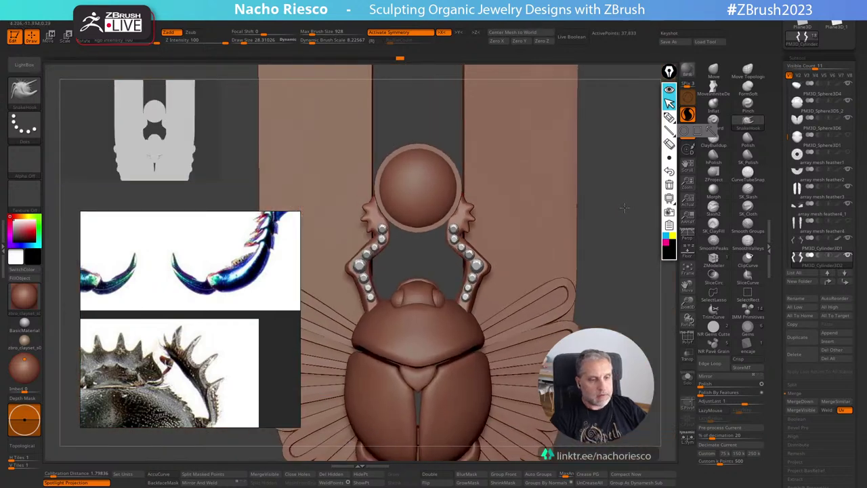
Smooth the foreleg tips and pull their outer spikes anew with the SnakeHook brush at a draw size of about 28.
left_click_drag(620, 208, 579, 246, "alt")
left_click_drag(530, 231, 522, 299, "alt")
mouse_move(460, 196)
left_mouse_down("shift")
mouse_move(456, 137)
mouse_move(444, 125)
mouse_move(465, 113)
left_mouse_up("shift")
left_click_drag(450, 152, 473, 145)
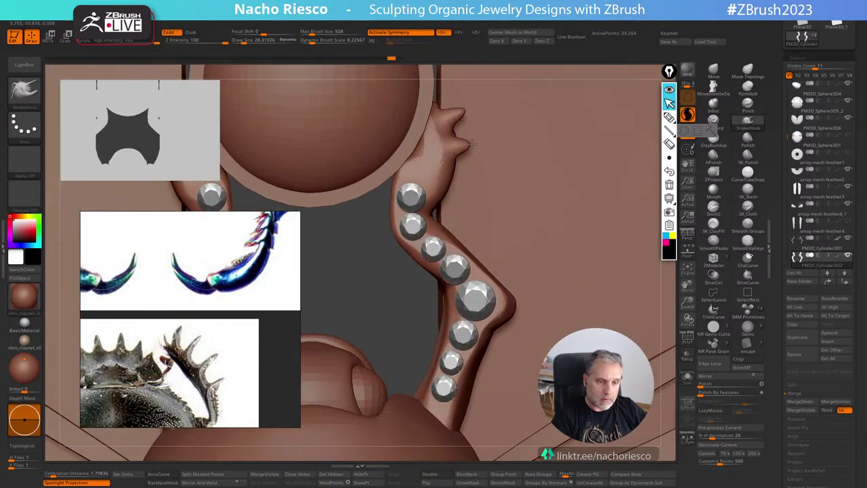
key("f")
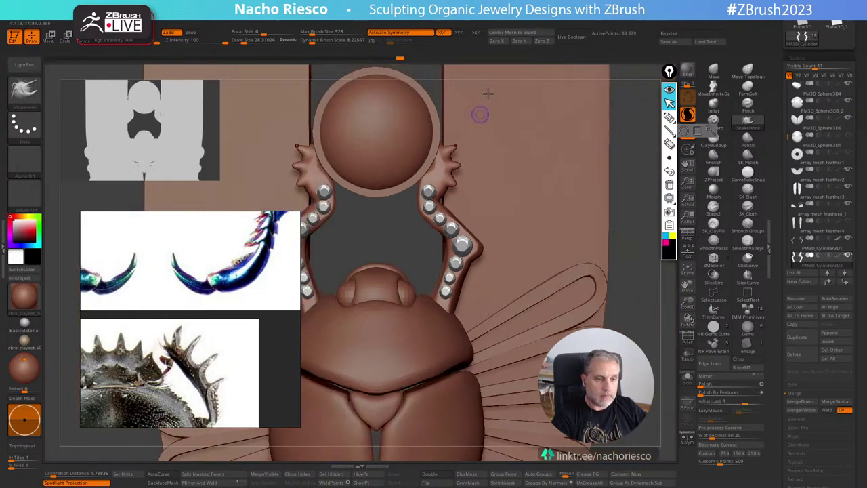
Adjust the depth of the spiked foreleg tips from the side with the Move brush at a draw size of about 101.
left_click_drag(652, 286, 648, 219)
left_click(713, 71)
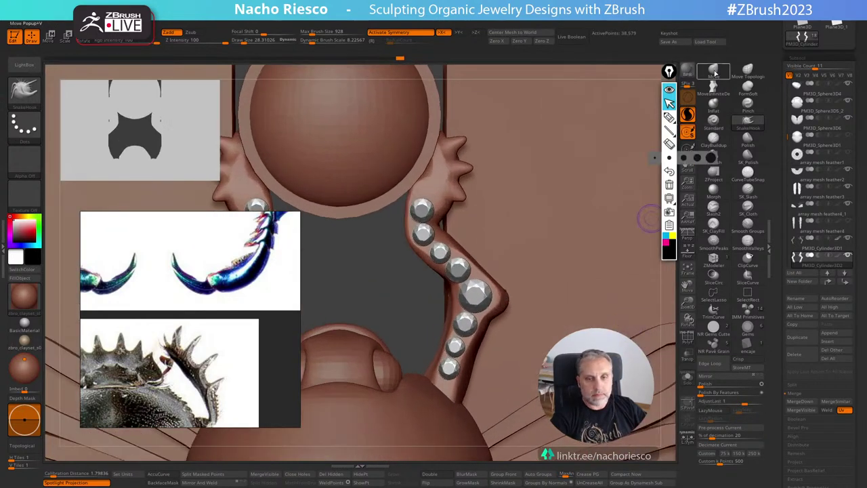
left_click_drag(566, 207, 508, 222)
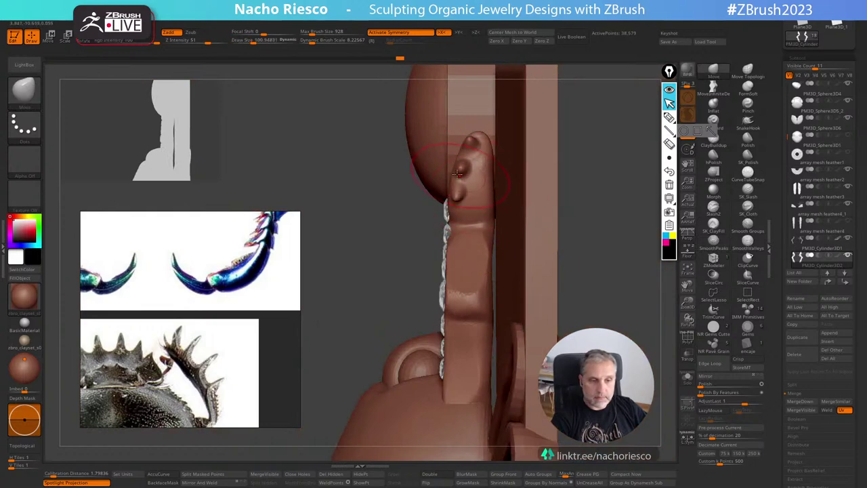
left_click_drag(477, 147, 472, 140)
left_click_drag(620, 211, 648, 203, "shift")
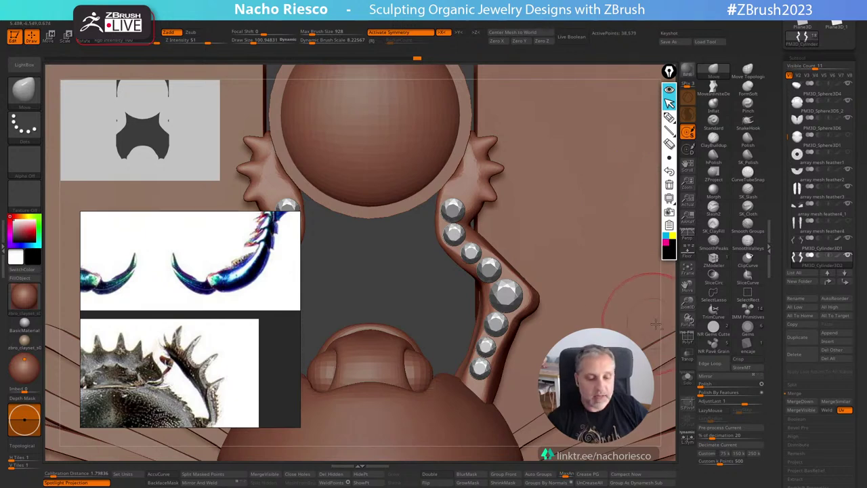
Undo the spikes pulled from the foreleg tips, going back to their plain rounded ends beside the disc.
left_click_drag(660, 324, 644, 132, "alt")
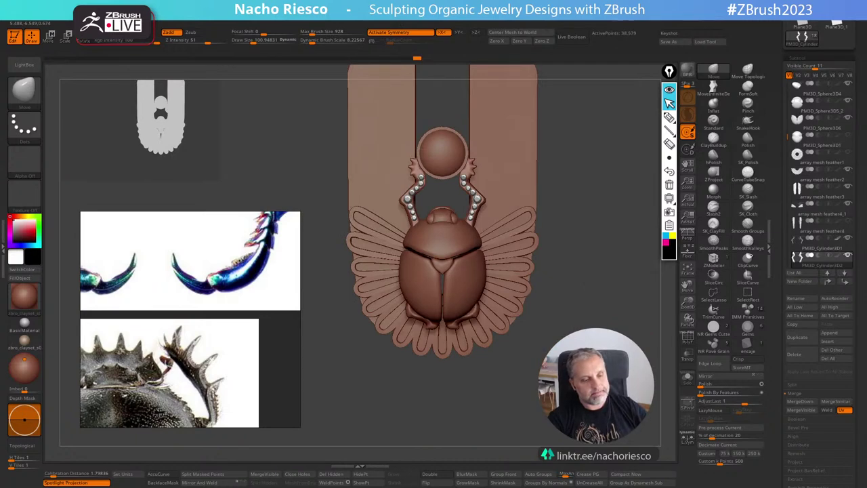
left_click_drag(614, 285, 635, 332, "alt")
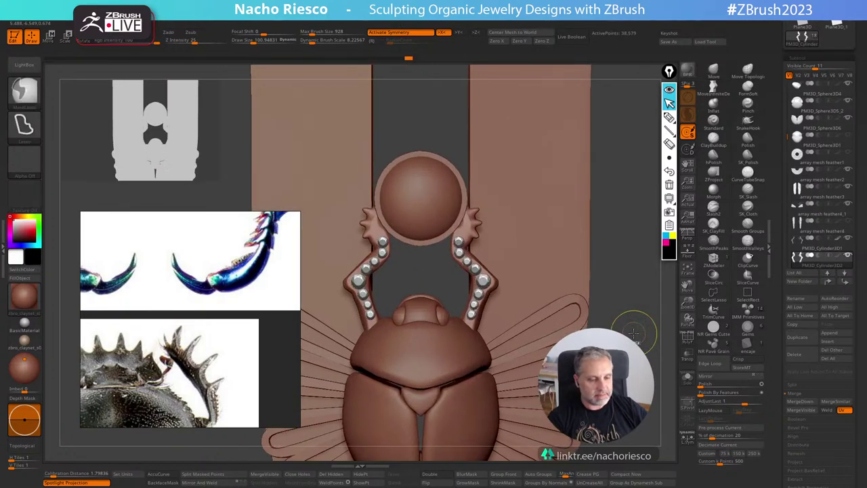
key("ctrl+z")
key("ctrl+z")
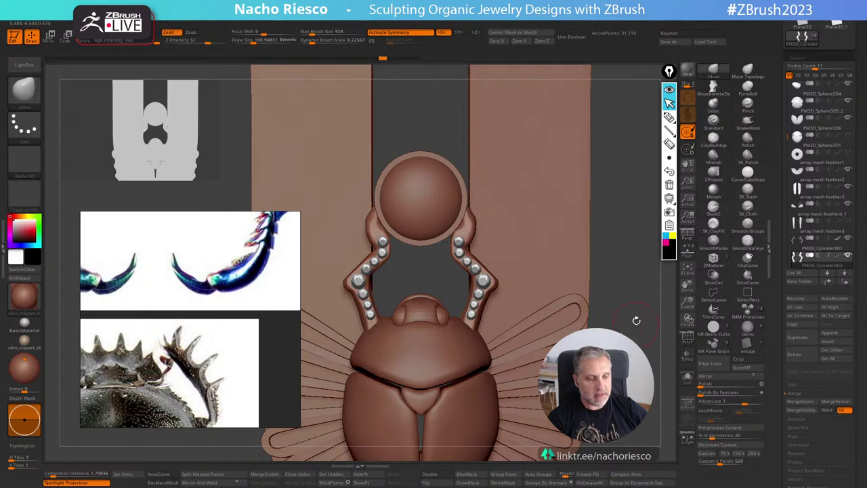
mouse_move(635, 317)
left_mouse_down("alt")
mouse_move(641, 323)
mouse_move(644, 308)
left_mouse_up("alt")
mouse_move(644, 308)
right_mouse_down("ctrl")
mouse_move(645, 281)
mouse_move(644, 298)
right_mouse_up("ctrl")
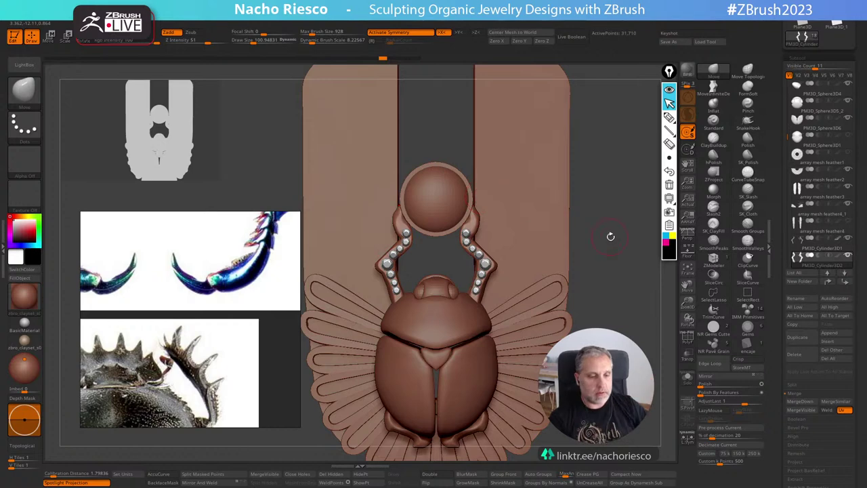
Shorten the foreleg tips beside the disc by smoothing them down into small rounded ends.
right_click_drag(610, 236, 664, 264, "ctrl")
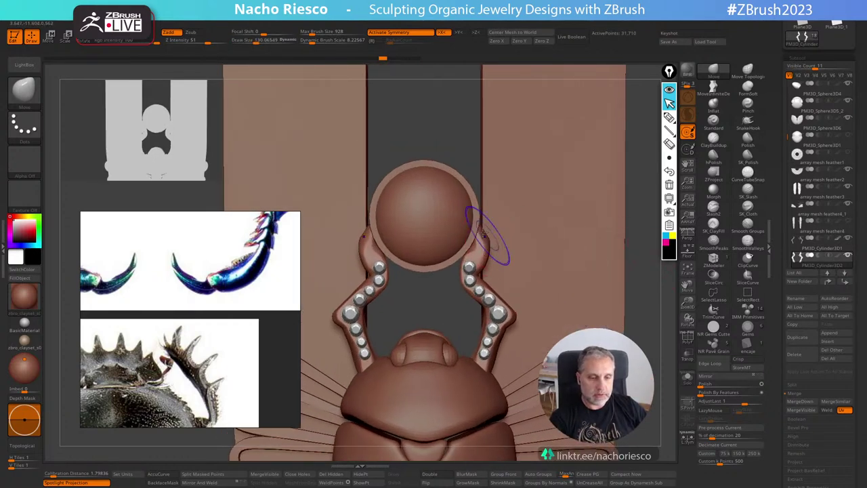
left_click_drag(485, 234, 484, 247, "shift")
key("s")
left_click(479, 246)
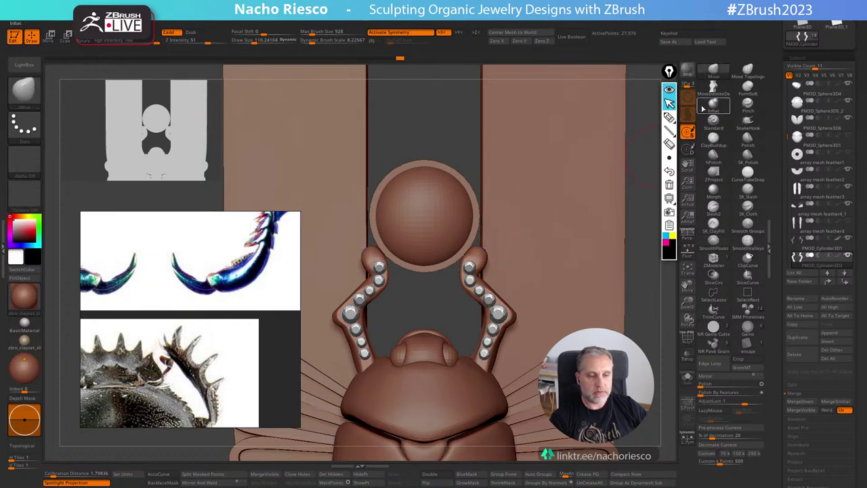
Reshape the shortened foreleg tips against the disc's rim with the Move brush, finishing at a draw size of about 106.
left_click(712, 77)
key("s")
left_click(492, 240)
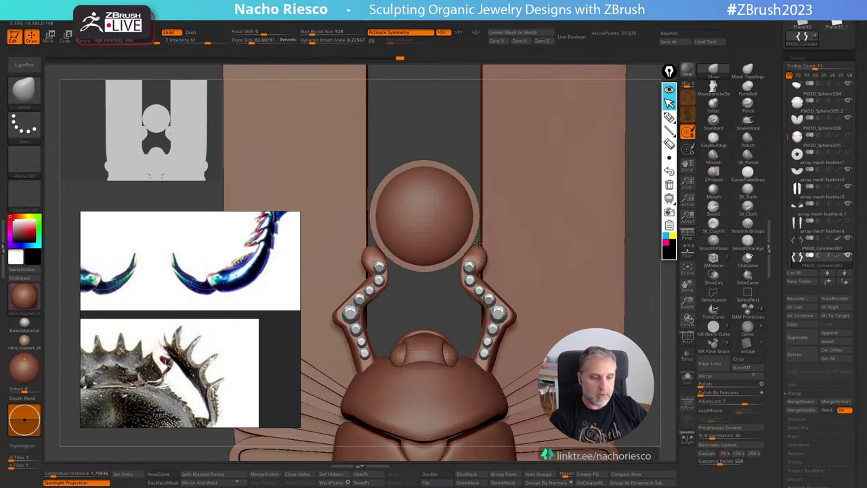
left_click_drag(477, 250, 481, 256)
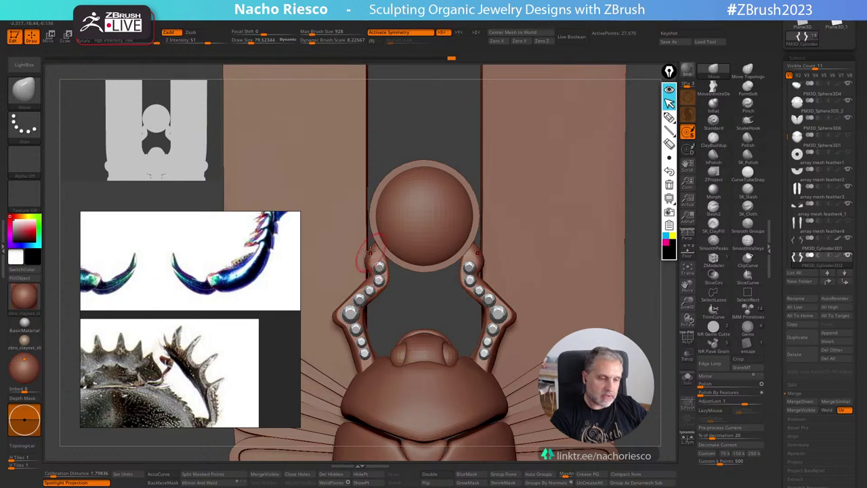
left_click_drag(416, 294, 379, 250)
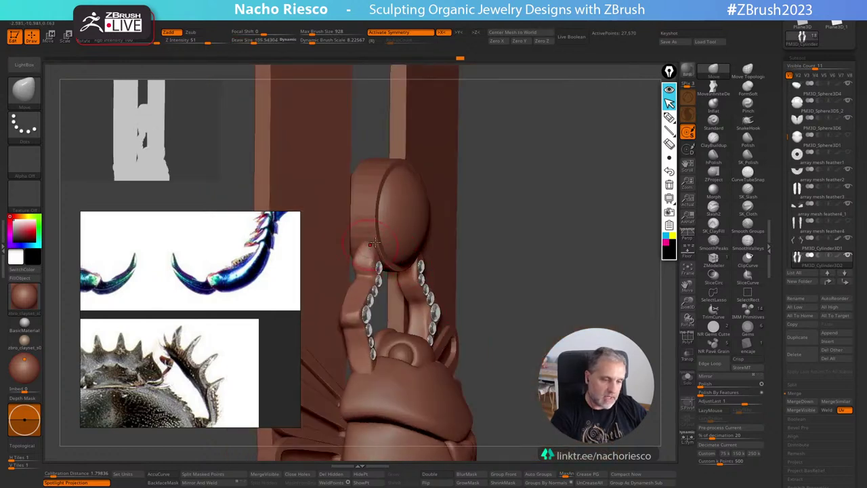
Examine the whole pendant's proportions from the front, comparing the disc, forelegs, scarab body and feathered wings.
left_click_drag(552, 213, 517, 237, "shift")
left_click_drag(643, 170, 627, 283, "alt")
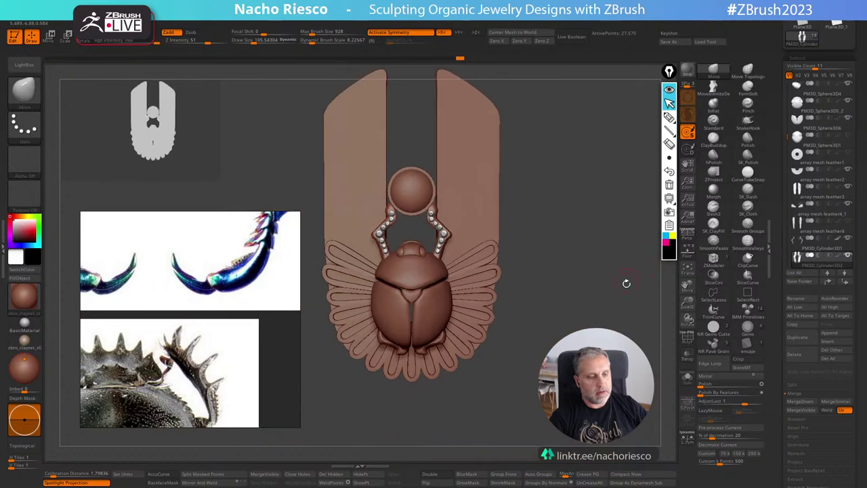
right_click_drag(626, 283, 467, 375, "ctrl")
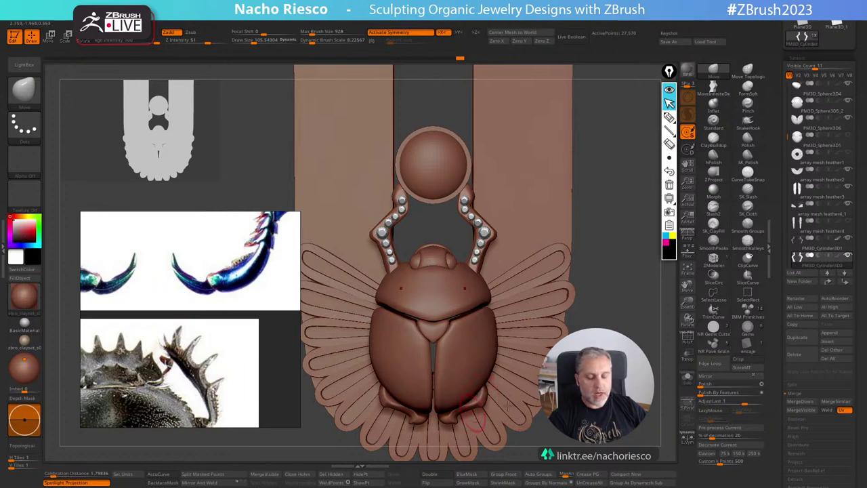
right_click_drag(467, 410, 496, 331, "alt")
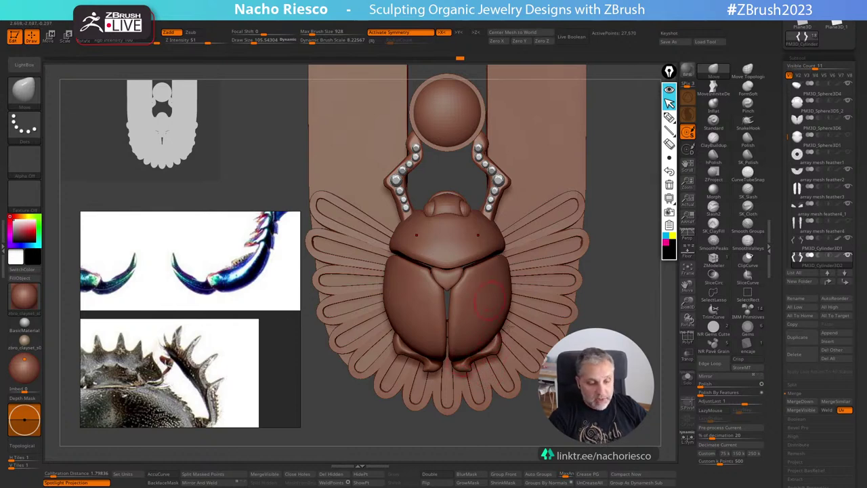
right_click_drag(637, 322, 546, 292, "alt")
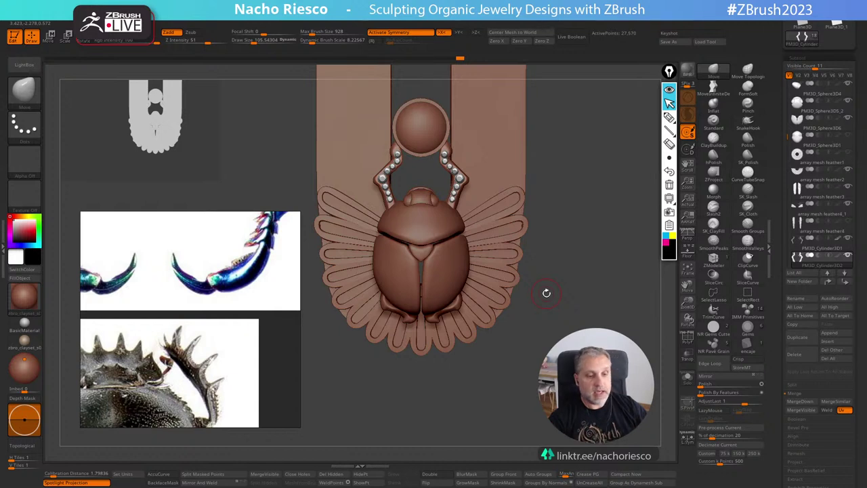
right_click_drag(582, 298, 592, 245, "alt")
right_click_drag(500, 277, 555, 296, "alt")
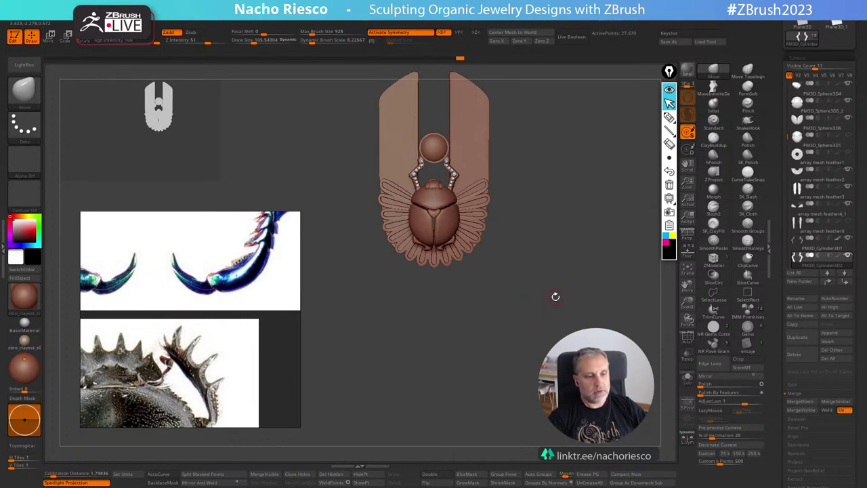
right_click_drag(564, 293, 516, 309, "alt")
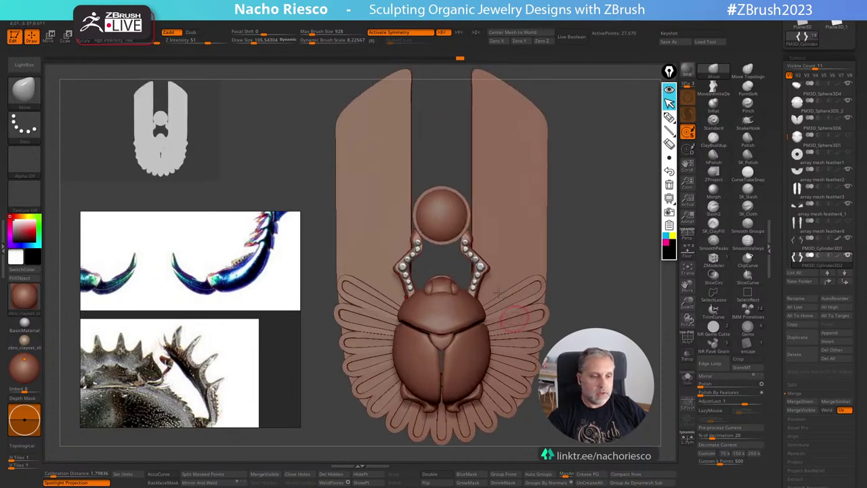
Select the disc and fill it with a Perla pearl material, leaving the other parts in the zbro_clayset clay material.
left_click(449, 221, "alt")
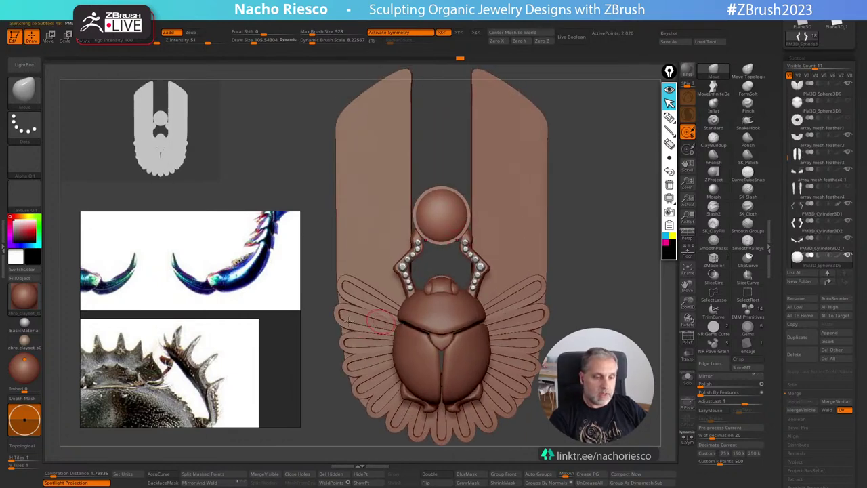
left_click(24, 296)
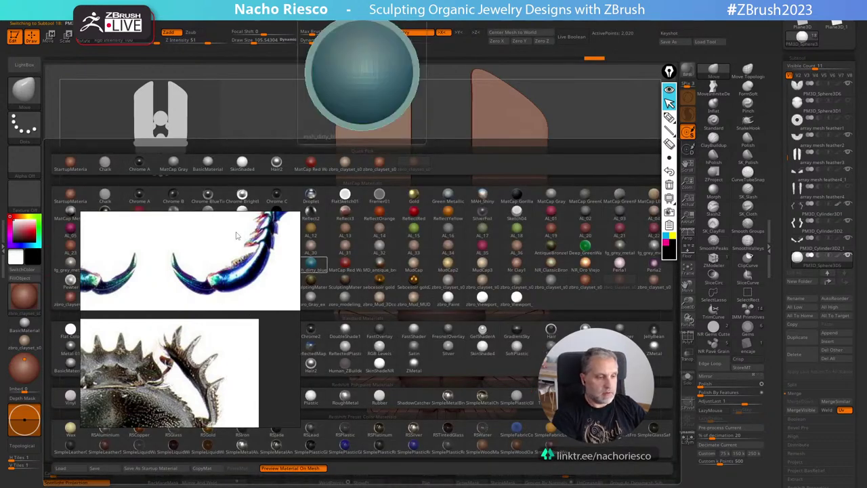
left_click_drag(233, 236, 265, 383)
left_click(244, 262)
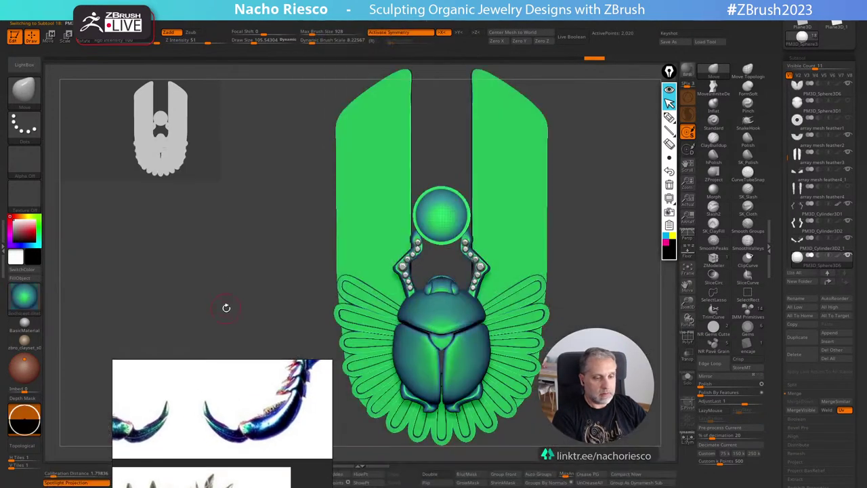
left_click(24, 296)
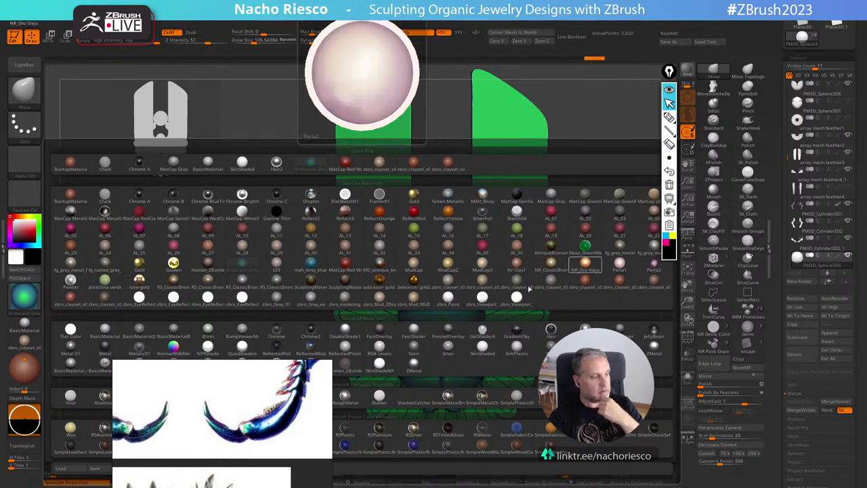
left_click(640, 270)
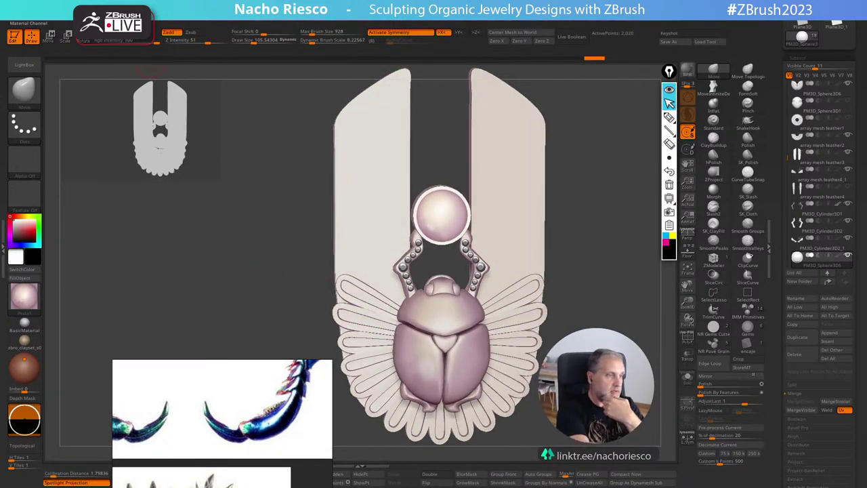
left_click(38, 298)
left_click(620, 282)
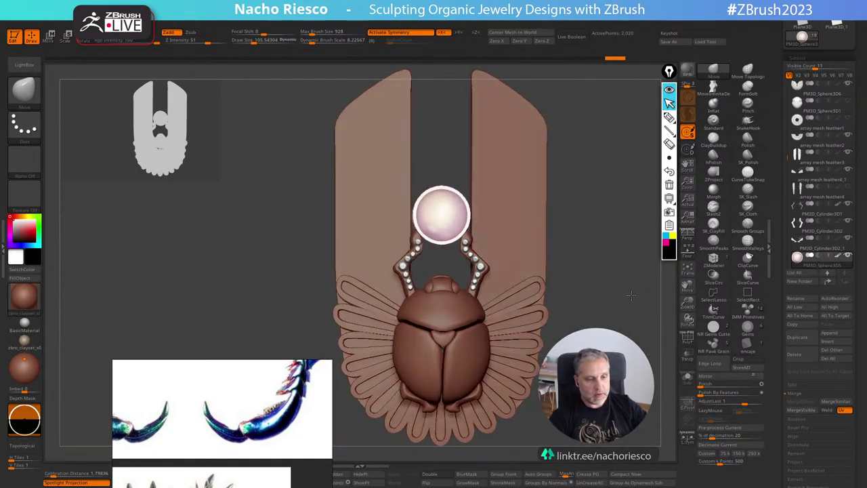
Isolate the disc's outer rim and fill it with the clay material so only the central dome stays pearl.
right_click_drag(632, 295, 628, 283, "ctrl")
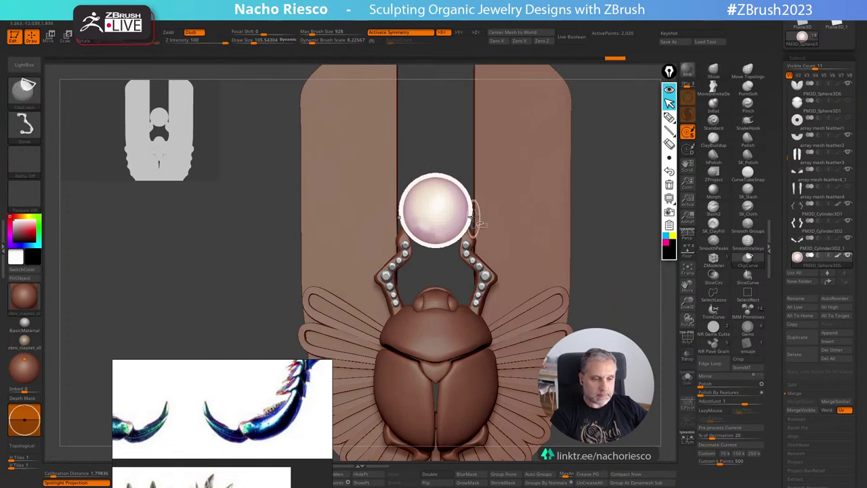
left_click(453, 217, "ctrl+shift")
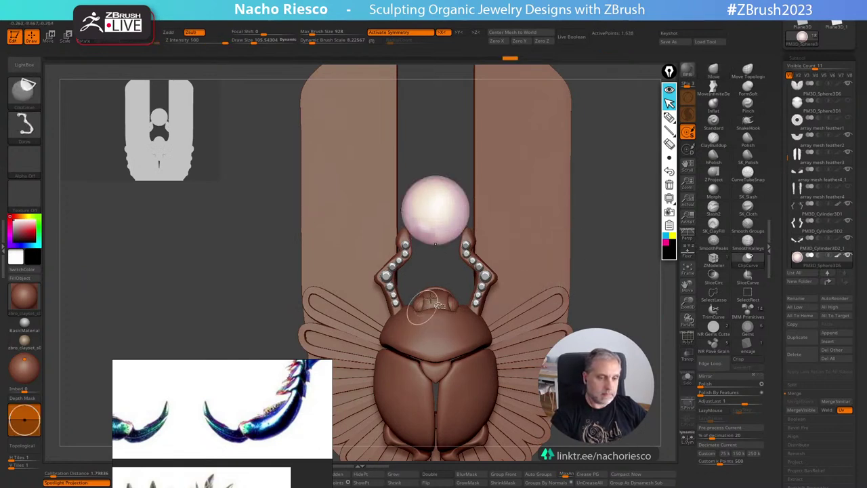
left_click(748, 295)
left_click_drag(643, 309, 630, 317, "ctrl+shift")
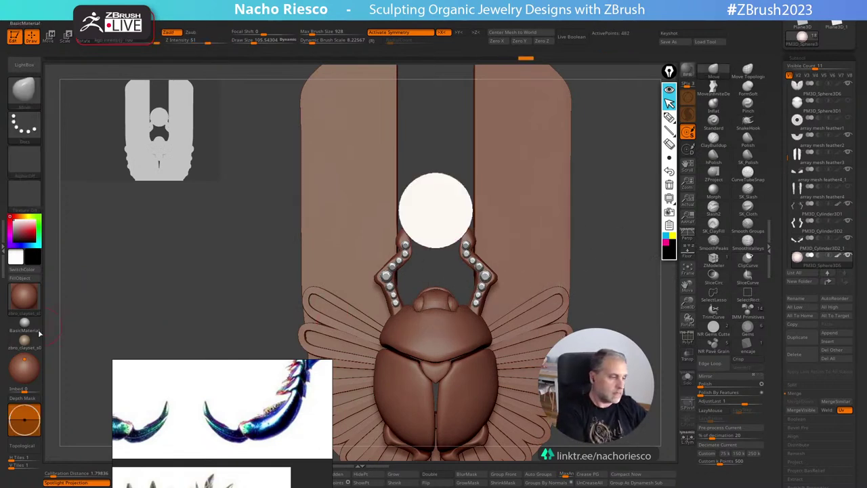
left_click(36, 279)
left_click(634, 311, "ctrl+shift")
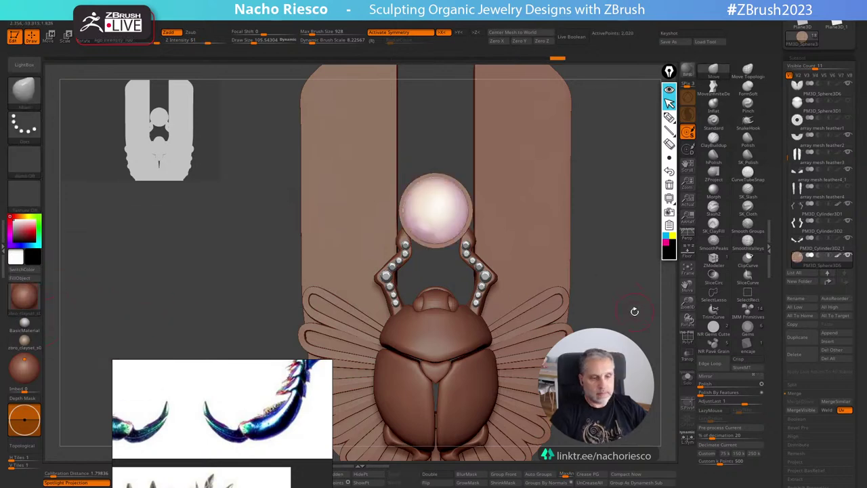
Reposition the beetle-leg reference images back beside the pendant.
left_click_drag(634, 311, 622, 291, "alt")
left_click_drag(622, 291, 564, 284)
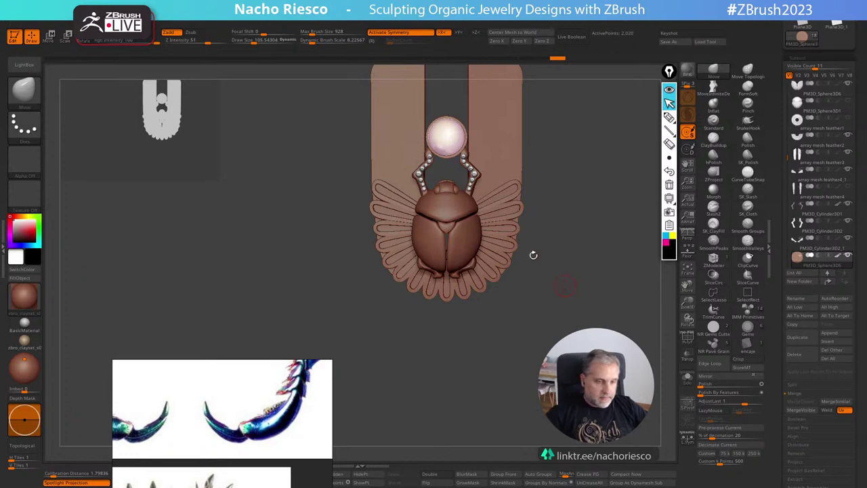
left_click_drag(278, 385, 230, 228)
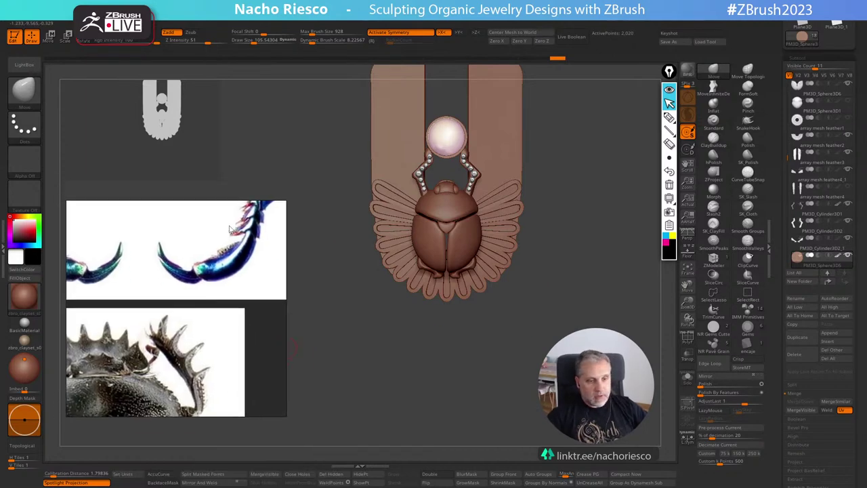
Append a Ring3D primitive as a new subtool below the disc in the subtool list.
left_click_drag(589, 325, 588, 365, "alt")
left_click_drag(613, 271, 608, 324, "alt")
left_click_drag(596, 379, 603, 311, "shift")
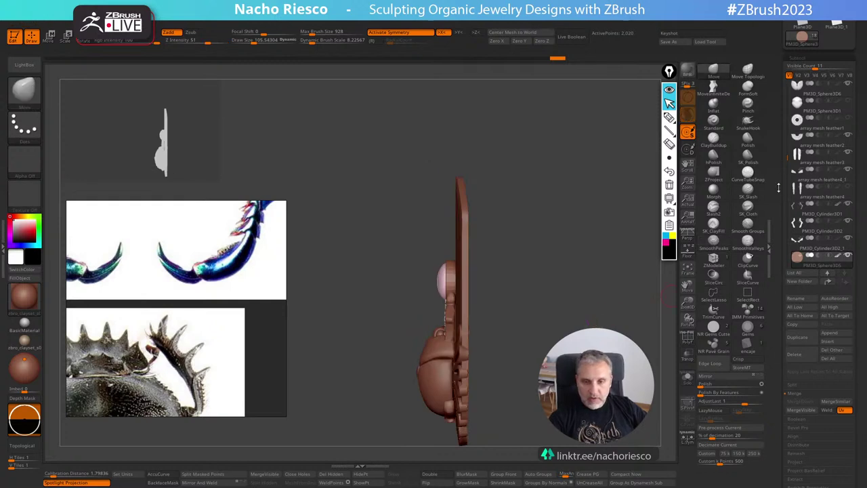
left_click_drag(788, 158, 789, 202)
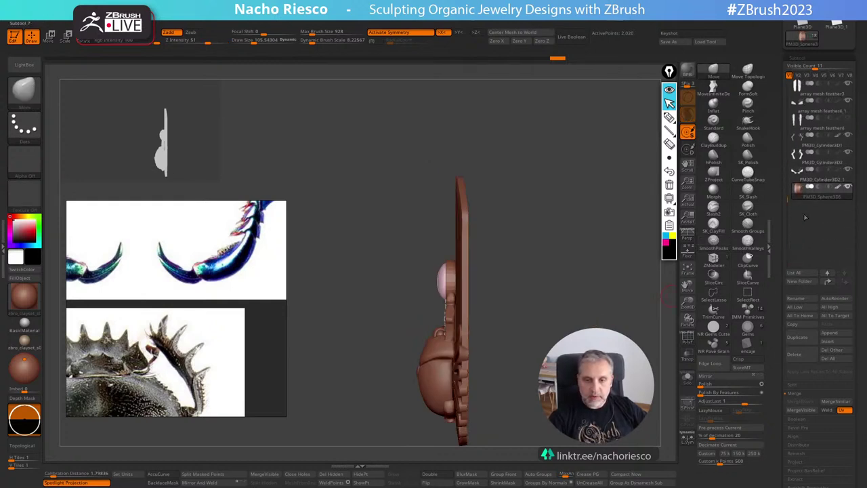
left_click(833, 333)
left_click(655, 387)
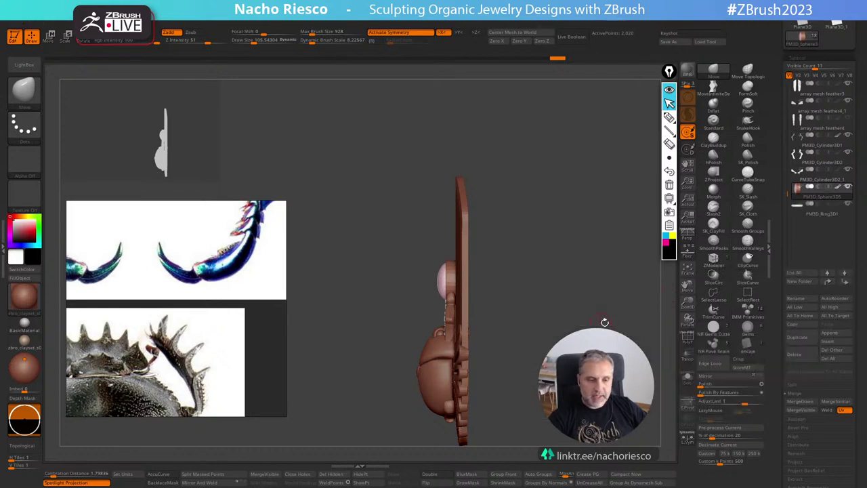
Select the ring subtool, turn it to face the front, and move it over the upper part of one wing.
left_click_drag(604, 321, 637, 311, "shift")
left_click(807, 211)
left_click(687, 357)
key("w")
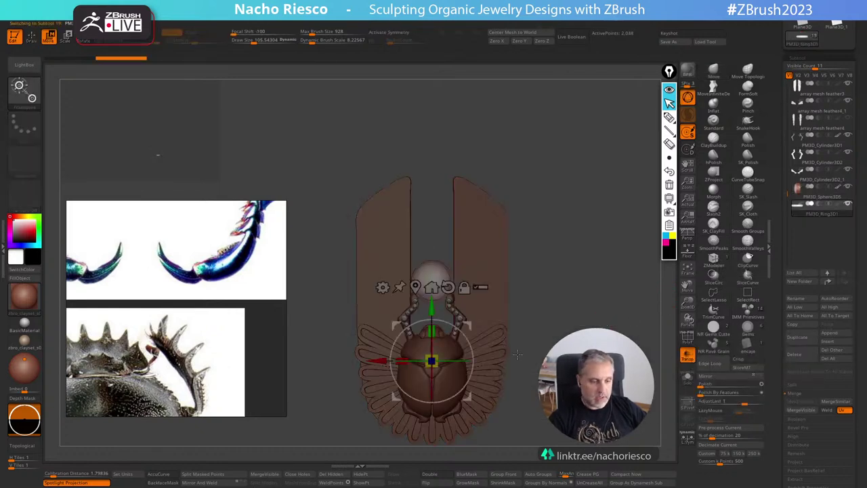
left_click(415, 286)
left_click_drag(545, 193, 556, 285)
key("ctrl+z")
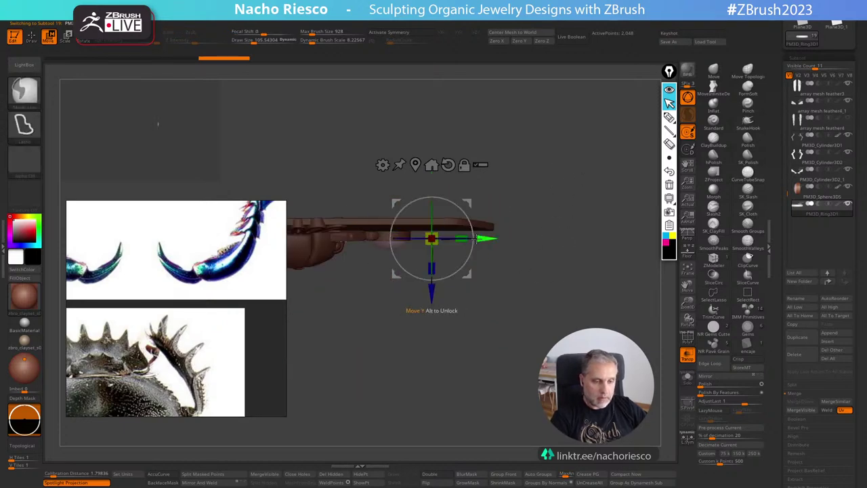
left_click_drag(449, 201, 406, 173, "shift")
left_click_drag(397, 203, 464, 163)
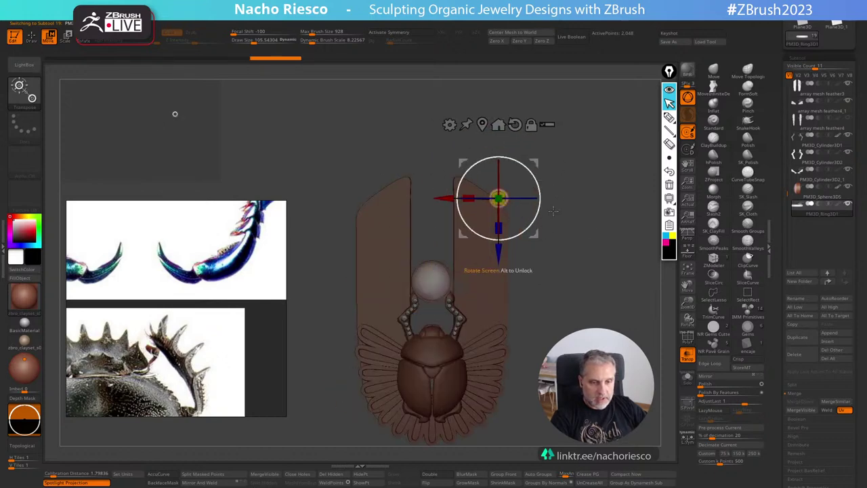
Place the ring on the wing's outer upper edge and mirror it to the opposite wing with Mirror And Weld.
mouse_move(573, 260)
left_mouse_down("alt")
mouse_move(586, 300)
mouse_move(534, 253)
mouse_move(638, 271)
left_mouse_up("alt")
key("q")
key("w")
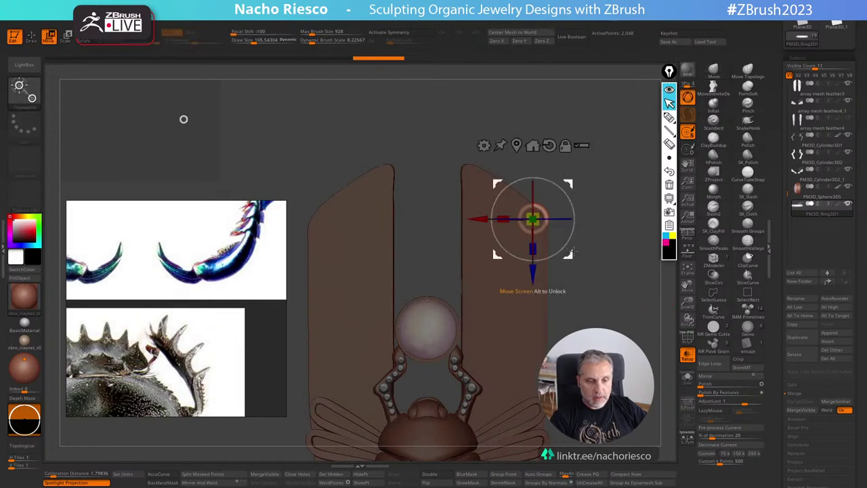
left_click_drag(567, 254, 582, 253)
key("q")
left_click(684, 357)
left_click_drag(656, 363, 629, 351, "alt")
key("w")
left_click_drag(559, 306, 567, 336, "alt")
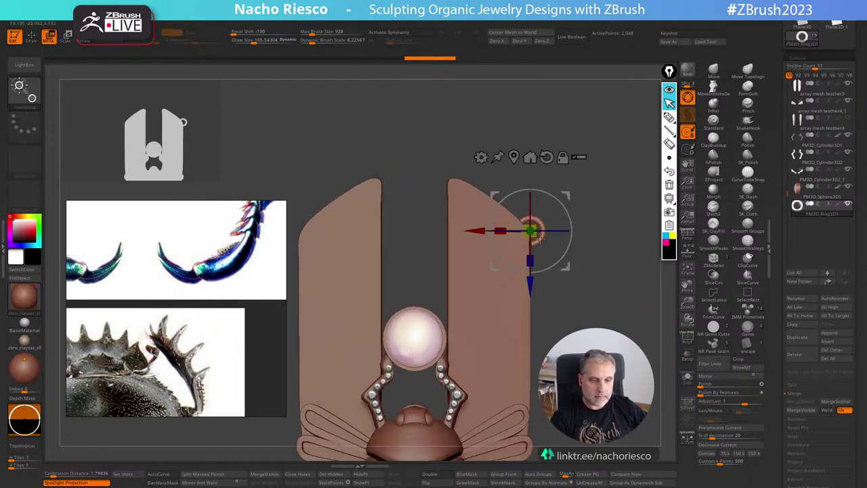
key("q")
scroll(572, 323, "down", 2)
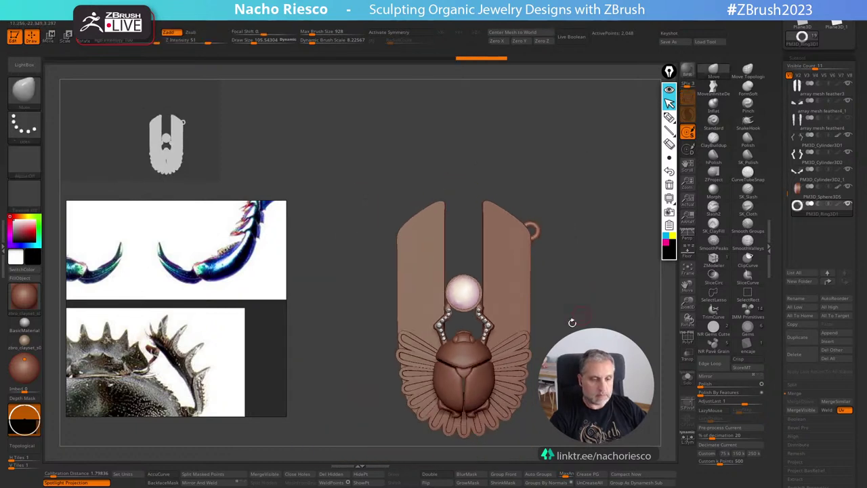
left_click(237, 482)
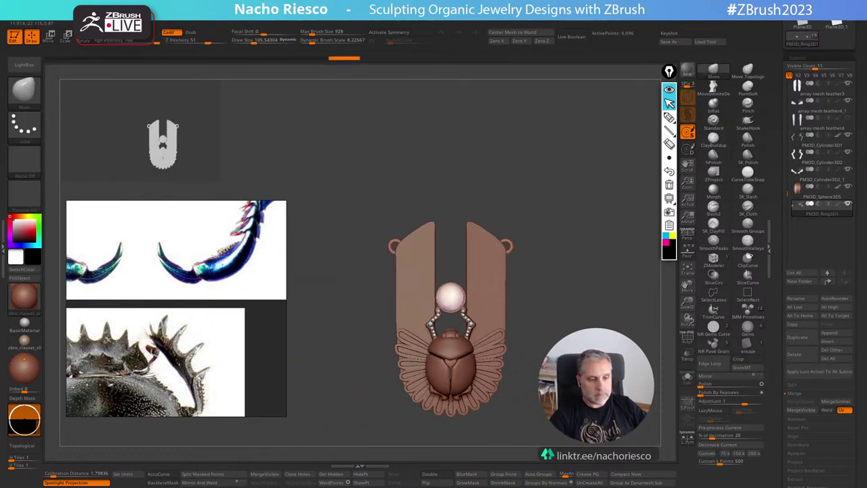
scroll(513, 258, "up", 3)
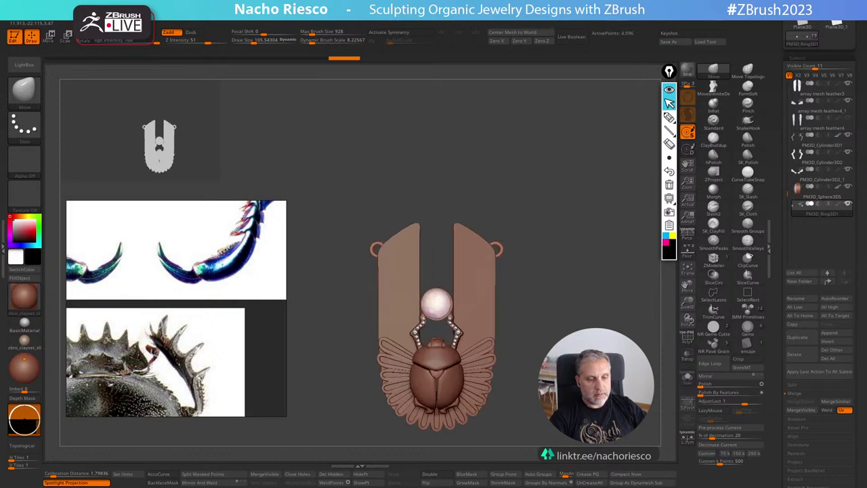
Rotate the ring on one wing upright and reposition it behind the wing, slightly inside its outer edge.
key("w")
left_click_drag(495, 302, 540, 404)
right_click_drag(540, 403, 540, 430, "ctrl")
left_click_drag(533, 290, 538, 284)
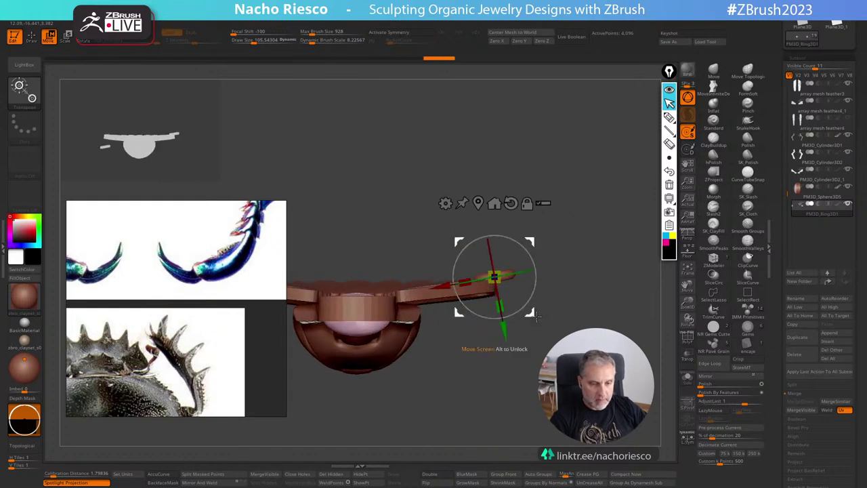
left_click_drag(534, 315, 529, 315)
right_click_drag(565, 285, 565, 308, "ctrl")
left_click_drag(515, 309, 525, 255)
mouse_move(544, 309)
left_mouse_down("shift")
mouse_move(489, 310)
mouse_move(529, 305)
left_mouse_up("shift")
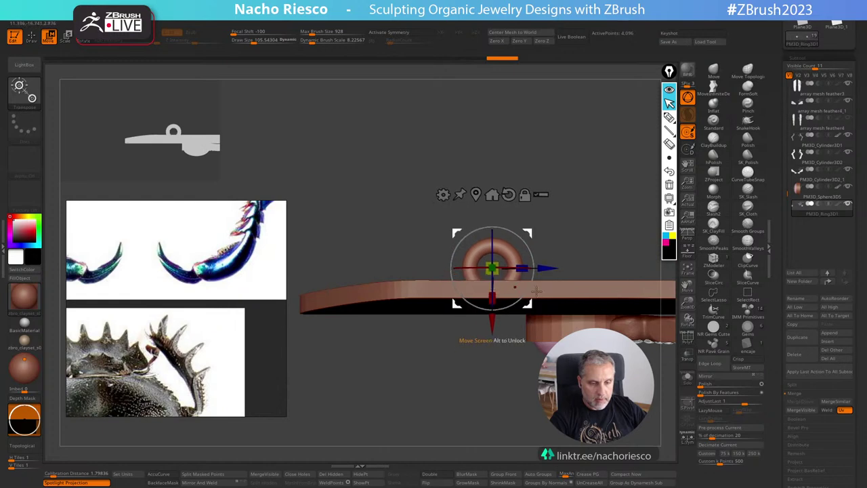
left_click_drag(576, 229, 636, 220, "shift")
mouse_move(541, 288)
left_mouse_down()
mouse_move(500, 292)
mouse_move(601, 318)
mouse_move(606, 309)
left_mouse_up()
key("q")
right_click_drag(601, 319, 609, 293, "ctrl")
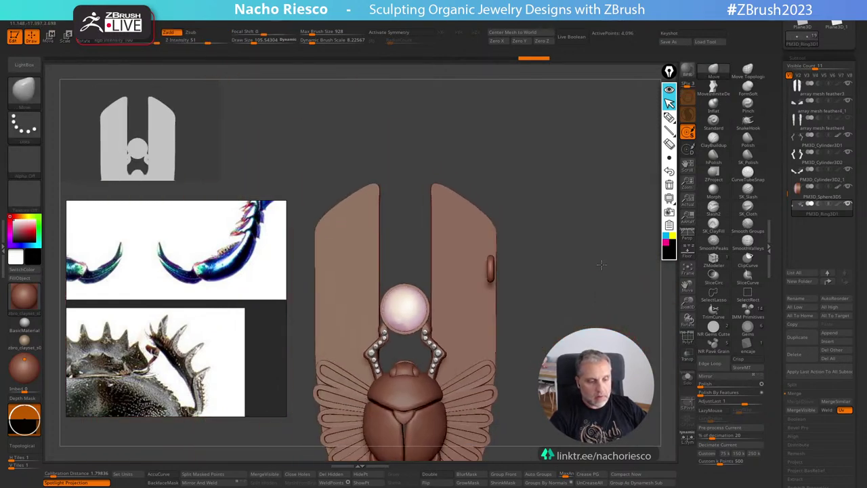
Try mirroring the upright ring to the opposite wing while the old copy remains, and undo it.
left_click_drag(607, 296, 594, 281)
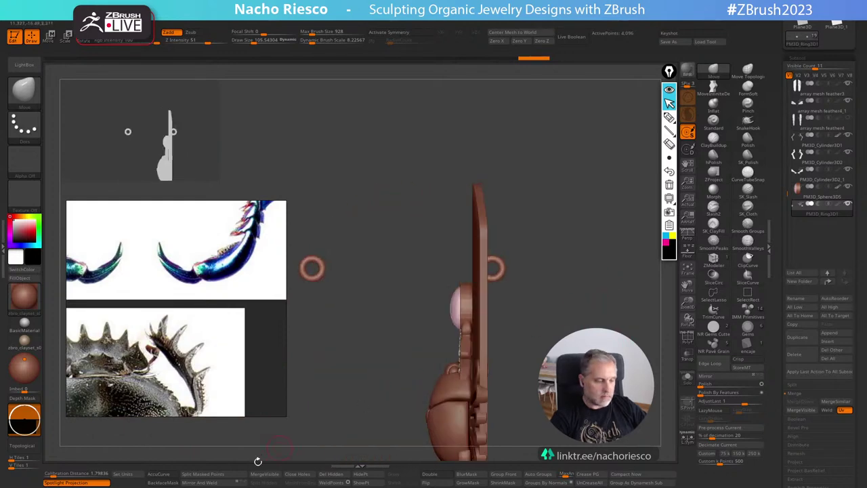
left_click(222, 483)
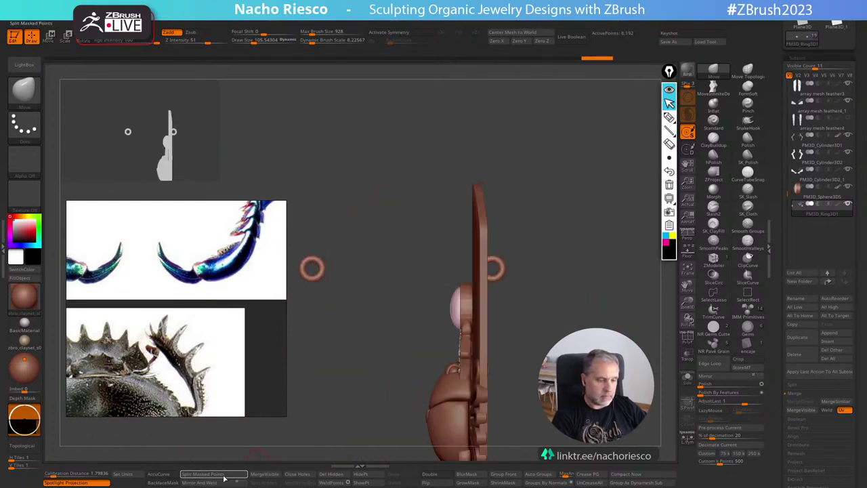
mouse_move(606, 295)
left_mouse_down()
mouse_move(632, 303)
mouse_move(602, 302)
mouse_move(601, 277)
mouse_move(542, 279)
mouse_move(541, 261)
left_mouse_up()
key("ctrl+z")
key("ctrl+z")
key("ctrl+z")
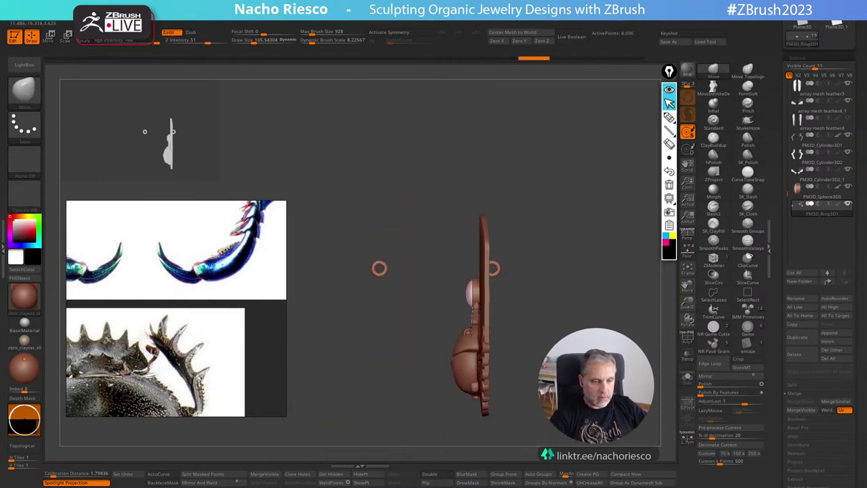
Delete the stray ring copy in front of the pendant and mirror the upright ring onto the opposite wing's back.
key("ctrl")
mouse_move(356, 239)
left_mouse_down("ctrl")
mouse_move(403, 317)
mouse_move(359, 244)
left_mouse_up("ctrl")
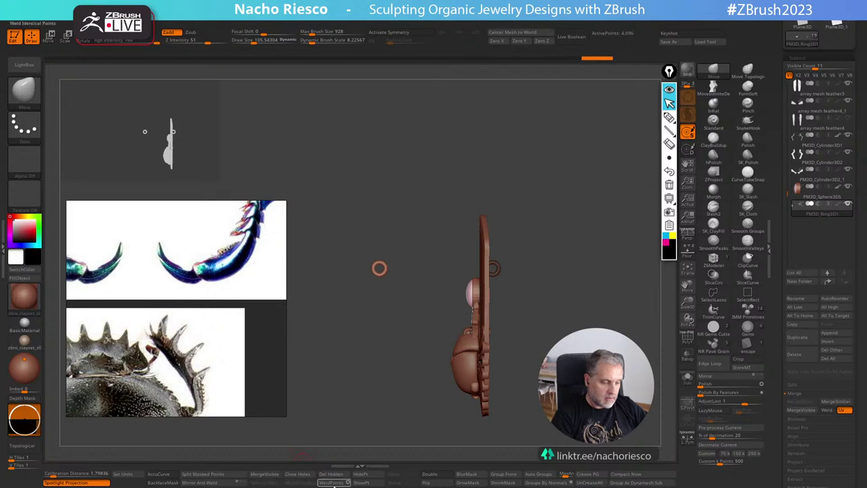
left_click(232, 483)
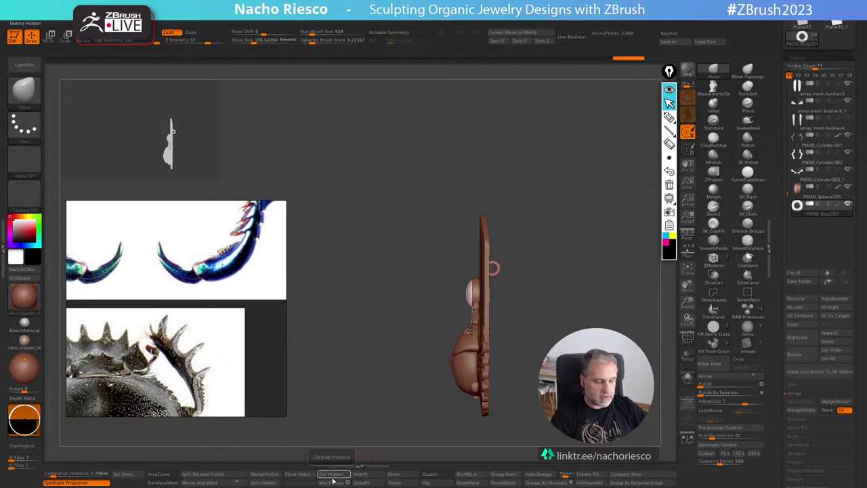
key("ctrl+z")
left_click_drag(451, 338, 542, 250, "shift")
left_click_drag(617, 210, 677, 205, "shift")
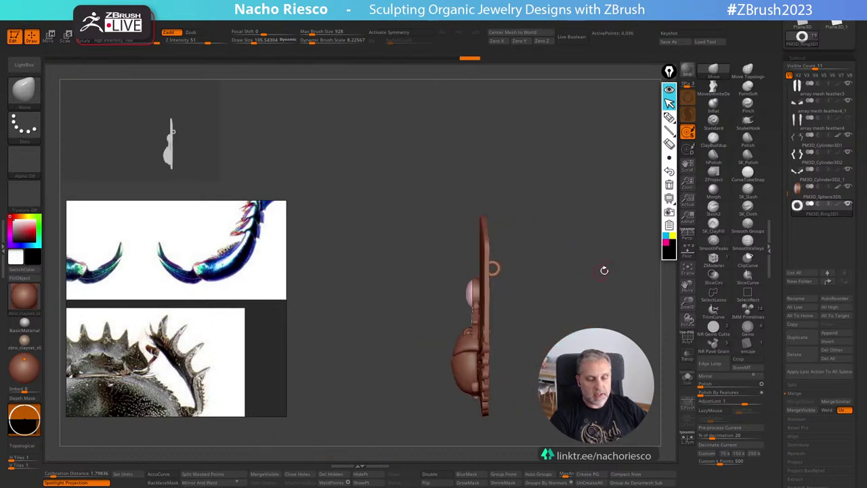
left_click_drag(605, 271, 623, 278, "shift")
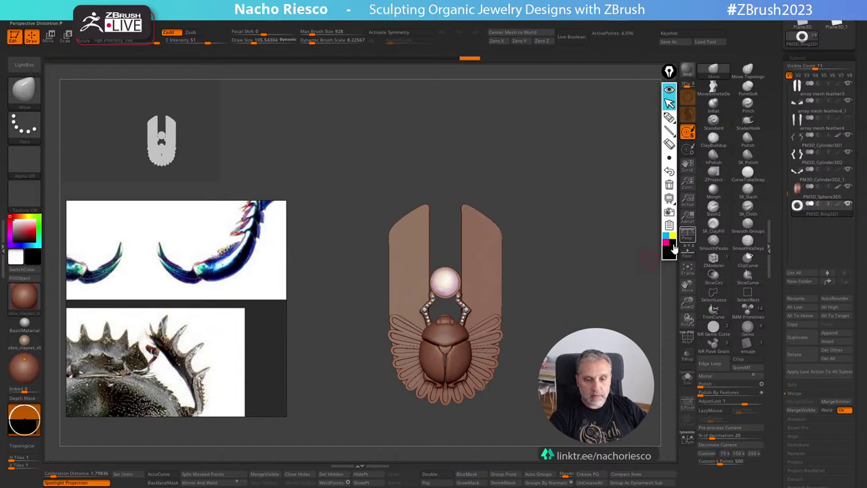
Sketch temporary chain lines running outward from the pendant's wing edges as an annotation, and clear them.
left_click(669, 118)
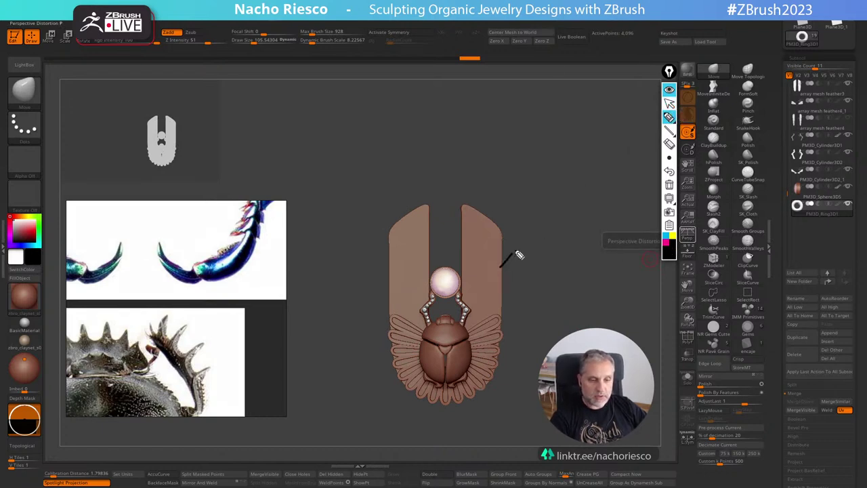
left_click_drag(501, 265, 607, 144)
left_click_drag(387, 264, 282, 125)
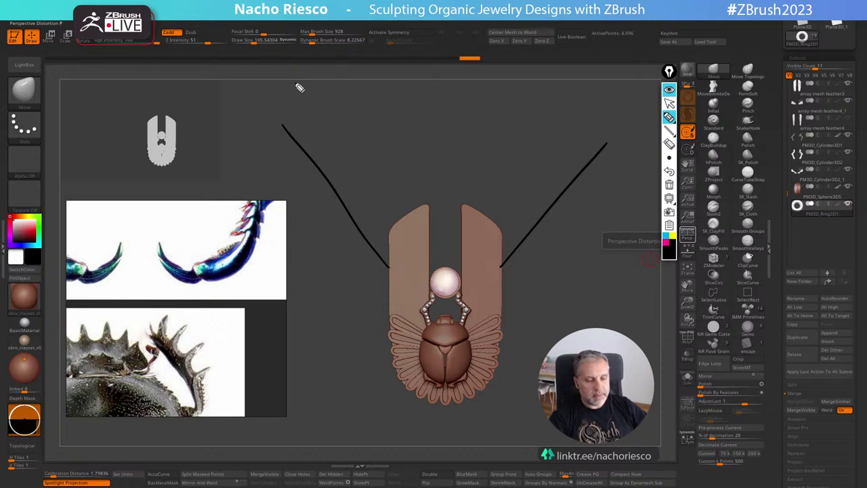
left_click(669, 184)
left_click_drag(588, 294, 503, 311)
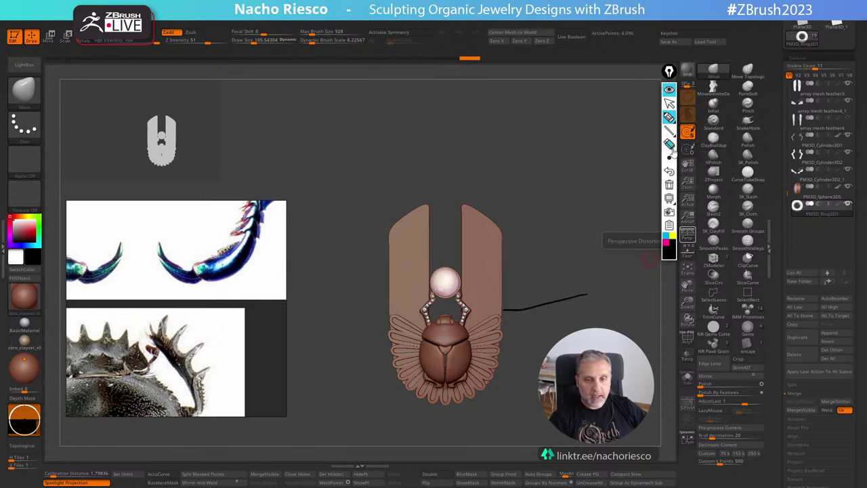
left_click(669, 184)
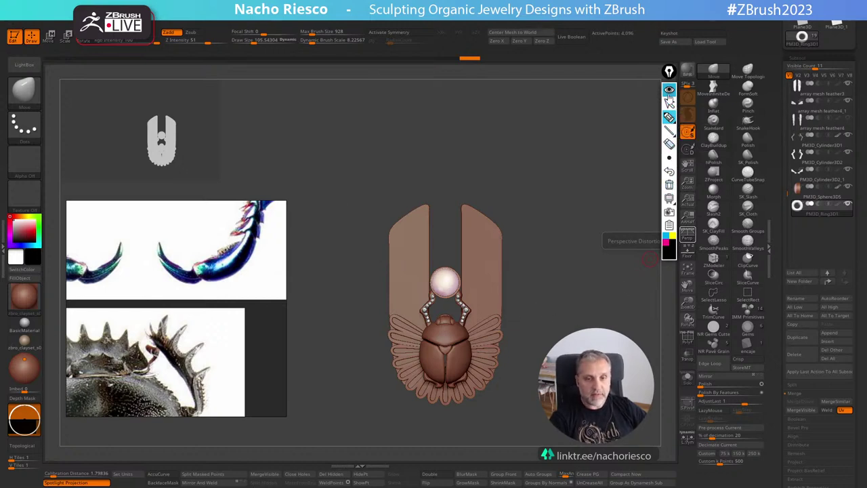
left_click(669, 103)
mouse_move(649, 259)
left_mouse_down()
mouse_move(521, 354)
mouse_move(531, 397)
mouse_move(529, 373)
left_mouse_up()
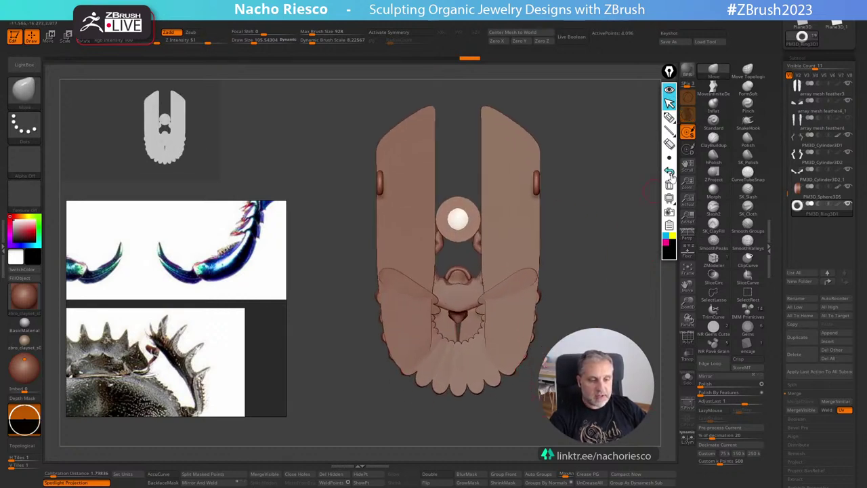
Sketch a temporary bar with looped ends across the back of the lower wings, and clear the annotations.
left_click(669, 118)
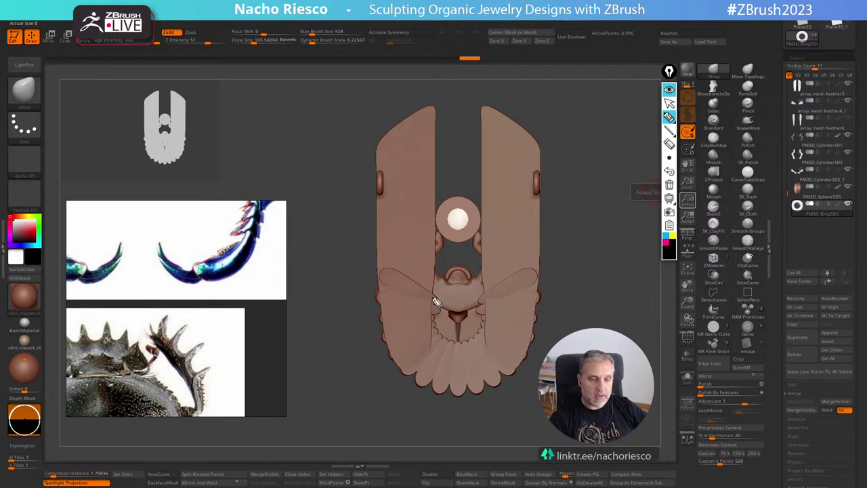
mouse_move(397, 304)
left_mouse_down("ctrl+shift")
mouse_move(531, 300)
mouse_move(413, 306)
mouse_move(399, 296)
left_mouse_up("ctrl+shift")
left_click_drag(519, 293, 517, 293)
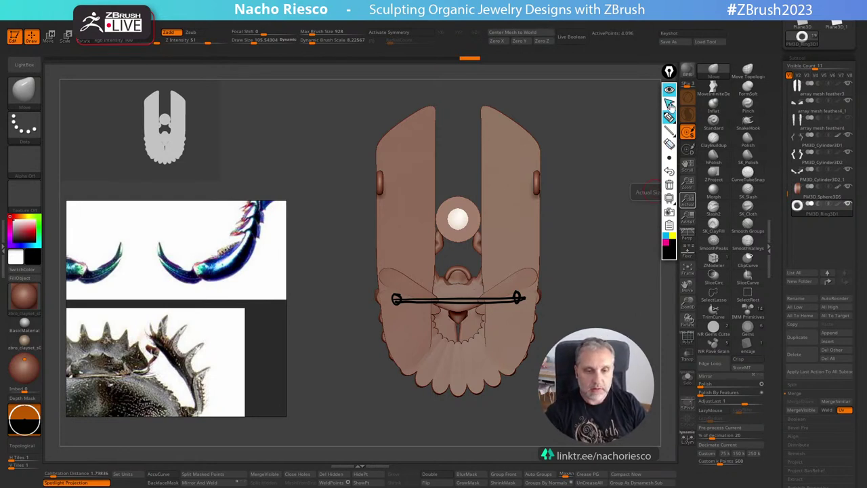
left_click(669, 185)
left_click_drag(602, 308, 606, 253)
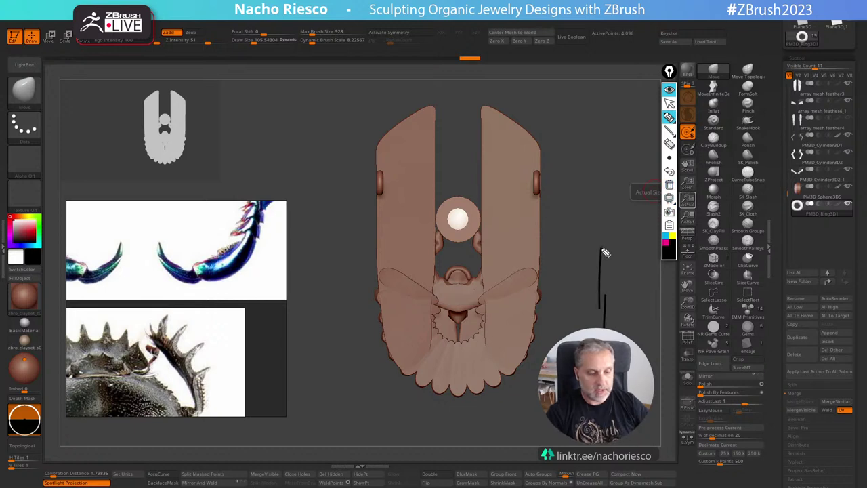
left_click(670, 185)
left_click(670, 104)
Annotate the pendant's end view with a curved bar, two loops, a cyan baseline and hatching behind the wings, and clear the sketch.
mouse_move(605, 305)
left_mouse_down()
mouse_move(602, 256)
mouse_move(589, 321)
mouse_move(676, 335)
left_mouse_up()
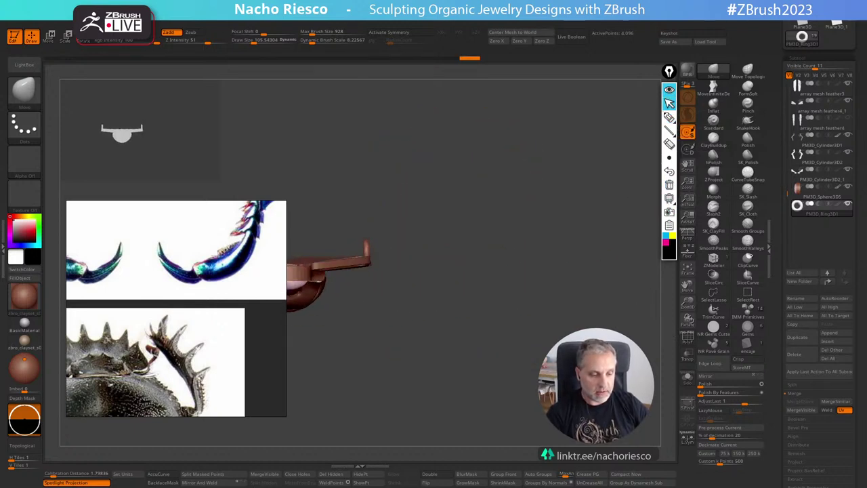
left_click_drag(542, 369, 650, 385, "alt")
mouse_move(488, 312)
left_mouse_down("alt")
mouse_move(590, 321)
mouse_move(593, 356)
left_mouse_up("alt")
left_click_drag(593, 355, 641, 345, "alt")
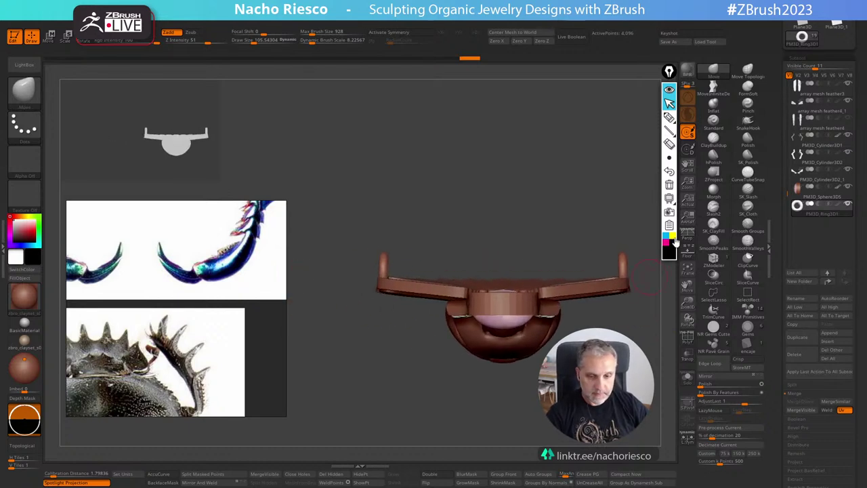
left_click(670, 117)
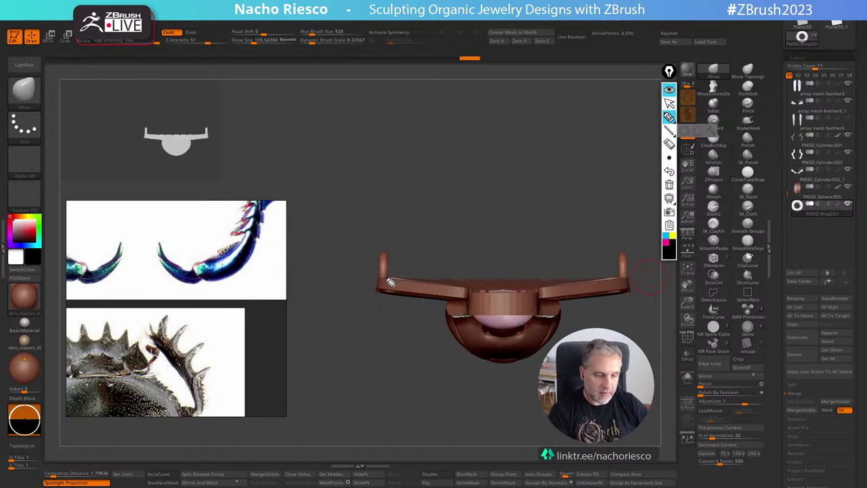
mouse_move(388, 279)
left_mouse_down()
mouse_move(441, 298)
mouse_move(518, 302)
mouse_move(630, 274)
left_mouse_up()
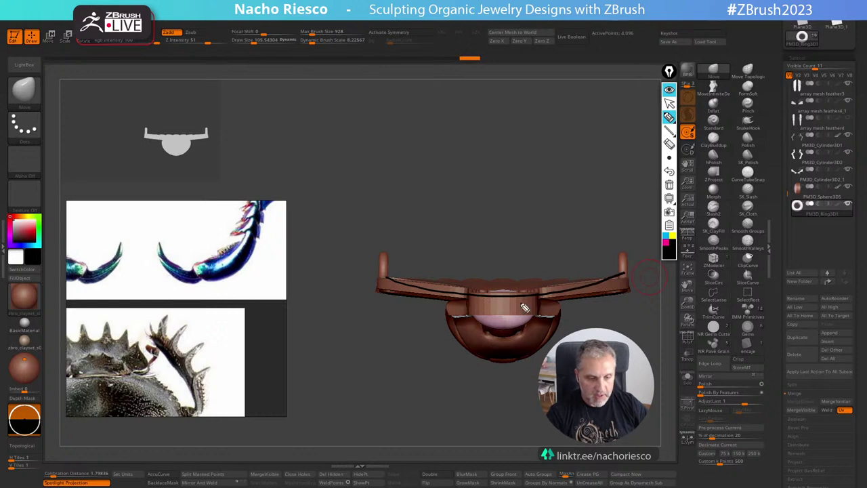
mouse_move(412, 281)
left_mouse_down()
mouse_move(573, 279)
mouse_move(601, 287)
left_mouse_up()
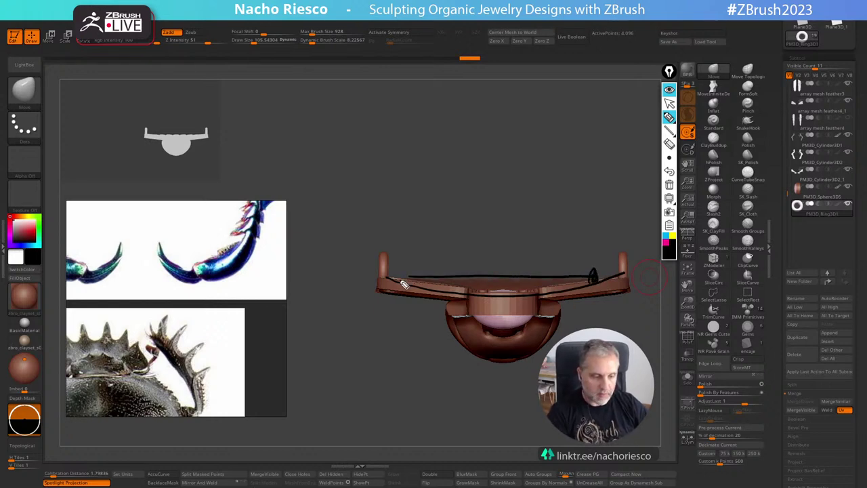
mouse_move(401, 281)
left_mouse_down()
mouse_move(410, 284)
mouse_move(405, 279)
left_mouse_up()
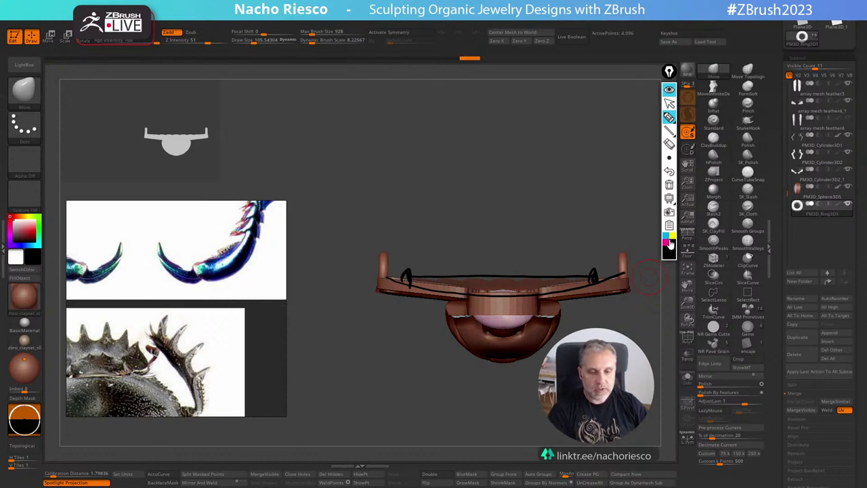
left_click_drag(354, 274, 671, 272)
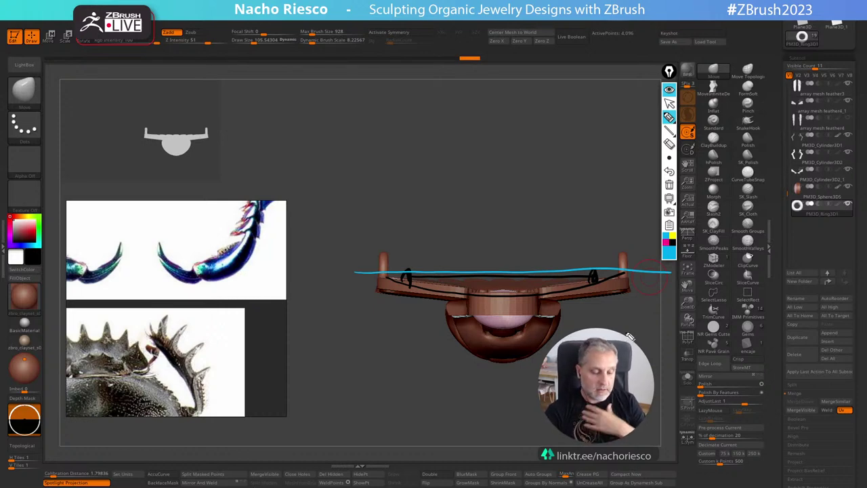
left_click_drag(444, 283, 612, 271)
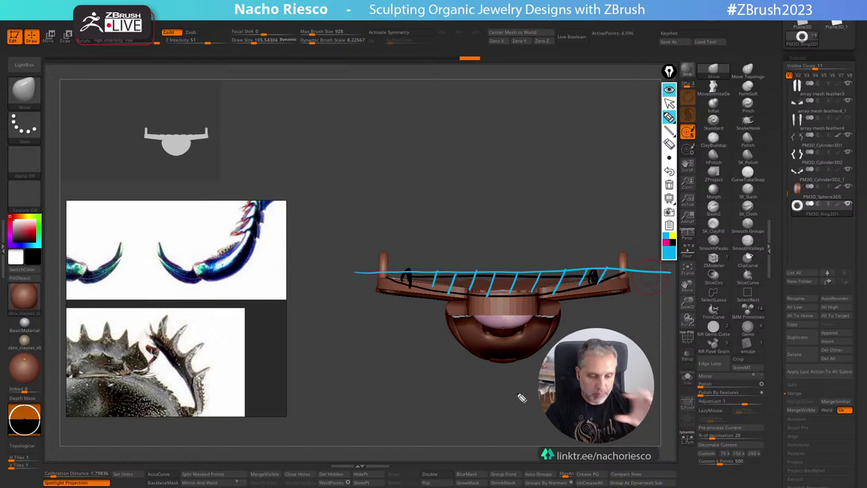
left_click(669, 184)
left_click(669, 103)
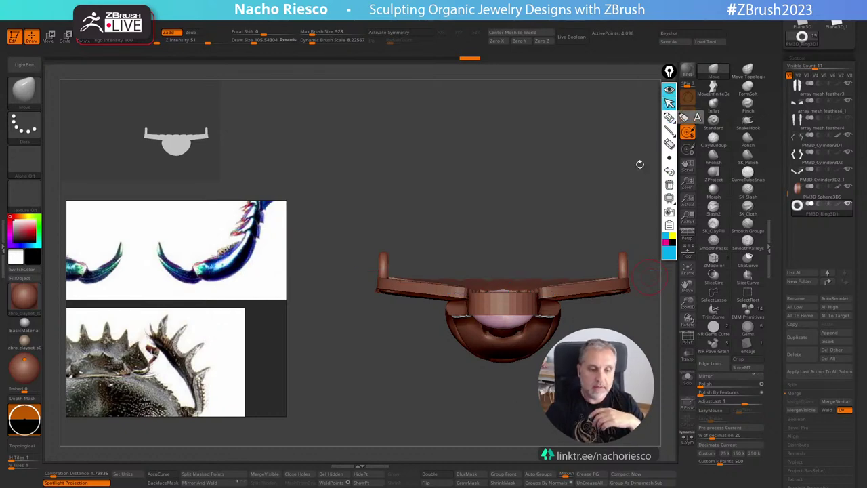
mouse_move(640, 165)
left_mouse_down()
mouse_move(644, 331)
mouse_move(634, 270)
left_mouse_up()
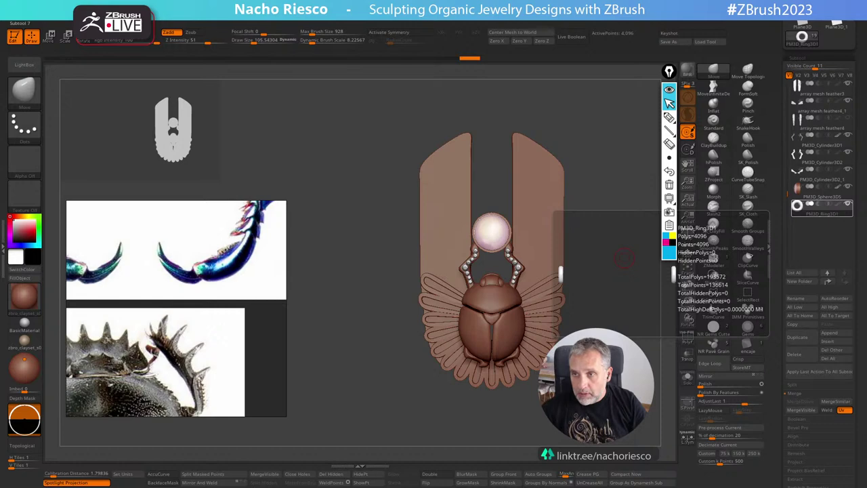
left_click_drag(625, 258, 597, 102)
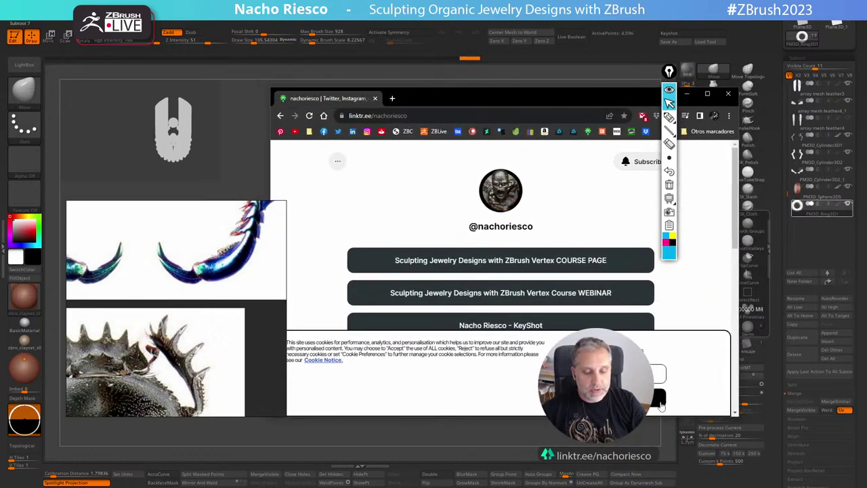
Switch to the browser's Linktree page, collapse the annotation palette, and enlarge and reposition the browser window.
right_click_drag(180, 298, 196, 487)
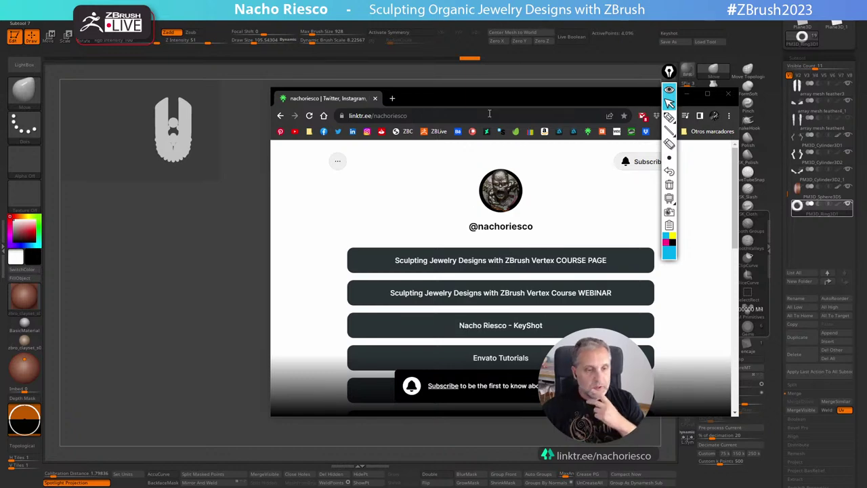
left_click(669, 90)
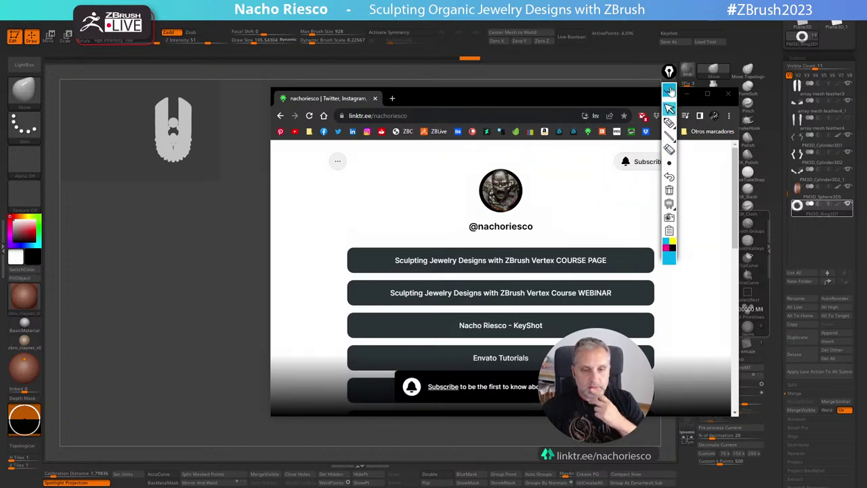
left_click_drag(558, 103, 435, 86)
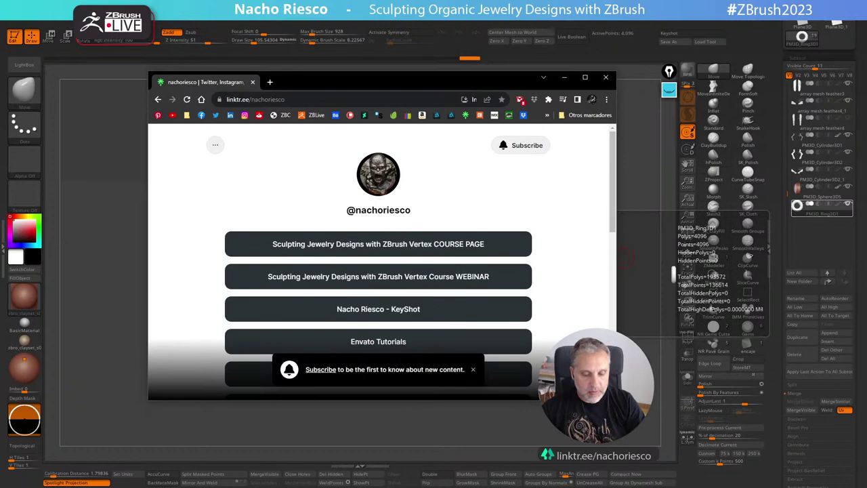
left_click_drag(615, 400, 717, 470)
left_click_drag(454, 81, 426, 67)
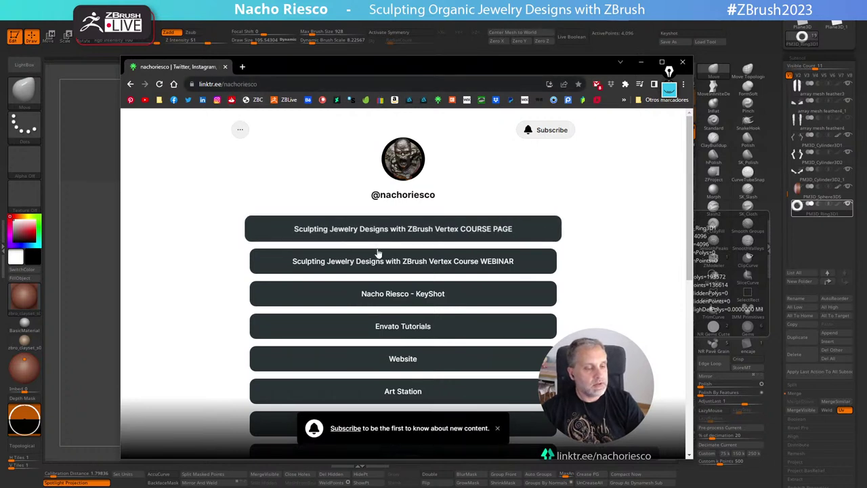
Look through the Linktree page's course, tutorial, portfolio and social media links, and select the page address.
scroll(383, 244, "down", 1)
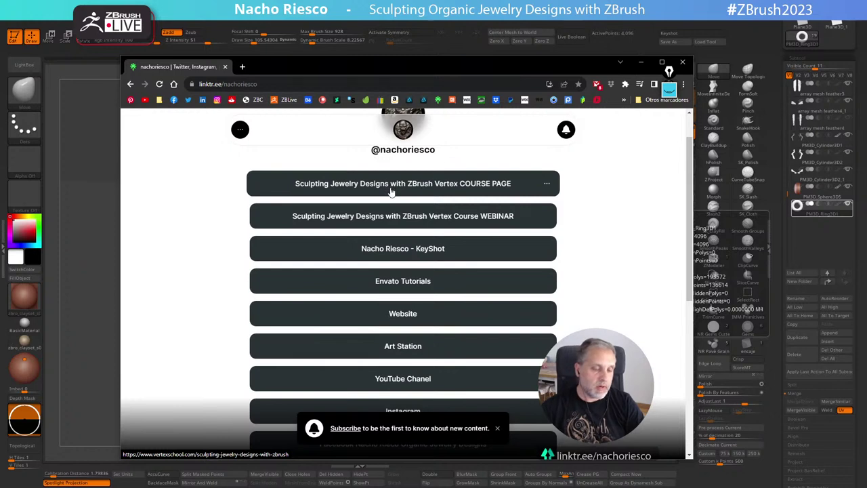
scroll(386, 244, "down", 1)
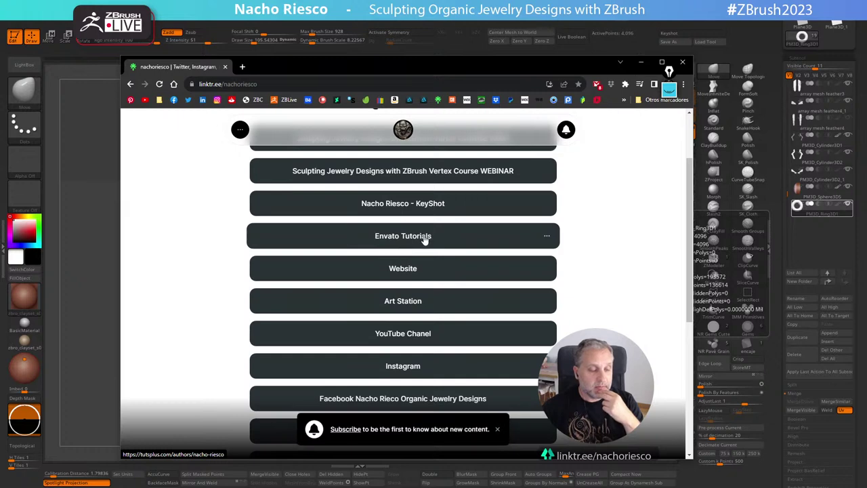
scroll(416, 243, "down", 1)
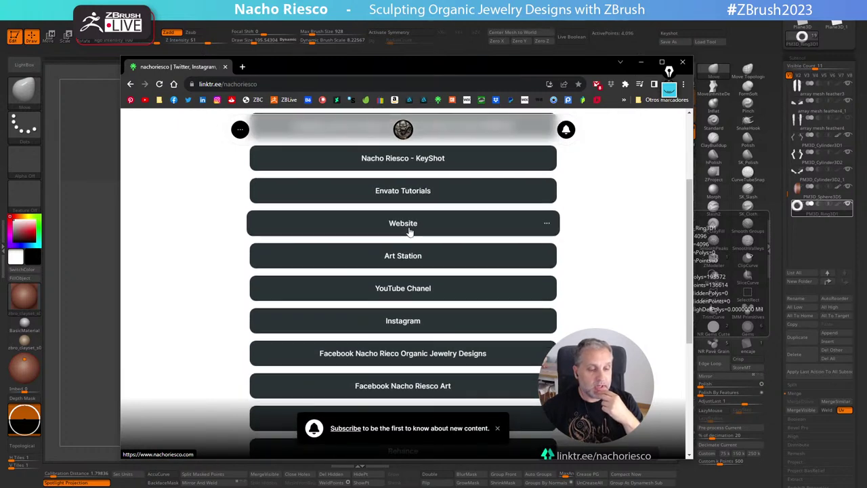
scroll(413, 232, "down", 1)
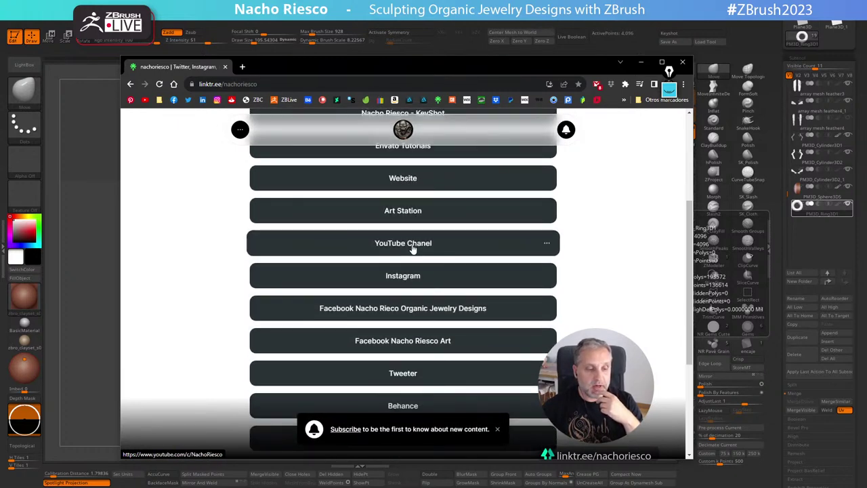
scroll(410, 283, "down", 1)
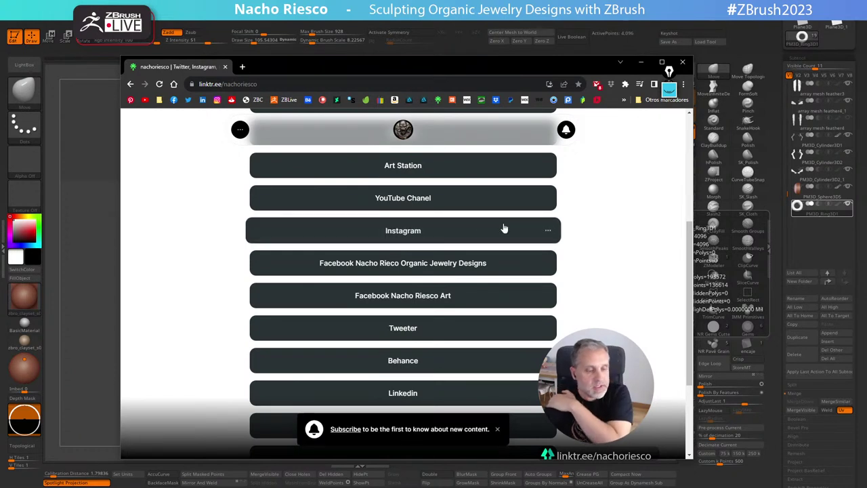
scroll(443, 324, "down", 1)
scroll(443, 328, "down", 1)
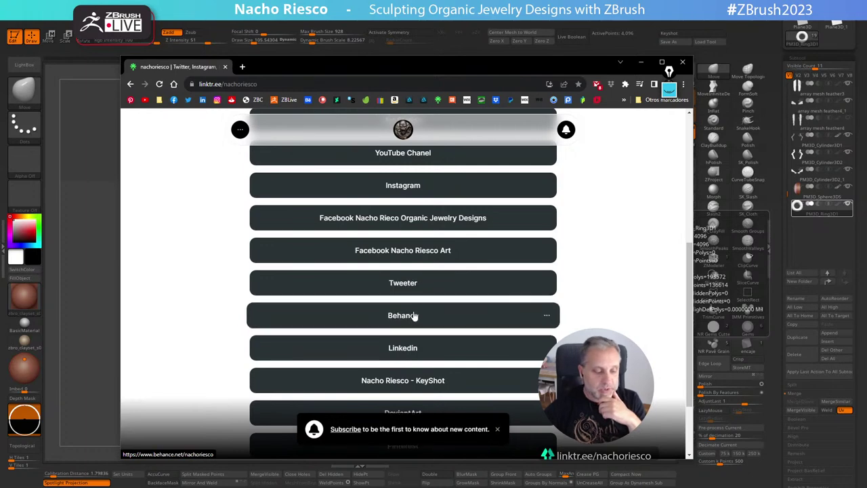
scroll(412, 312, "down", 1)
scroll(411, 308, "down", 1)
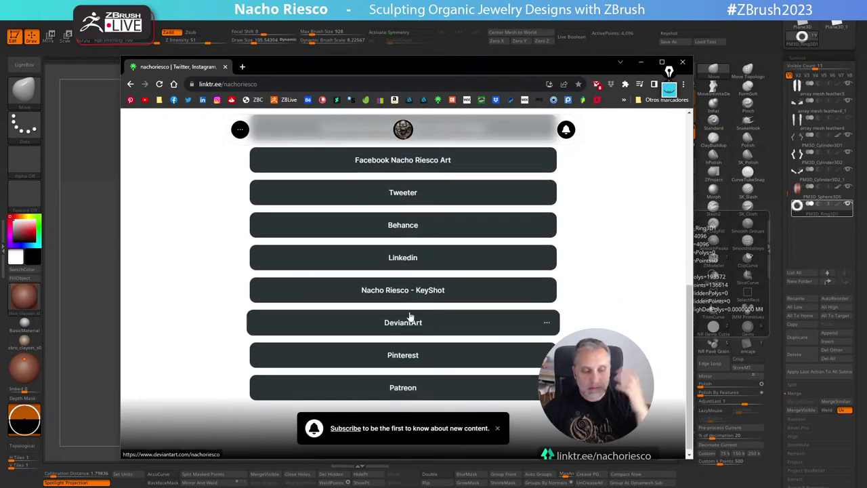
scroll(412, 319, "down", 1)
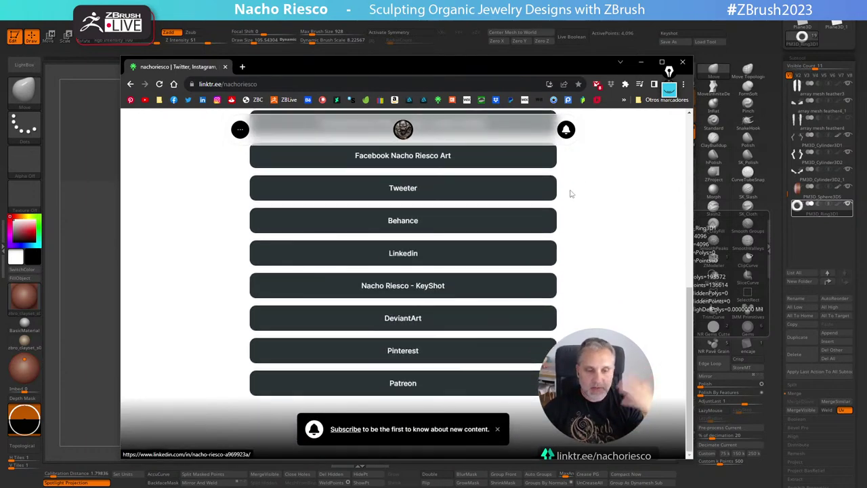
scroll(575, 183, "up", 5)
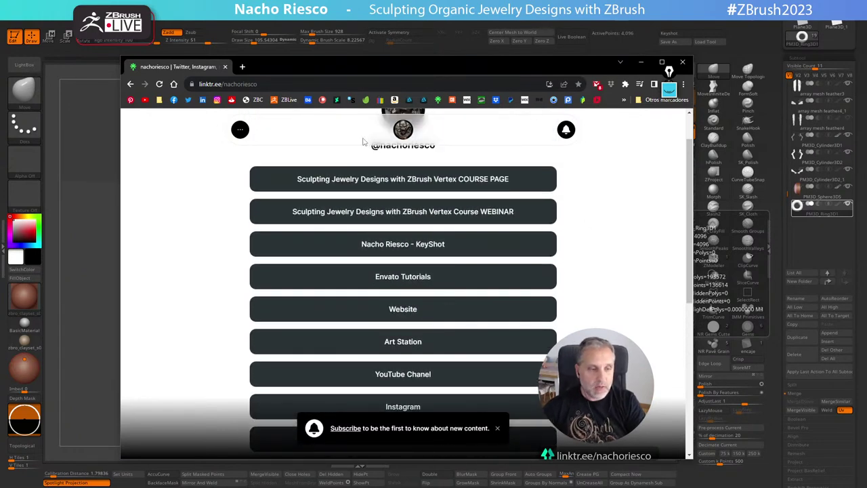
left_click(196, 84)
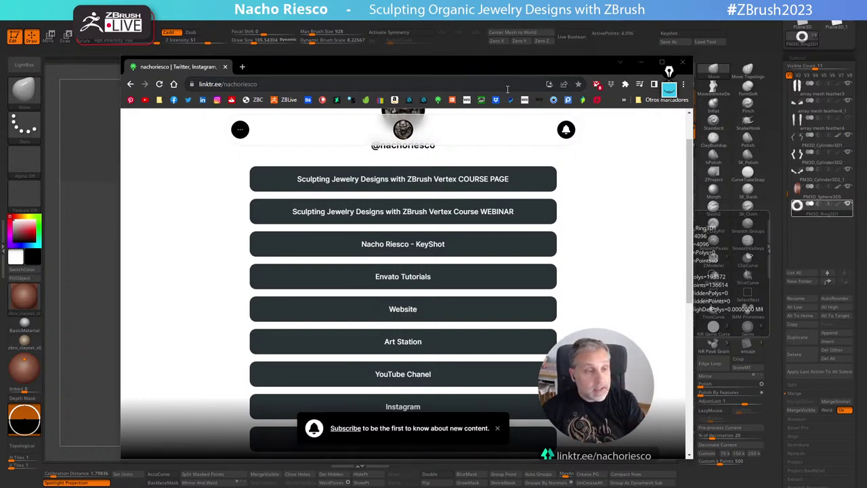
left_click_drag(665, 77, 605, 82)
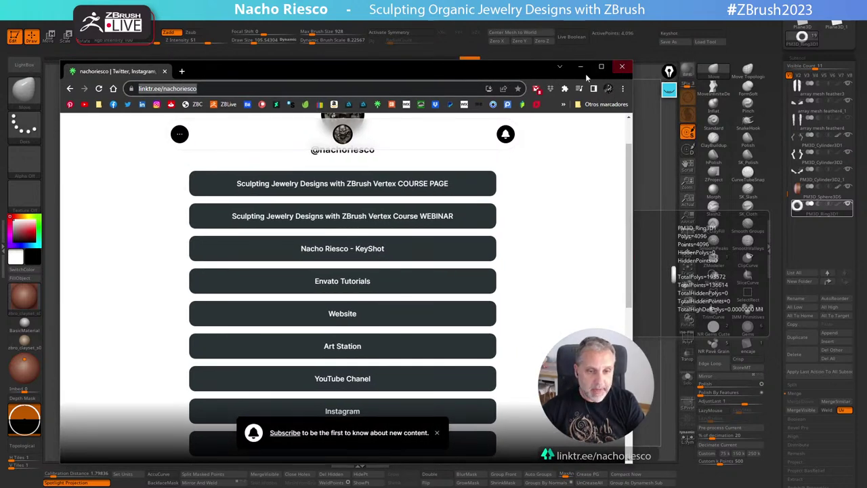
Open the ZBrushCentral site and its featured ZBrush Summit 2023 announcement topic.
left_click(197, 105)
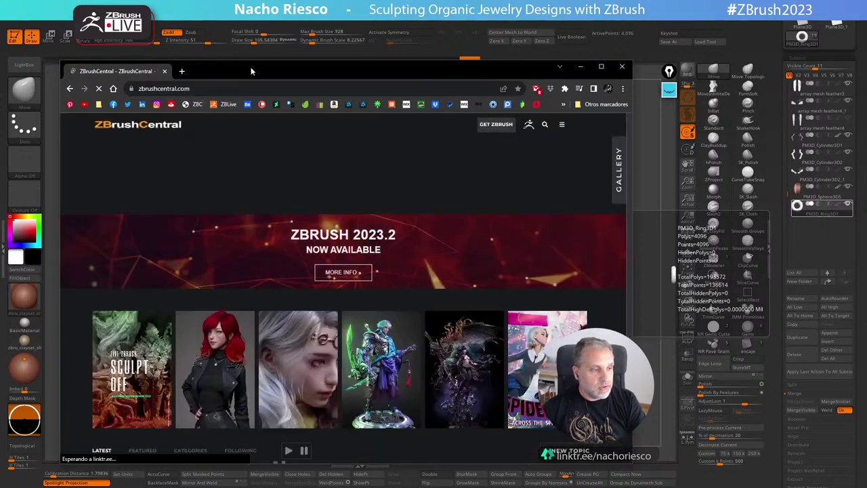
left_click_drag(235, 66, 284, 61)
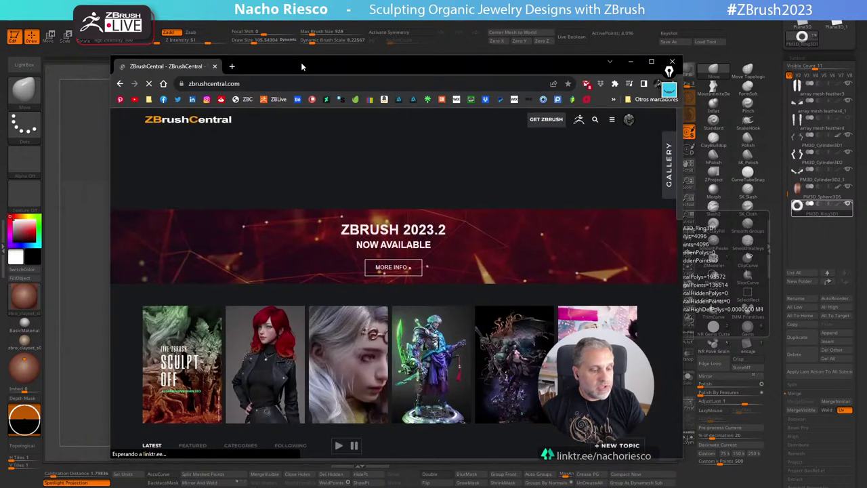
left_click(172, 364)
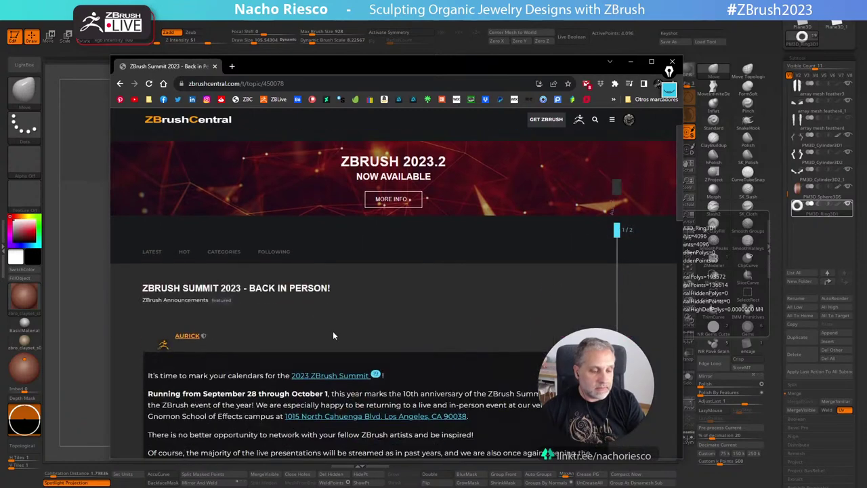
Read the ZBrush Summit 2023 announcement for the event dates, Sculpt-Off participation, presentations and gallery details.
scroll(370, 269, "down", 5)
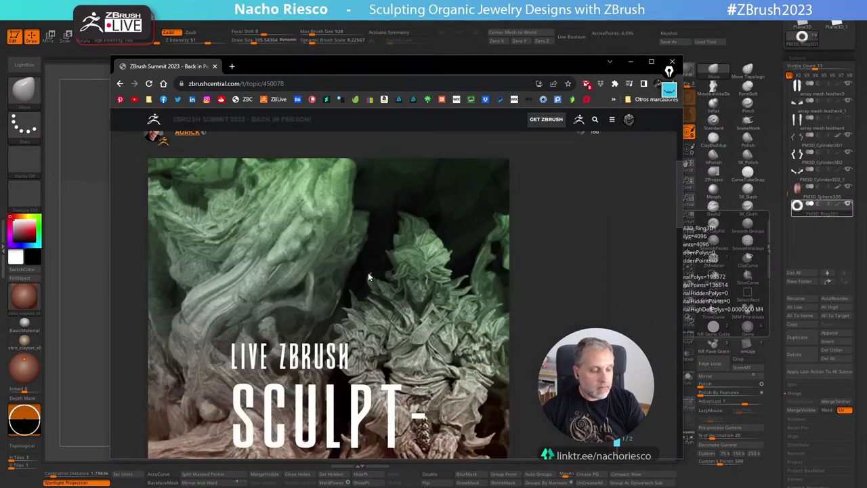
scroll(376, 327, "down", 1)
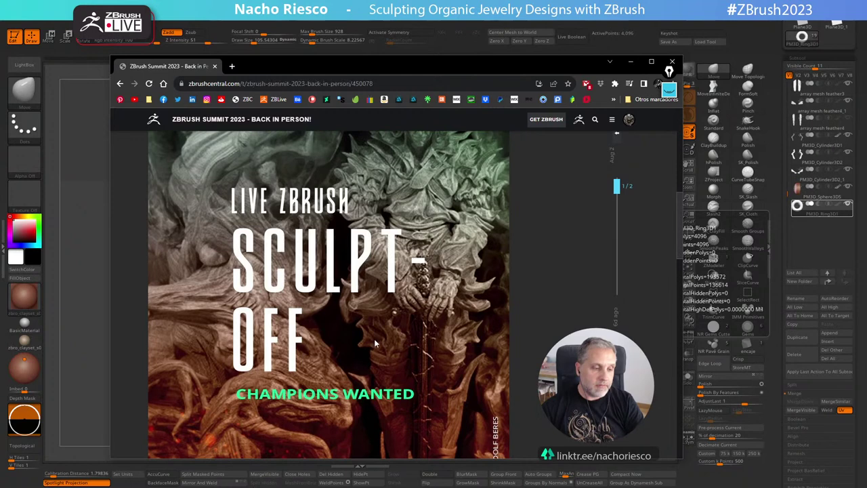
scroll(344, 339, "down", 2)
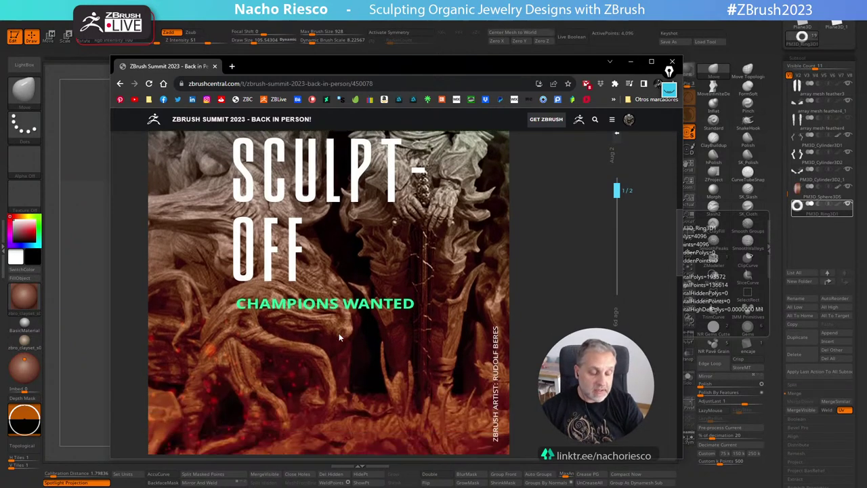
scroll(340, 336, "down", 4)
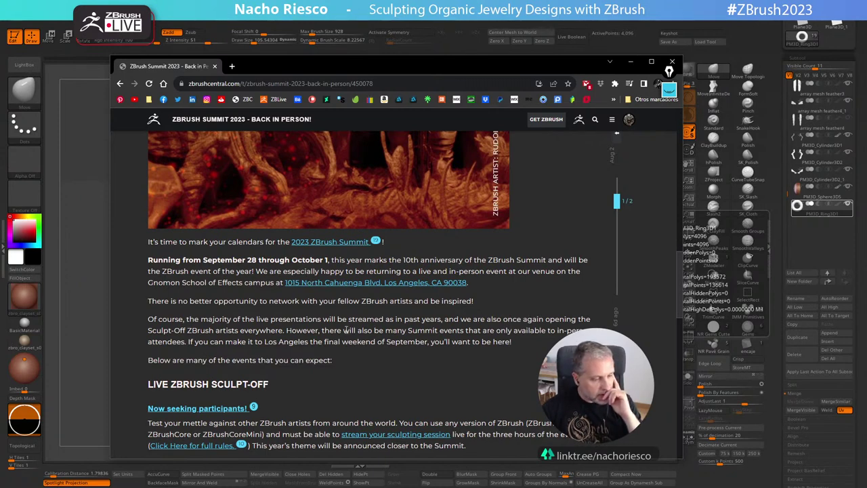
scroll(345, 329, "down", 15)
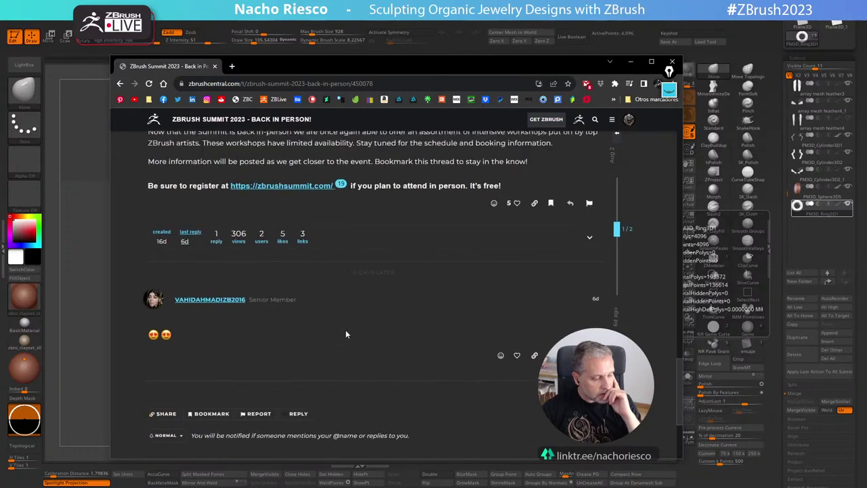
scroll(346, 334, "up", 15)
scroll(342, 338, "down", 1)
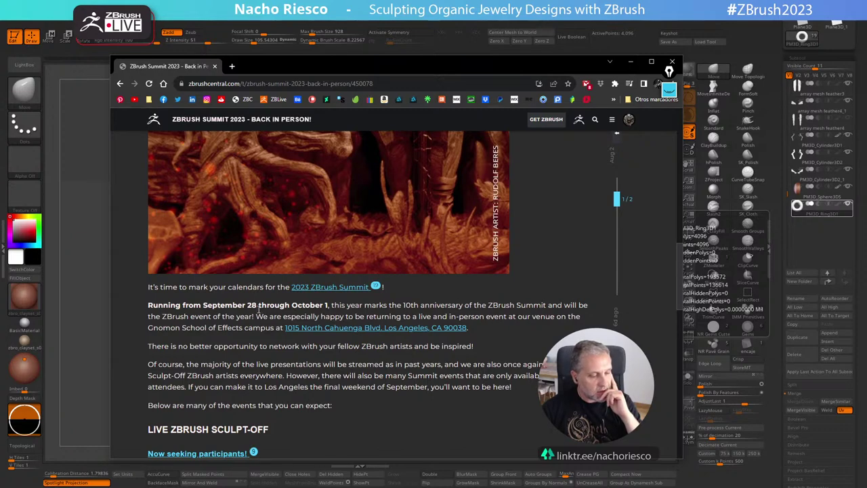
scroll(258, 309, "down", 2)
scroll(260, 316, "down", 1)
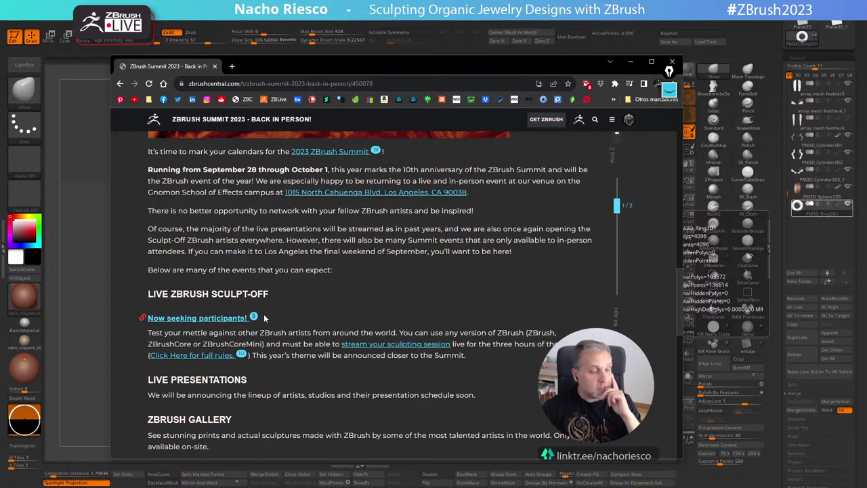
scroll(370, 326, "down", 2)
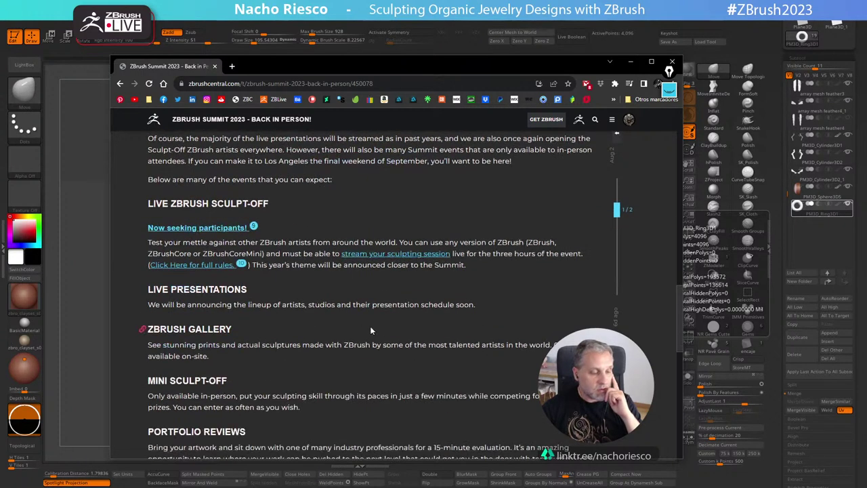
scroll(396, 352, "up", 2)
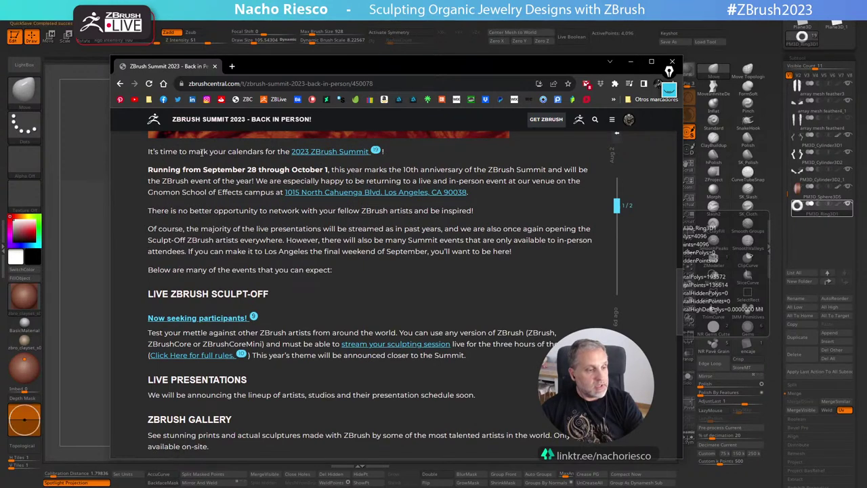
Open the 2023 ZBrush Summit site and the Sculpt-Off participants page from the announcement's links.
left_click(323, 153)
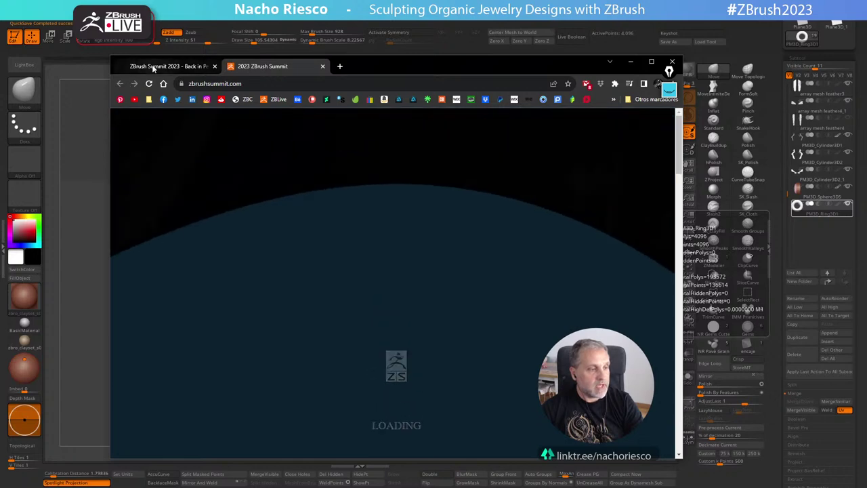
left_click(166, 66)
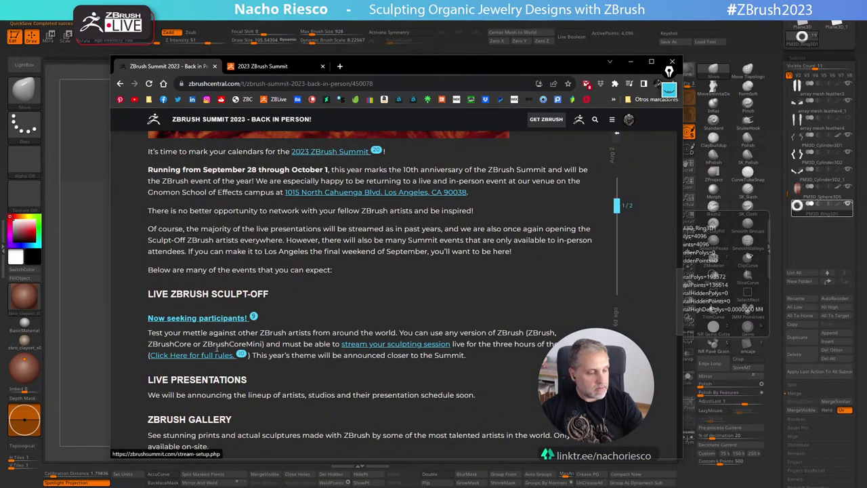
left_click(191, 321)
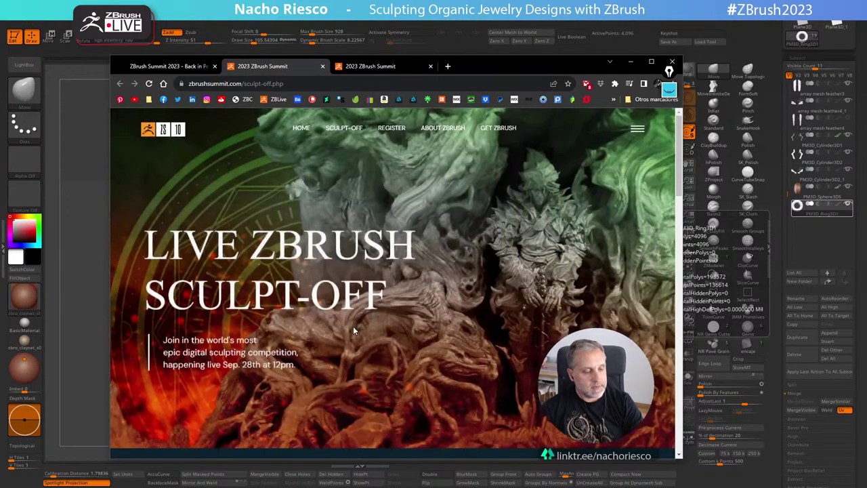
Examine the Live ZBrush Sculpt-Off page for its theme, entry requirements, contest rules and application form.
scroll(356, 333, "down", 10)
scroll(357, 334, "up", 3)
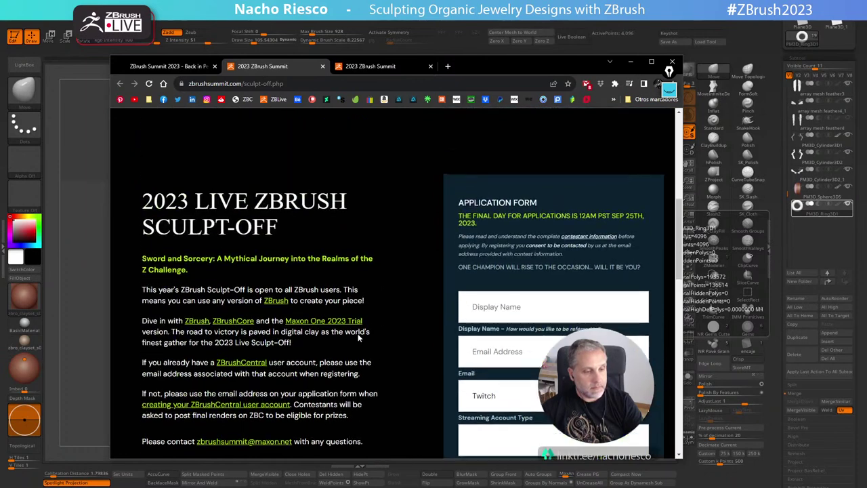
scroll(357, 334, "down", 1)
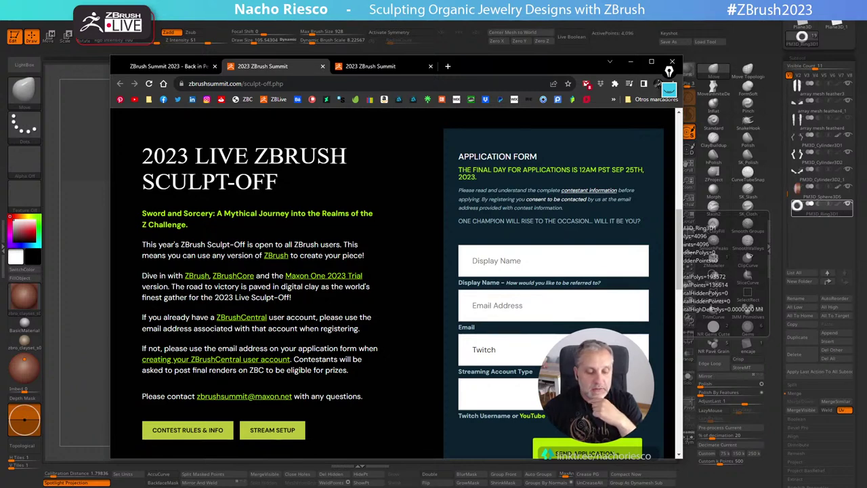
scroll(254, 373, "down", 2)
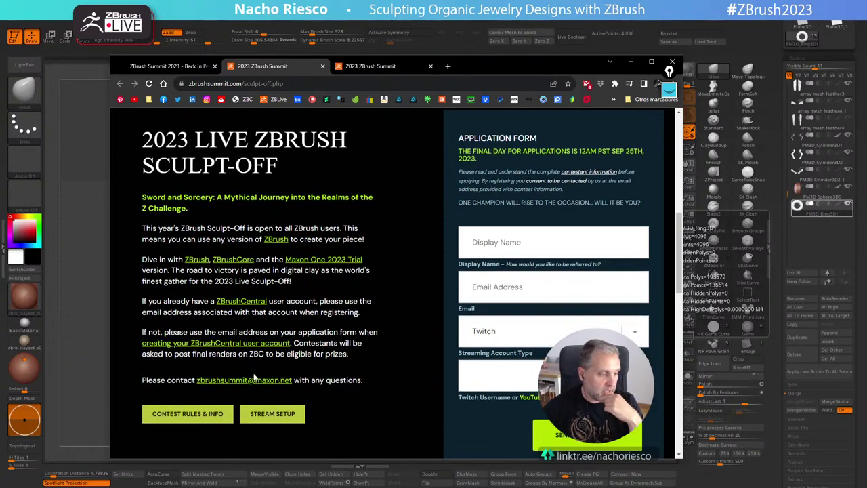
scroll(261, 374, "down", 3)
scroll(263, 373, "up", 2)
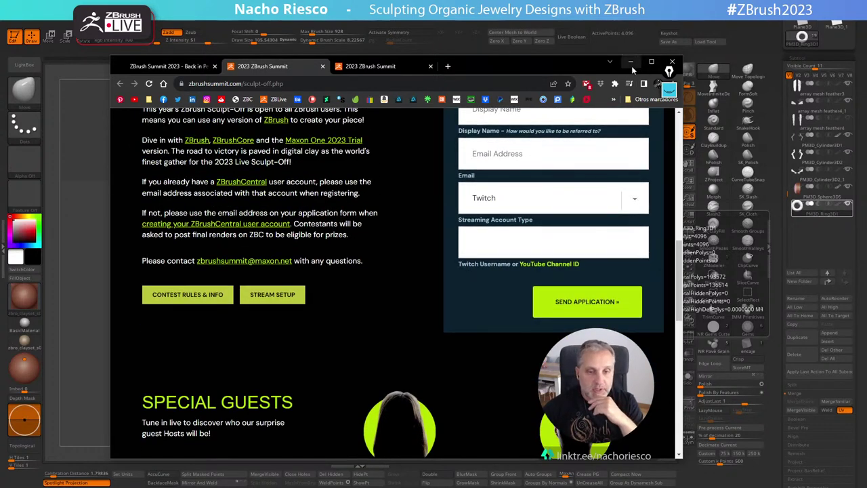
Dismiss the browser to return to the pendant in ZBrush and expand the annotation palette again.
left_click(672, 66)
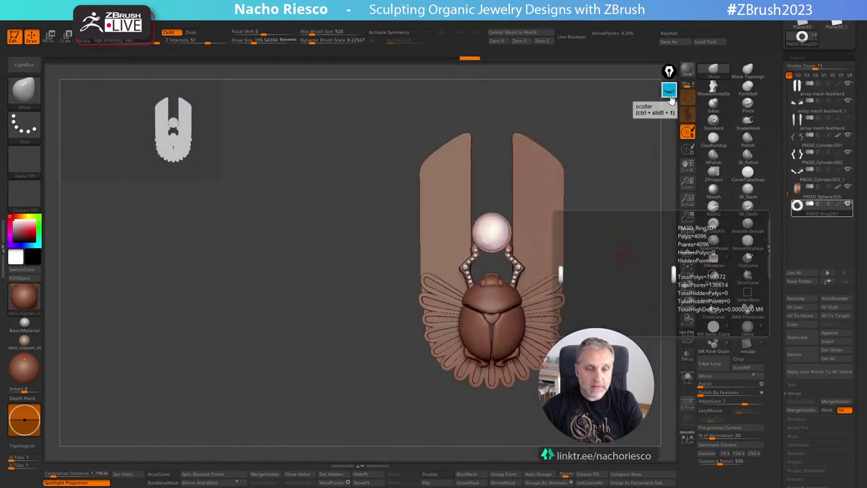
left_click(668, 91)
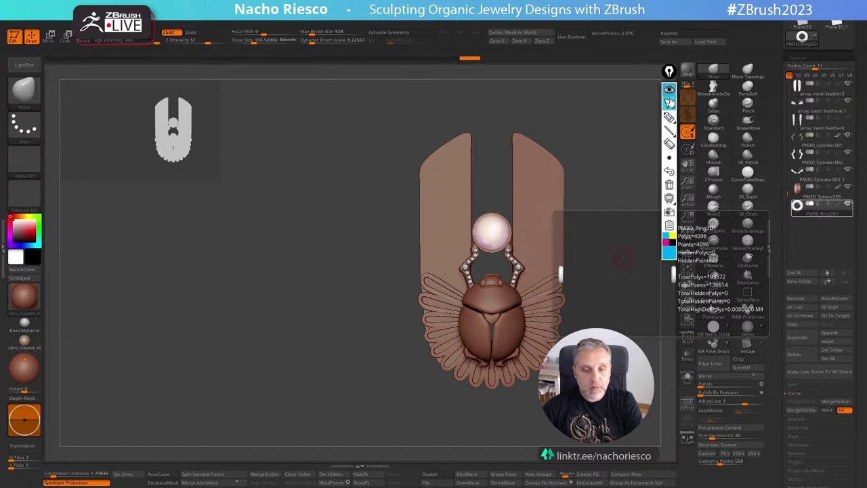
left_click_drag(621, 157, 561, 228)
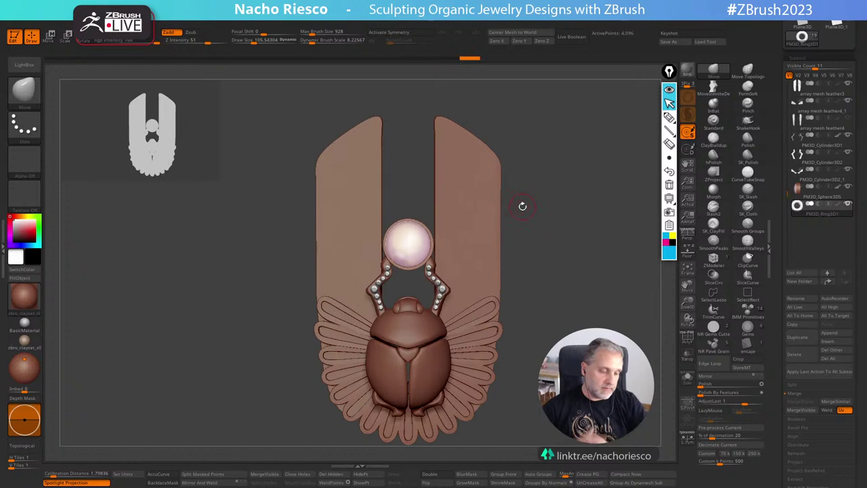